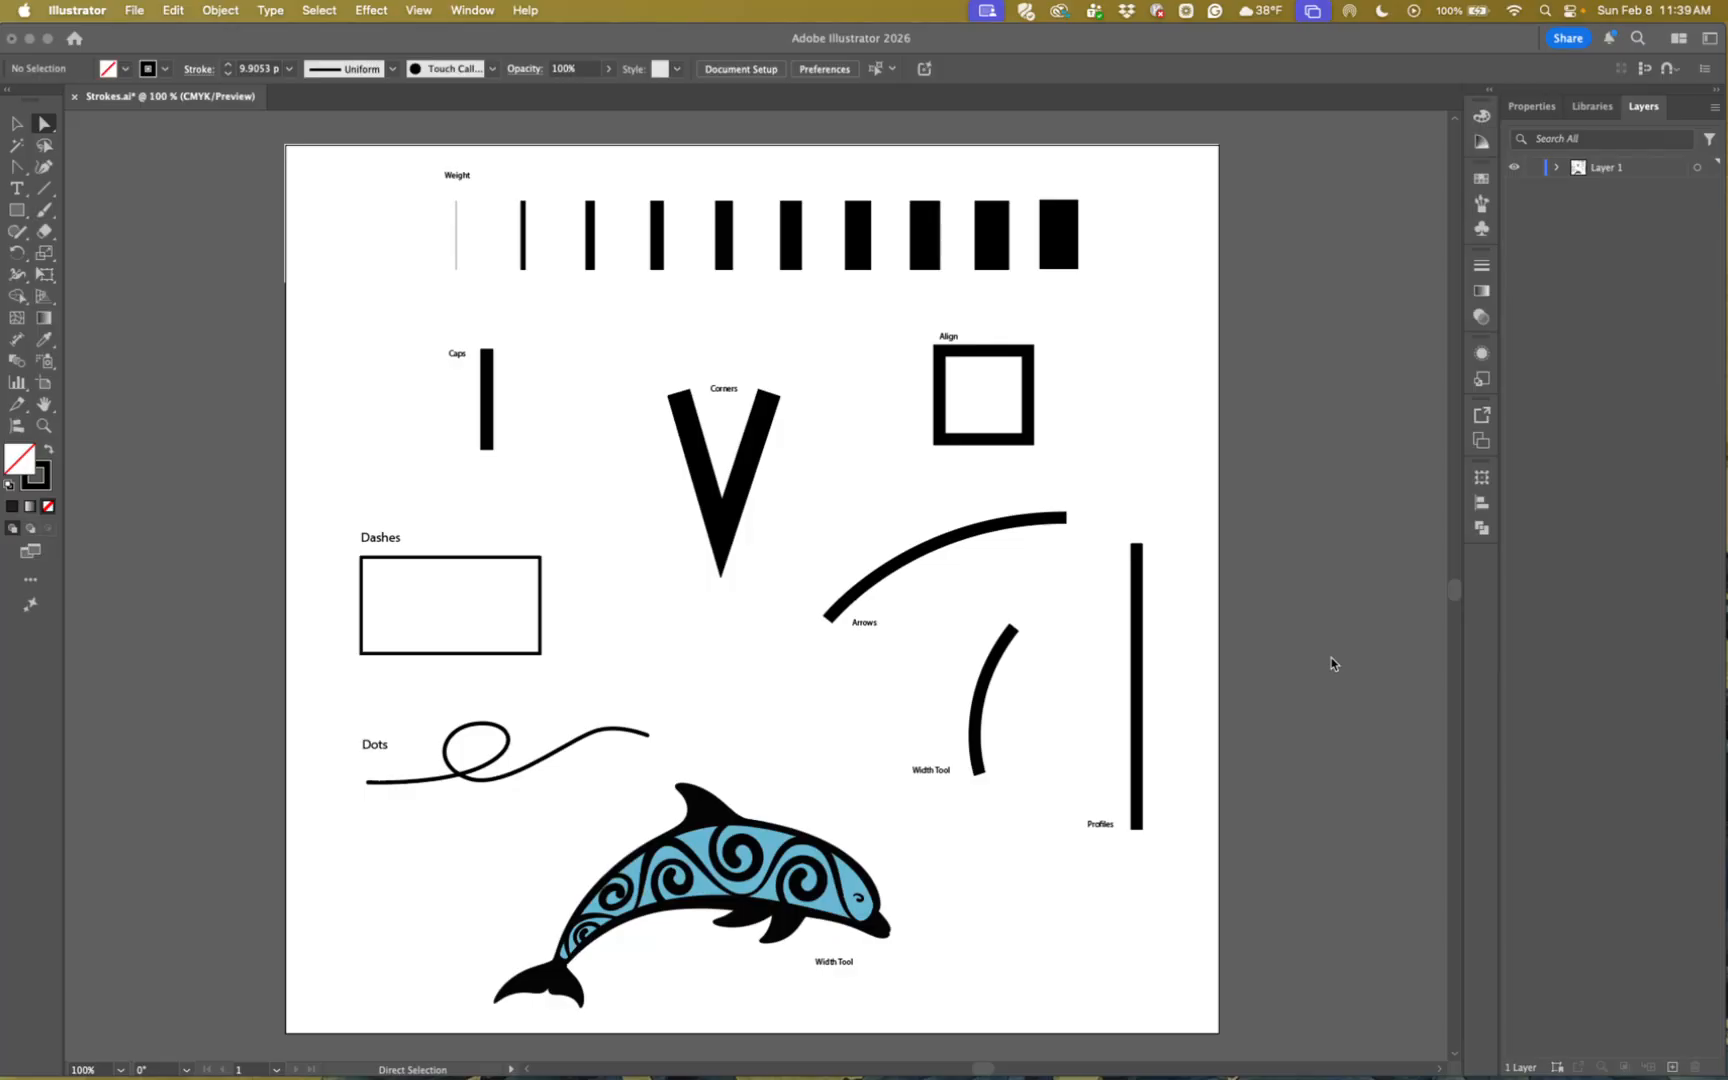
# - Bring the Weight samples into view and show the Stroke settings
pyautogui.click(1330, 658)
pyautogui.press('super+equal')
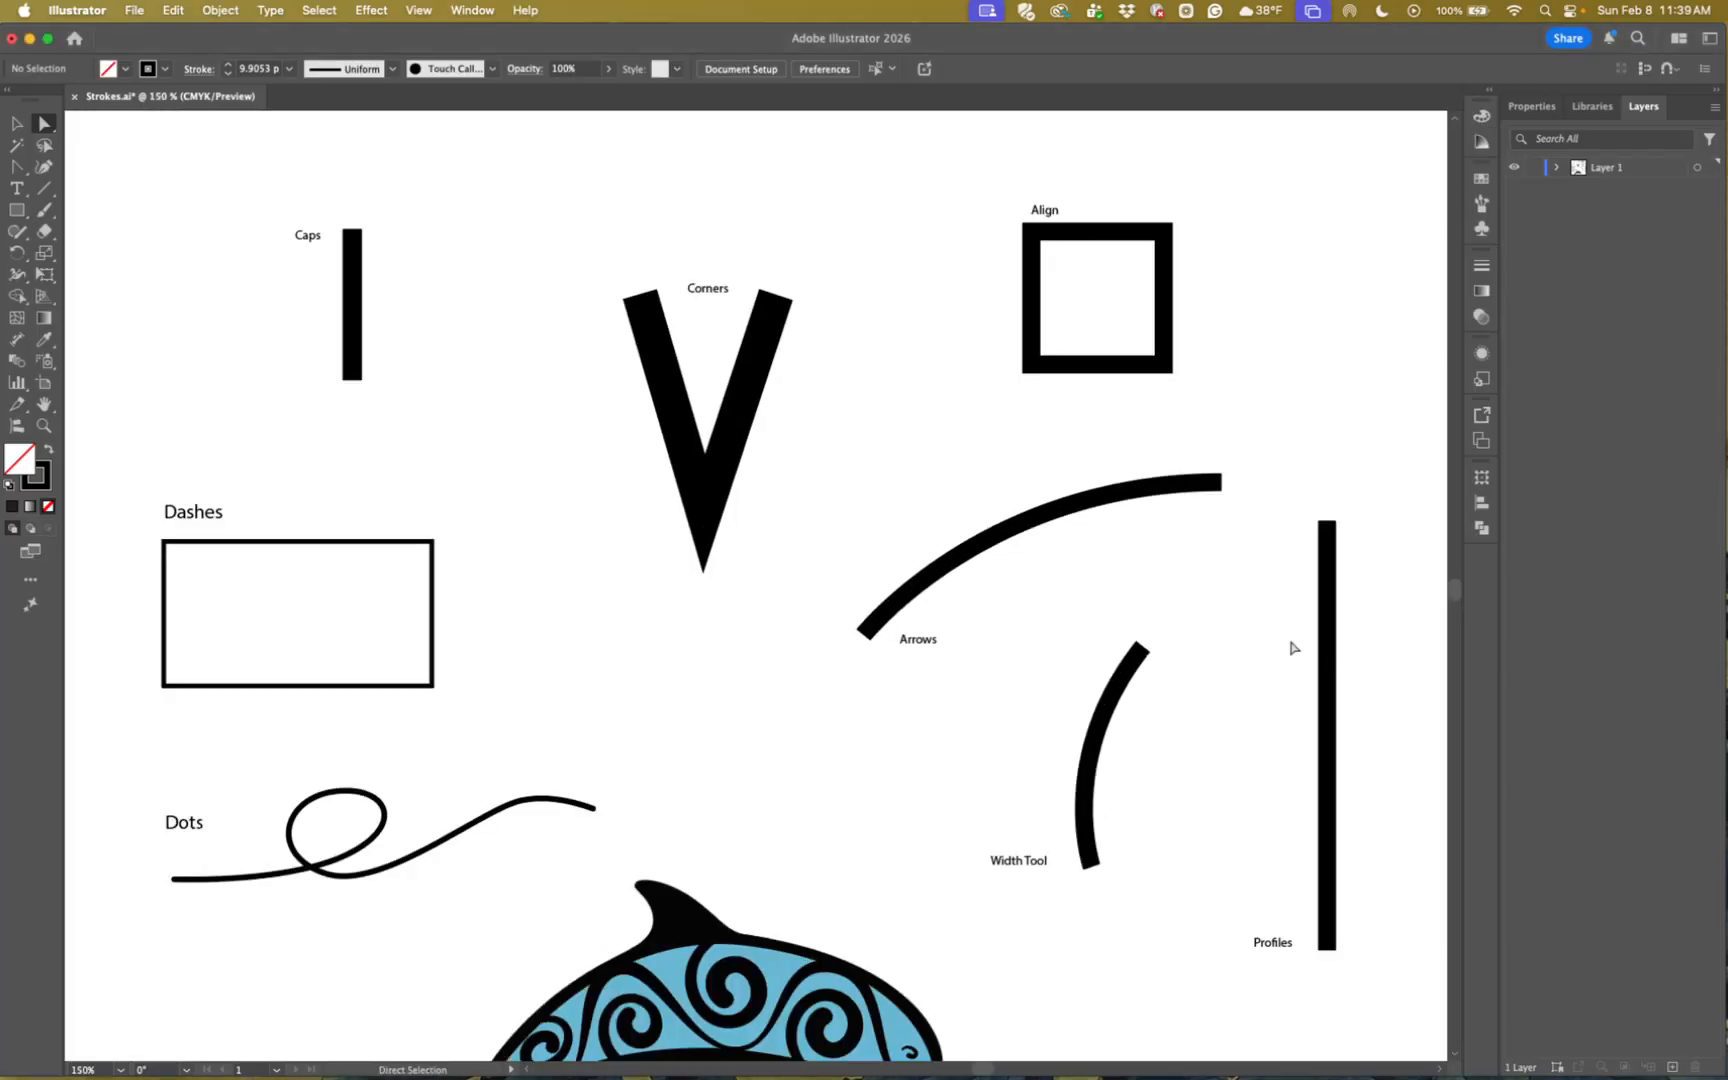
pyautogui.scroll(5, 1107, 424)
pyautogui.hscroll(-1, 703, 550)
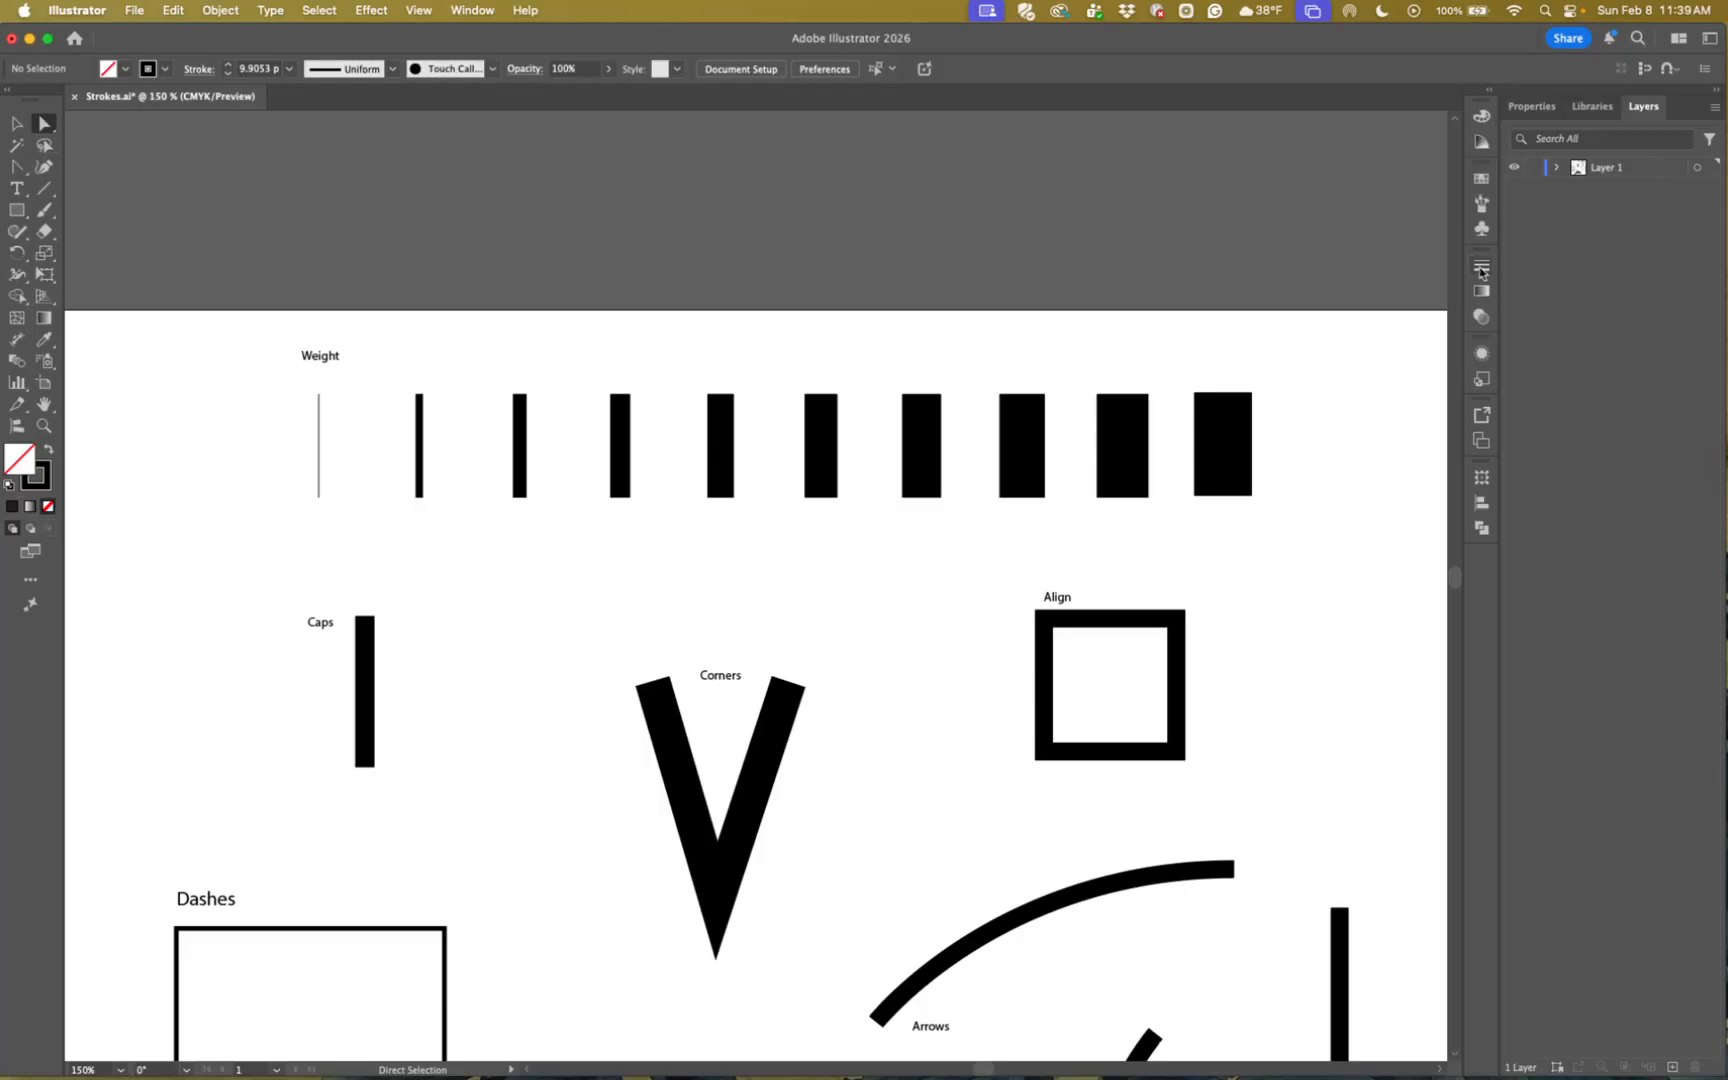
pyautogui.click(1482, 268)
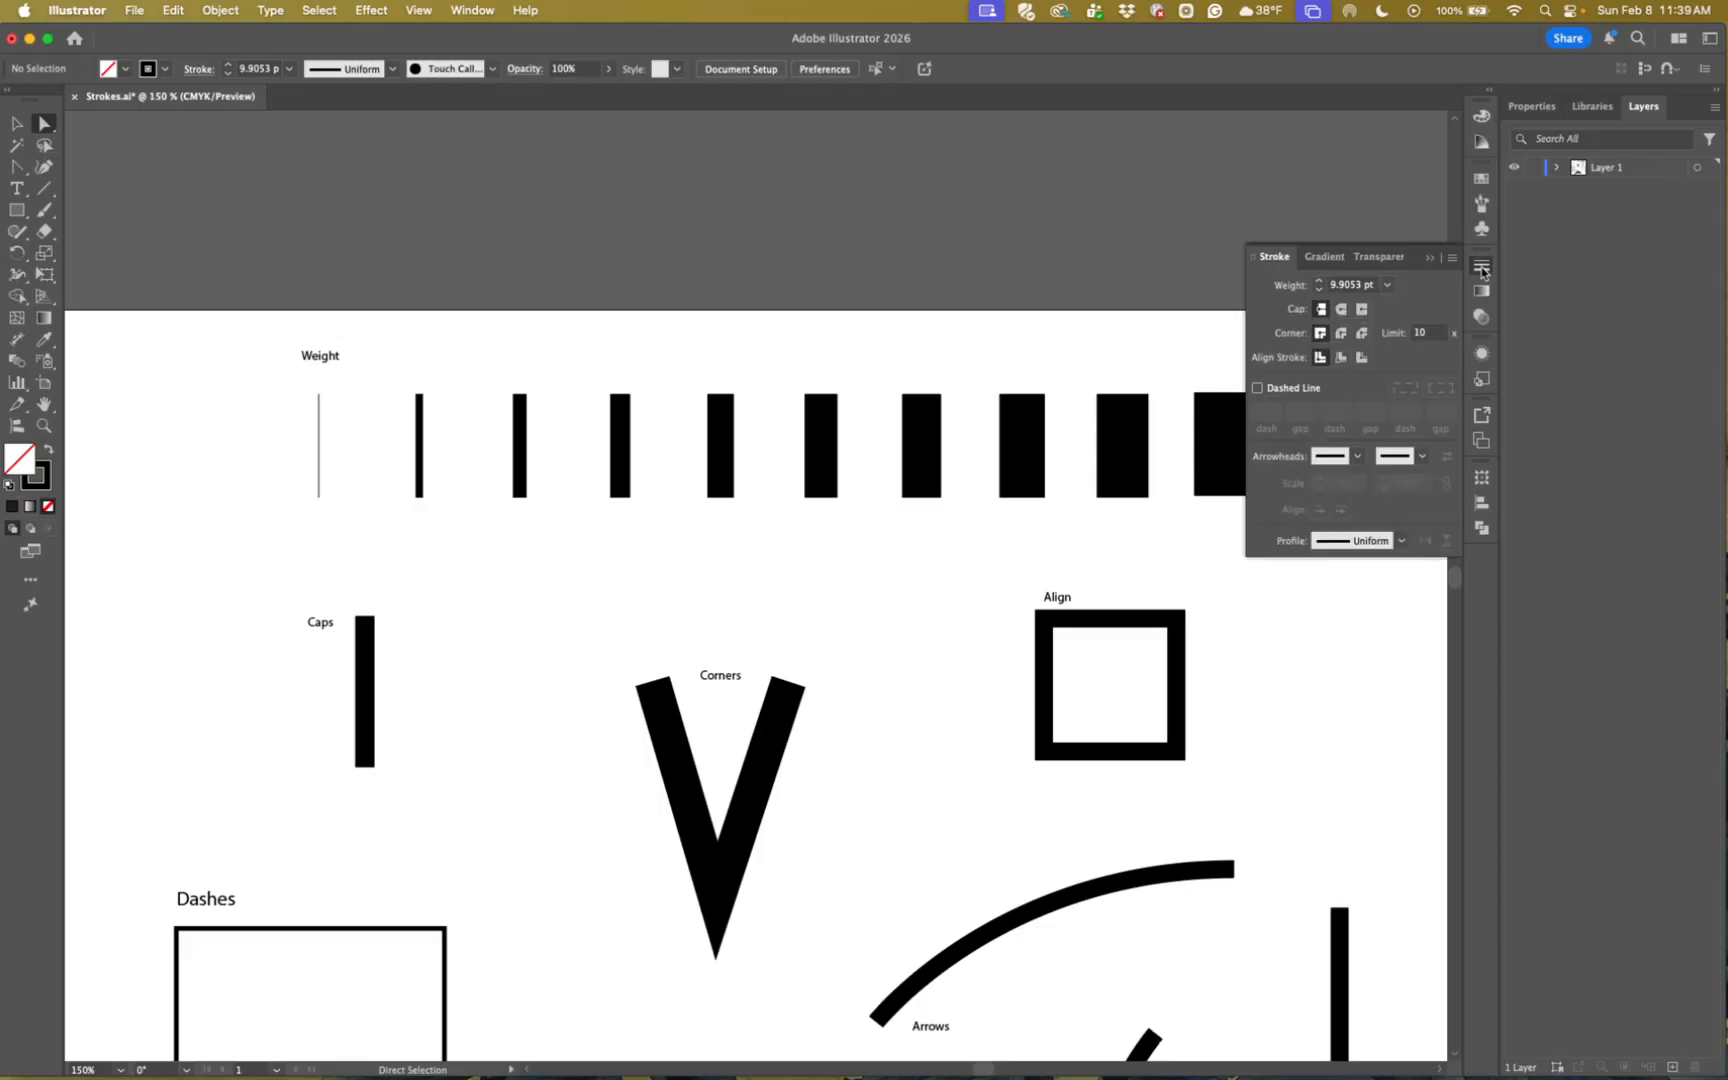
pyautogui.click(1484, 270)
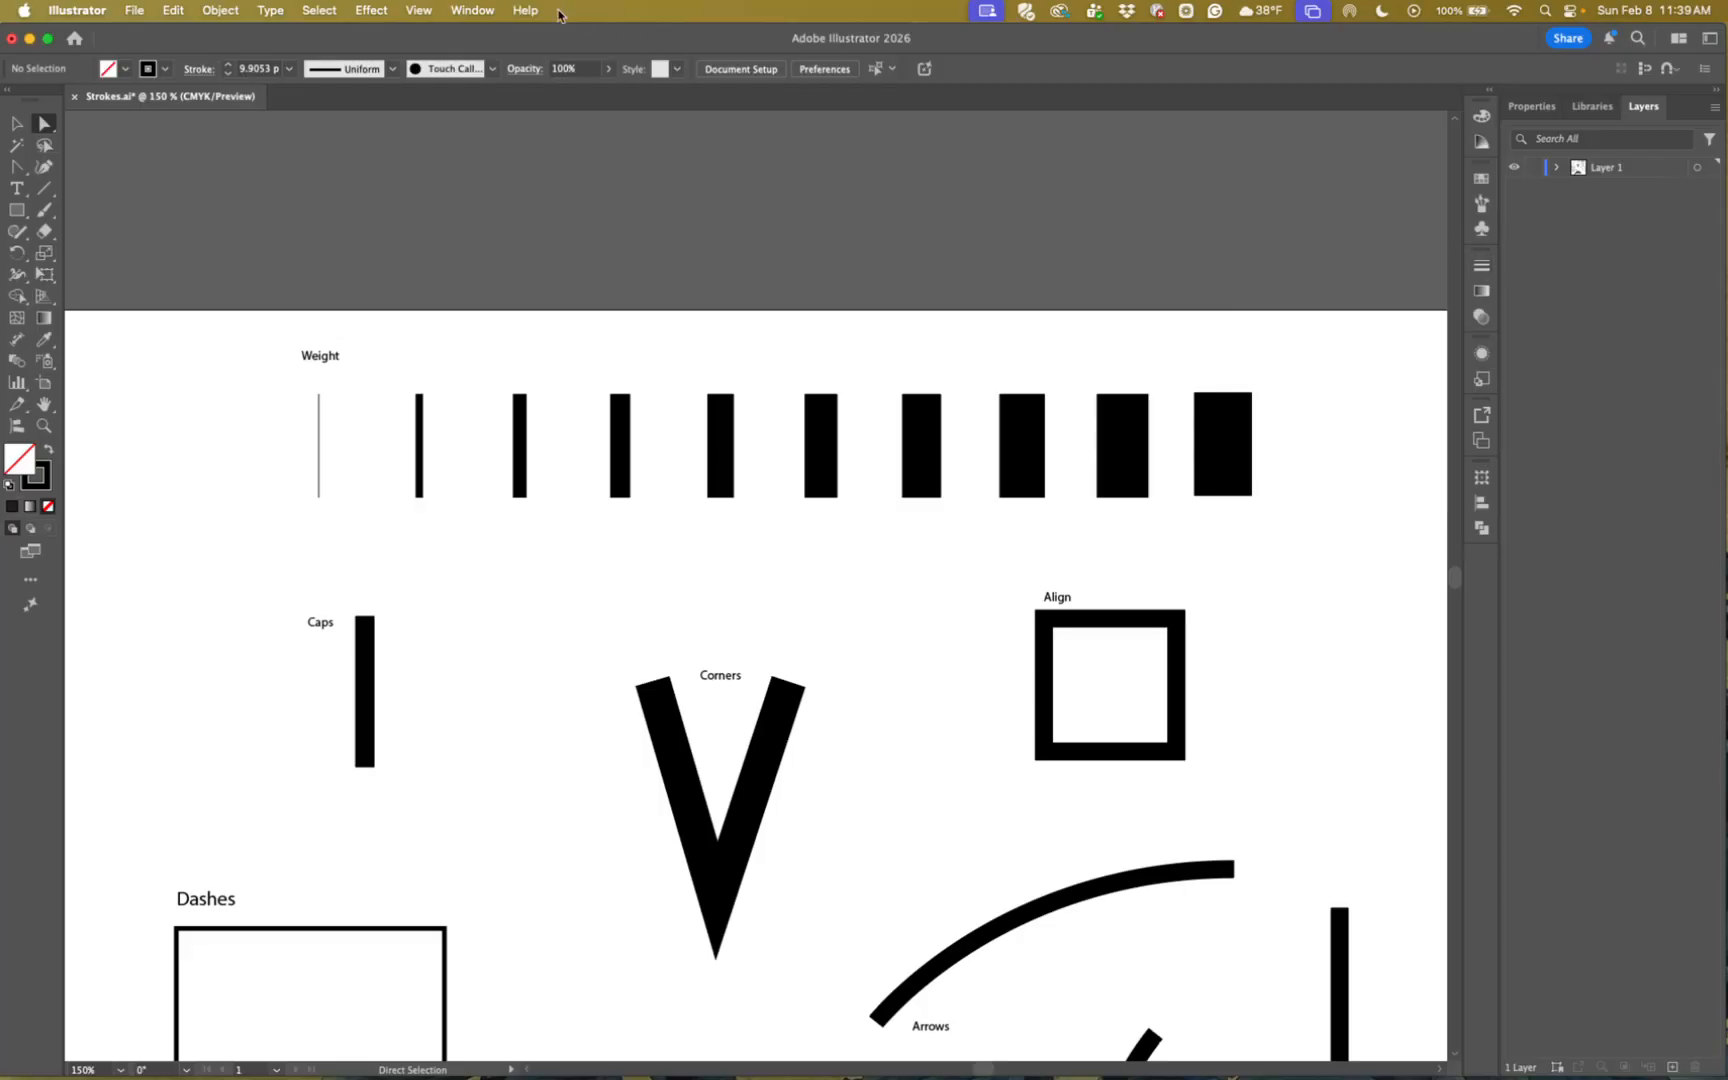
pyautogui.click(466, 12)
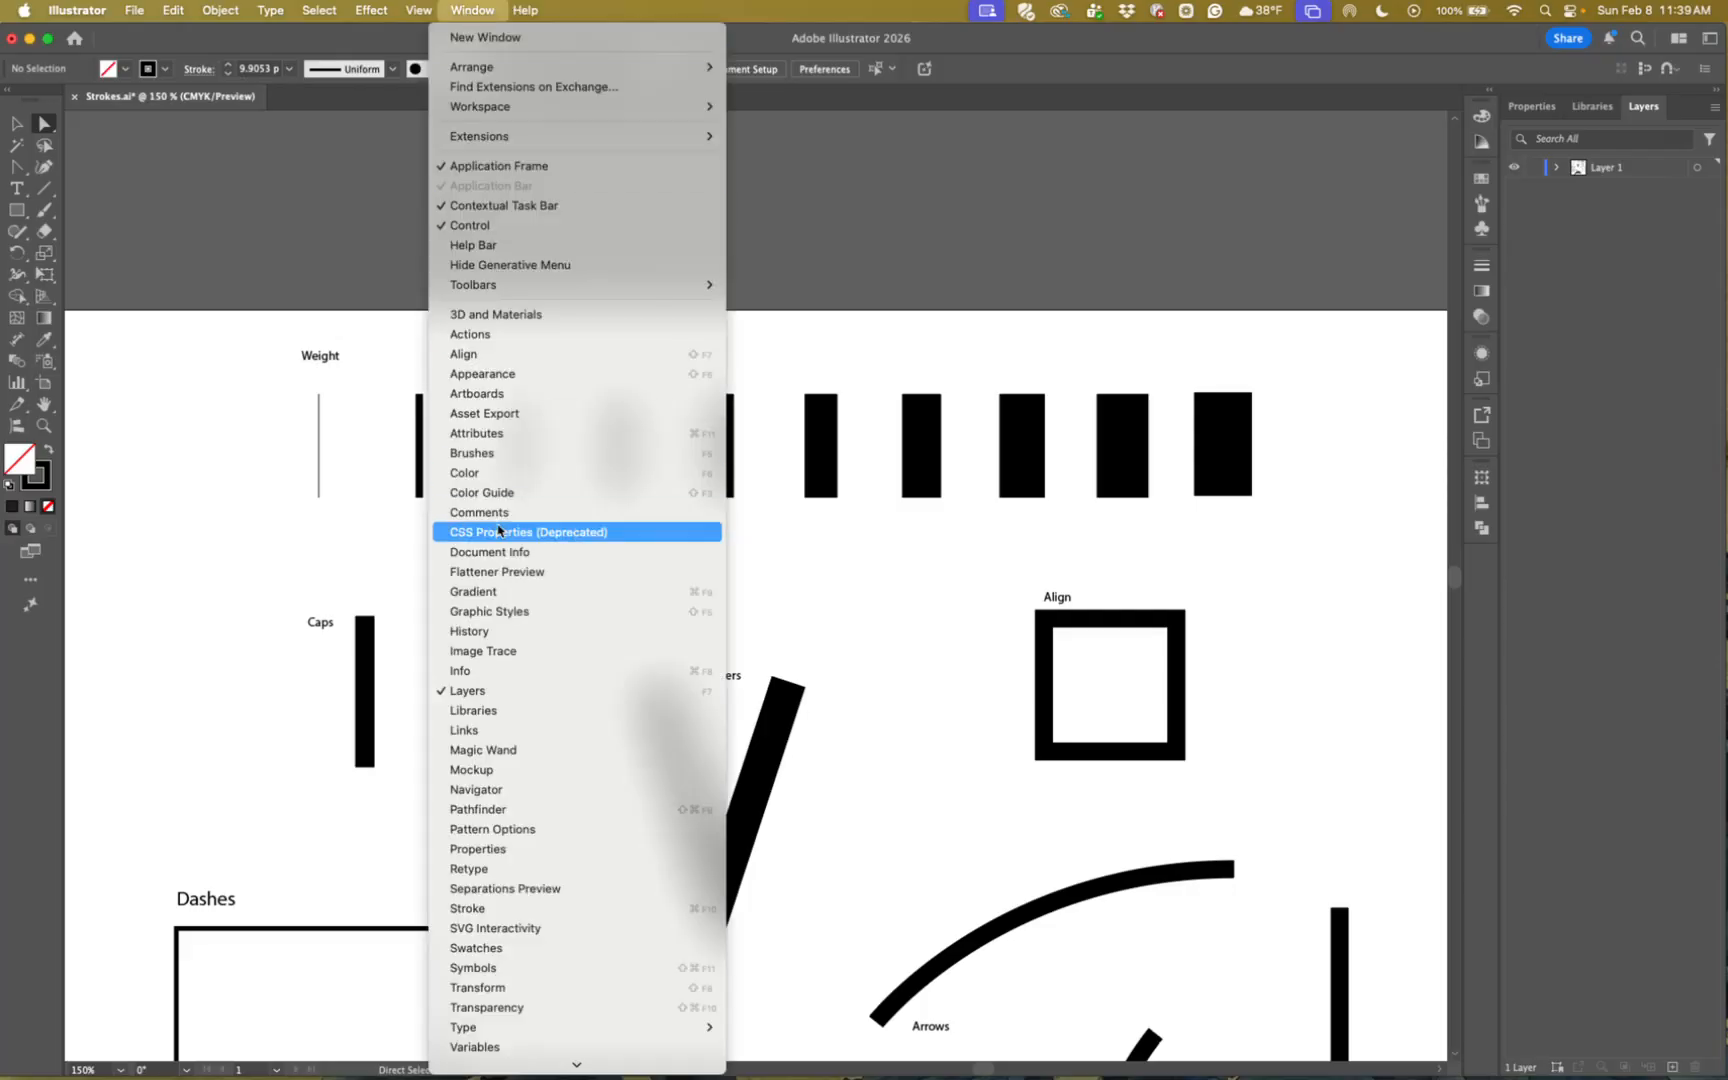
pyautogui.click(468, 908)
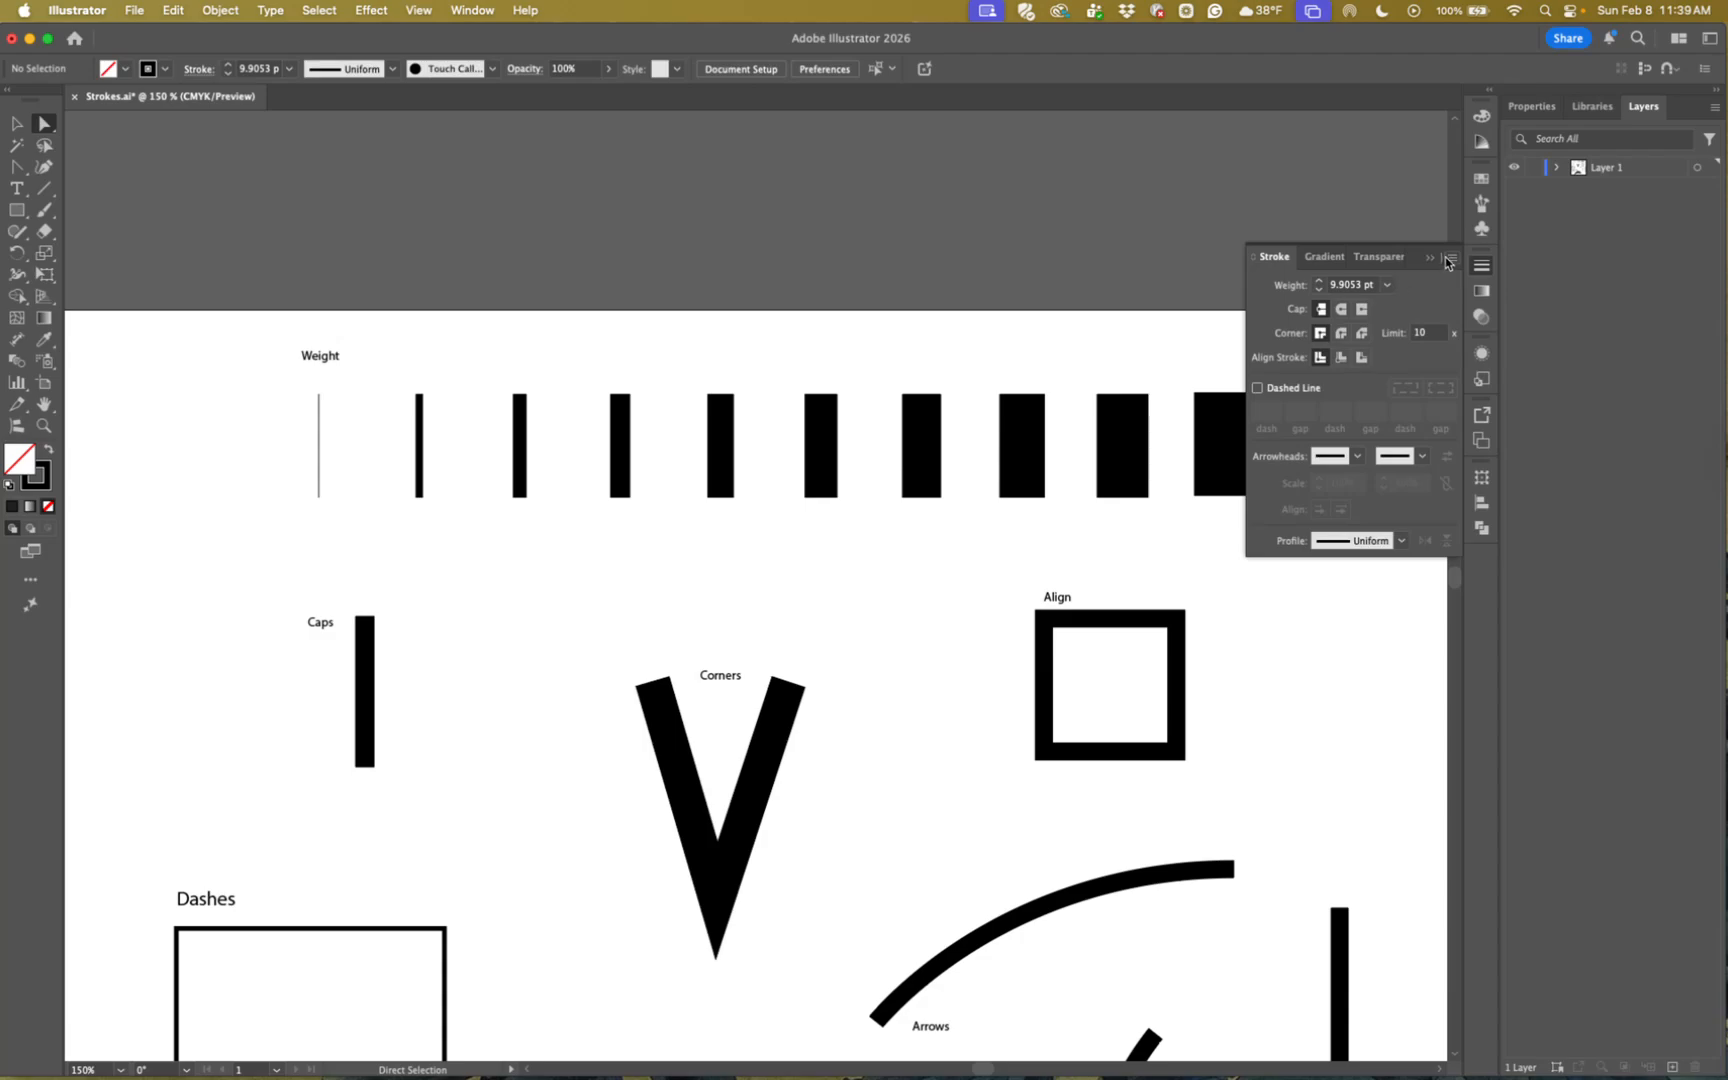
# - Collapse the Stroke settings to the weight alone, and expand them again to the full set of options
pyautogui.click(1452, 257)
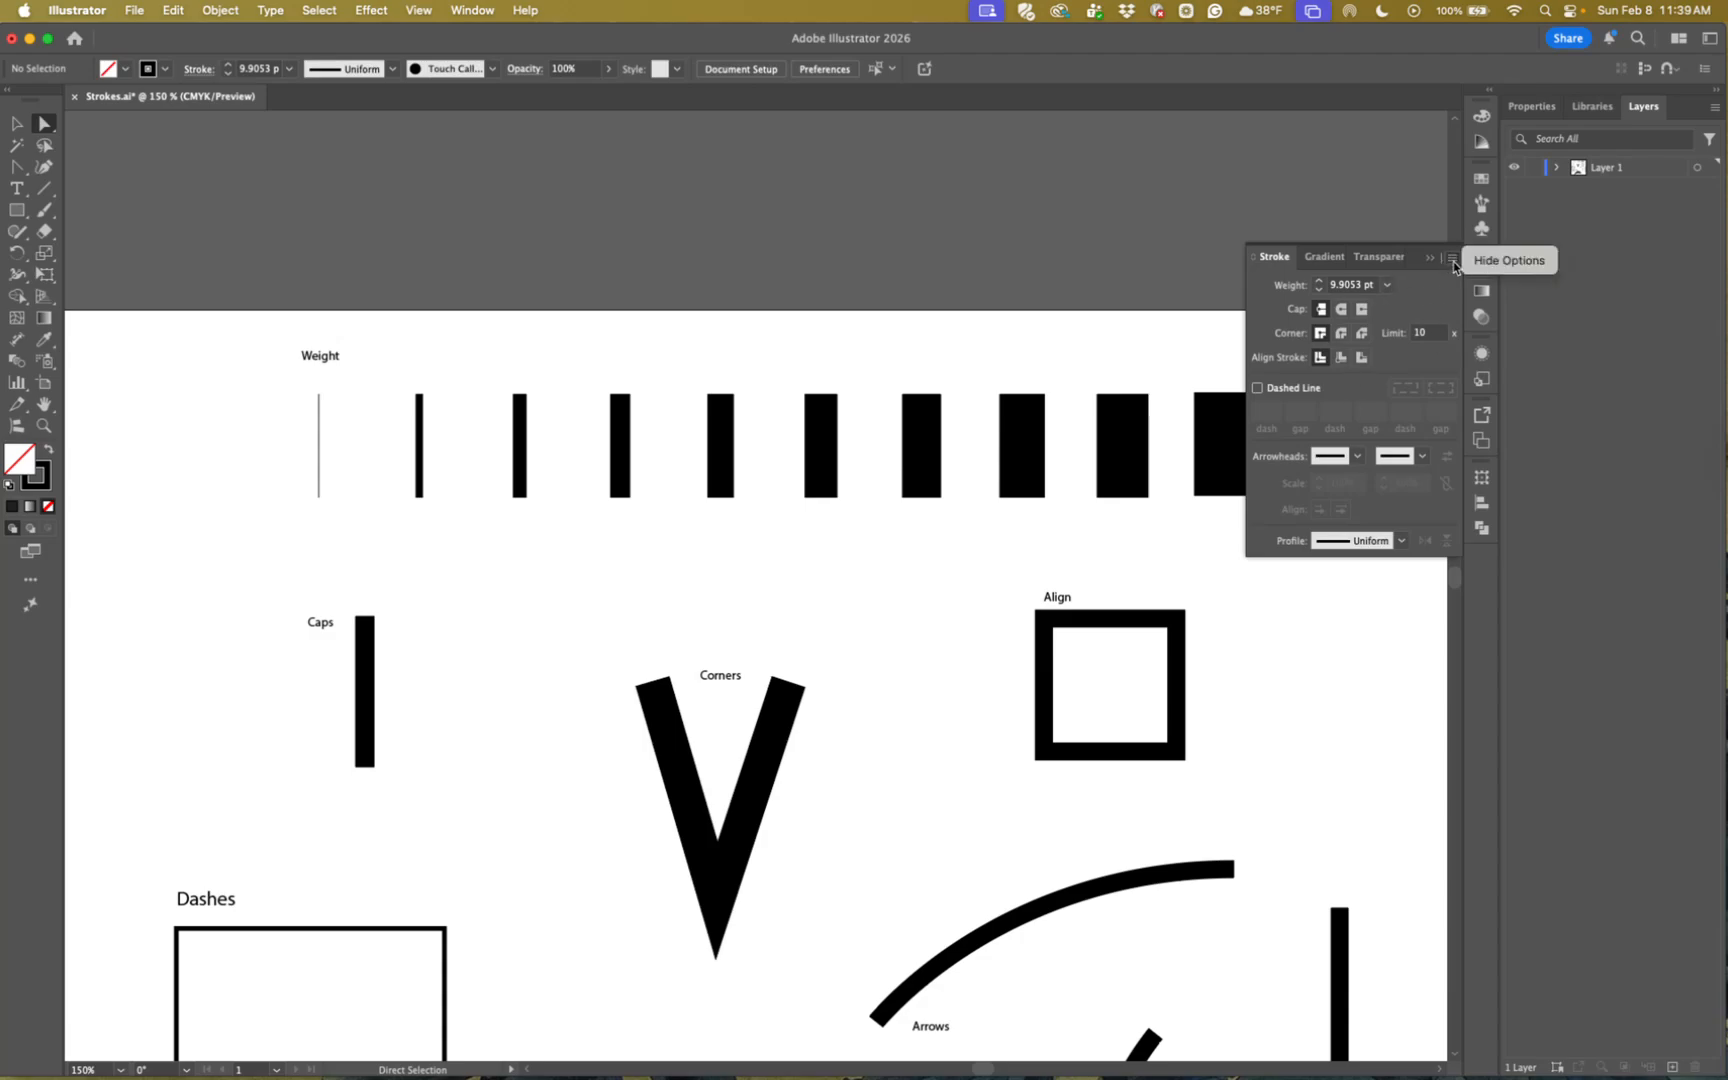
pyautogui.click(1530, 256)
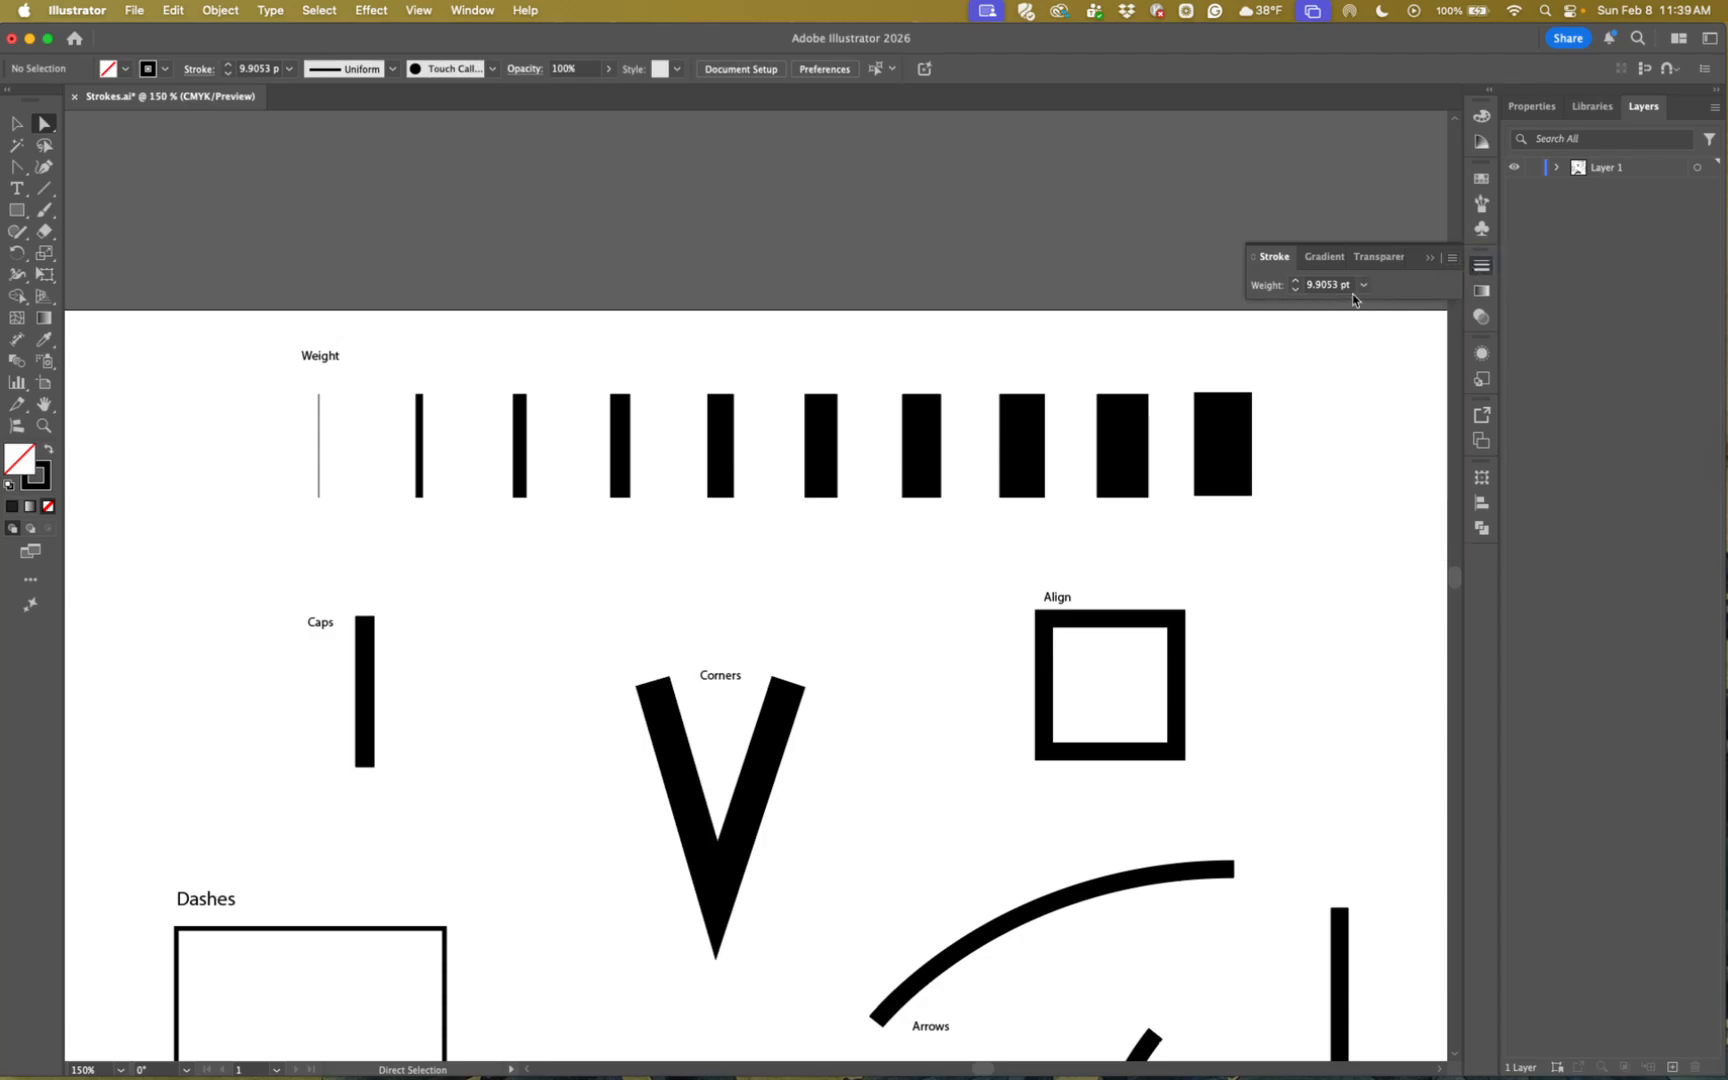
pyautogui.click(1452, 260)
pyautogui.click(1530, 256)
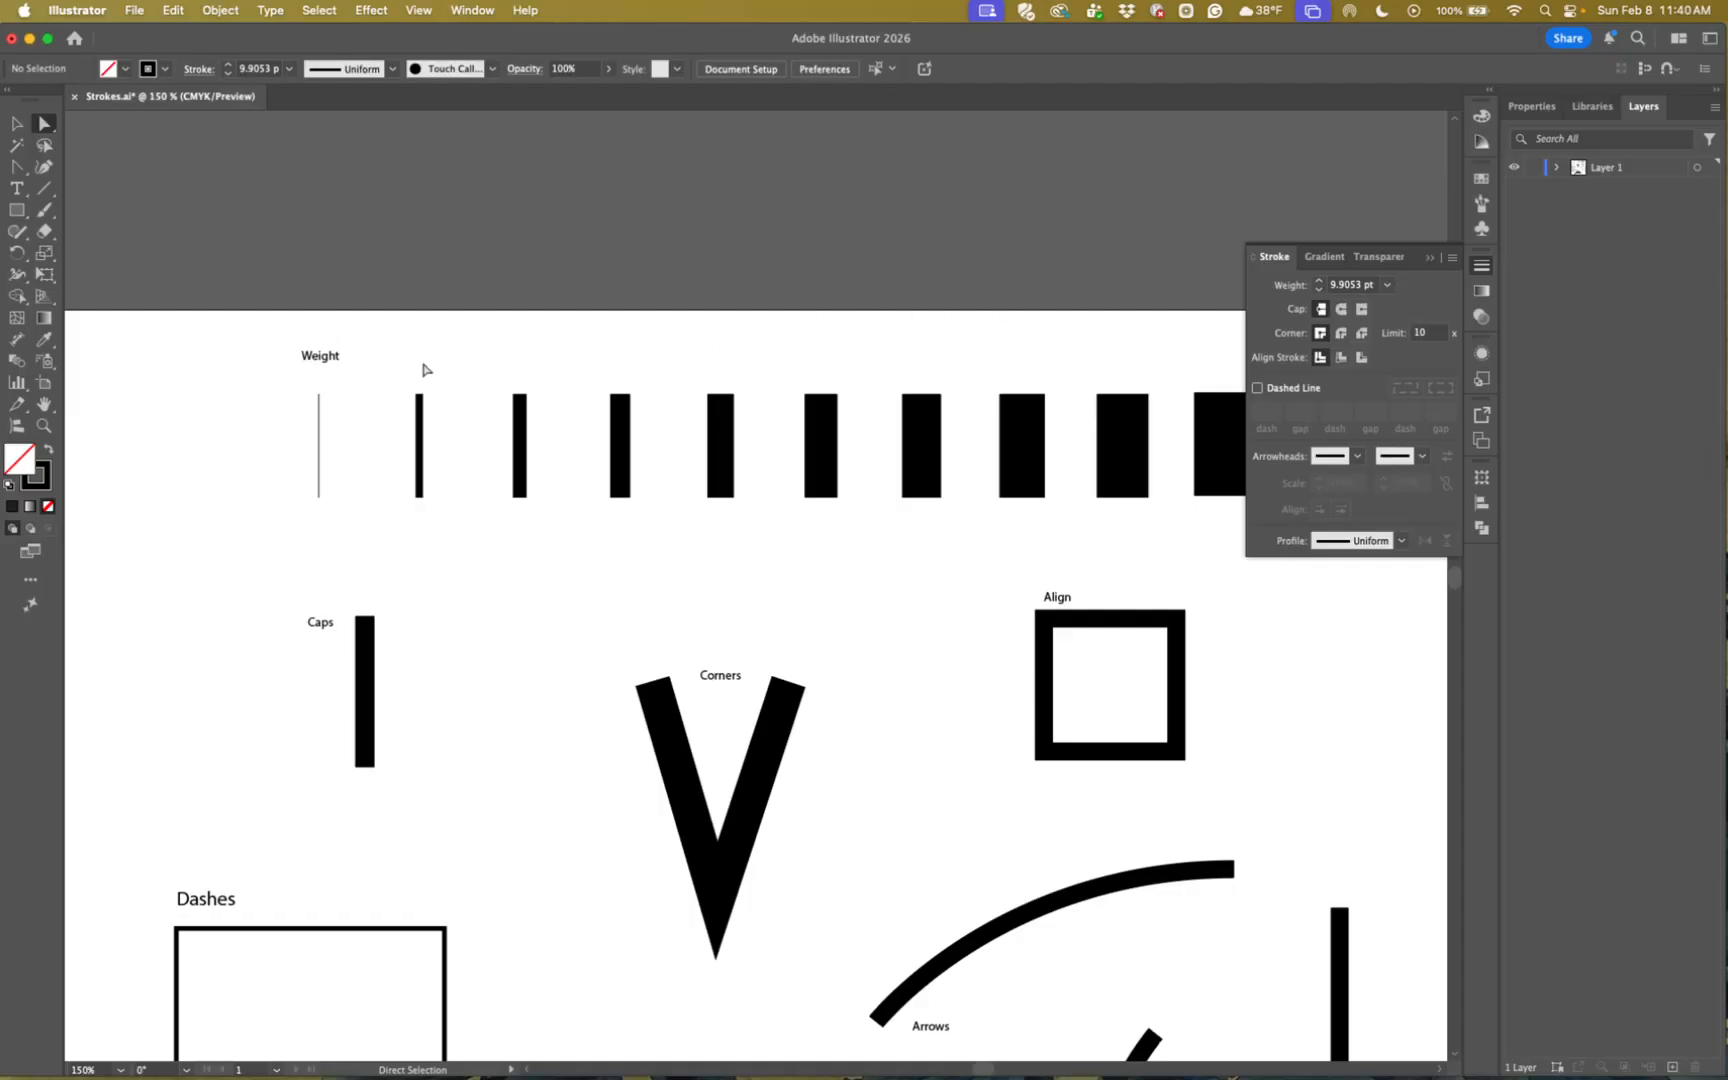
# - Examine the stroke weights of the Weight sample lines one after another, starting with the thinnest, and clear the selection
pyautogui.click(320, 462)
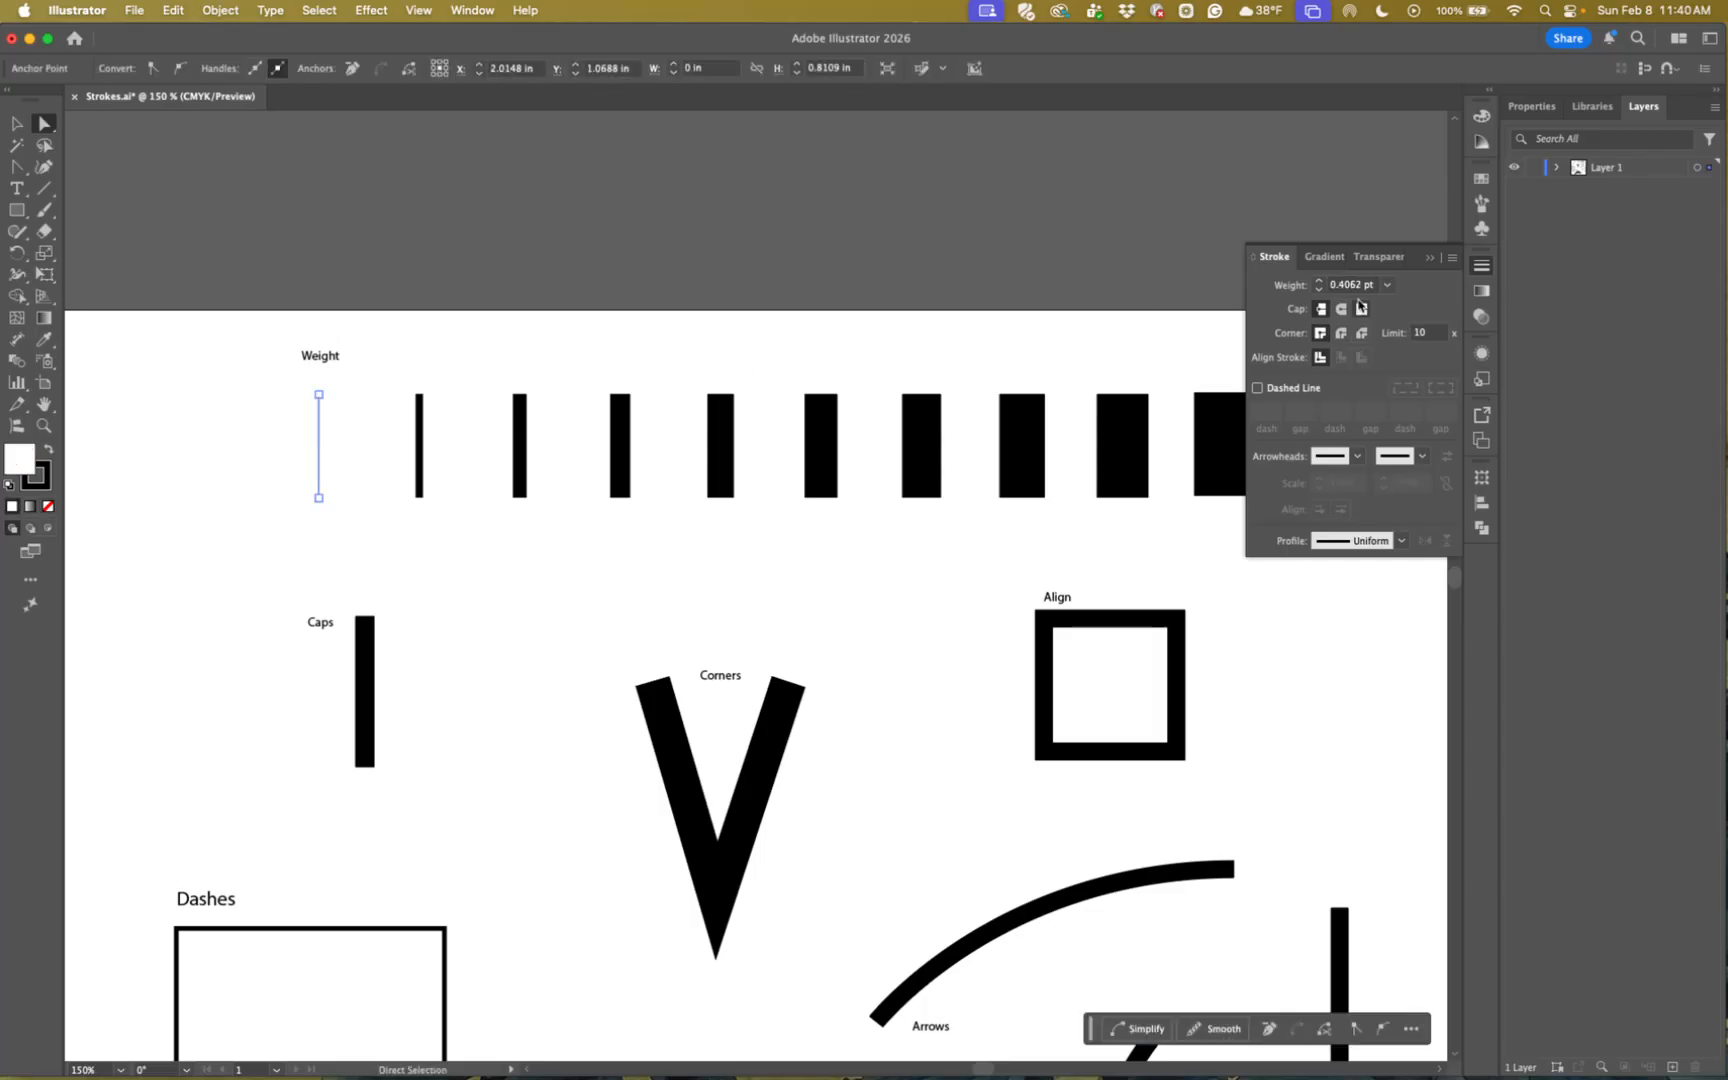
pyautogui.click(419, 456)
pyautogui.click(520, 453)
pyautogui.click(622, 461)
pyautogui.click(622, 466)
pyautogui.click(722, 460)
pyautogui.click(825, 458)
pyautogui.click(925, 447)
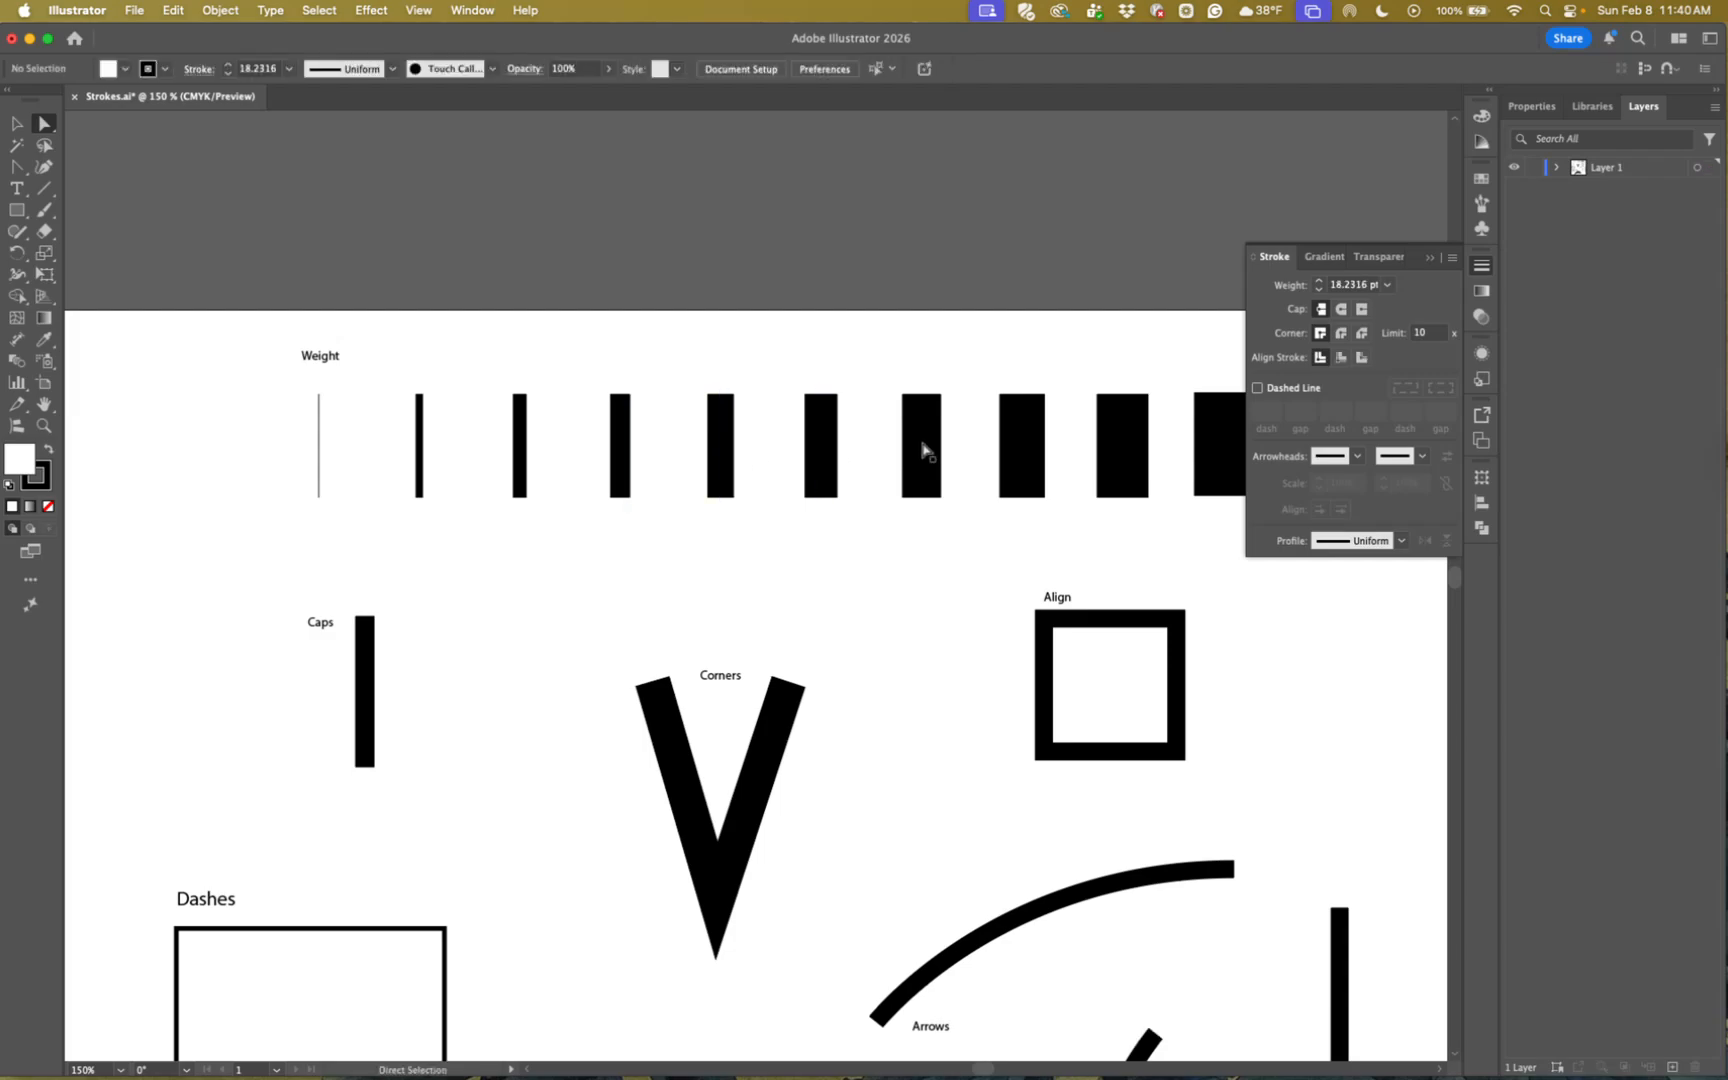
pyautogui.click(1019, 455)
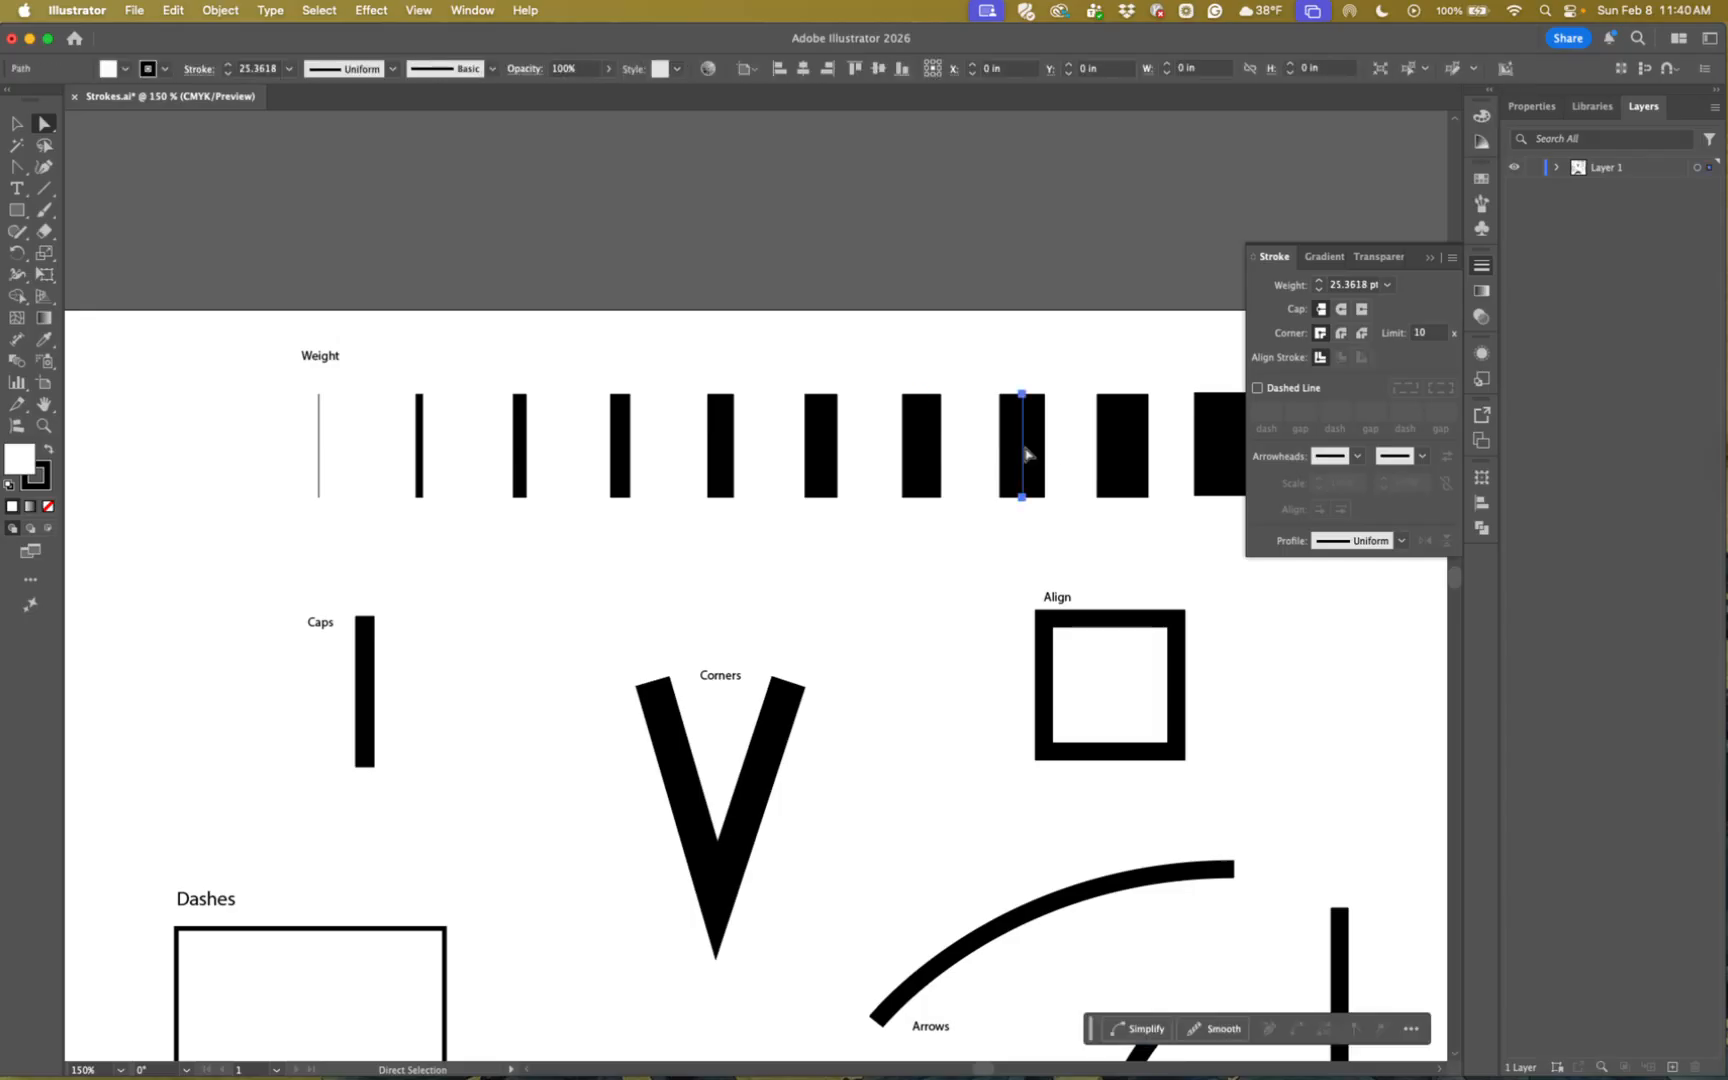
pyautogui.press('super+shift+a')
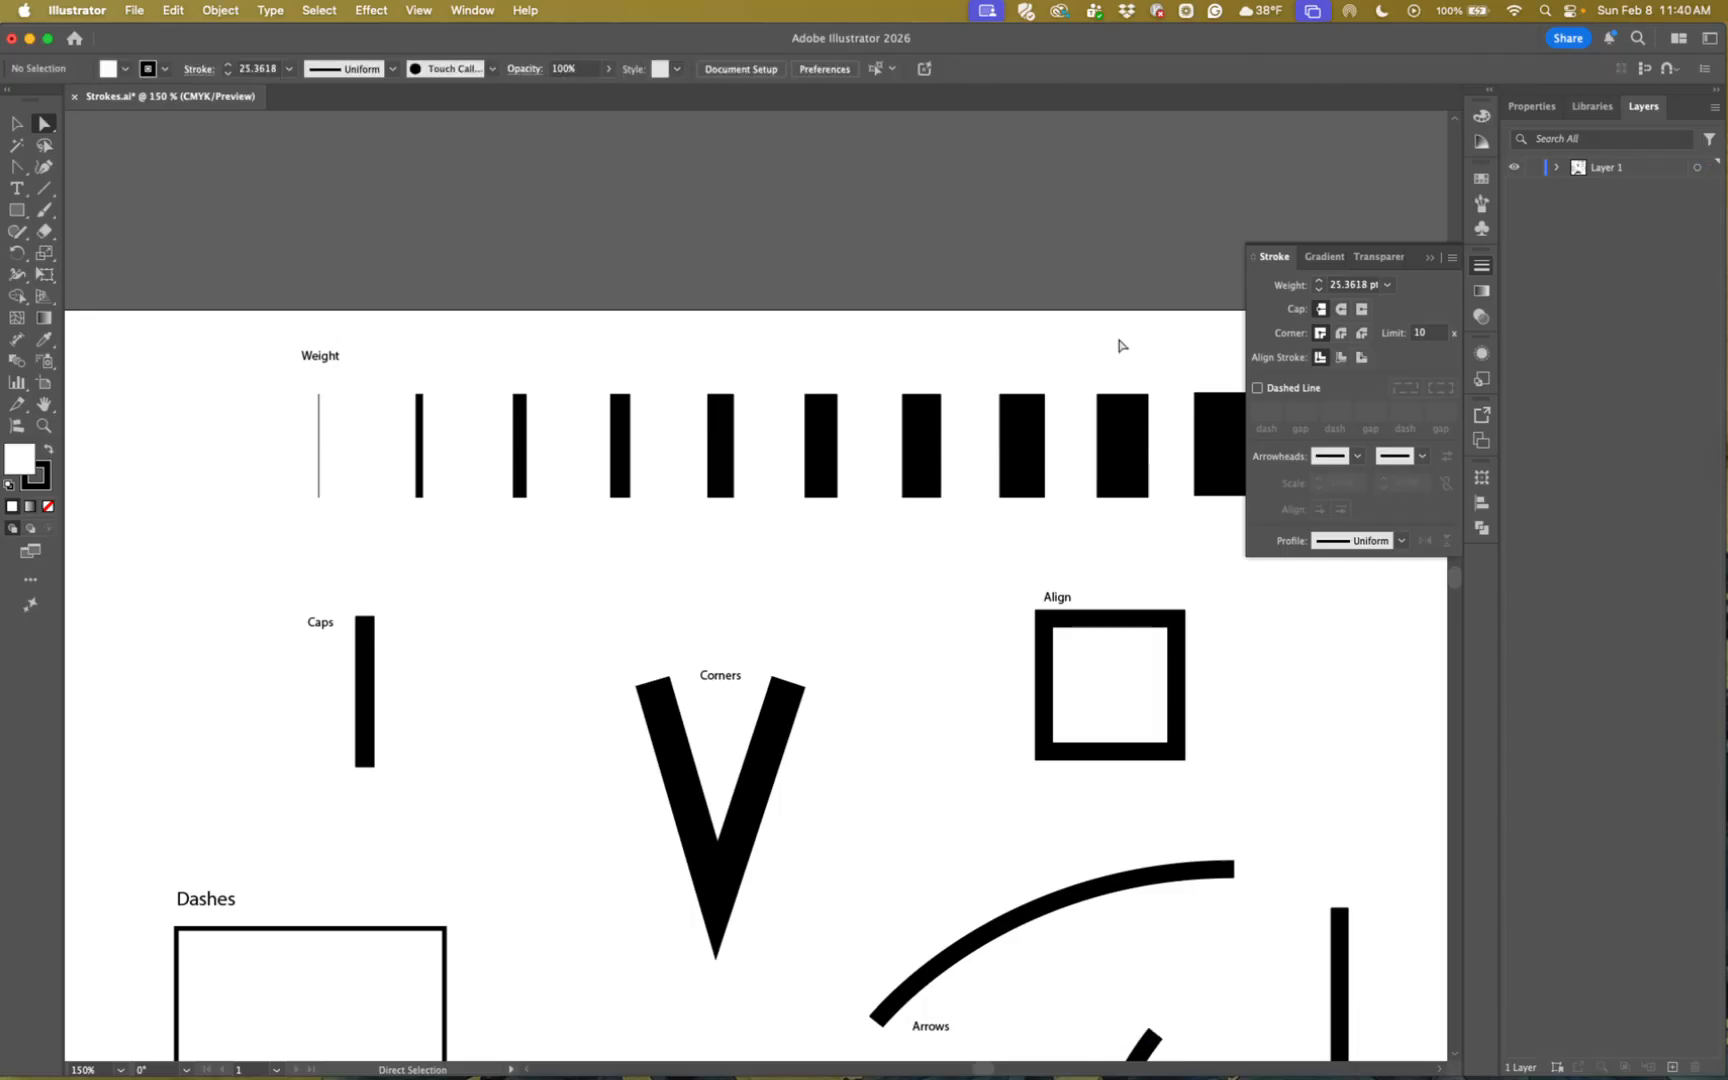
# - Look over the preset stroke weights on offer without choosing one
pyautogui.press('space')
pyautogui.moveTo(1034, 393); pyautogui.dragTo(934, 267)
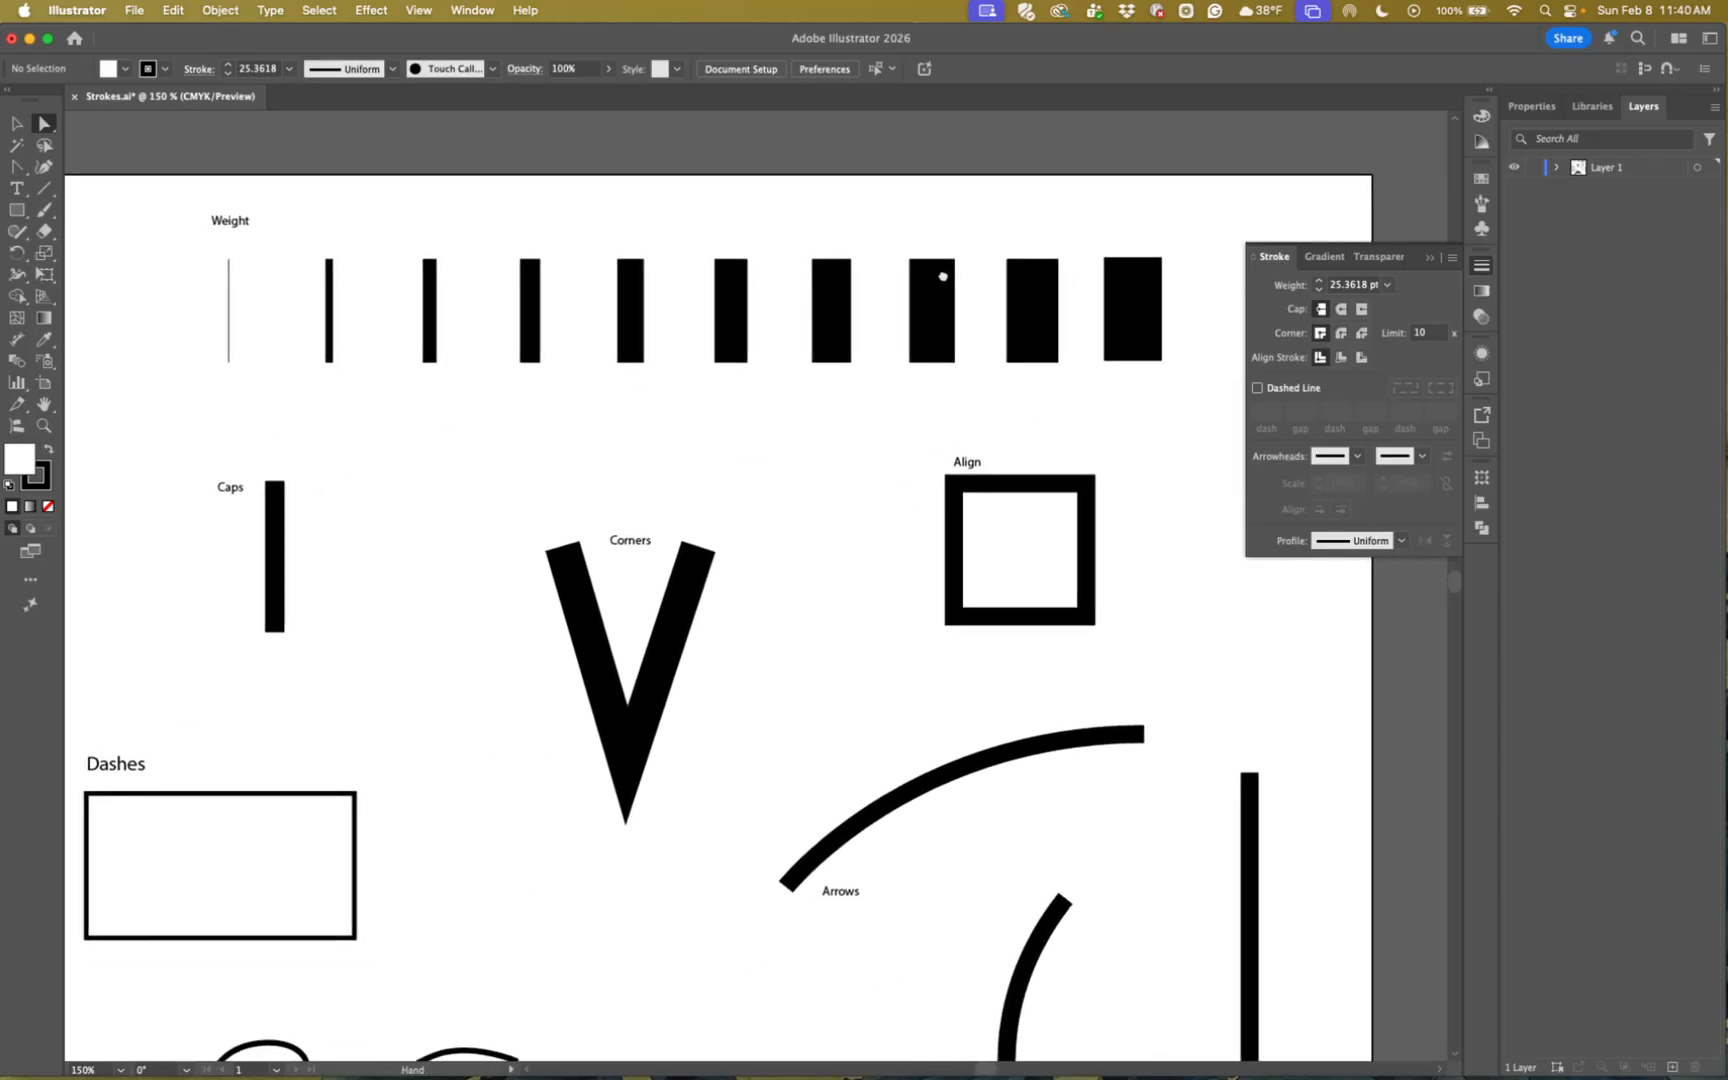
pyautogui.click(1388, 288)
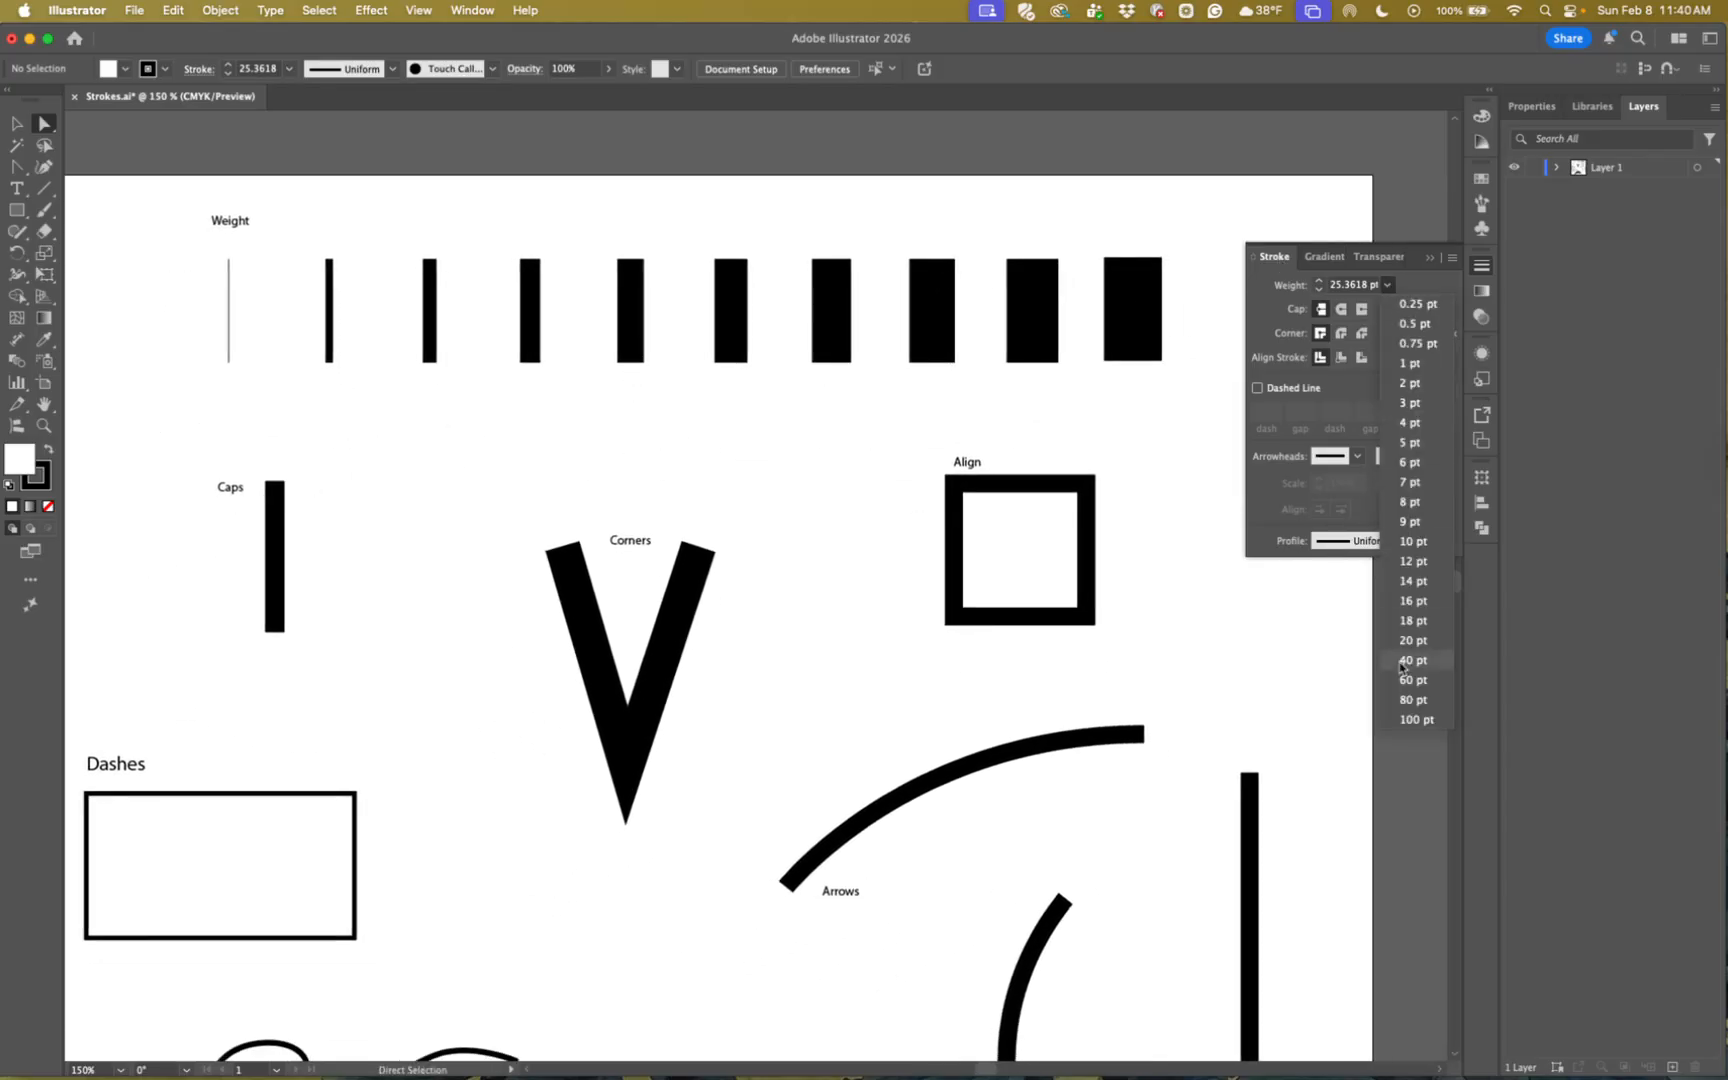
pyautogui.click(1388, 287)
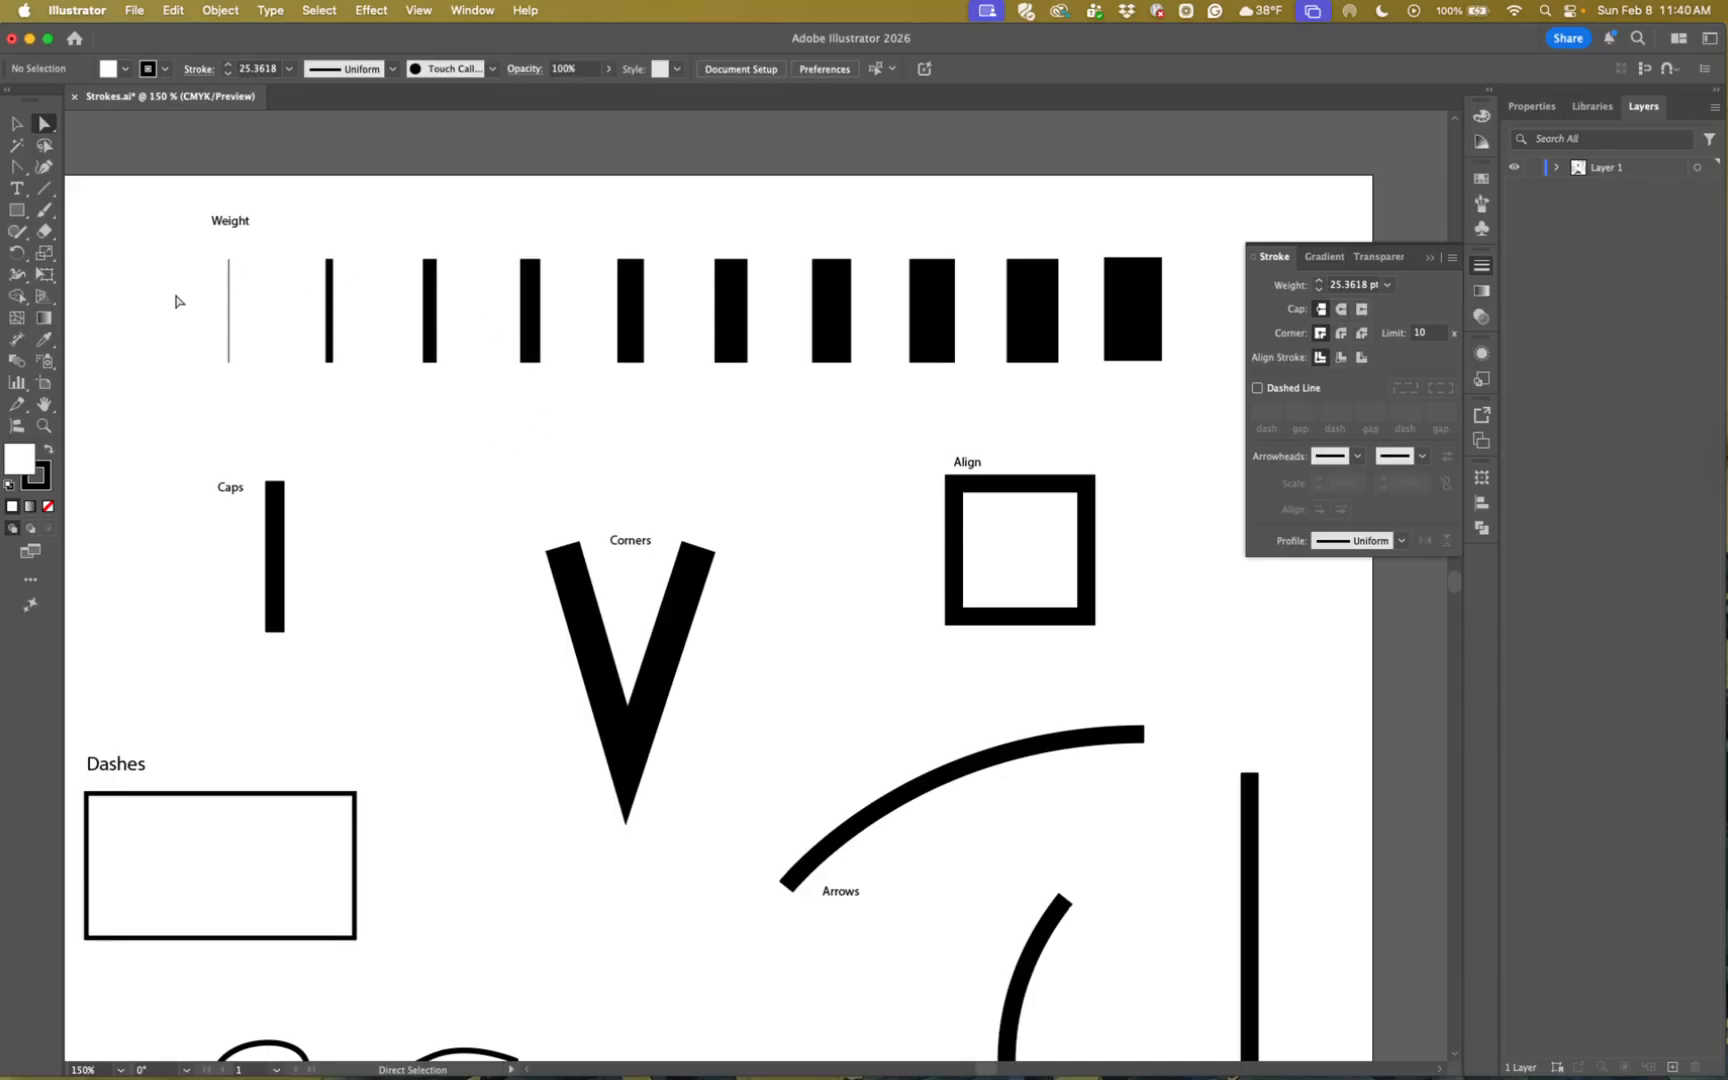
# - Compare round and butt caps on the vertical Caps line and set it to a projecting cap
pyautogui.hscroll(-5, 285, 397)
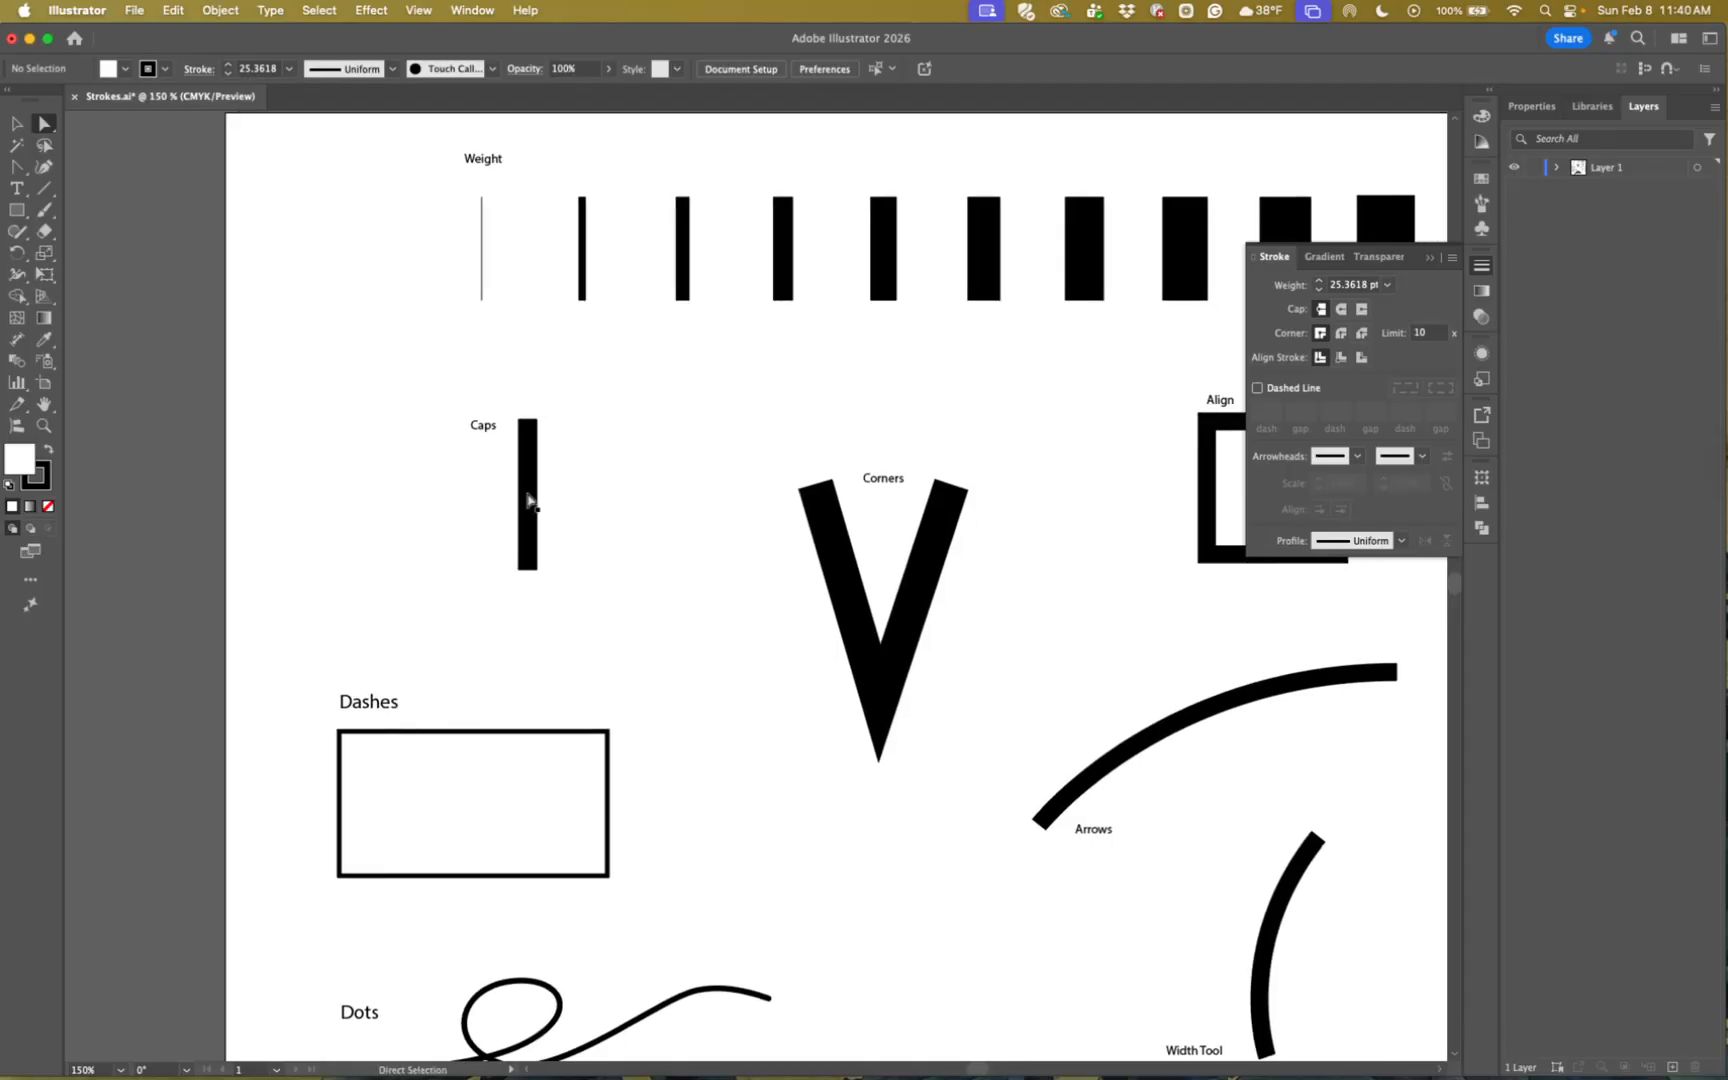
pyautogui.click(530, 500)
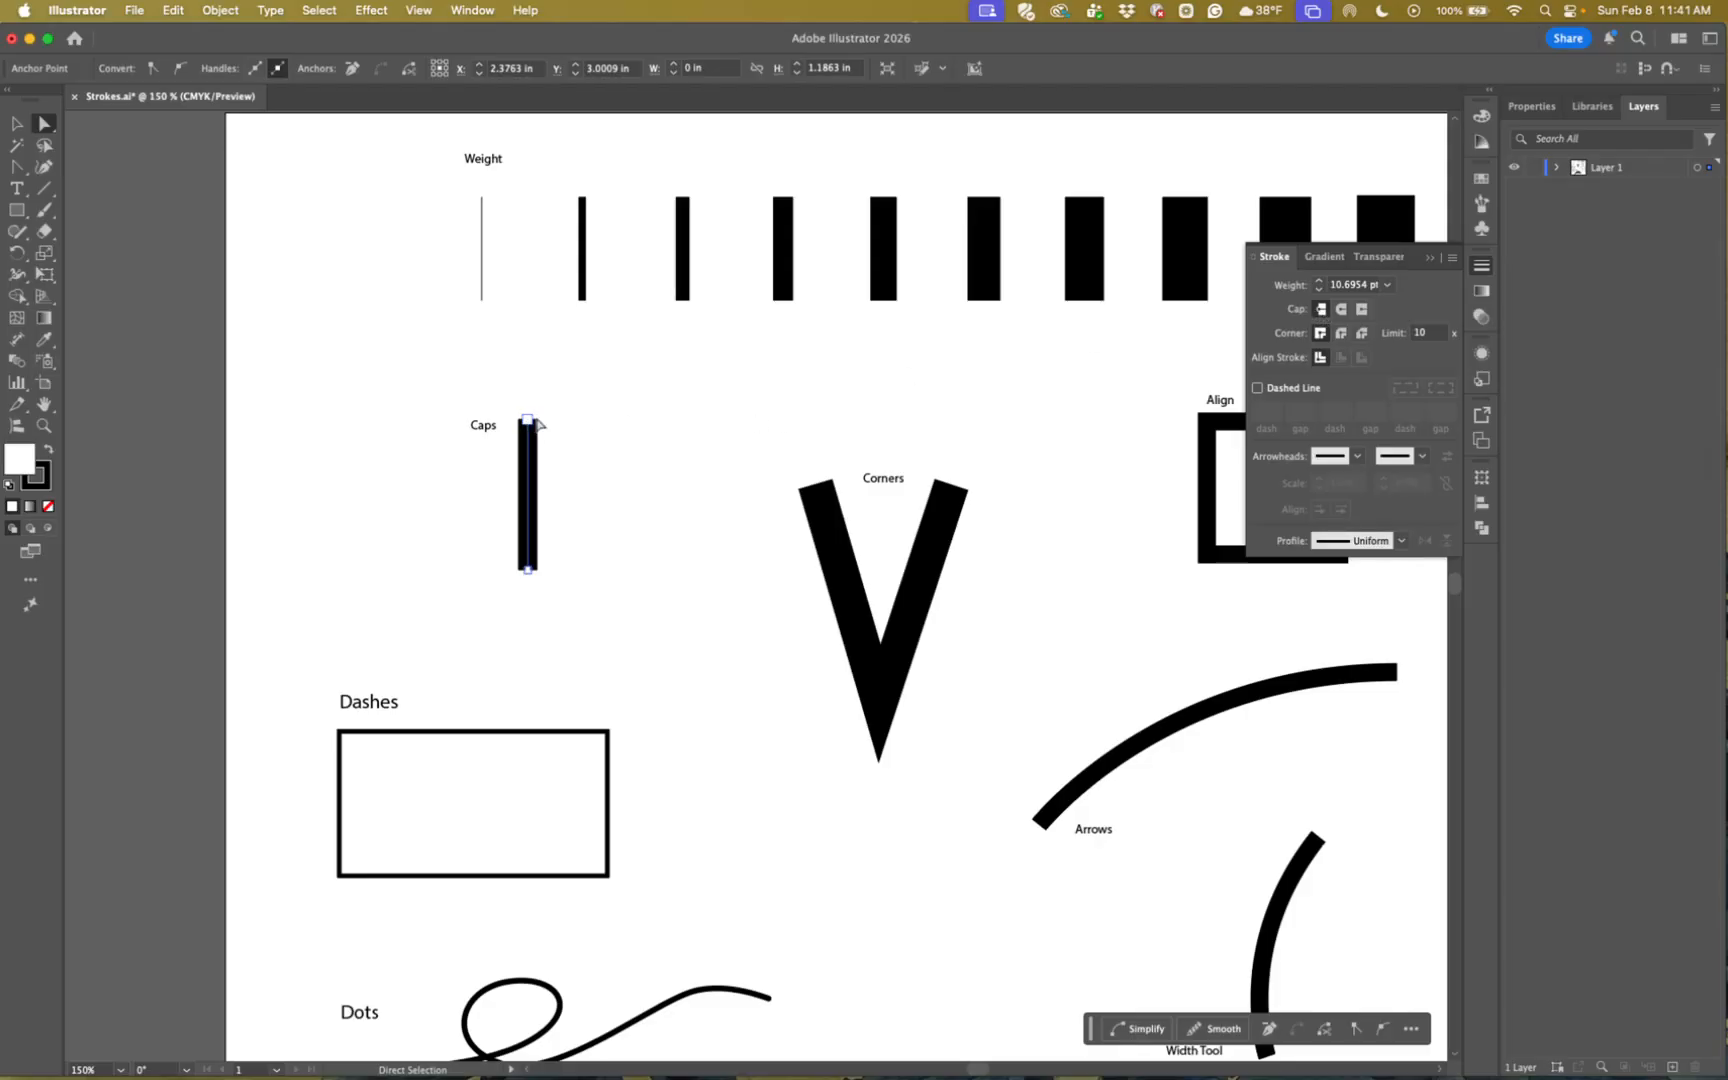
pyautogui.click(1342, 310)
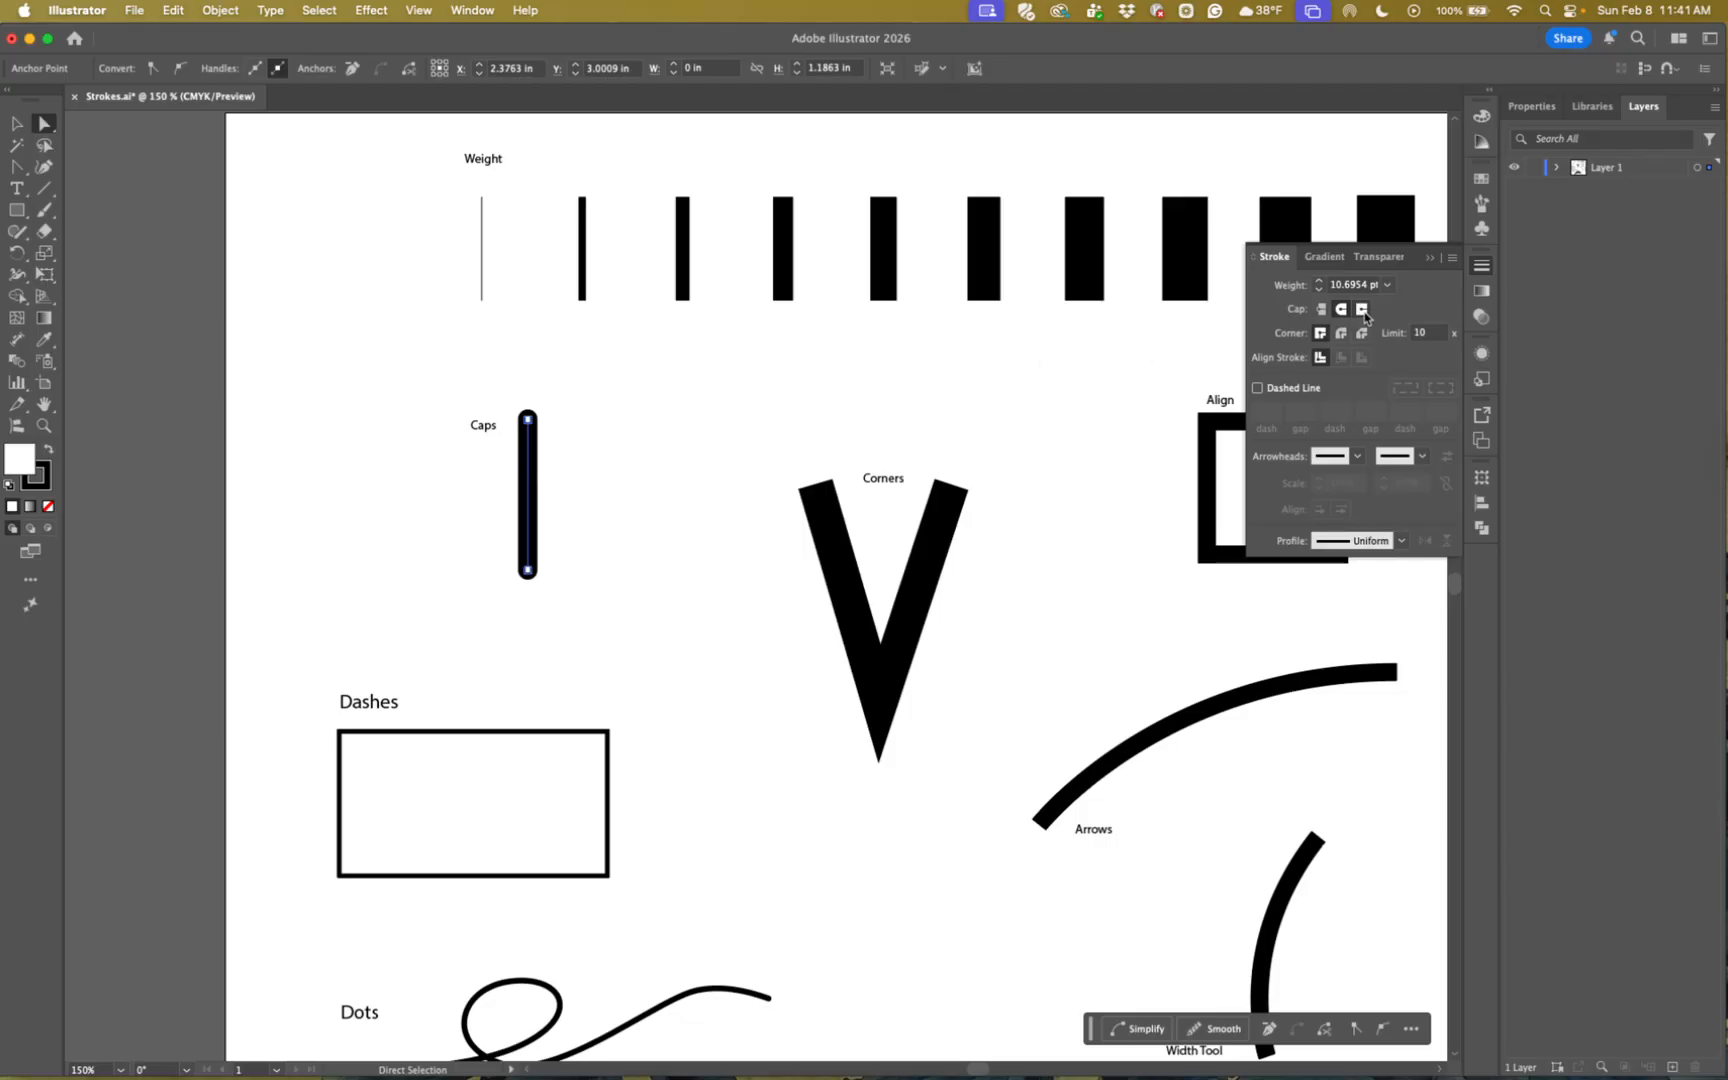
pyautogui.press('super+equal')
pyautogui.press('super+equal')
pyautogui.press('super+equal')
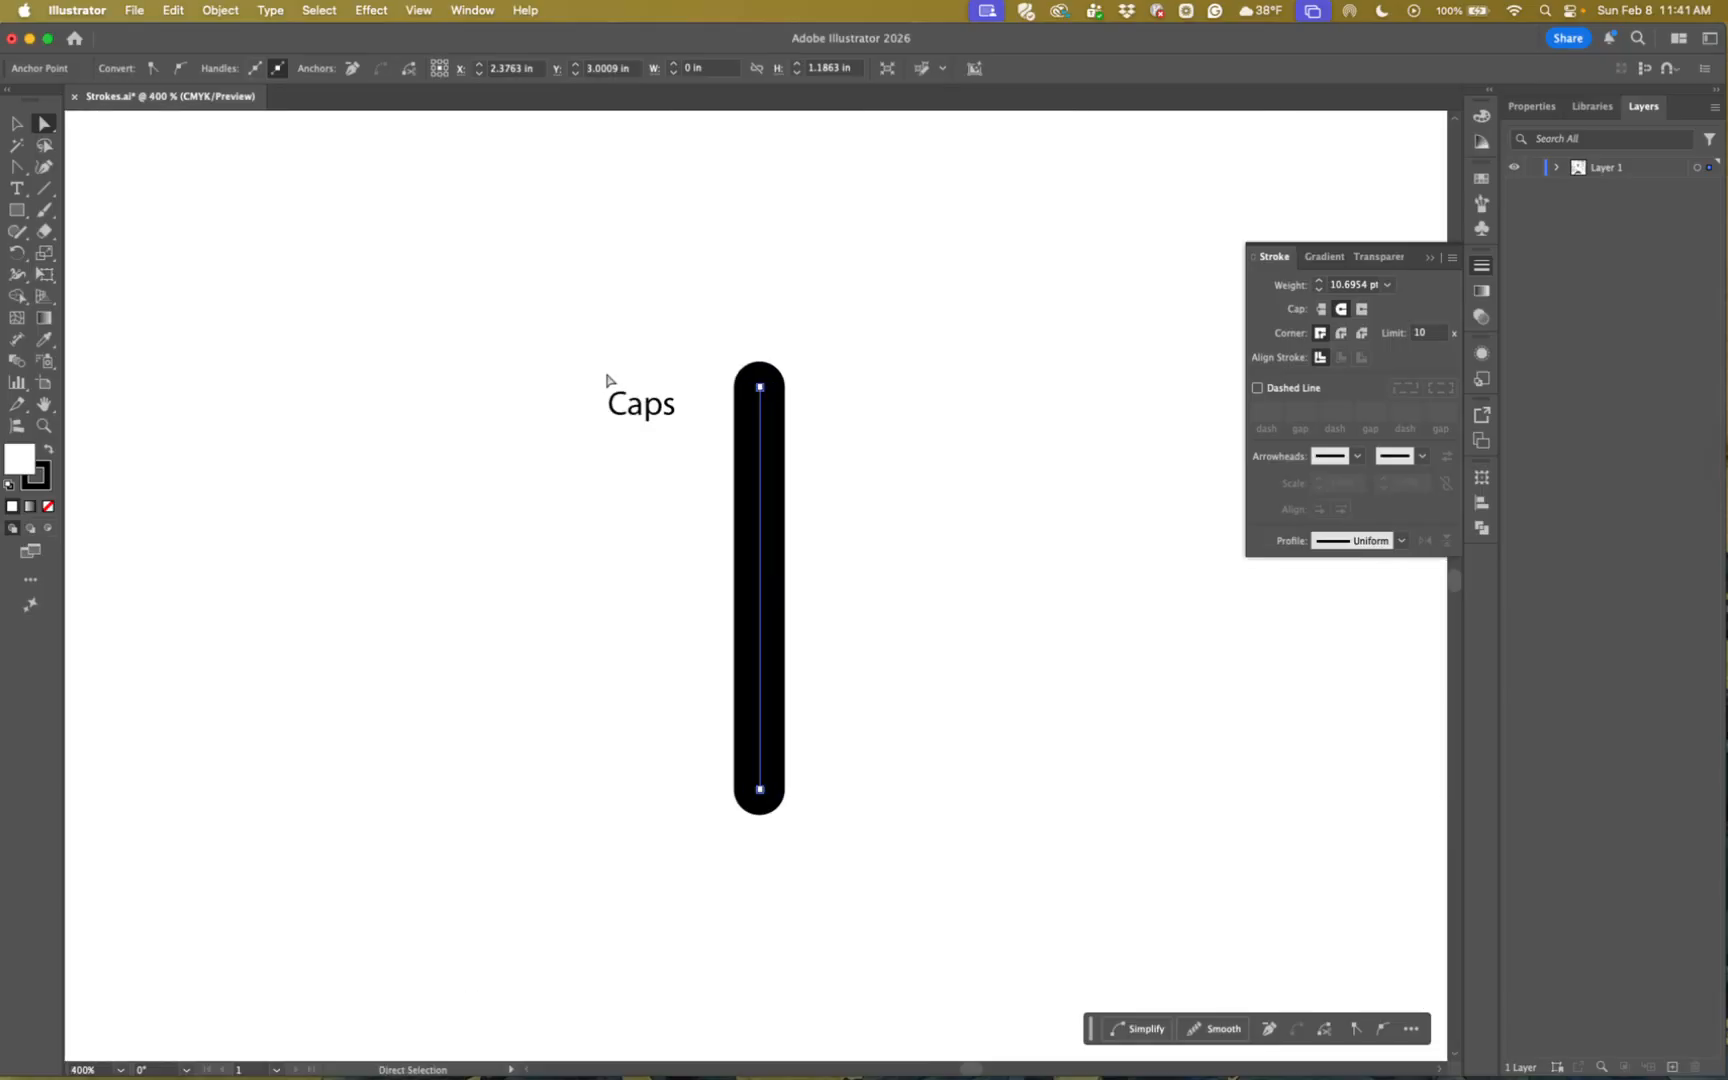
pyautogui.click(1321, 310)
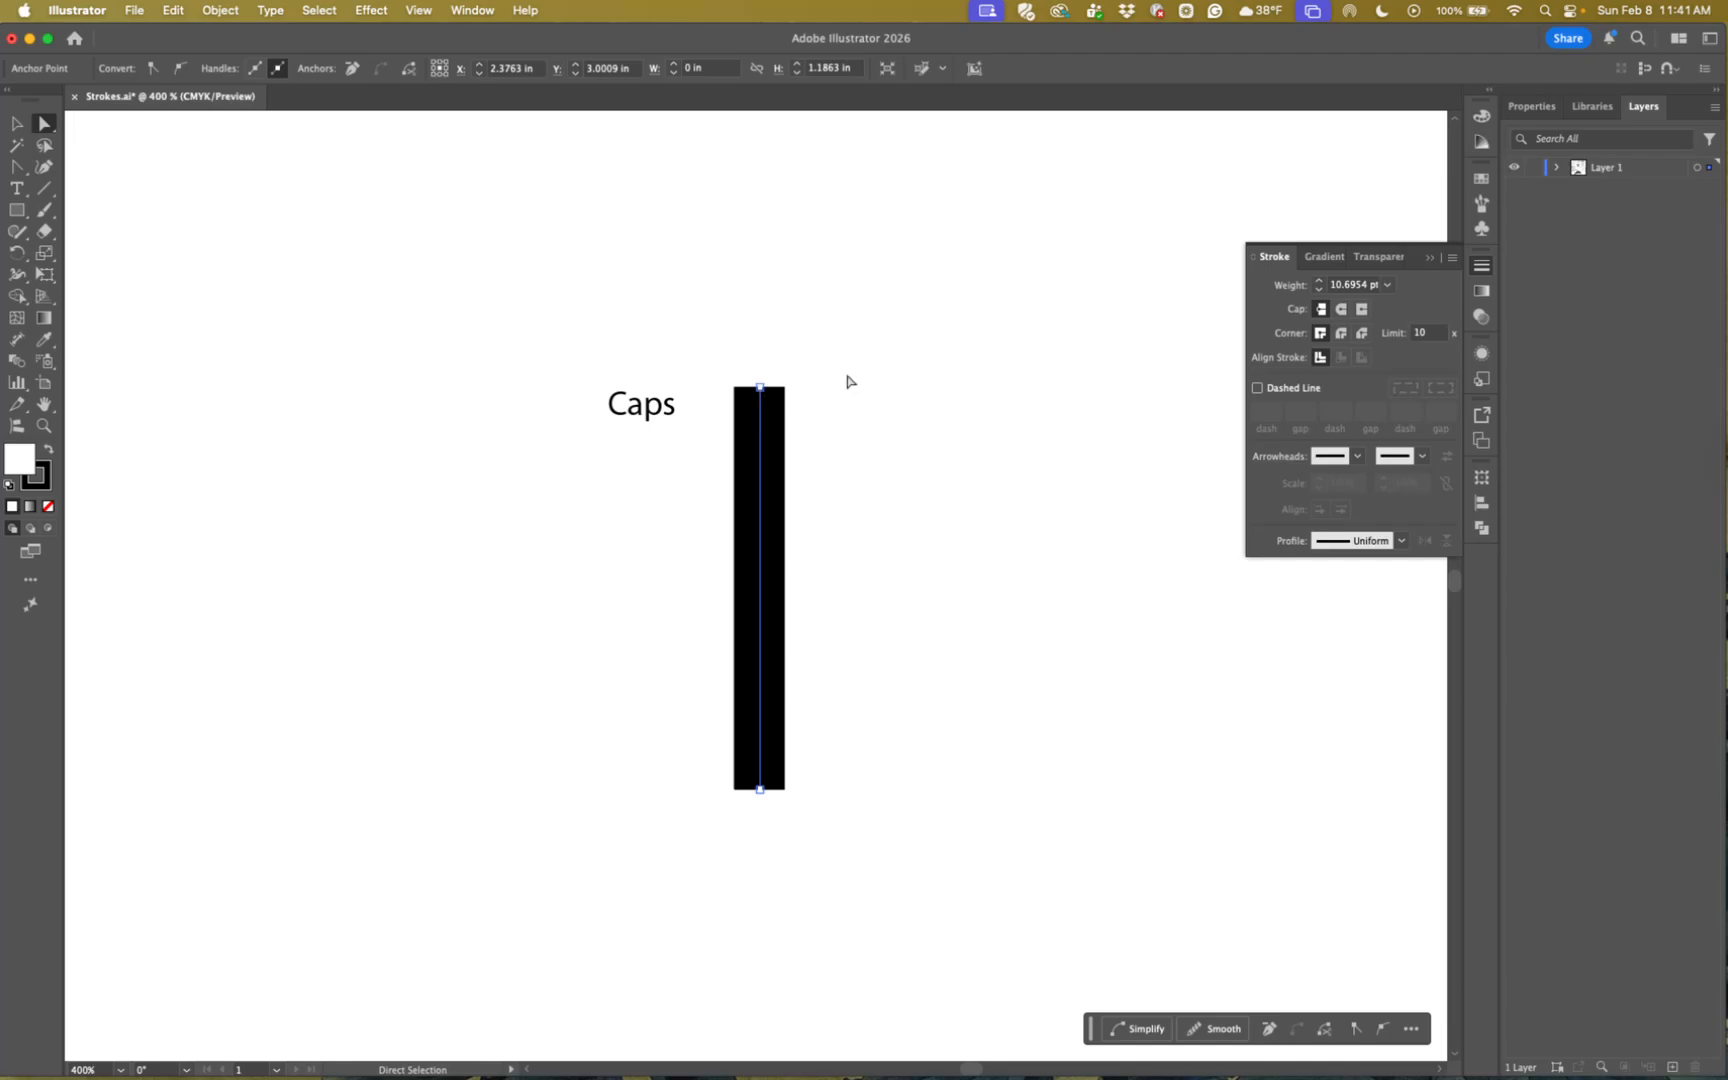
pyautogui.click(1341, 310)
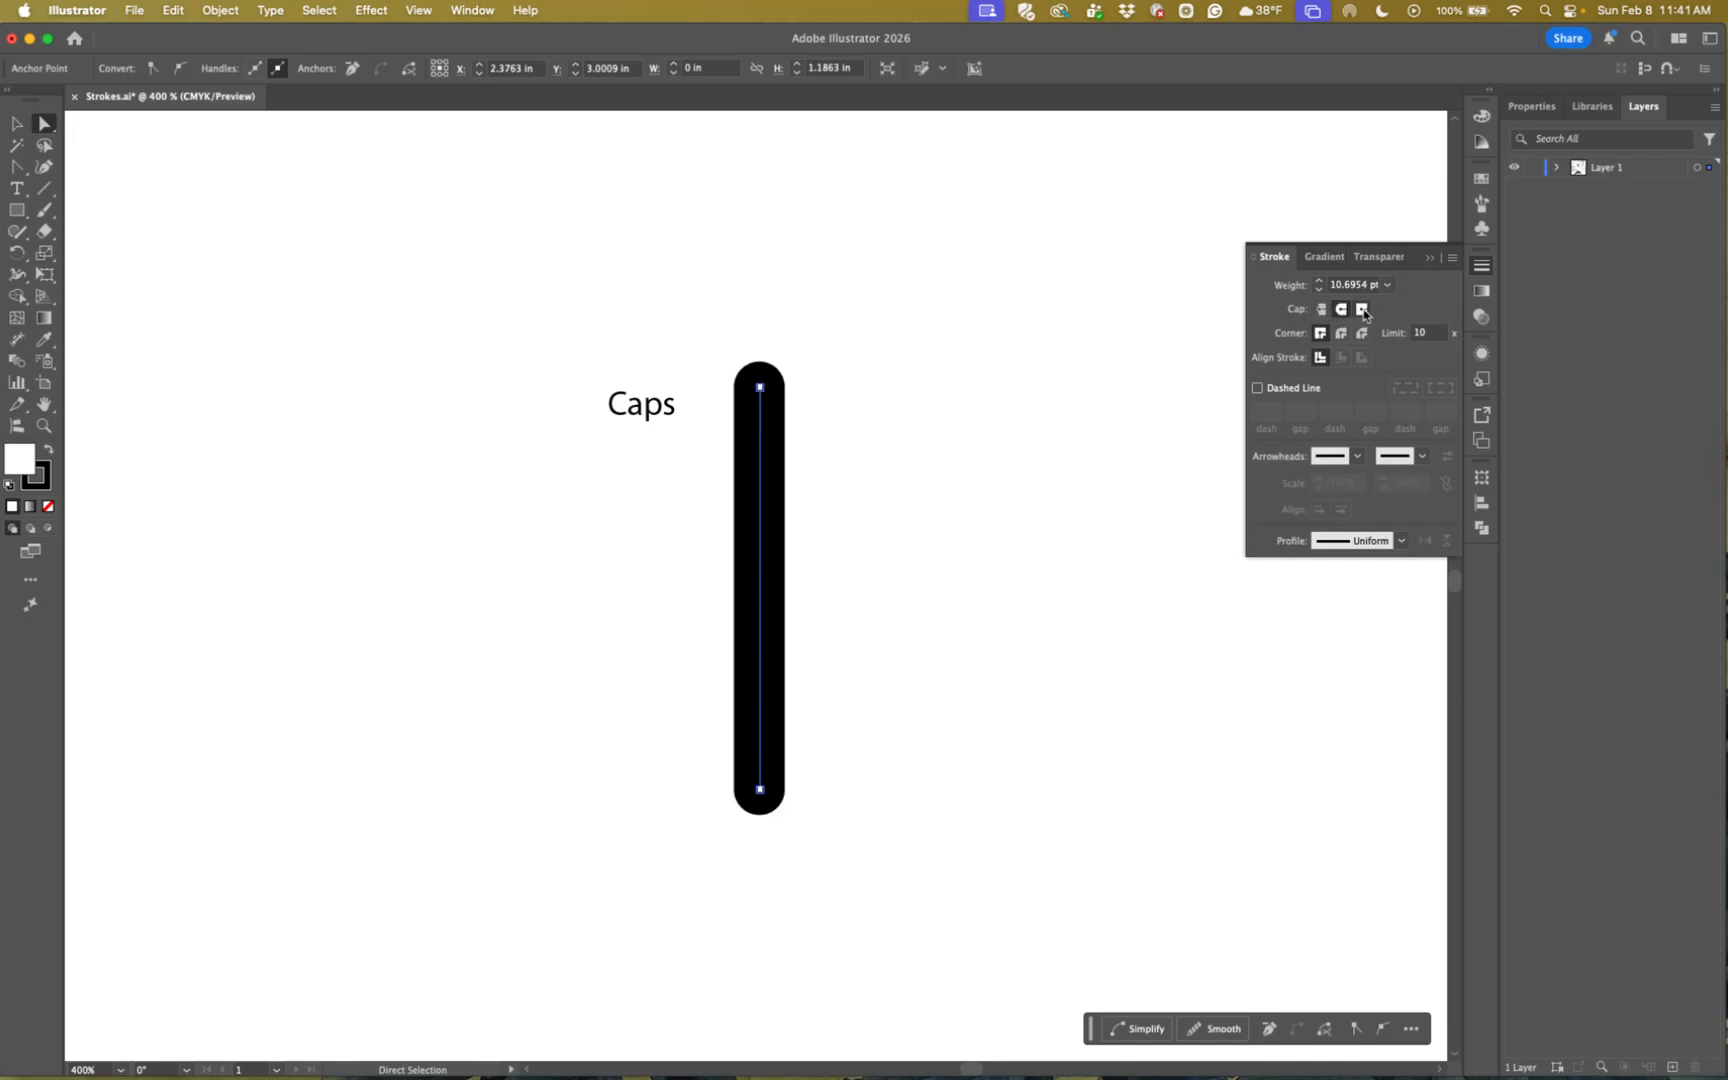
pyautogui.click(1362, 310)
pyautogui.press('super')
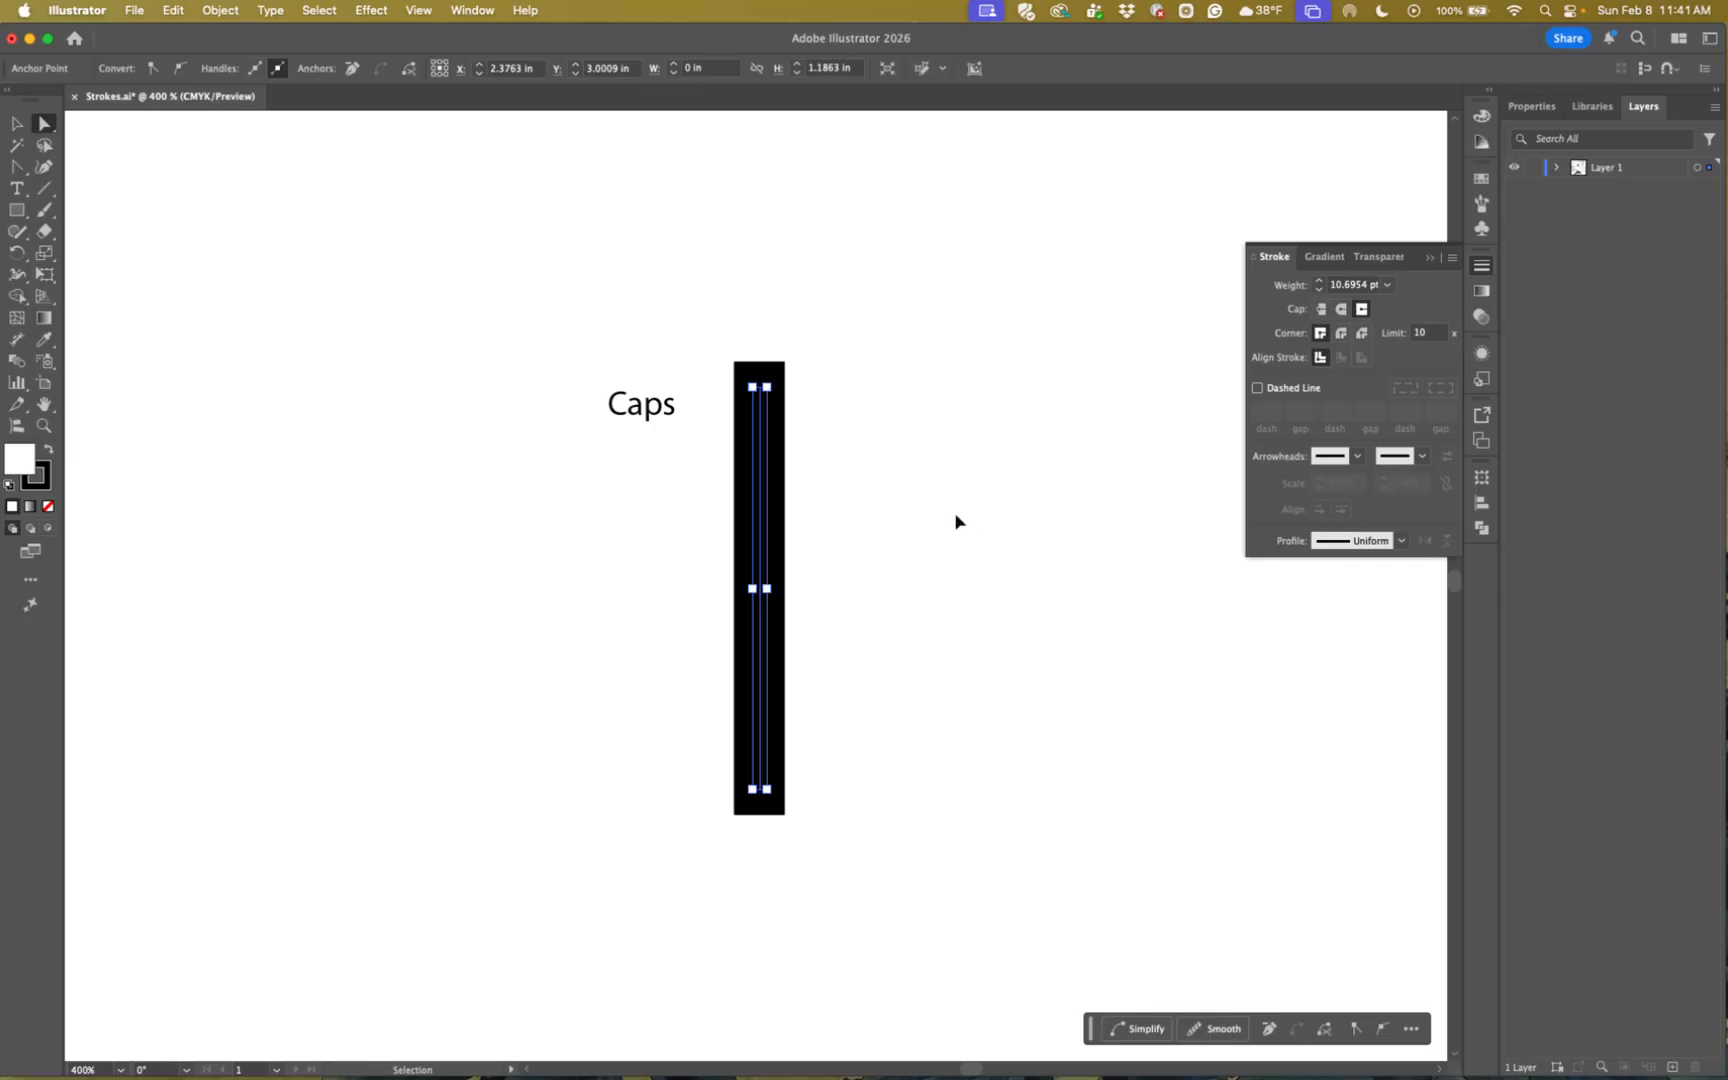
# - Select the bottom anchor point of the V shape at Corners and give its stroke a round join
pyautogui.press('super+minus')
pyautogui.press('super+minus')
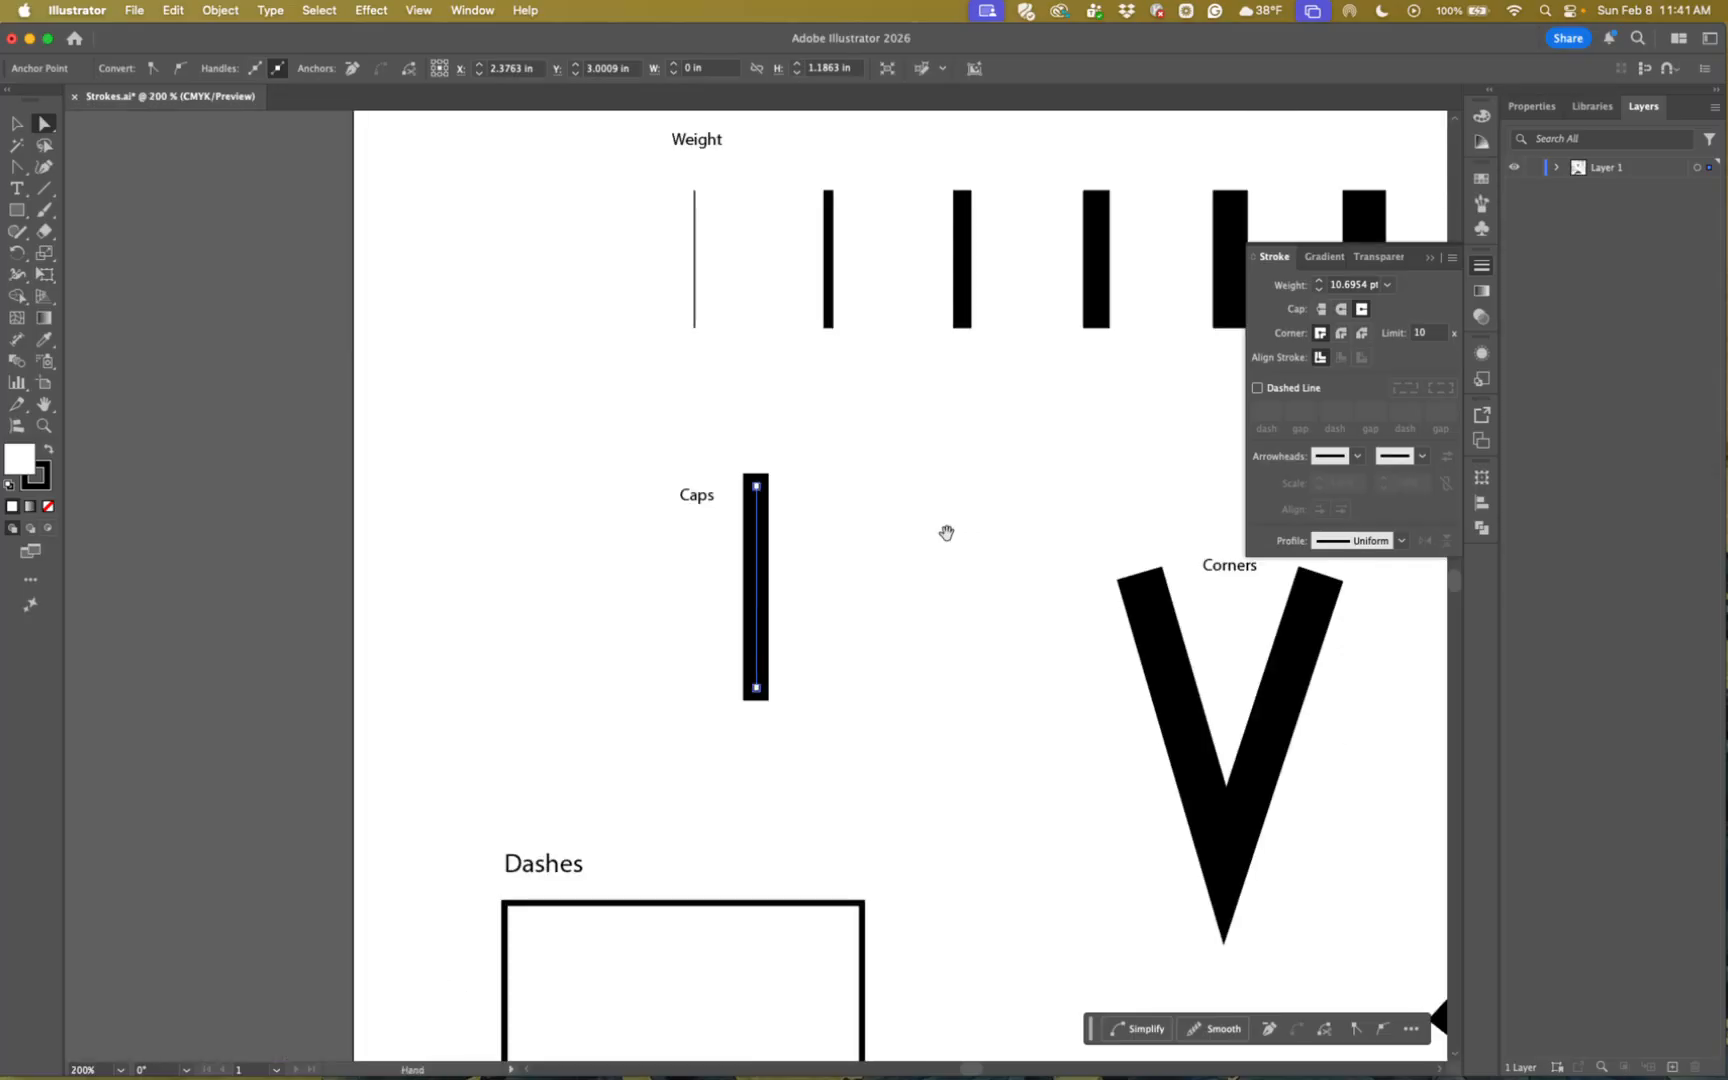
pyautogui.hscroll(10, 955, 513)
pyautogui.scroll(-2, 941, 605)
pyautogui.click(687, 659)
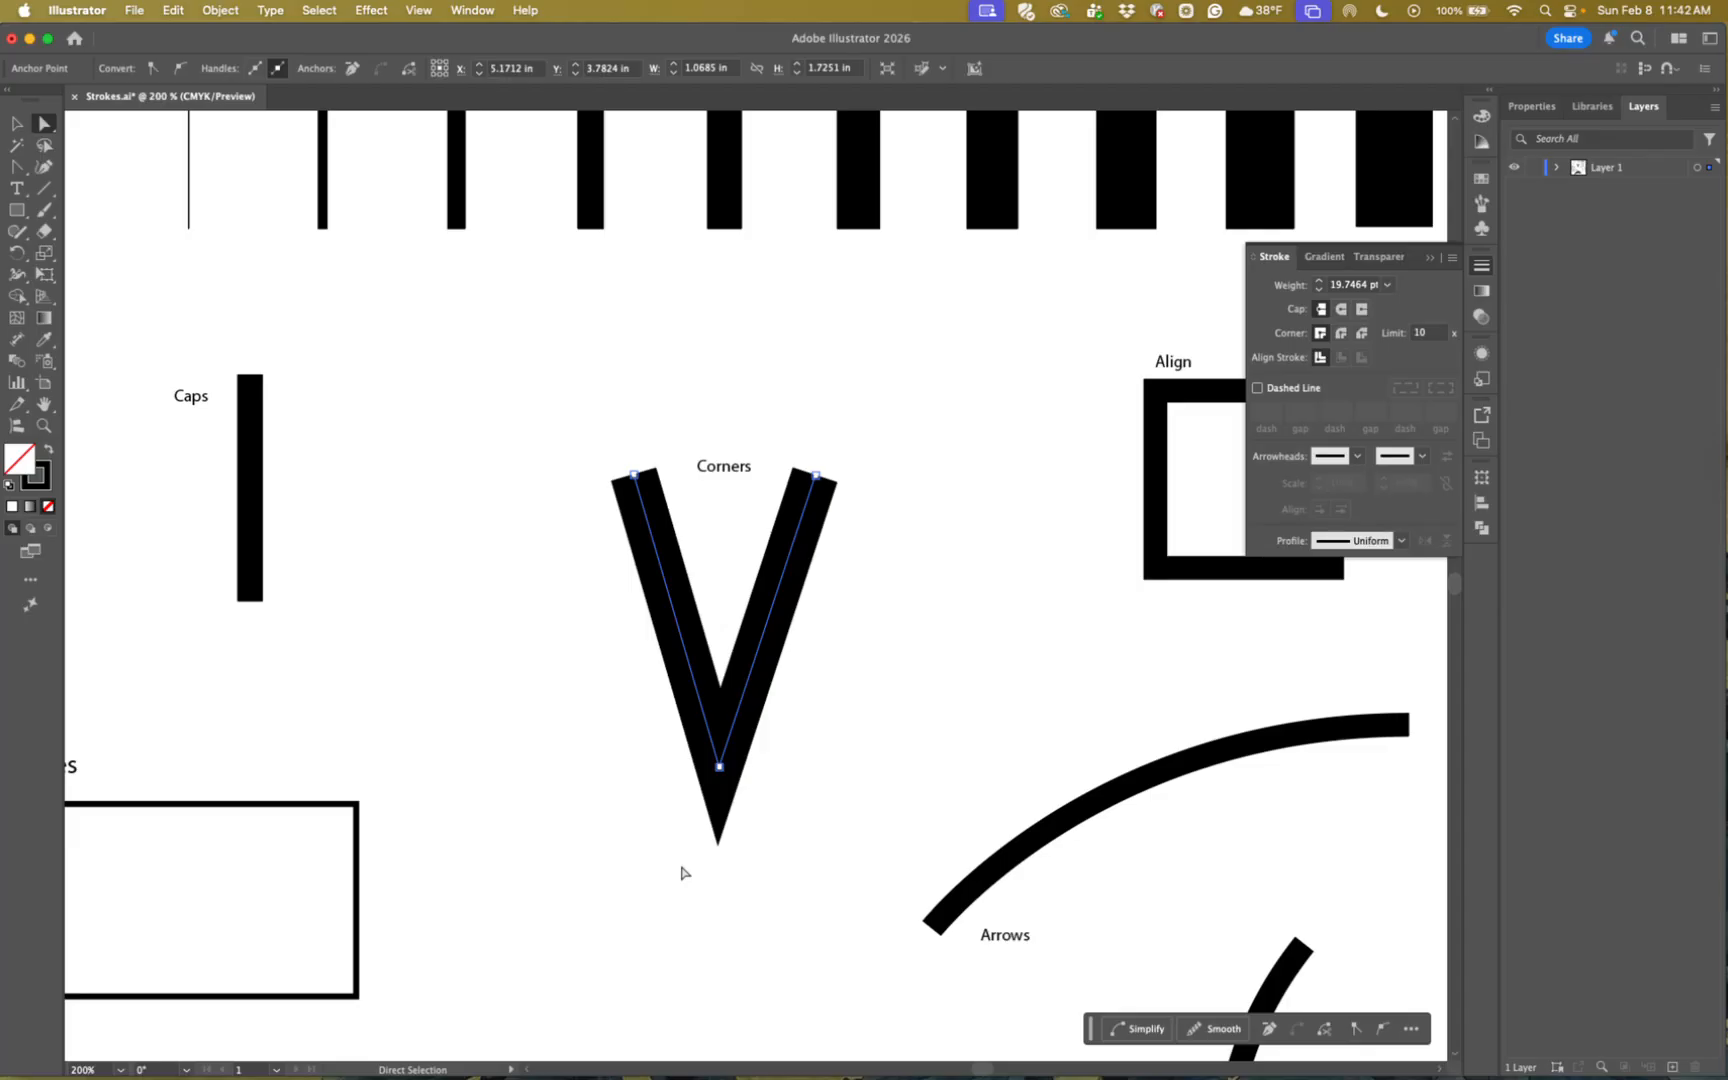
pyautogui.click(719, 767)
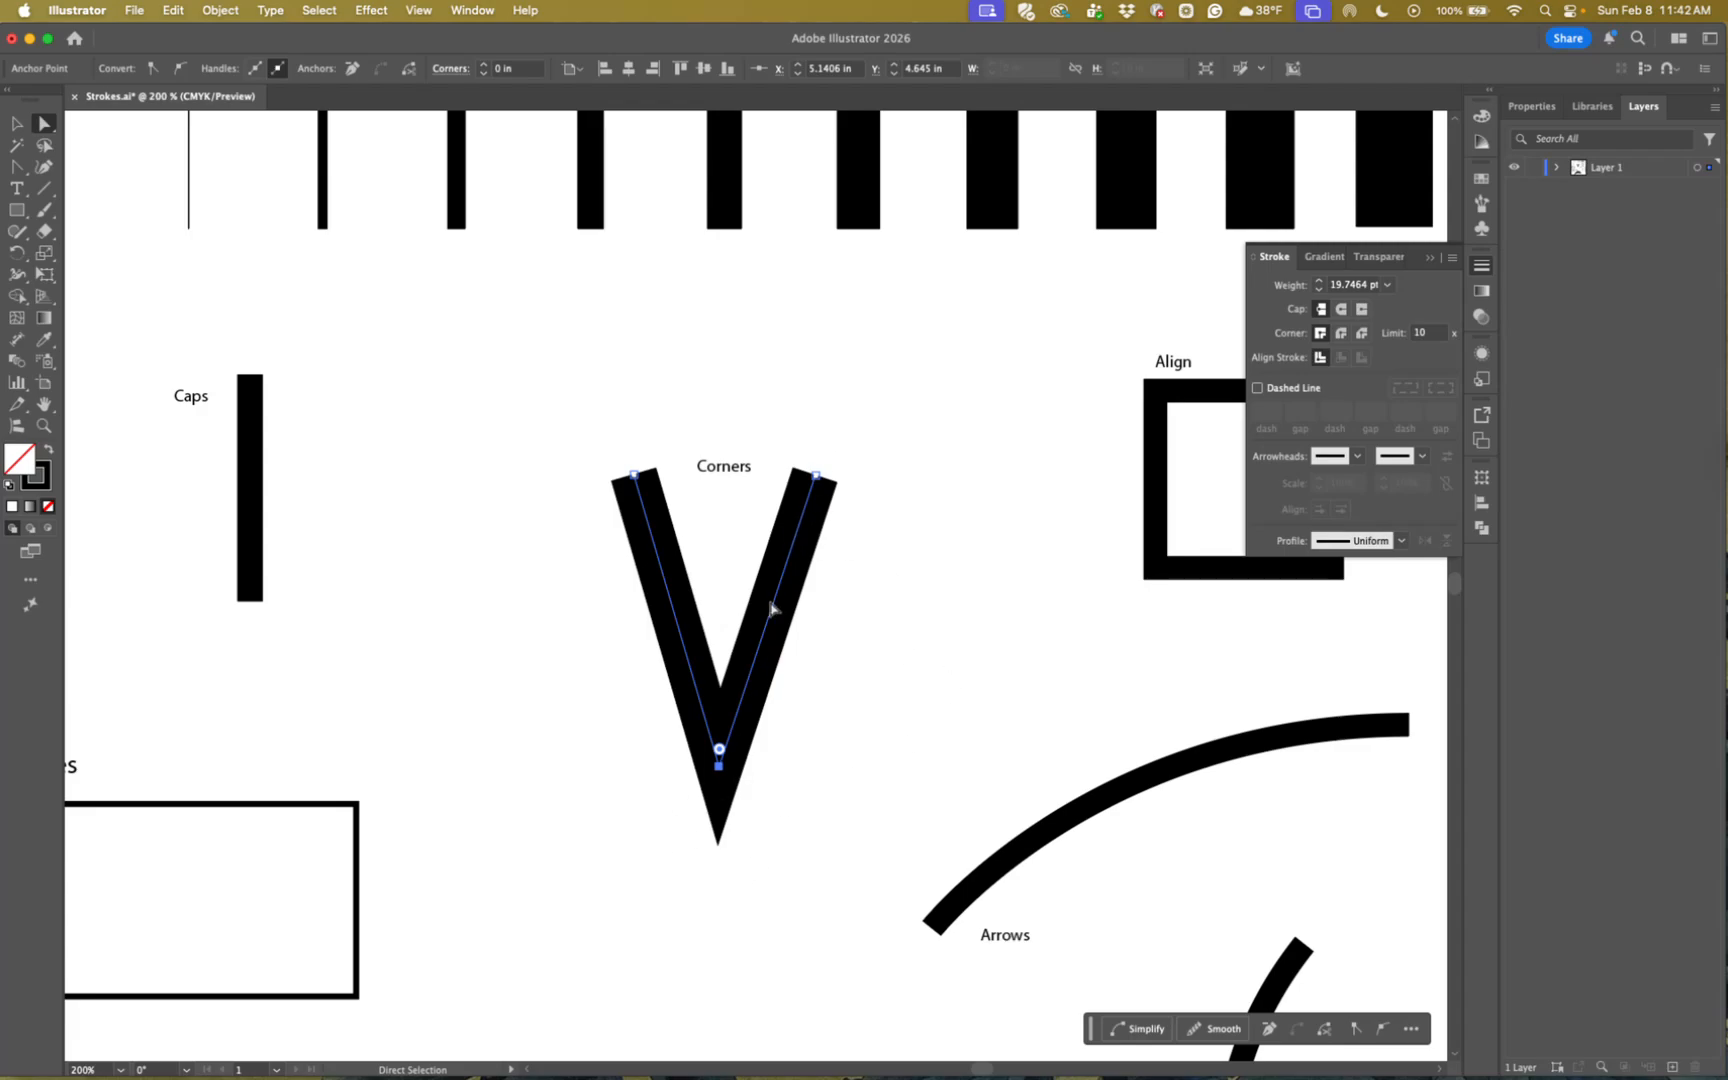
pyautogui.click(1342, 334)
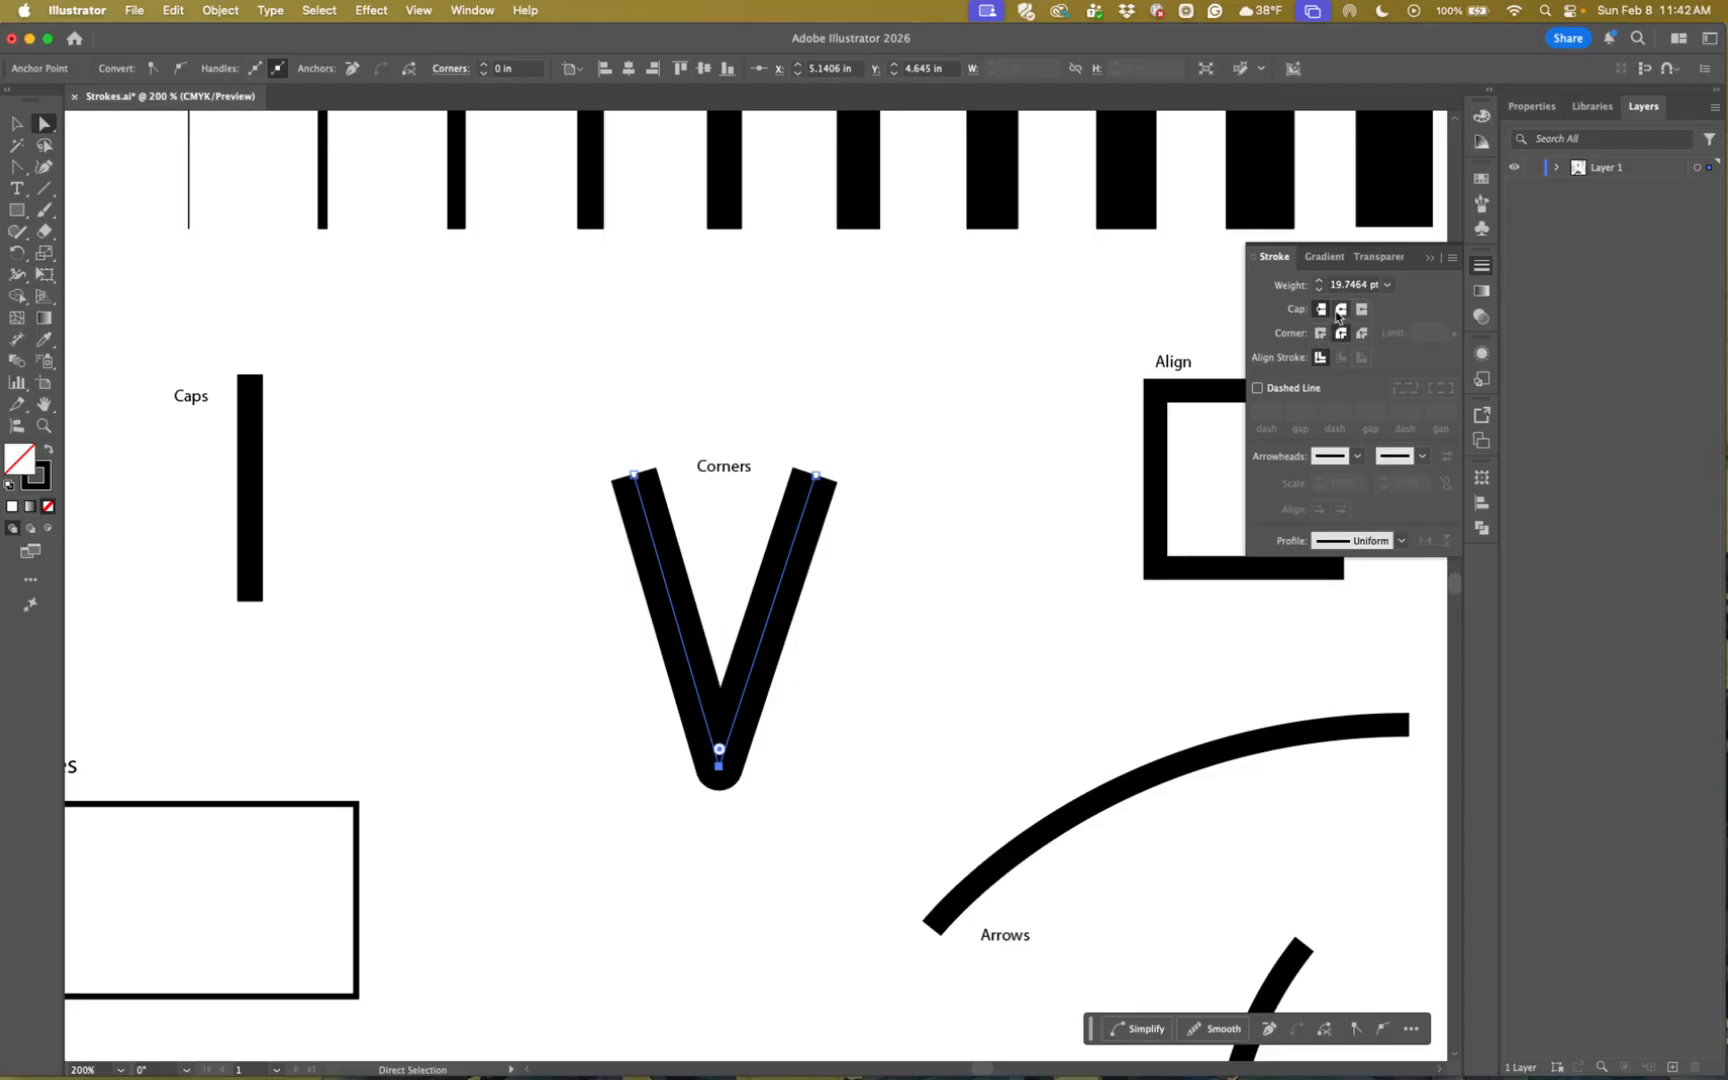
# - Try round caps and a bevel join on the V shape, and return it to butt caps and a miter join
pyautogui.click(1342, 311)
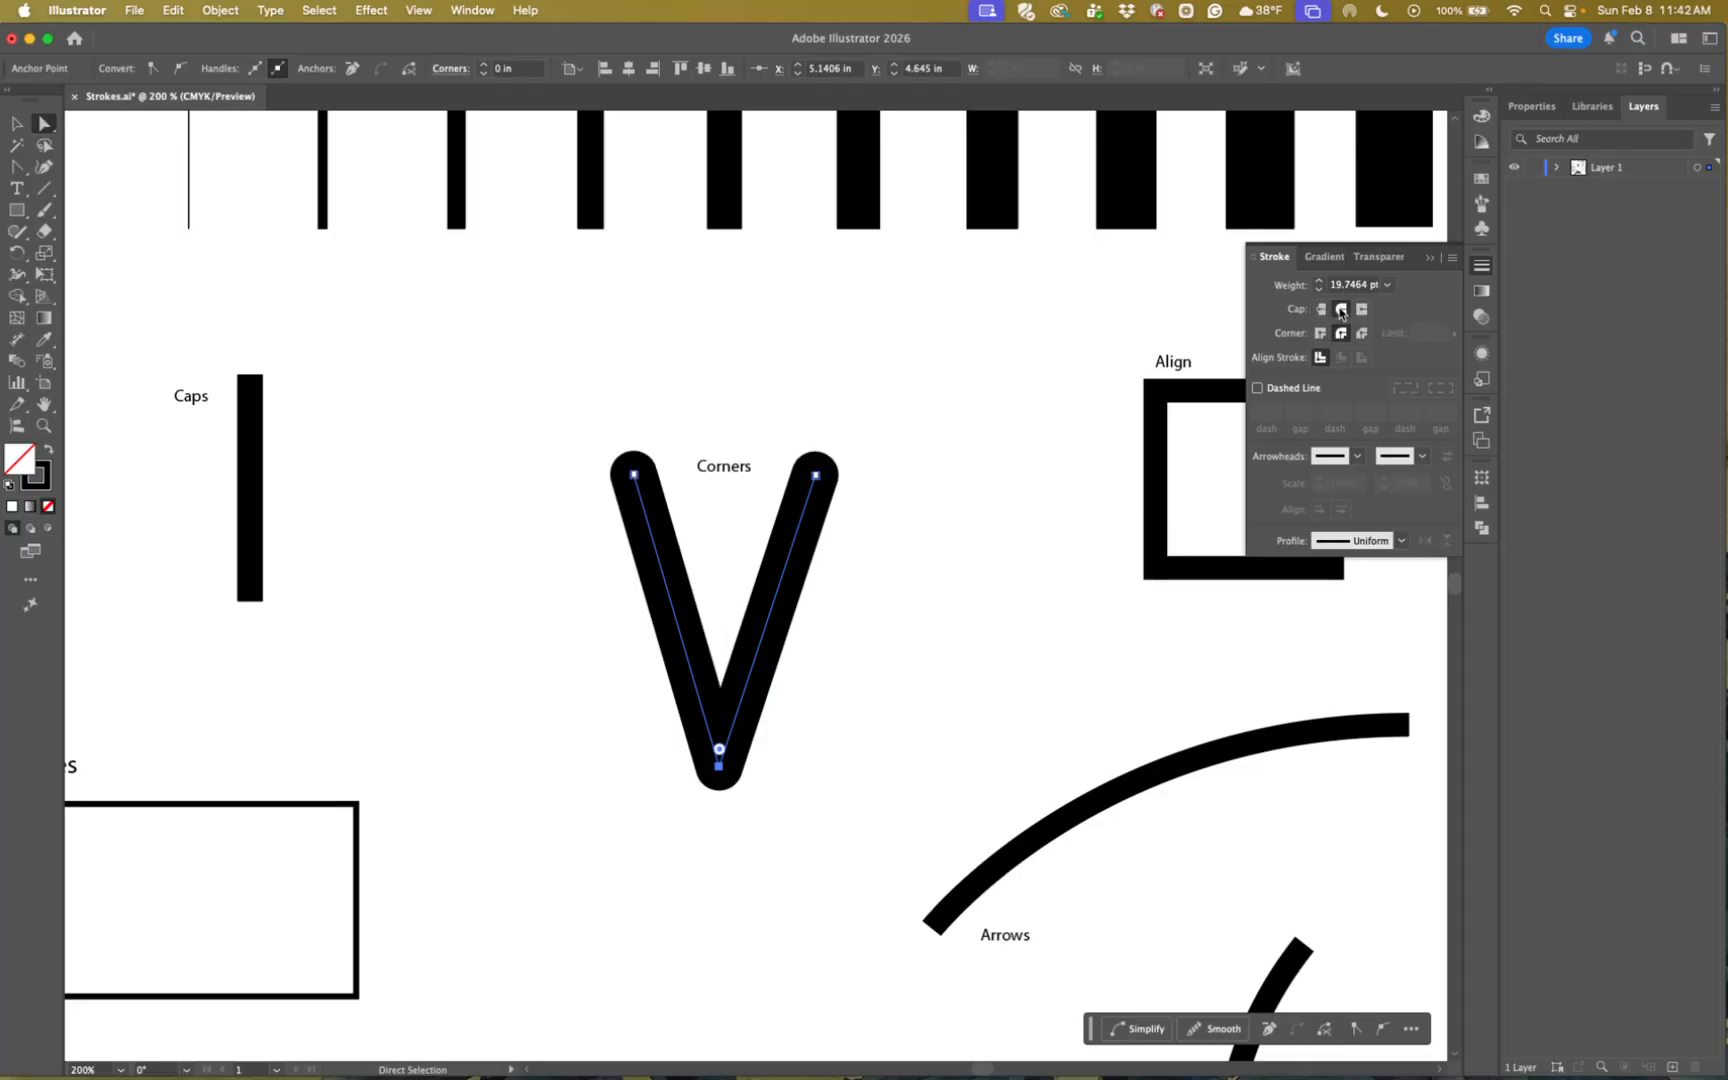
pyautogui.click(1321, 310)
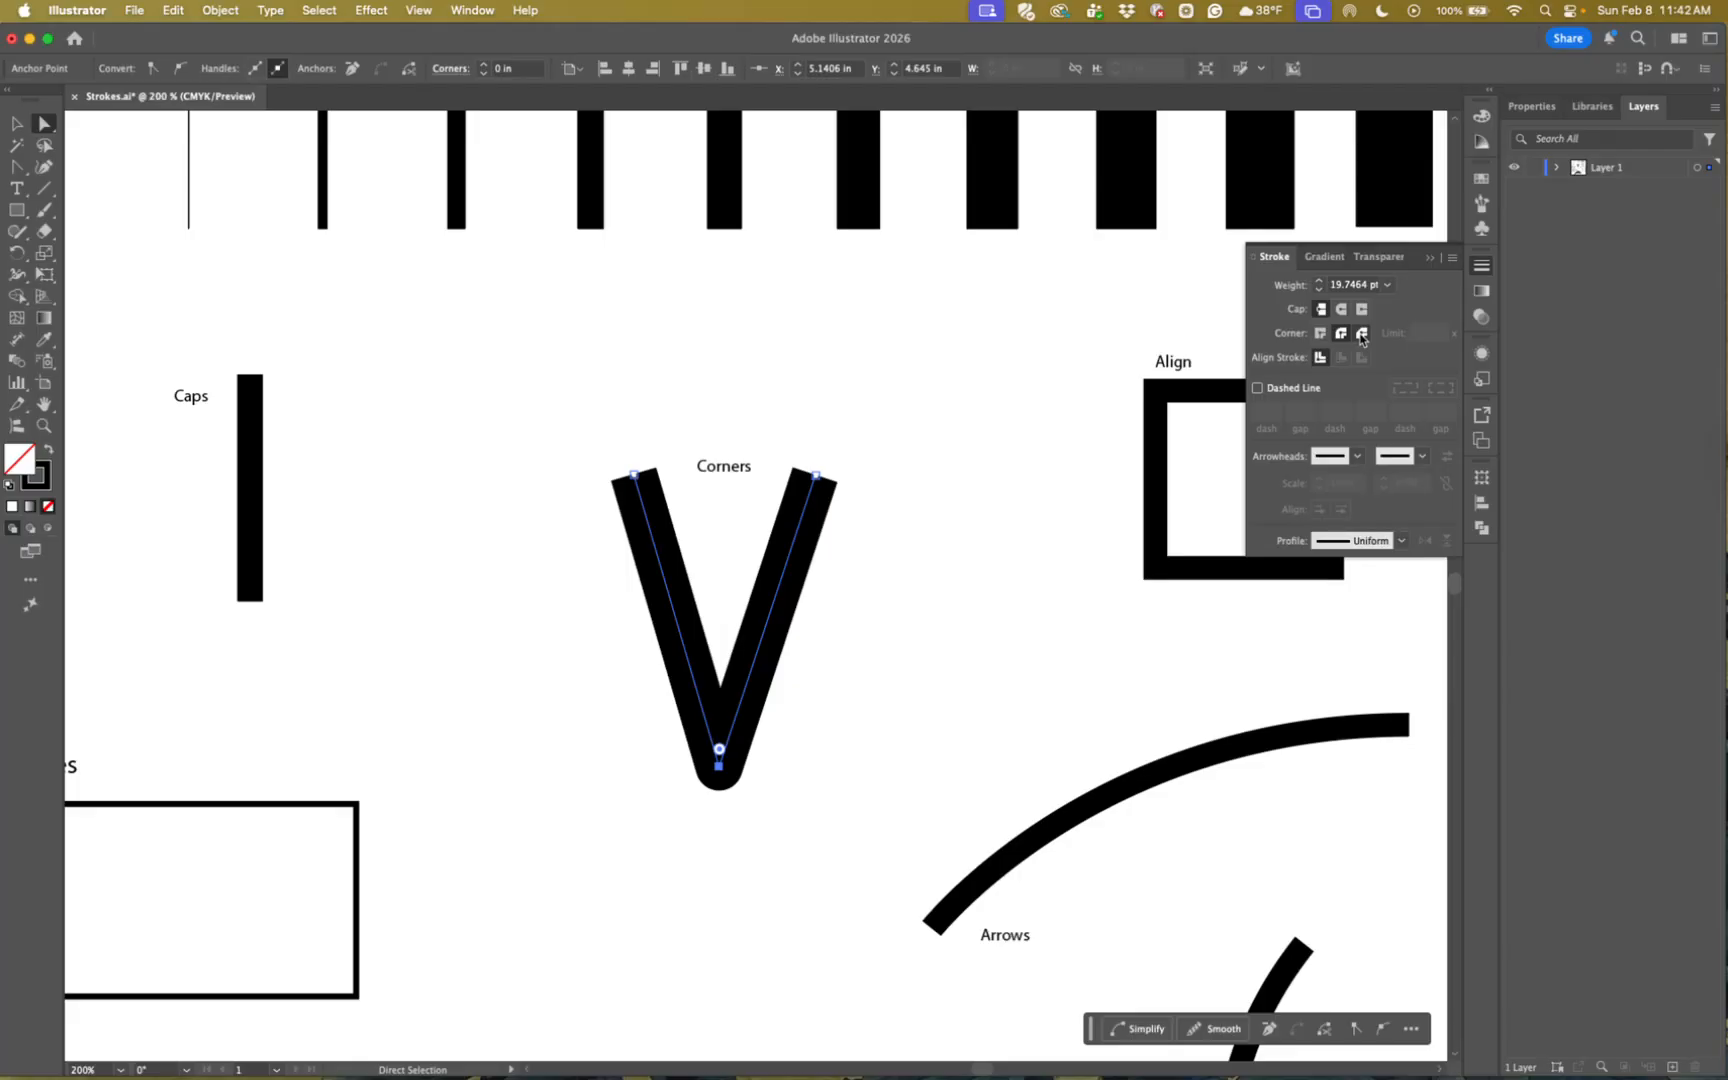
pyautogui.click(1362, 335)
pyautogui.click(1320, 335)
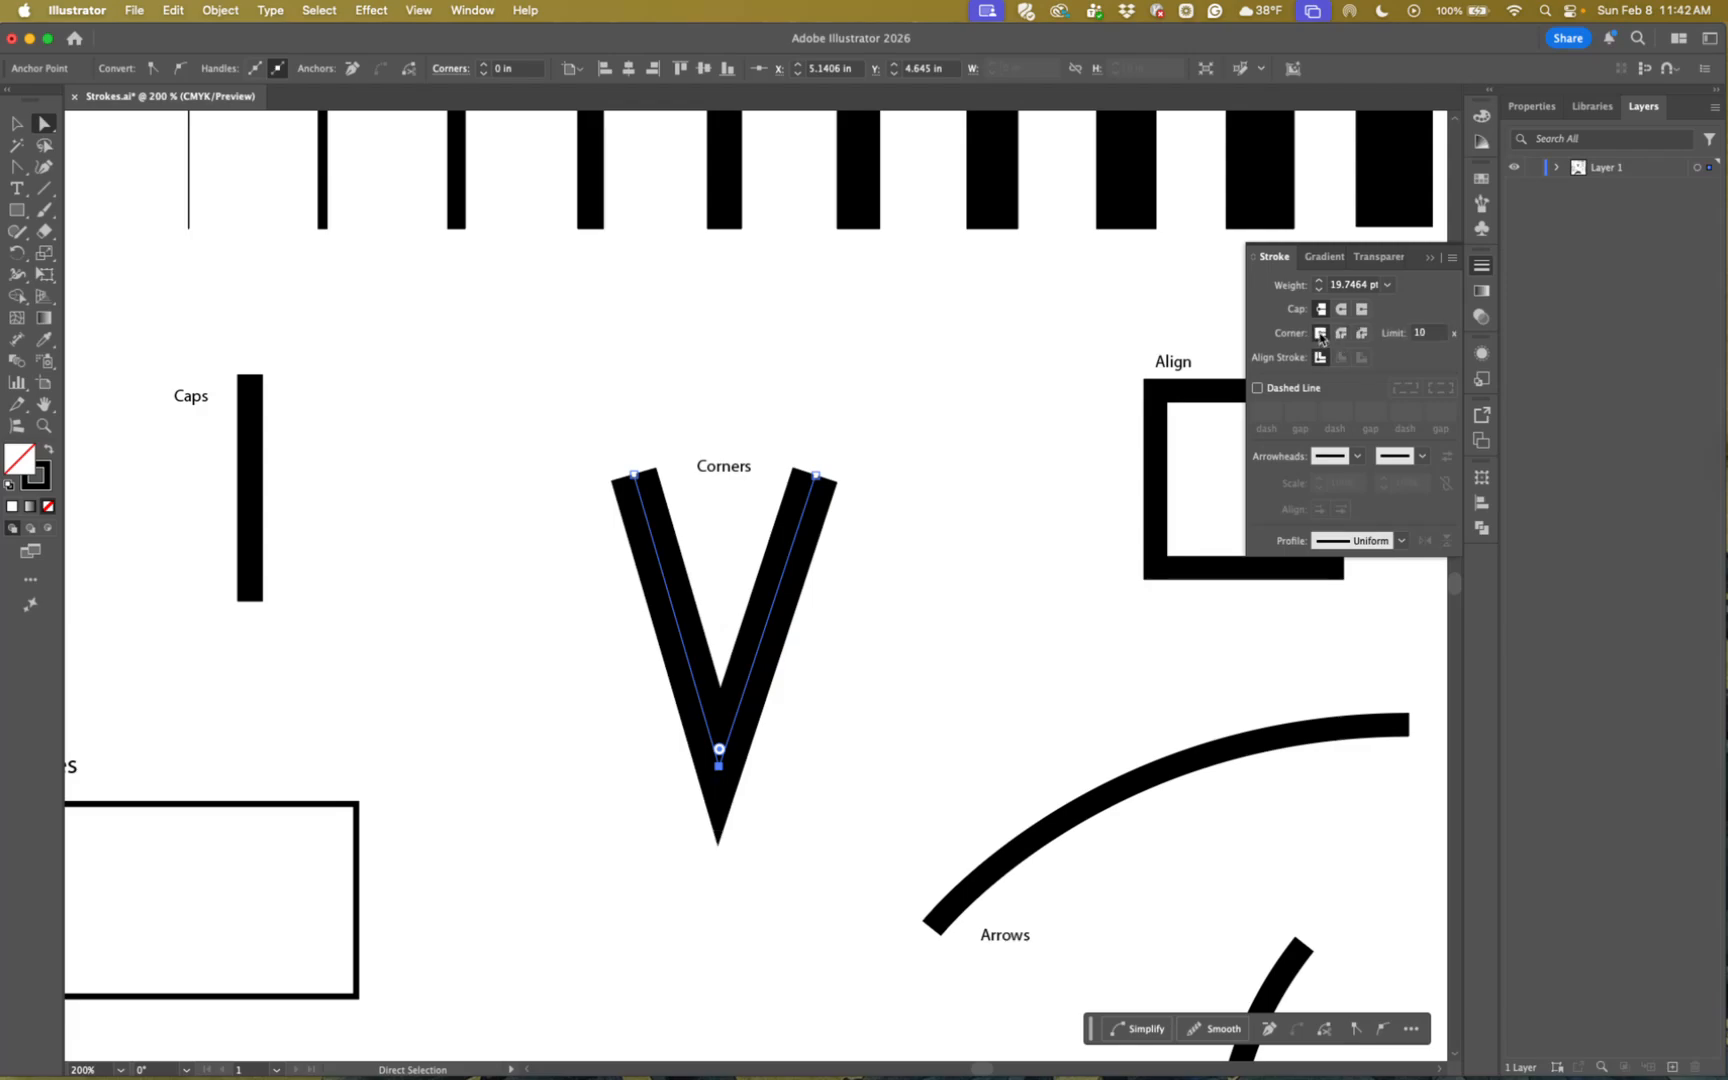
# - Try lowering the miter limit of the V shape's corner, and deselect the shape
pyautogui.click(1414, 332)
pyautogui.press('Down')
pyautogui.press('Down')
pyautogui.click(957, 607)
# - Align the stroke of the Align square to the inside of its path, and switch it to the outside
pyautogui.moveTo(1086, 576); pyautogui.dragTo(720, 588)
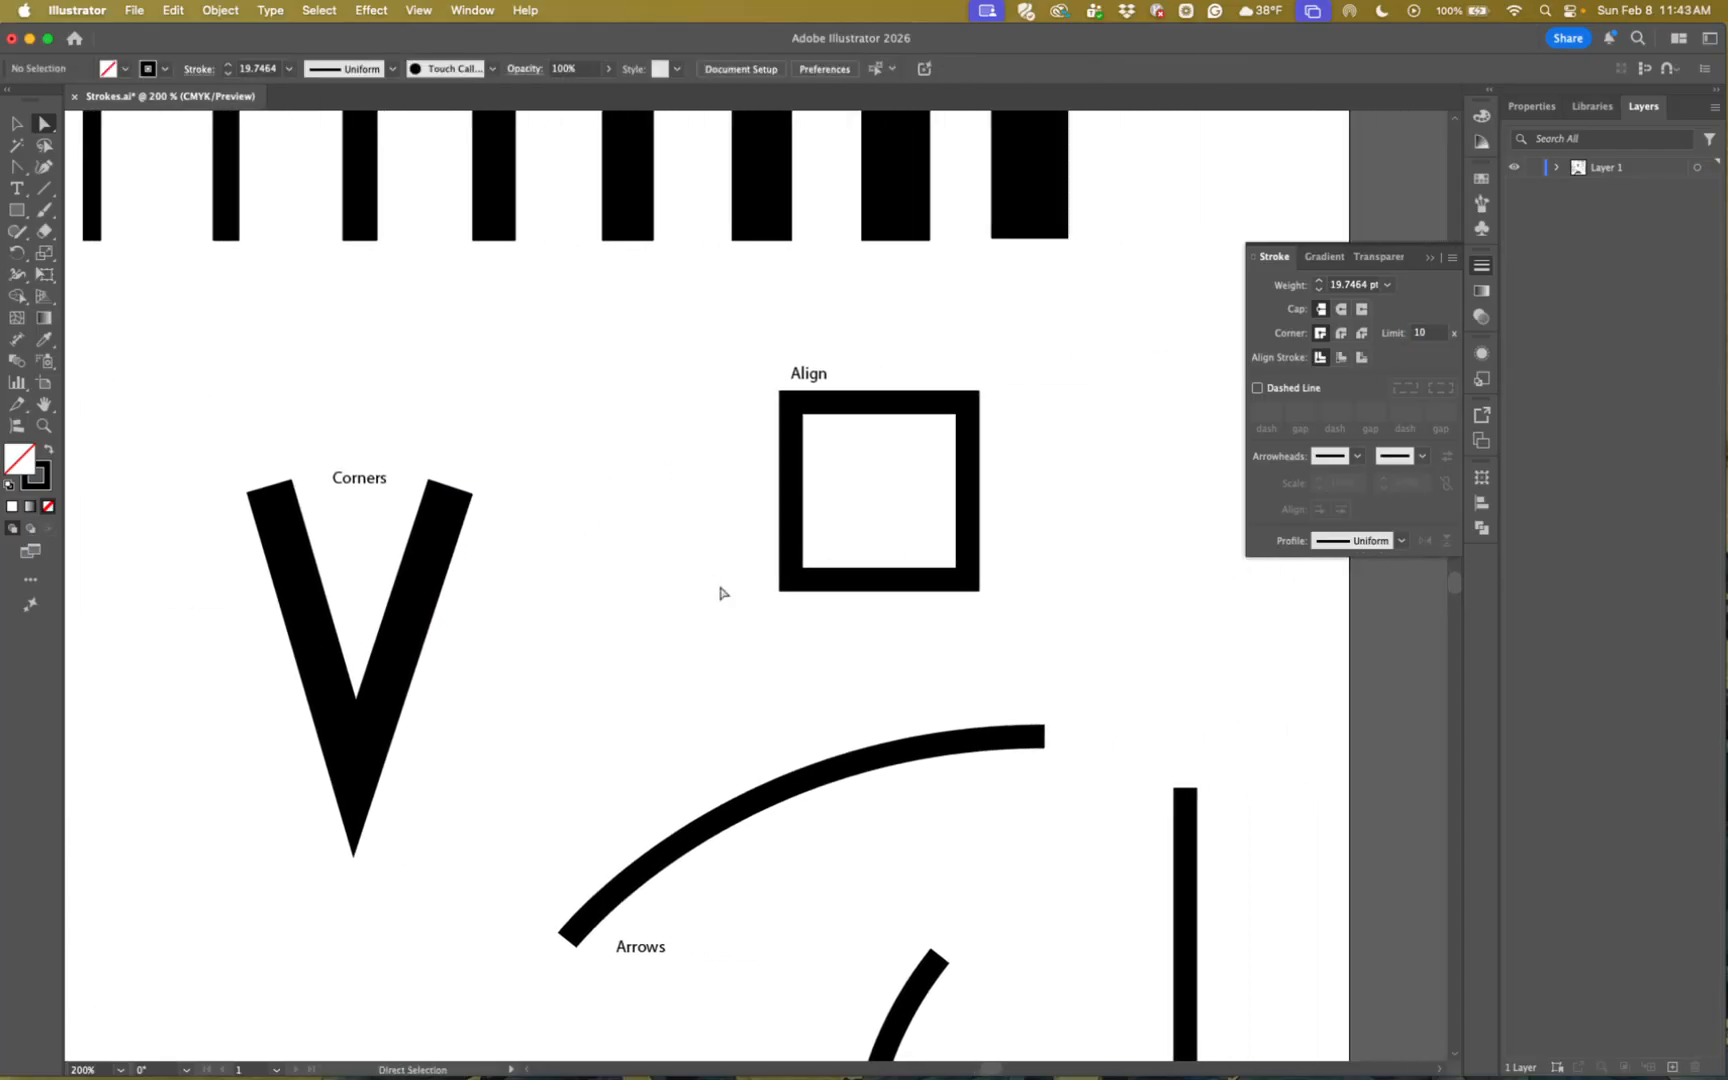
pyautogui.click(888, 587)
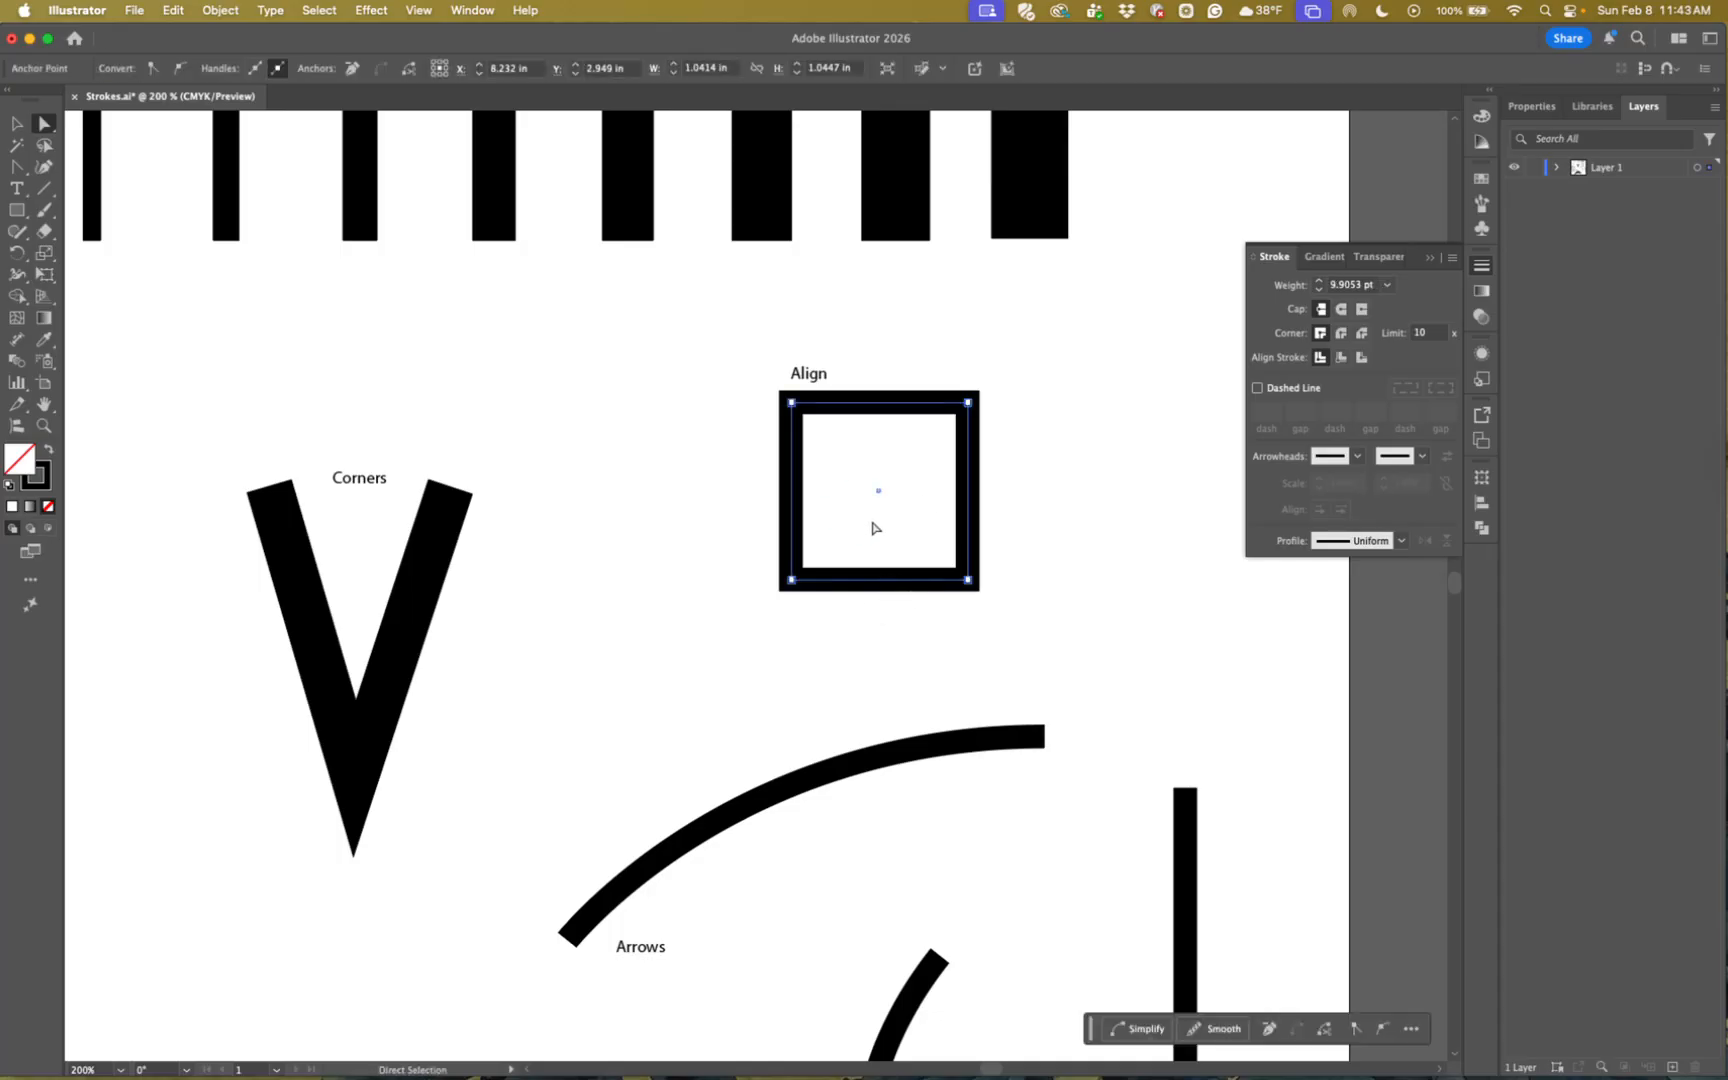
pyautogui.press('super+equal')
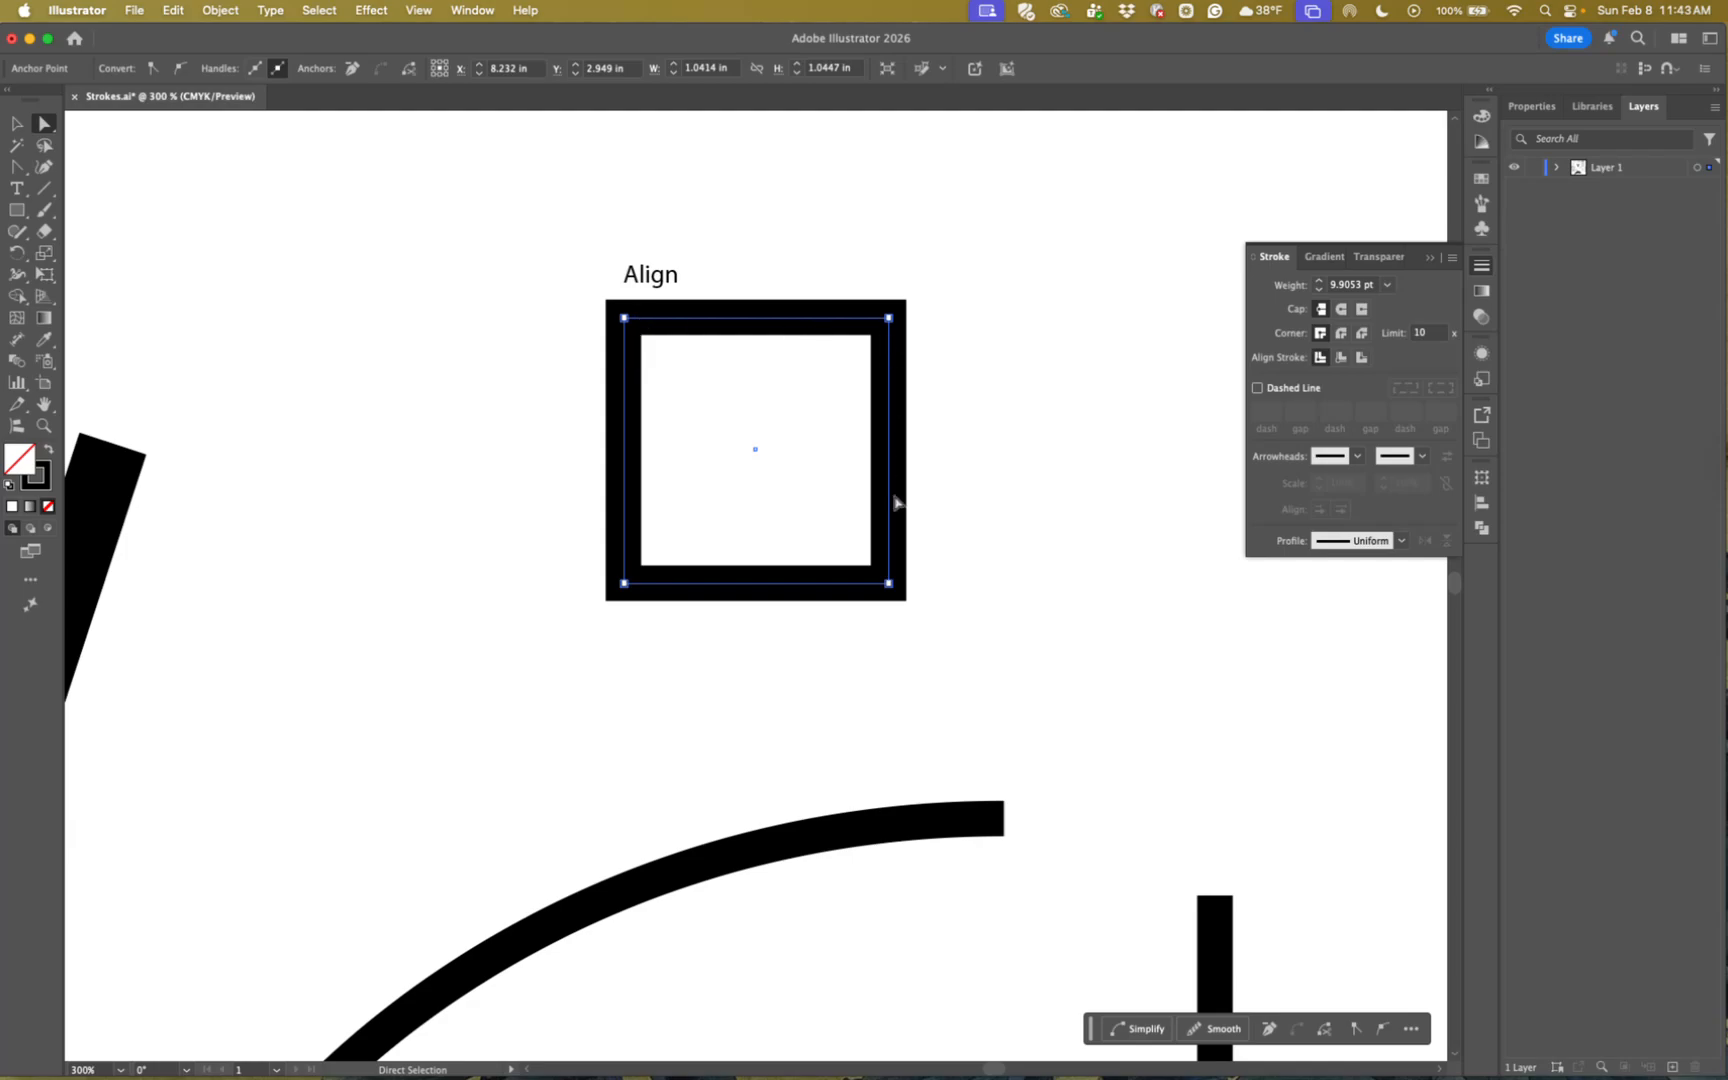
pyautogui.click(1342, 359)
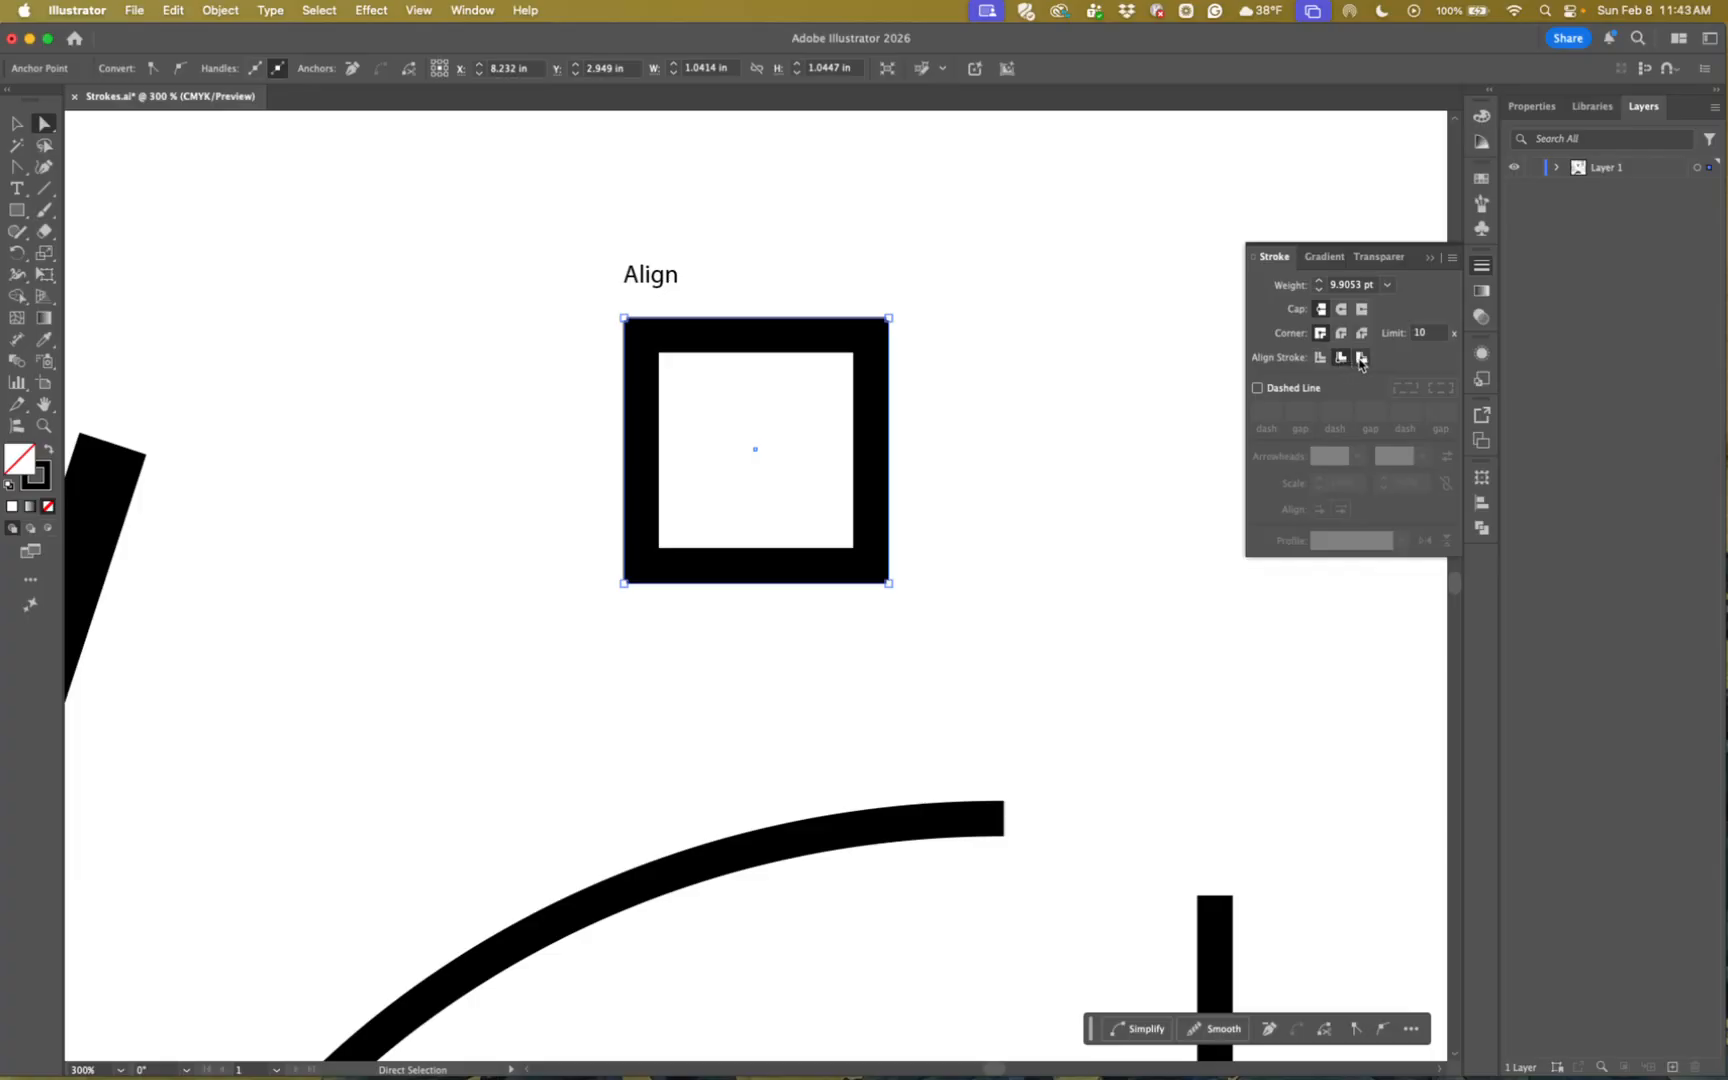
pyautogui.click(1361, 358)
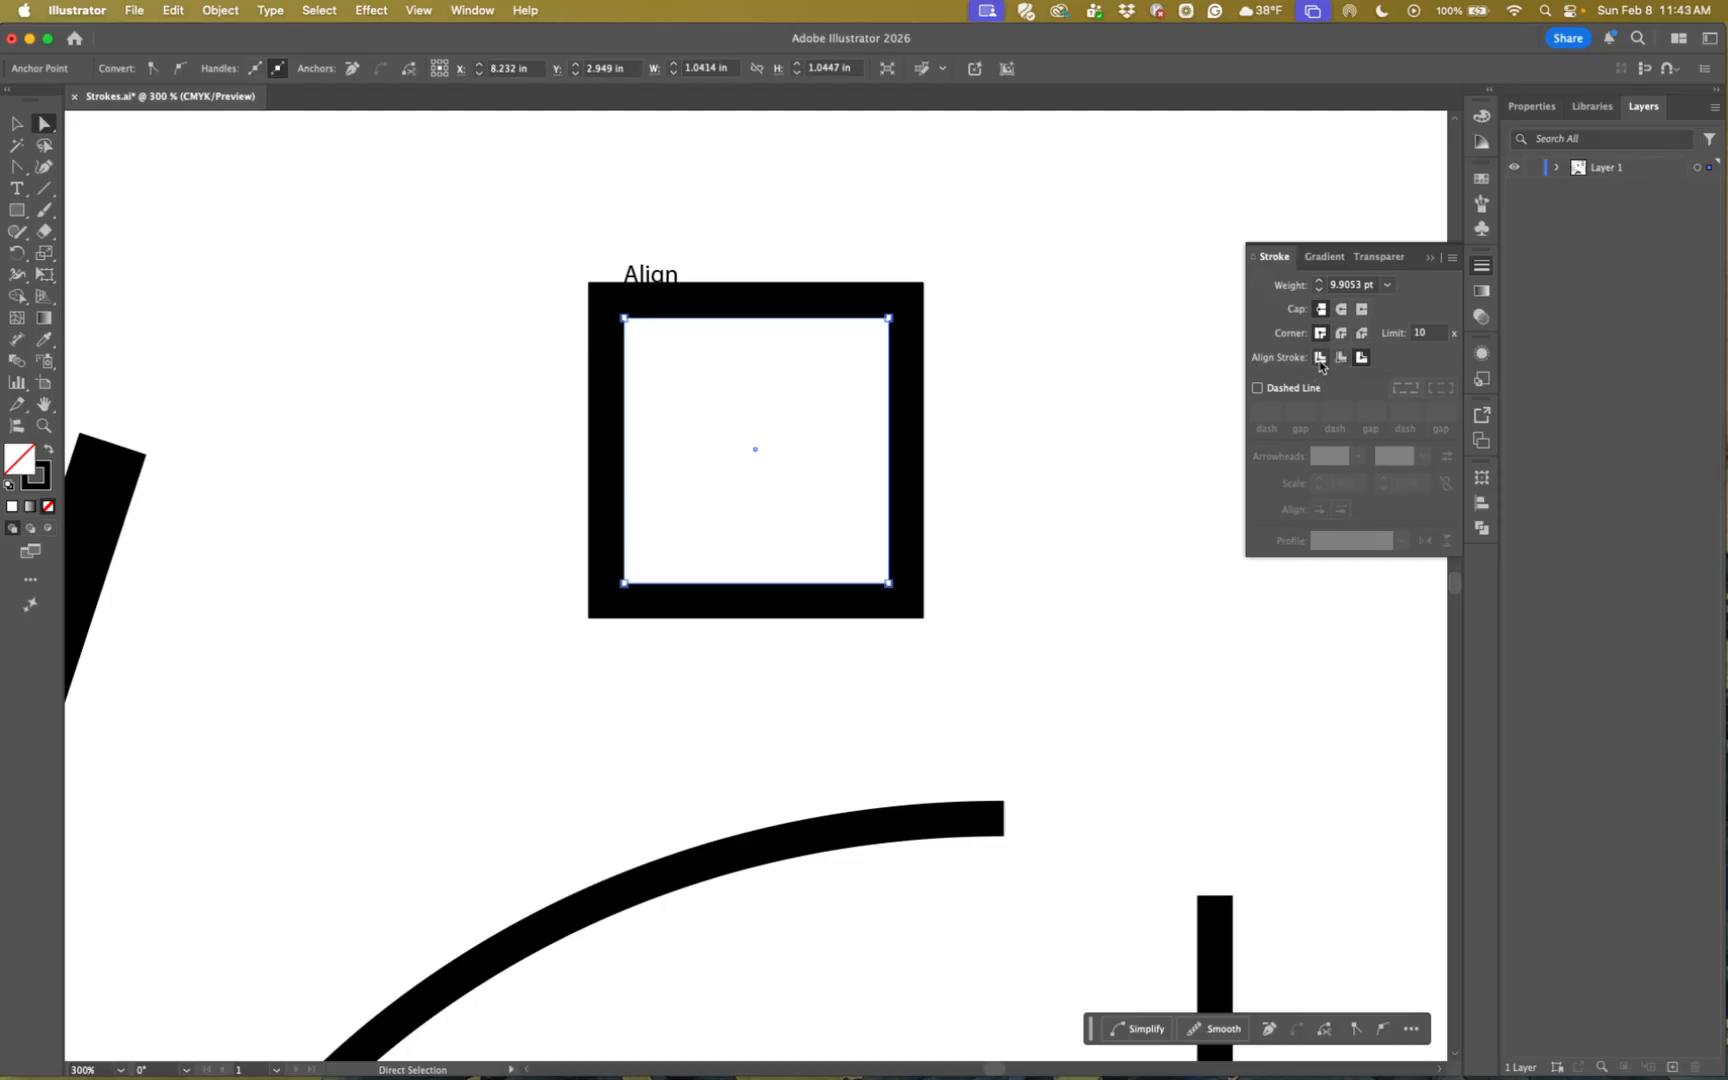
# - Return the stroke of the Align square to the center of its path
pyautogui.click(1320, 359)
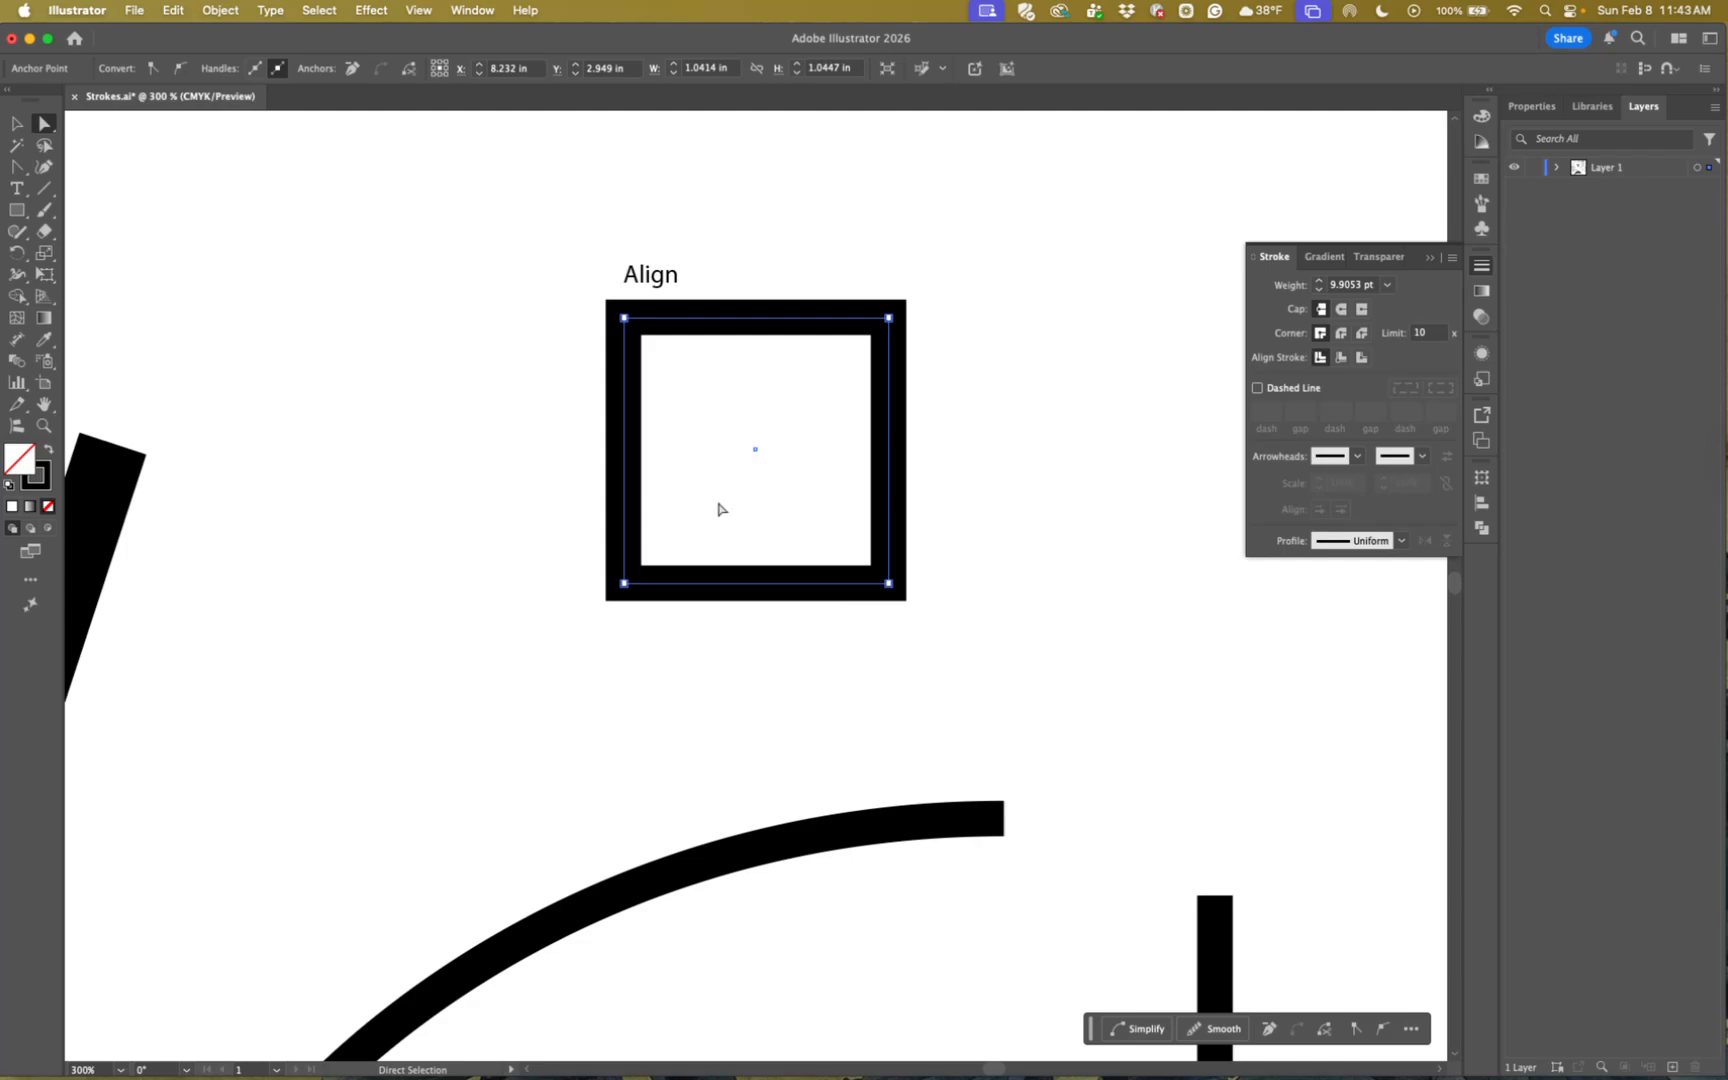
pyautogui.press('v')
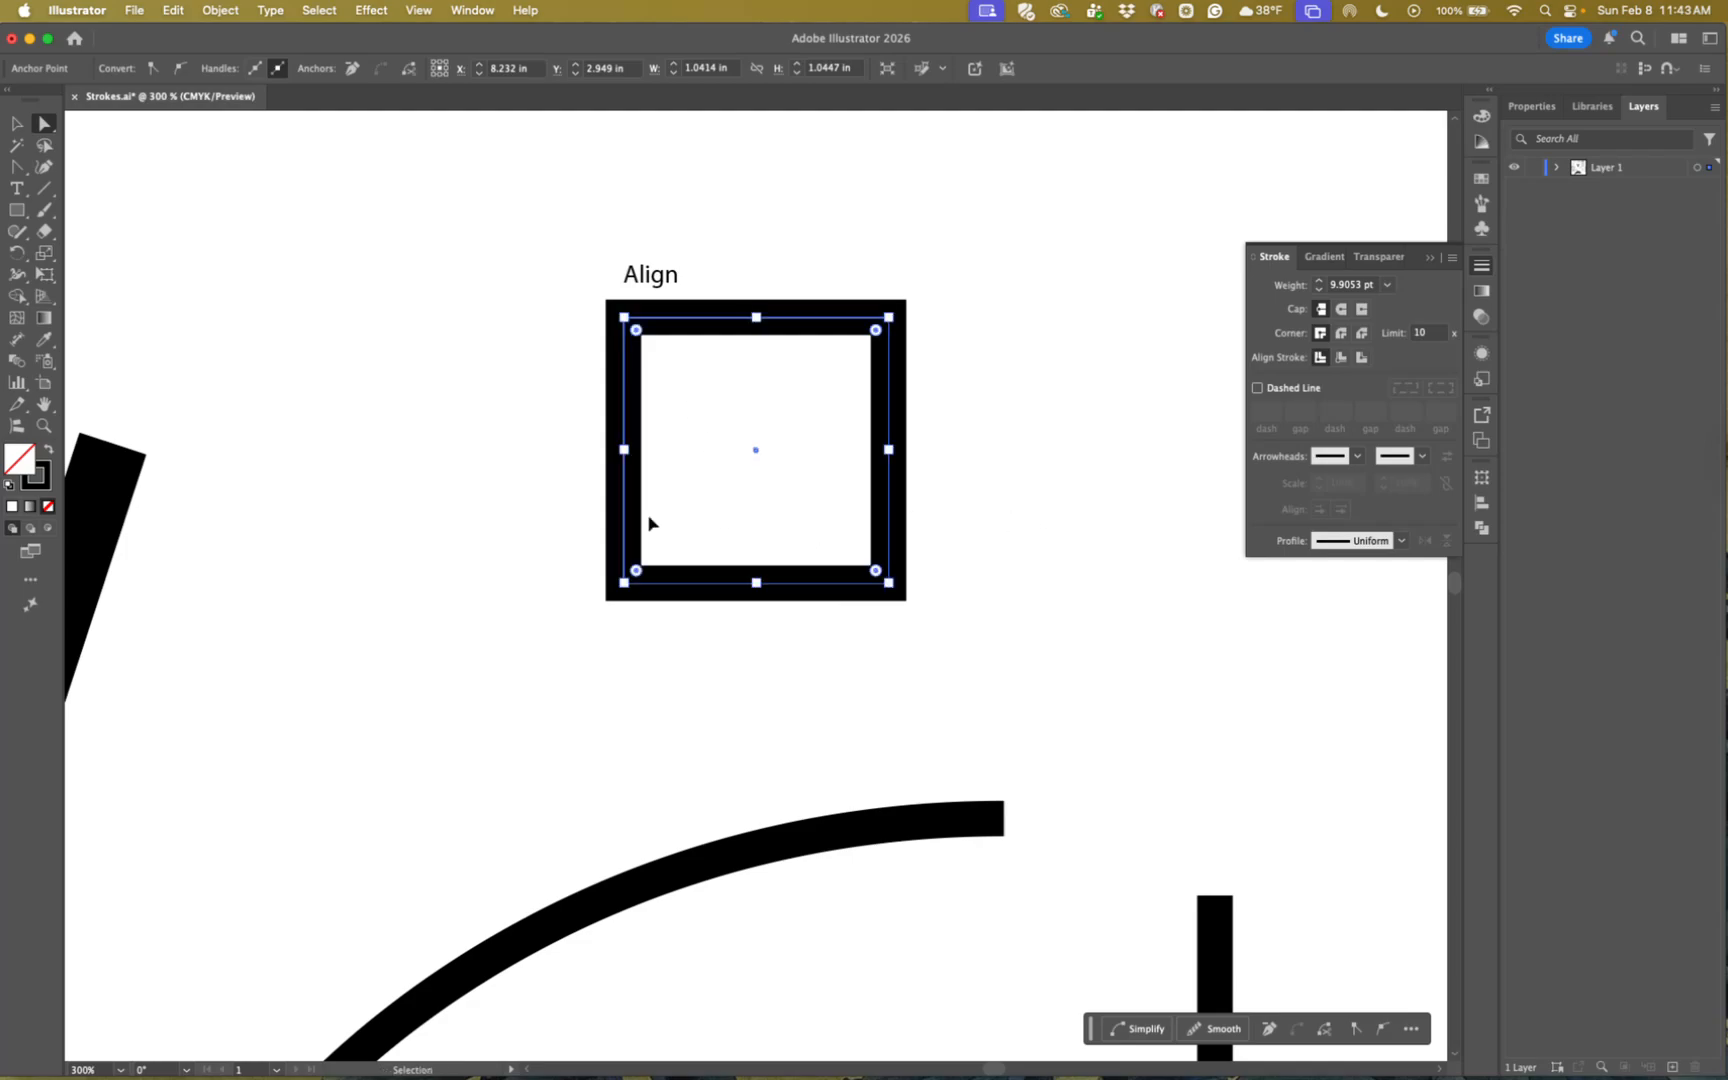
# - Select the Dashes rectangle and turn its outline into a dashed line with a 15 pt dash
pyautogui.press('super+minus')
pyautogui.press('super+minus')
pyautogui.press('space')
pyautogui.moveTo(540, 690); pyautogui.dragTo(1025, 563)
pyautogui.moveTo(625, 765); pyautogui.dragTo(885, 645)
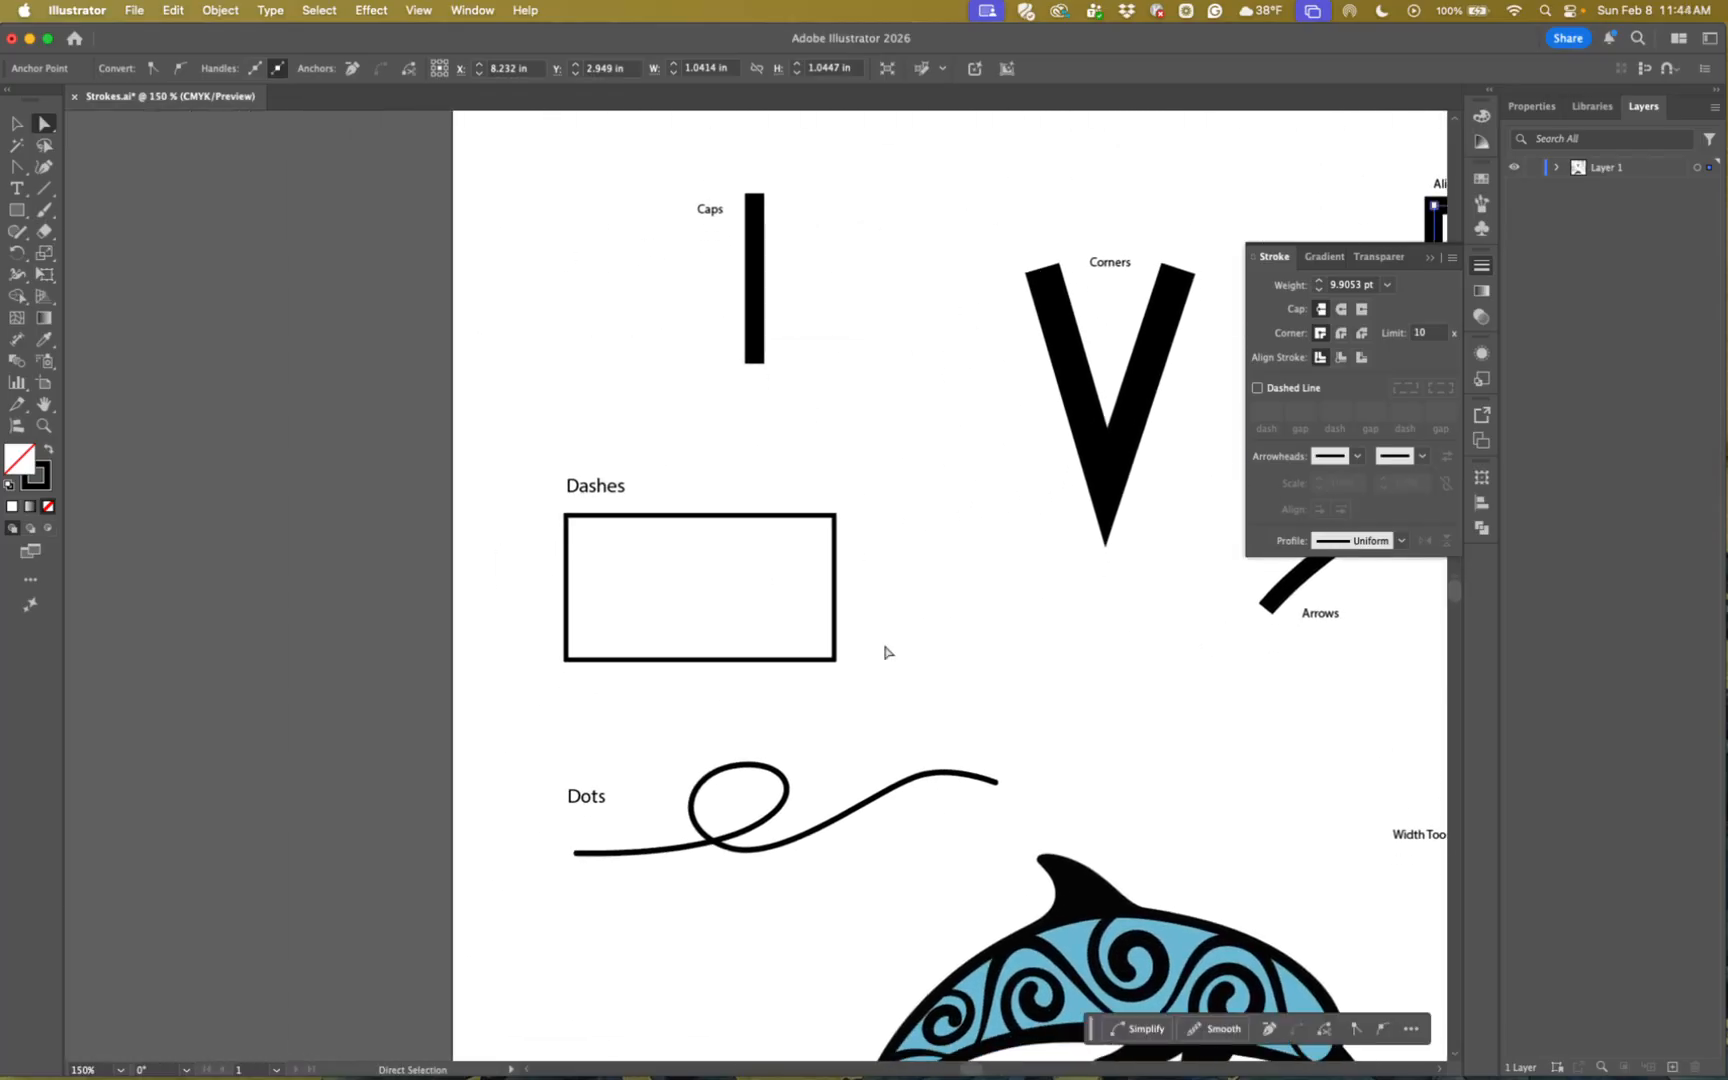
pyautogui.click(740, 520)
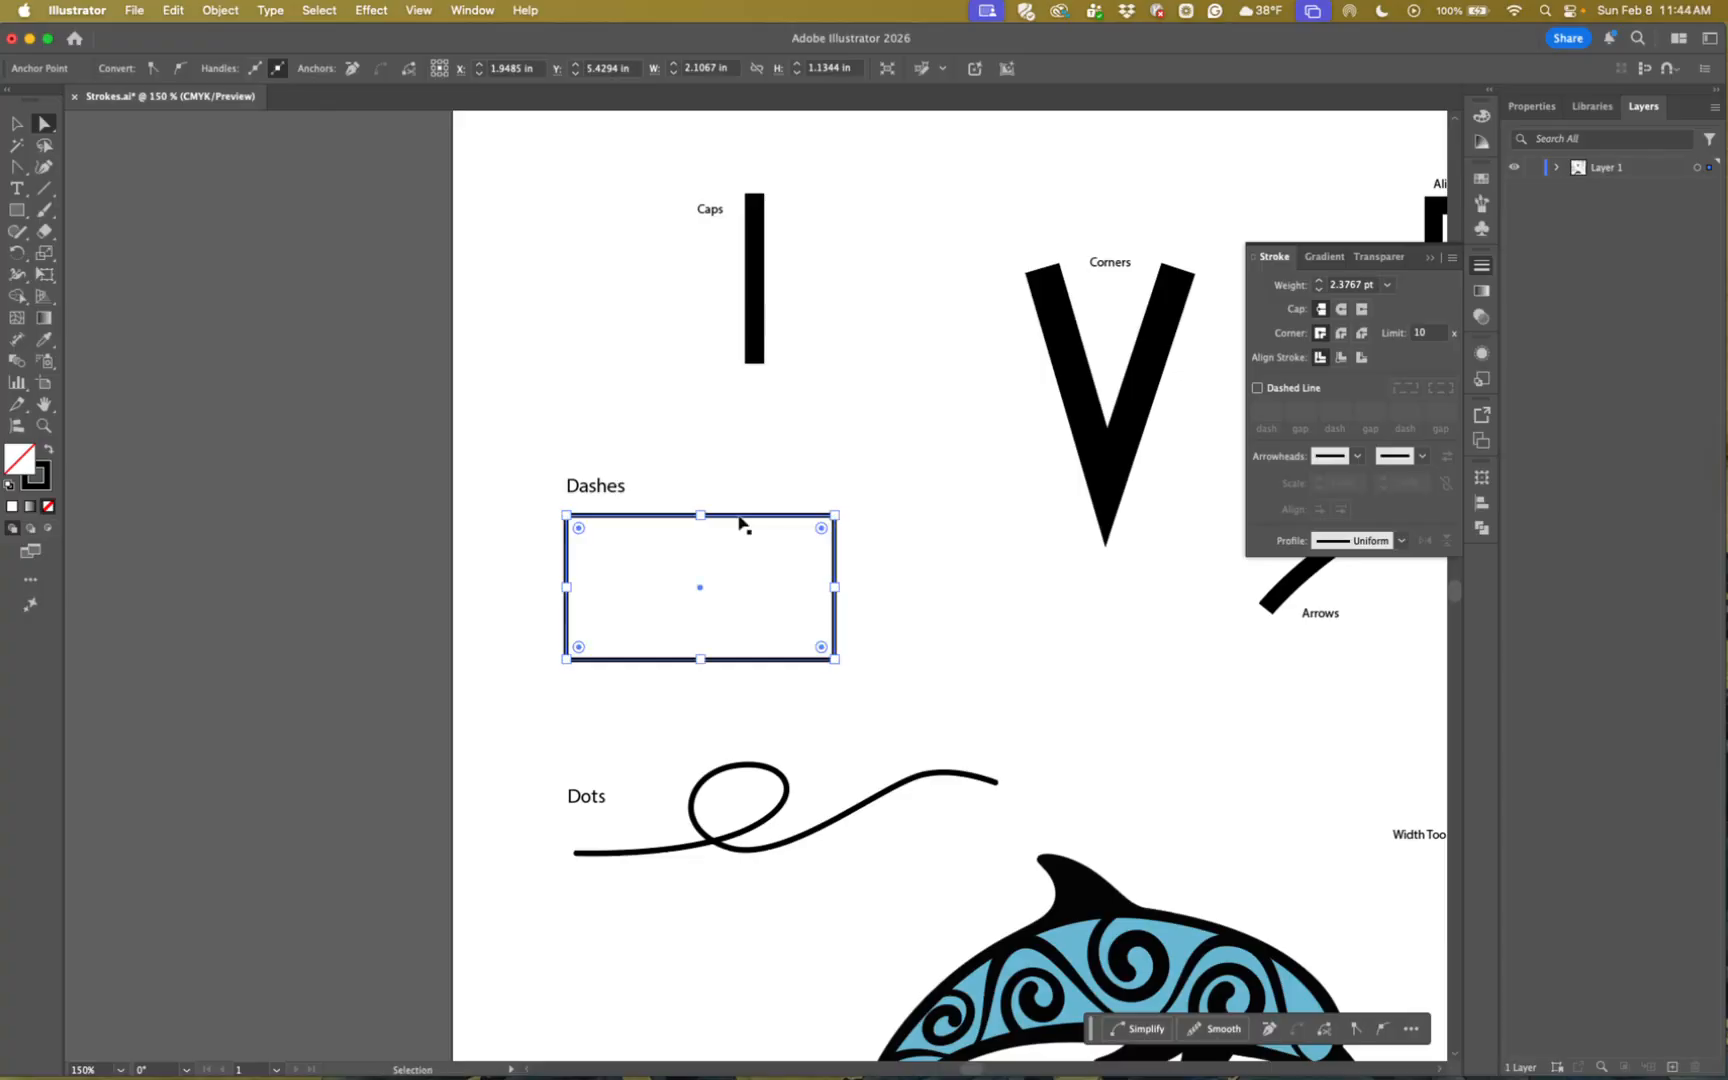
pyautogui.press('super+equal')
pyautogui.moveTo(856, 717); pyautogui.dragTo(756, 571)
pyautogui.moveTo(1111, 683); pyautogui.dragTo(1010, 559)
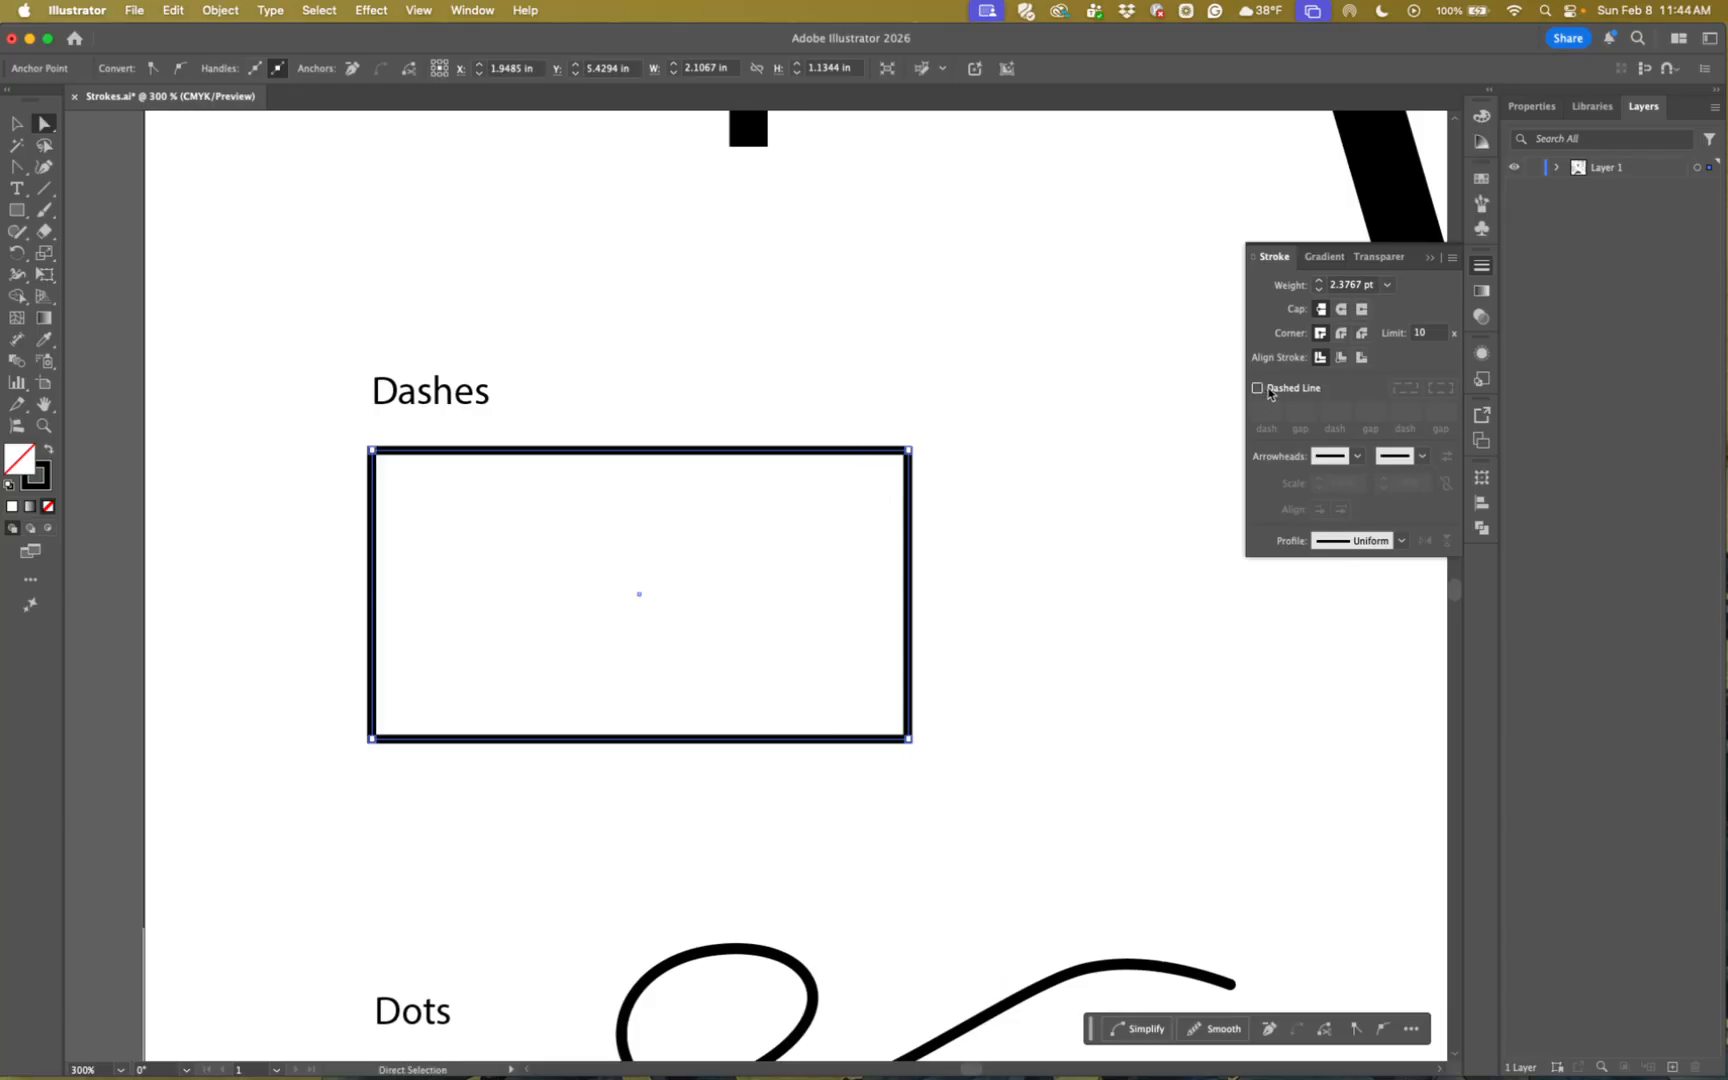
pyautogui.click(1257, 393)
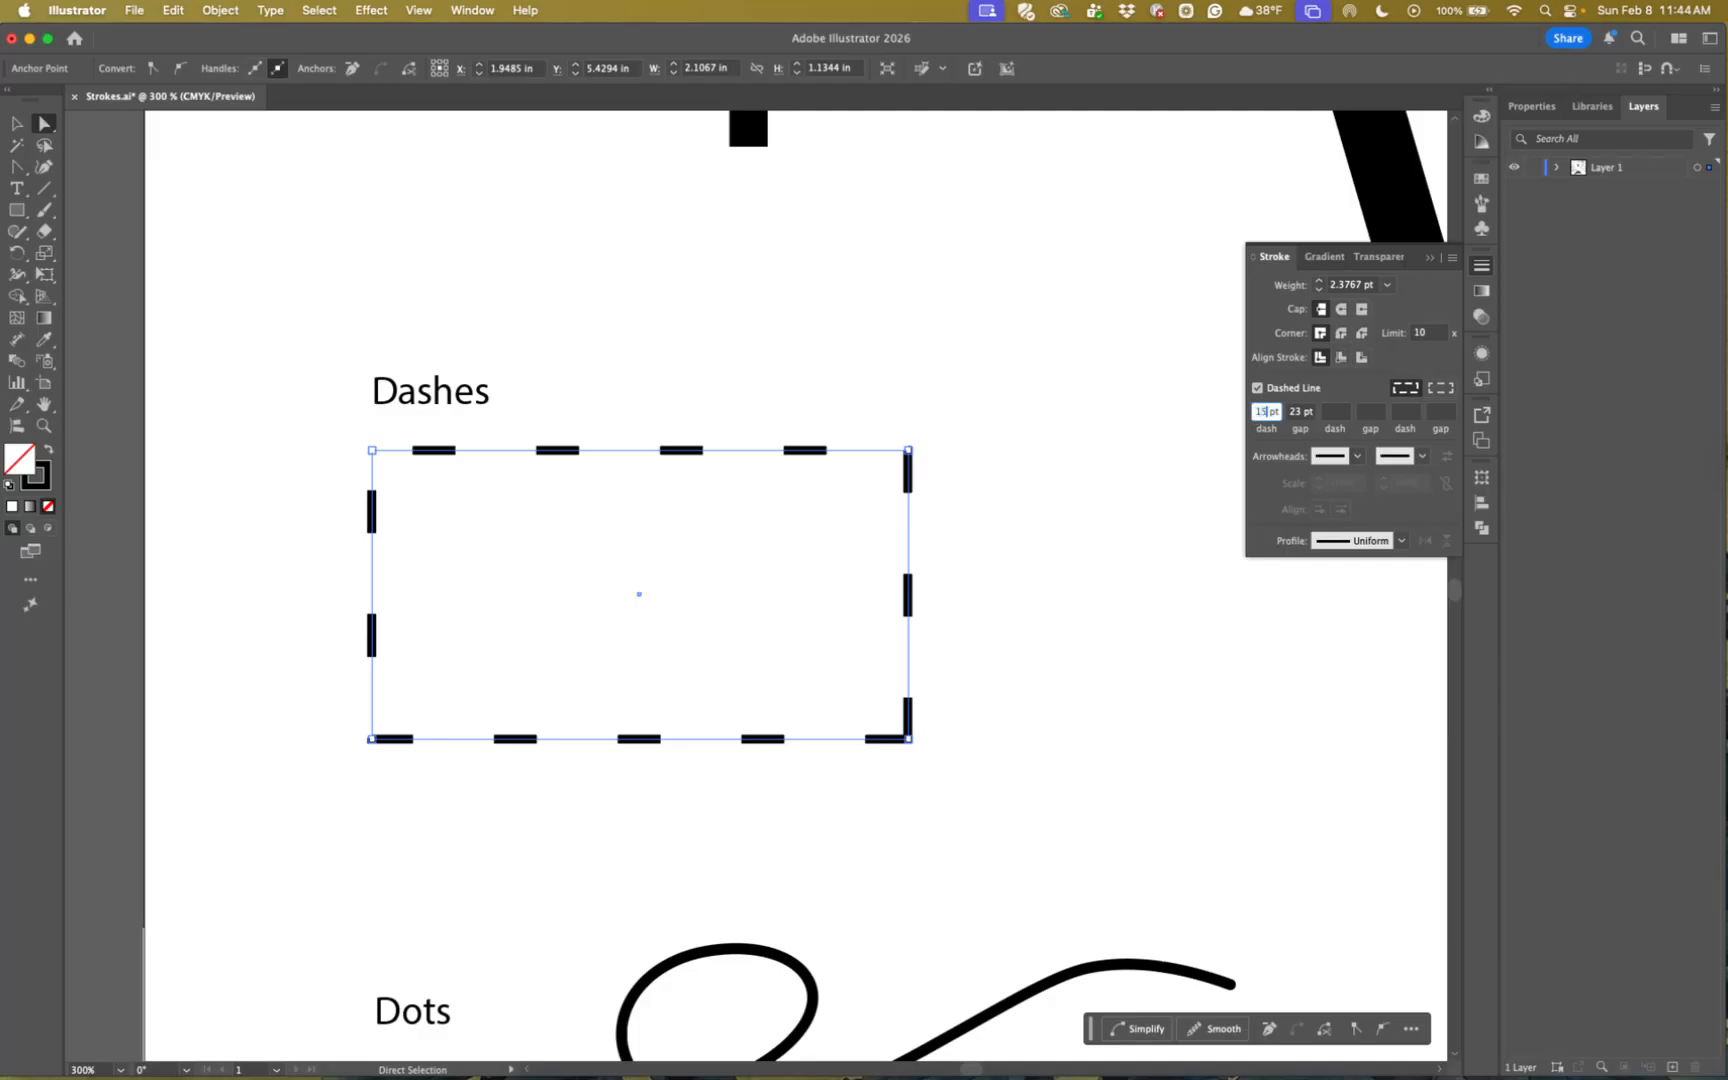
# - Set the gap of the Dashes rectangle to 35 pt, leave the remaining dash and gap values empty, and deselect it
pyautogui.click(1296, 413)
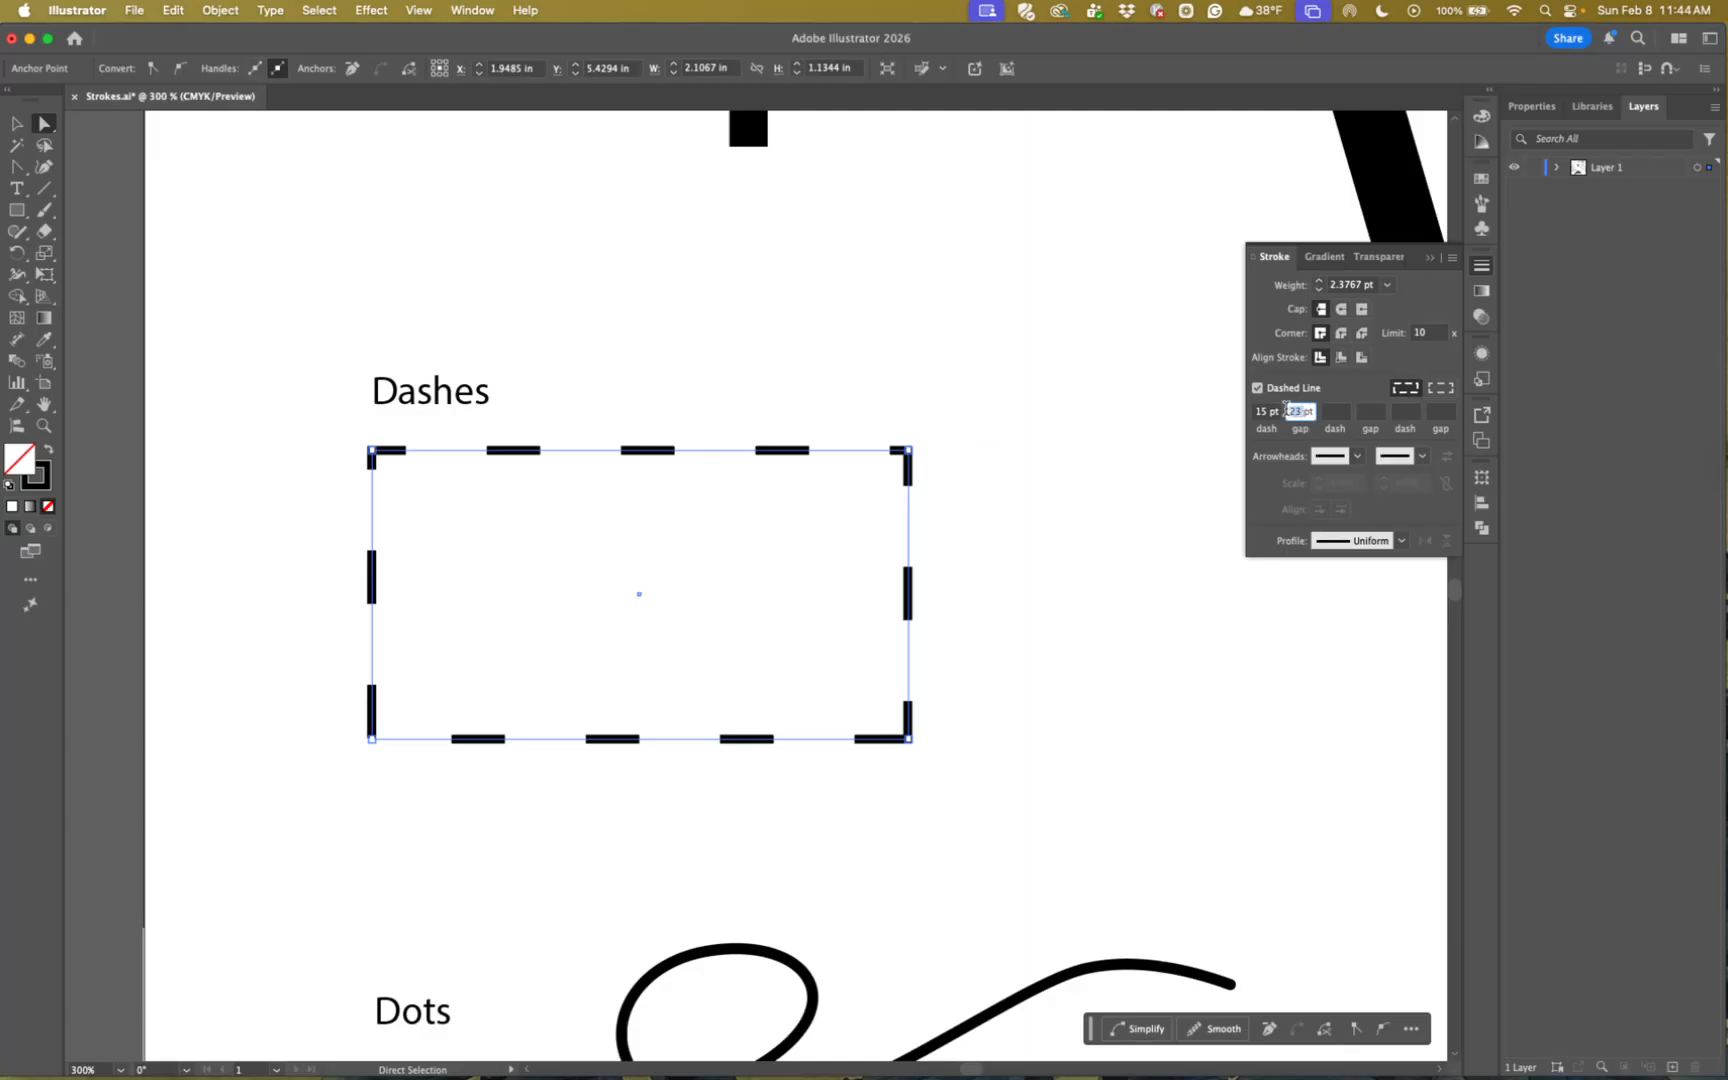
pyautogui.write('35')
pyautogui.press('Tab')
pyautogui.press('Tab')
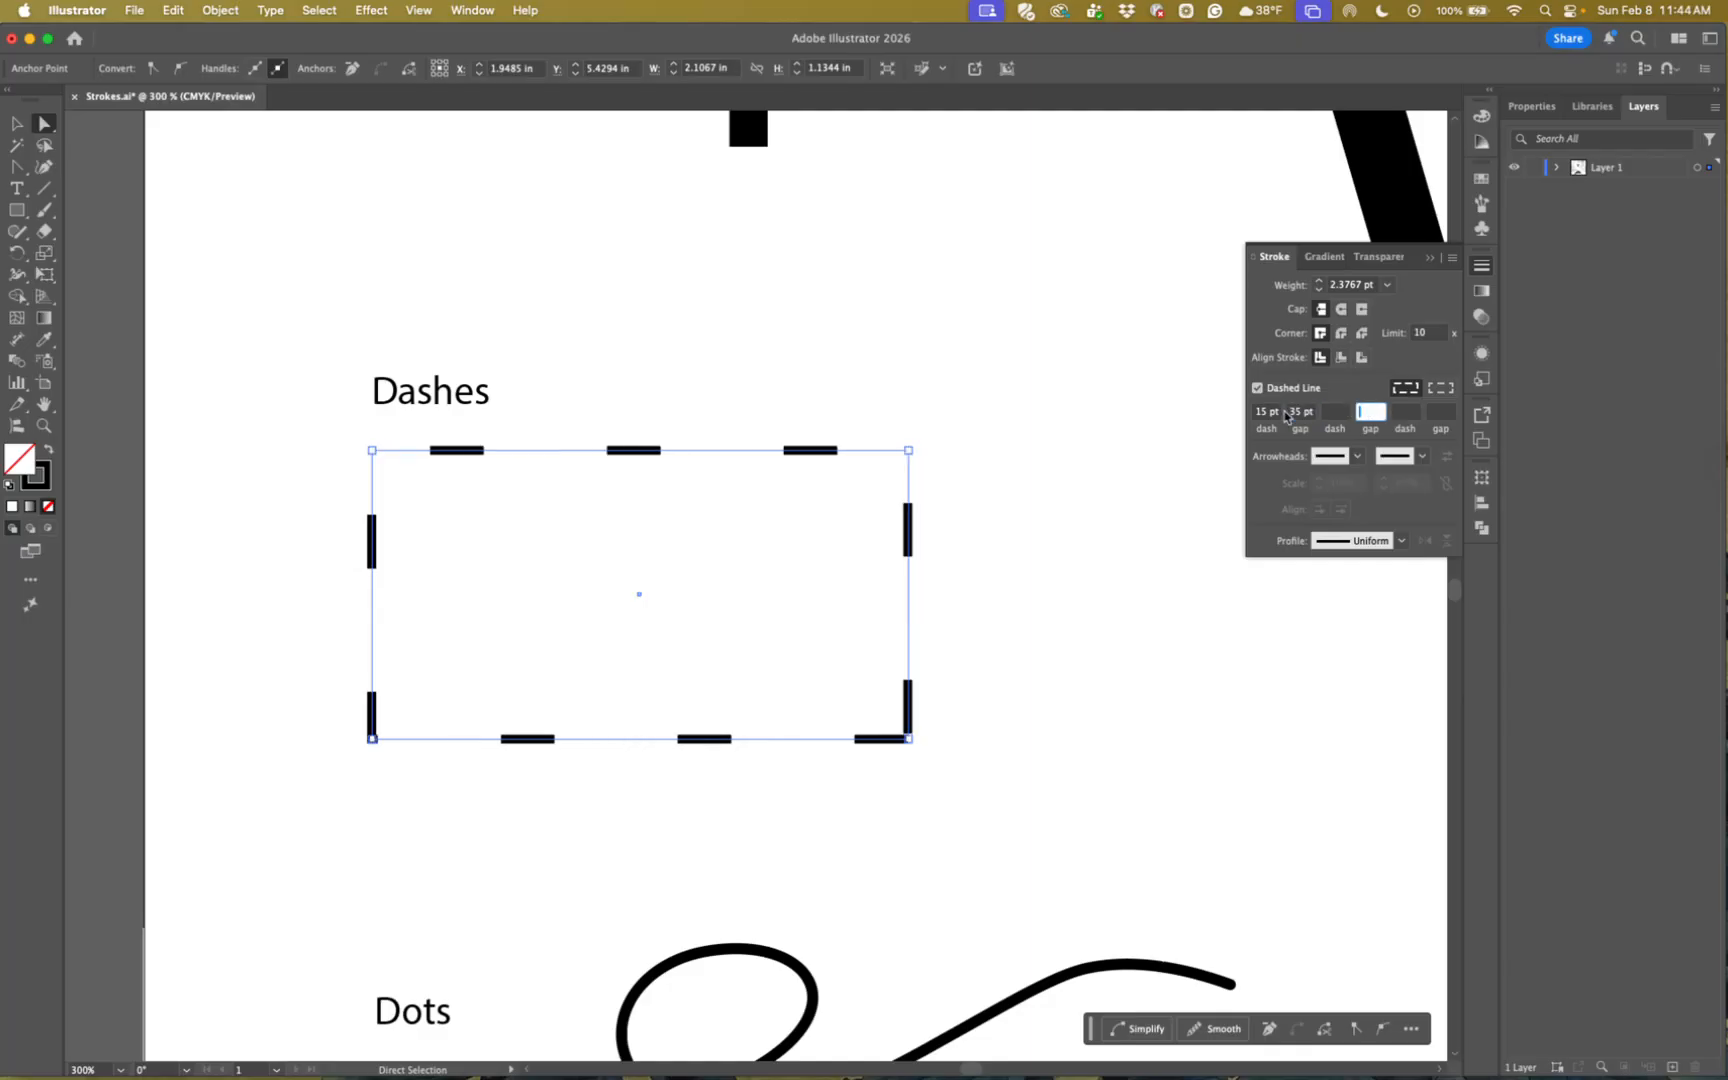
pyautogui.click(1334, 413)
pyautogui.scroll(-1, 410, 467)
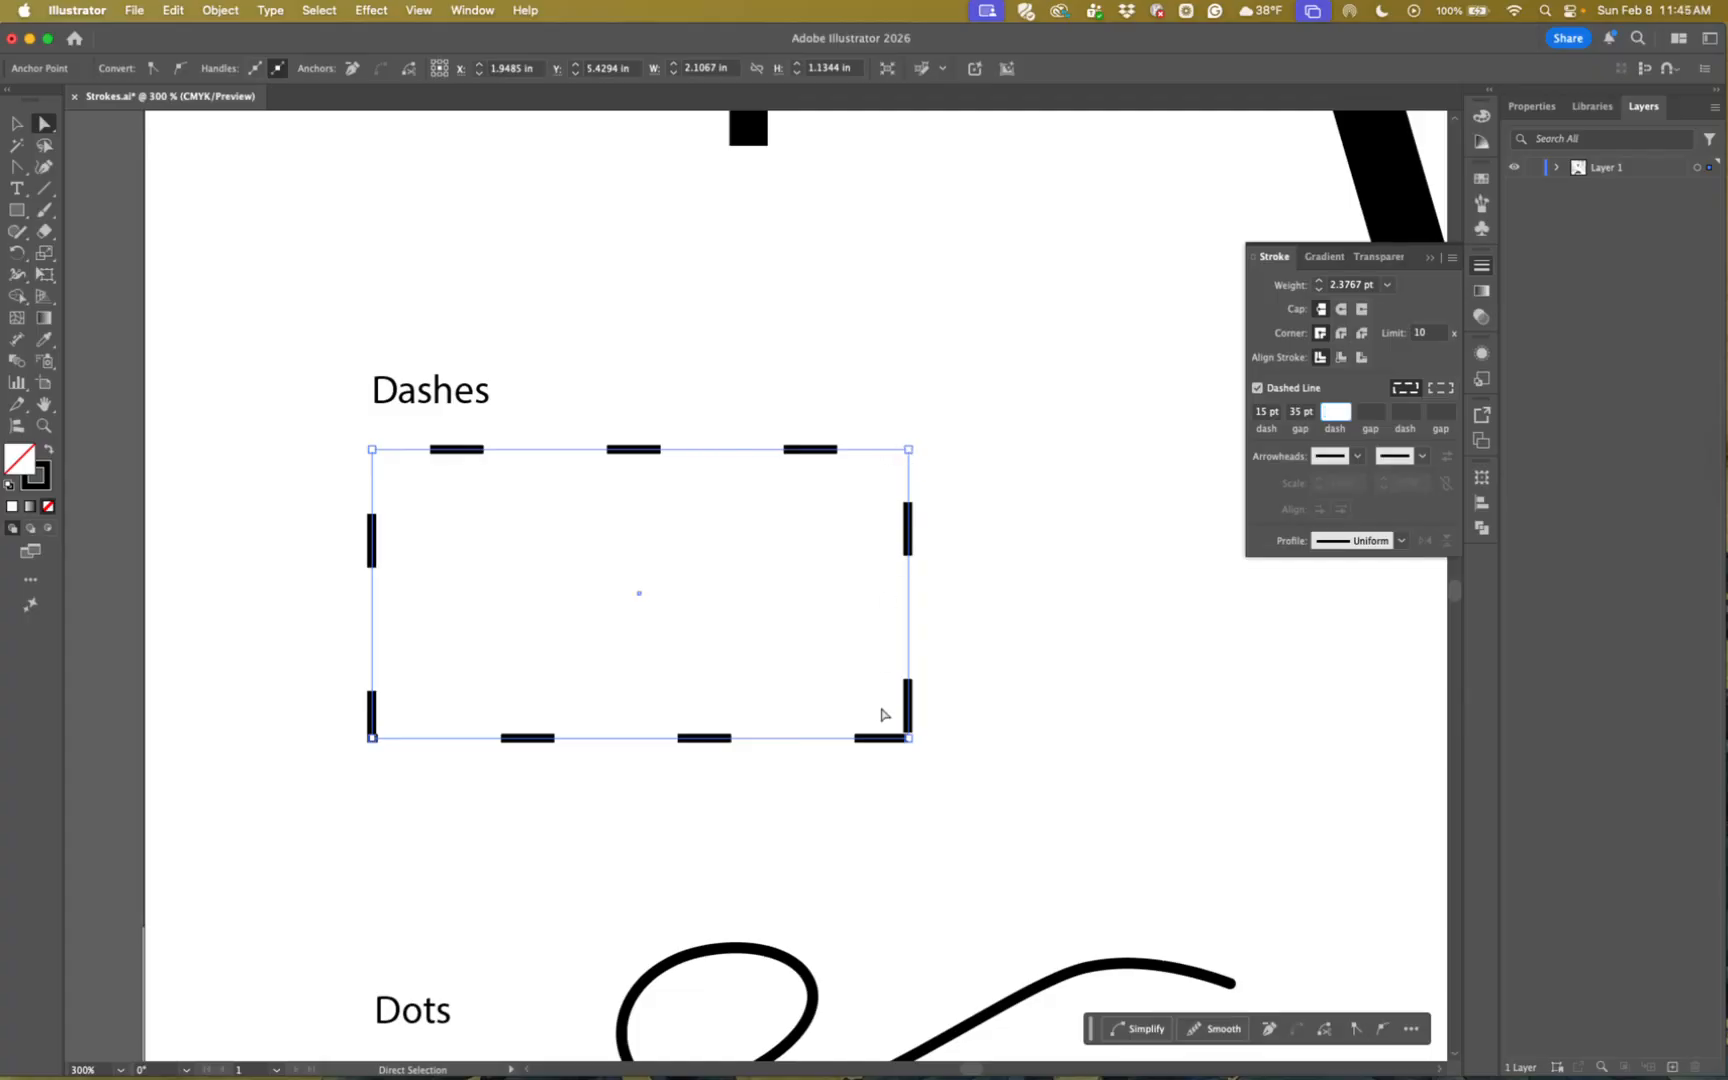
pyautogui.click(850, 783)
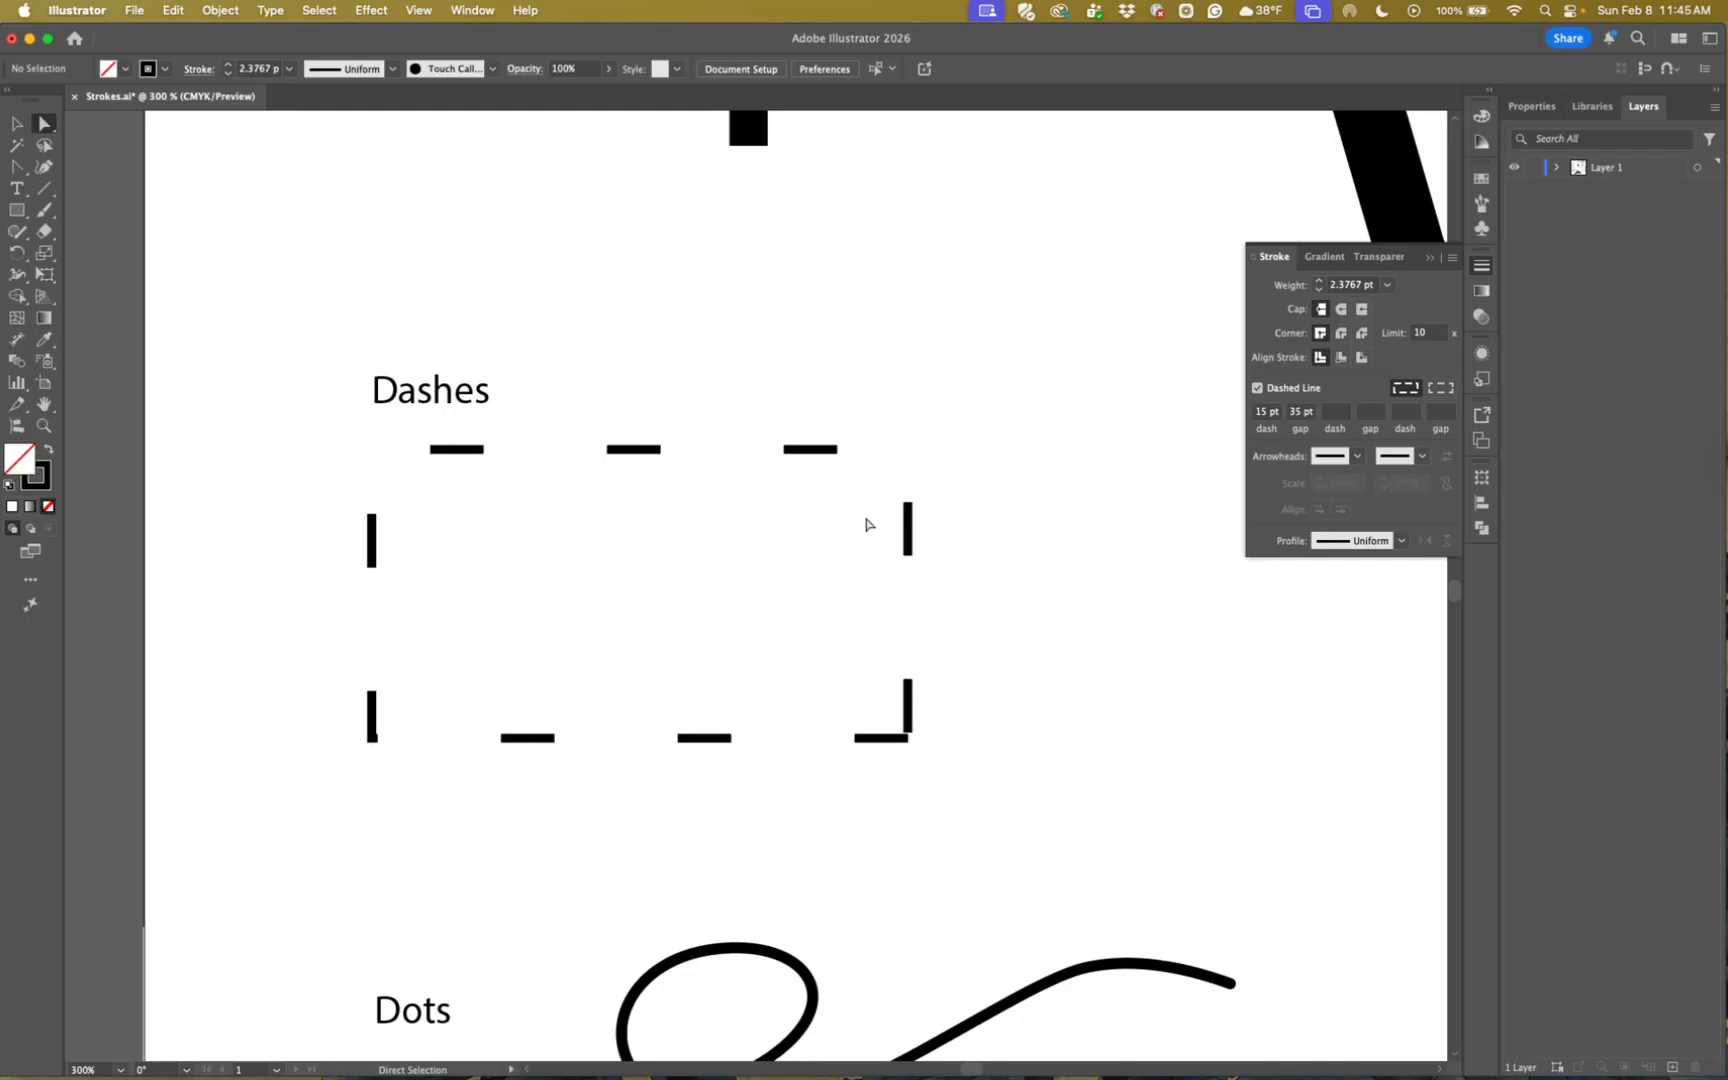
# - Align the dashes of the Dashes rectangle to its corners and path ends, and deselect it
pyautogui.click(650, 452)
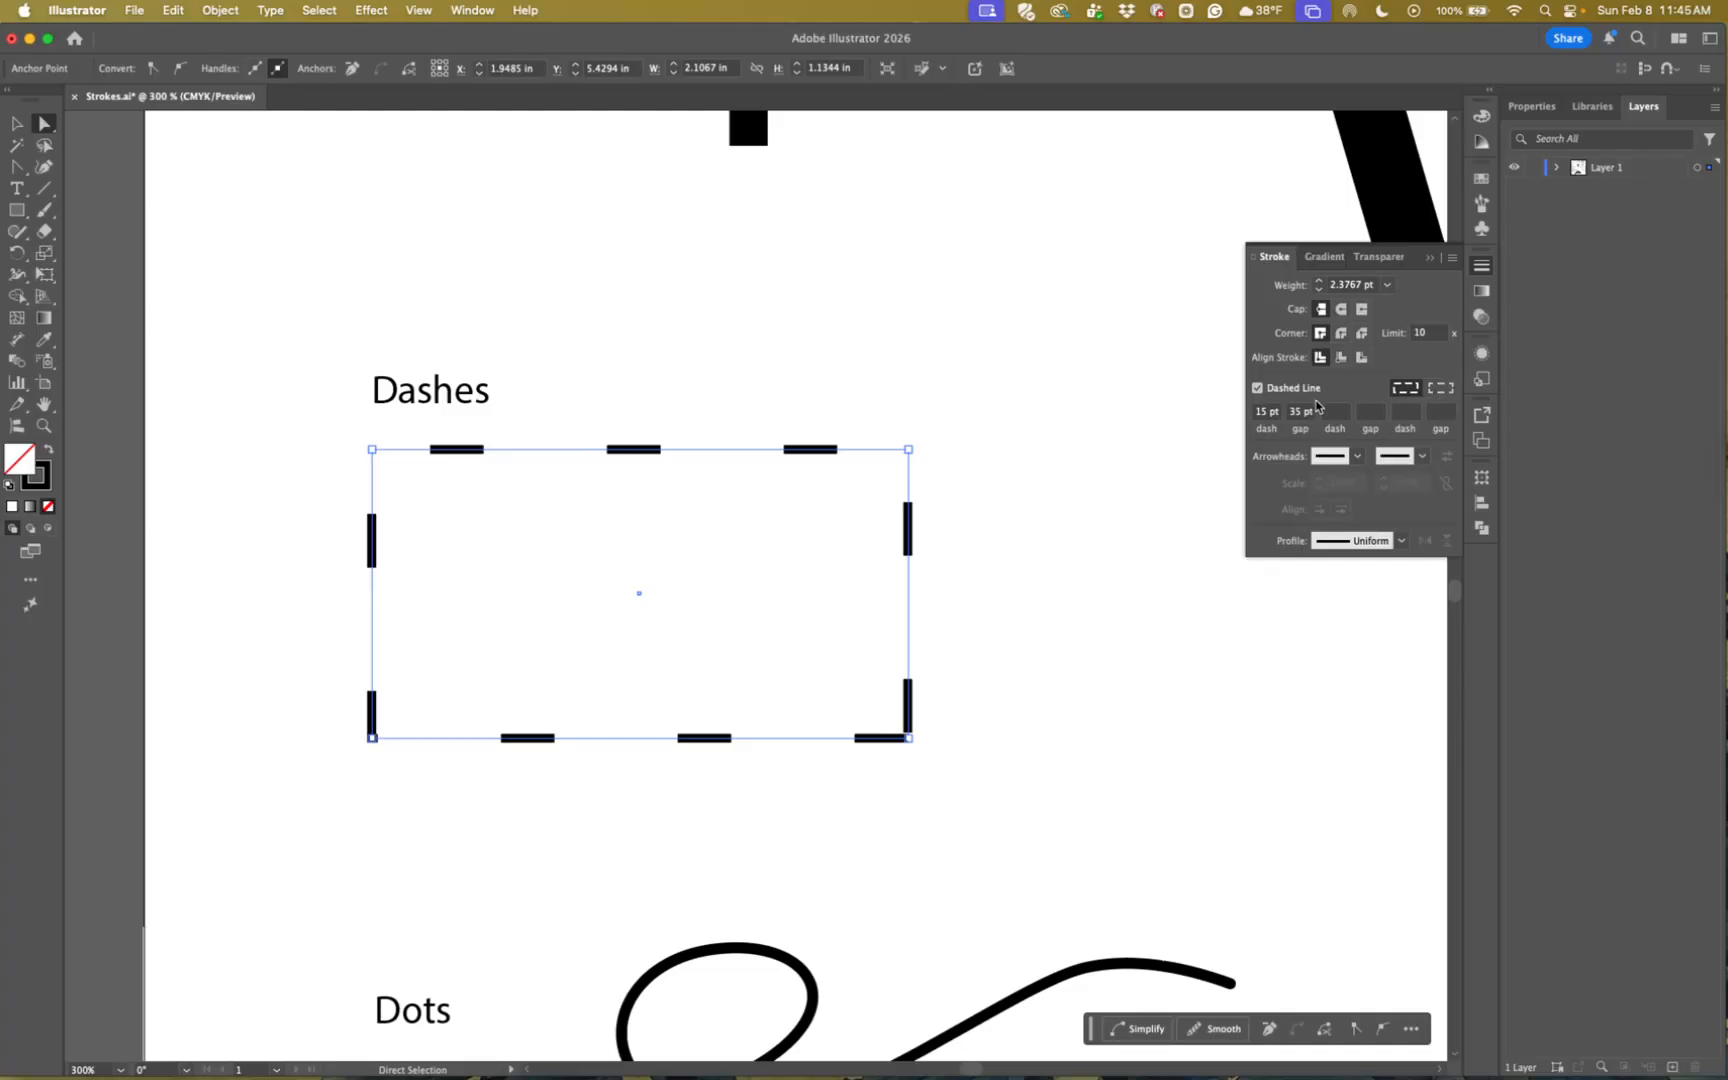
pyautogui.click(1441, 389)
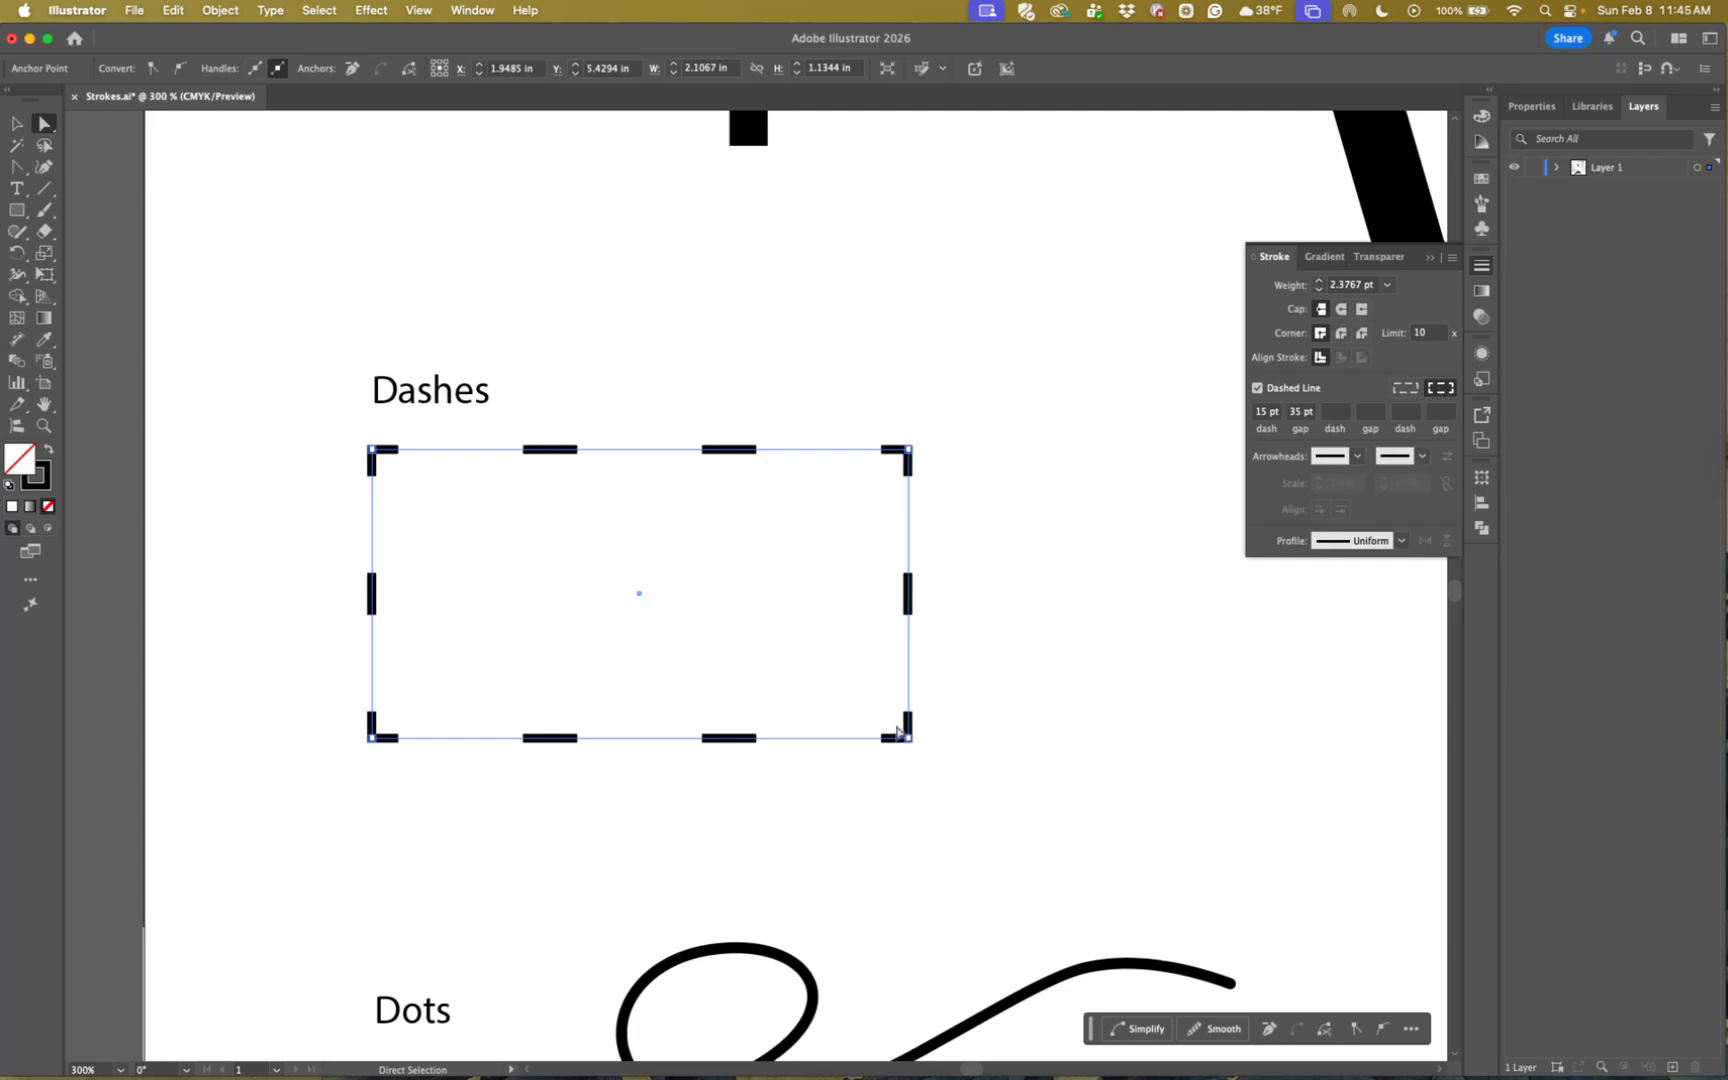
pyautogui.click(765, 564)
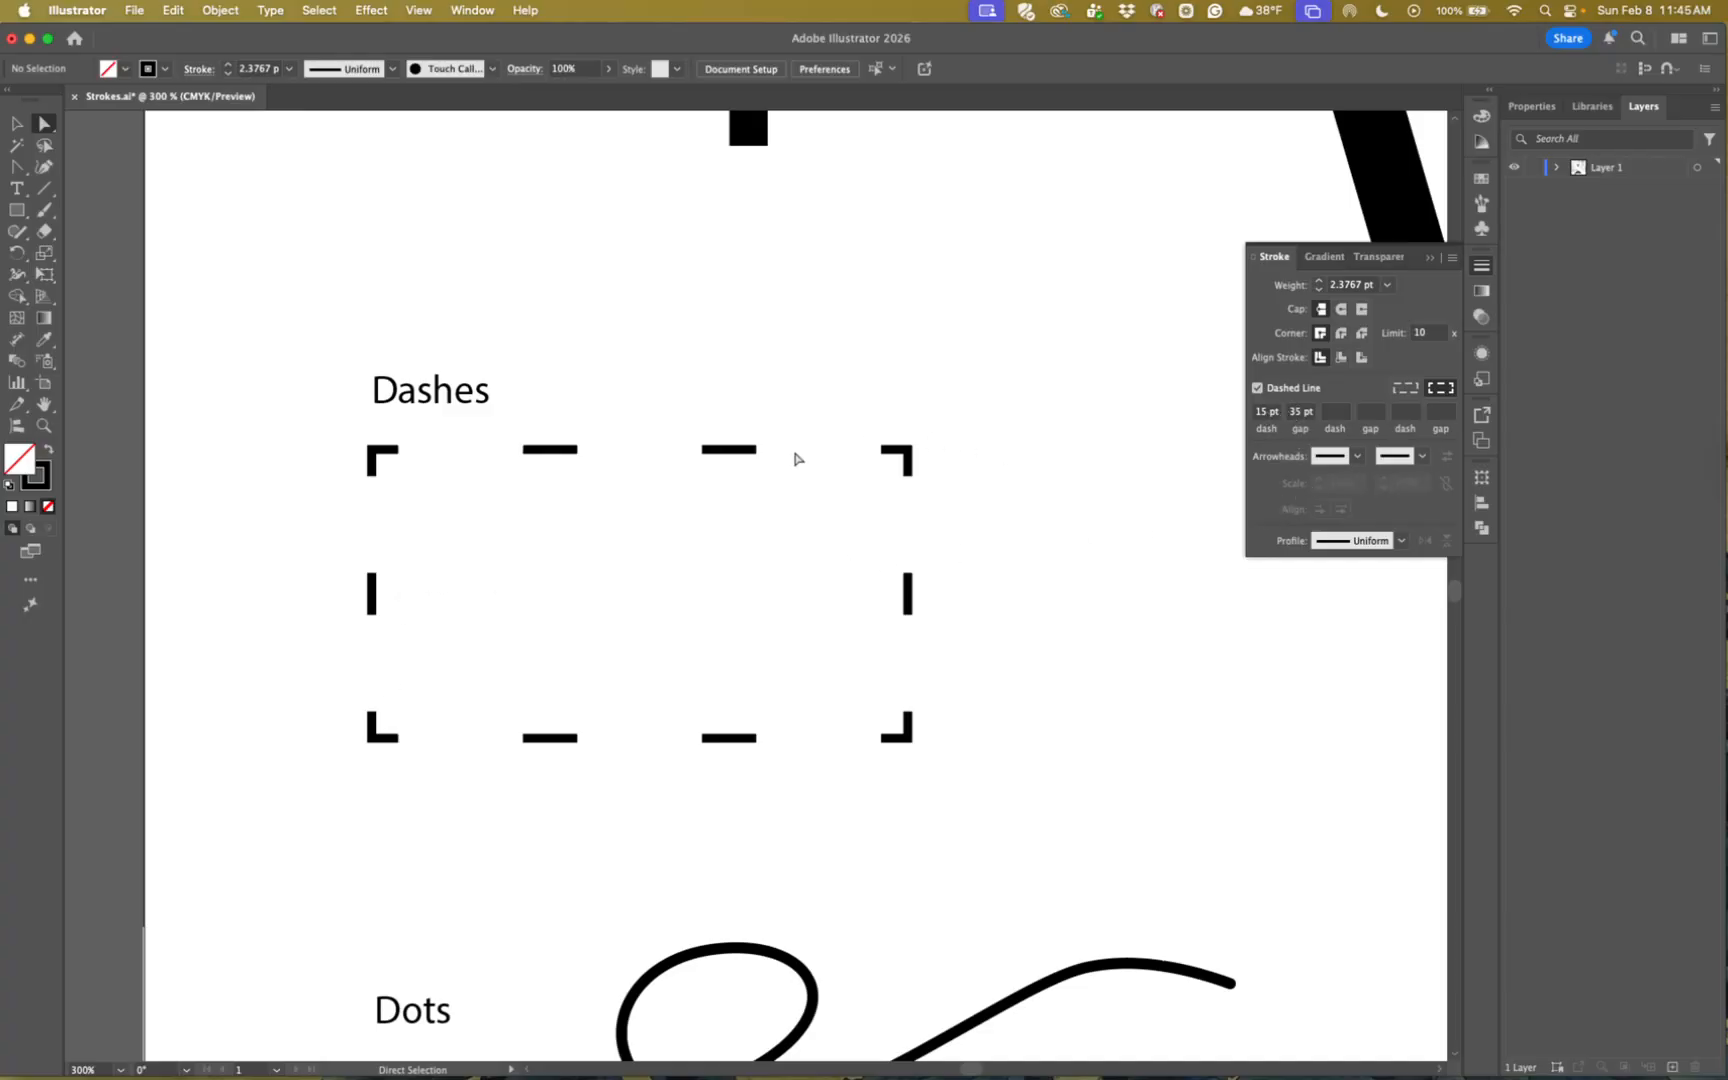
# - Reselect the Dashes rectangle, try shorter dashes such as 7 pt and 2 pt, and set the dash to 13 pt
pyautogui.click(733, 451)
pyautogui.click(1262, 412)
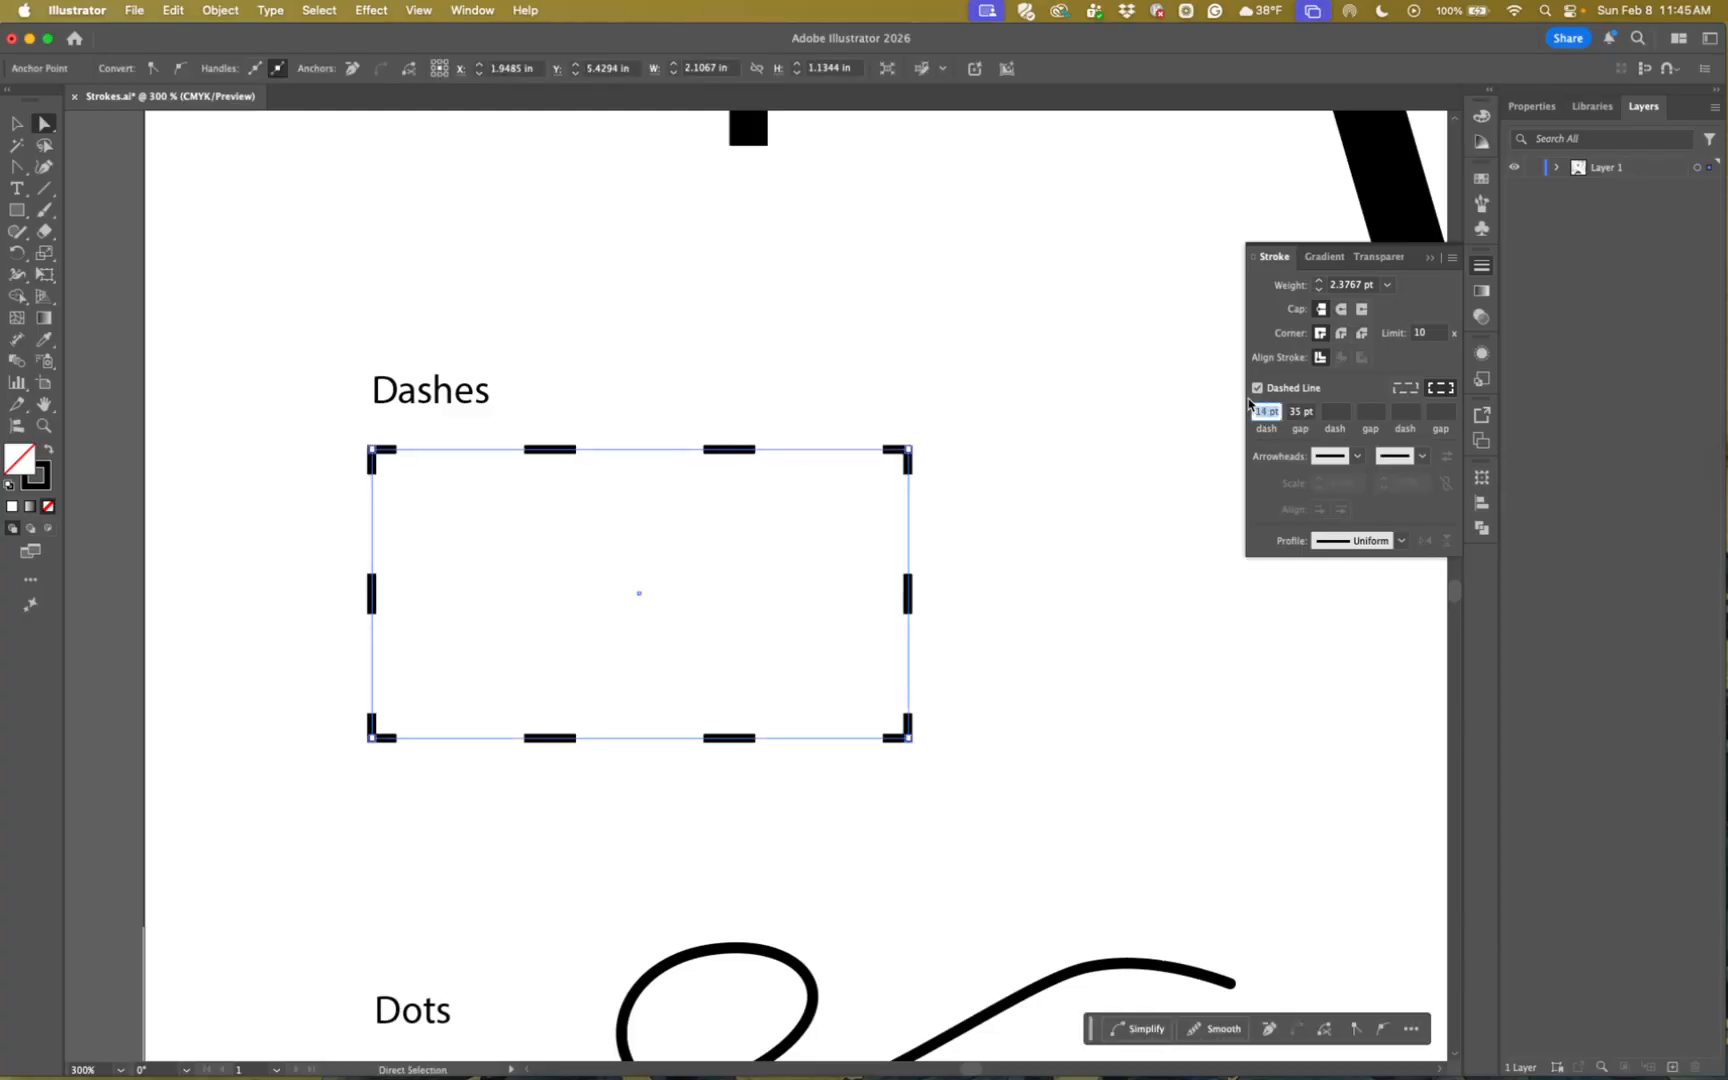
pyautogui.press('Down')
pyautogui.press('Down')
pyautogui.press('Down')
pyautogui.press('Down')
pyautogui.press('Down')
pyautogui.press('Down')
pyautogui.press('Down')
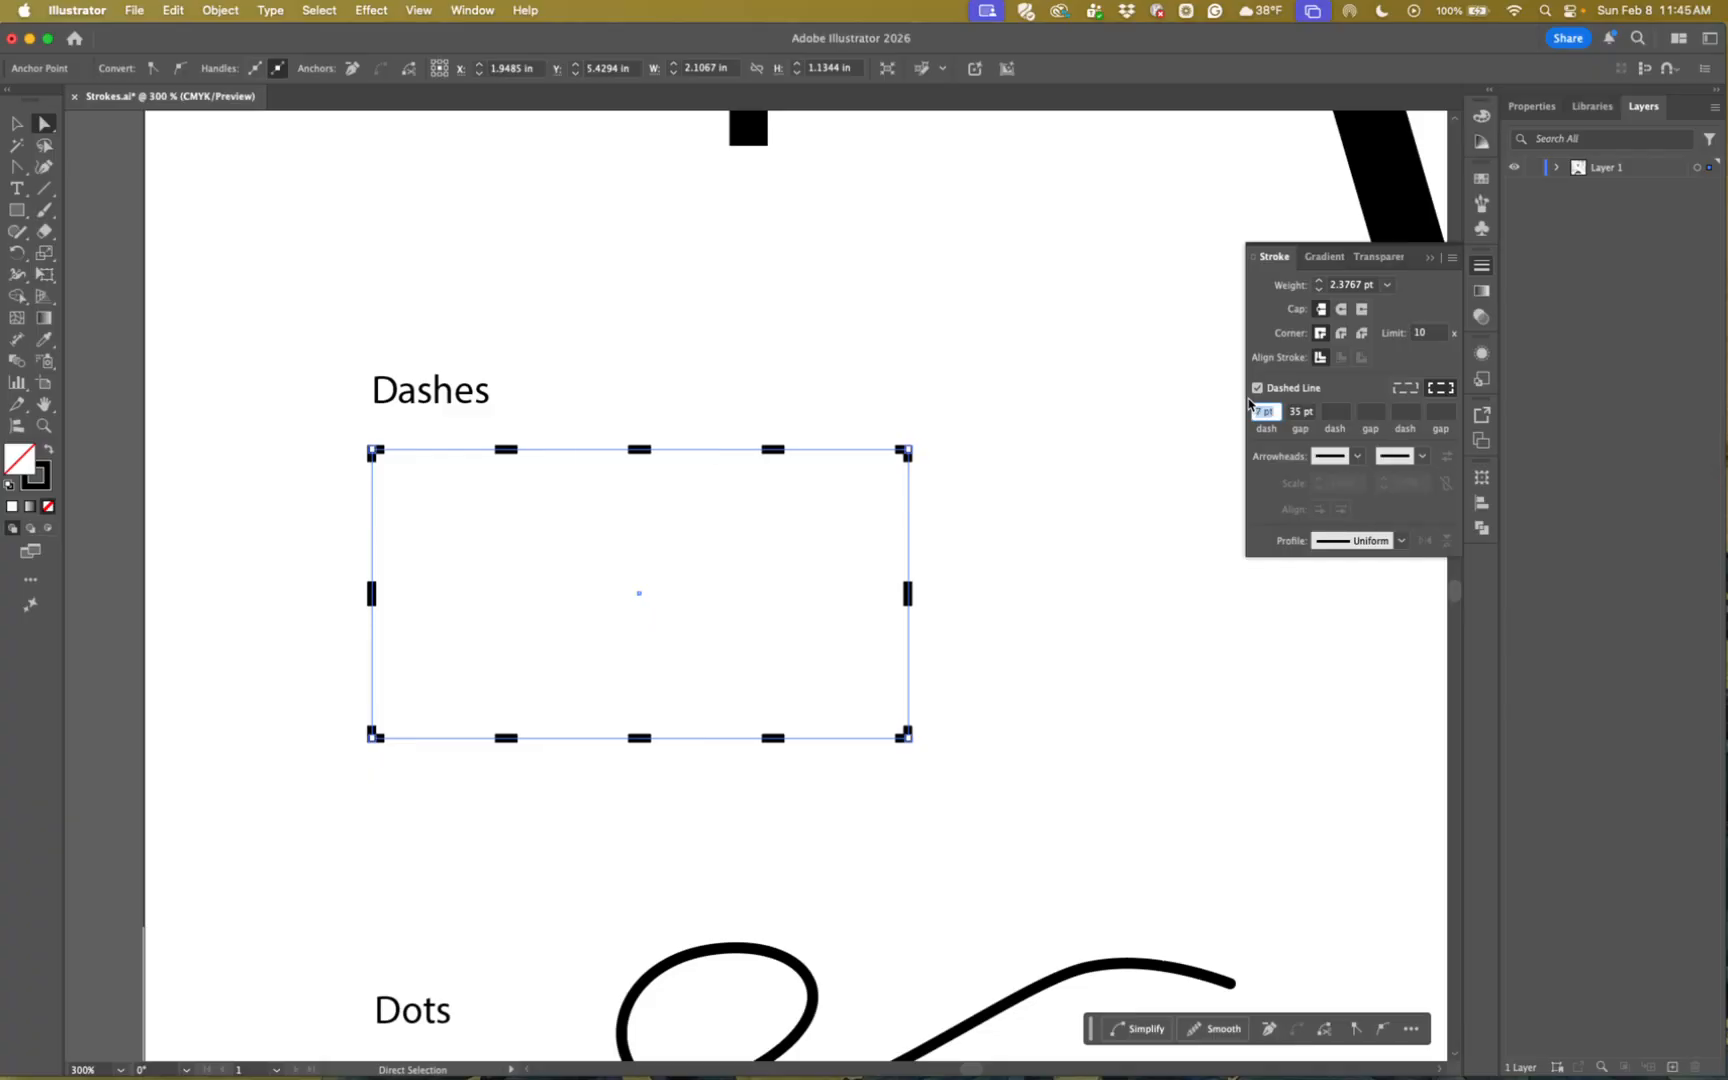
pyautogui.press('Up')
pyautogui.press('Up')
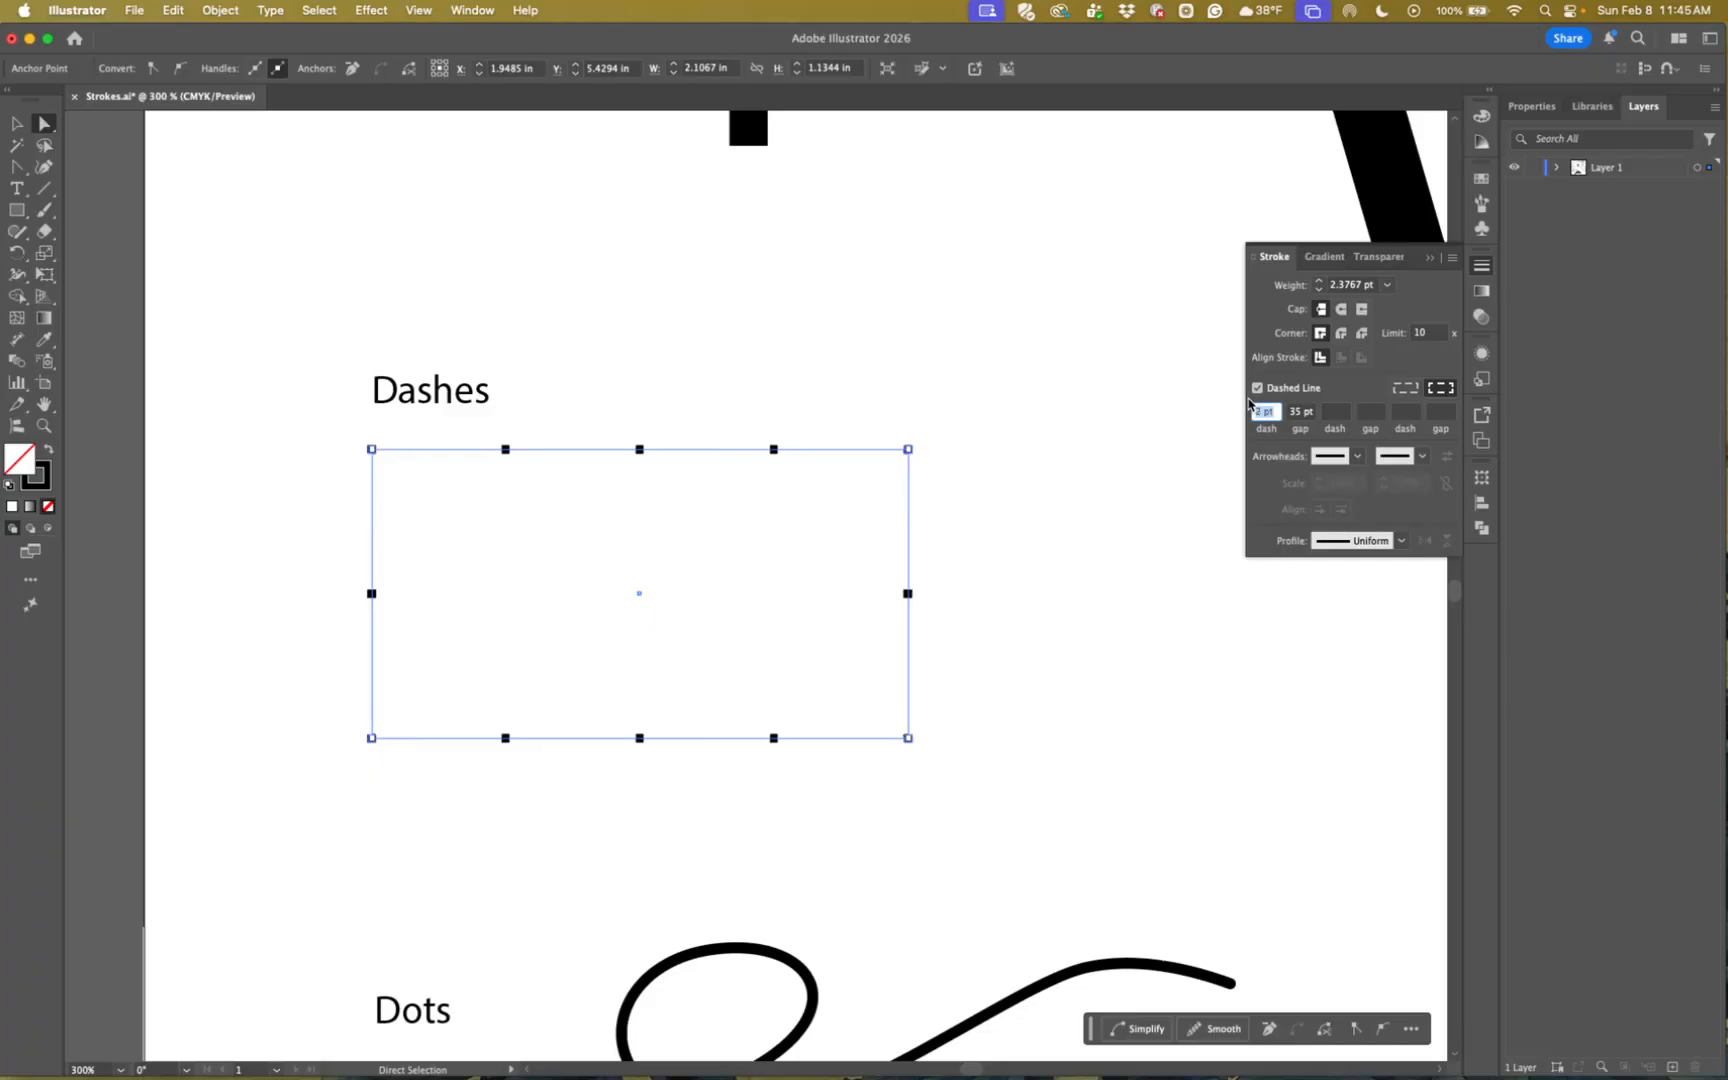
pyautogui.press('Up')
pyautogui.press('Up')
pyautogui.press('Up')
pyautogui.press('Up')
pyautogui.press('Up')
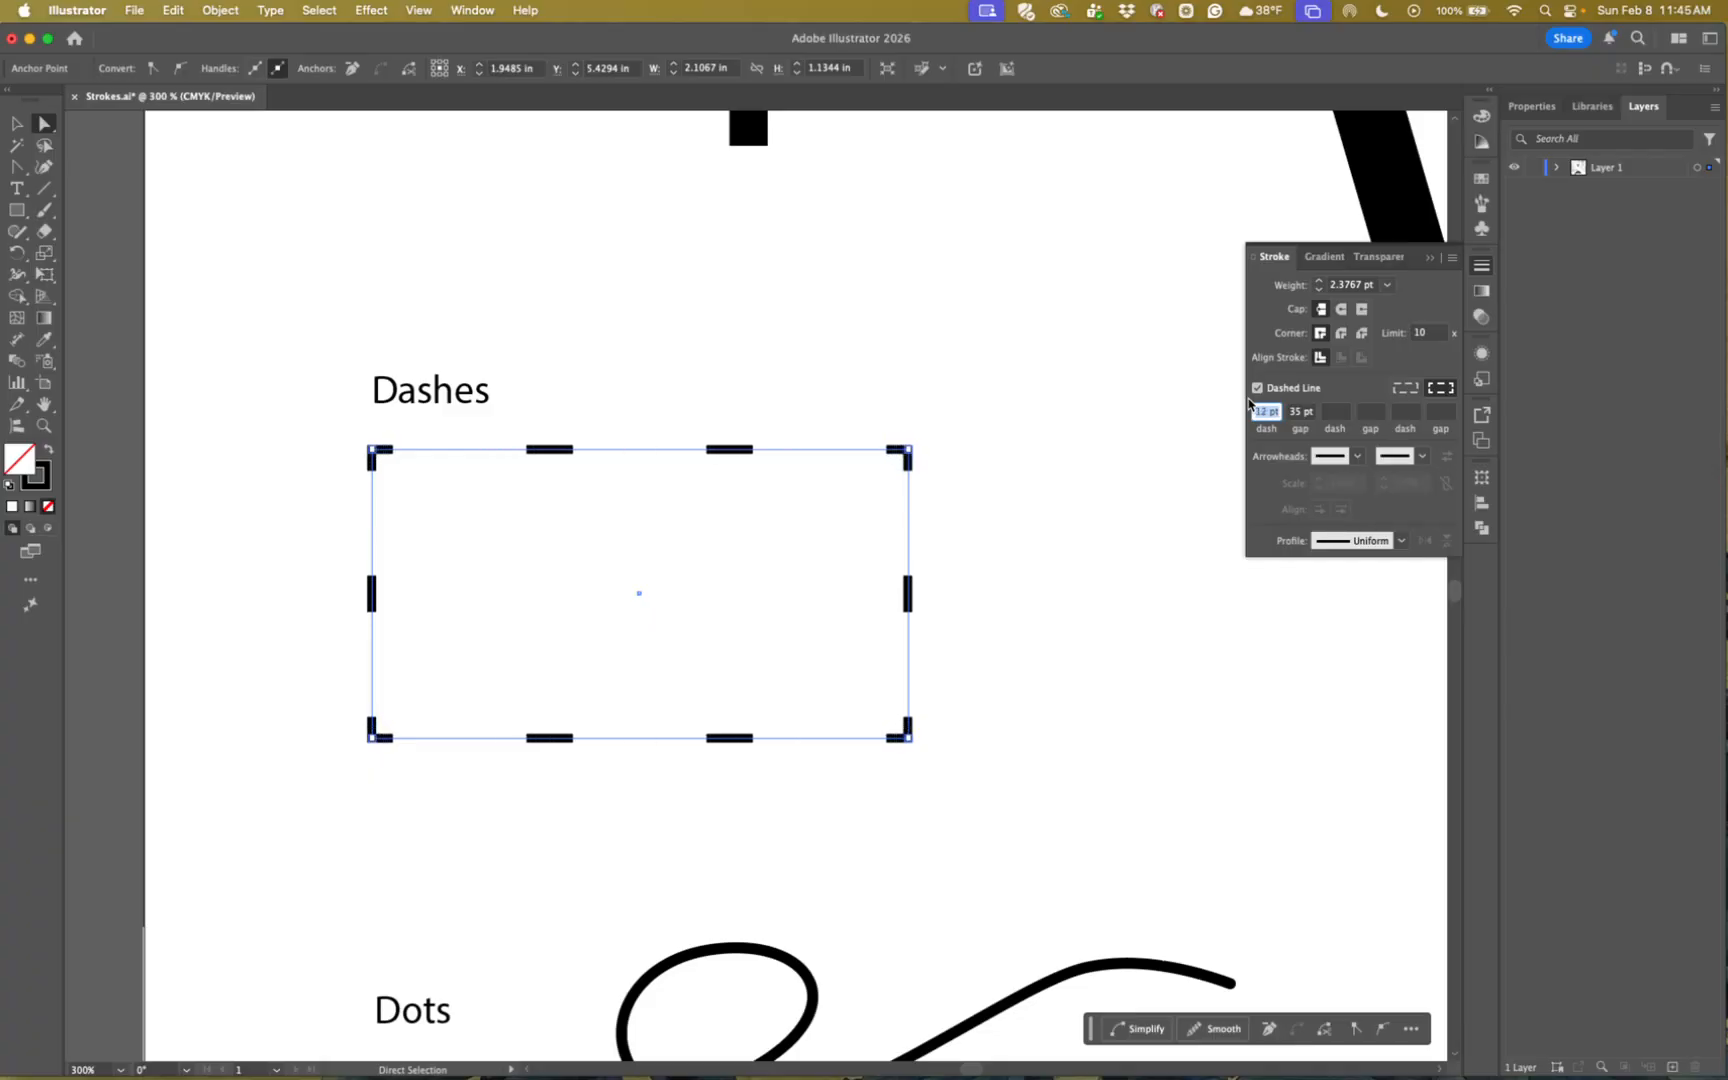
# - Reduce the gap between the dashes of the Dashes rectangle to 11 pt
pyautogui.click(1300, 412)
pyautogui.press('Down')
pyautogui.press('Down')
pyautogui.press('Down')
pyautogui.press('Down')
pyautogui.press('Down')
pyautogui.press('Down')
pyautogui.press('Down')
pyautogui.press('Down')
pyautogui.press('Down')
pyautogui.press('Down')
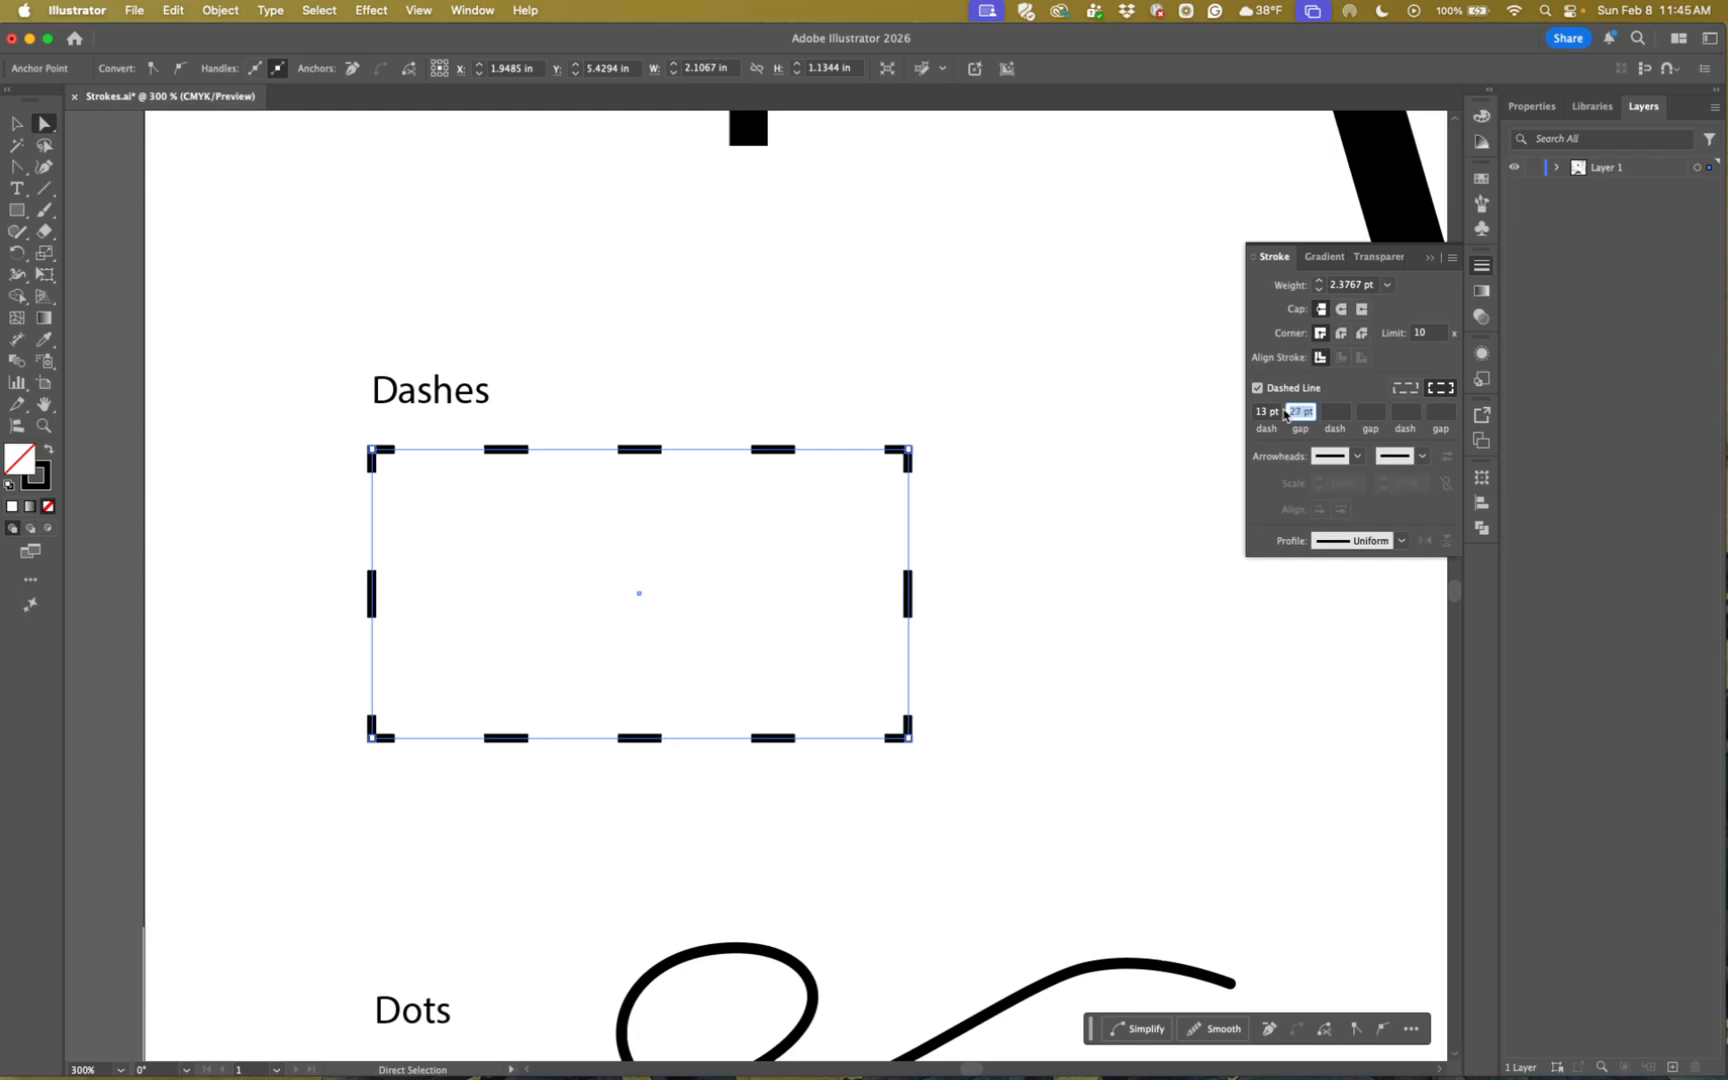
pyautogui.press('Down')
pyautogui.press('Down')
pyautogui.press('Down')
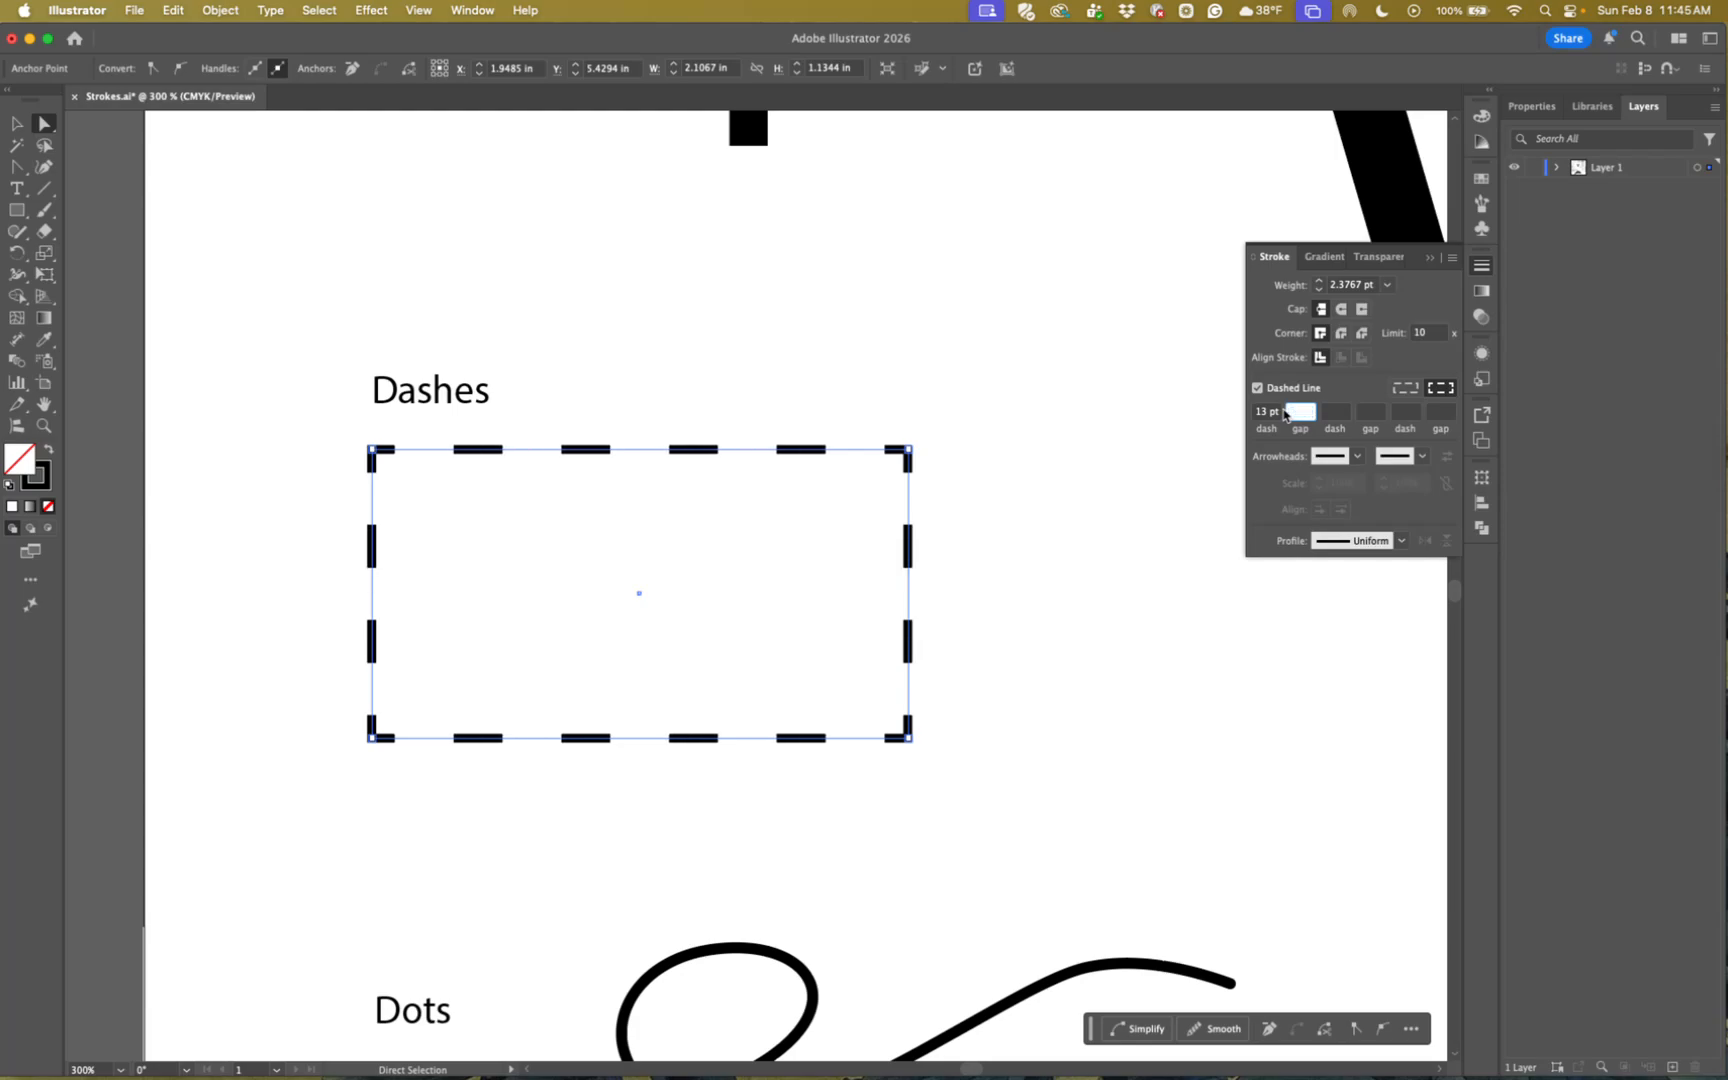
pyautogui.press('Down')
pyautogui.press('Down')
pyautogui.press('Down')
pyautogui.press('Down')
pyautogui.press('Down')
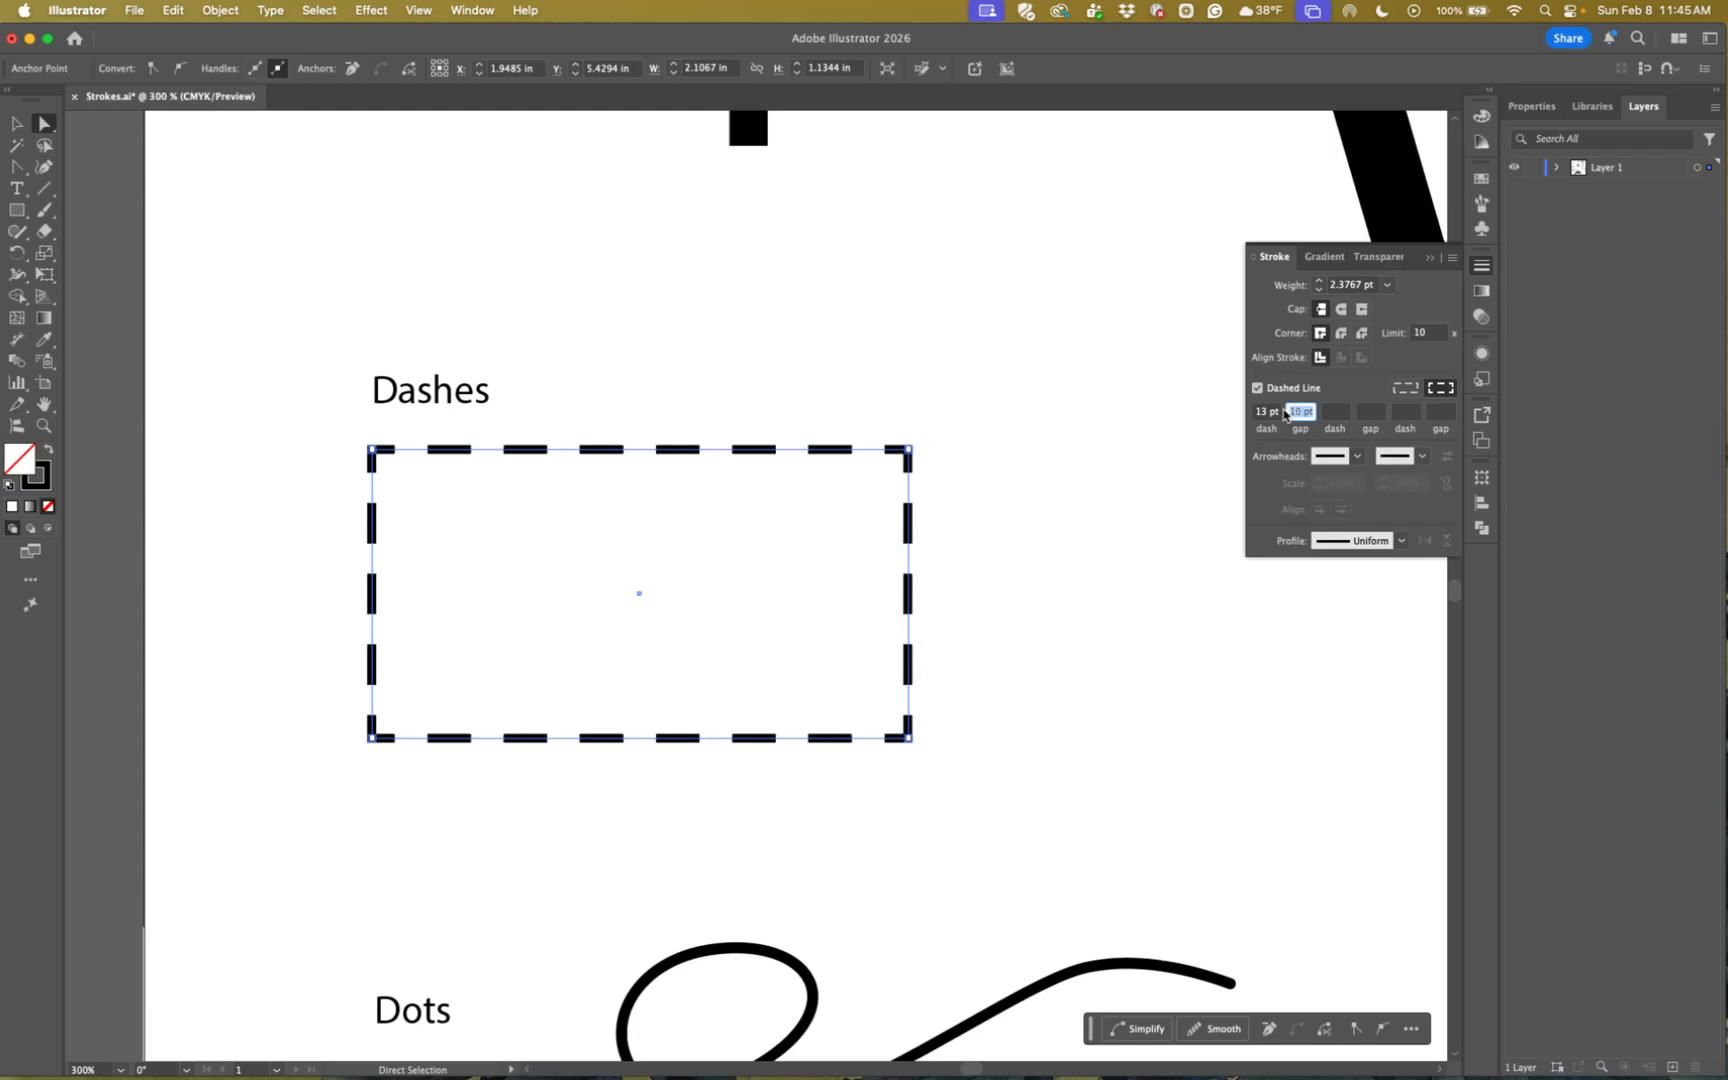
pyautogui.press('Up')
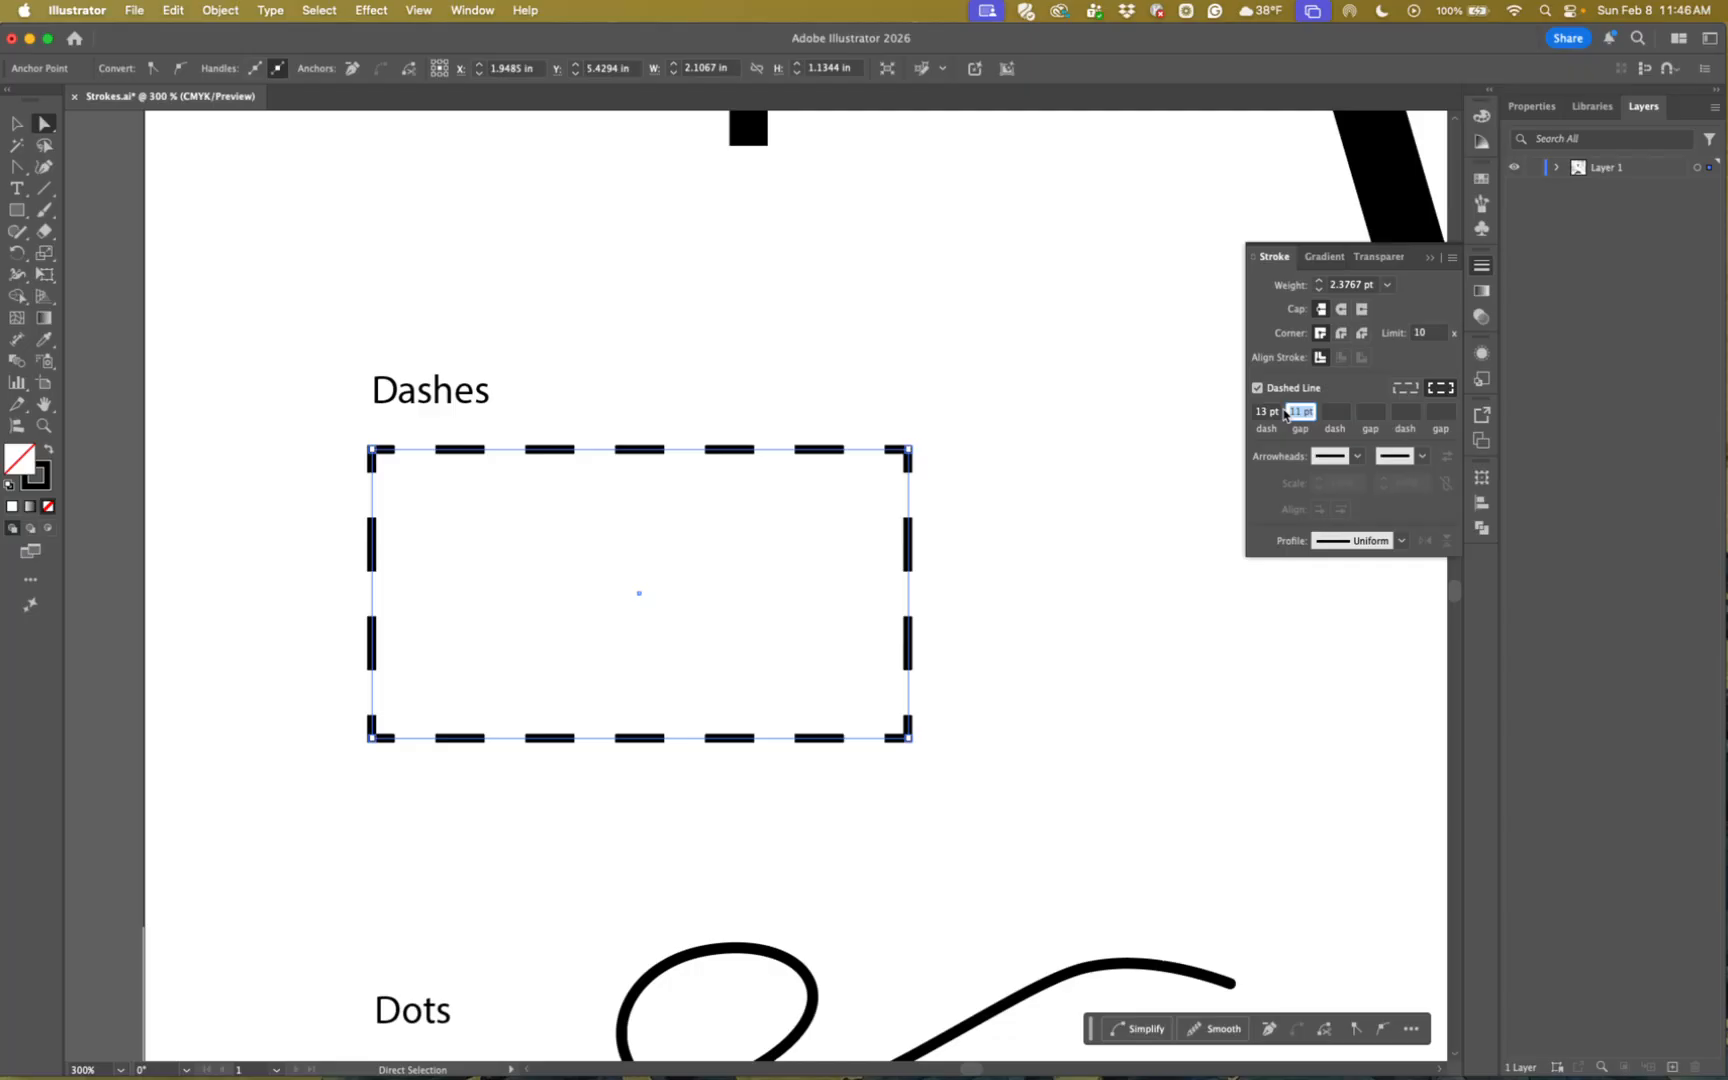
# - Try shorter dashes such as 10 pt on the Dashes rectangle, and return the dash to 13 pt
pyautogui.click(1266, 411)
pyautogui.press('Down')
pyautogui.press('Down')
pyautogui.press('Down')
pyautogui.press('Down')
pyautogui.press('Down')
pyautogui.press('Up')
pyautogui.press('Up')
pyautogui.press('Up')
pyautogui.press('Up')
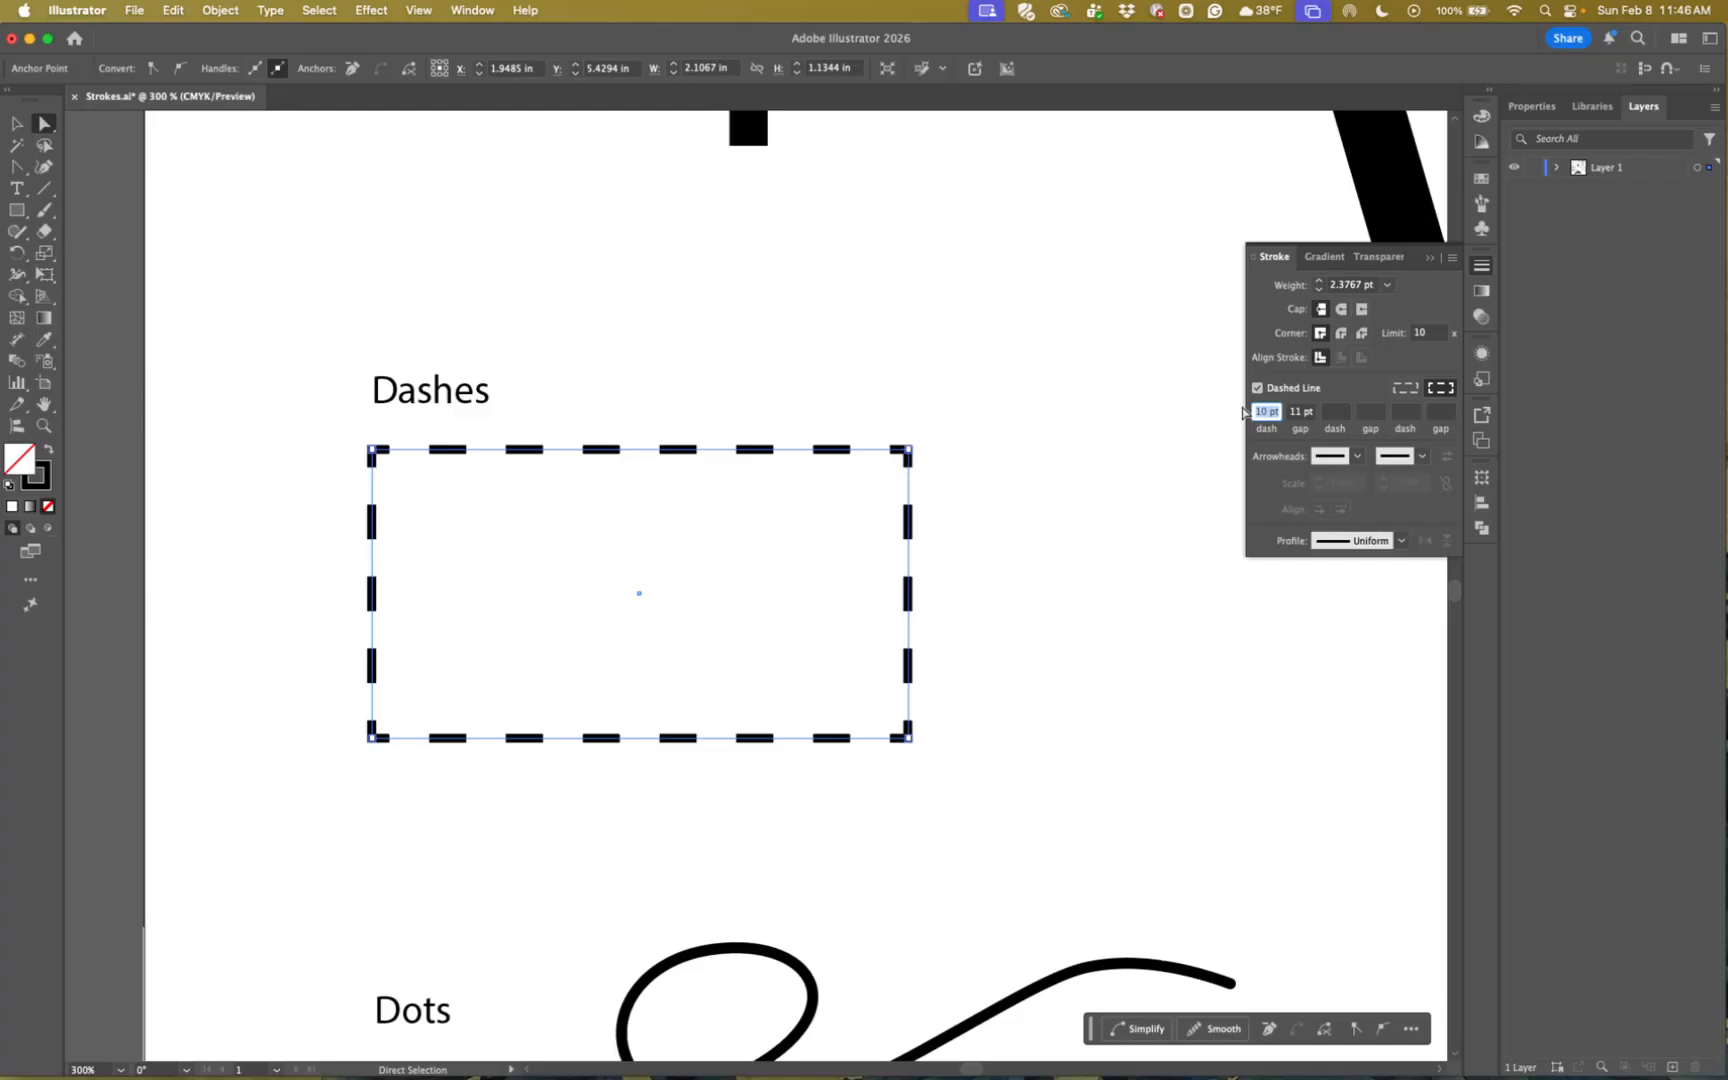
# - Select the whole Arrows curve and apply the Arrow 3 arrowhead to its start
pyautogui.press('super')
pyautogui.press('super+minus')
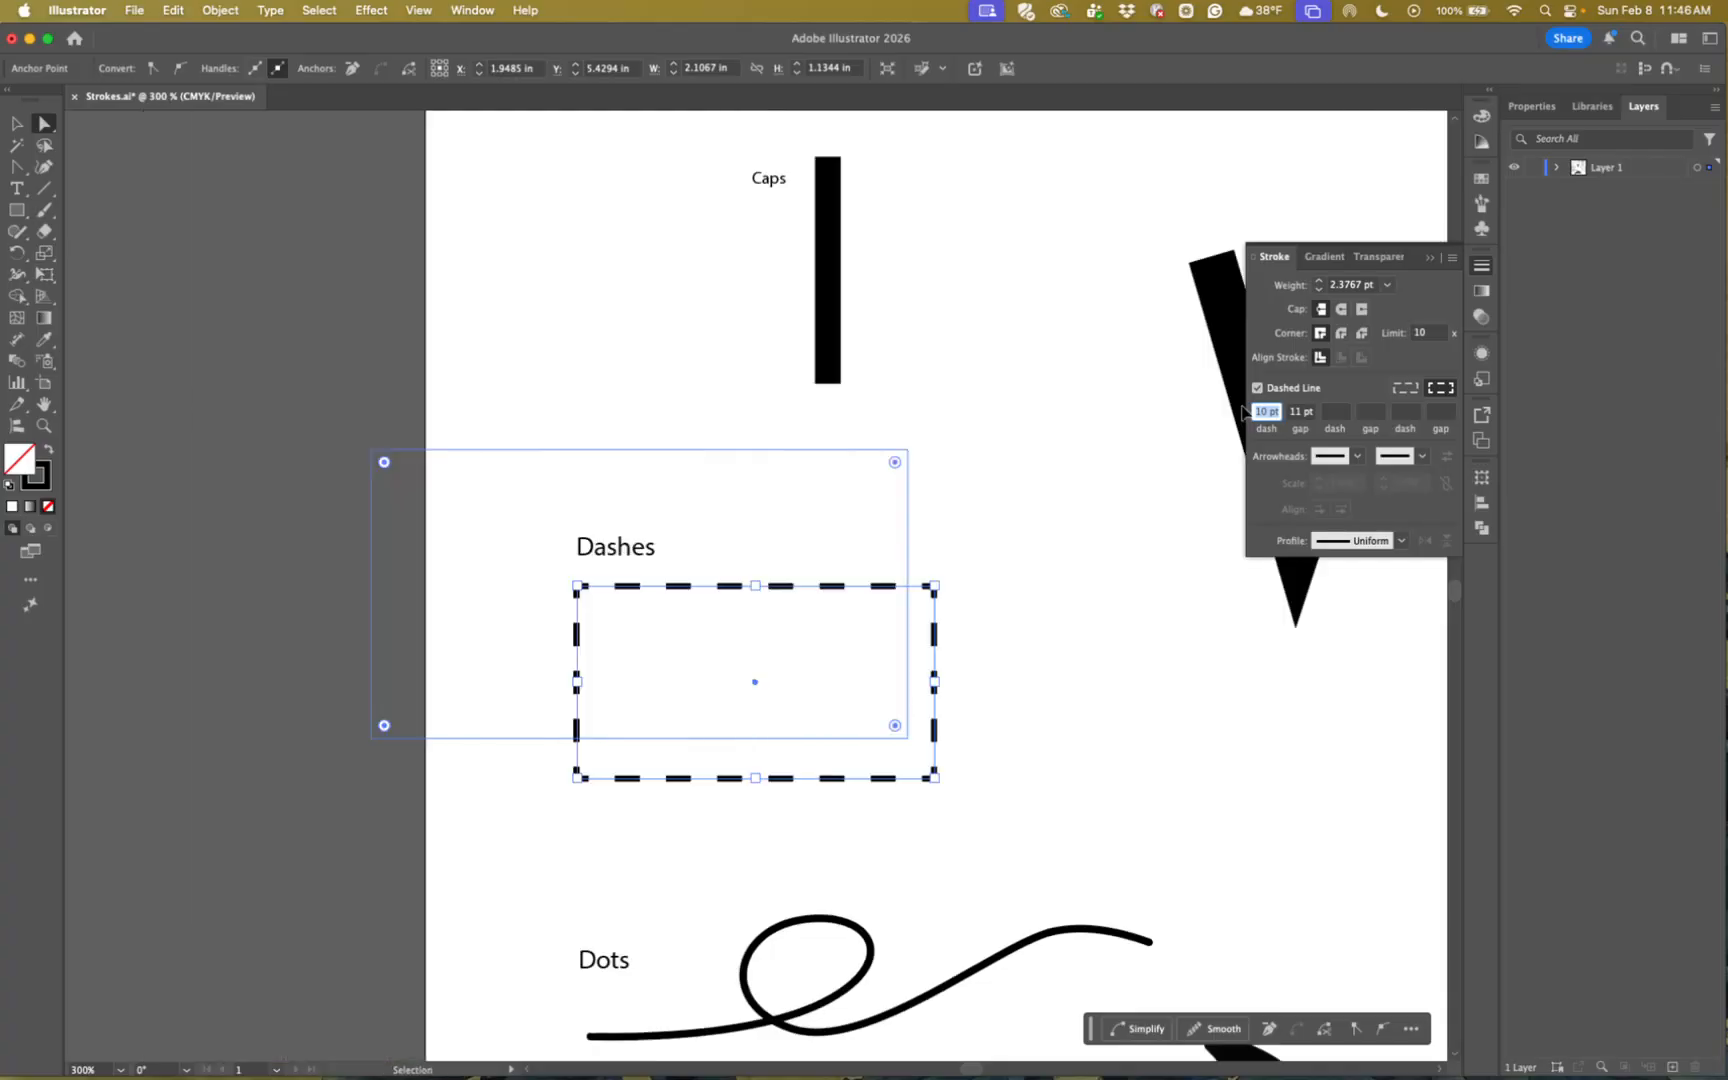
pyautogui.press('space')
pyautogui.moveTo(1282, 756); pyautogui.dragTo(686, 586)
pyautogui.moveTo(980, 643); pyautogui.dragTo(586, 663)
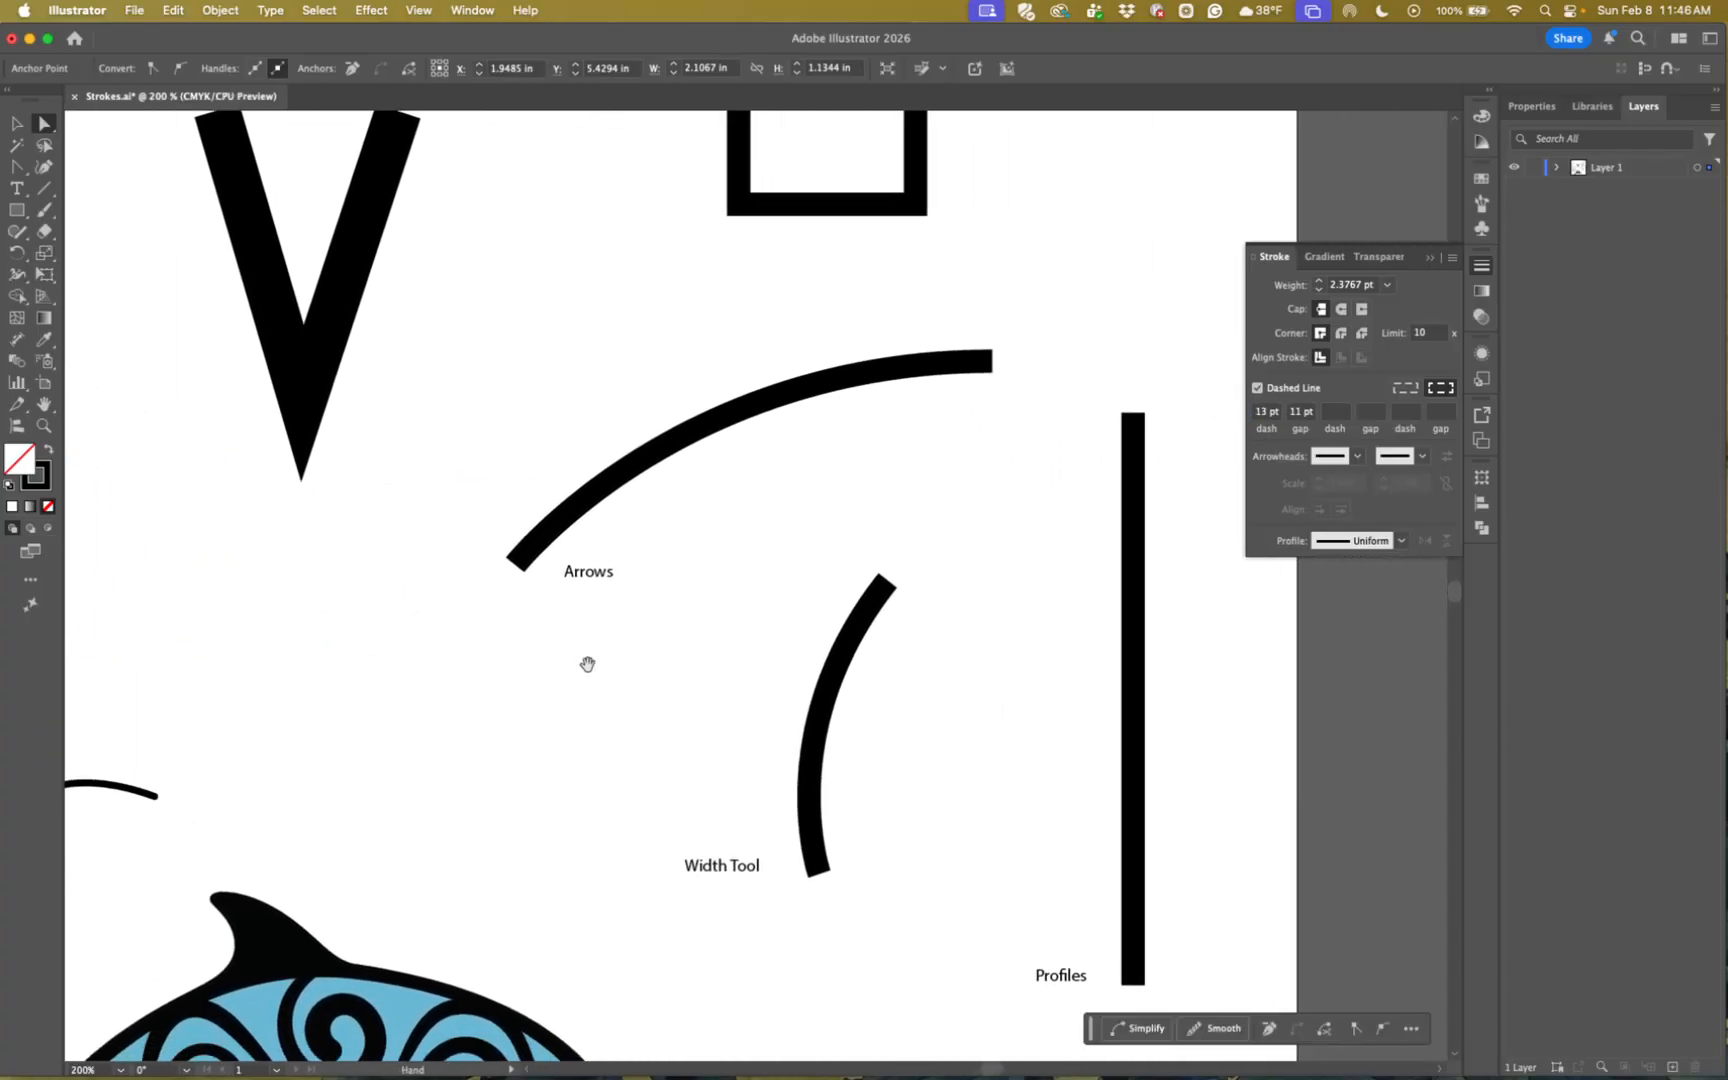
pyautogui.click(586, 501)
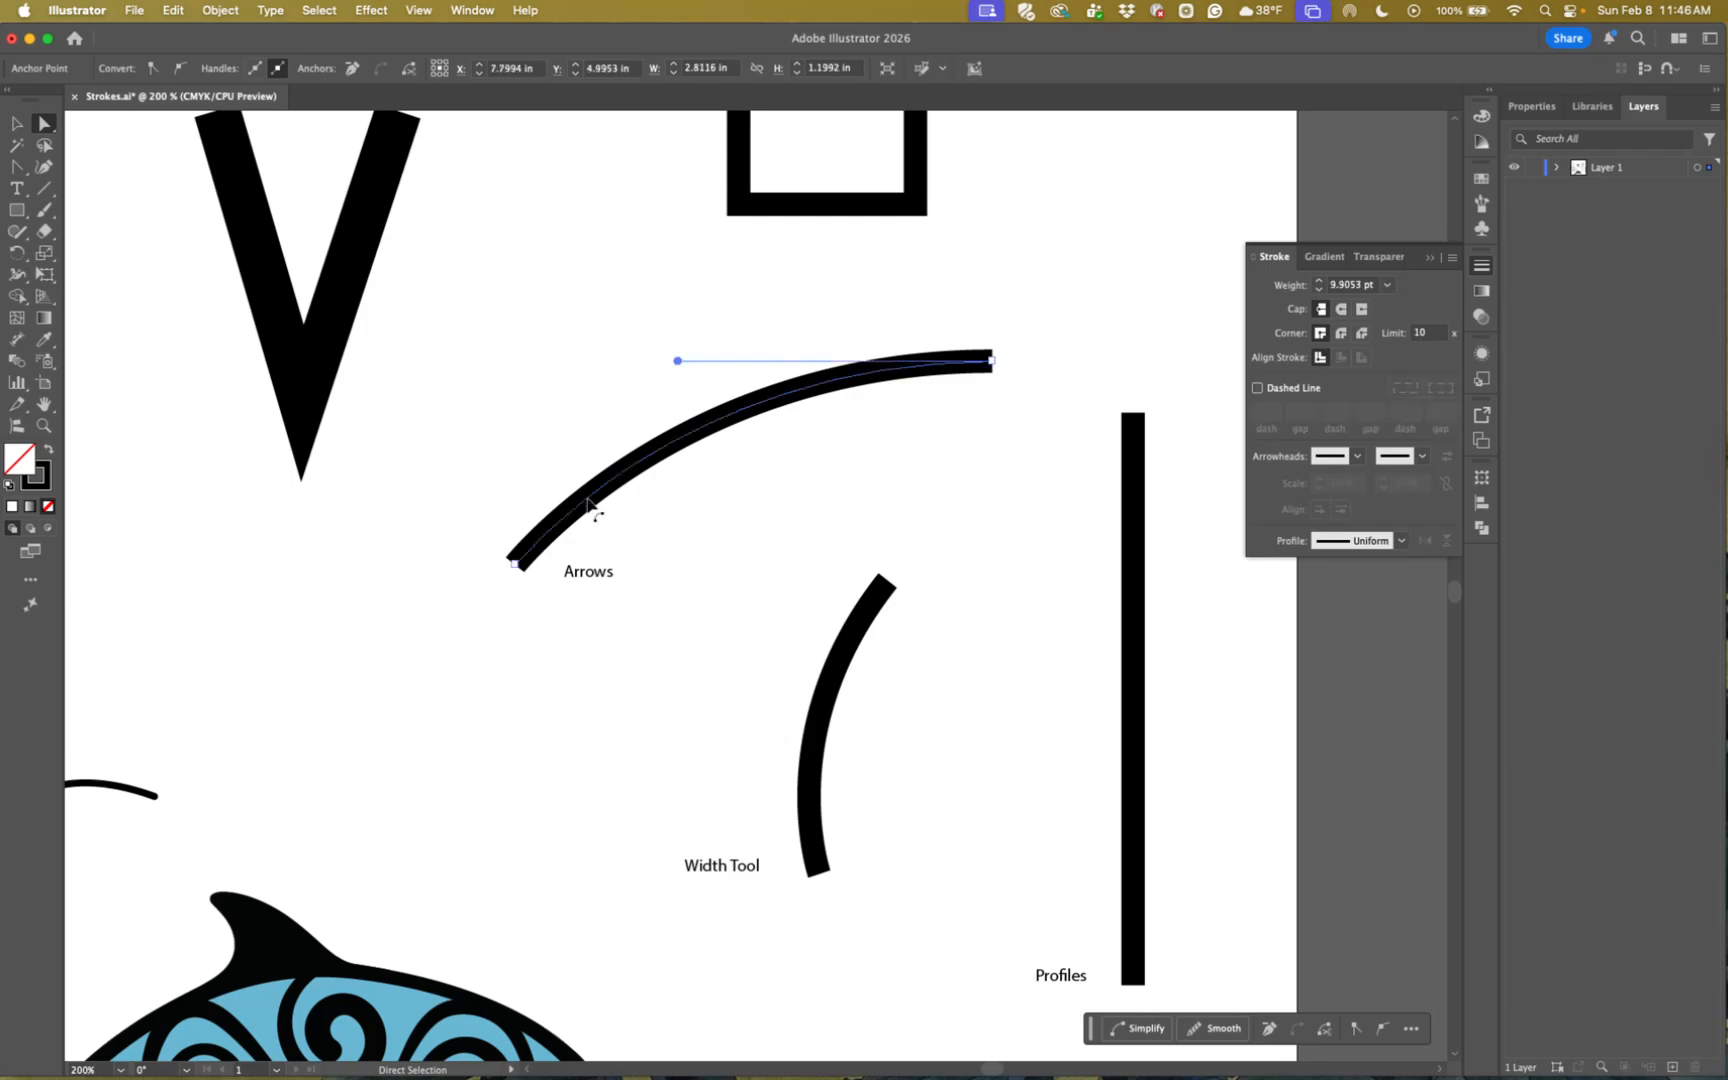
pyautogui.press('v')
pyautogui.click(563, 648)
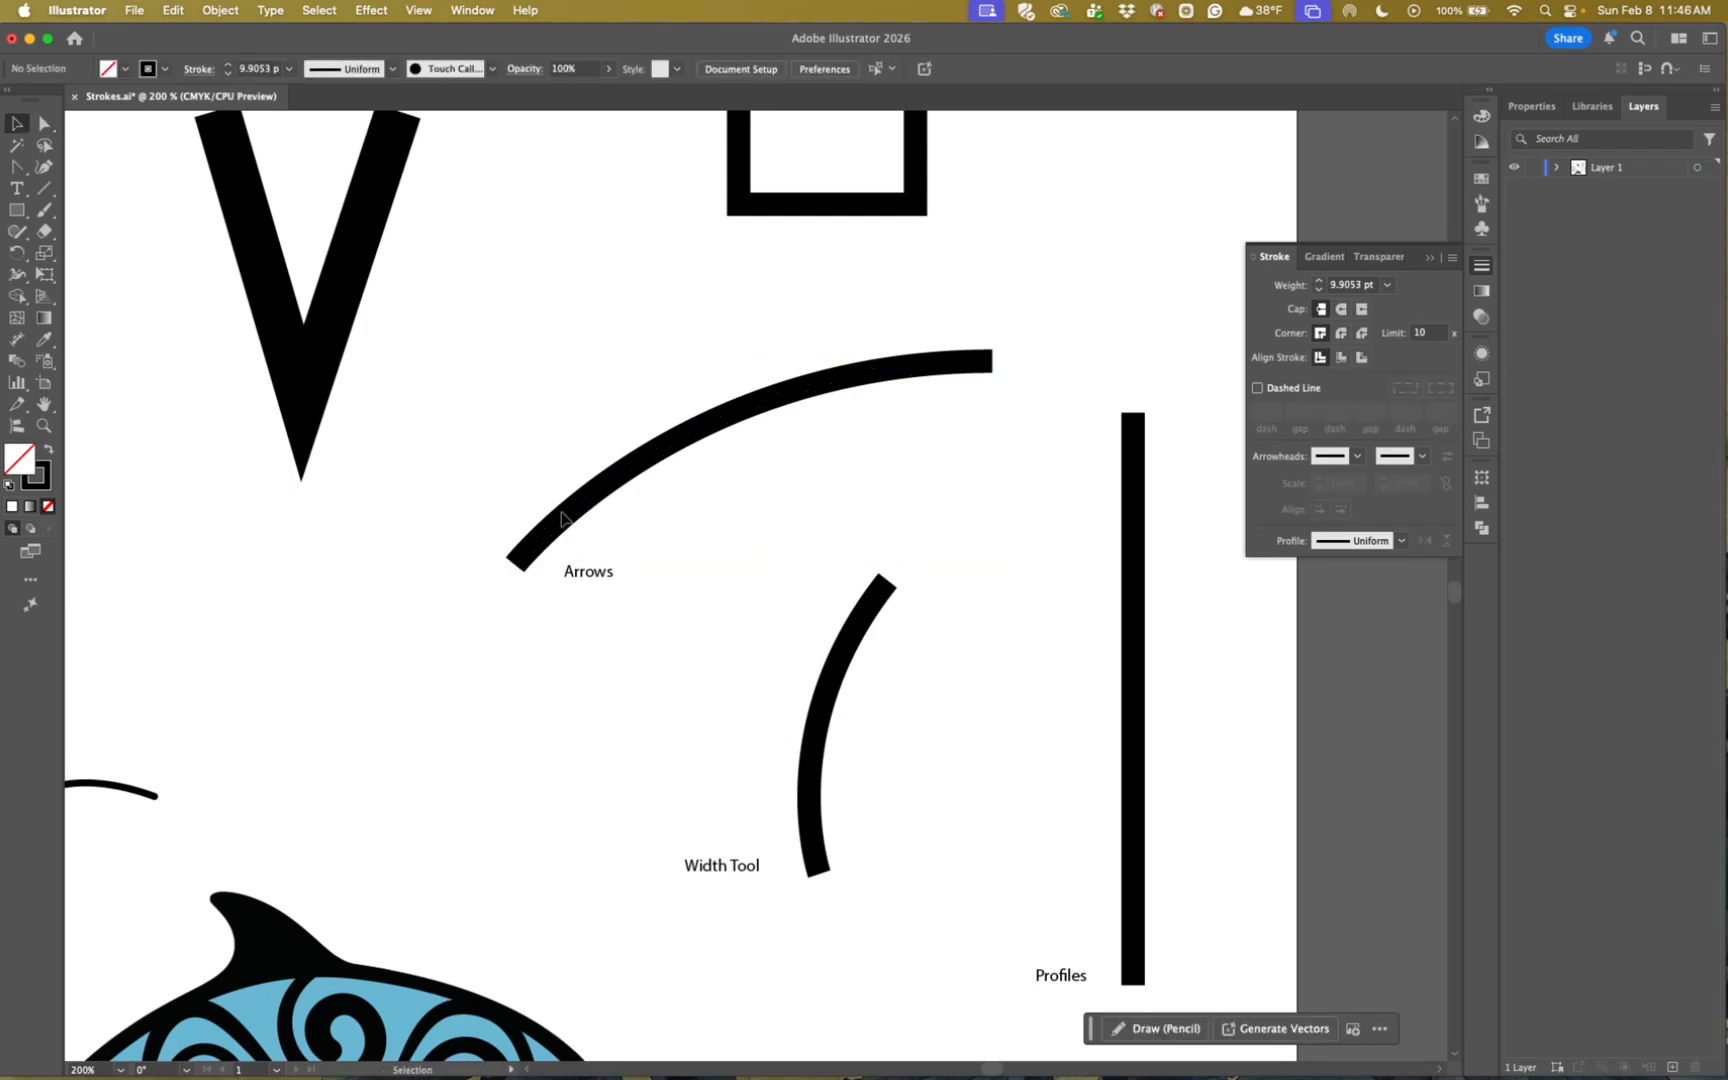
pyautogui.click(566, 522)
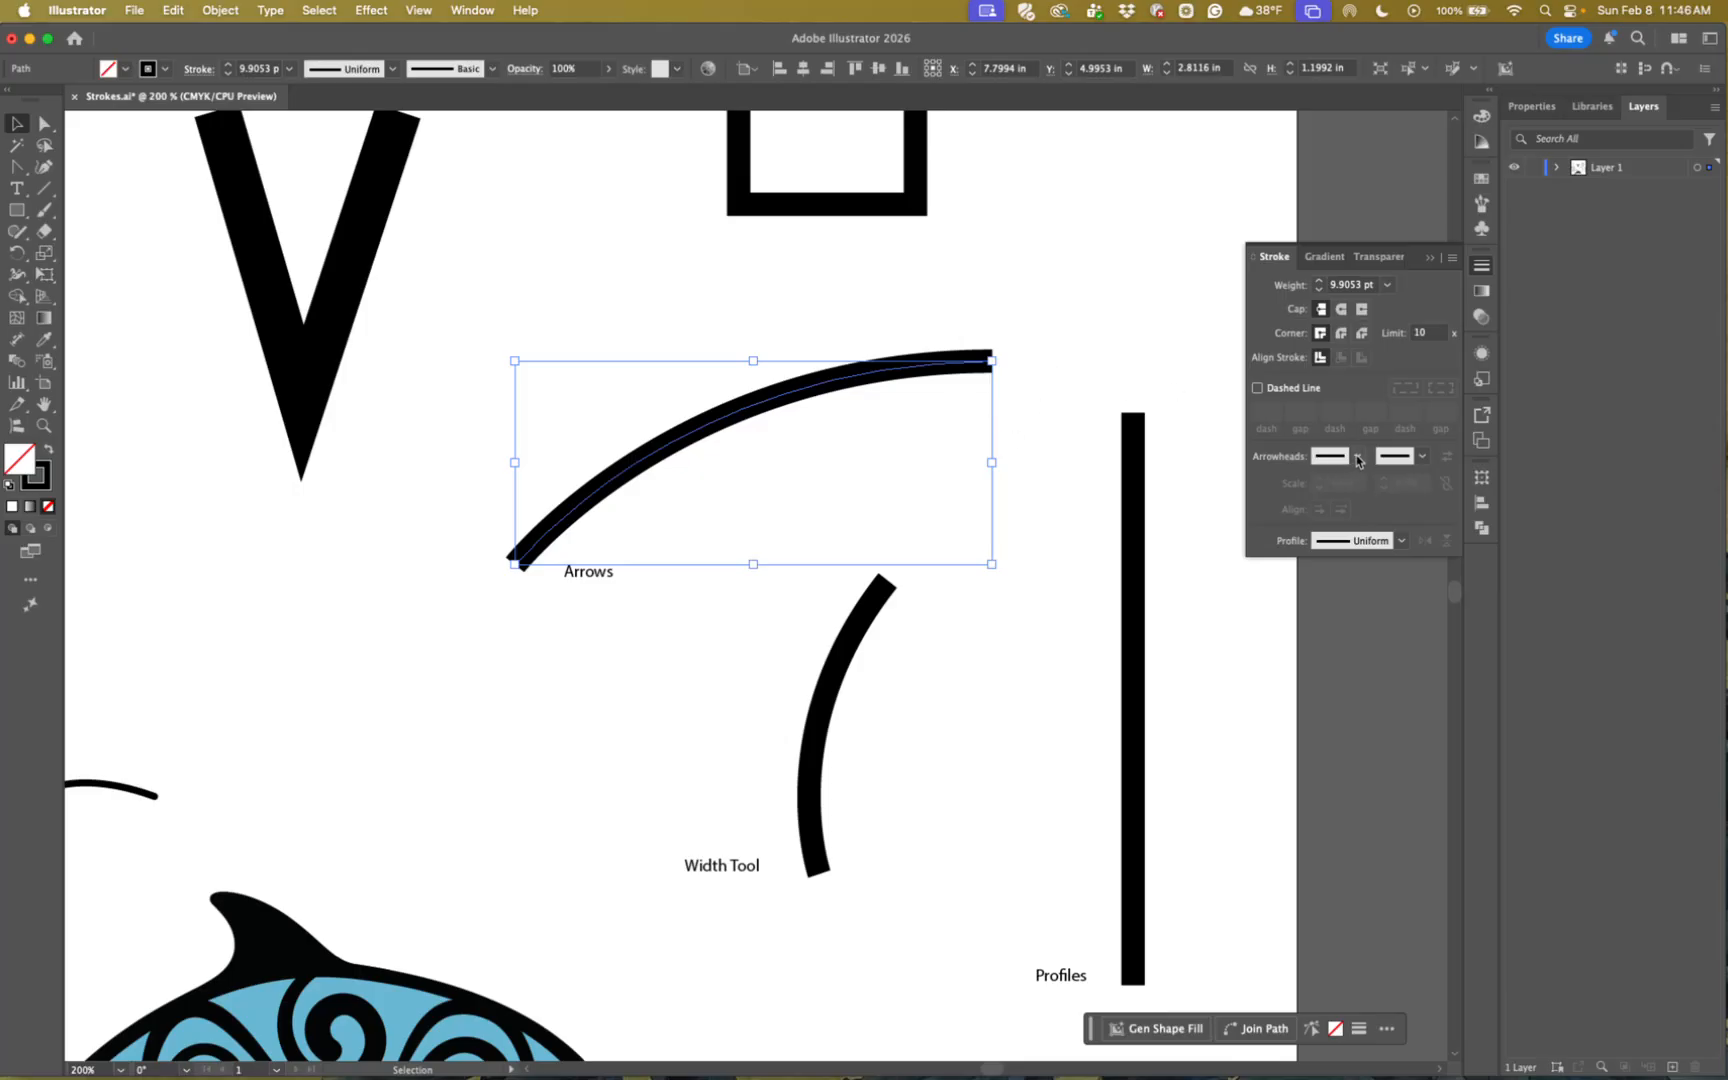
pyautogui.click(447, 520)
pyautogui.click(521, 558)
pyautogui.click(1357, 462)
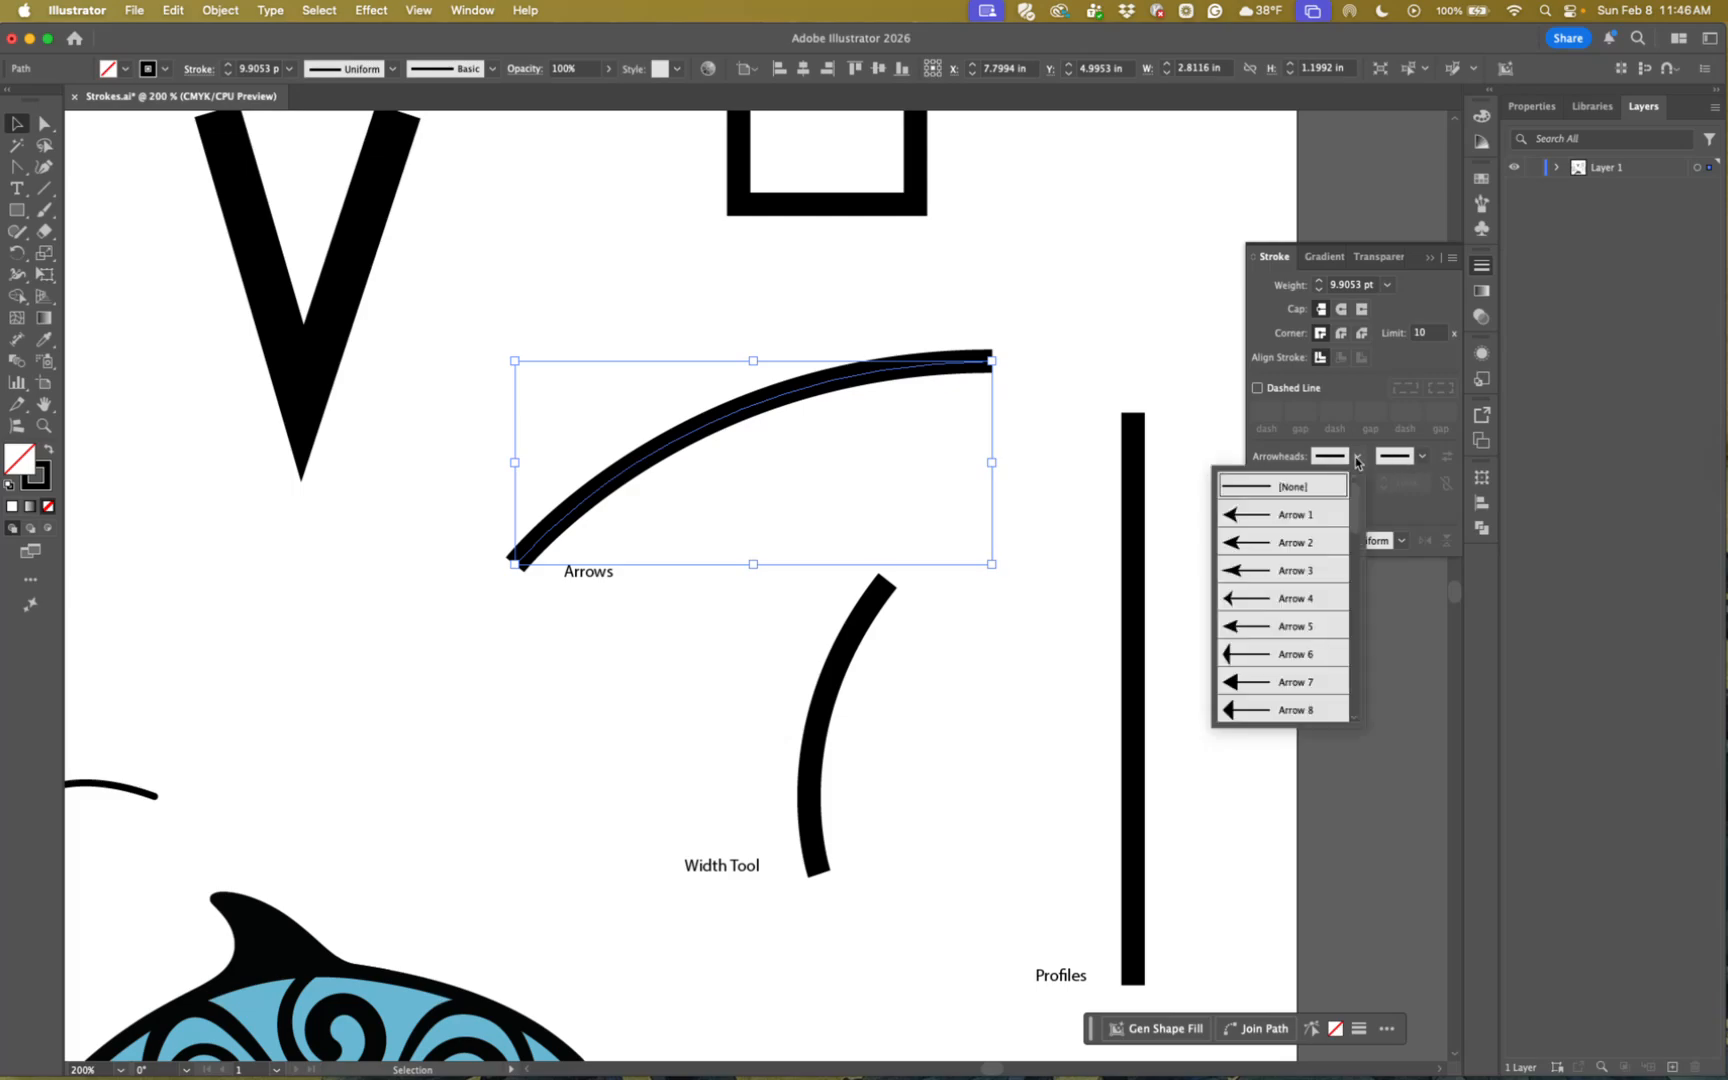
pyautogui.scroll(-2, 1312, 556)
pyautogui.scroll(-10, 1312, 556)
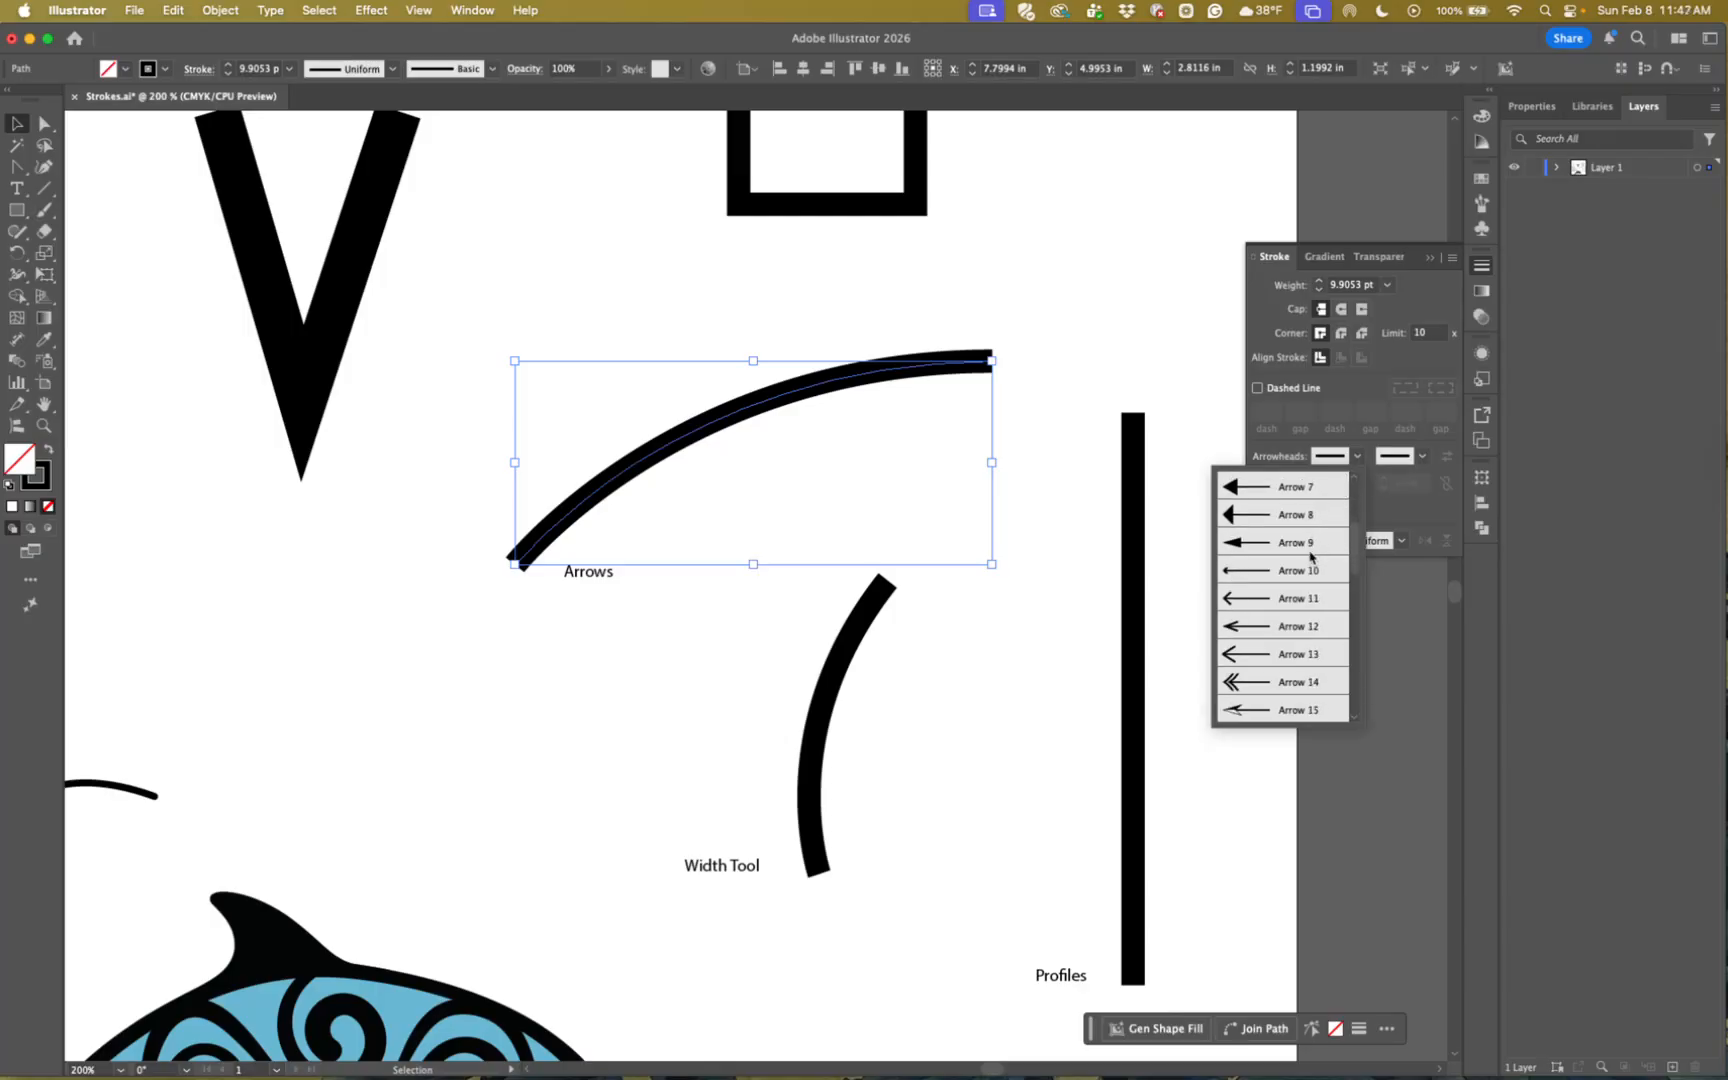
pyautogui.scroll(-1, 1311, 557)
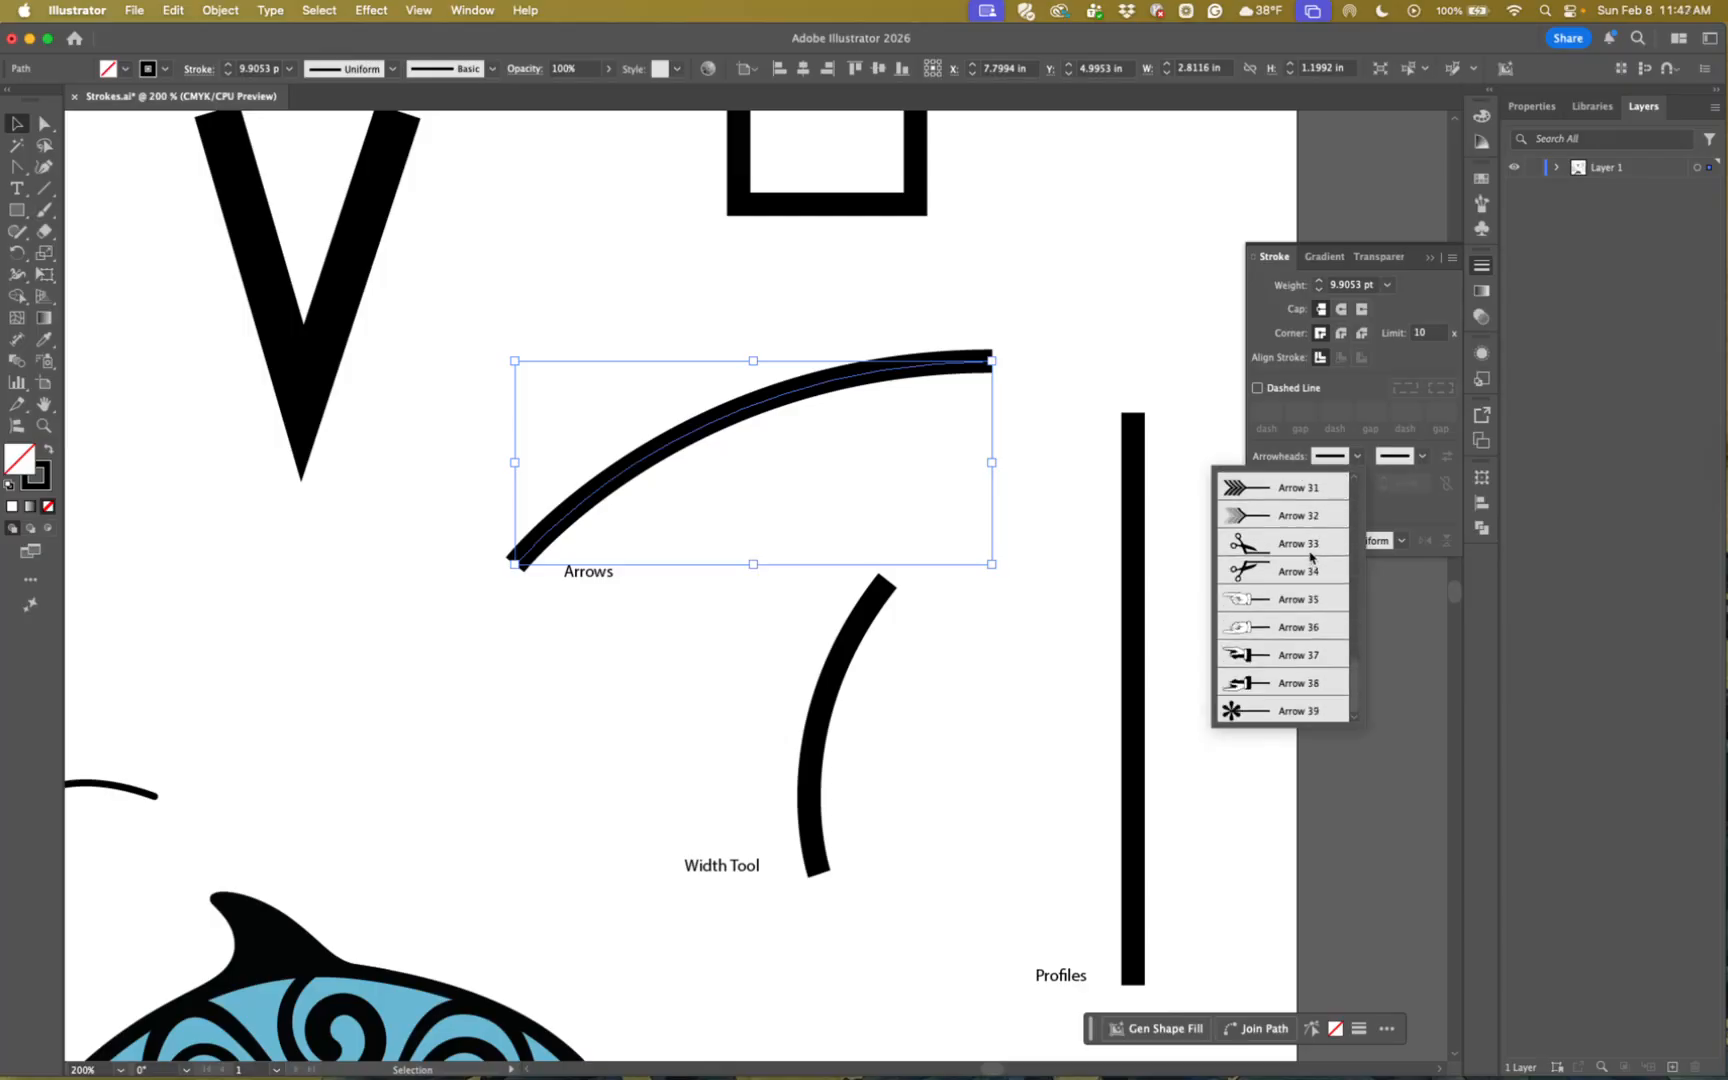
pyautogui.scroll(1, 1311, 557)
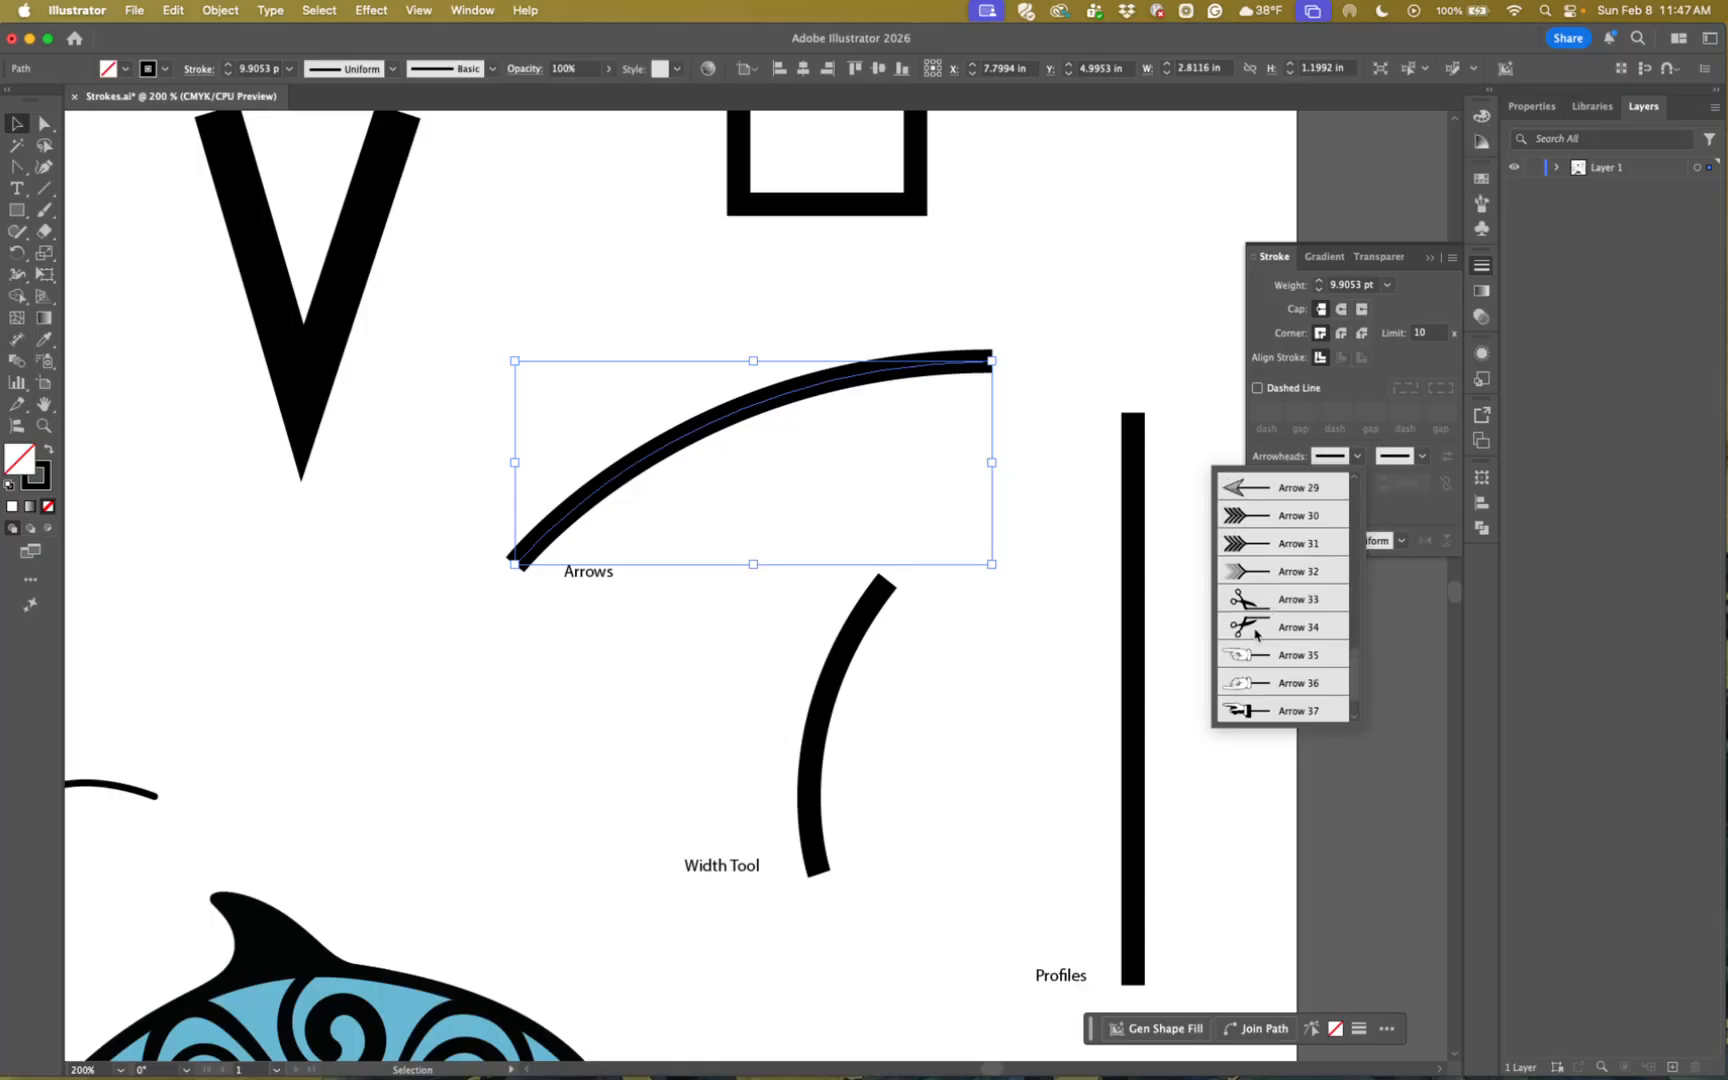
pyautogui.scroll(3, 1267, 628)
pyautogui.scroll(-3, 1267, 628)
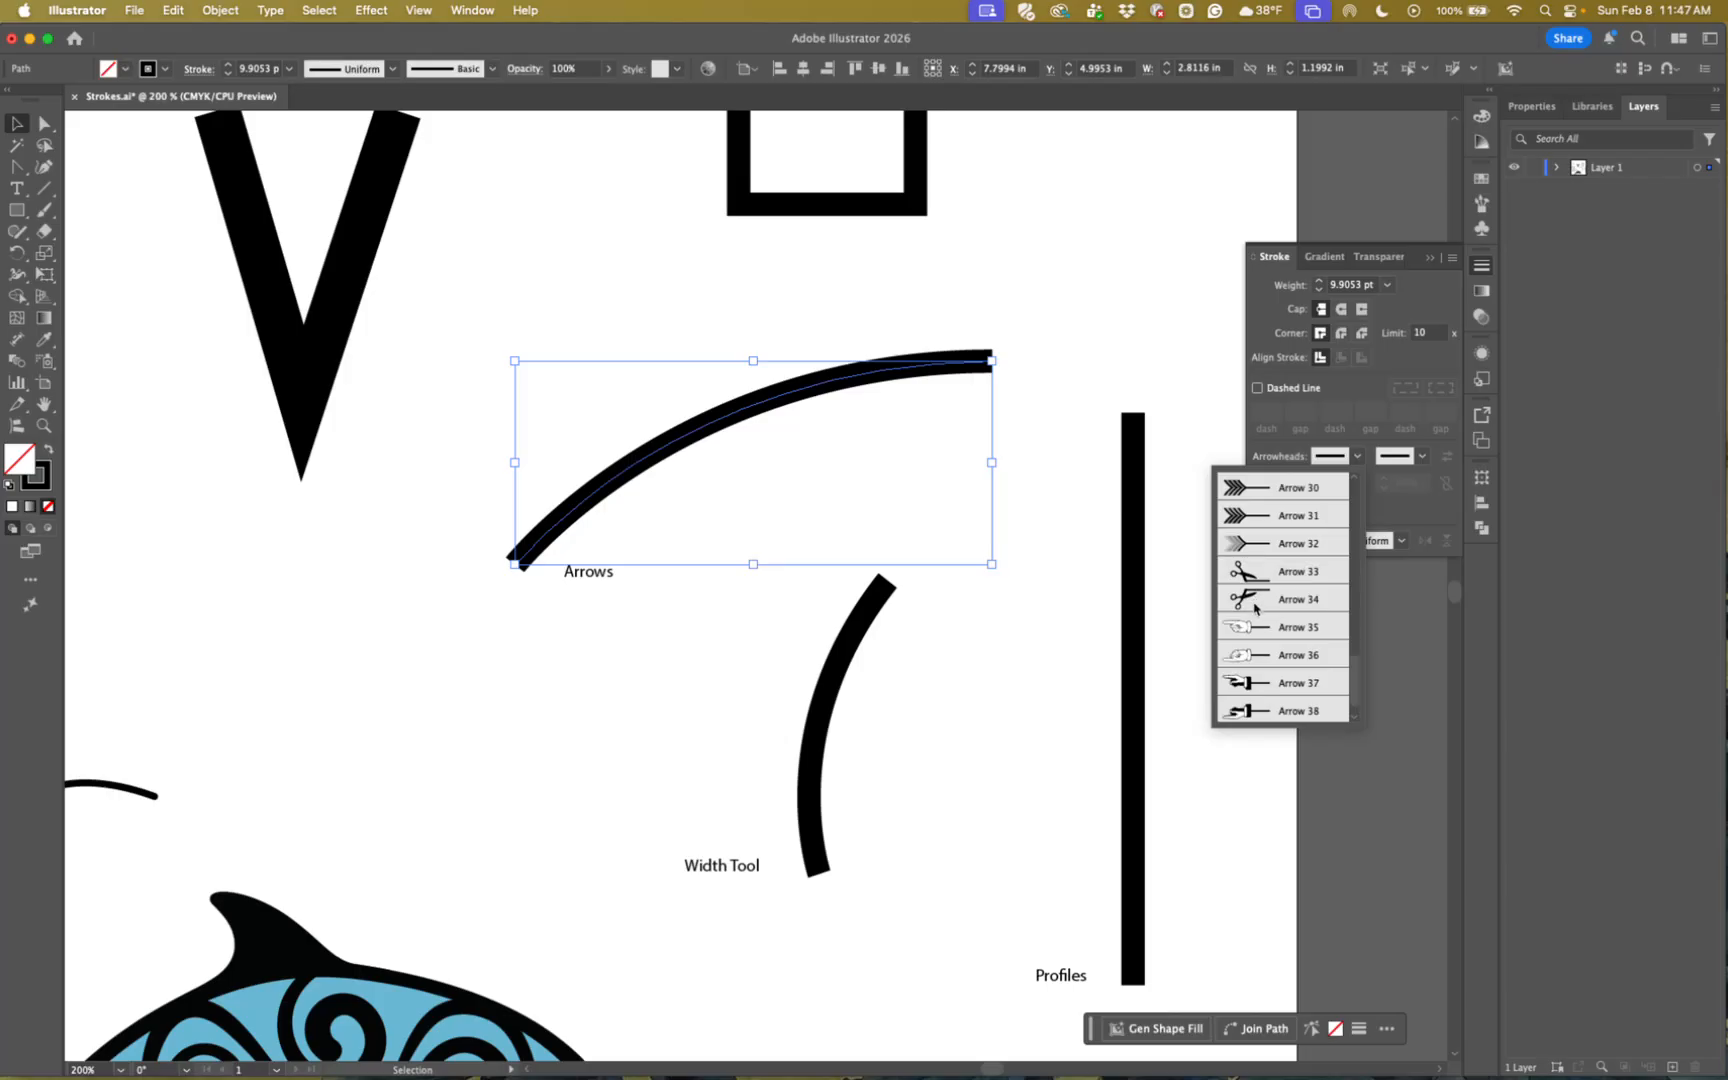
pyautogui.scroll(20, 1256, 606)
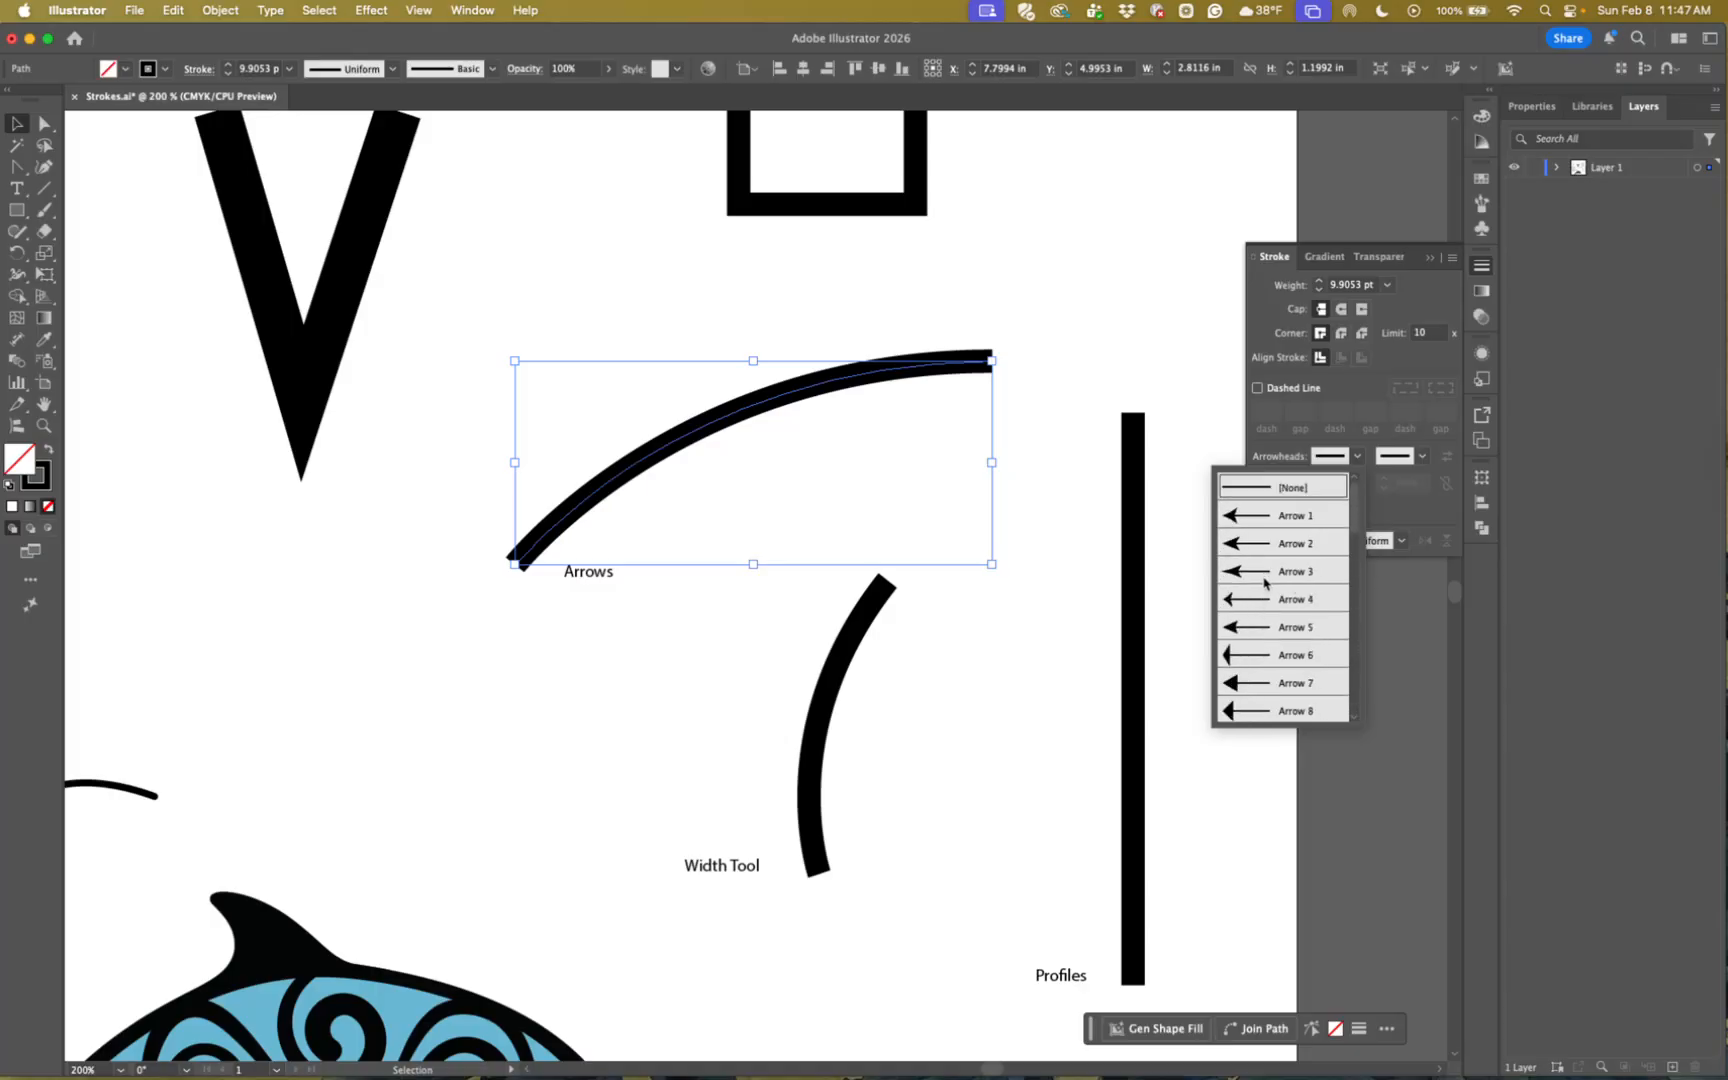
pyautogui.click(1258, 577)
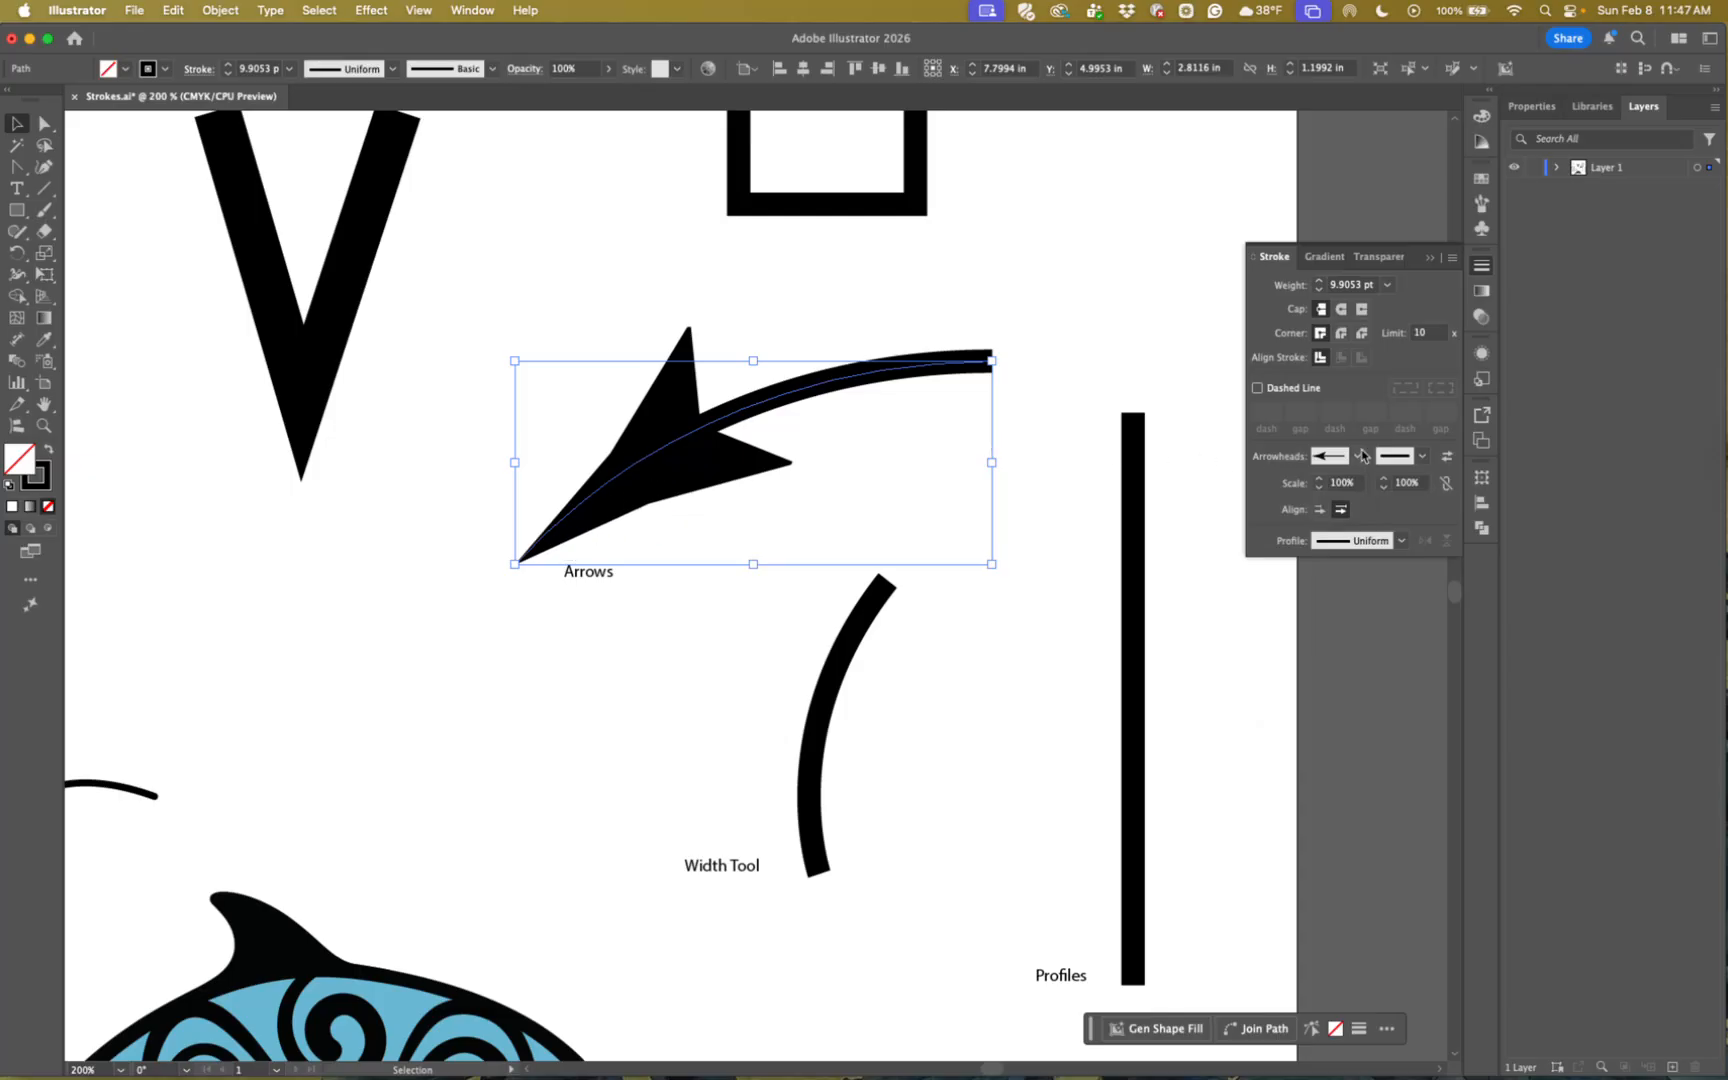
# - Apply the Arrow 17 arrowhead to the end of the Arrows curve and set its stroke weight to 3 pt
pyautogui.click(1422, 457)
pyautogui.scroll(-5, 1367, 580)
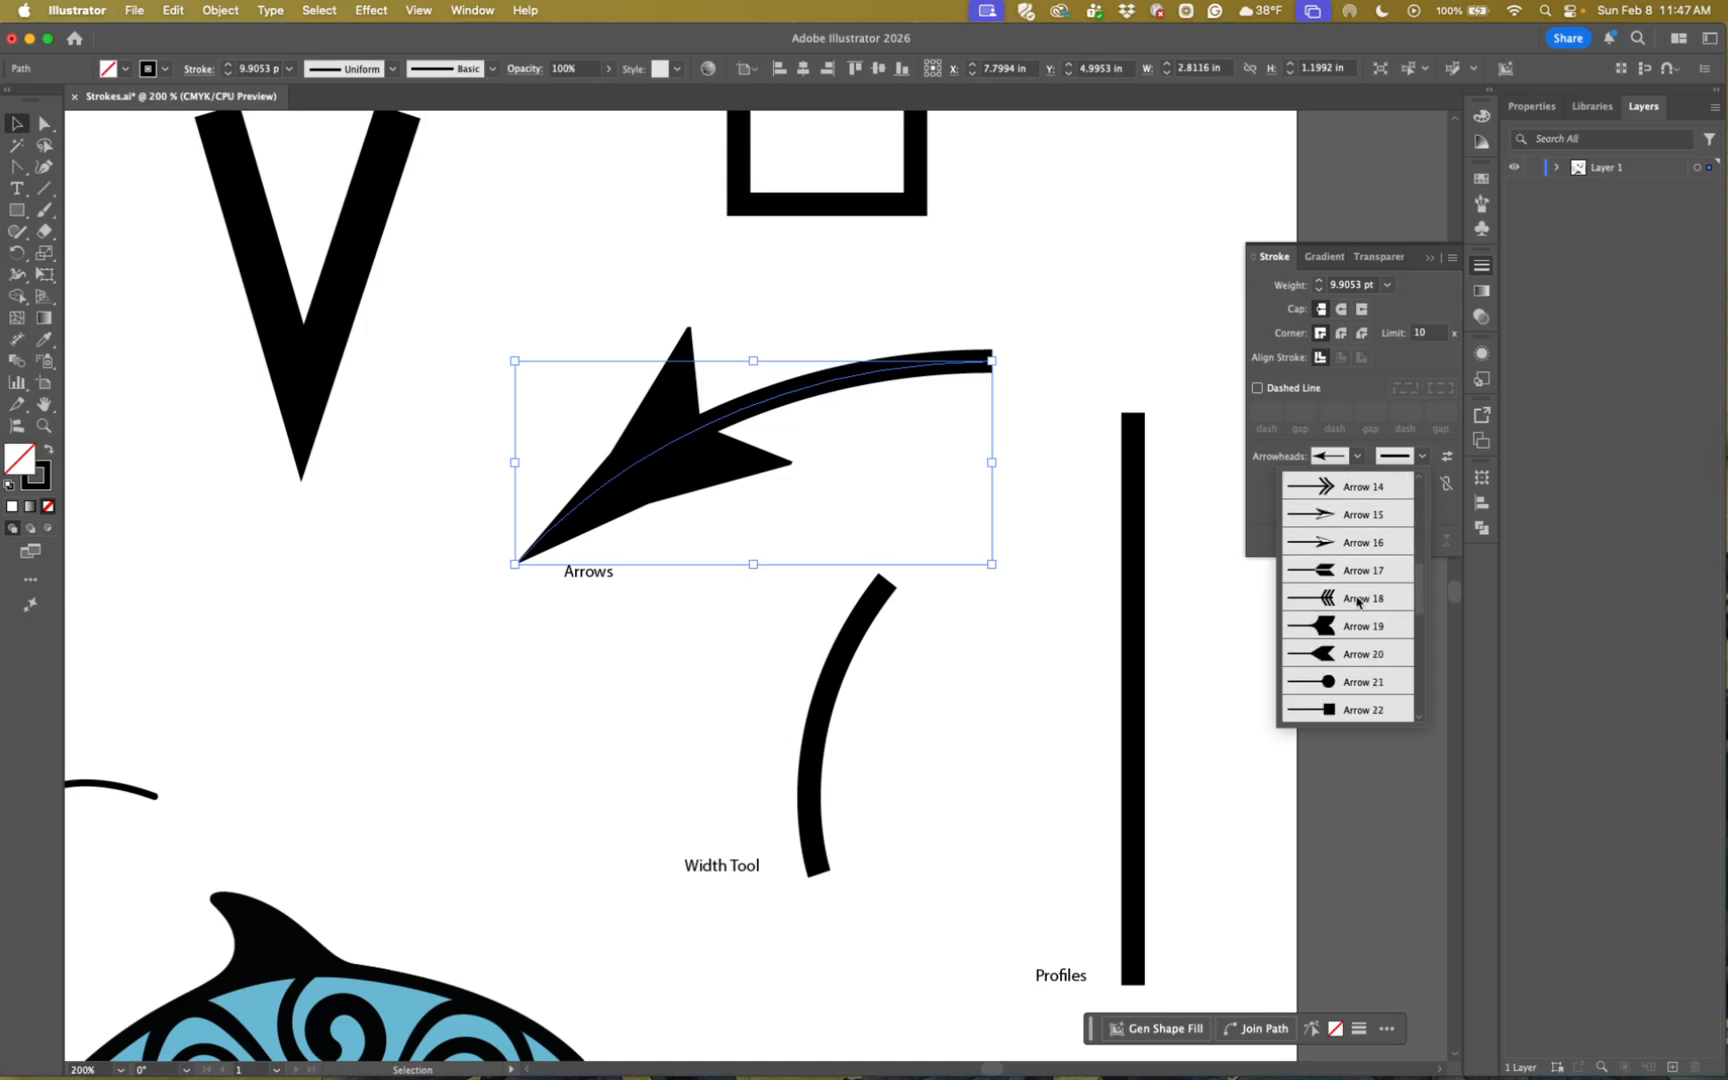
pyautogui.click(1347, 570)
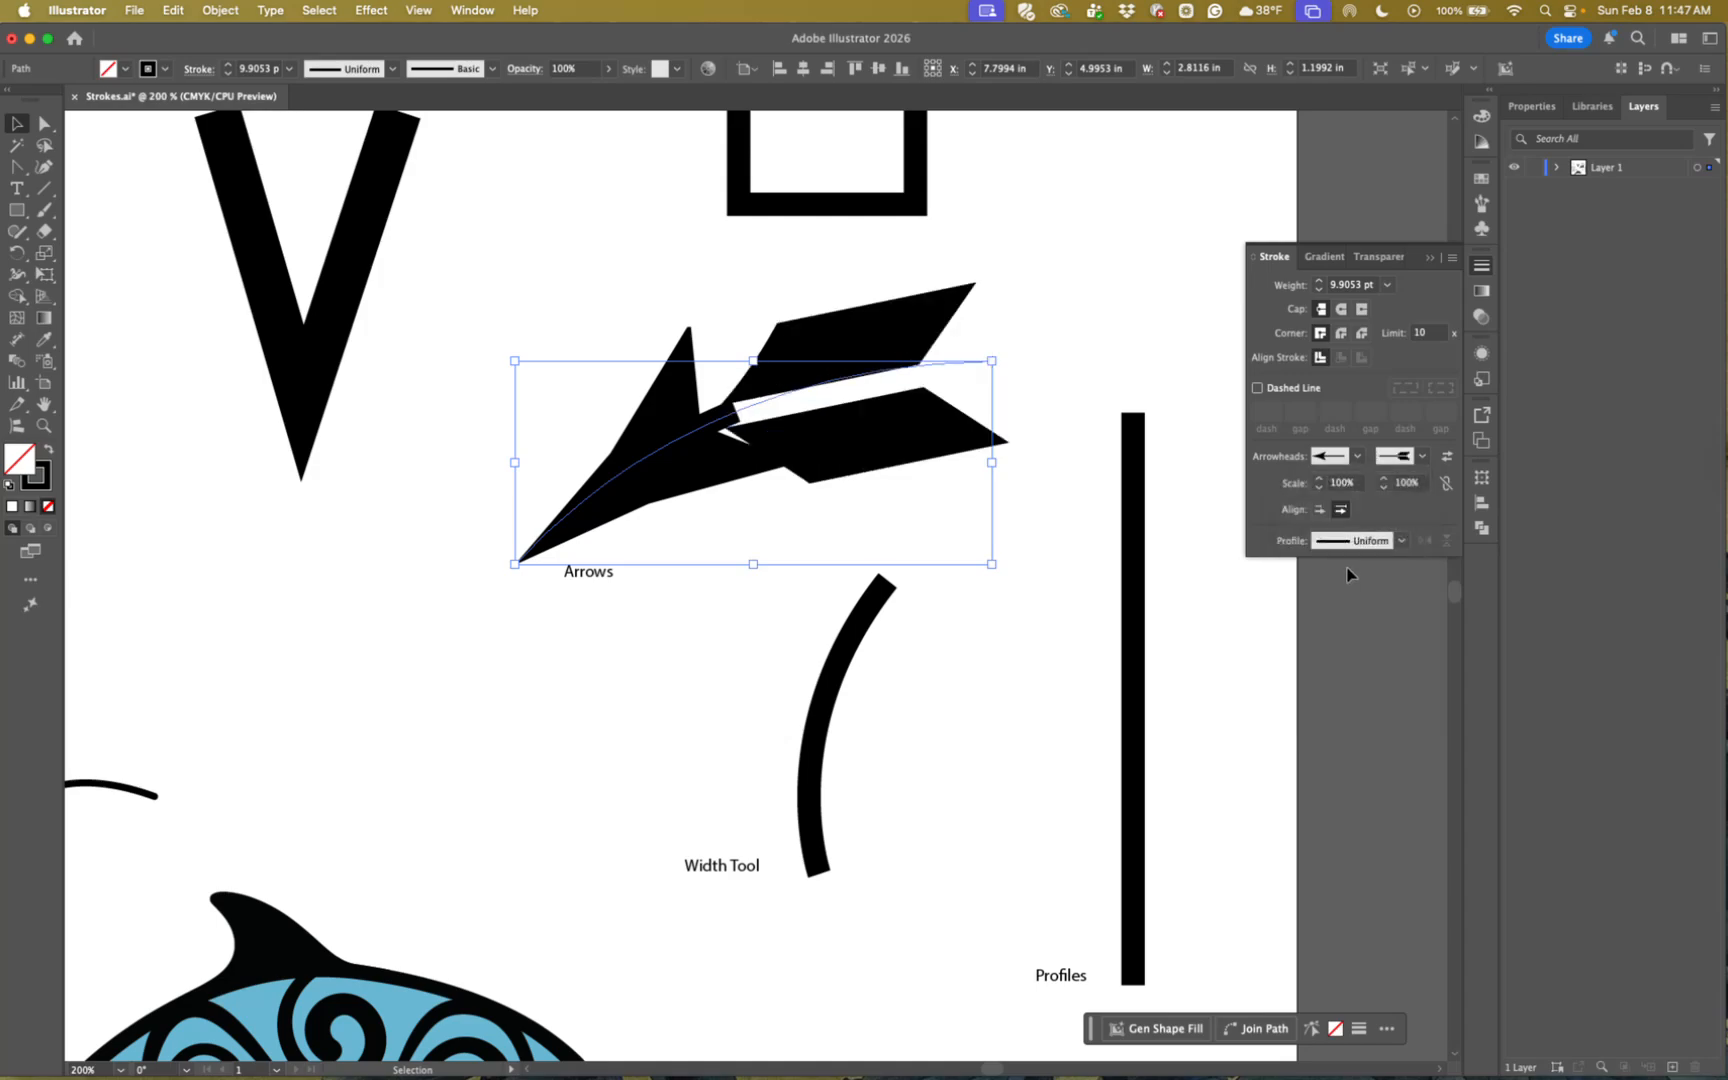
pyautogui.click(1387, 285)
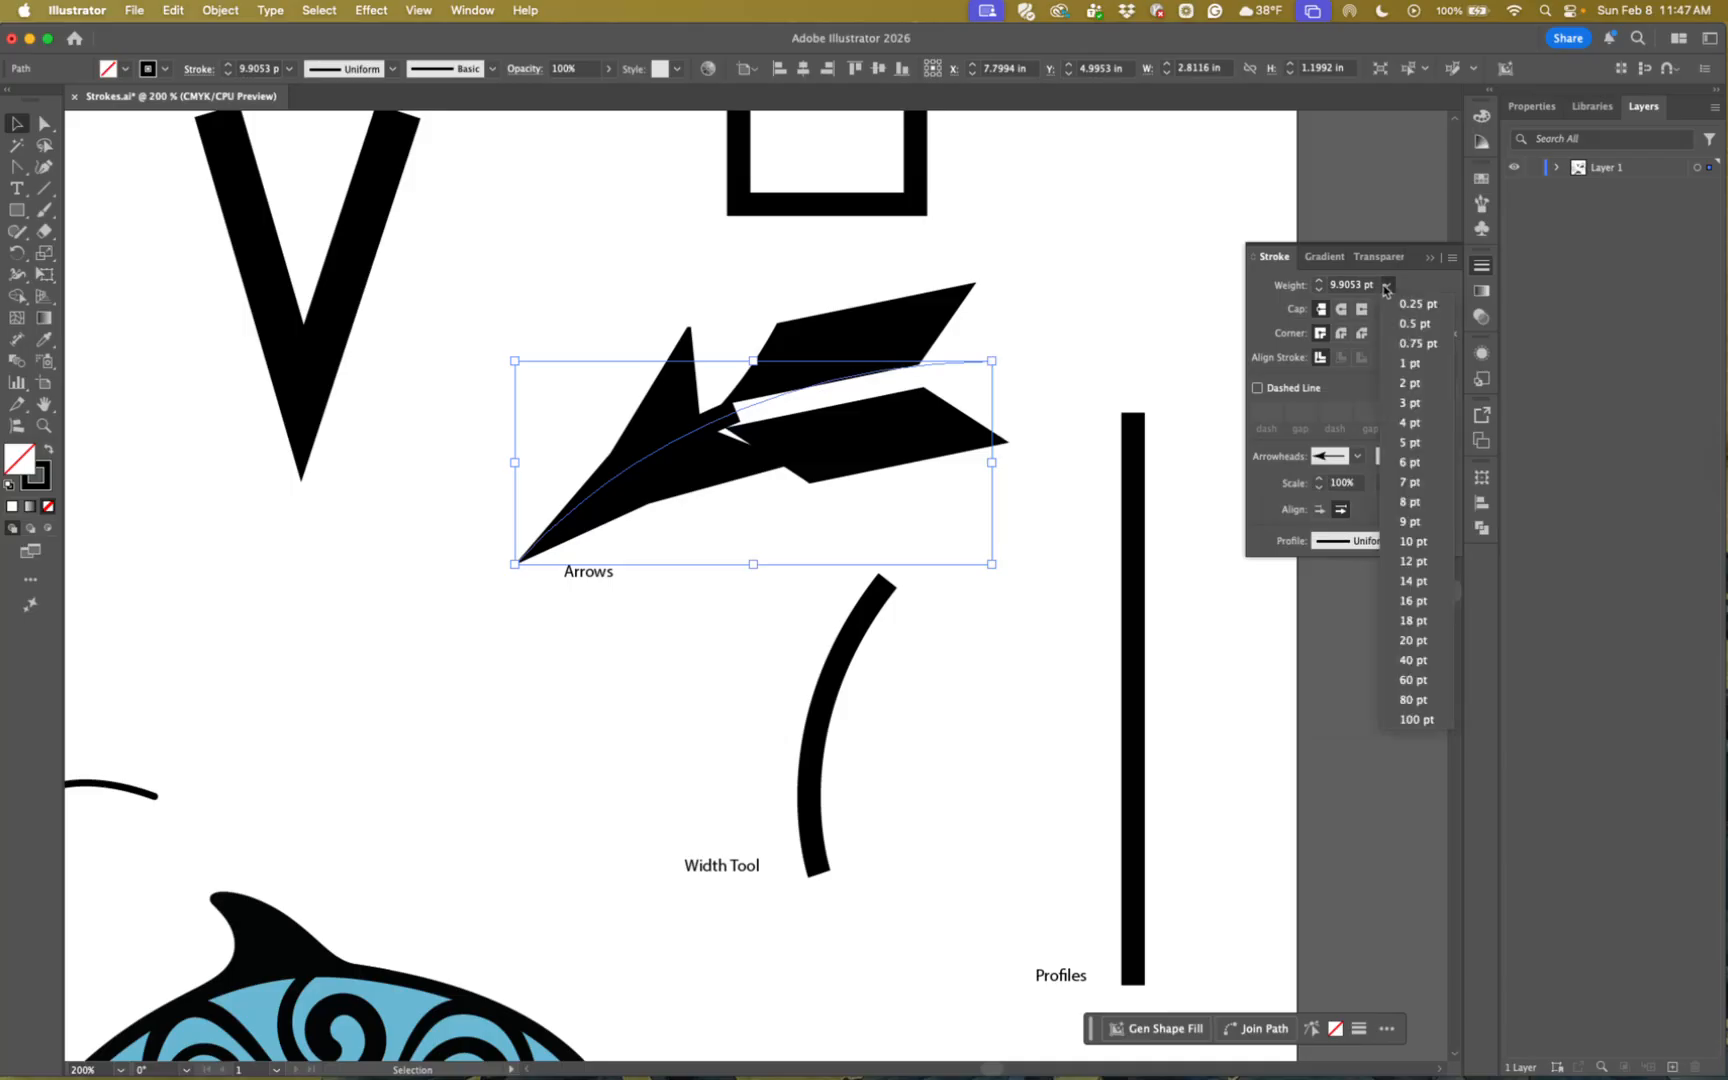
pyautogui.click(1409, 403)
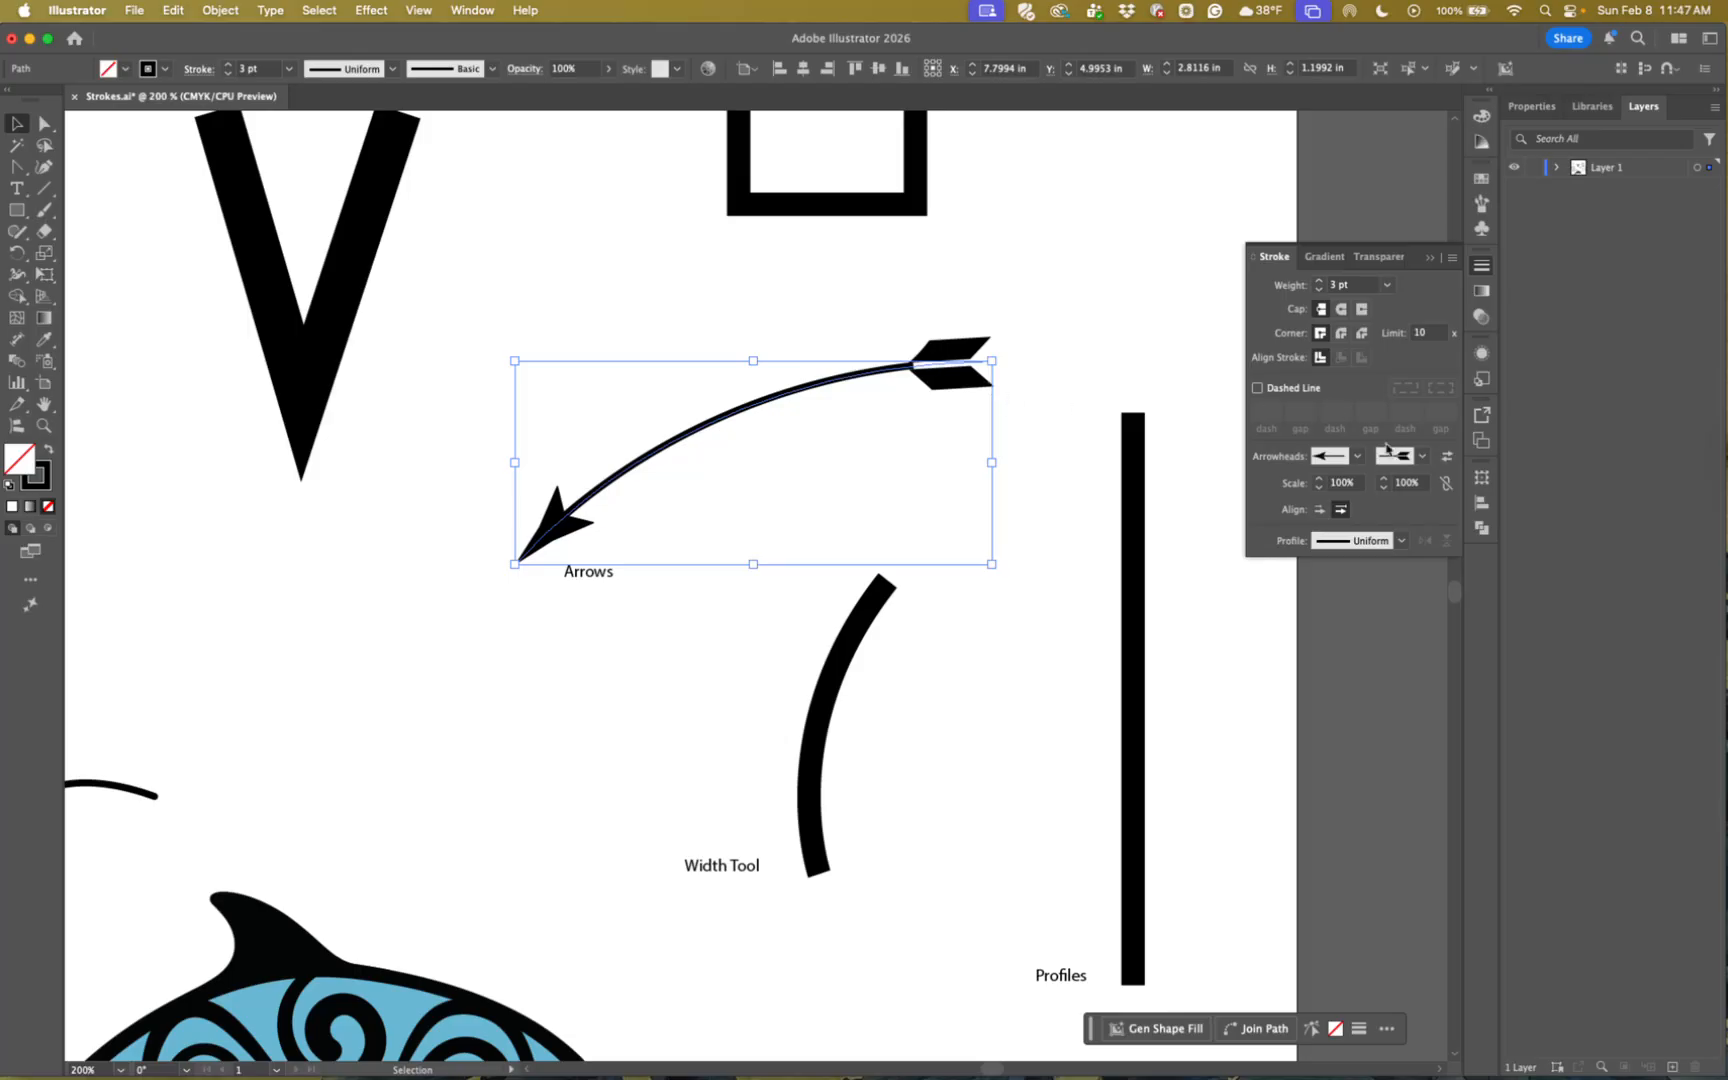
# - Swap the start and end arrowheads of the Arrows curve, and apply Arrow 10 to its end
pyautogui.click(1447, 458)
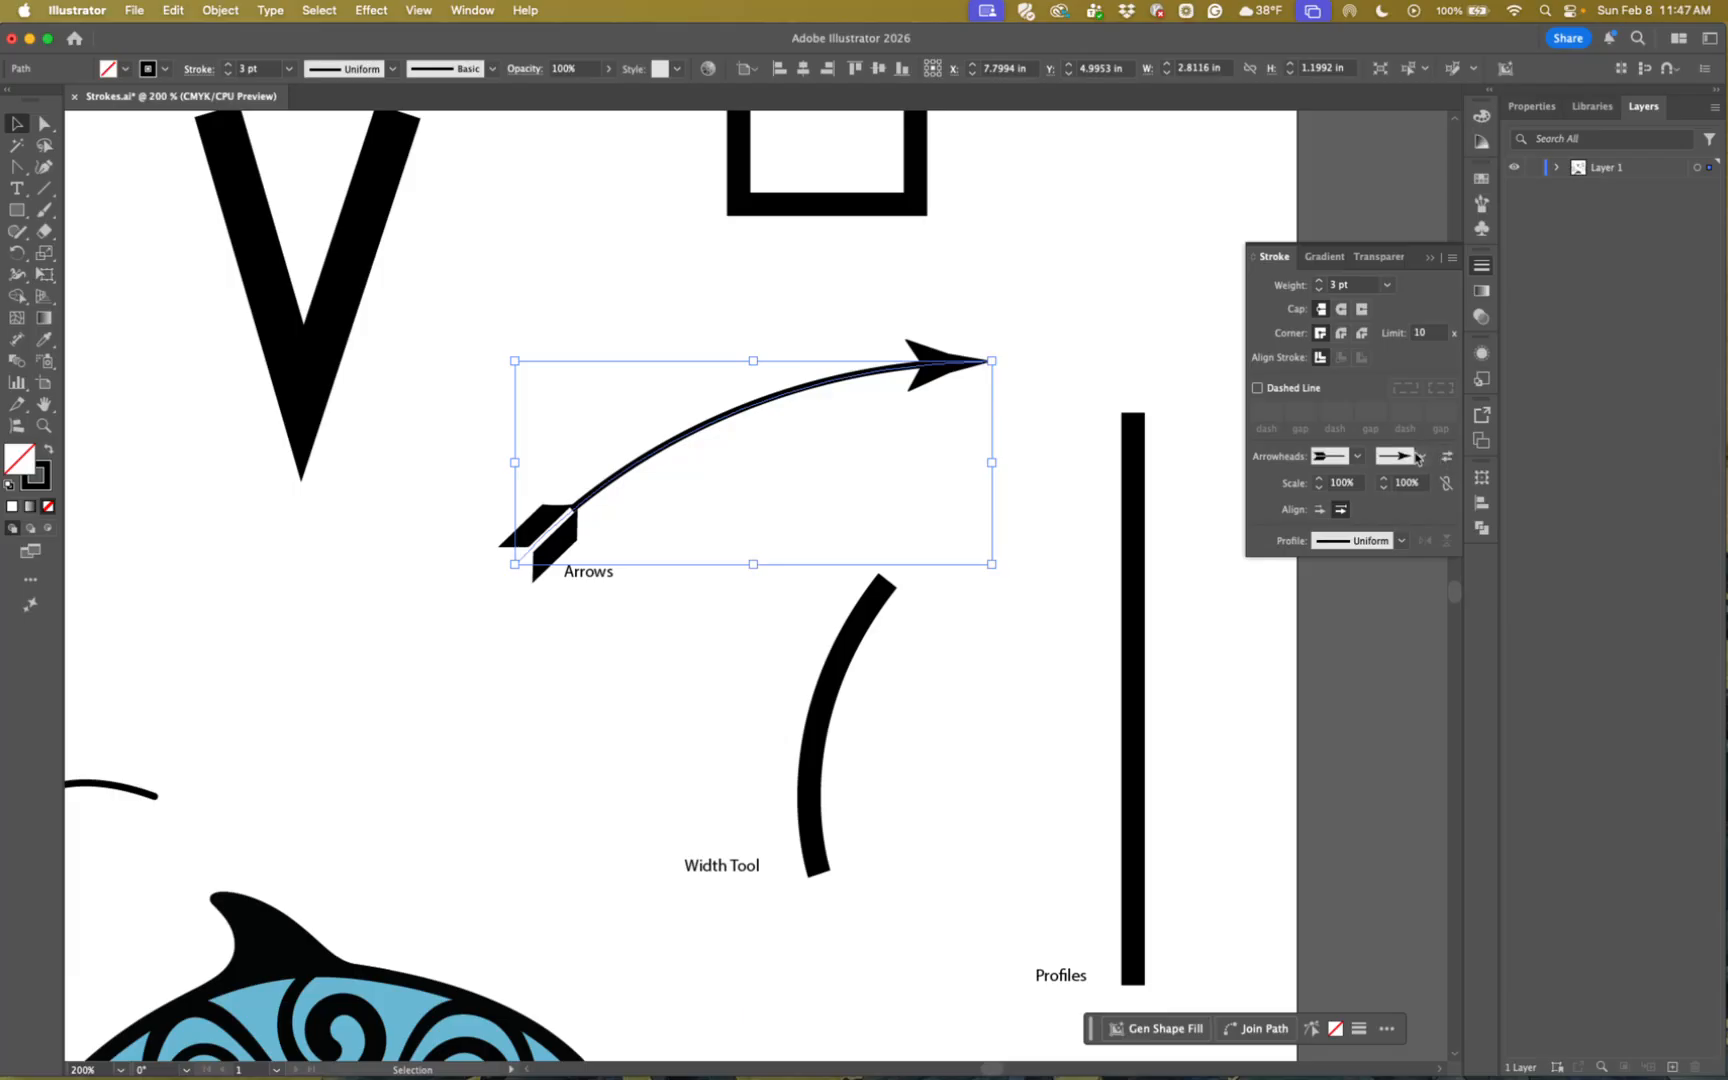
pyautogui.click(1422, 458)
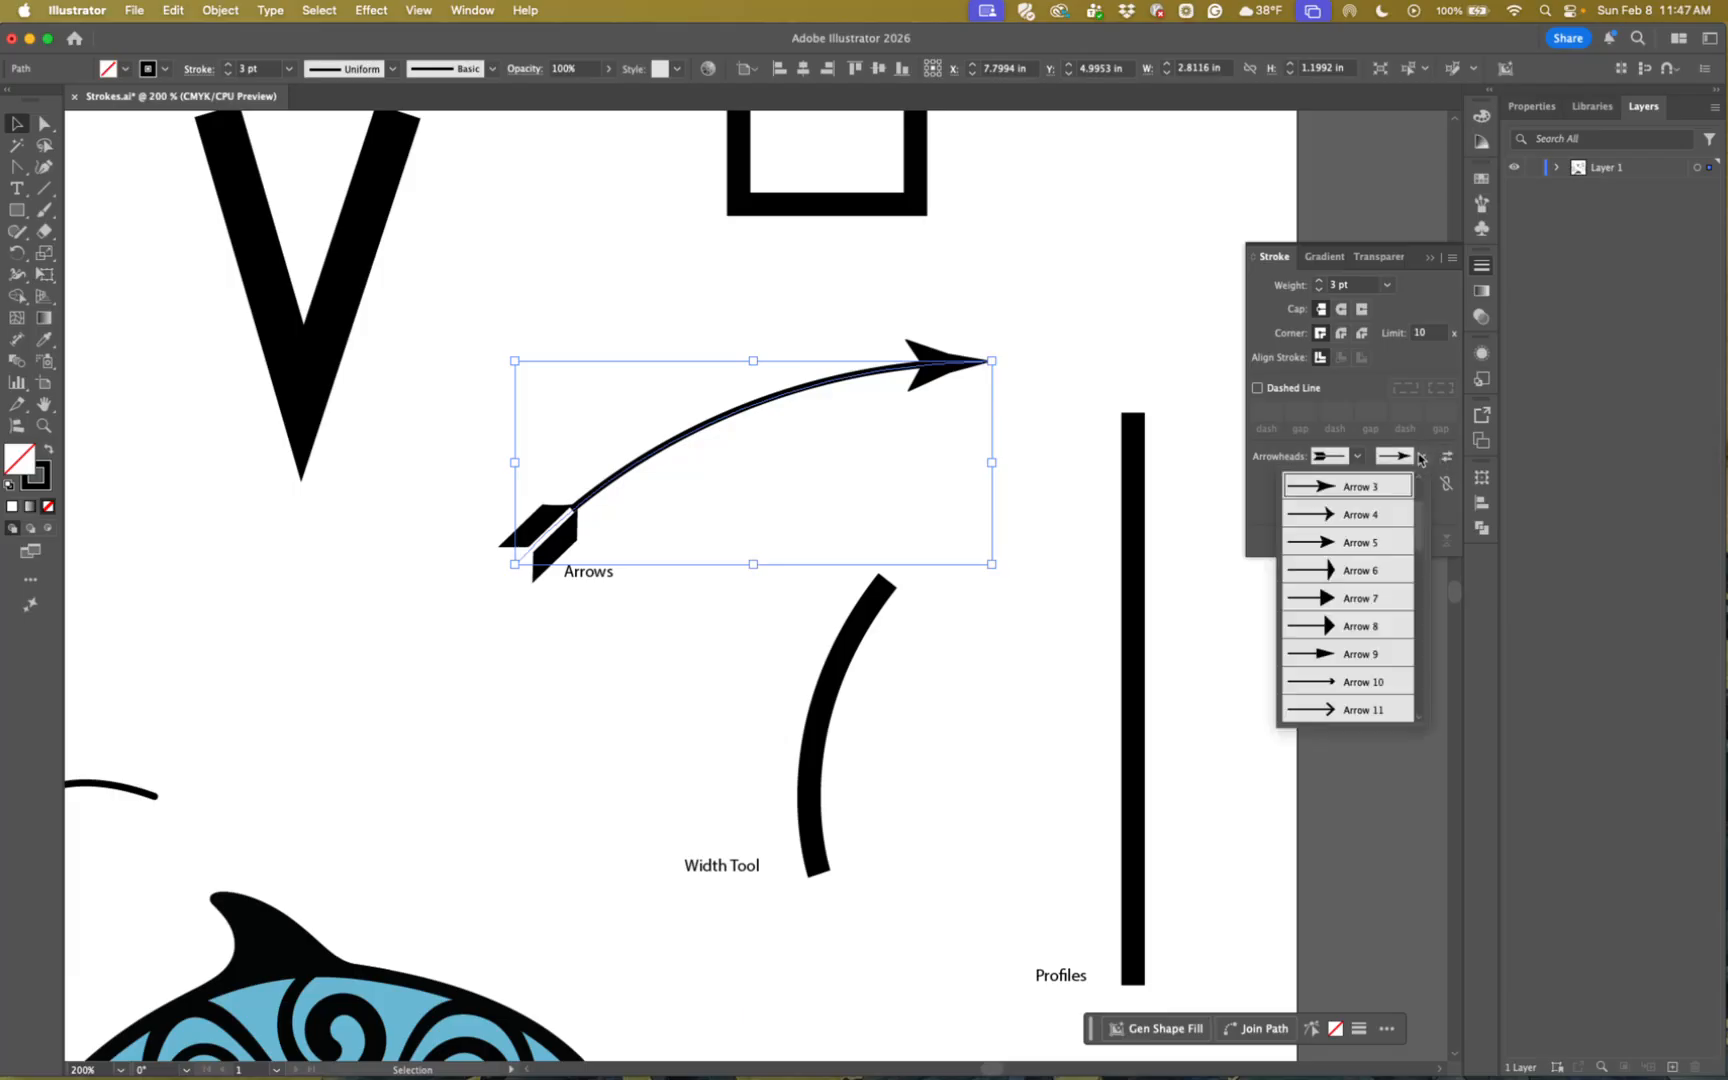
pyautogui.click(1342, 685)
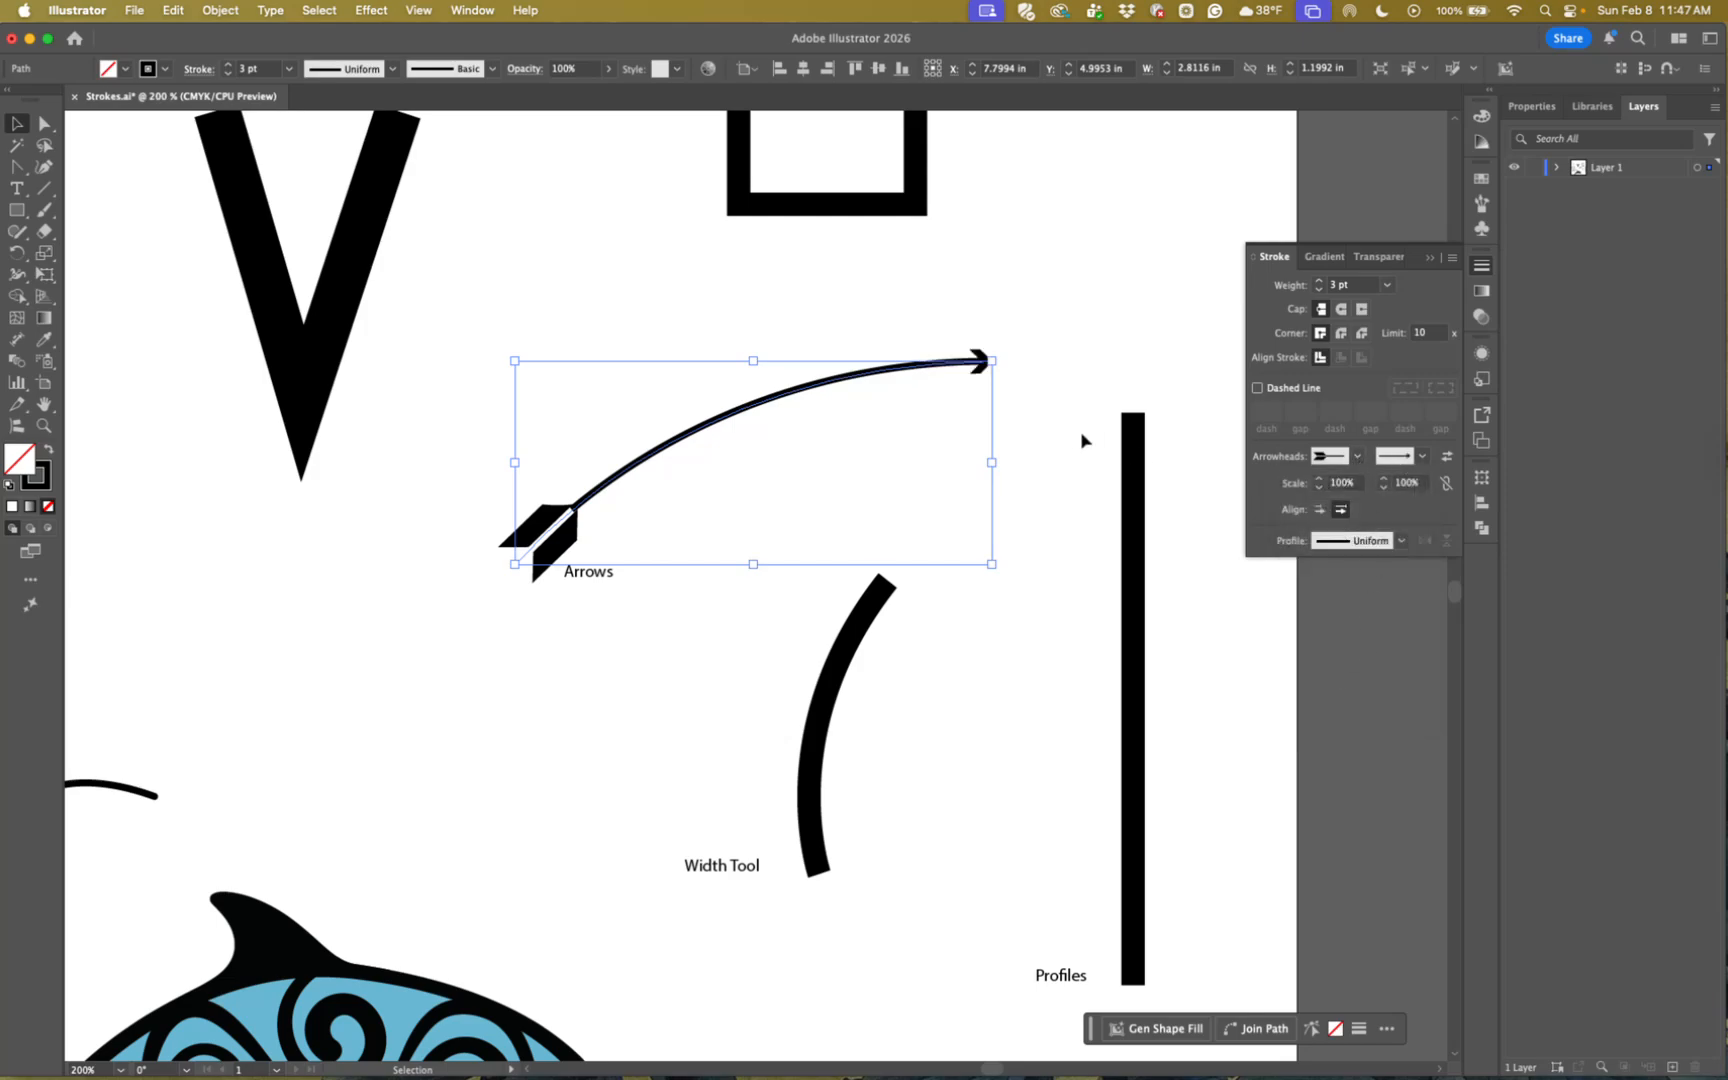
pyautogui.click(1040, 430)
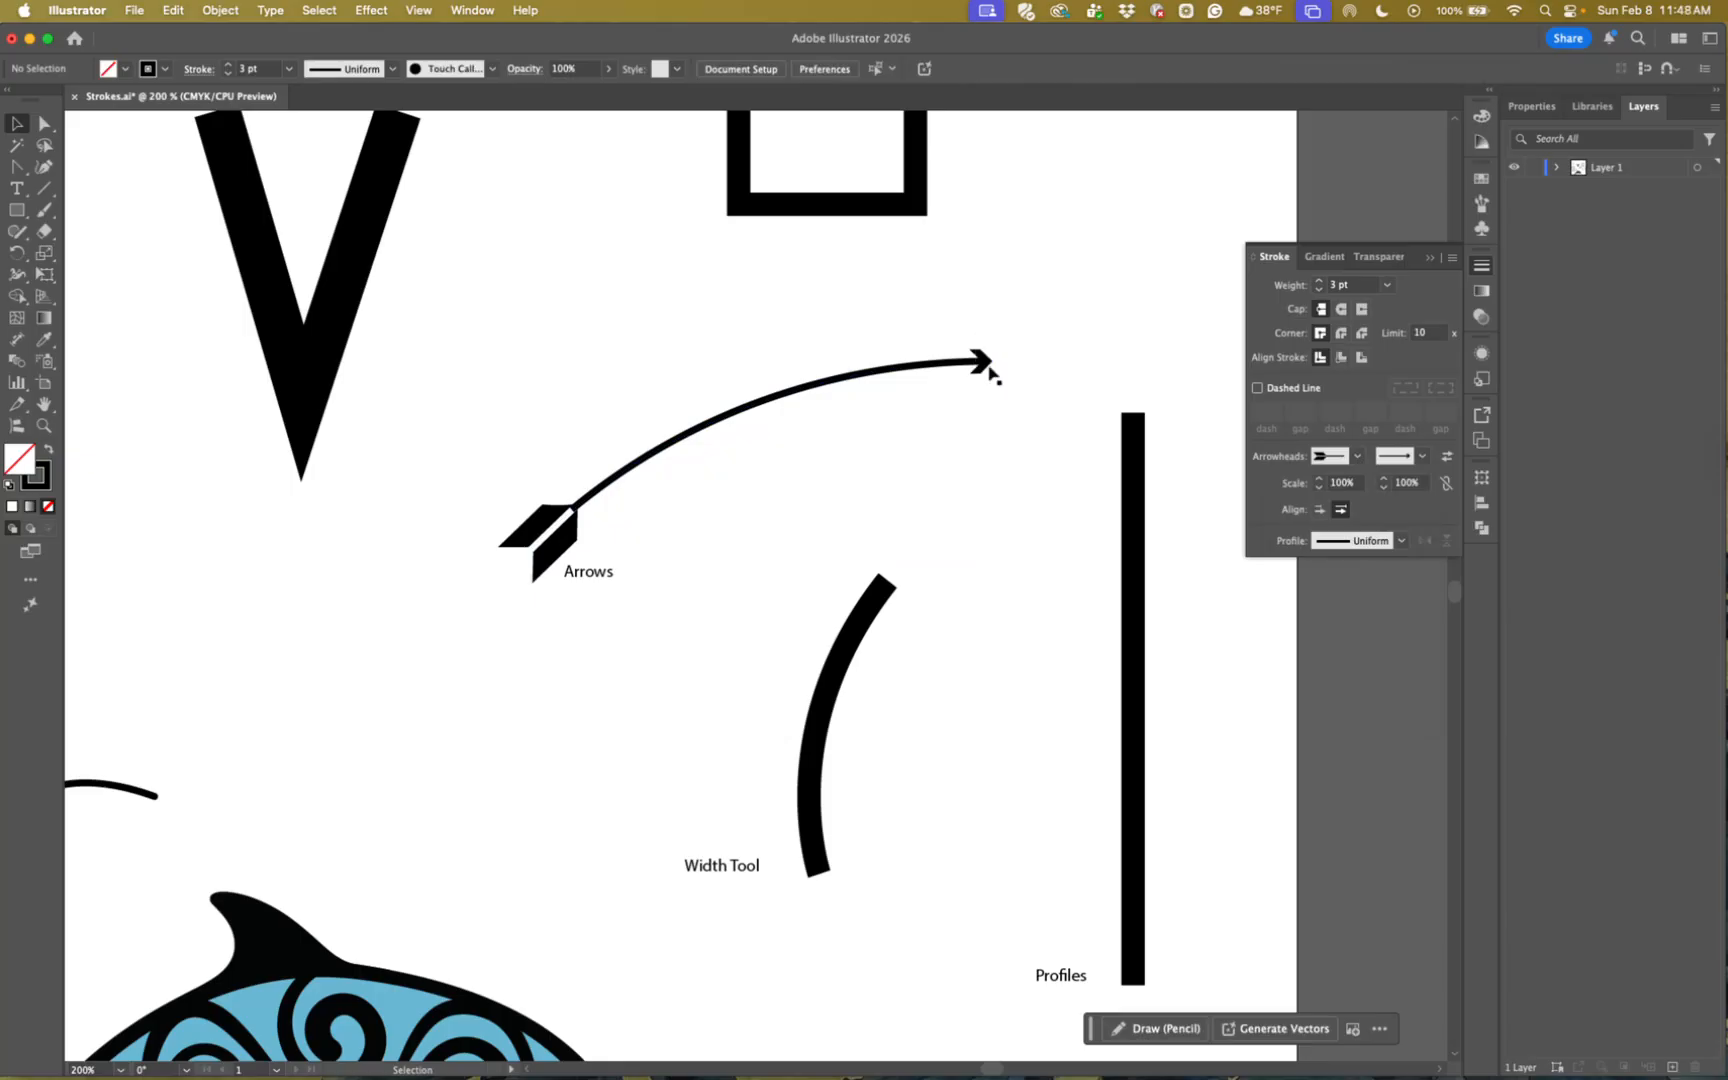
# - Reselect the Arrows curve and set the scale of its end arrowhead to 150%, independent of the start
pyautogui.click(820, 388)
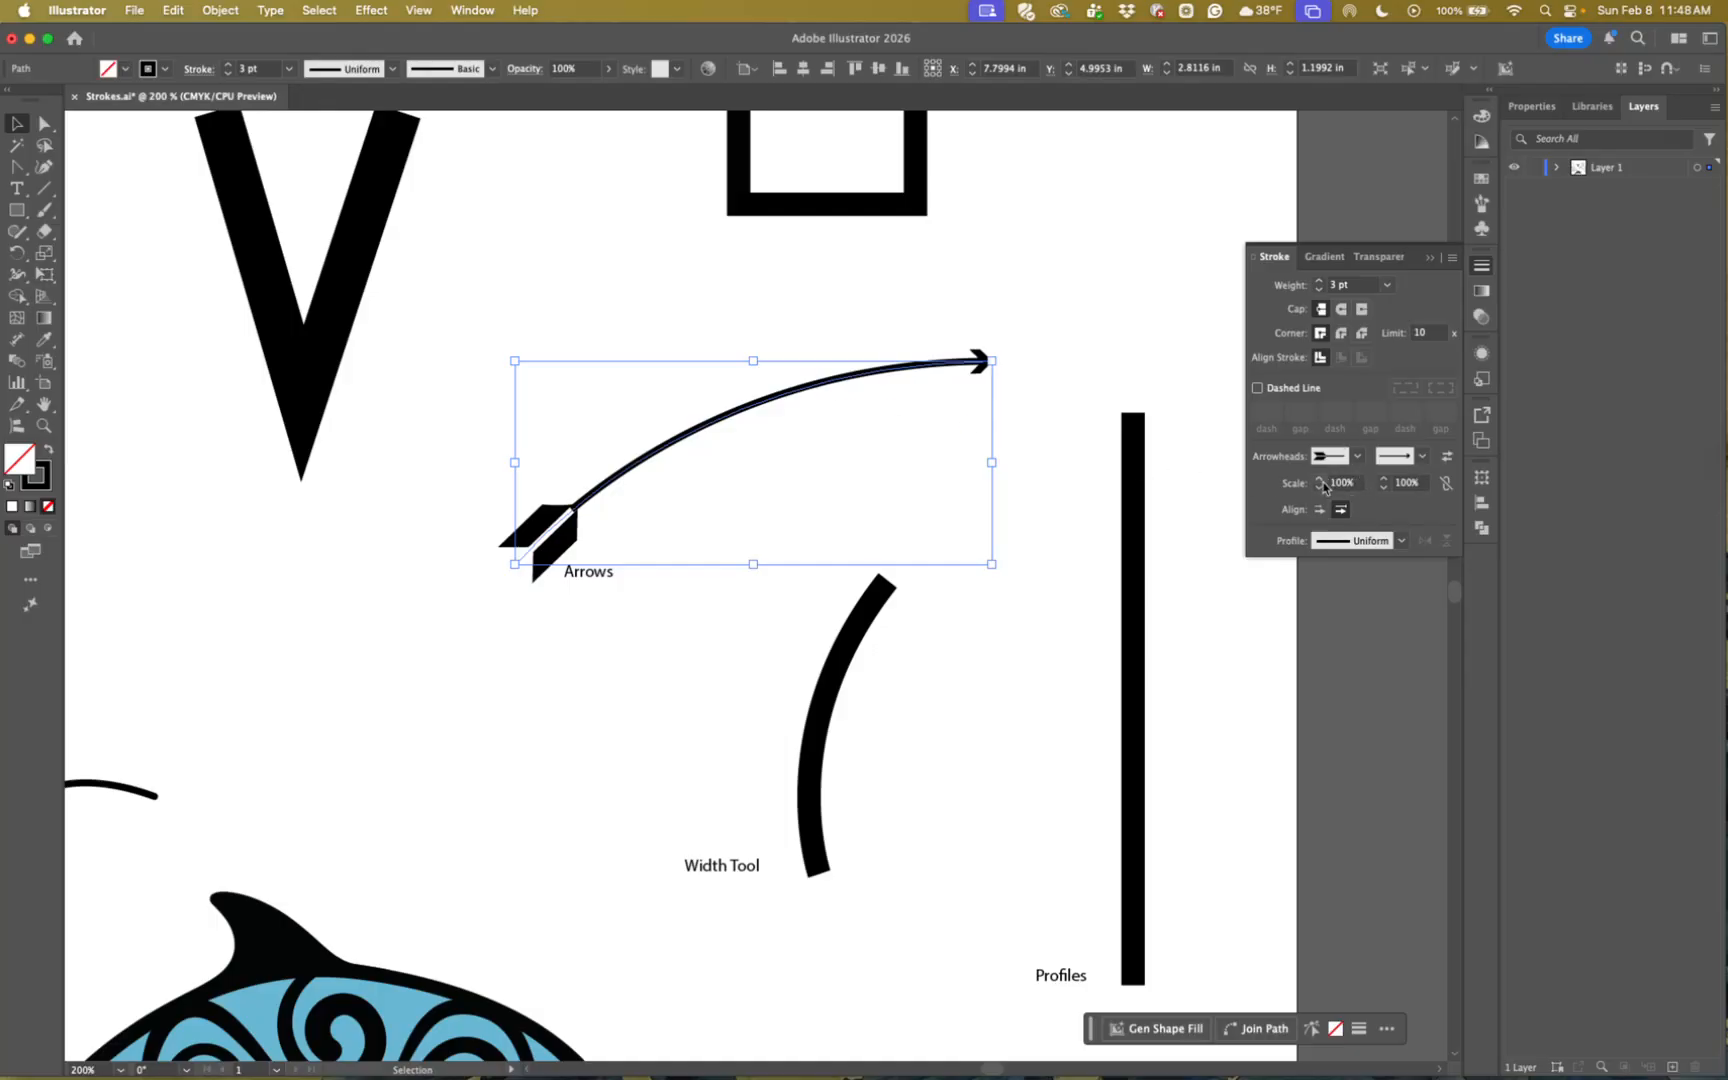
pyautogui.click(1446, 484)
pyautogui.click(1384, 489)
pyautogui.click(1446, 485)
pyautogui.click(1398, 488)
pyautogui.write('15')
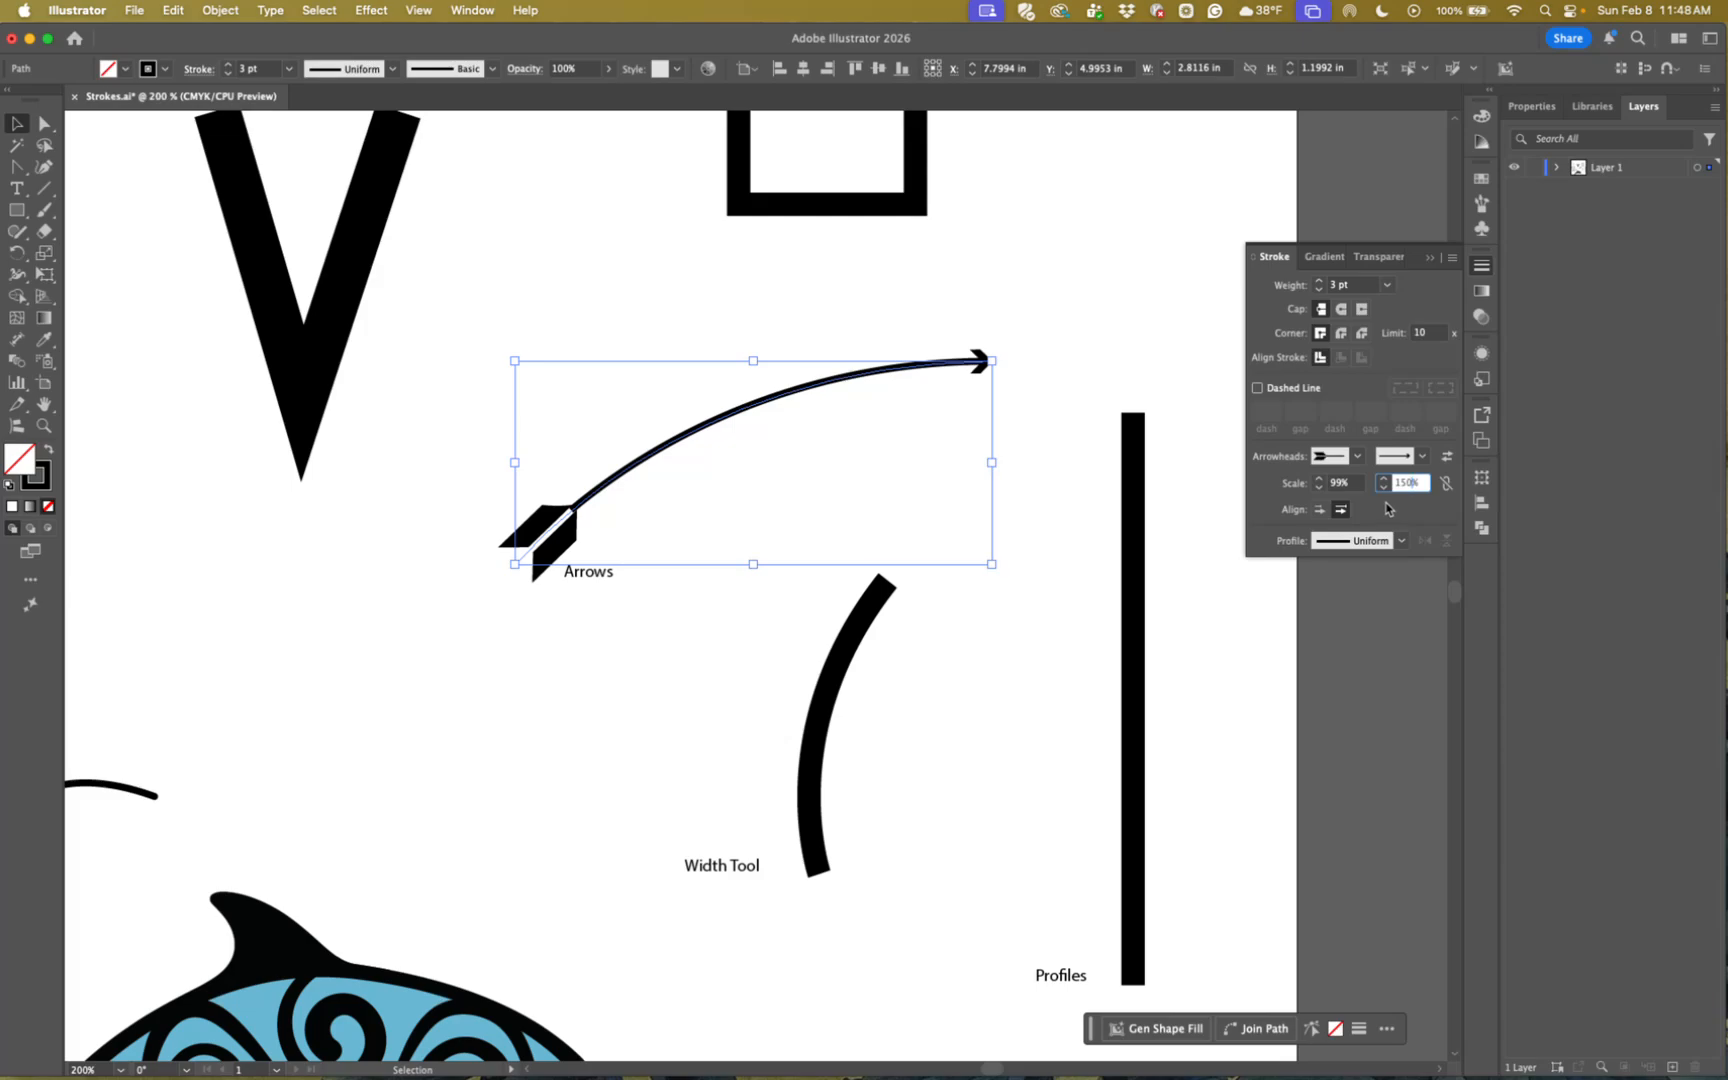
pyautogui.press('Return')
# - Set the scale of the Arrows curve's start arrowhead to 75% and deselect the curve
pyautogui.click(1343, 486)
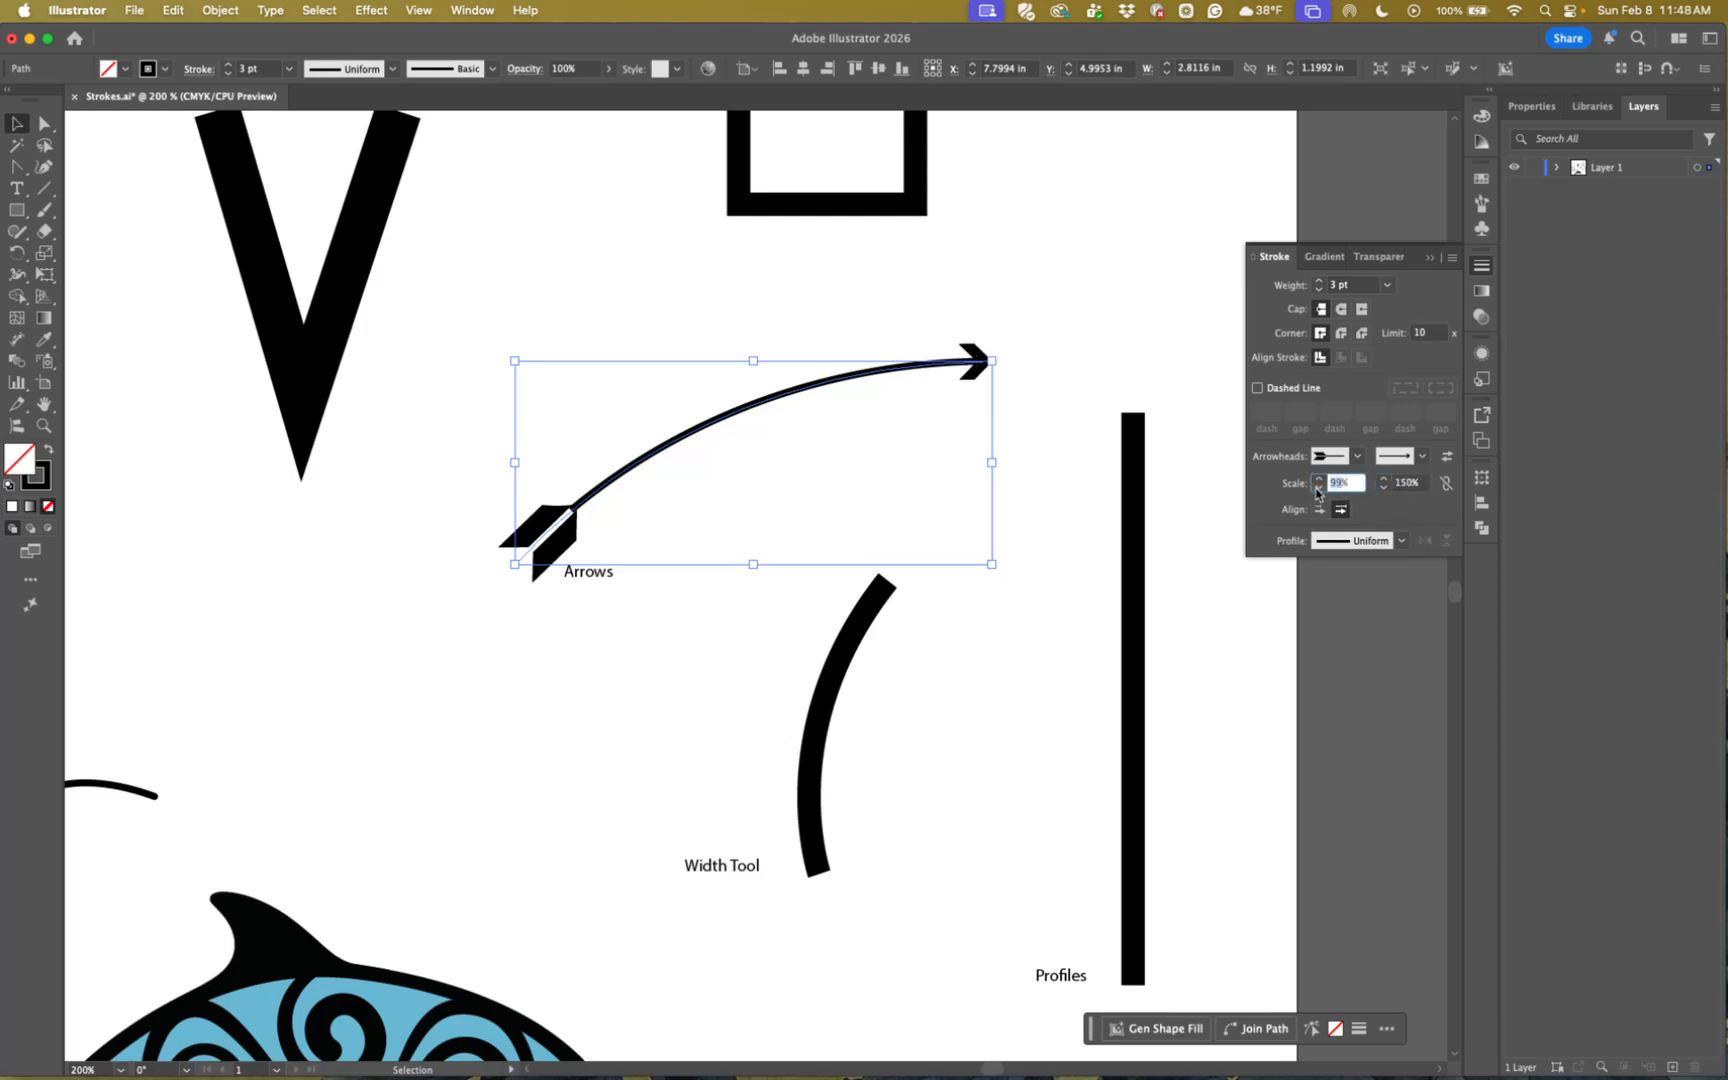
pyautogui.write('75')
pyautogui.press('Return')
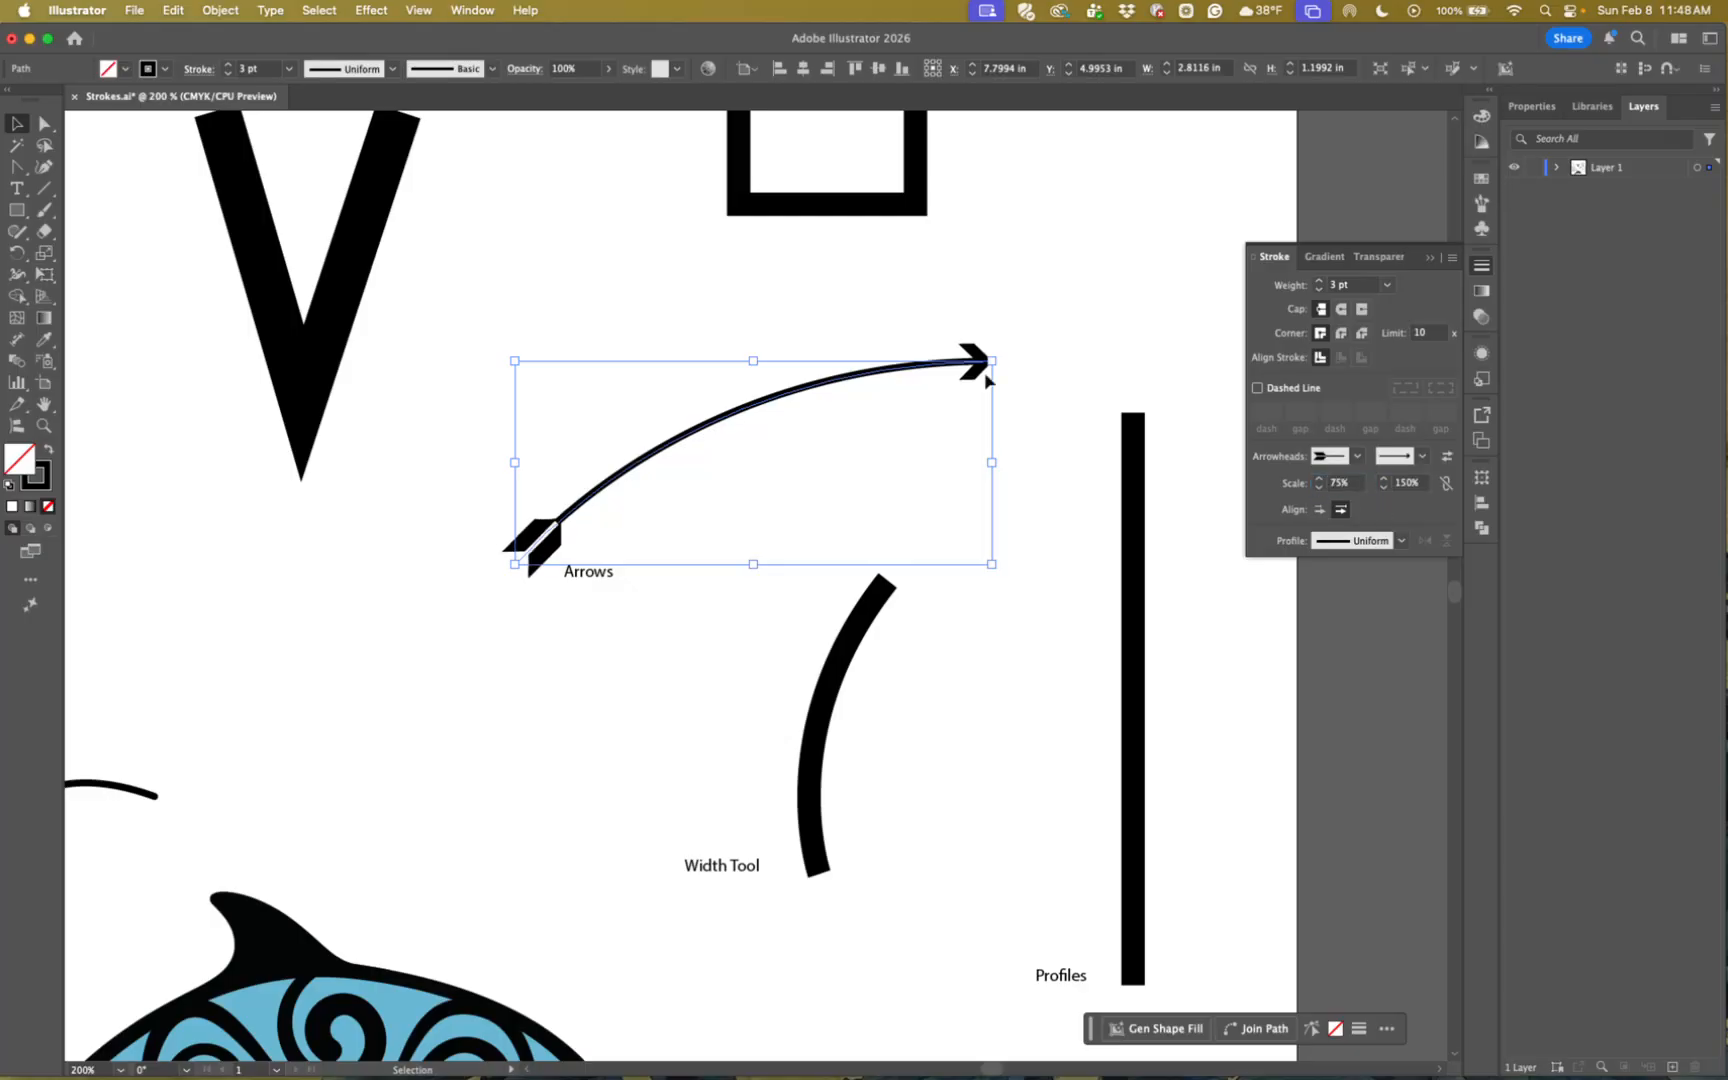
pyautogui.click(1042, 370)
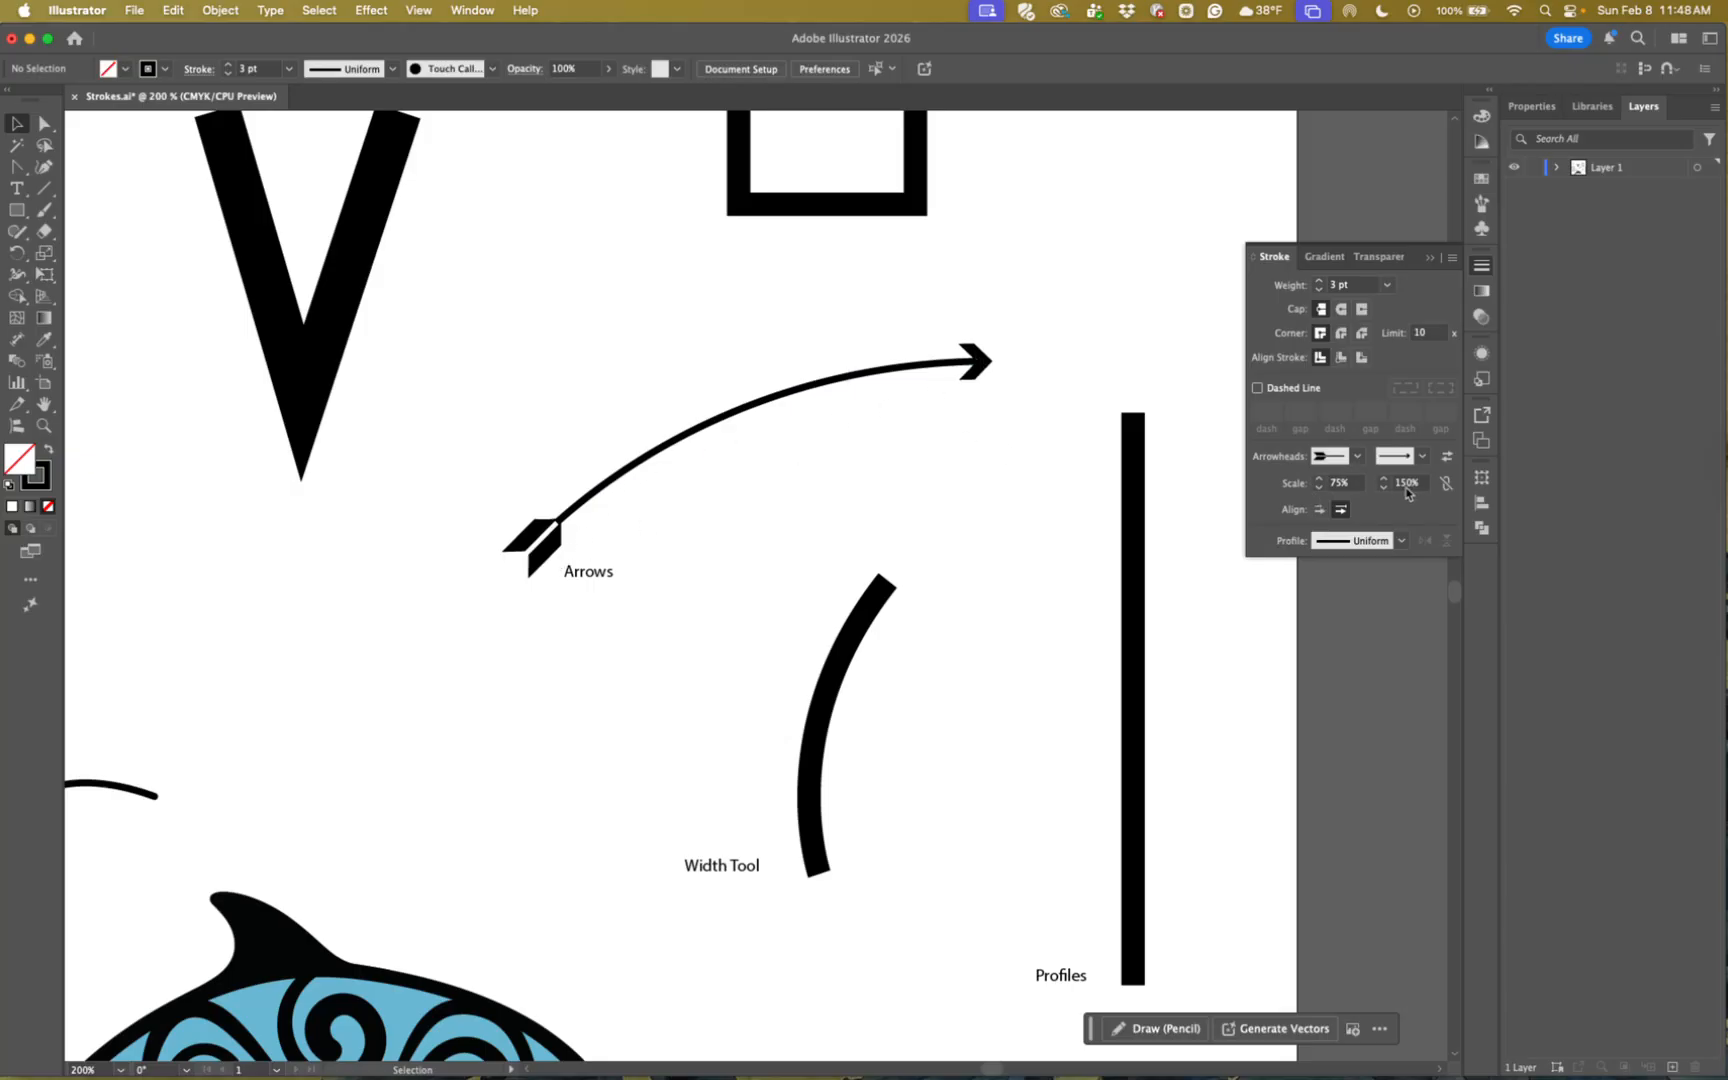
# - Try extending the arrow tips beyond the ends of the Arrows path, and return to placing the tips at the path ends
pyautogui.click(972, 370)
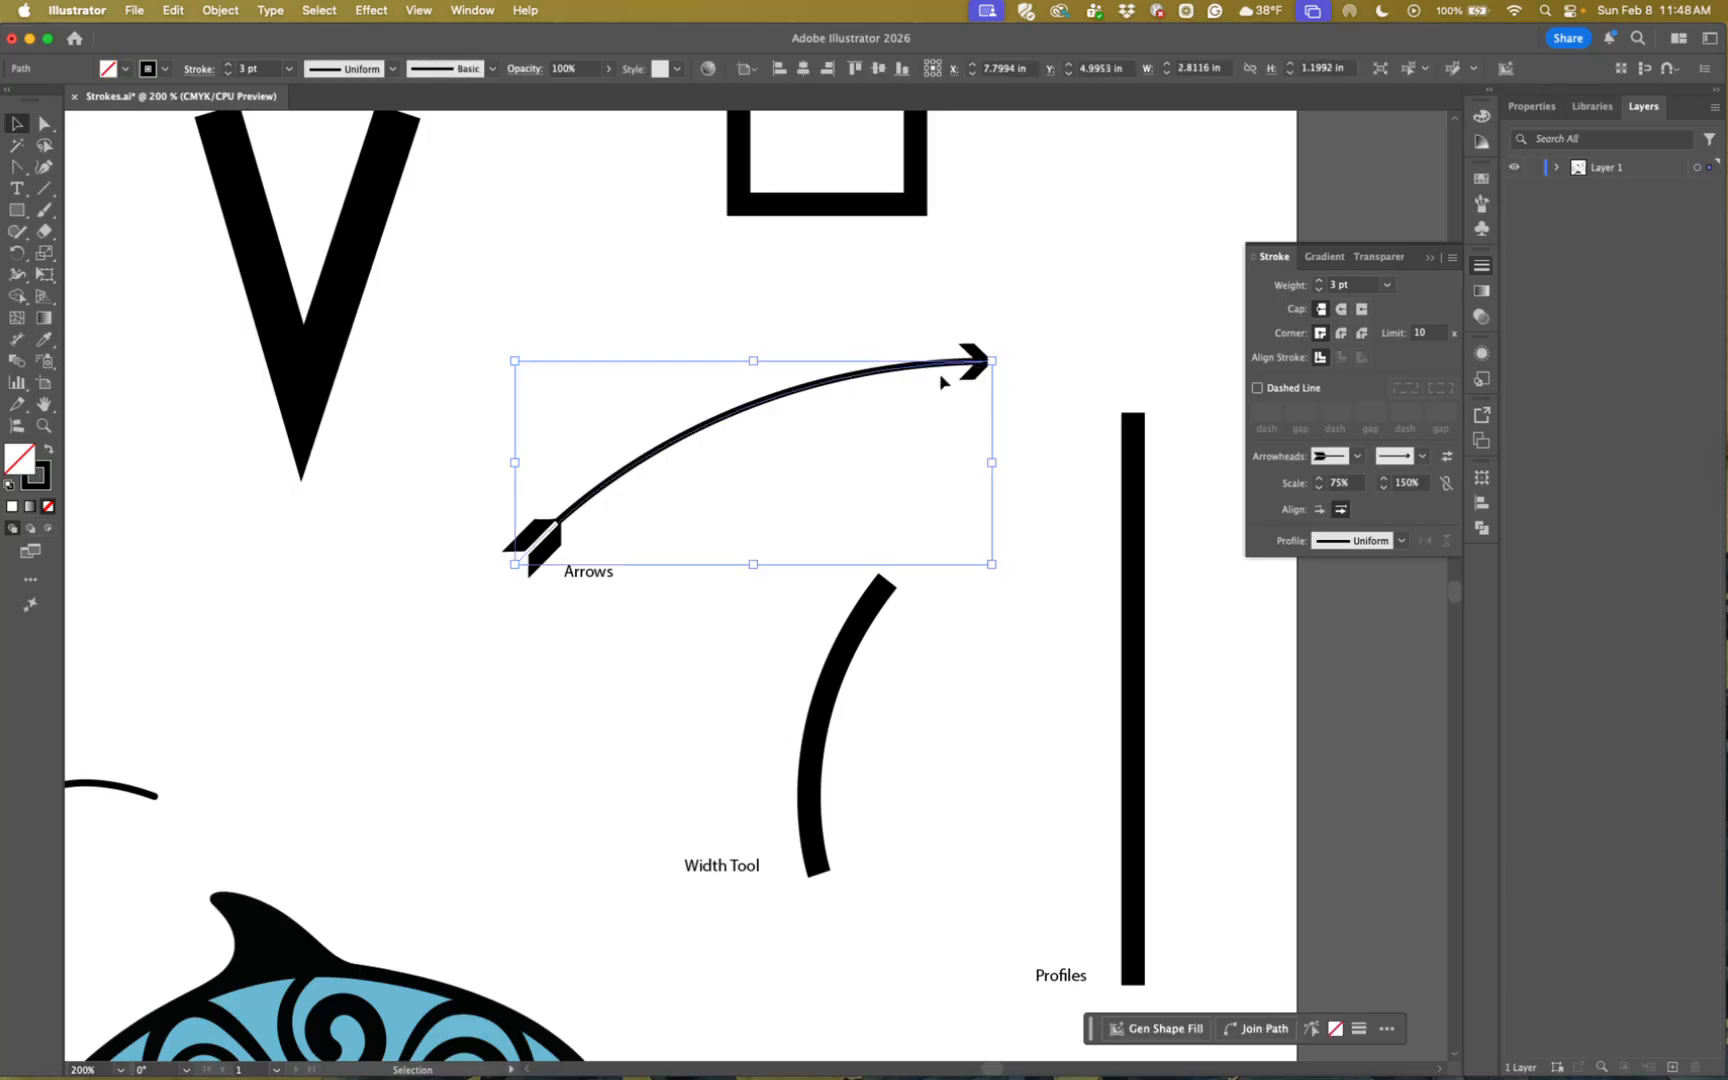
pyautogui.click(43, 124)
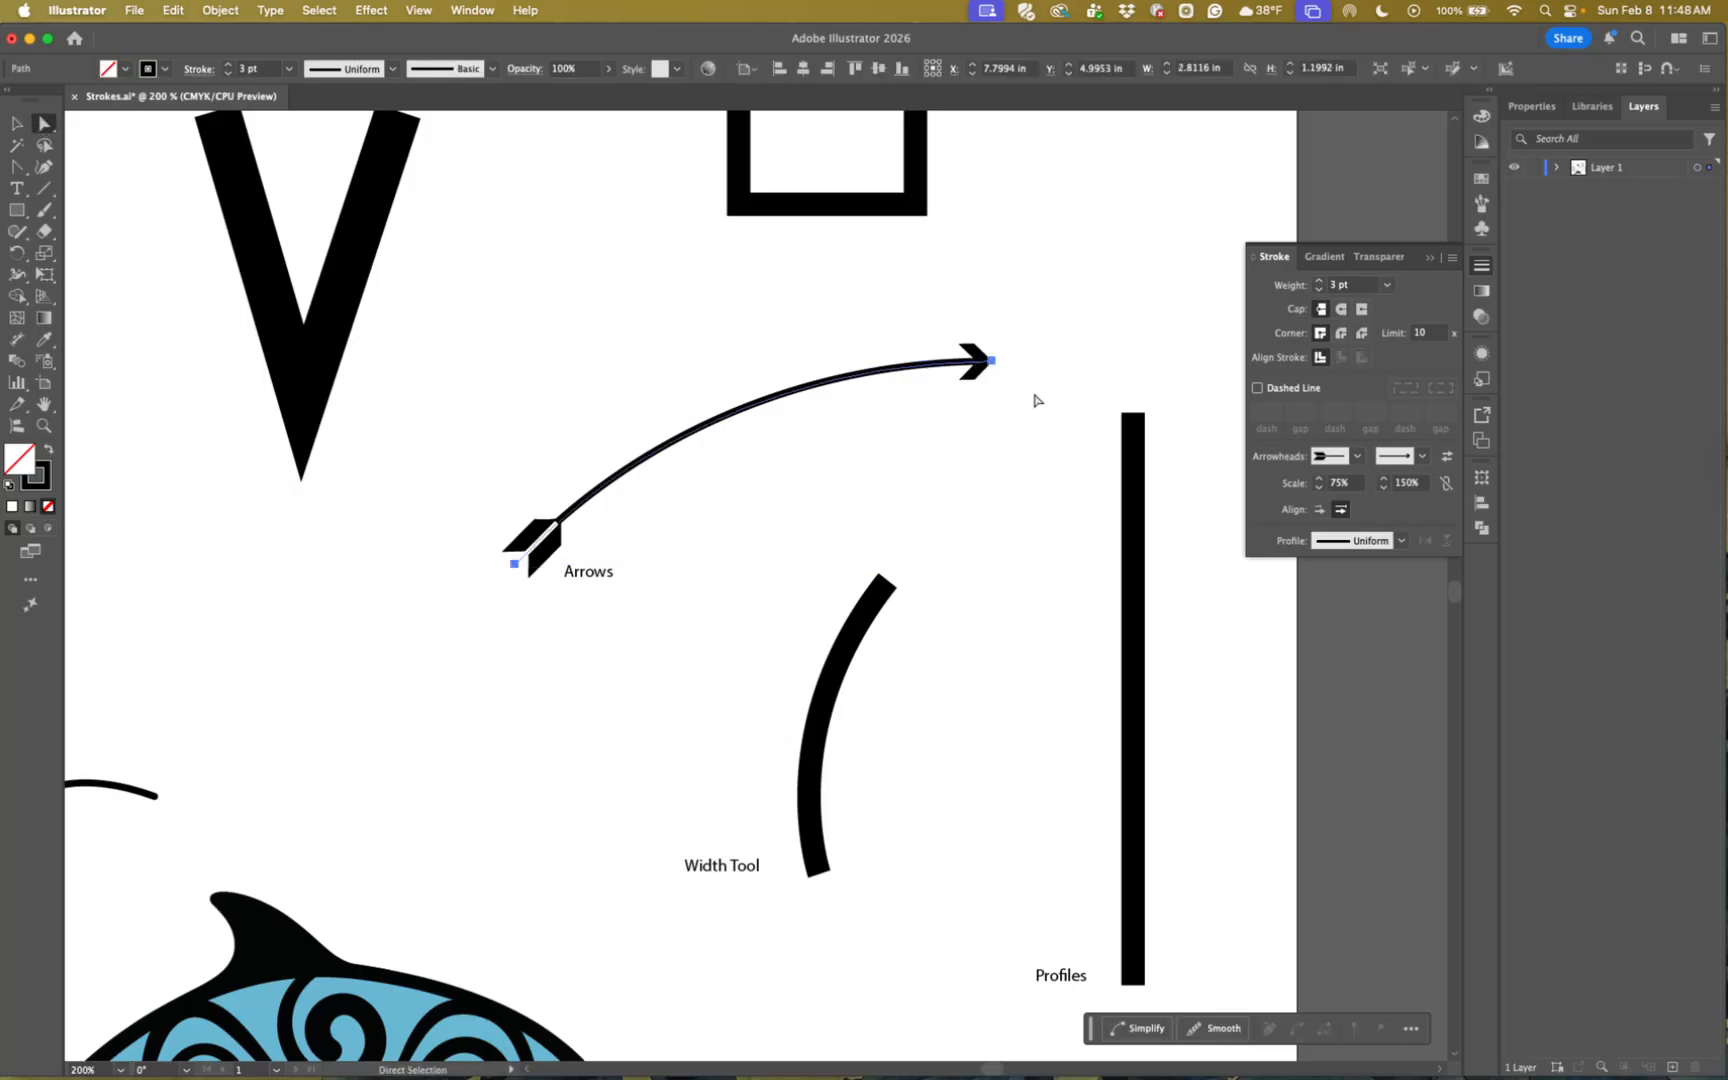
pyautogui.press('super+equal')
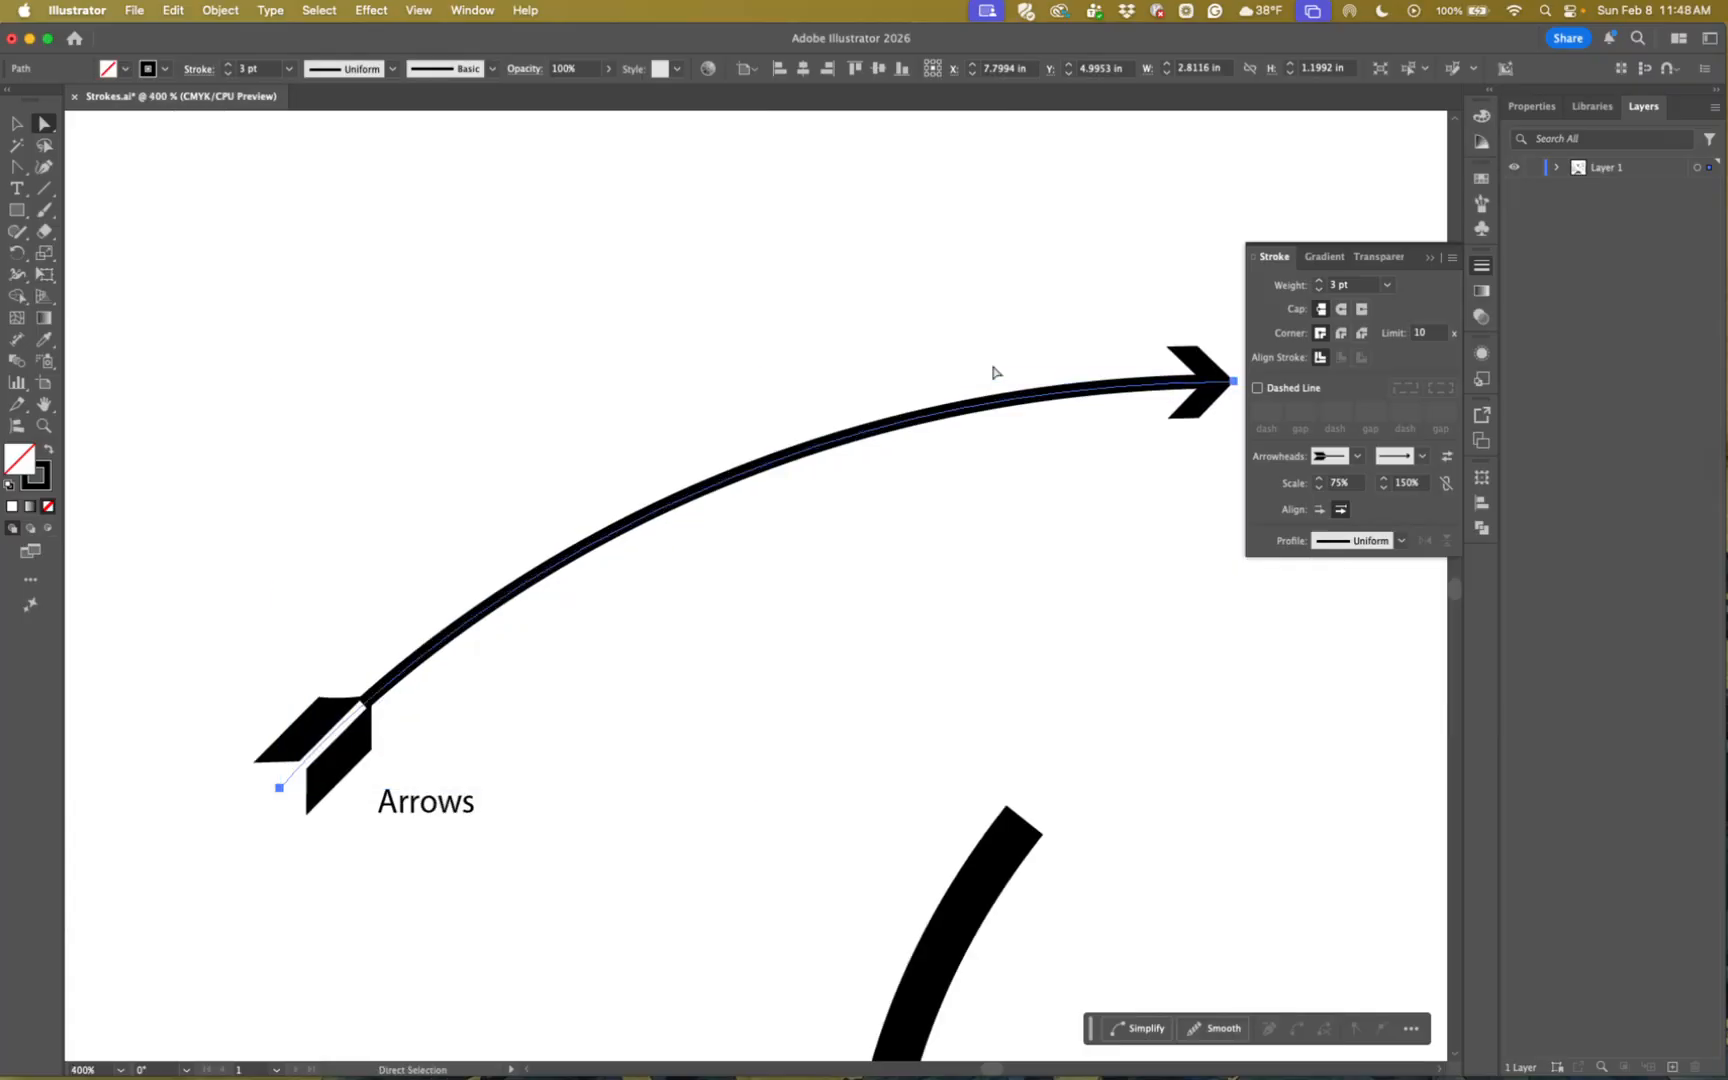
pyautogui.moveTo(1070, 520); pyautogui.dragTo(806, 528)
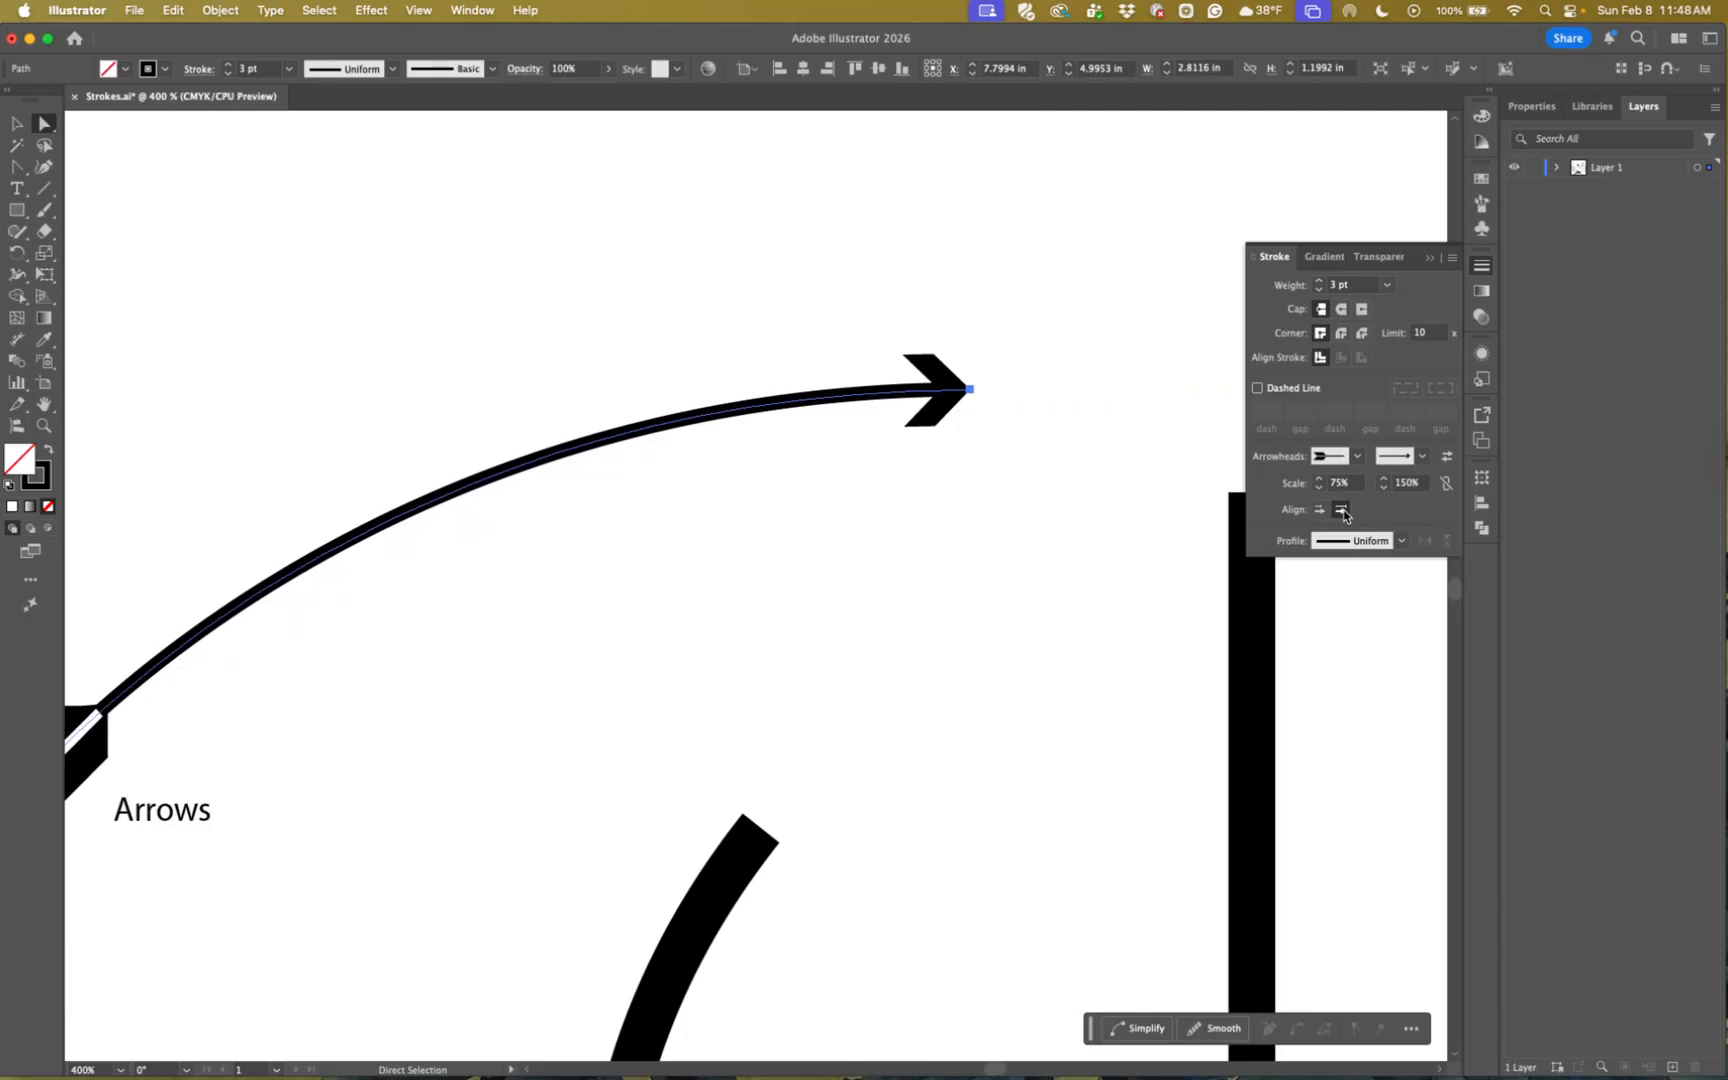
pyautogui.click(1320, 511)
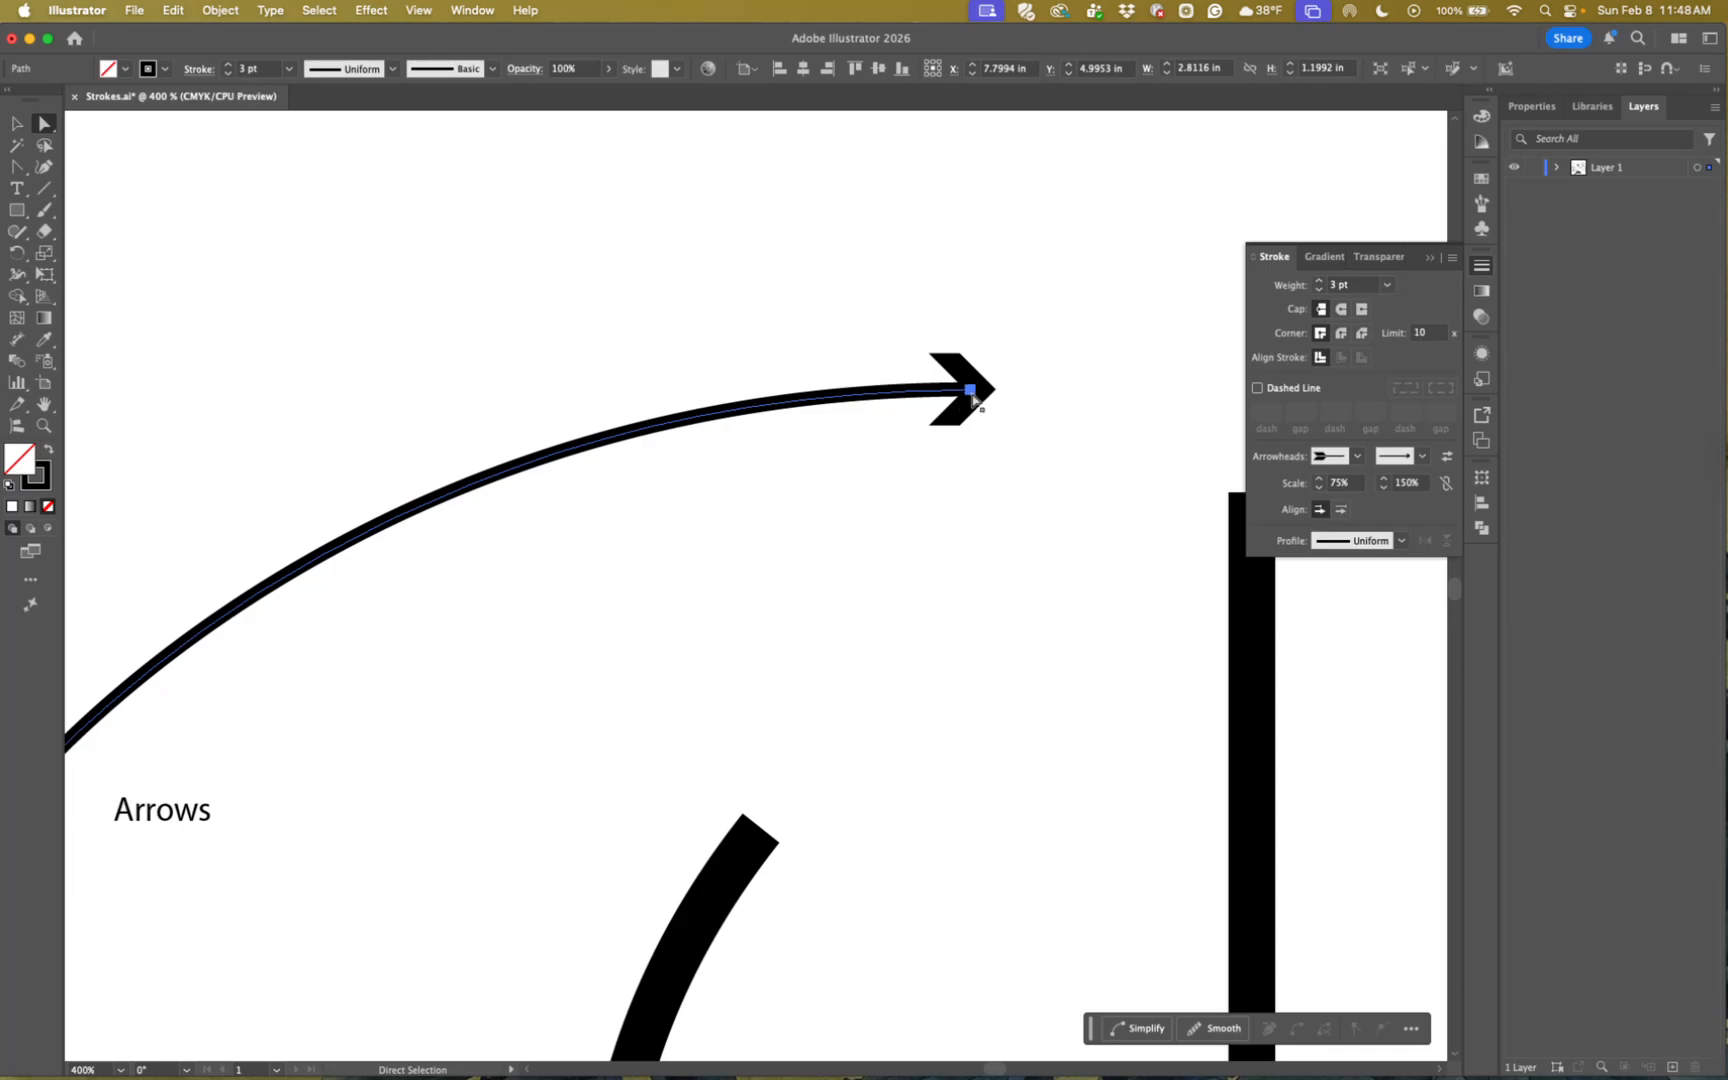
pyautogui.click(1341, 511)
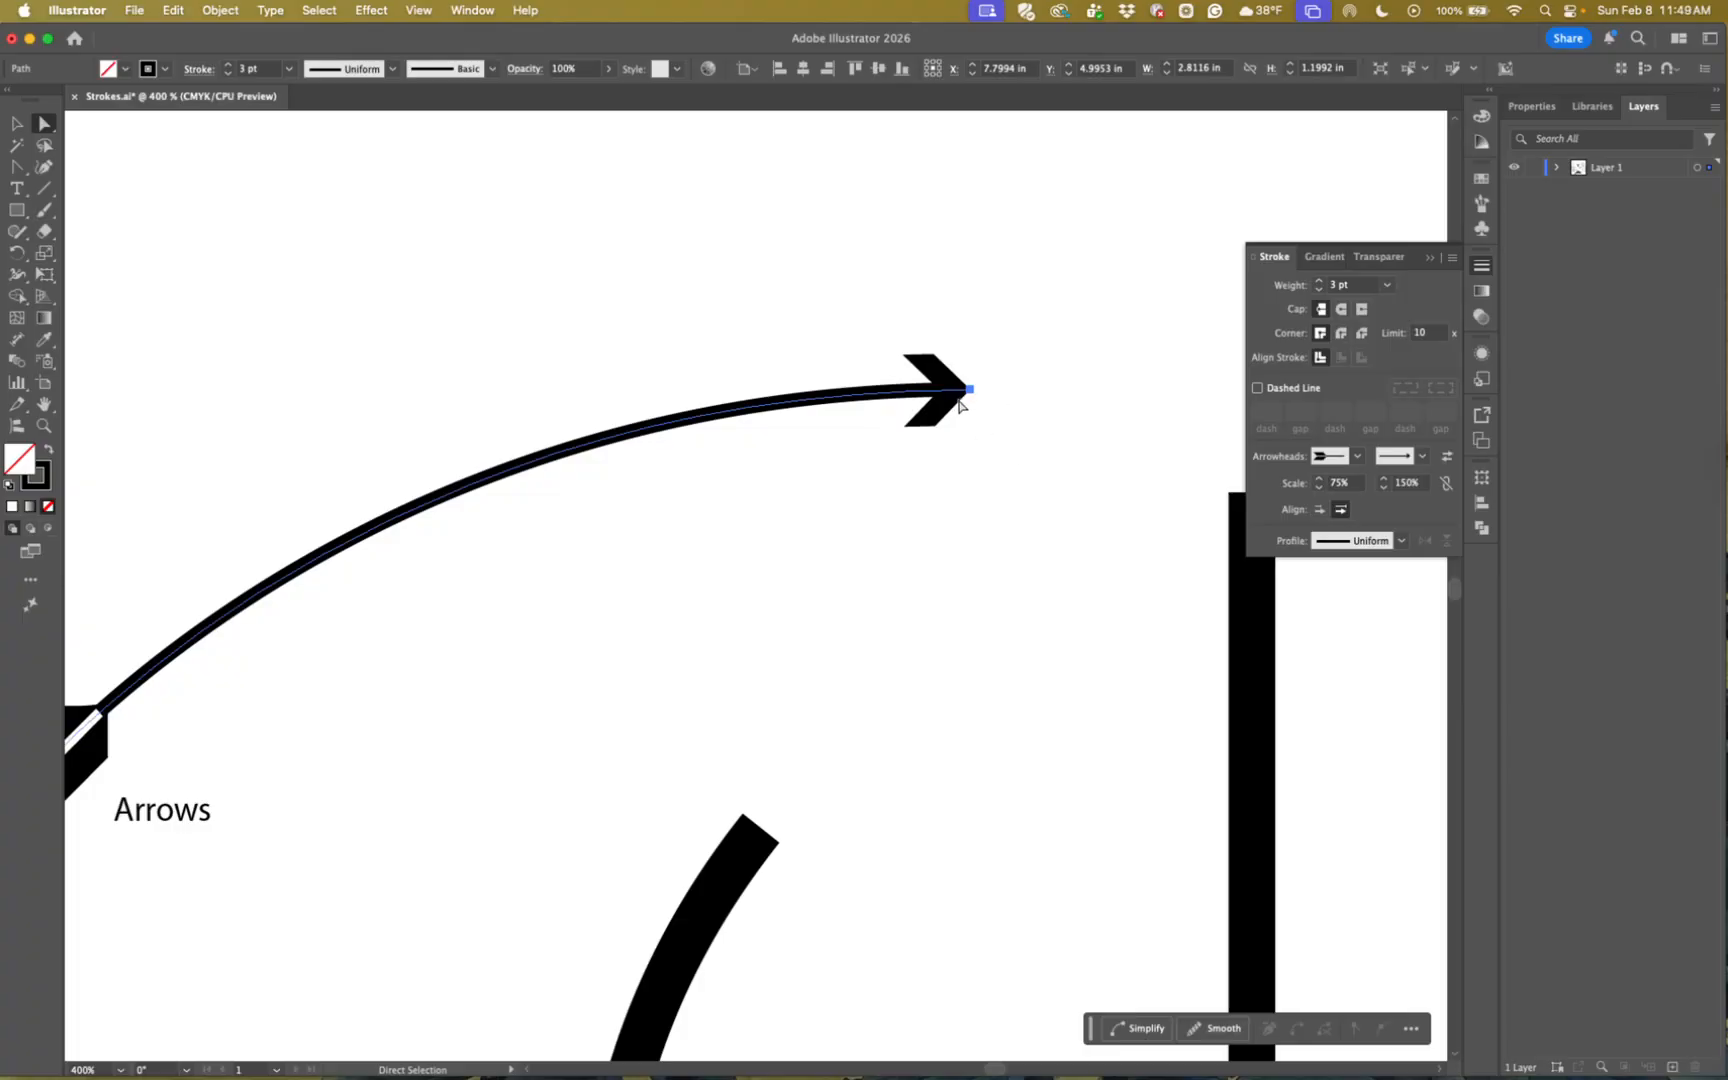
# - Apply the Arrow 2 arrowhead to the end of the Arrows curve and set its scale to 120%
pyautogui.click(1422, 457)
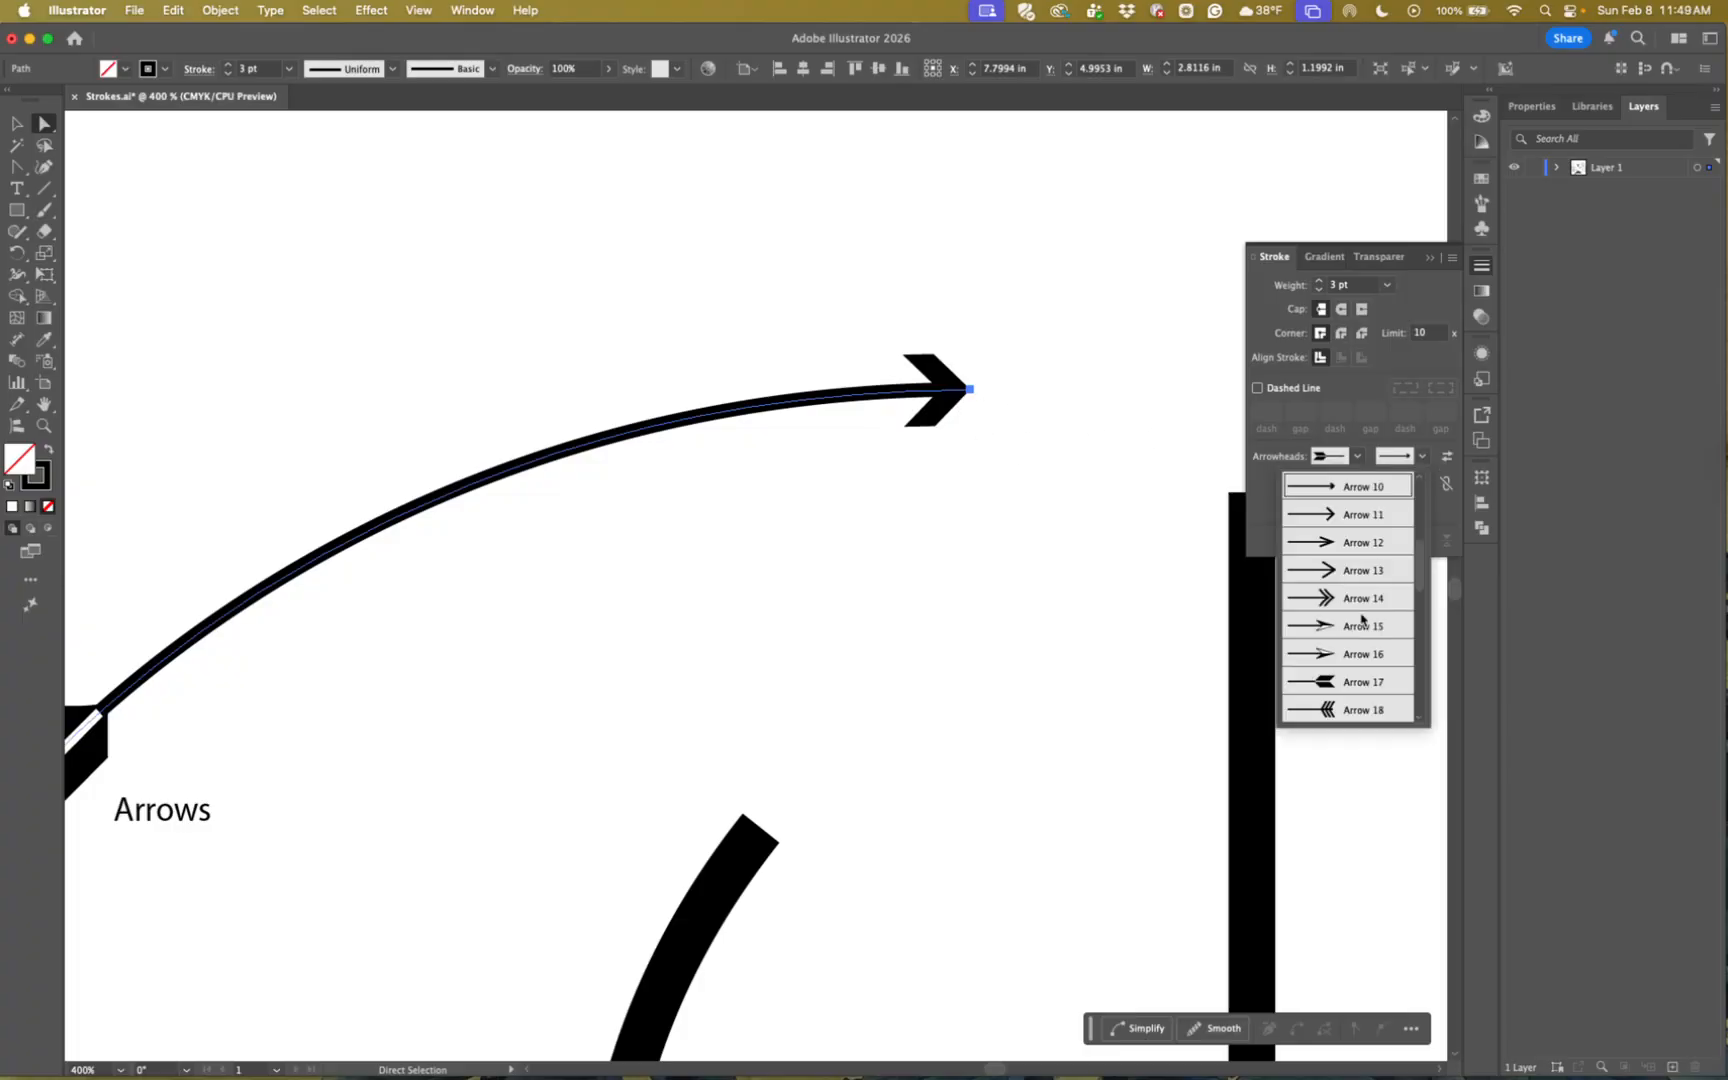
pyautogui.scroll(5, 1358, 632)
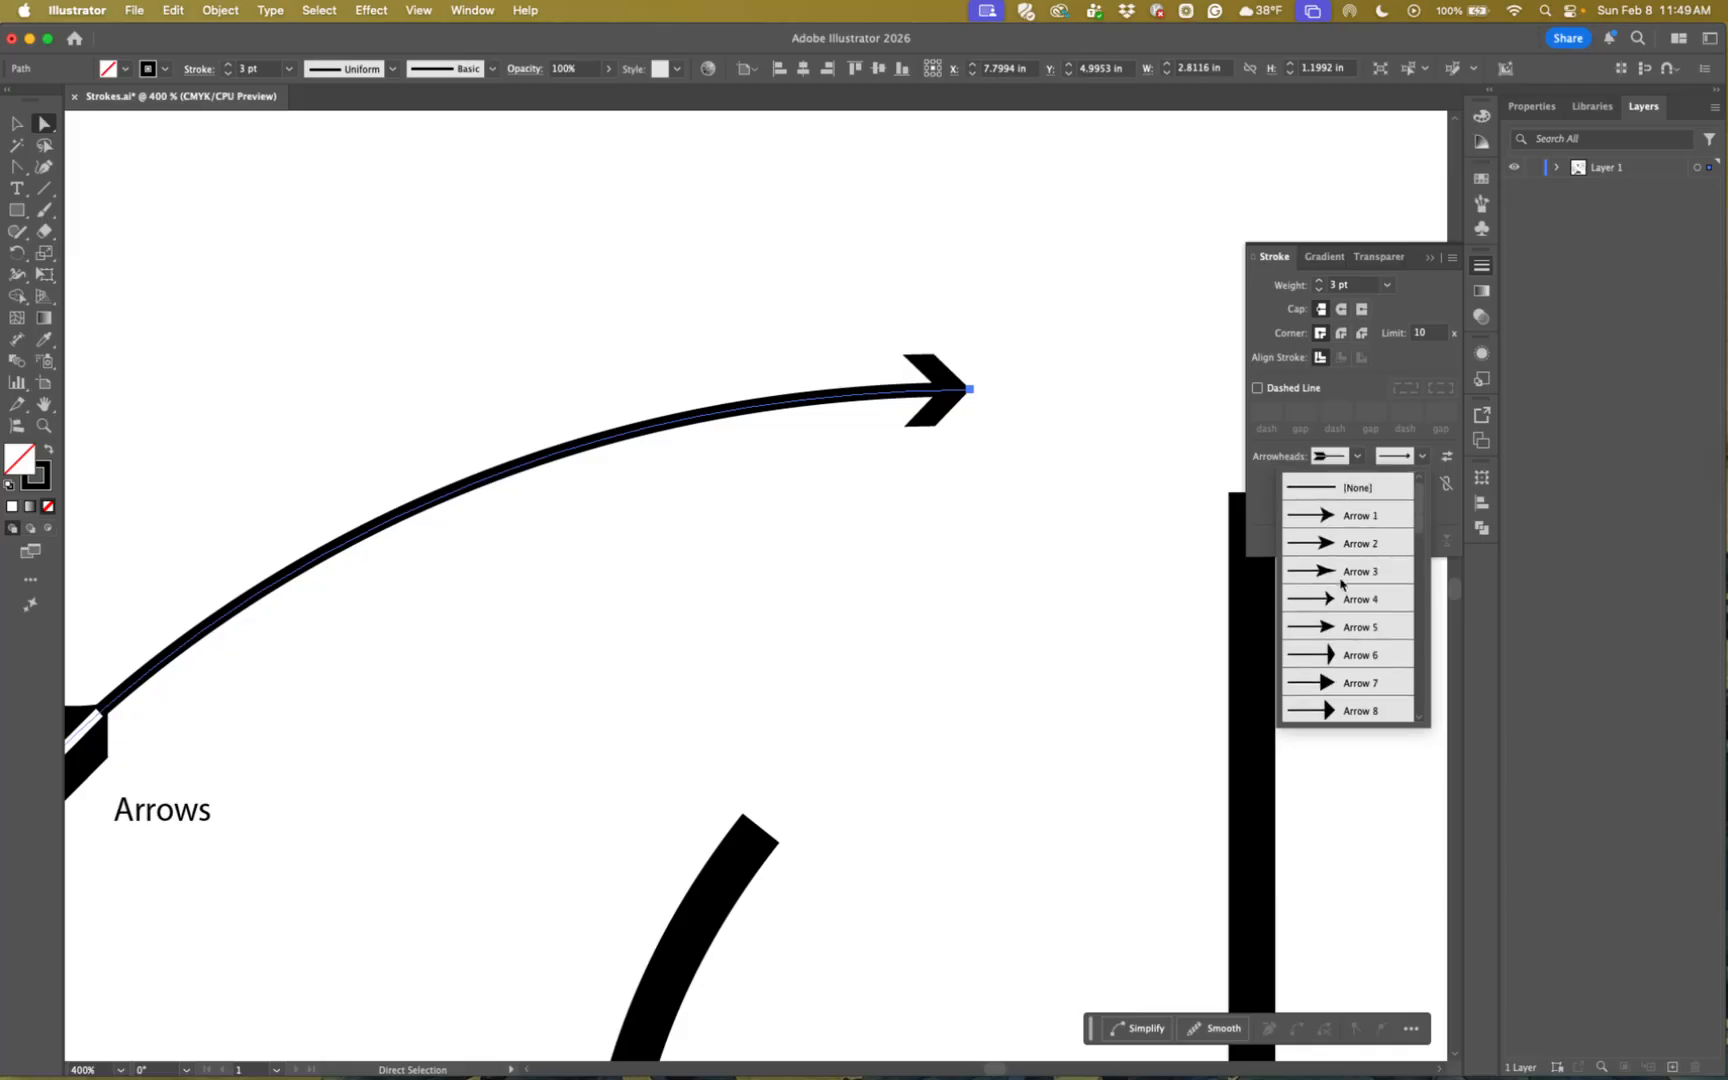
pyautogui.click(1347, 545)
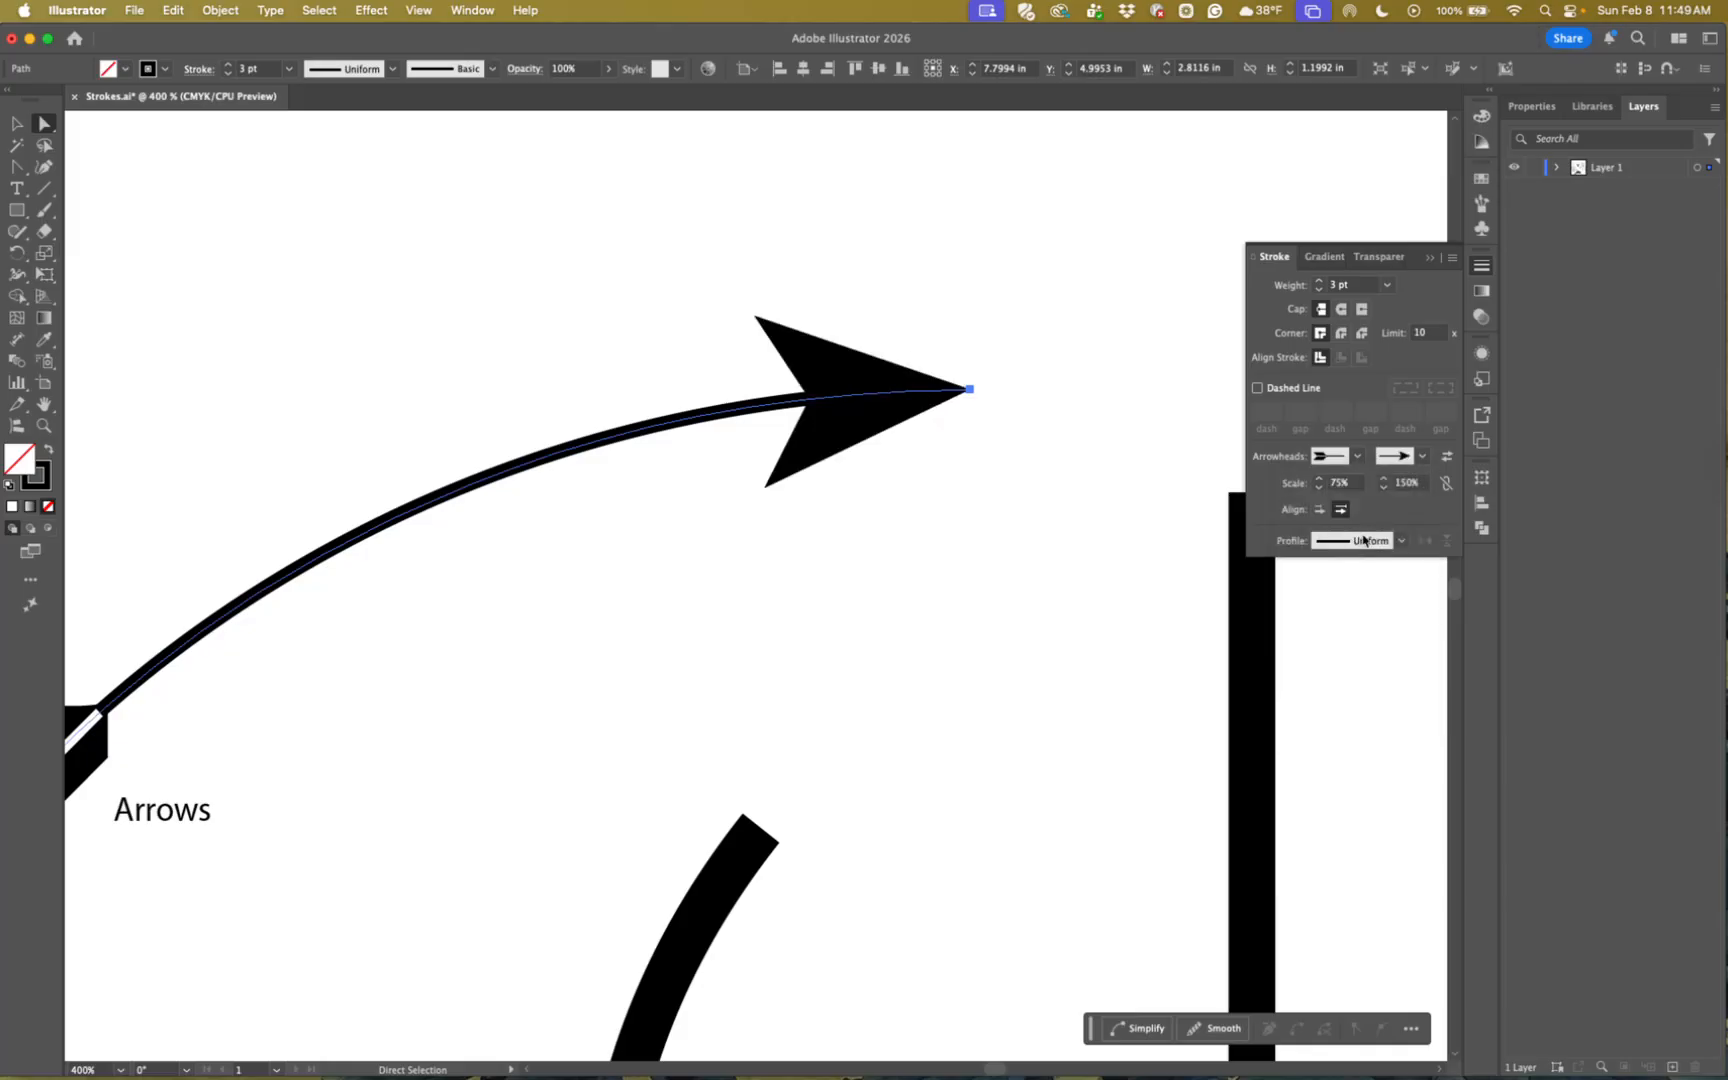
pyautogui.press('super+minus')
pyautogui.press('super+minus')
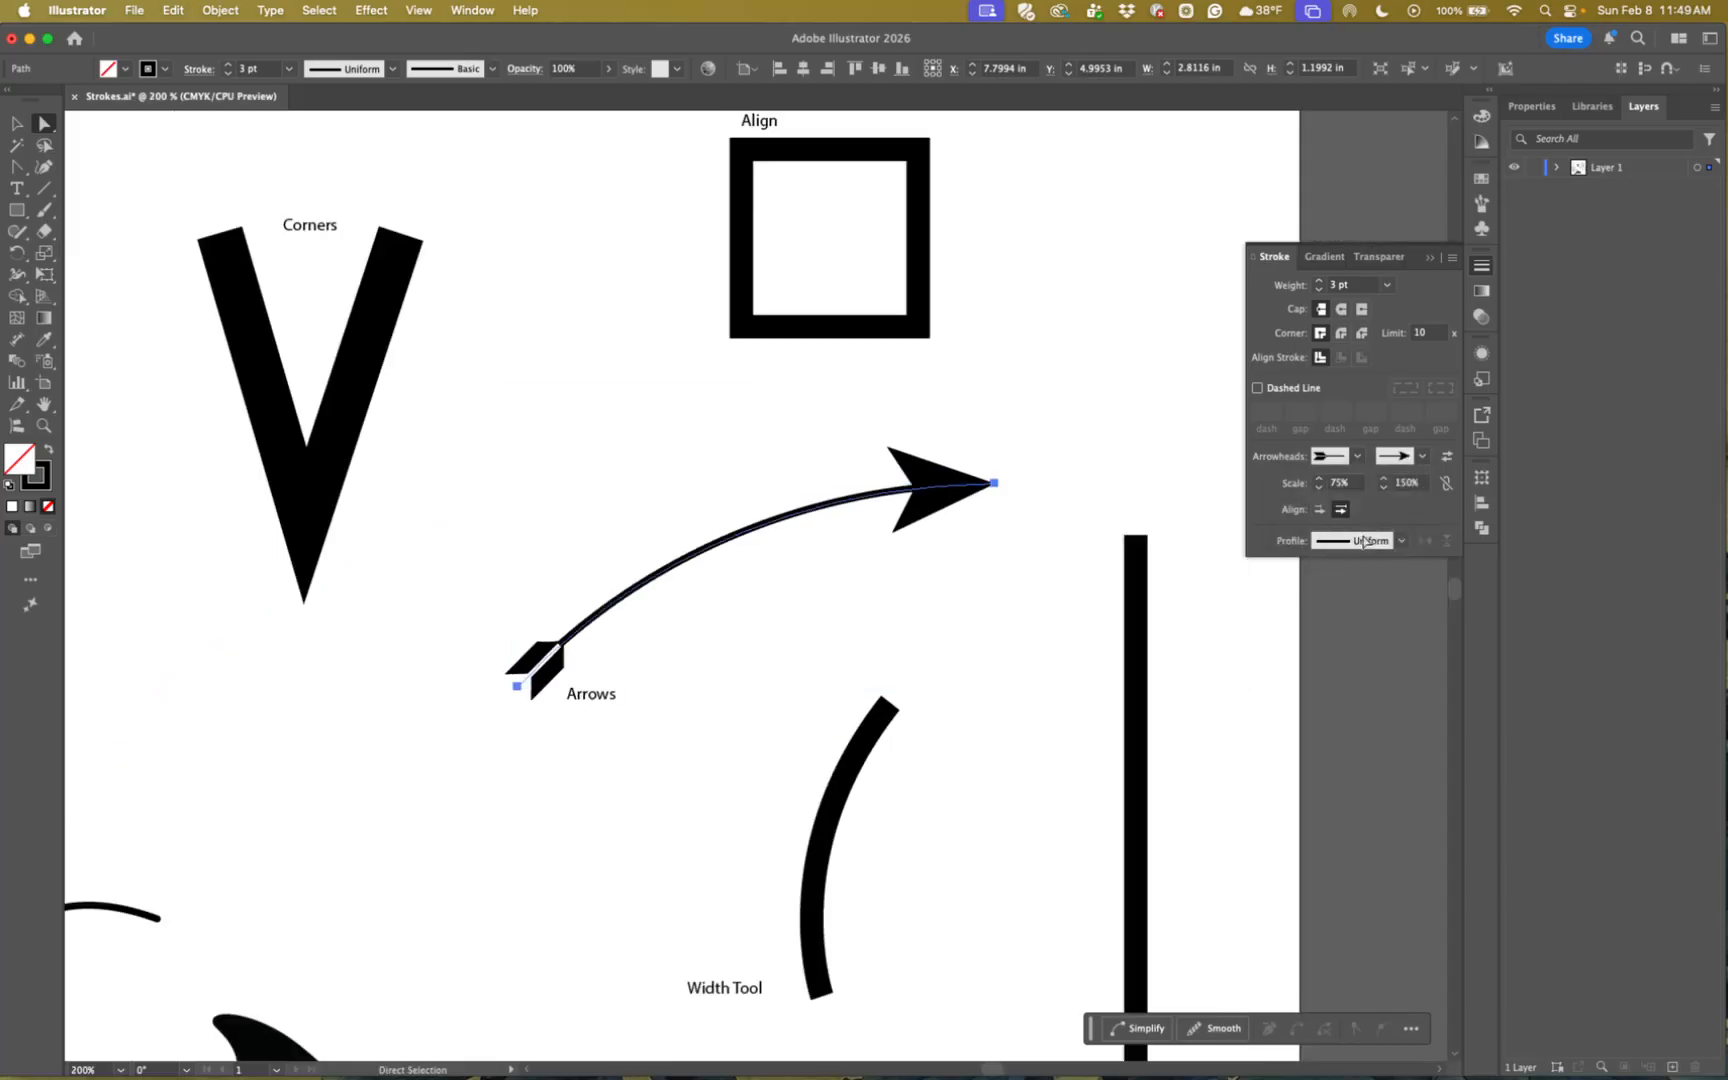
pyautogui.click(1410, 486)
pyautogui.write('120%')
pyautogui.press('Tab')
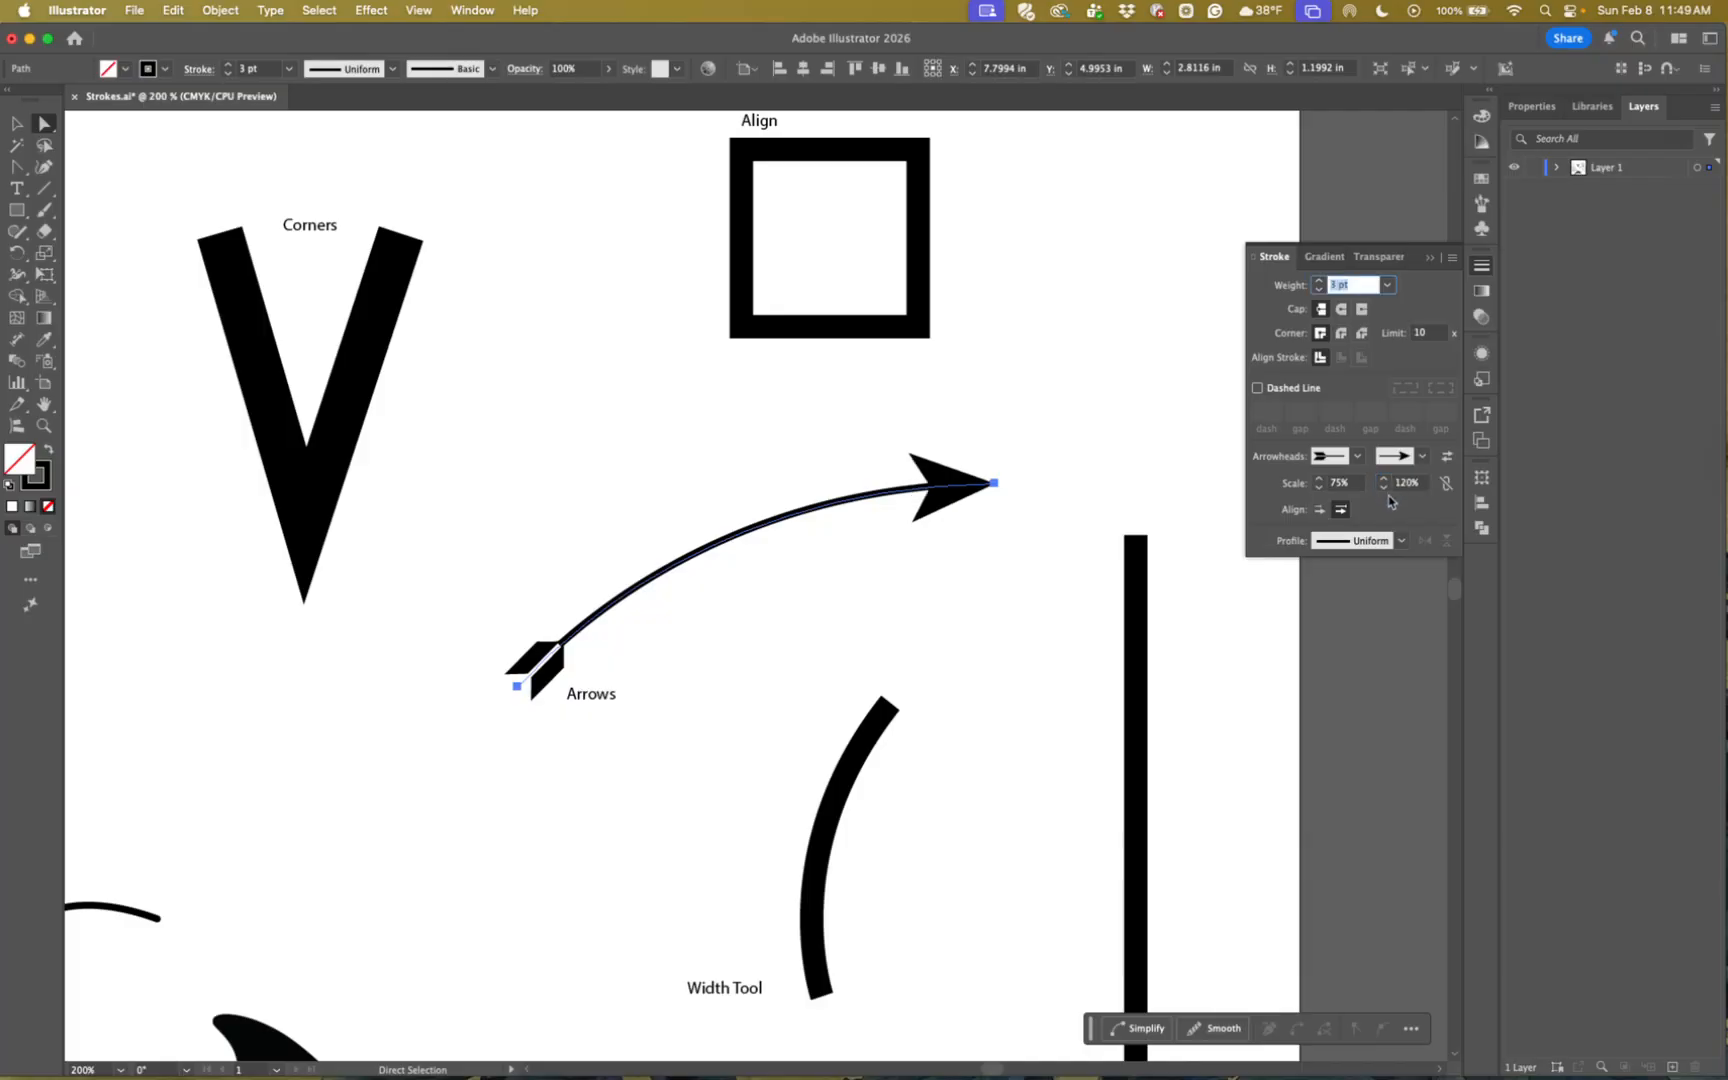
# - Raise the scale of the Arrows curve's start arrowhead to 105%
pyautogui.click(1319, 479)
pyautogui.click(1319, 479)
pyautogui.click(1319, 479)
pyautogui.click(1319, 479)
pyautogui.click(1319, 479)
pyautogui.click(1319, 479)
pyautogui.click(1319, 479)
pyautogui.click(1319, 479)
pyautogui.click(1319, 479)
pyautogui.click(1319, 479)
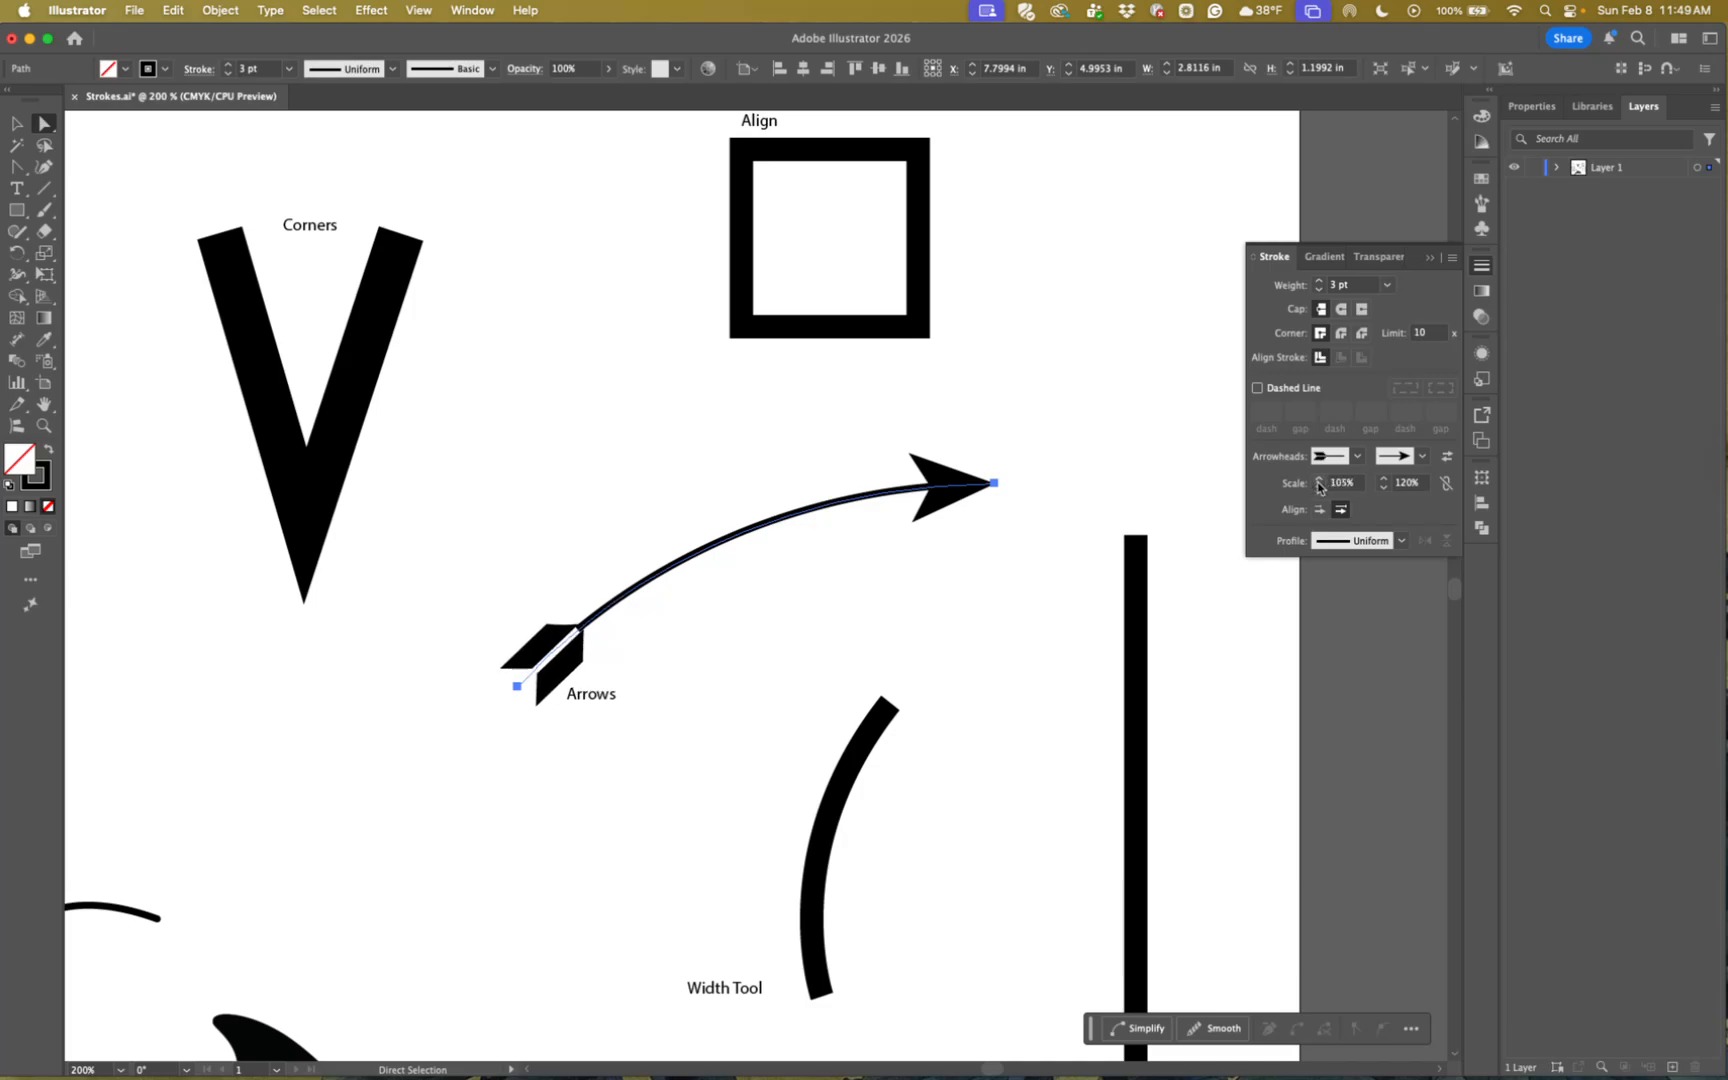
# - Link the start and end arrowhead scales and reduce them together until the start scale is 100%
pyautogui.click(1446, 483)
pyautogui.click(1319, 488)
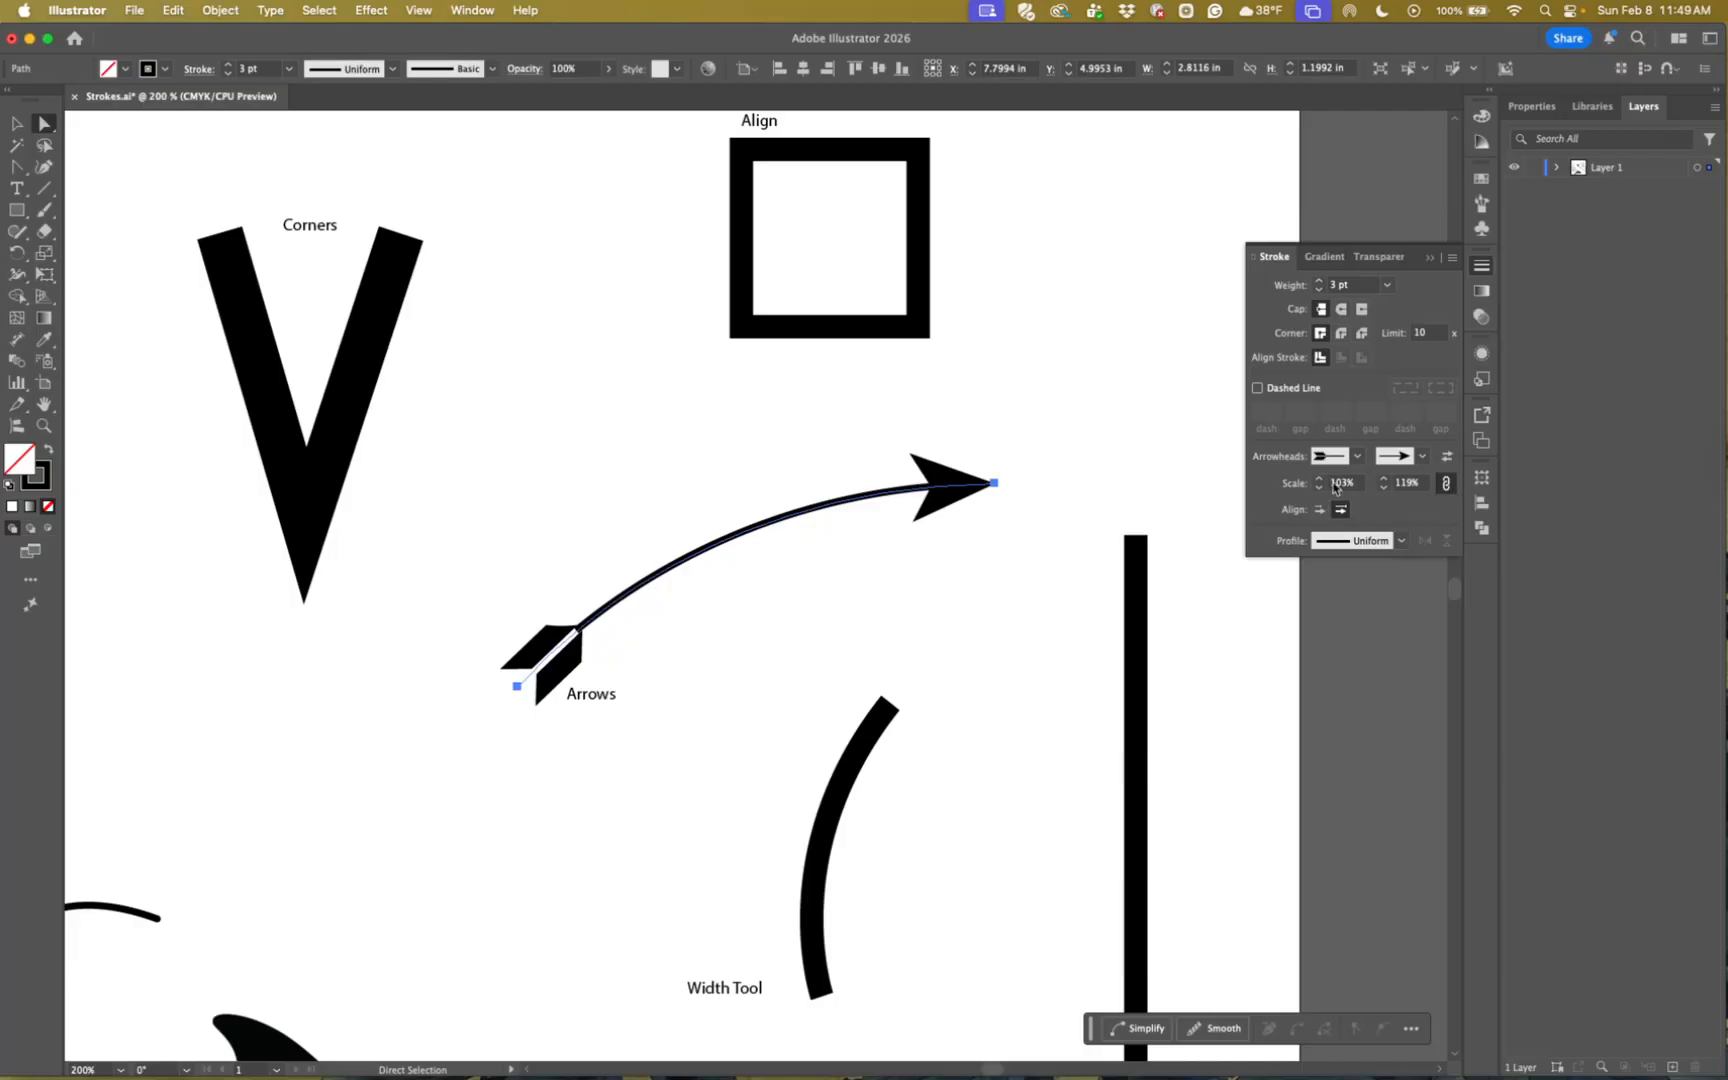
pyautogui.click(1320, 490)
pyautogui.click(1320, 490)
pyautogui.click(1320, 490)
# - Set both arrowhead scales of the Arrows curve to 100%, link them together, and deselect the curve
pyautogui.click(1406, 484)
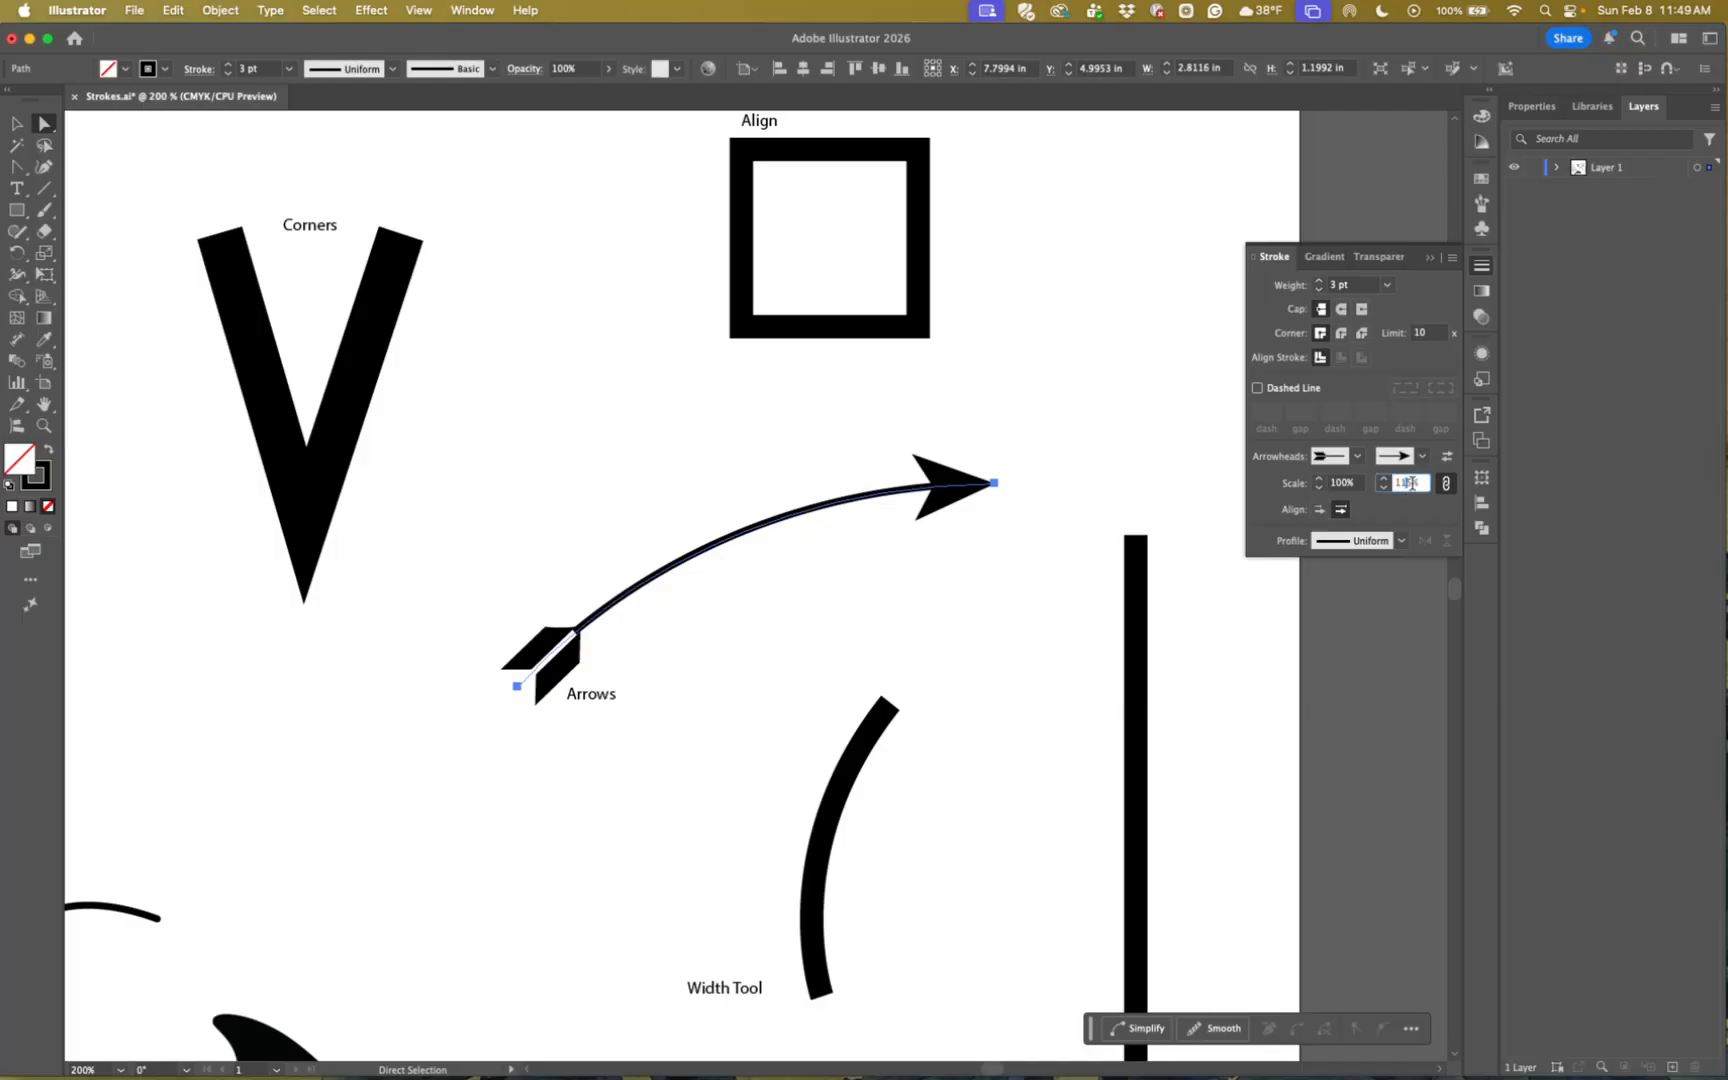
pyautogui.write('100')
pyautogui.press('Return')
pyautogui.click(1446, 483)
pyautogui.click(1338, 483)
pyautogui.write('100')
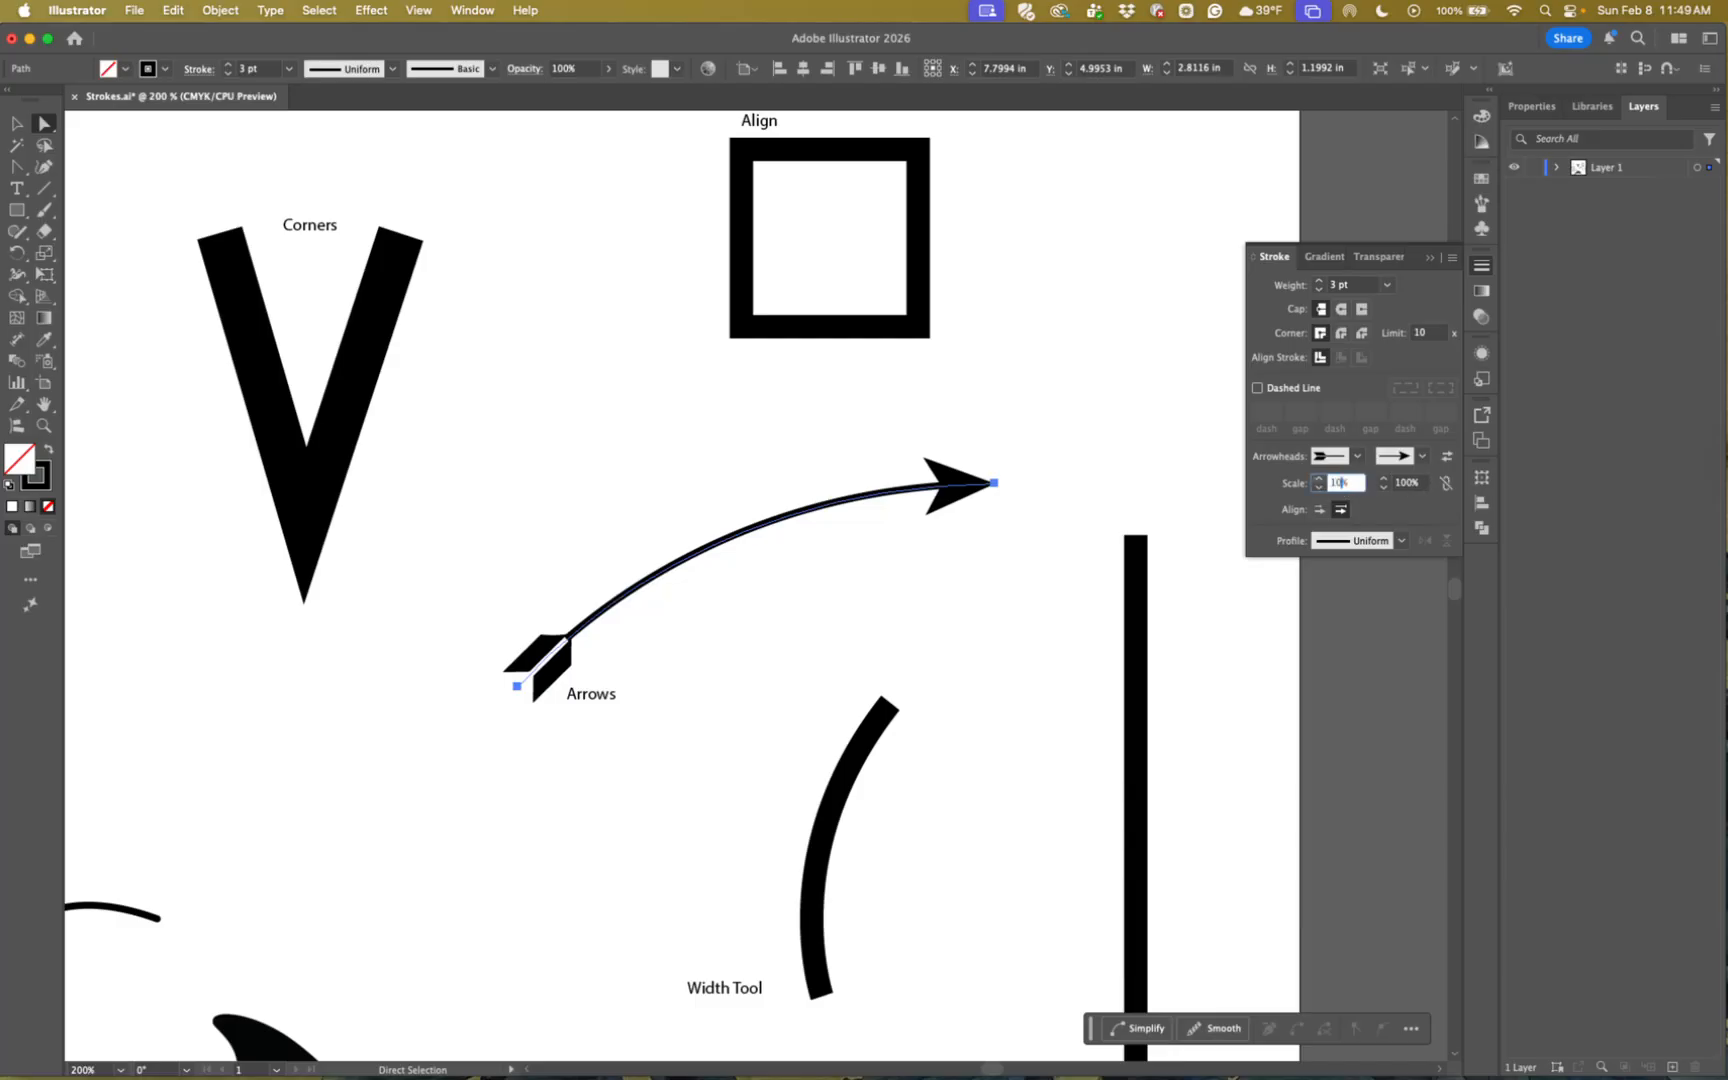
pyautogui.press('Return')
pyautogui.click(1447, 485)
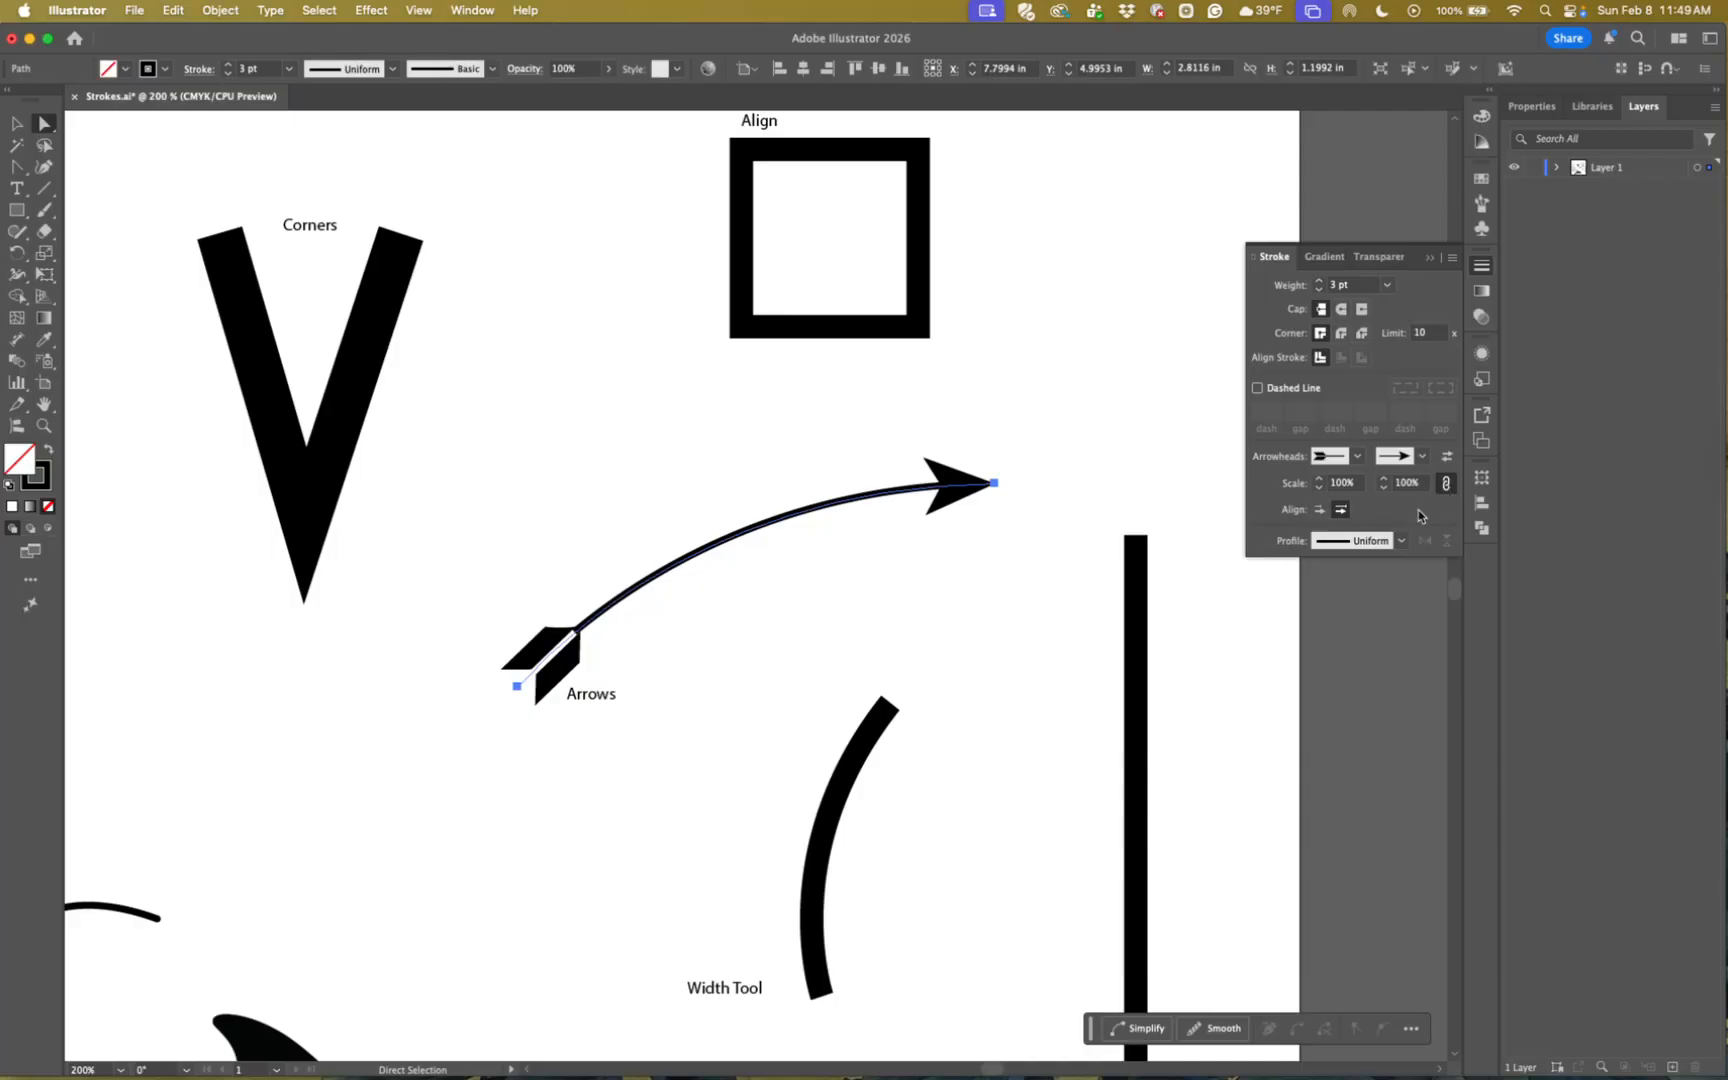
pyautogui.click(1004, 545)
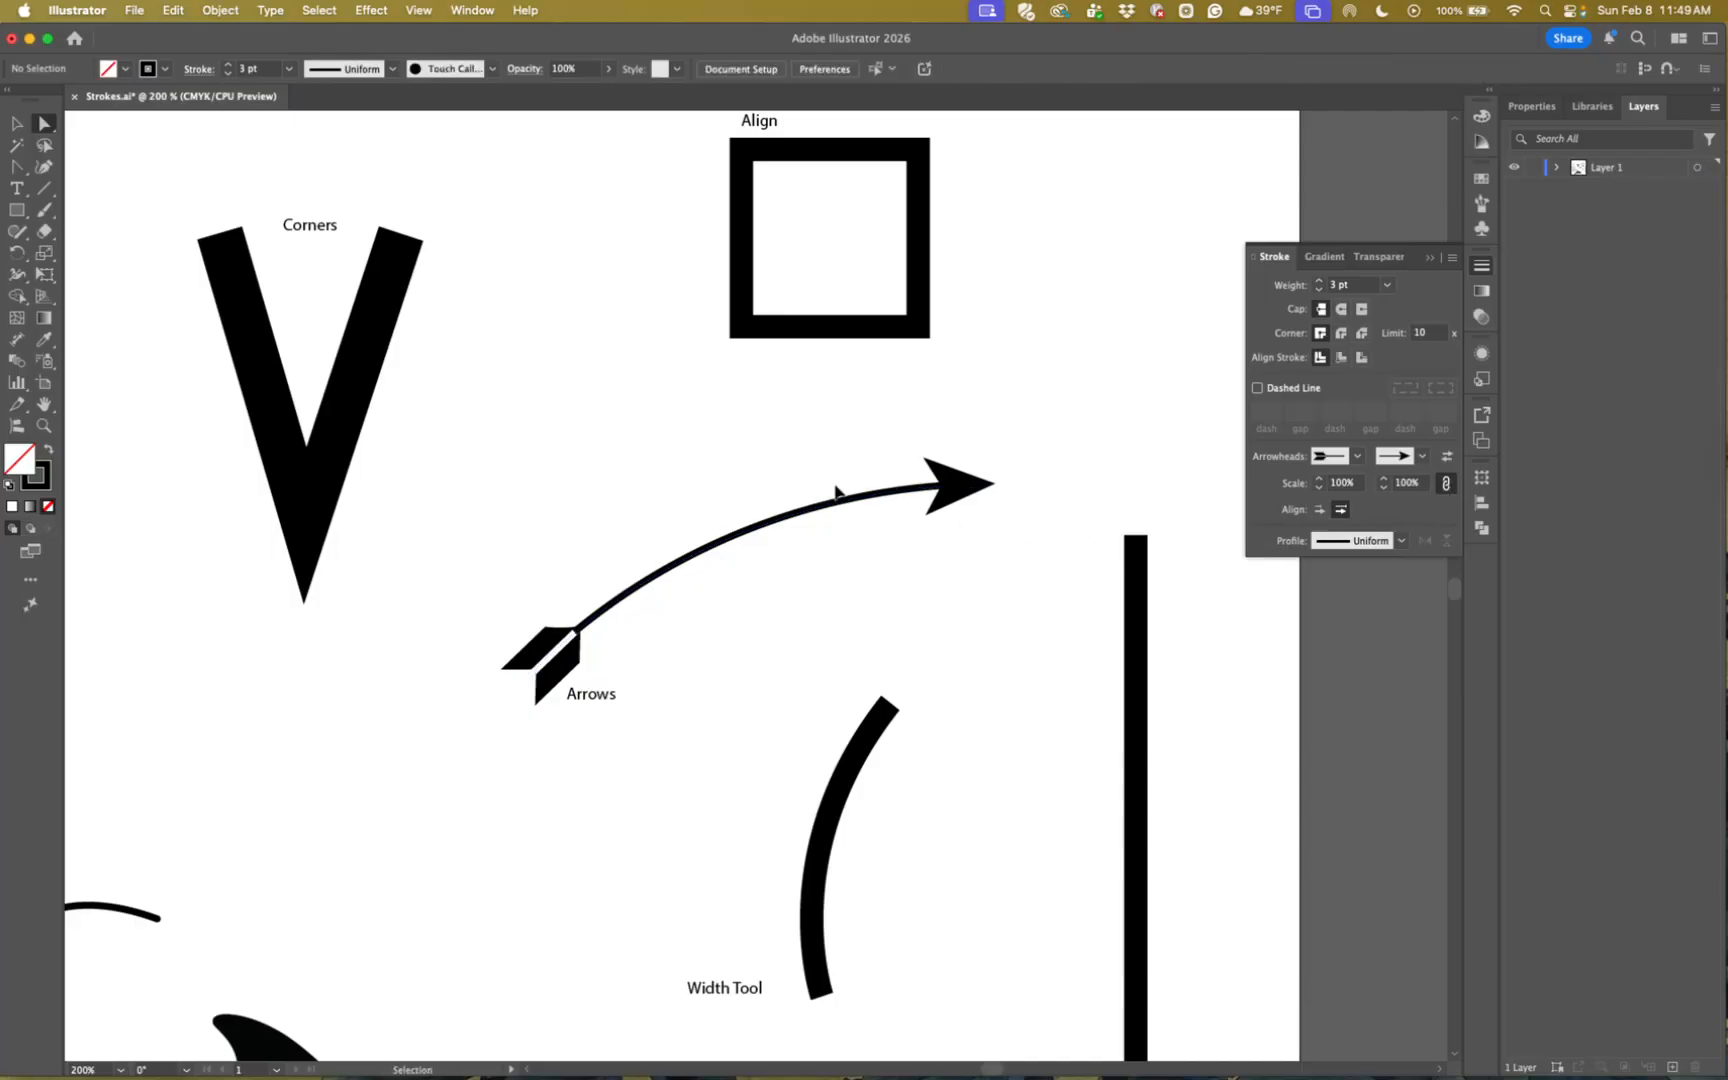
# - Try the elongated hexagonal width profile on the vertical Profiles line, and restore the Uniform profile
pyautogui.press('super+minus')
pyautogui.press('super+minus')
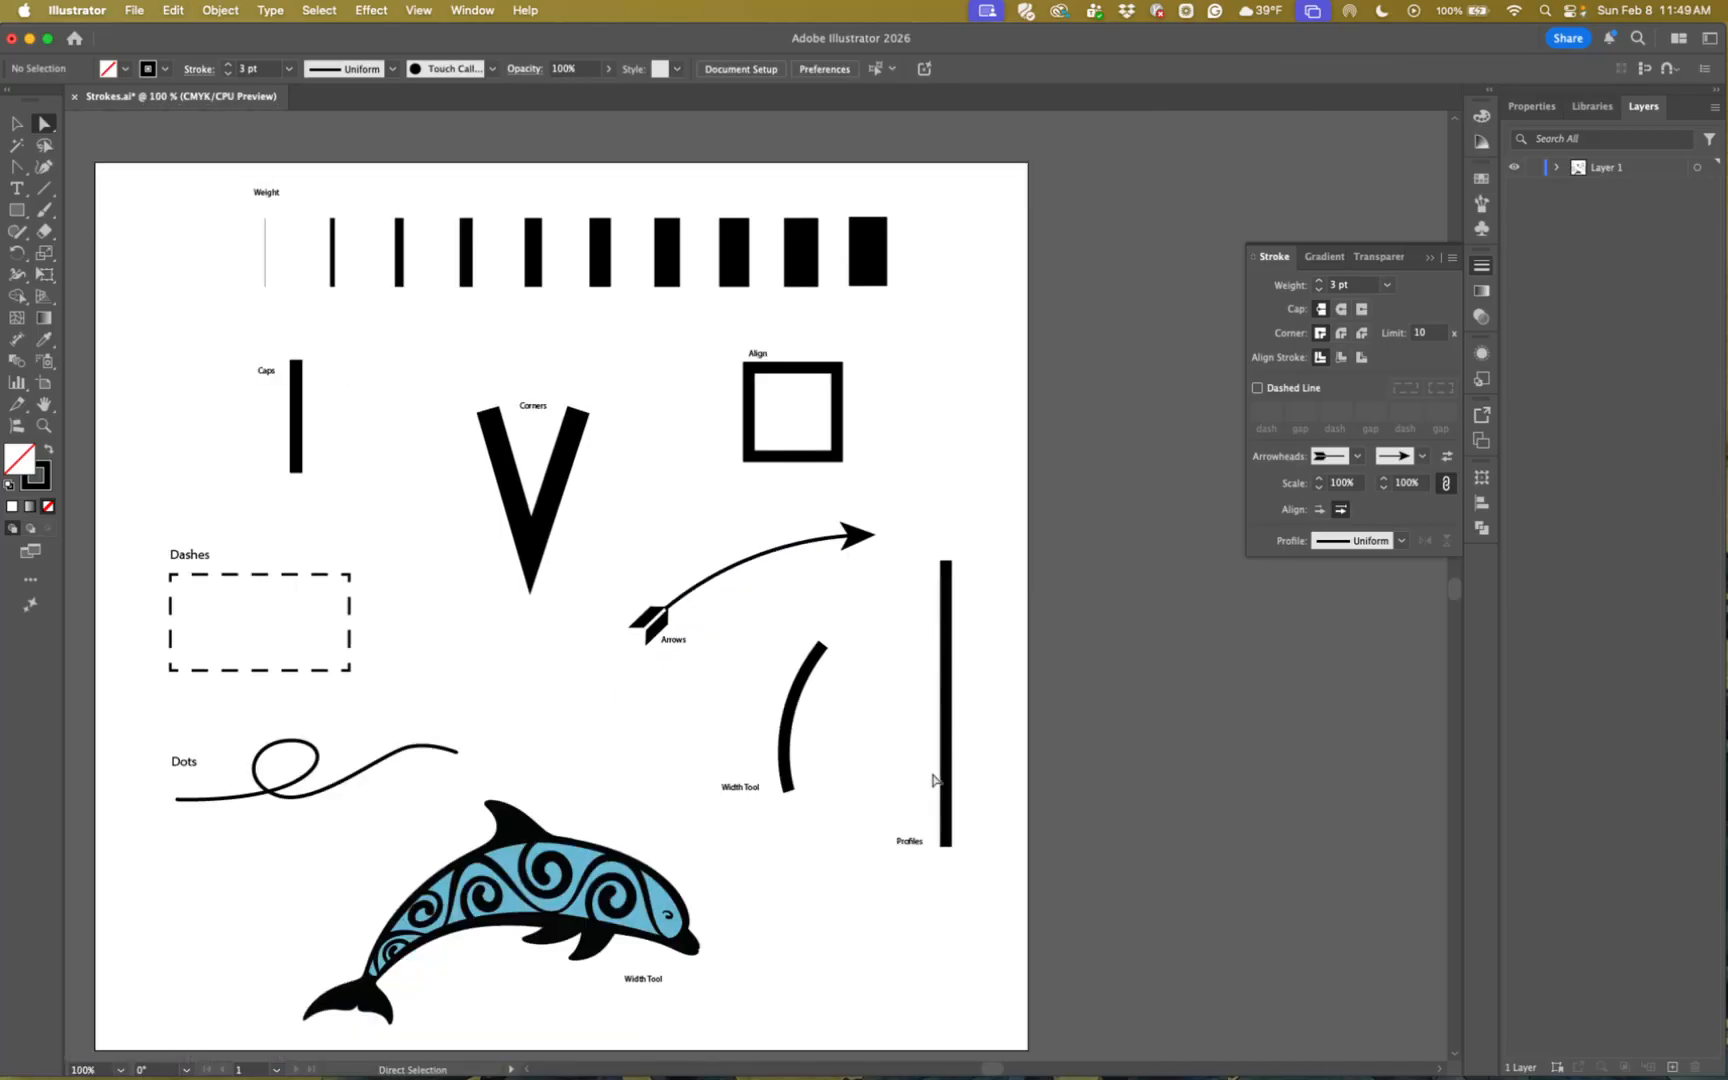
pyautogui.click(946, 711)
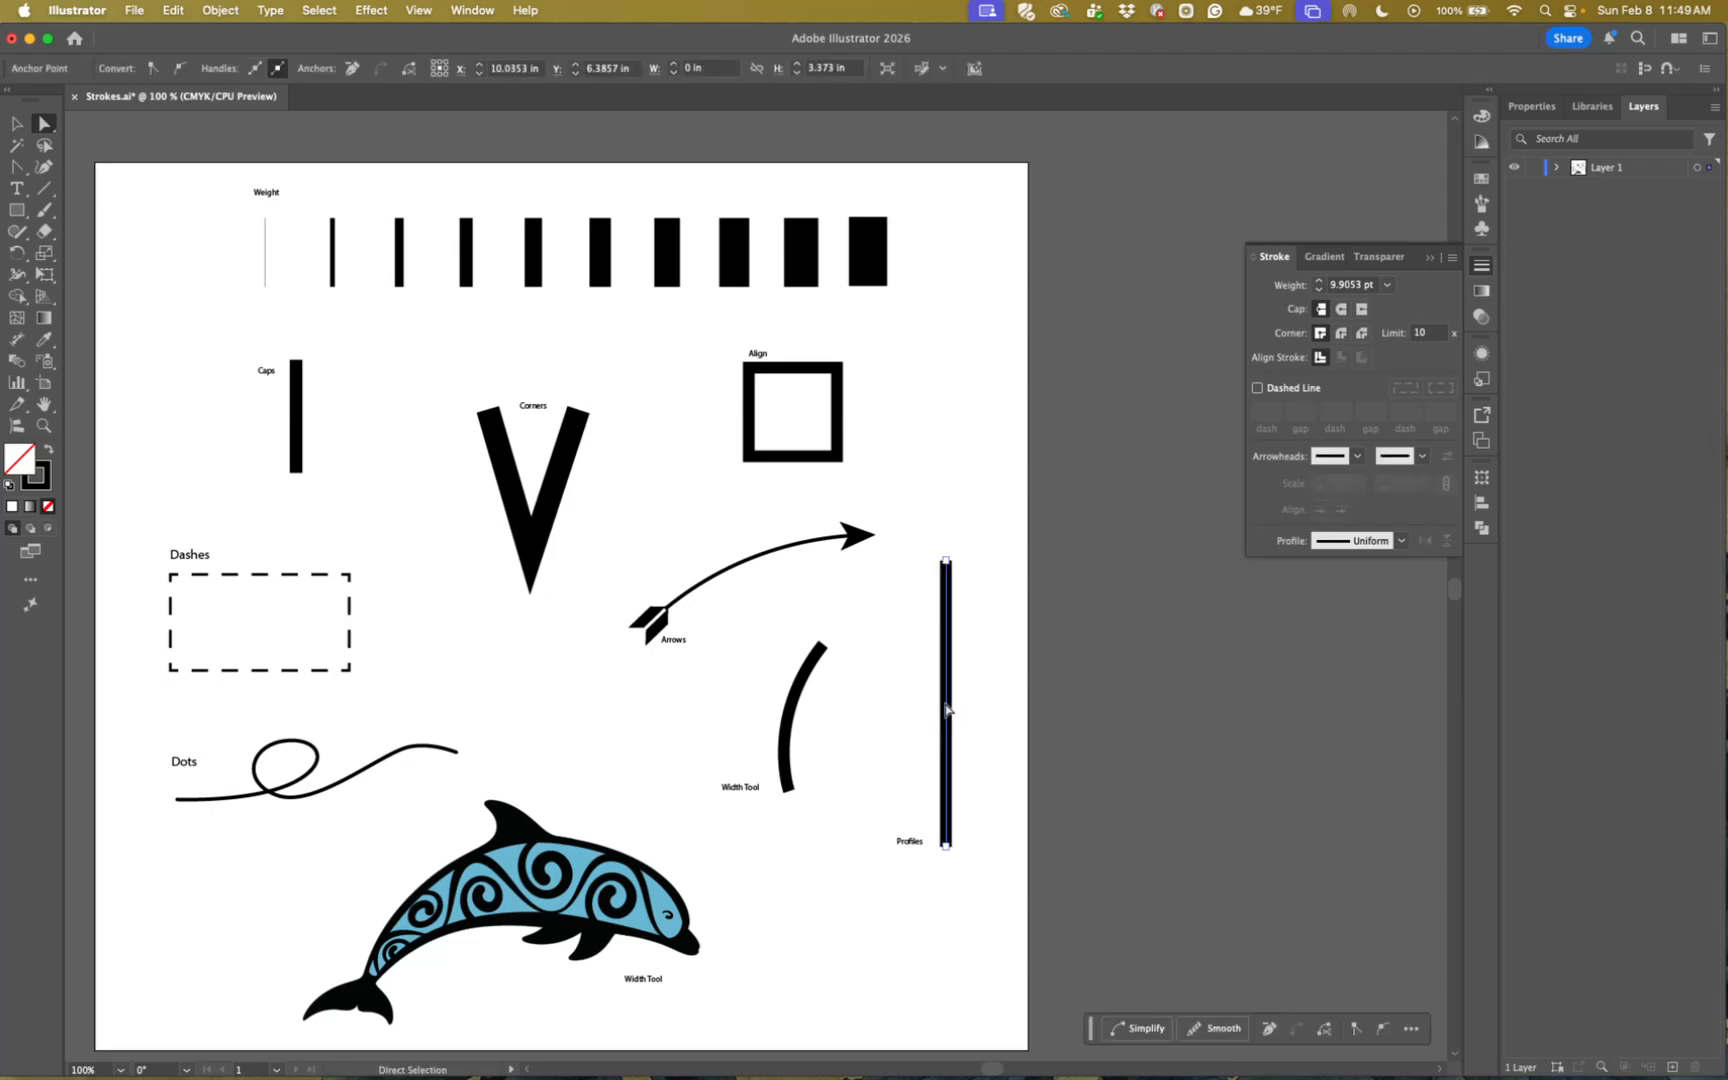
pyautogui.press('v')
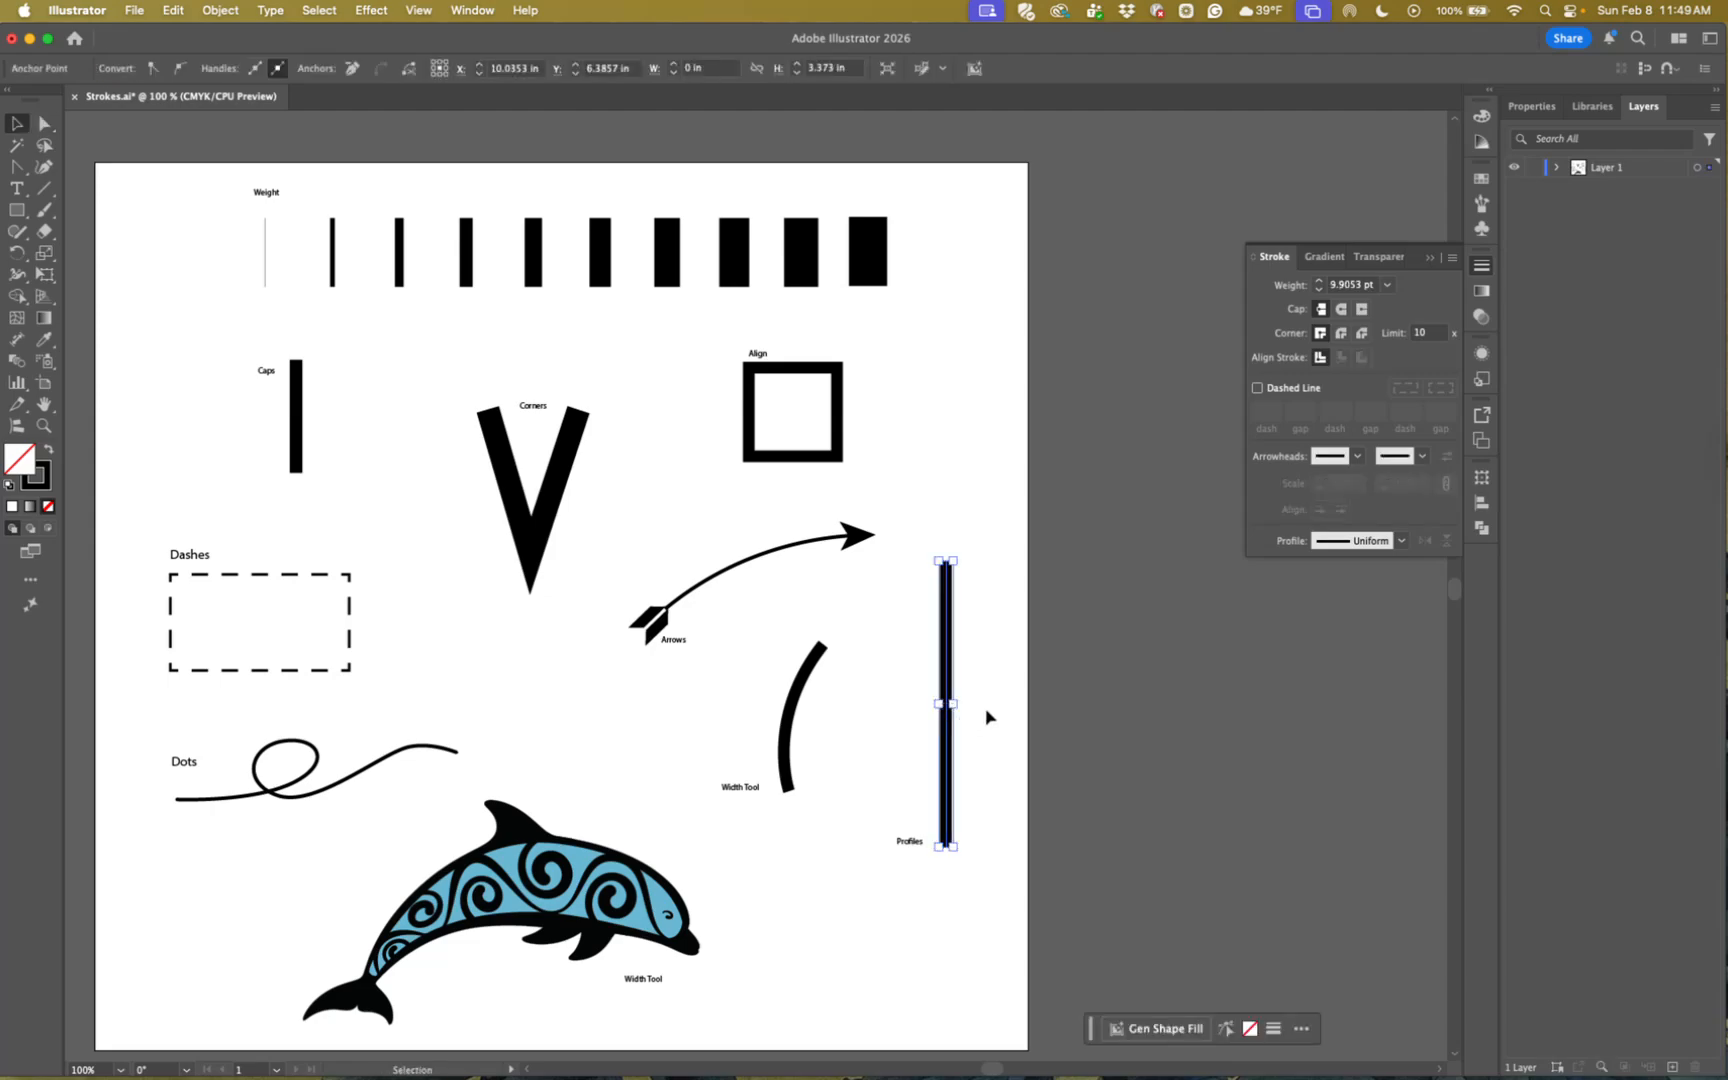
pyautogui.click(987, 712)
pyautogui.click(947, 710)
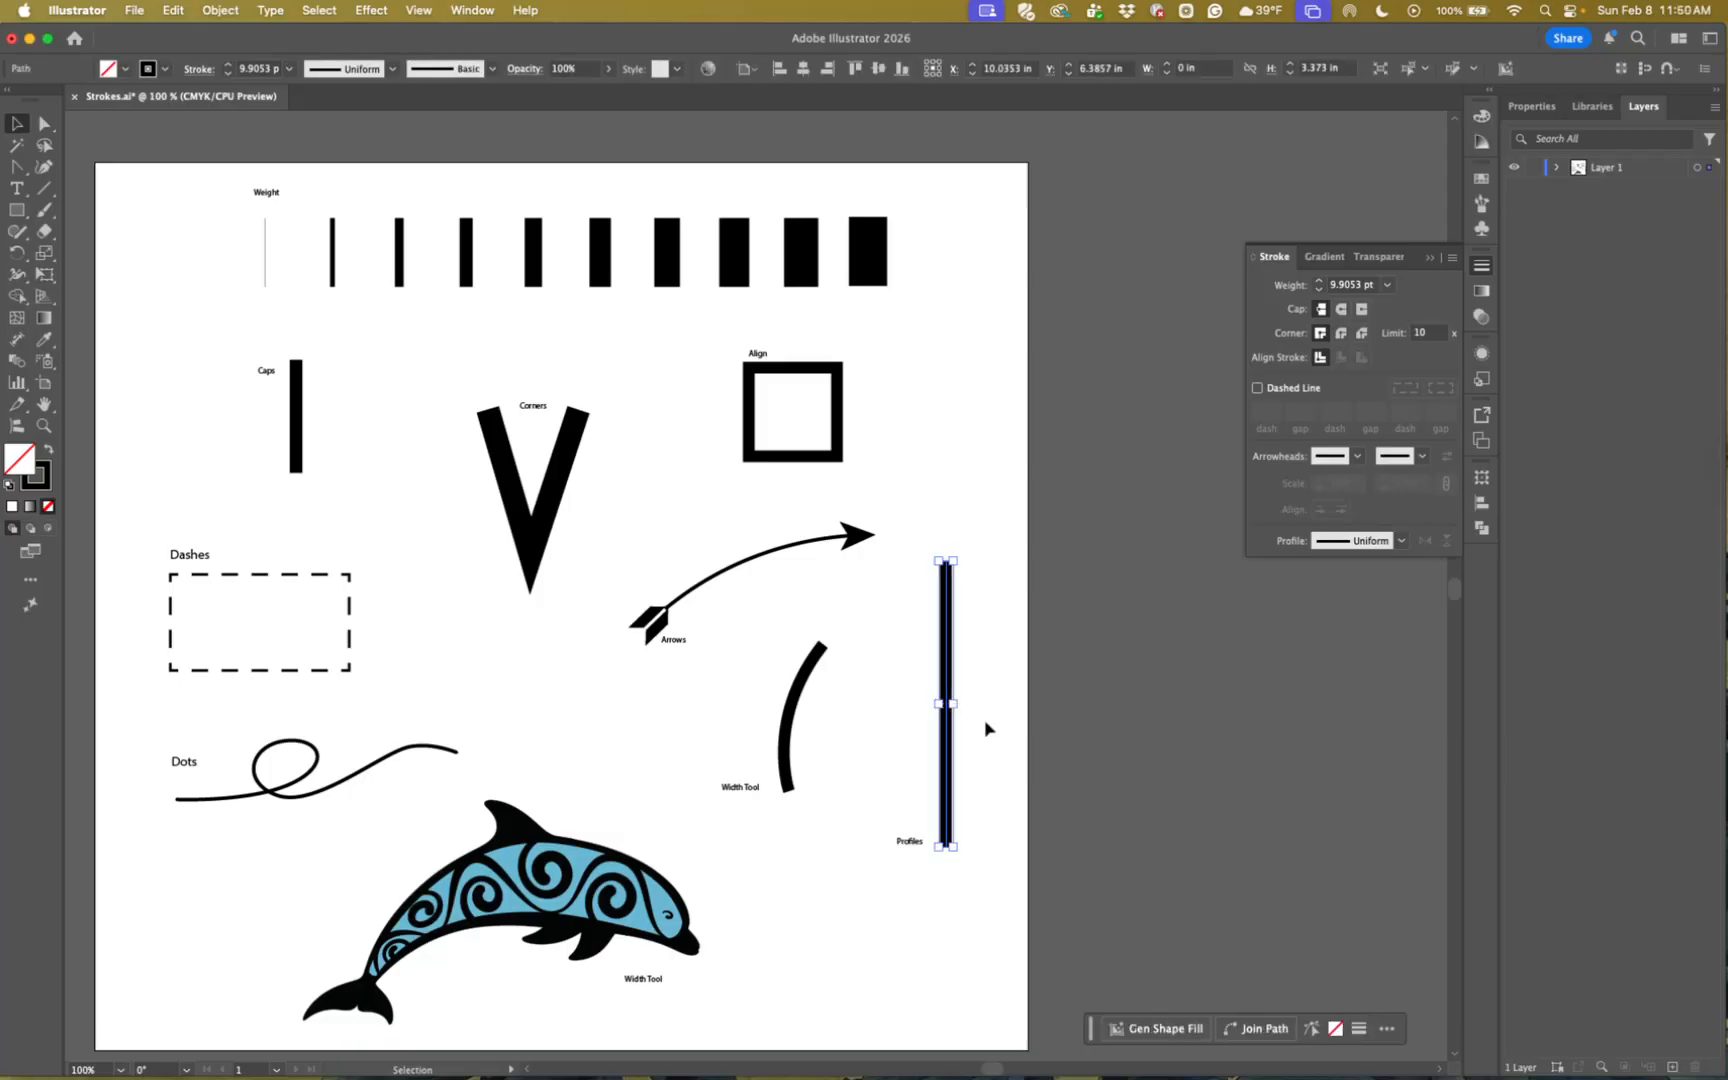
pyautogui.click(1401, 540)
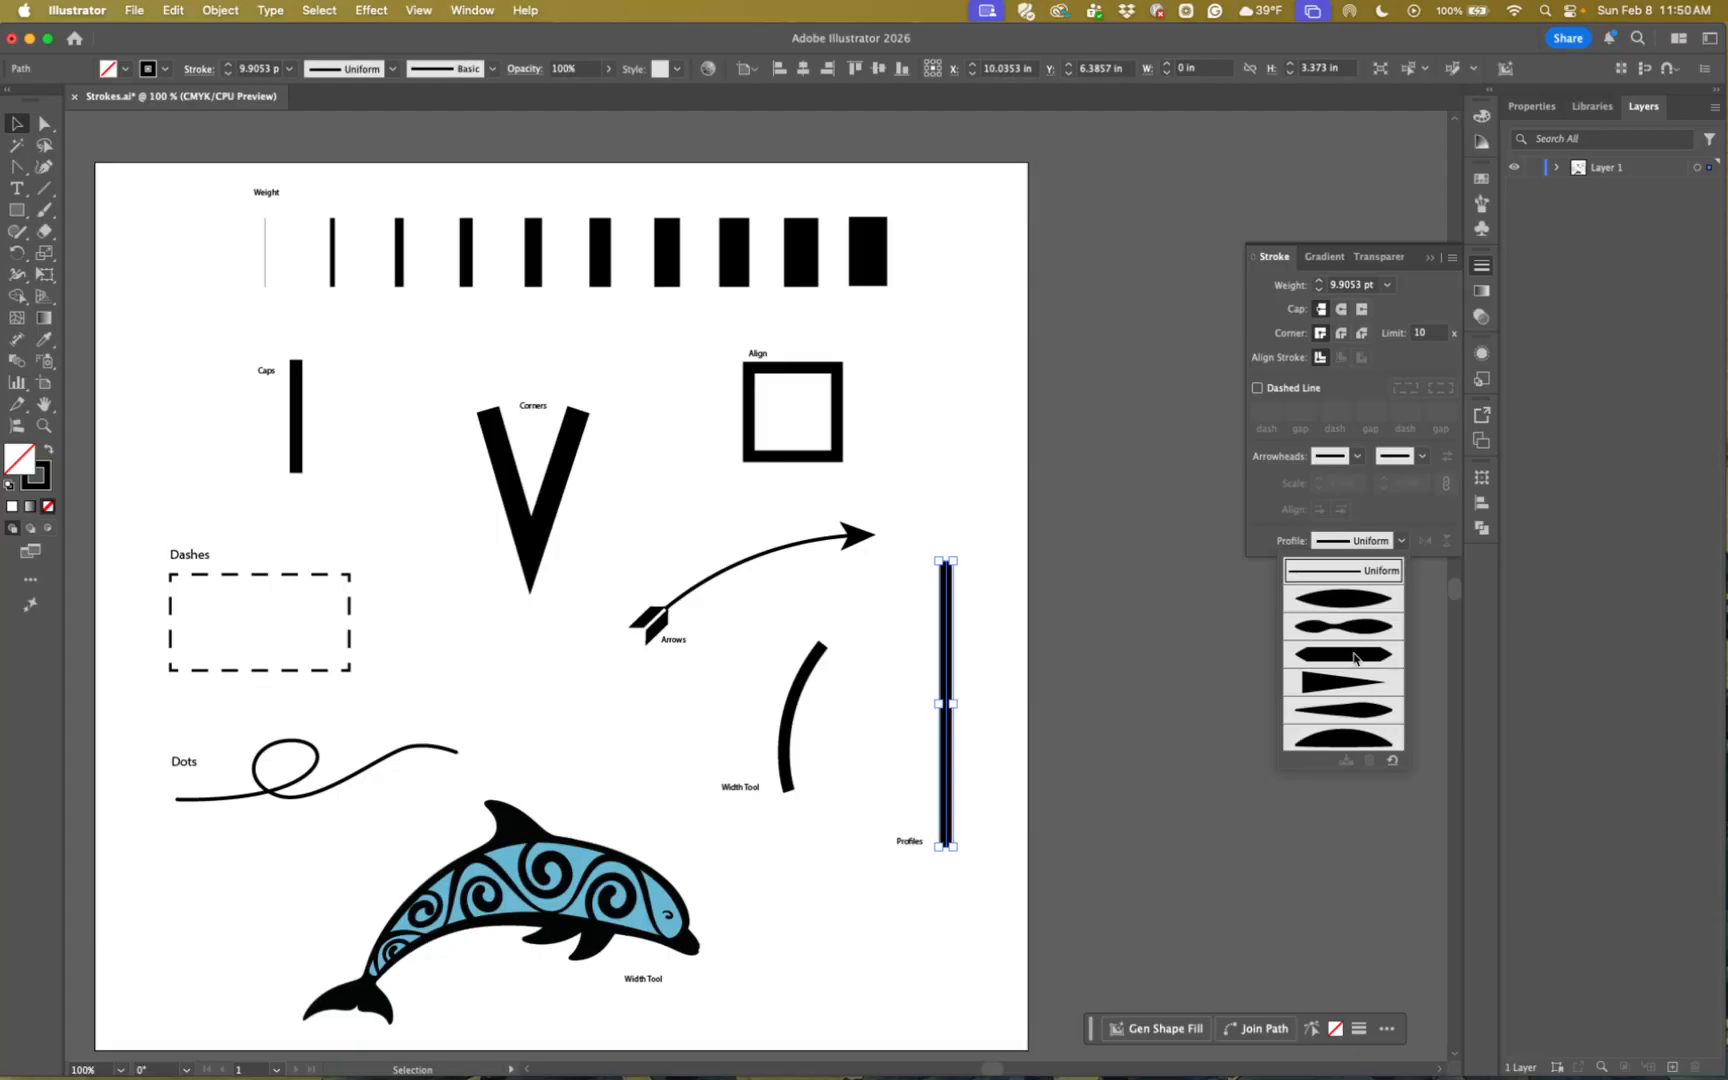
pyautogui.click(1355, 655)
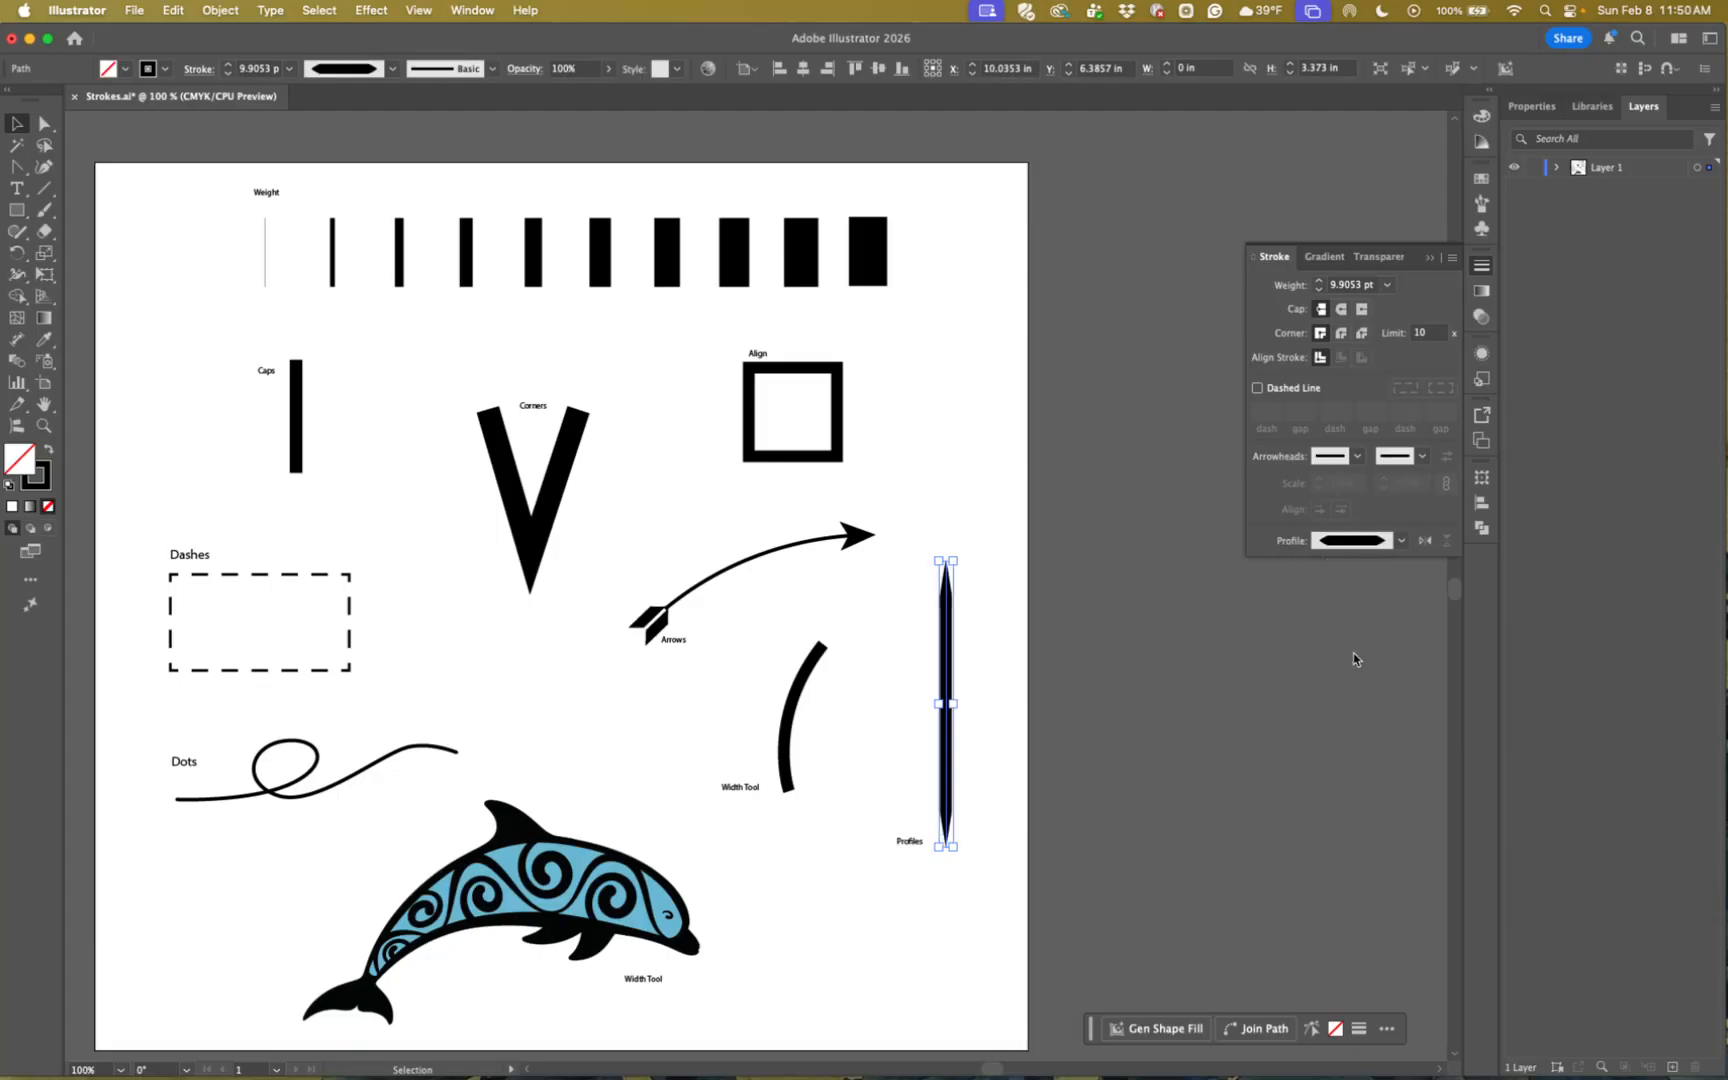
pyautogui.click(1399, 541)
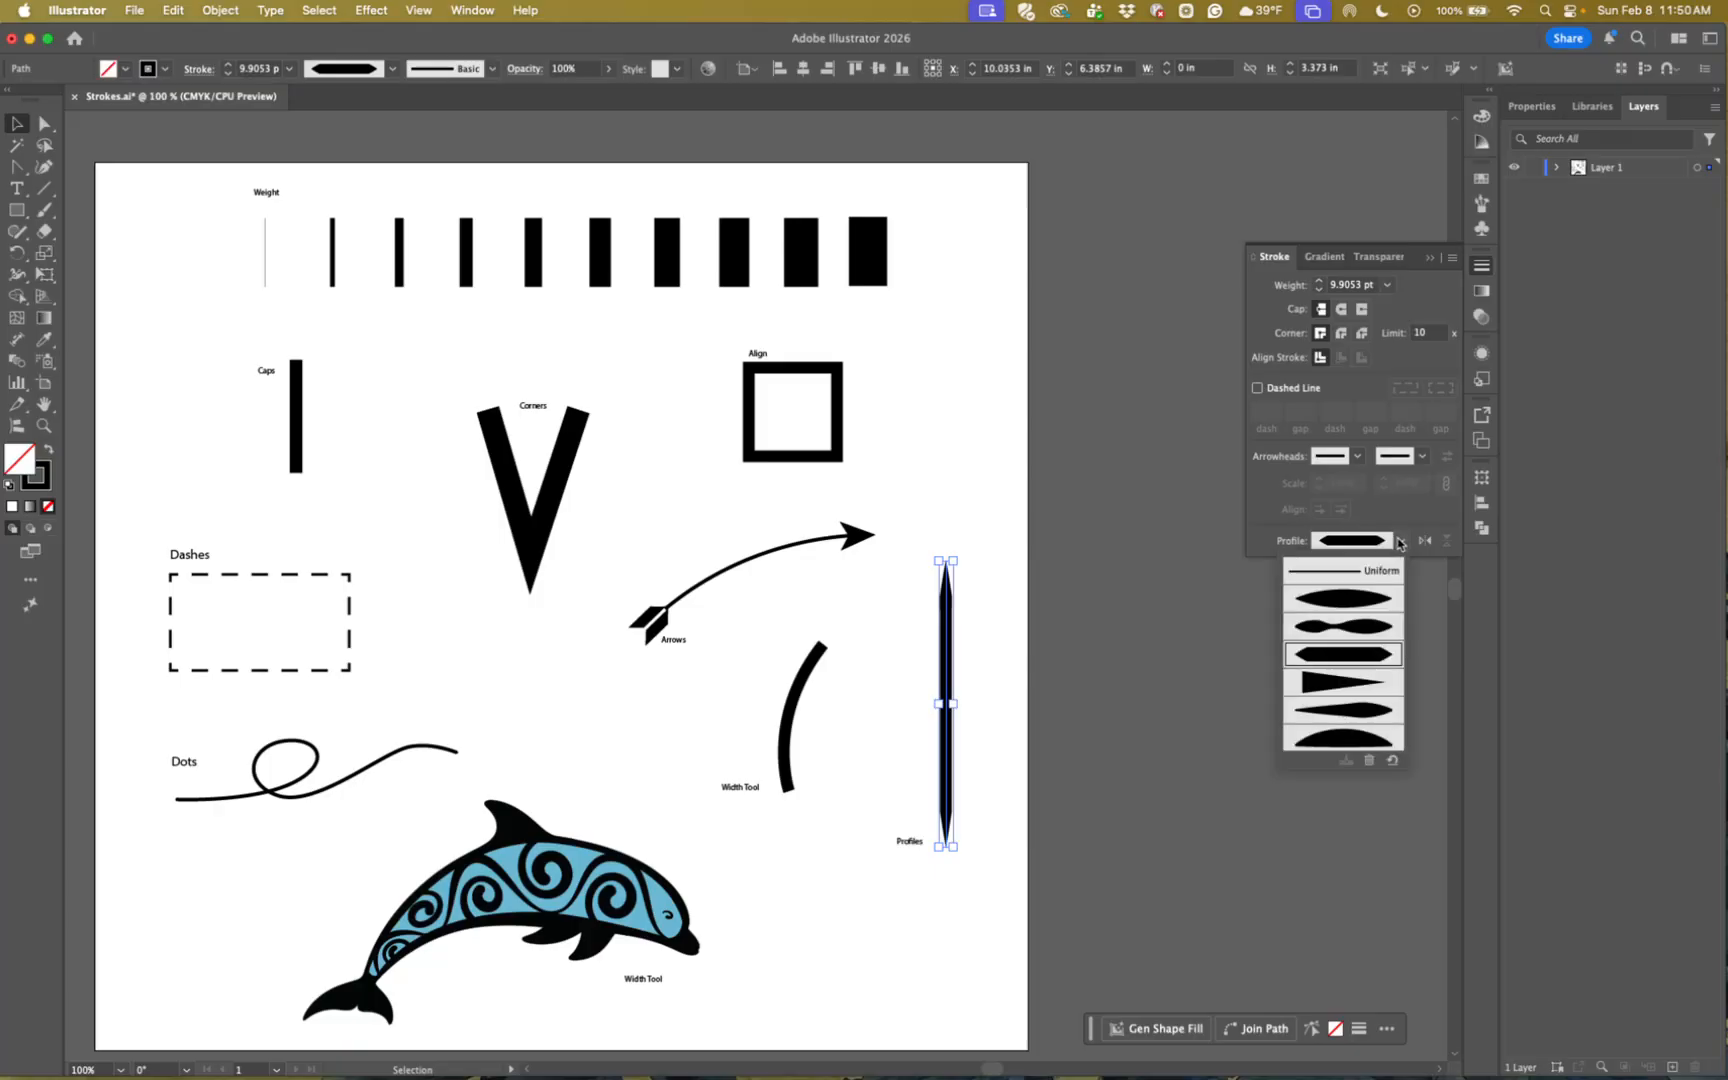
pyautogui.click(1358, 574)
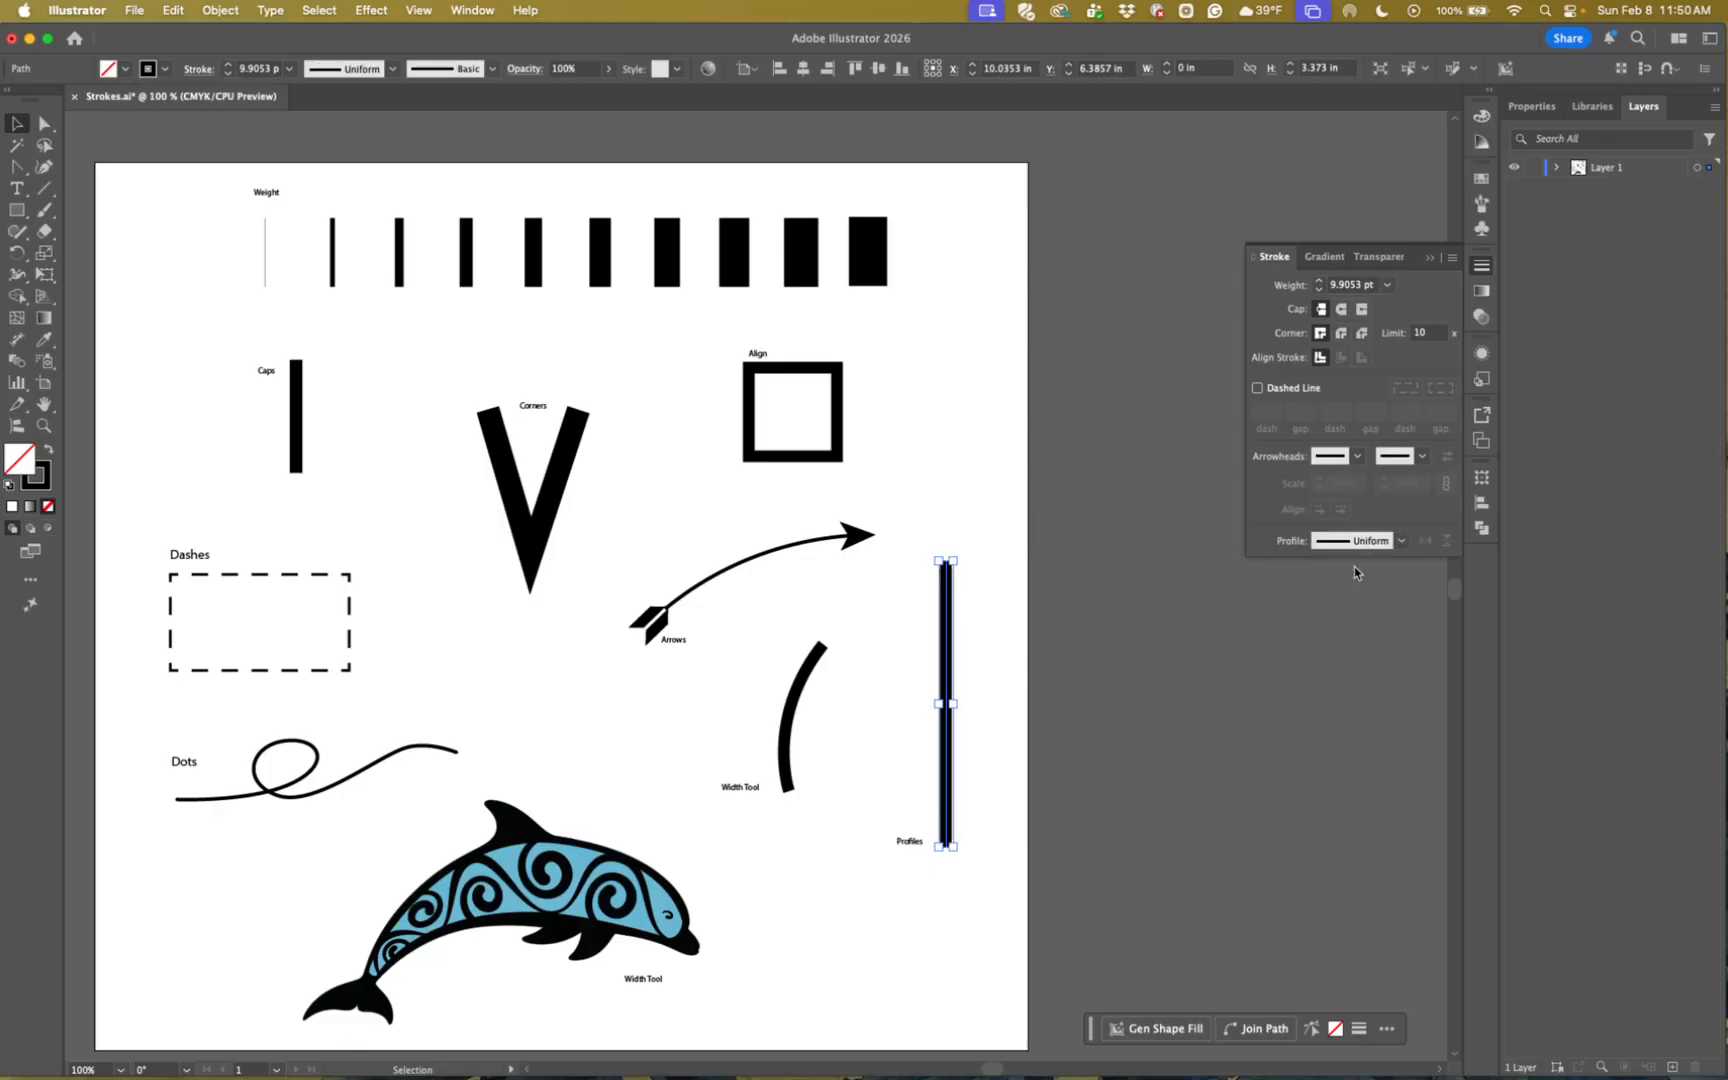
# - Apply the symmetrical lens-shaped width profile to the Profiles line, replace it with the triangular tapering profile, and deselect the line
pyautogui.click(1401, 541)
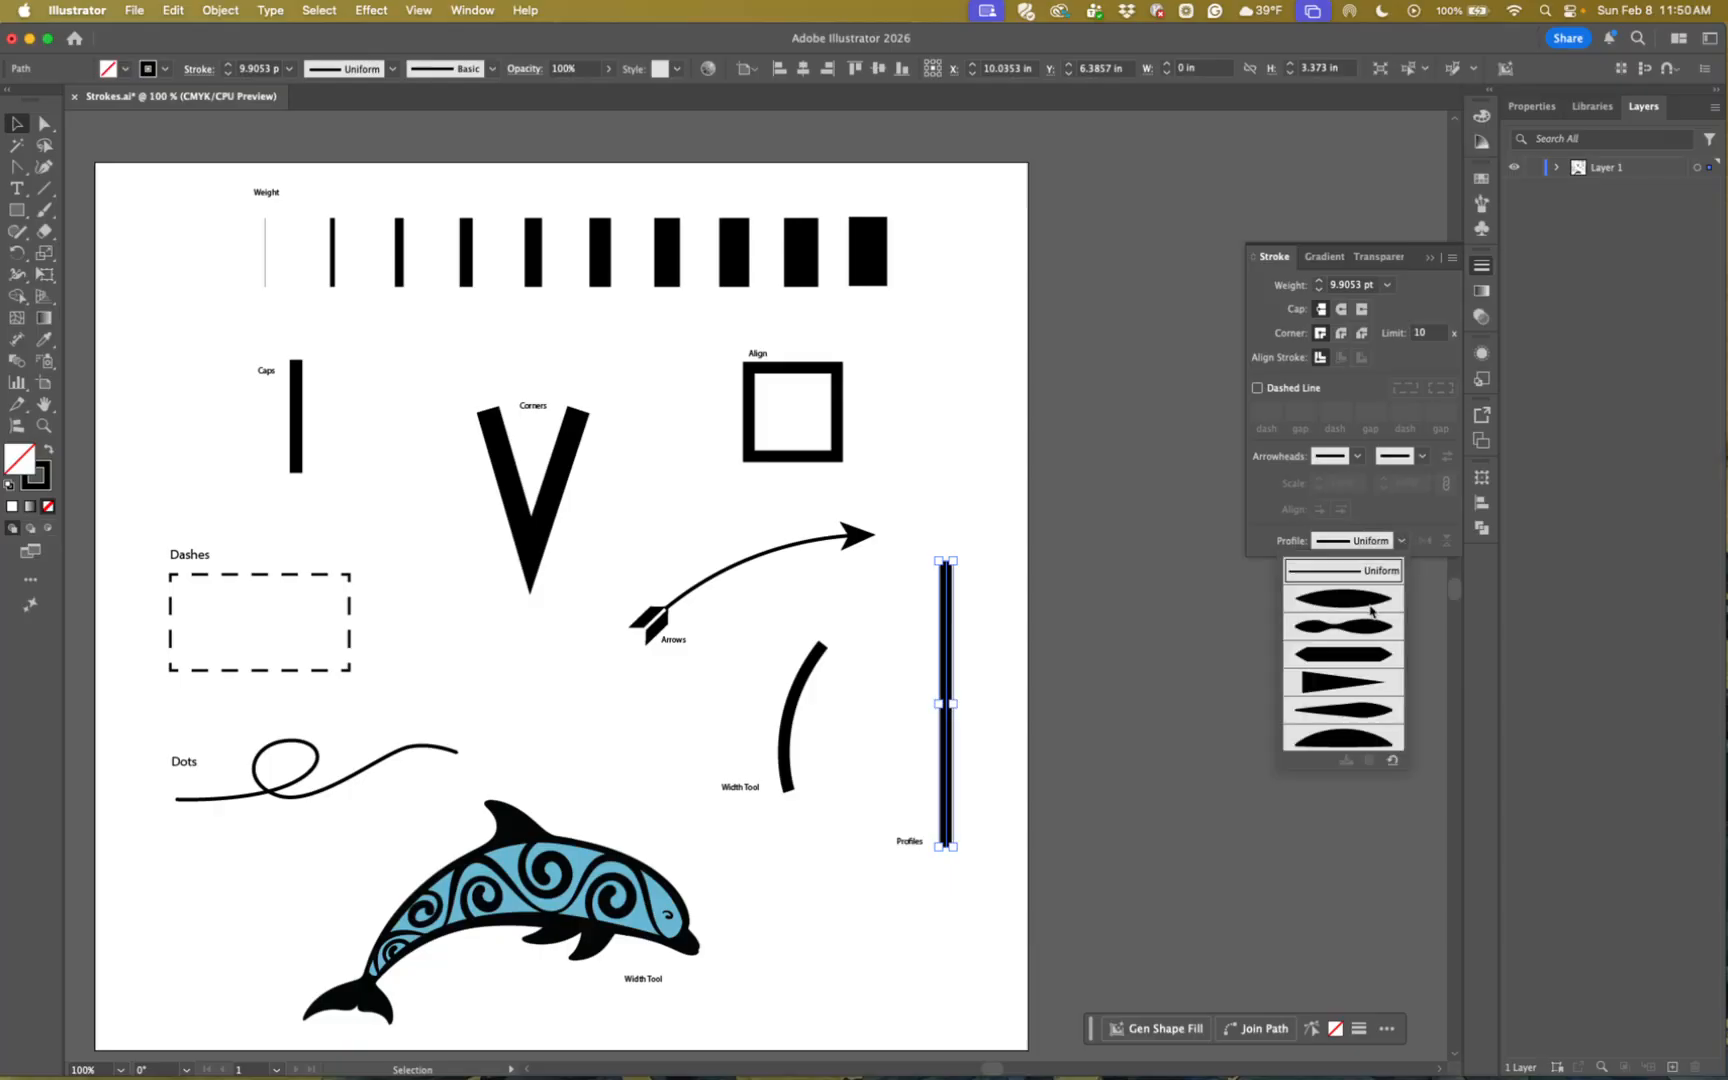
pyautogui.click(1371, 600)
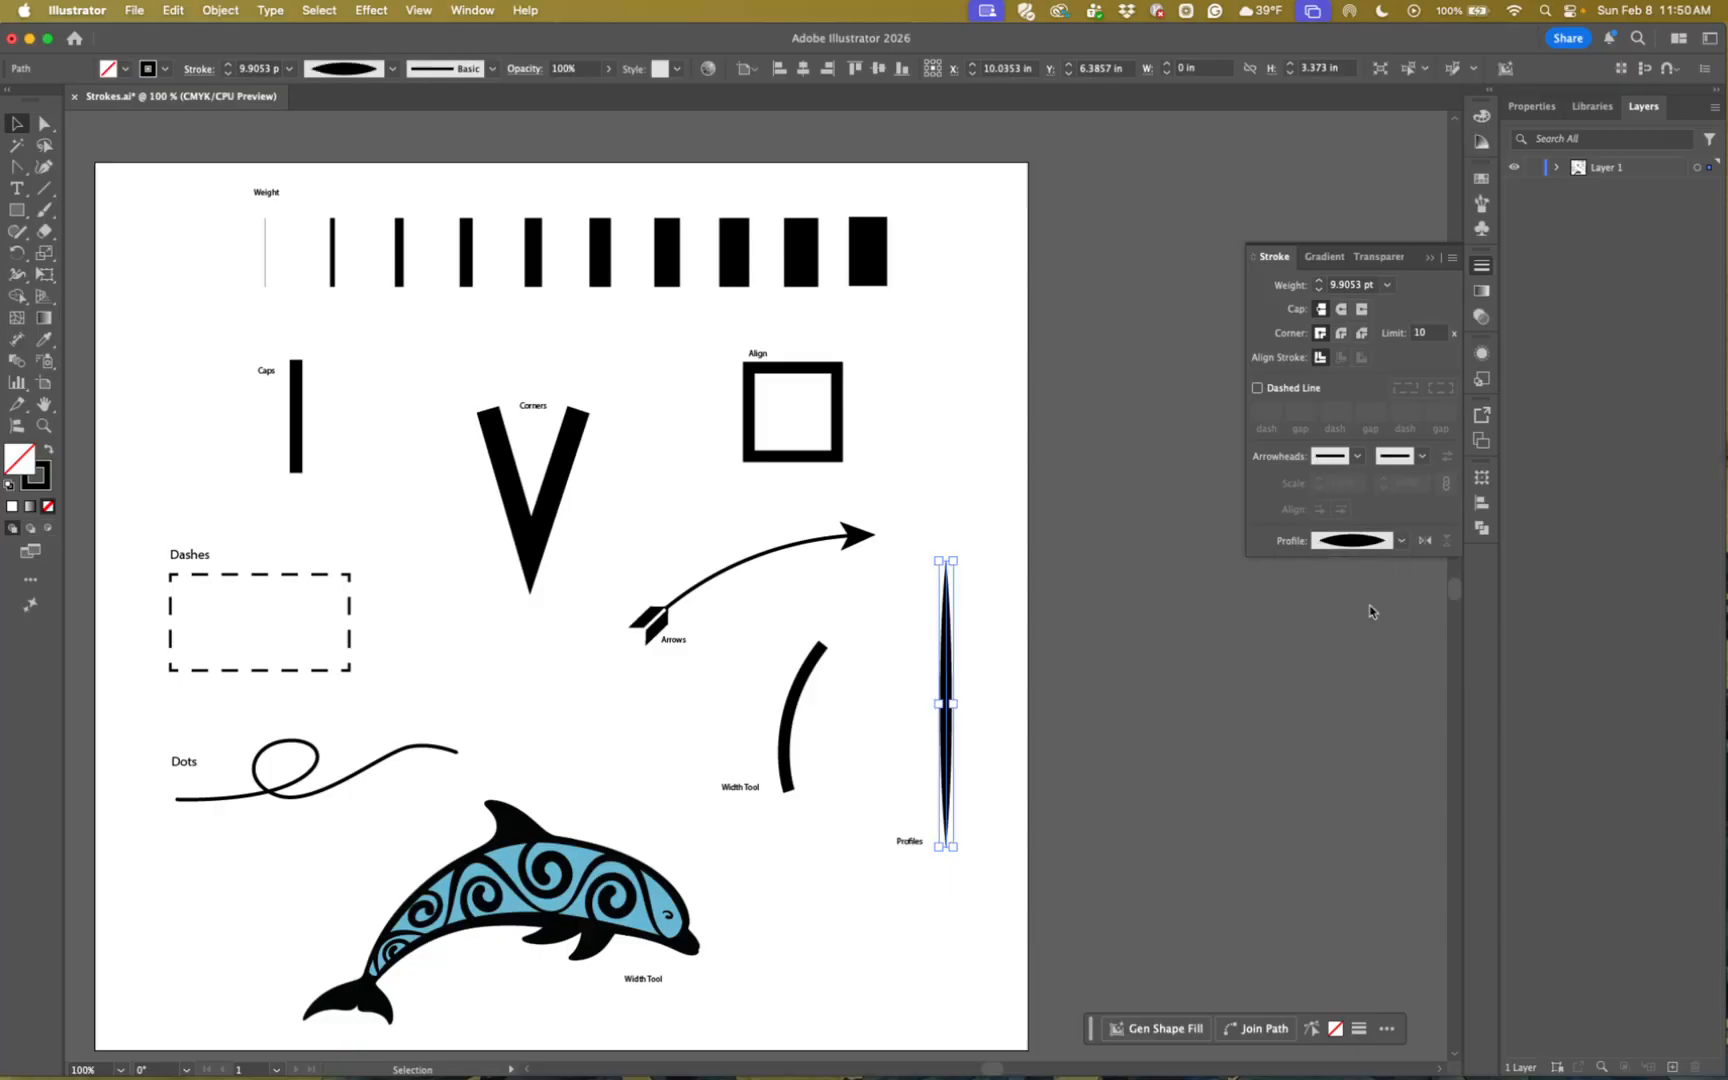
pyautogui.click(1400, 543)
pyautogui.click(1346, 687)
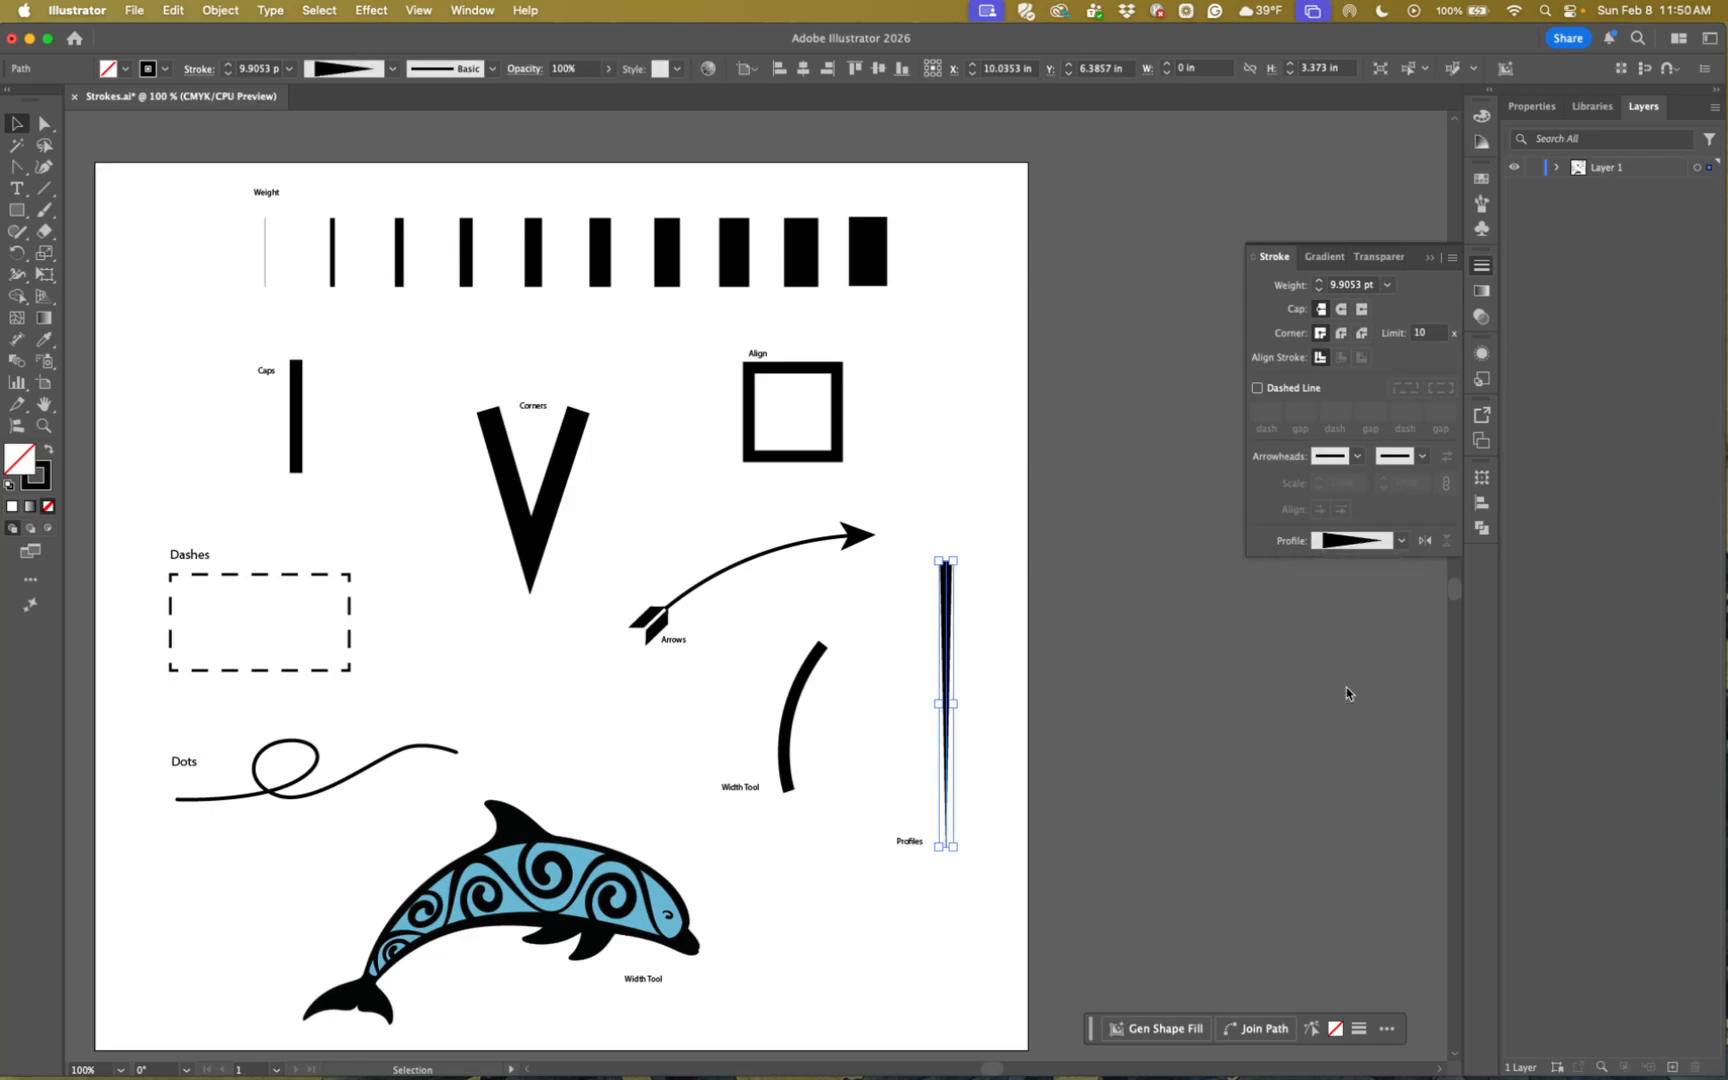
pyautogui.click(1162, 745)
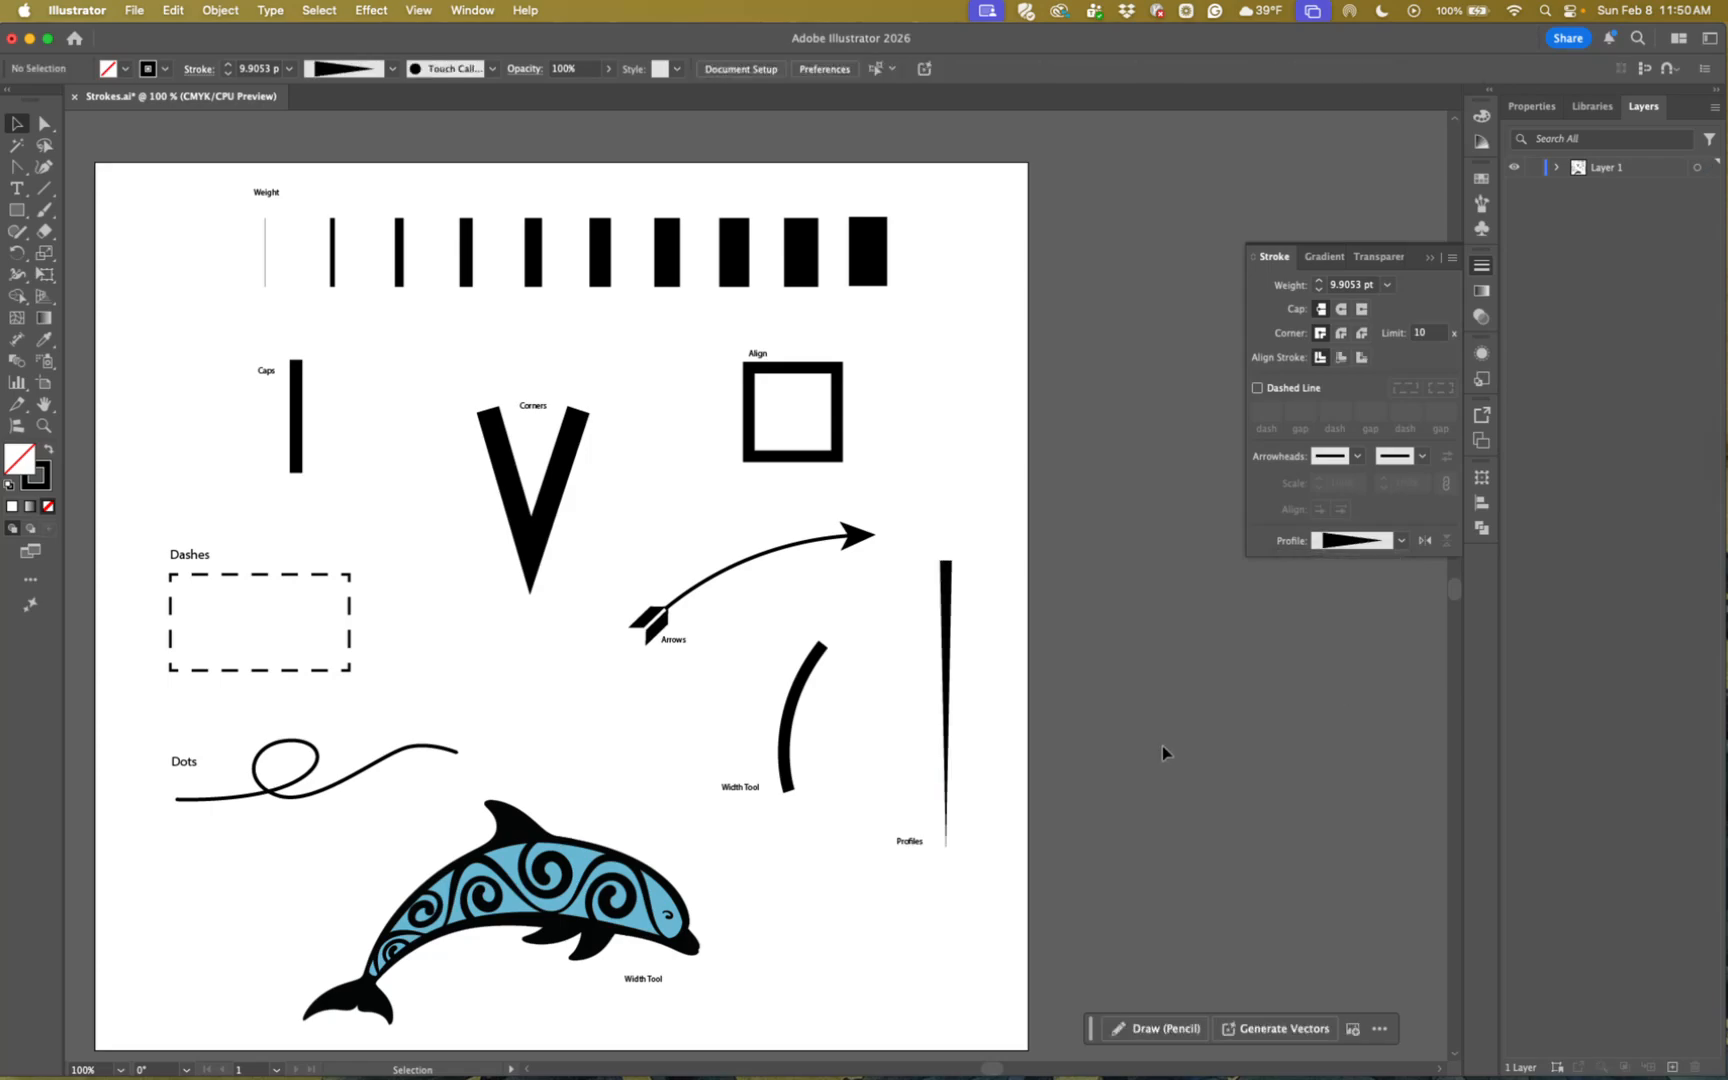
# - Apply the one-sided arc width profile to the Profiles line and flip it across the path
pyautogui.click(950, 600)
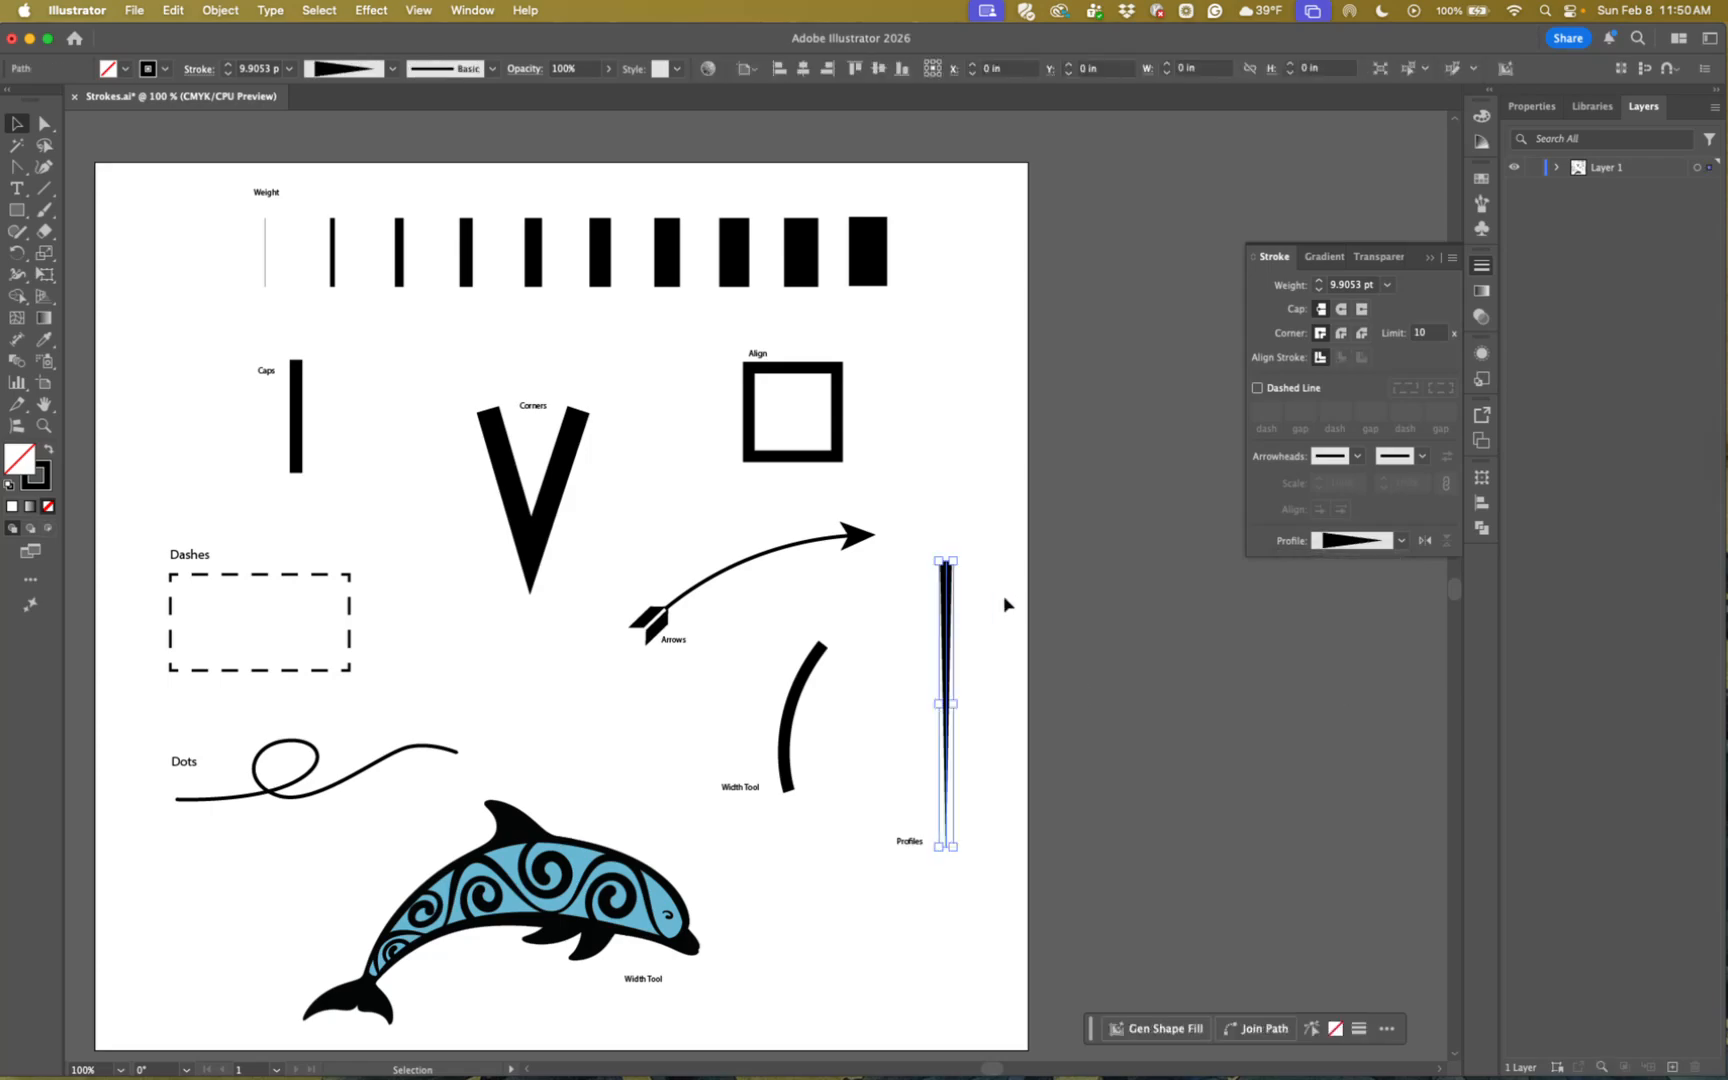
pyautogui.click(1401, 542)
pyautogui.click(1361, 737)
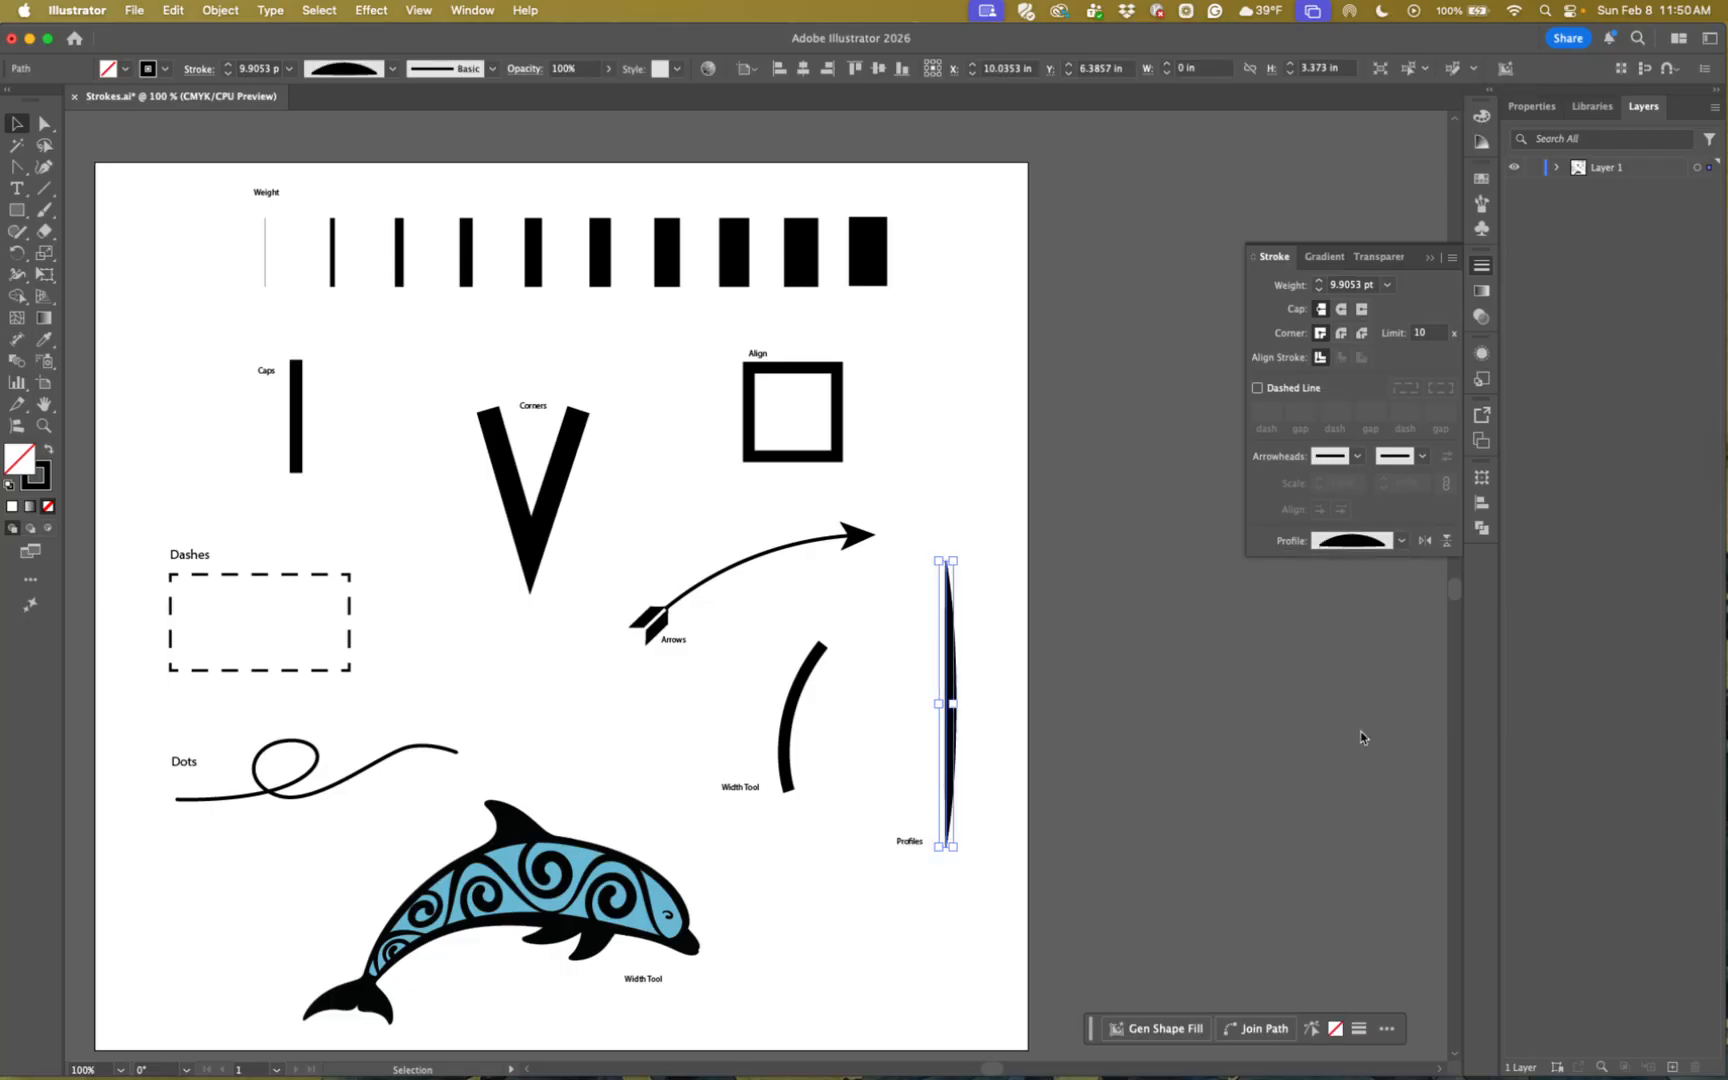
pyautogui.click(1425, 542)
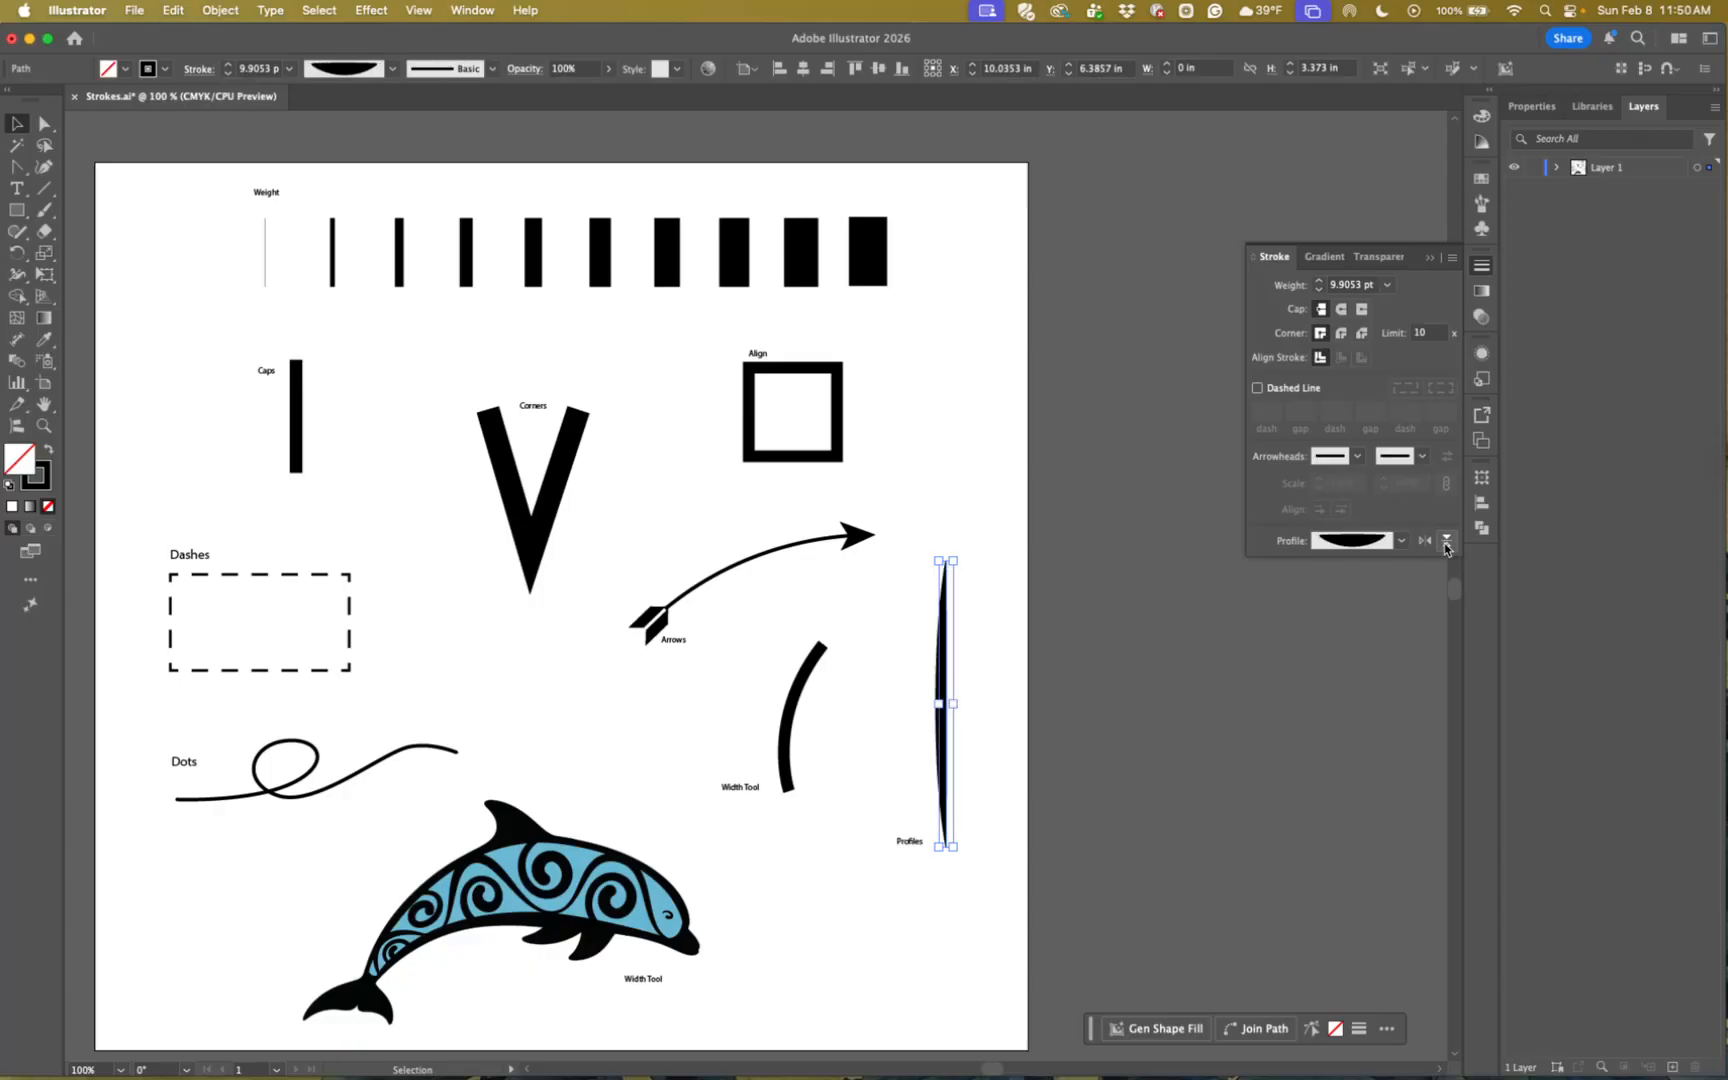
pyautogui.click(1392, 545)
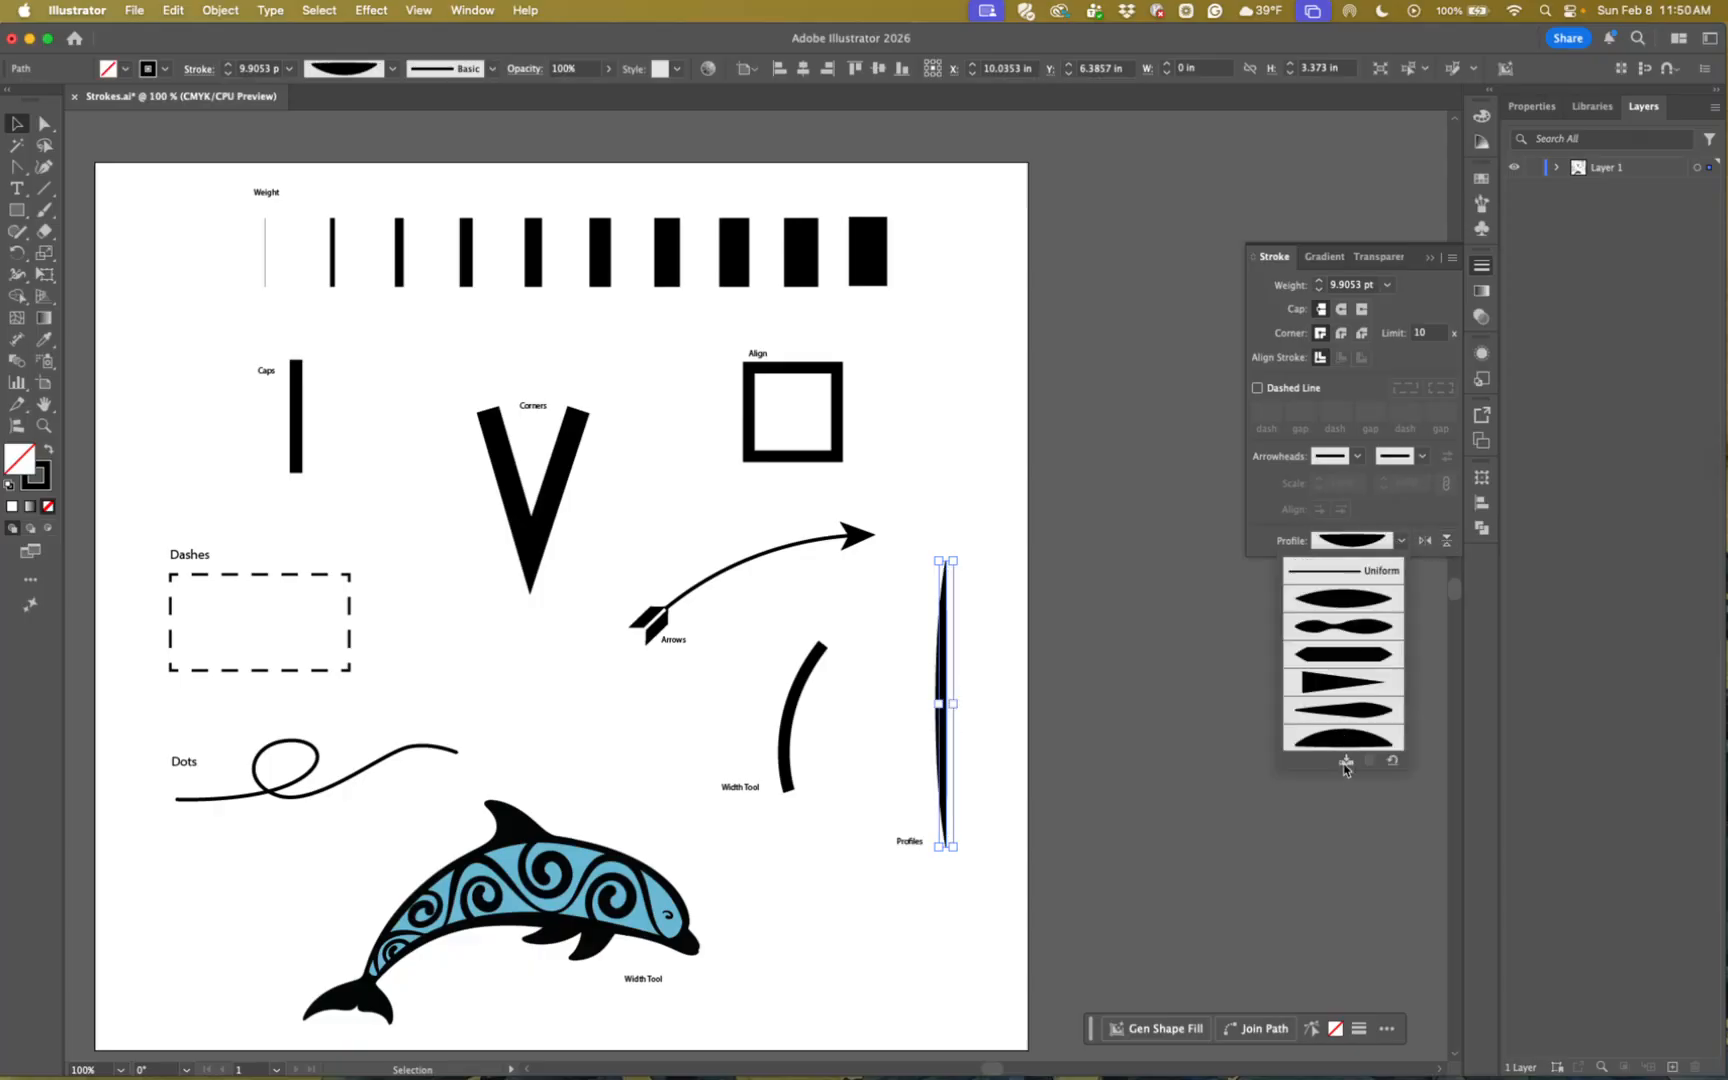
pyautogui.click(1346, 761)
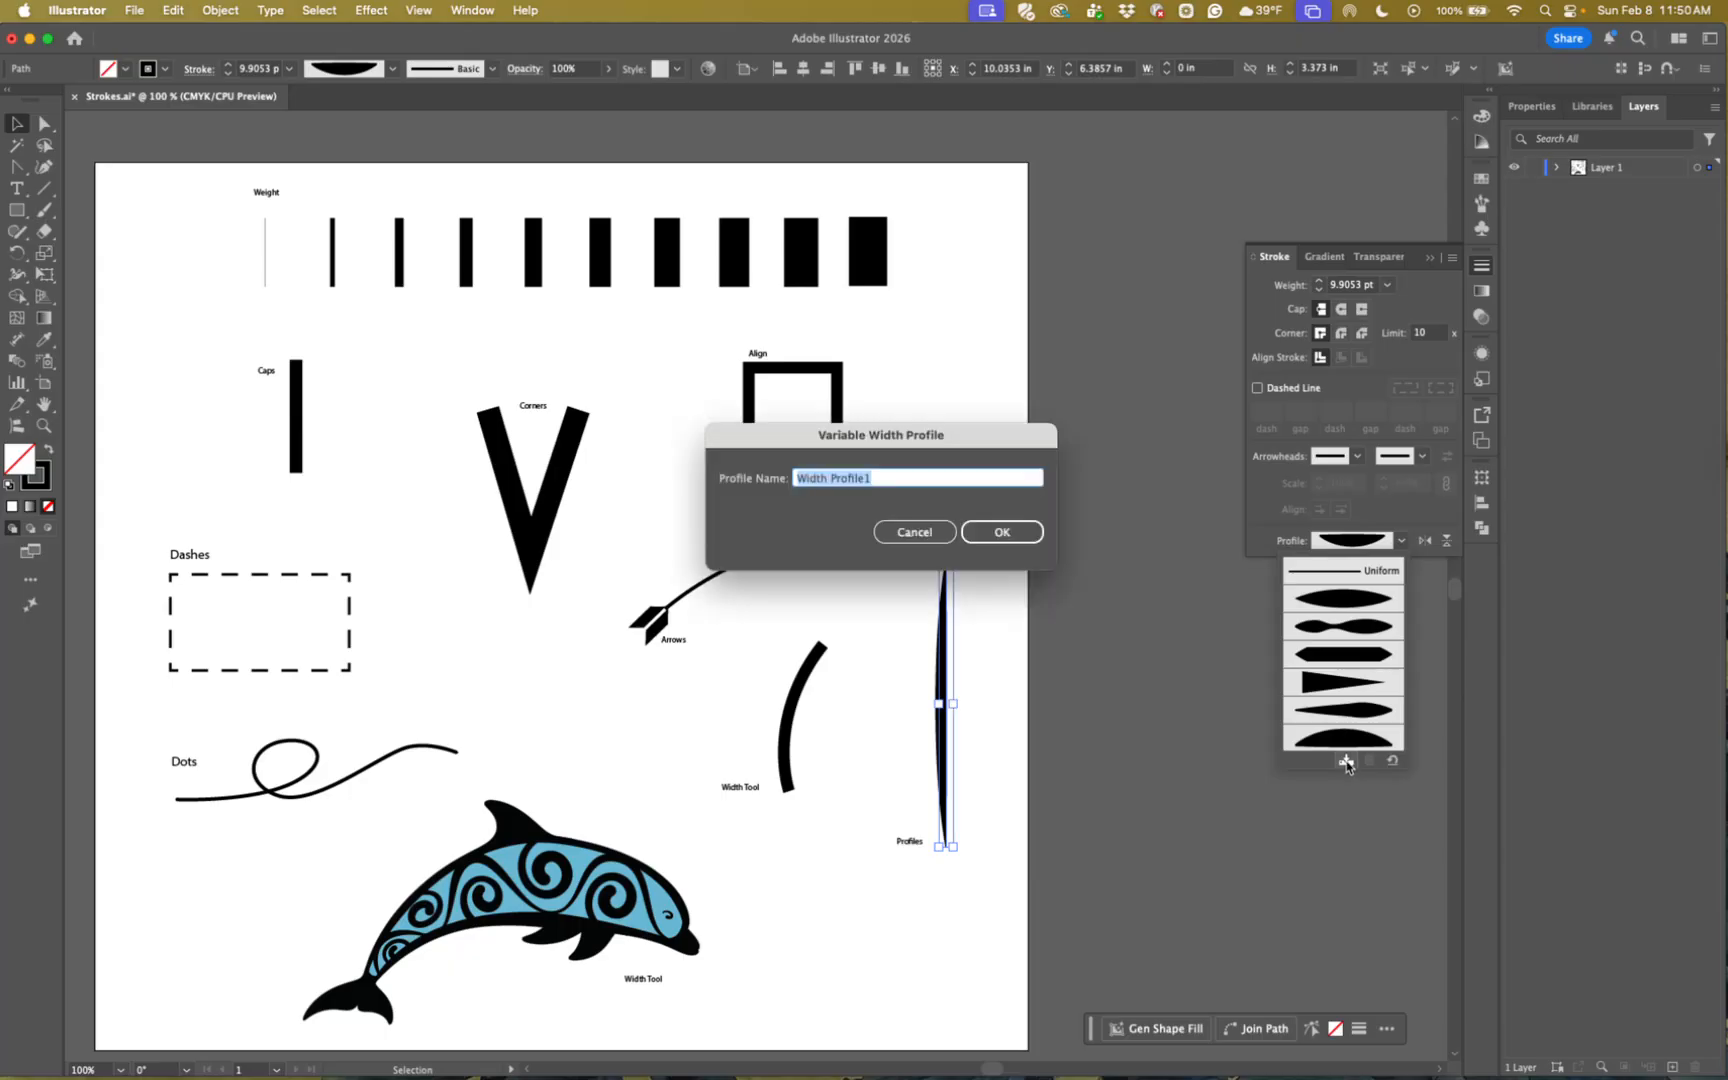
pyautogui.click(925, 539)
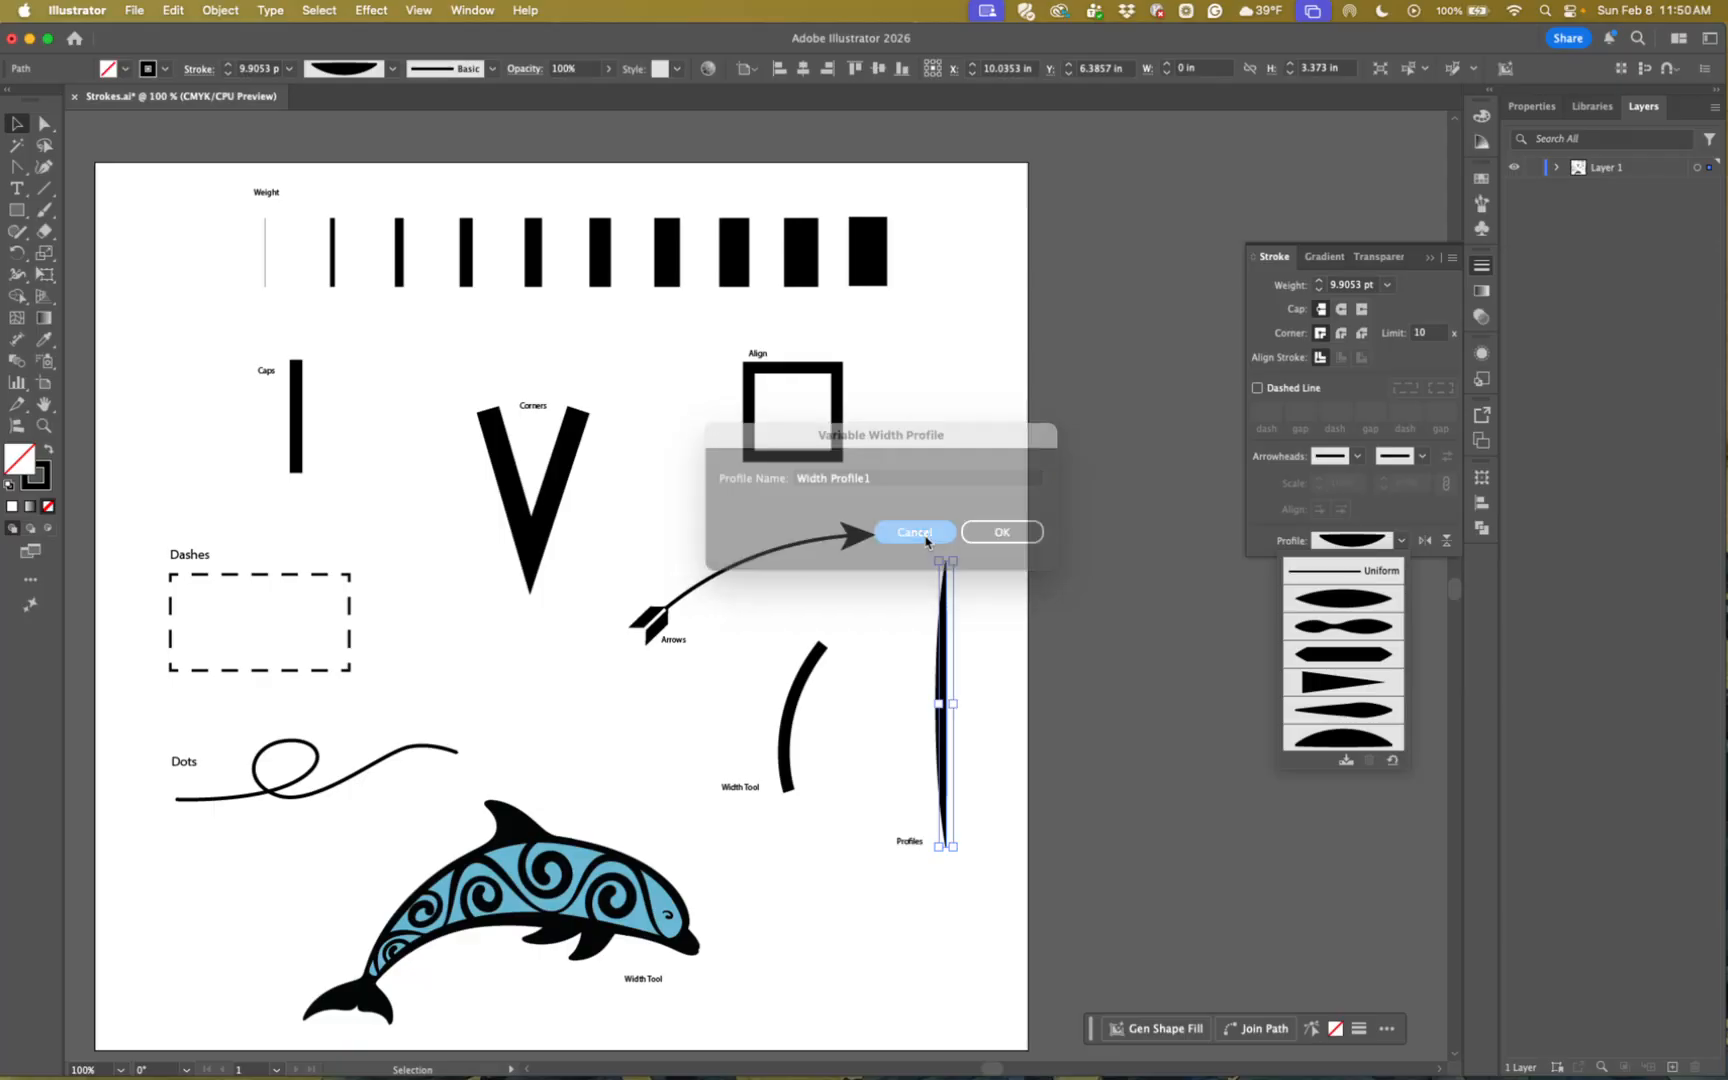
pyautogui.click(1233, 643)
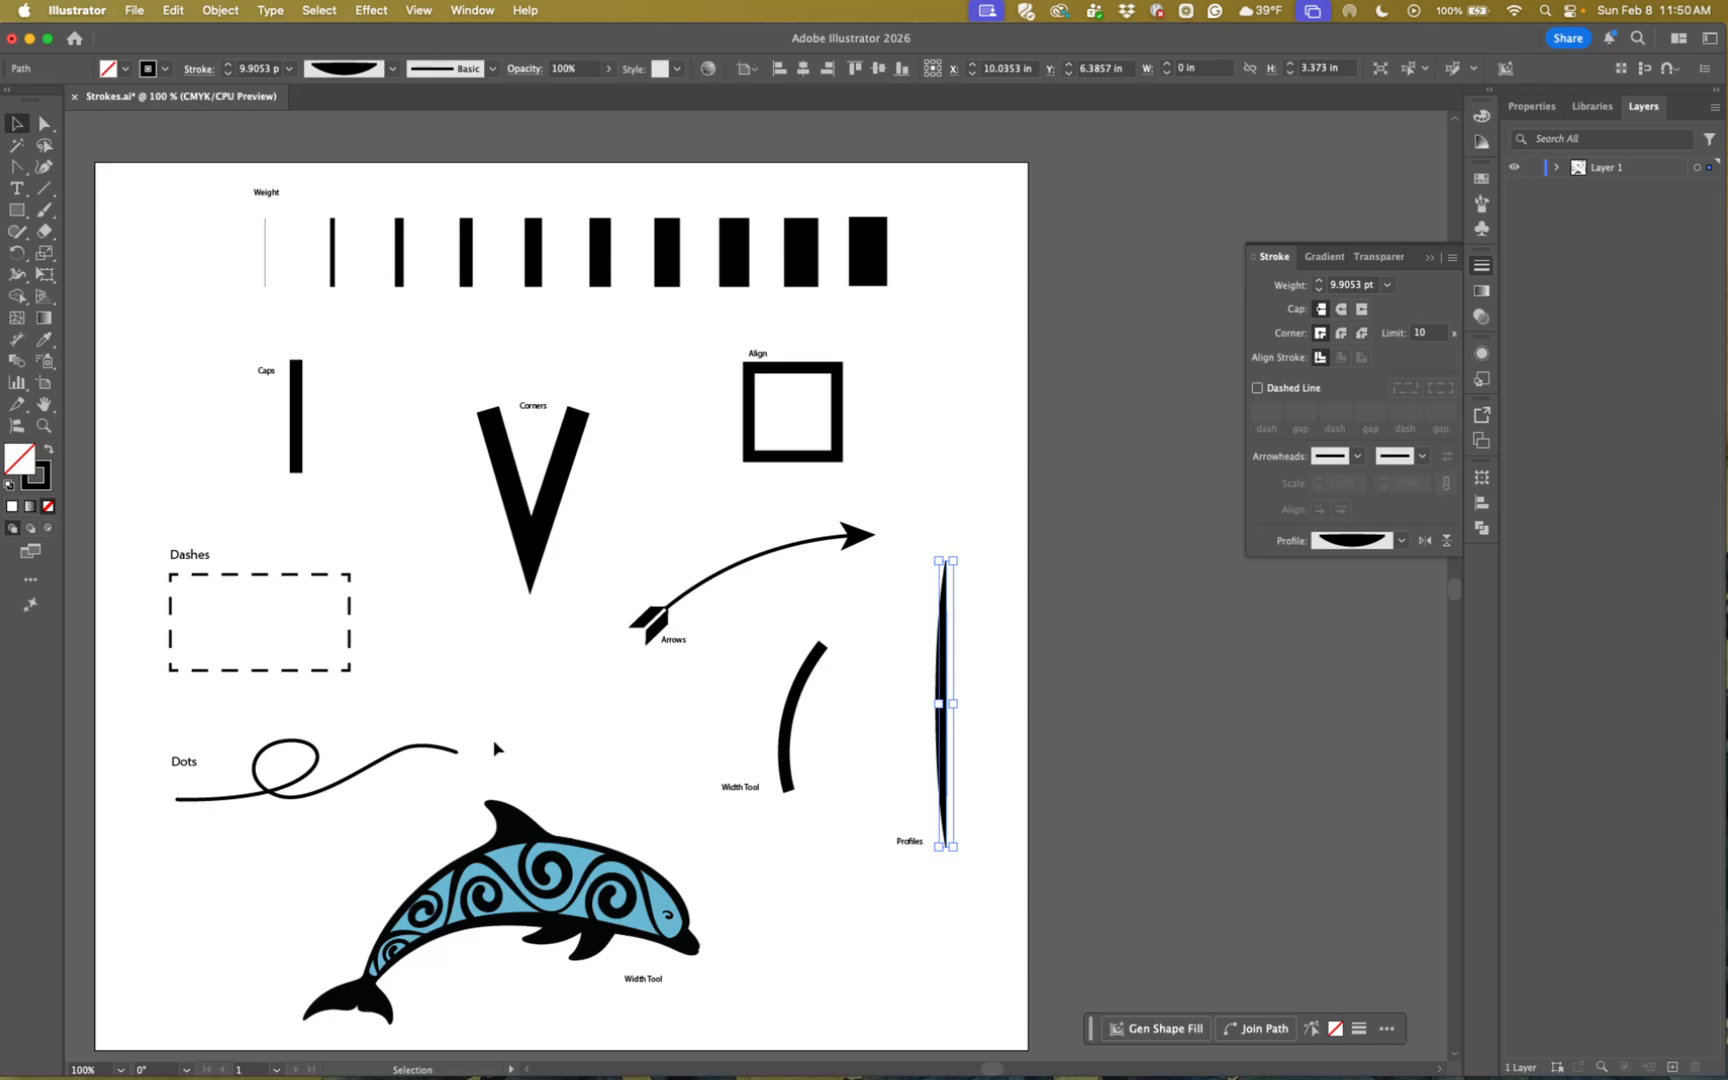
# - Turn on the dashed line for the looping Dots curve and set its corner style to Miter Join
pyautogui.click(269, 789)
pyautogui.click(269, 792)
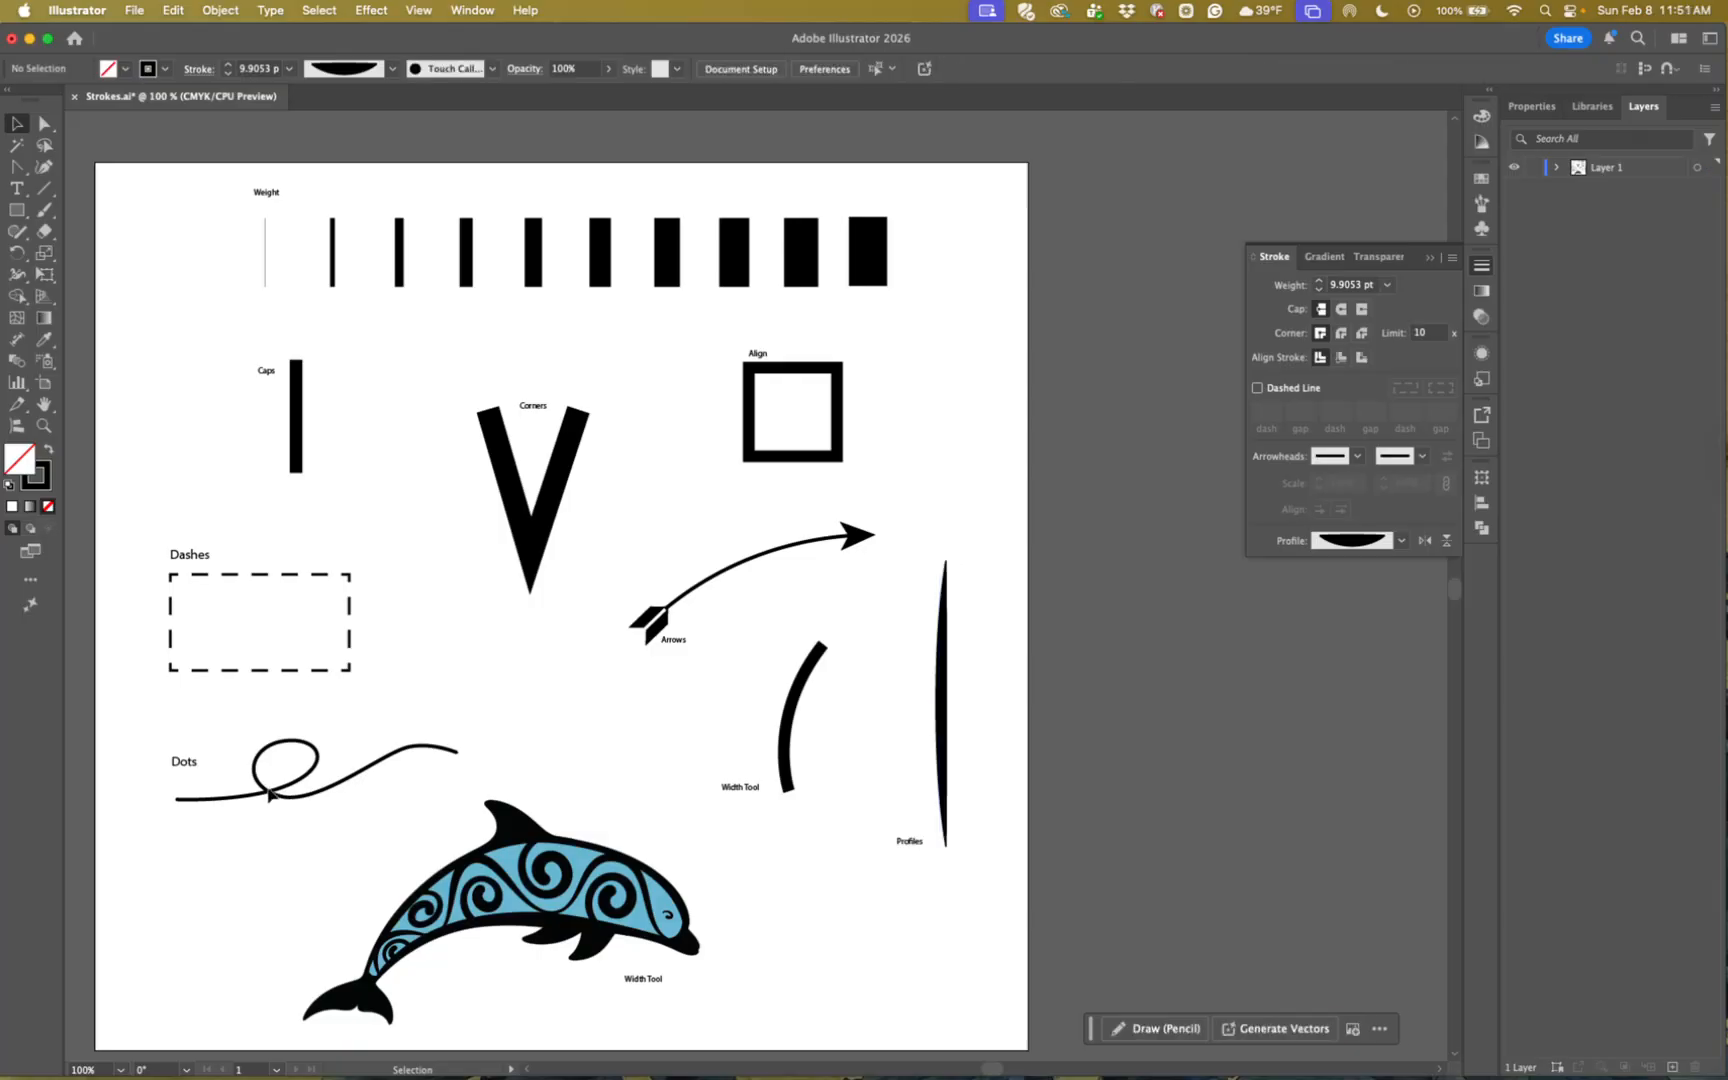
pyautogui.click(272, 797)
pyautogui.moveTo(285, 800); pyautogui.dragTo(661, 699)
pyautogui.press('super+equal')
pyautogui.press('super+equal')
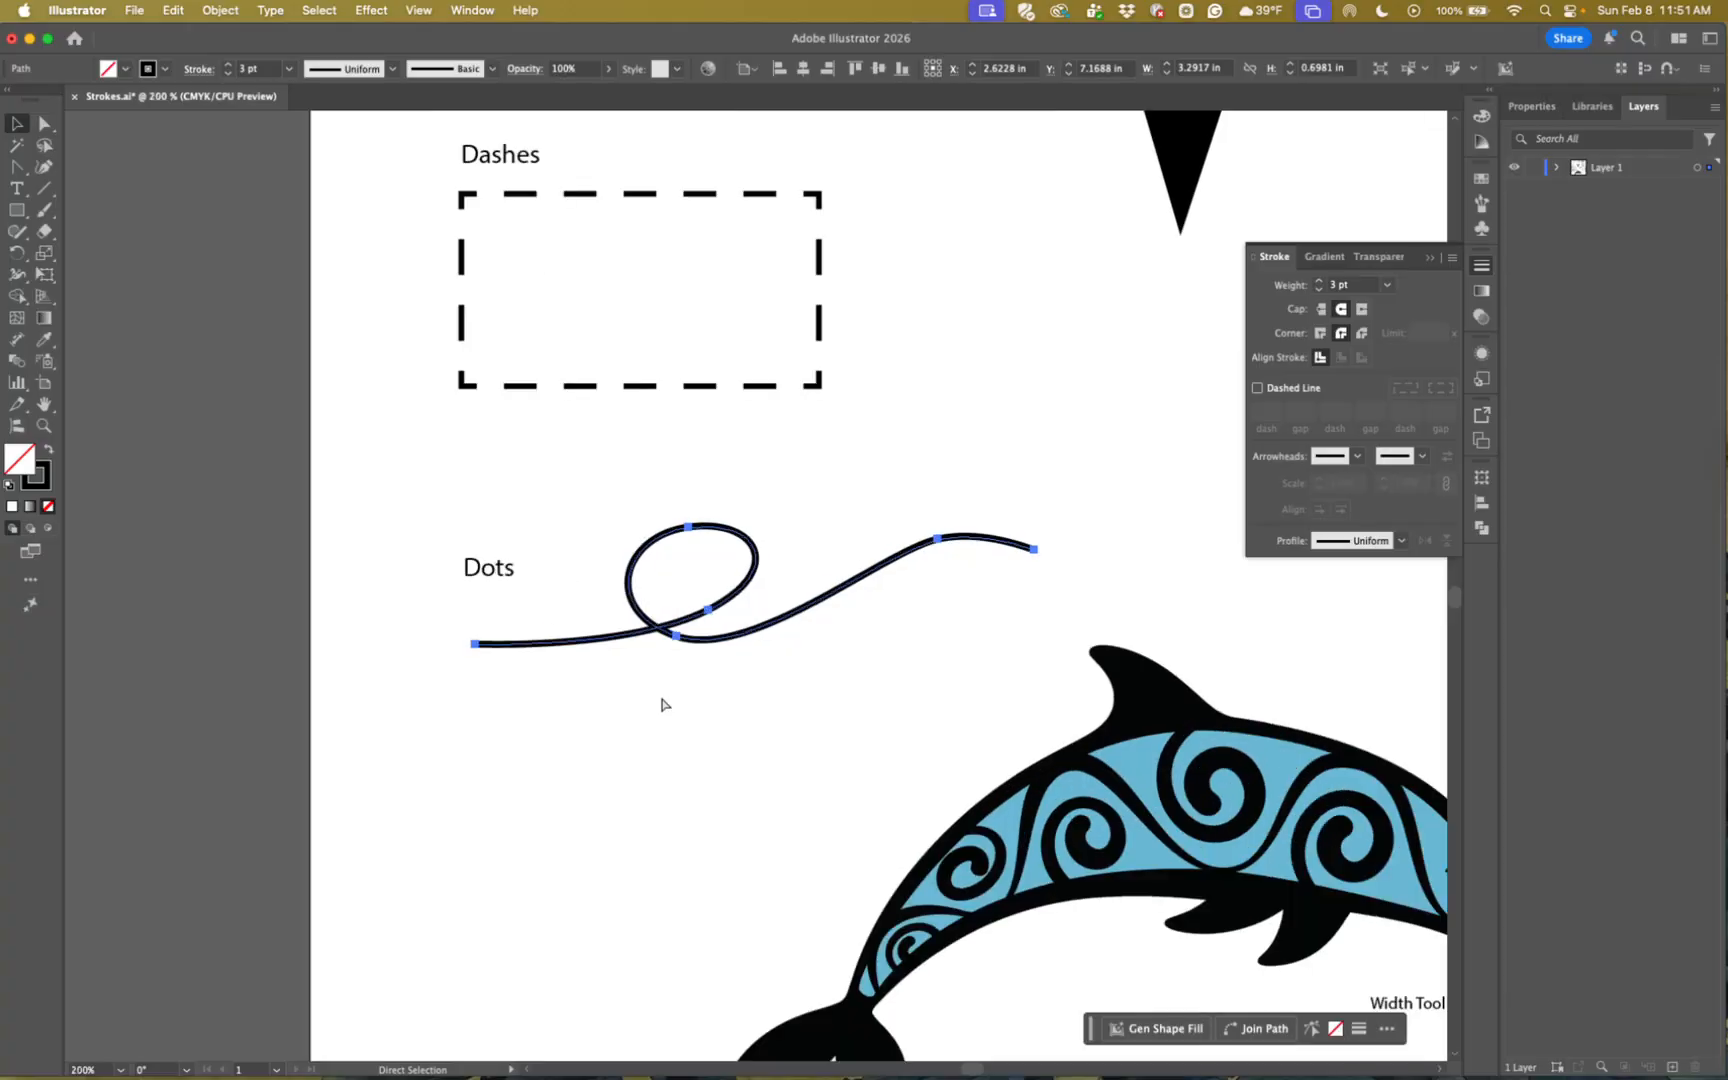
pyautogui.moveTo(848, 701); pyautogui.dragTo(738, 738)
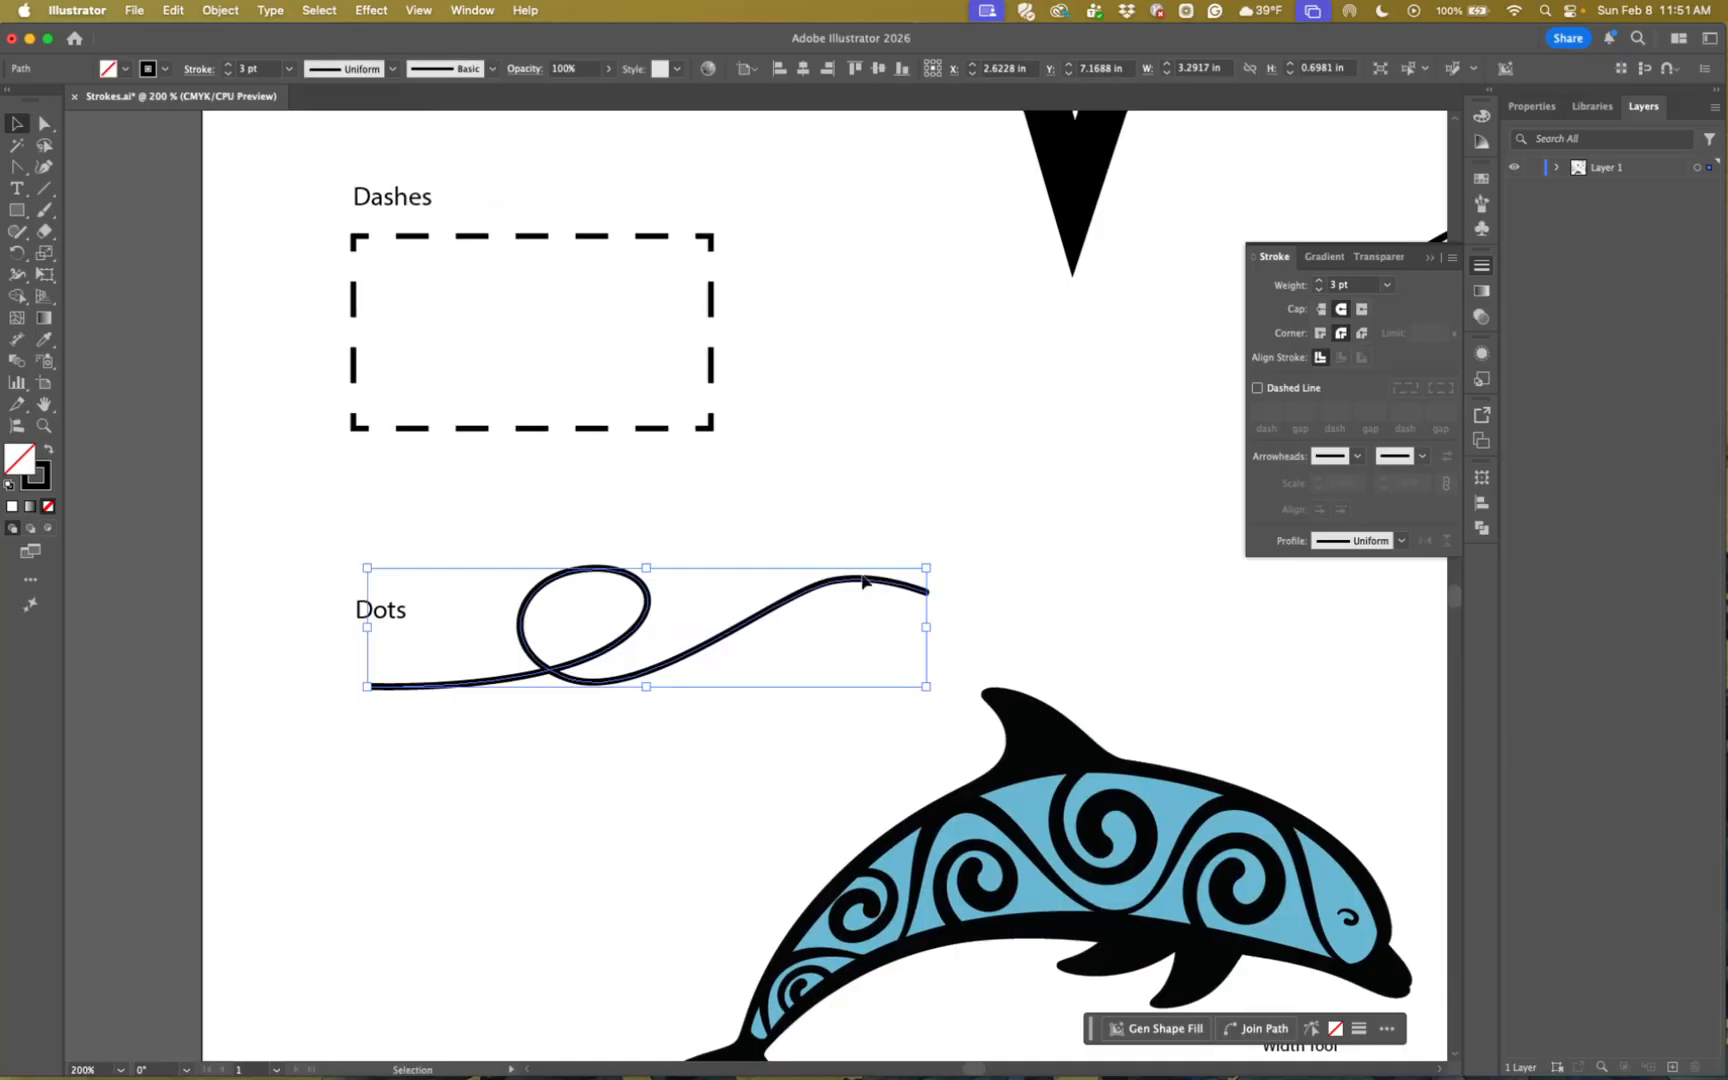
pyautogui.click(1258, 389)
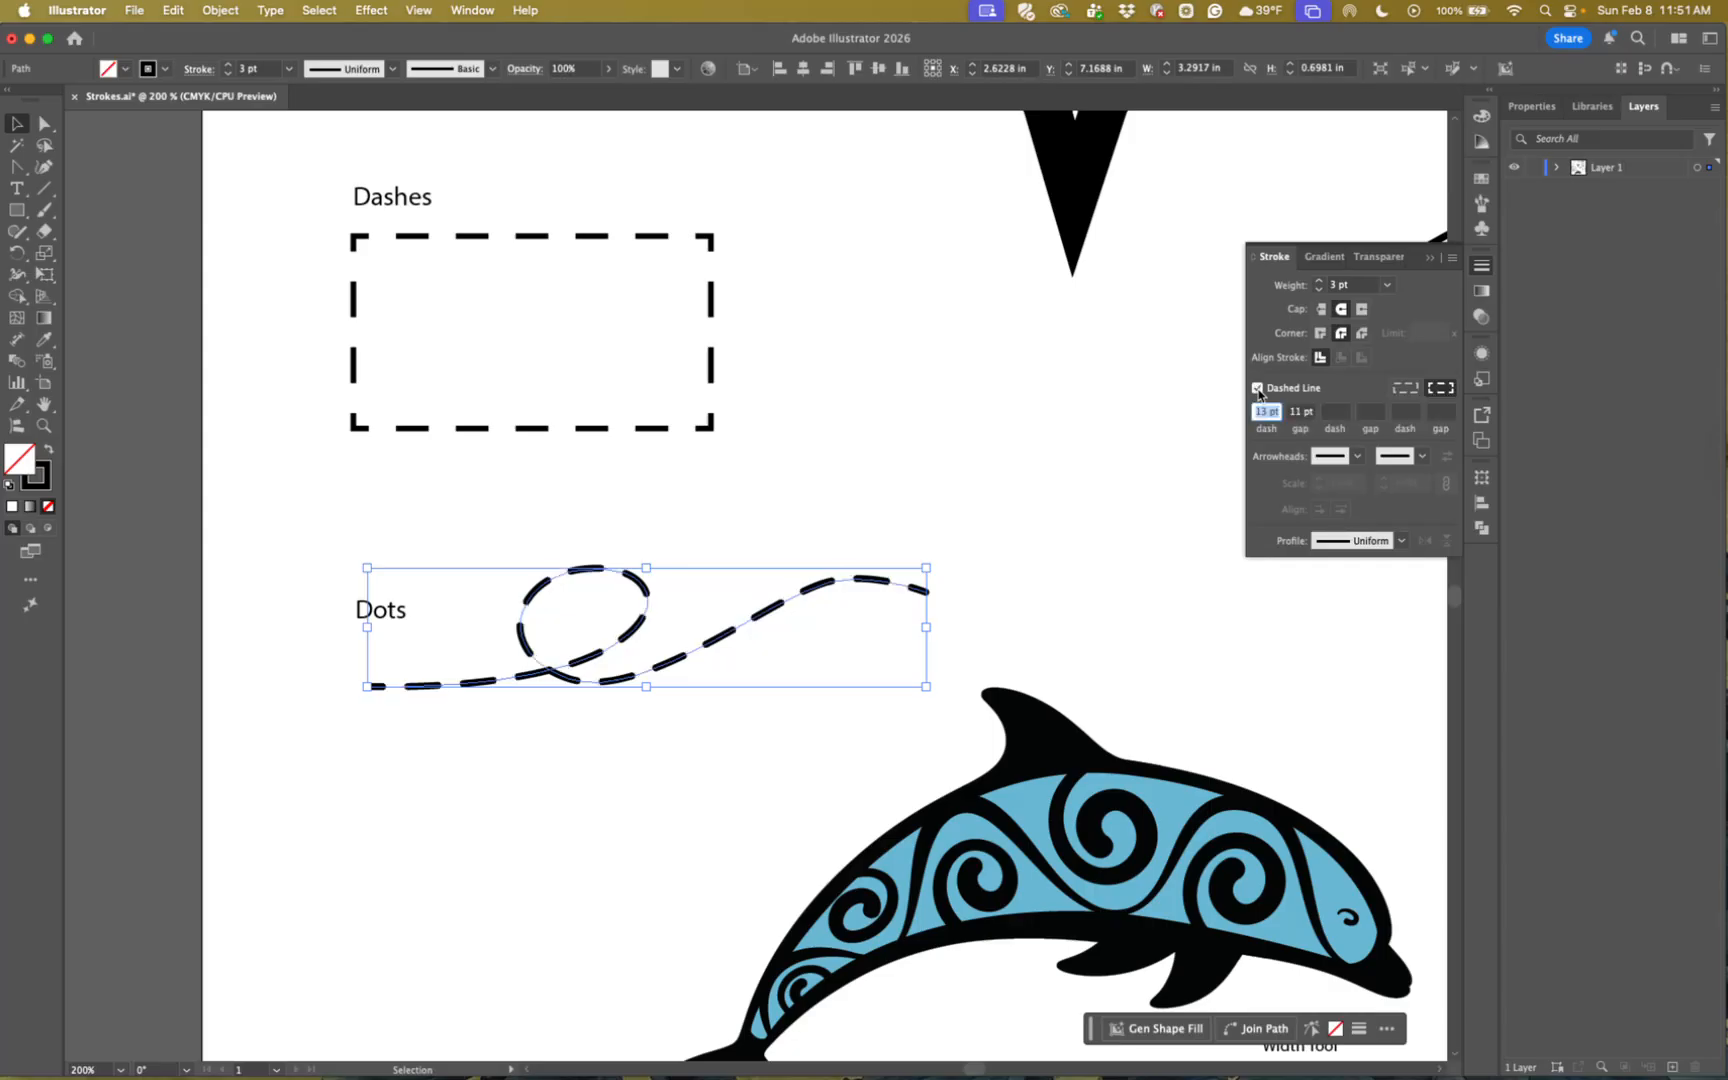
pyautogui.click(1320, 334)
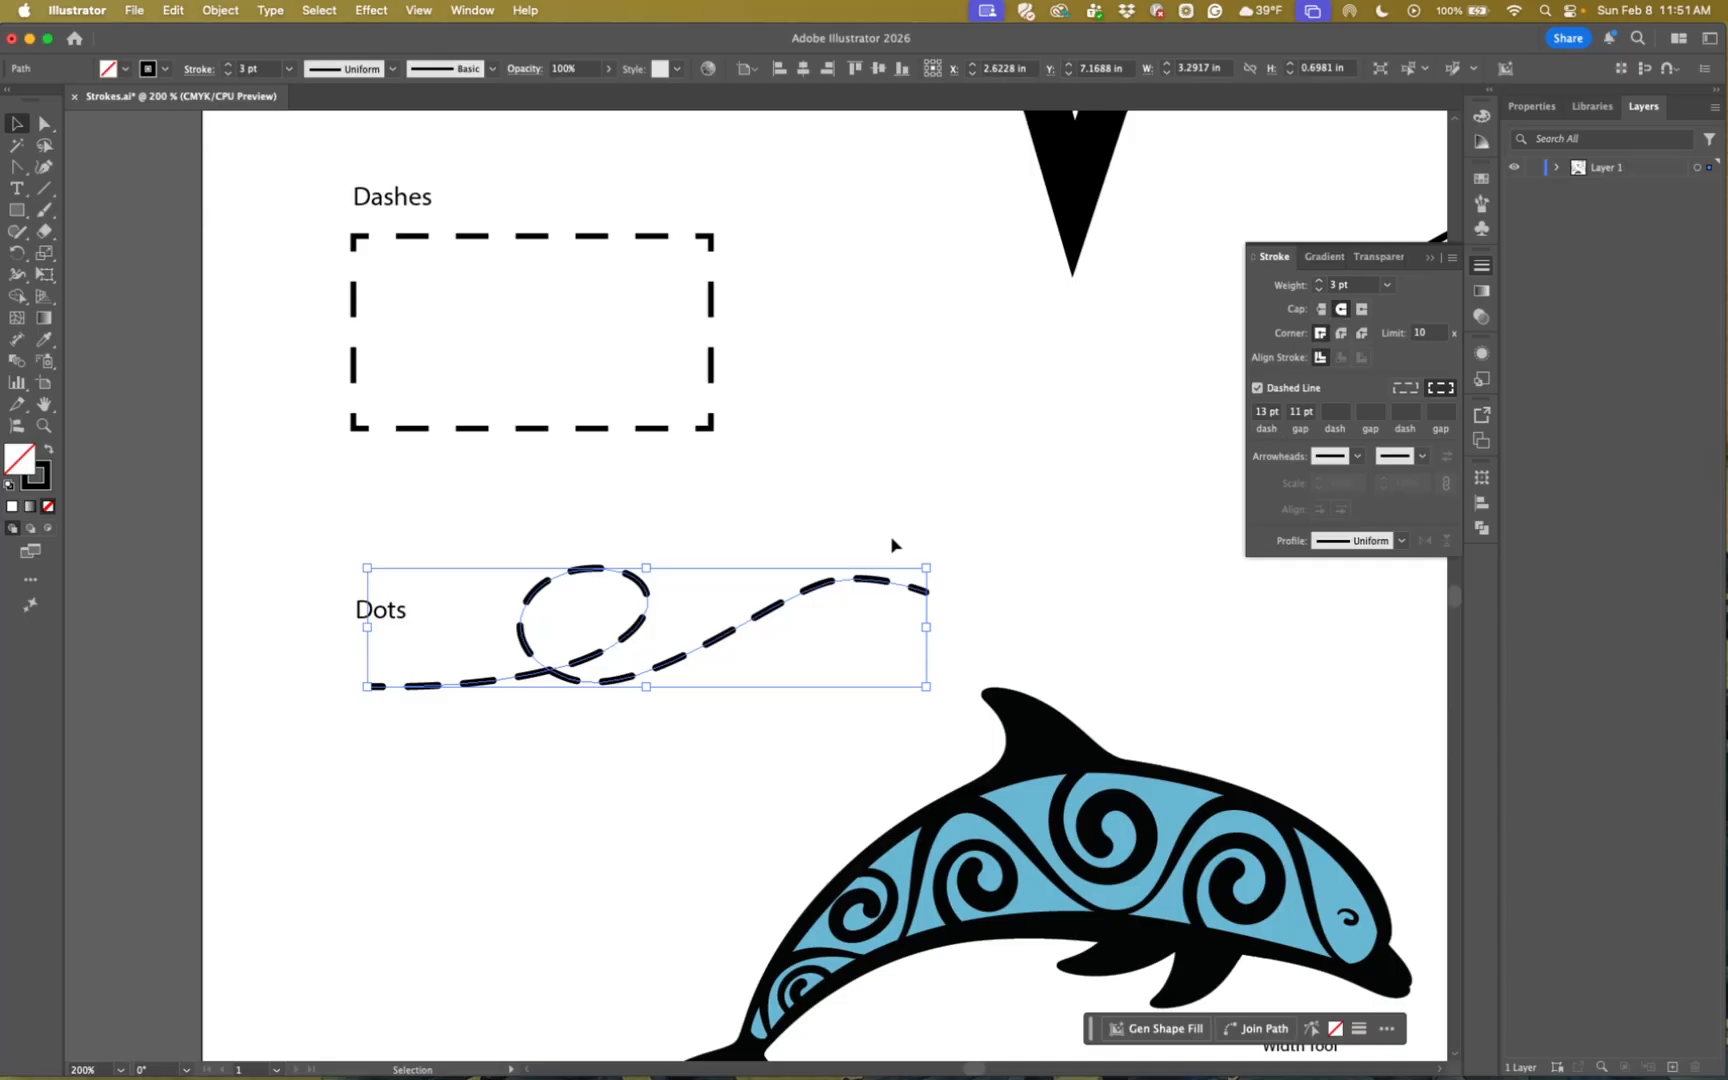
# - Set the dash length of the Dots curve to 0 pt
pyautogui.click(1268, 414)
pyautogui.write('0')
pyautogui.click(1301, 413)
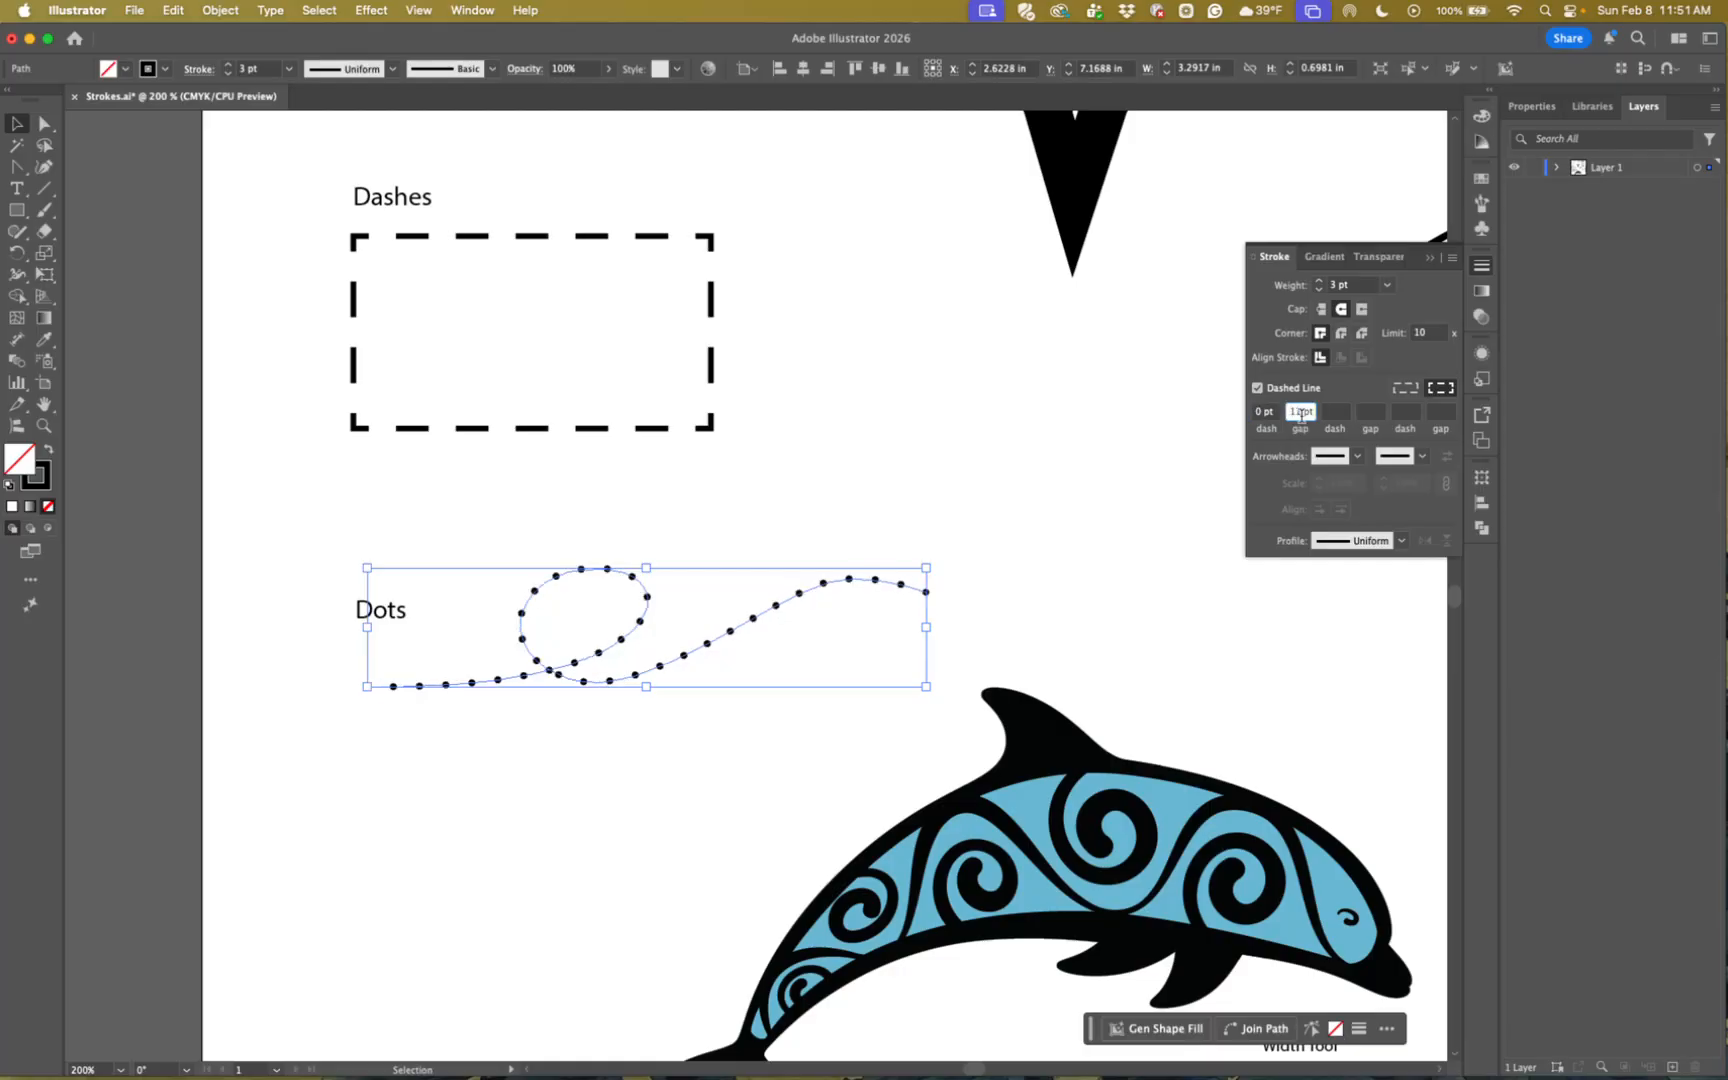
# - Vary the gap of the Dots curve between 2 pt and 15 pt, set it to 7 pt, and deselect the curve
pyautogui.doubleClick(1301, 412)
pyautogui.press('Down')
pyautogui.press('Down')
pyautogui.press('Down')
pyautogui.press('Down')
pyautogui.press('Down')
pyautogui.press('Down')
pyautogui.press('Down')
pyautogui.press('Down')
pyautogui.press('Down')
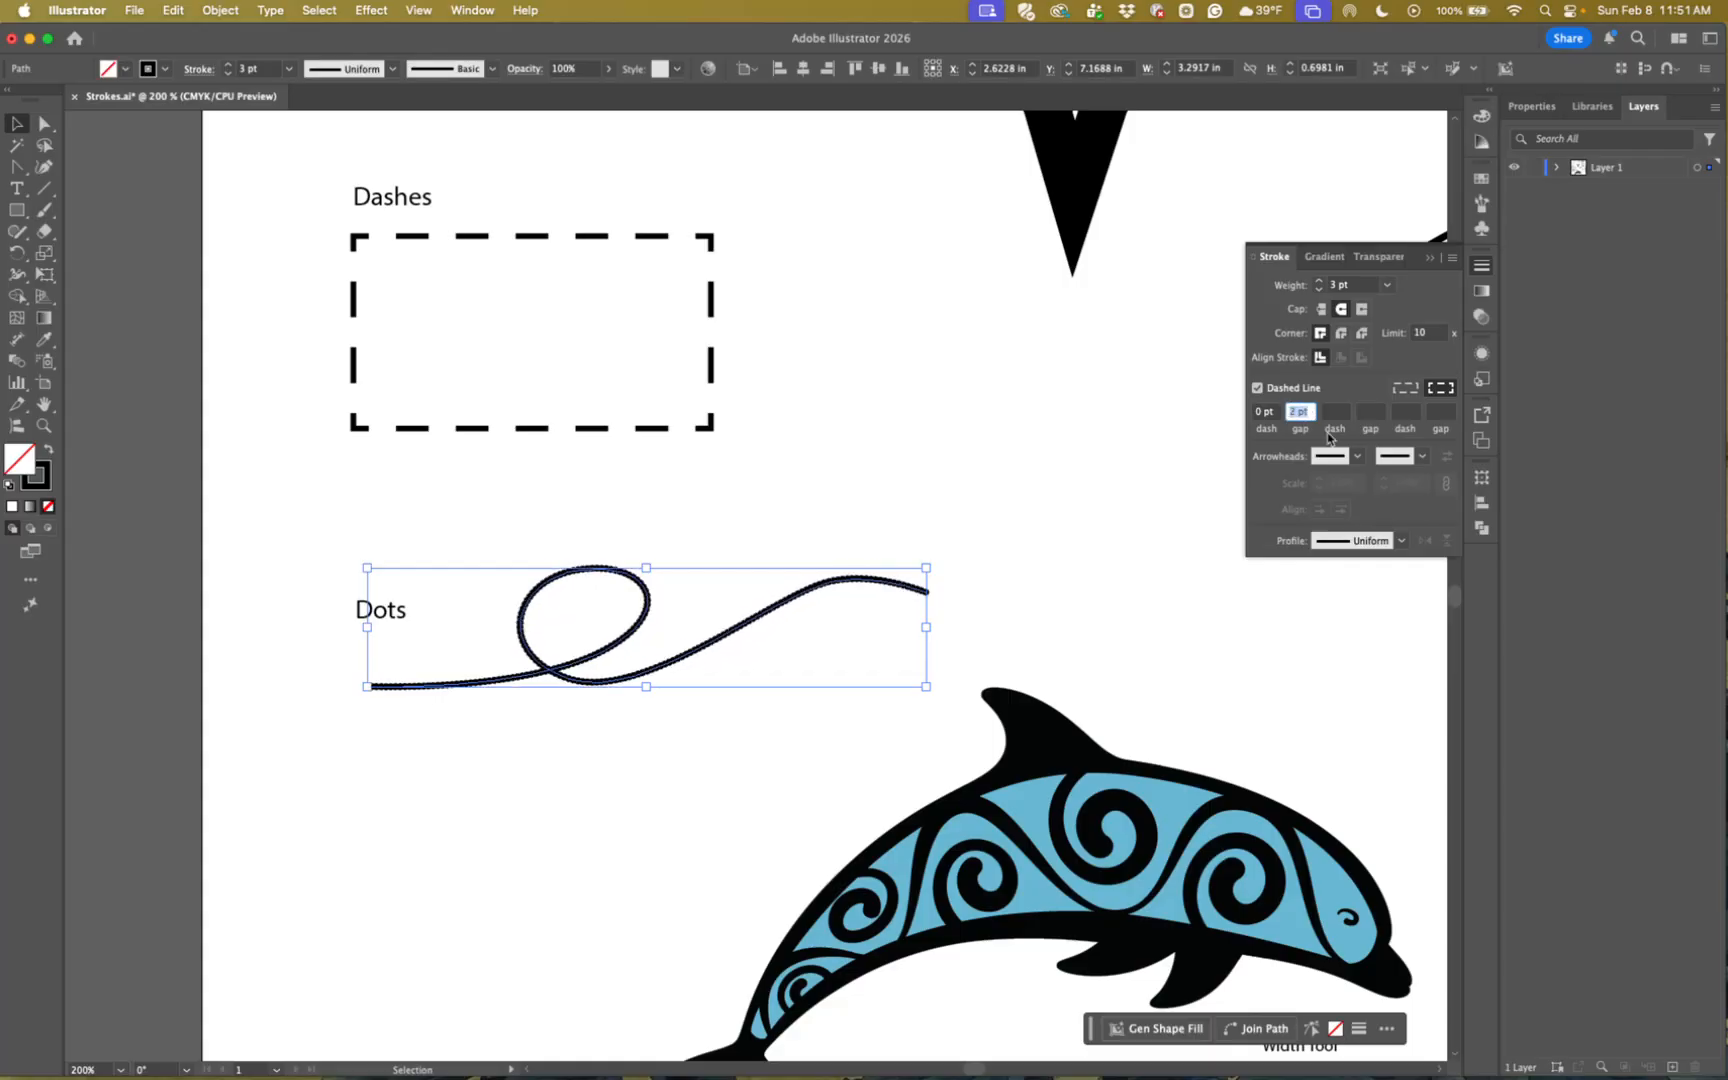
pyautogui.press('Up')
pyautogui.press('Up')
pyautogui.press('Up')
pyautogui.press('Up')
pyautogui.press('Up')
pyautogui.press('Up')
pyautogui.press('Up')
pyautogui.press('Up')
pyautogui.press('Up')
pyautogui.press('Up')
pyautogui.press('Up')
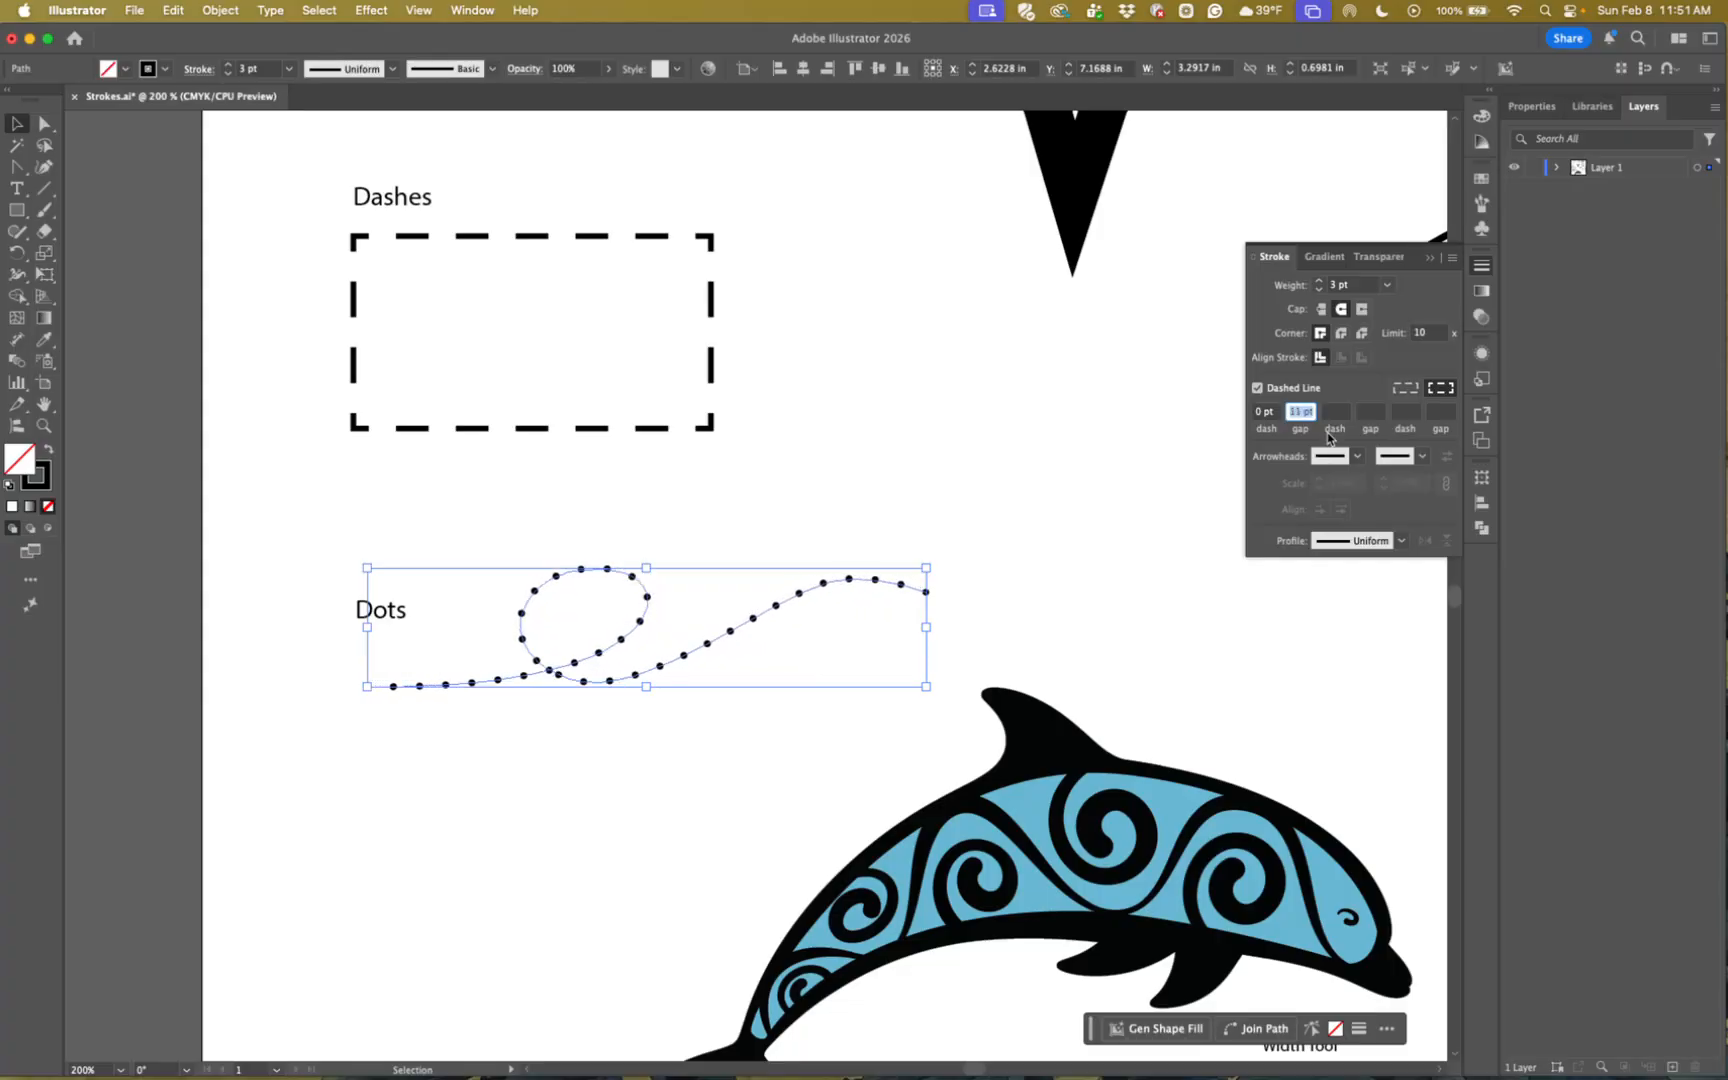
pyautogui.press('Down')
pyautogui.press('Down')
pyautogui.press('Down')
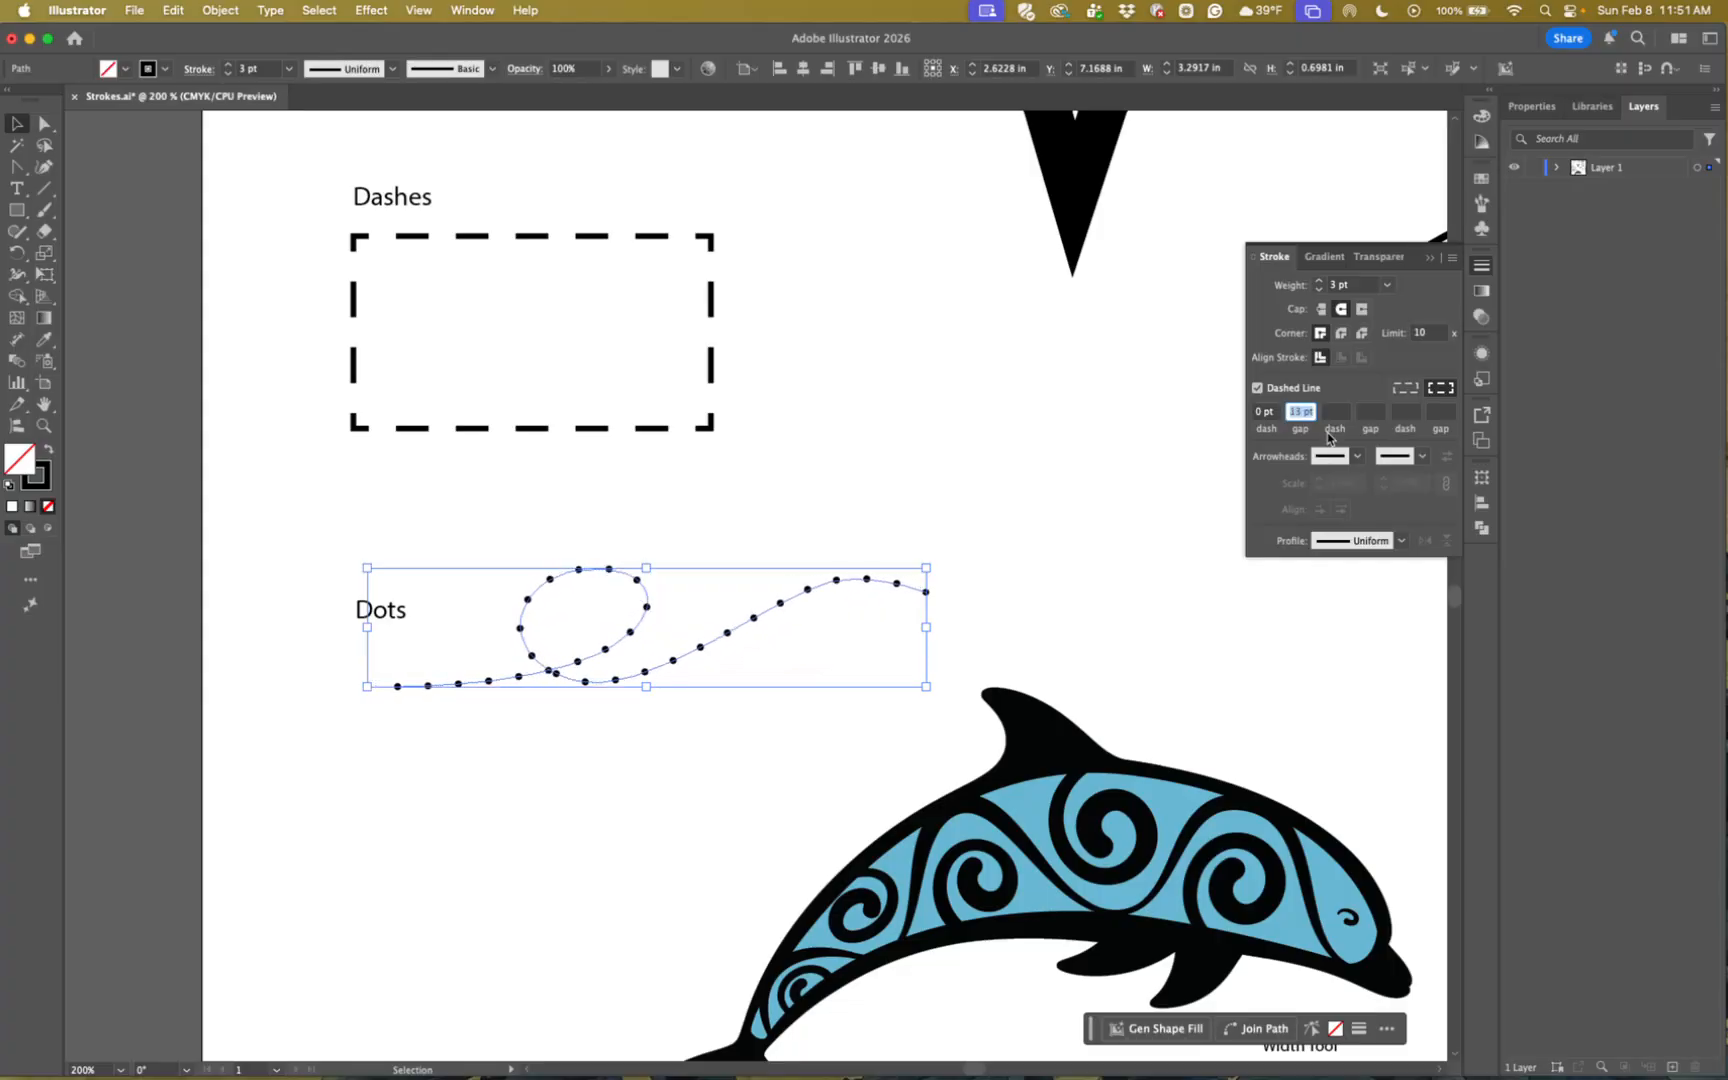
pyautogui.press('Down')
pyautogui.press('Down')
pyautogui.press('Down')
pyautogui.press('Down')
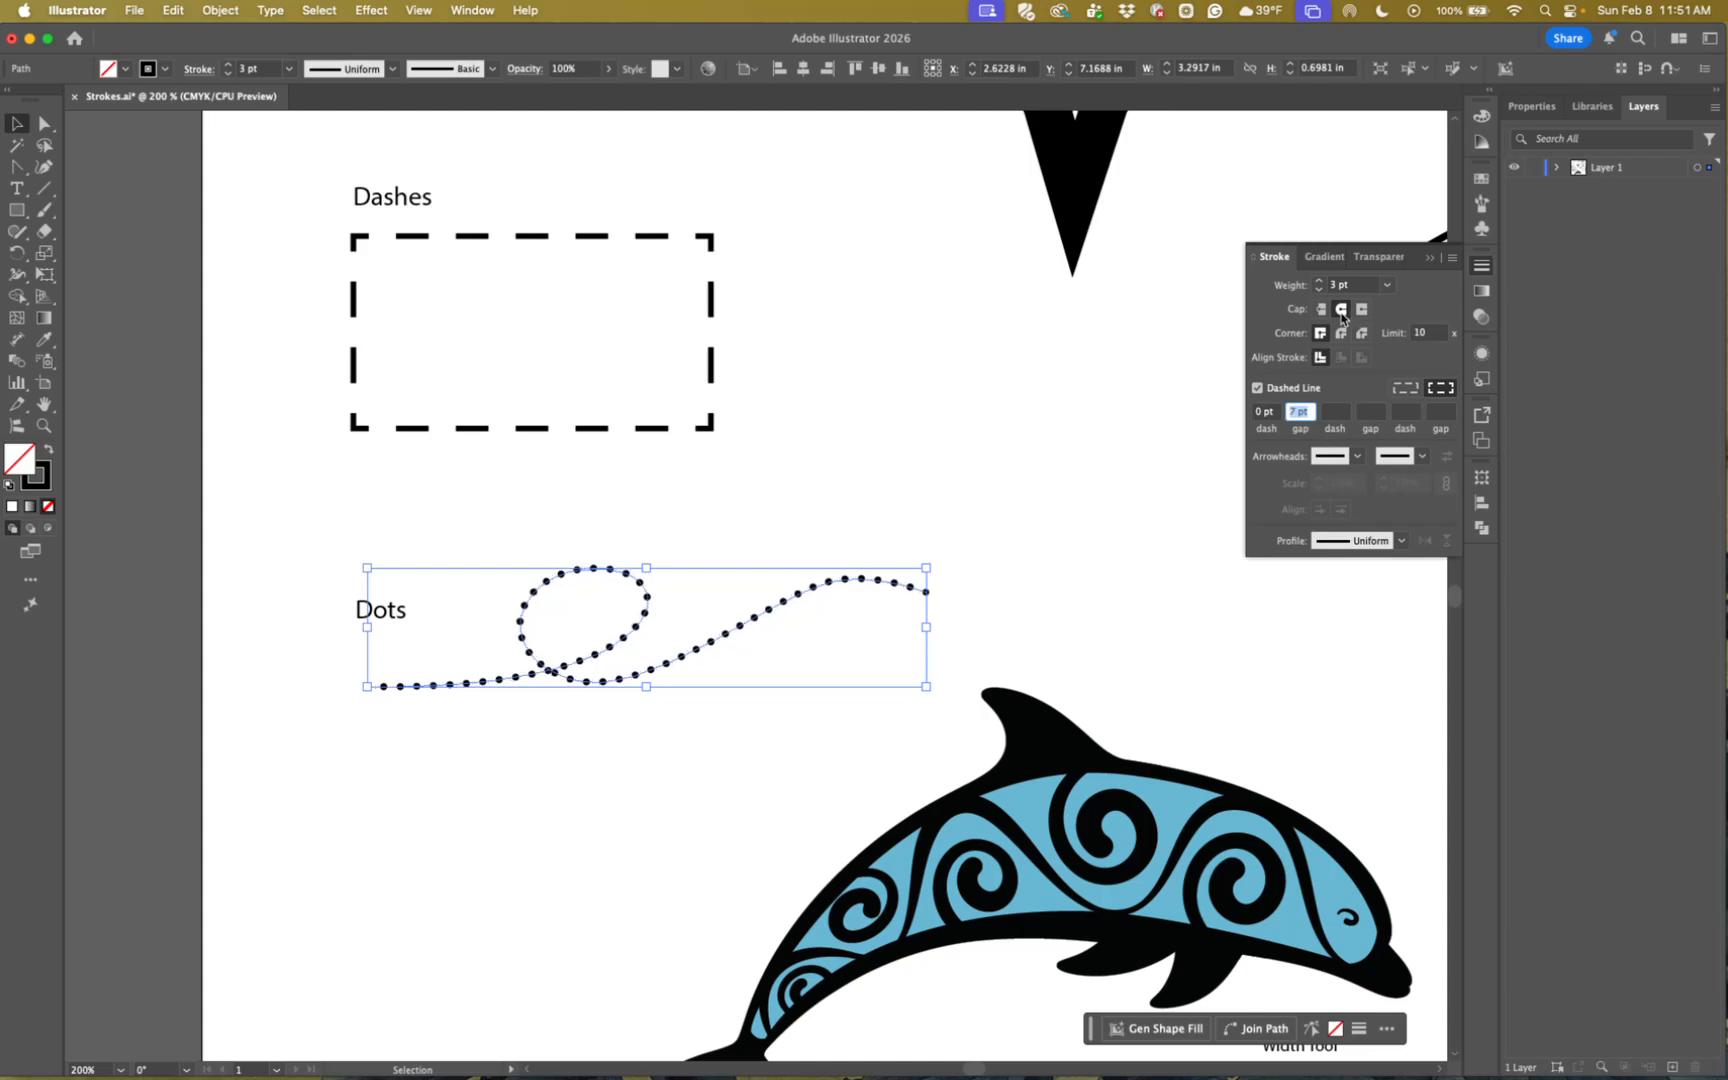
pyautogui.click(1262, 418)
pyautogui.click(1015, 588)
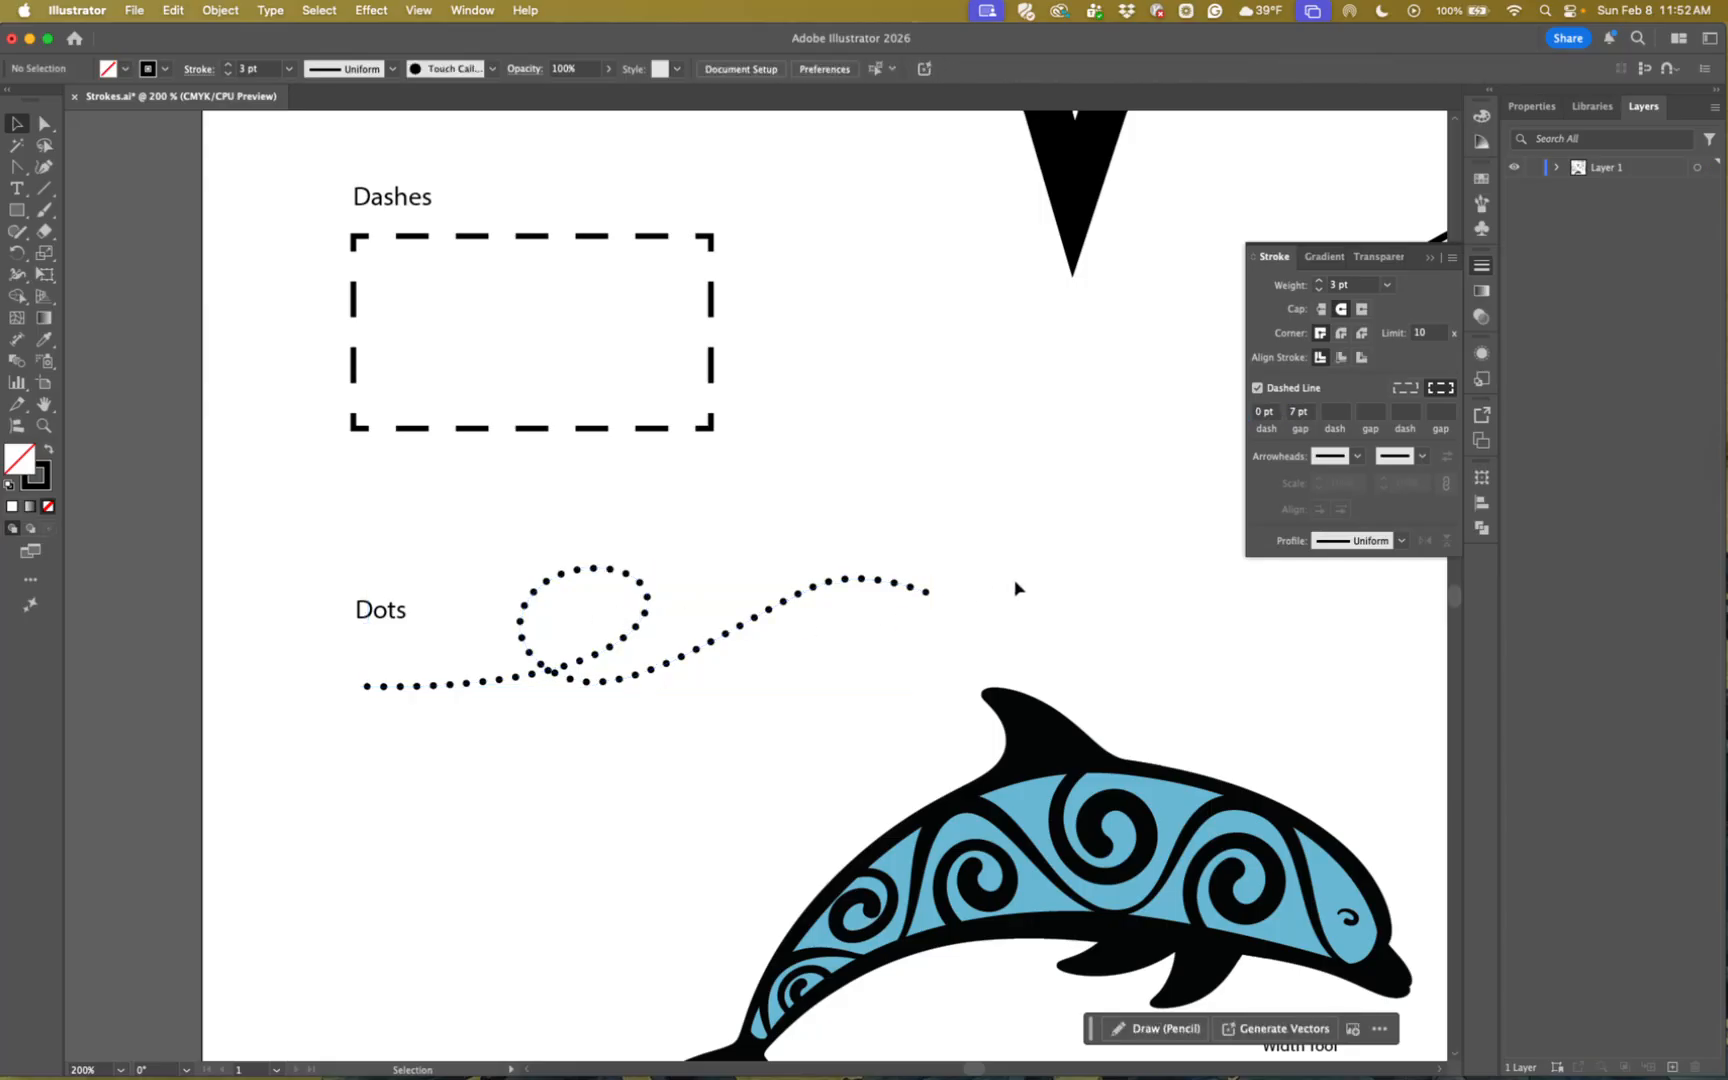
pyautogui.click(866, 582)
pyautogui.click(997, 606)
# - Collapse the Stroke panel and use the Width tool to widen the Width Tool curve near its upper end to about 18 pt
pyautogui.moveTo(1211, 605); pyautogui.dragTo(737, 588)
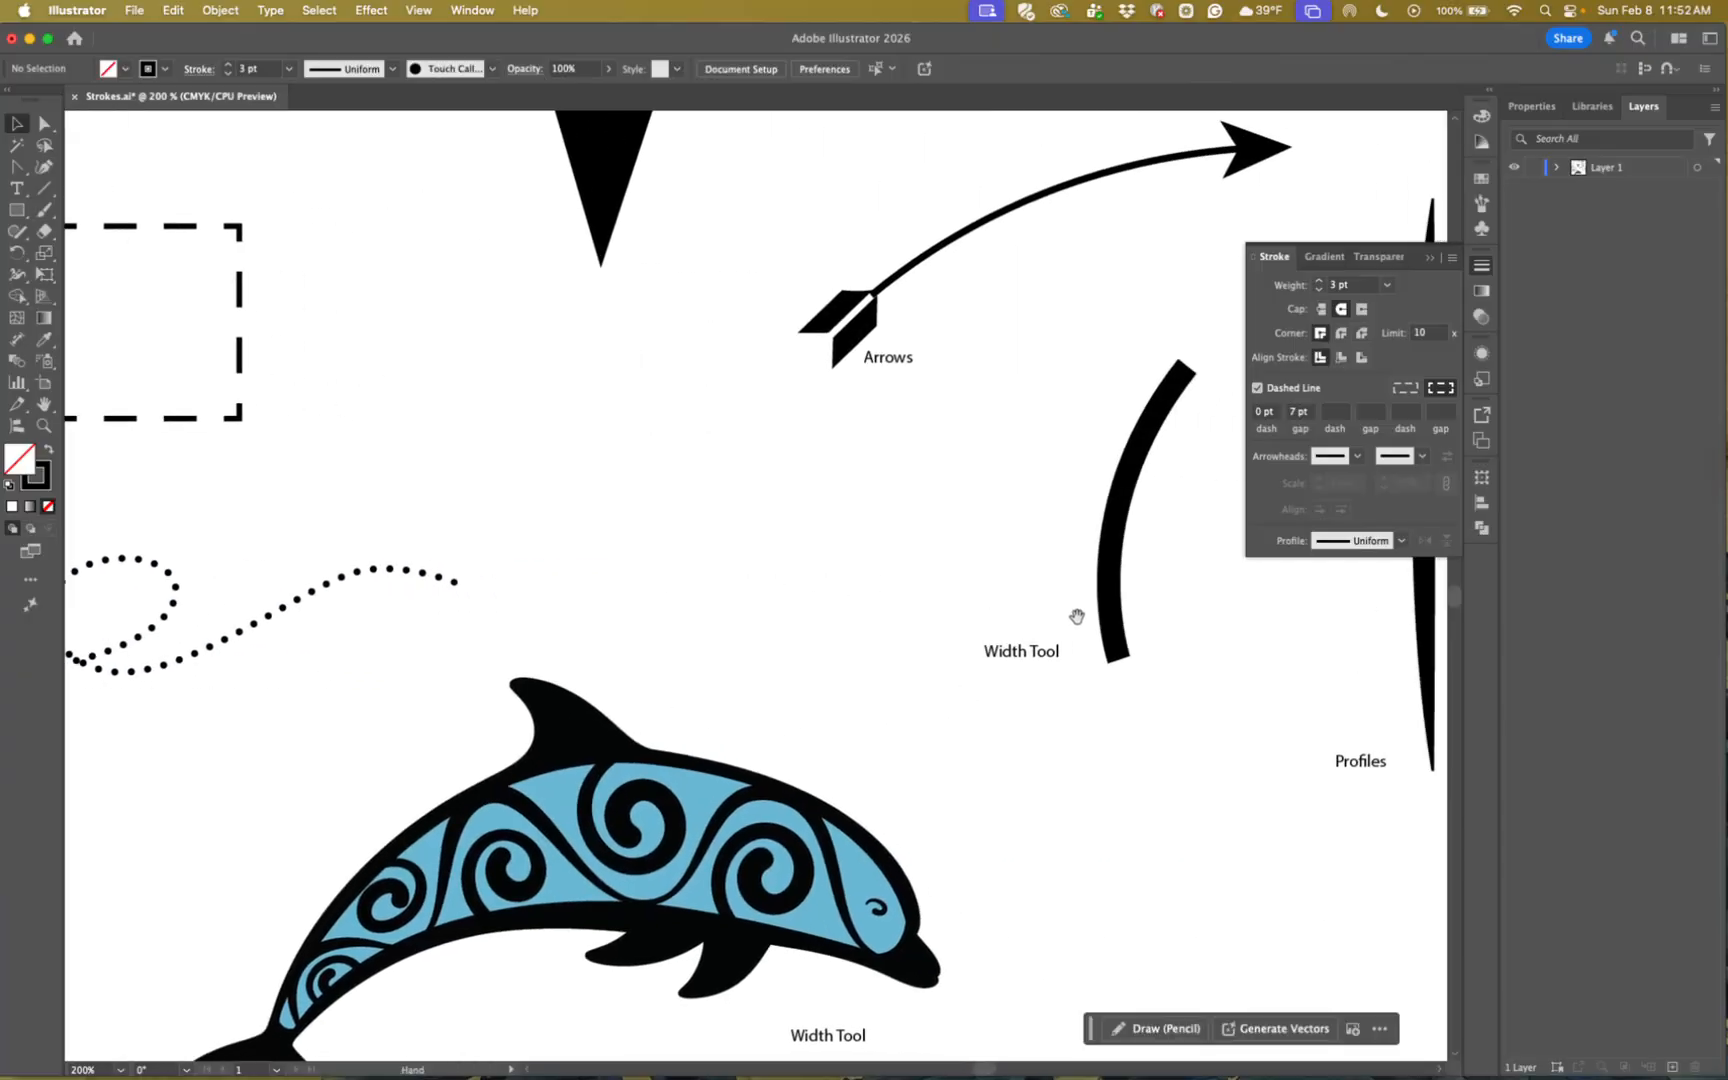
pyautogui.click(1426, 259)
pyautogui.click(1112, 522)
pyautogui.moveTo(1237, 578); pyautogui.dragTo(1095, 594)
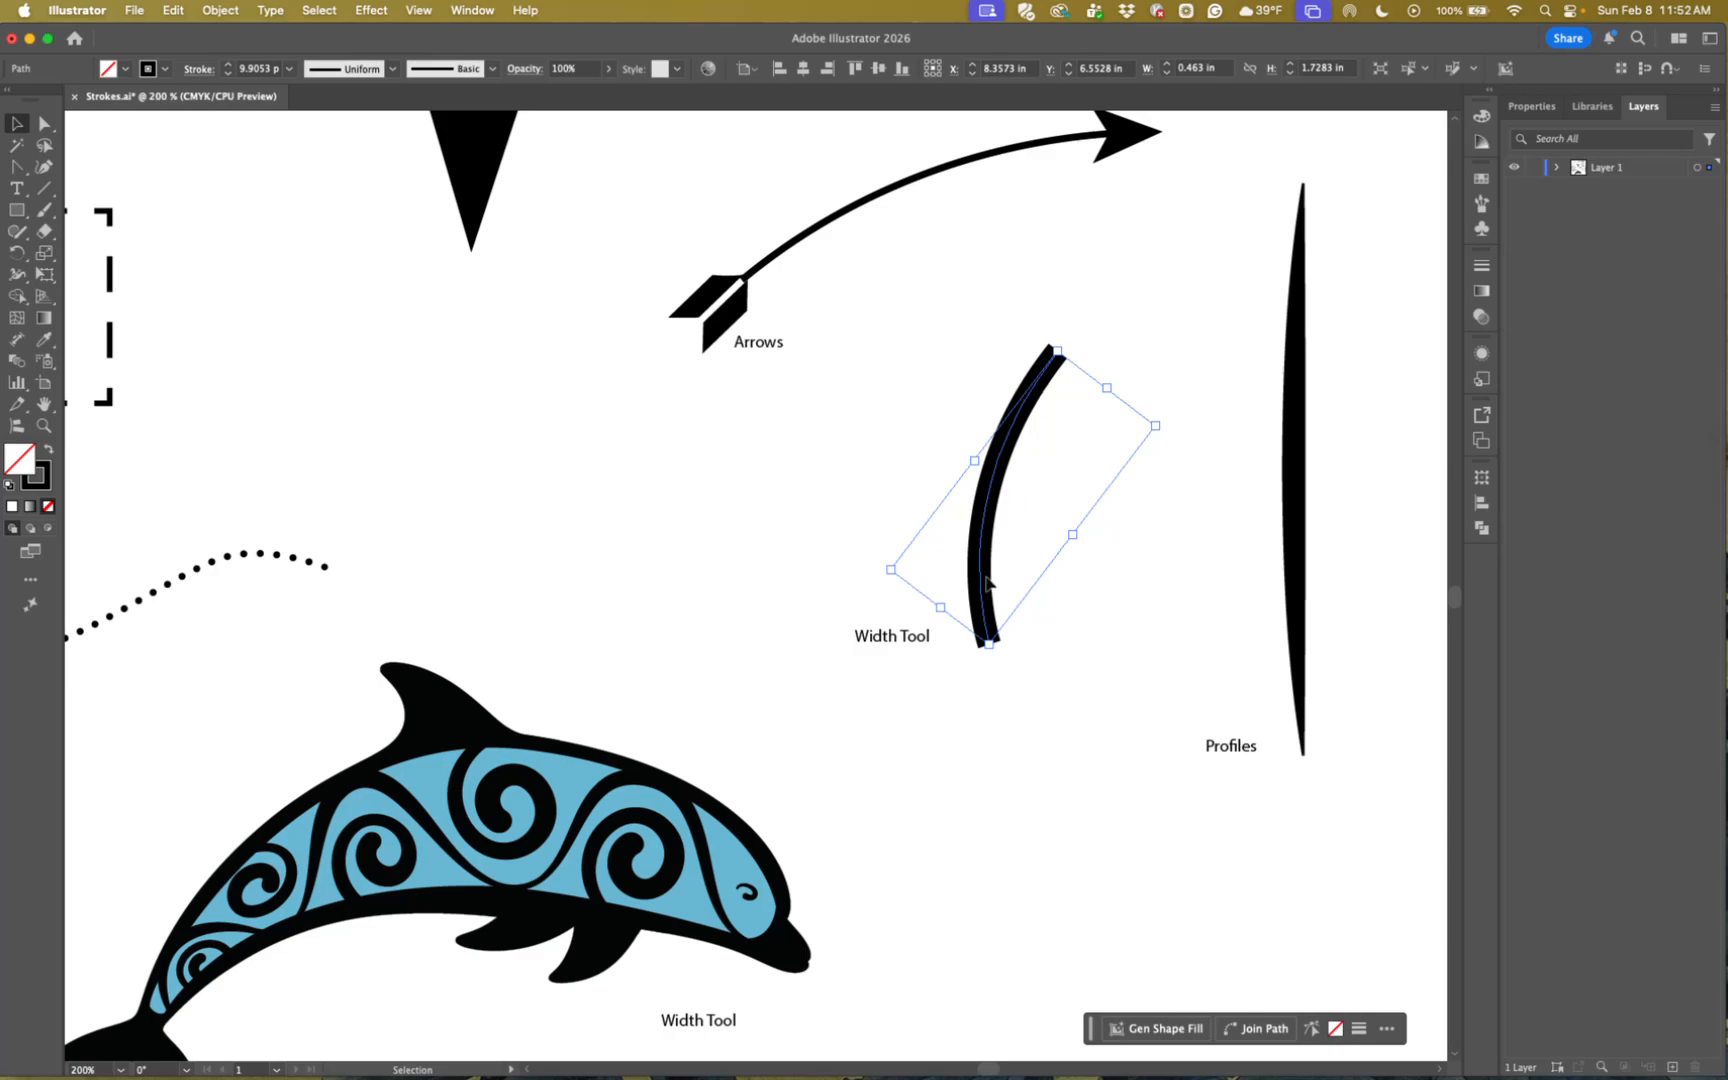
pyautogui.click(16, 276)
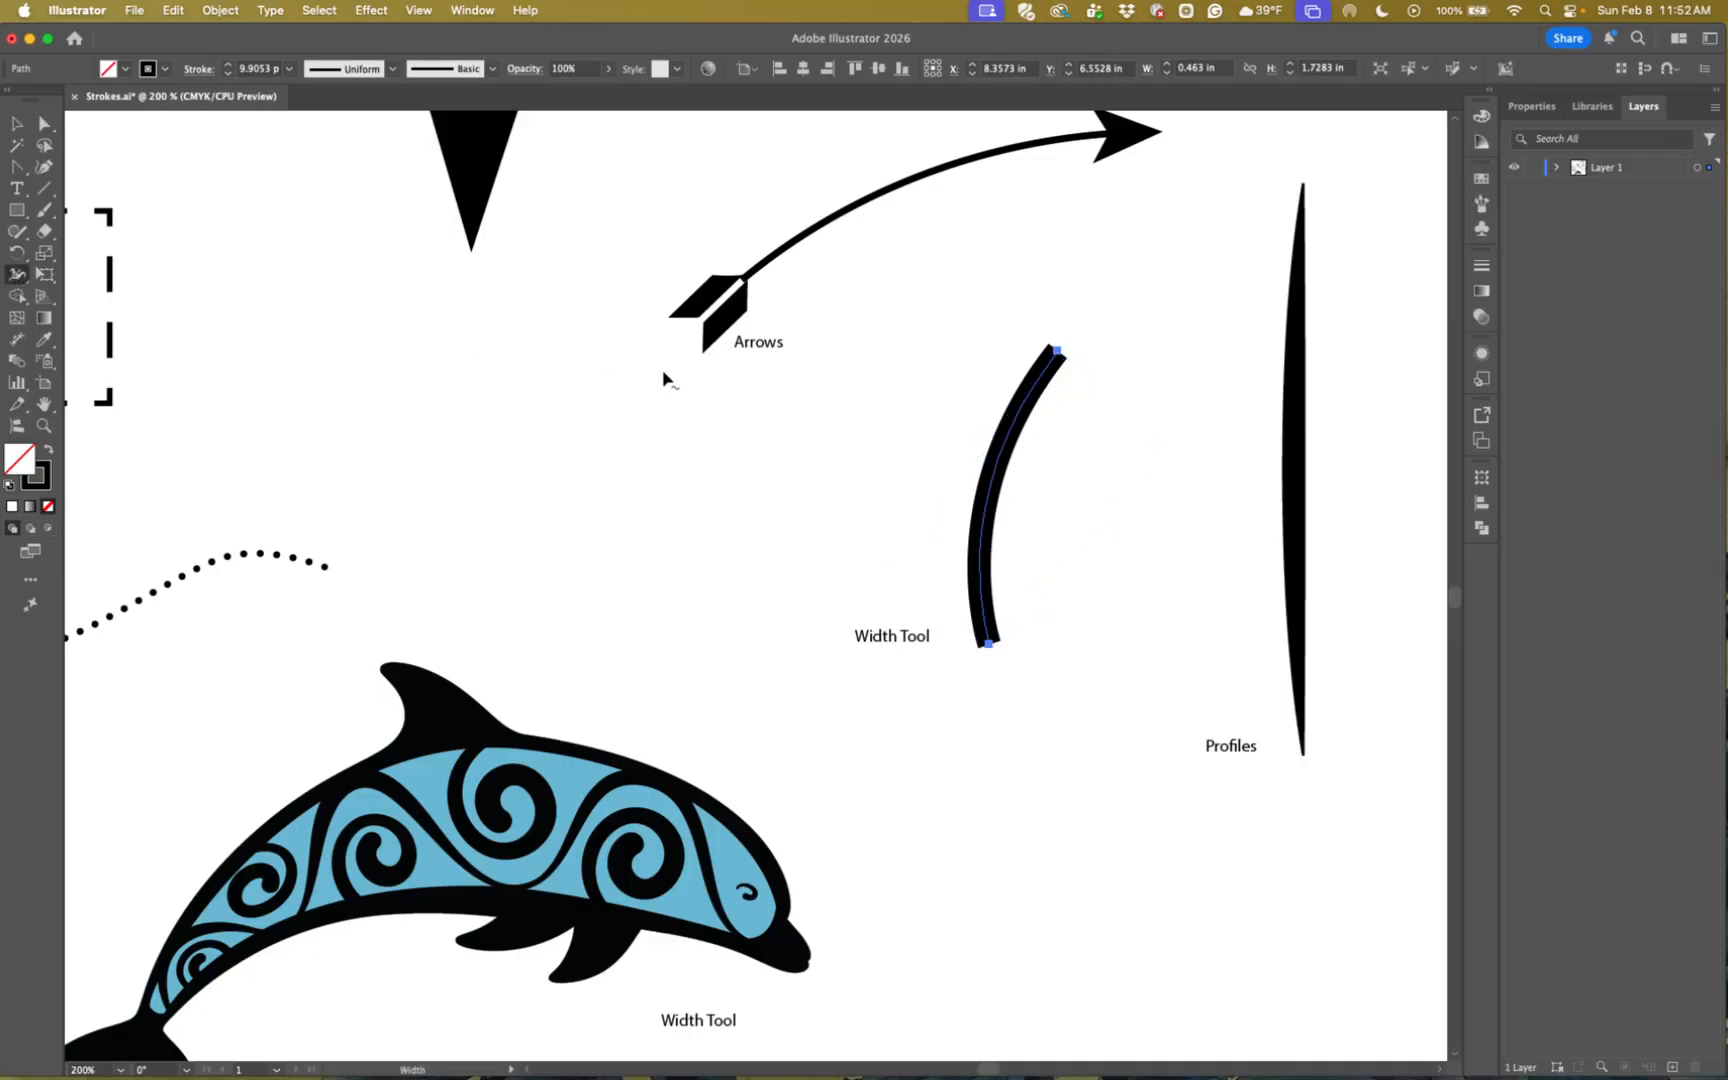
pyautogui.press('super+equal')
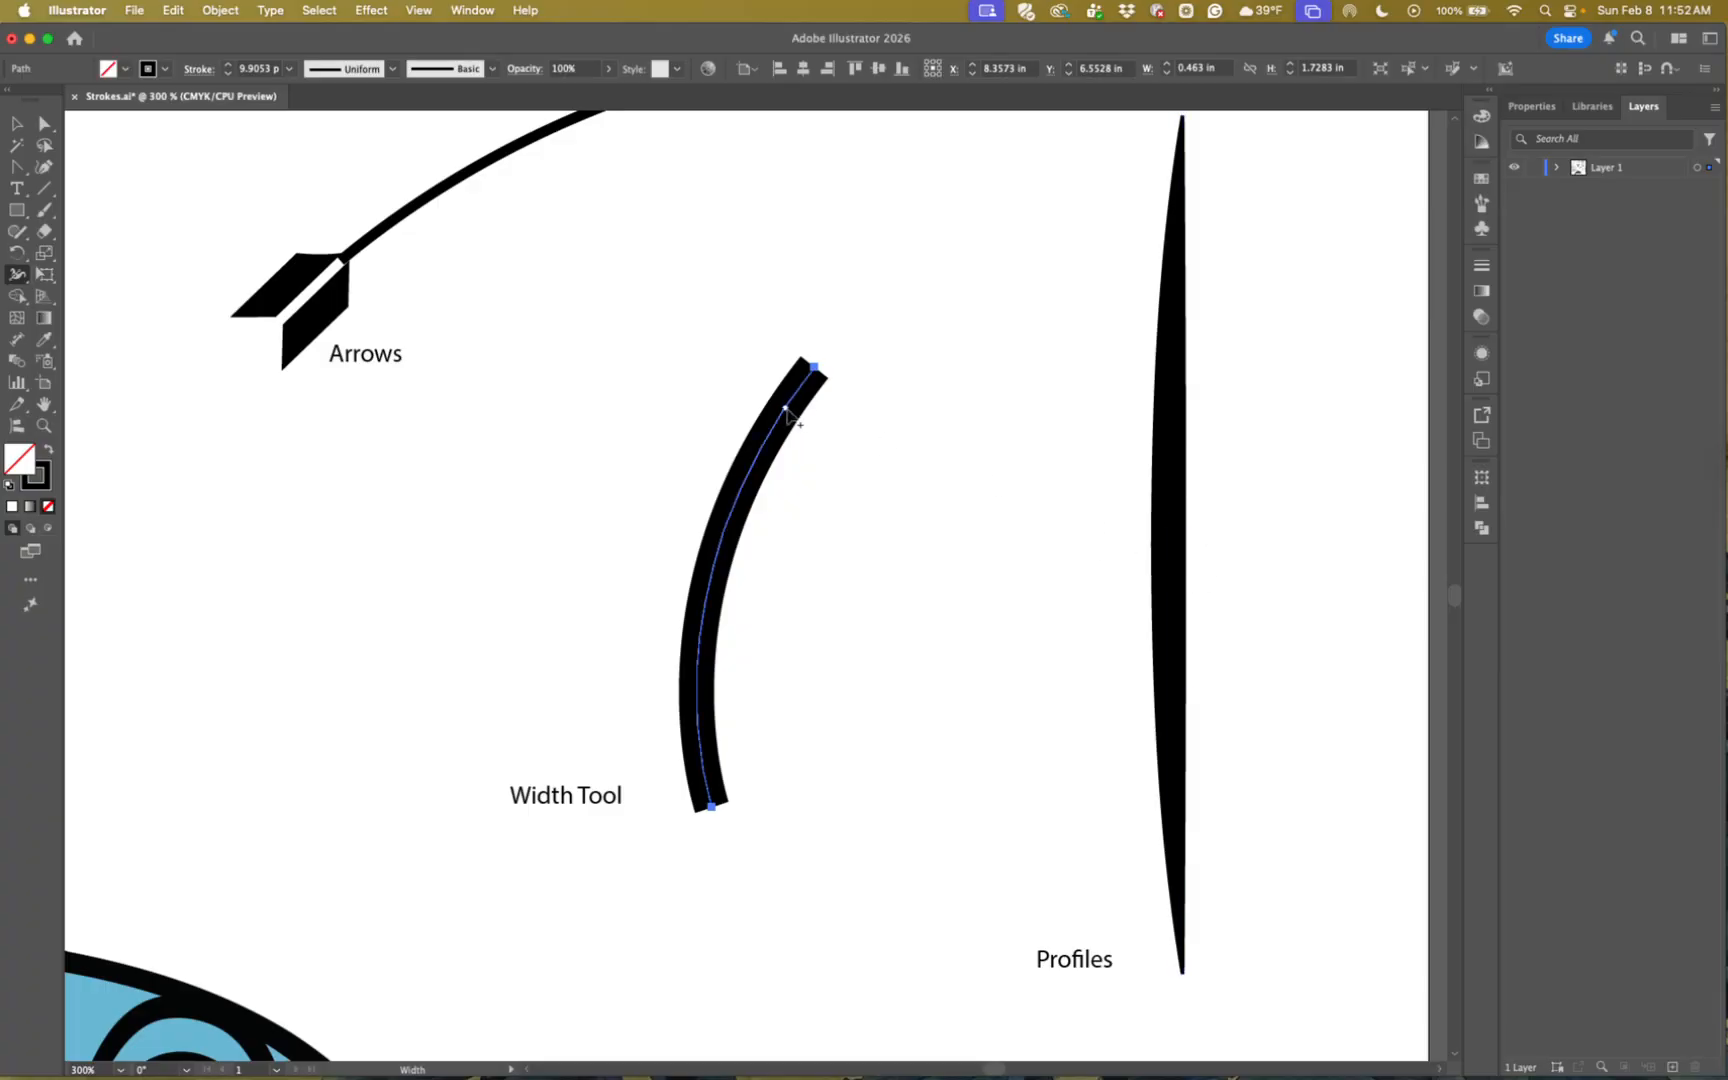
pyautogui.moveTo(787, 410)
pyautogui.mouseDown()
pyautogui.moveTo(833, 436)
pyautogui.moveTo(812, 425)
pyautogui.mouseUp()
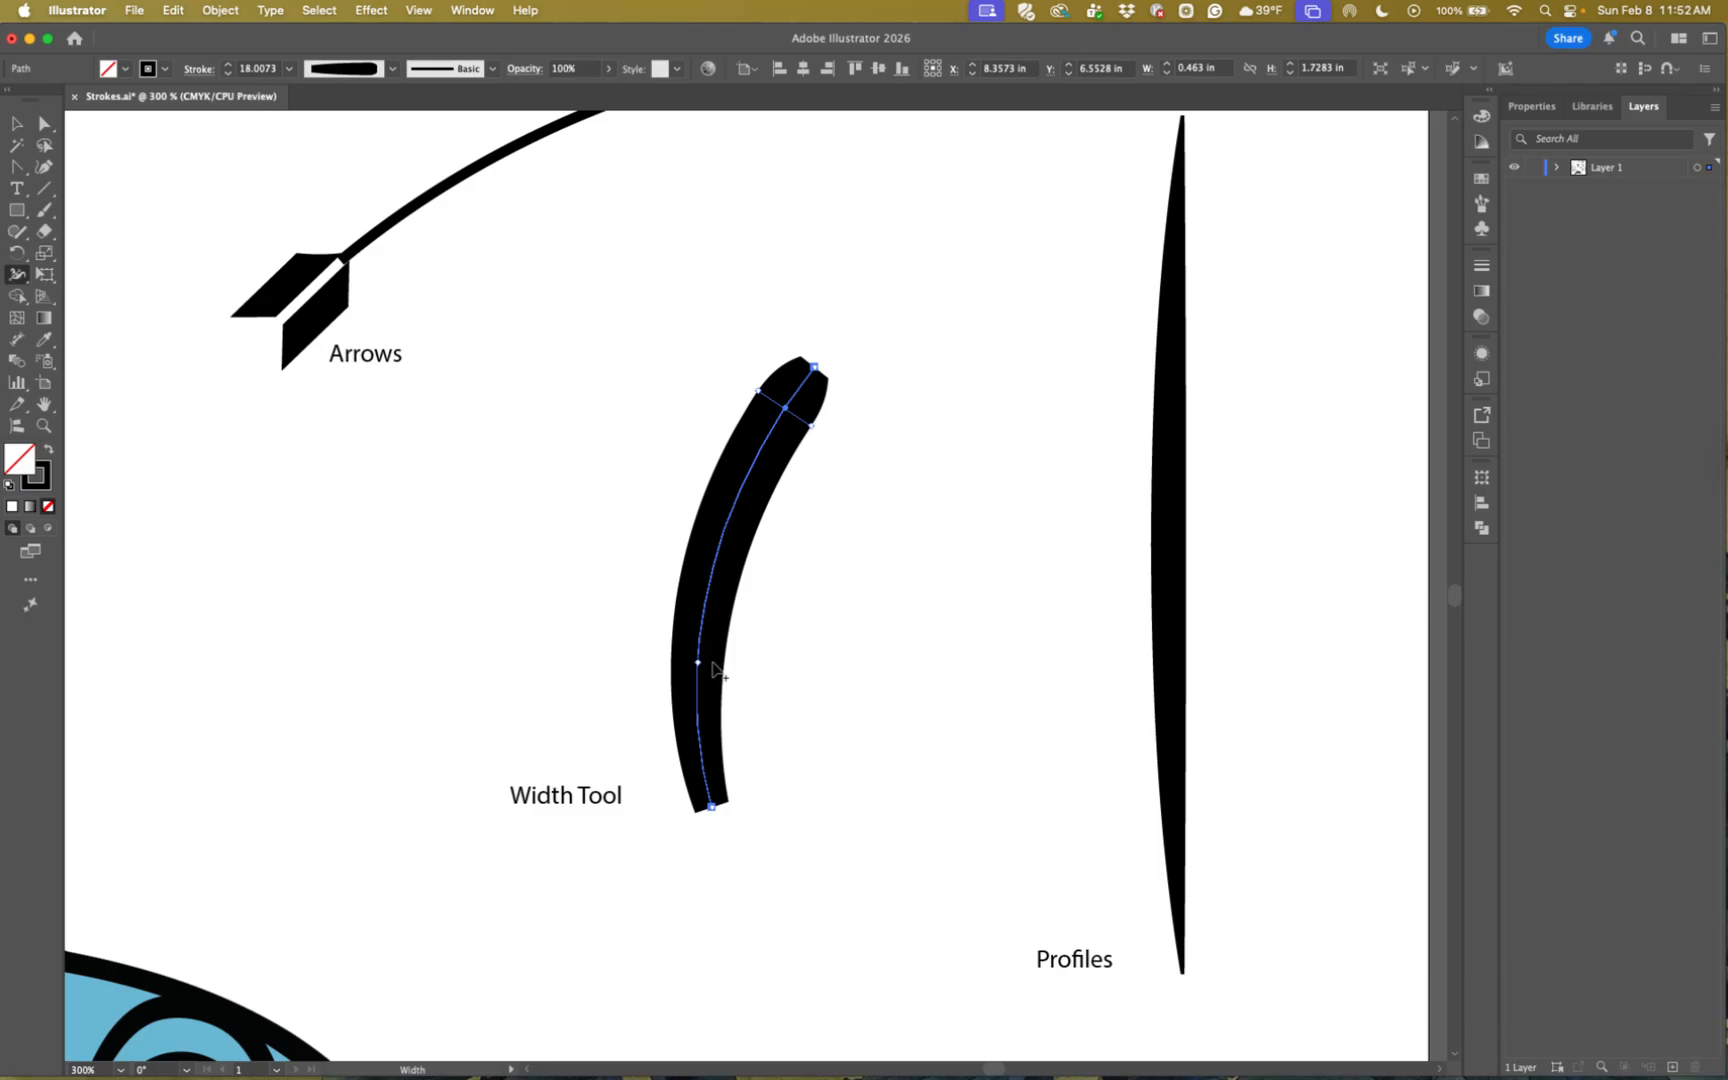
# - Add width points with the Width tool so the Width Tool curve alternates narrow and wide, up to about 20.5 pt at its middle
pyautogui.moveTo(698, 664); pyautogui.dragTo(709, 663)
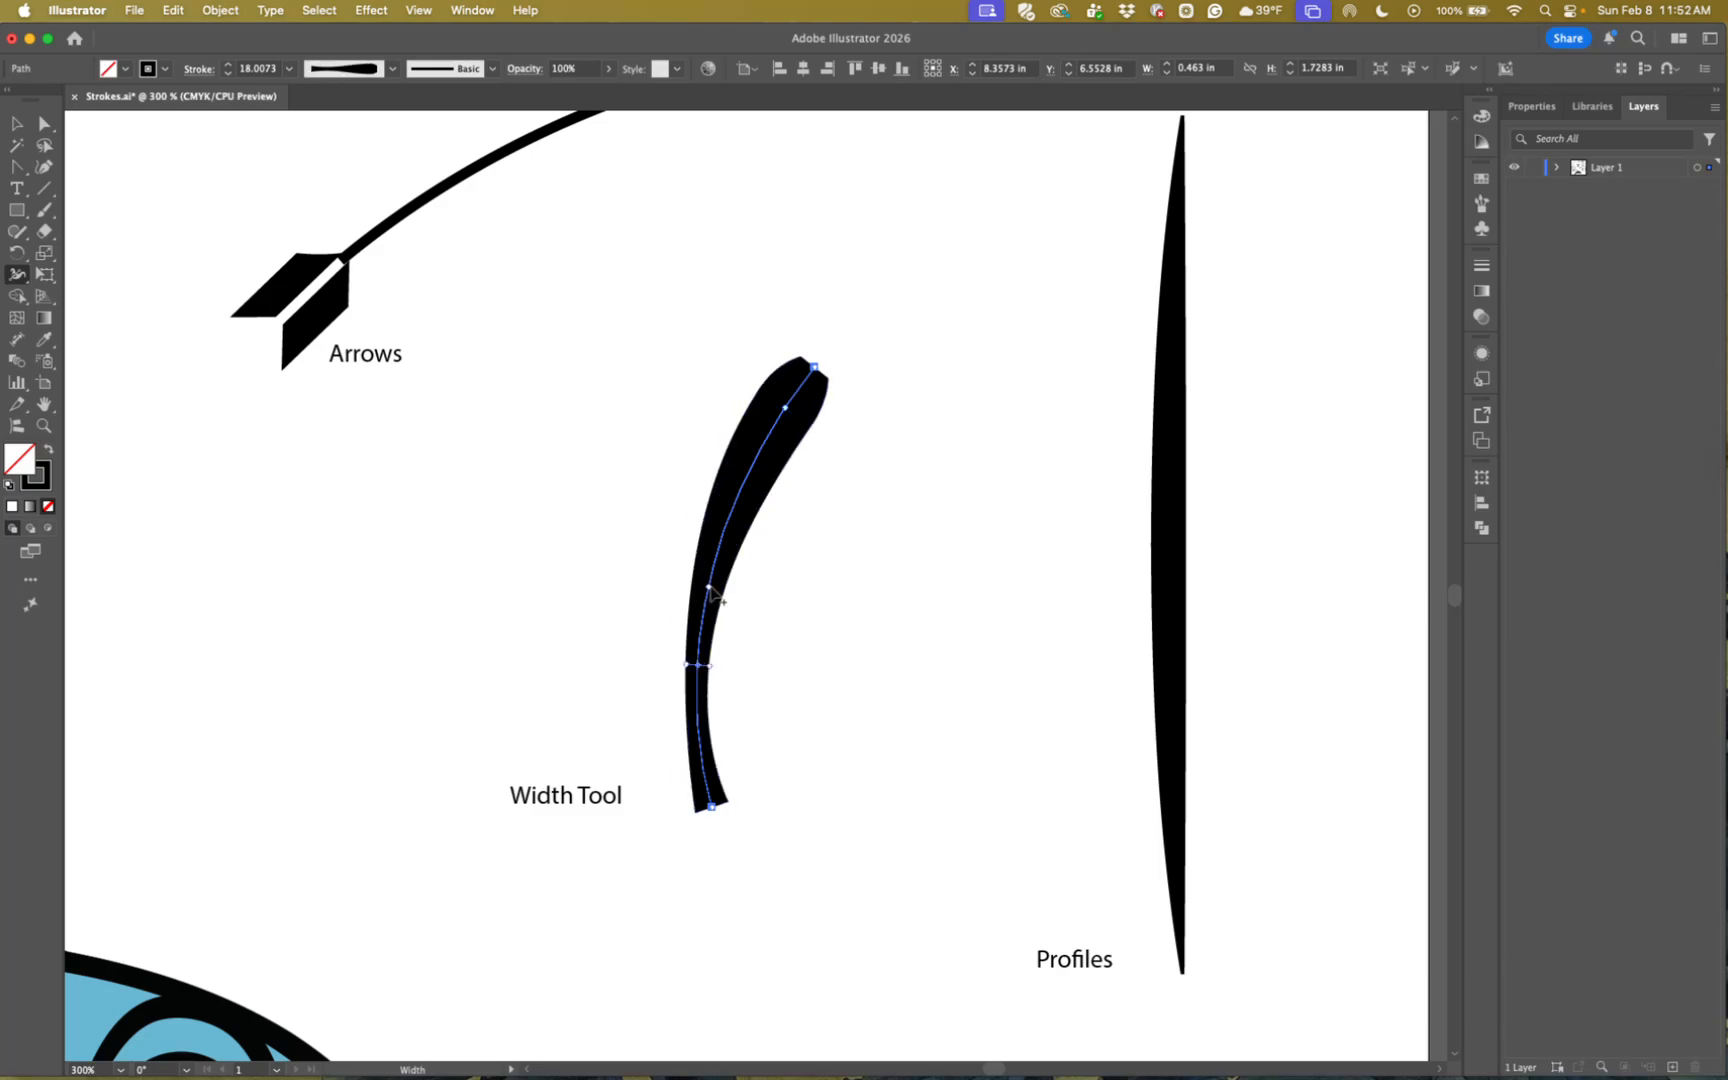
pyautogui.moveTo(710, 580); pyautogui.dragTo(747, 597)
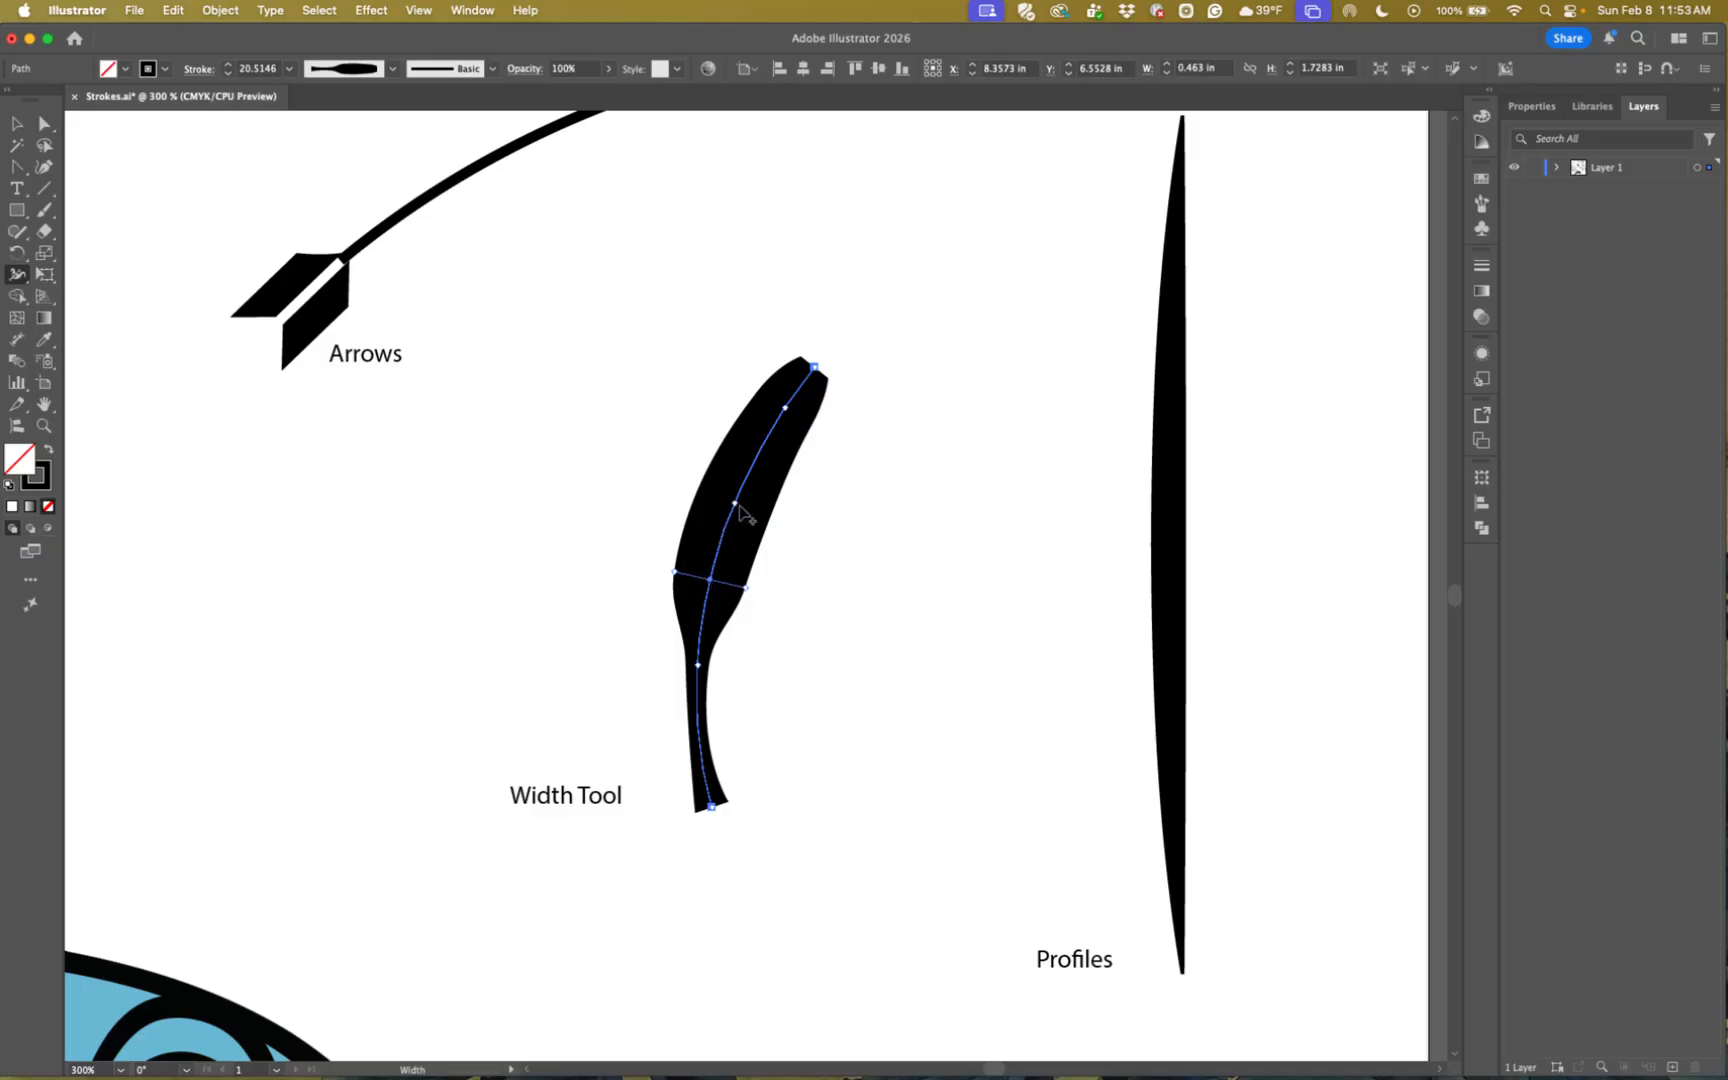
pyautogui.moveTo(736, 505)
pyautogui.mouseDown()
pyautogui.moveTo(837, 552)
pyautogui.moveTo(737, 513)
pyautogui.mouseUp()
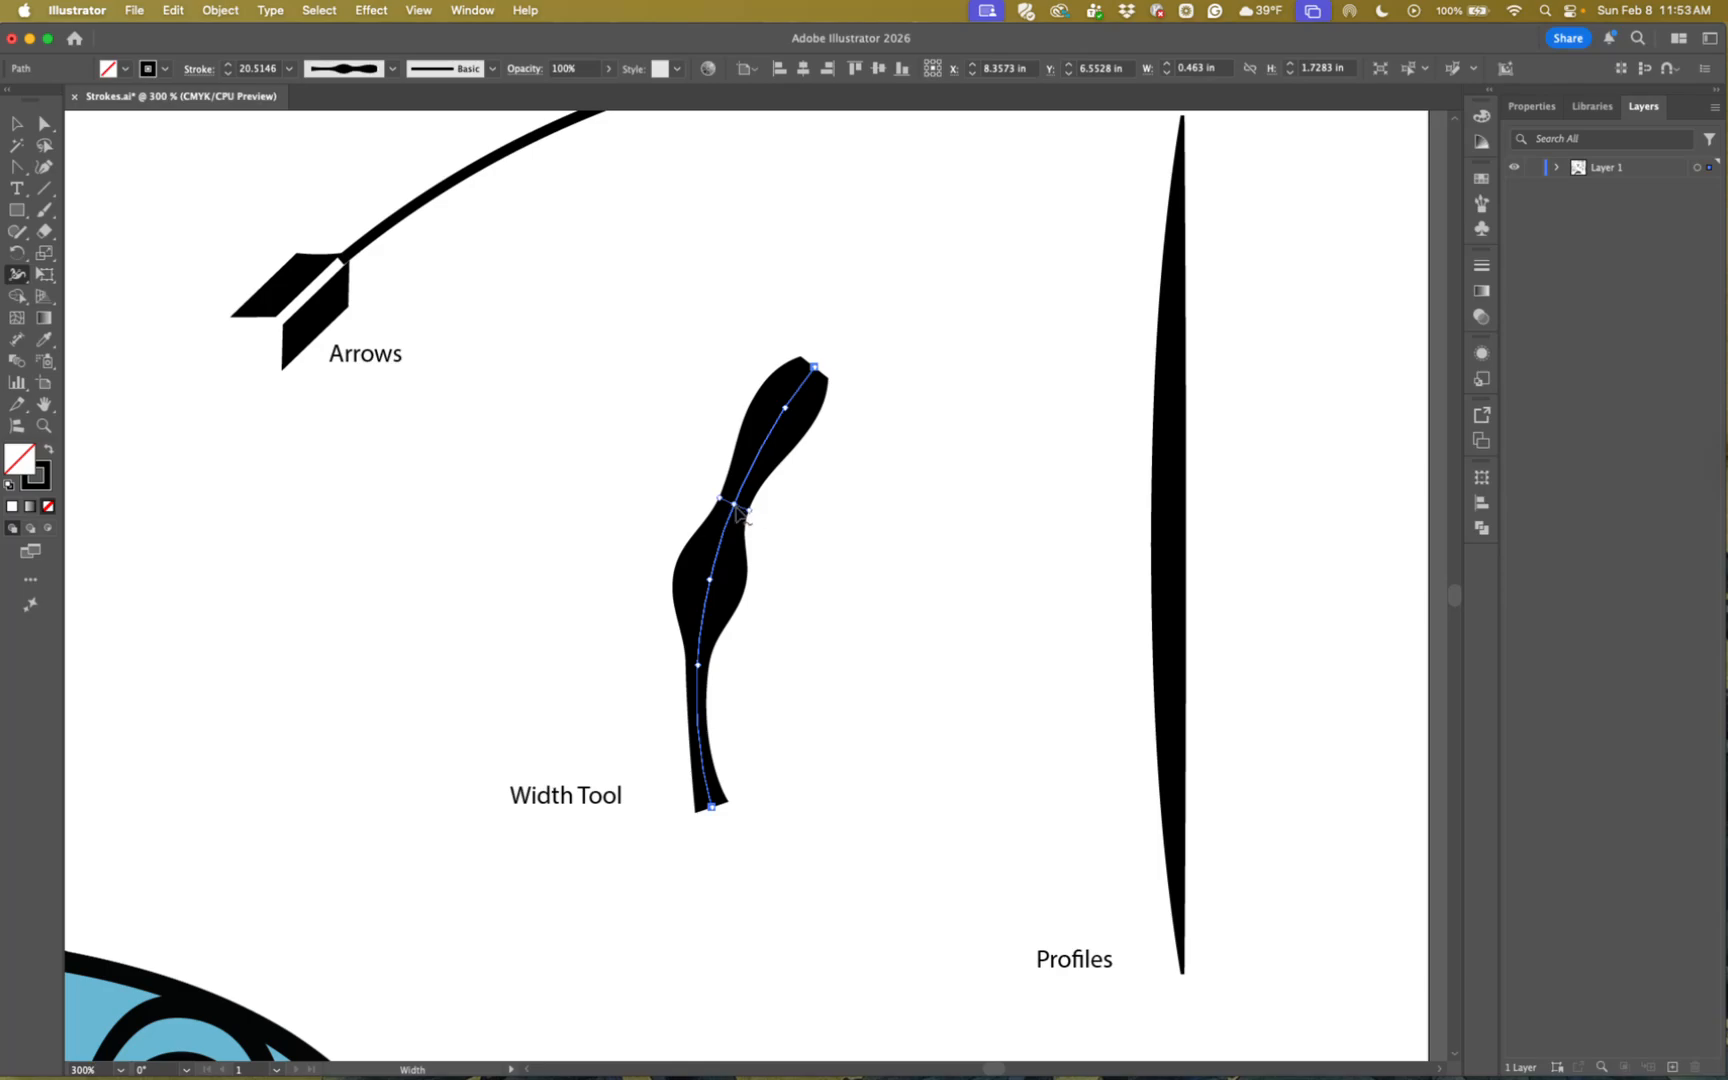
# - Widen single sides of the Width Tool curve at its middle, upper and lower width points to about 38 pt, undoing the extra lower bulge
pyautogui.moveTo(751, 517)
pyautogui.mouseDown()
pyautogui.moveTo(876, 565)
pyautogui.moveTo(752, 513)
pyautogui.moveTo(818, 482)
pyautogui.moveTo(795, 527)
pyautogui.mouseUp()
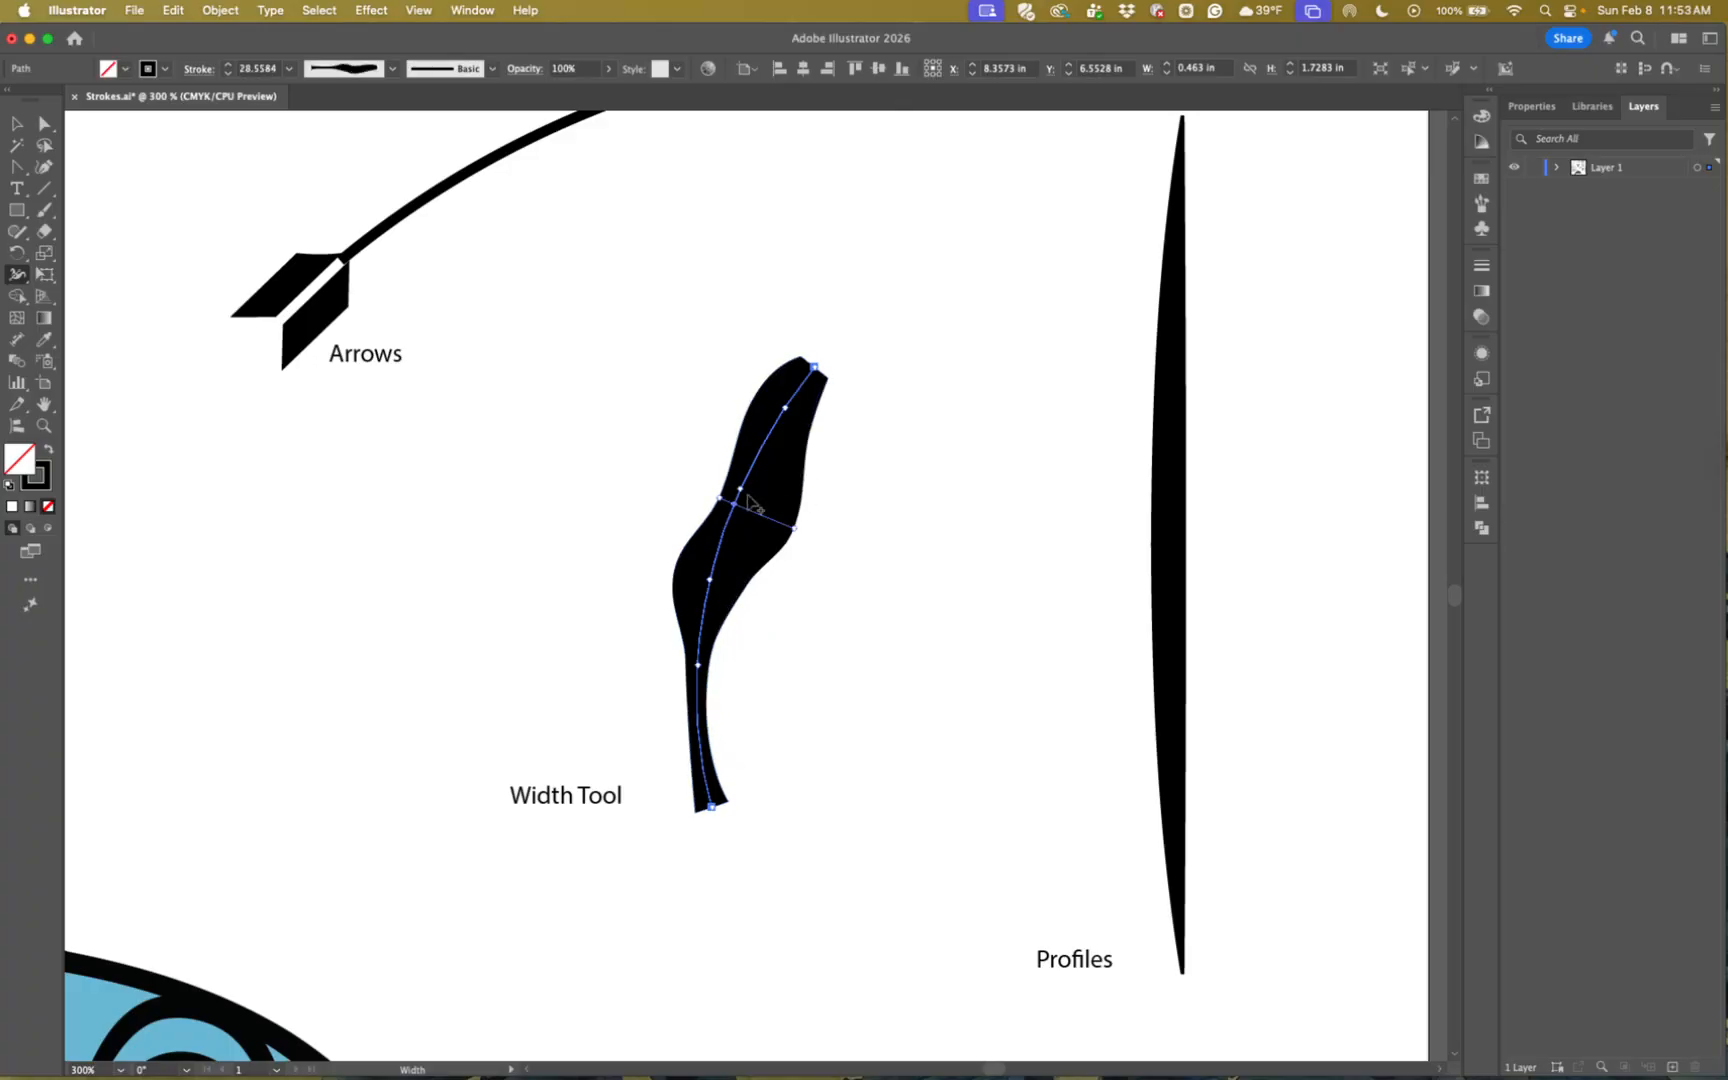
pyautogui.moveTo(762, 392); pyautogui.dragTo(735, 372)
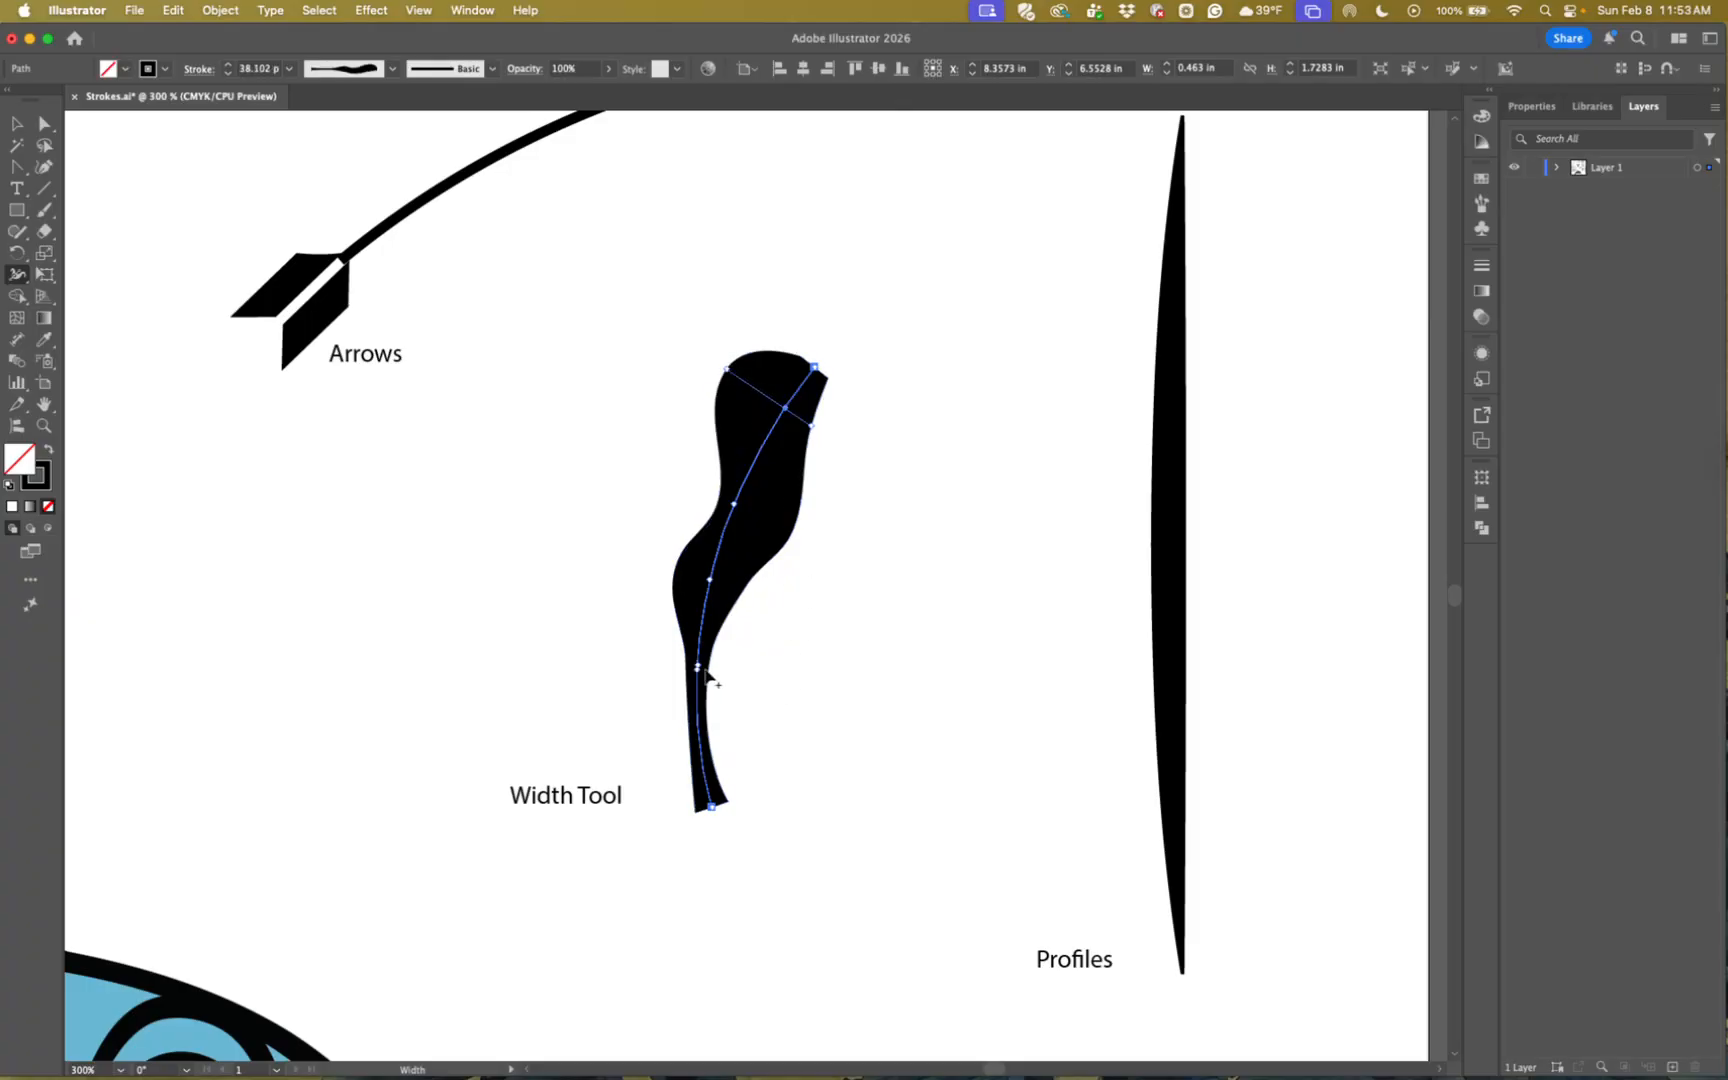
pyautogui.moveTo(711, 668); pyautogui.dragTo(748, 682)
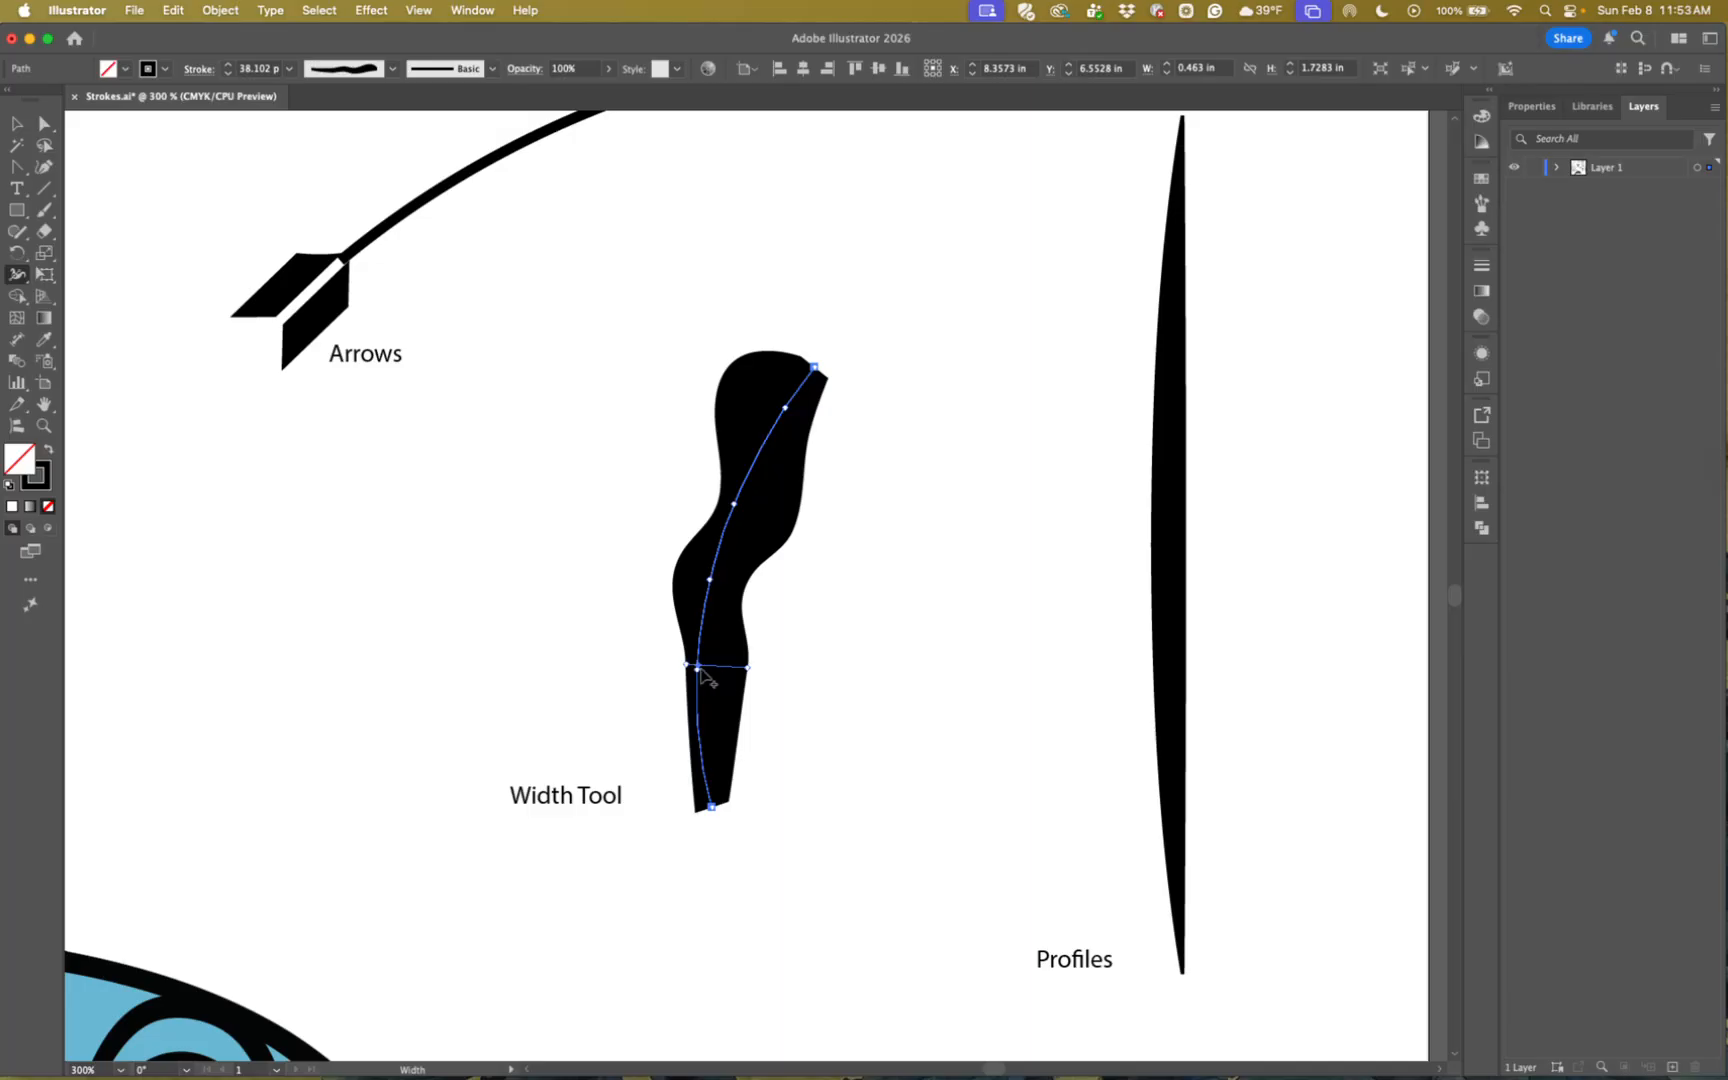
pyautogui.moveTo(686, 664); pyautogui.dragTo(668, 662)
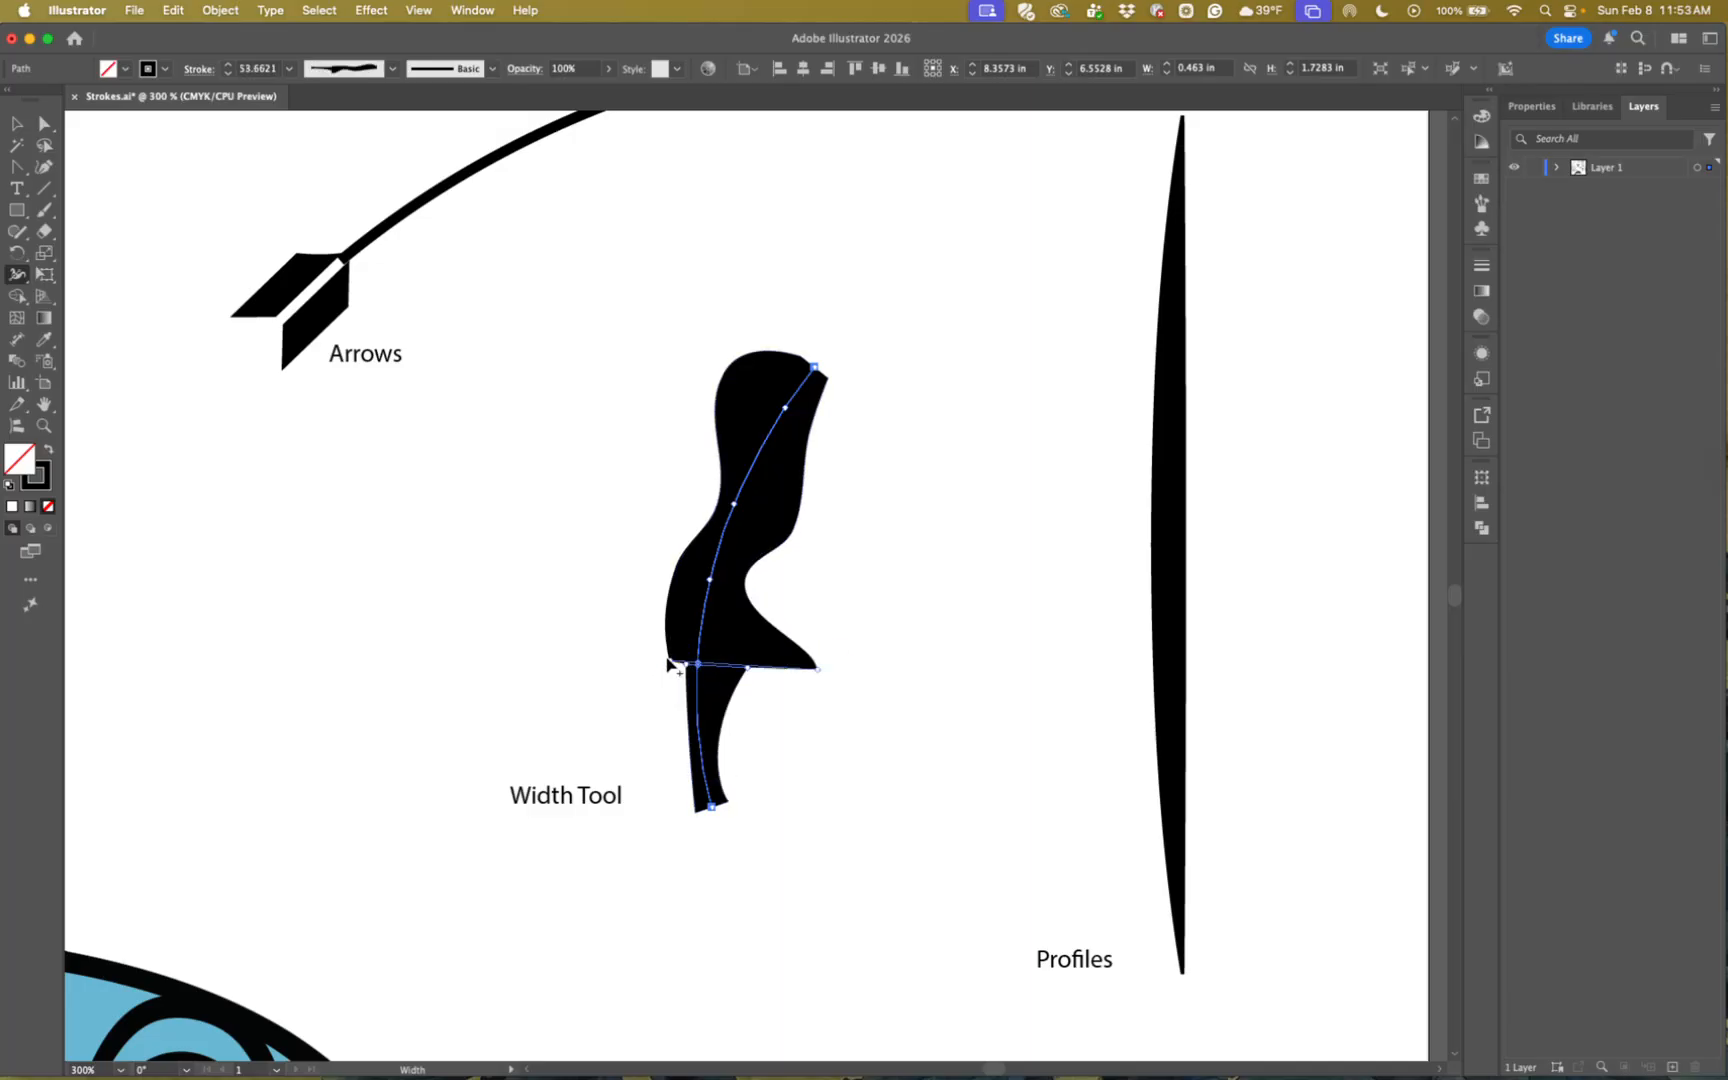
pyautogui.press('super+z')
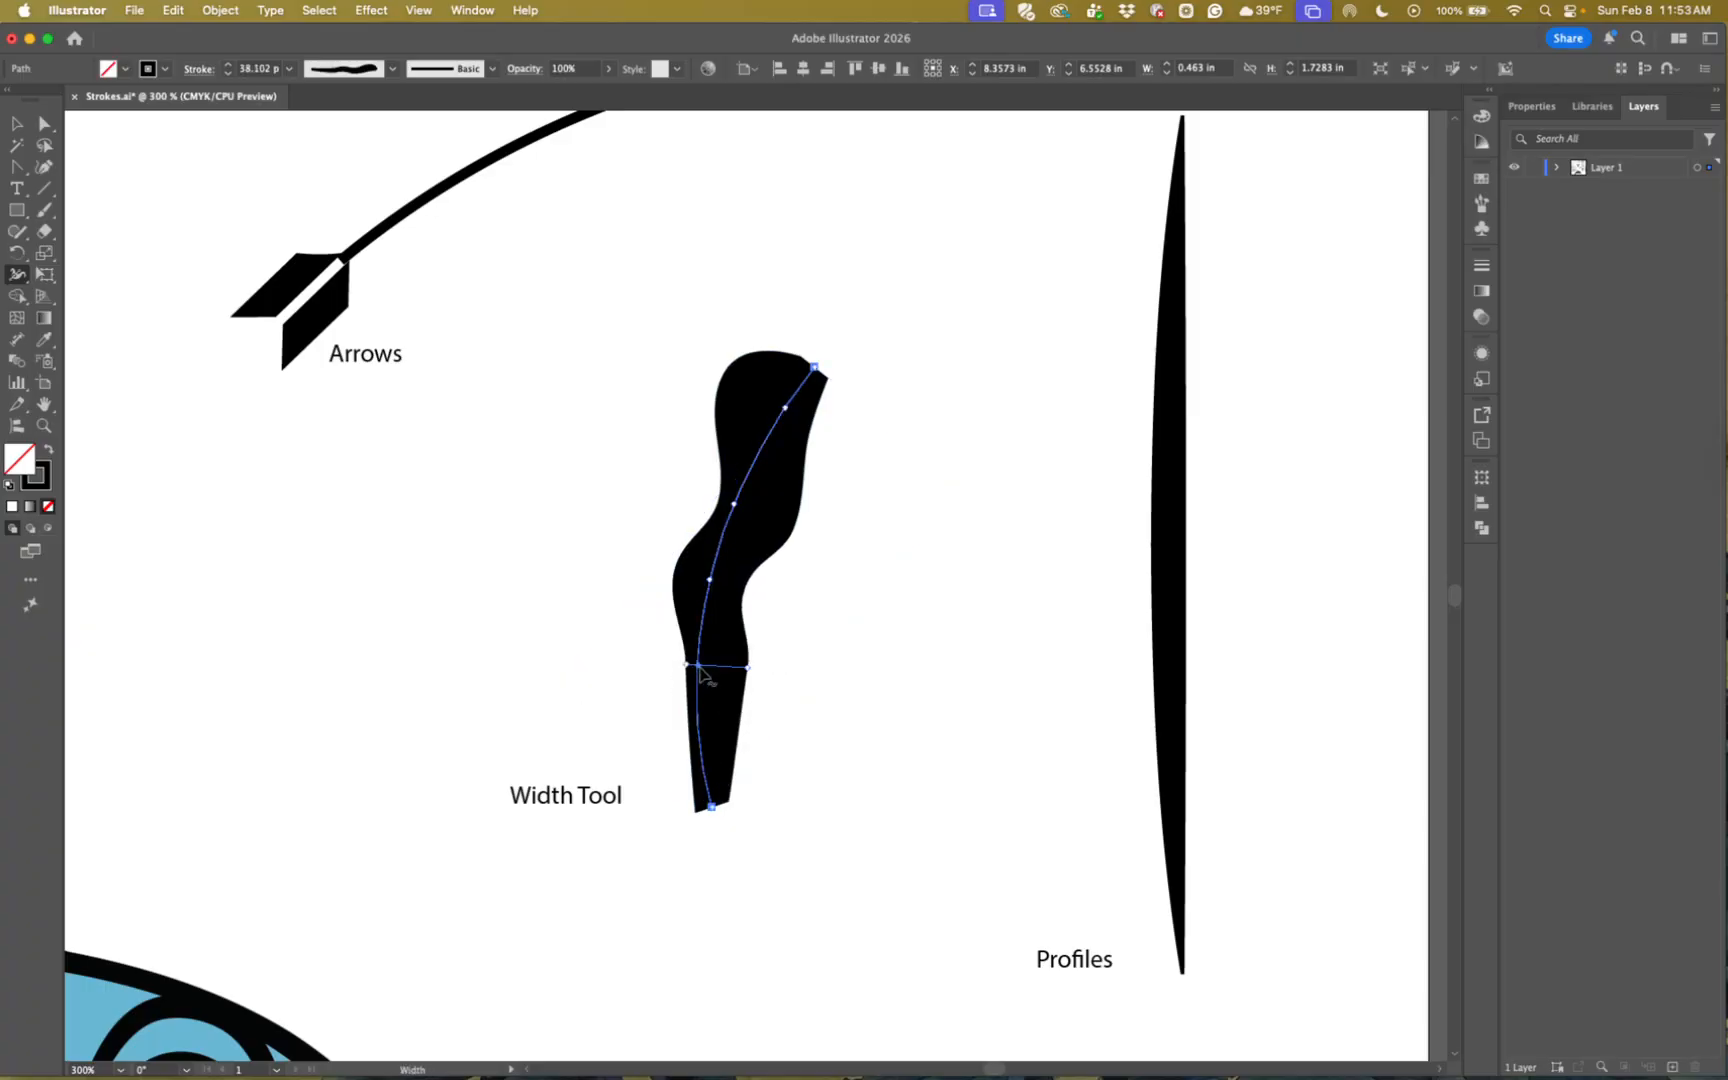
# - Switch to the Selection tool and deselect the Width Tool curve
pyautogui.press('v')
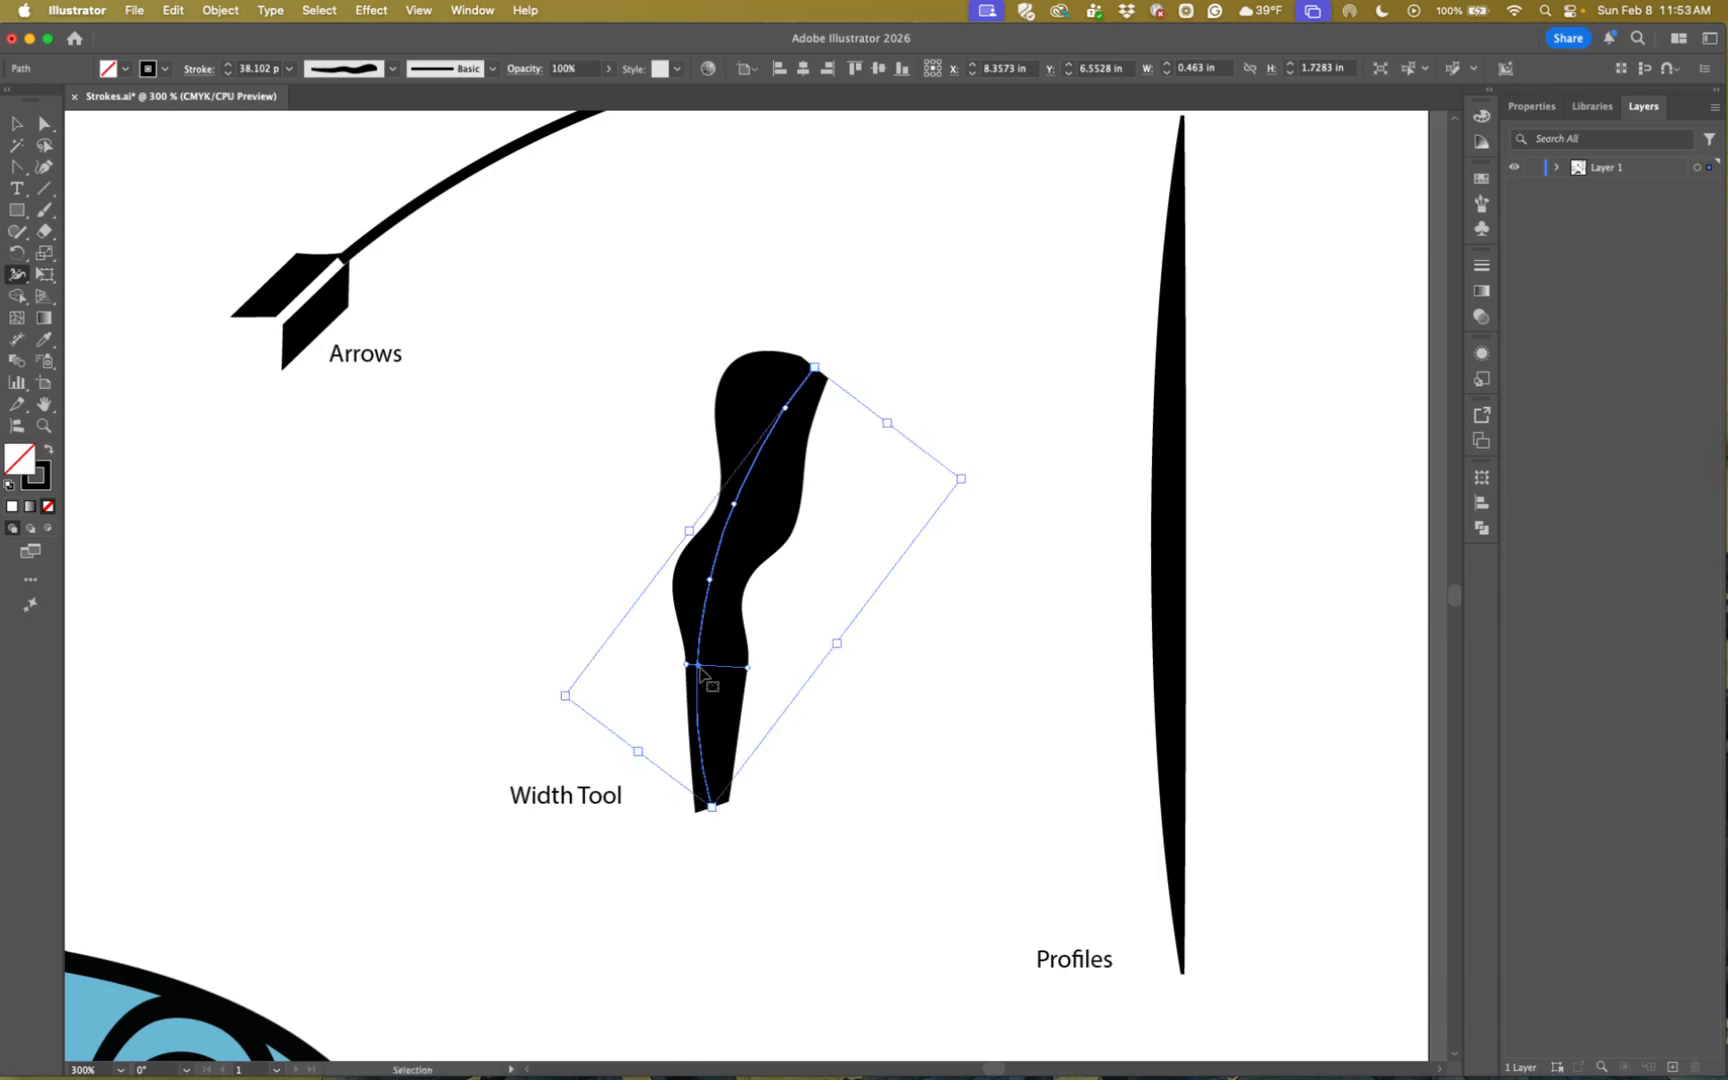
pyautogui.press('super+minus')
pyautogui.press('super+minus')
pyautogui.press('super+minus')
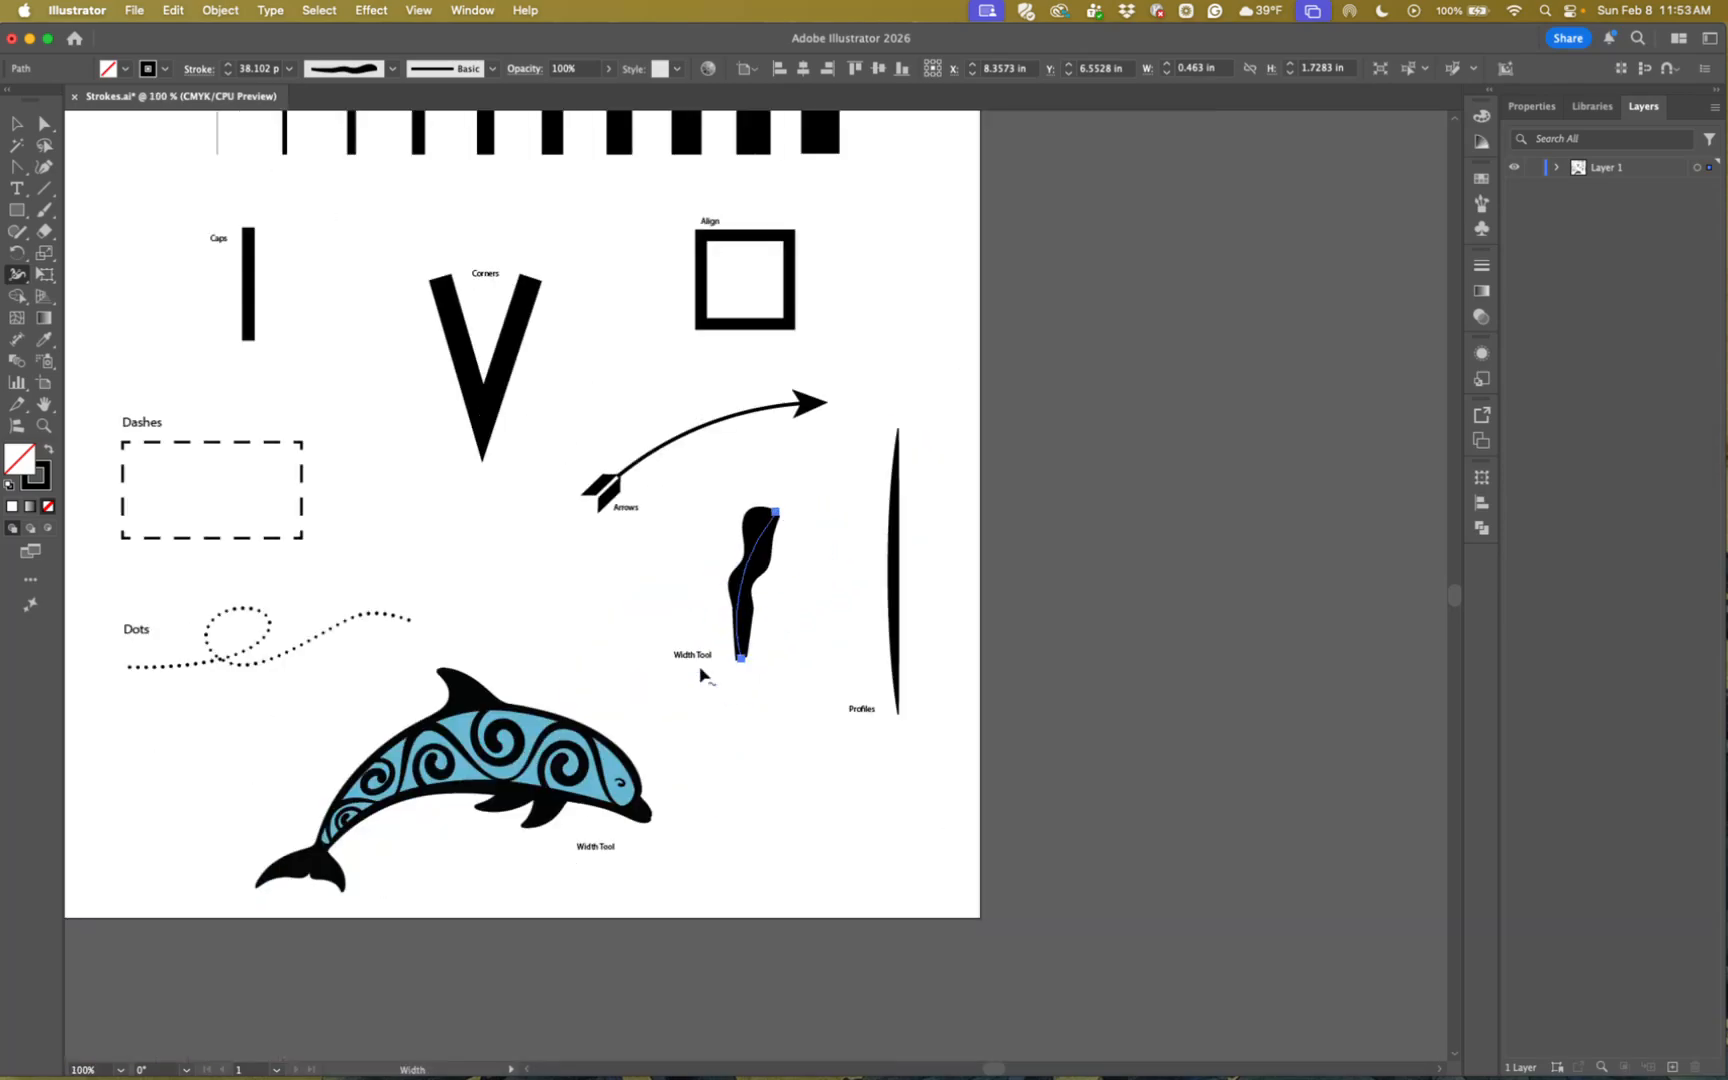
pyautogui.moveTo(522, 681); pyautogui.dragTo(640, 573)
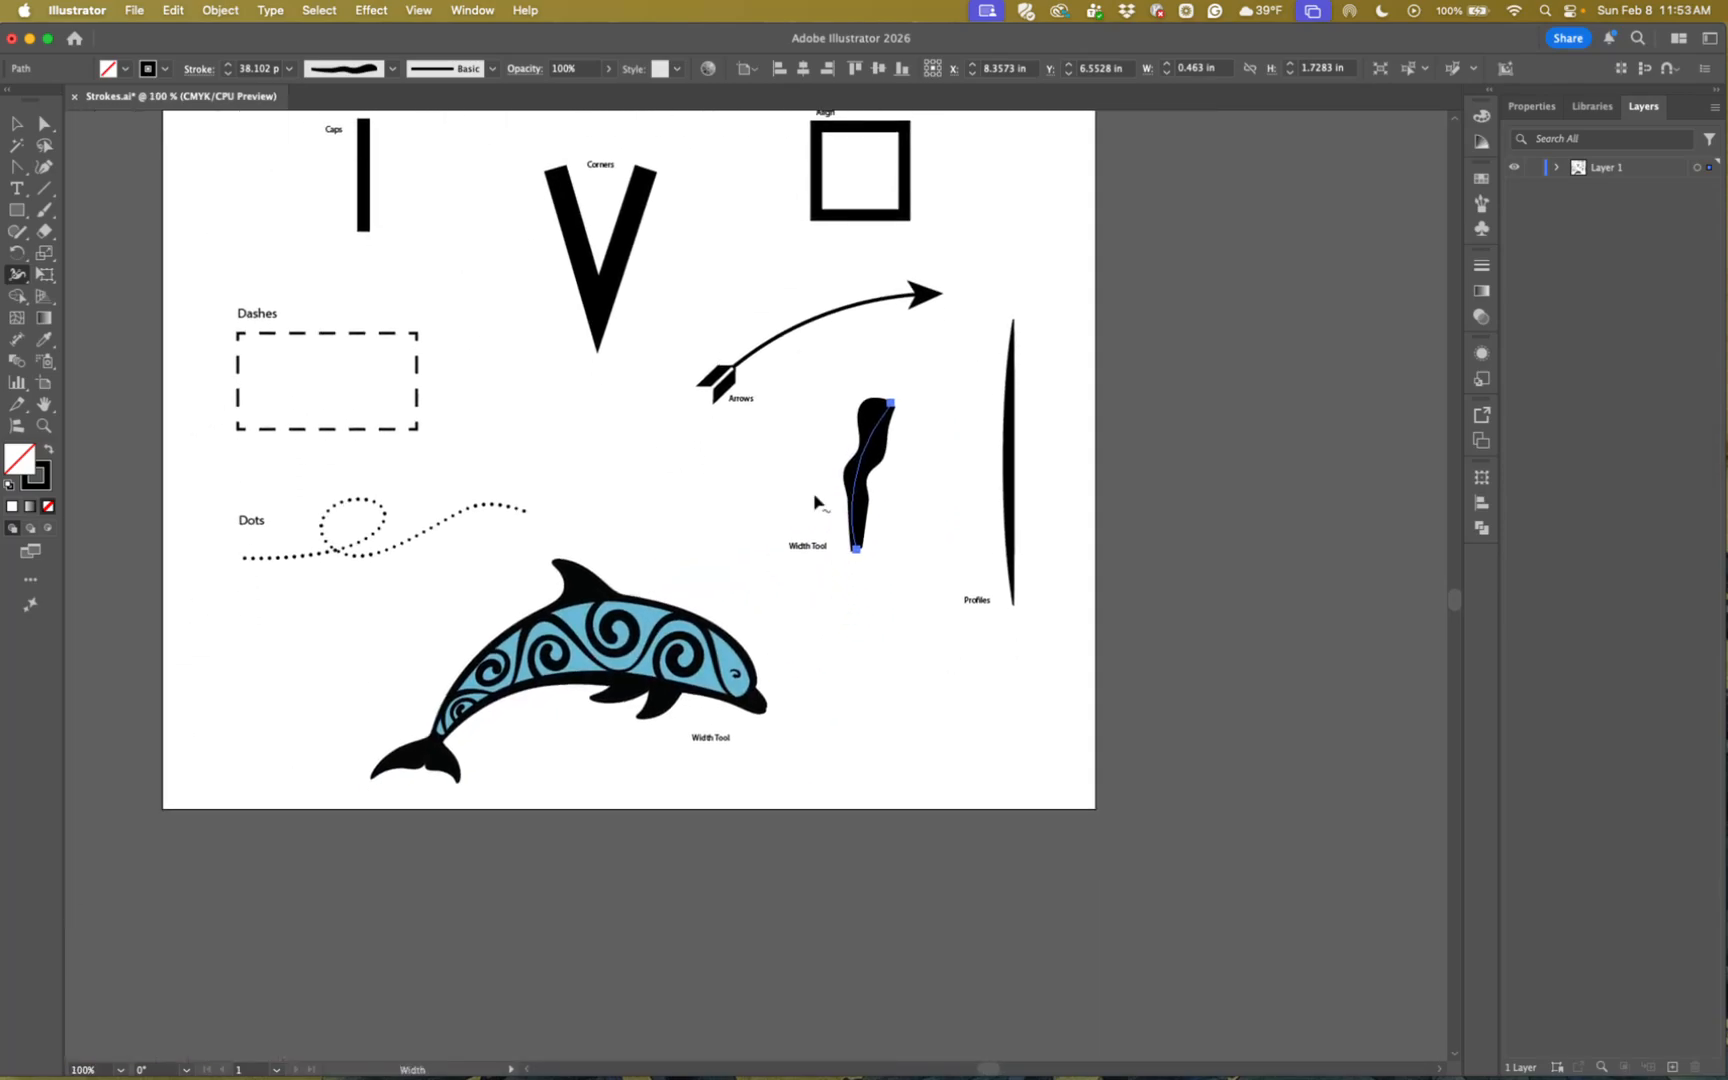
pyautogui.click(44, 425)
pyautogui.moveTo(493, 690); pyautogui.dragTo(610, 720)
pyautogui.press('super+0')
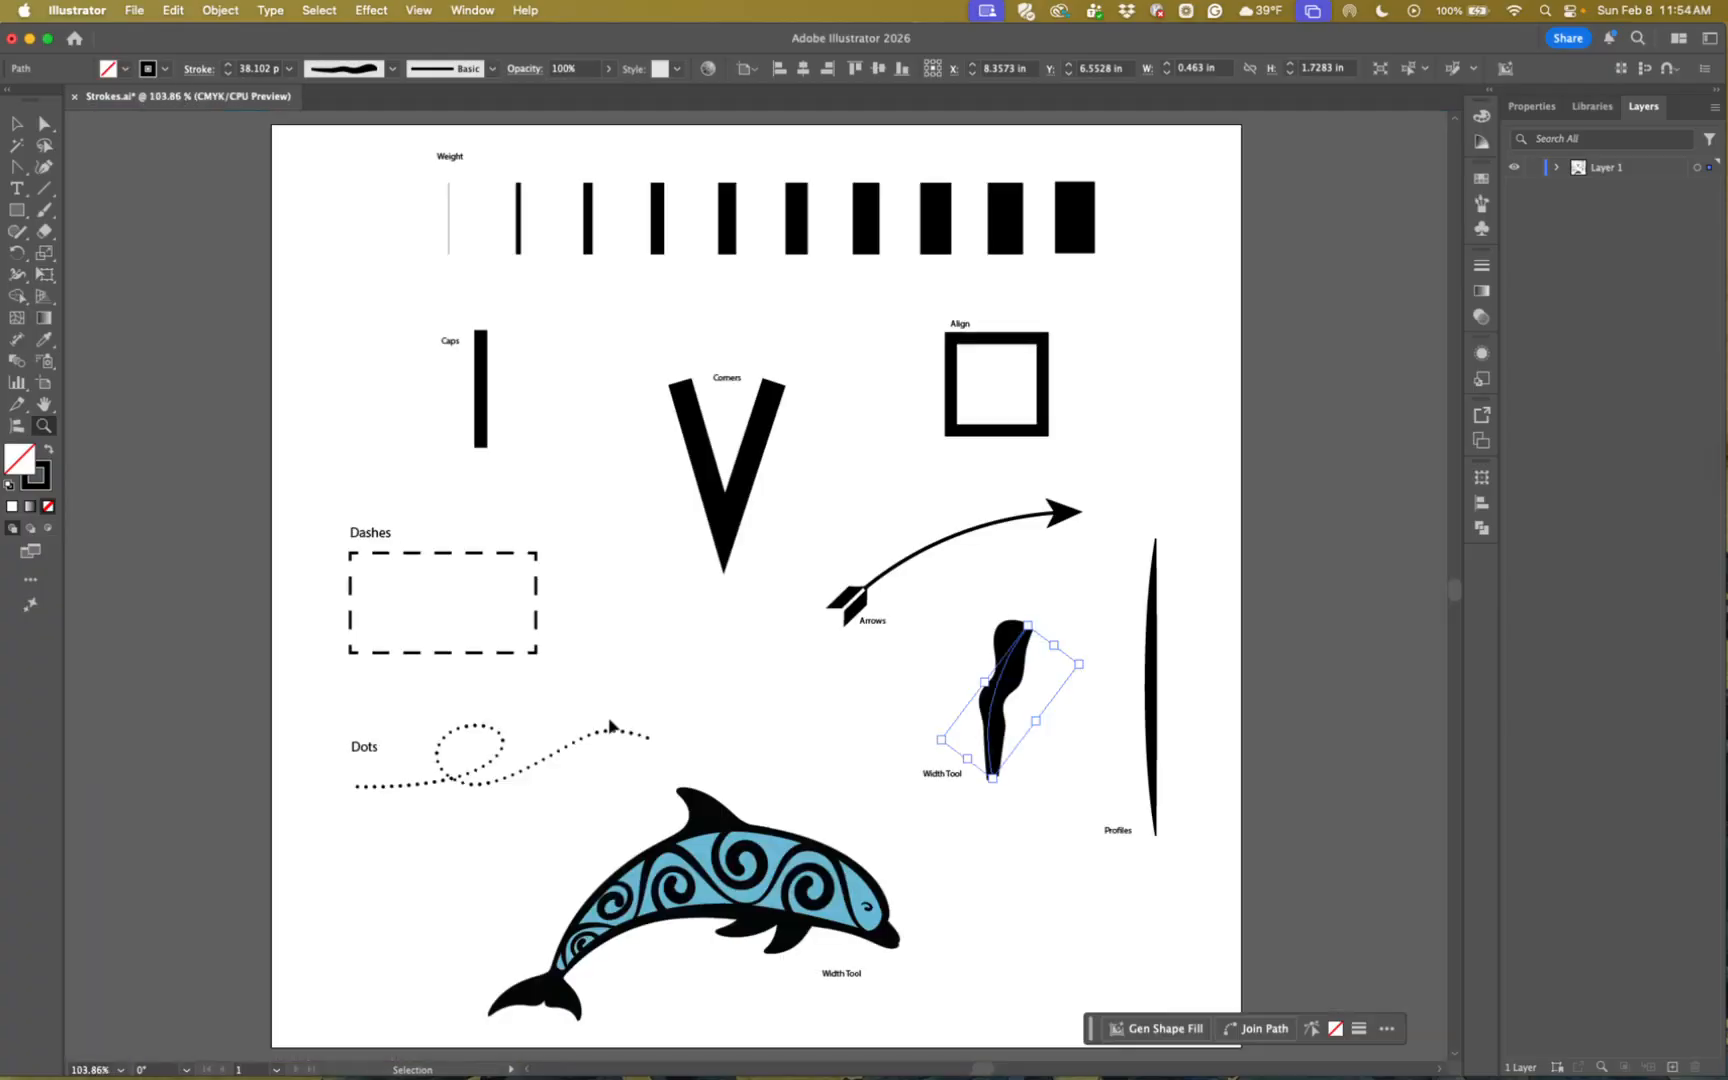
pyautogui.press('super+1')
pyautogui.press('v')
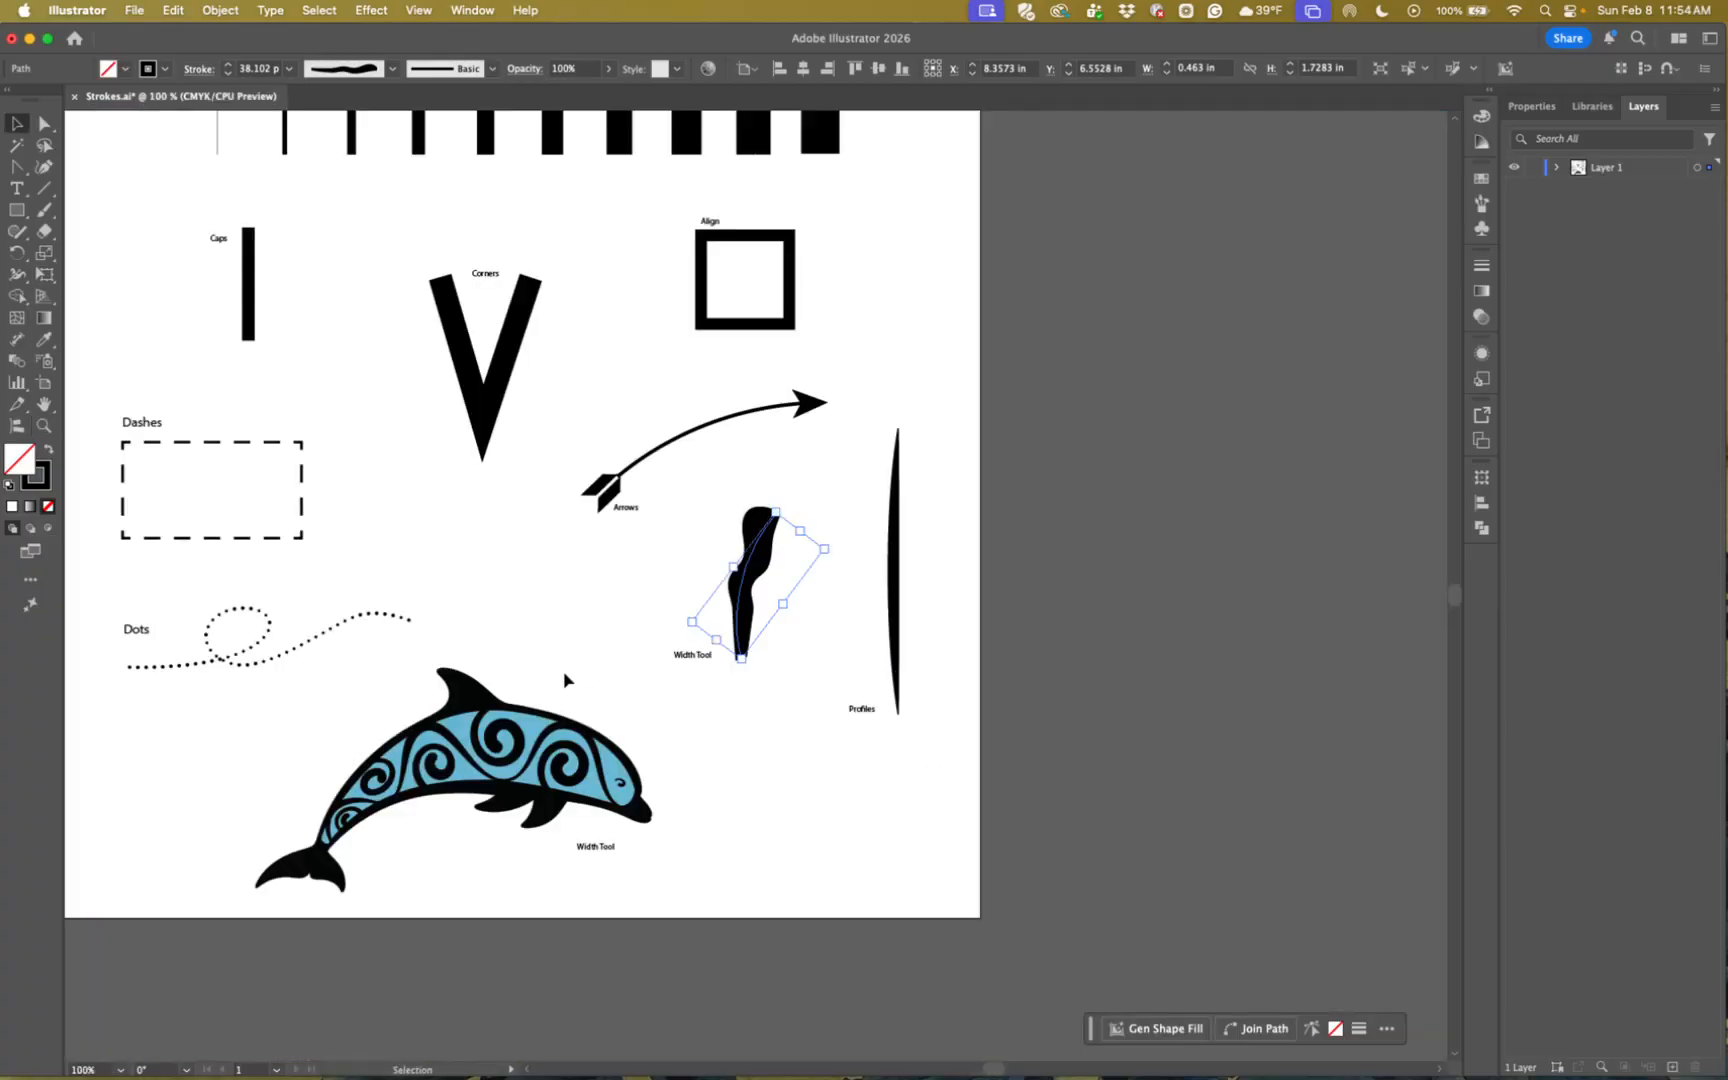
pyautogui.click(473, 698)
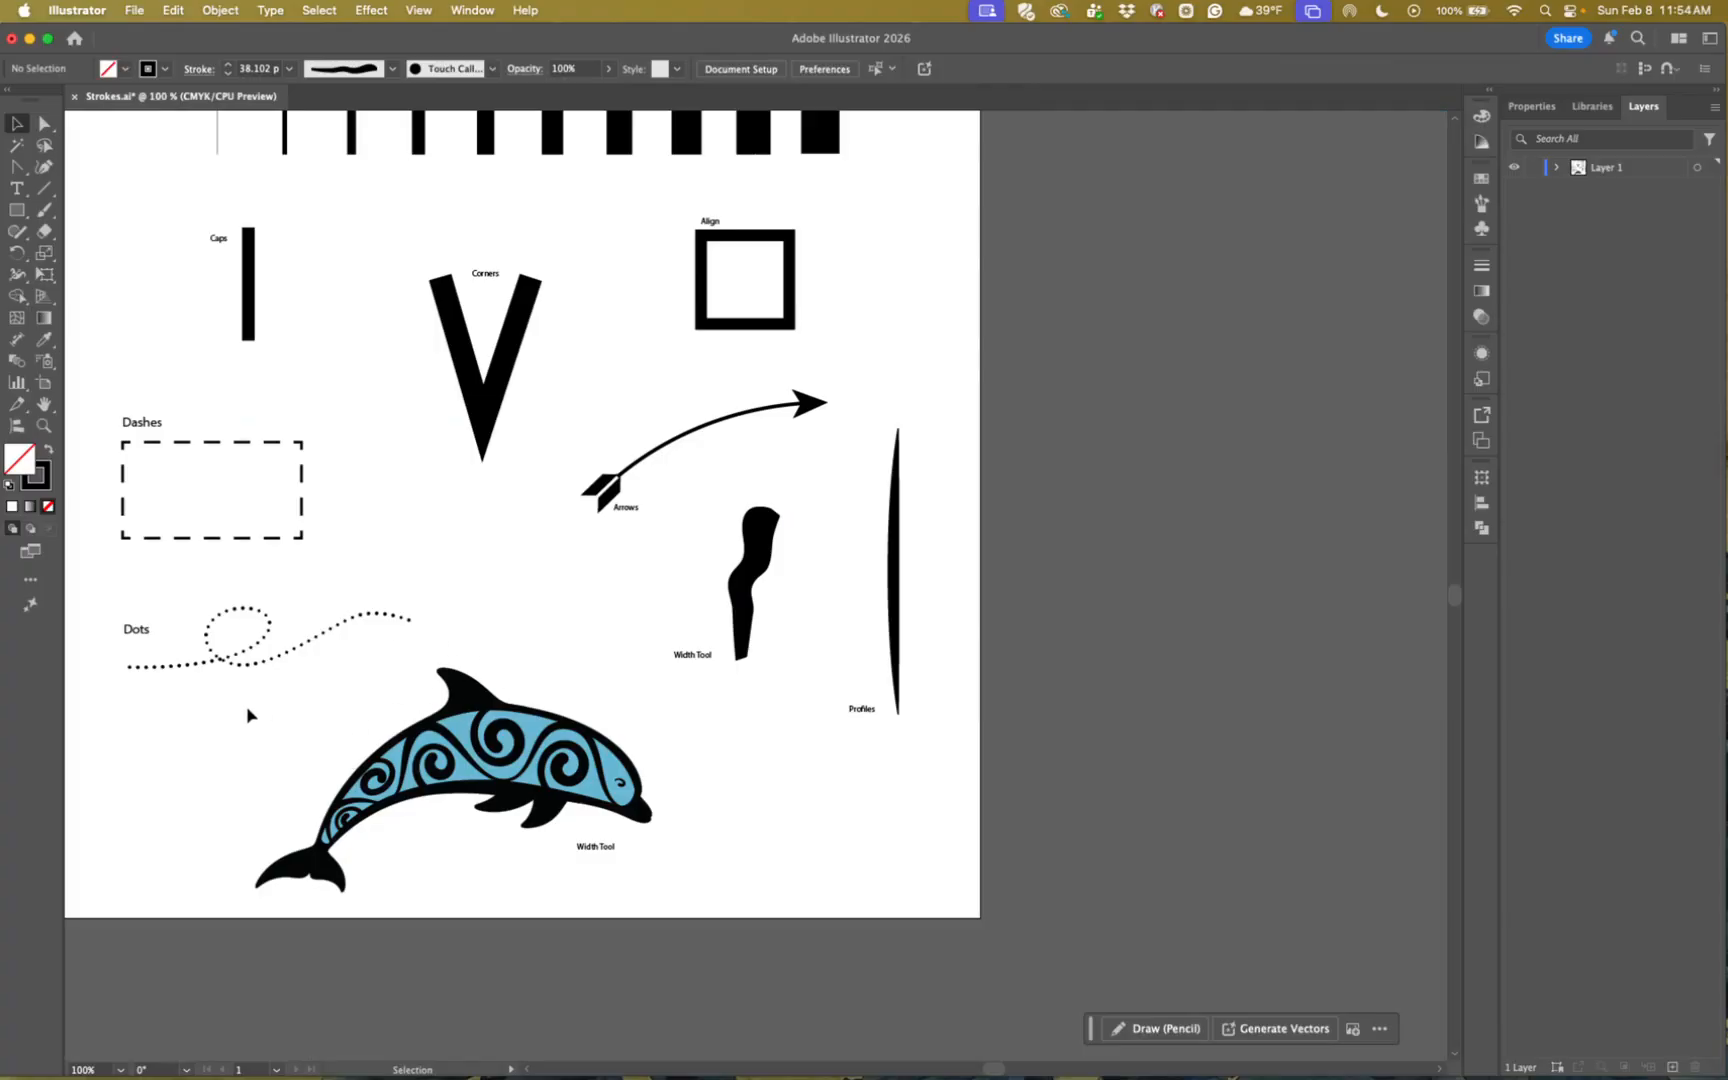
# - Draw an open three-point curve with the Pen tool along the dolphin's body, from the tail base over a smooth middle anchor to the mouth
pyautogui.moveTo(230, 693); pyautogui.dragTo(724, 927)
pyautogui.moveTo(305, 685); pyautogui.dragTo(676, 822)
pyautogui.press('z')
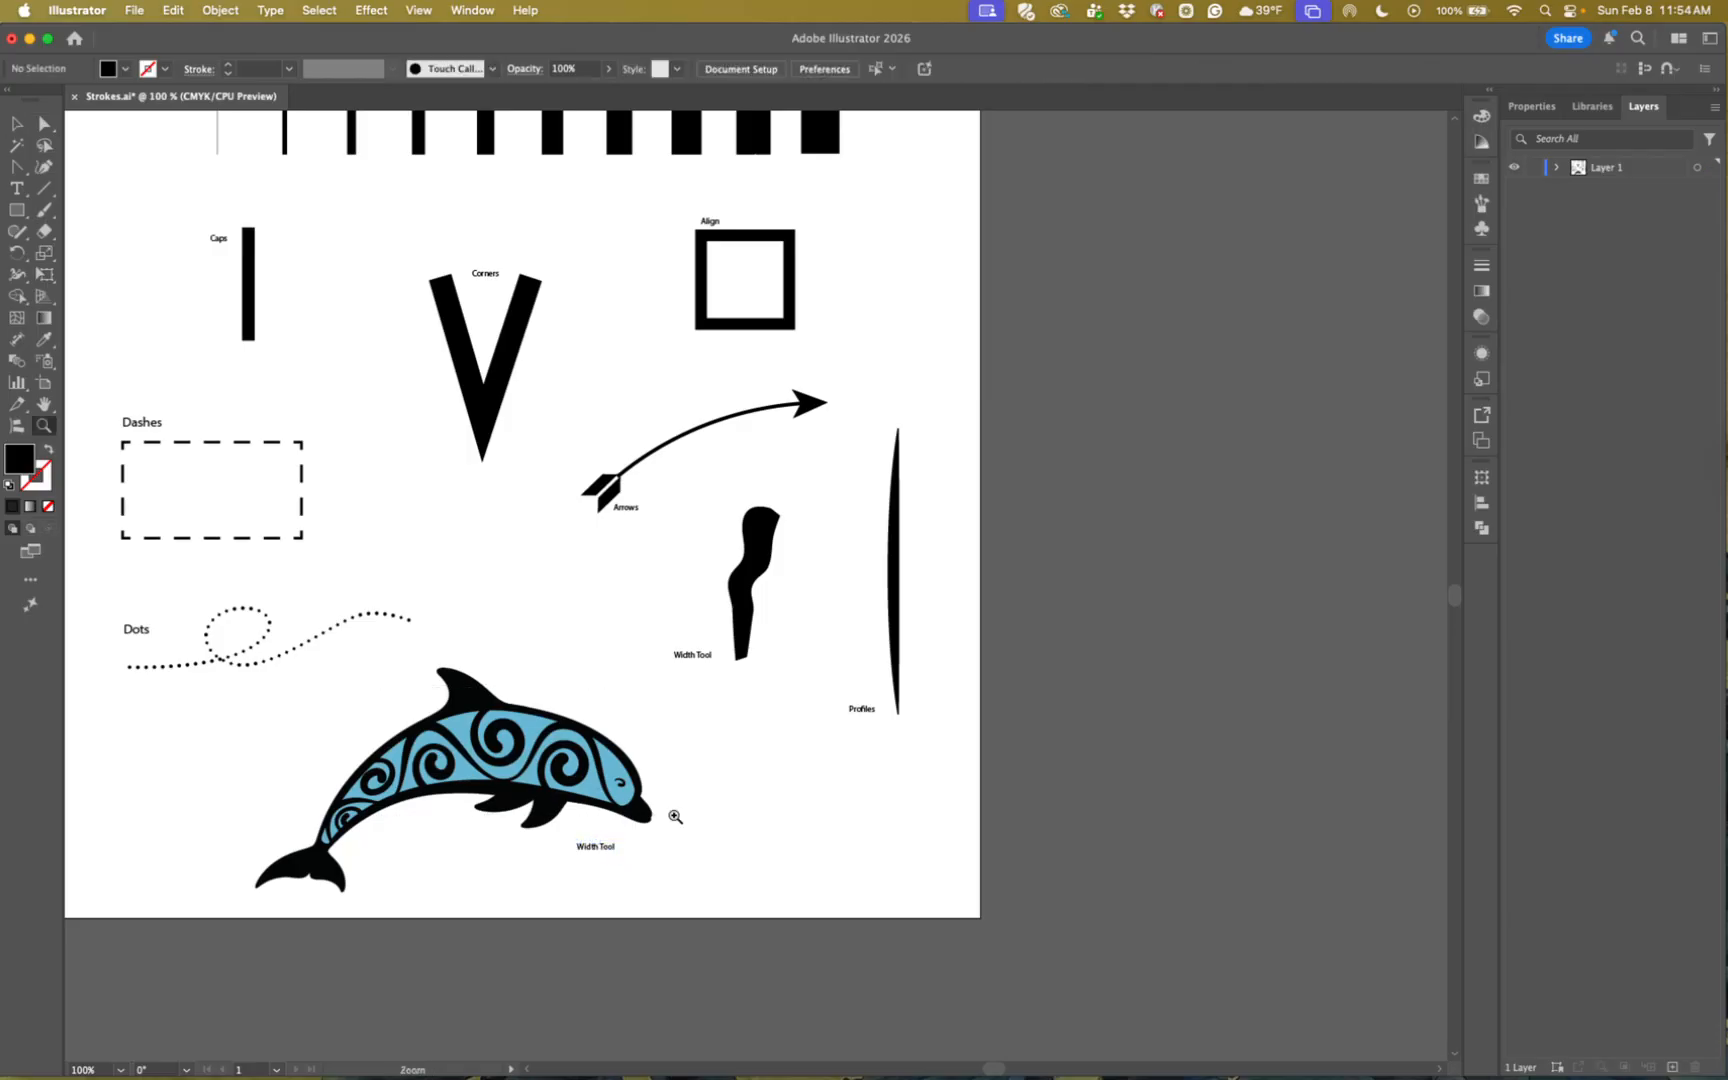
pyautogui.moveTo(308, 686); pyautogui.dragTo(690, 838)
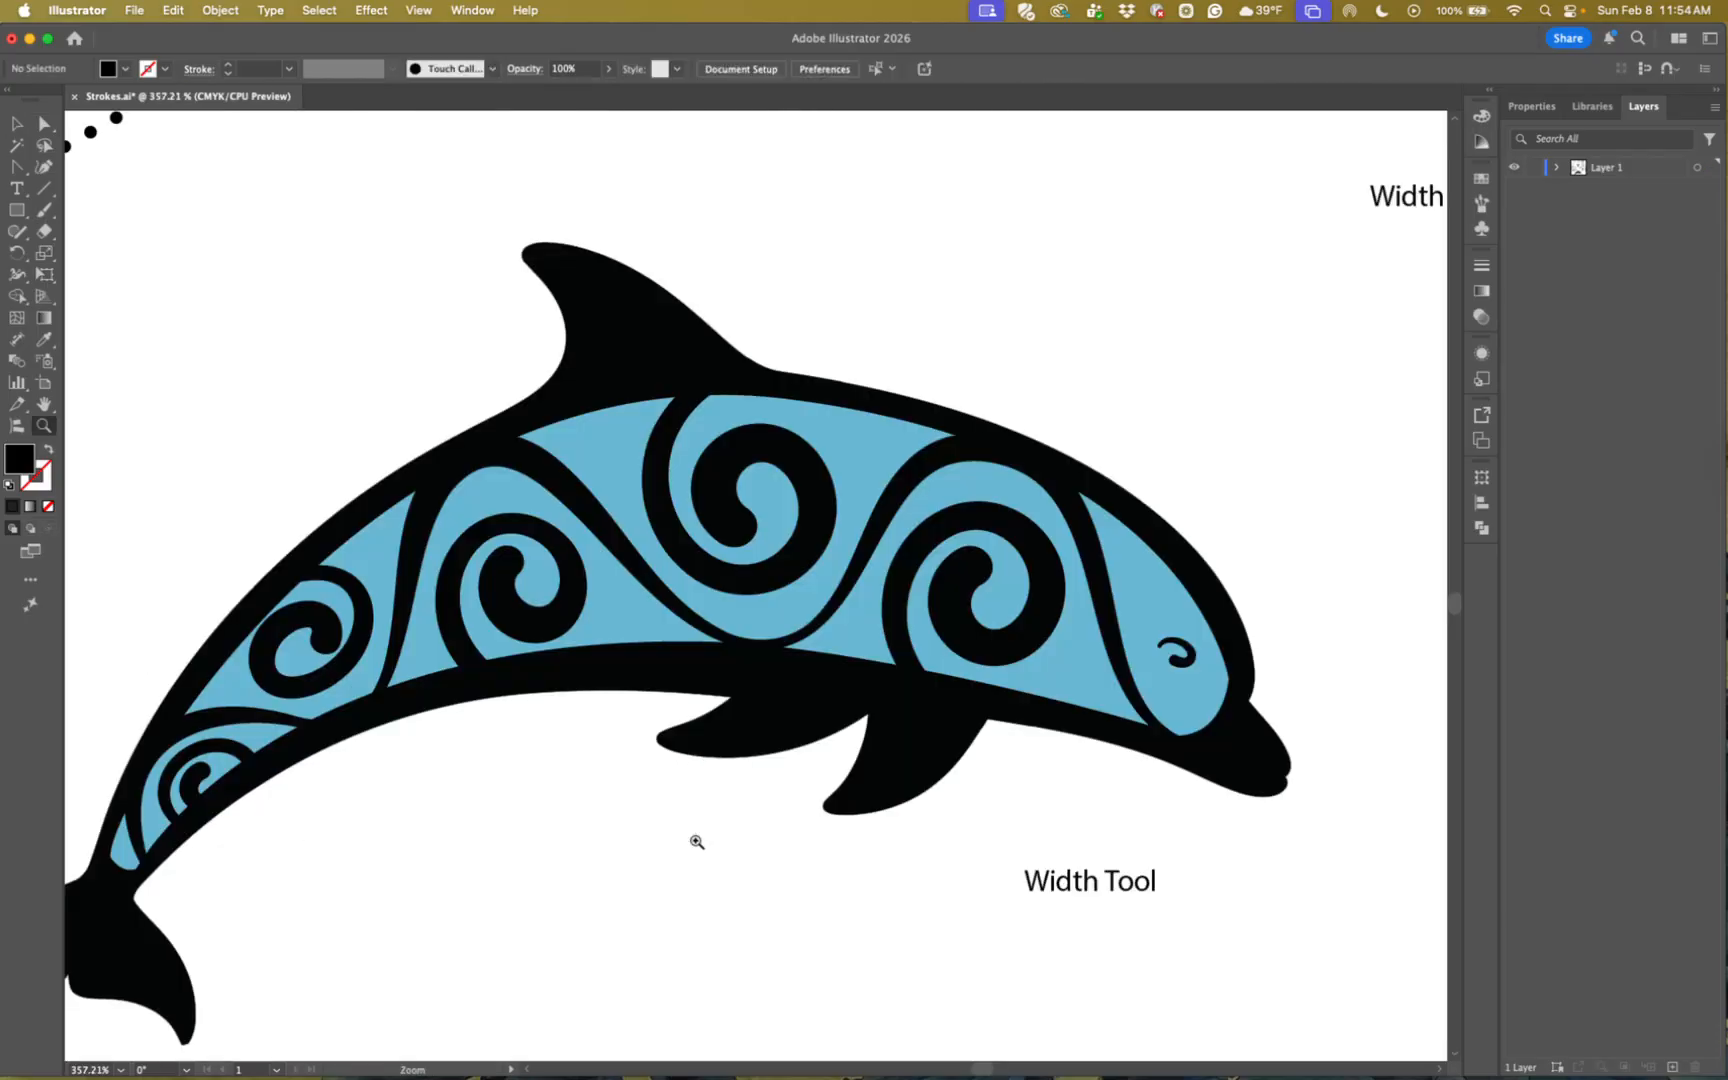
pyautogui.press('super+minus')
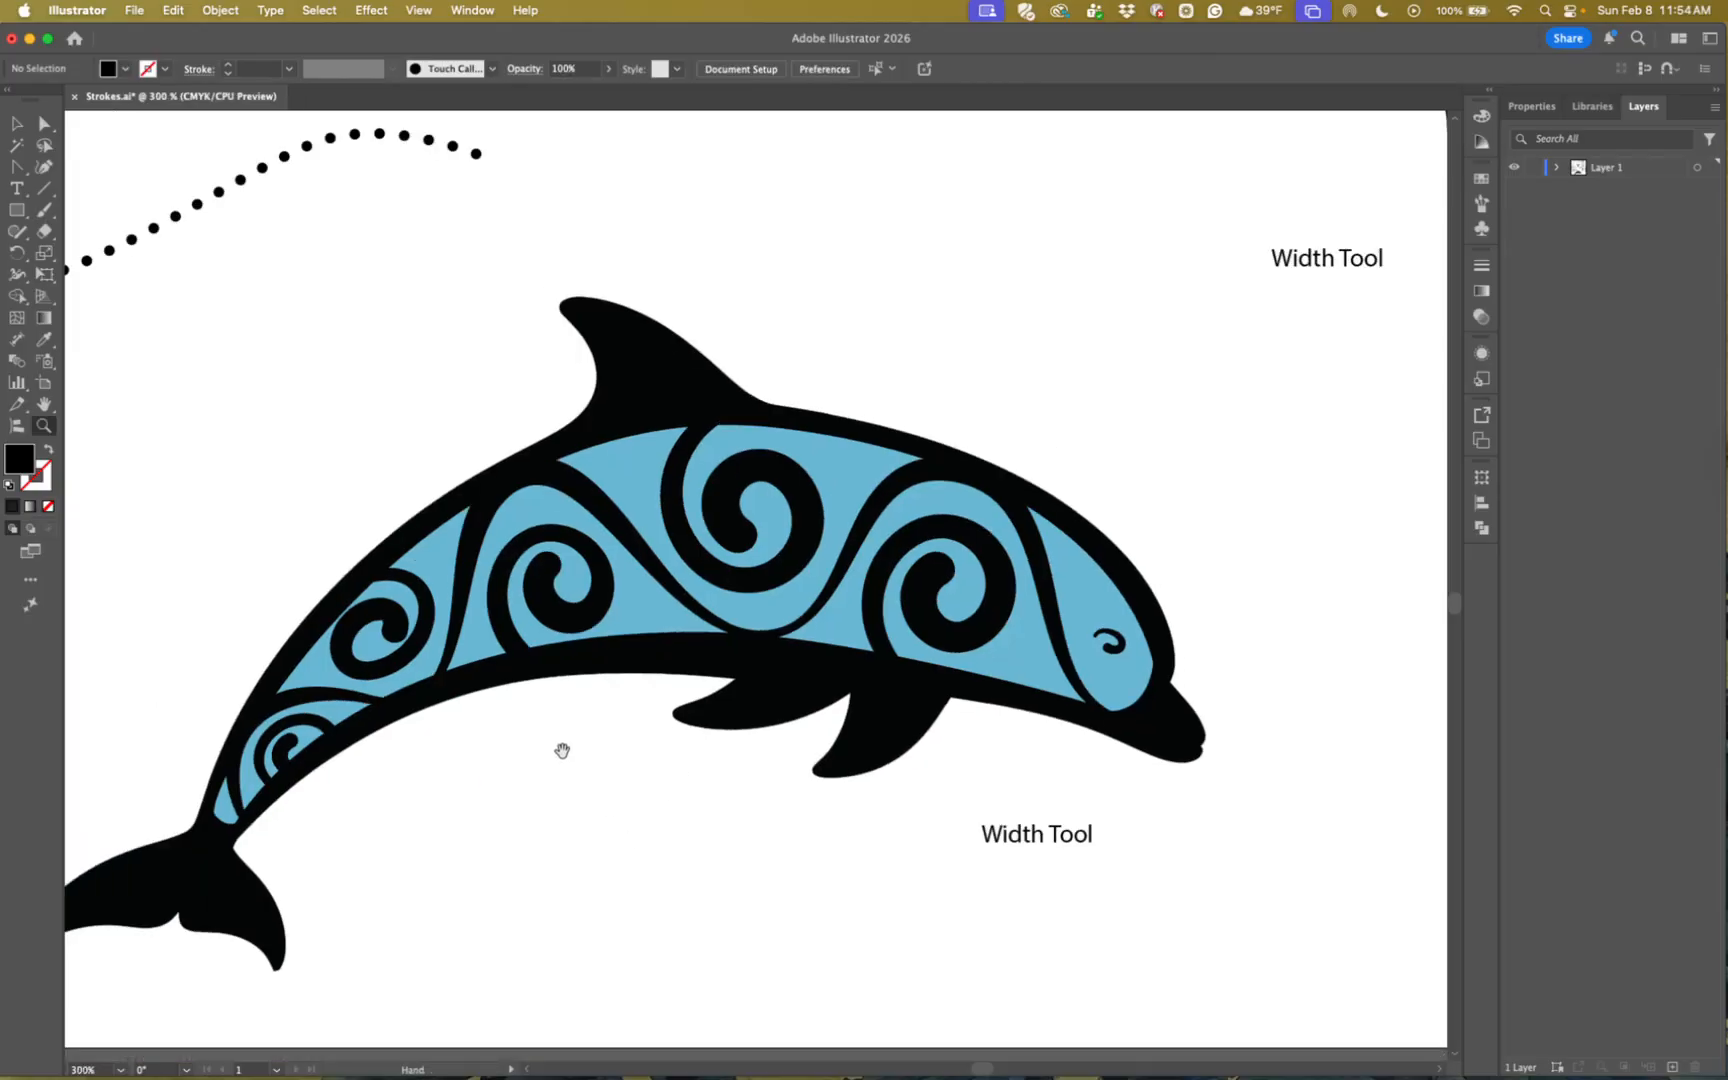
pyautogui.hscroll(-3, 620, 740)
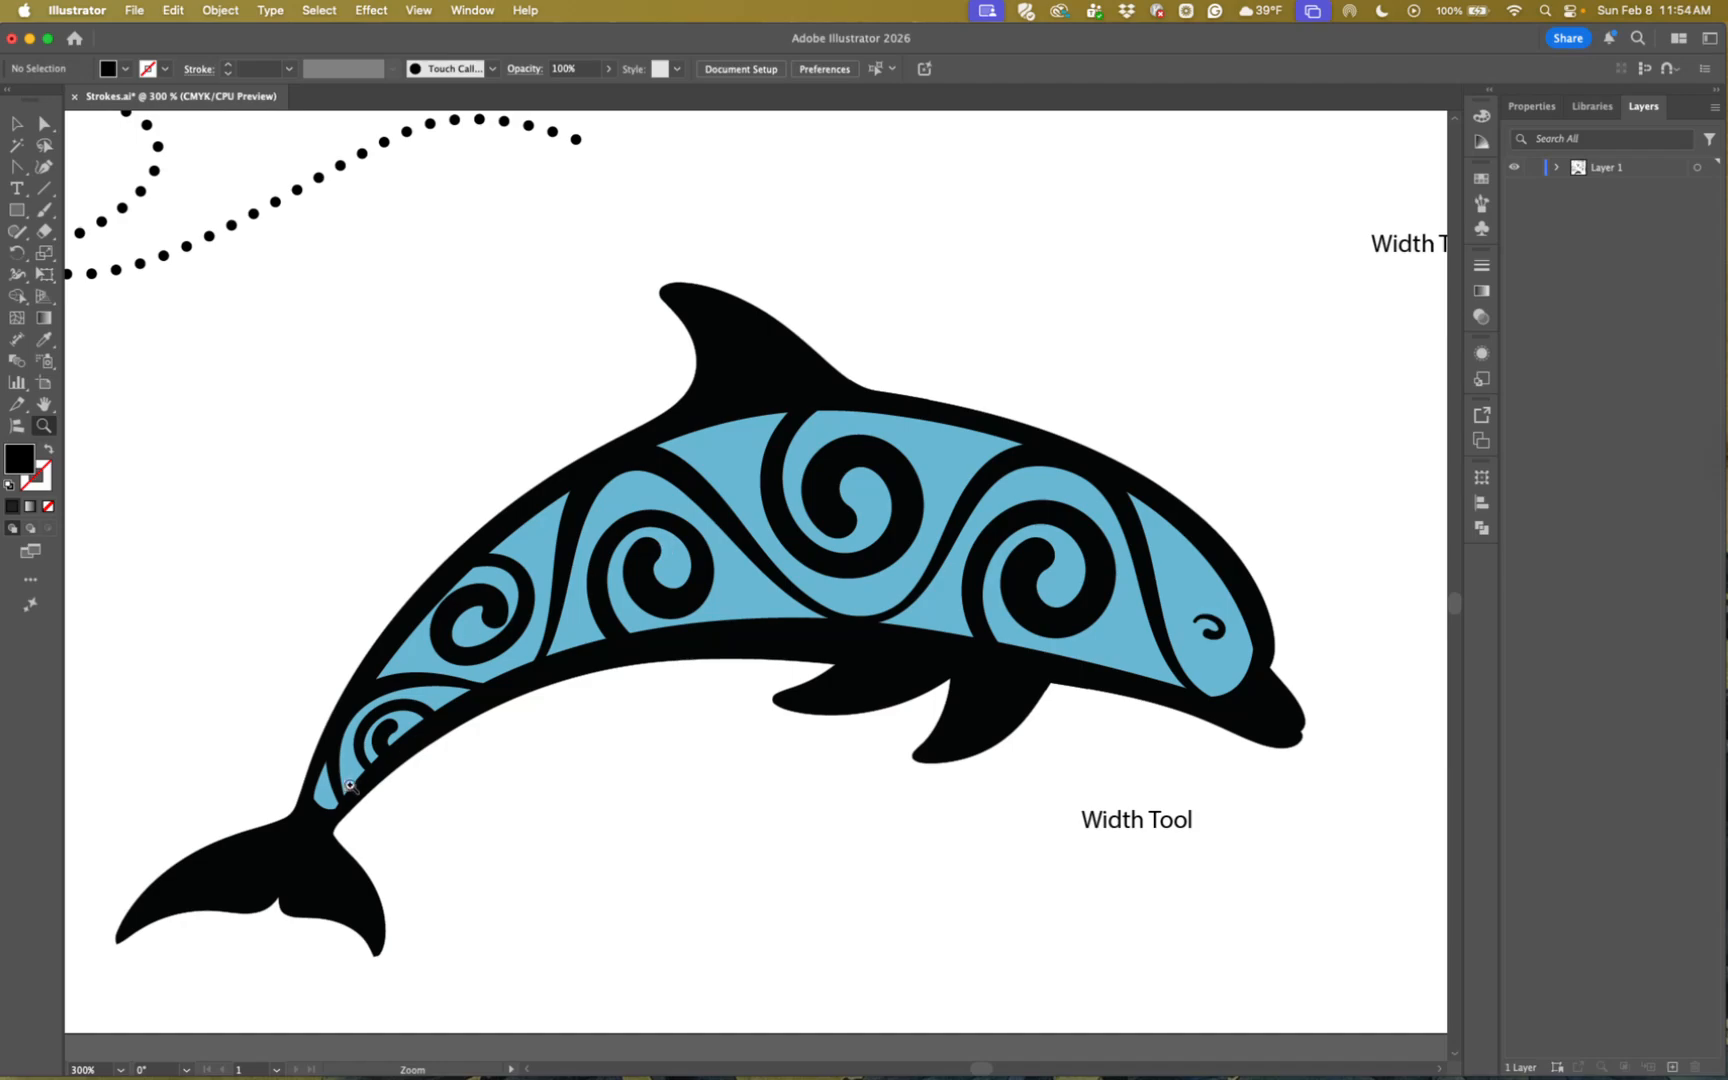
pyautogui.moveTo(20, 170); pyautogui.dragTo(95, 168)
pyautogui.click(320, 806)
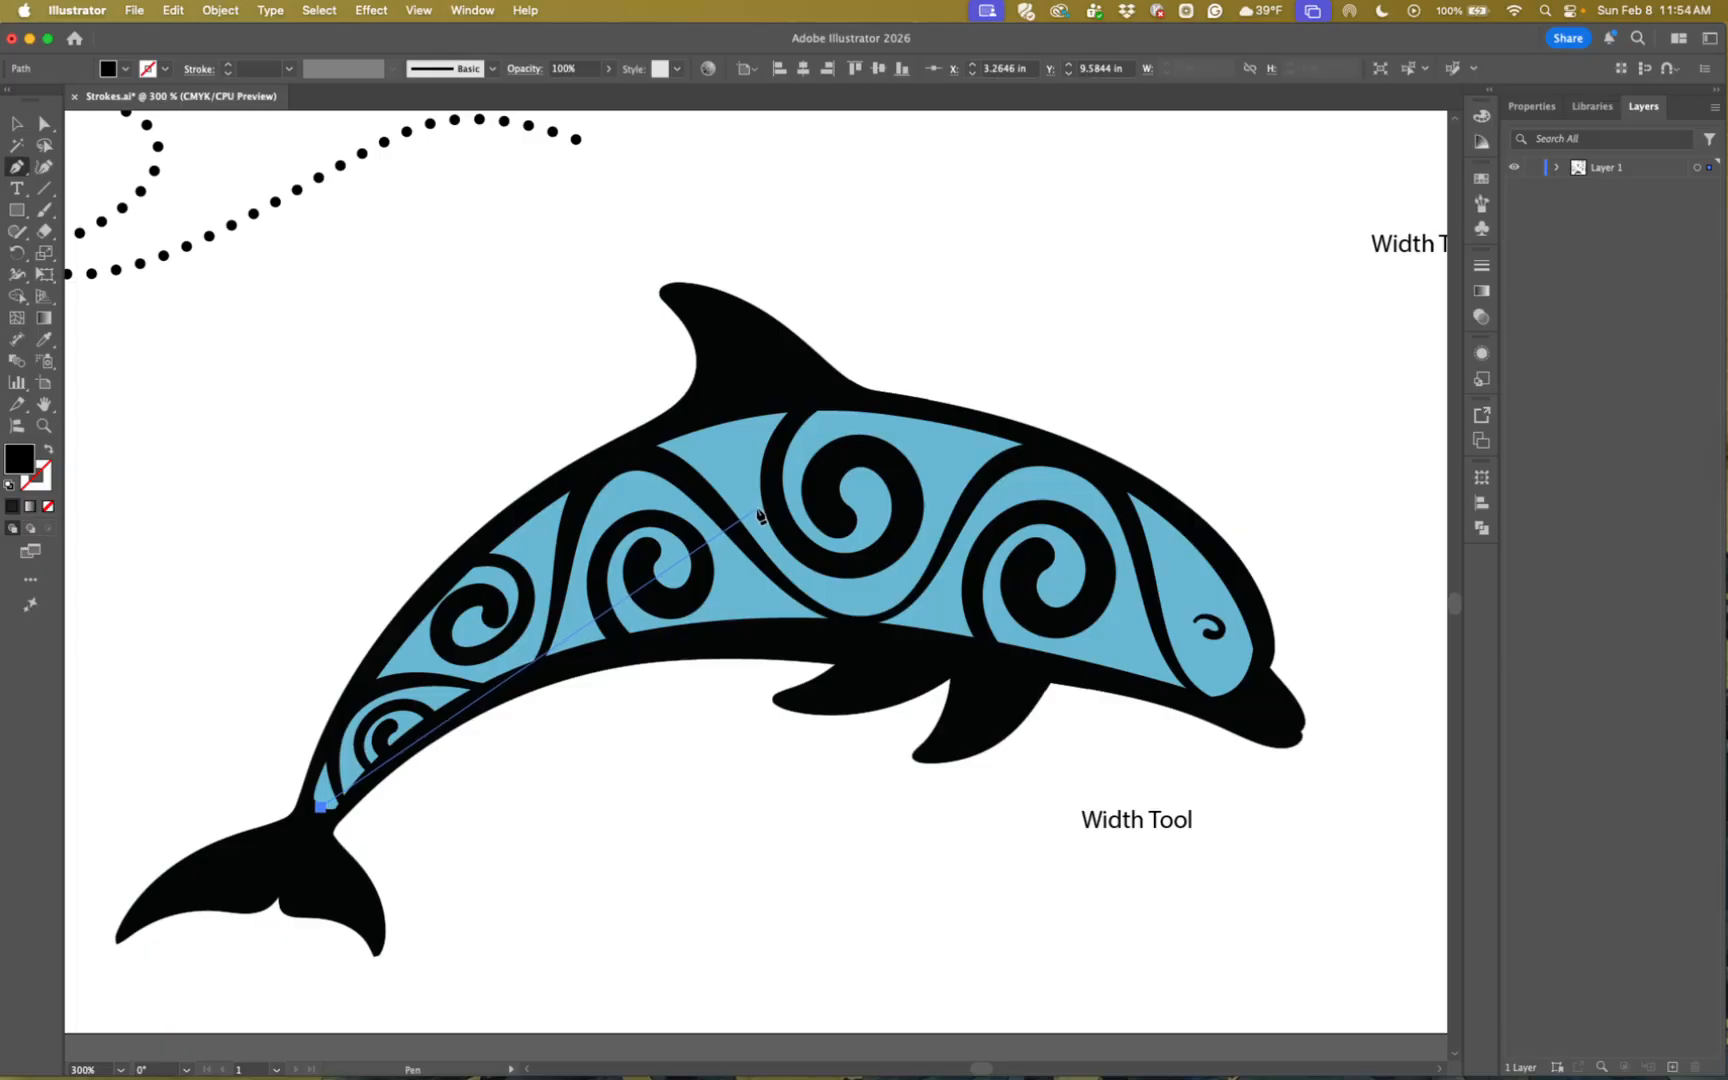
pyautogui.moveTo(758, 512); pyautogui.dragTo(980, 514)
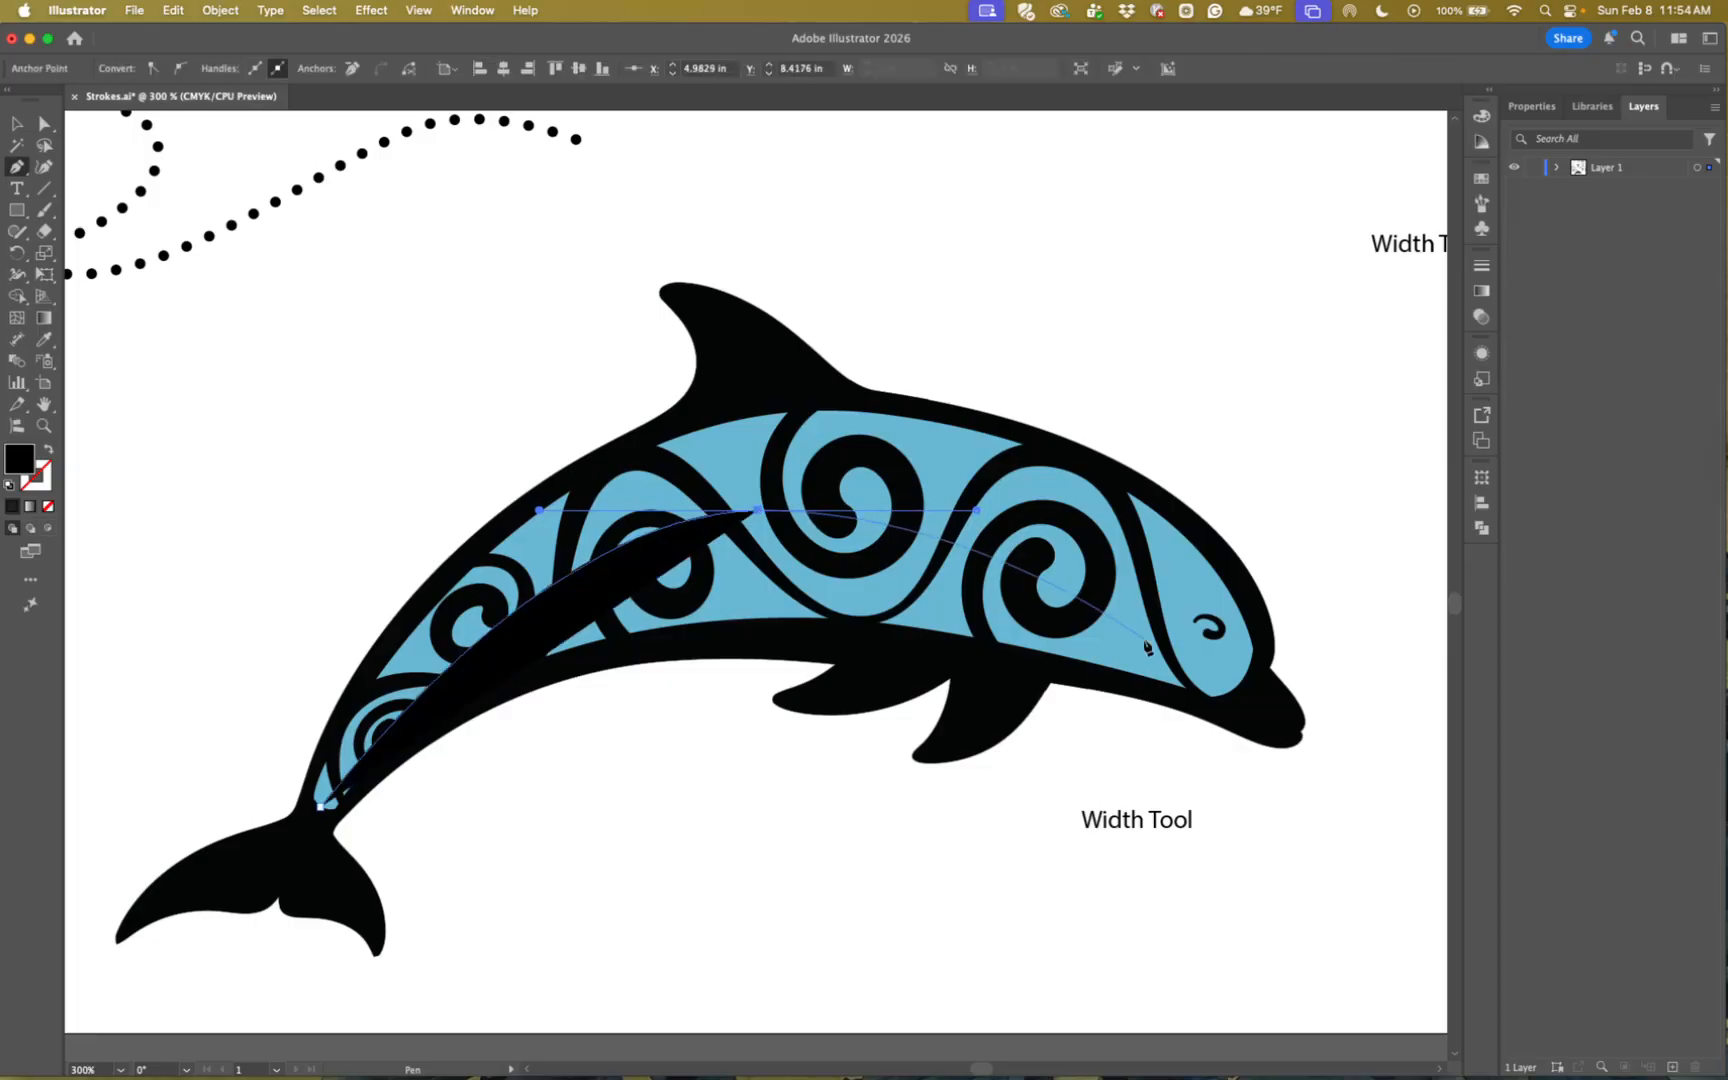
pyautogui.click(1240, 676)
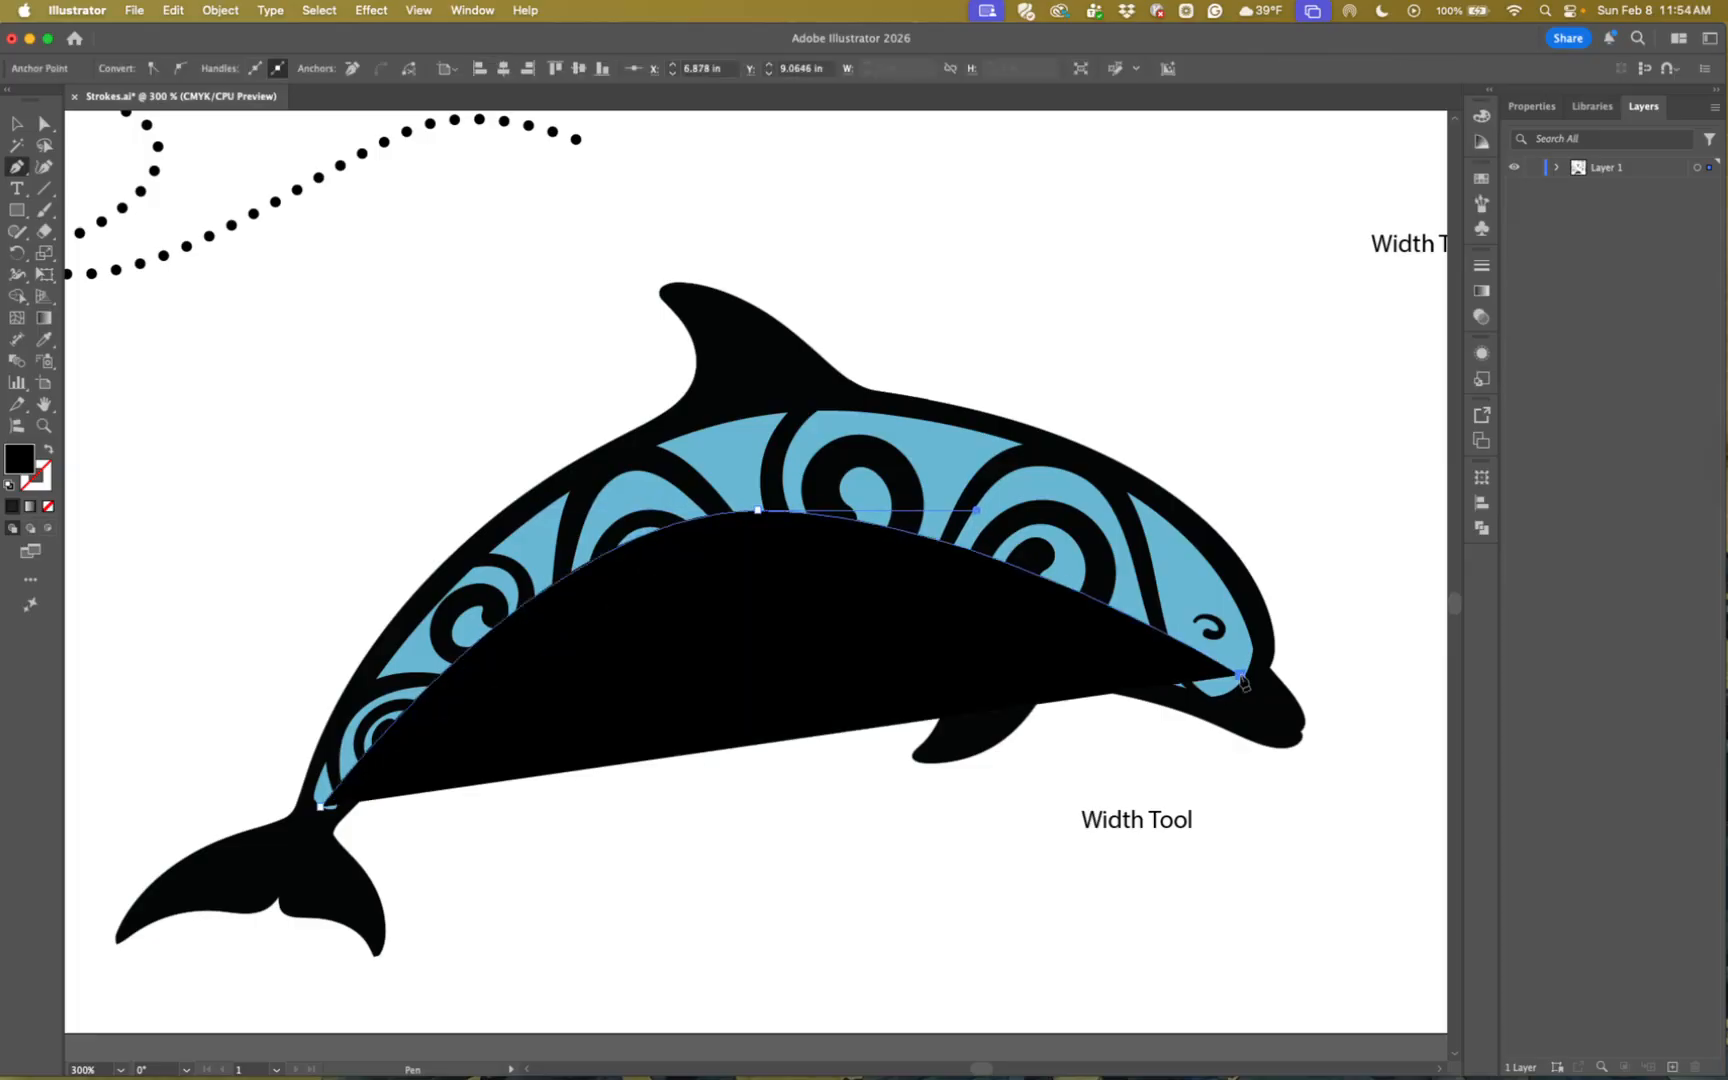
pyautogui.moveTo(1240, 676); pyautogui.dragTo(899, 677)
# - Swap the fill and stroke of the curve on the dolphin and set its stroke weight to 18 pt
pyautogui.click(48, 452)
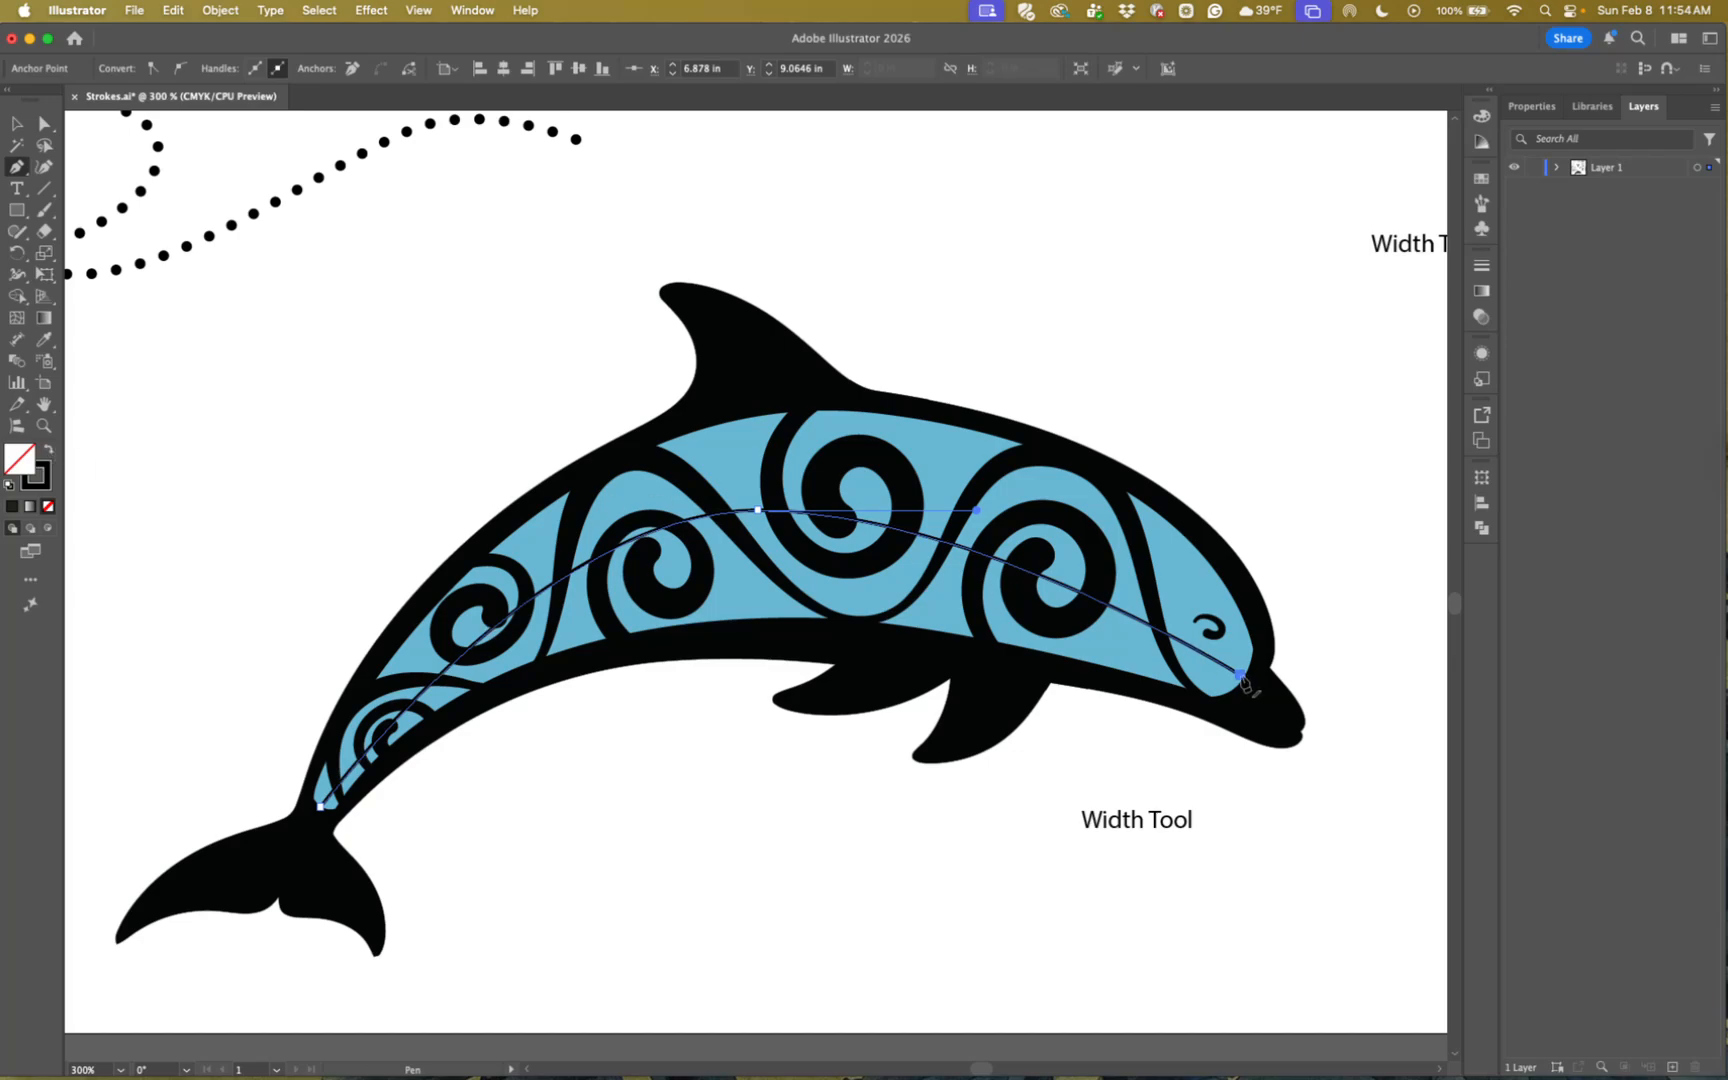
pyautogui.click(16, 125)
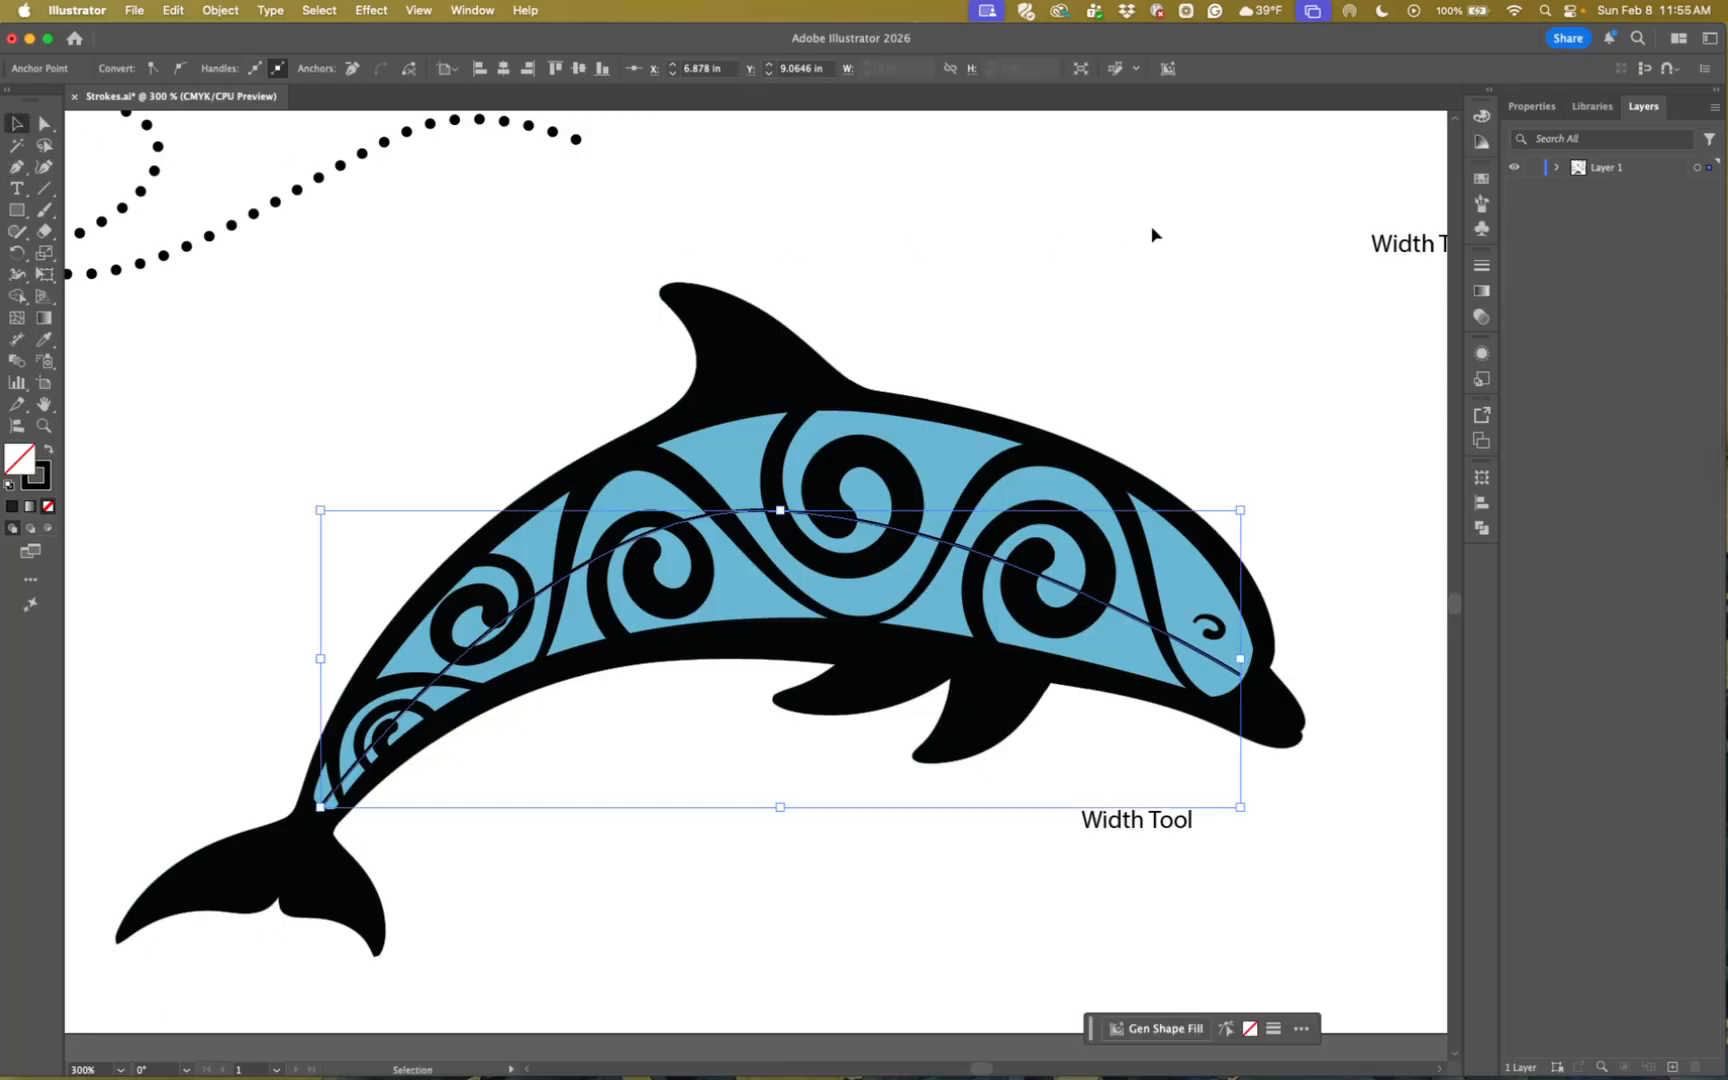
pyautogui.click(1482, 268)
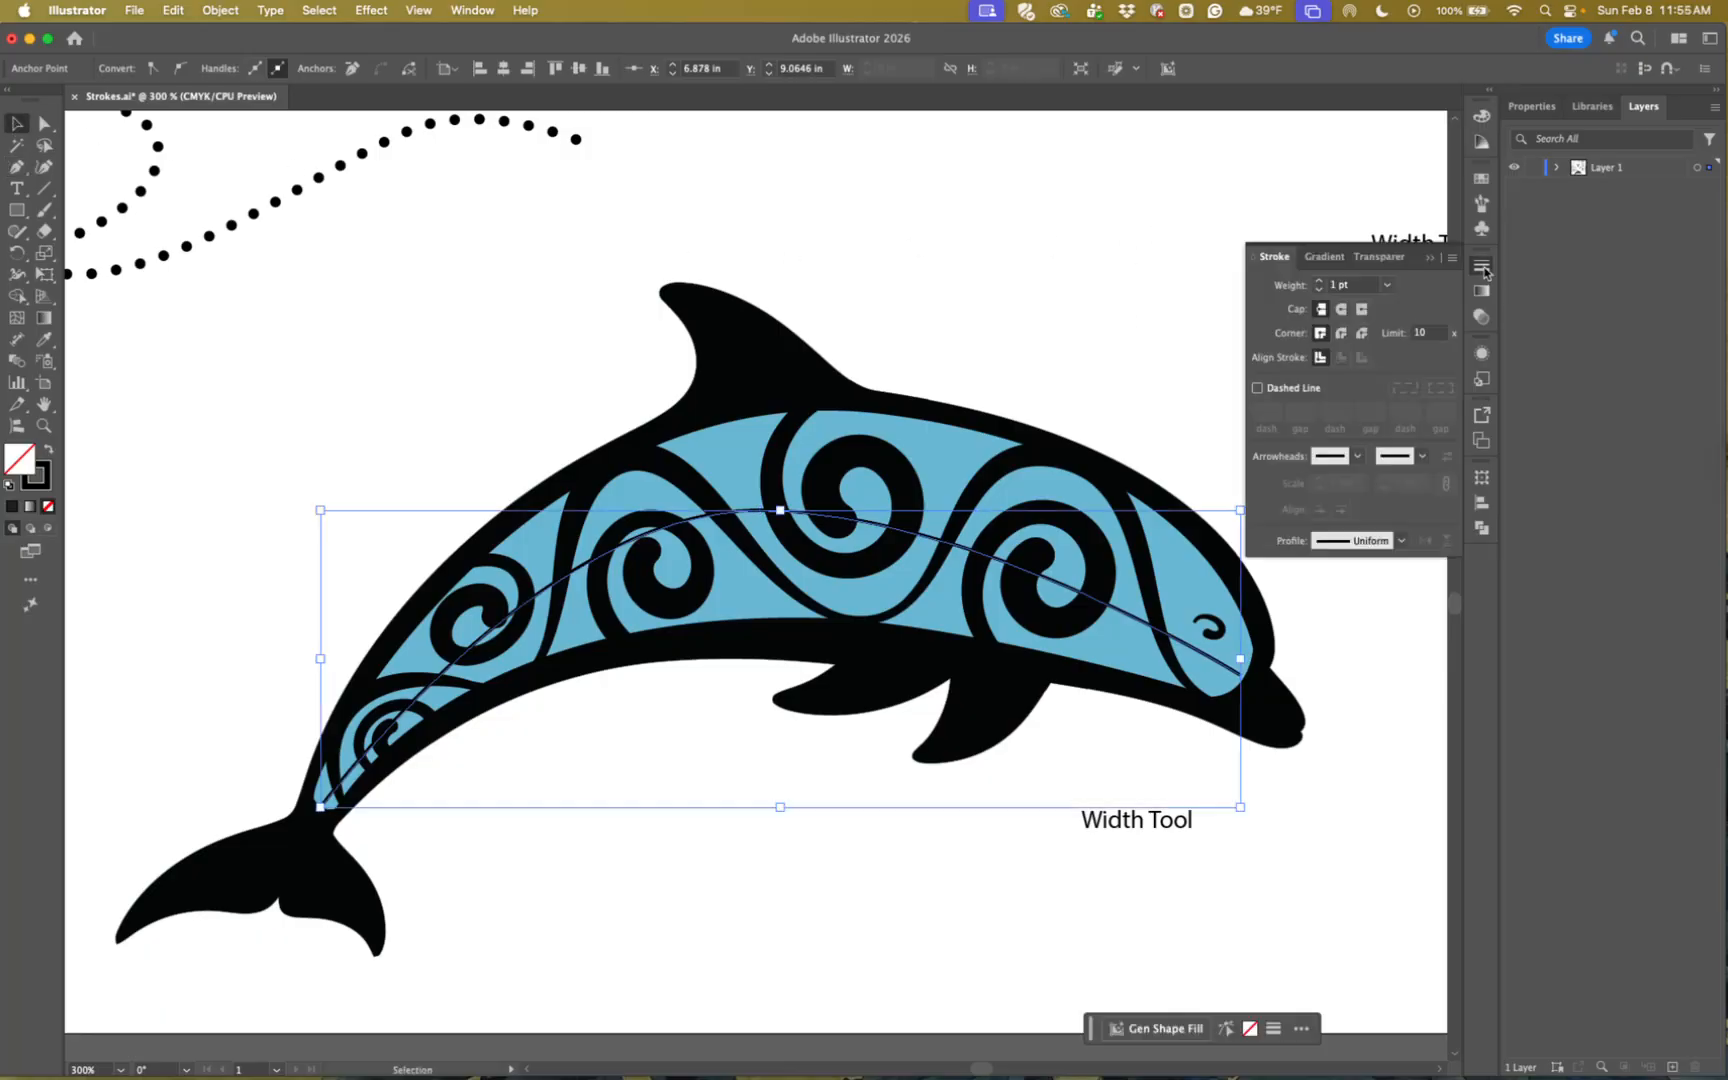
pyautogui.click(1387, 285)
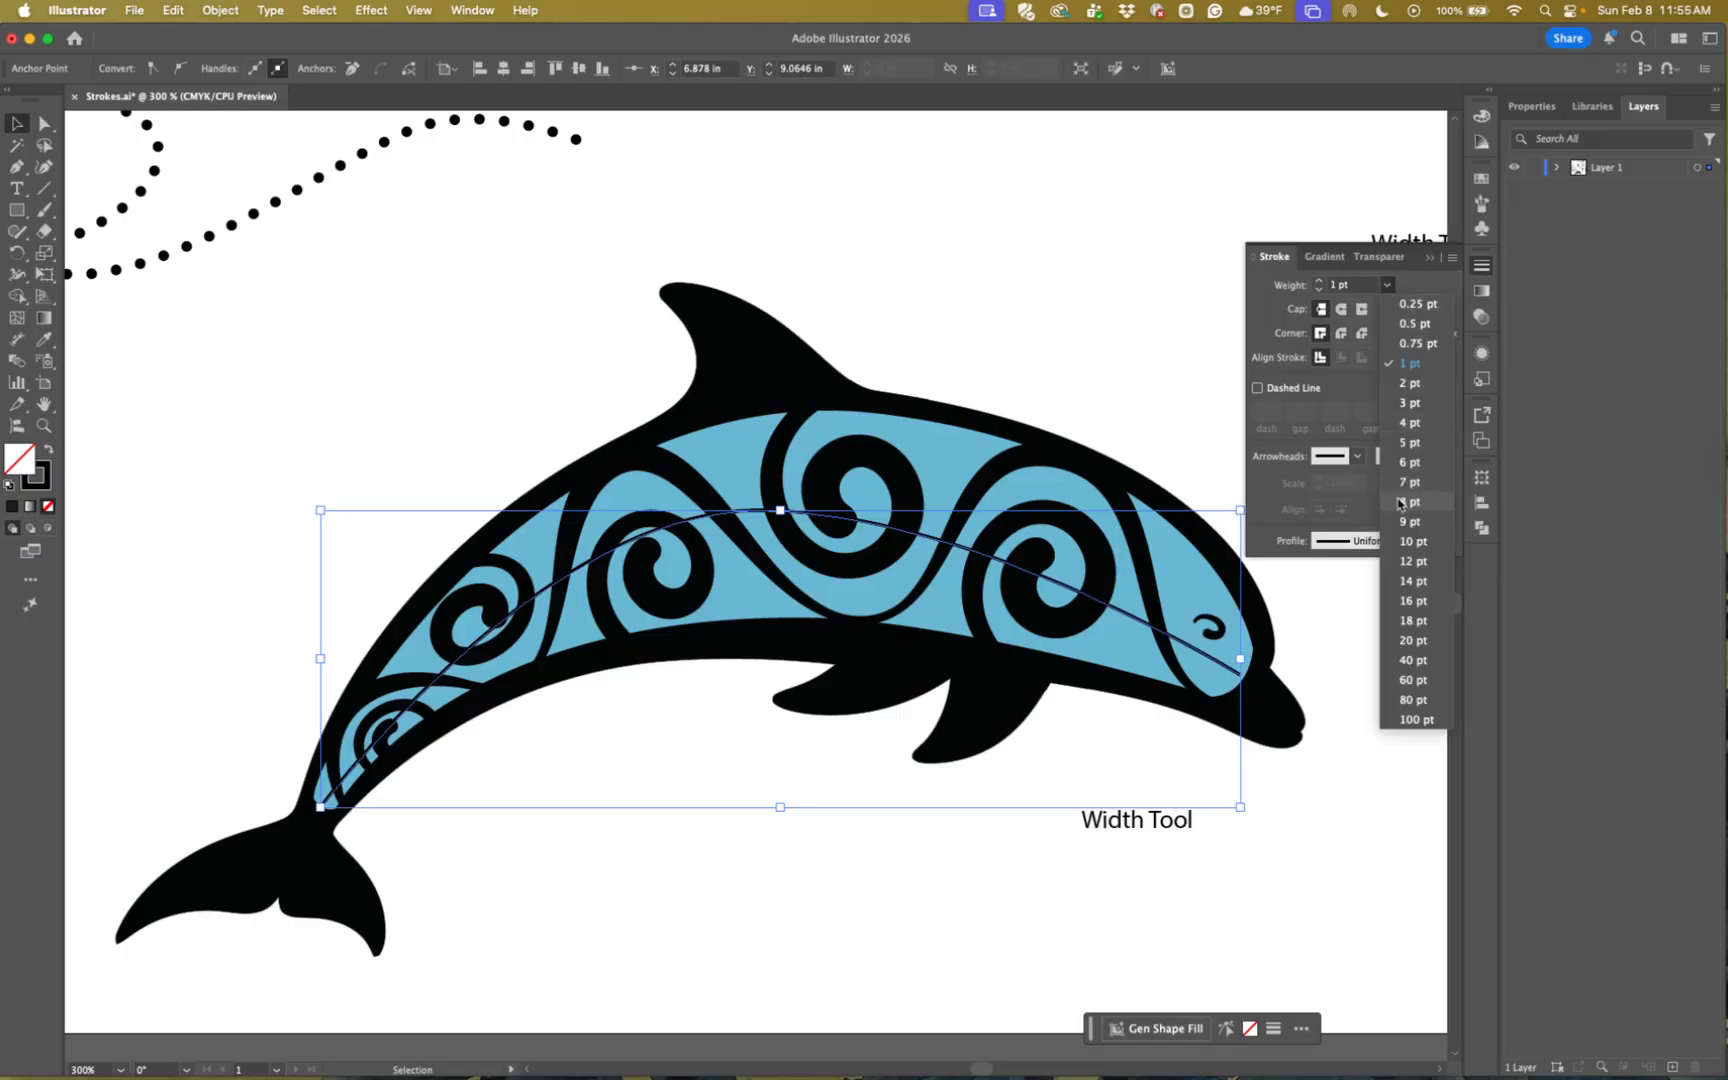
pyautogui.click(1408, 502)
pyautogui.click(1387, 285)
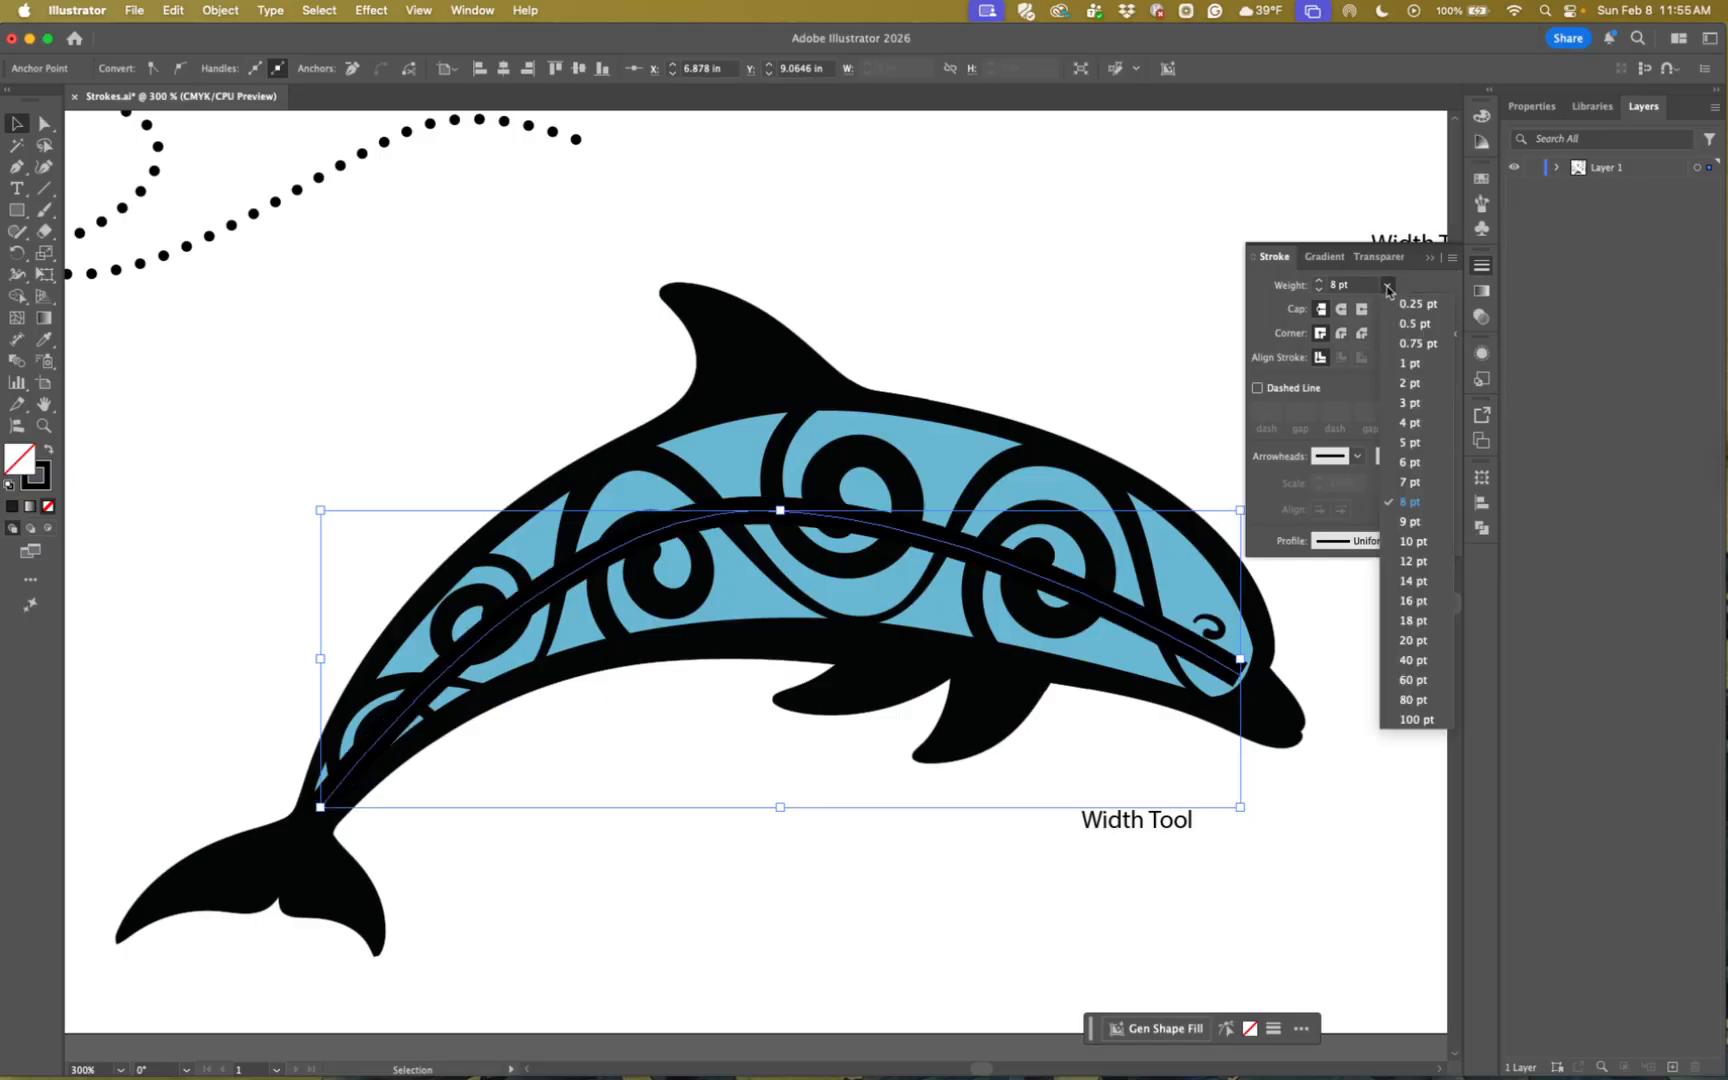
pyautogui.click(1410, 621)
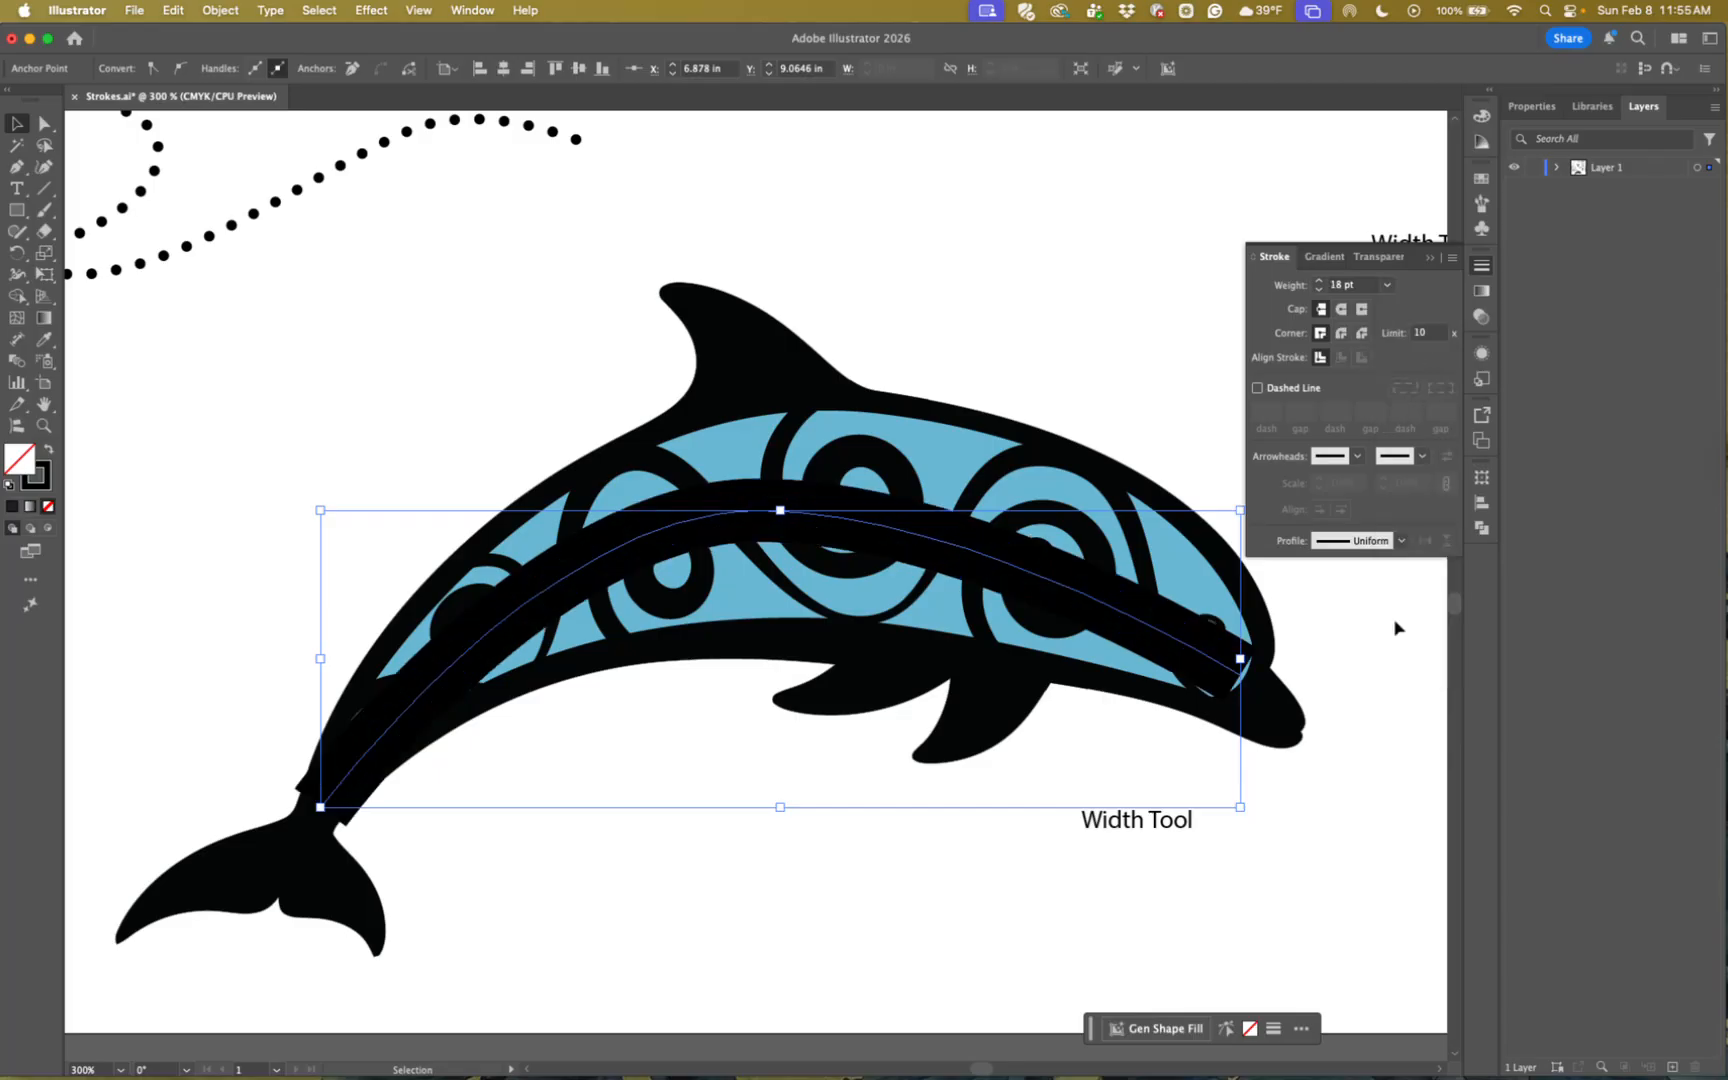
pyautogui.click(1432, 260)
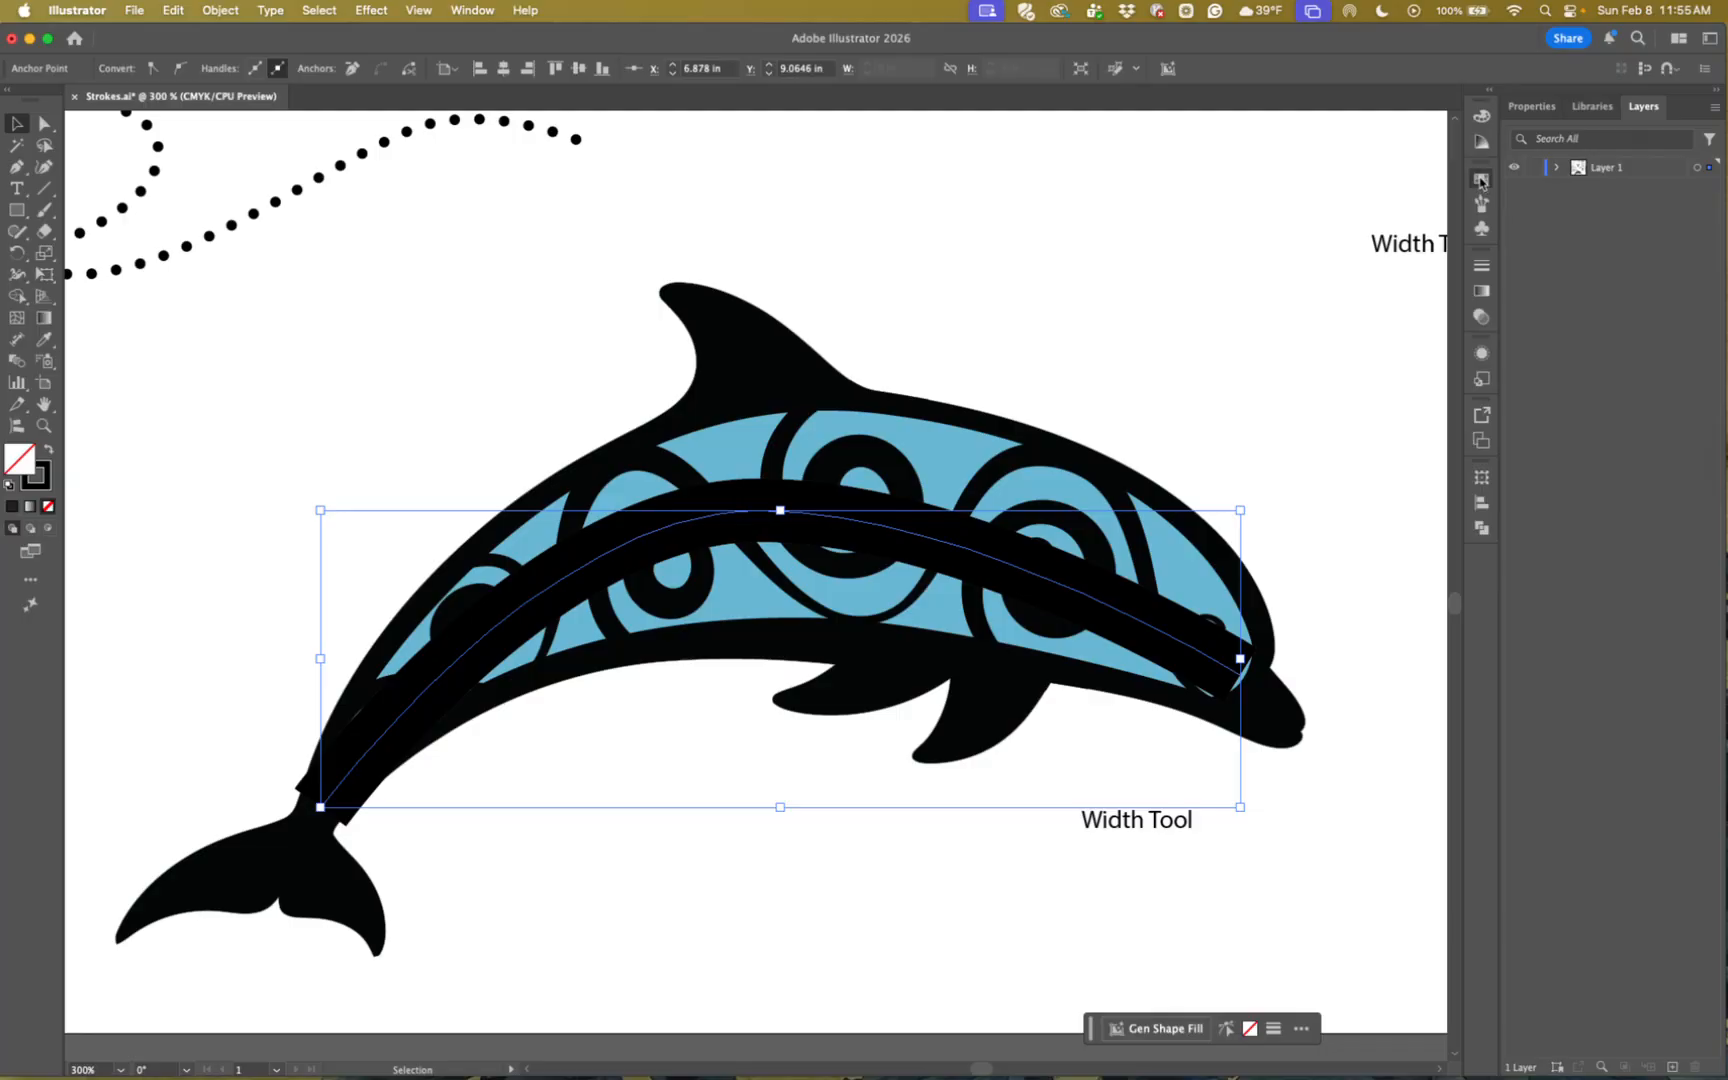
# - Colour the stroke of the curve on the dolphin green and set its fill to None
pyautogui.click(1481, 178)
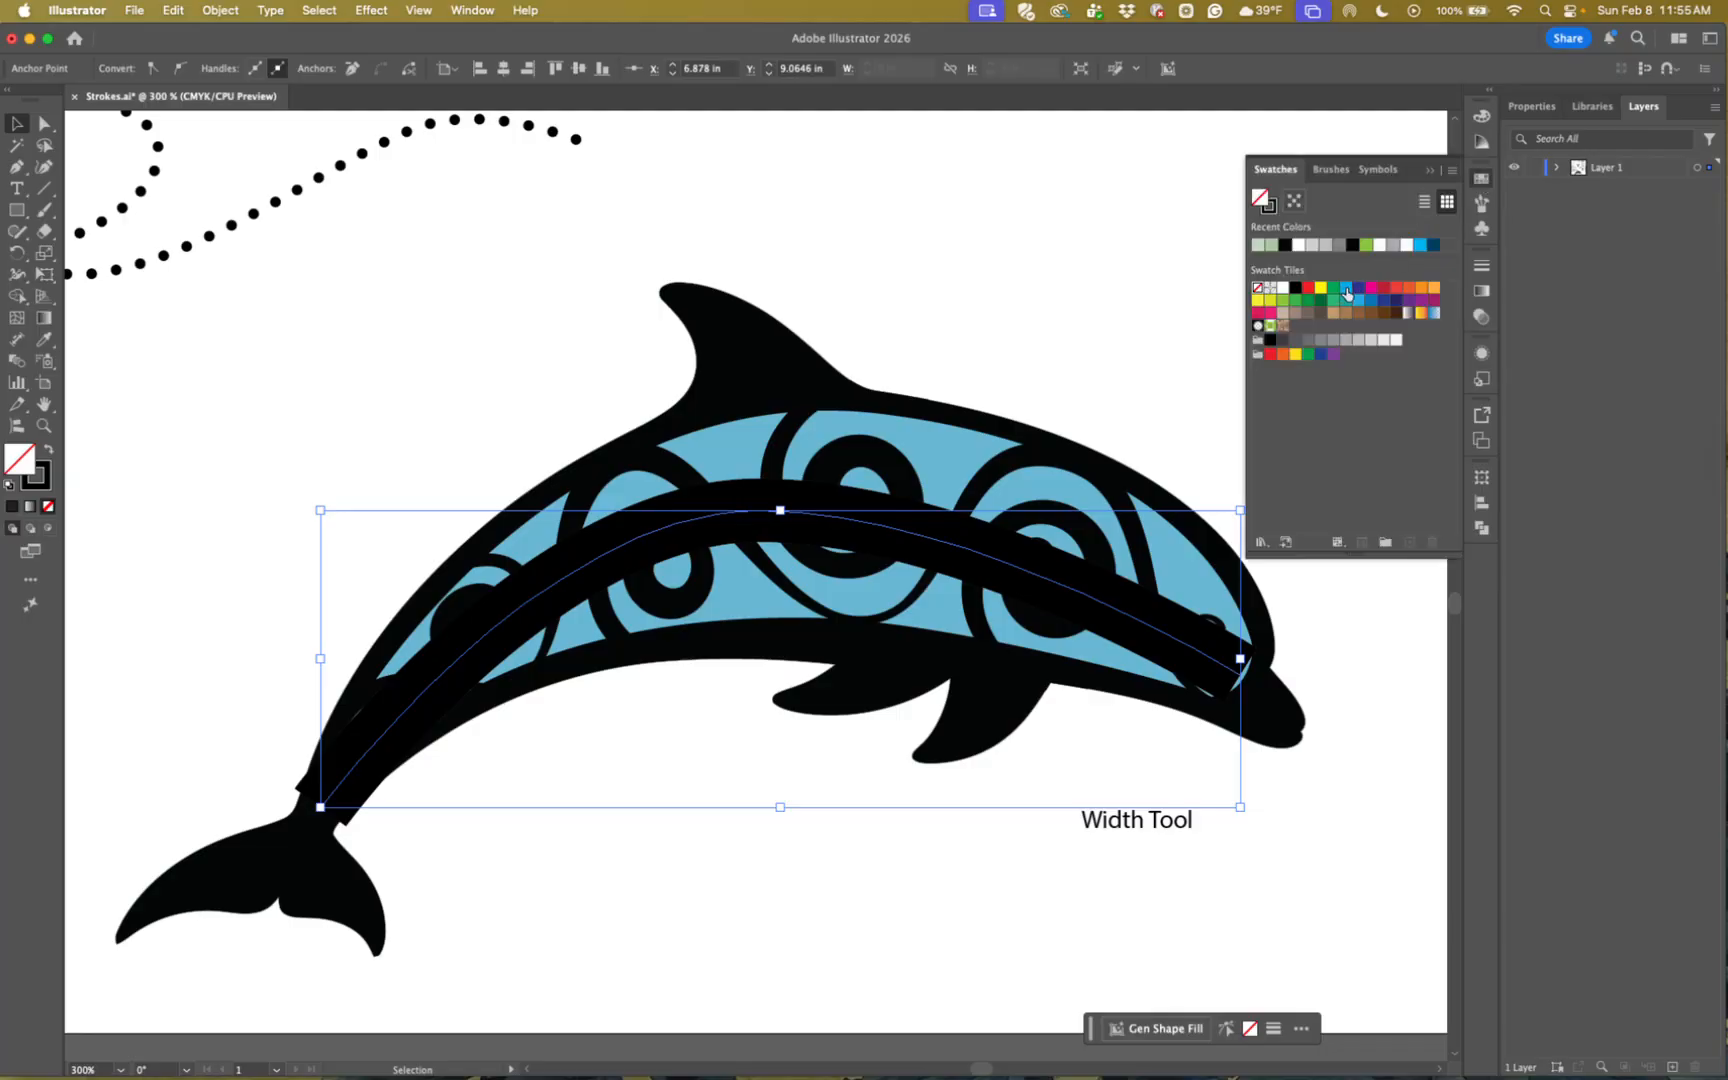
pyautogui.click(1294, 301)
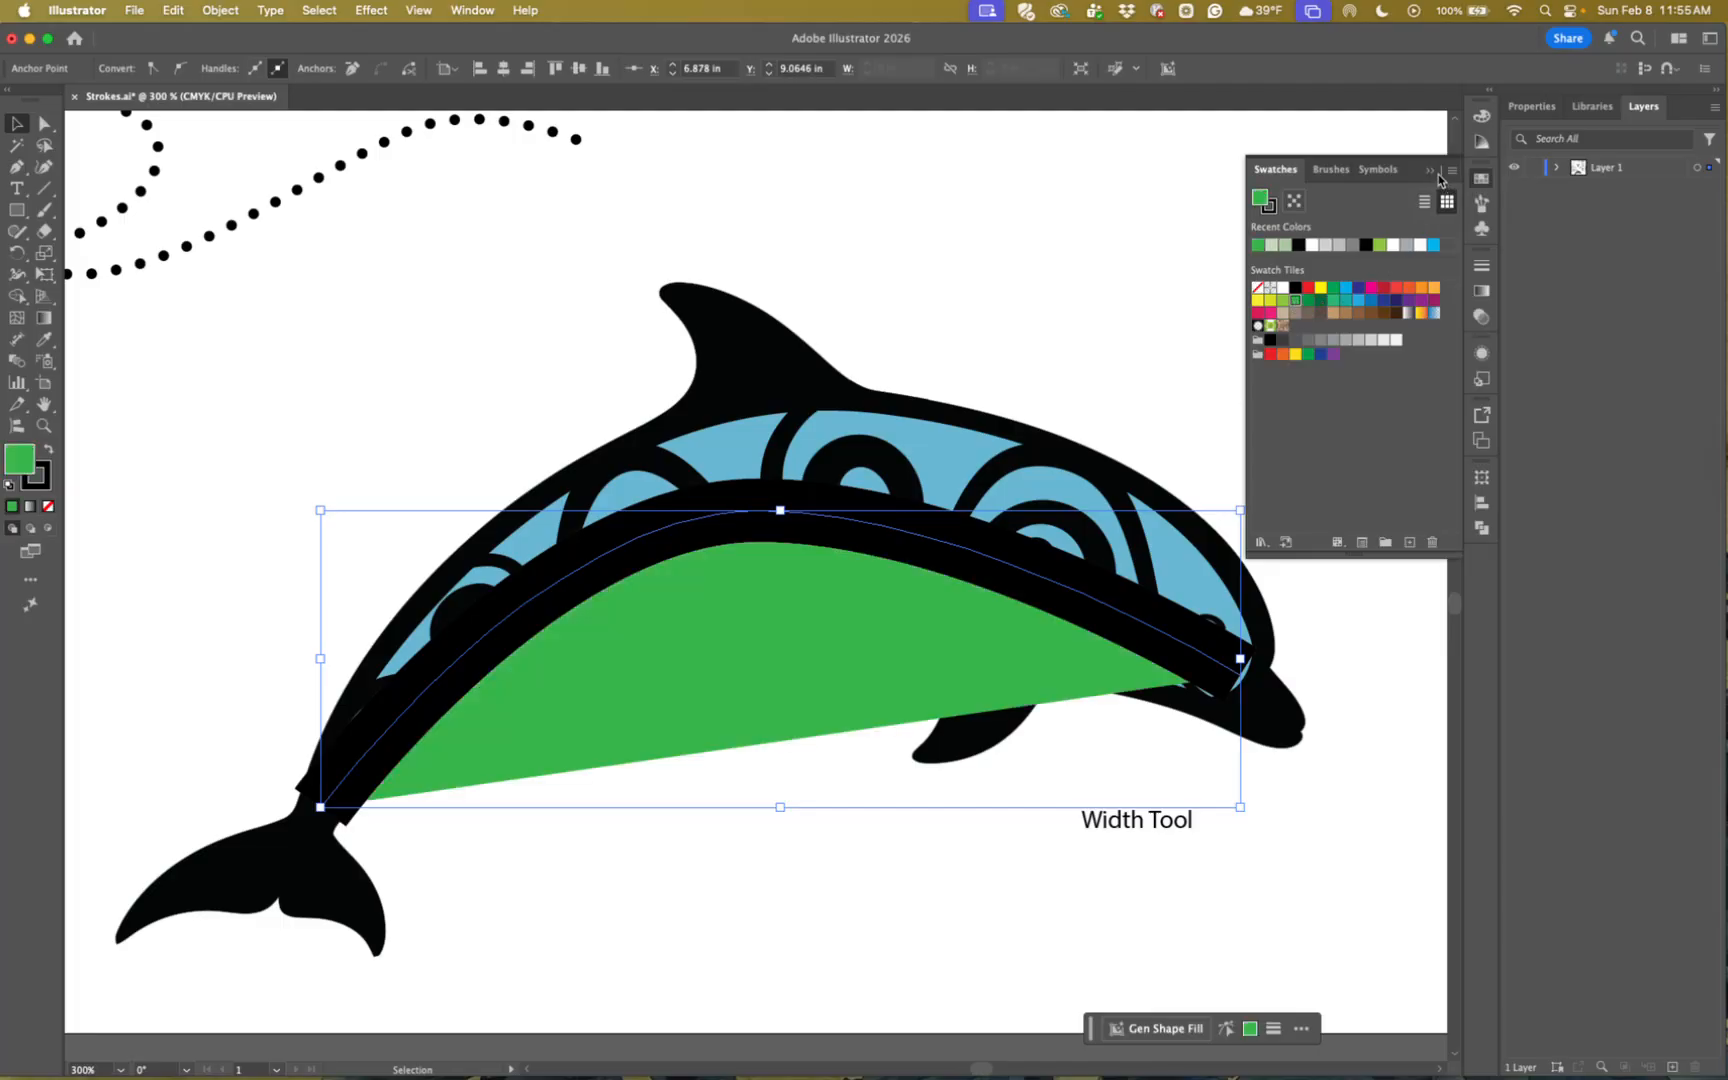
pyautogui.click(1271, 215)
pyautogui.click(1294, 301)
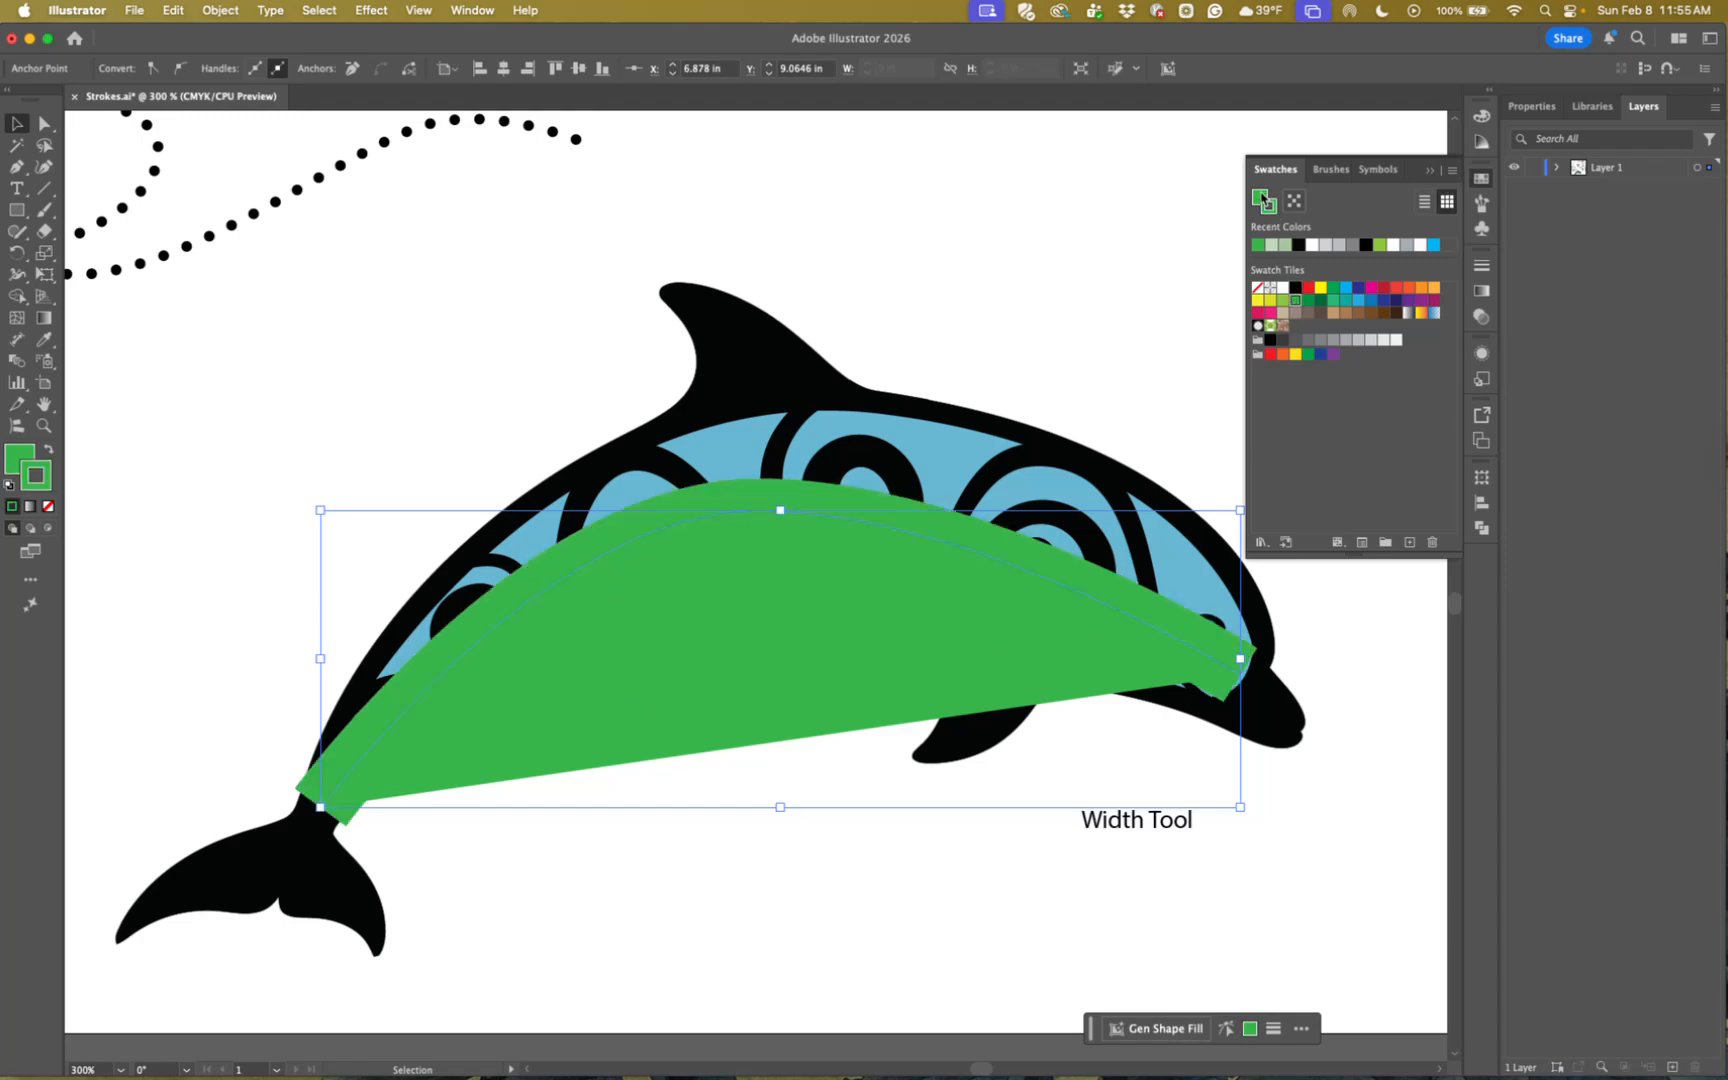
pyautogui.click(1258, 288)
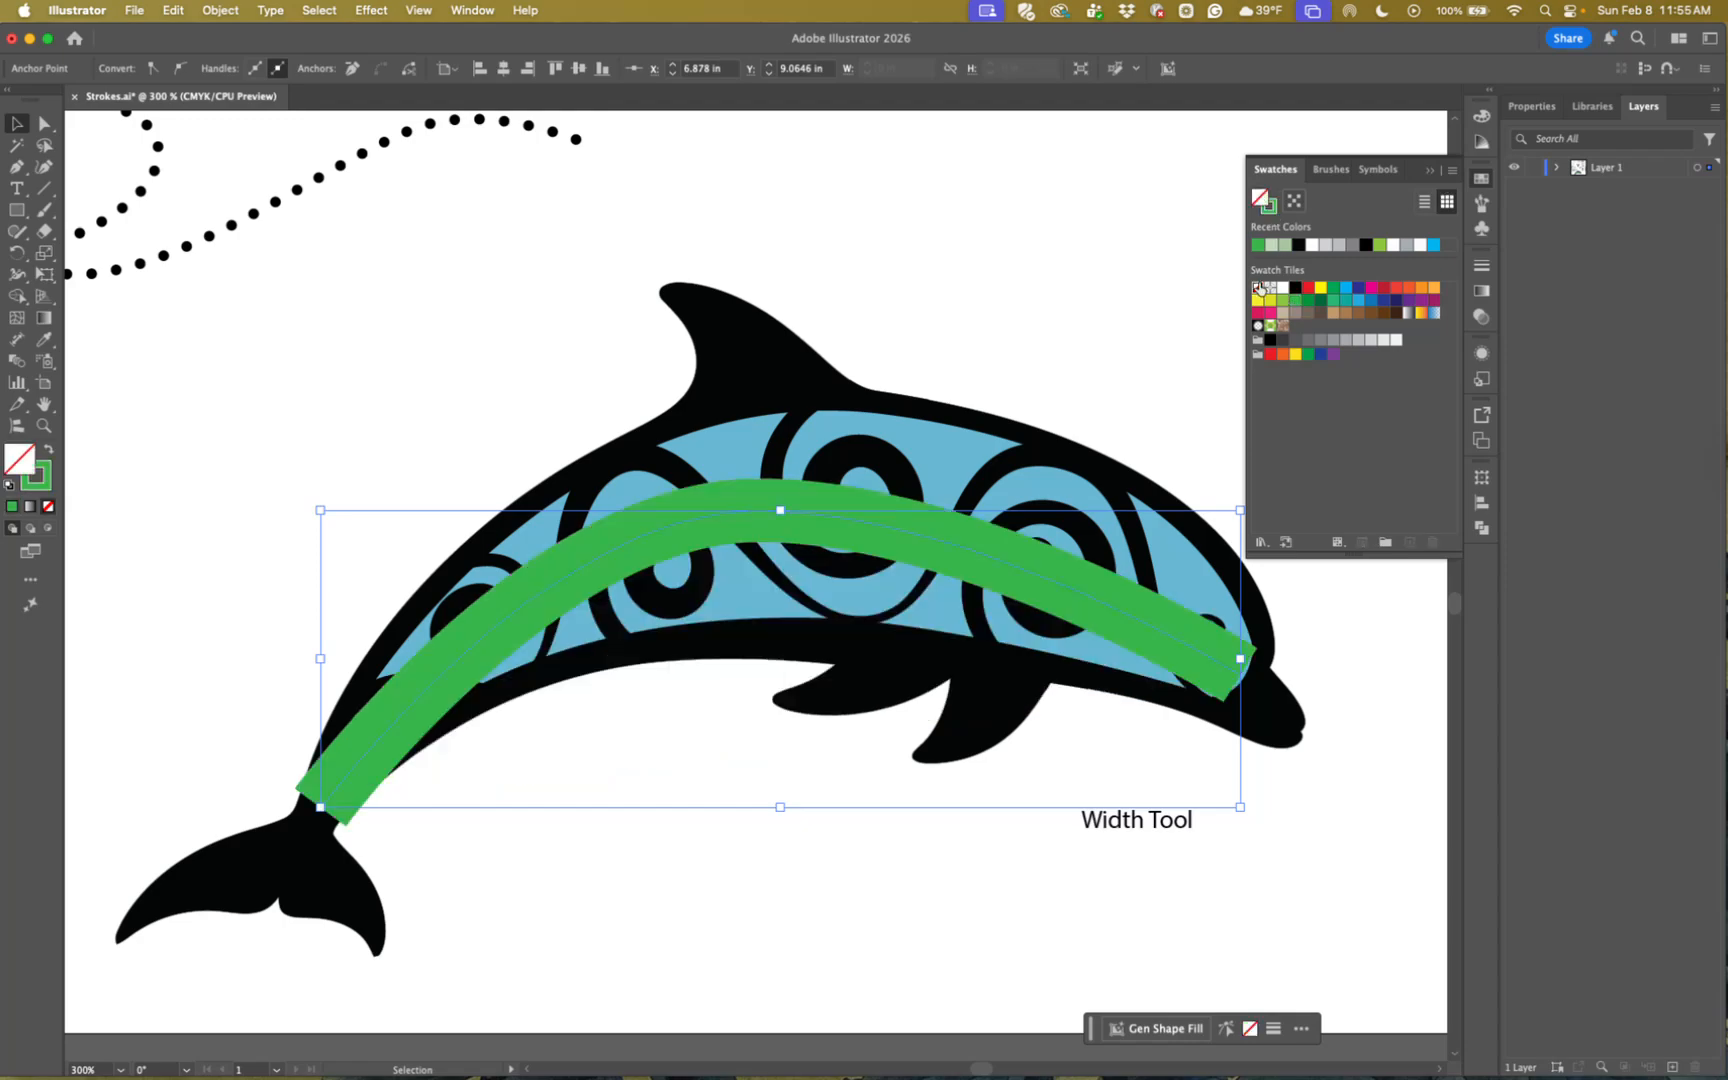
pyautogui.click(1431, 177)
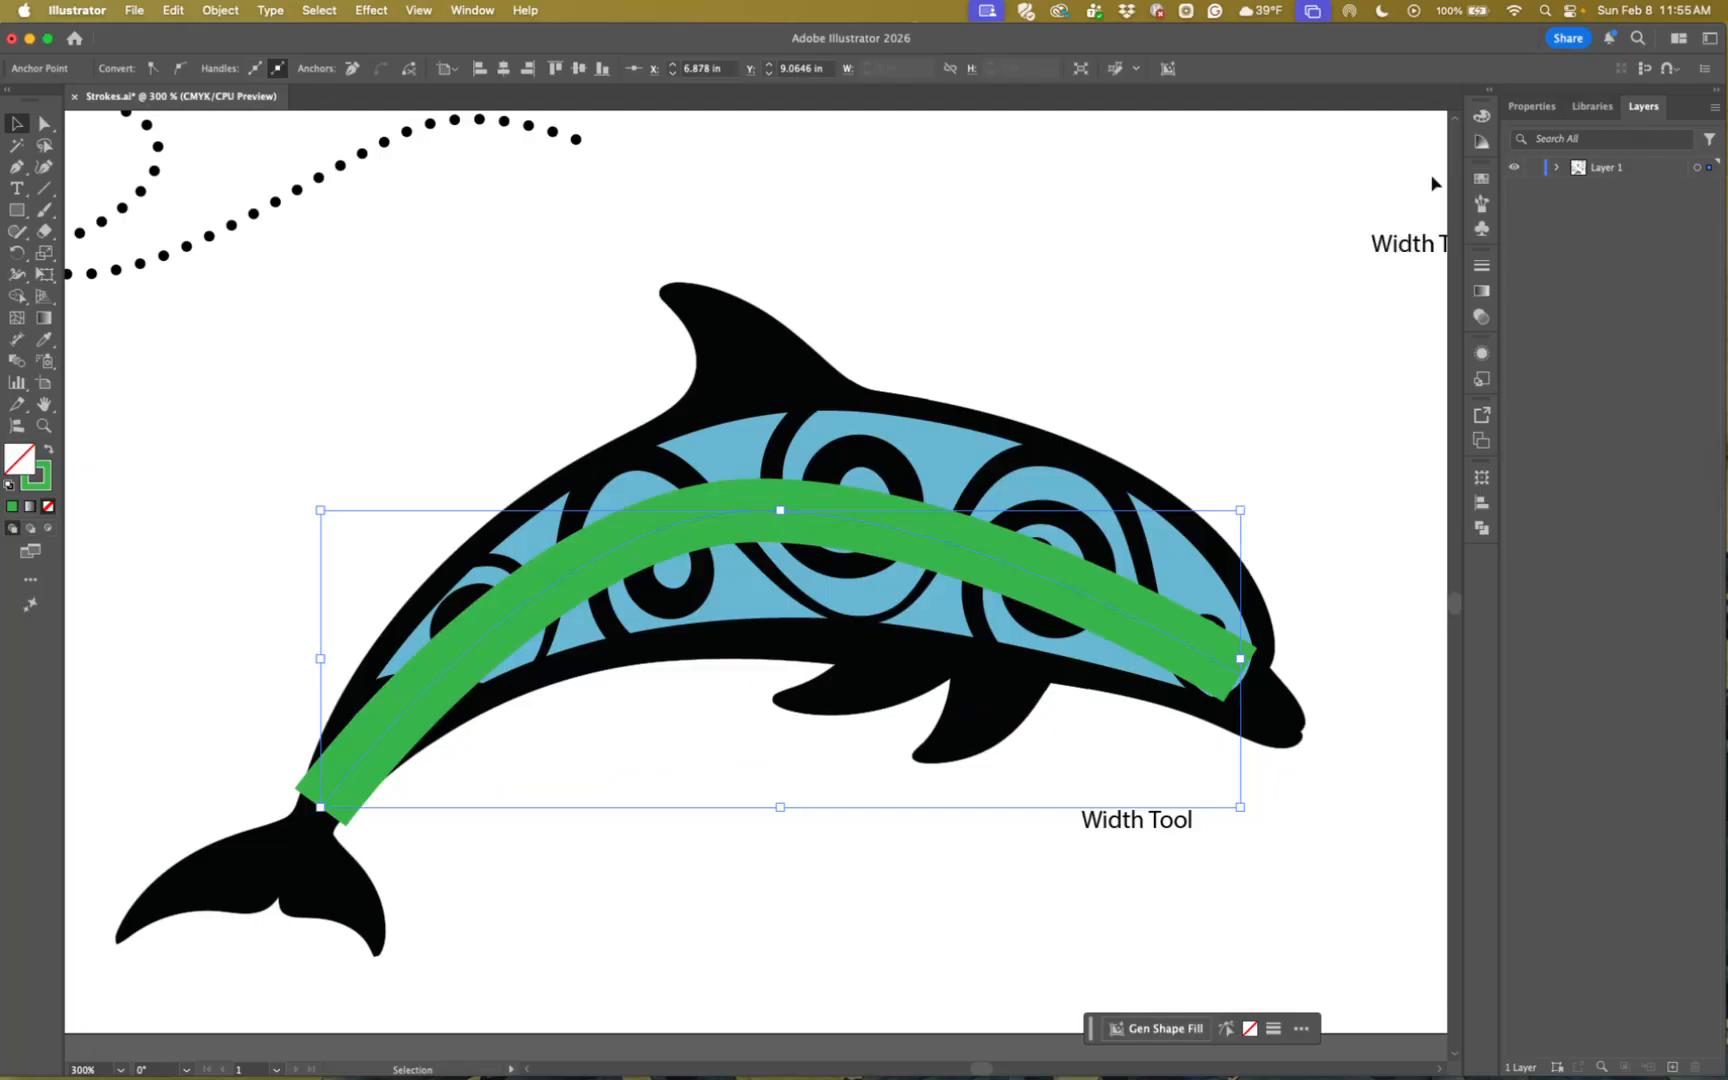
# - Select the whole green curve on the dolphin and undo the slight move made to it
pyautogui.click(879, 533)
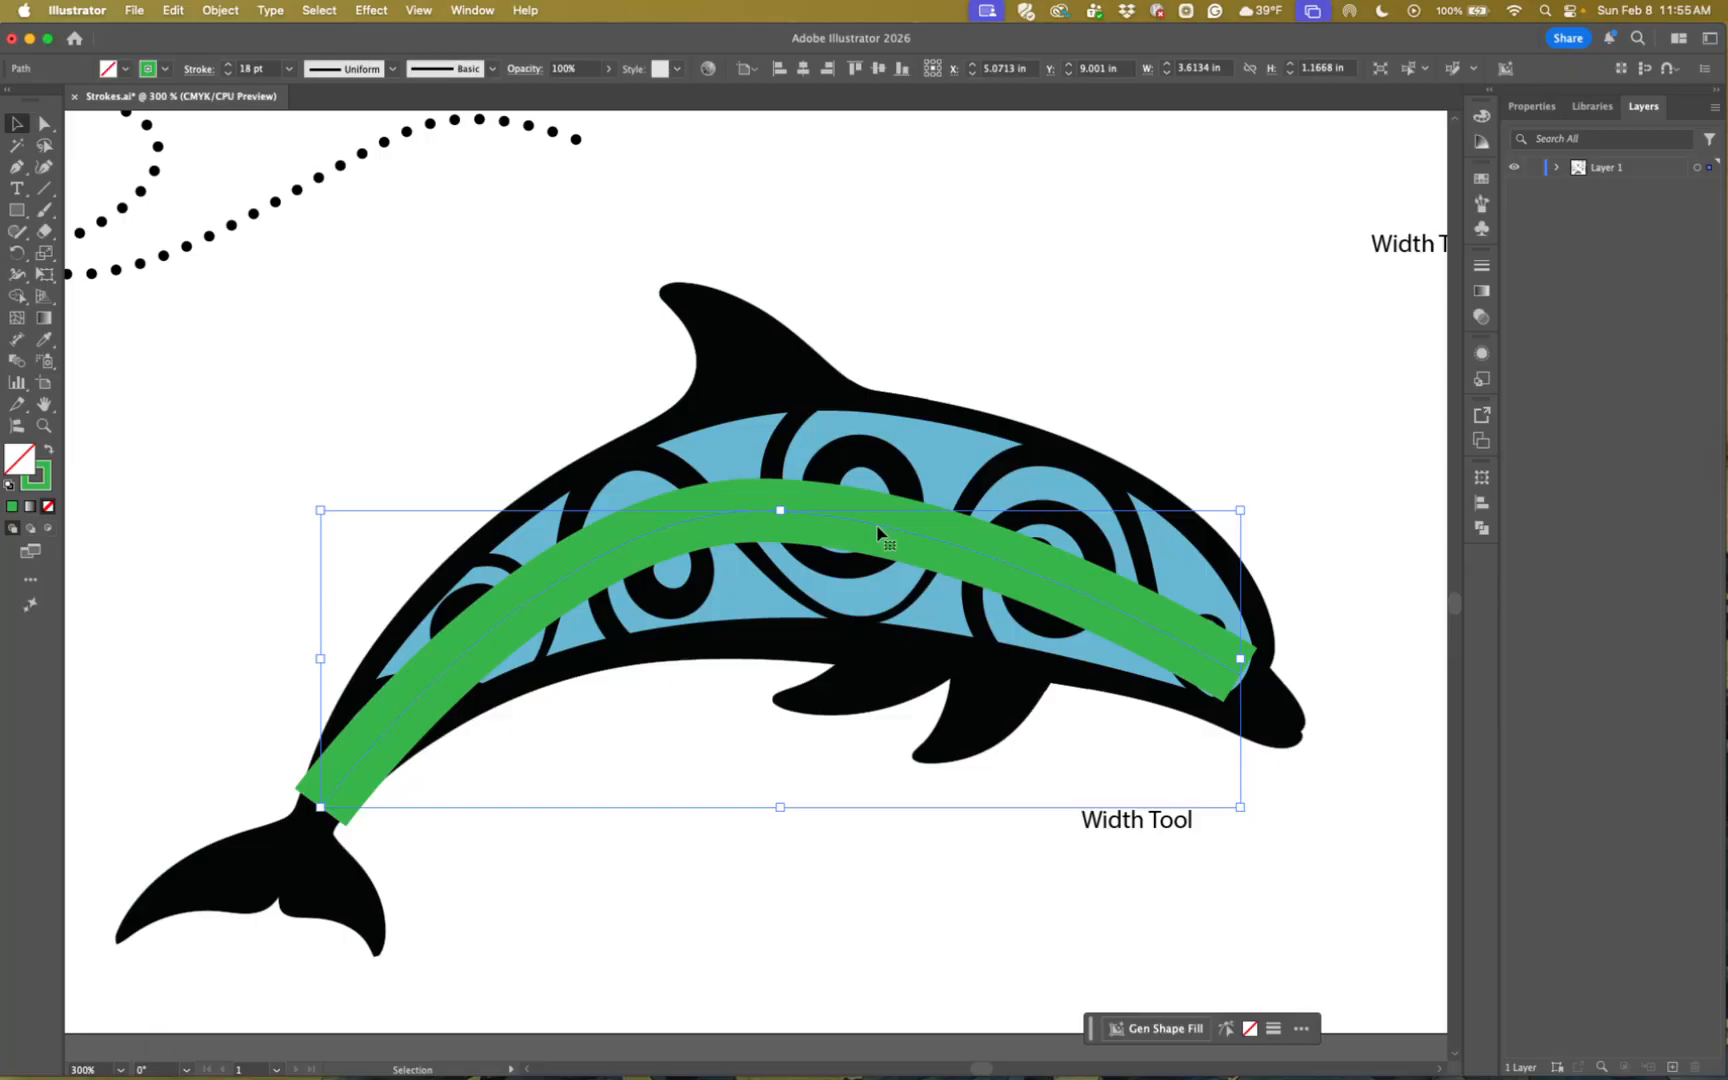
pyautogui.moveTo(879, 533); pyautogui.dragTo(918, 519)
pyautogui.press('super+z')
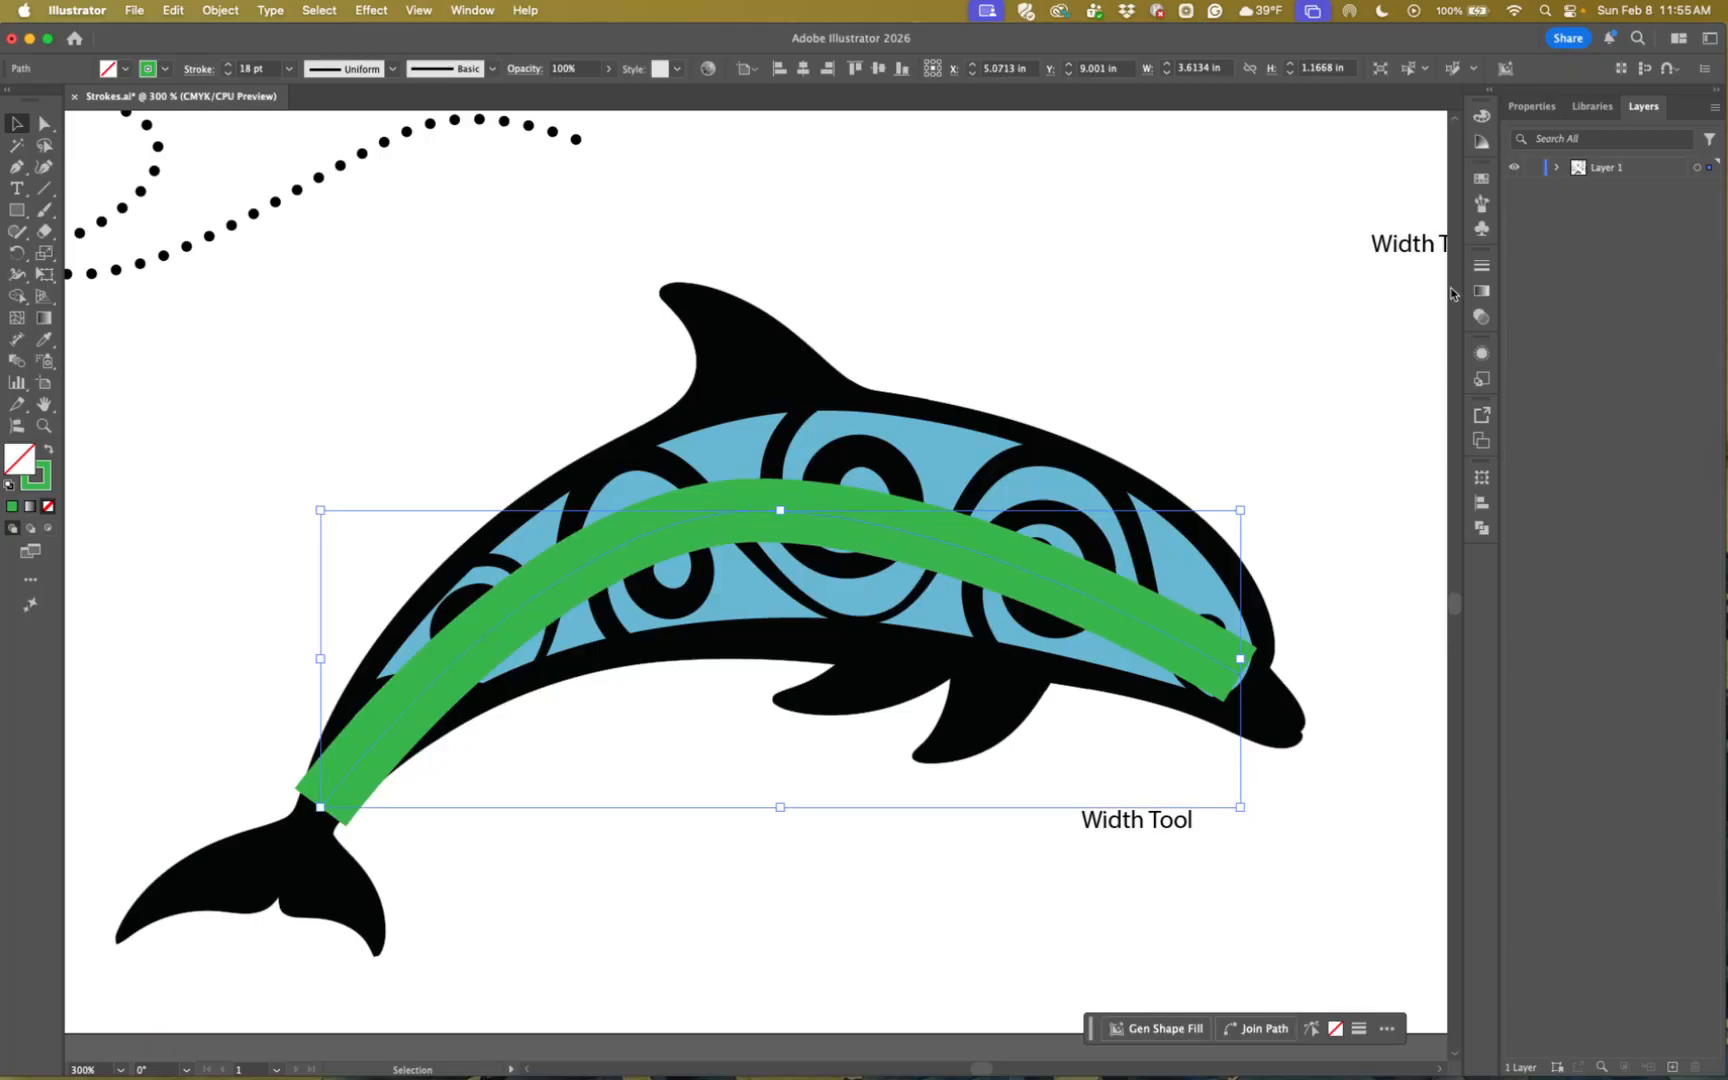
# - Try stroke weights of 100, 60 and 40 pt on the green curve and settle on 60 pt
pyautogui.click(1482, 265)
pyautogui.click(1387, 285)
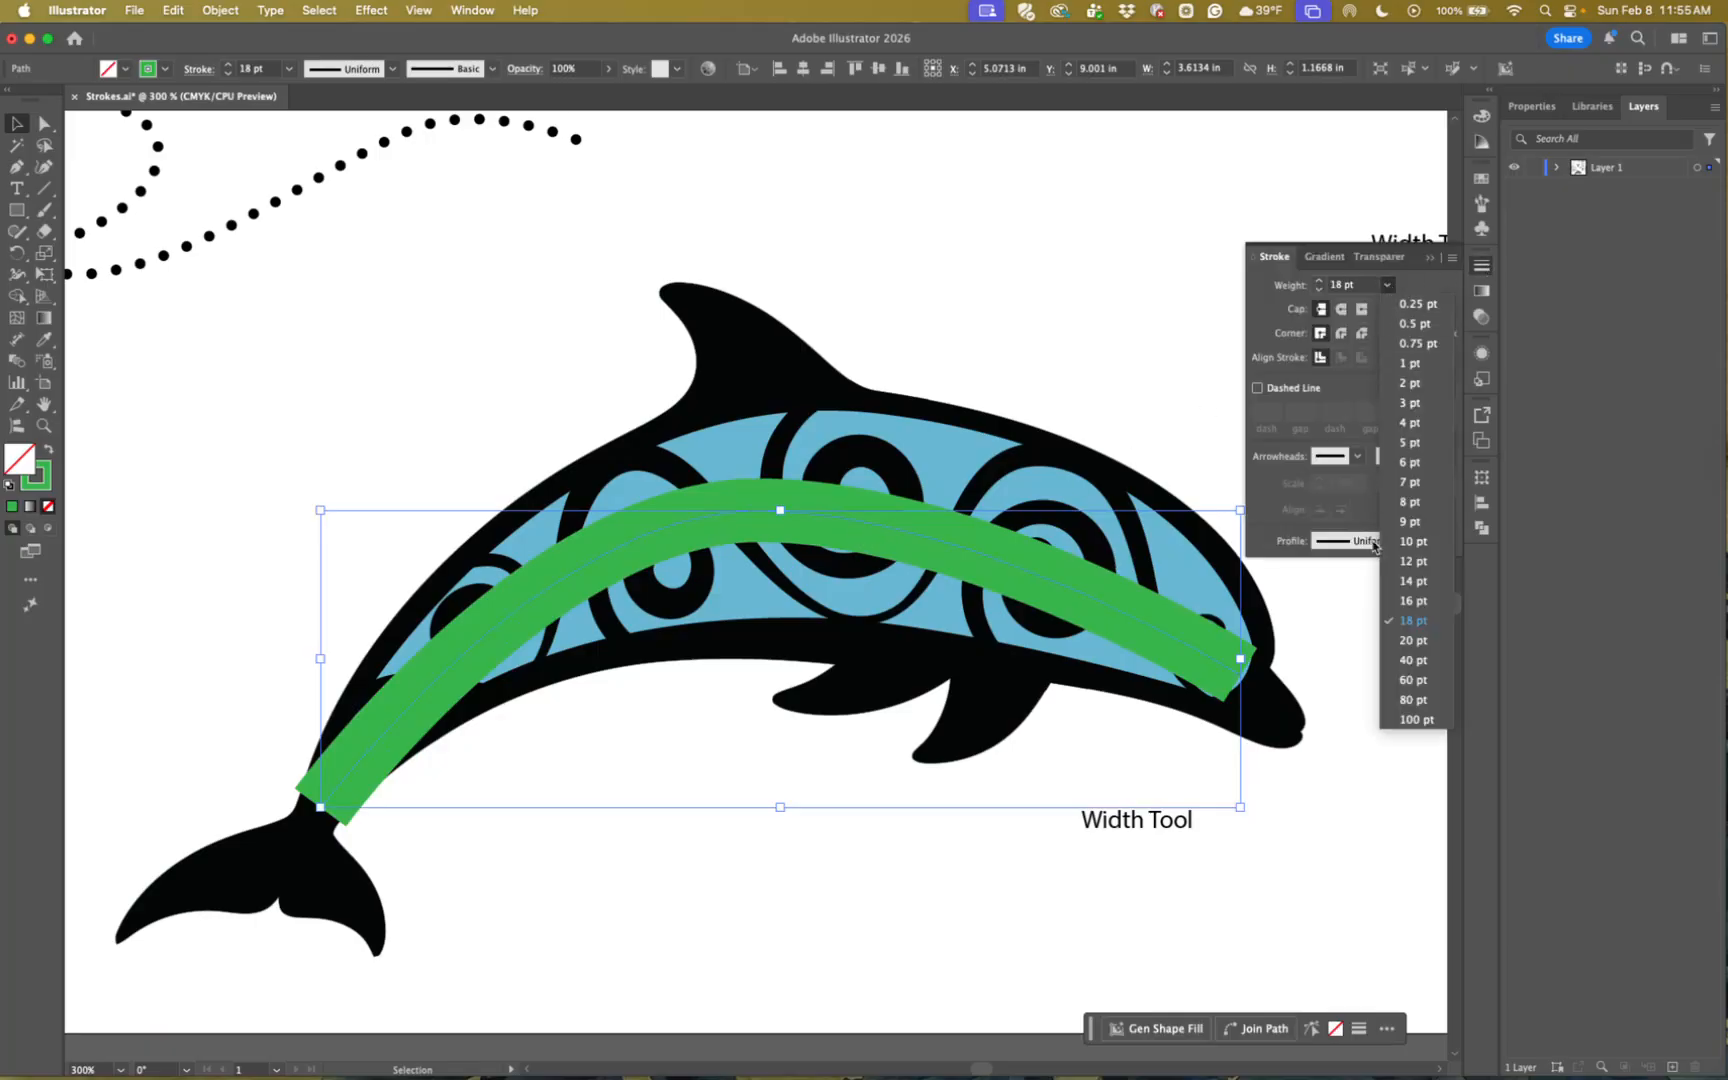
pyautogui.click(1412, 719)
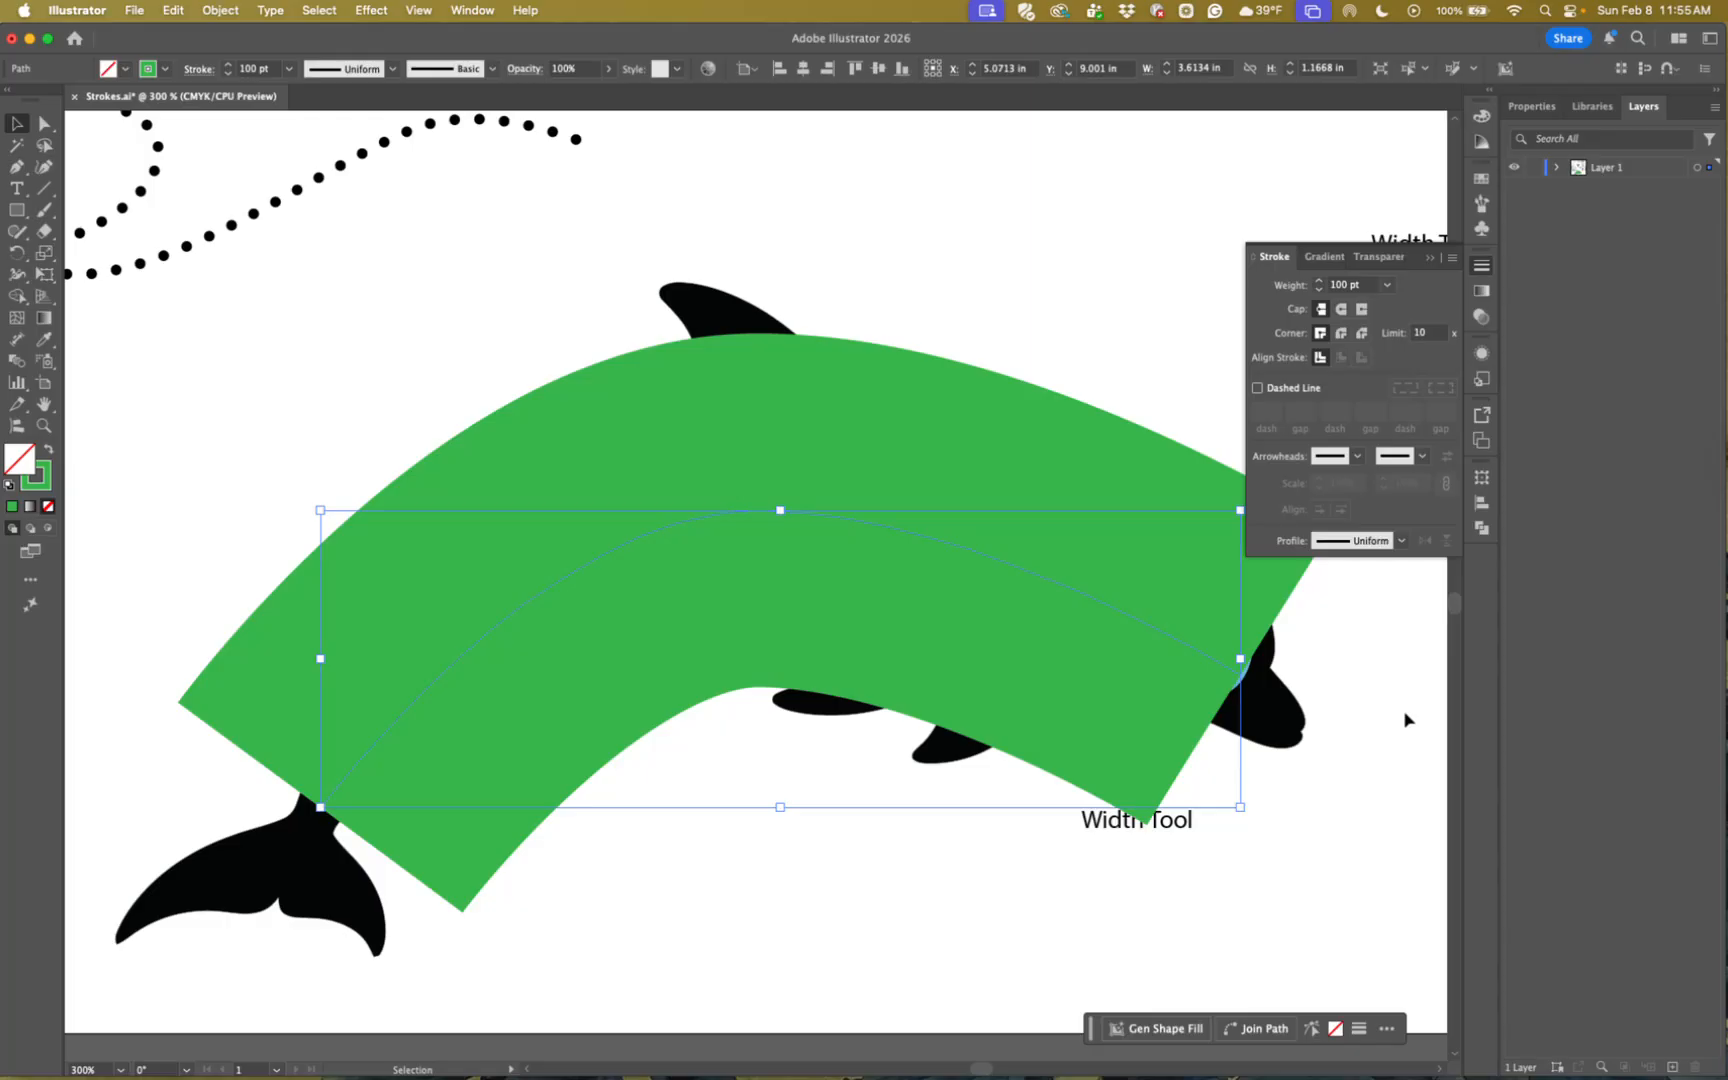
pyautogui.click(1387, 285)
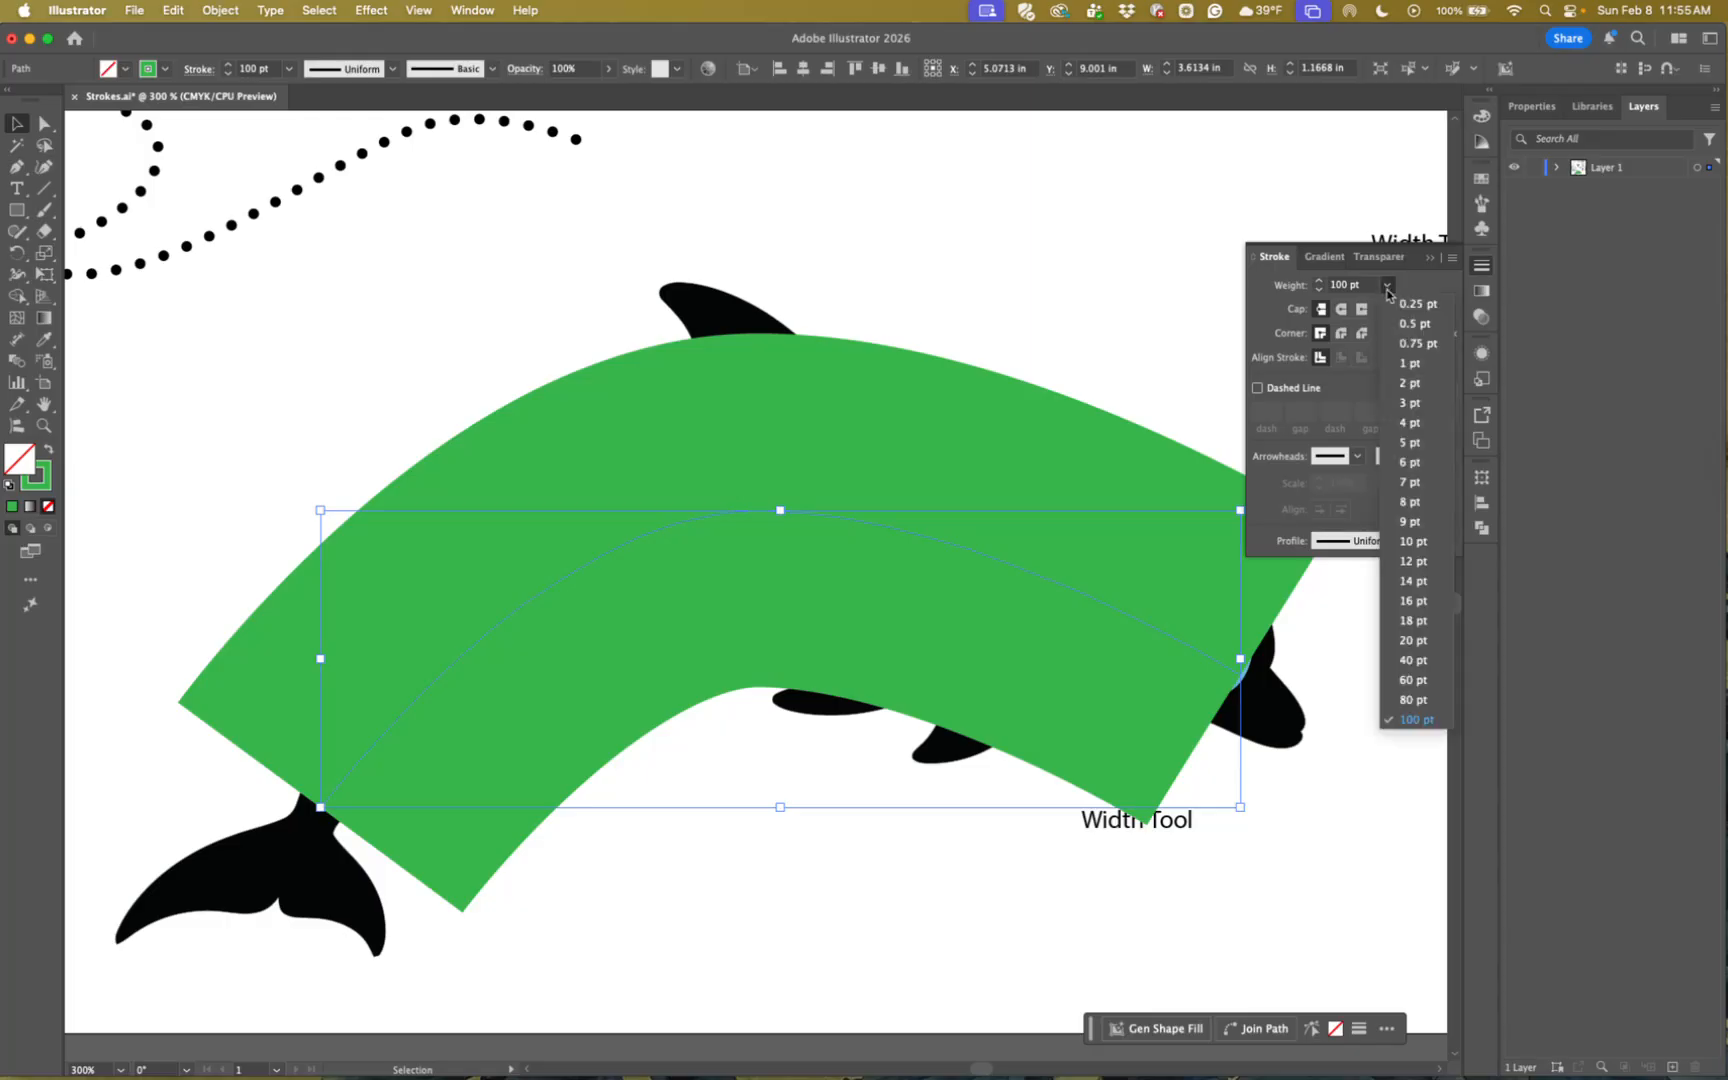
pyautogui.click(1414, 680)
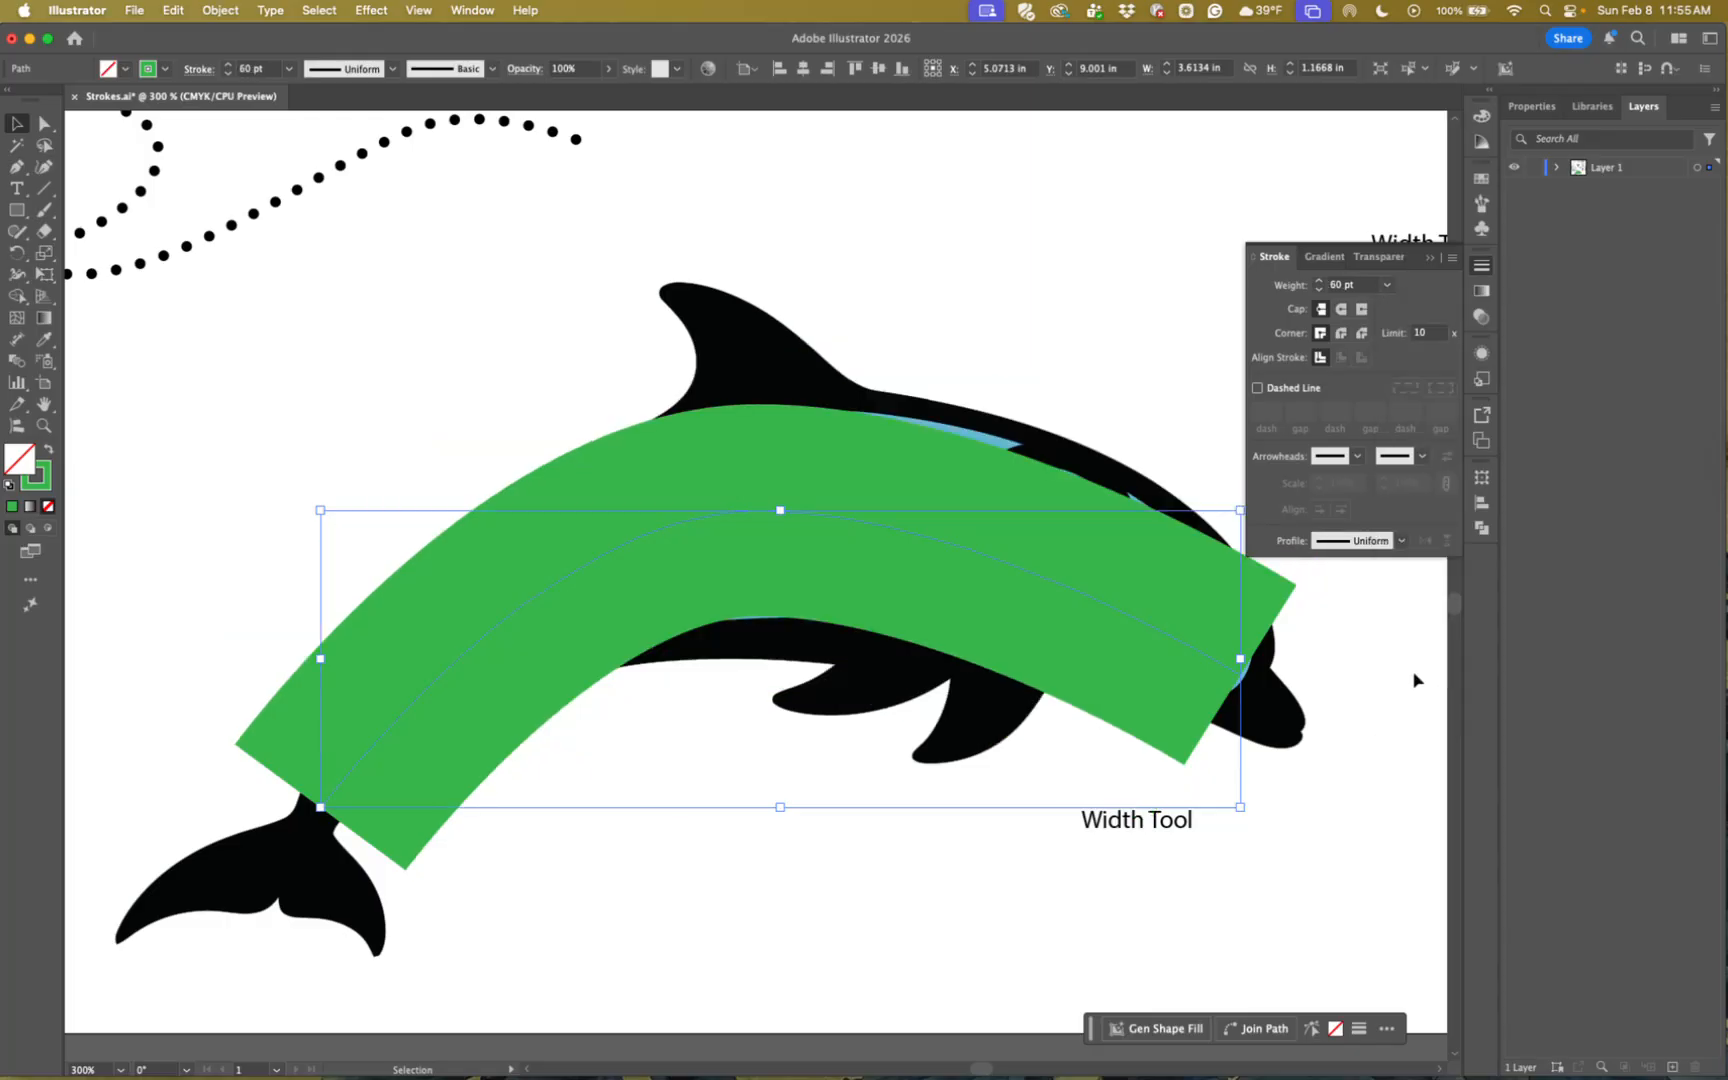
pyautogui.click(1387, 285)
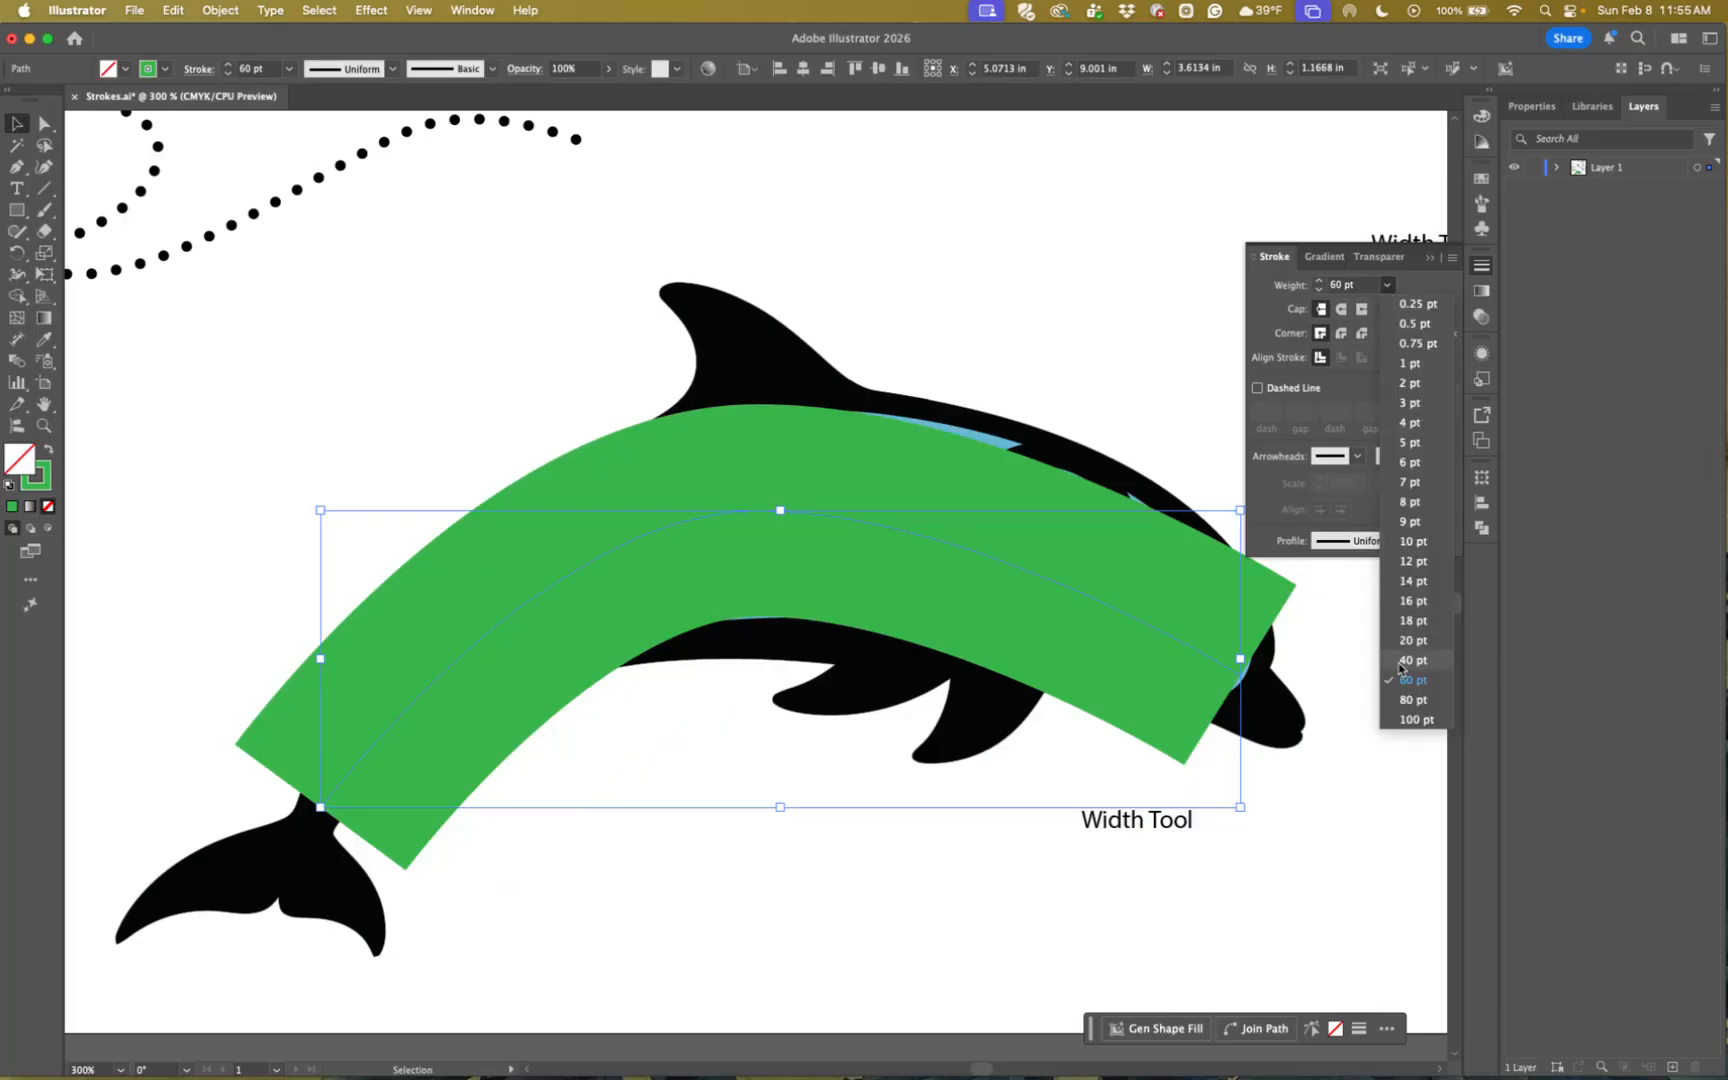
pyautogui.click(1403, 662)
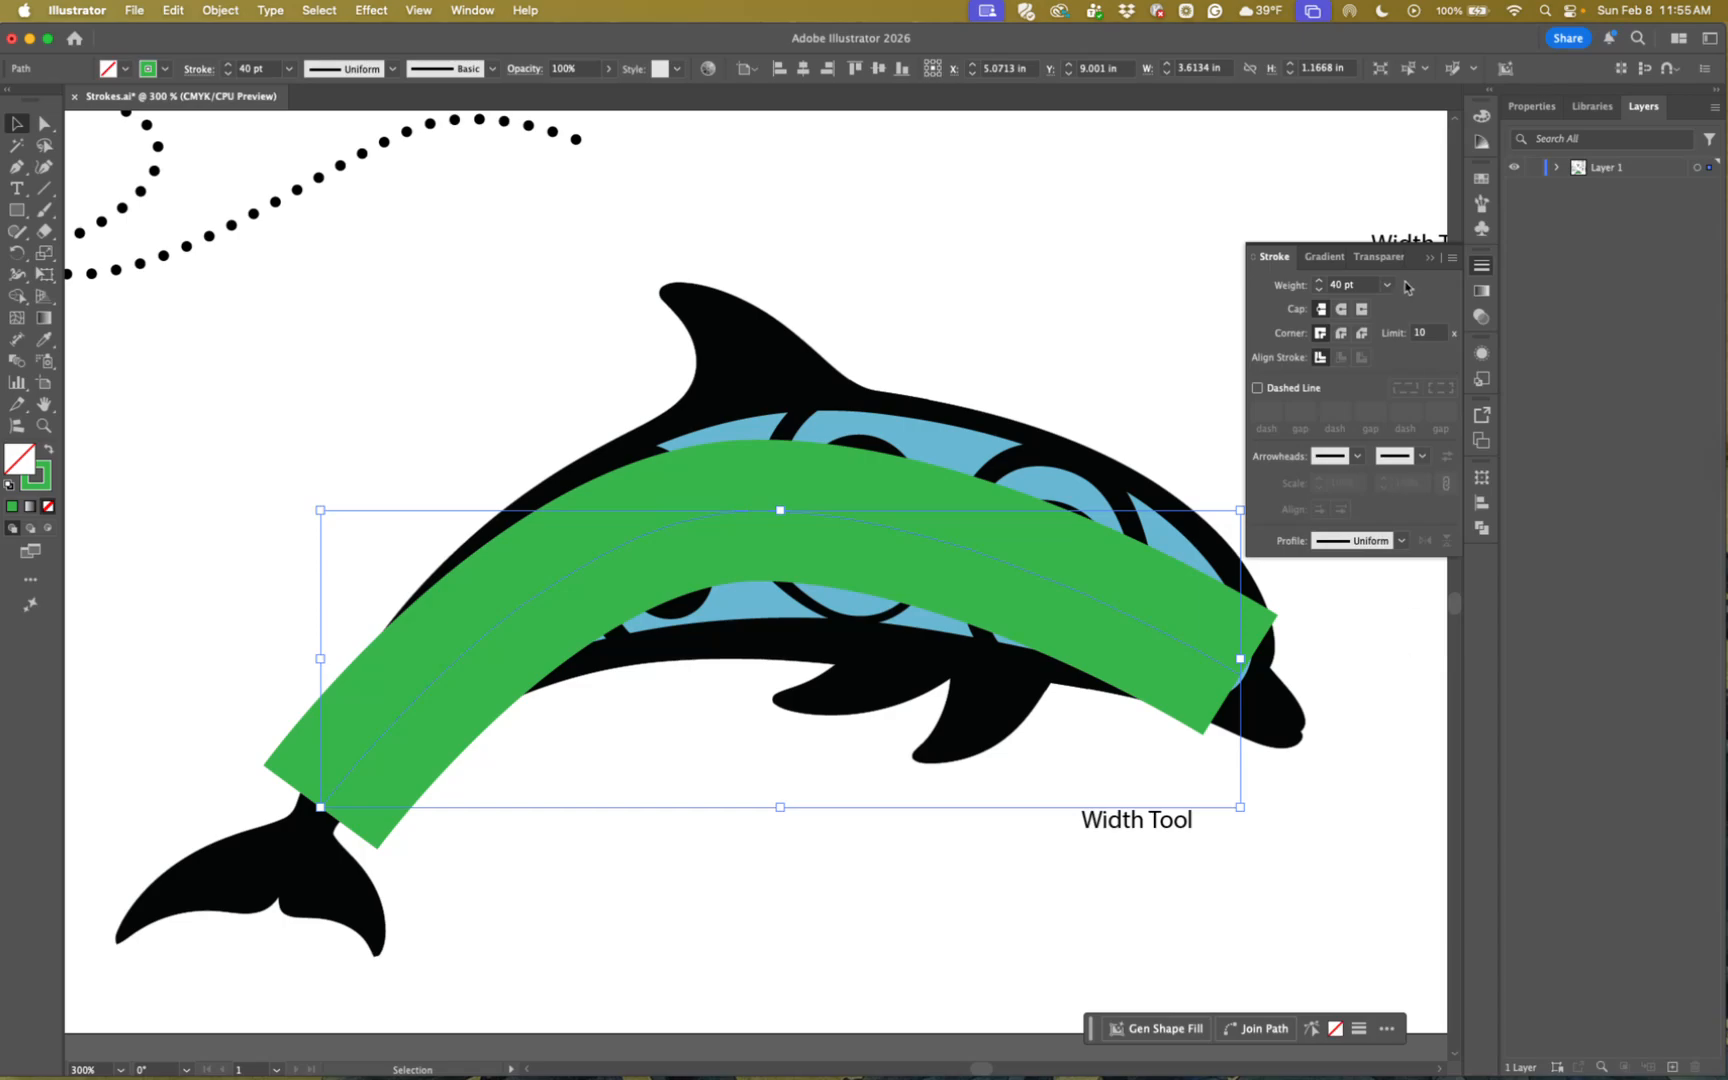
pyautogui.click(1387, 285)
pyautogui.click(1410, 680)
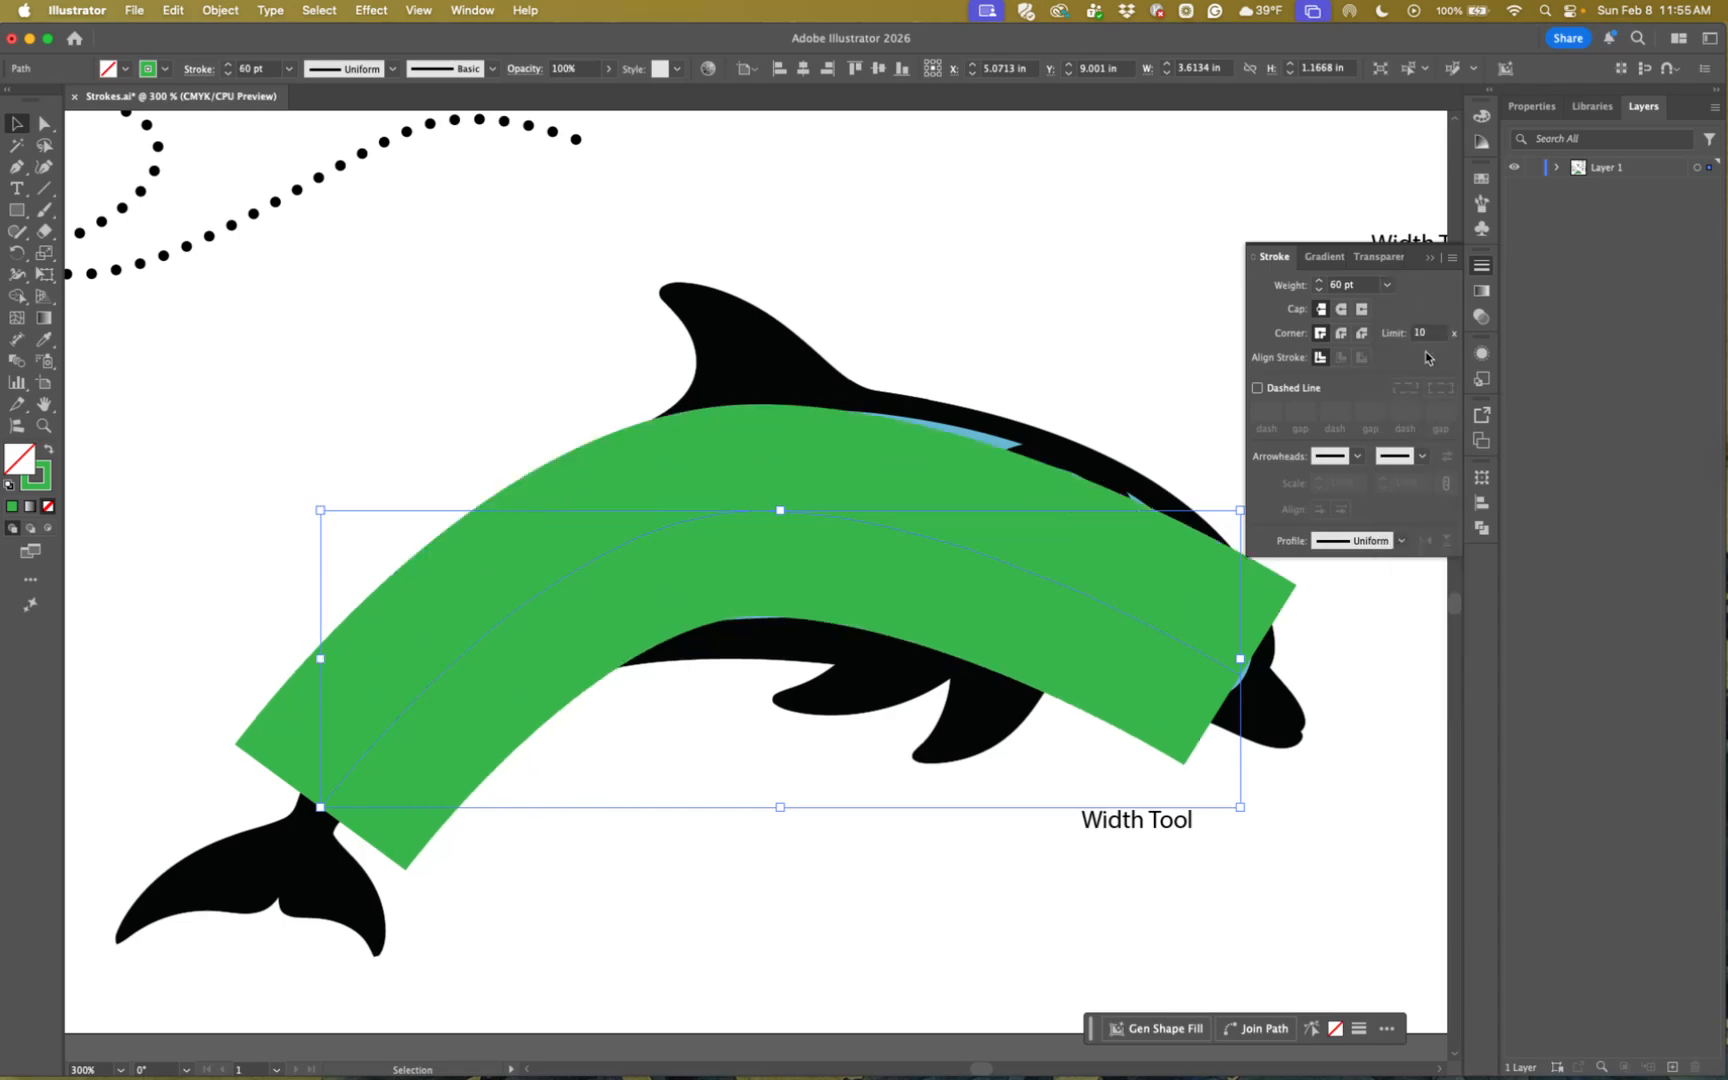
pyautogui.click(1427, 264)
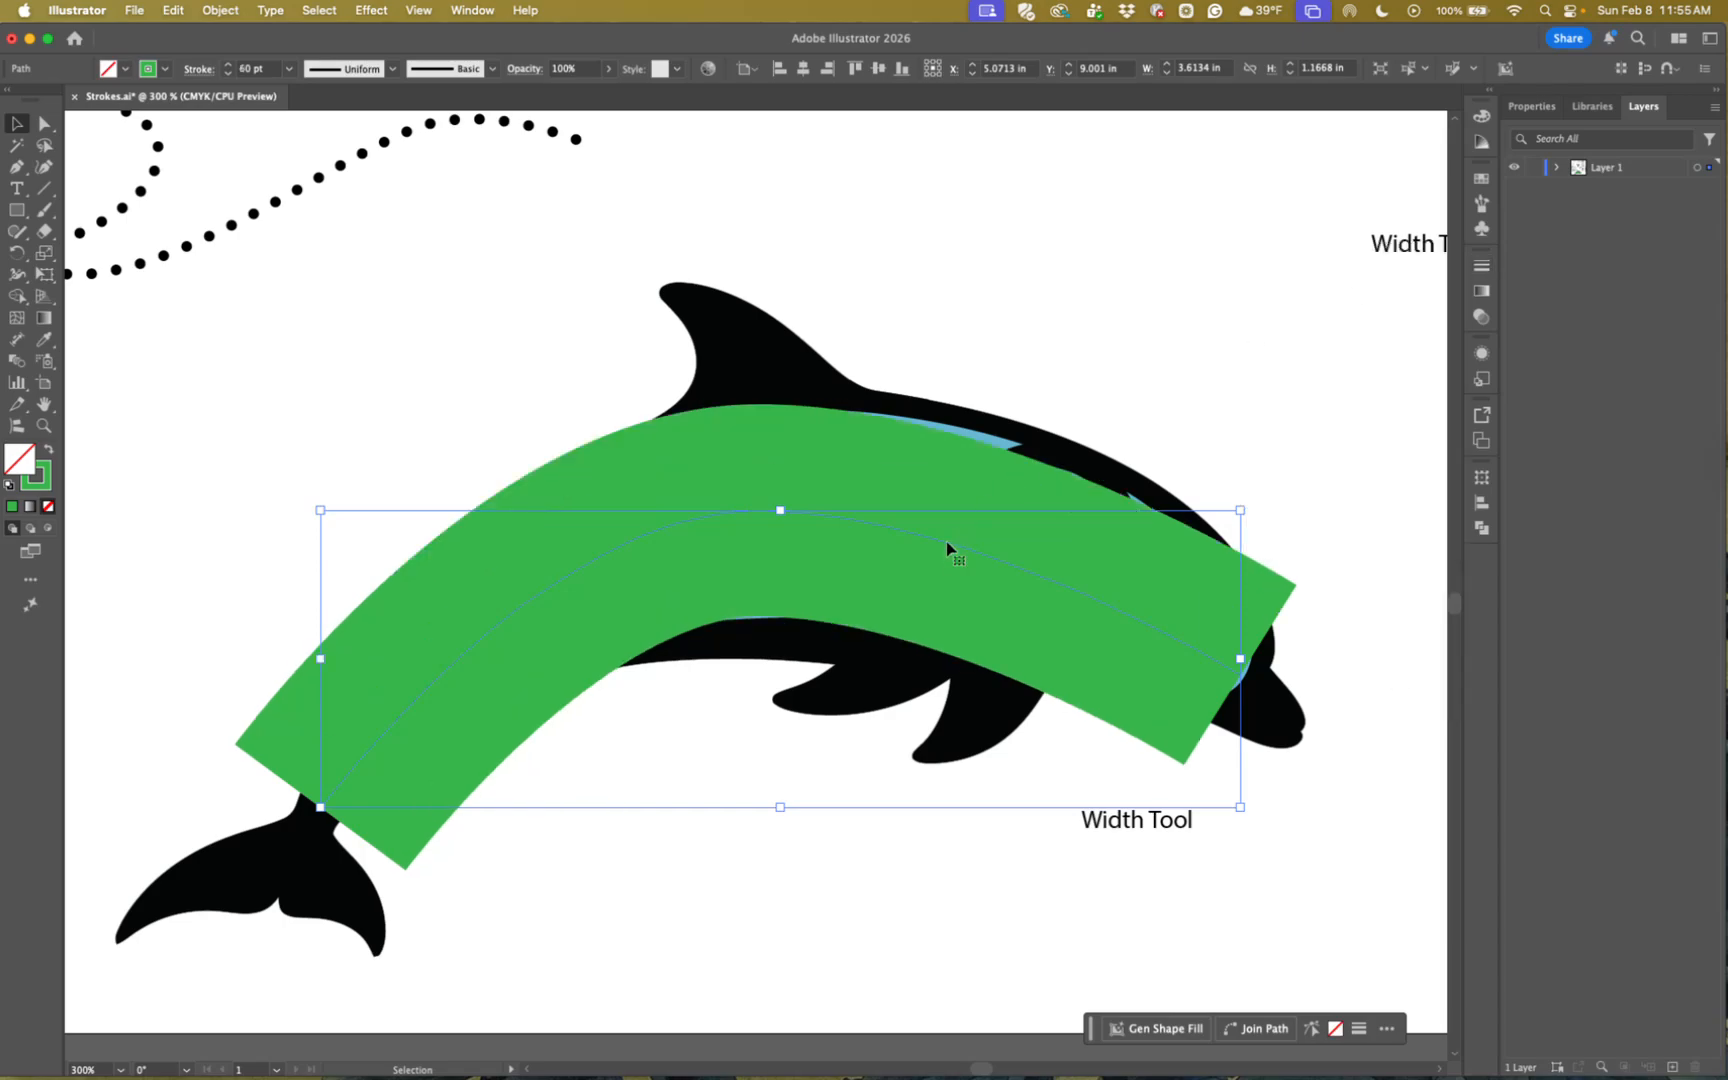
# - Move the whole green curve around over the dolphin and reposition it along the upper part of the body
pyautogui.moveTo(948, 548); pyautogui.dragTo(978, 544)
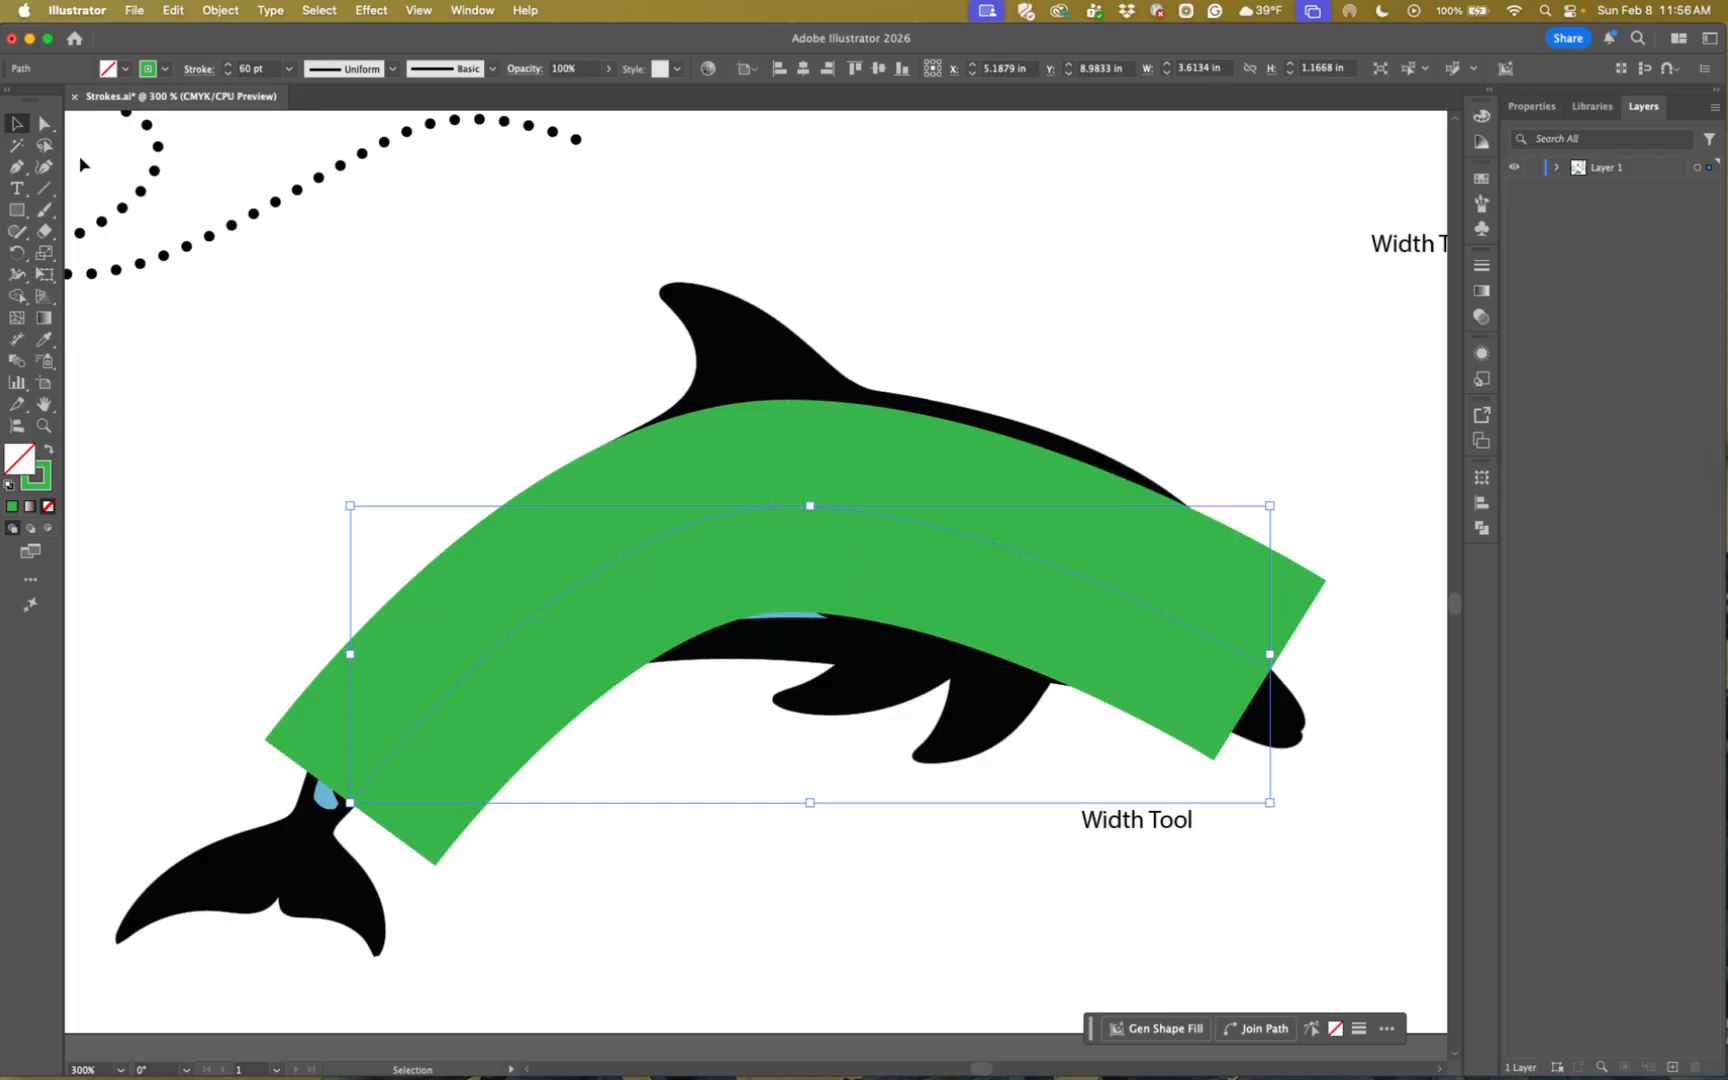
pyautogui.moveTo(737, 514); pyautogui.dragTo(781, 615)
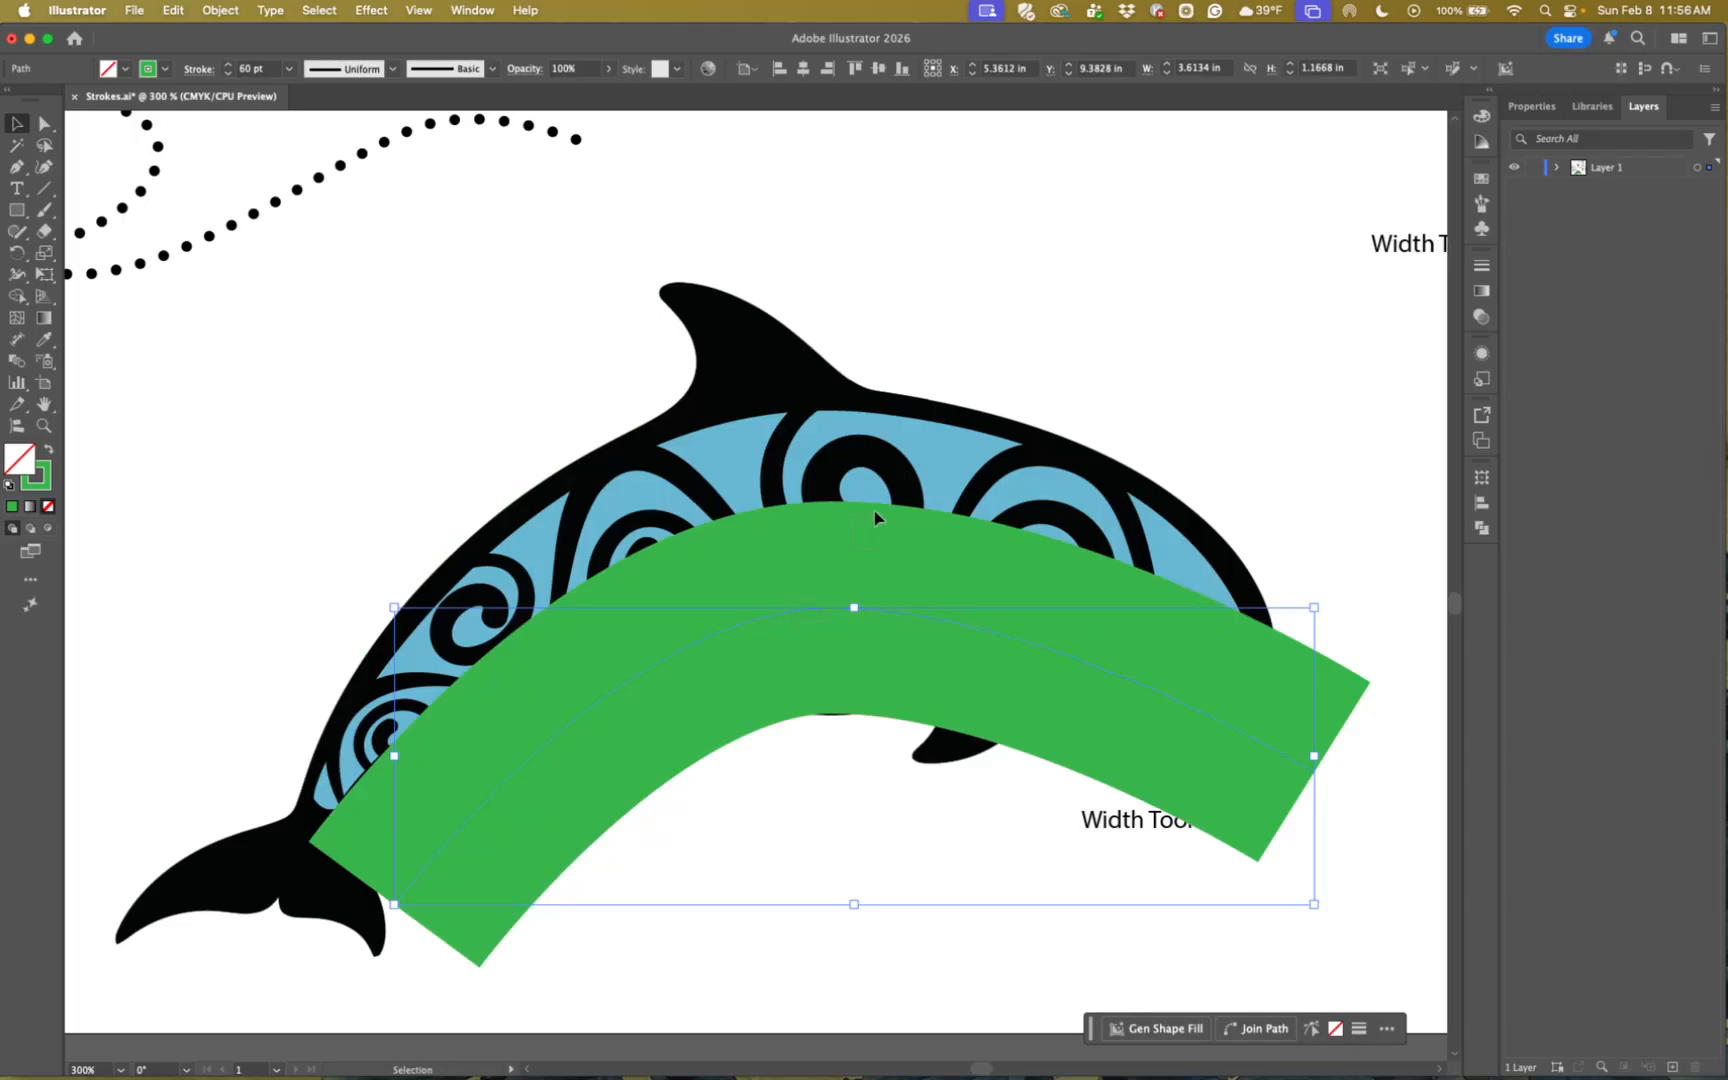
pyautogui.press('shift+super+a')
pyautogui.click(829, 616)
pyautogui.moveTo(880, 618); pyautogui.dragTo(879, 603)
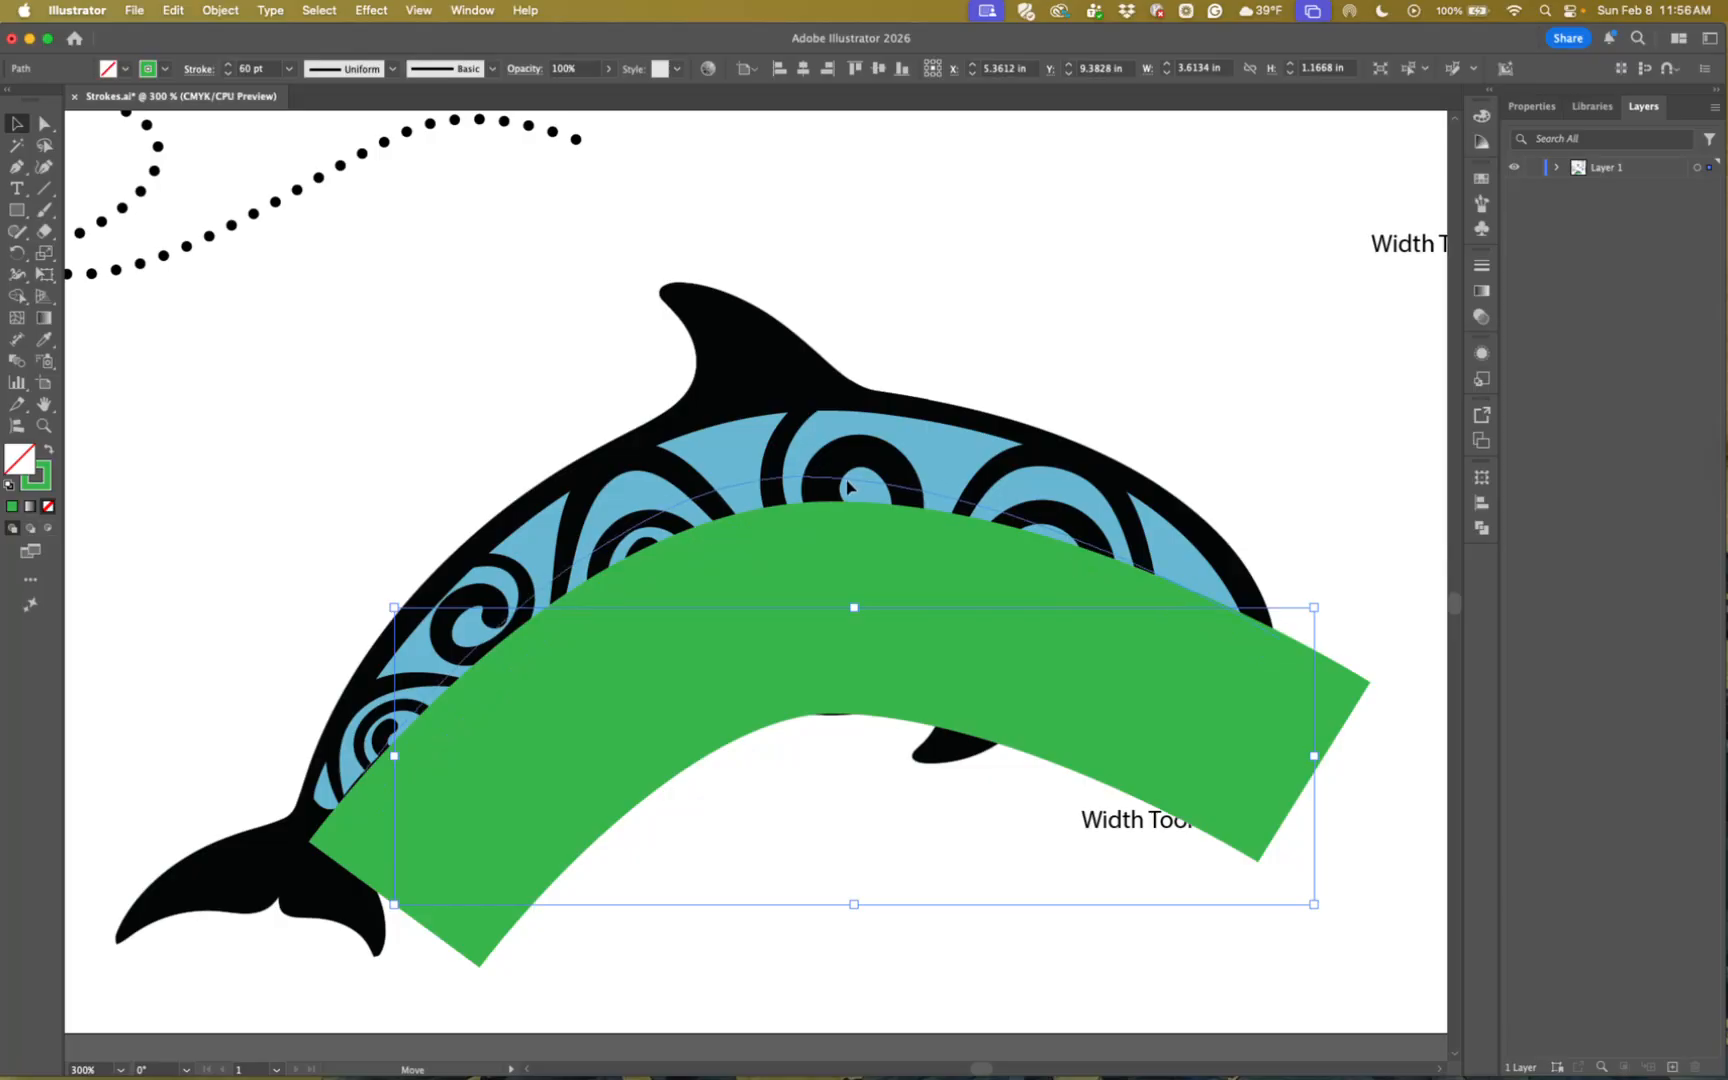
pyautogui.moveTo(833, 486); pyautogui.dragTo(821, 498)
pyautogui.press('super+z')
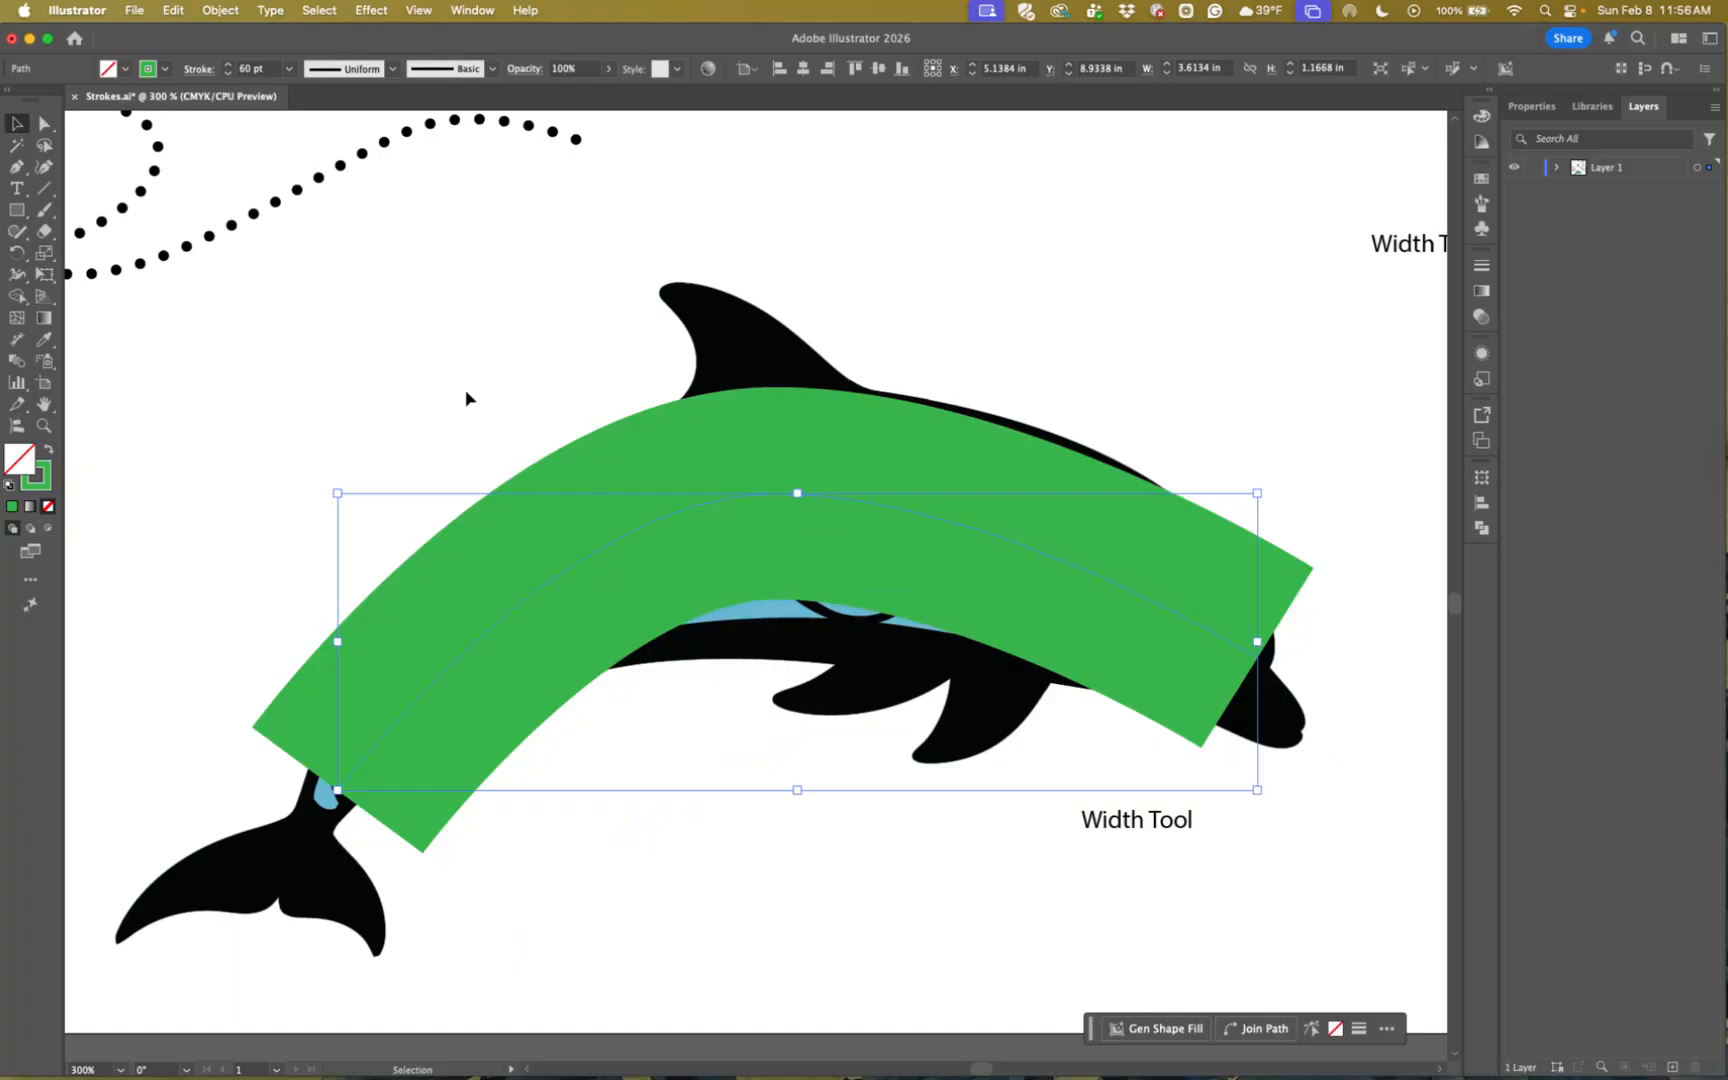
# - Taper the green stroke with the Width tool, narrowing its tail end to fit the dolphin's tail base
pyautogui.click(16, 275)
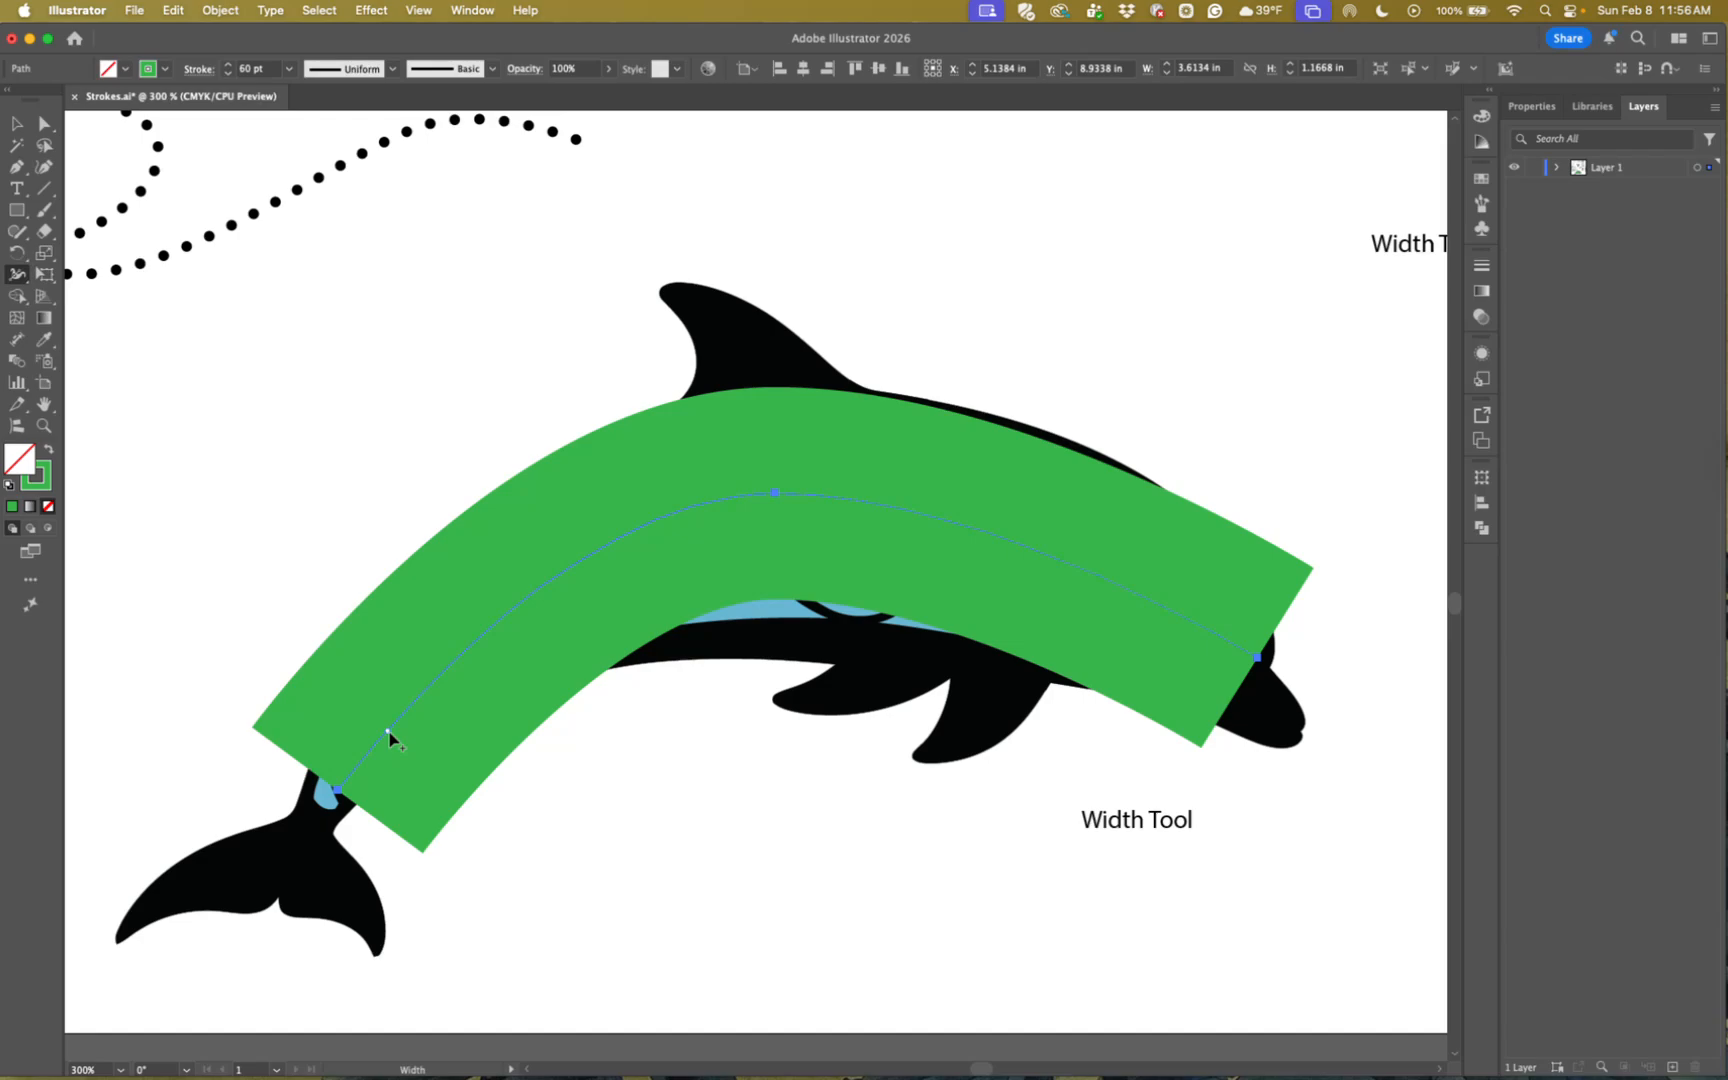
pyautogui.moveTo(390, 738); pyautogui.dragTo(433, 765)
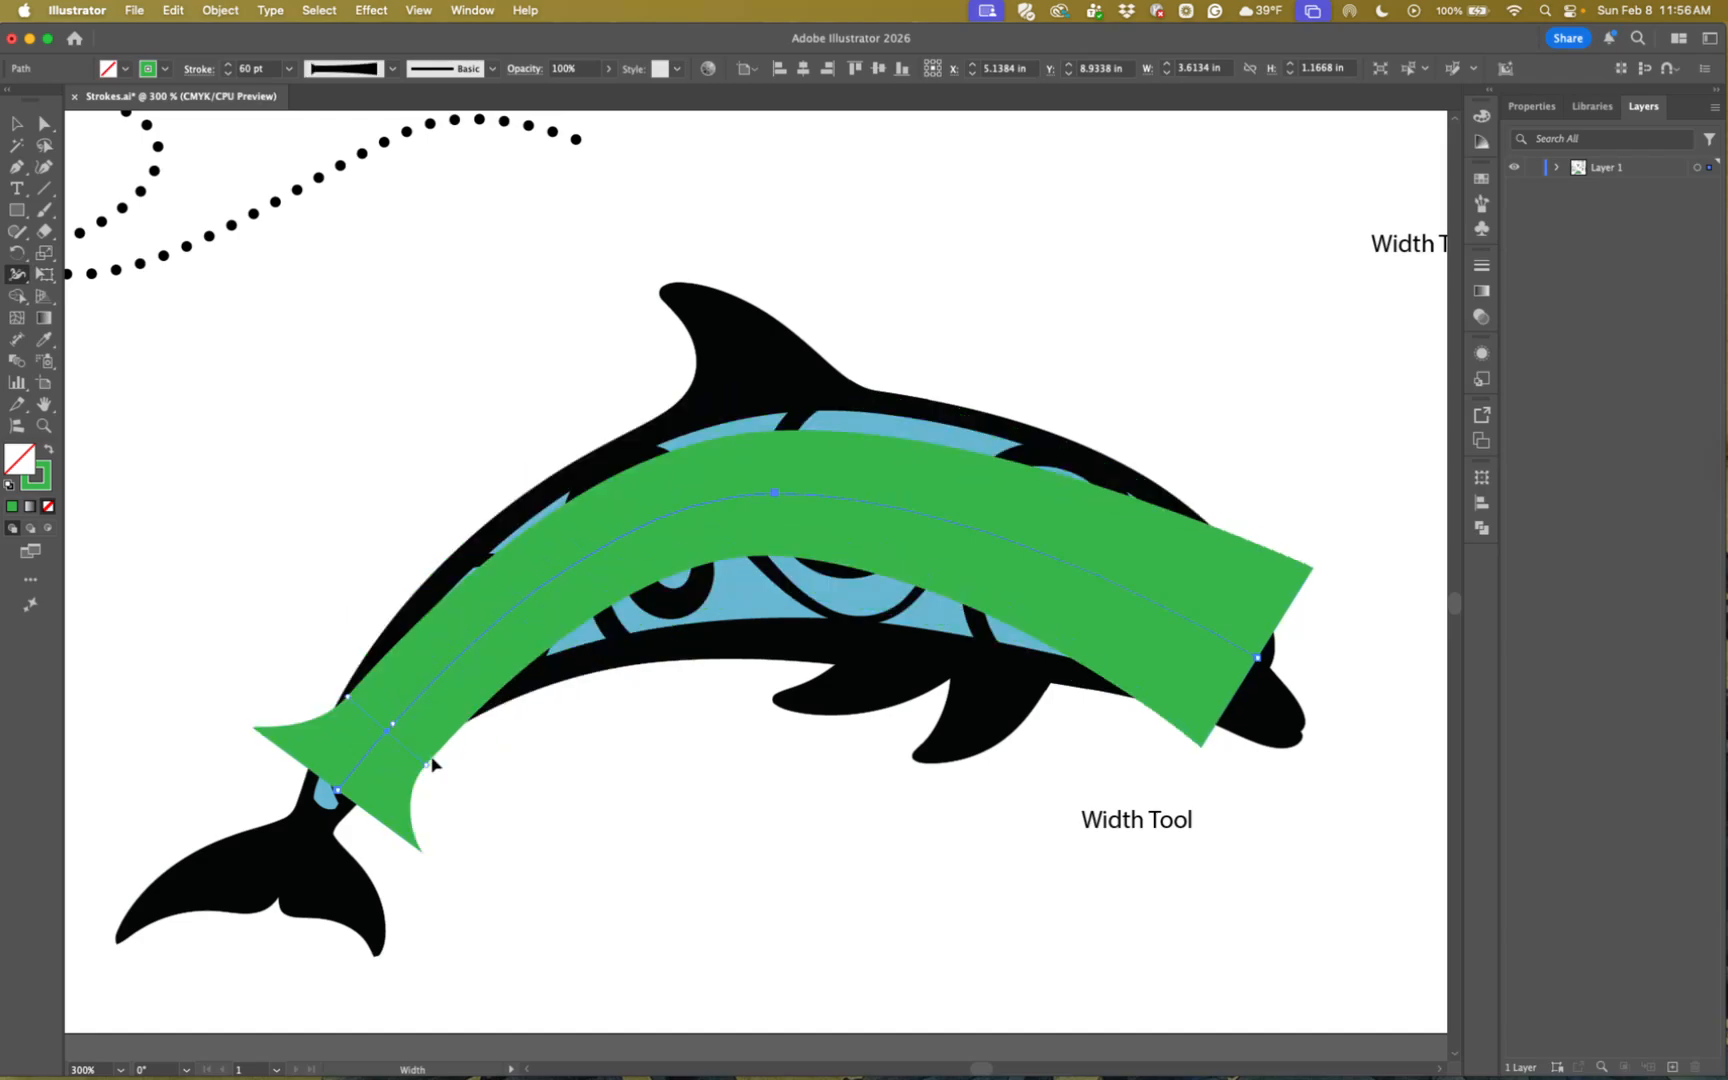
pyautogui.press('super+z')
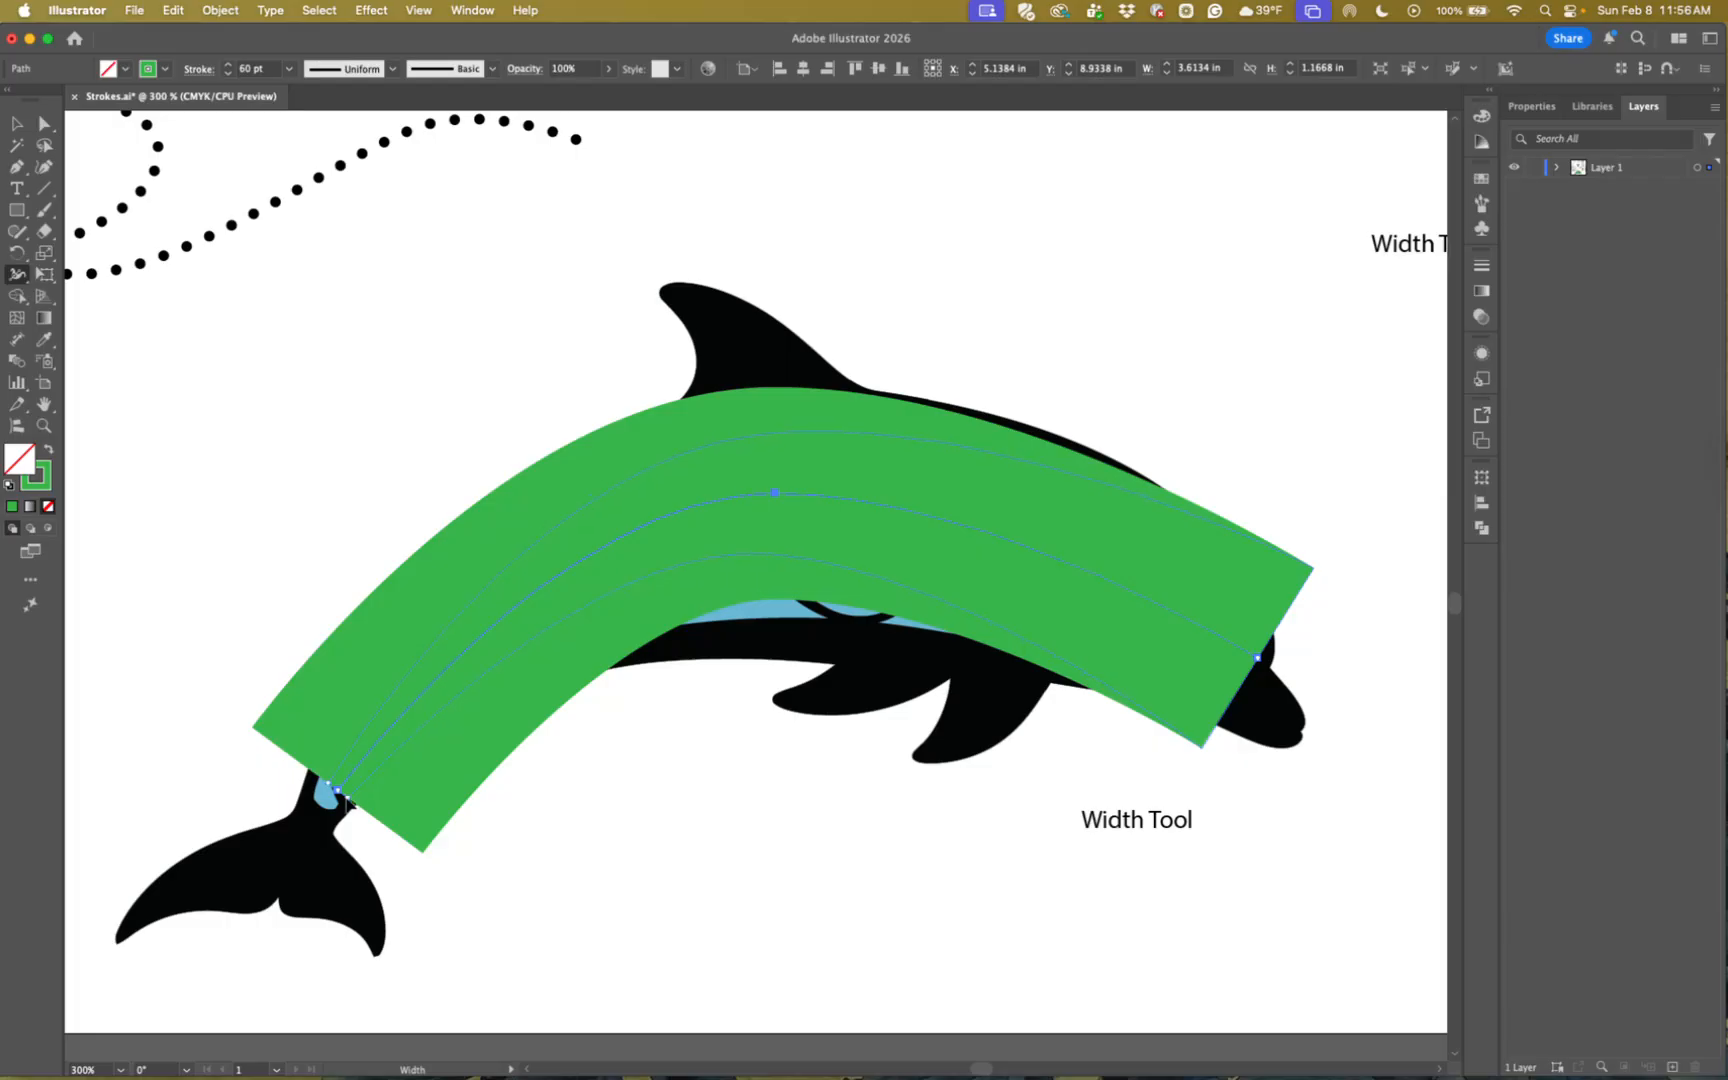
pyautogui.moveTo(422, 852); pyautogui.dragTo(347, 799)
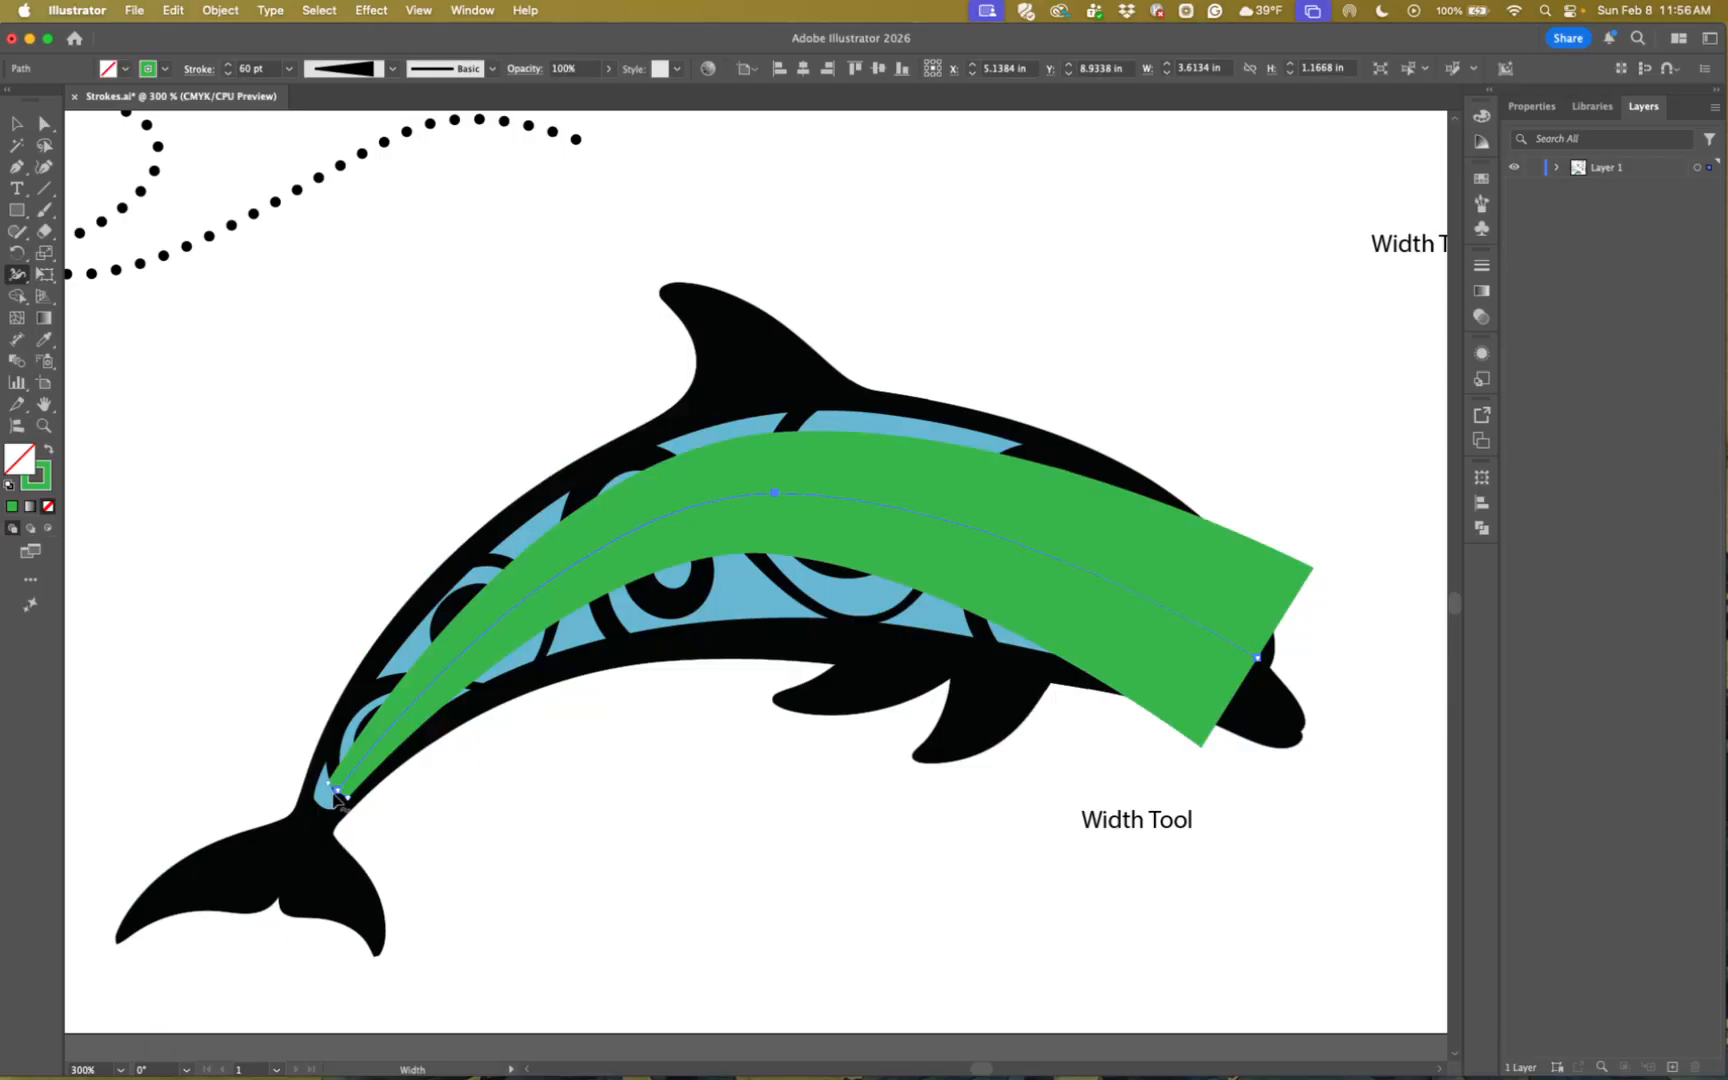
# - Move the curve's tail-end anchor onto the tail base and its head-end anchor slightly down toward the mouth
pyautogui.press('a')
pyautogui.moveTo(336, 790); pyautogui.dragTo(319, 805)
pyautogui.click(333, 793)
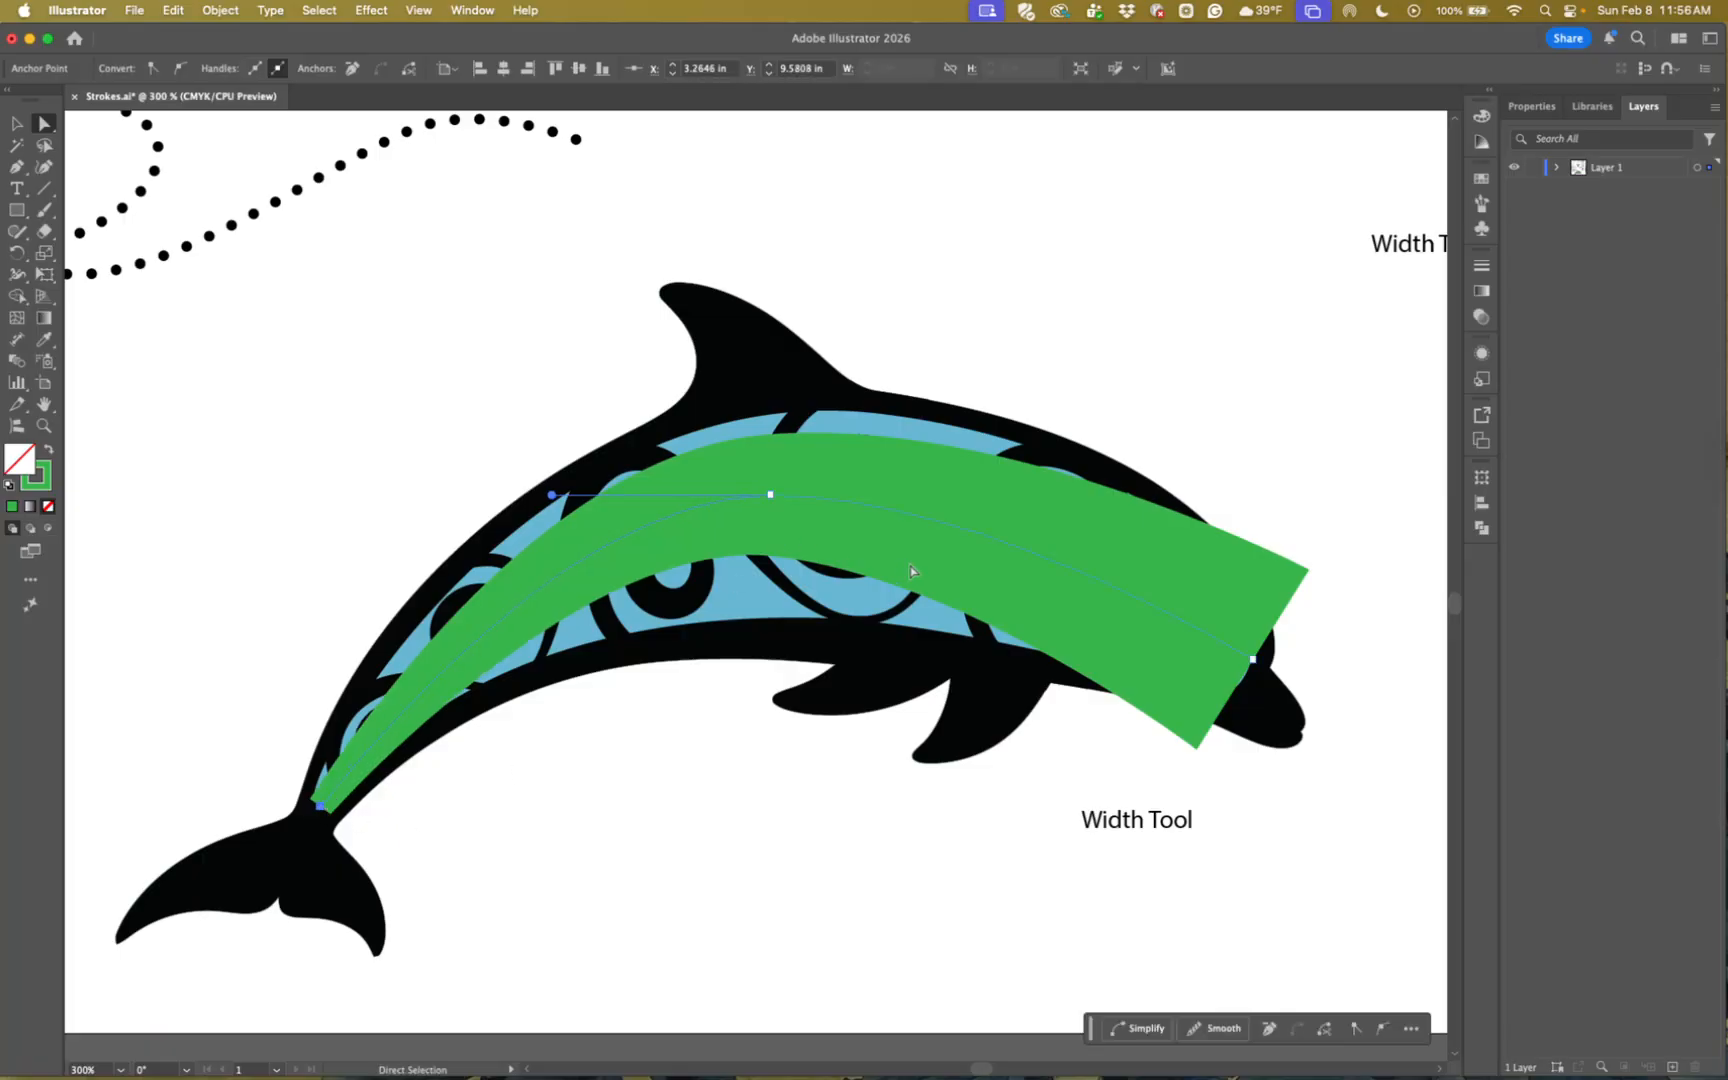
pyautogui.click(1253, 660)
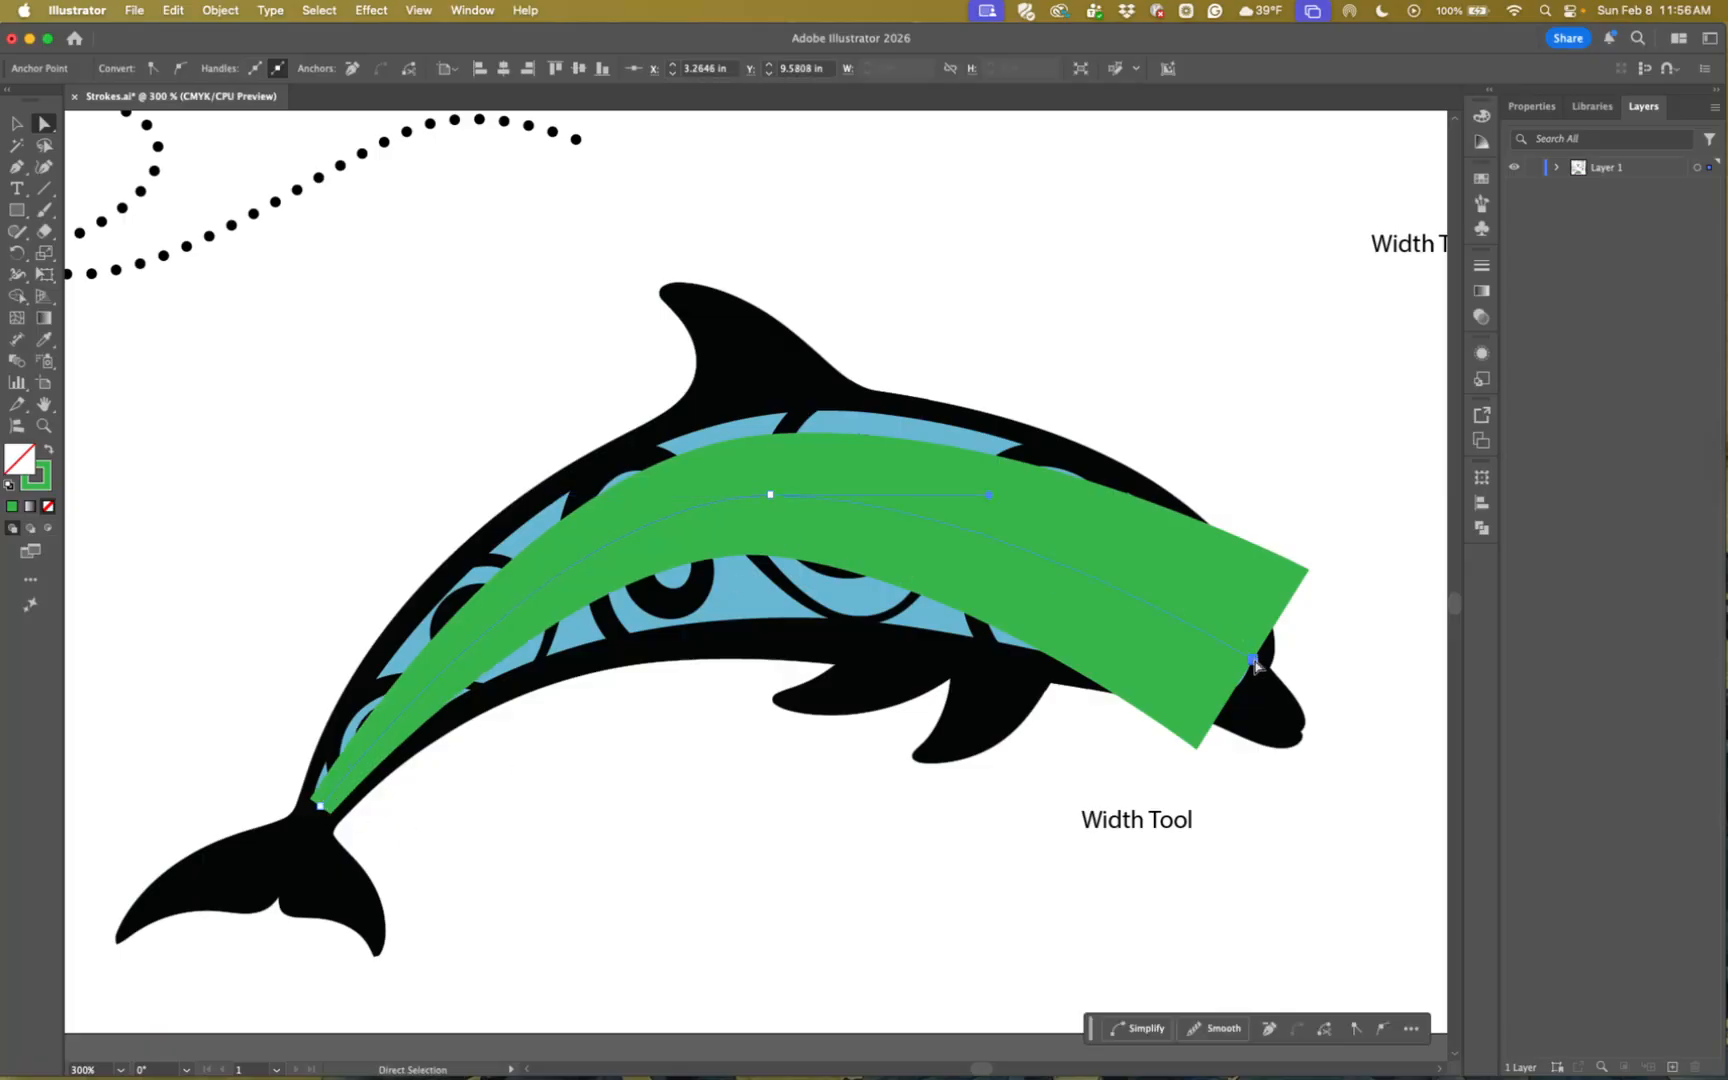
pyautogui.moveTo(1254, 660)
pyautogui.mouseDown()
pyautogui.moveTo(1220, 658)
pyautogui.moveTo(1240, 679)
pyautogui.mouseUp()
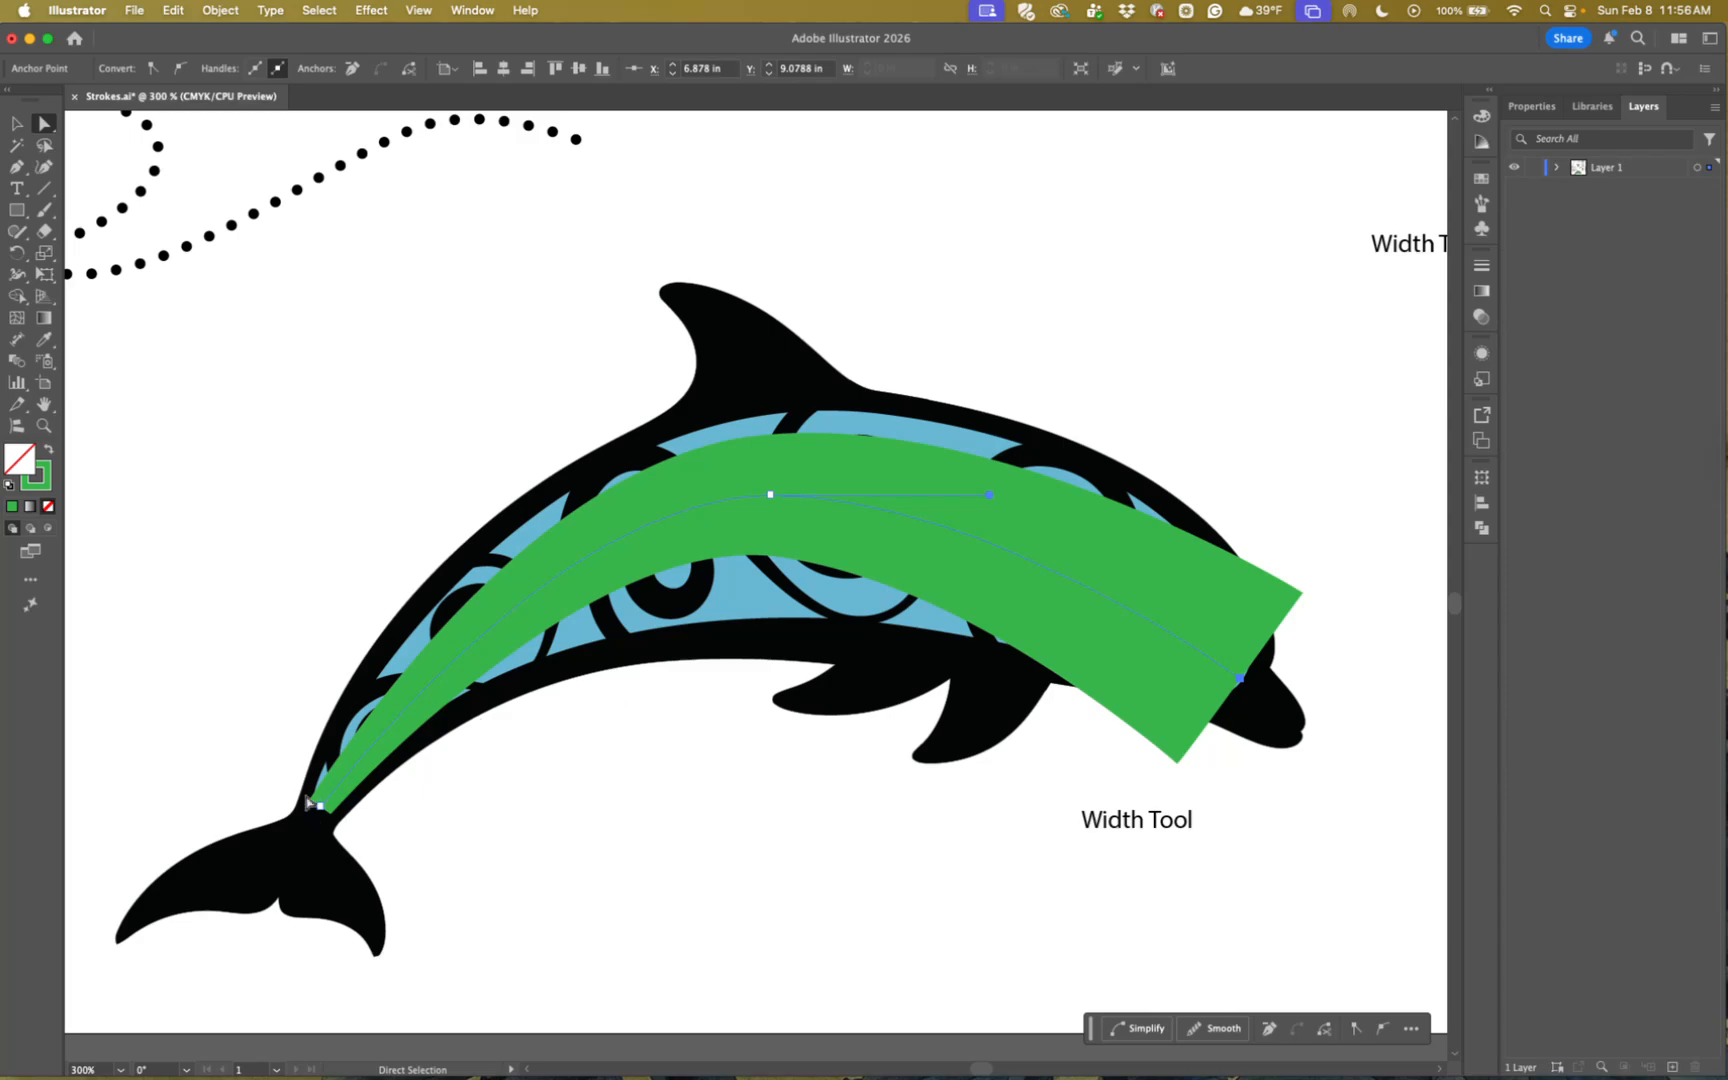
# - Give the green stroke a round cap and pull its head-end anchor back inside the head, to about X 6.57 in, Y 8.91 in
pyautogui.click(1482, 265)
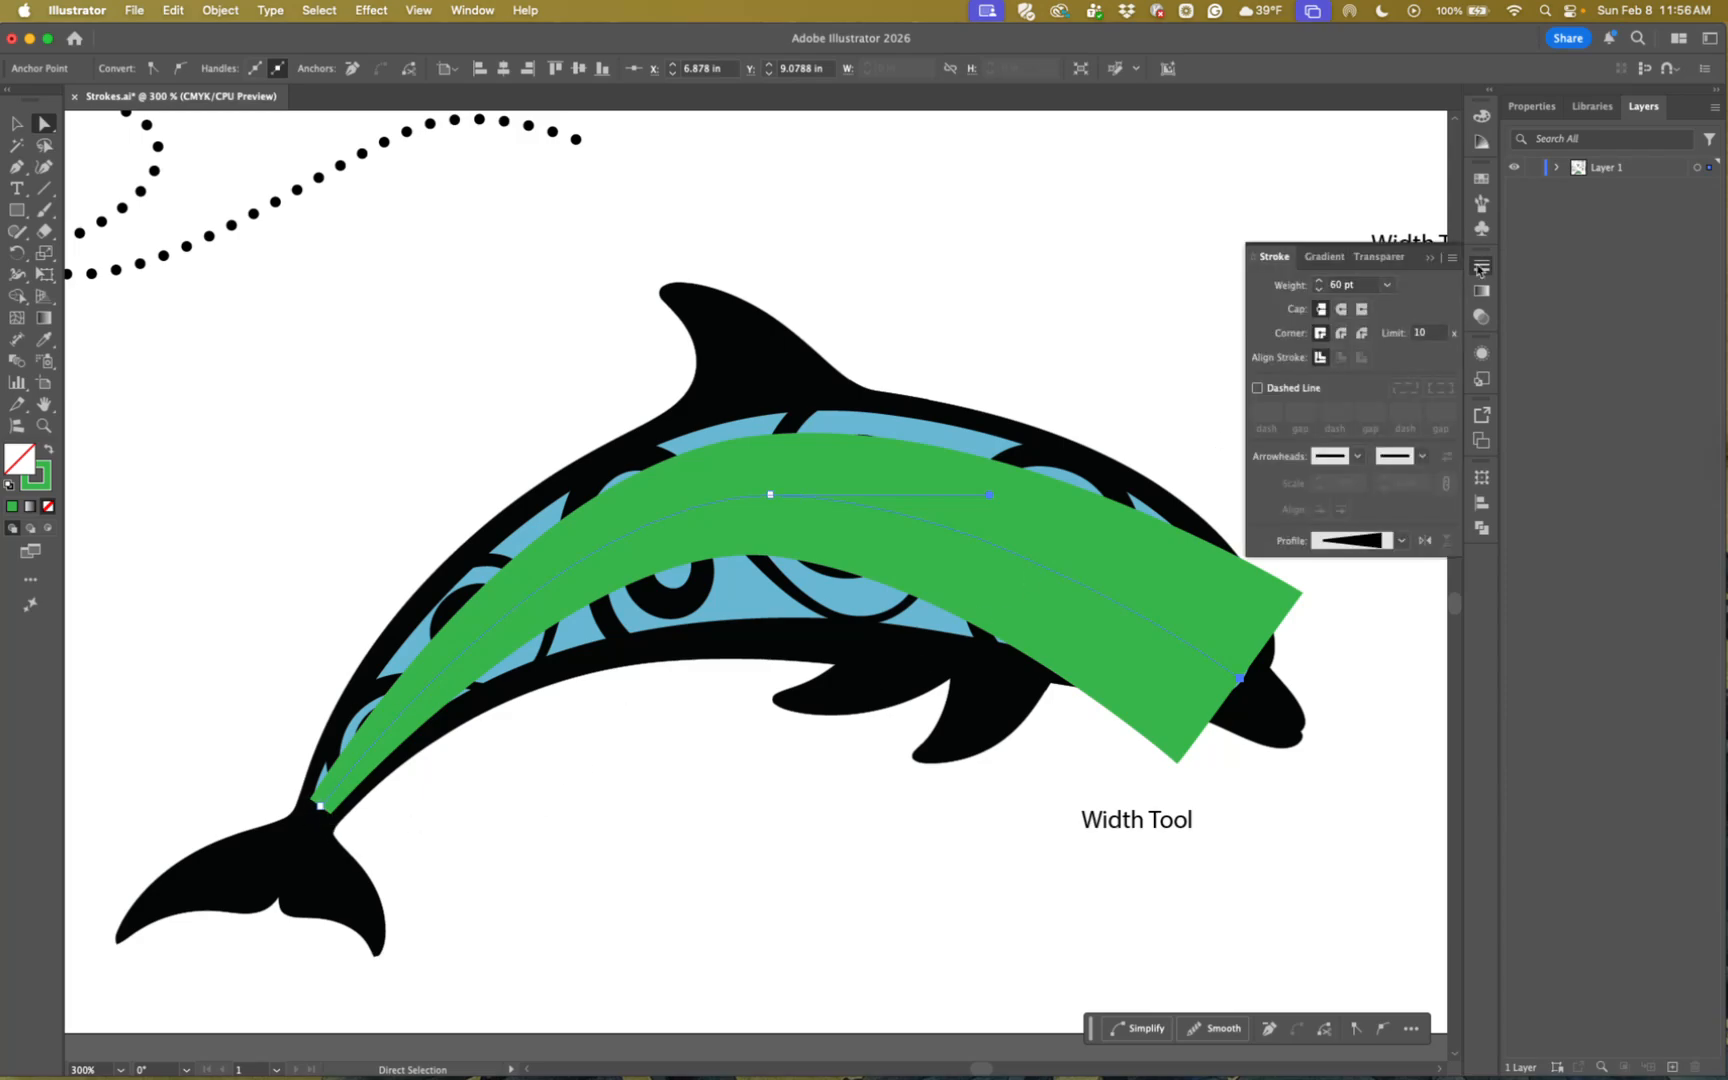
pyautogui.click(1342, 310)
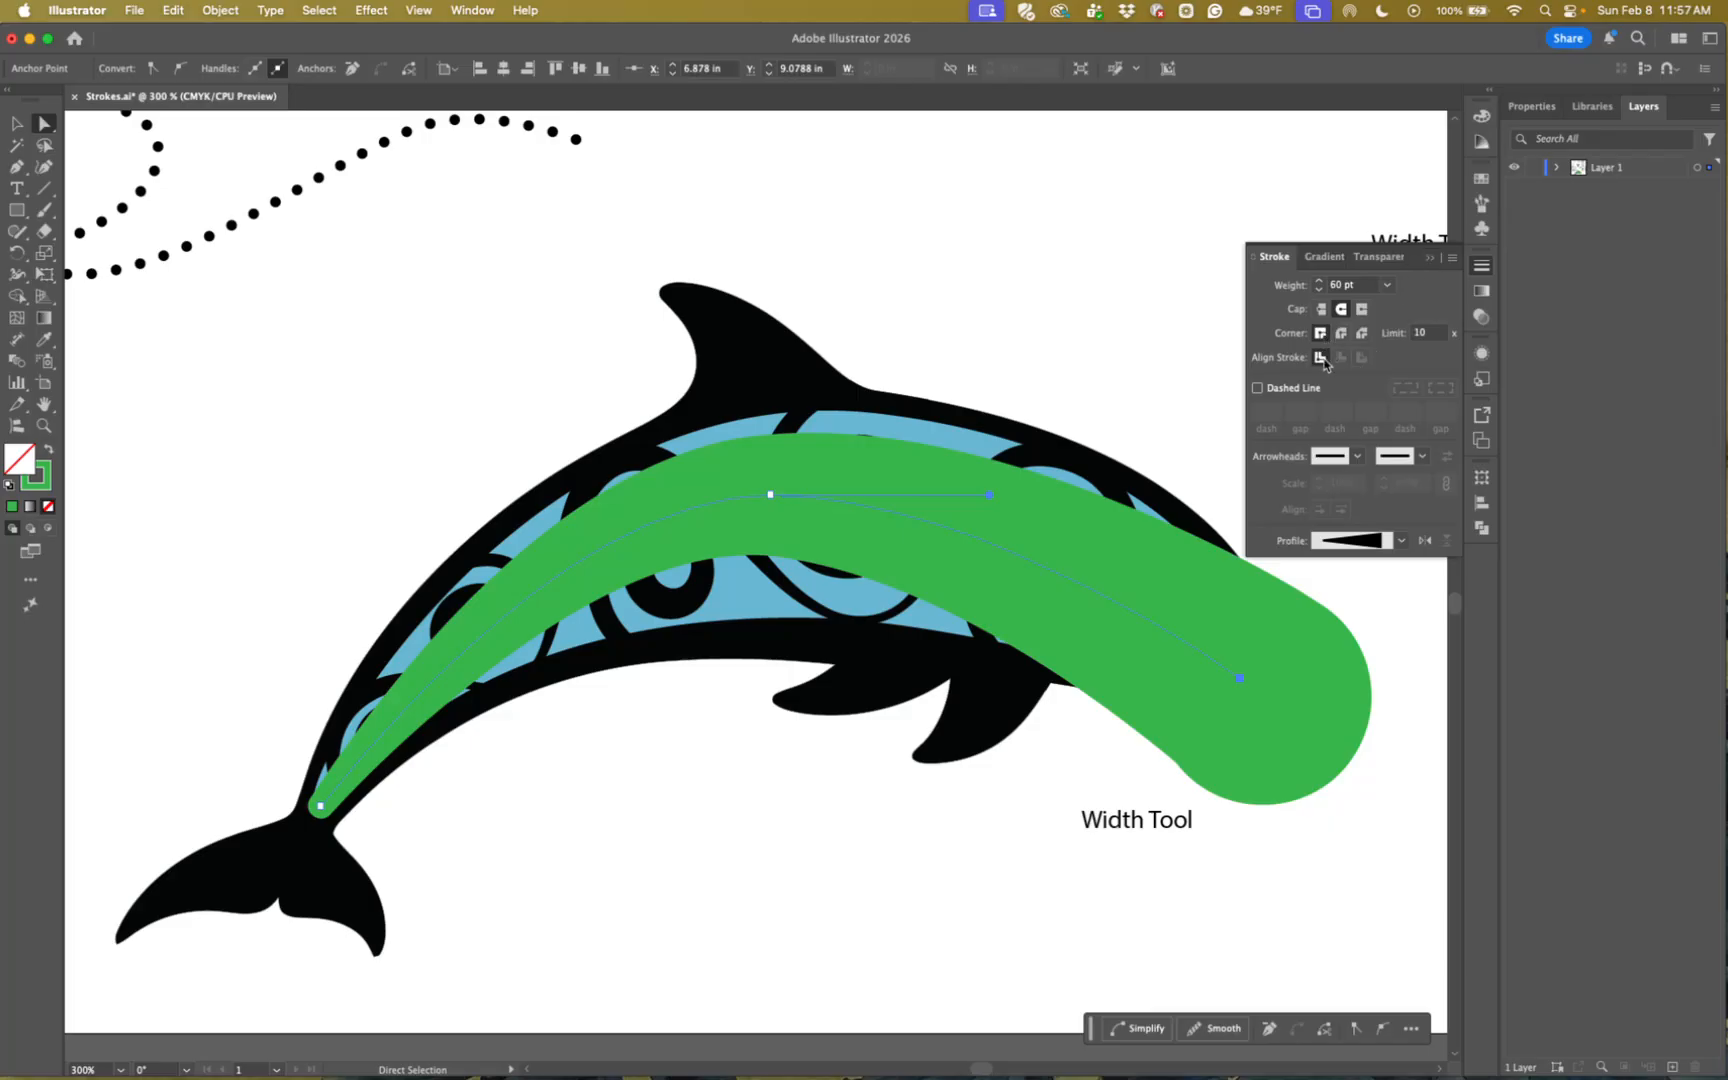
pyautogui.click(1431, 260)
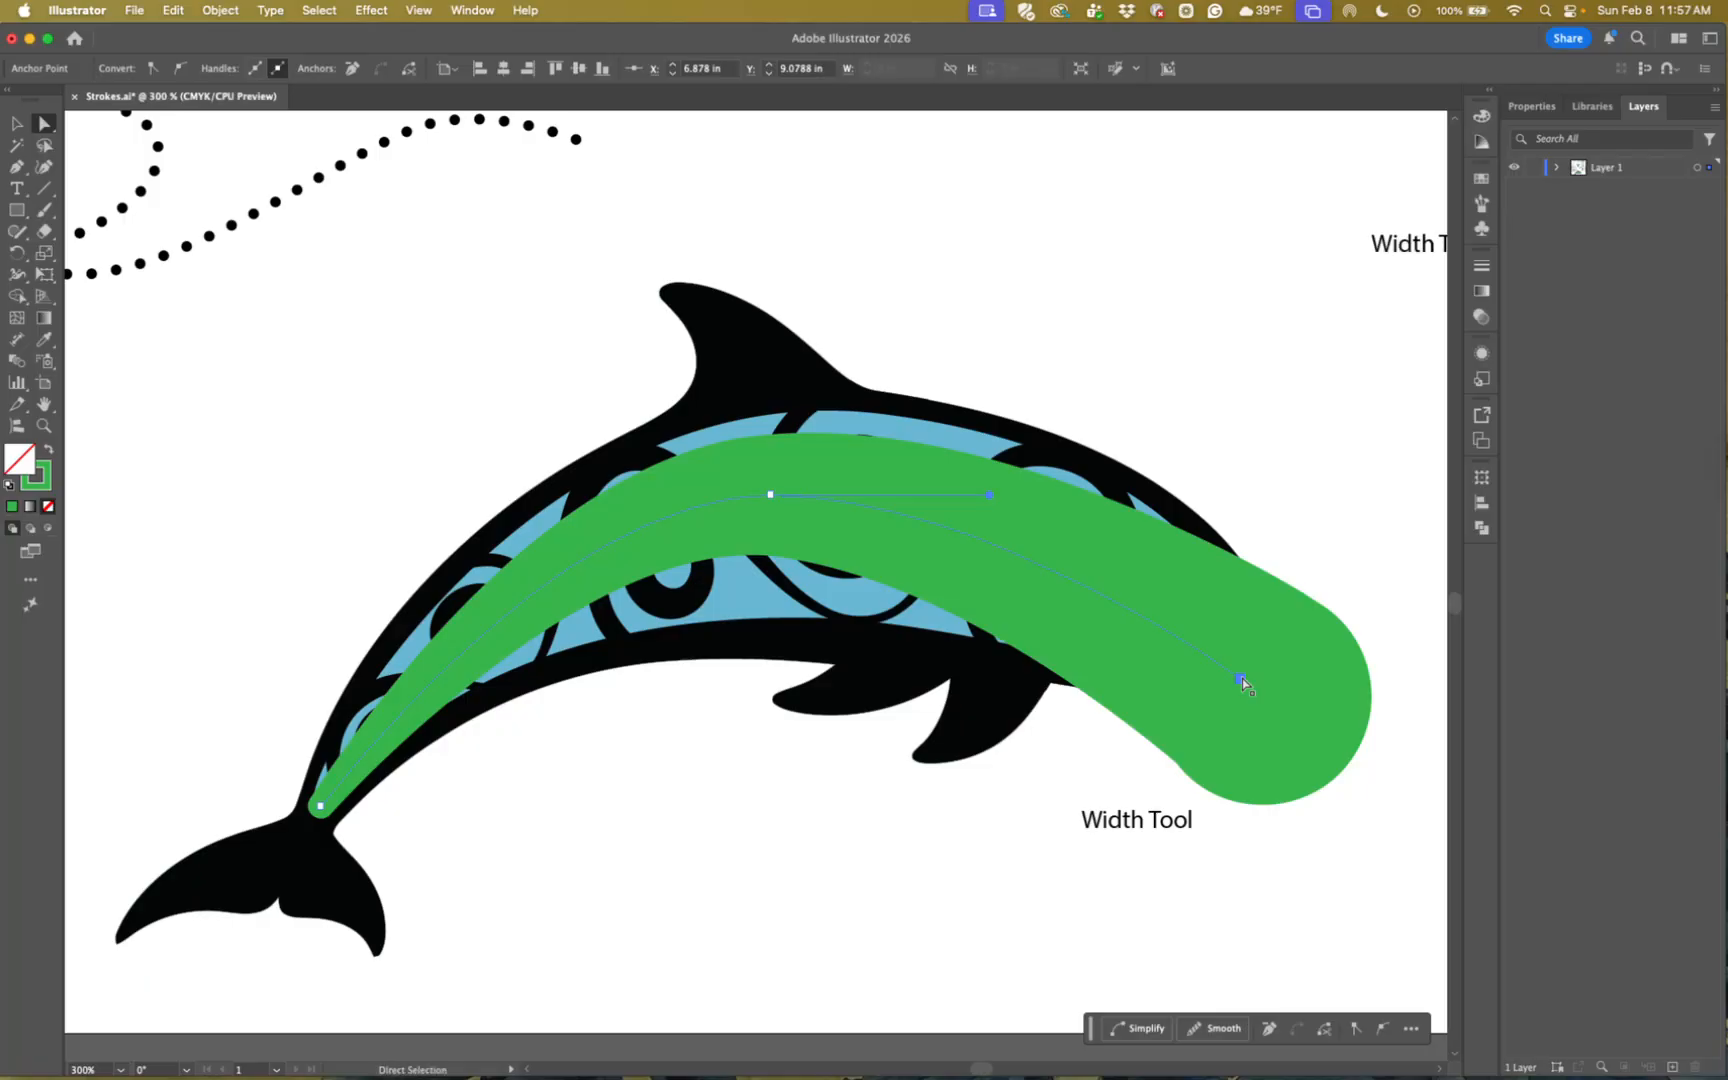
pyautogui.moveTo(1241, 680)
pyautogui.mouseDown()
pyautogui.moveTo(1143, 624)
pyautogui.moveTo(1163, 640)
pyautogui.mouseUp()
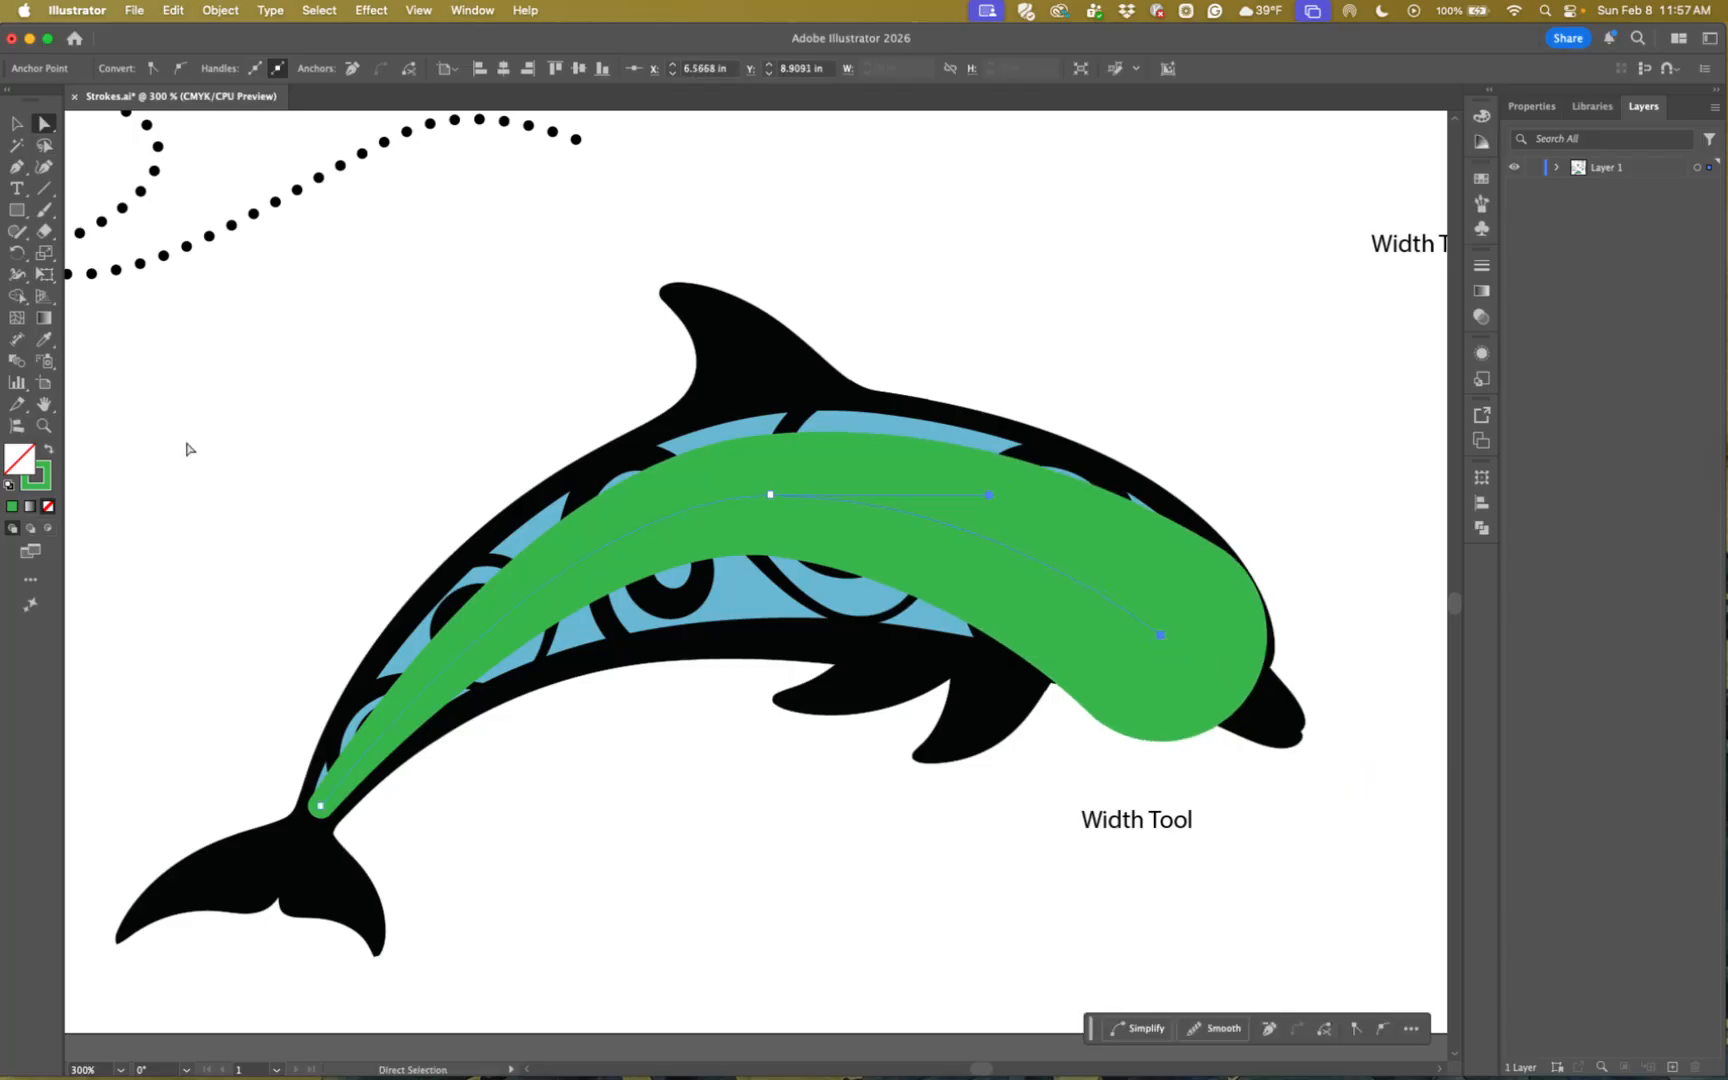
# - Narrow the stroke's head end with the Width tool and shift its end anchor slightly toward the snout, to about X 6.63 in
pyautogui.click(17, 274)
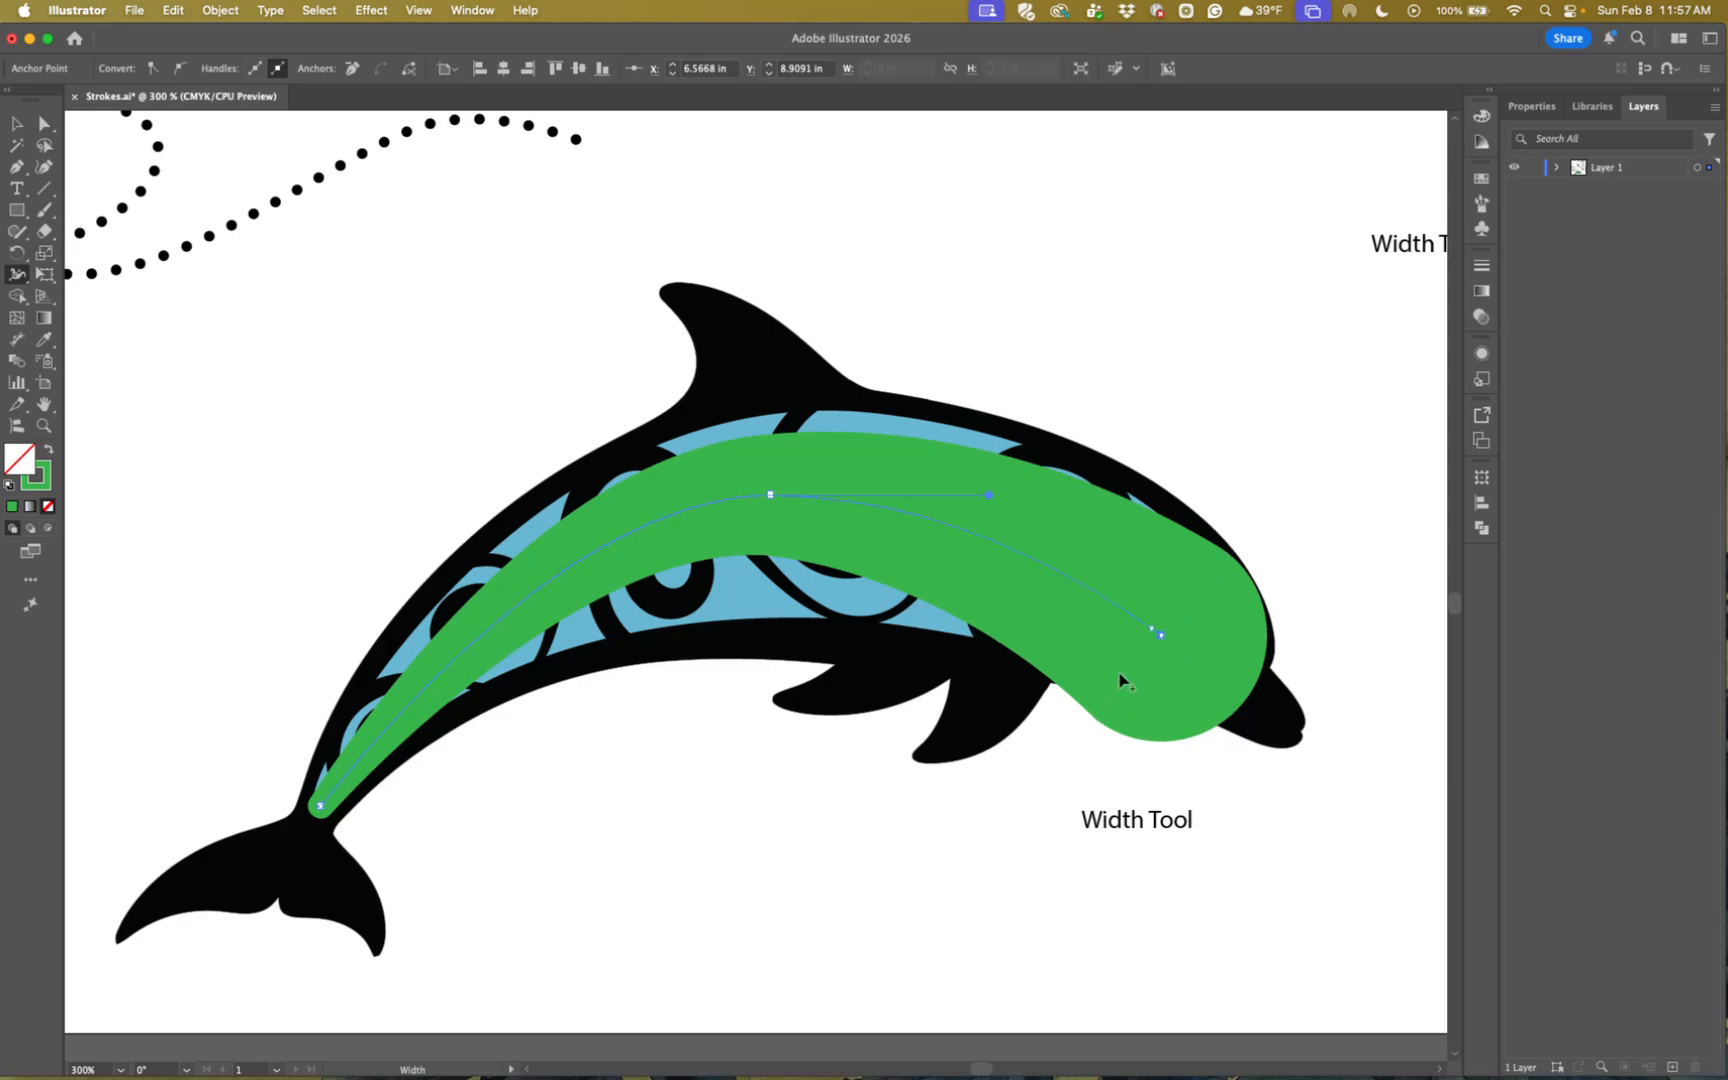
pyautogui.moveTo(1095, 717)
pyautogui.mouseDown()
pyautogui.moveTo(1129, 694)
pyautogui.moveTo(1112, 703)
pyautogui.mouseUp()
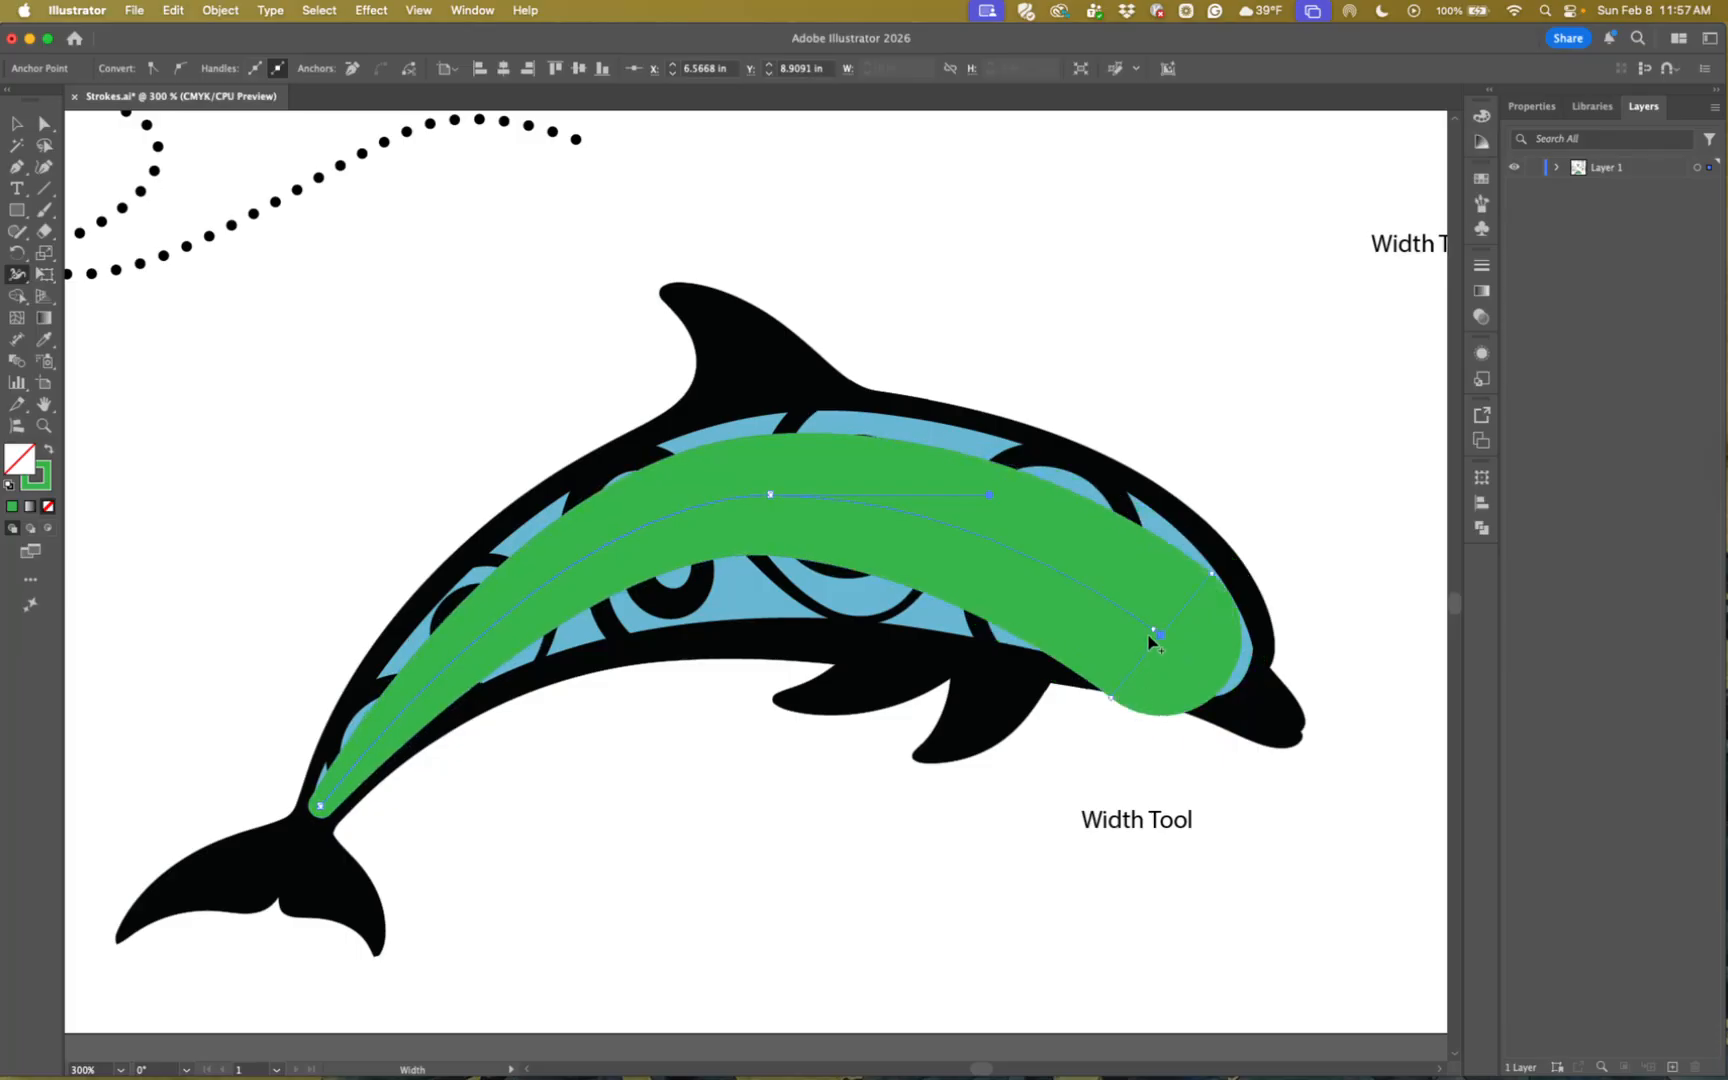
pyautogui.press('a')
pyautogui.click(1169, 630)
pyautogui.moveTo(1169, 630); pyautogui.dragTo(1177, 632)
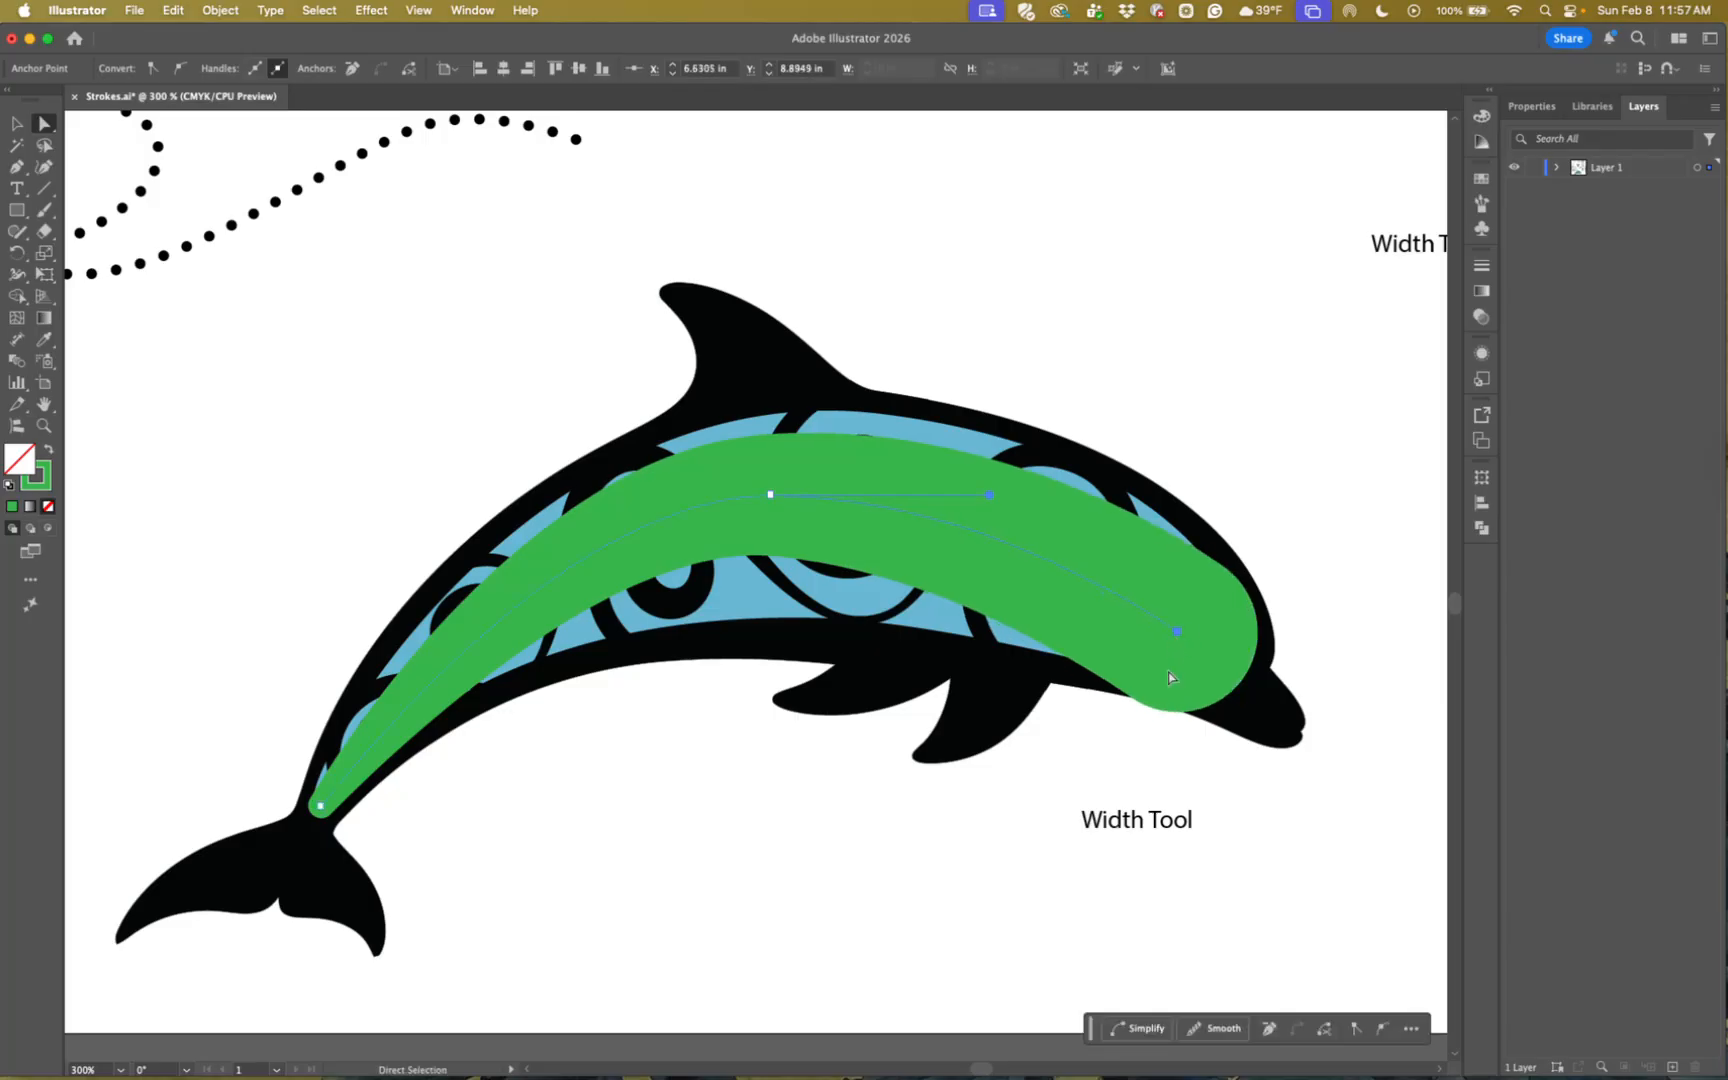
# - Narrow the stroke's head end a little more and widen the stroke at the middle anchor with the Width tool
pyautogui.click(14, 279)
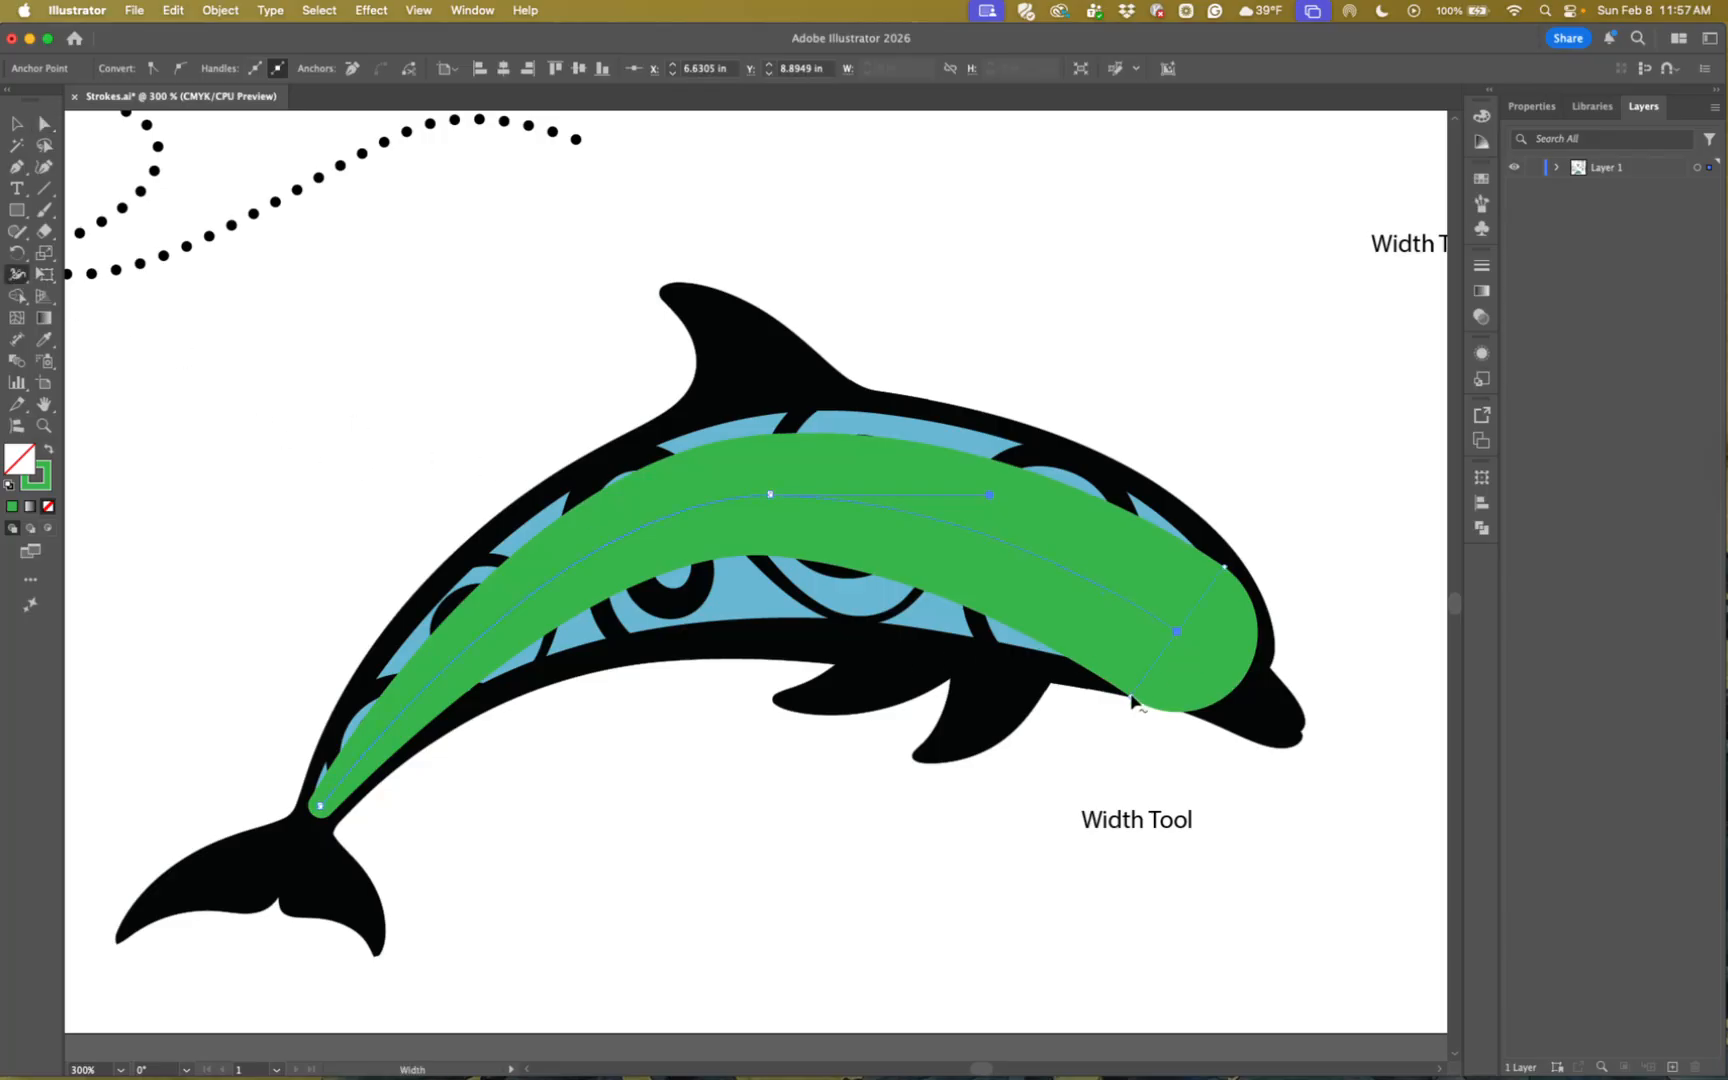
pyautogui.moveTo(1131, 700); pyautogui.dragTo(1150, 690)
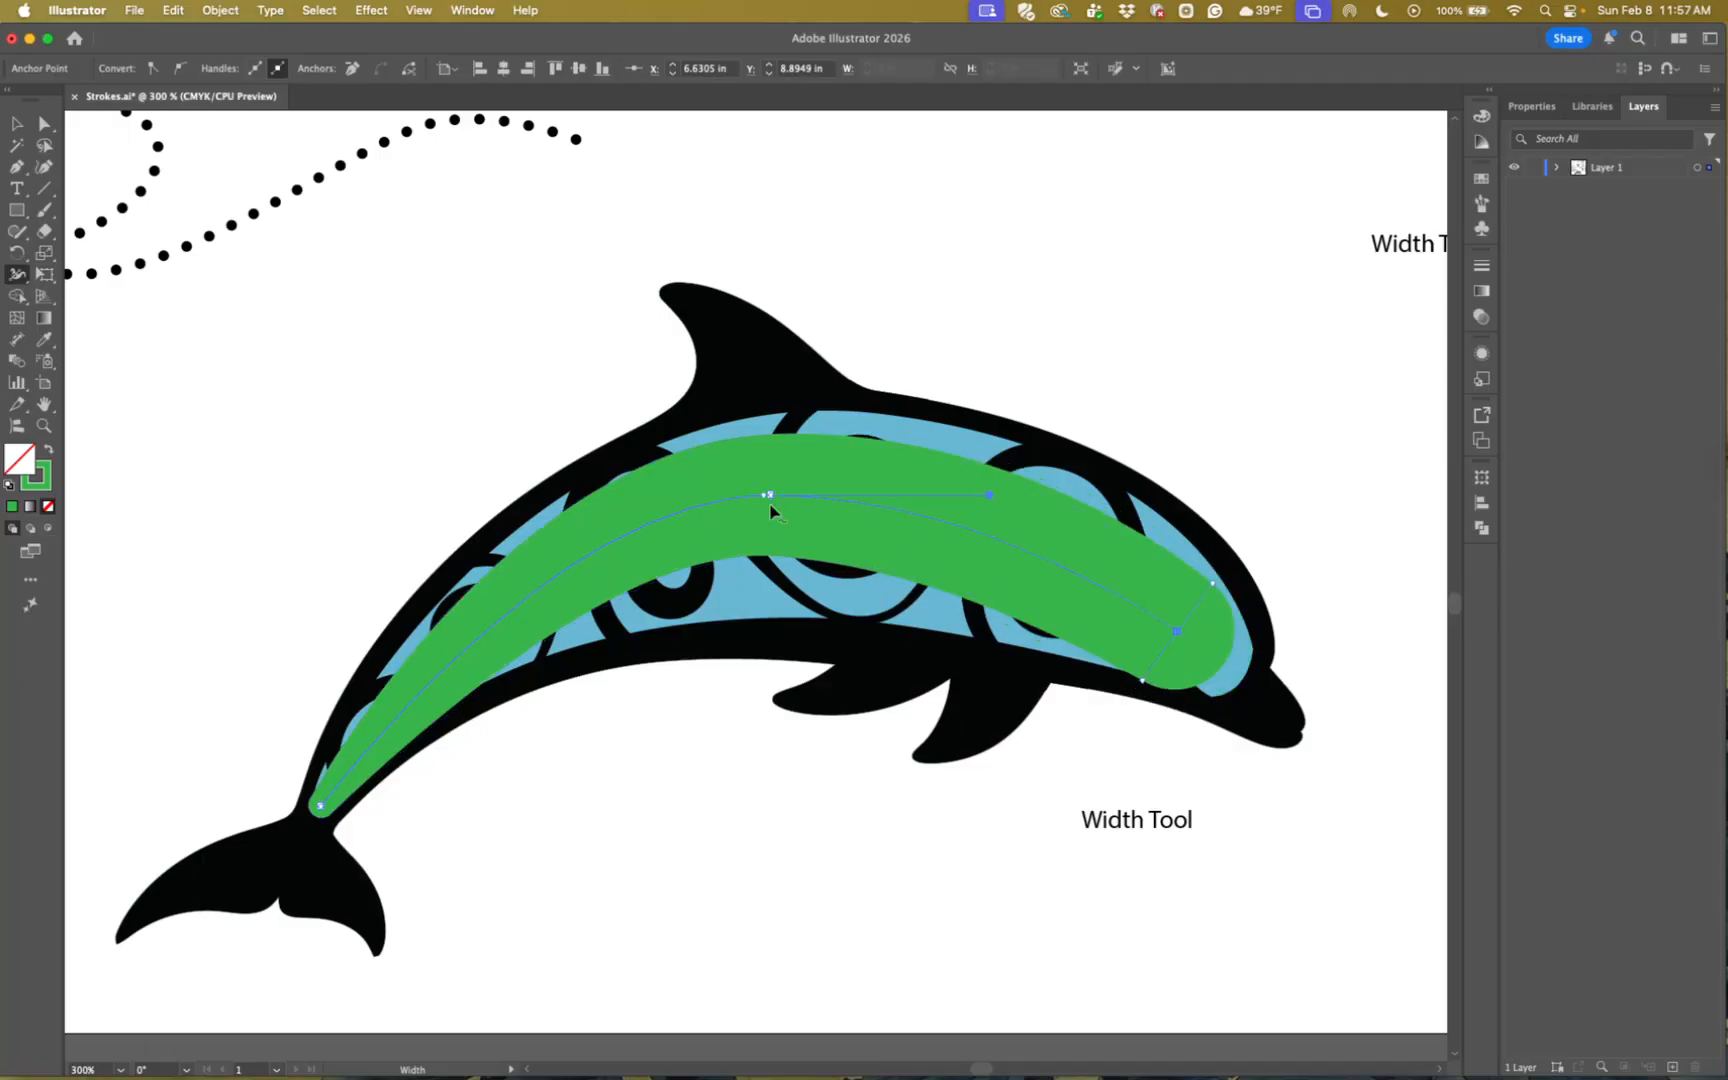
pyautogui.moveTo(773, 545); pyautogui.dragTo(778, 590)
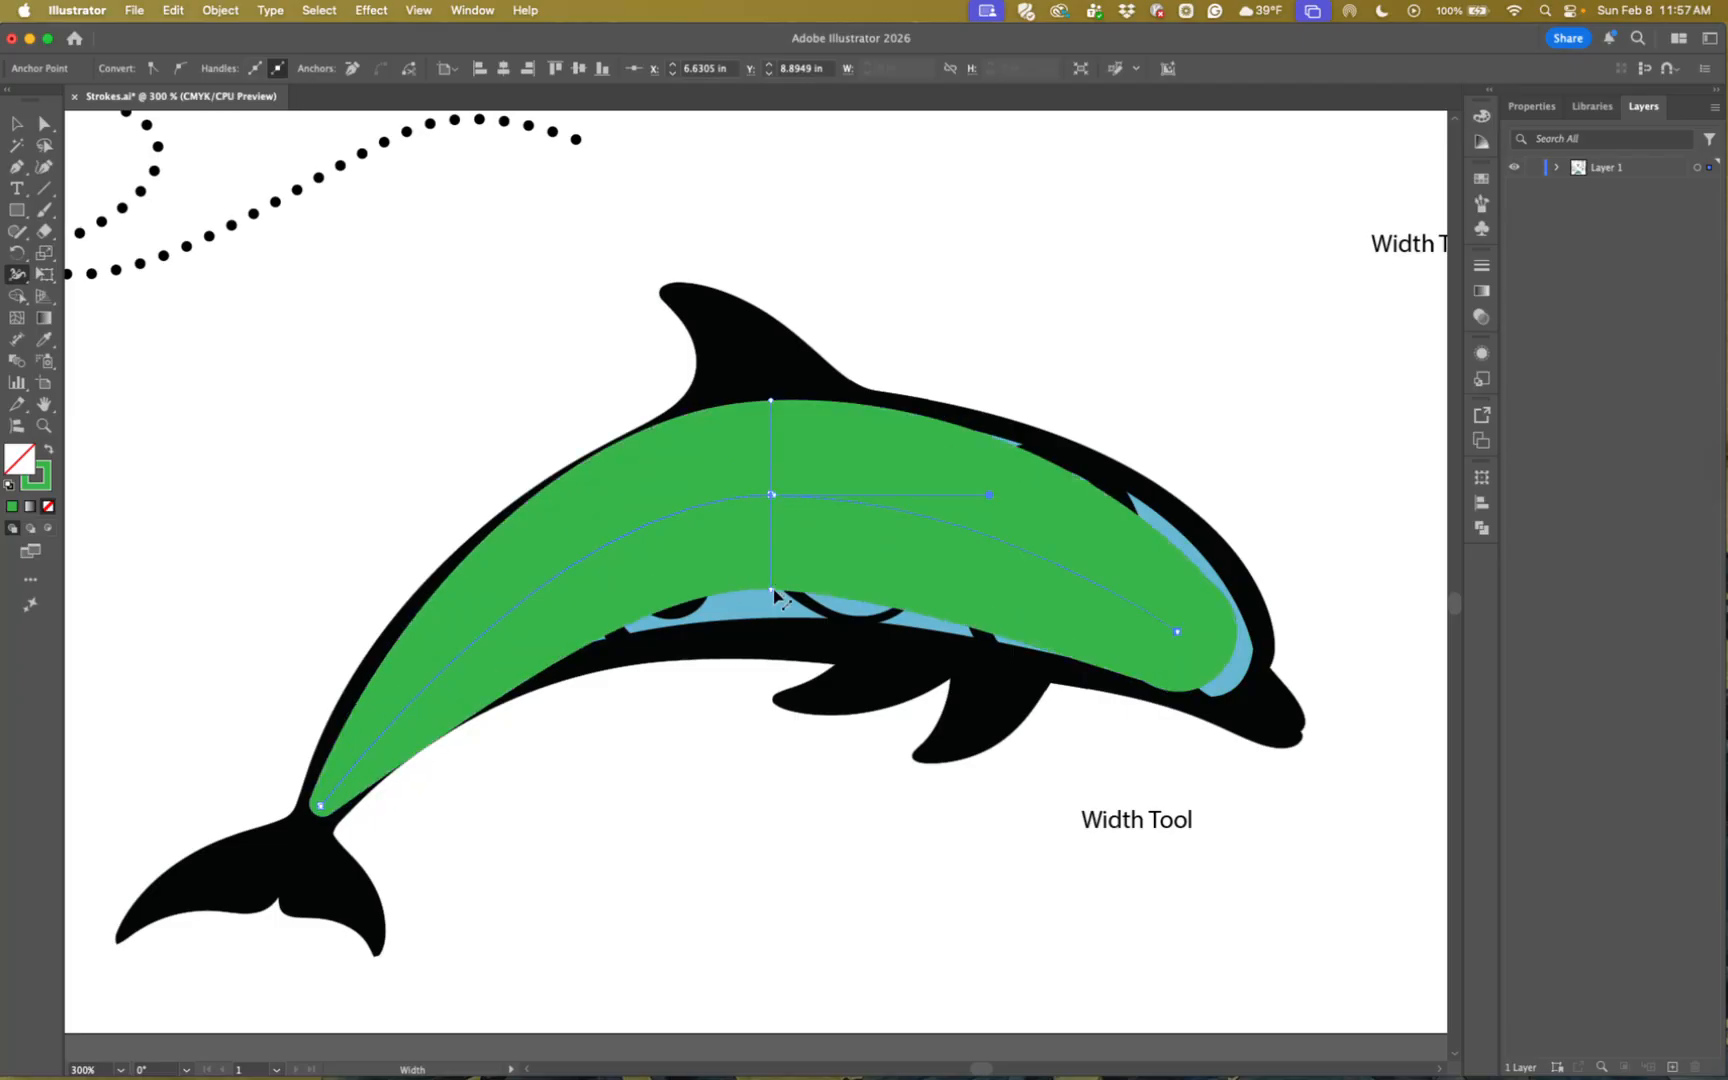
# - Move the curve's middle anchor to about X 5.15 in, Y 8.43 in and widen the stroke there to reach the belly edge
pyautogui.press('a')
pyautogui.moveTo(771, 496); pyautogui.dragTo(799, 515)
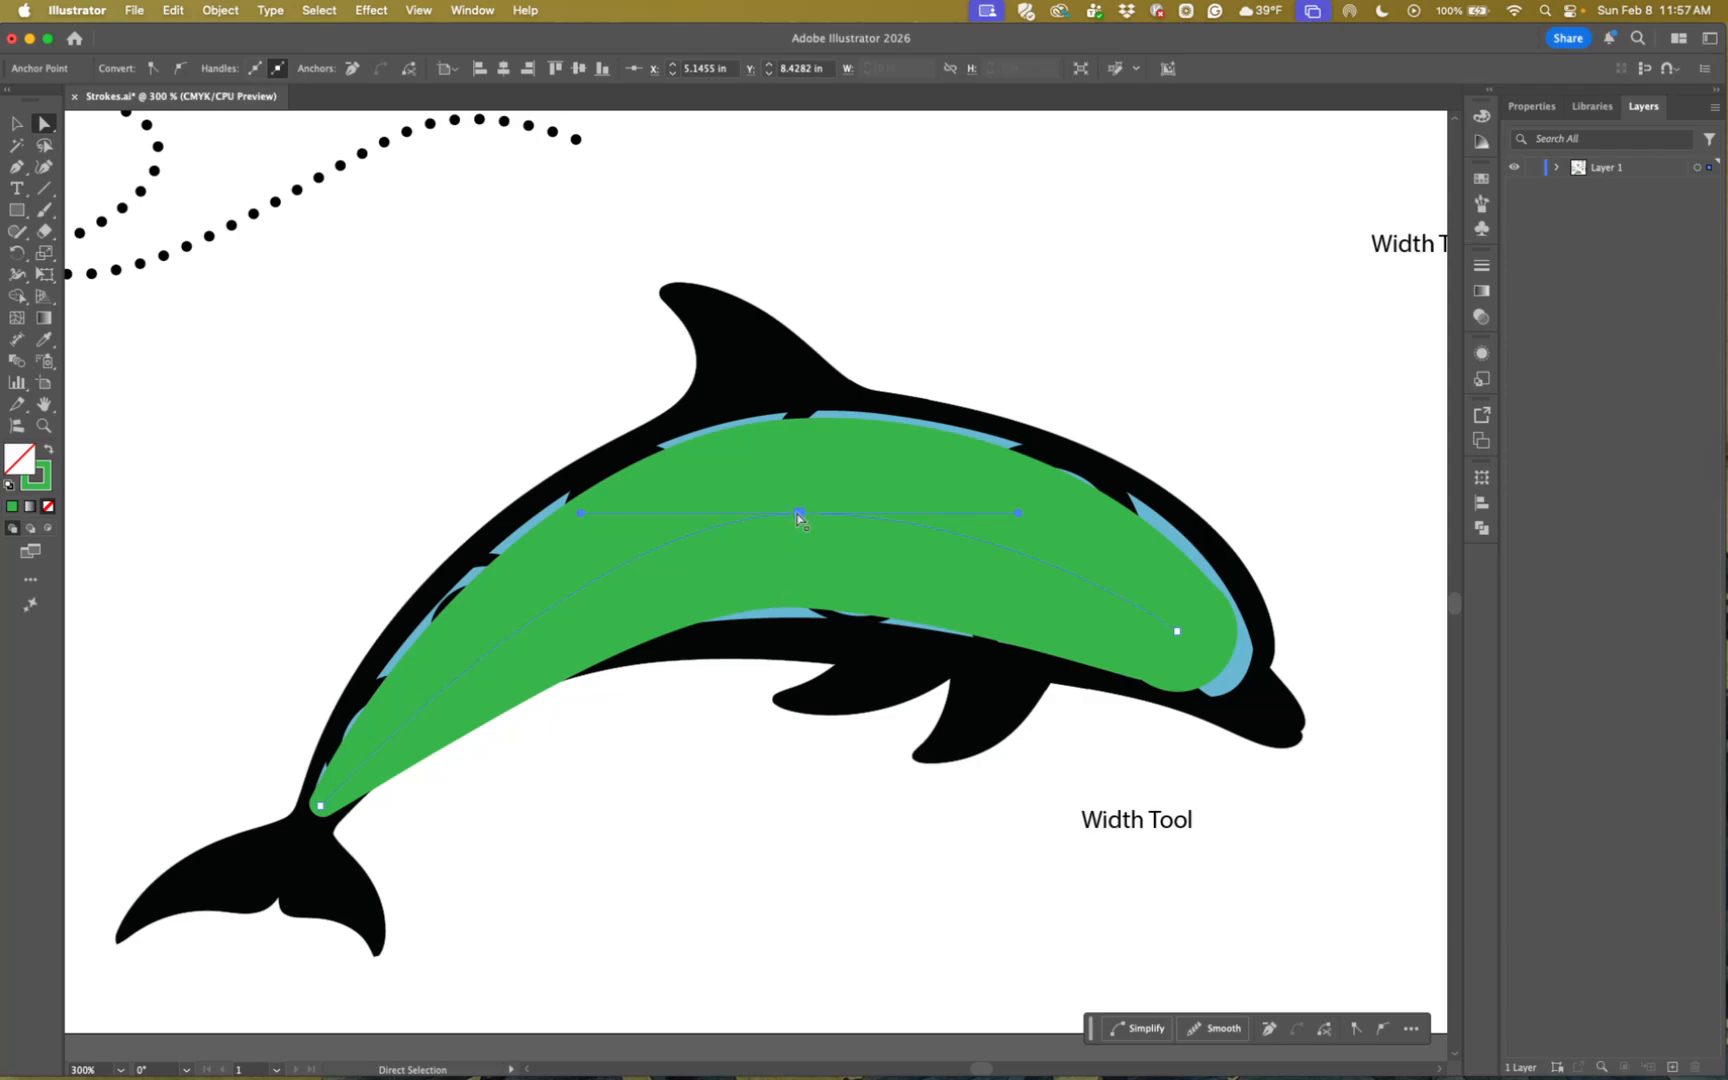
pyautogui.click(17, 275)
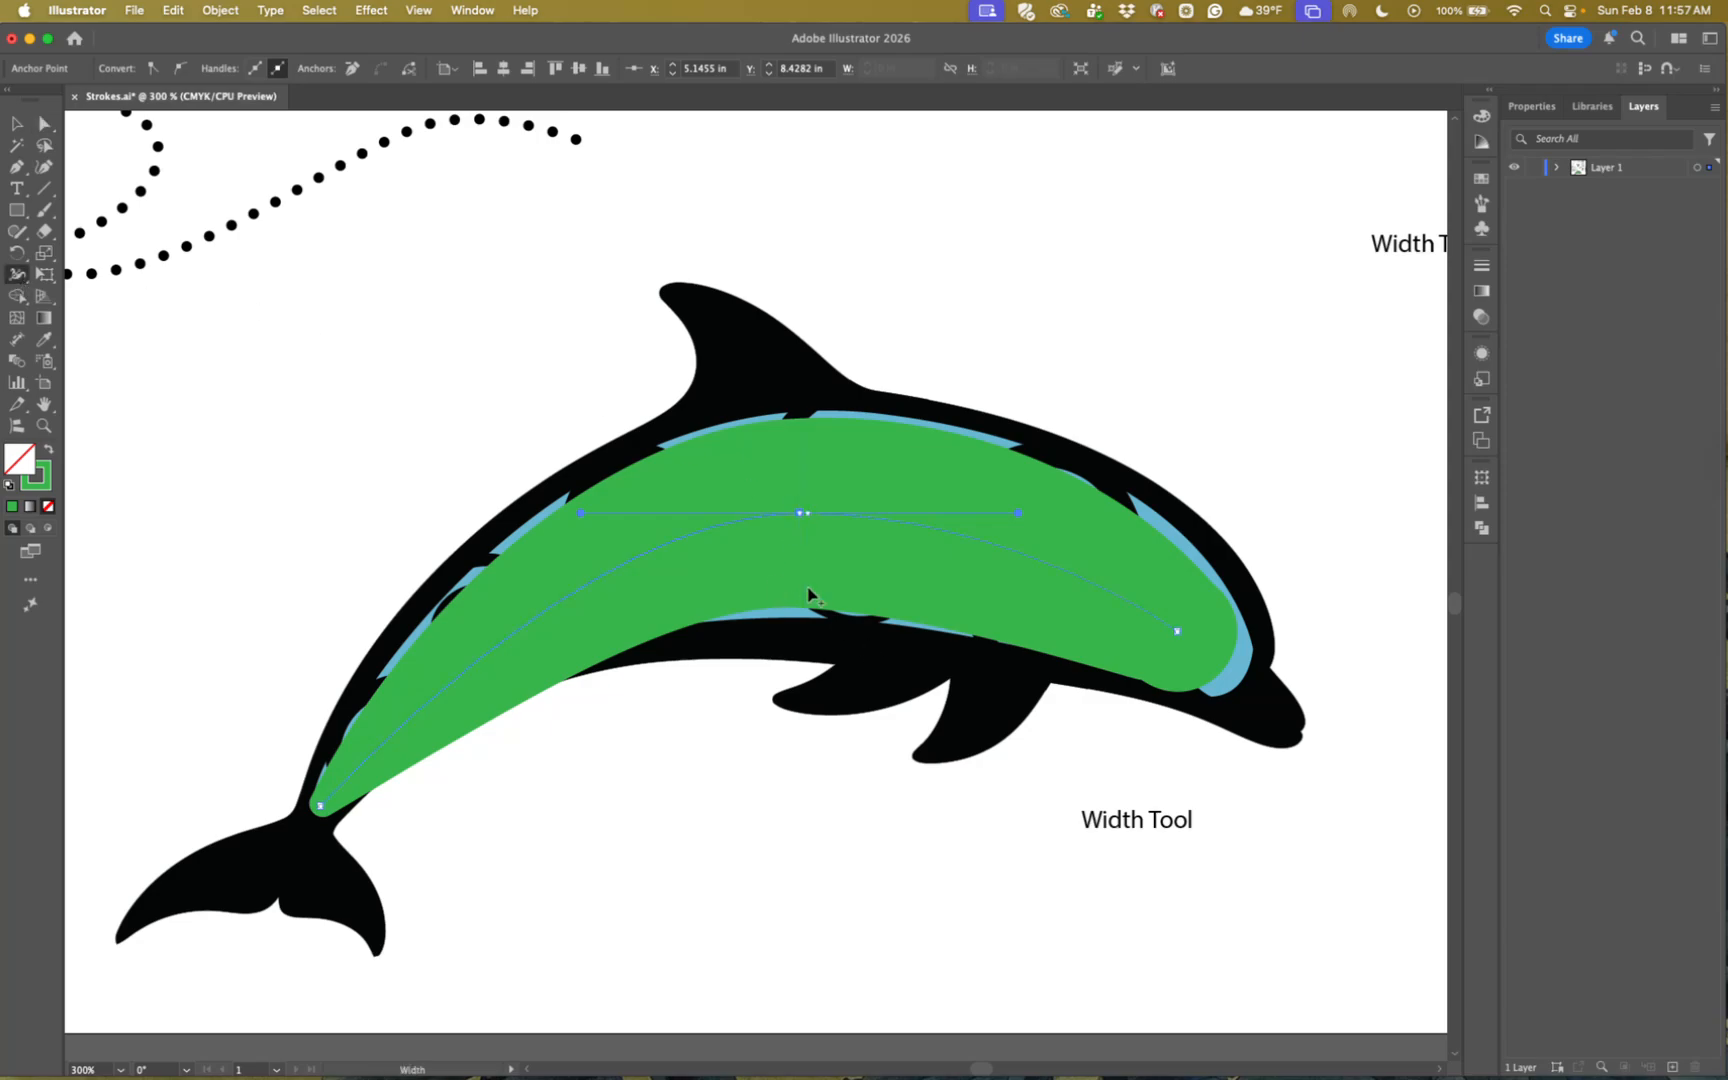
pyautogui.moveTo(801, 613); pyautogui.dragTo(804, 624)
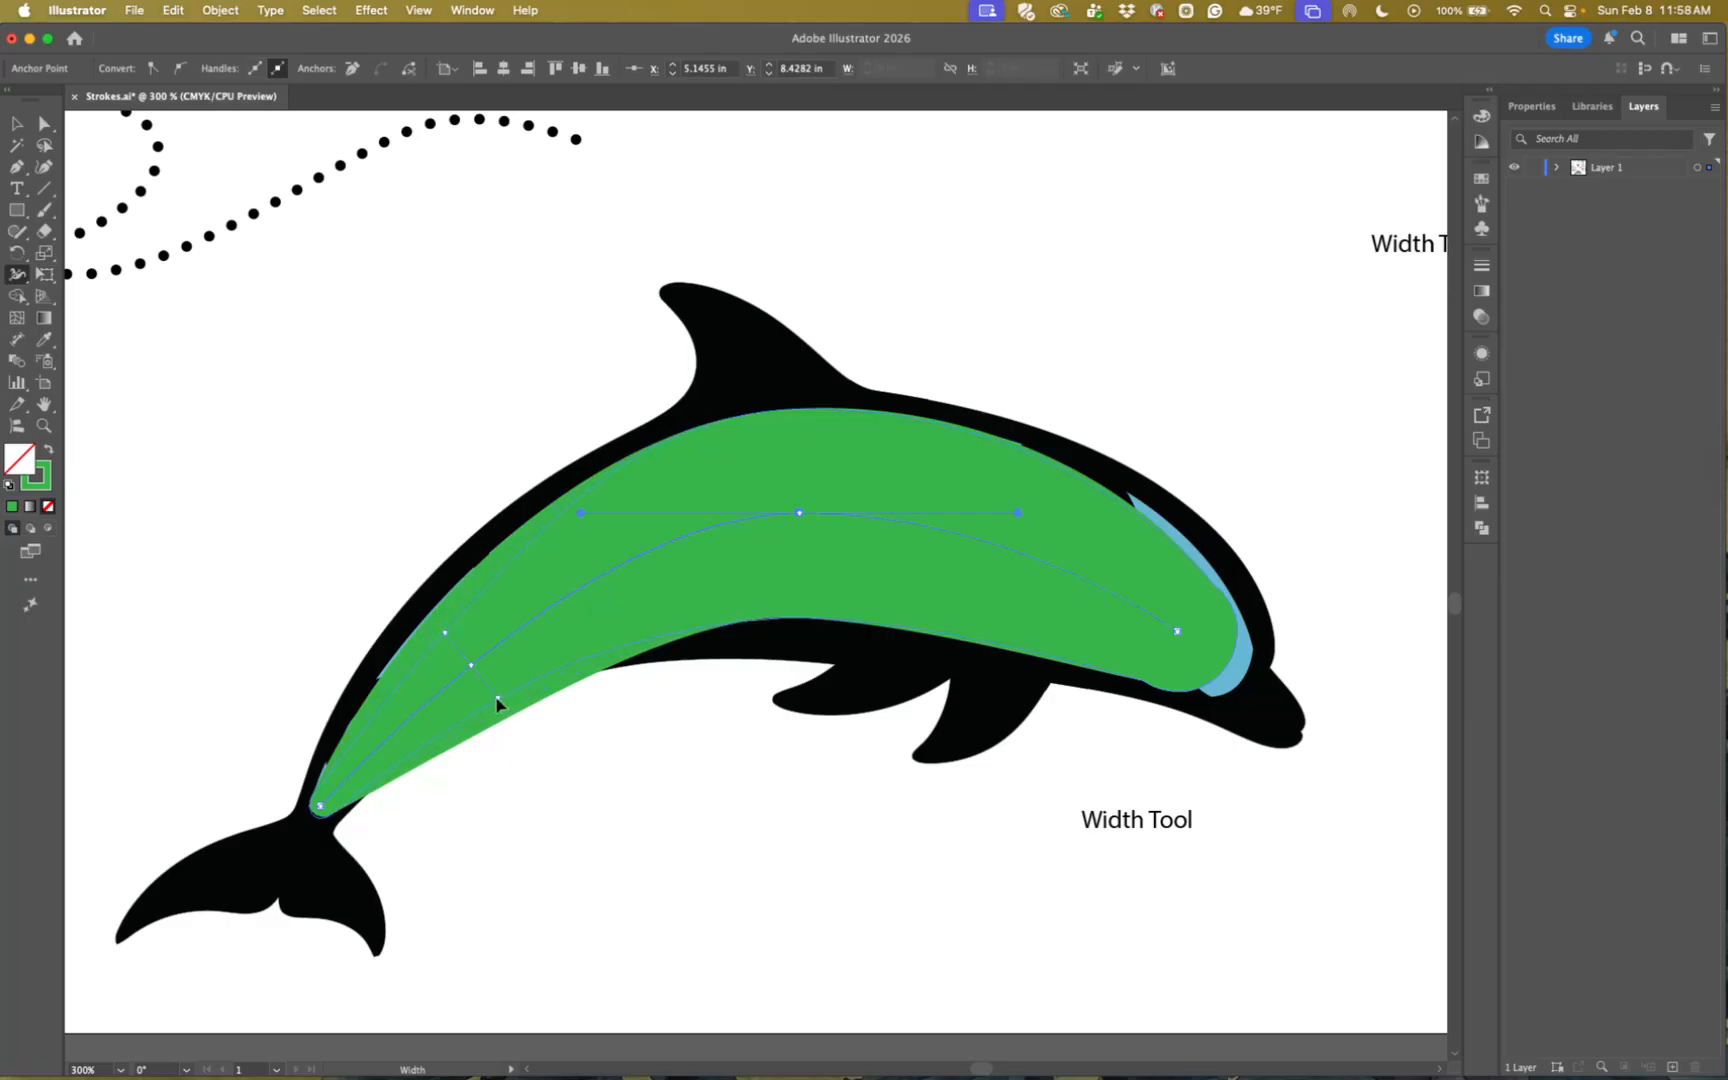
# - Narrow the green stroke near the tail with the Width tool and extend the middle anchor's tail-side handle toward the dolphin's back
pyautogui.moveTo(497, 706); pyautogui.dragTo(483, 680)
pyautogui.press('a')
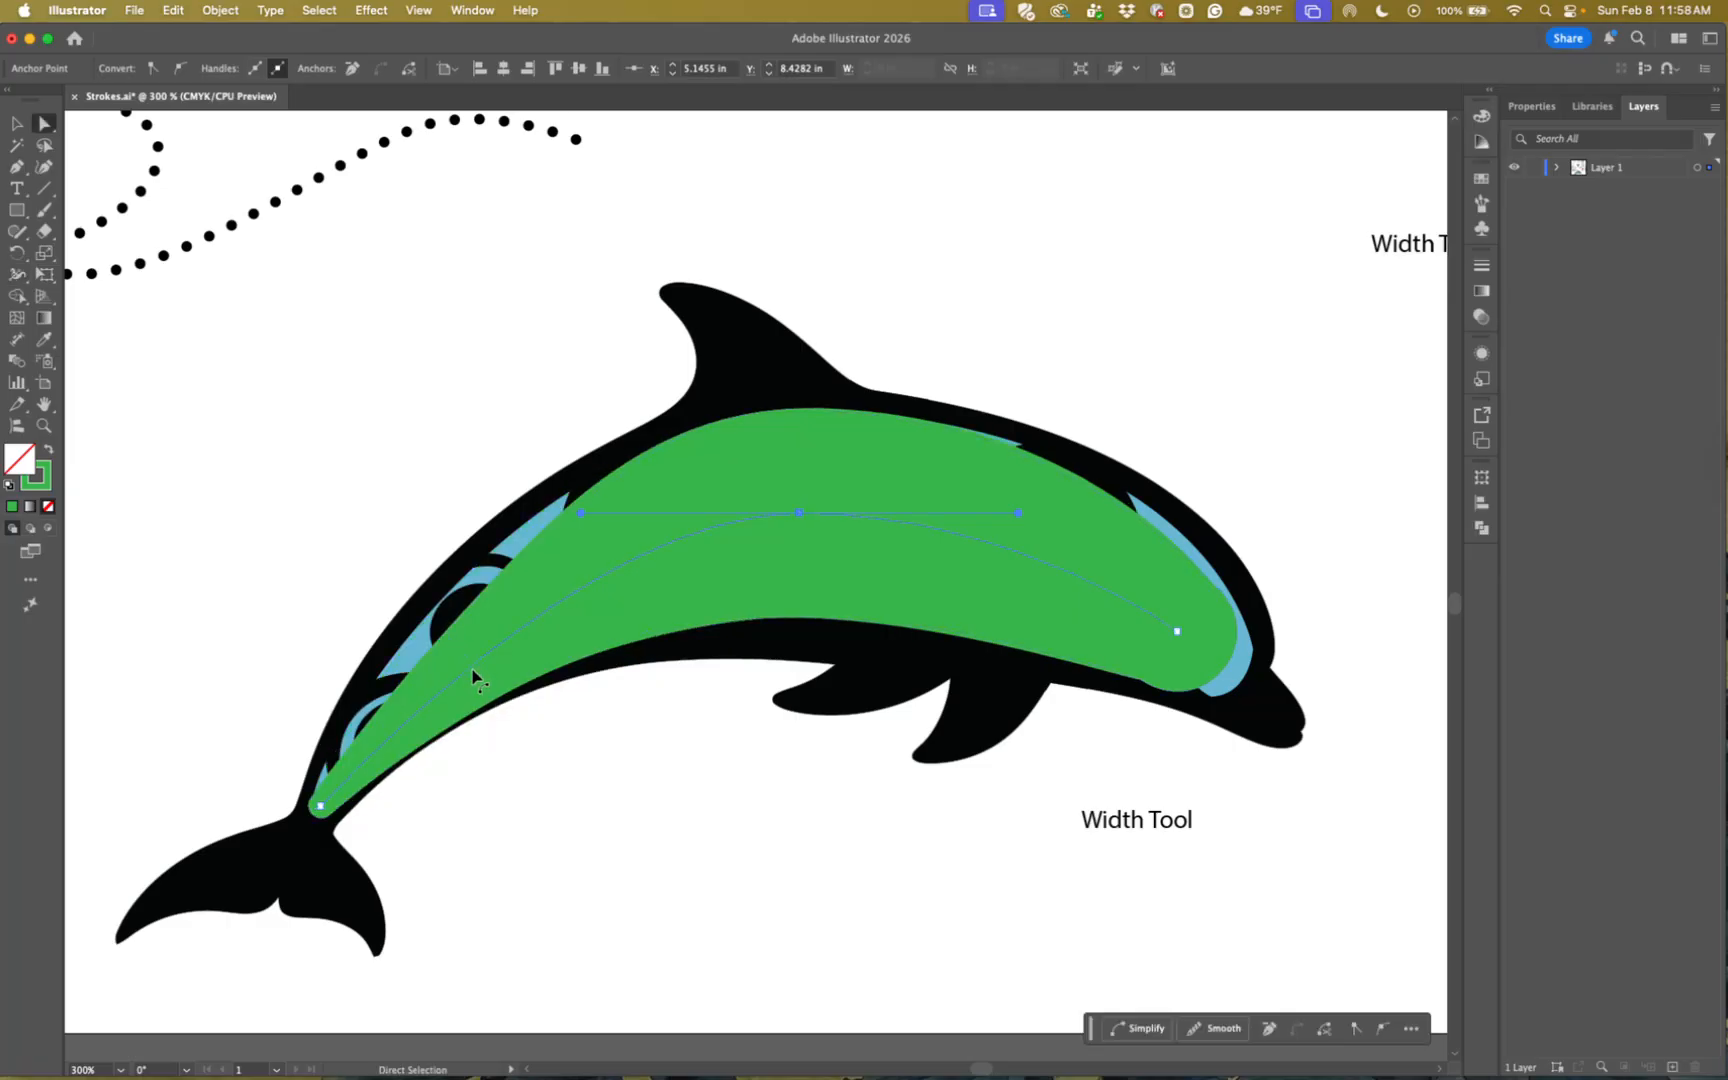
pyautogui.click(475, 677)
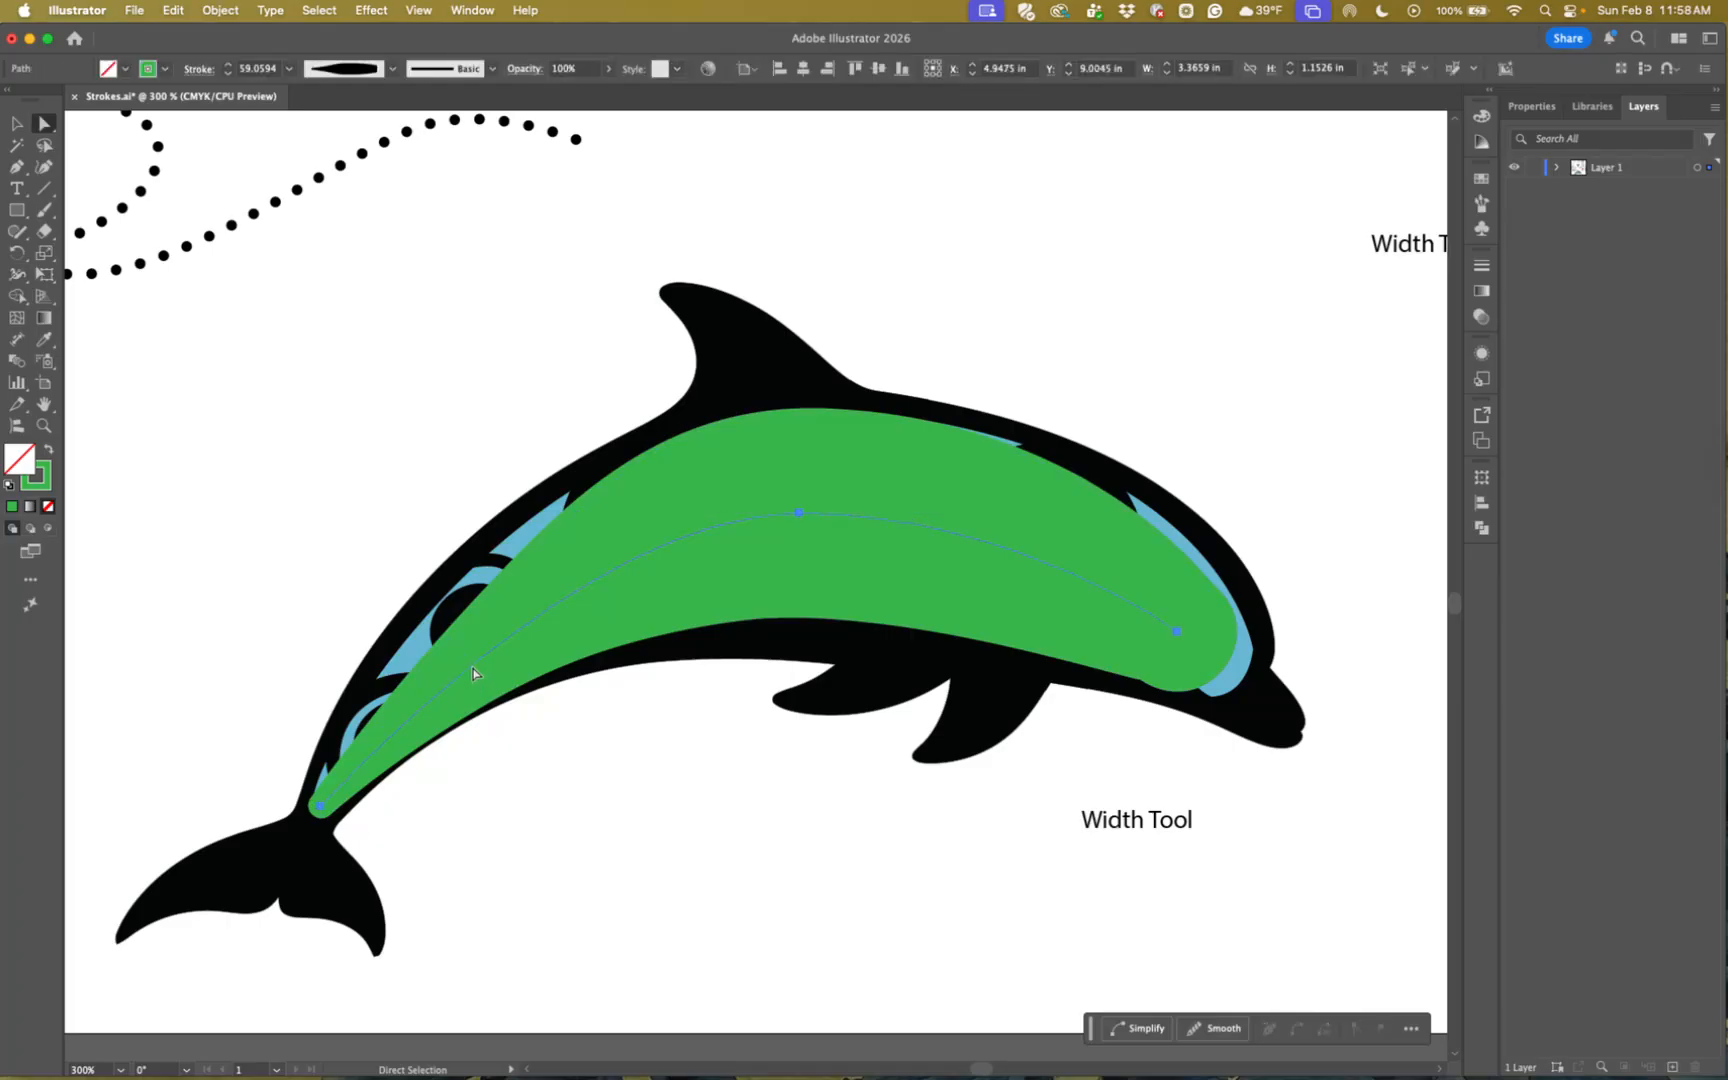
pyautogui.click(323, 812)
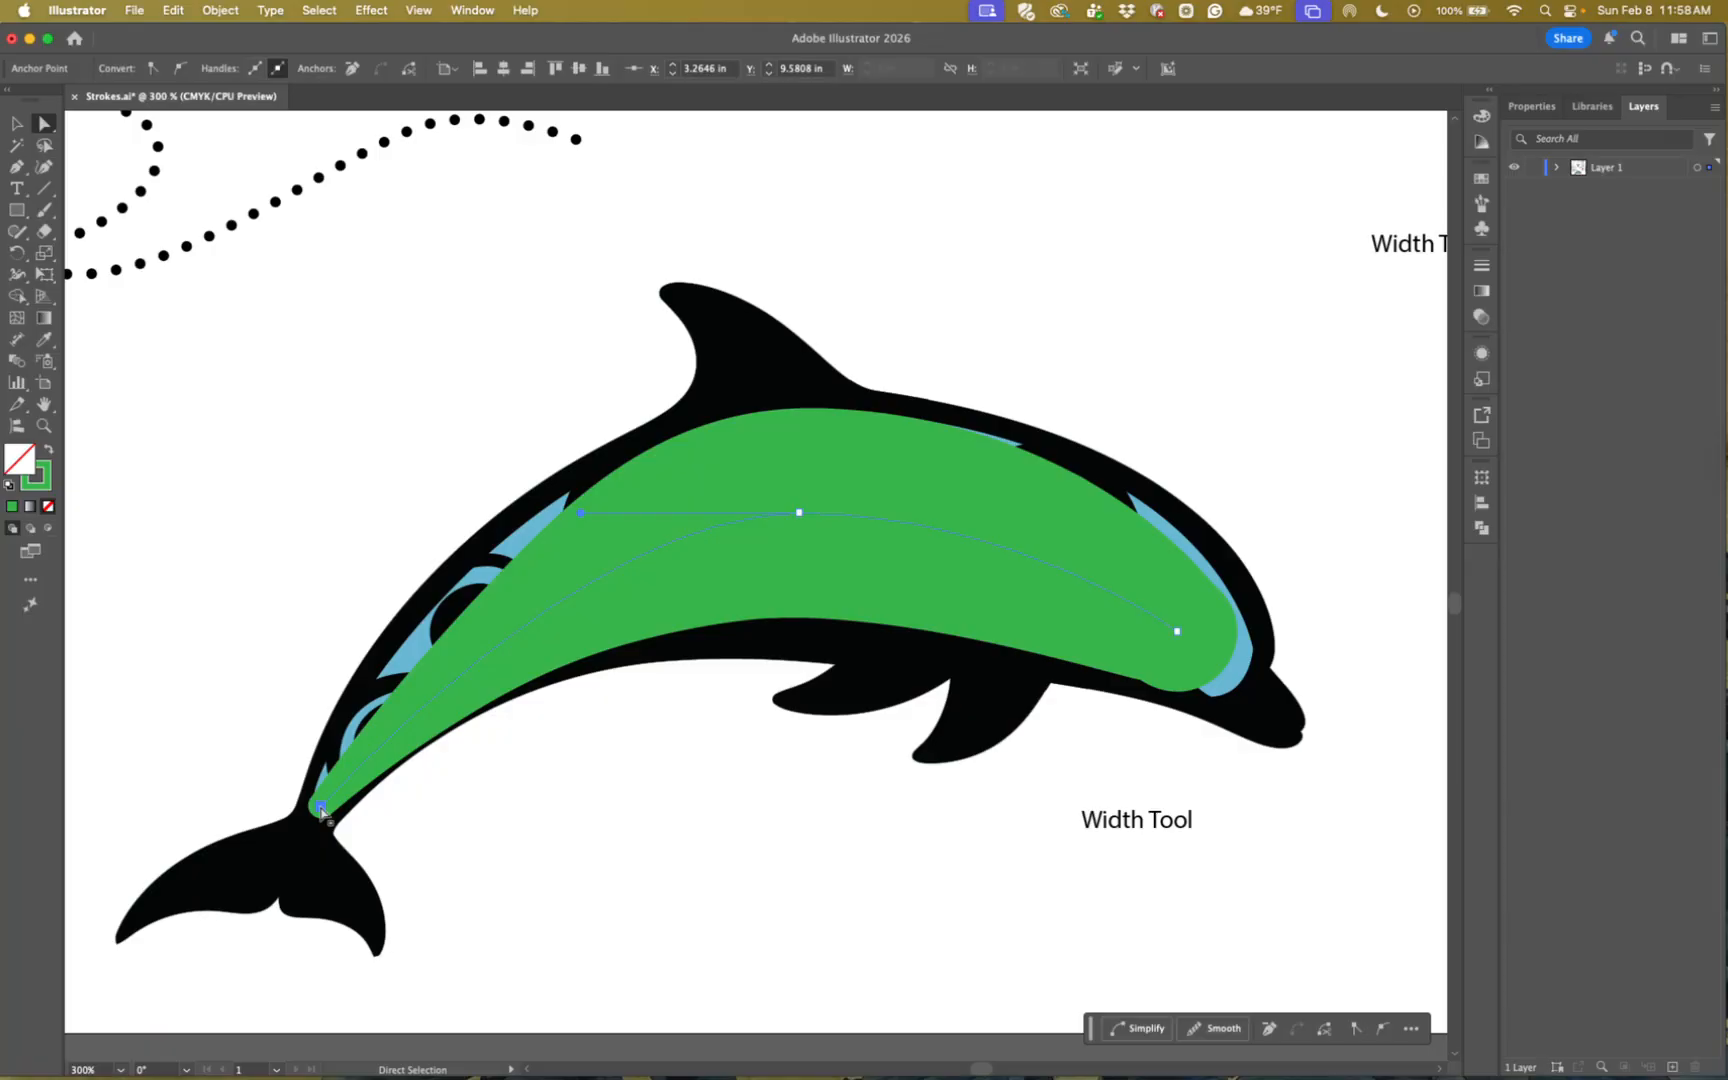
pyautogui.hotkey('shift', 'c')
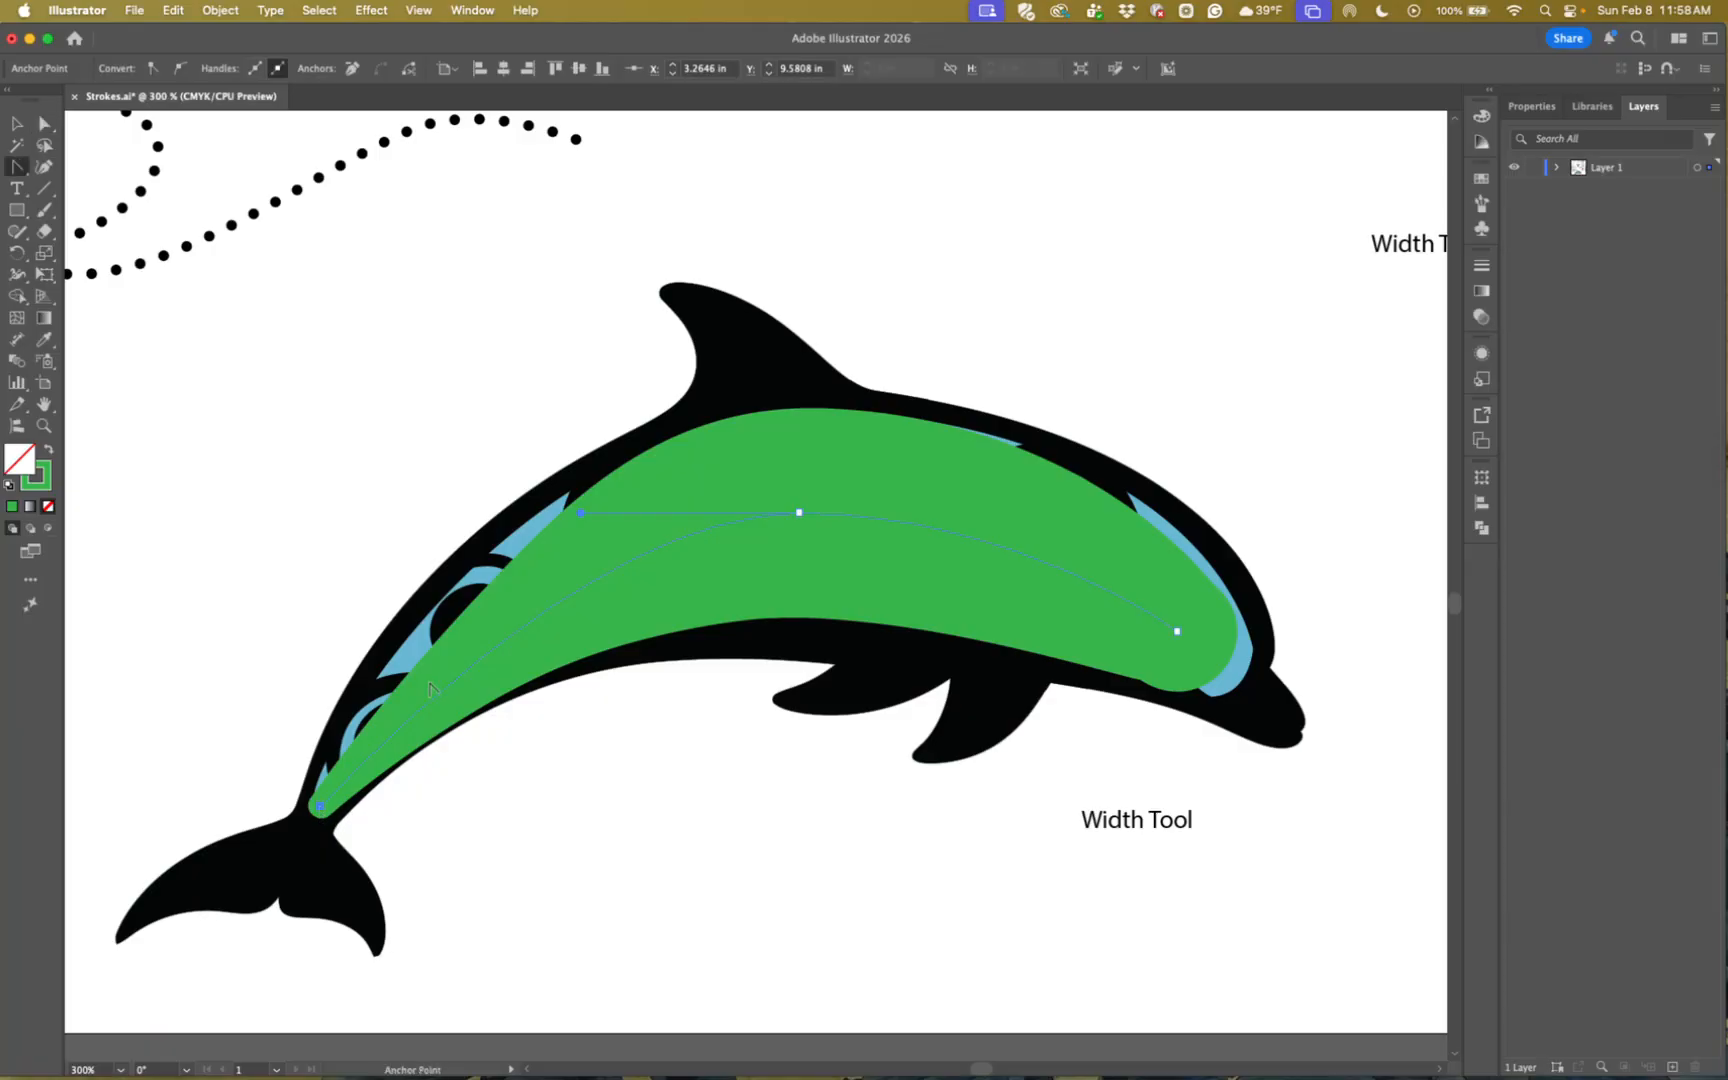
pyautogui.moveTo(581, 512)
pyautogui.mouseDown()
pyautogui.moveTo(502, 504)
pyautogui.moveTo(471, 528)
pyautogui.mouseUp()
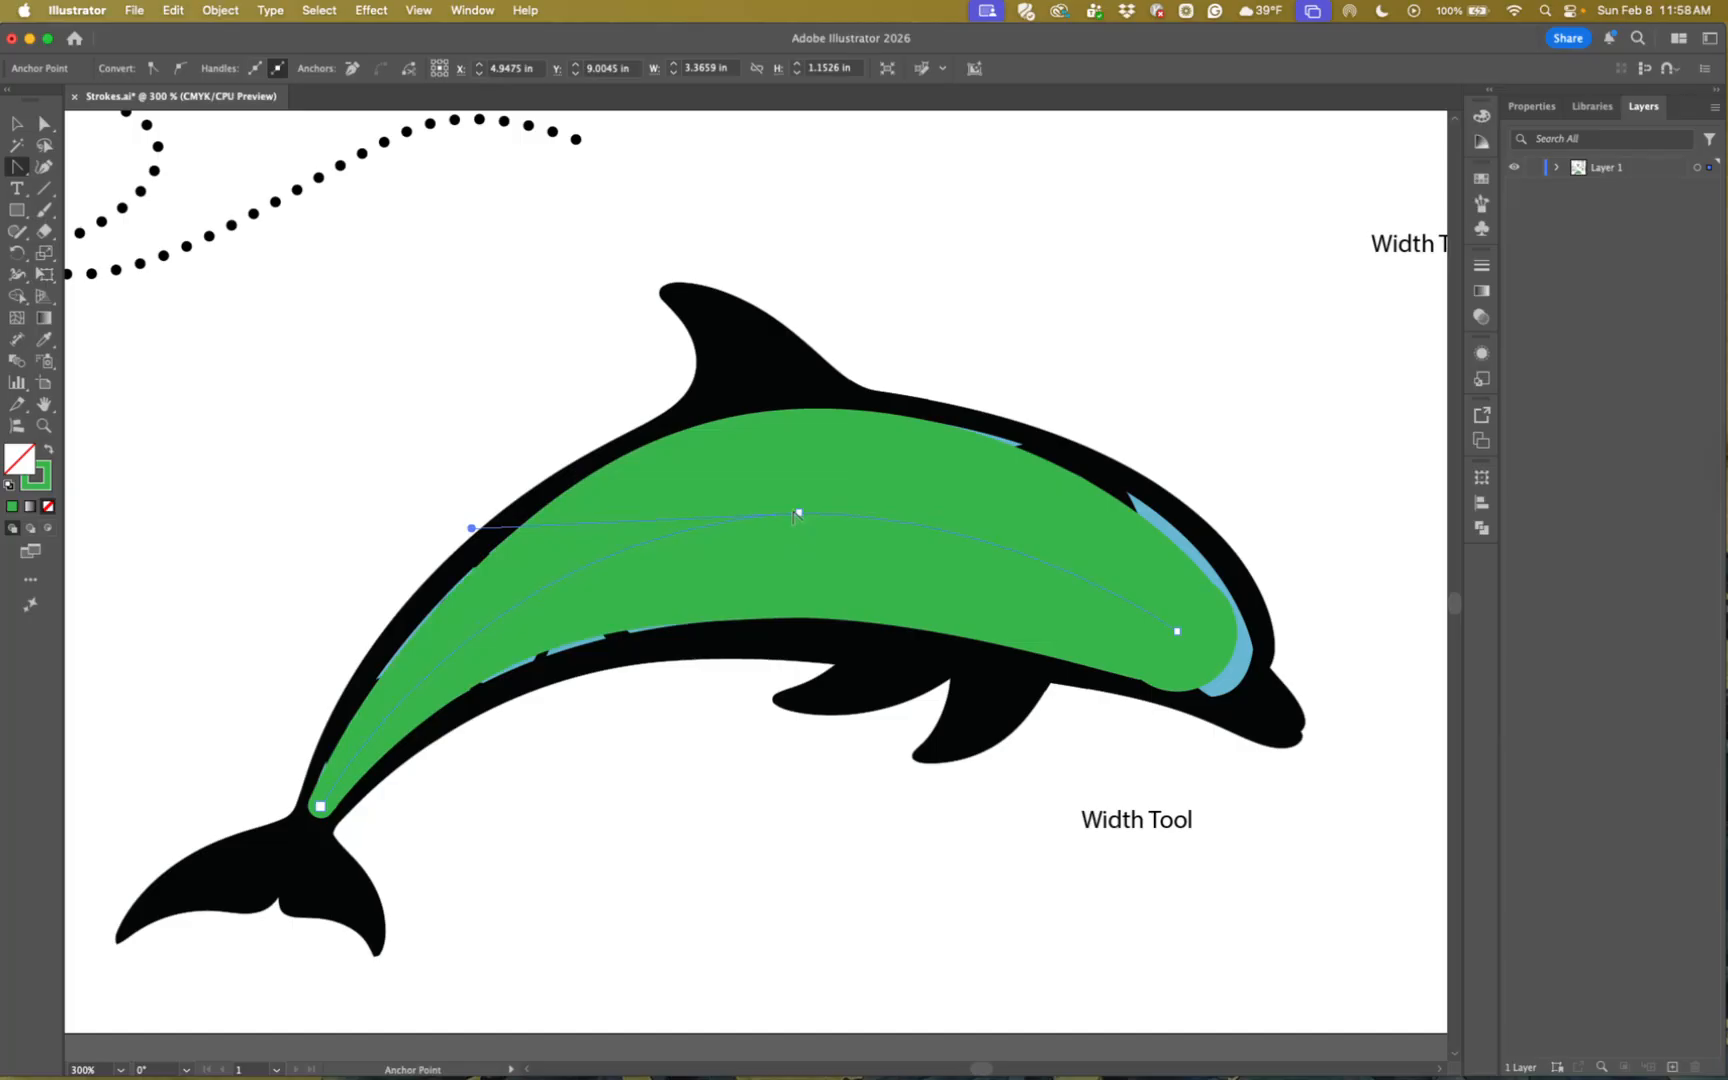
# - Refine the stroke's head-end width and add a width point between the middle and head anchors, widening it to the body outline
pyautogui.click(17, 296)
pyautogui.click(17, 274)
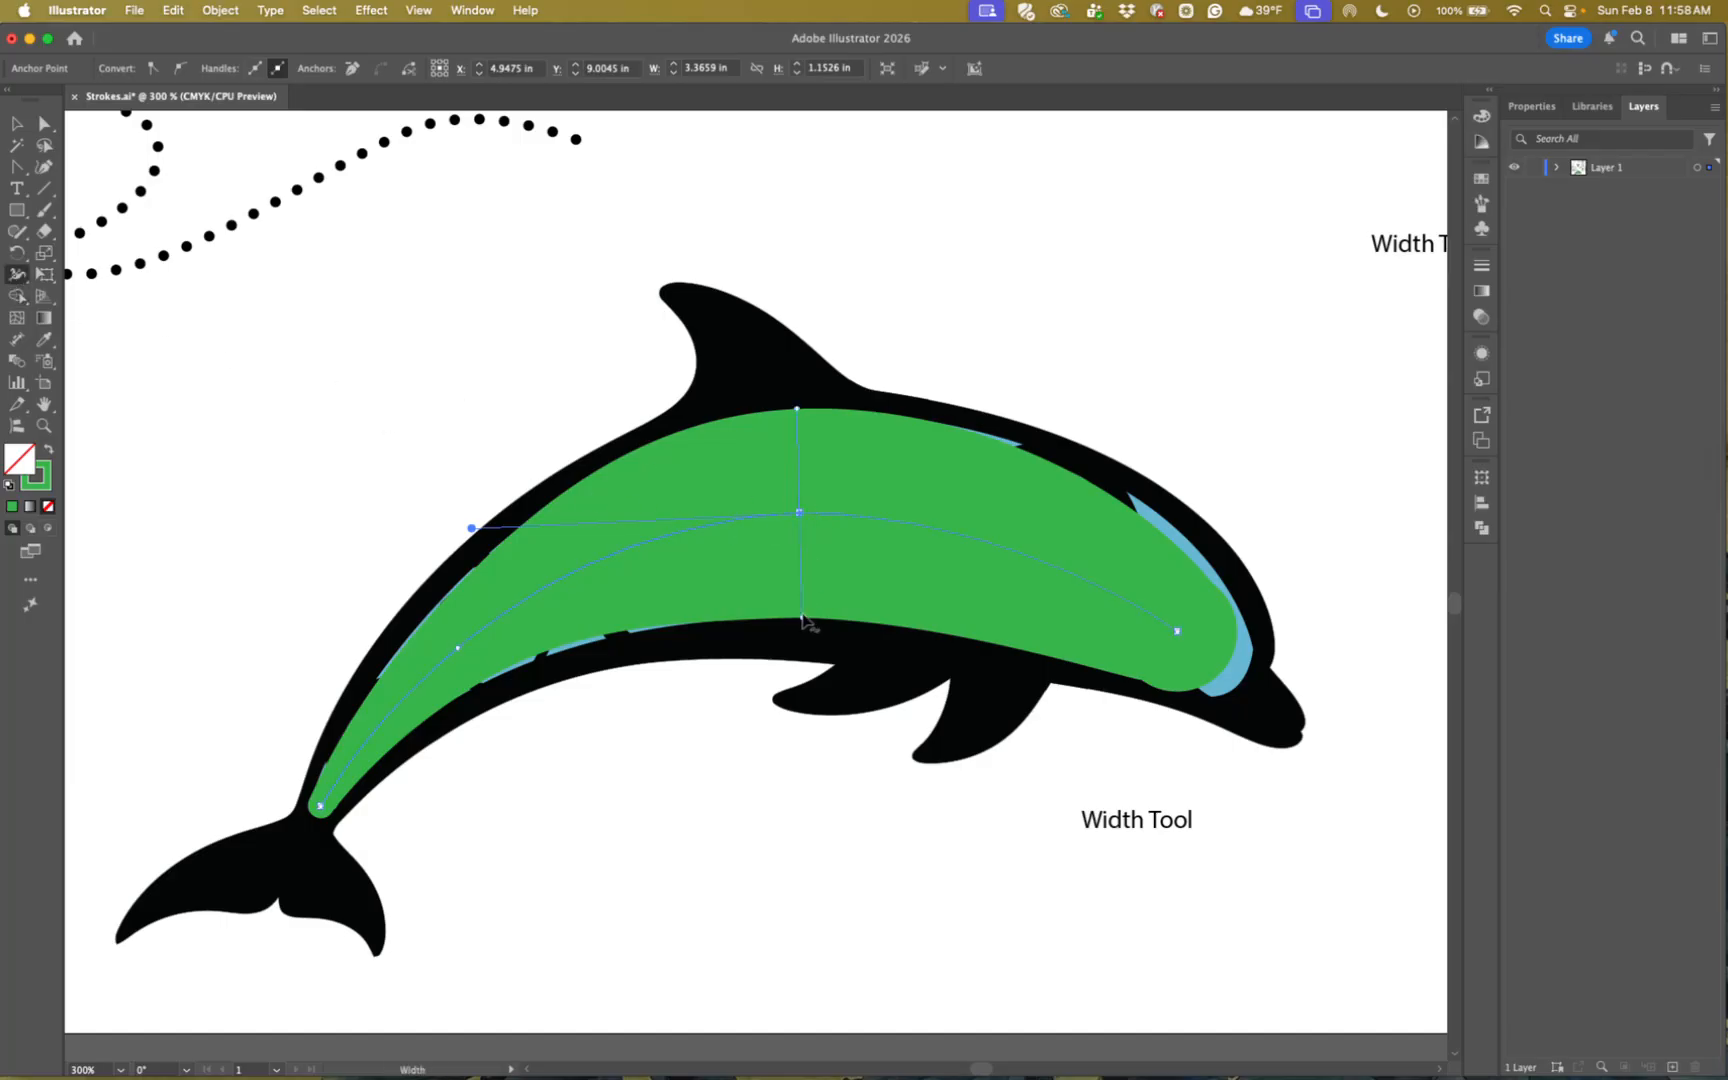
pyautogui.moveTo(801, 621); pyautogui.dragTo(803, 619)
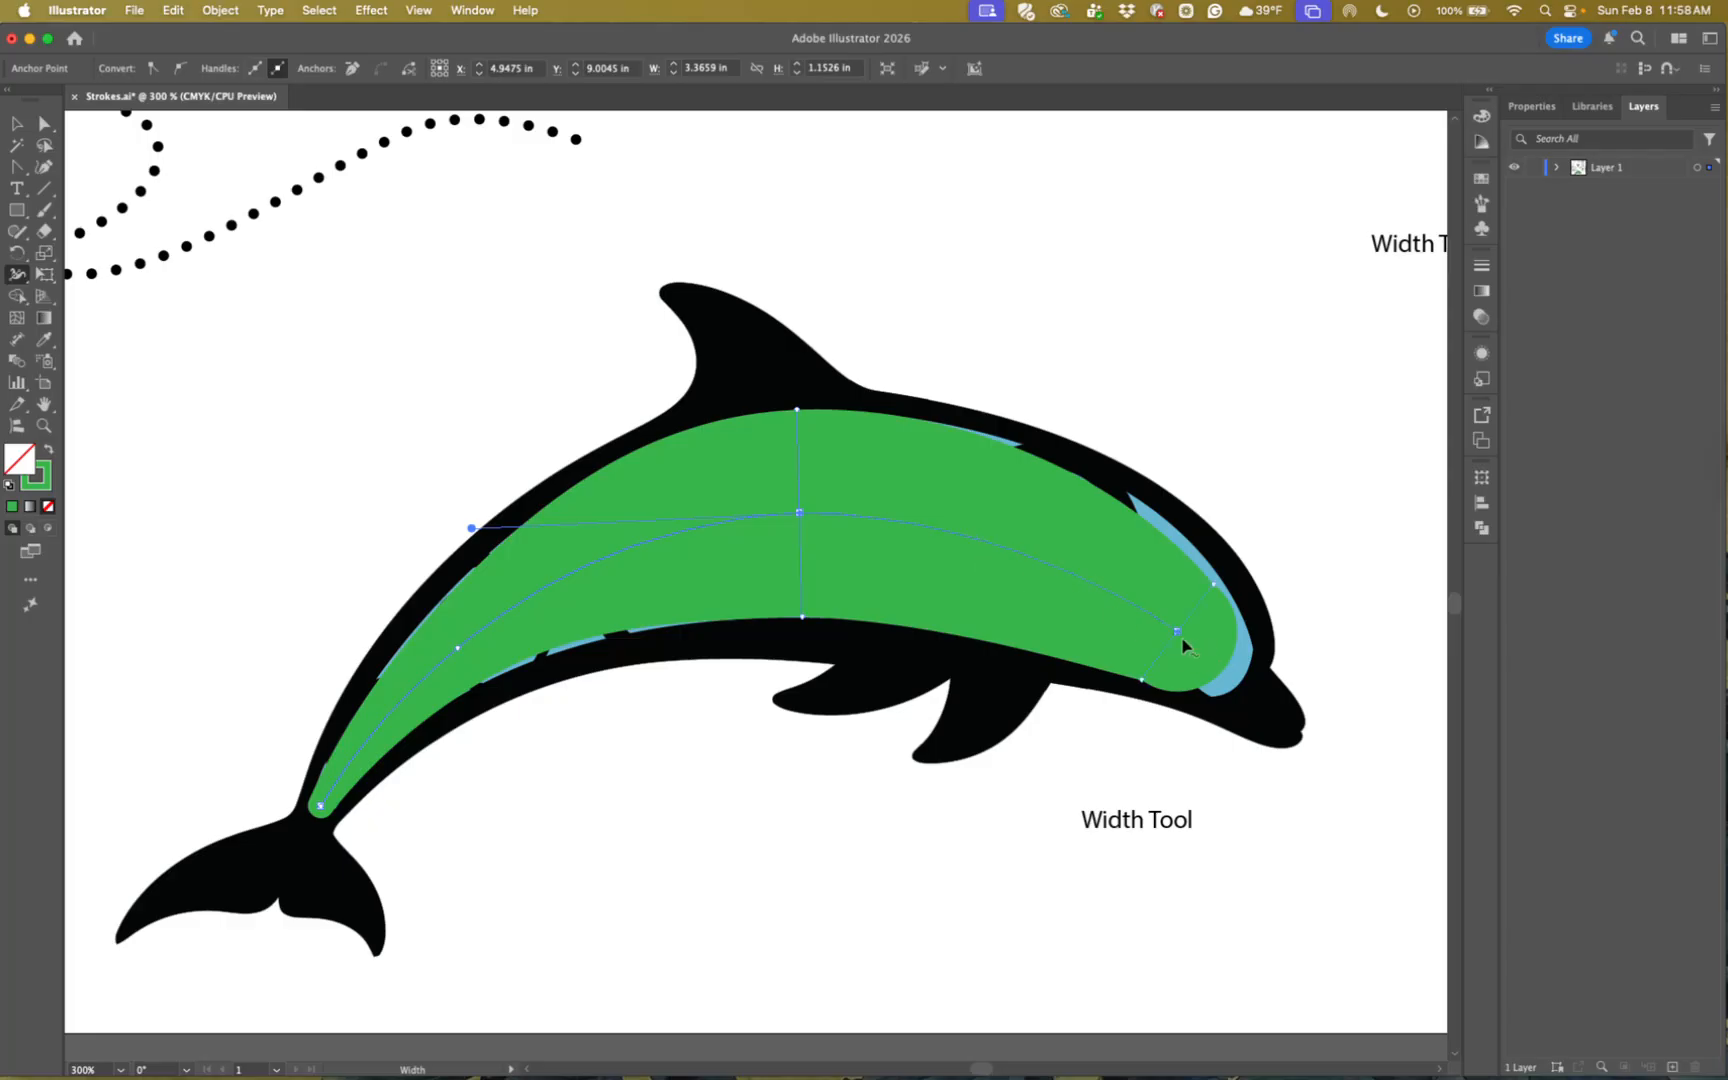
pyautogui.moveTo(1179, 633); pyautogui.dragTo(1219, 587)
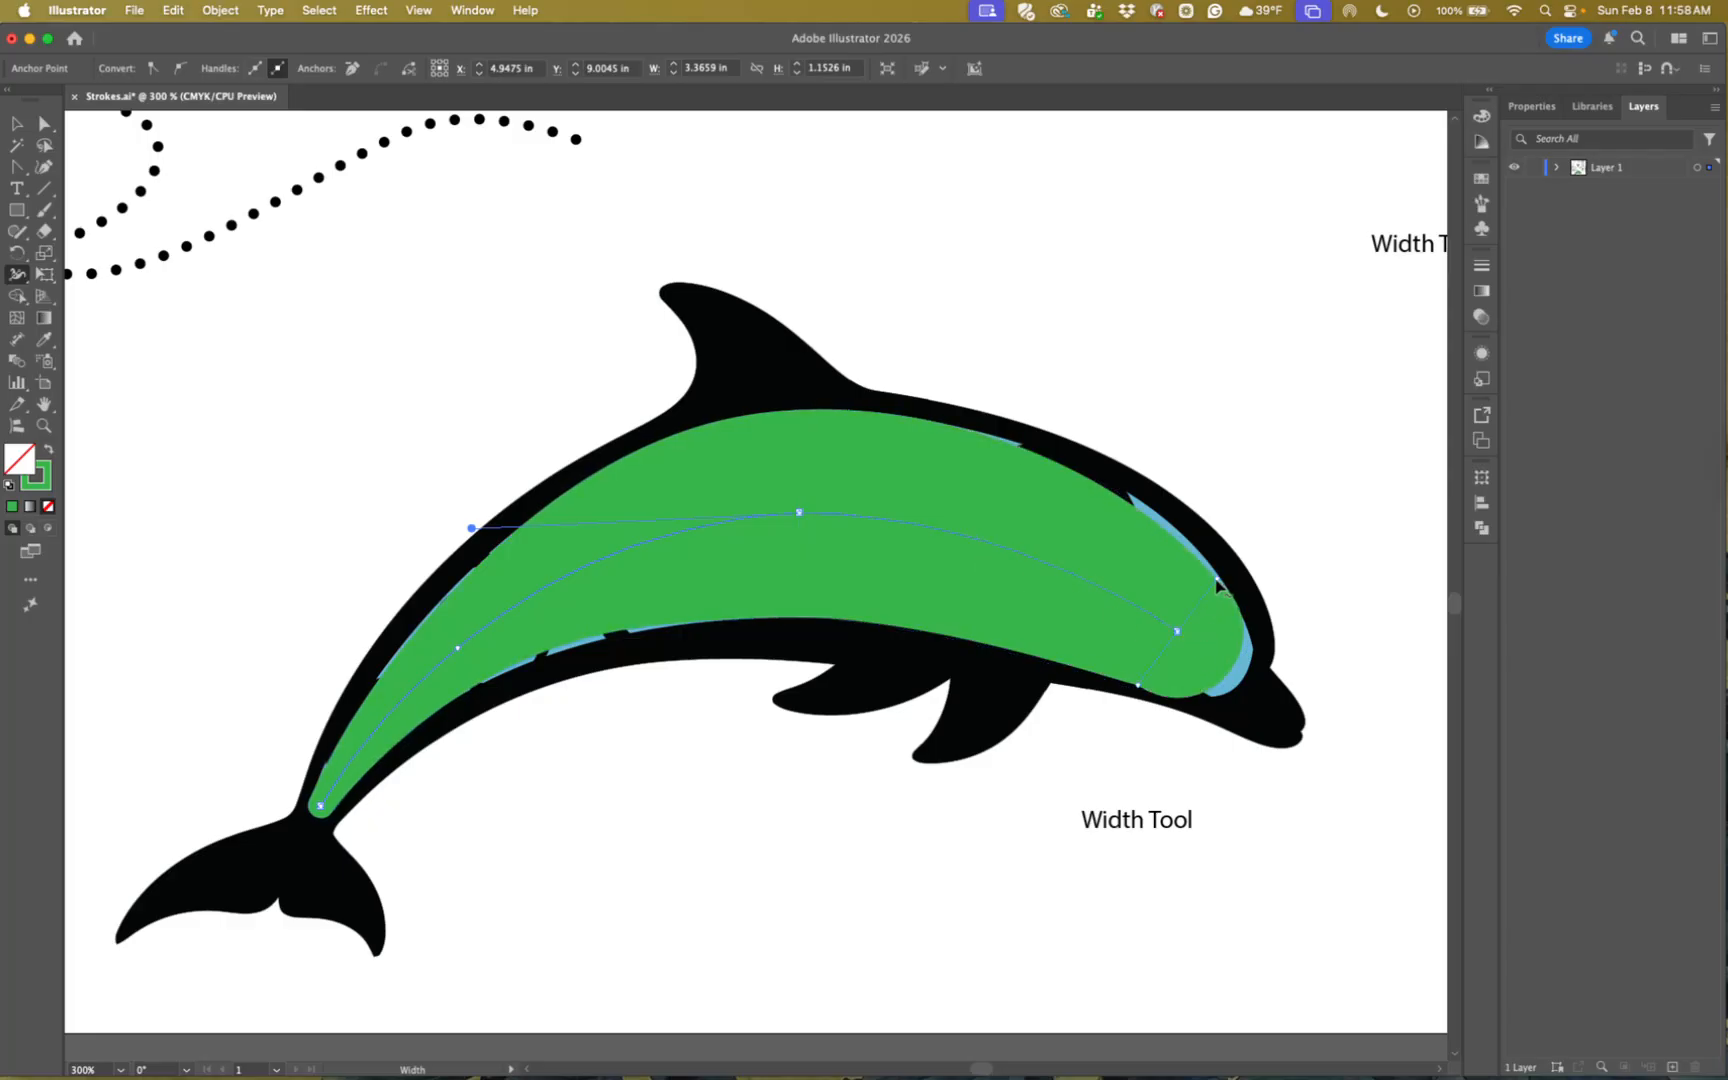
pyautogui.moveTo(1139, 689)
pyautogui.mouseDown()
pyautogui.moveTo(1173, 695)
pyautogui.moveTo(1155, 679)
pyautogui.mouseUp()
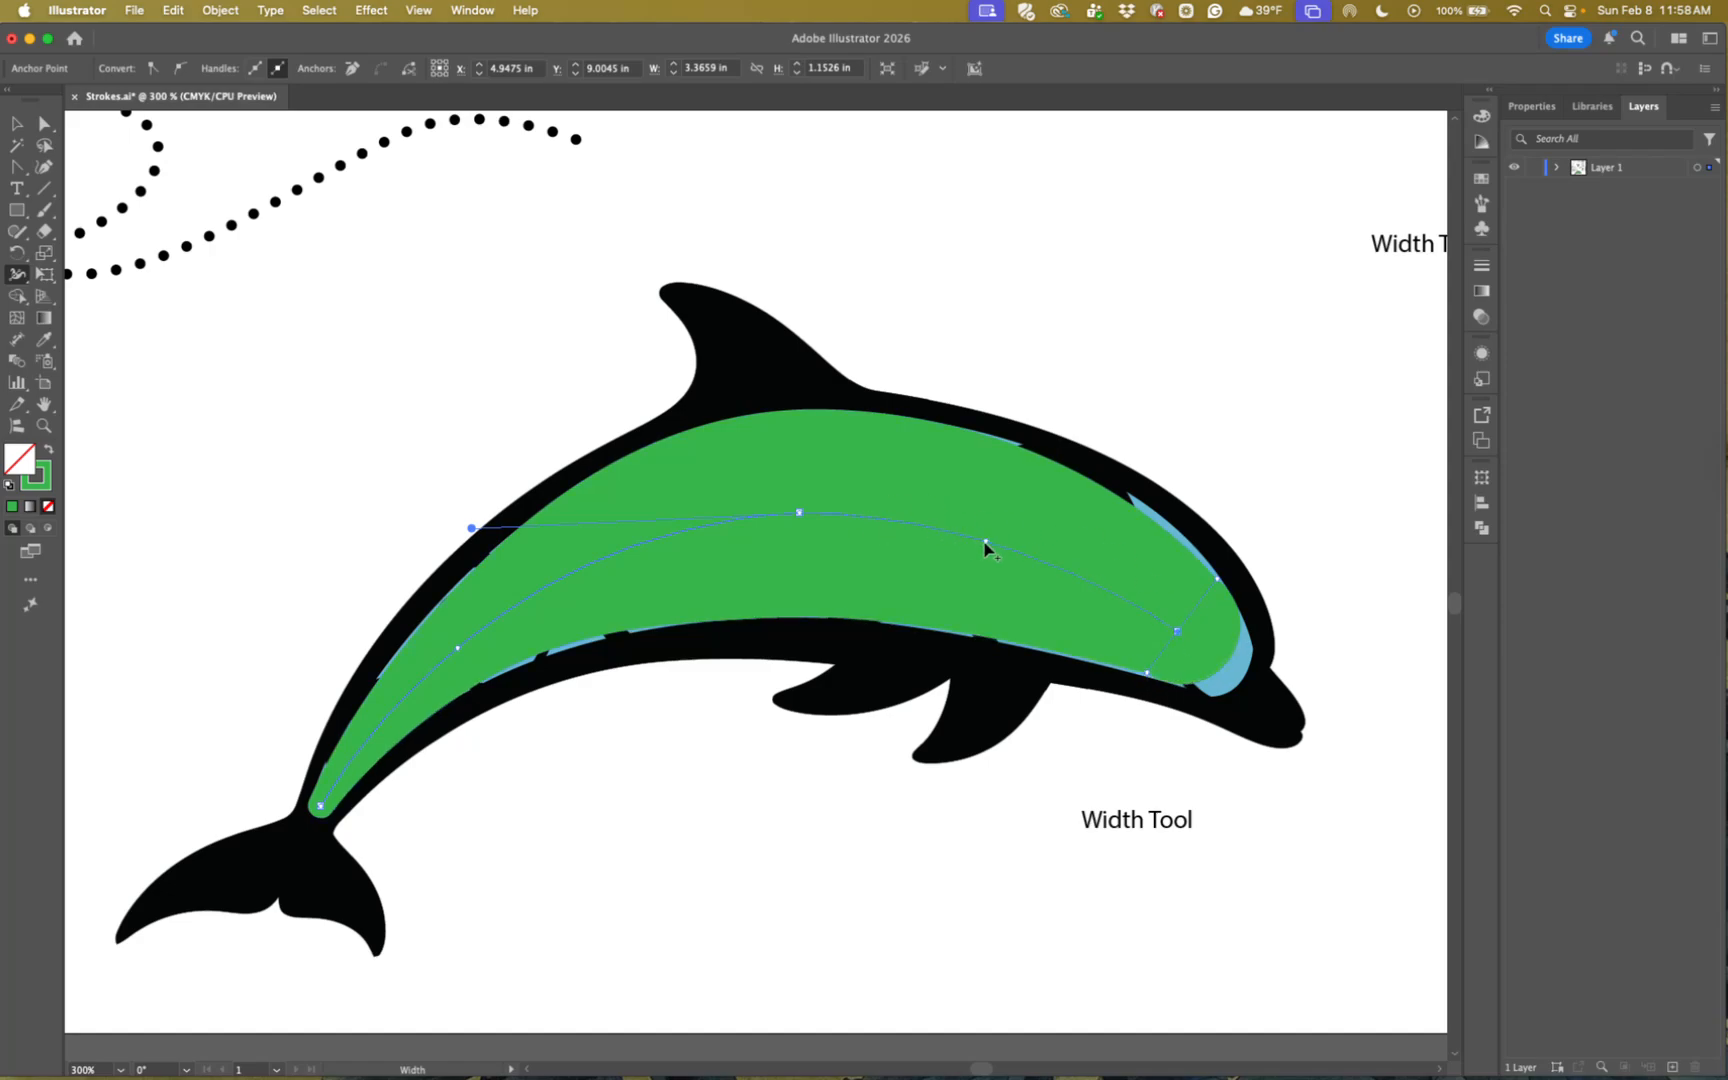
pyautogui.moveTo(1010, 551); pyautogui.dragTo(1060, 459)
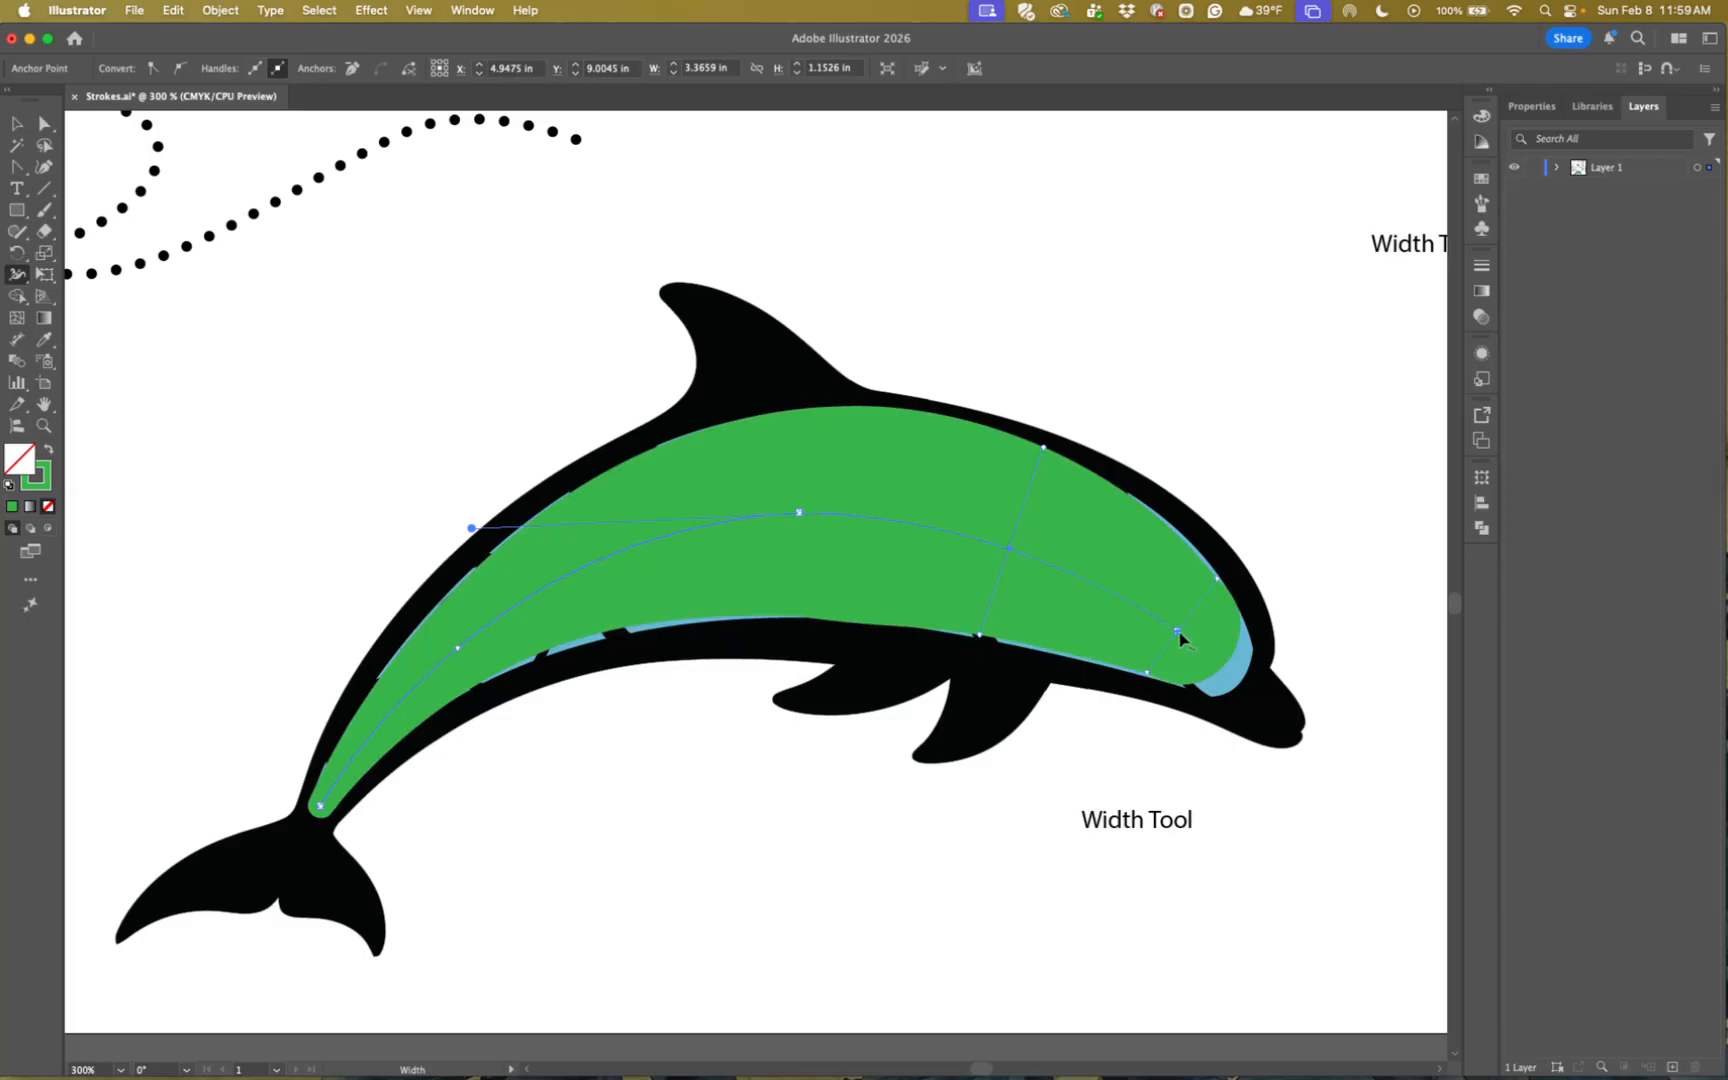
# - Move the stroke's head-end anchor to about X 6.79 in, Y 9.01 in and narrow that end slightly with the Width tool
pyautogui.press('a')
pyautogui.click(1193, 644)
pyautogui.moveTo(1193, 646)
pyautogui.mouseDown()
pyautogui.moveTo(1178, 633)
pyautogui.moveTo(1216, 661)
pyautogui.mouseUp()
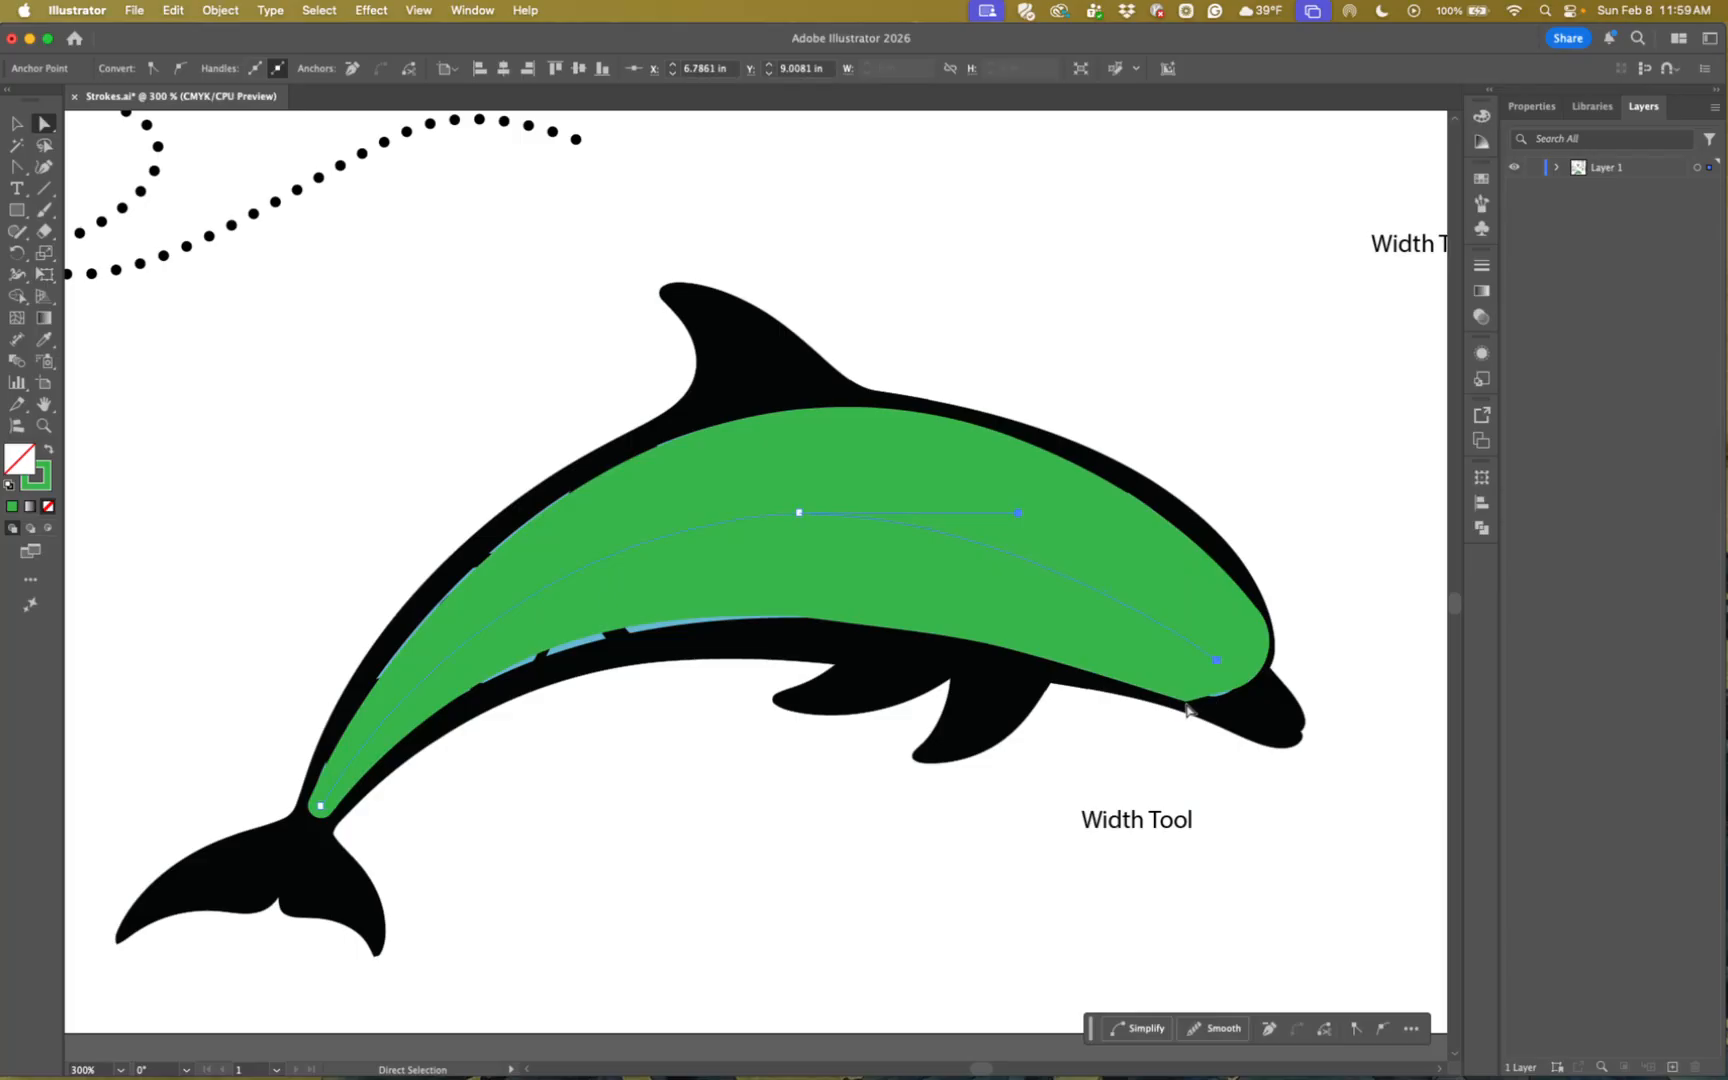
pyautogui.click(18, 275)
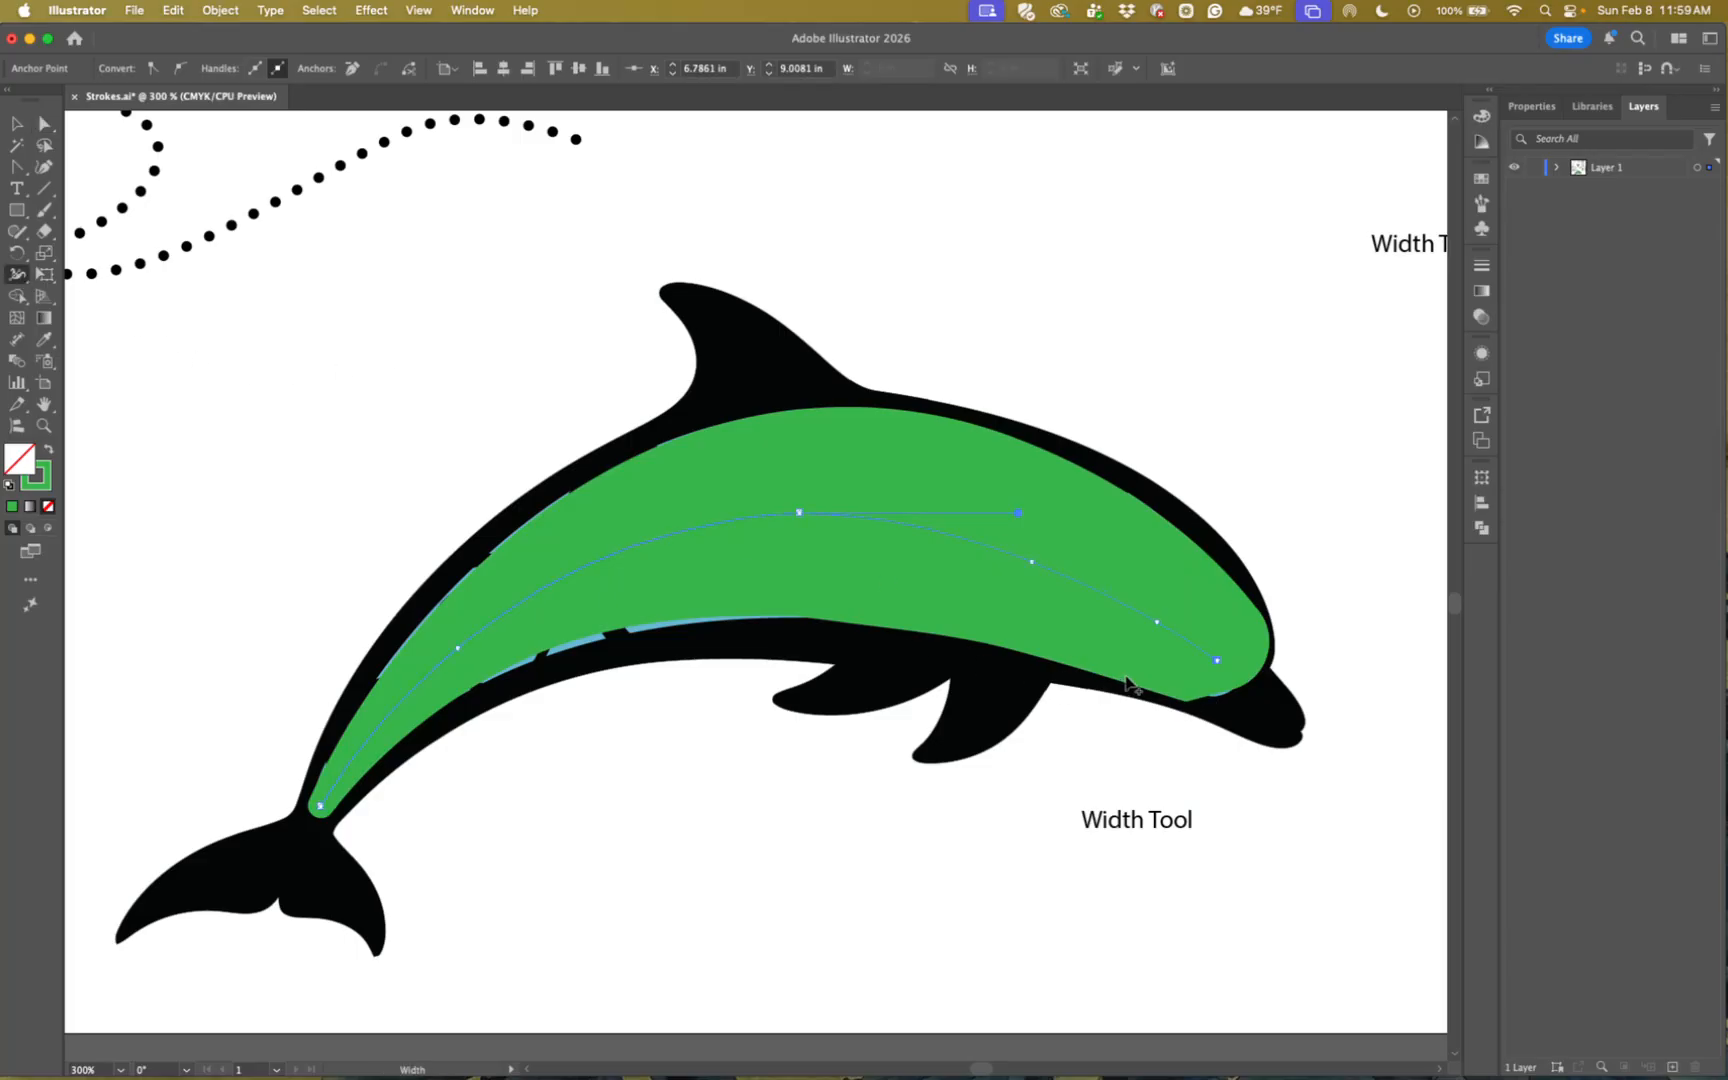
pyautogui.moveTo(1187, 702)
pyautogui.mouseDown()
pyautogui.moveTo(1214, 665)
pyautogui.moveTo(1192, 697)
pyautogui.mouseUp()
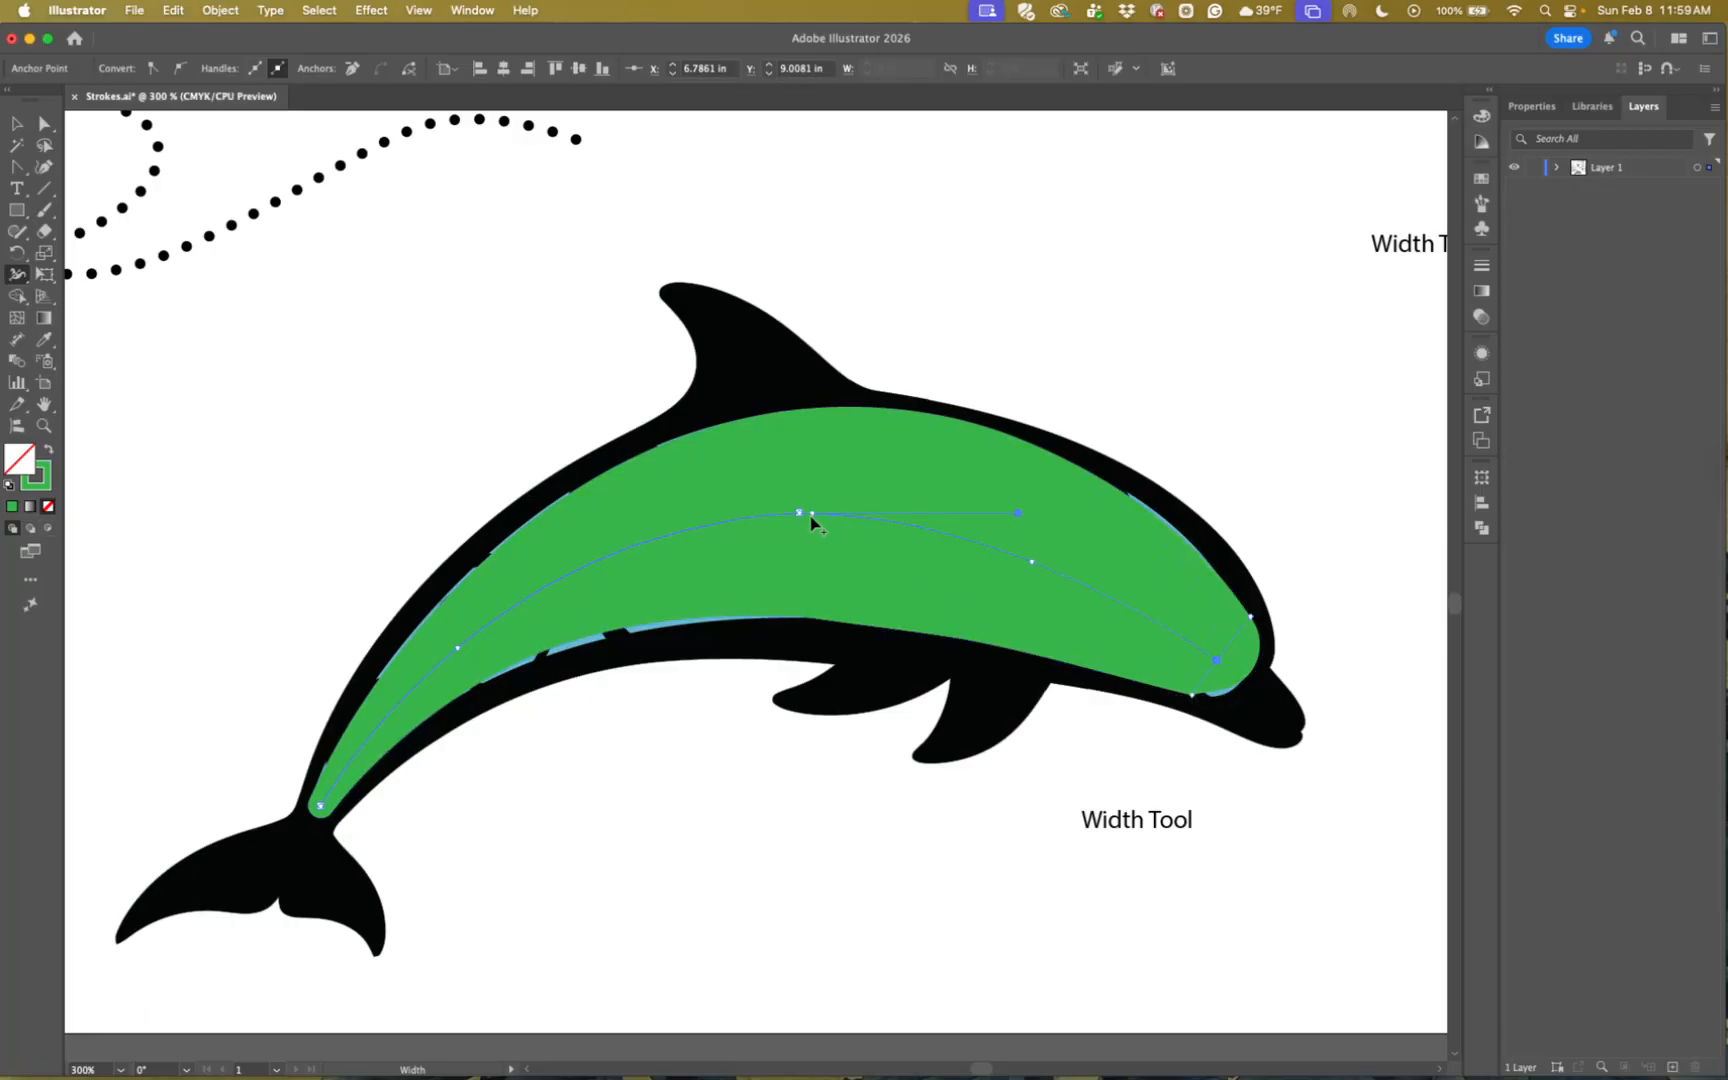
# - Slide the middle width point slightly toward the tail, and move the tail-side width point toward the middle, widening it to the body outline
pyautogui.moveTo(800, 516); pyautogui.dragTo(803, 523)
pyautogui.moveTo(798, 414)
pyautogui.mouseDown()
pyautogui.moveTo(800, 428)
pyautogui.moveTo(774, 421)
pyautogui.mouseUp()
pyautogui.moveTo(799, 516); pyautogui.dragTo(779, 513)
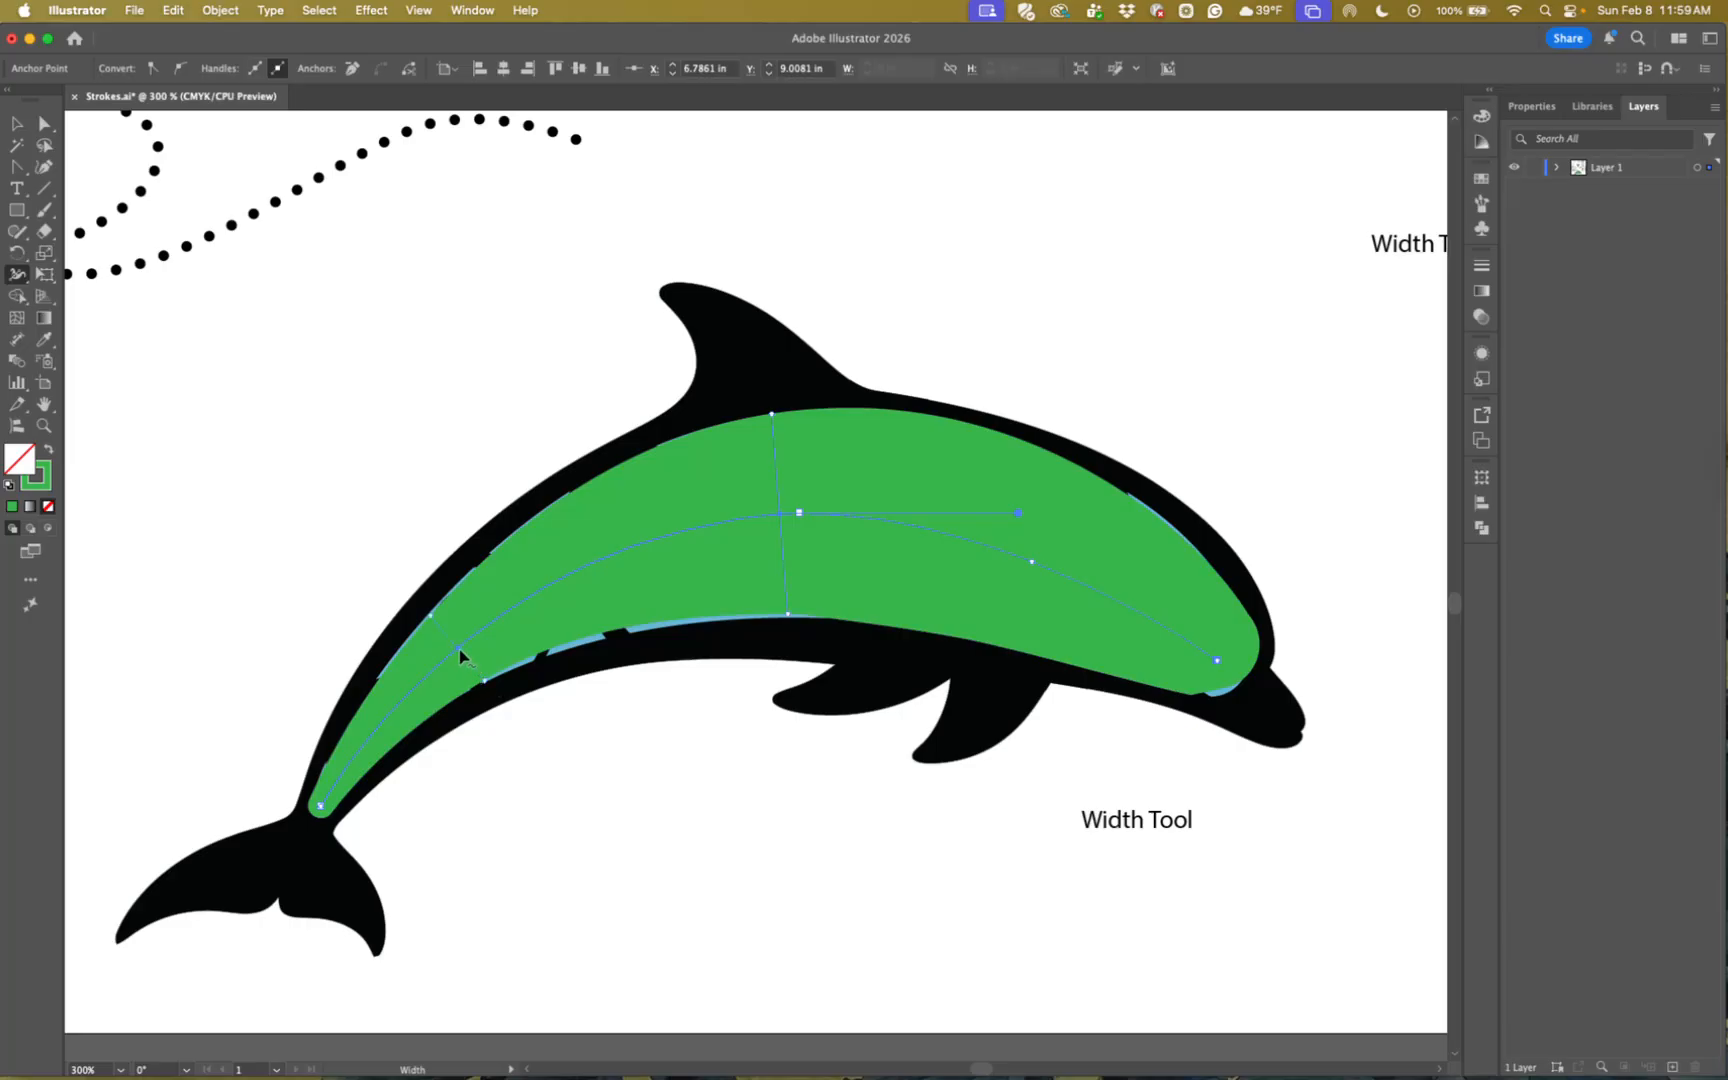
pyautogui.moveTo(523, 624)
pyautogui.mouseDown()
pyautogui.moveTo(552, 617)
pyautogui.moveTo(568, 641)
pyautogui.mouseUp()
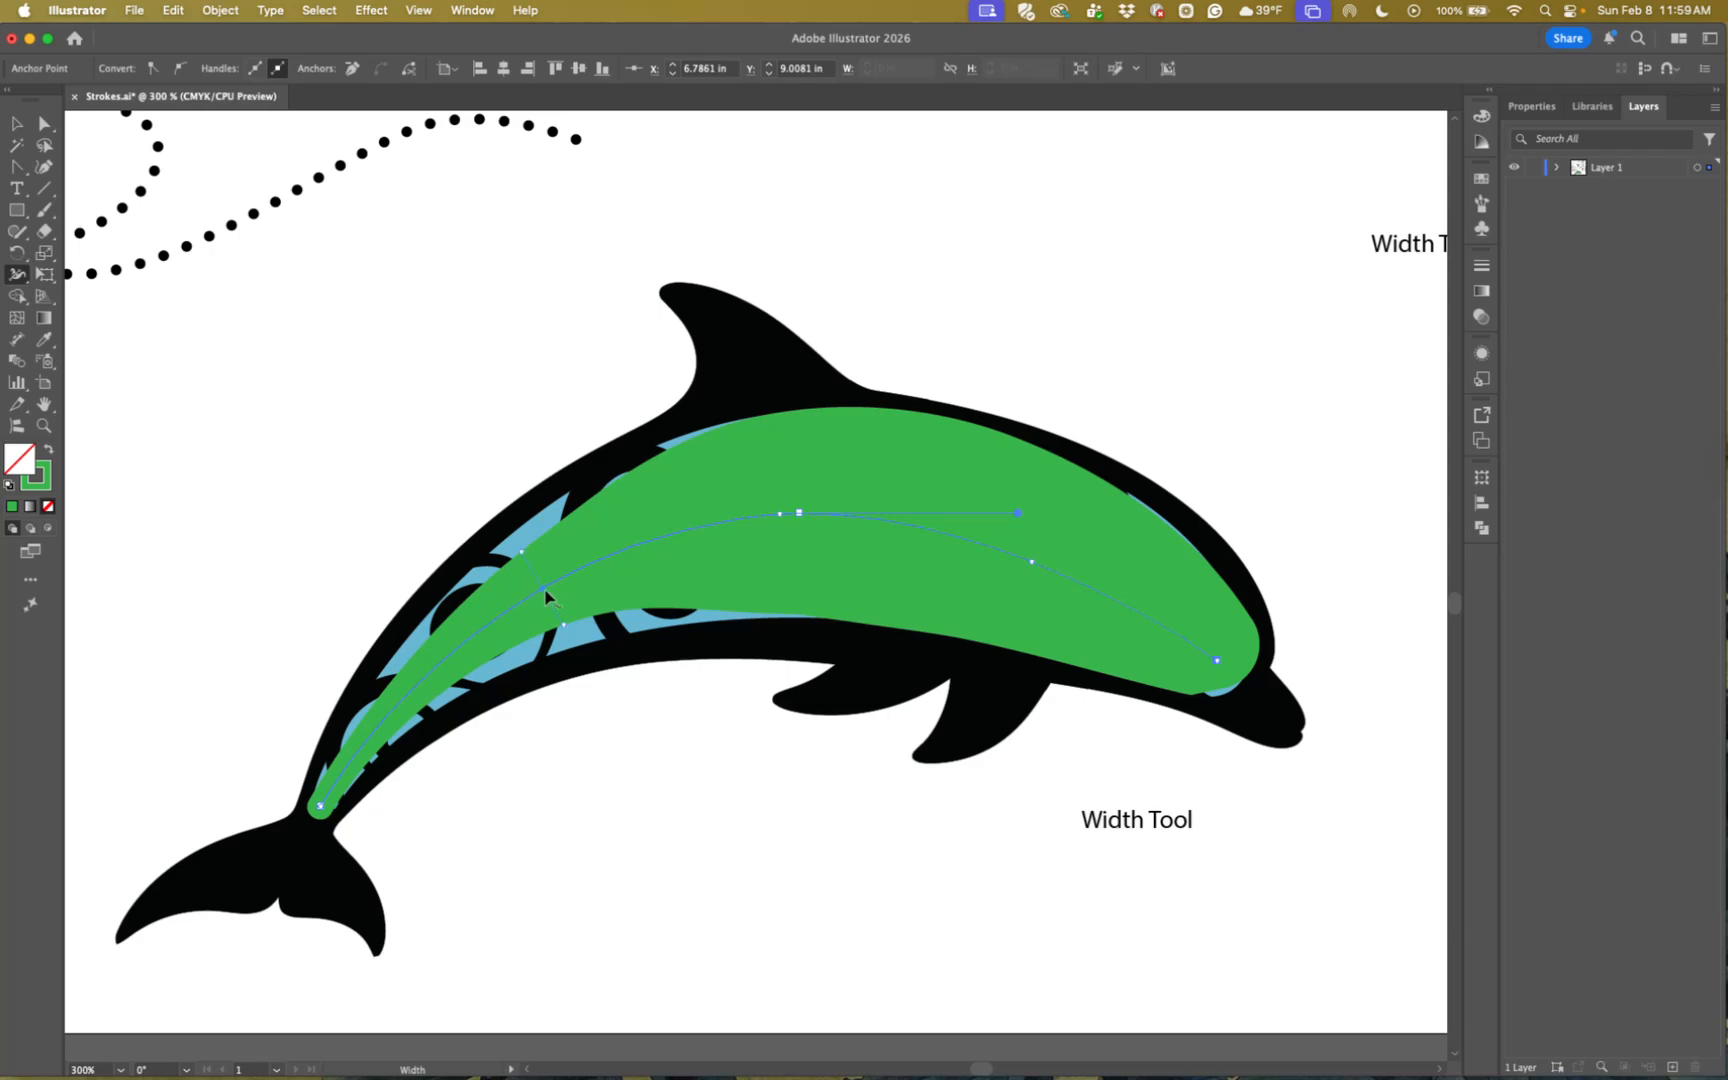
pyautogui.moveTo(565, 630); pyautogui.dragTo(580, 648)
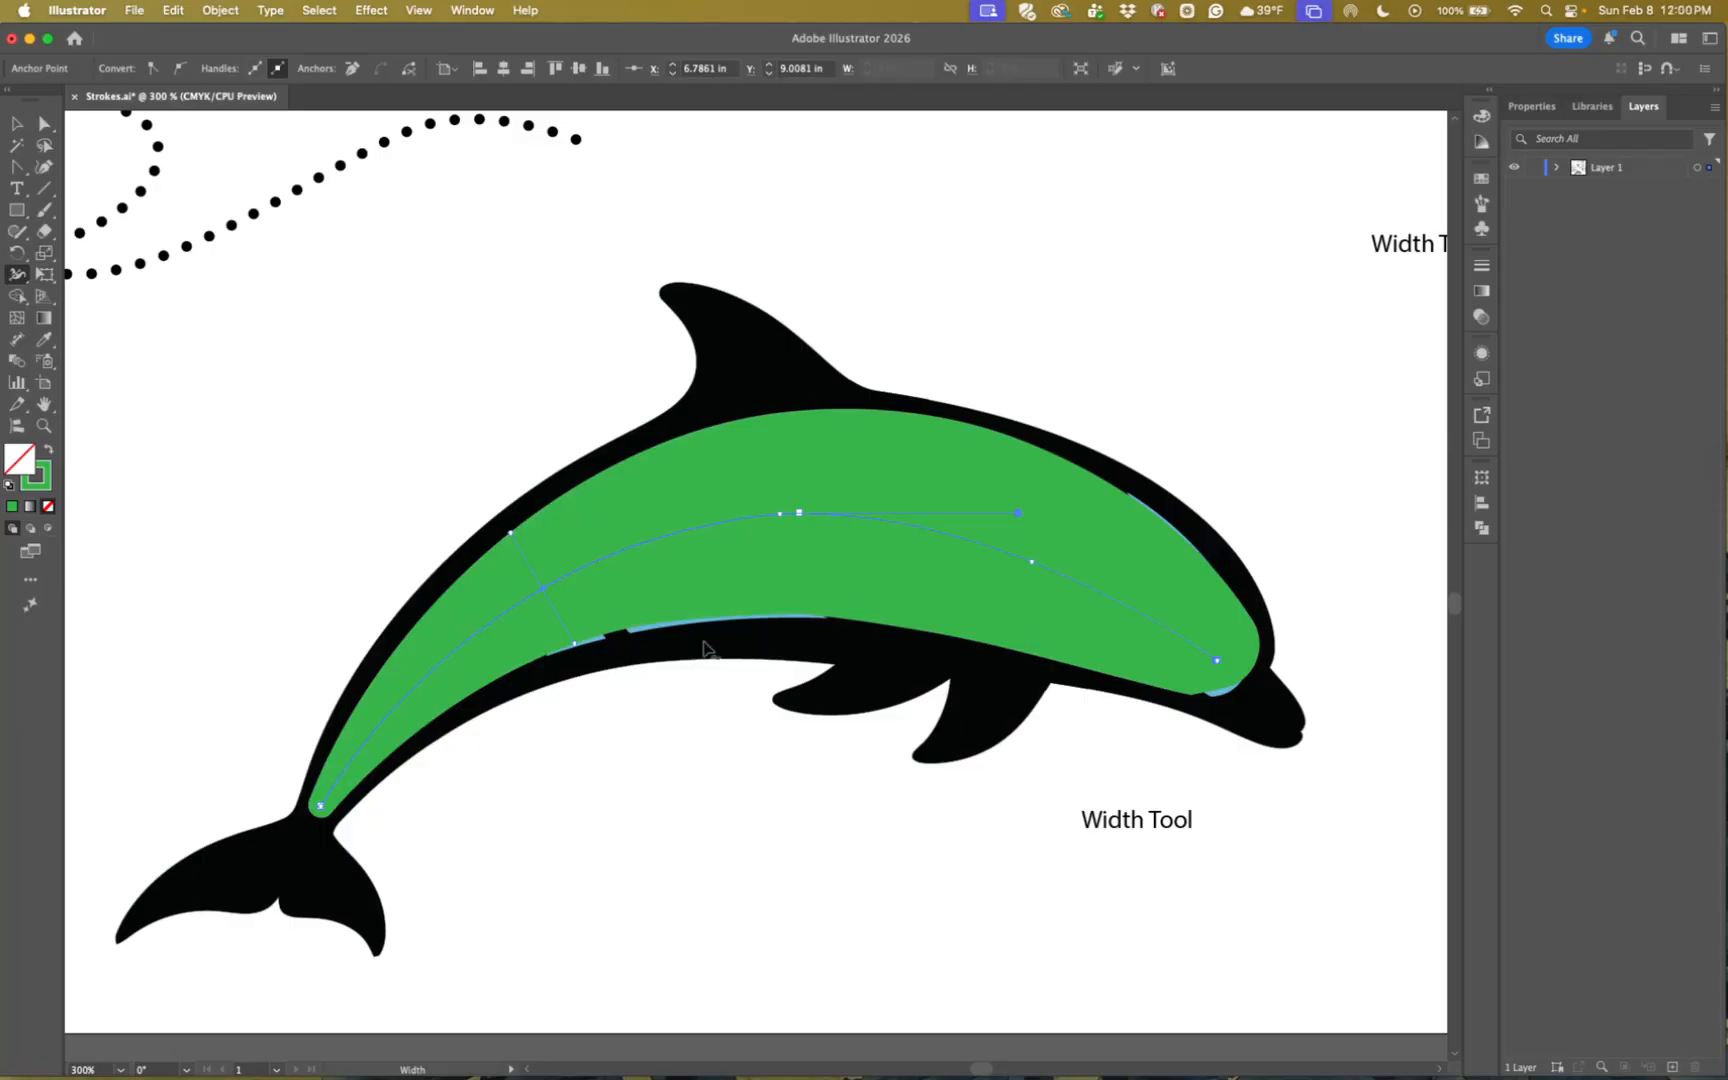
pyautogui.press('super+0')
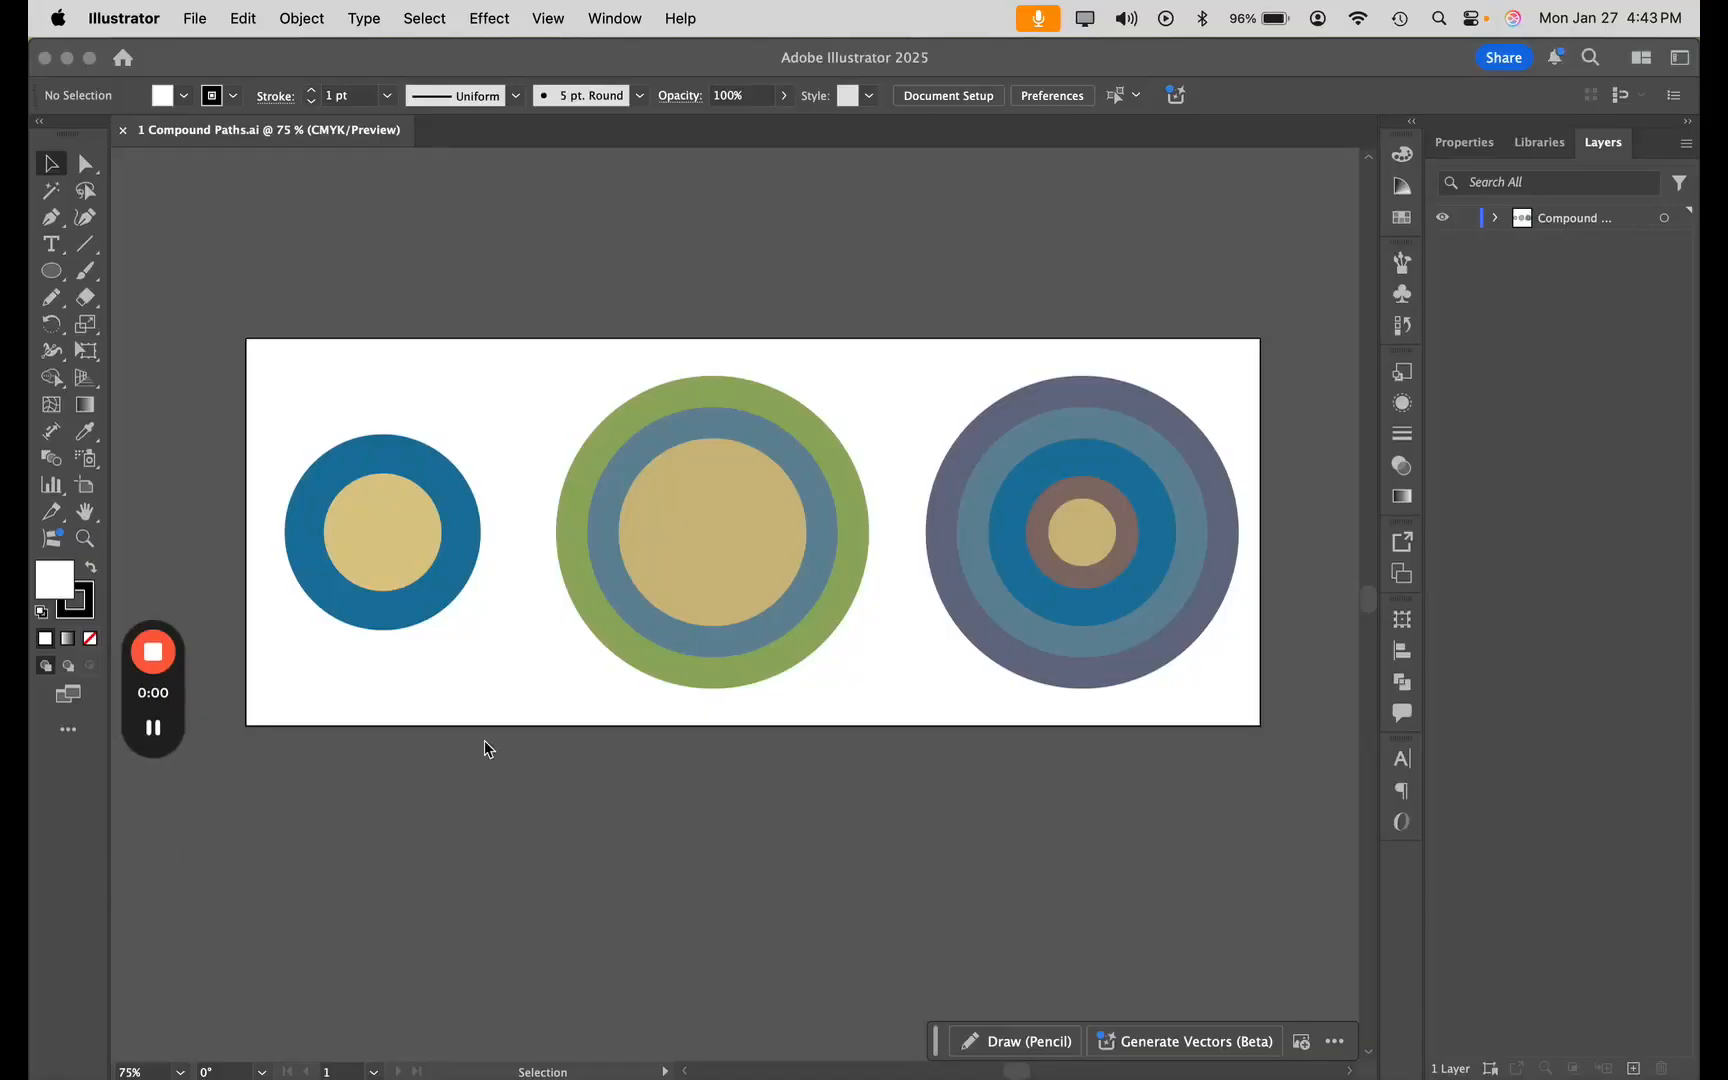
pyautogui.moveTo(185, 682); pyautogui.dragTo(182, 975)
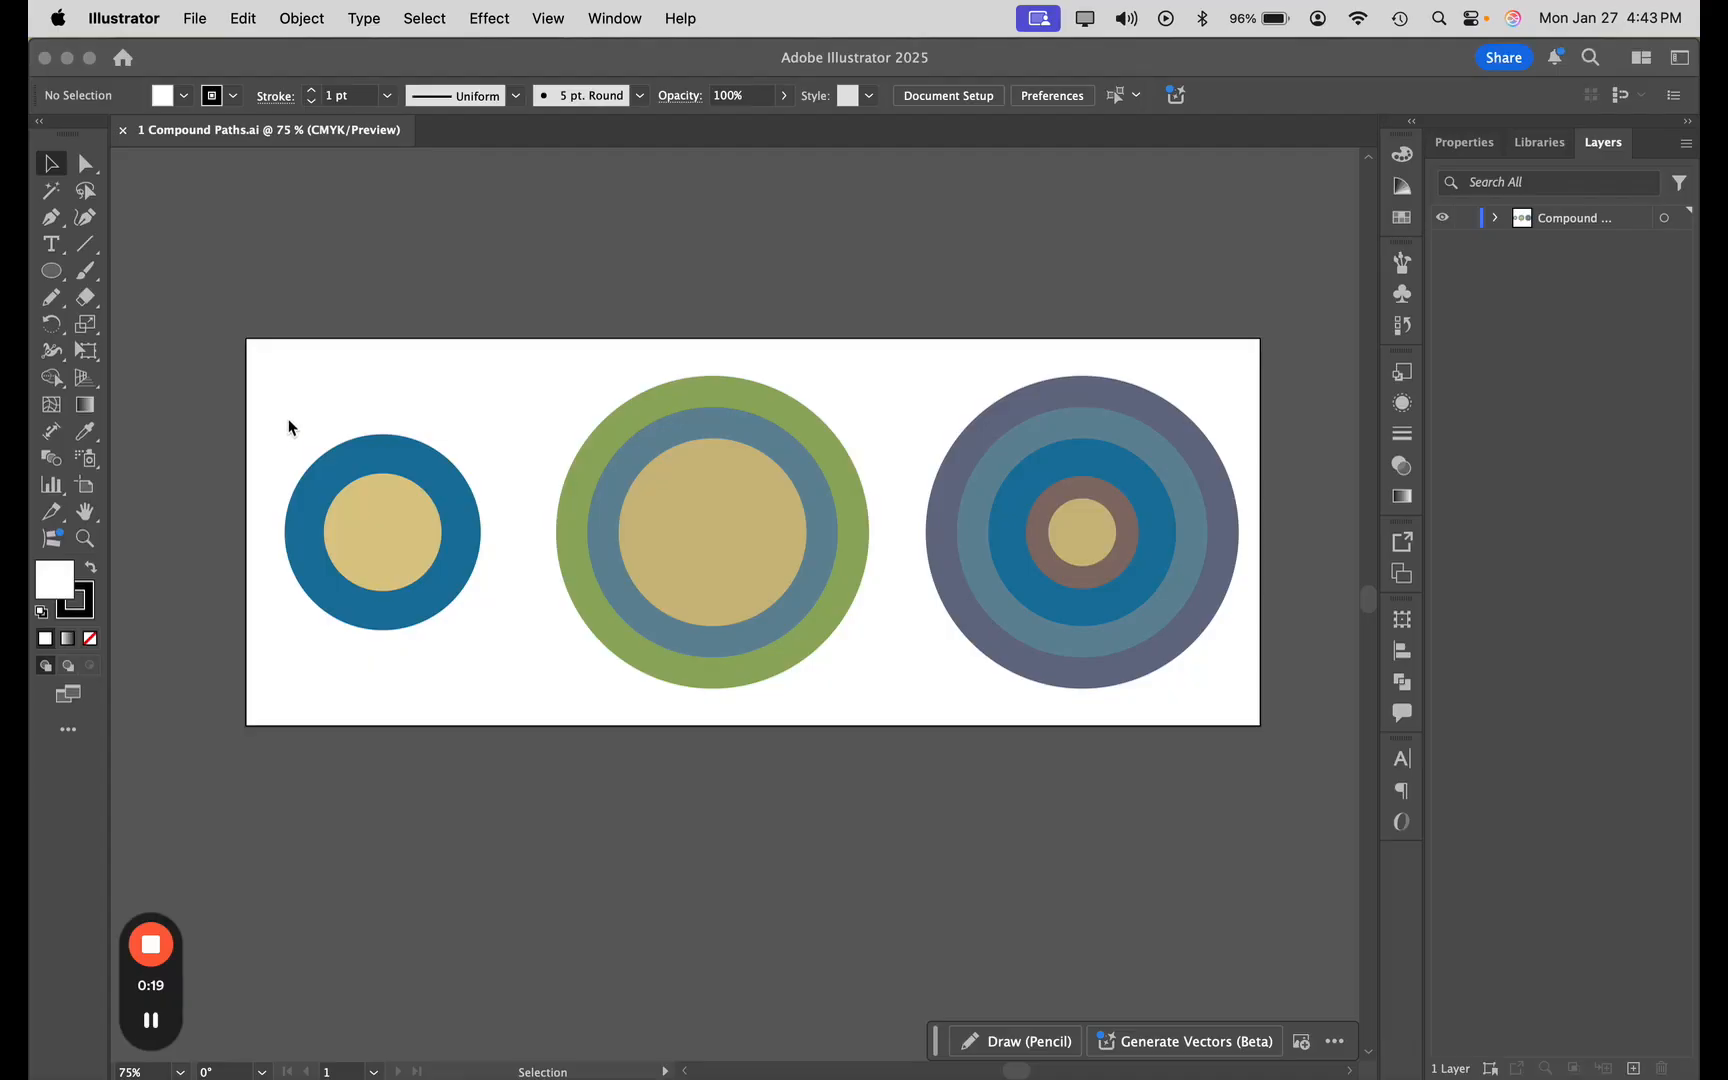
# - Make a compound path from the blue circle and the tan circle inside it in 1 Compound Paths.ai
pyautogui.moveTo(289, 445); pyautogui.dragTo(487, 635)
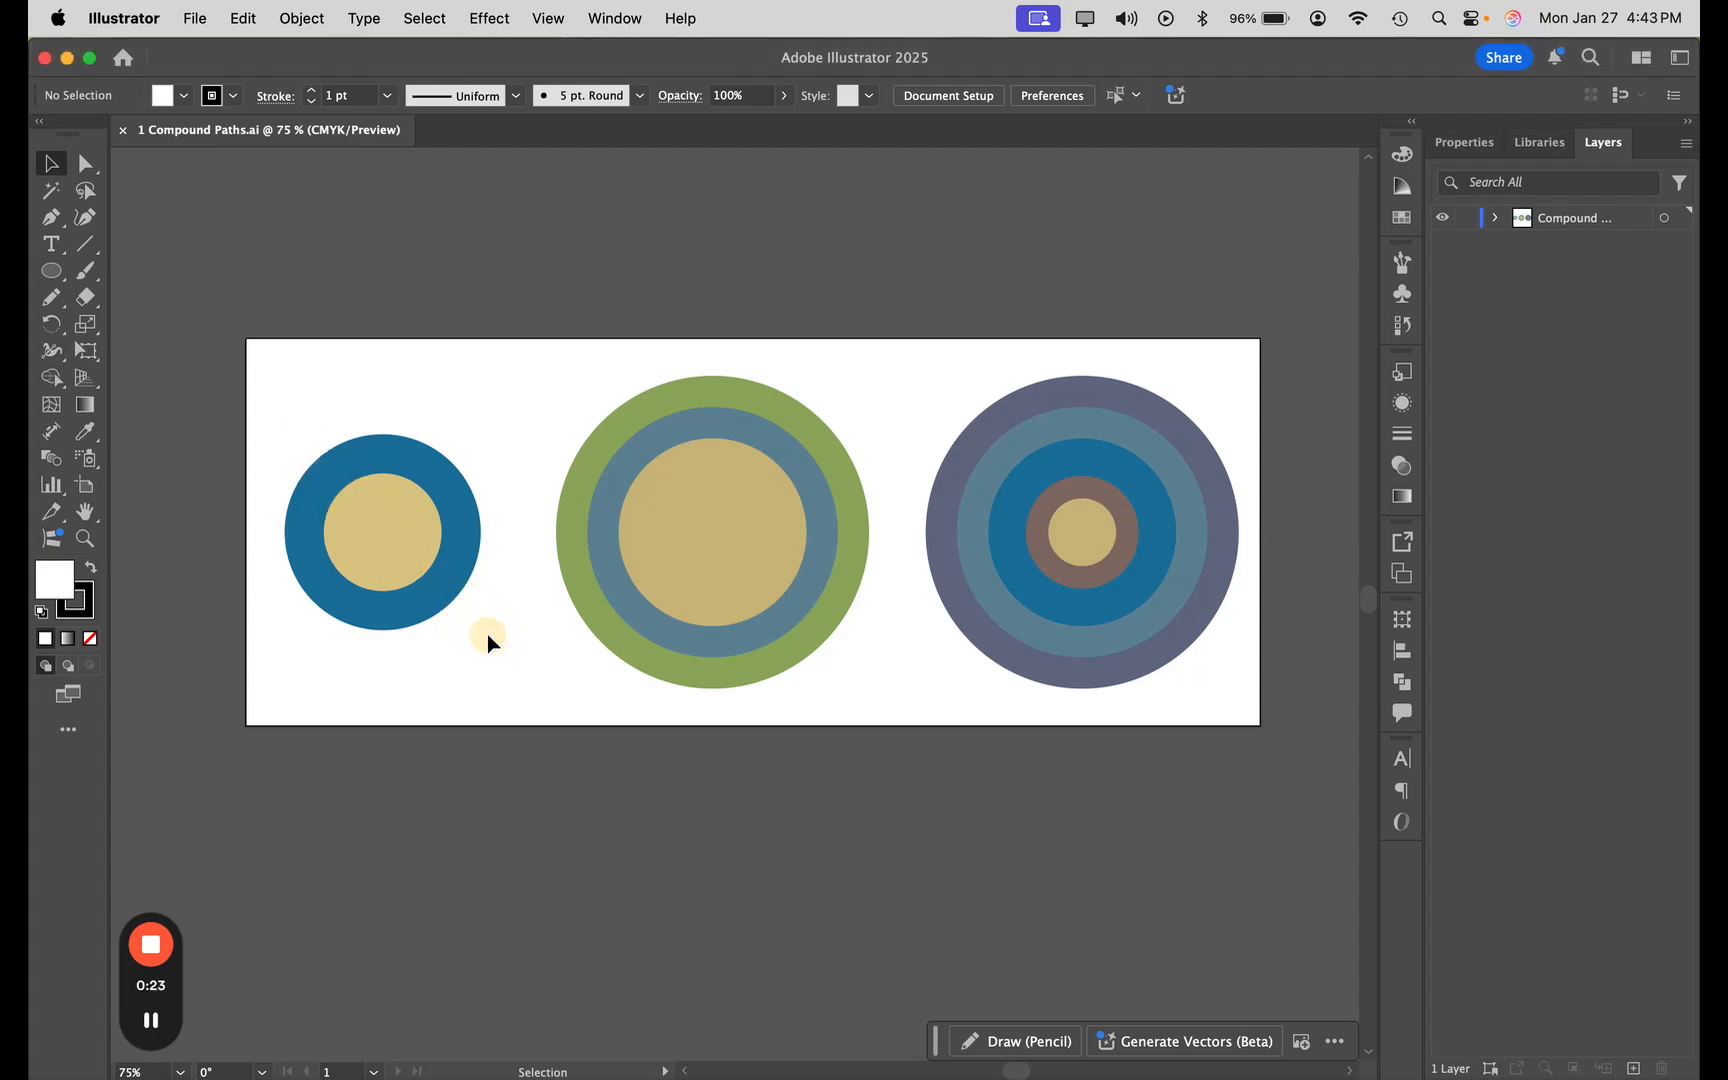
pyautogui.moveTo(265, 427); pyautogui.dragTo(494, 660)
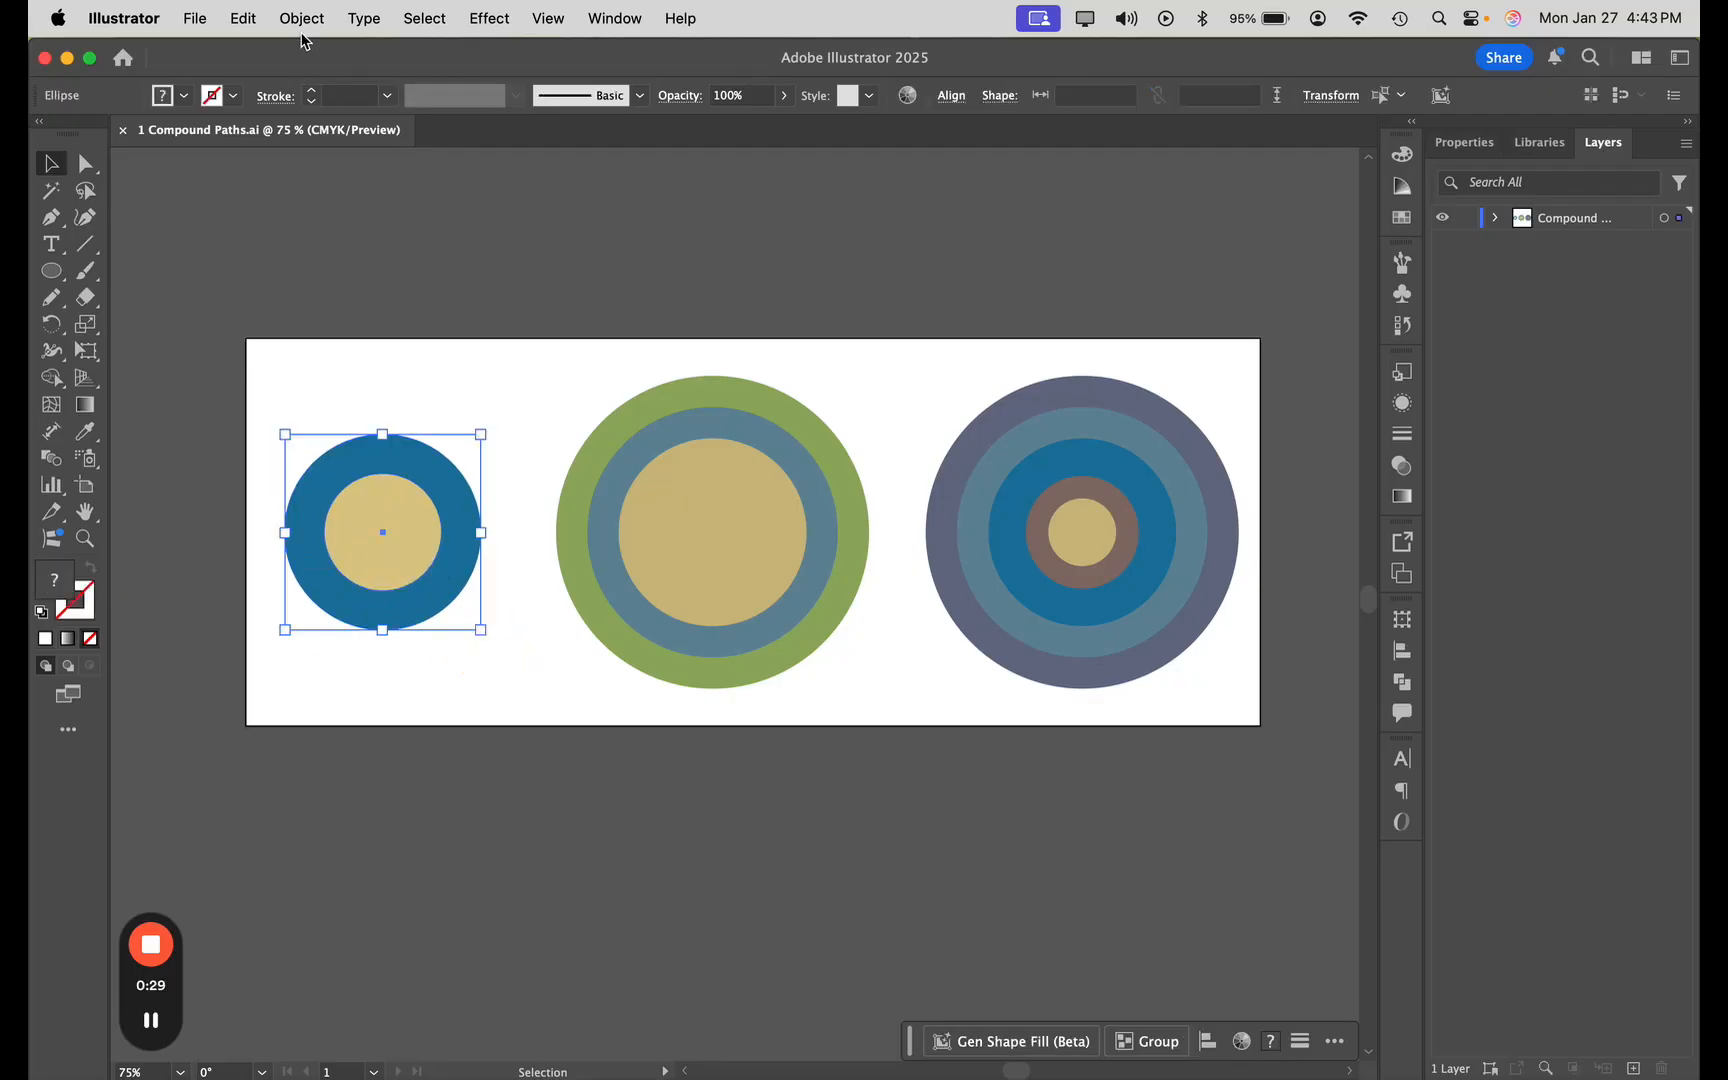
pyautogui.click(301, 18)
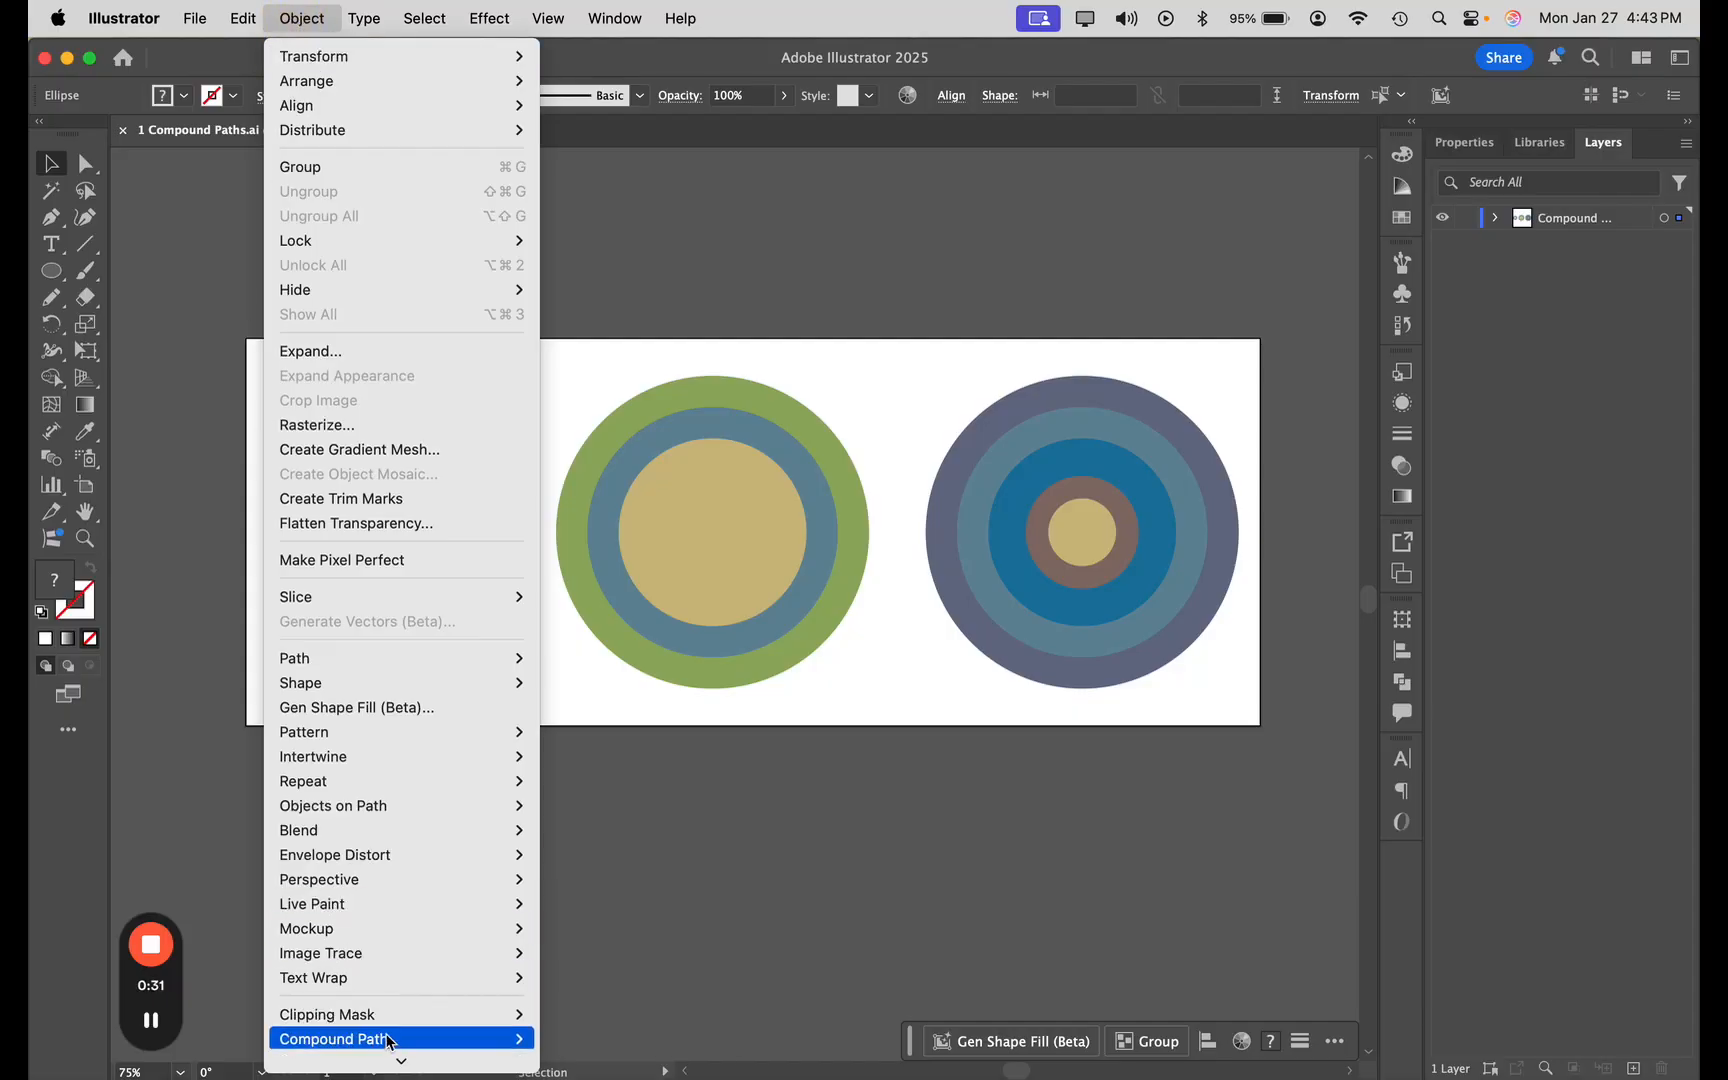
pyautogui.moveTo(424, 1039)
pyautogui.click(563, 1041)
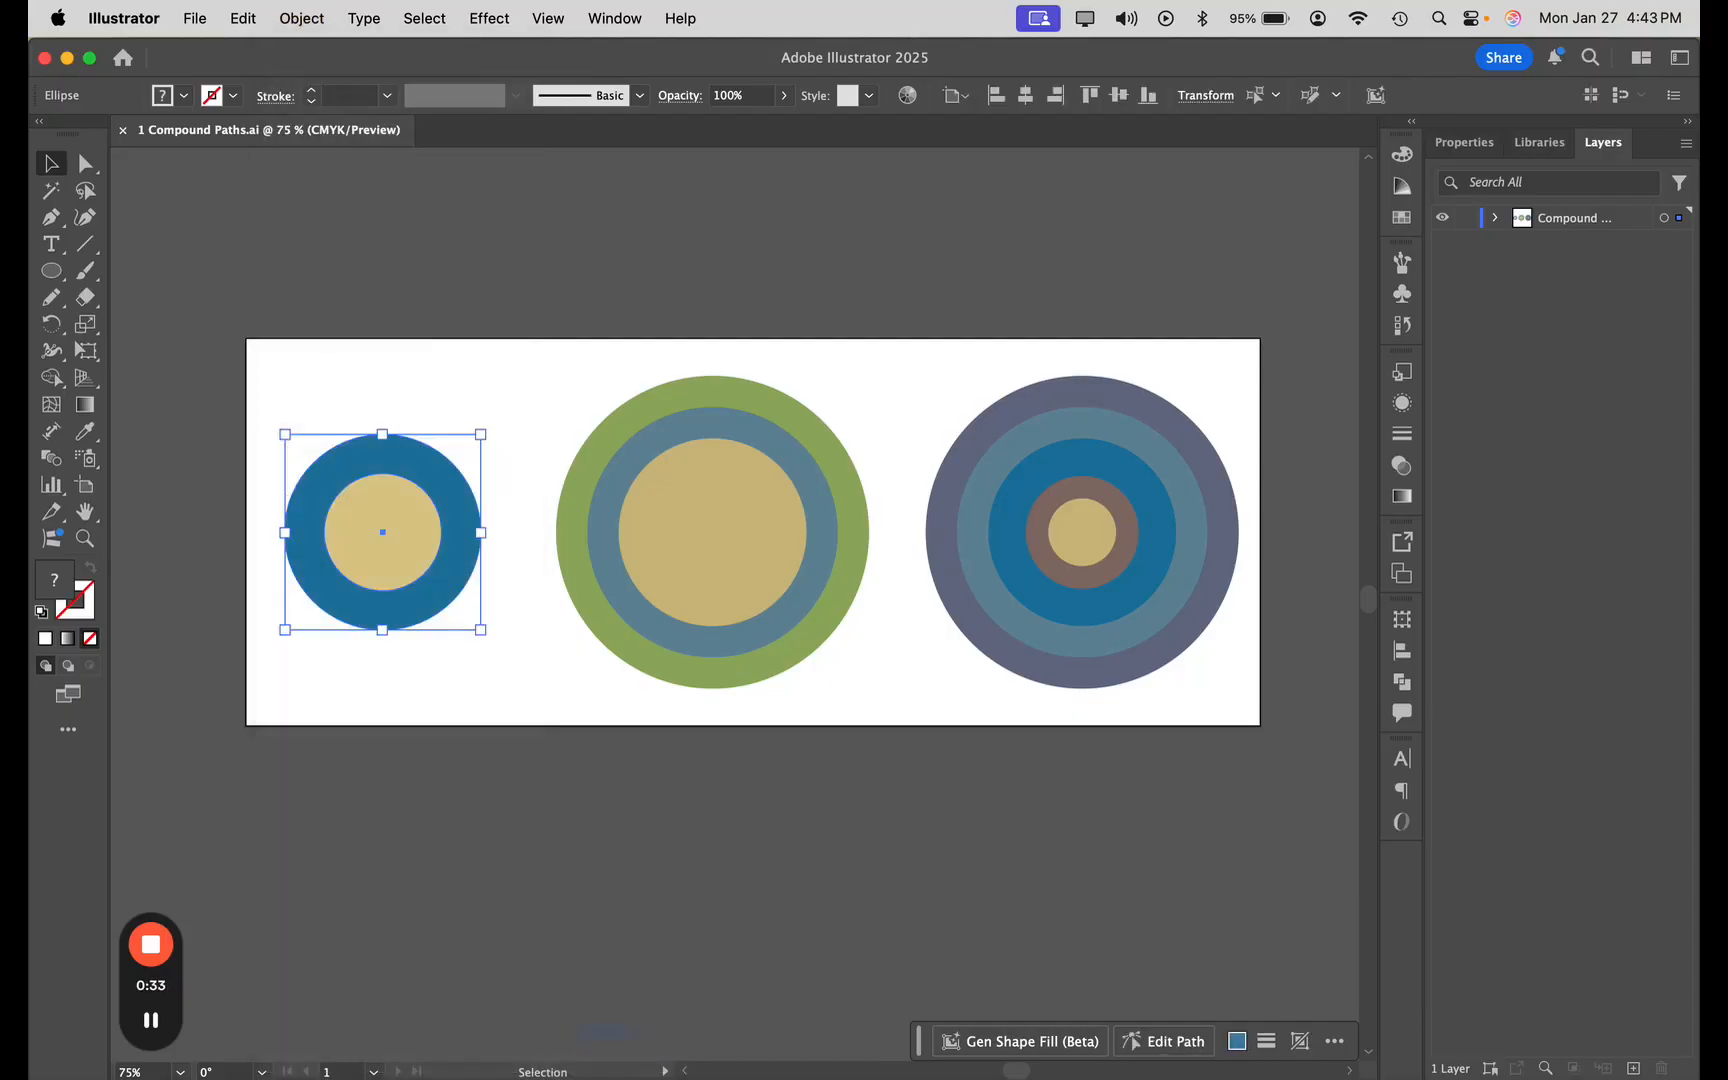
# - Enter isolation mode on the blue ring's compound path
pyautogui.press('super+equal')
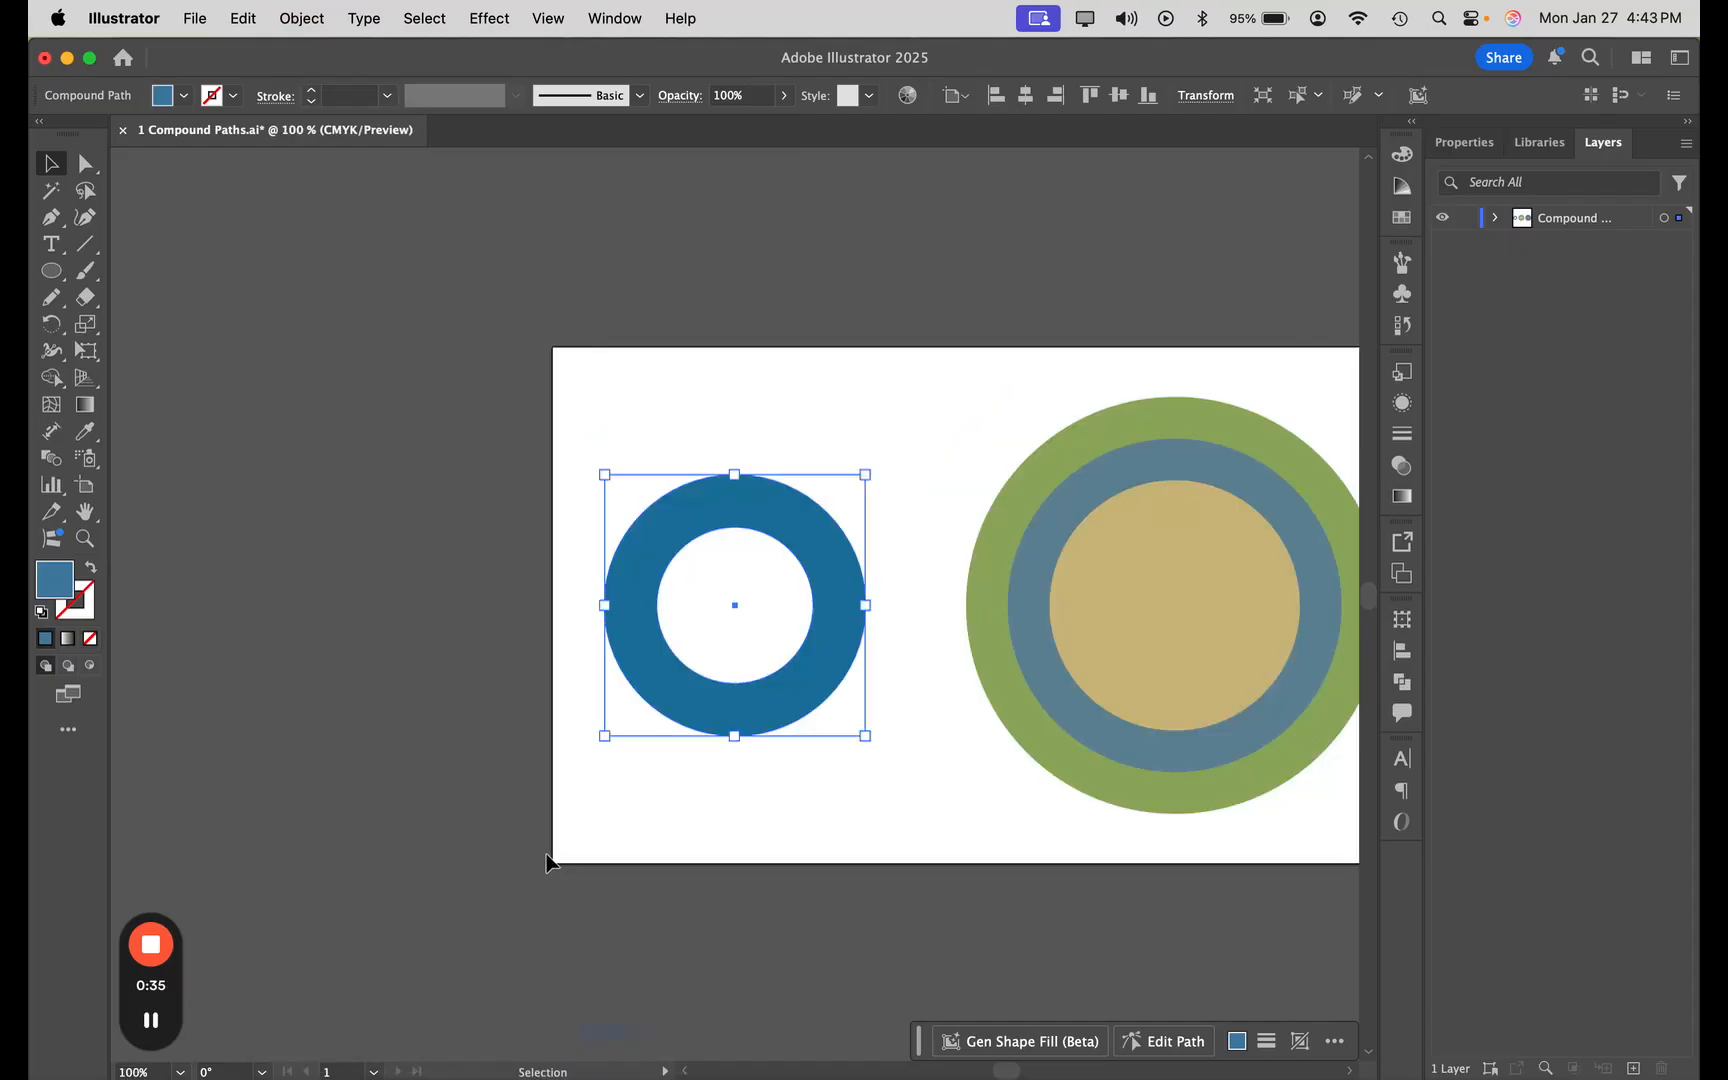
pyautogui.moveTo(840, 841); pyautogui.dragTo(675, 784)
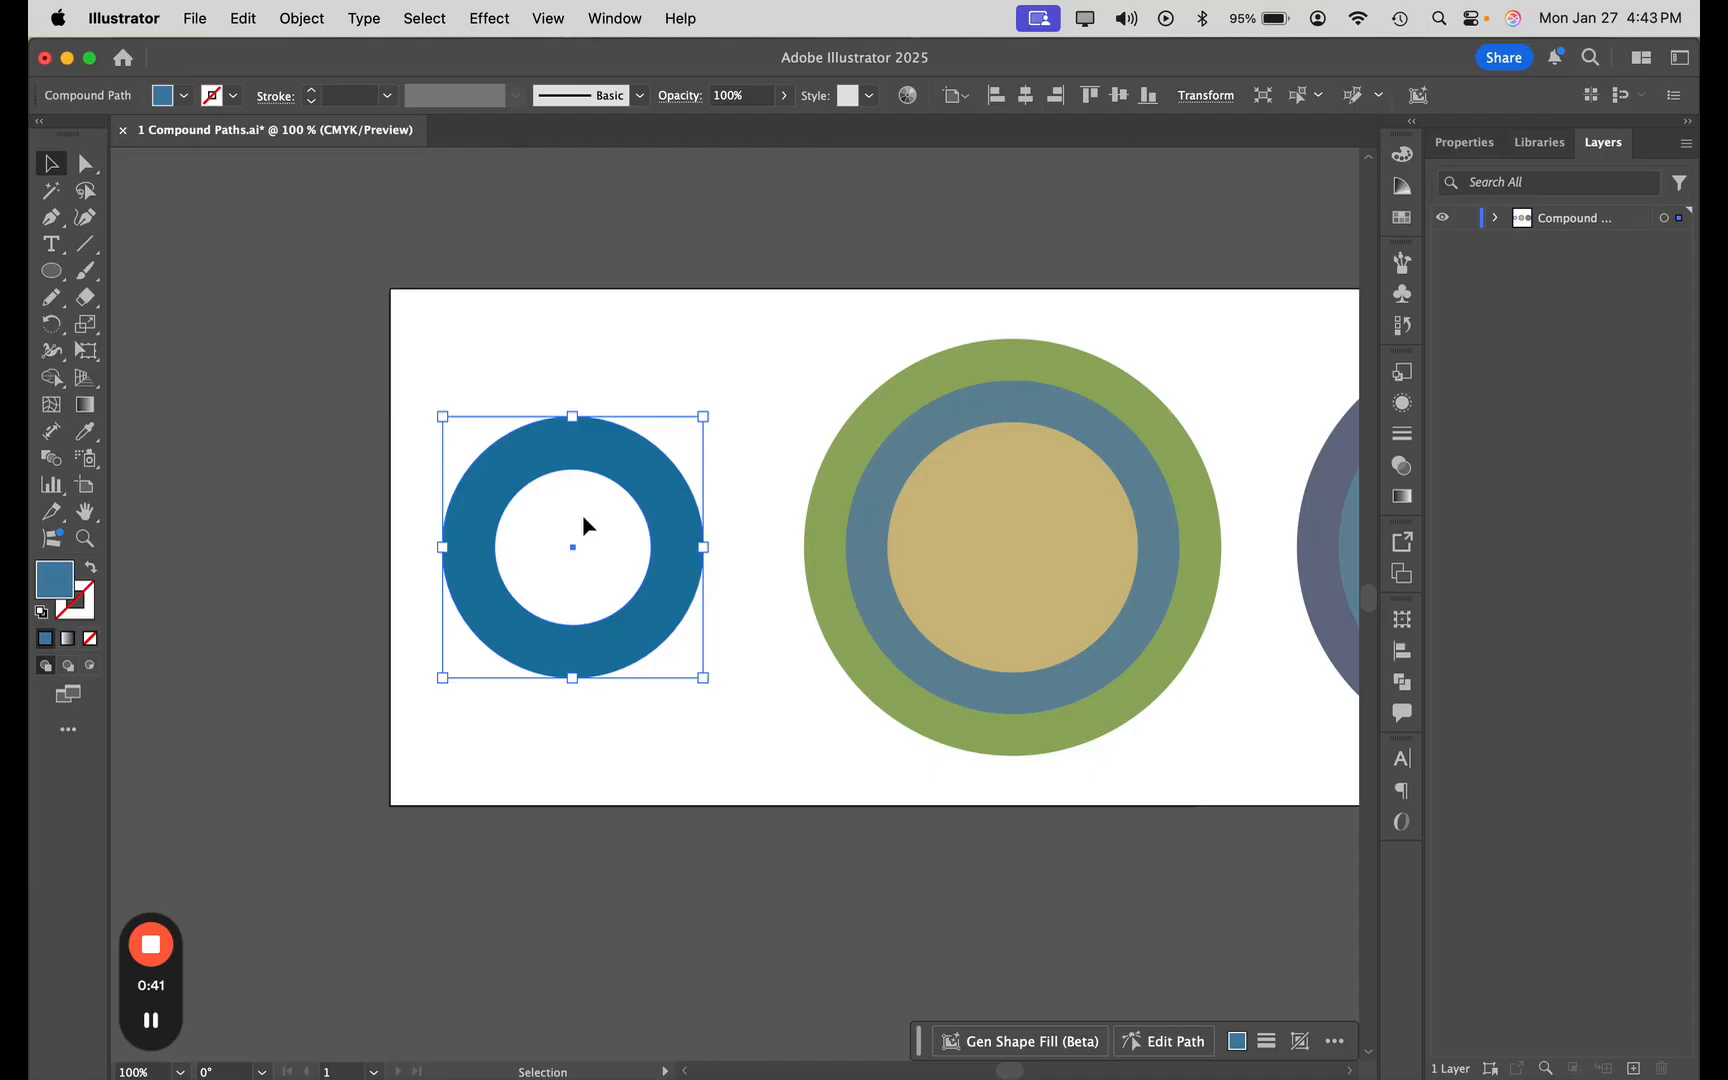
pyautogui.doubleClick(645, 478)
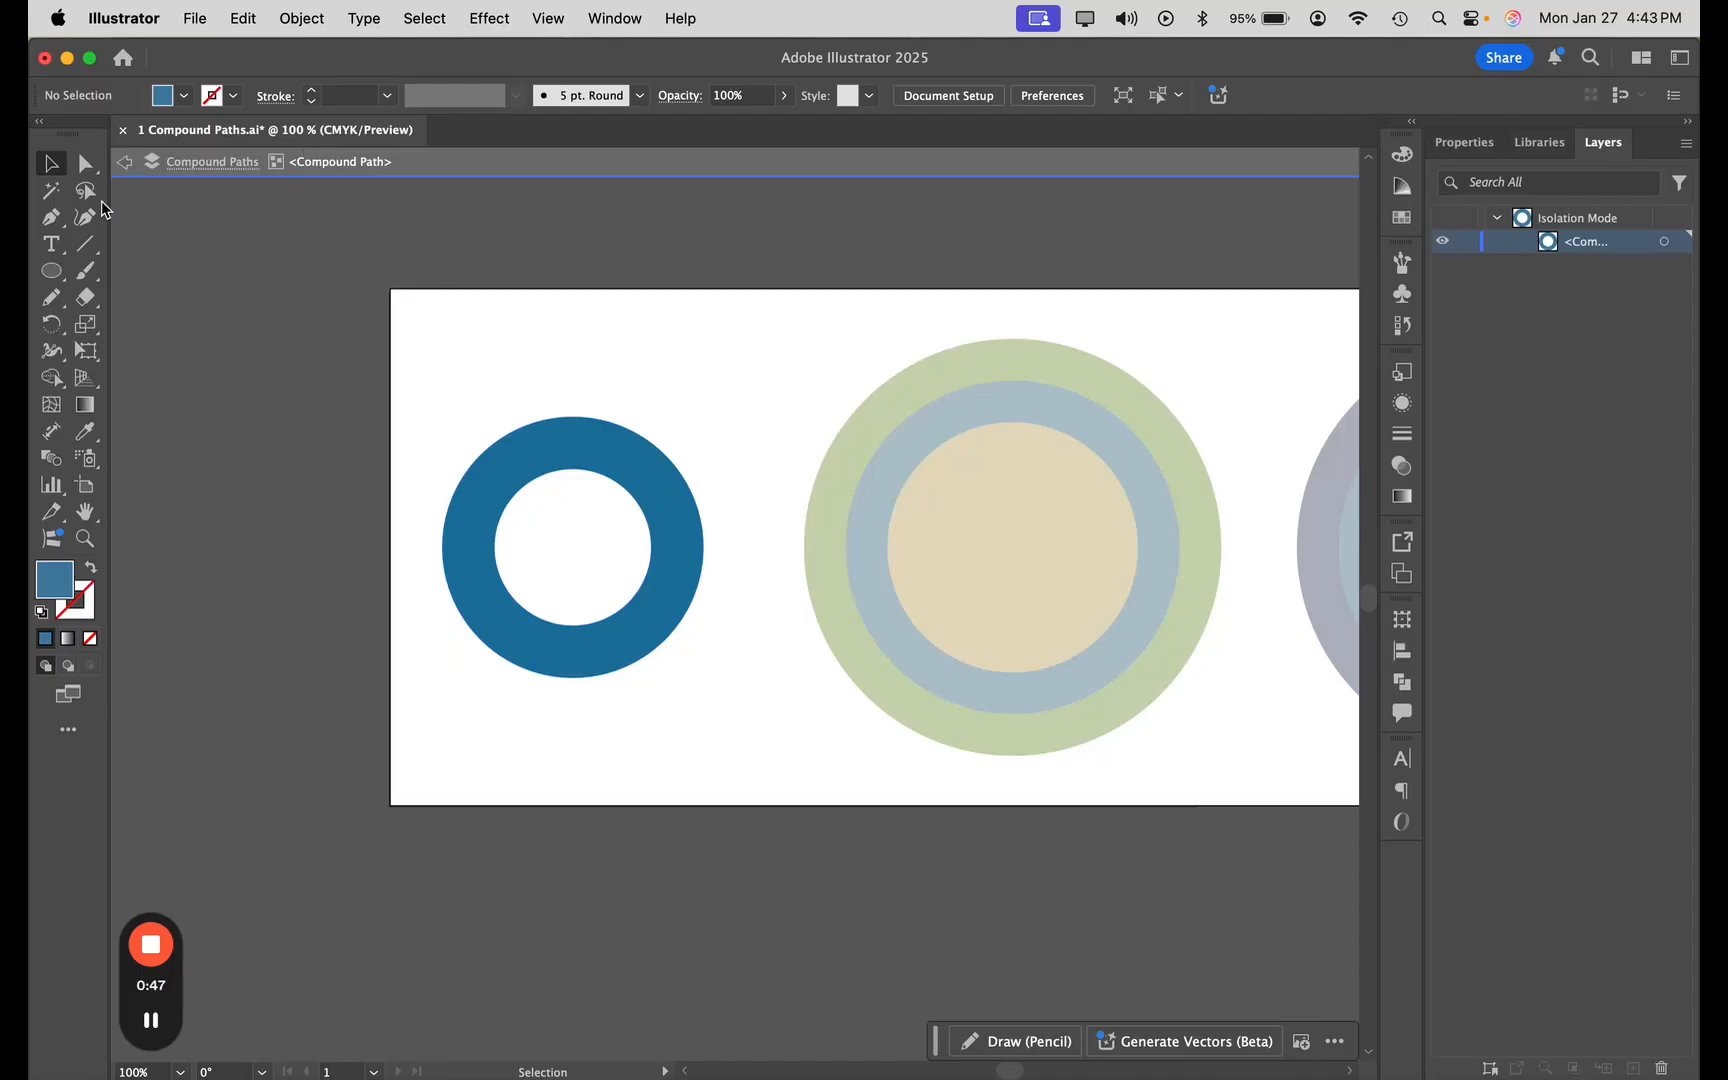
# - Try to move the ring's inner circle with the Direct Selection tool
pyautogui.click(85, 163)
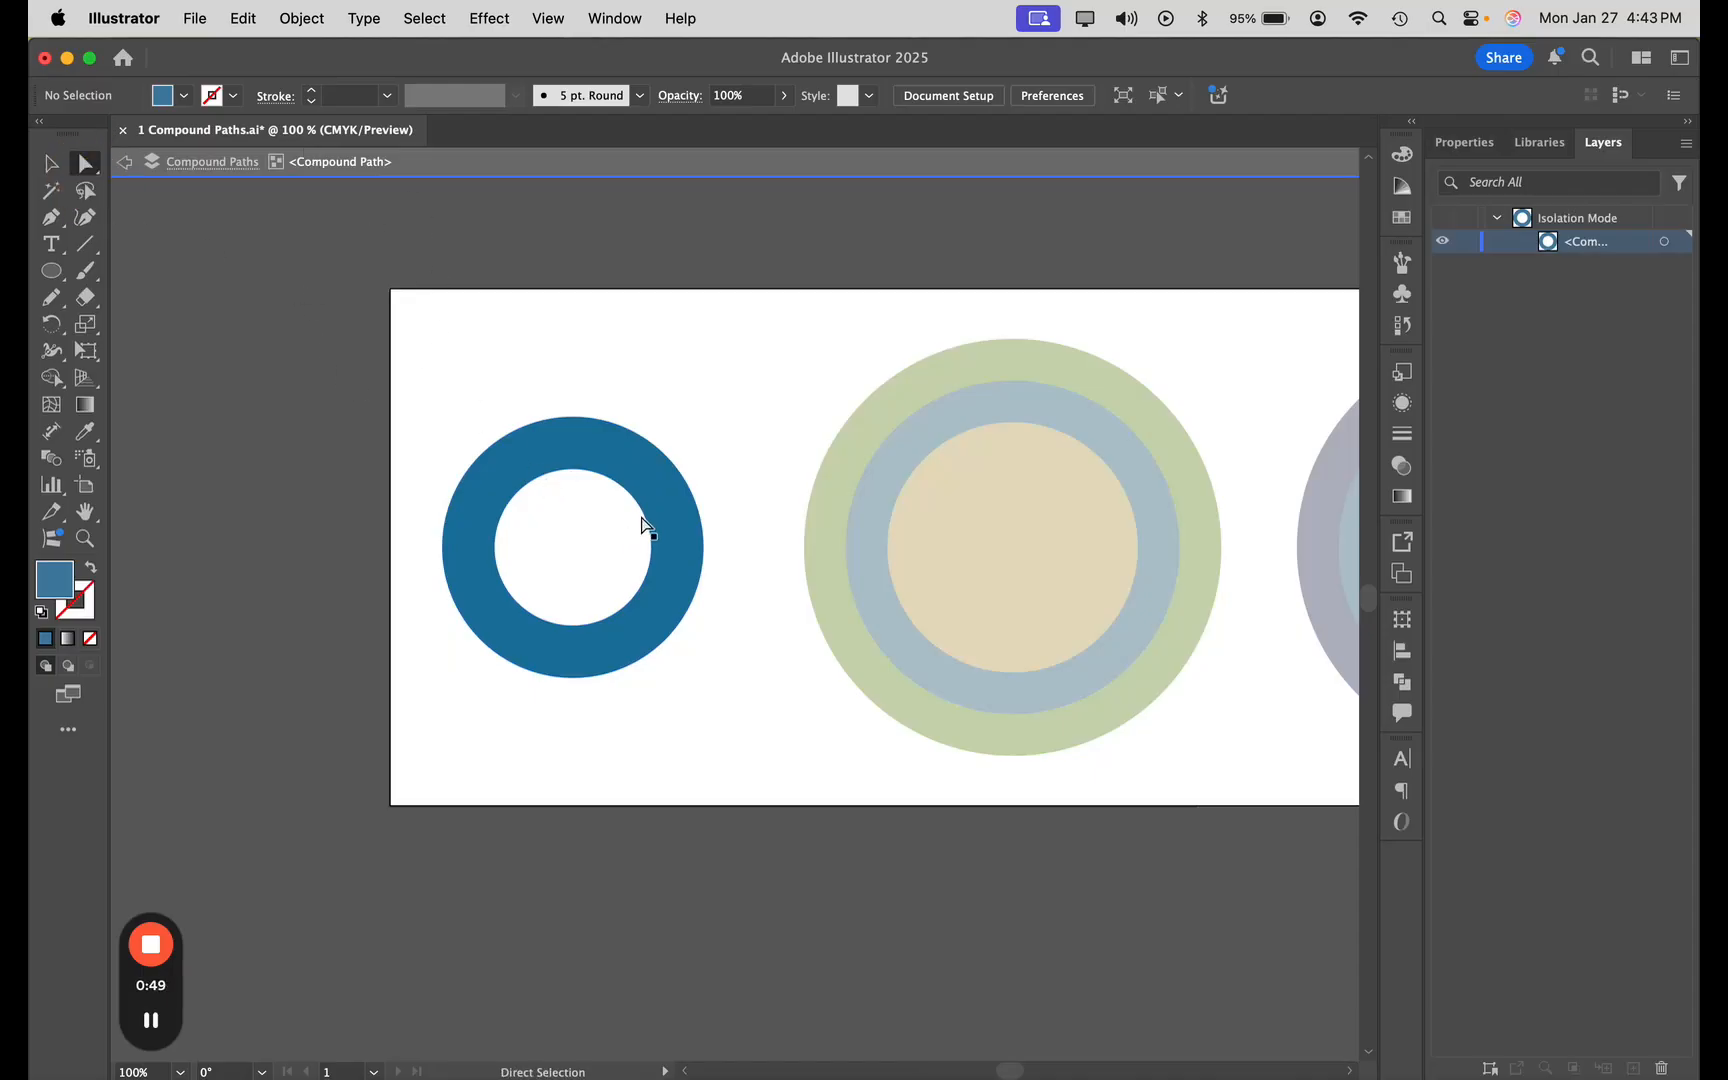
pyautogui.moveTo(648, 521); pyautogui.dragTo(608, 497)
pyautogui.press('super+z')
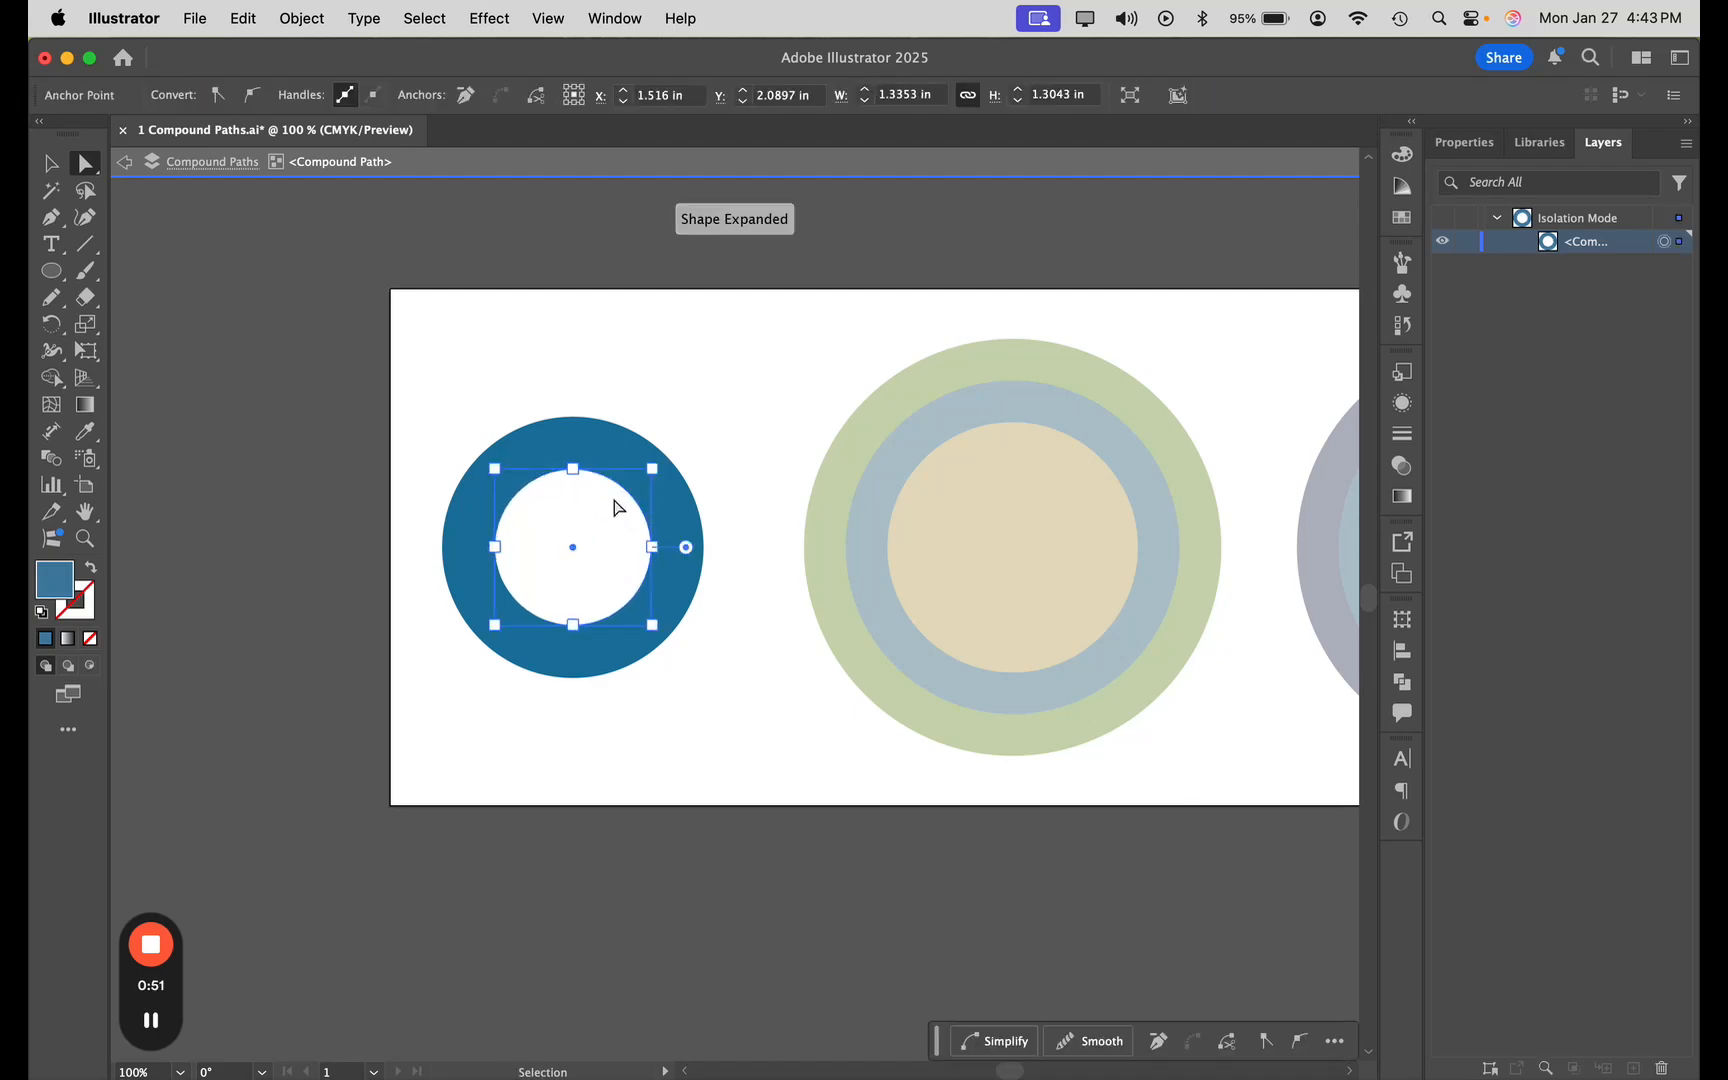
pyautogui.click(640, 502)
pyautogui.click(573, 549)
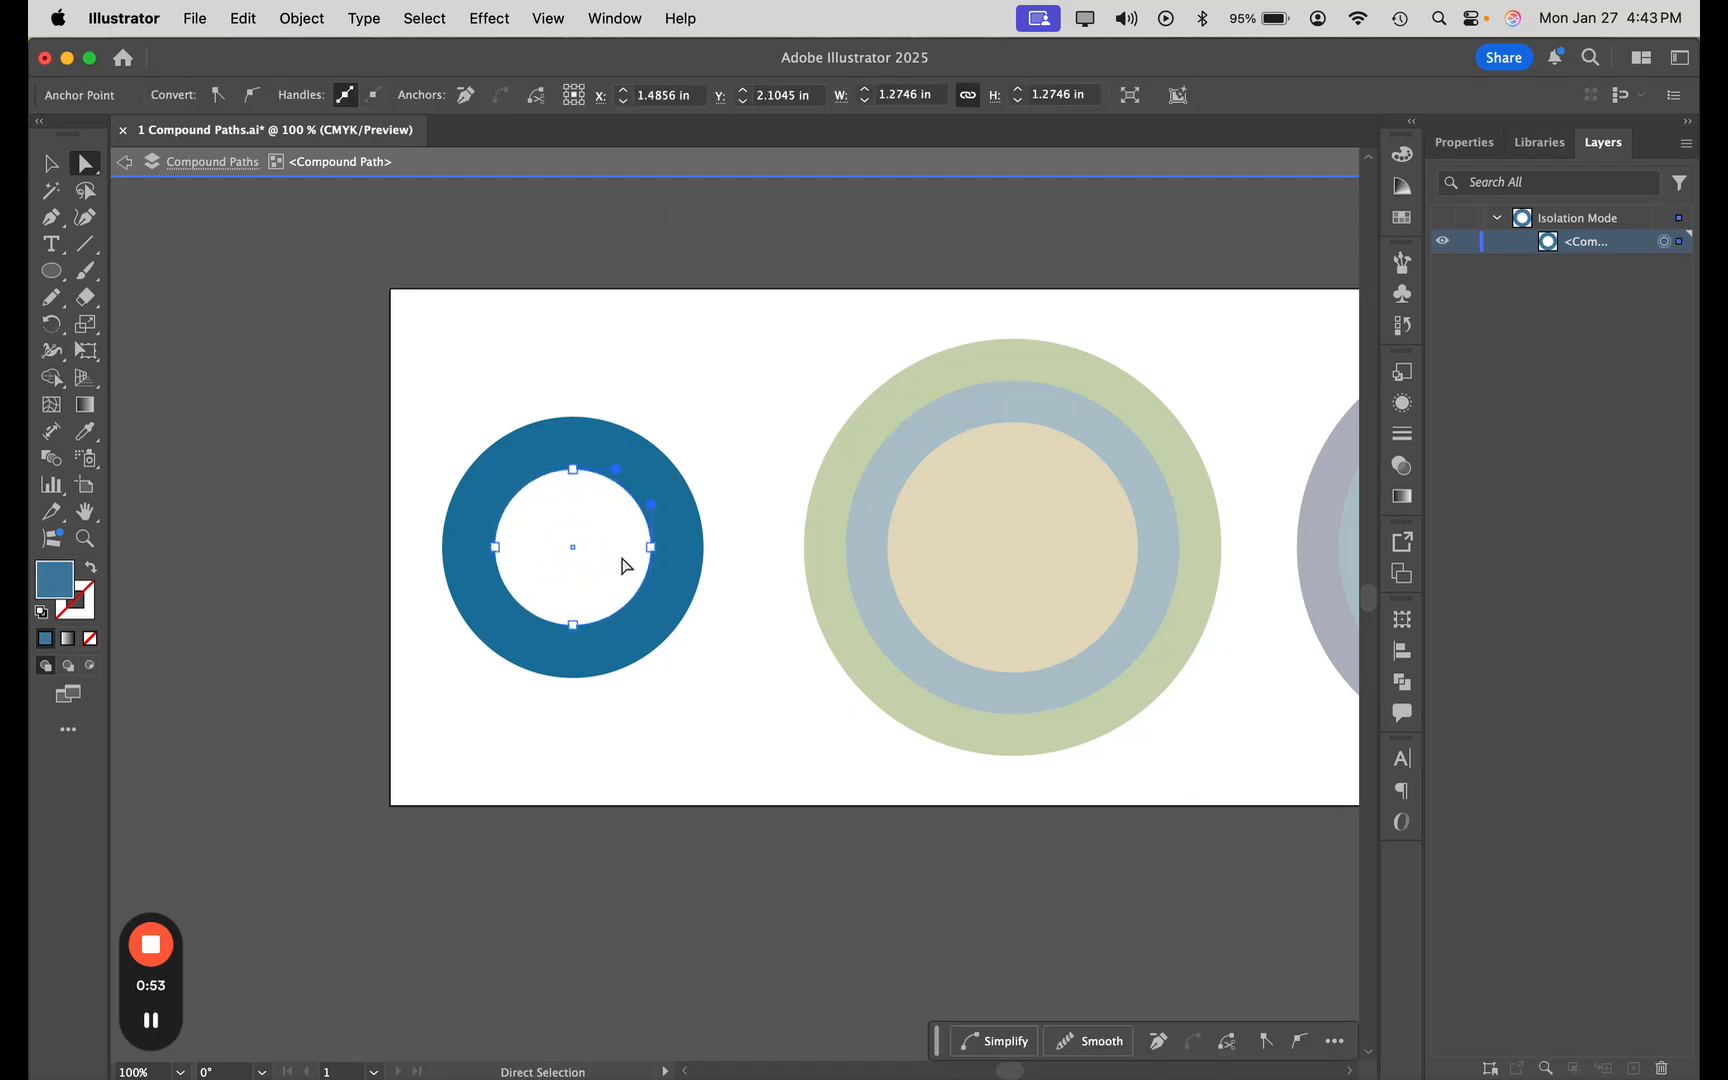
pyautogui.click(600, 512)
# - Move the ring's inner circle down and to the left inside the blue circle with the Group Selection tool
pyautogui.moveTo(90, 175); pyautogui.dragTo(163, 191)
pyautogui.click(600, 512)
pyautogui.click(636, 482)
pyautogui.moveTo(629, 497)
pyautogui.mouseDown()
pyautogui.moveTo(636, 478)
pyautogui.moveTo(602, 501)
pyautogui.moveTo(640, 487)
pyautogui.moveTo(609, 544)
pyautogui.moveTo(644, 536)
pyautogui.moveTo(609, 540)
pyautogui.moveTo(616, 526)
pyautogui.mouseUp()
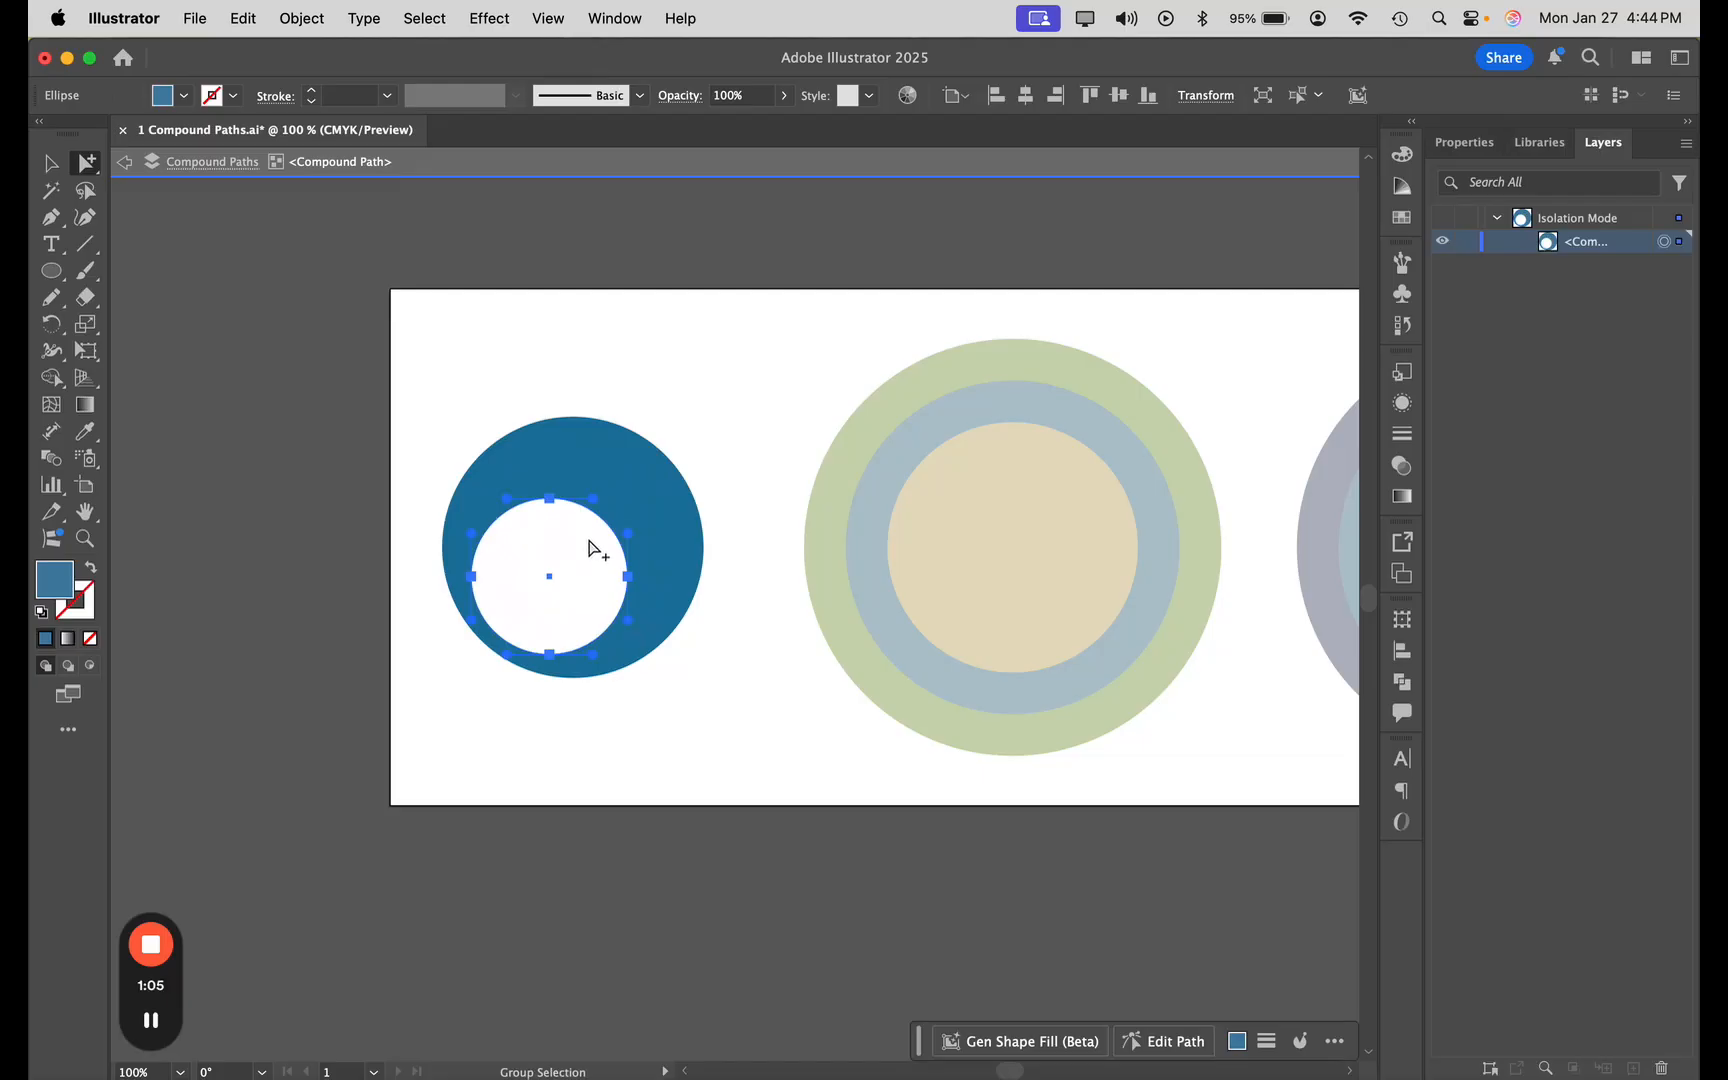
# - Enlarge the inner circle and centre it horizontally so it nearly reaches the blue circle's lower edge, and exit isolation mode
pyautogui.click(50, 163)
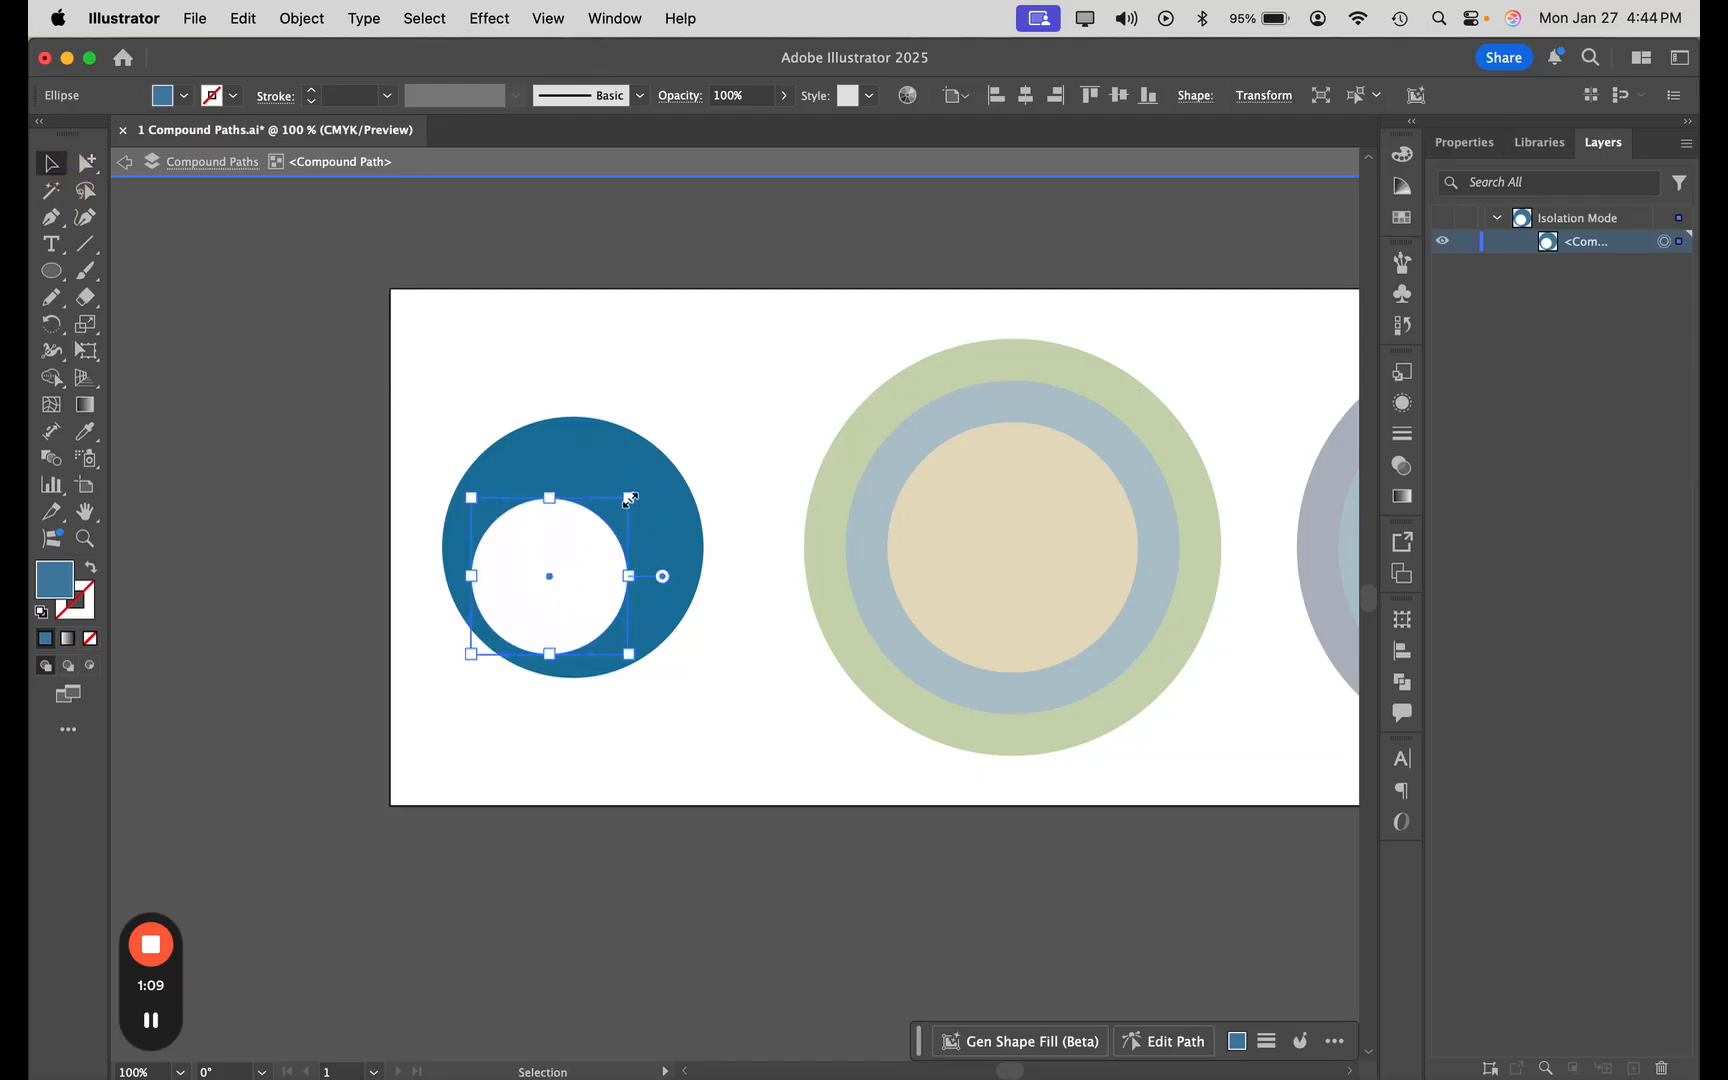
pyautogui.moveTo(629, 499)
pyautogui.mouseDown()
pyautogui.moveTo(688, 470)
pyautogui.moveTo(636, 502)
pyautogui.mouseUp()
pyautogui.press('super+z')
pyautogui.click(616, 512)
pyautogui.click(739, 698)
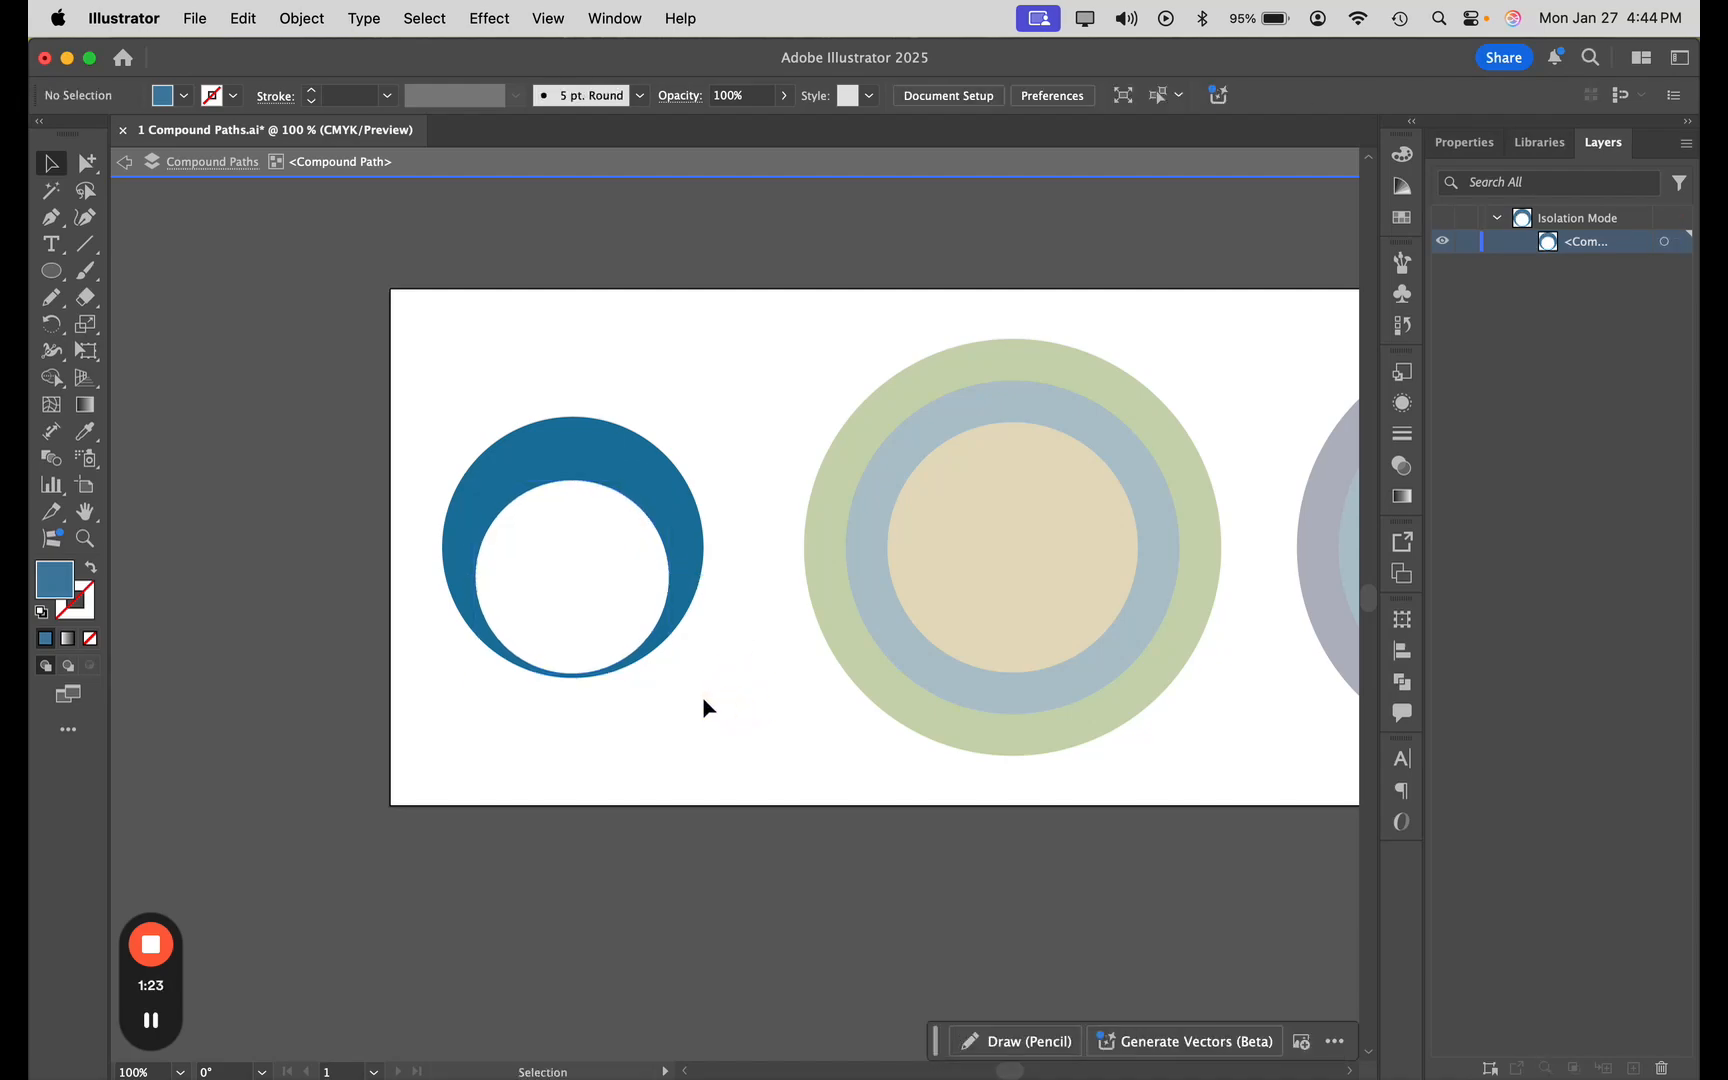
pyautogui.doubleClick(697, 700)
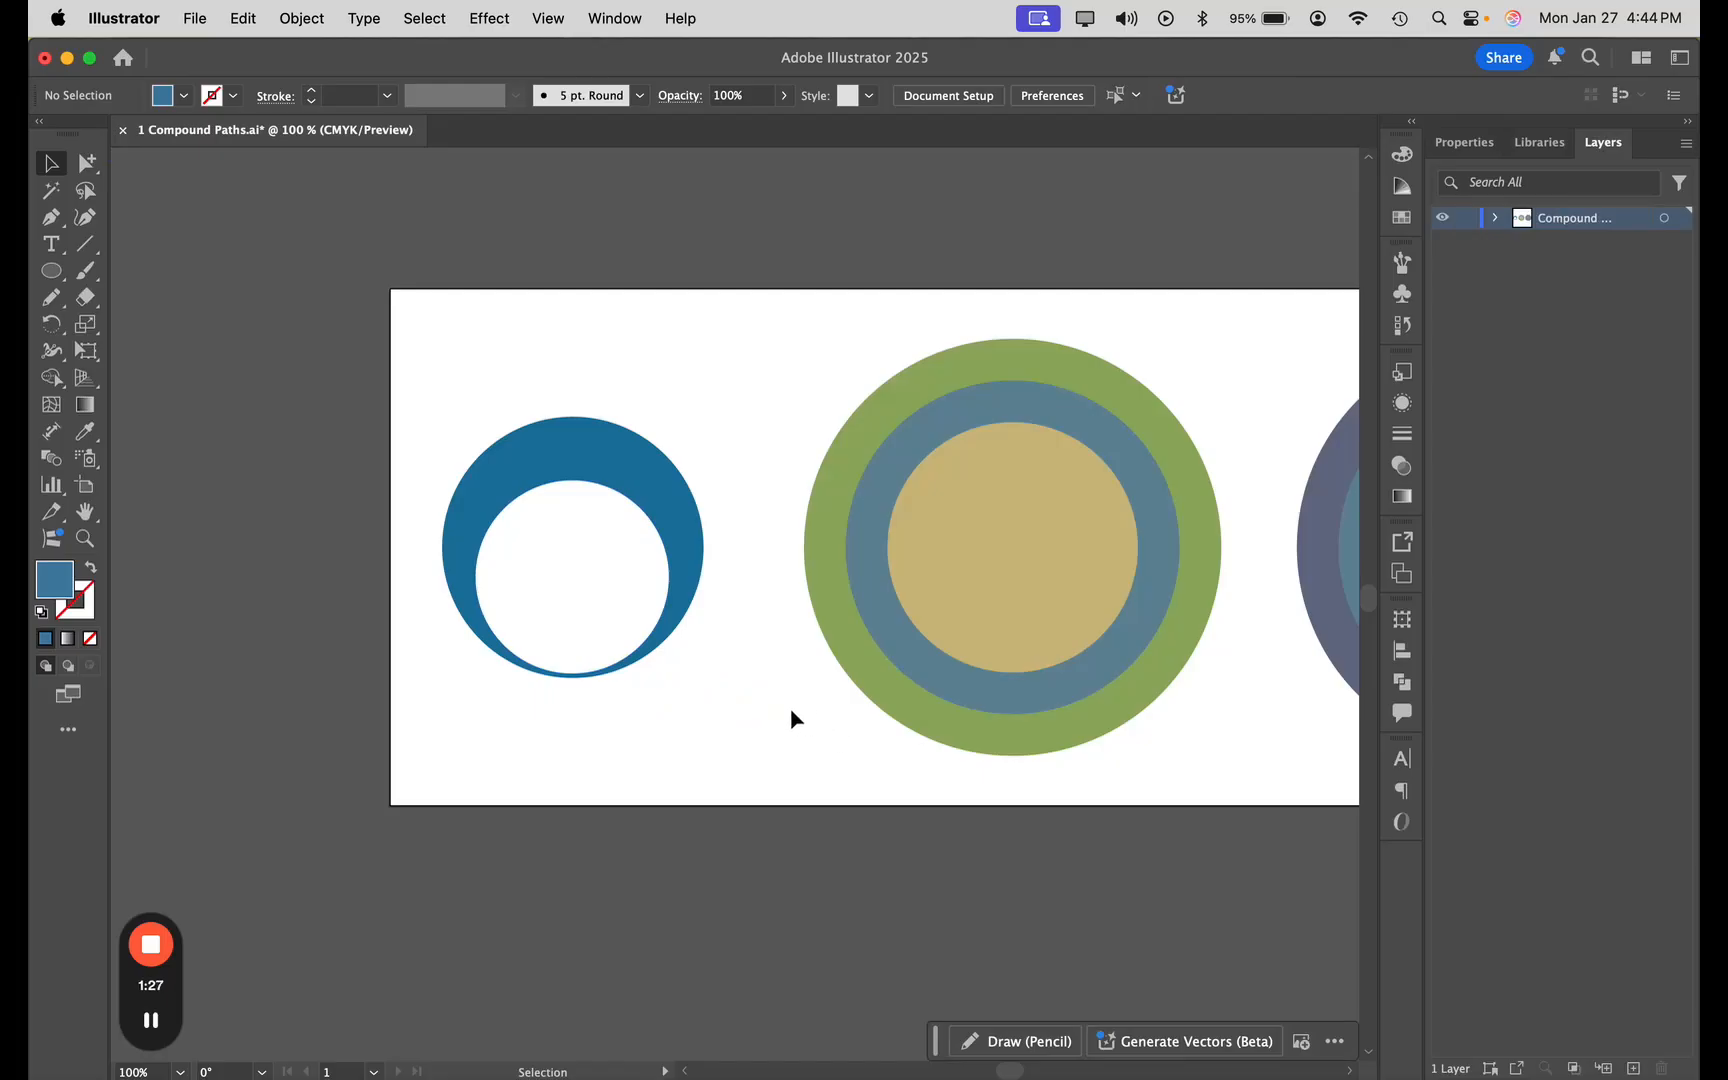
pyautogui.moveTo(791, 707); pyautogui.dragTo(412, 700)
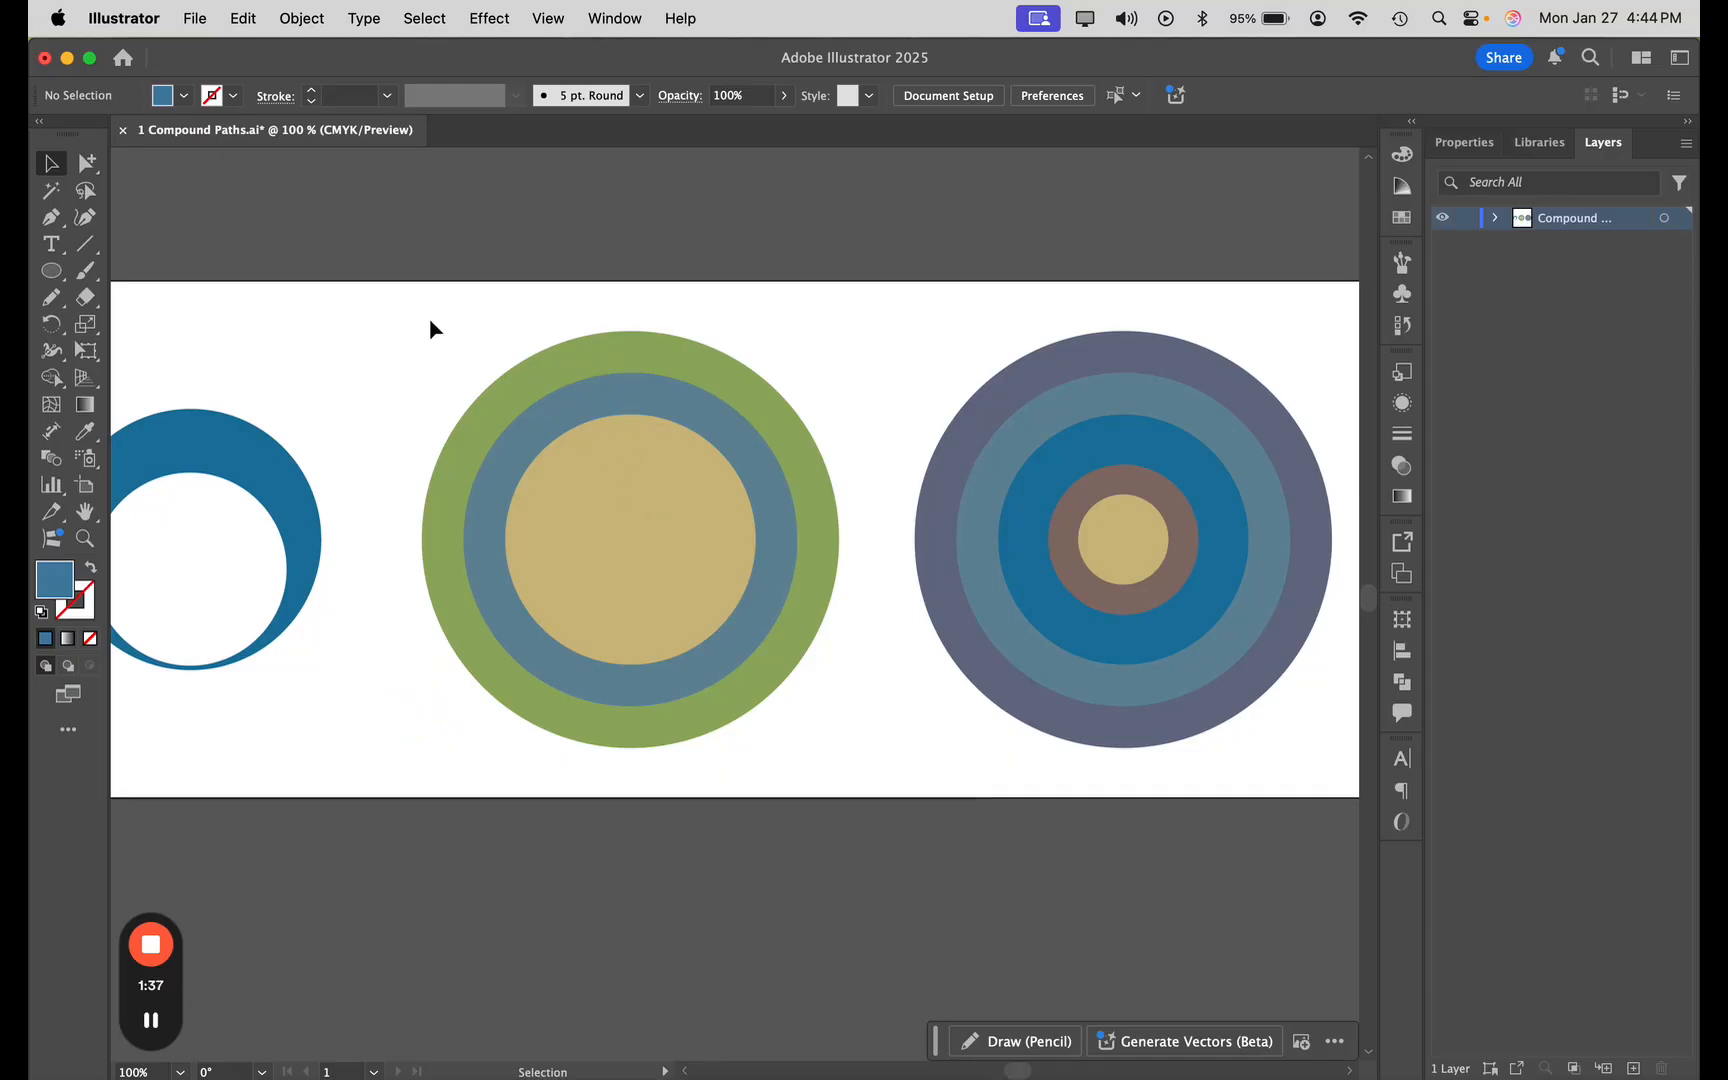
# - Combine the three concentric green, blue and tan circles into one compound path
pyautogui.moveTo(396, 308); pyautogui.dragTo(864, 787)
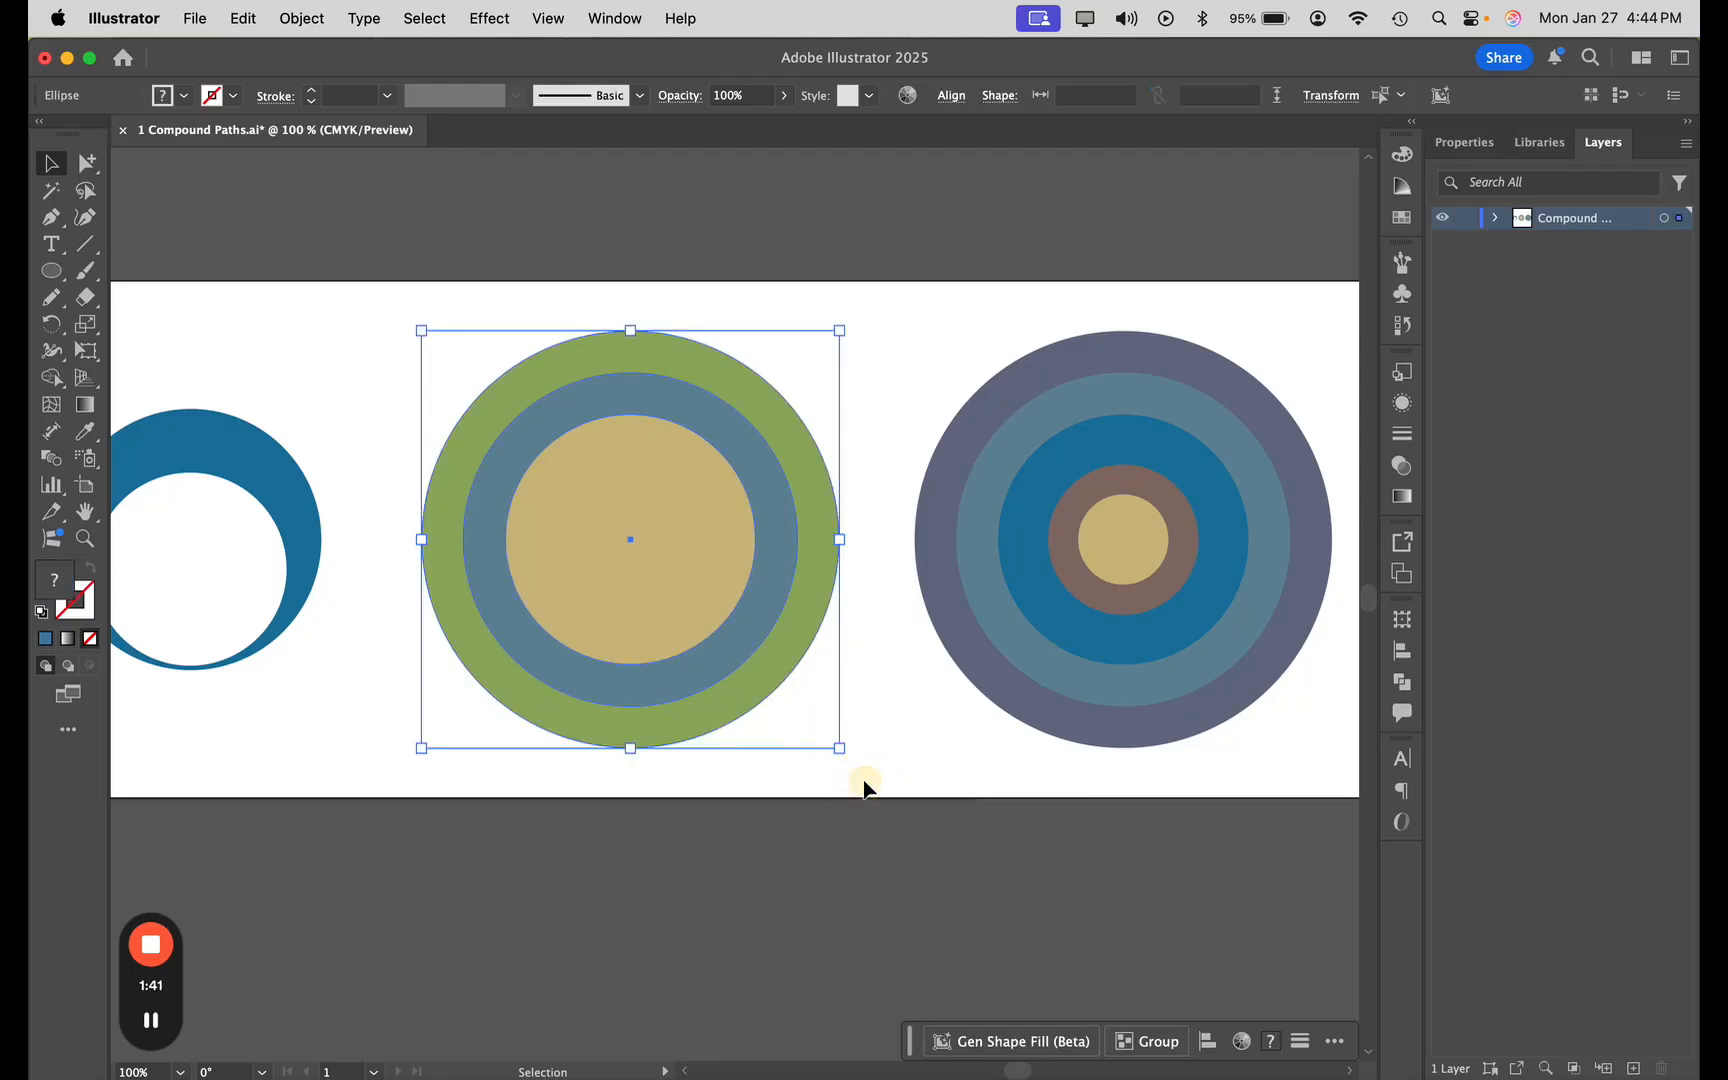
pyautogui.click(300, 18)
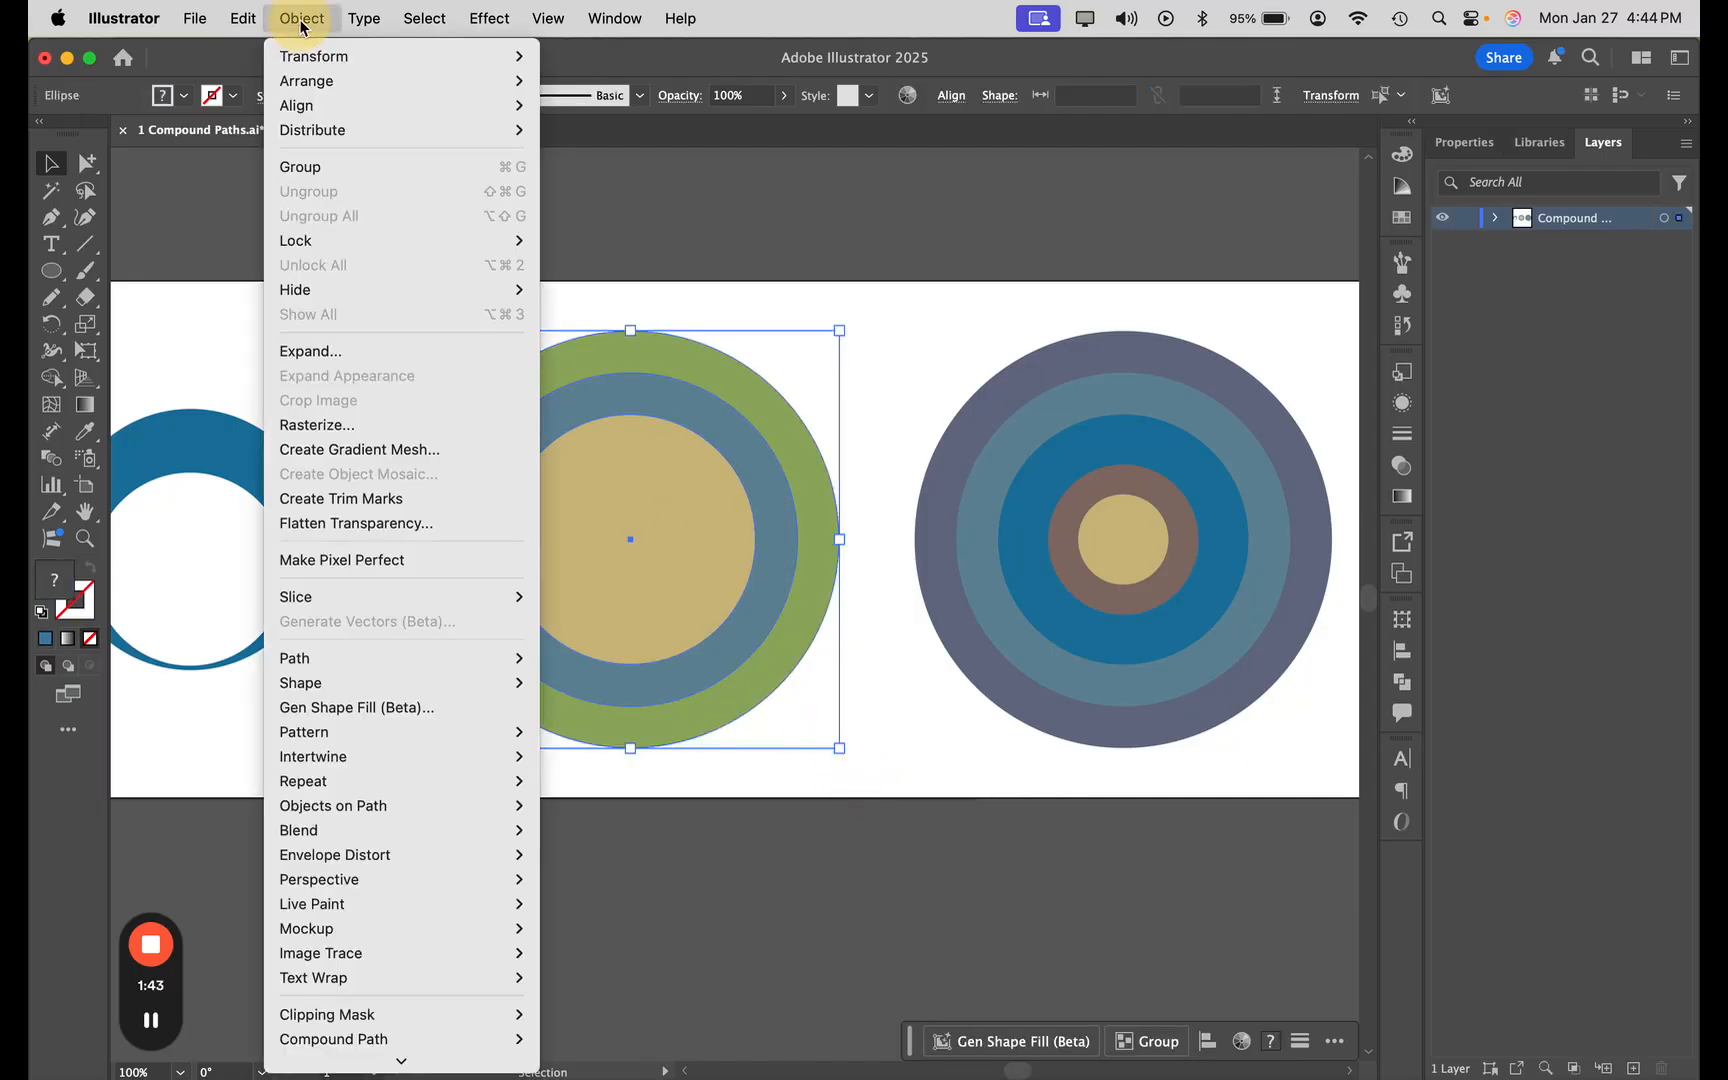
pyautogui.moveTo(353, 1038)
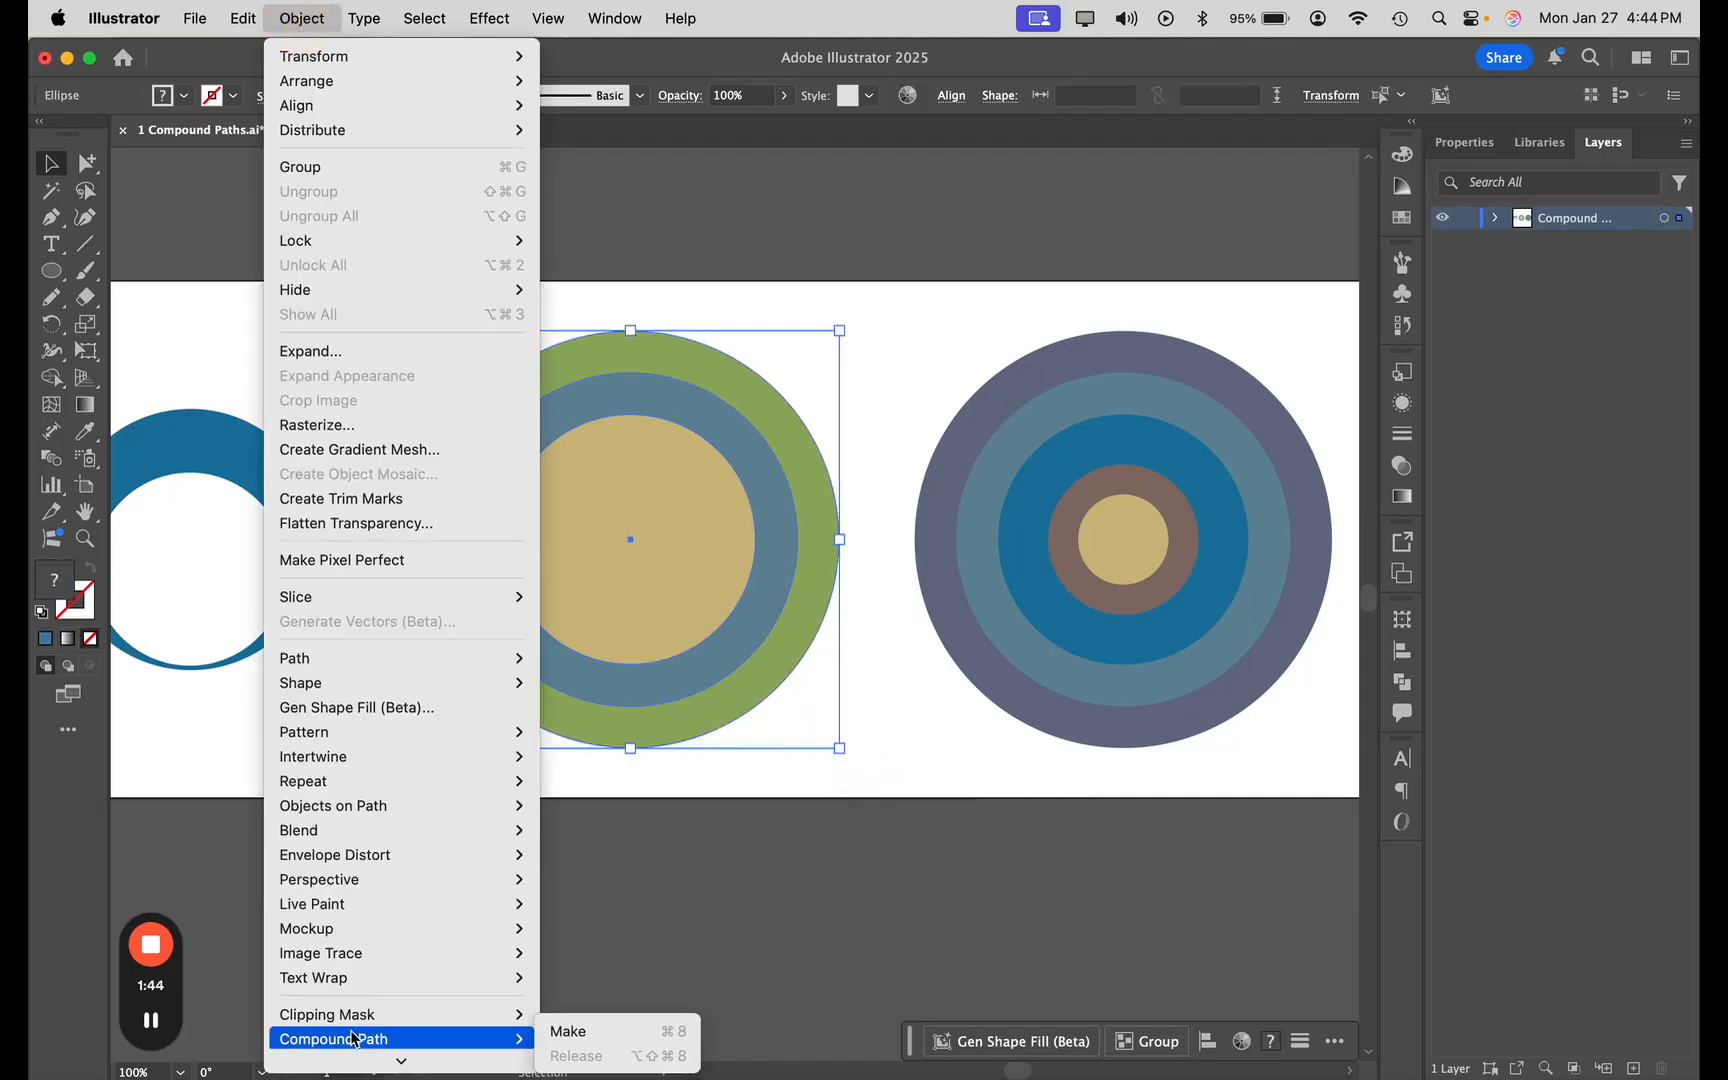
pyautogui.click(561, 1031)
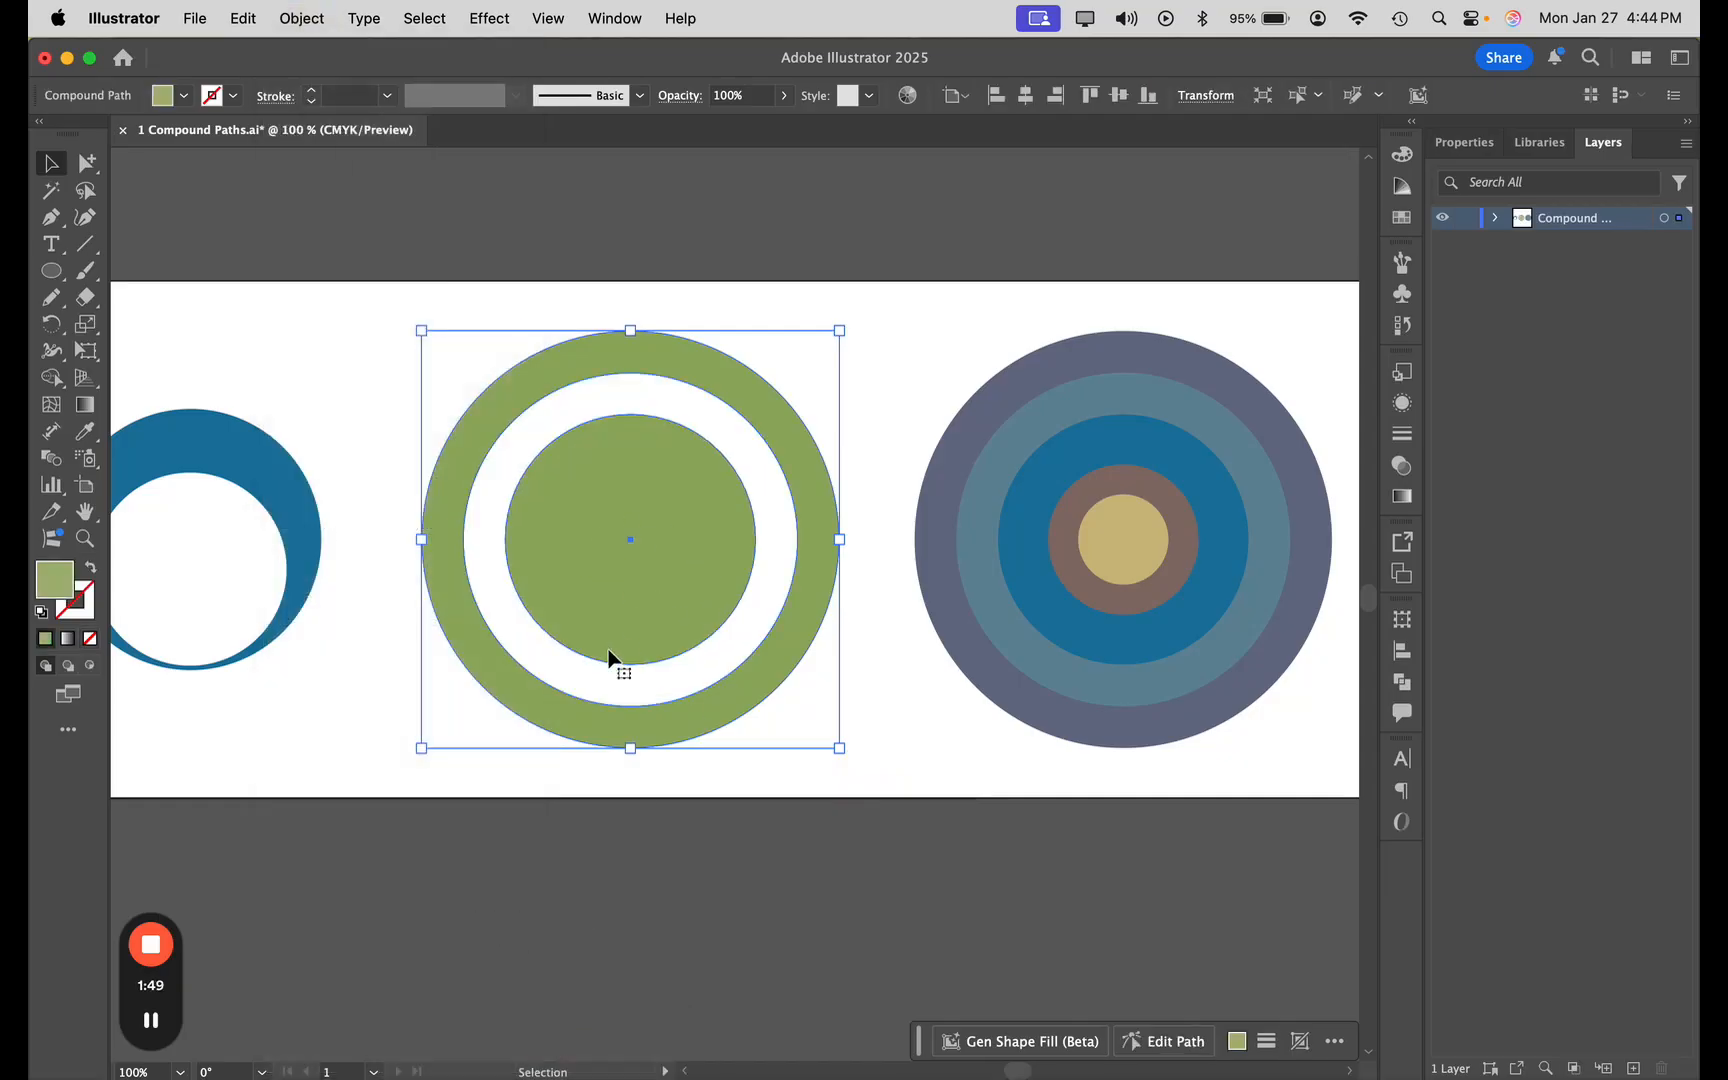
# - Isolate the green compound path, move its inner circle up so it overlaps the outer ring, and exit isolation mode
pyautogui.doubleClick(781, 447)
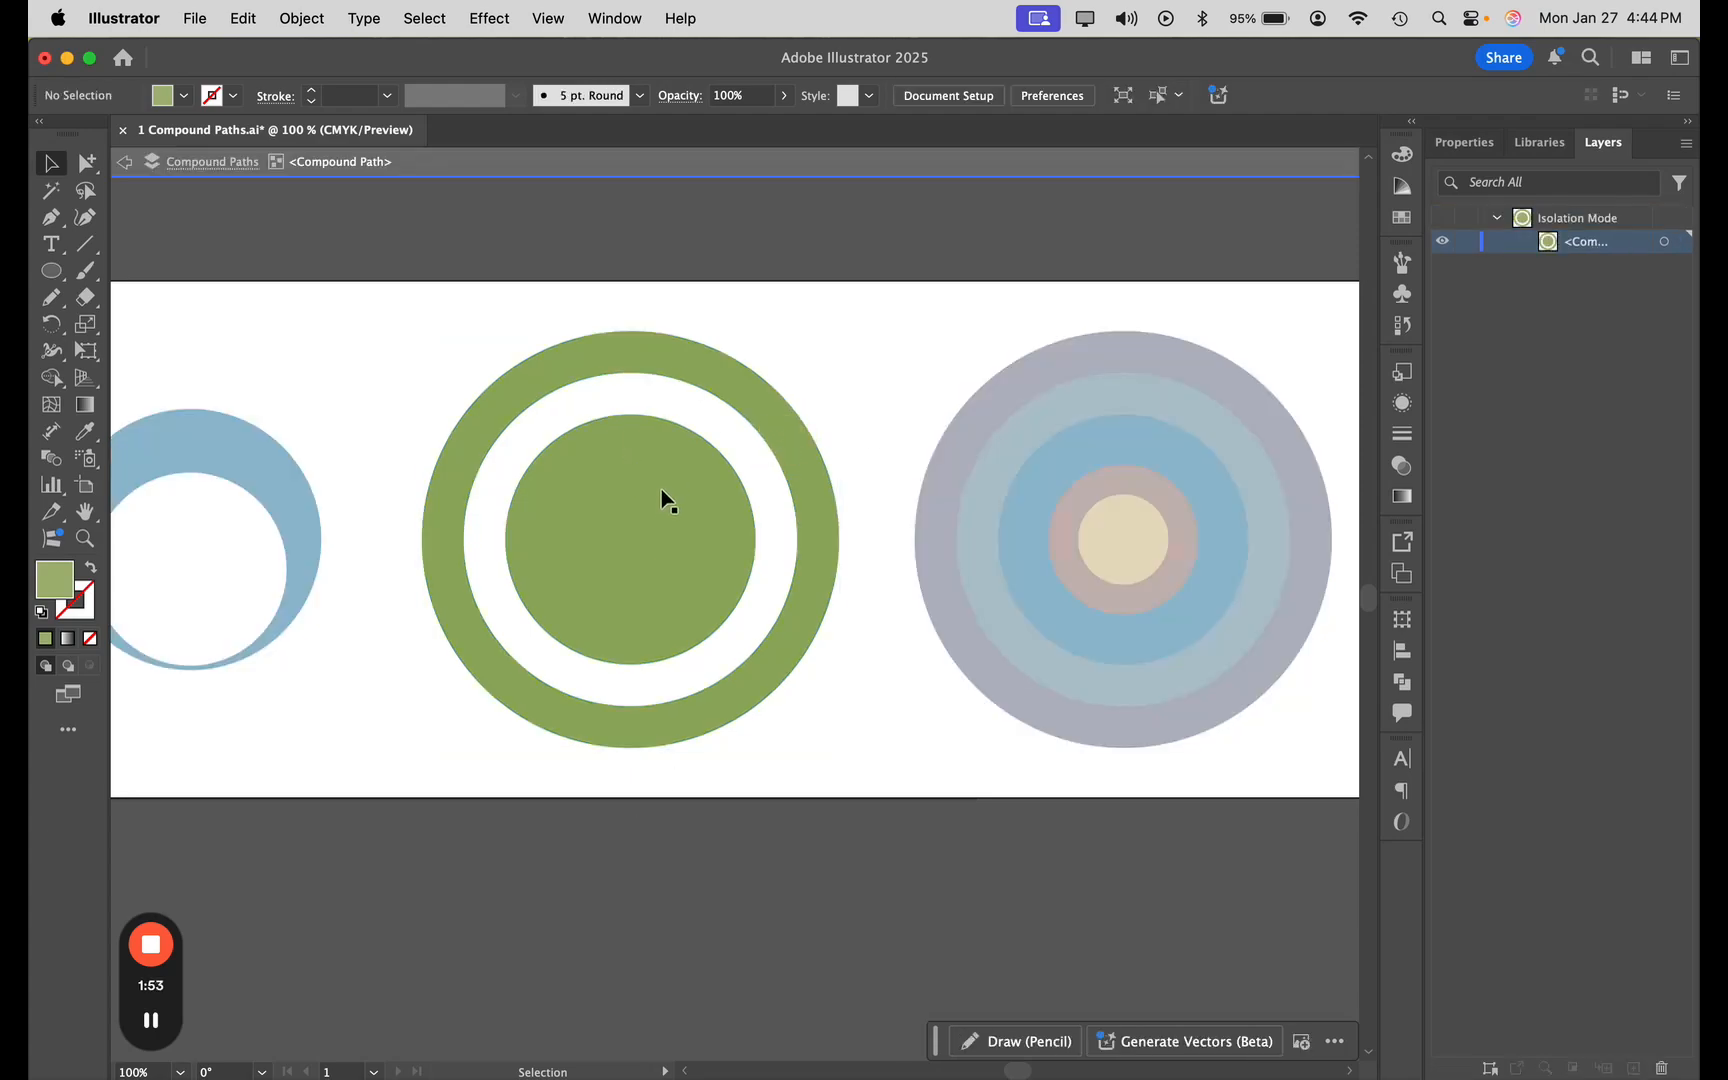
pyautogui.moveTo(662, 497); pyautogui.dragTo(662, 427)
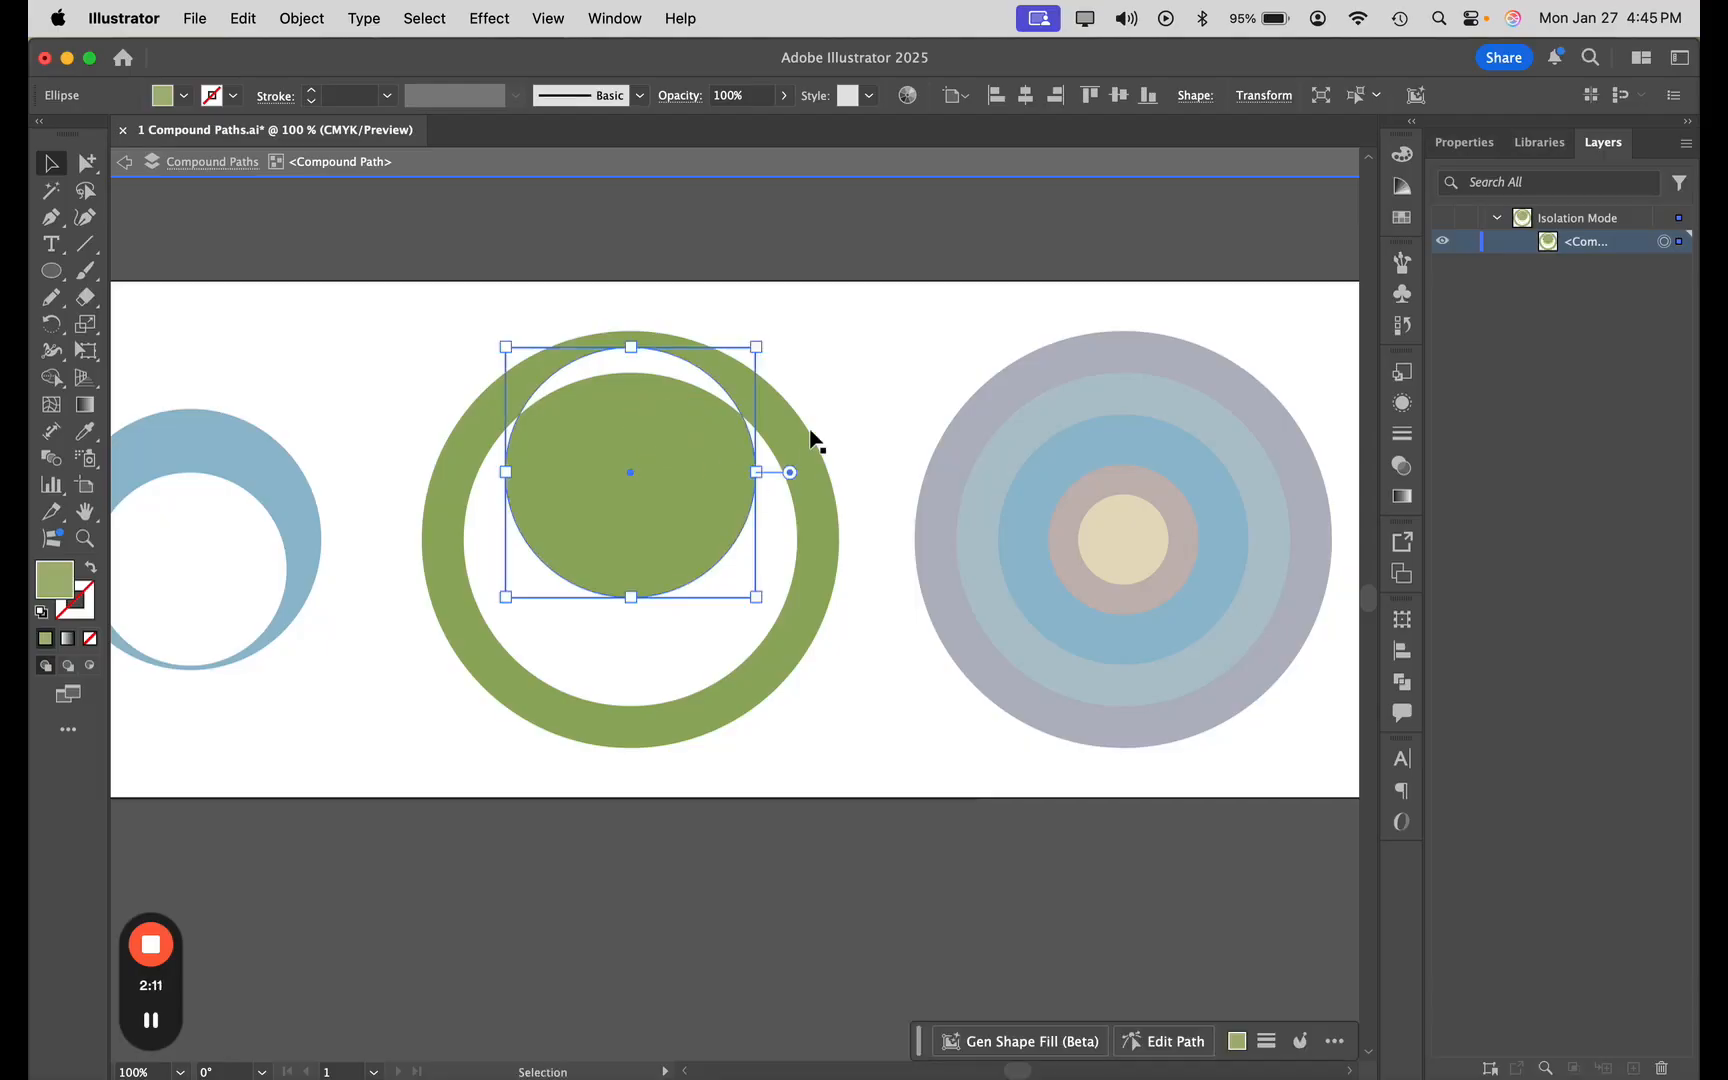
pyautogui.click(828, 398)
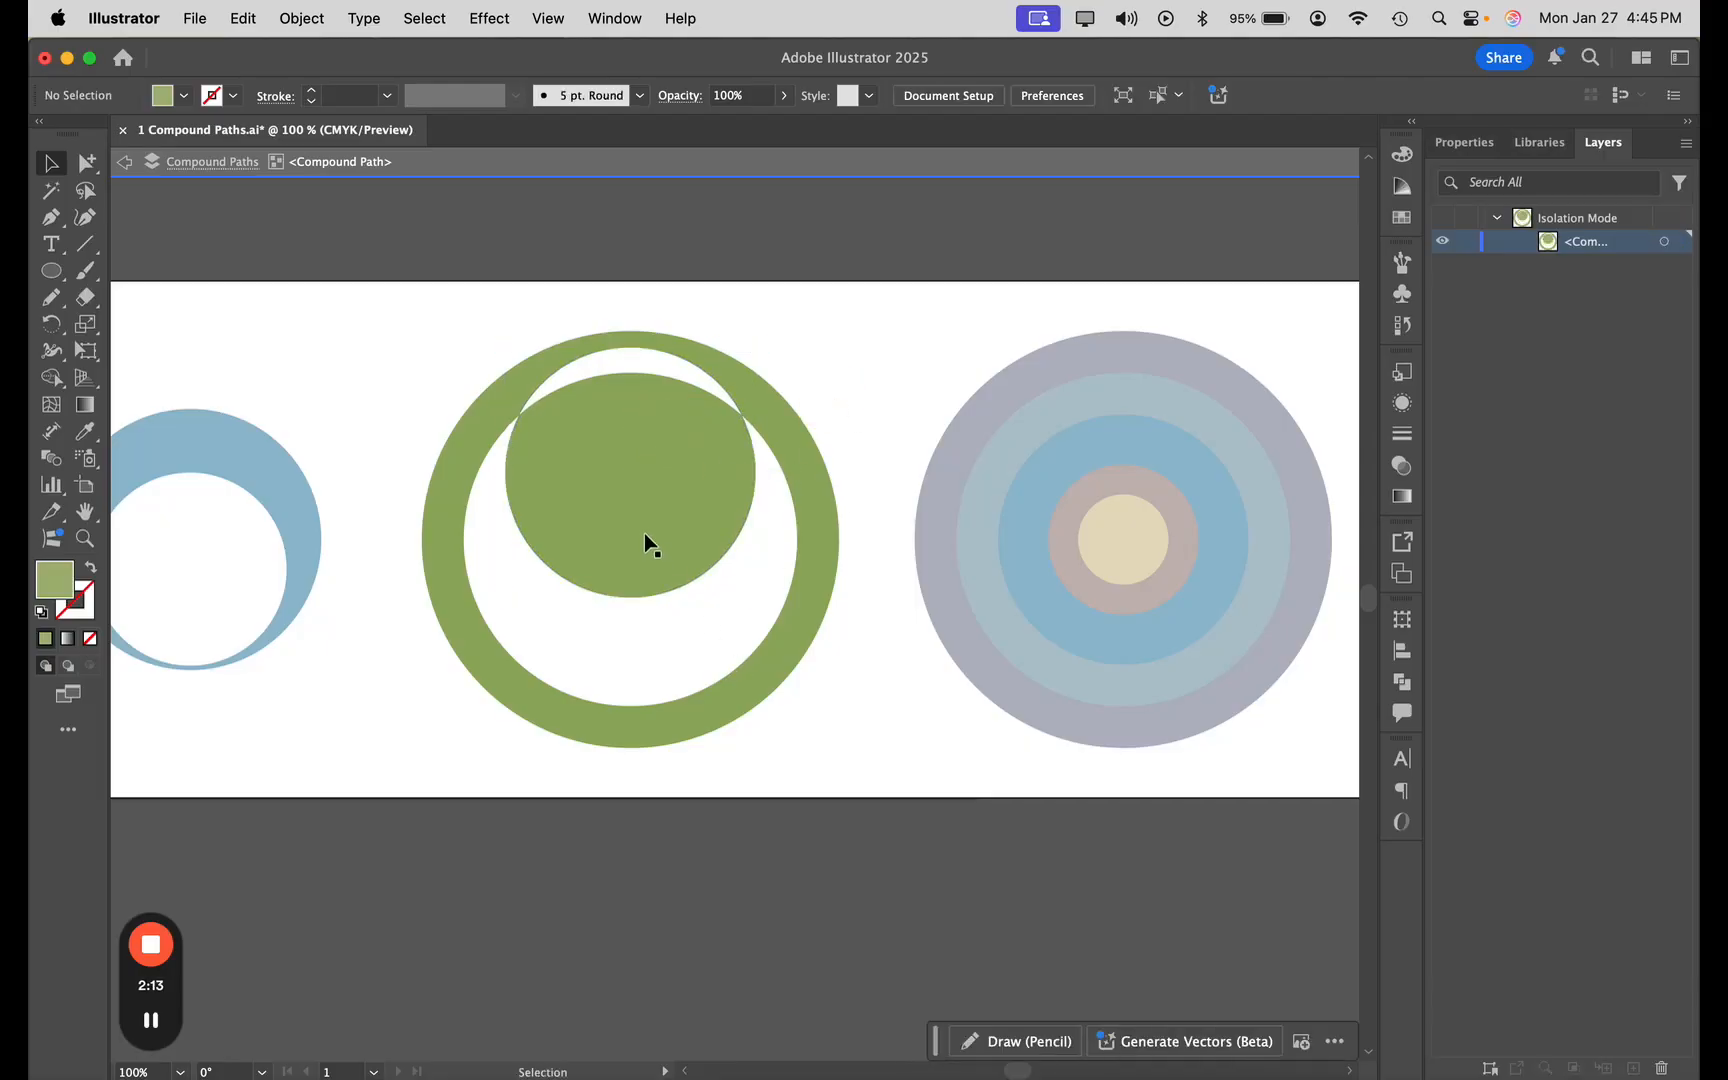
pyautogui.doubleClick(851, 460)
# - Combine the five concentric circles beside the green shape into one compound path
pyautogui.moveTo(868, 627); pyautogui.dragTo(632, 633)
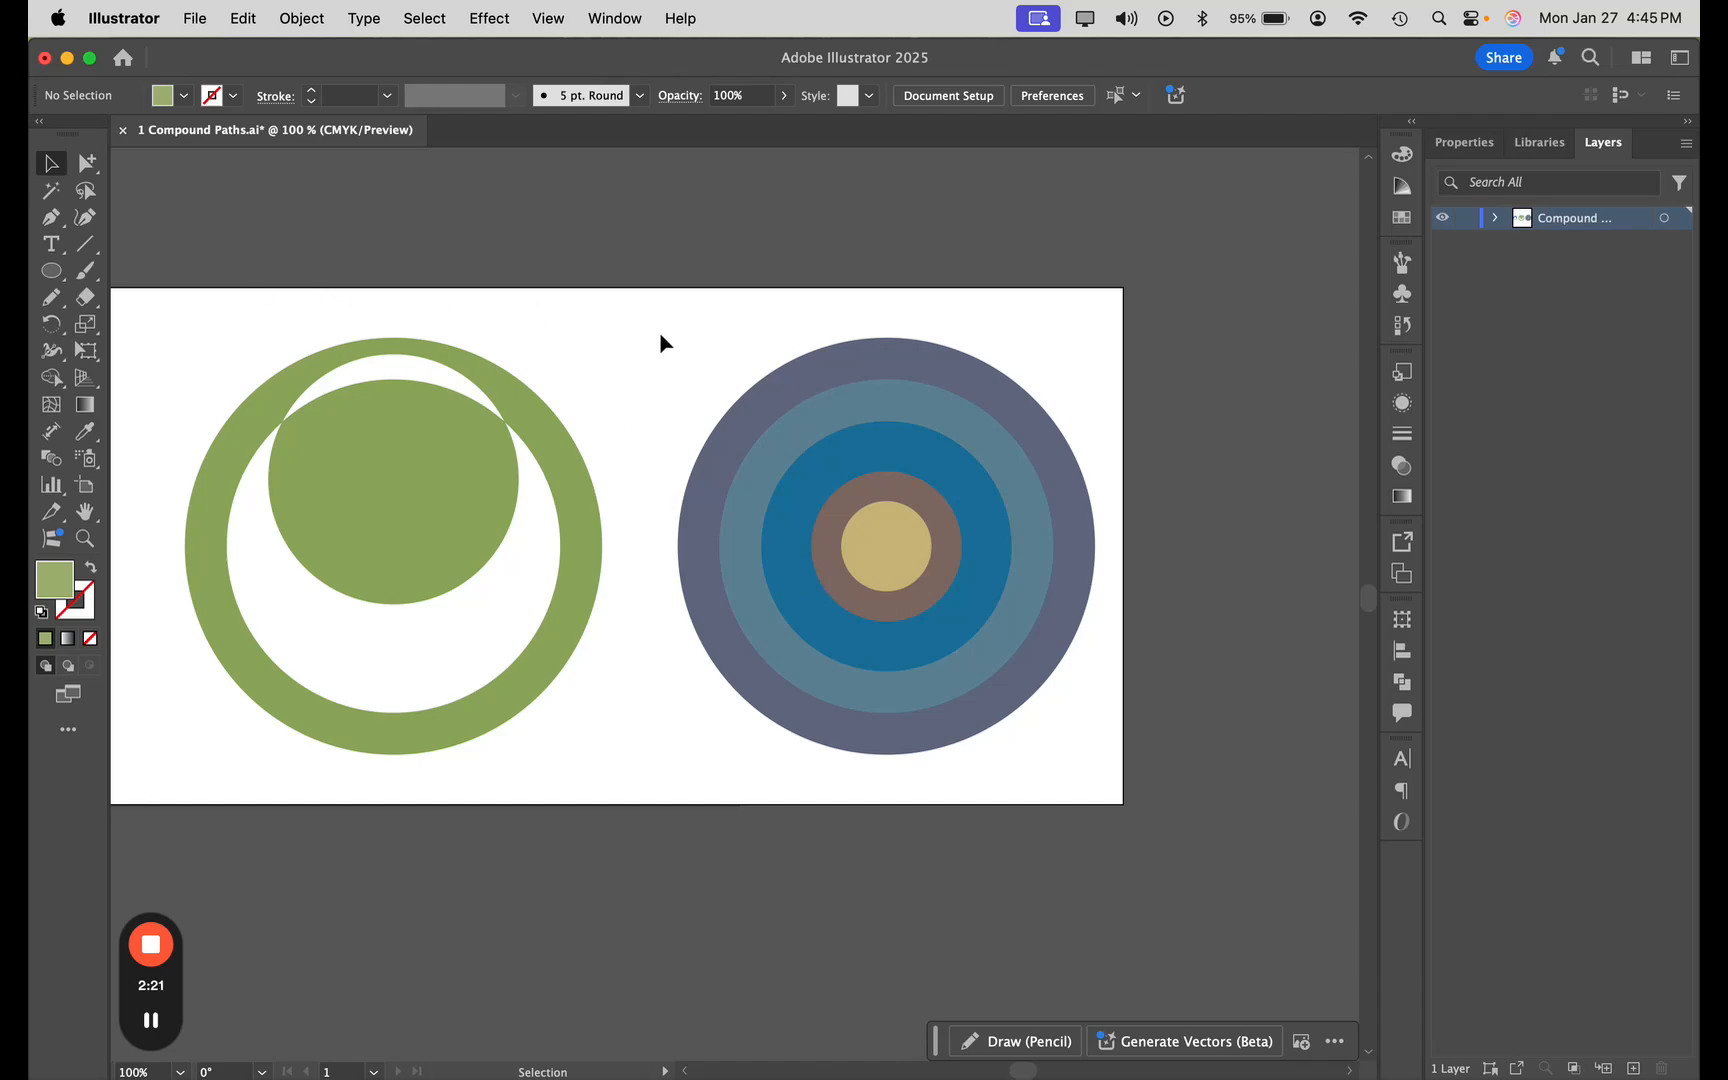
pyautogui.moveTo(652, 314); pyautogui.dragTo(1120, 765)
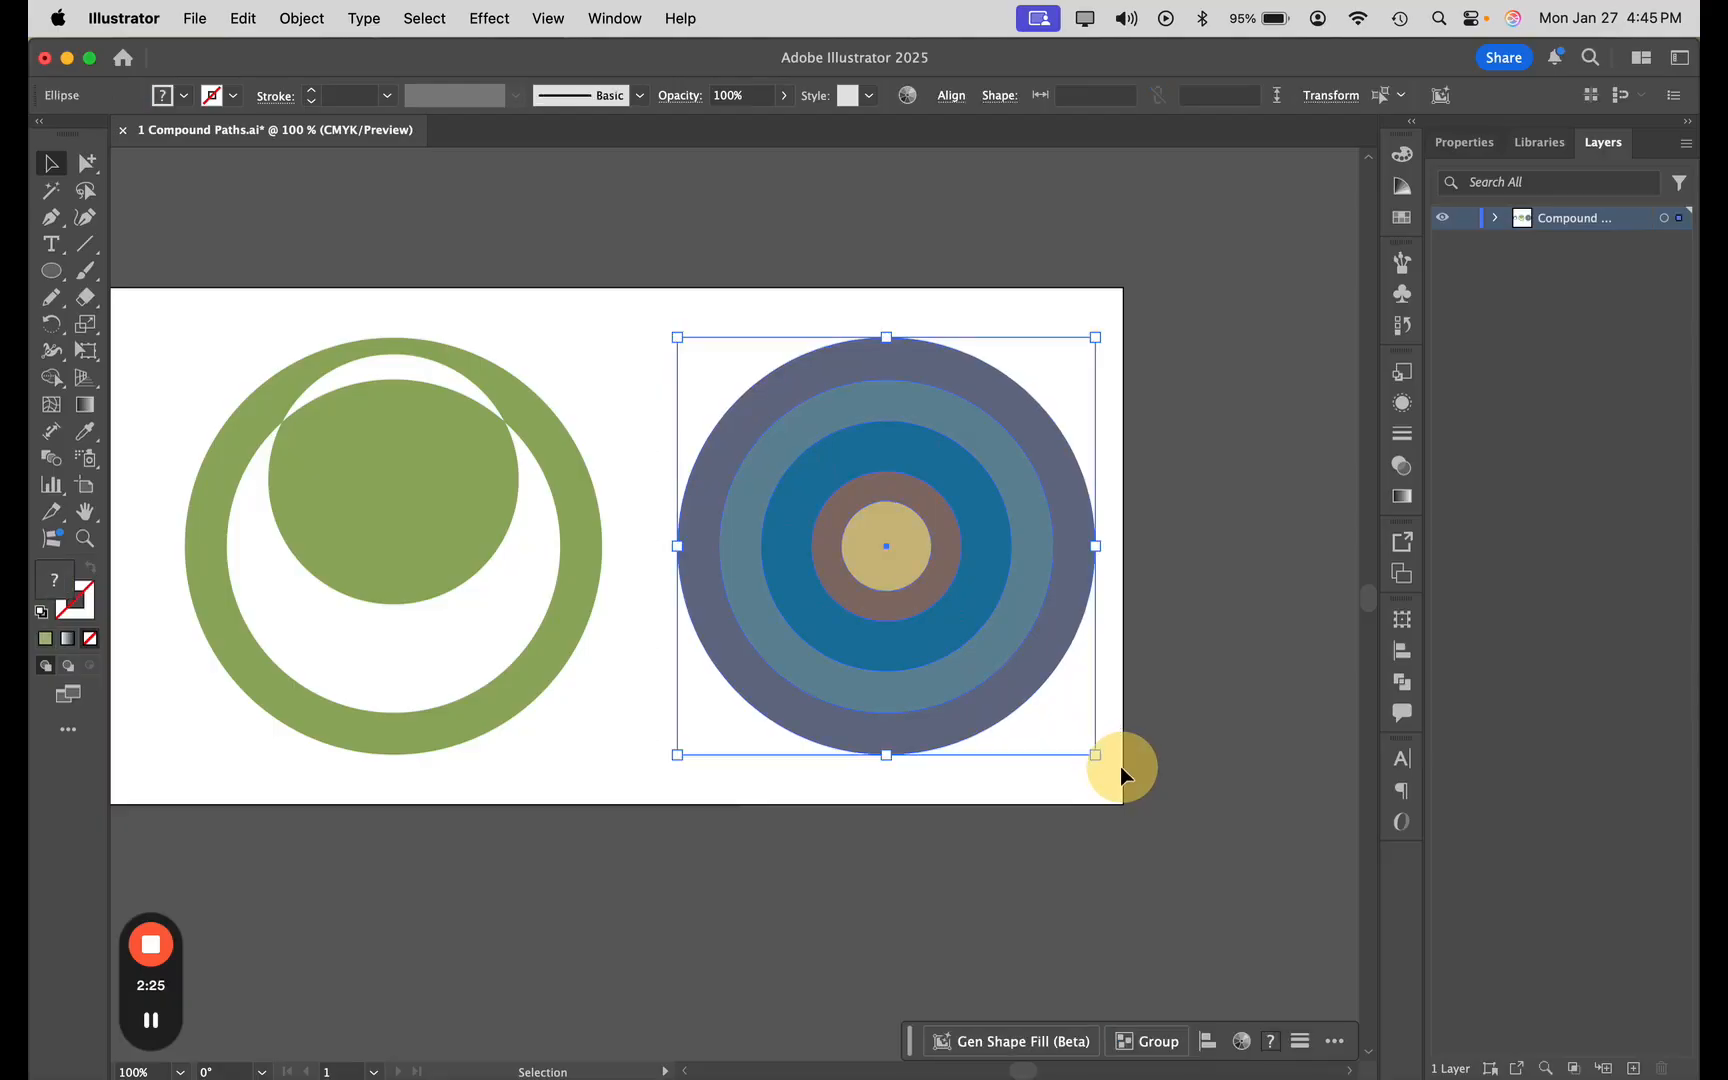
pyautogui.click(301, 18)
pyautogui.moveTo(431, 1038)
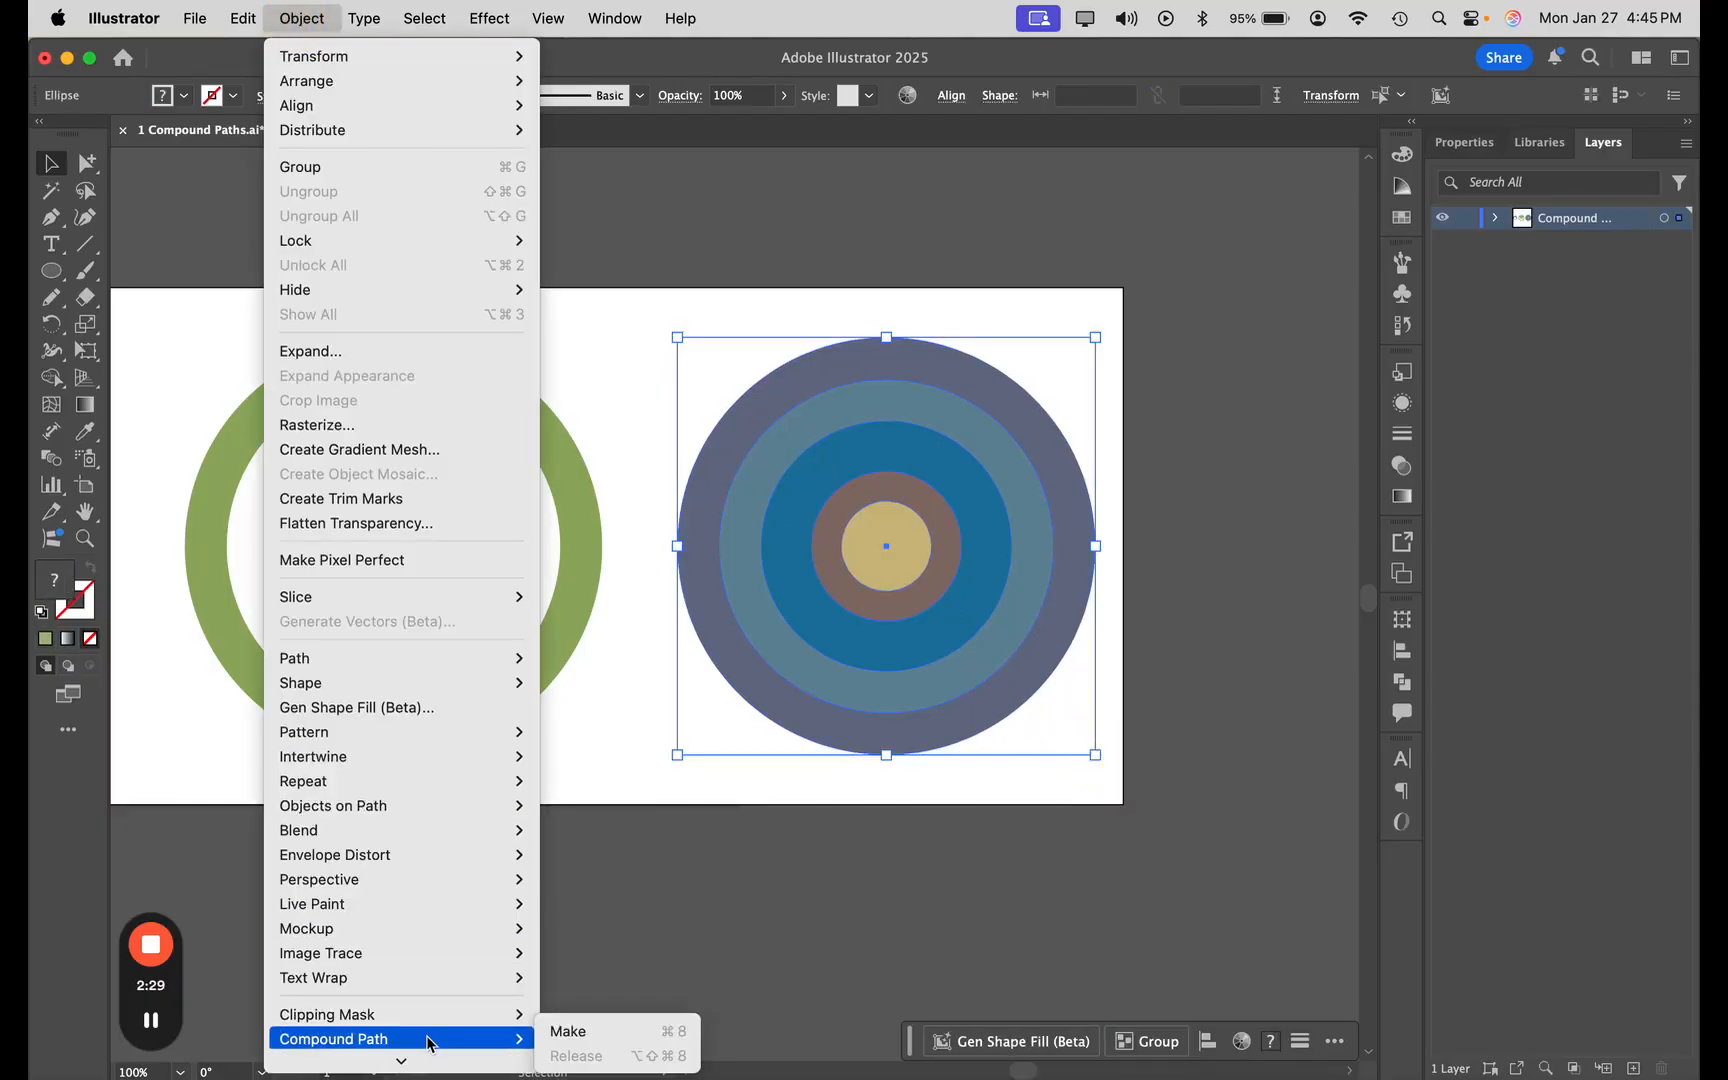
pyautogui.click(564, 1036)
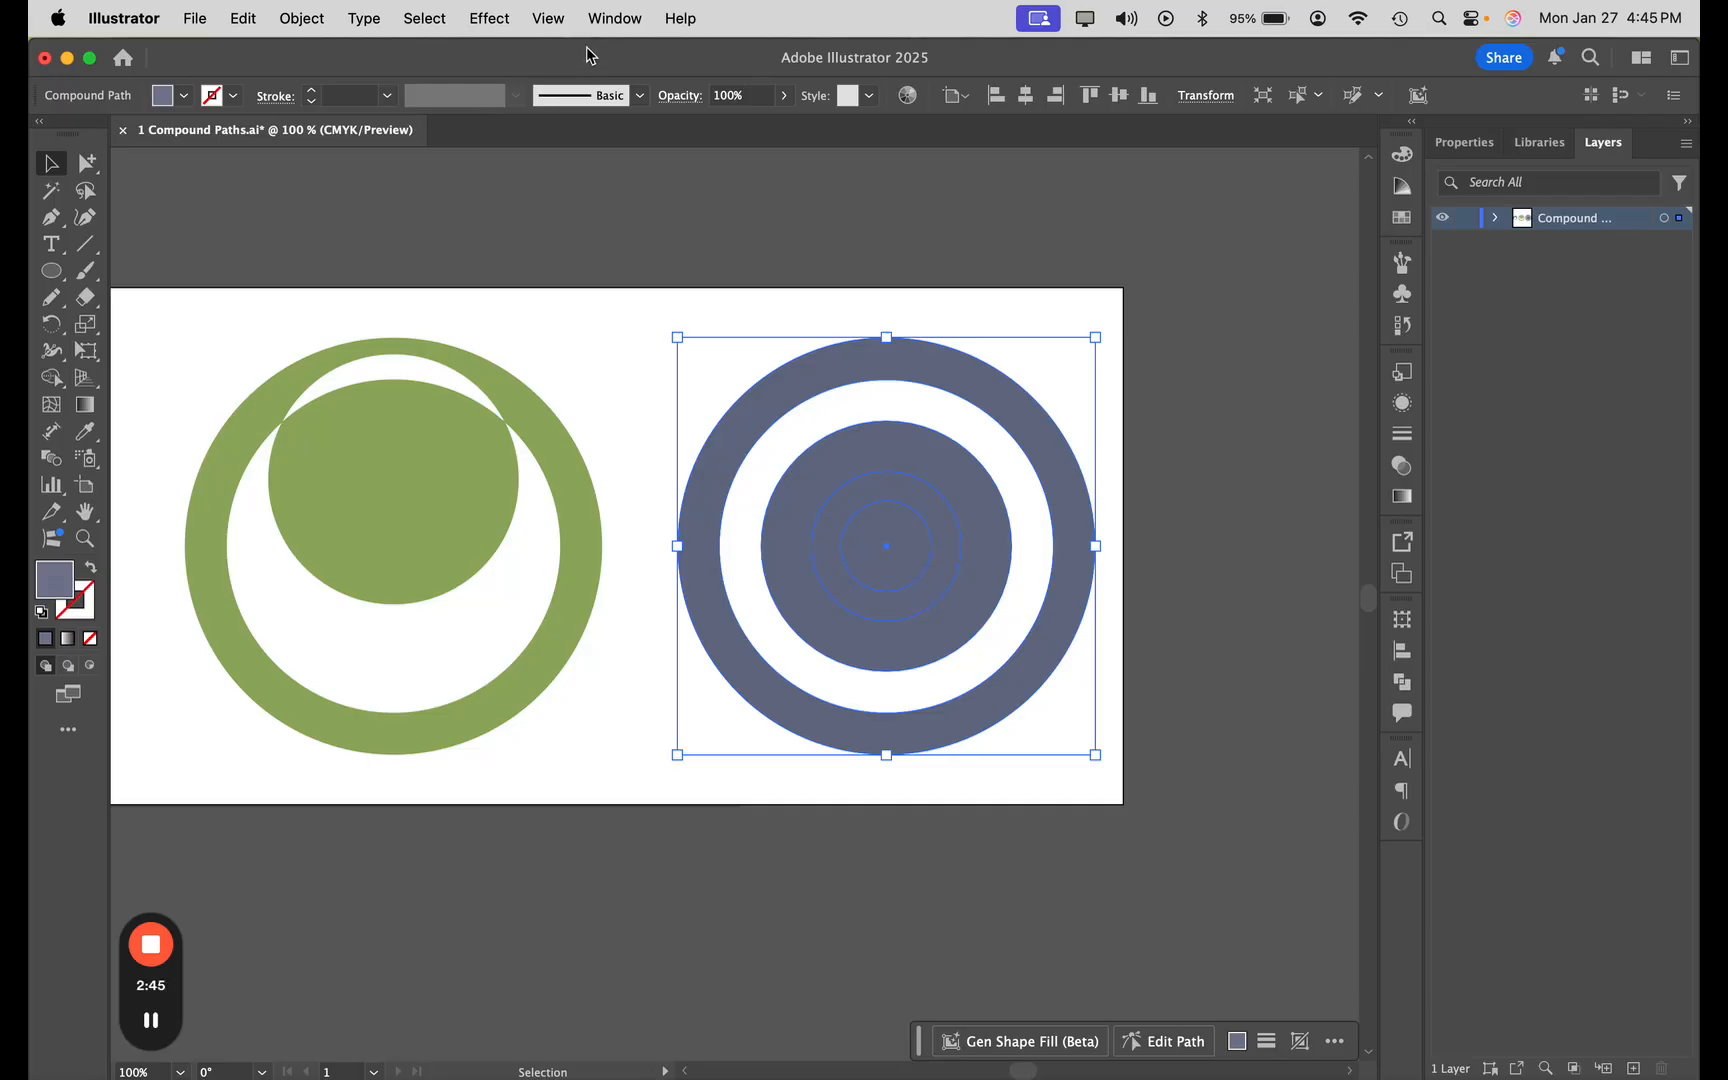
# - Apply the Even-Odd Fill Rule to the purple compound path through its Attributes
pyautogui.click(607, 22)
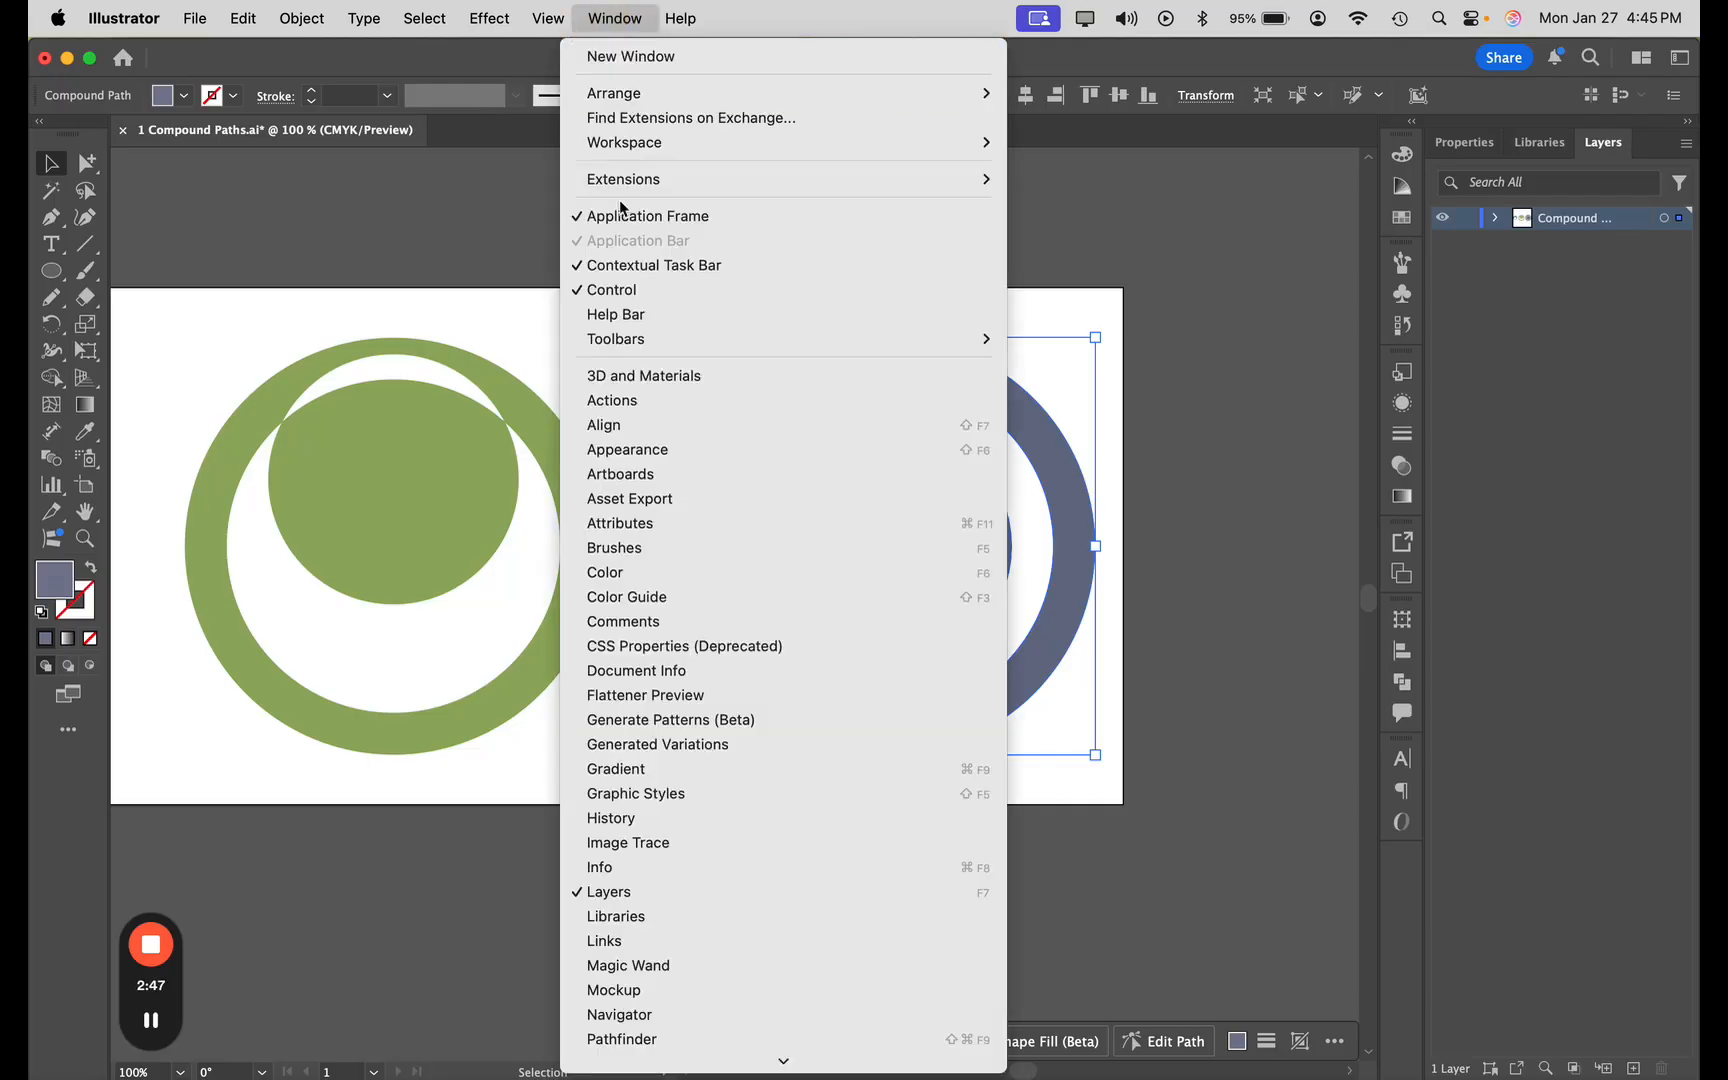
pyautogui.click(620, 524)
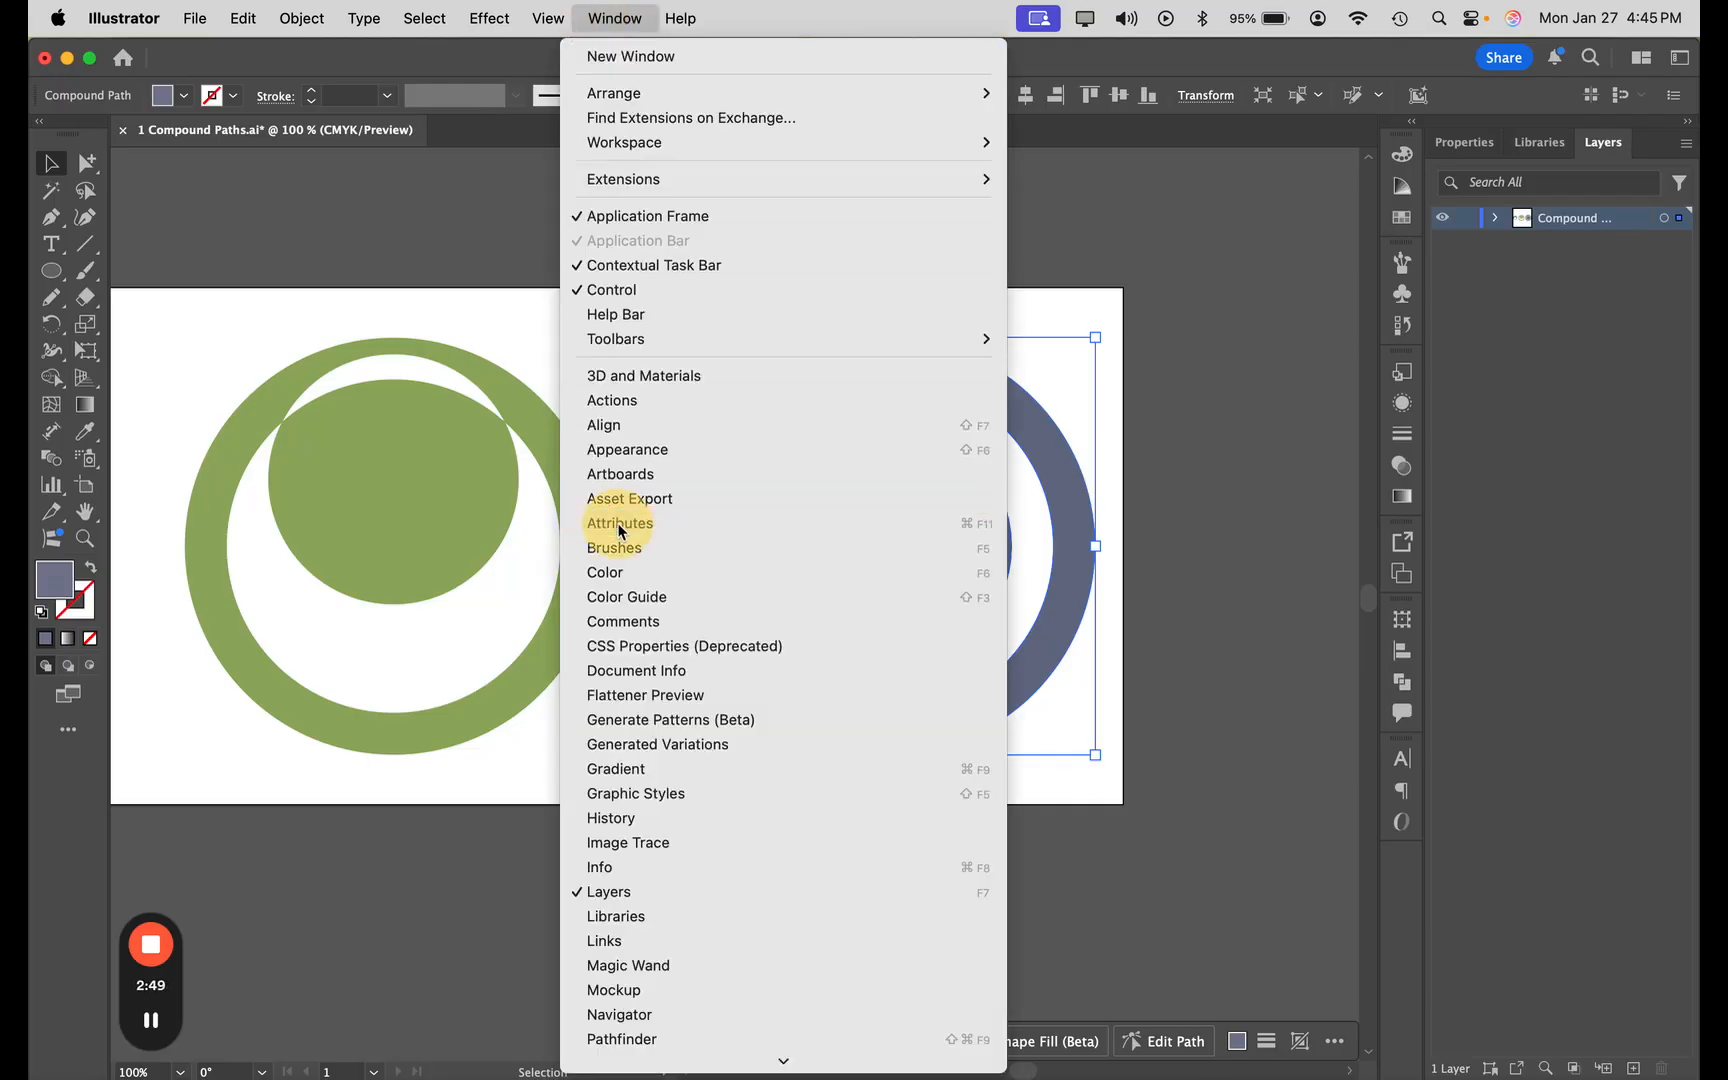
pyautogui.moveTo(1625, 100); pyautogui.dragTo(1215, 193)
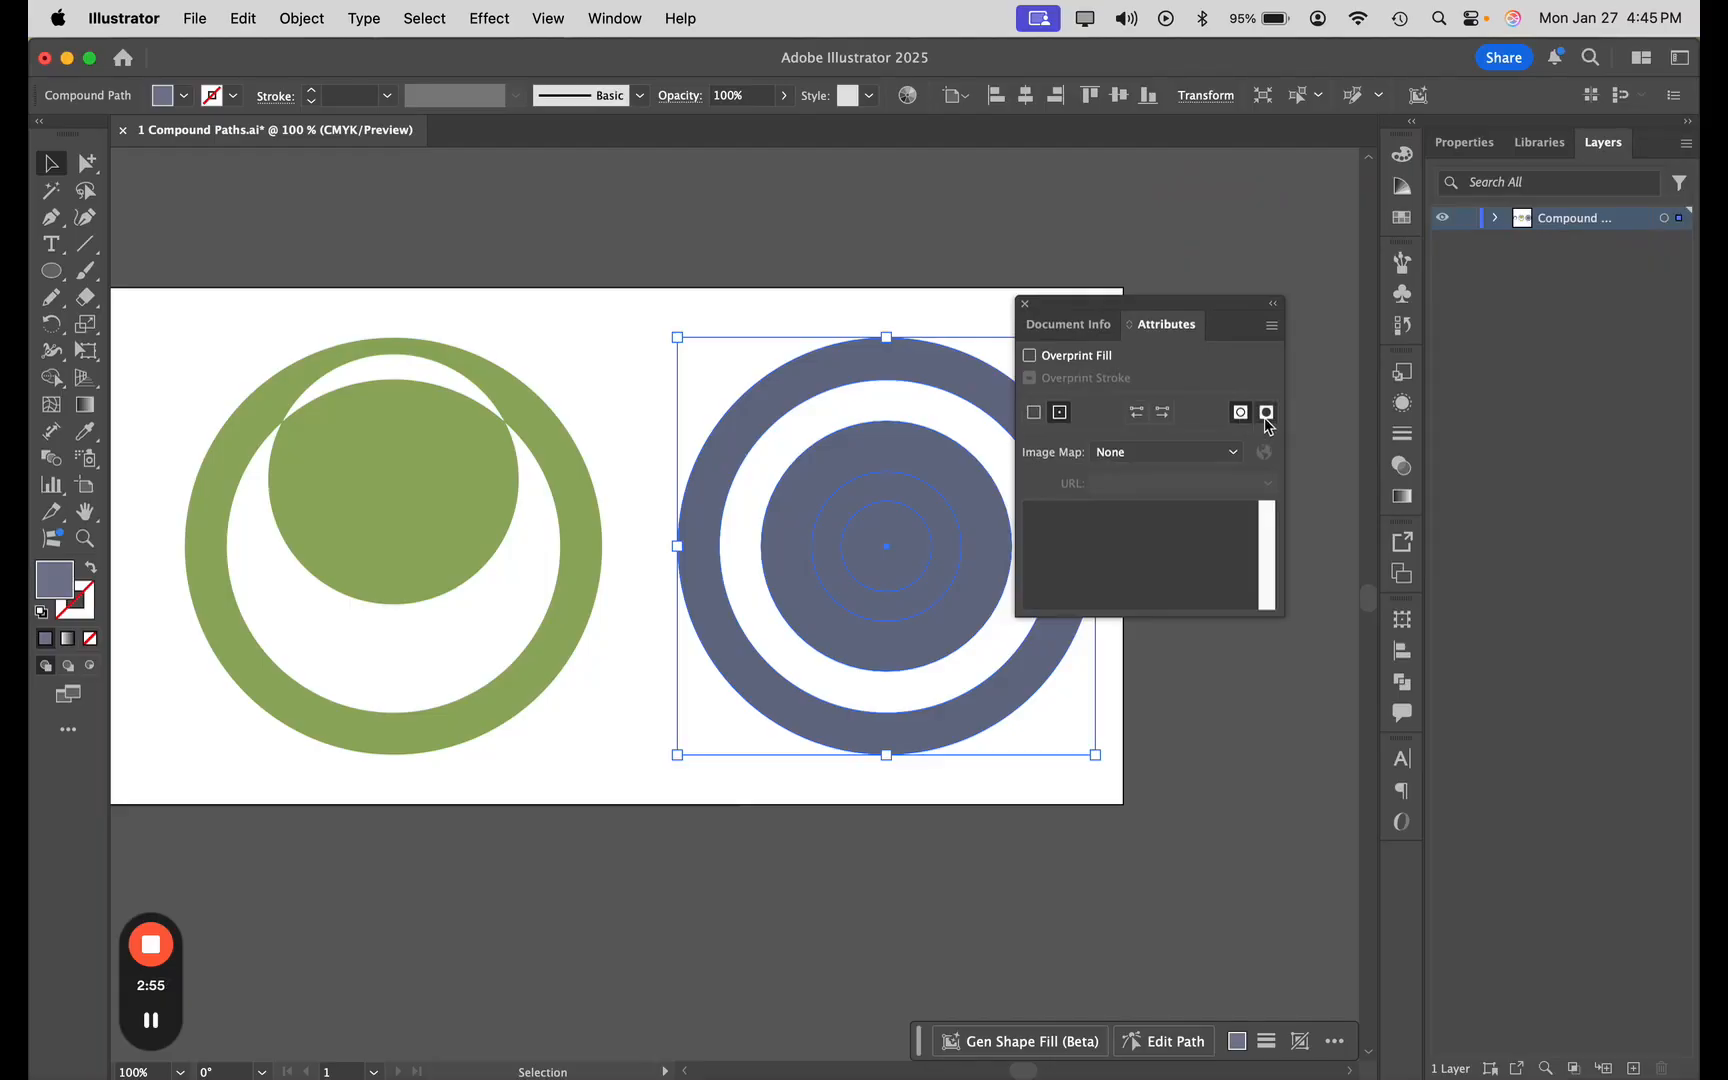
pyautogui.moveTo(1217, 312); pyautogui.dragTo(1266, 203)
pyautogui.click(1291, 303)
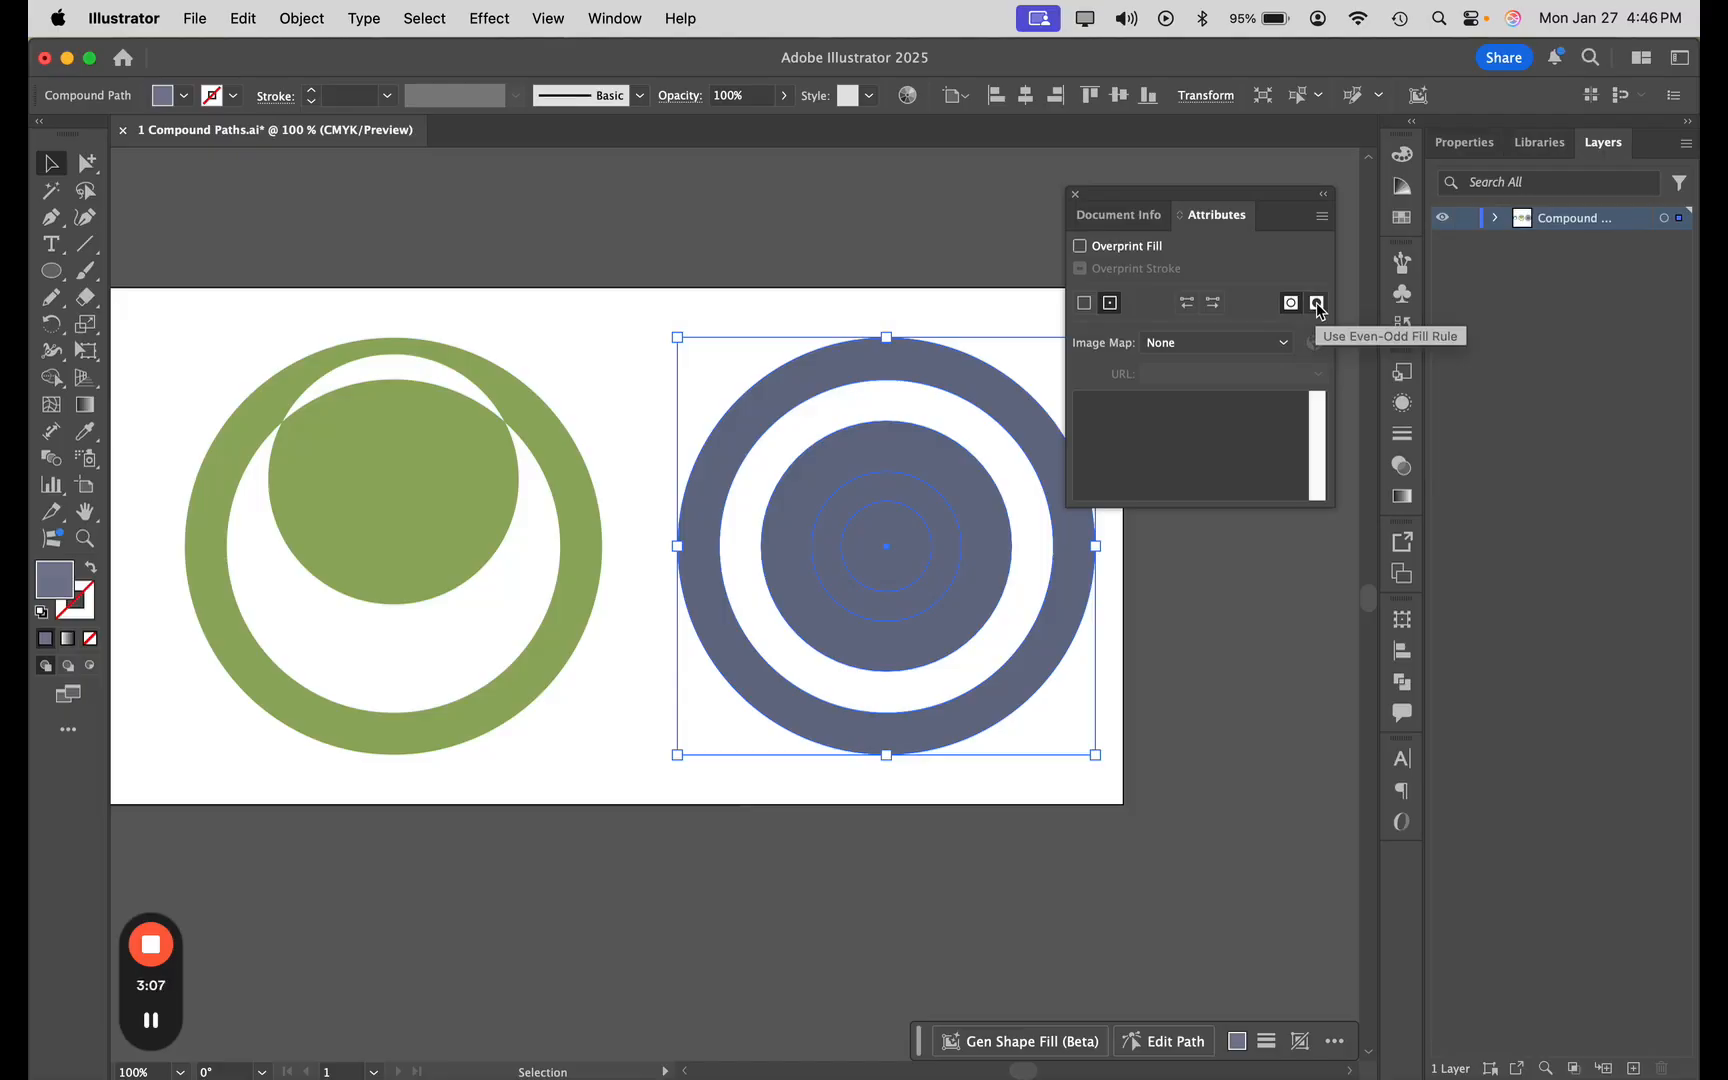
pyautogui.click(1318, 304)
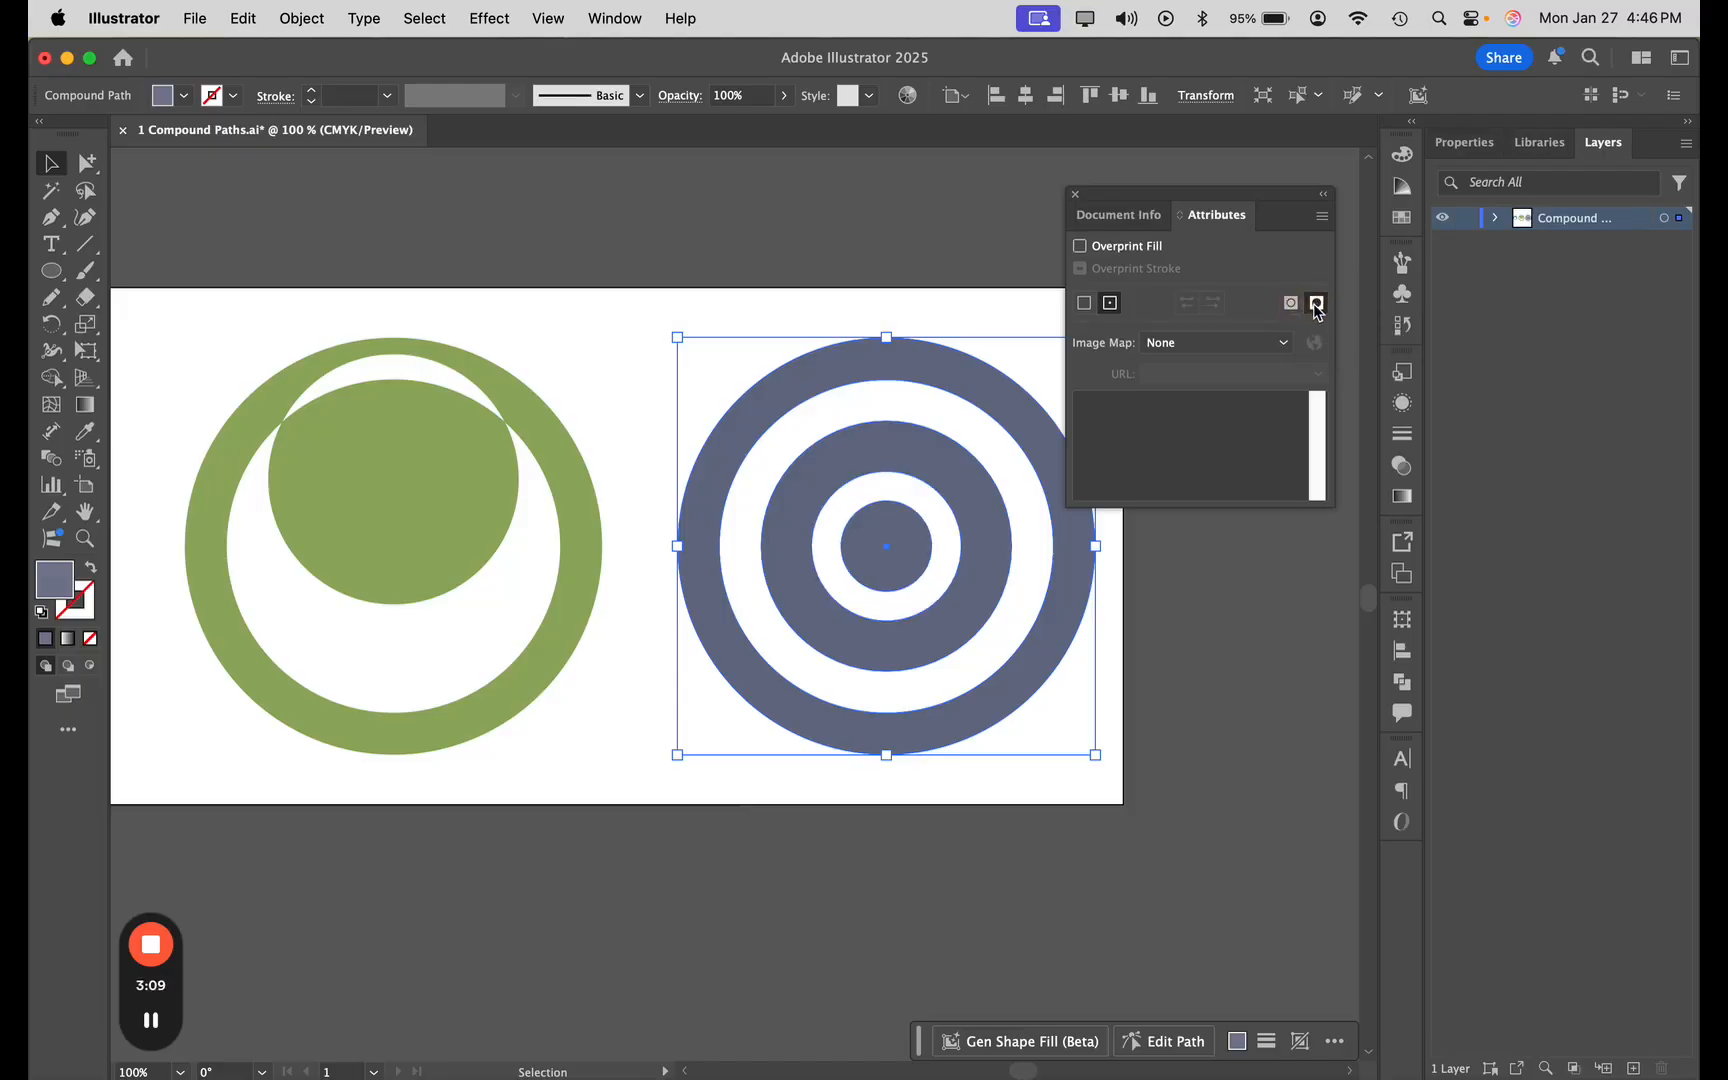
pyautogui.moveTo(1290, 196); pyautogui.dragTo(1319, 152)
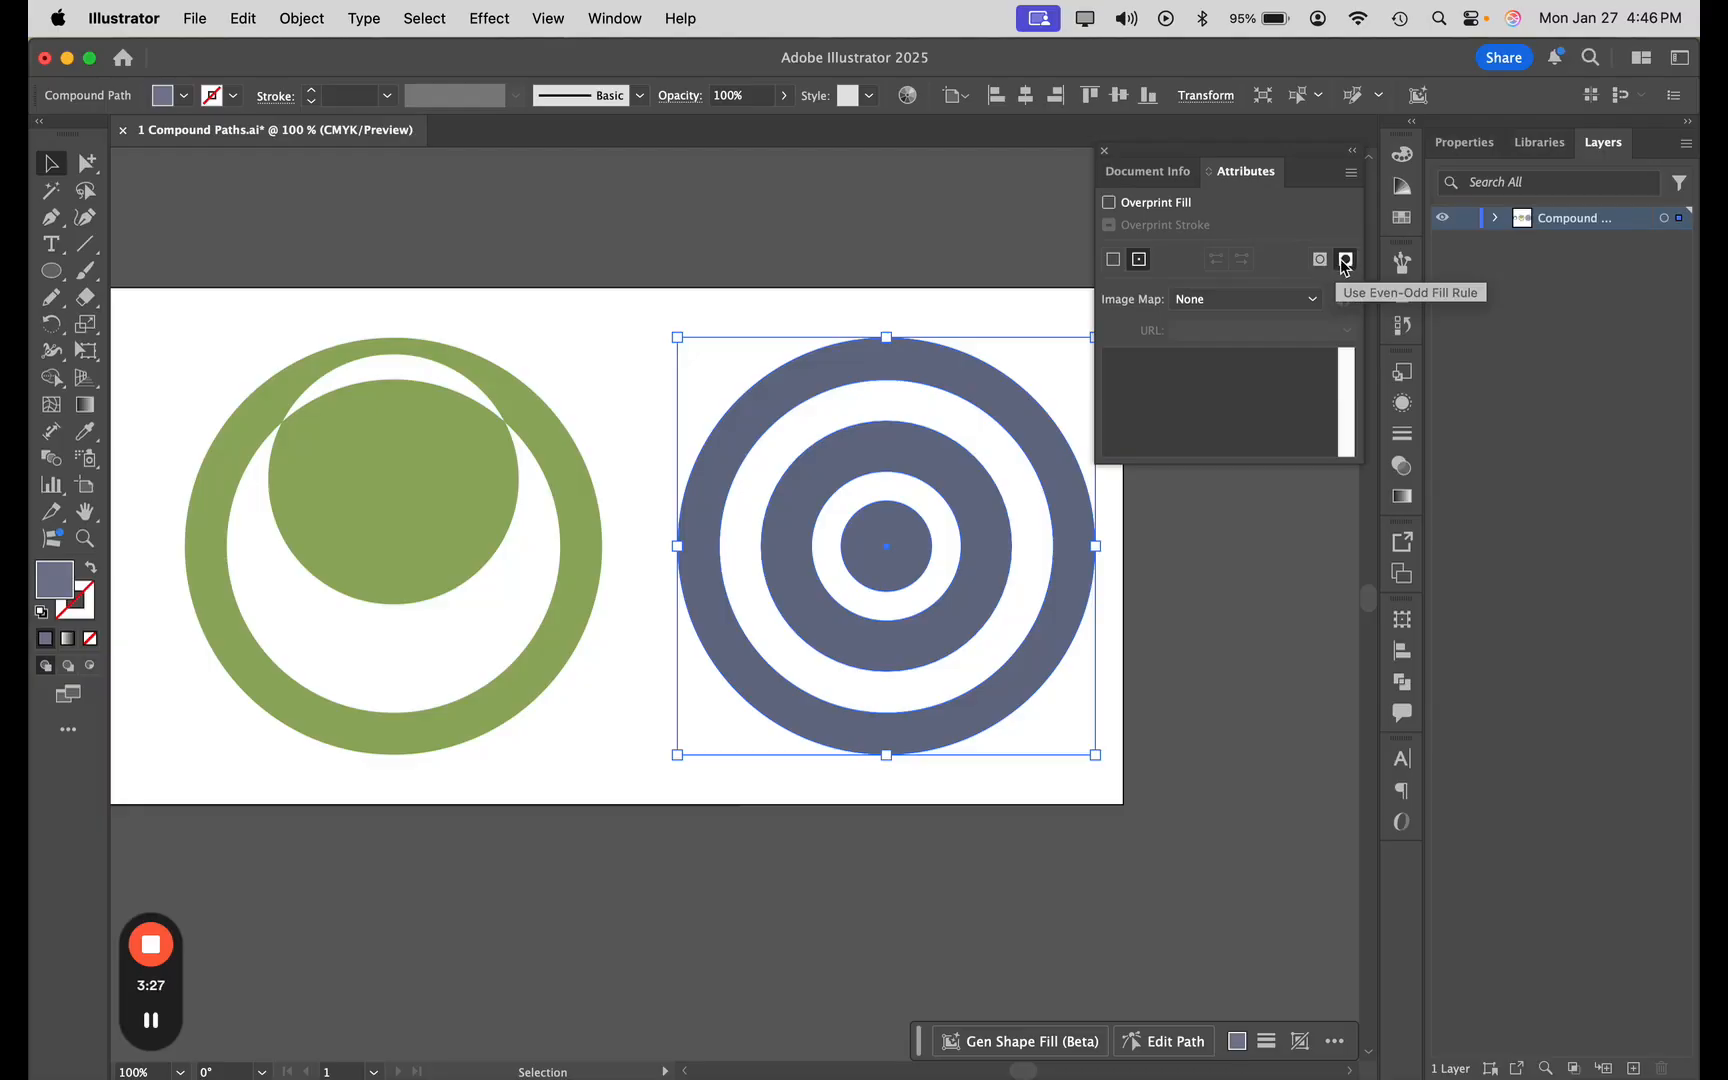
pyautogui.click(1105, 152)
# - Isolate the purple compound path, move its three inner circles up-left, up-right and down to overlap other circles, and exit isolation mode
pyautogui.doubleClick(993, 400)
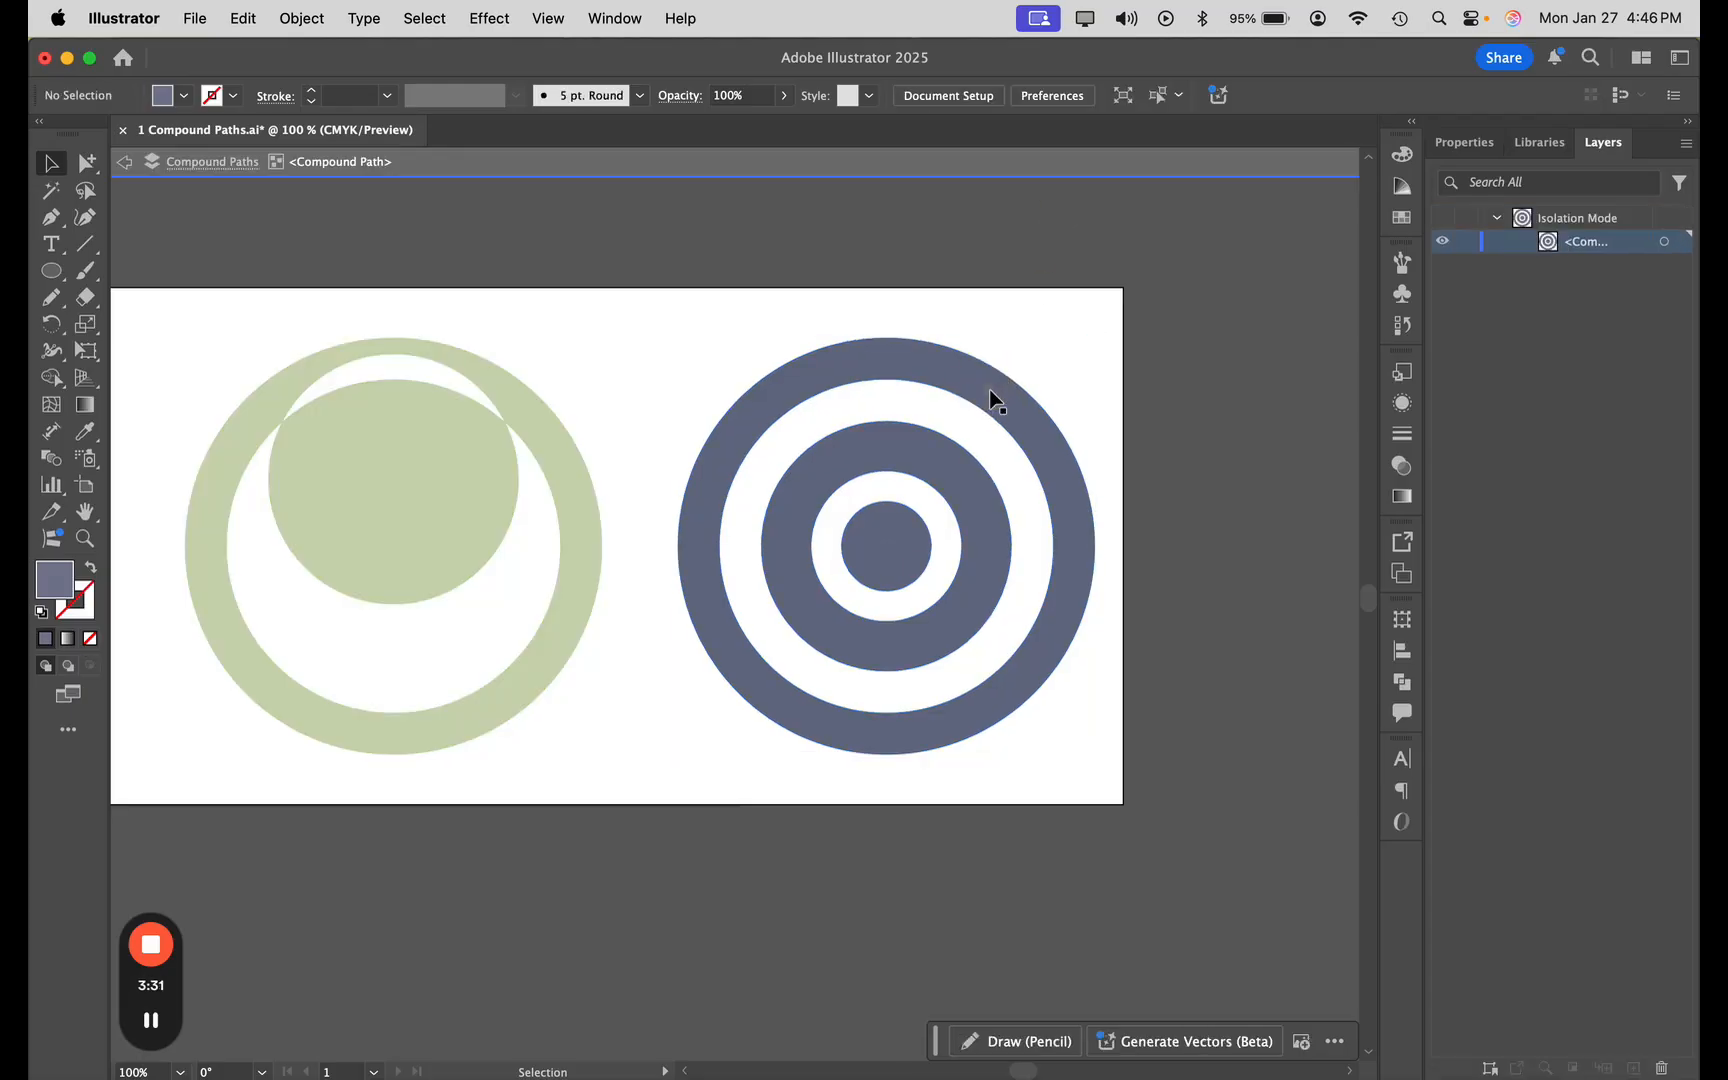
pyautogui.click(953, 494)
pyautogui.moveTo(953, 494); pyautogui.dragTo(878, 417)
pyautogui.click(957, 550)
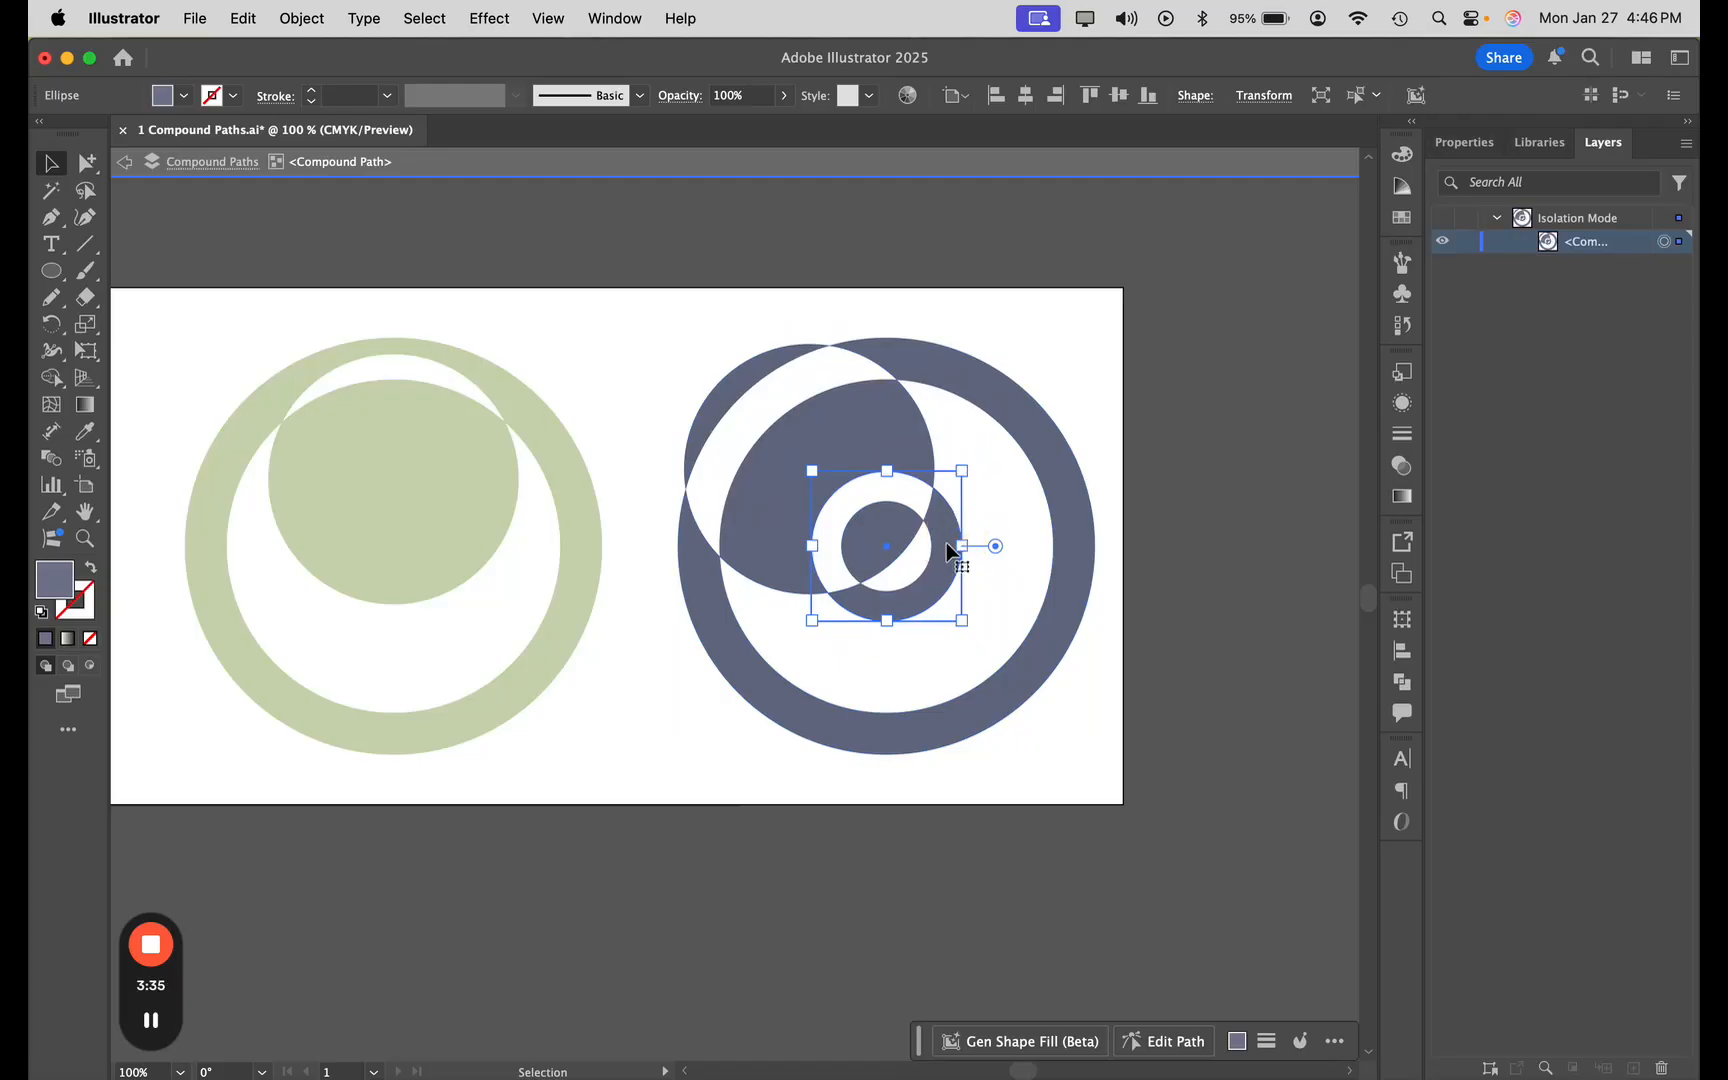
pyautogui.moveTo(944, 543); pyautogui.dragTo(1066, 465)
pyautogui.moveTo(911, 582); pyautogui.dragTo(912, 727)
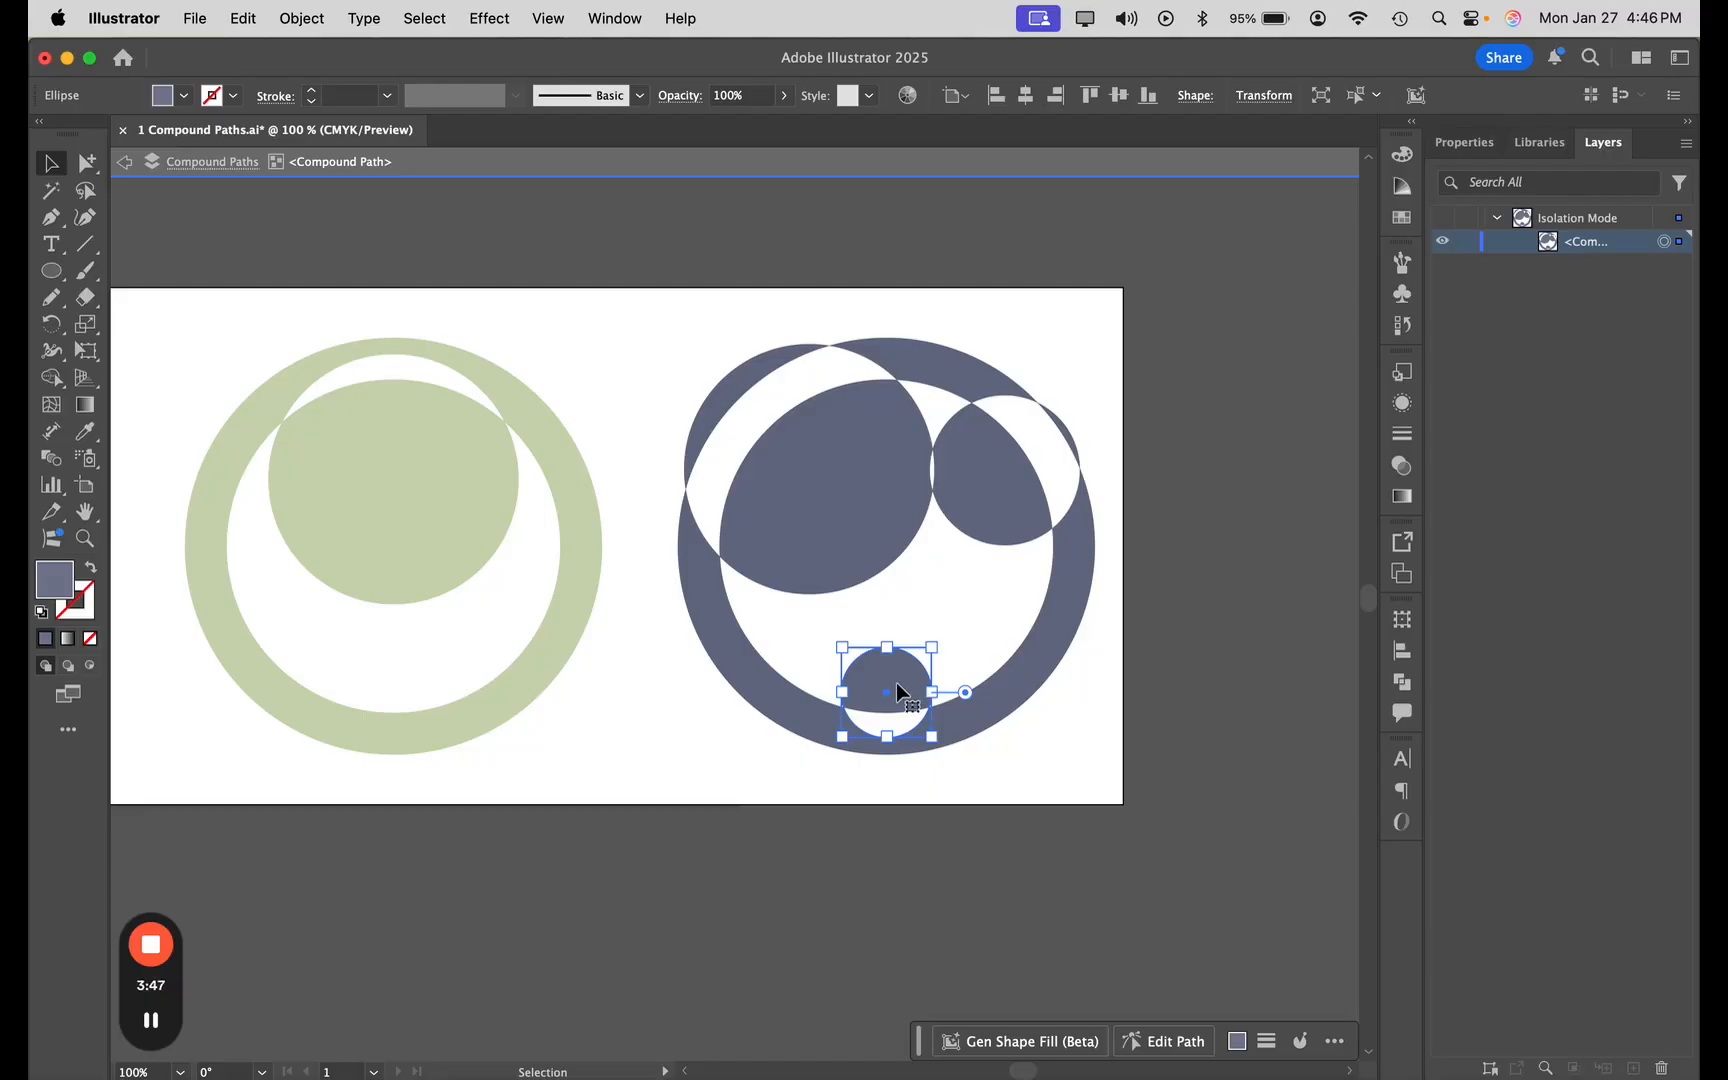
pyautogui.doubleClick(1088, 713)
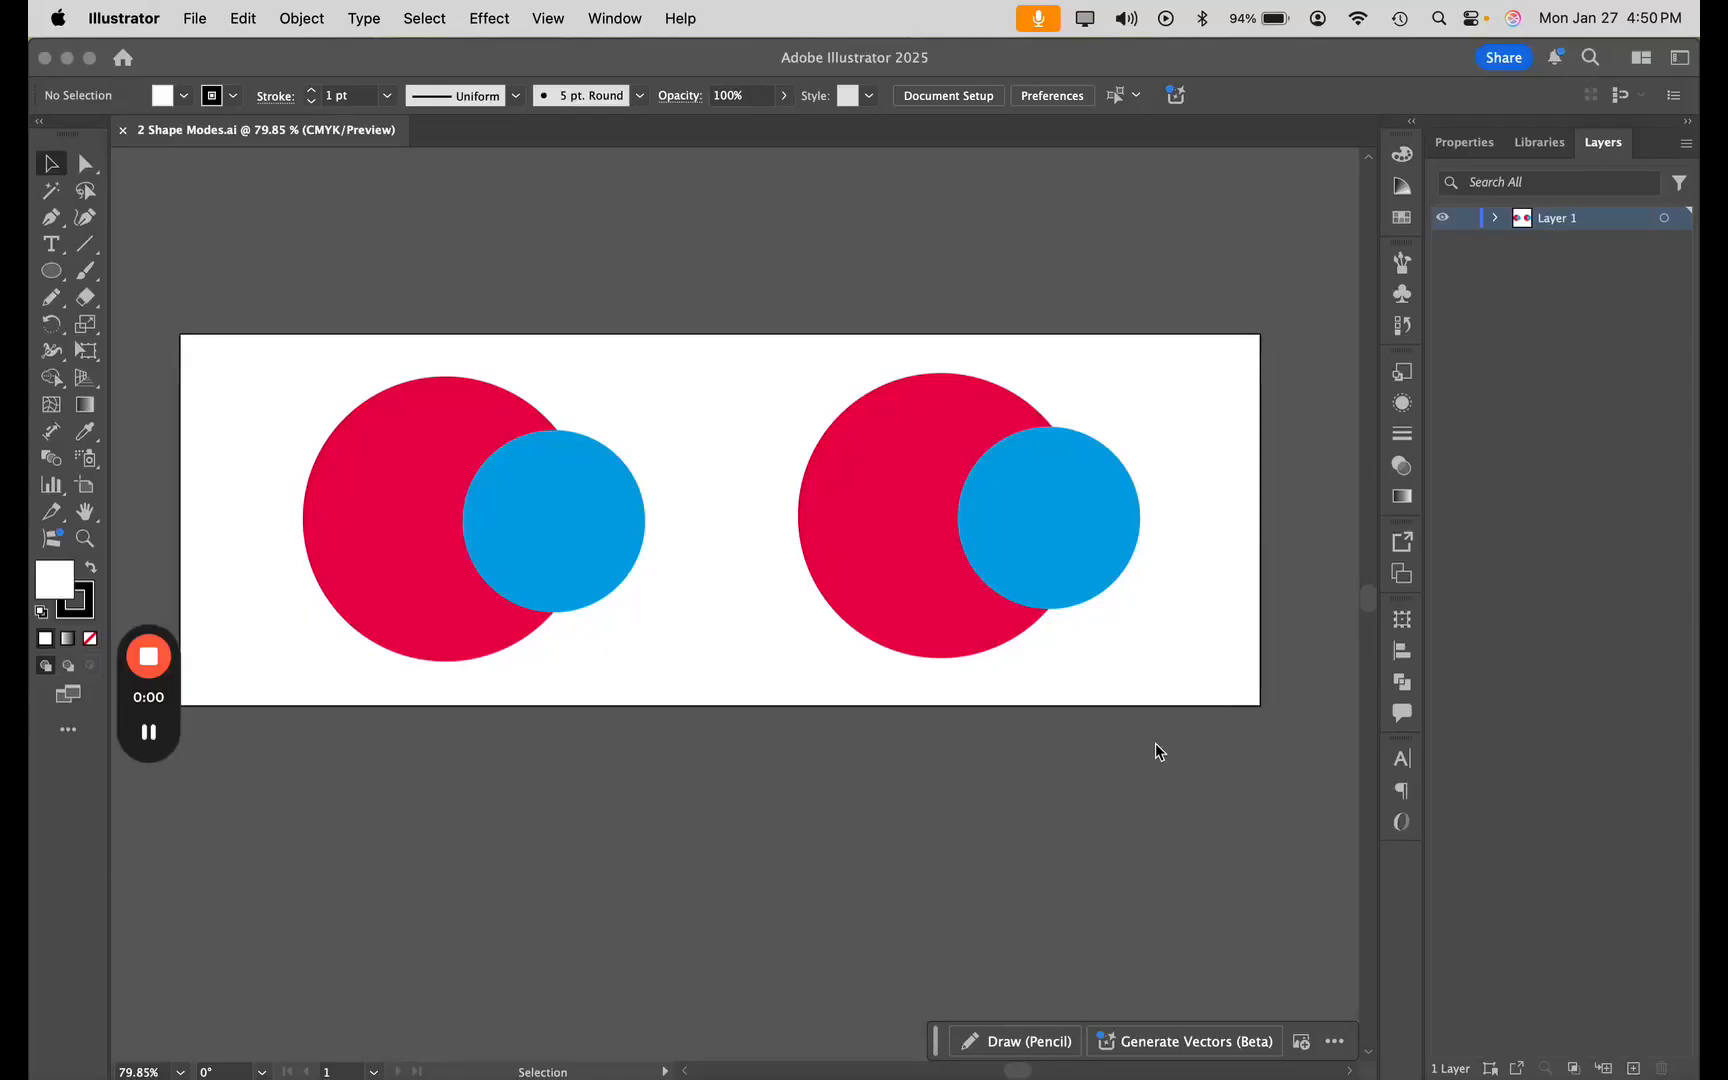
pyautogui.moveTo(175, 683)
pyautogui.moveTo(175, 683); pyautogui.dragTo(180, 968)
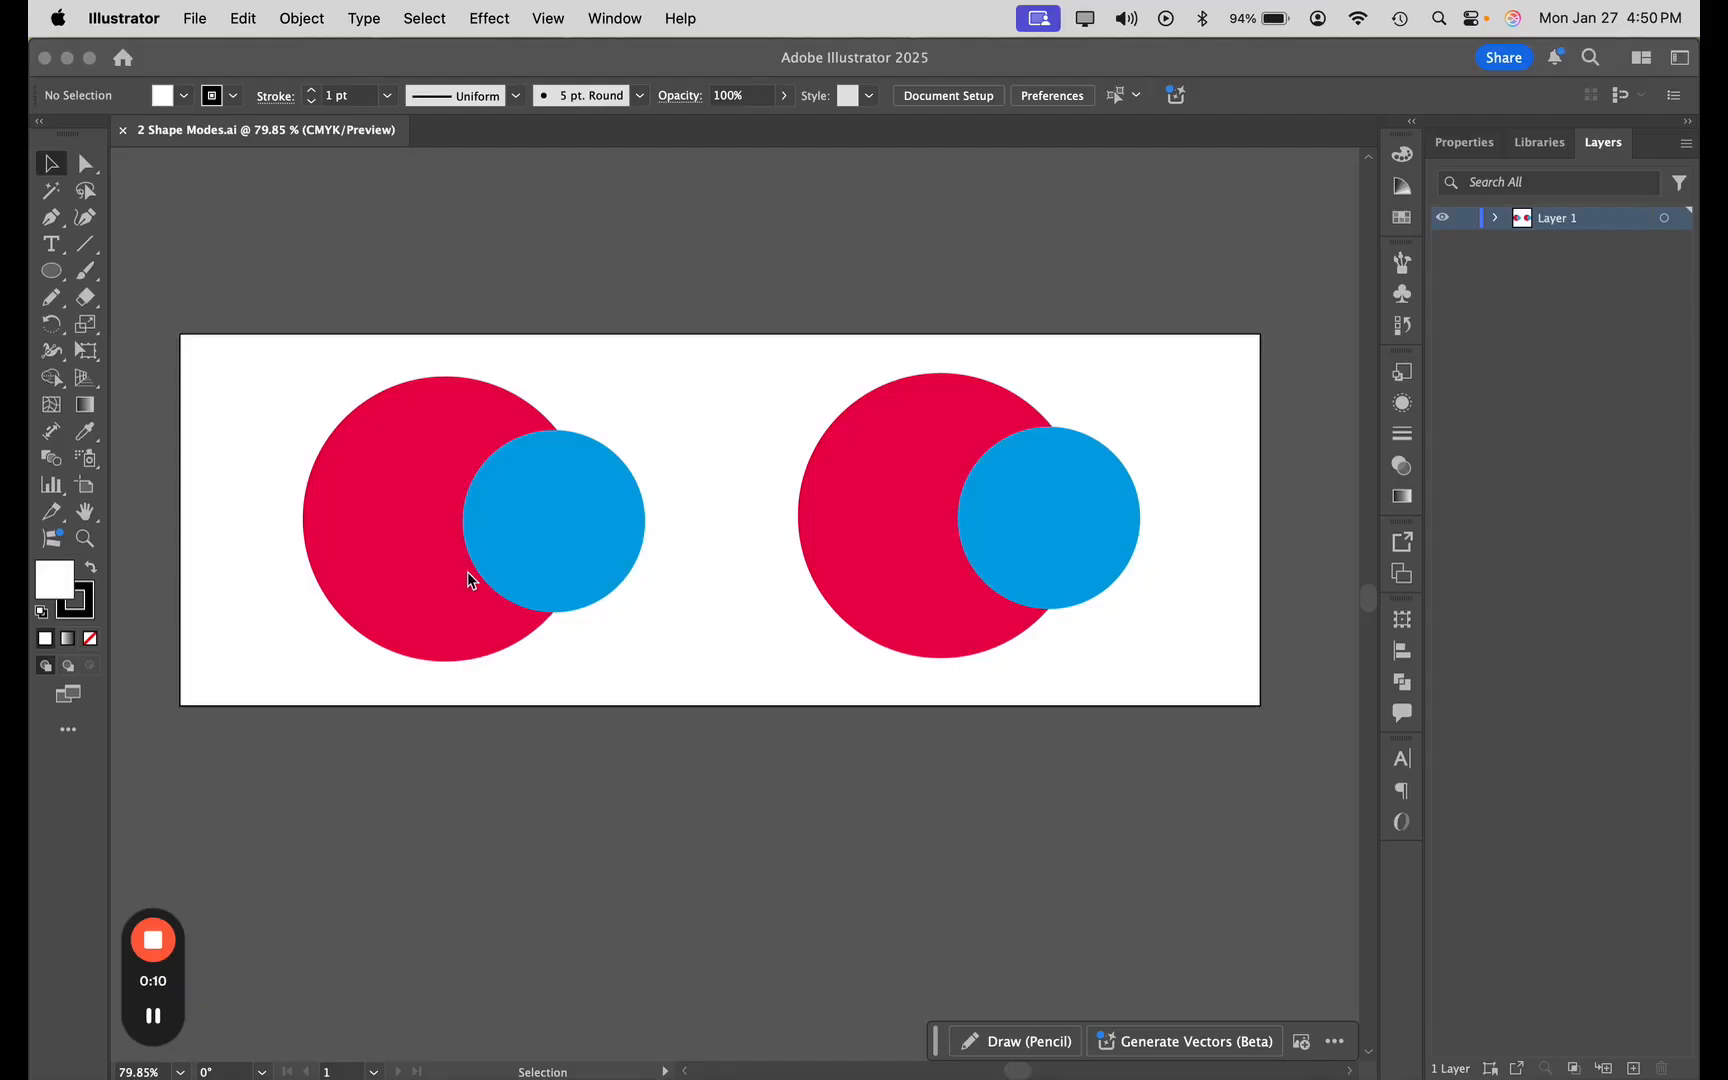
# - Merge the first pair of overlapping red and blue circles into a single path with the Pathfinder's Unite shape mode
pyautogui.click(52, 168)
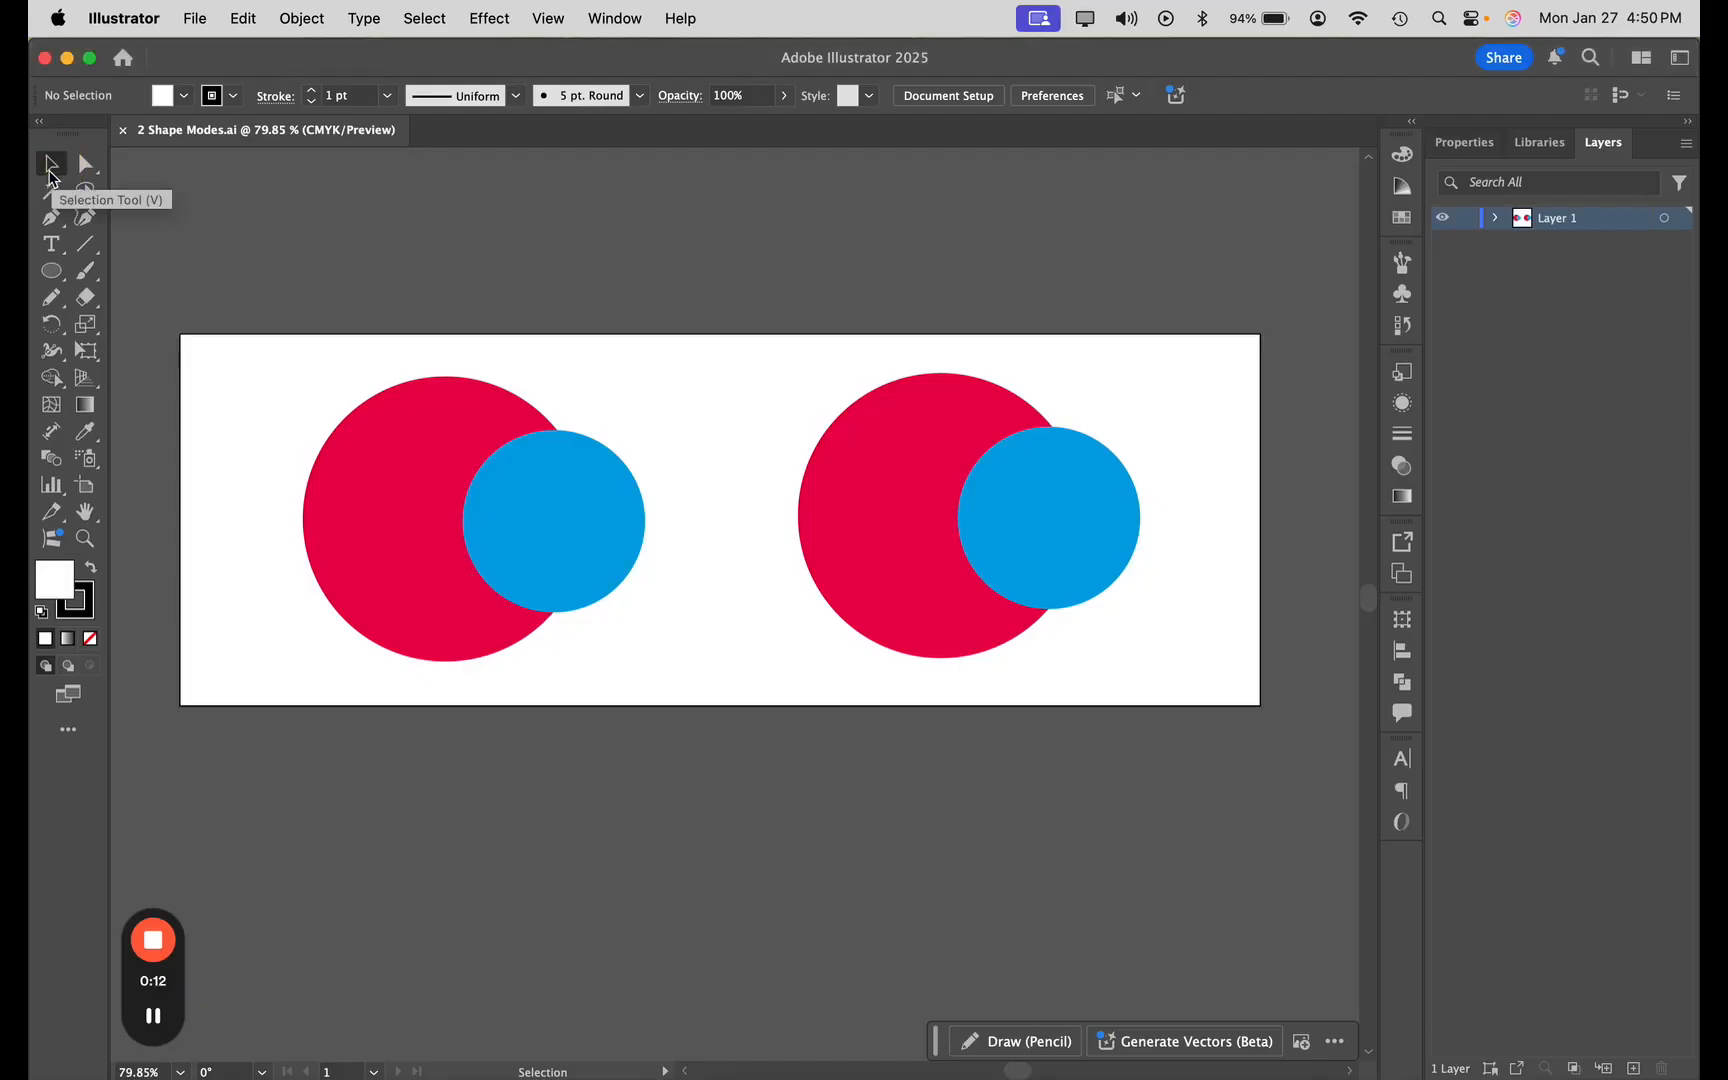
pyautogui.moveTo(242, 369); pyautogui.dragTo(675, 687)
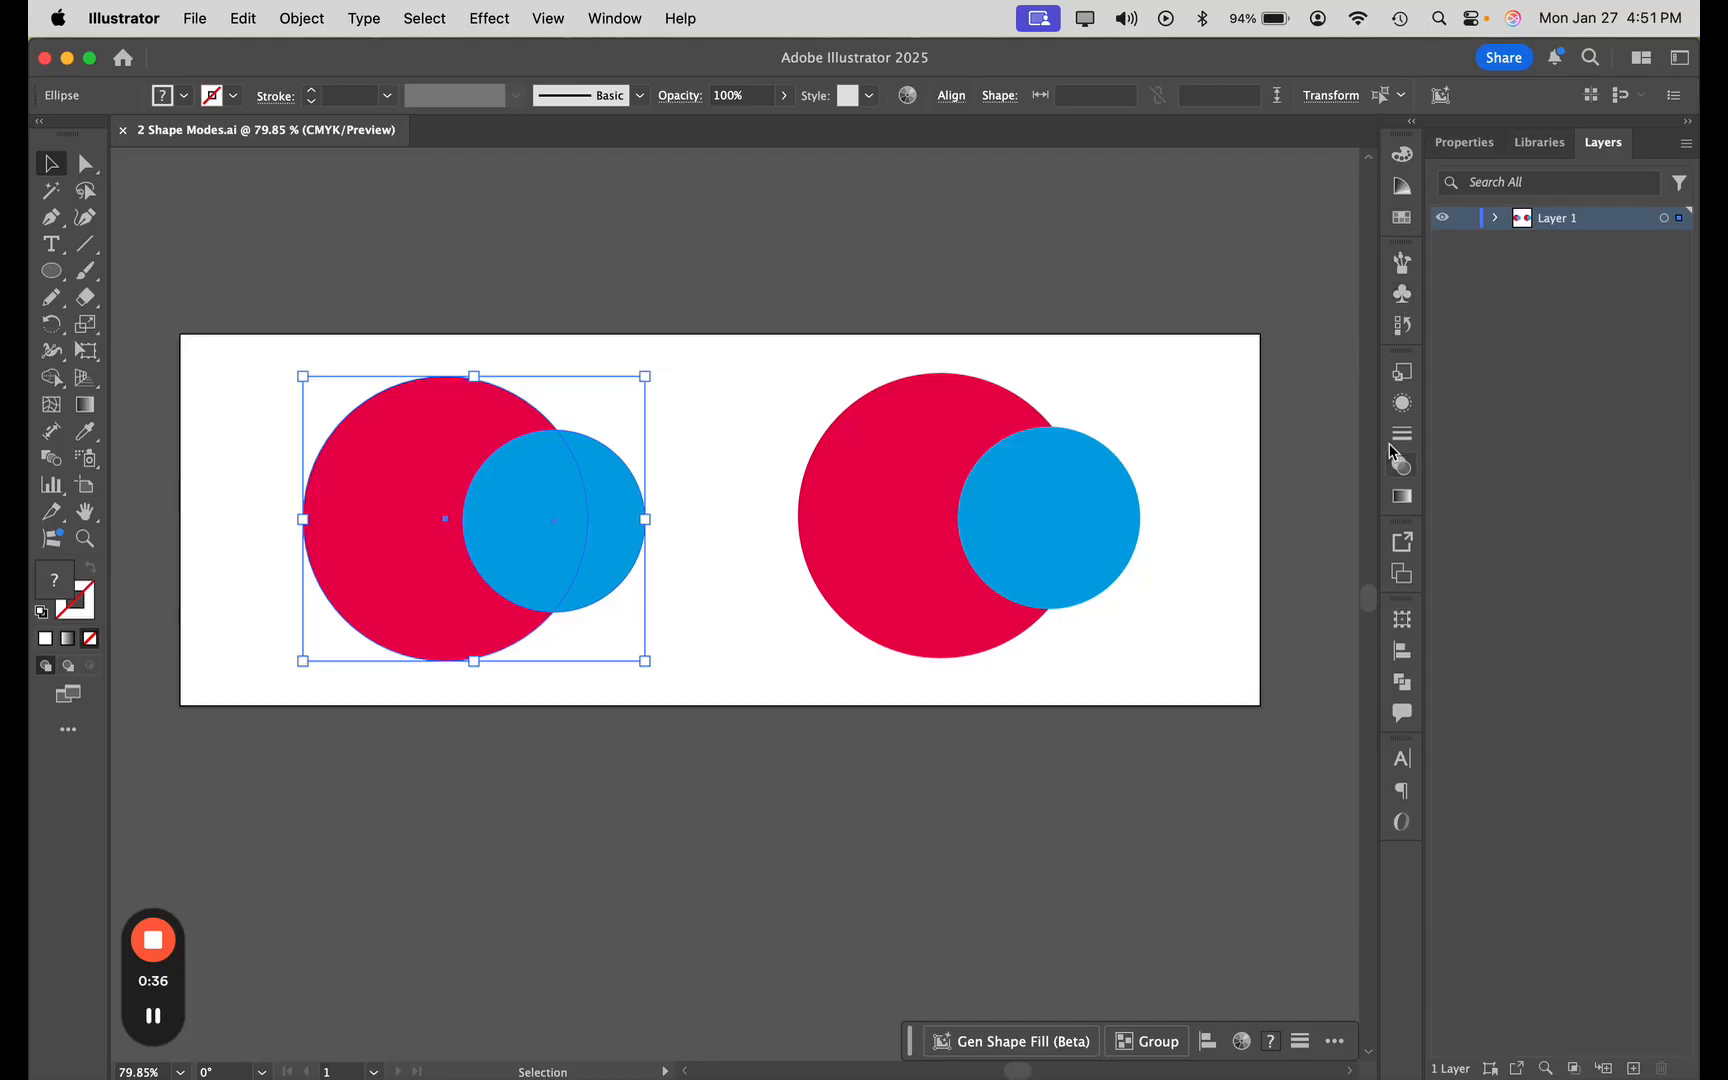
pyautogui.click(612, 20)
pyautogui.scroll(-2, 660, 768)
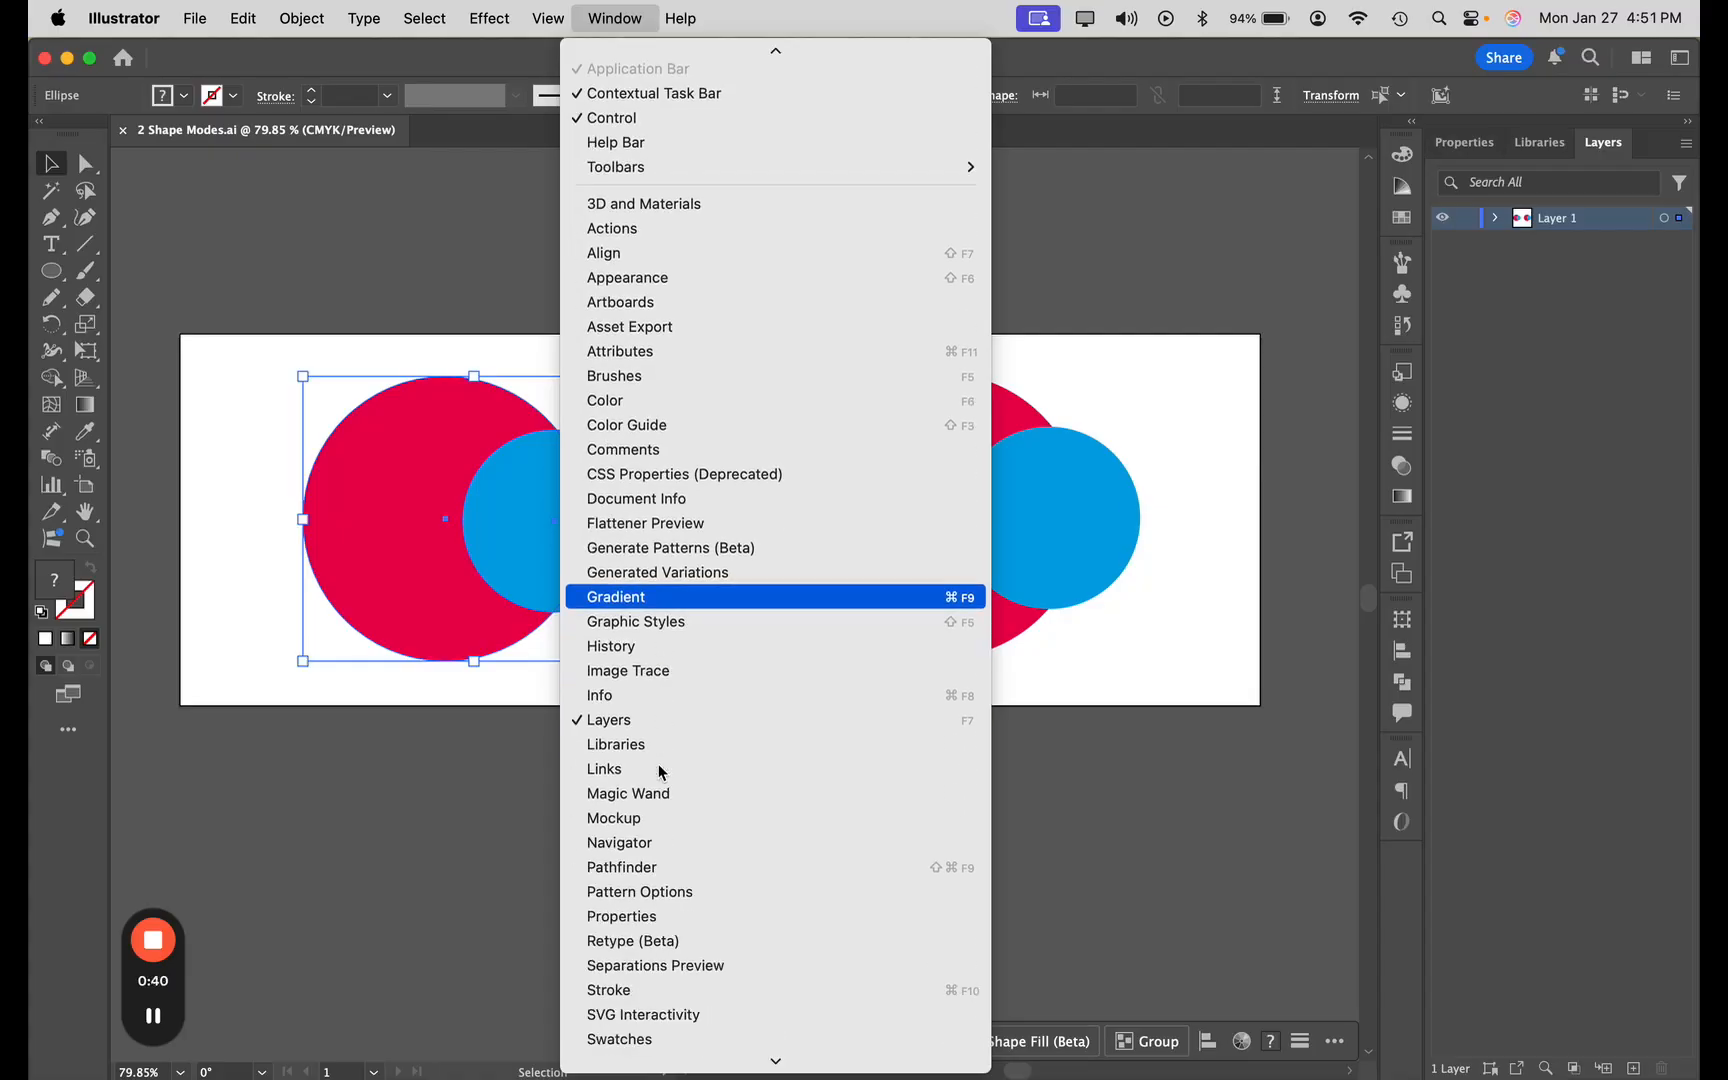
pyautogui.click(657, 876)
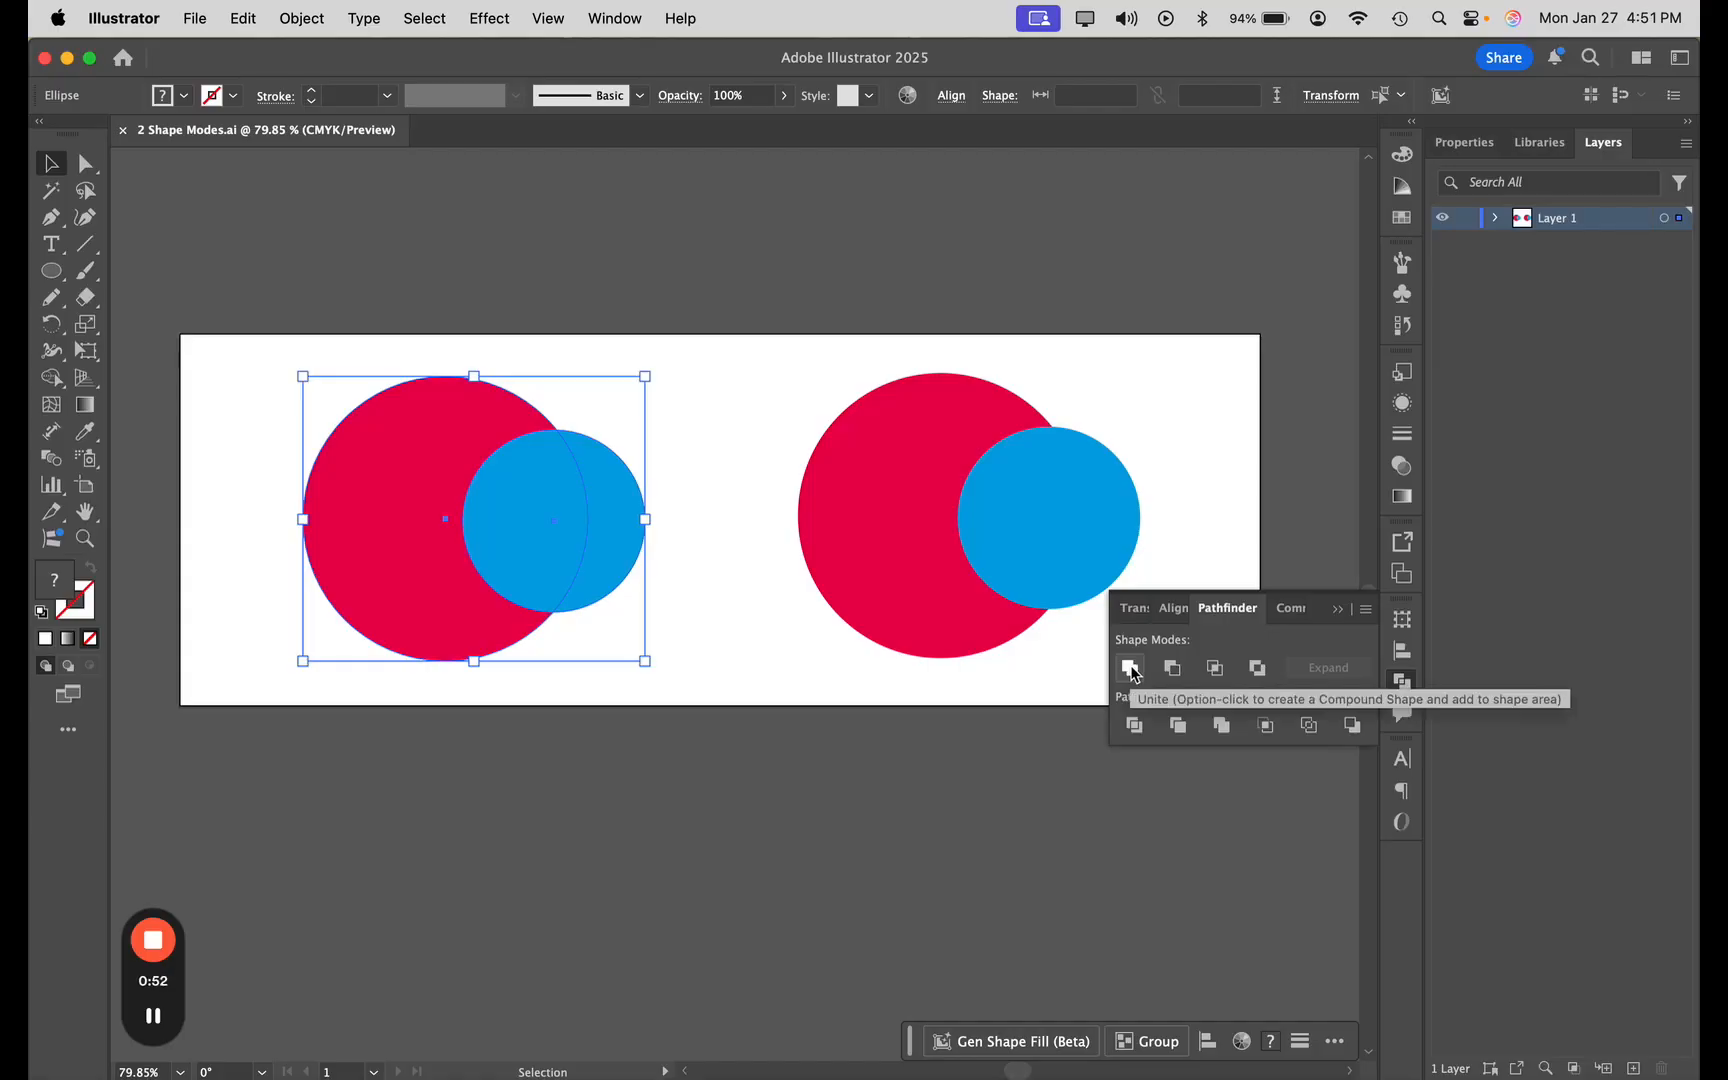
pyautogui.click(1130, 668)
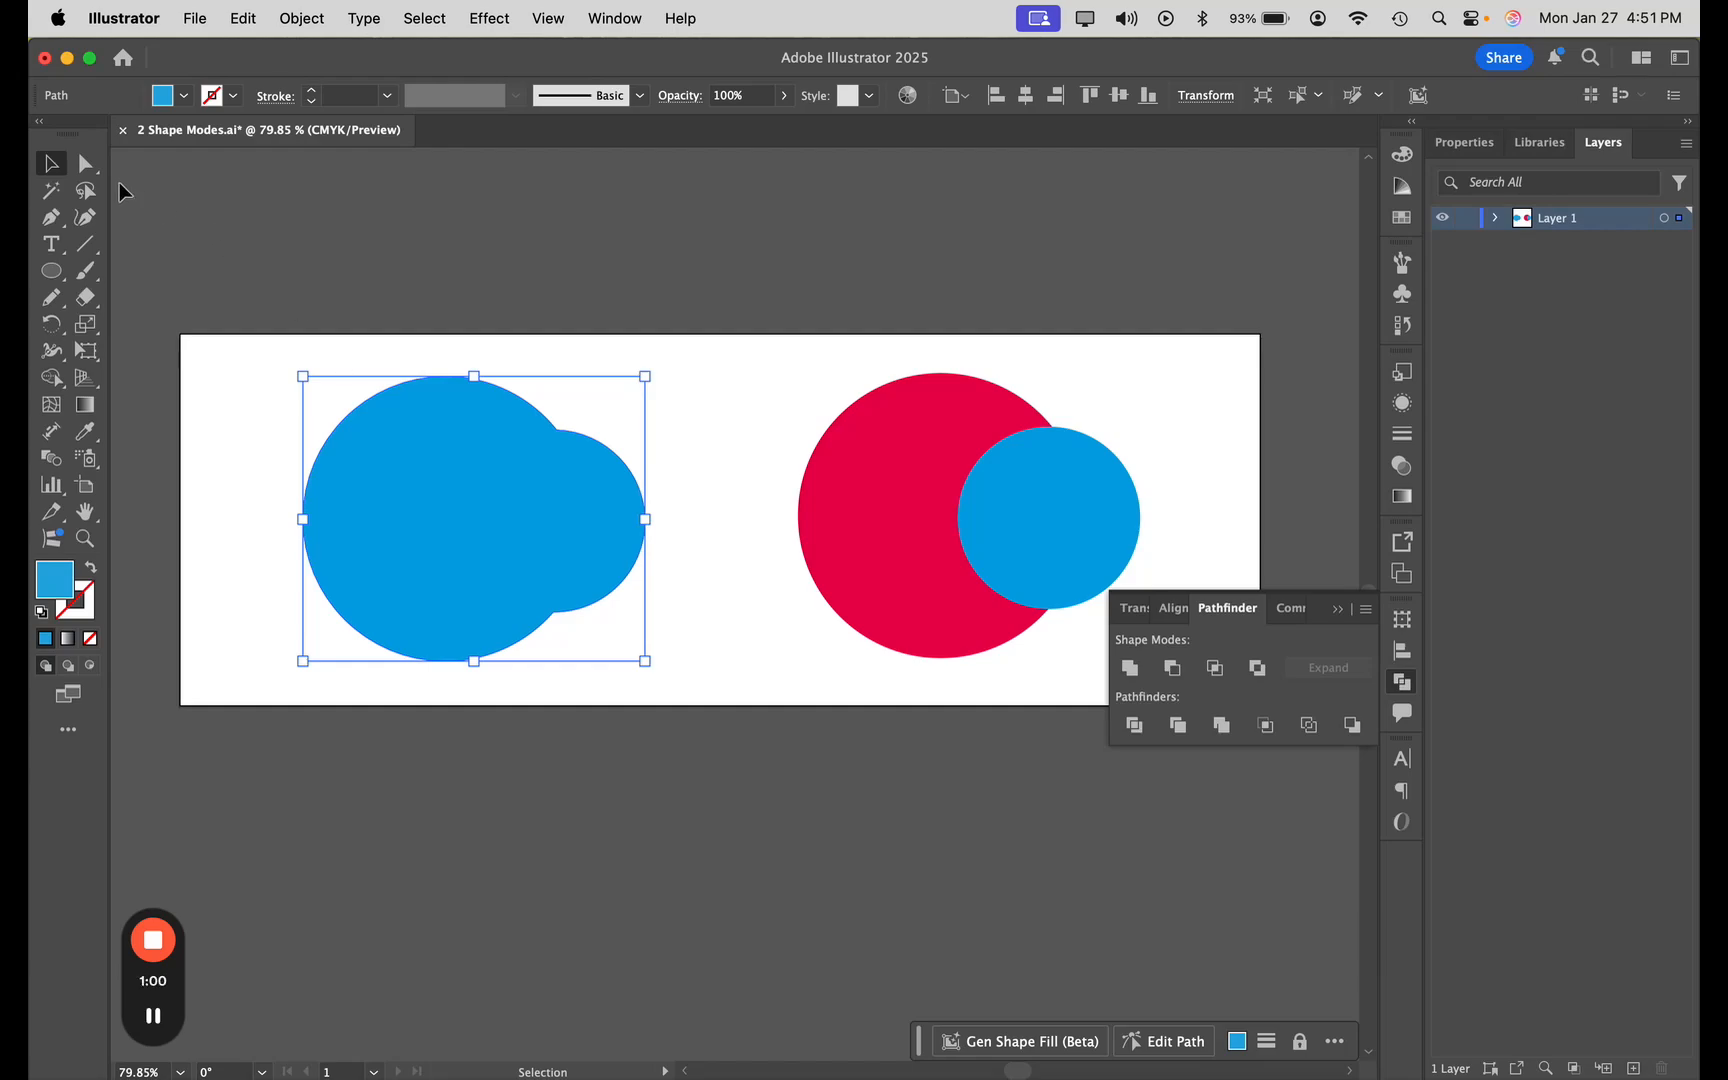
# - Examine the anchor points of the united blue shape with the Direct Selection tool, and return to the Selection tool
pyautogui.click(86, 168)
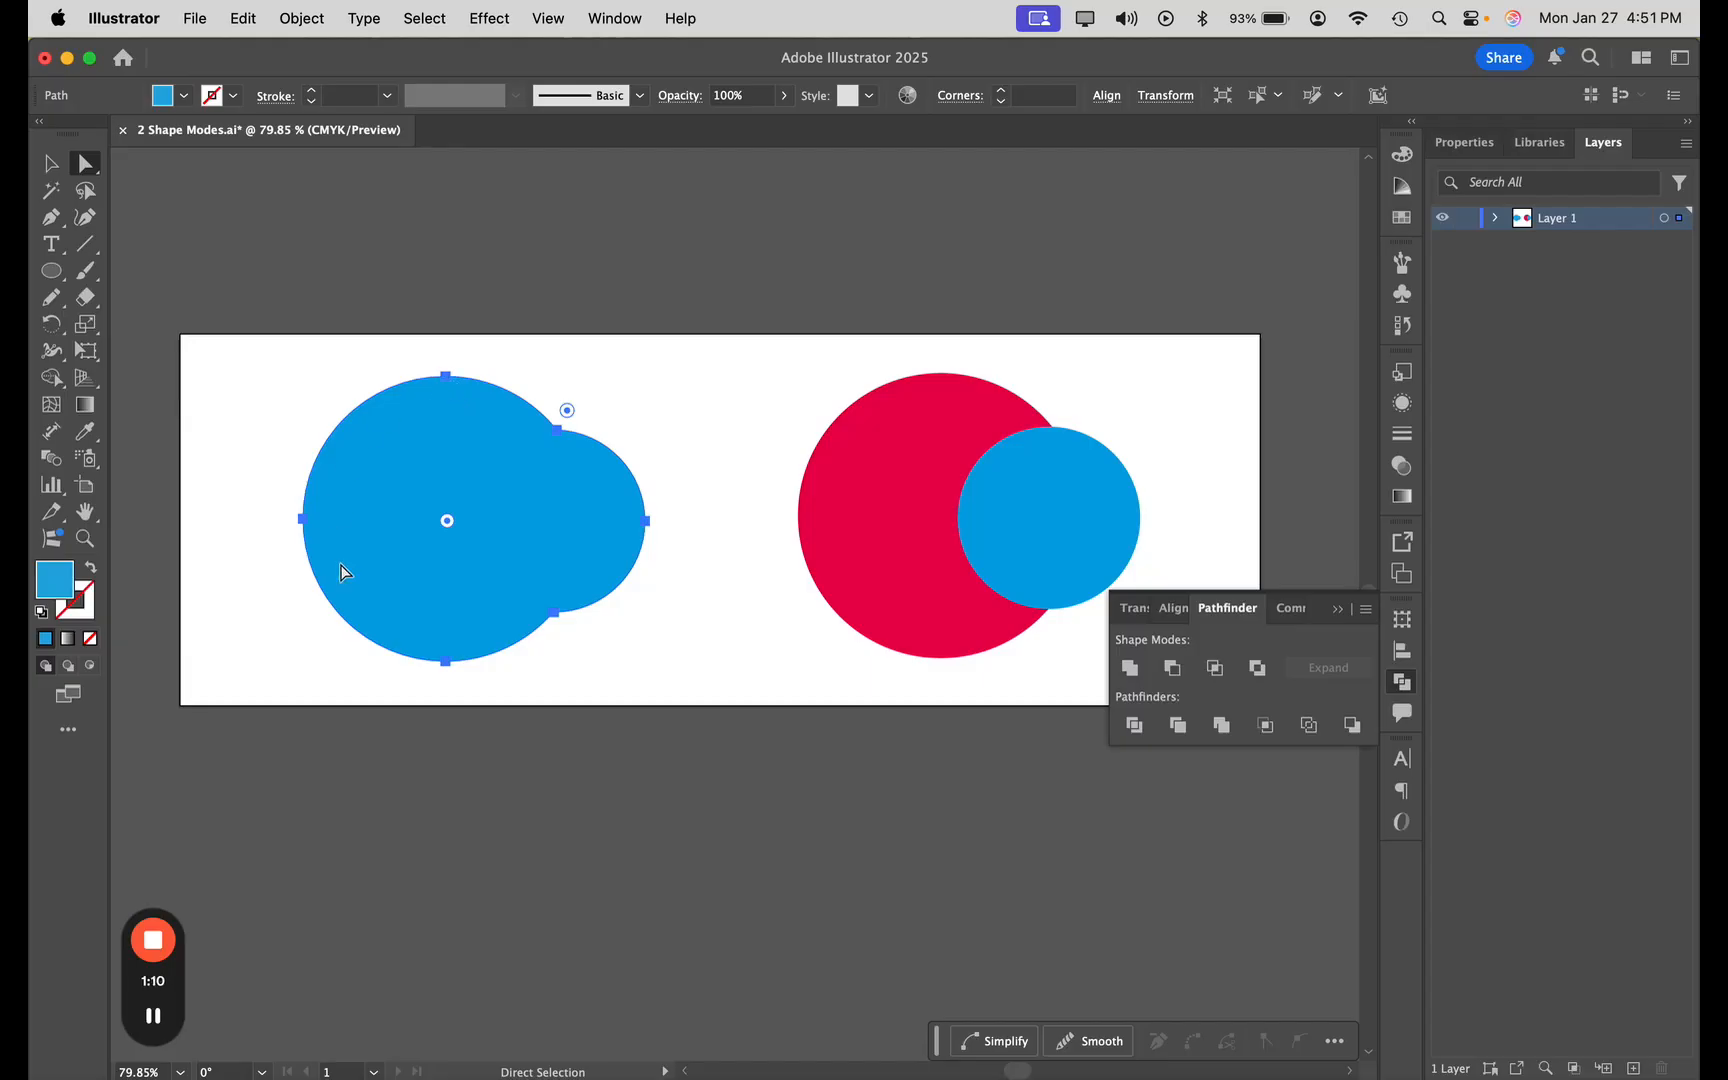
pyautogui.click(1339, 610)
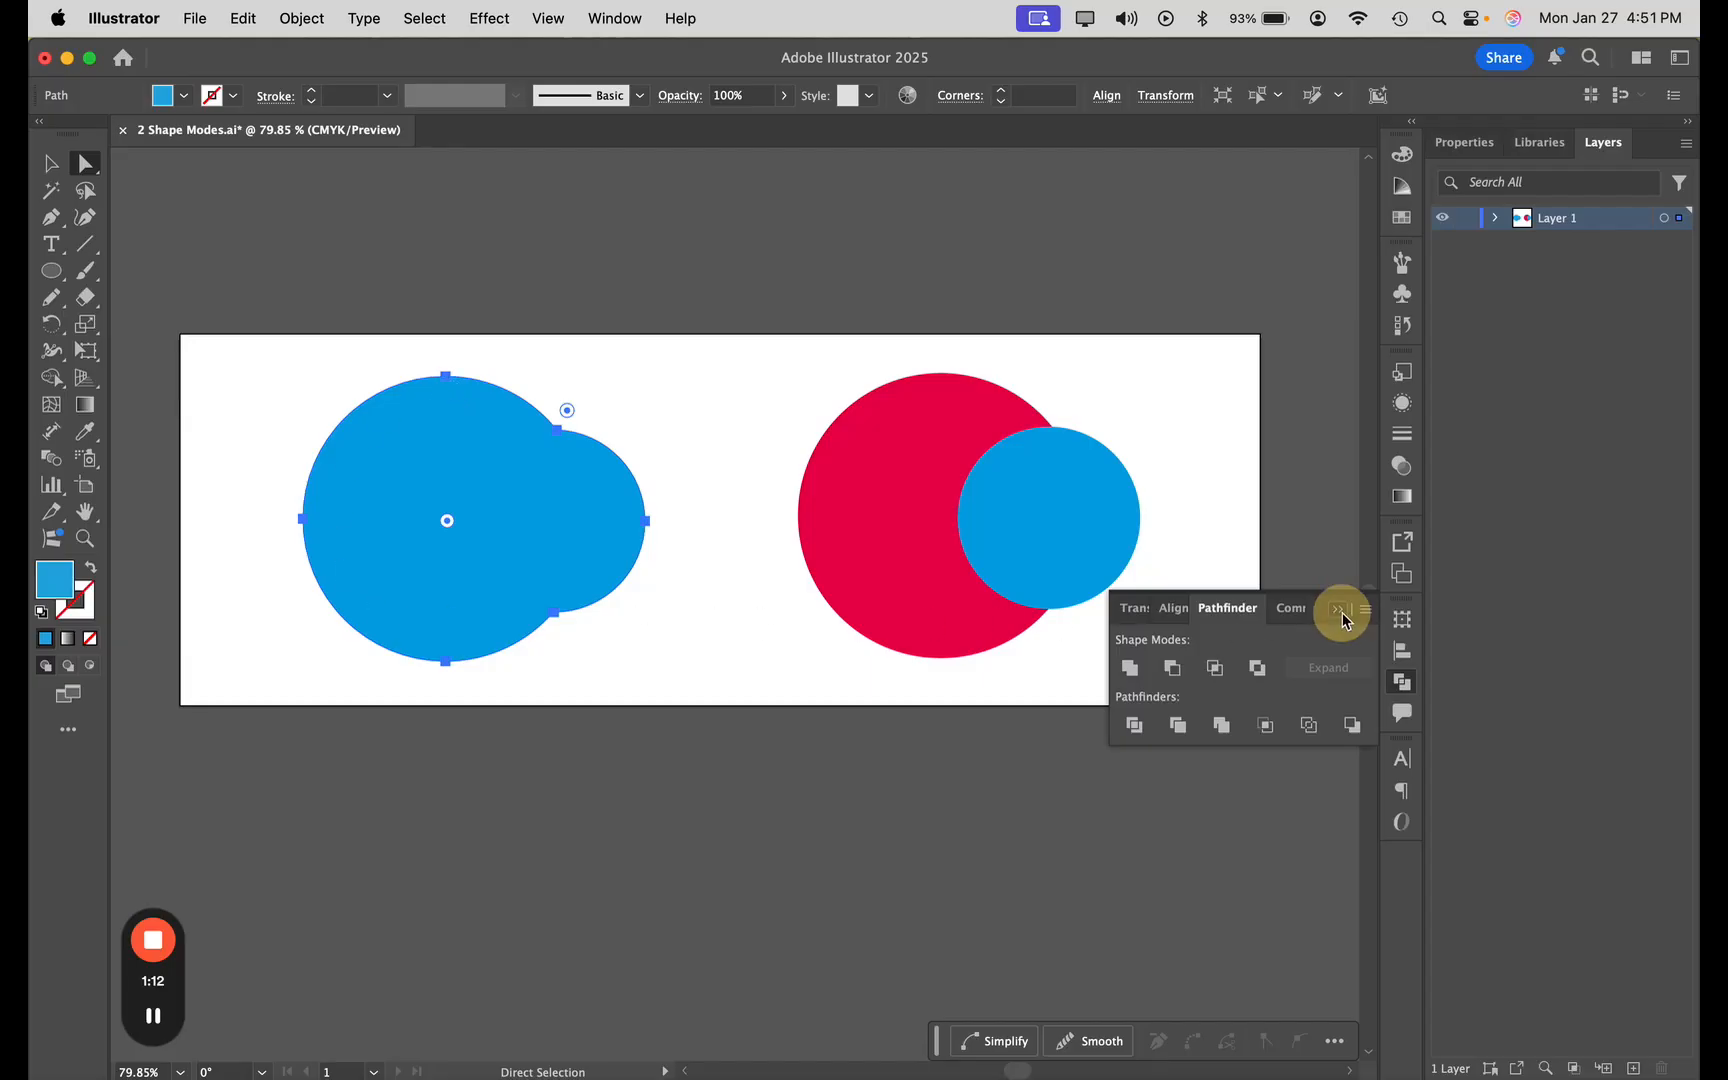
pyautogui.click(52, 165)
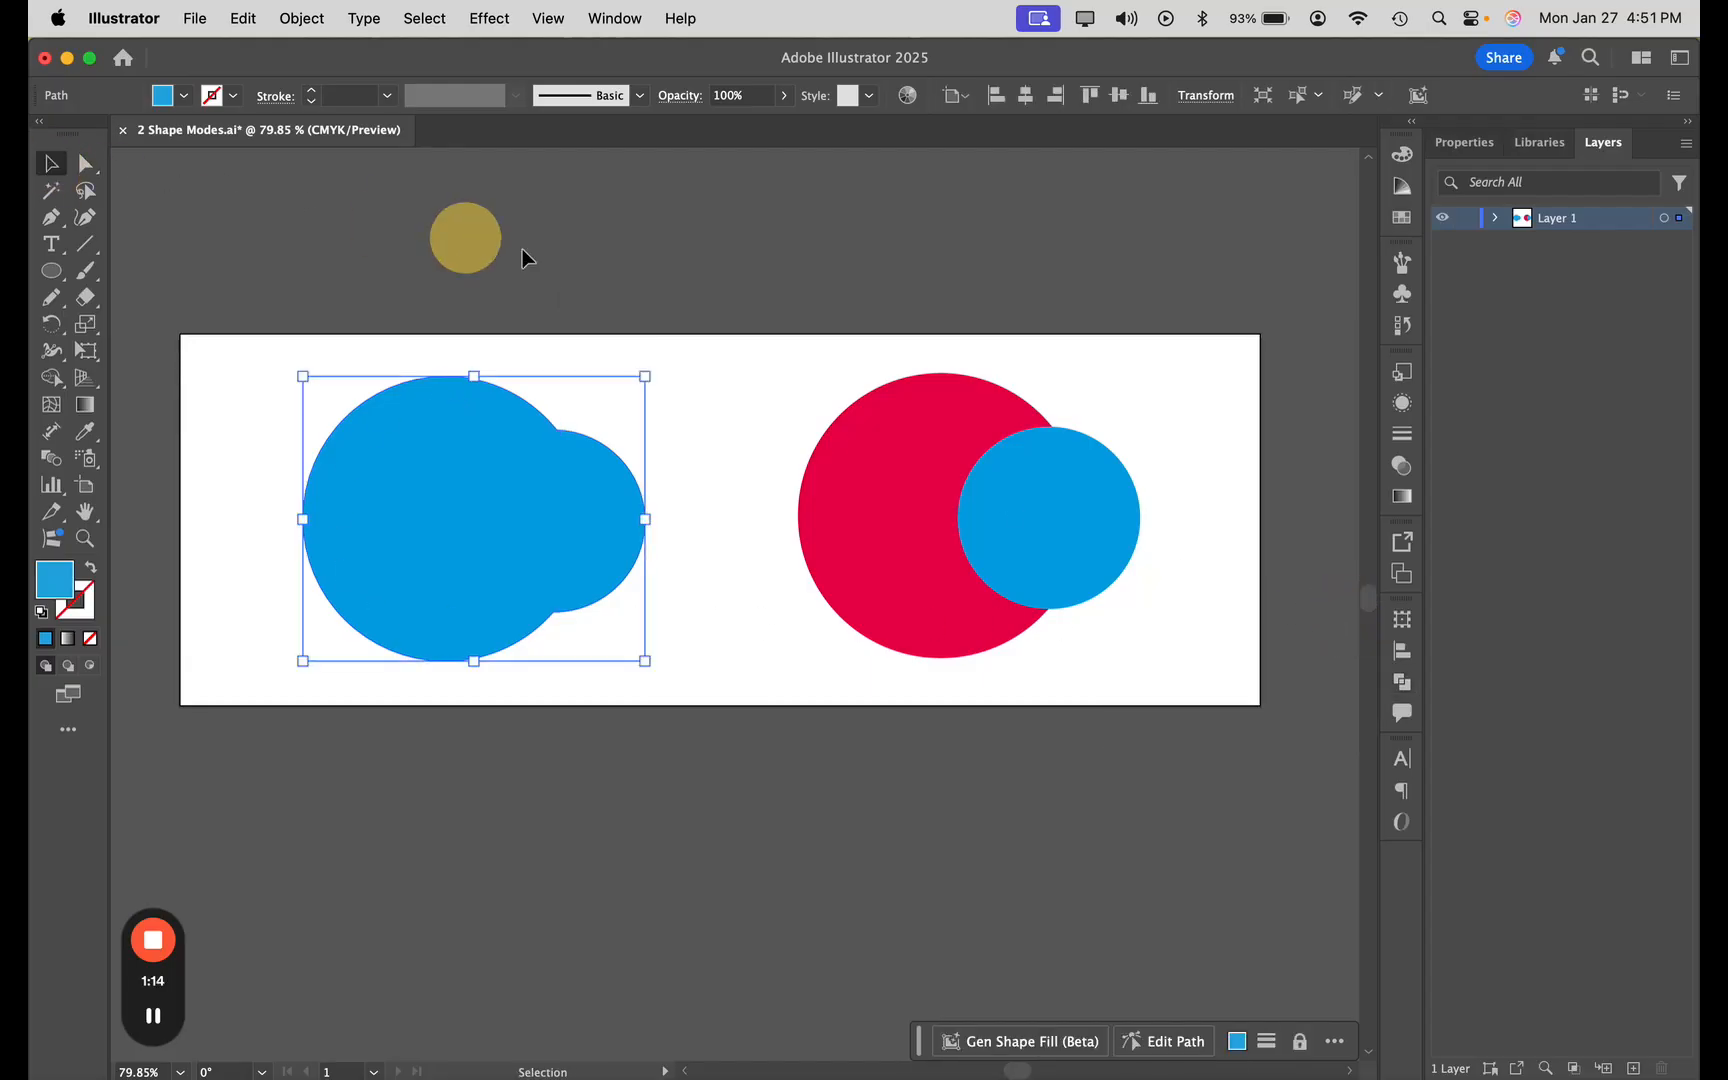
# - Unite the remaining red and blue circles as an editable compound shape using the Pathfinder's Unite mode
pyautogui.click(758, 368)
pyautogui.moveTo(755, 353); pyautogui.dragTo(1195, 686)
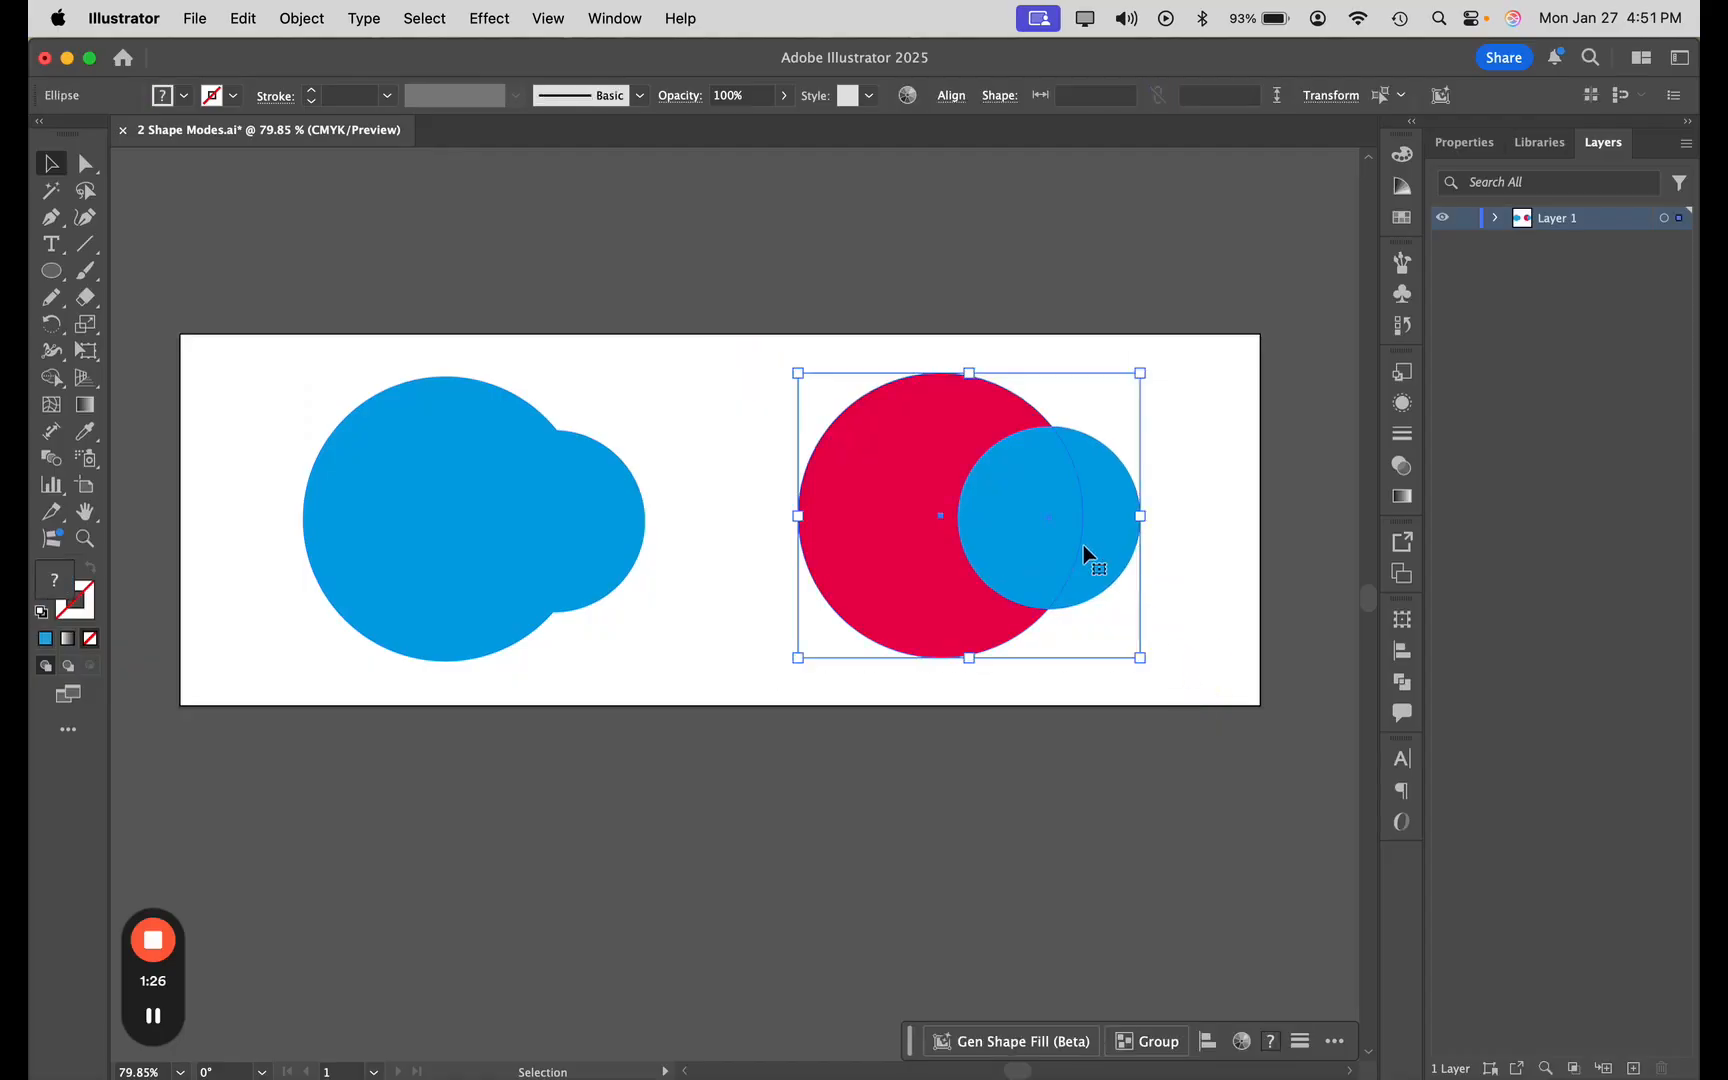
pyautogui.click(1403, 684)
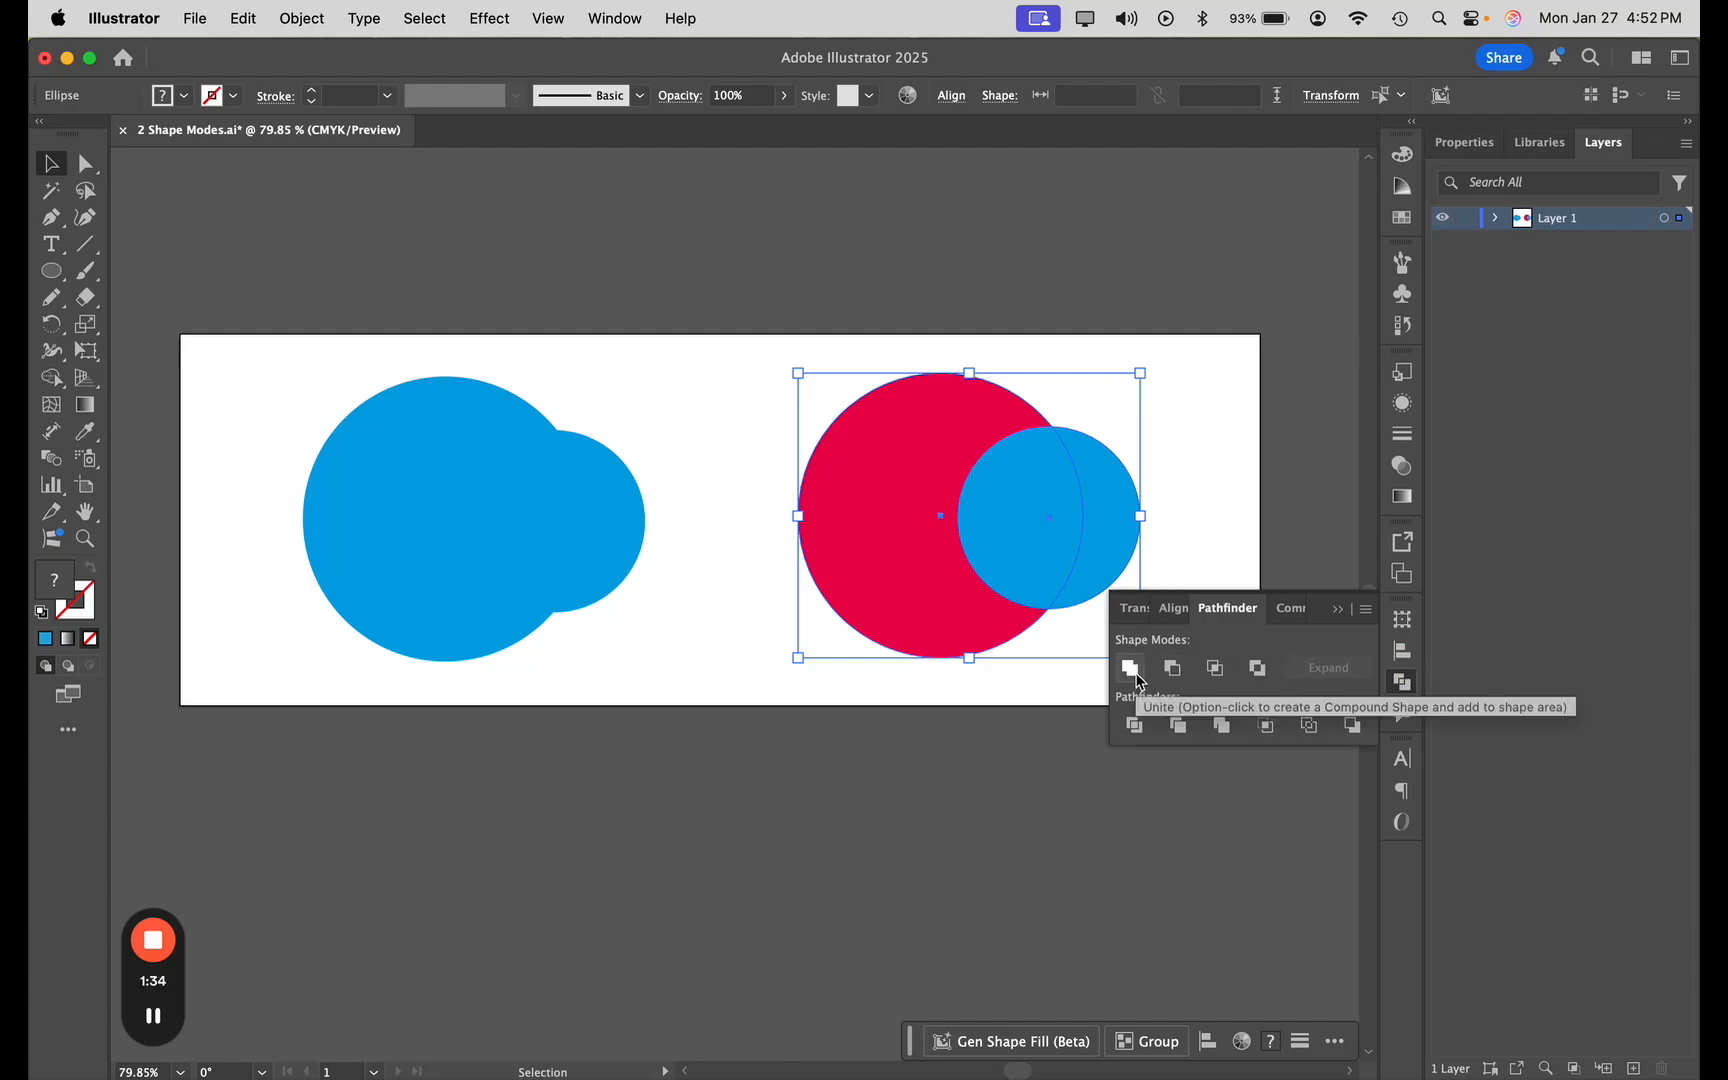
pyautogui.press('alt')
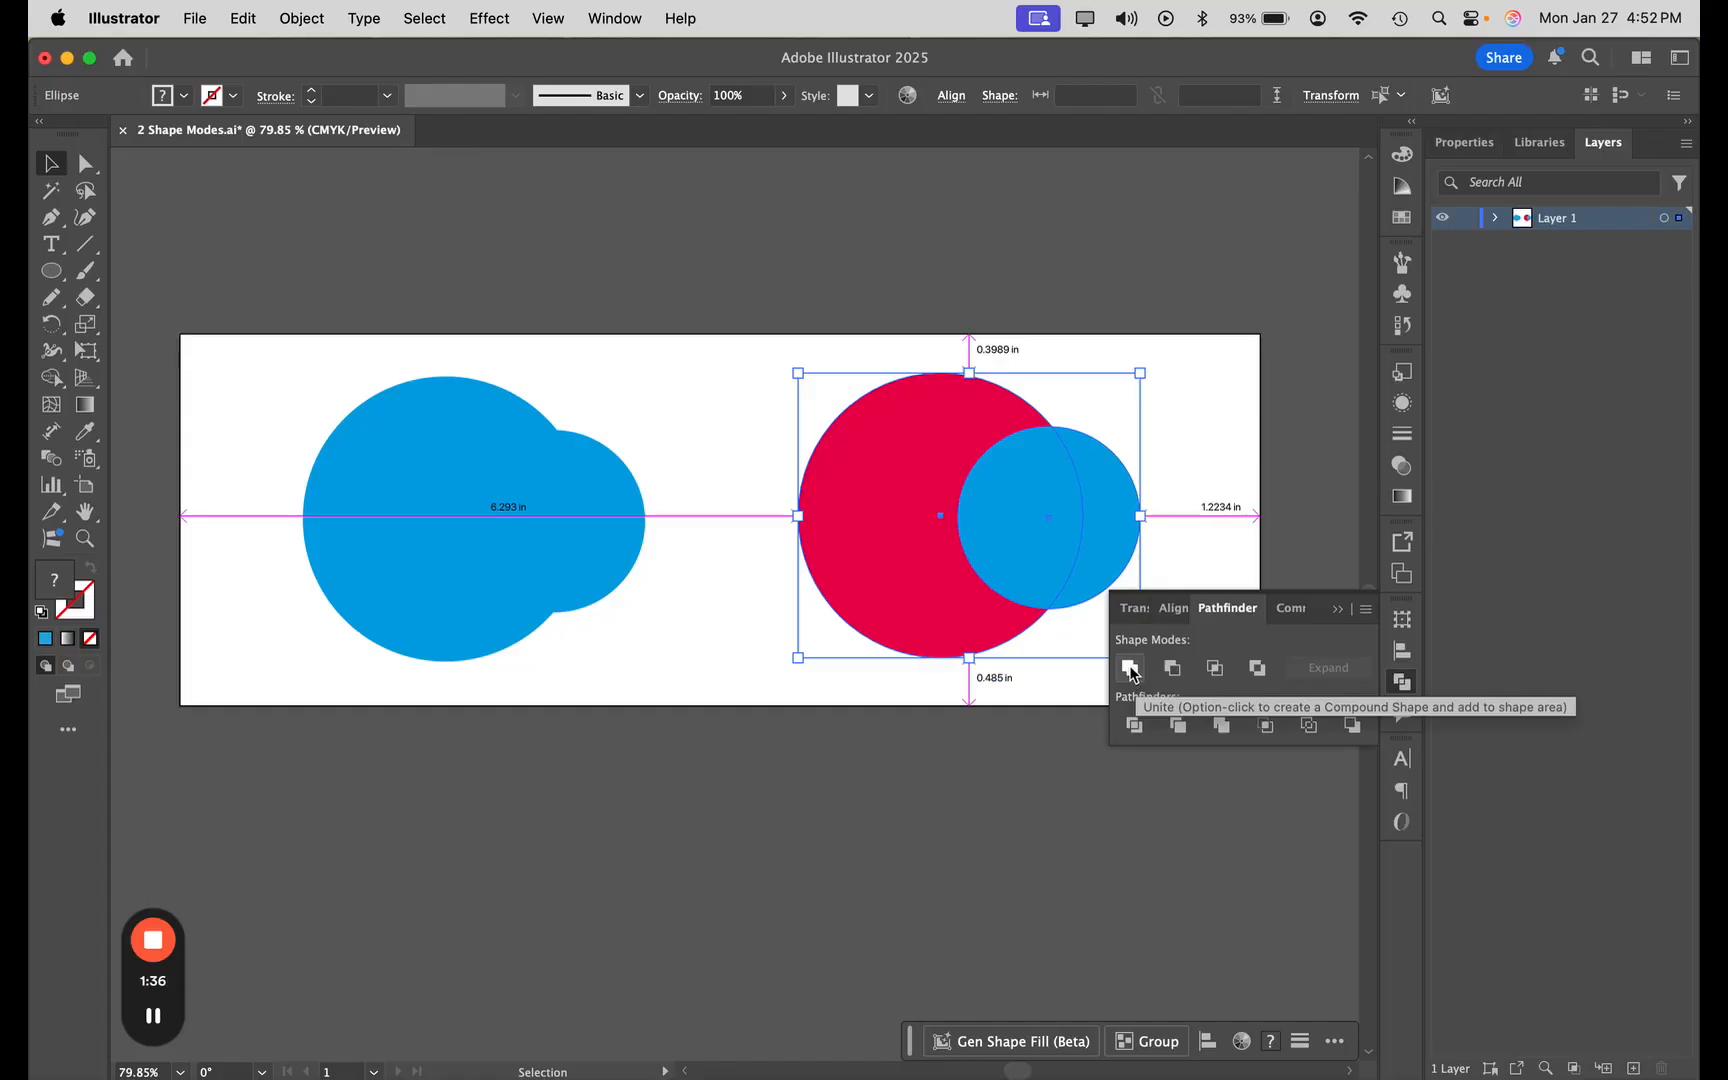
pyautogui.keyDown('alt'); pyautogui.click(1131, 670); pyautogui.keyUp('alt')
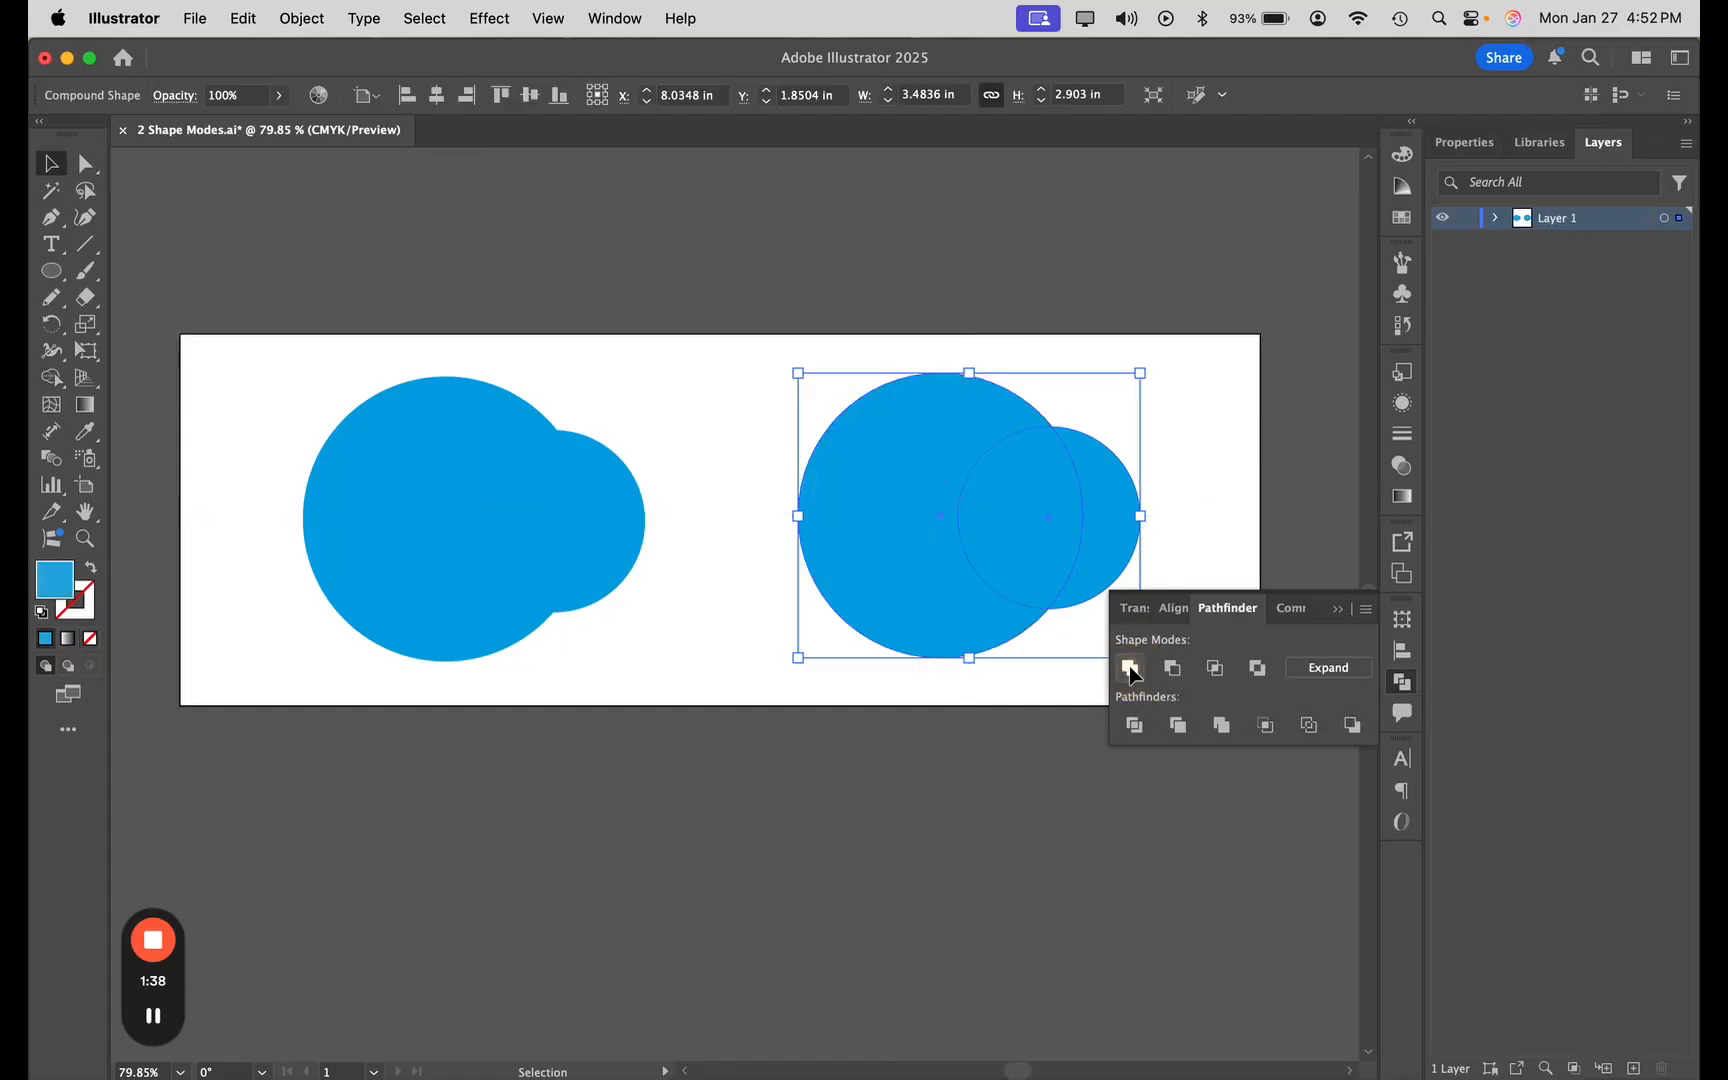
pyautogui.moveTo(1018, 679); pyautogui.dragTo(769, 660)
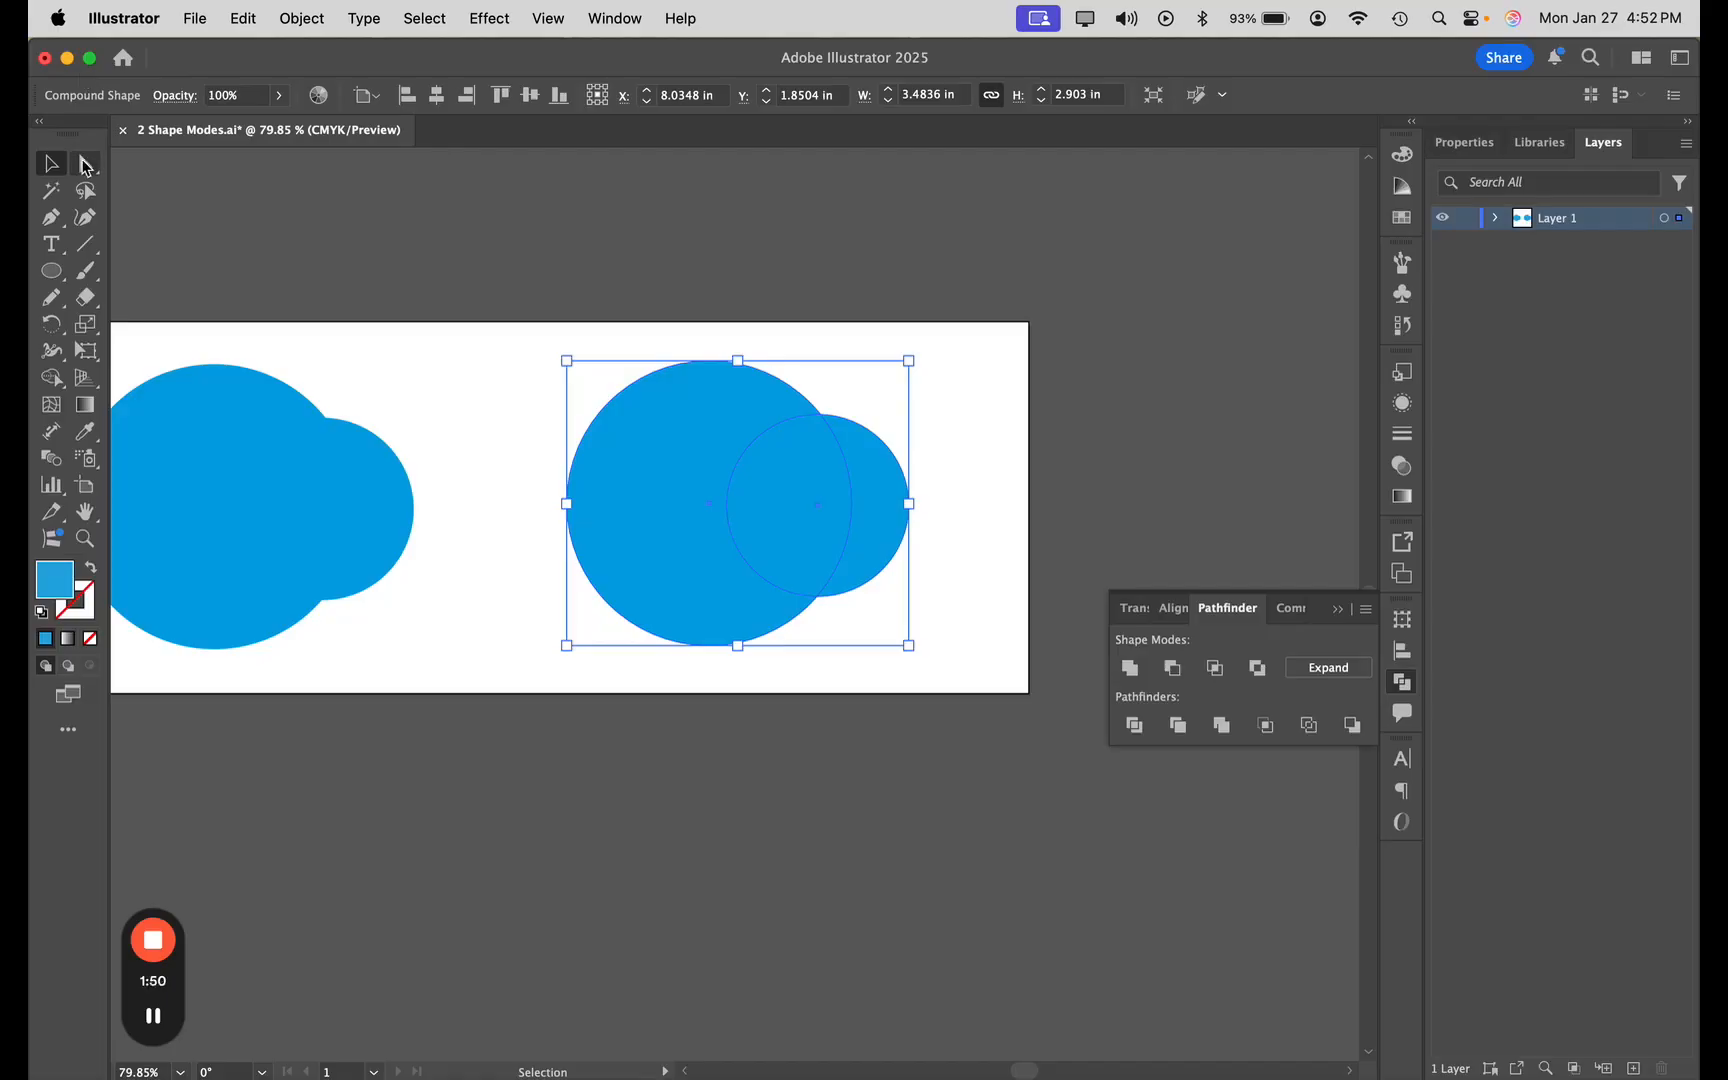
# - Move the compound shape's small circle to the large circle's left side and back to its right with the Group Selection tool
pyautogui.moveTo(85, 163); pyautogui.dragTo(176, 192)
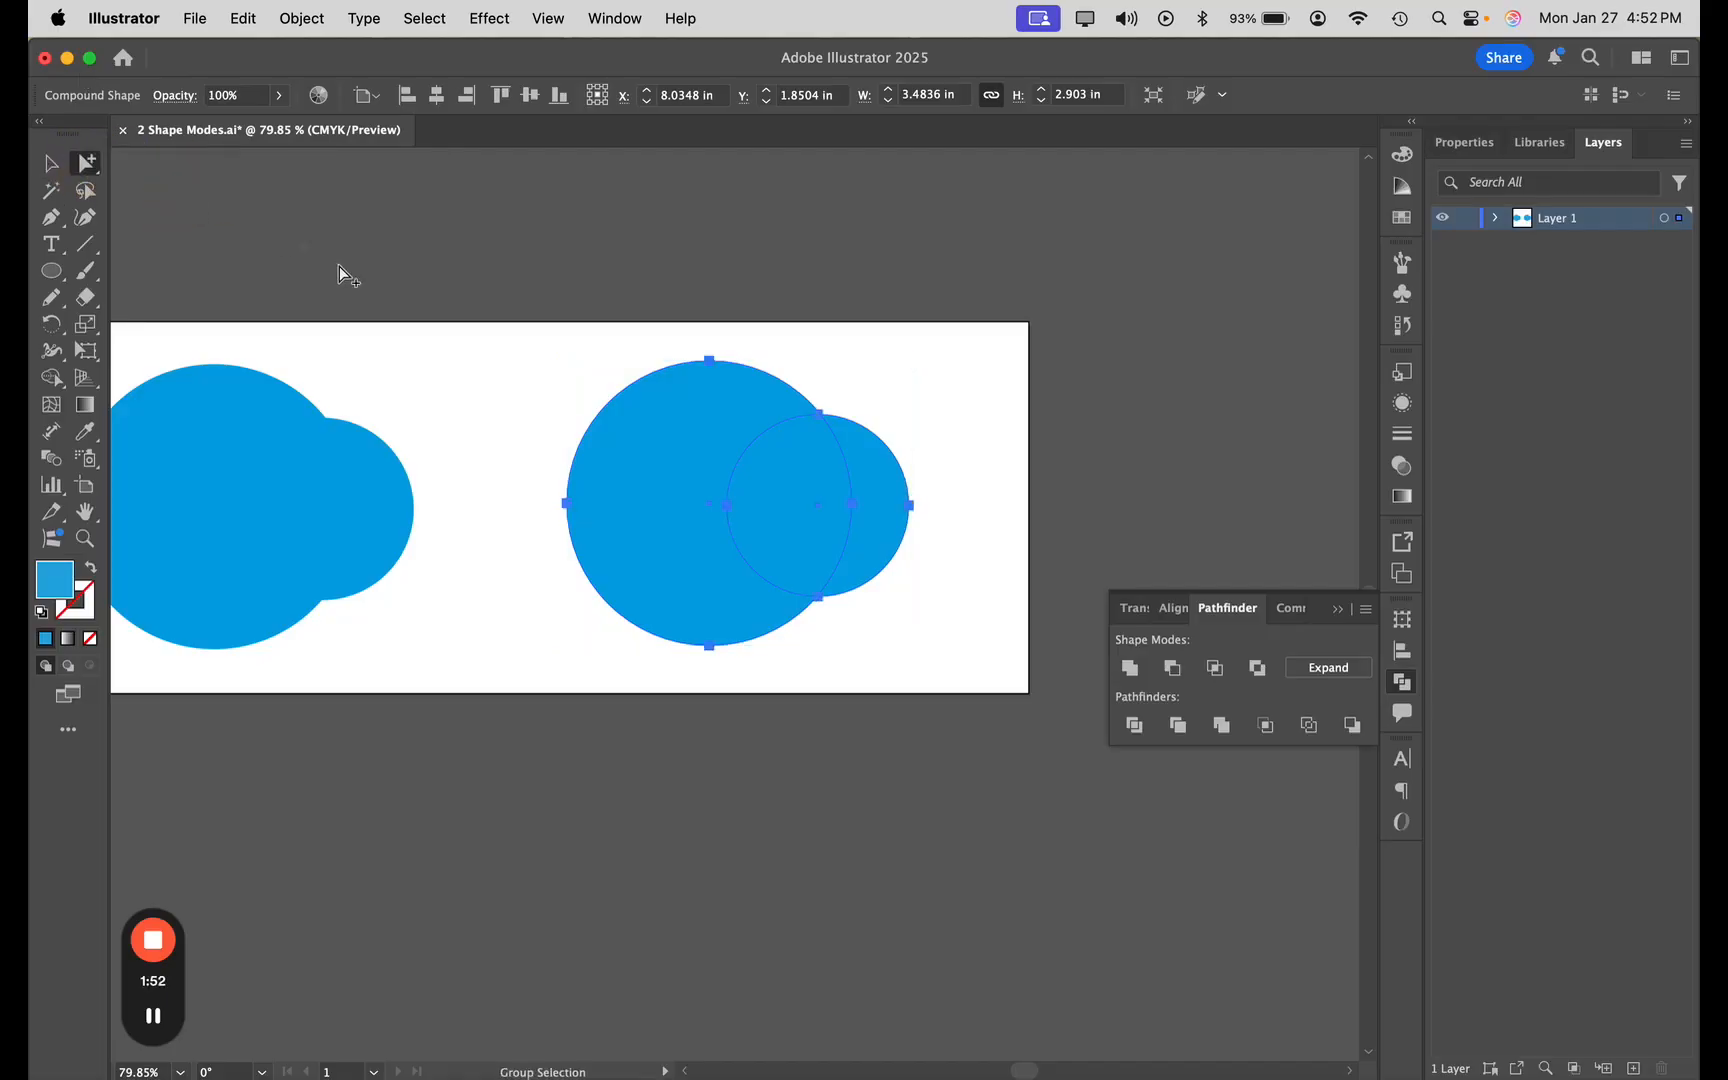
pyautogui.click(788, 478)
pyautogui.moveTo(788, 476); pyautogui.dragTo(574, 524)
pyautogui.click(926, 413)
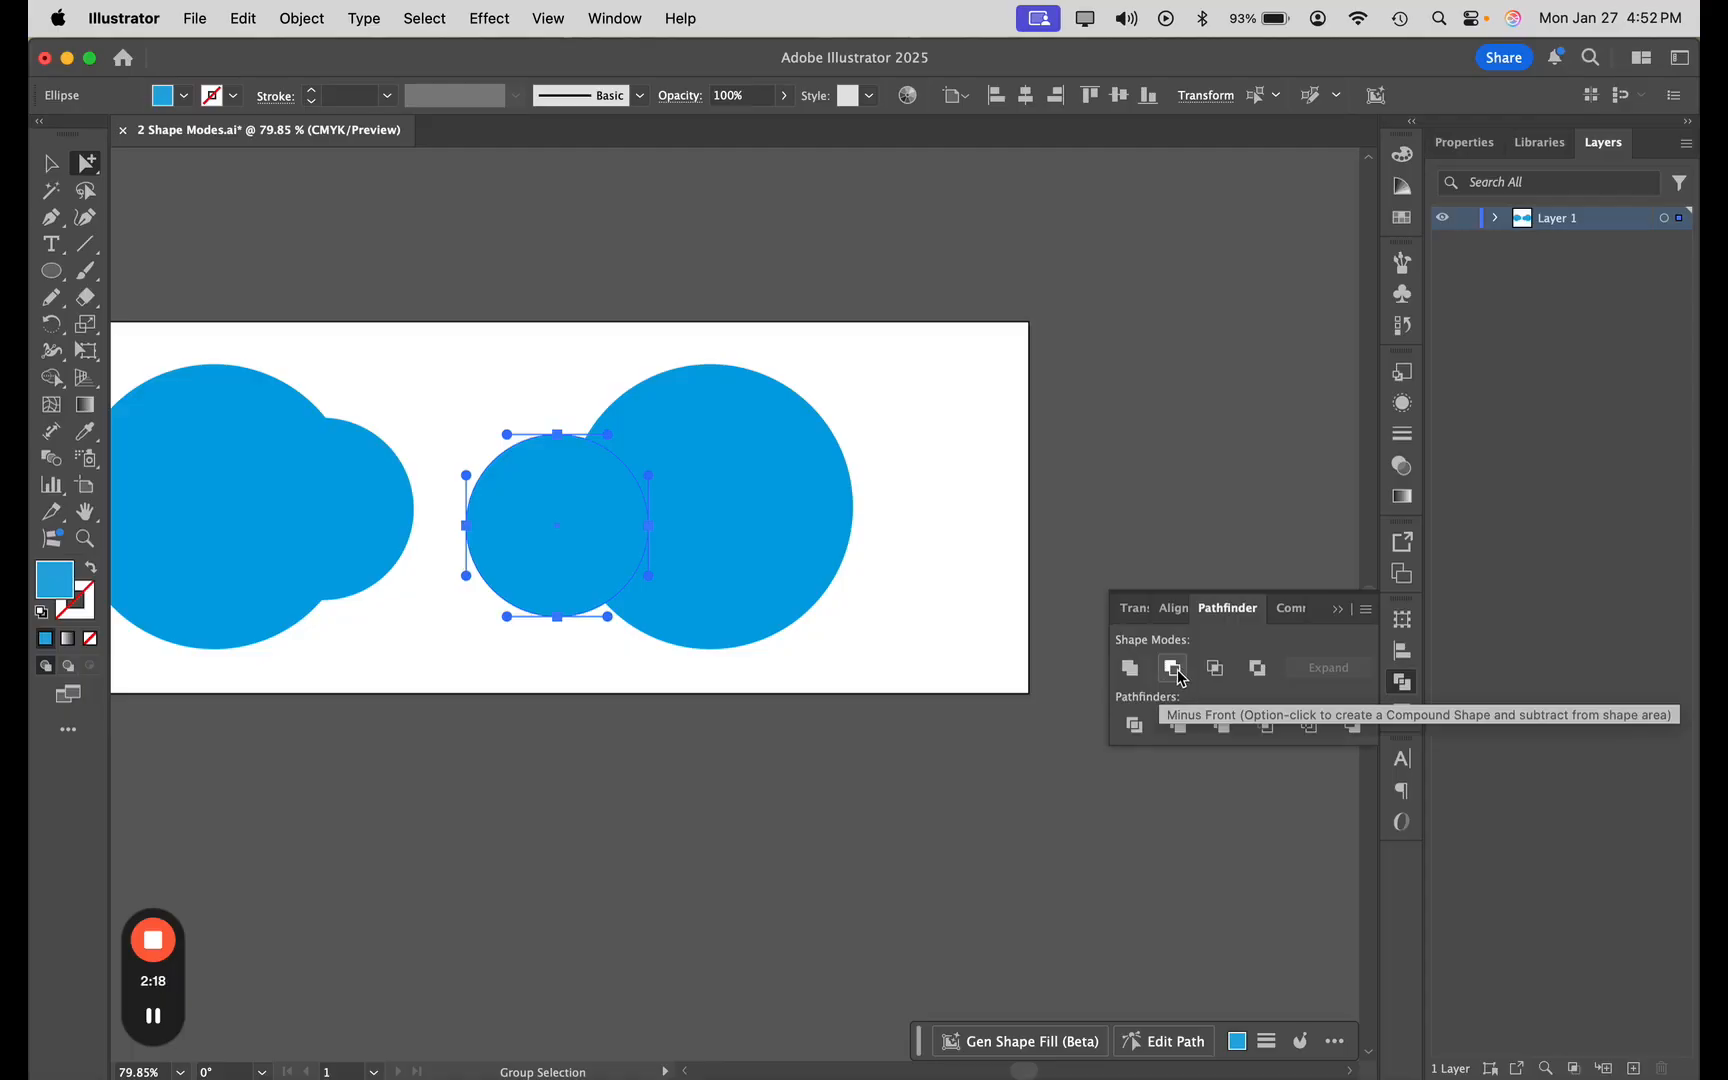
pyautogui.moveTo(598, 513); pyautogui.dragTo(873, 480)
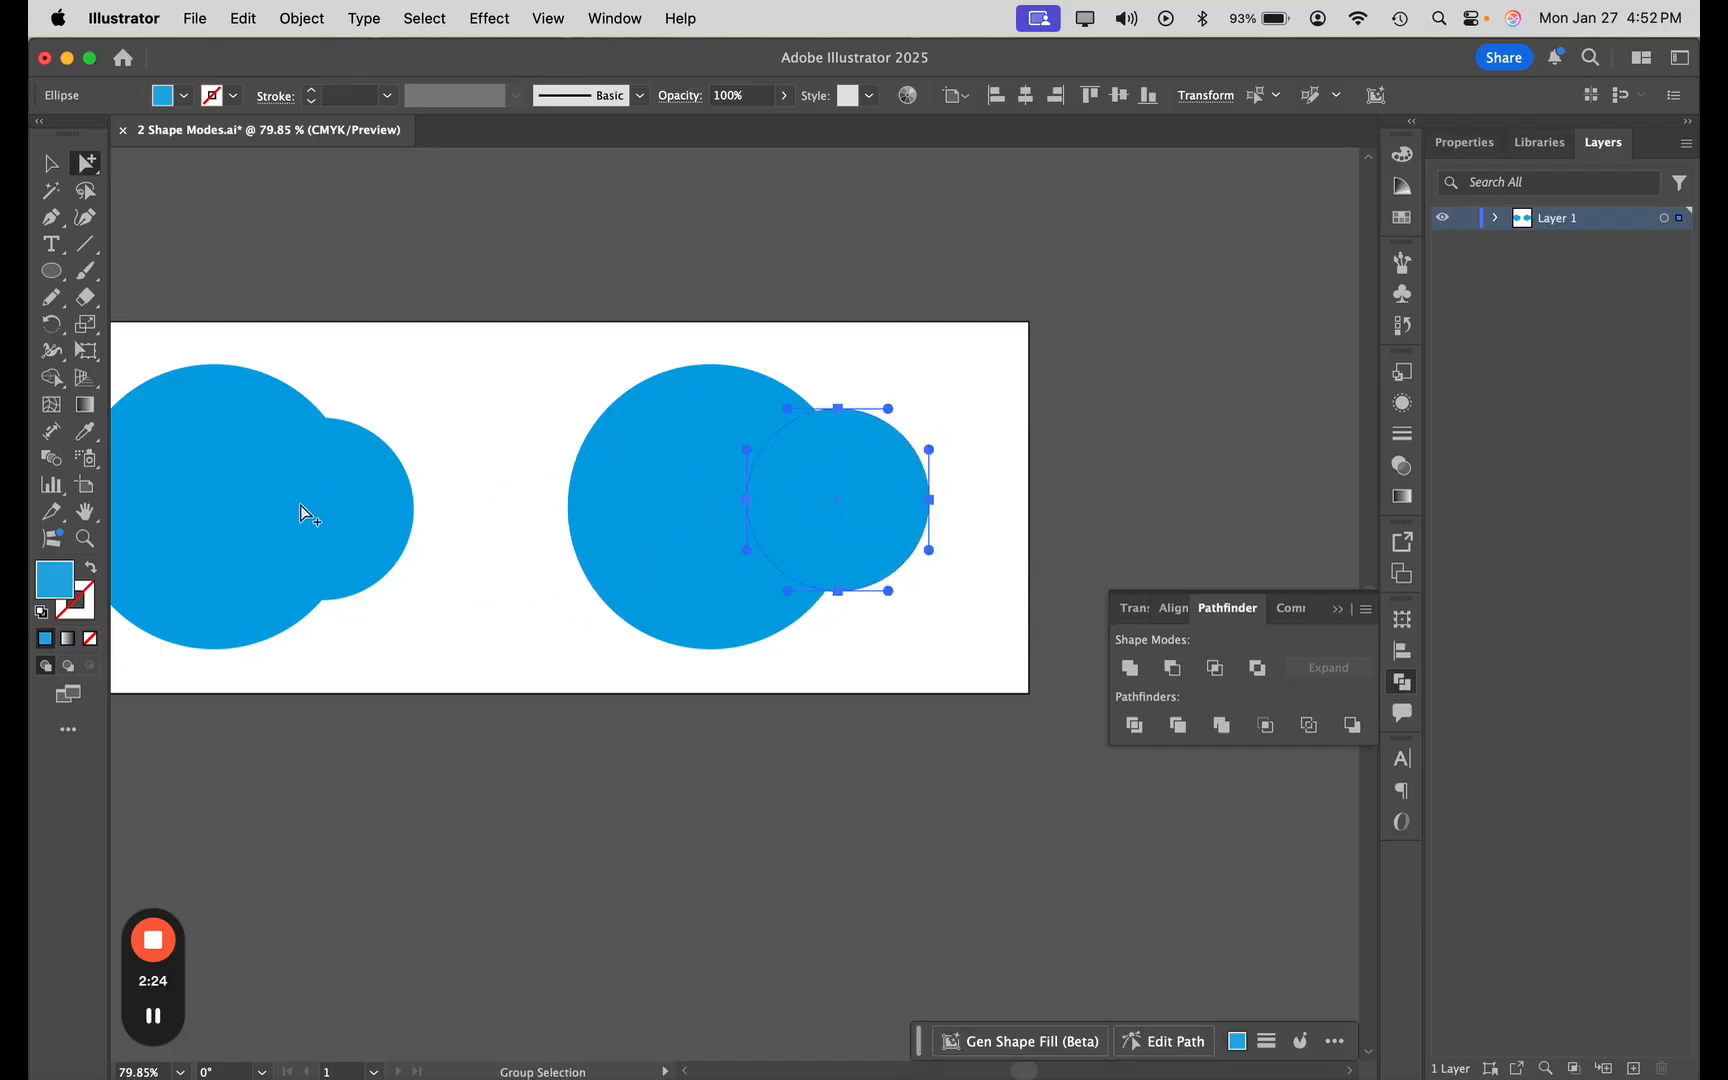
pyautogui.moveTo(156, 942)
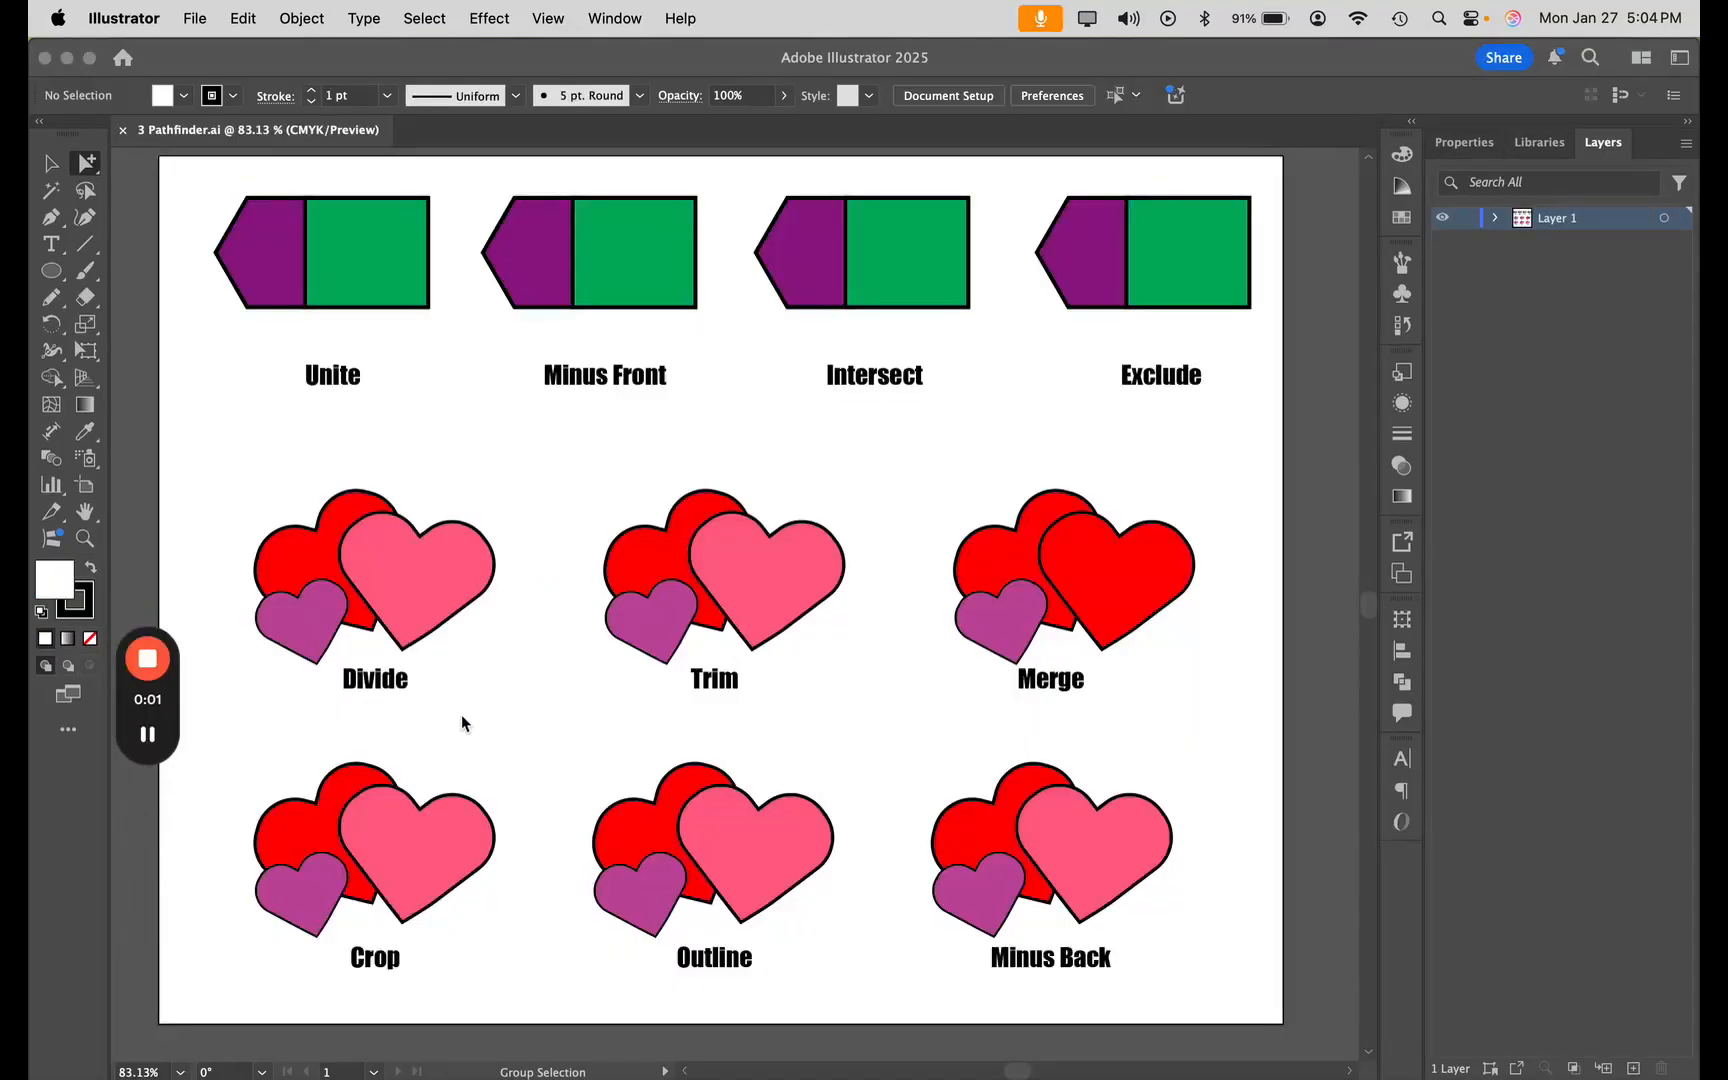
pyautogui.moveTo(172, 690)
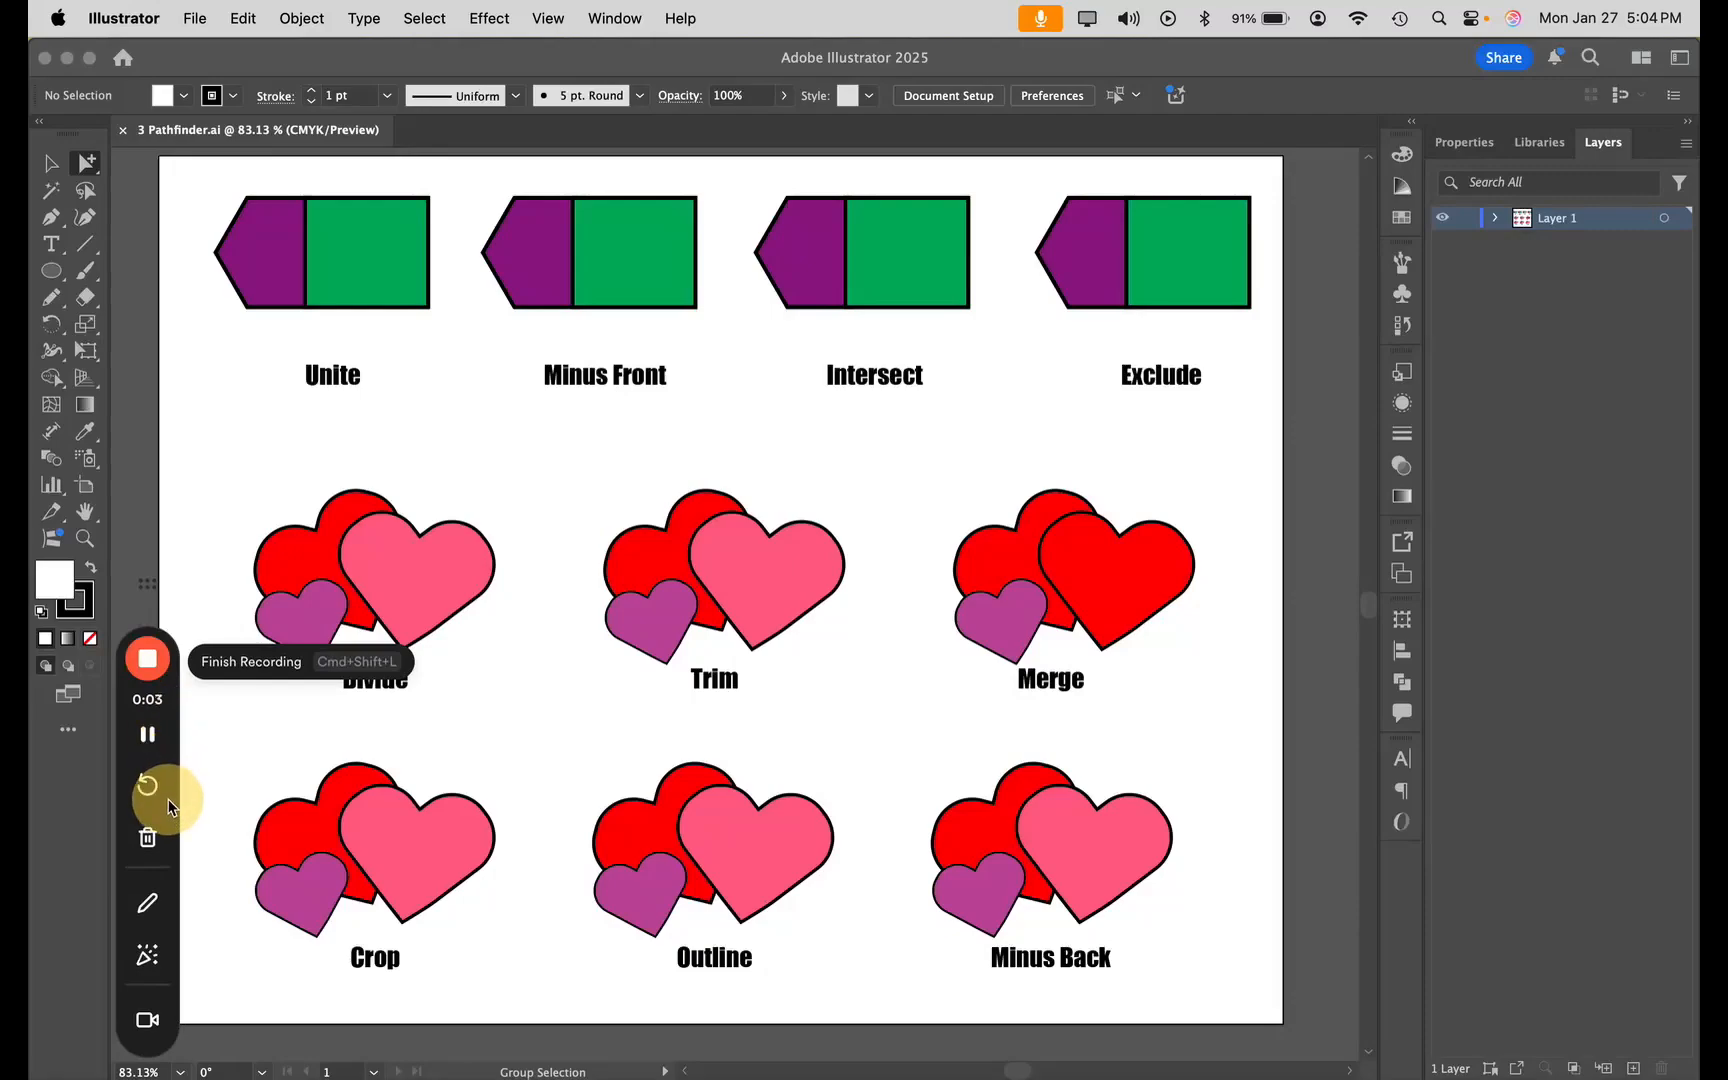
pyautogui.moveTo(170, 680); pyautogui.dragTo(162, 965)
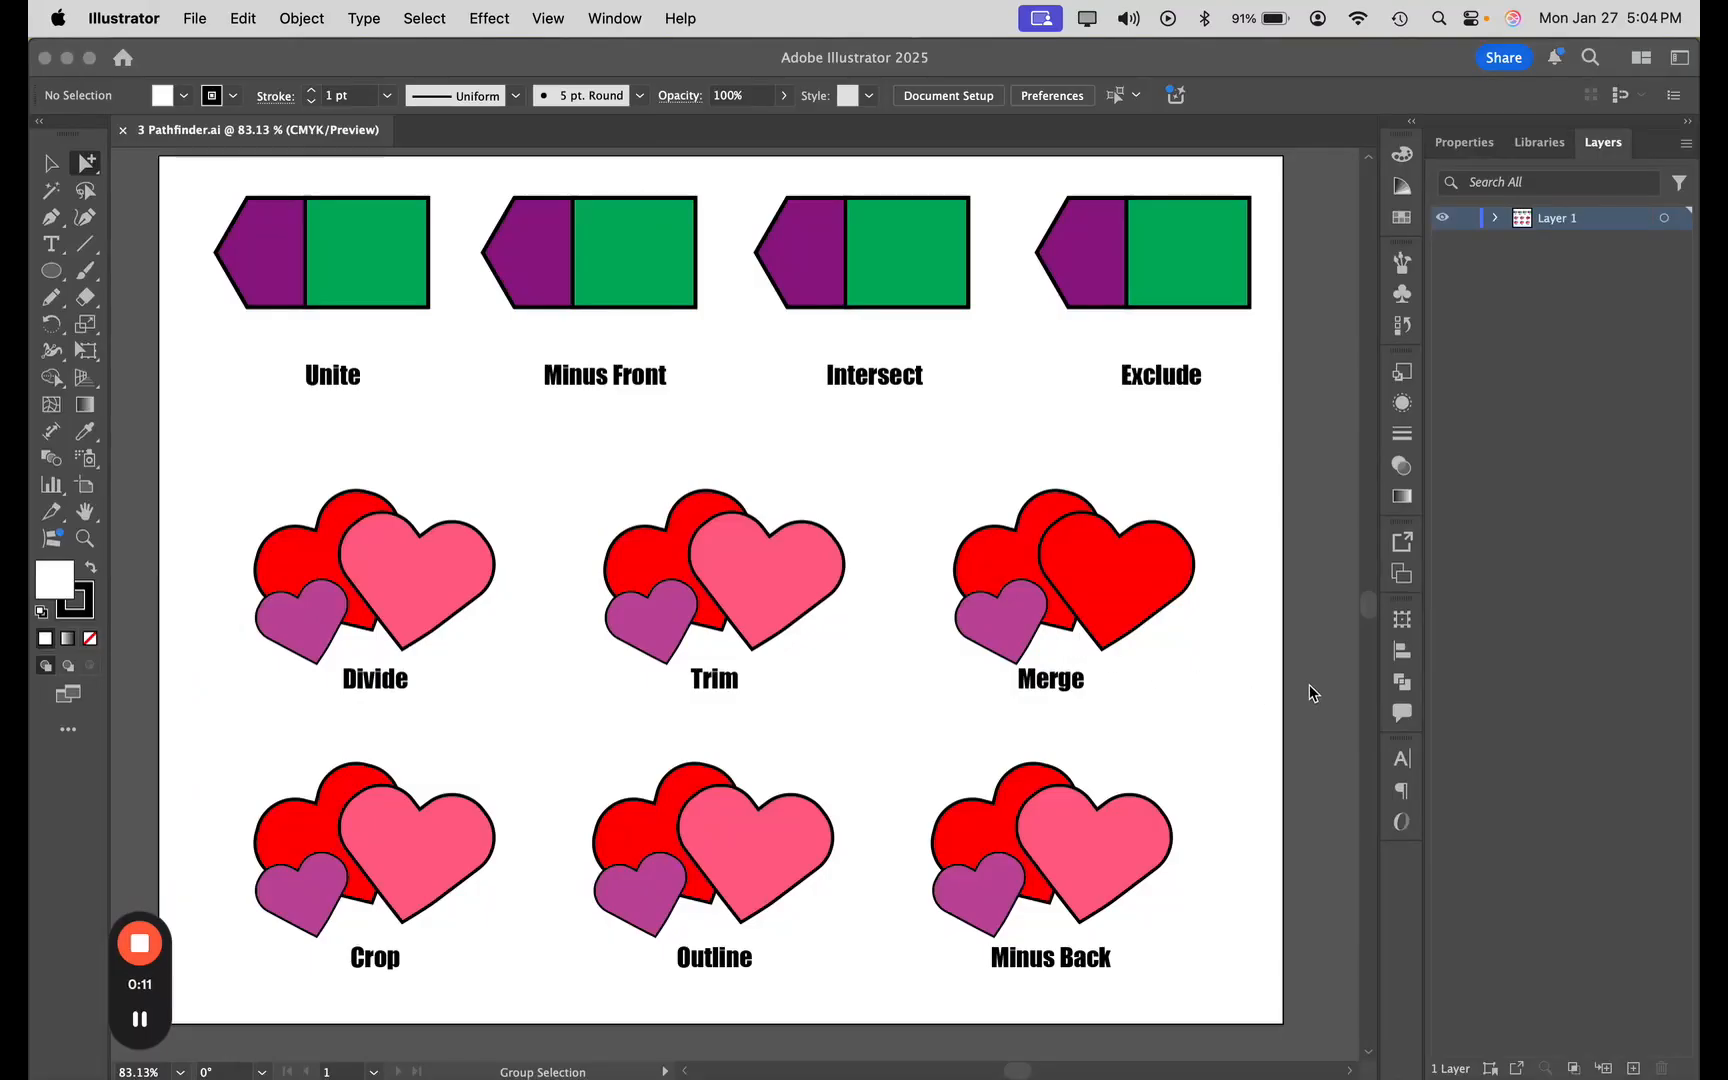
# - Detach the Pathfinder controls from their docked group and place them clear of the artwork beside the artboard
pyautogui.click(1403, 683)
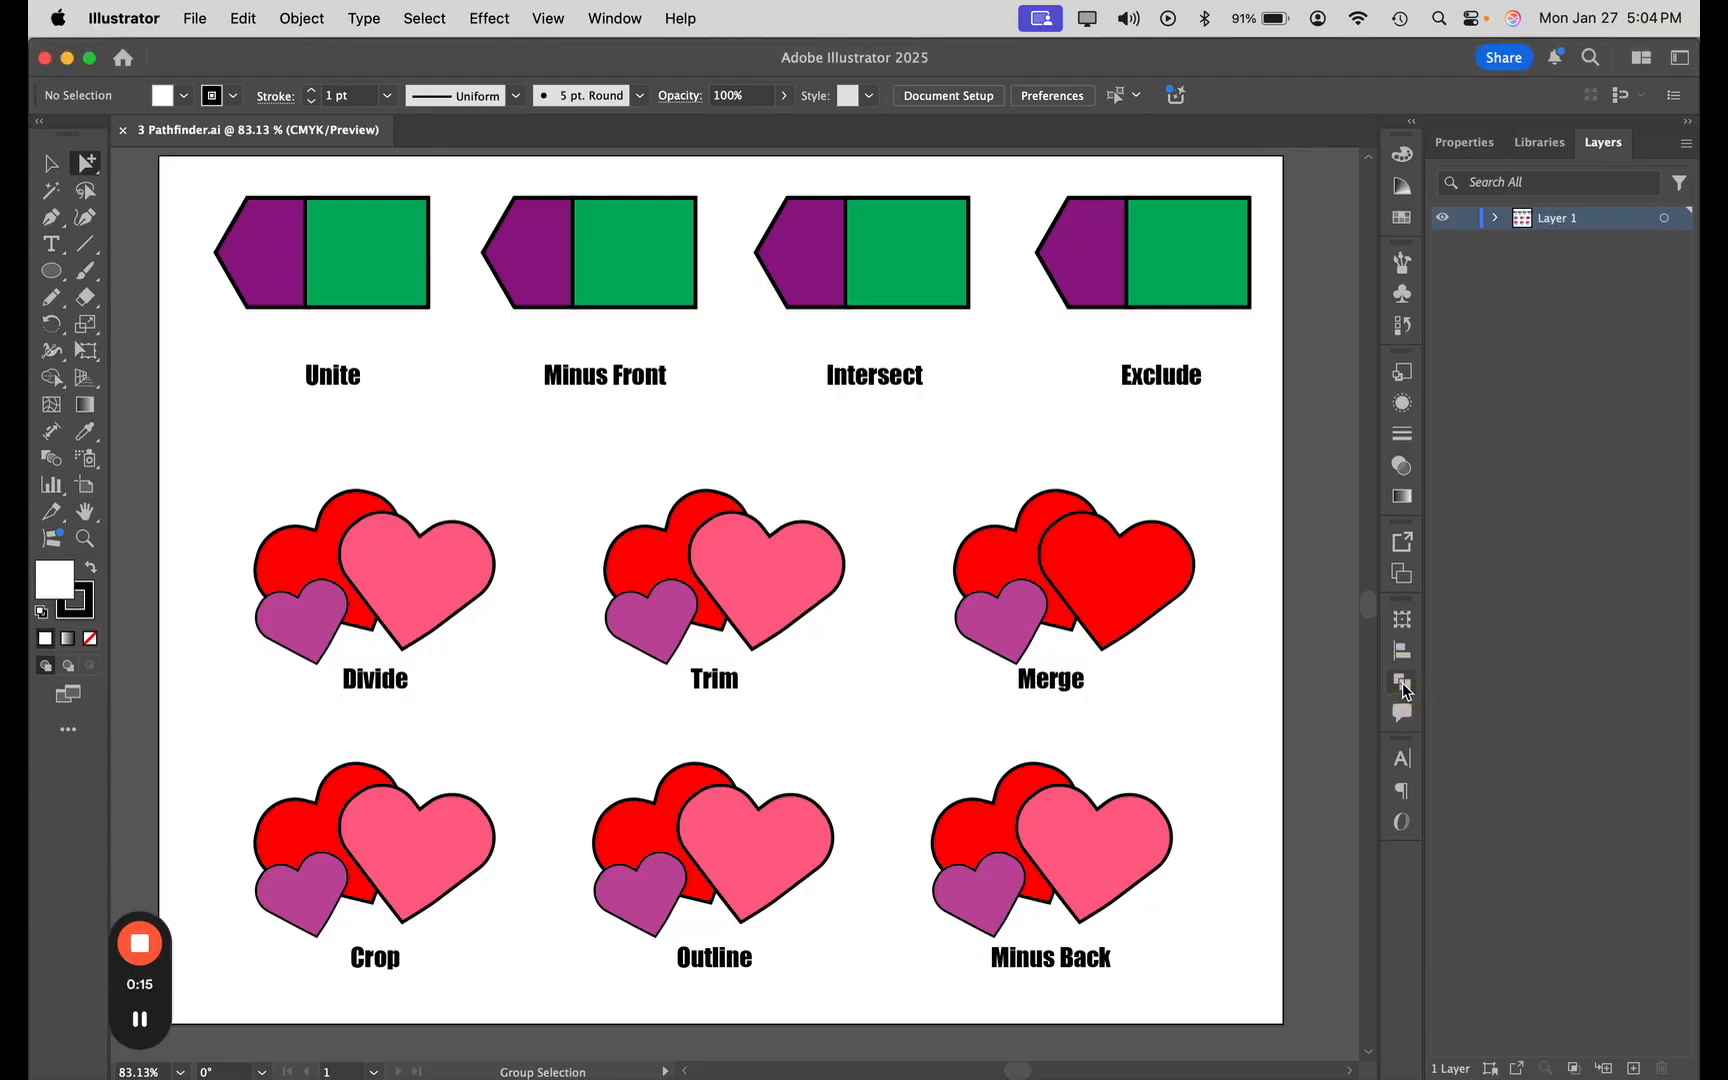
pyautogui.click(1402, 683)
pyautogui.moveTo(1241, 610); pyautogui.dragTo(1115, 401)
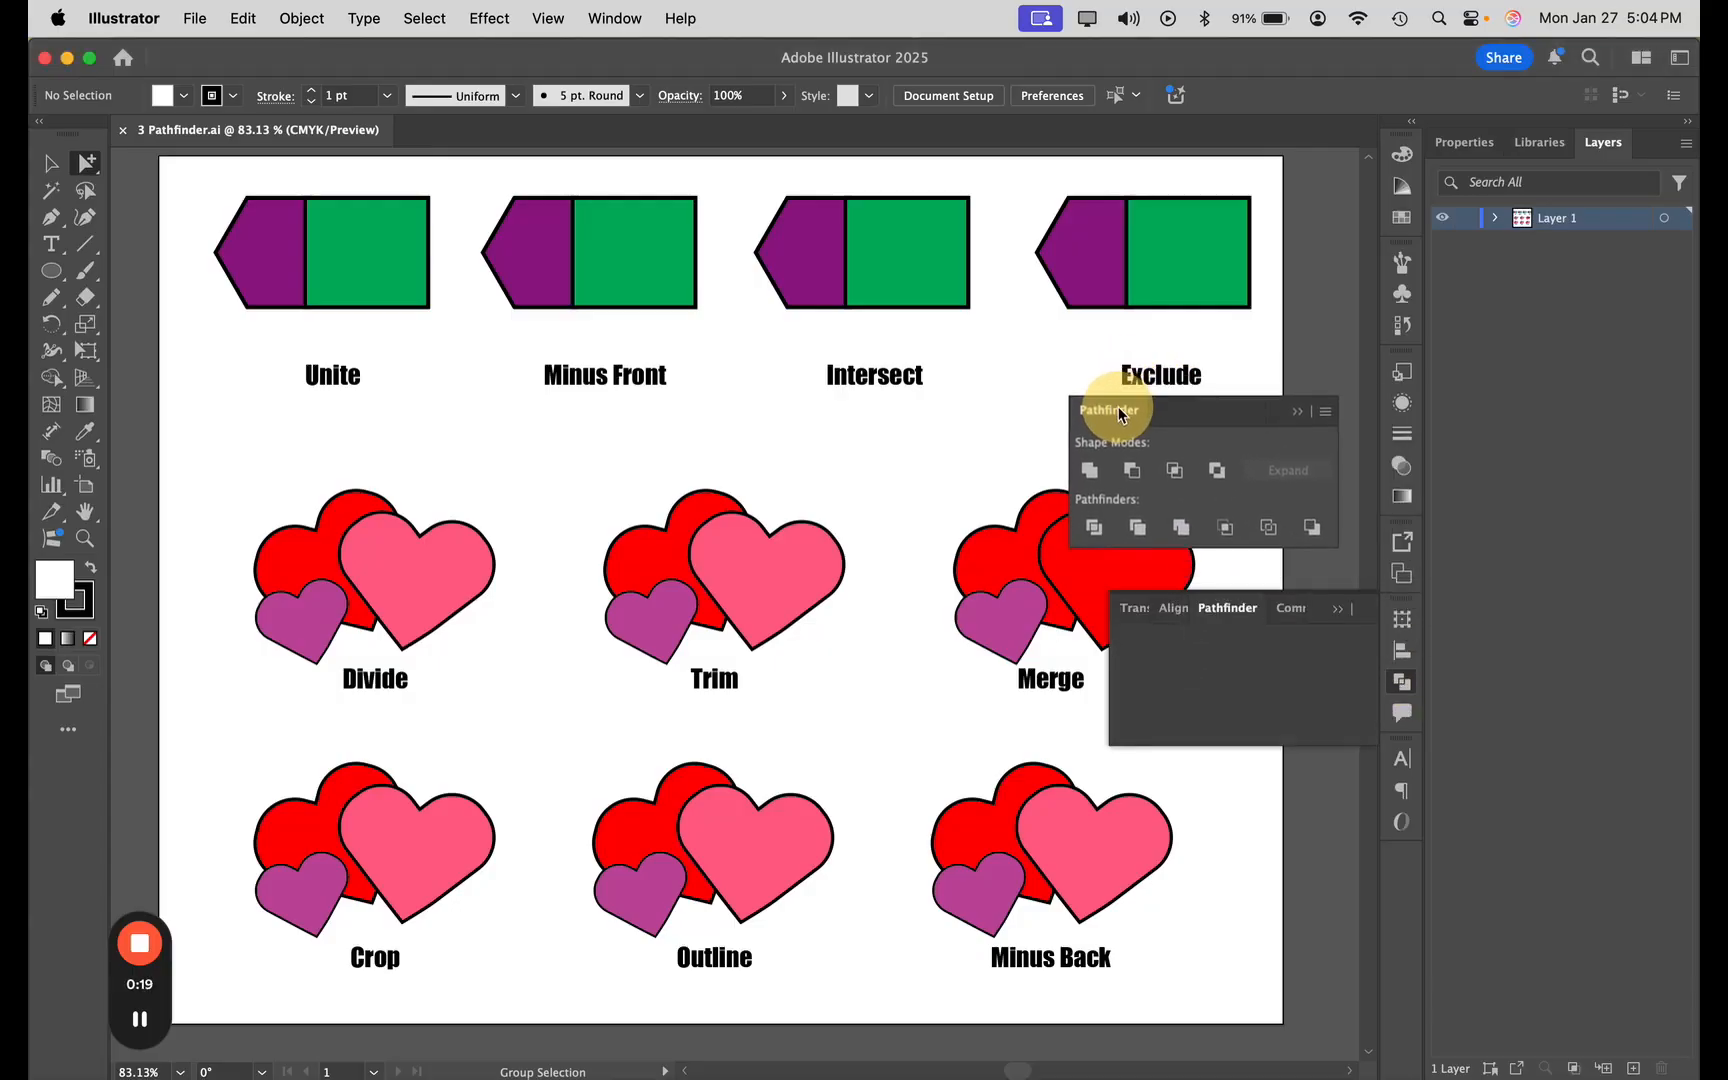
pyautogui.click(1366, 489)
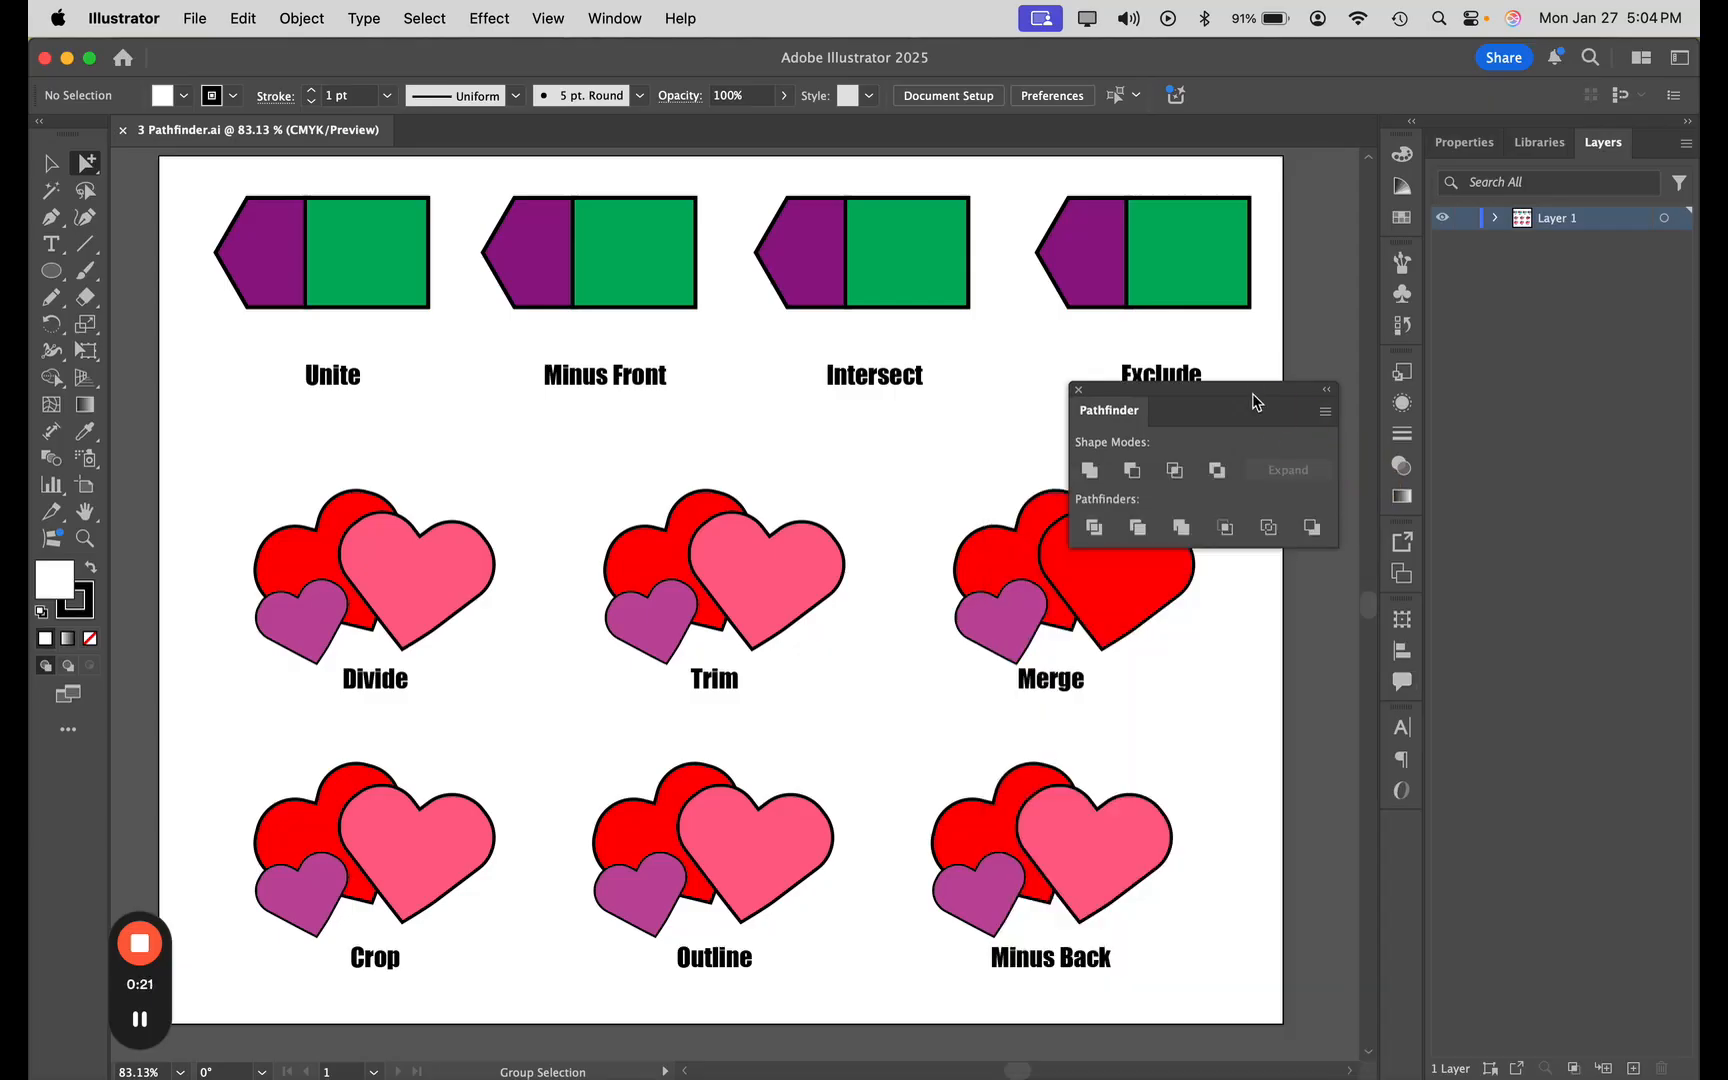
pyautogui.moveTo(1248, 398); pyautogui.dragTo(1490, 798)
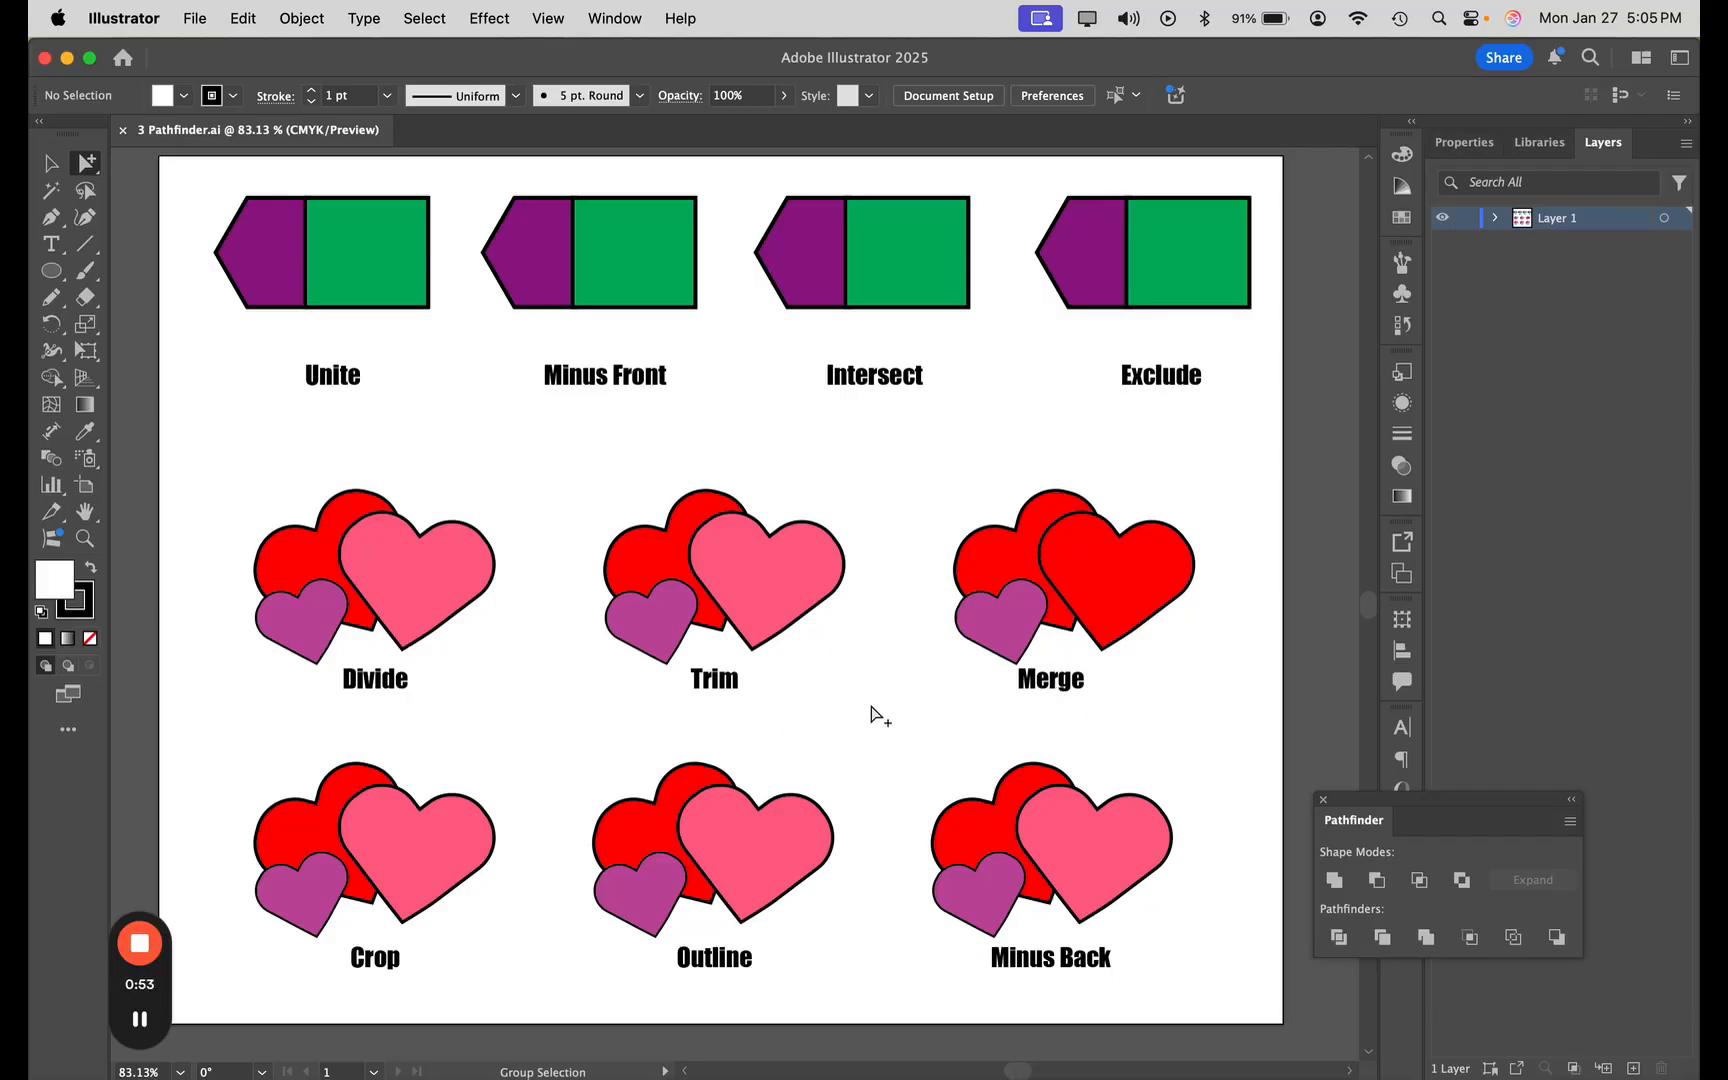
# - Apply Unite to the purple and green shapes above the Unite label, and Minus Front to the pair above the Minus Front label
pyautogui.click(49, 166)
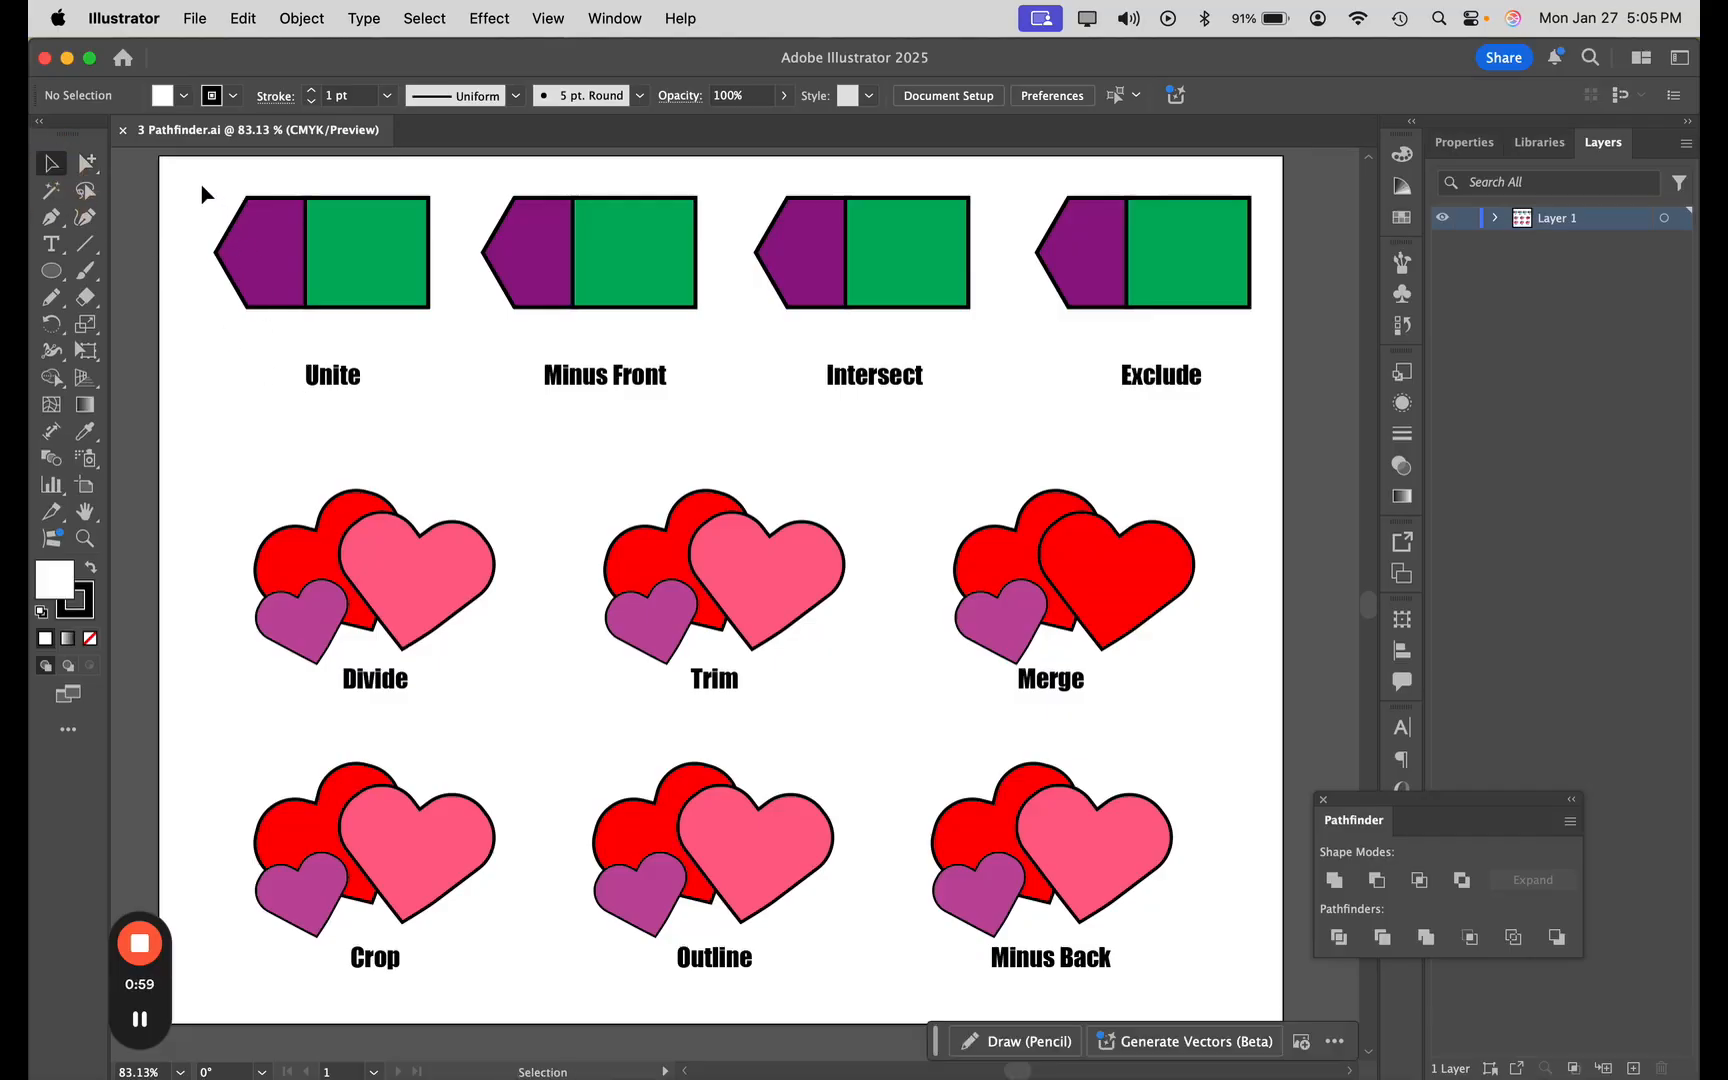
pyautogui.moveTo(190, 173); pyautogui.dragTo(458, 329)
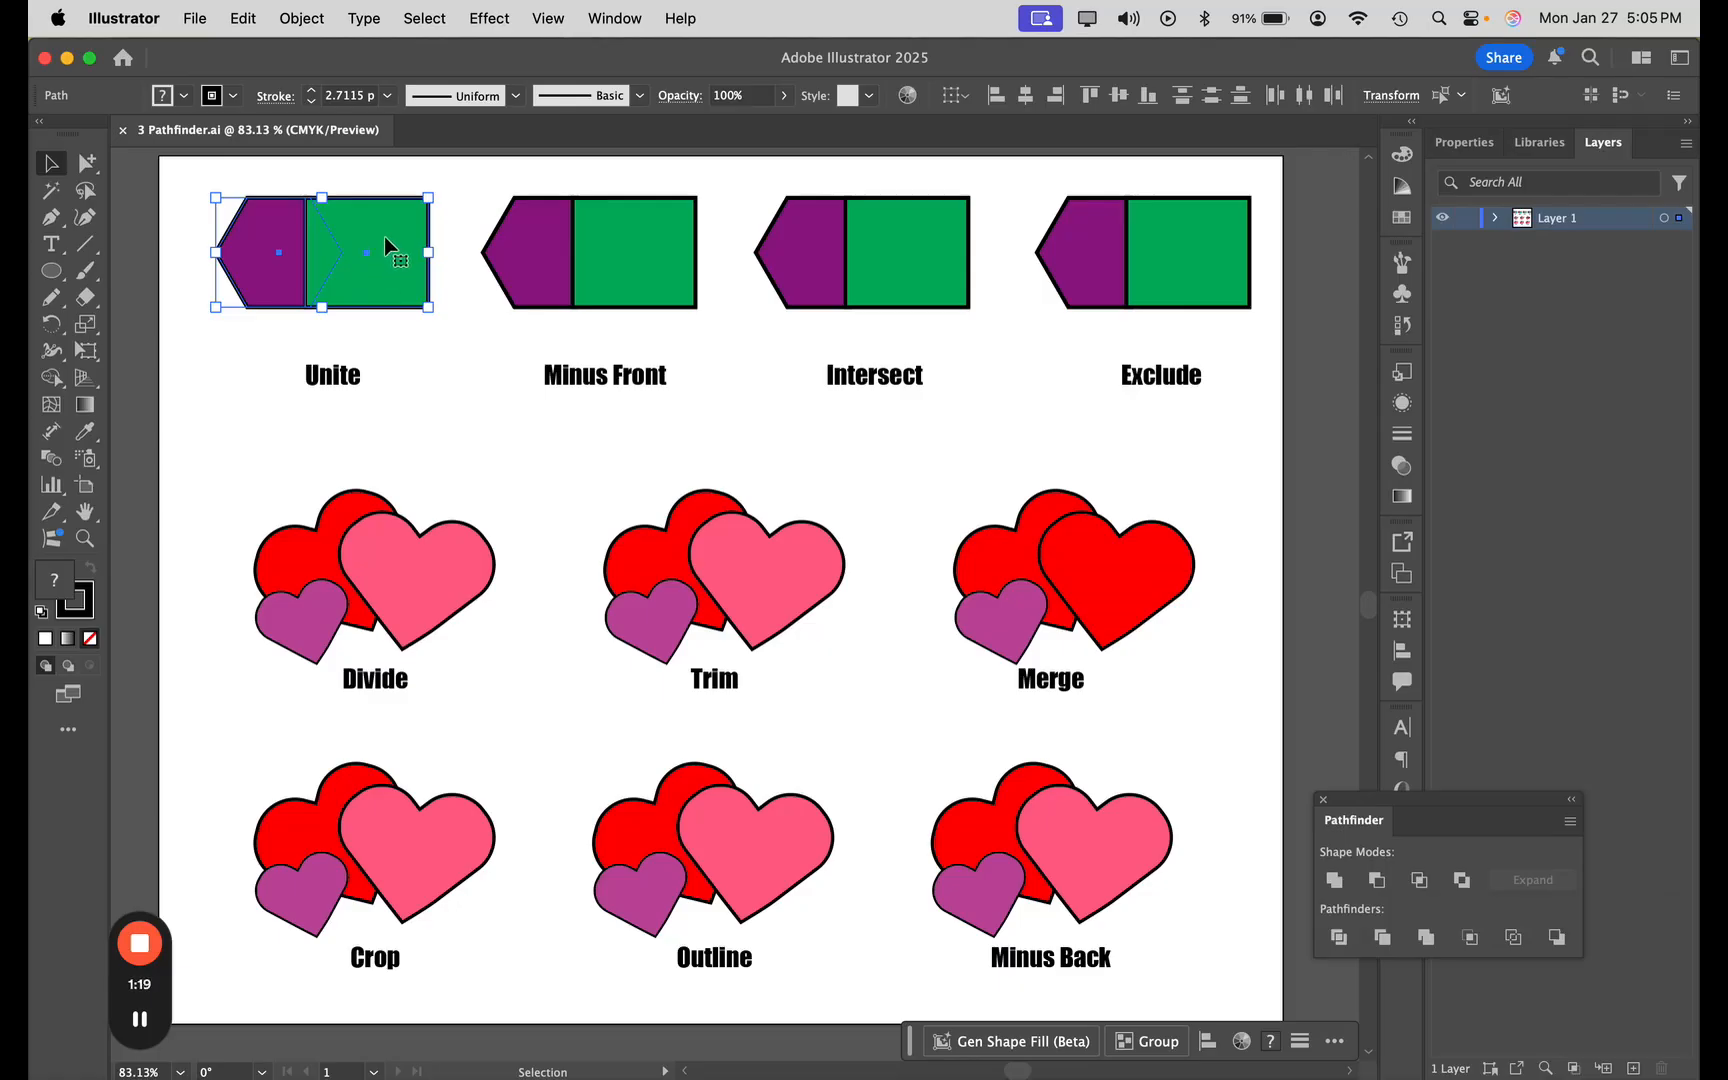
pyautogui.click(1334, 880)
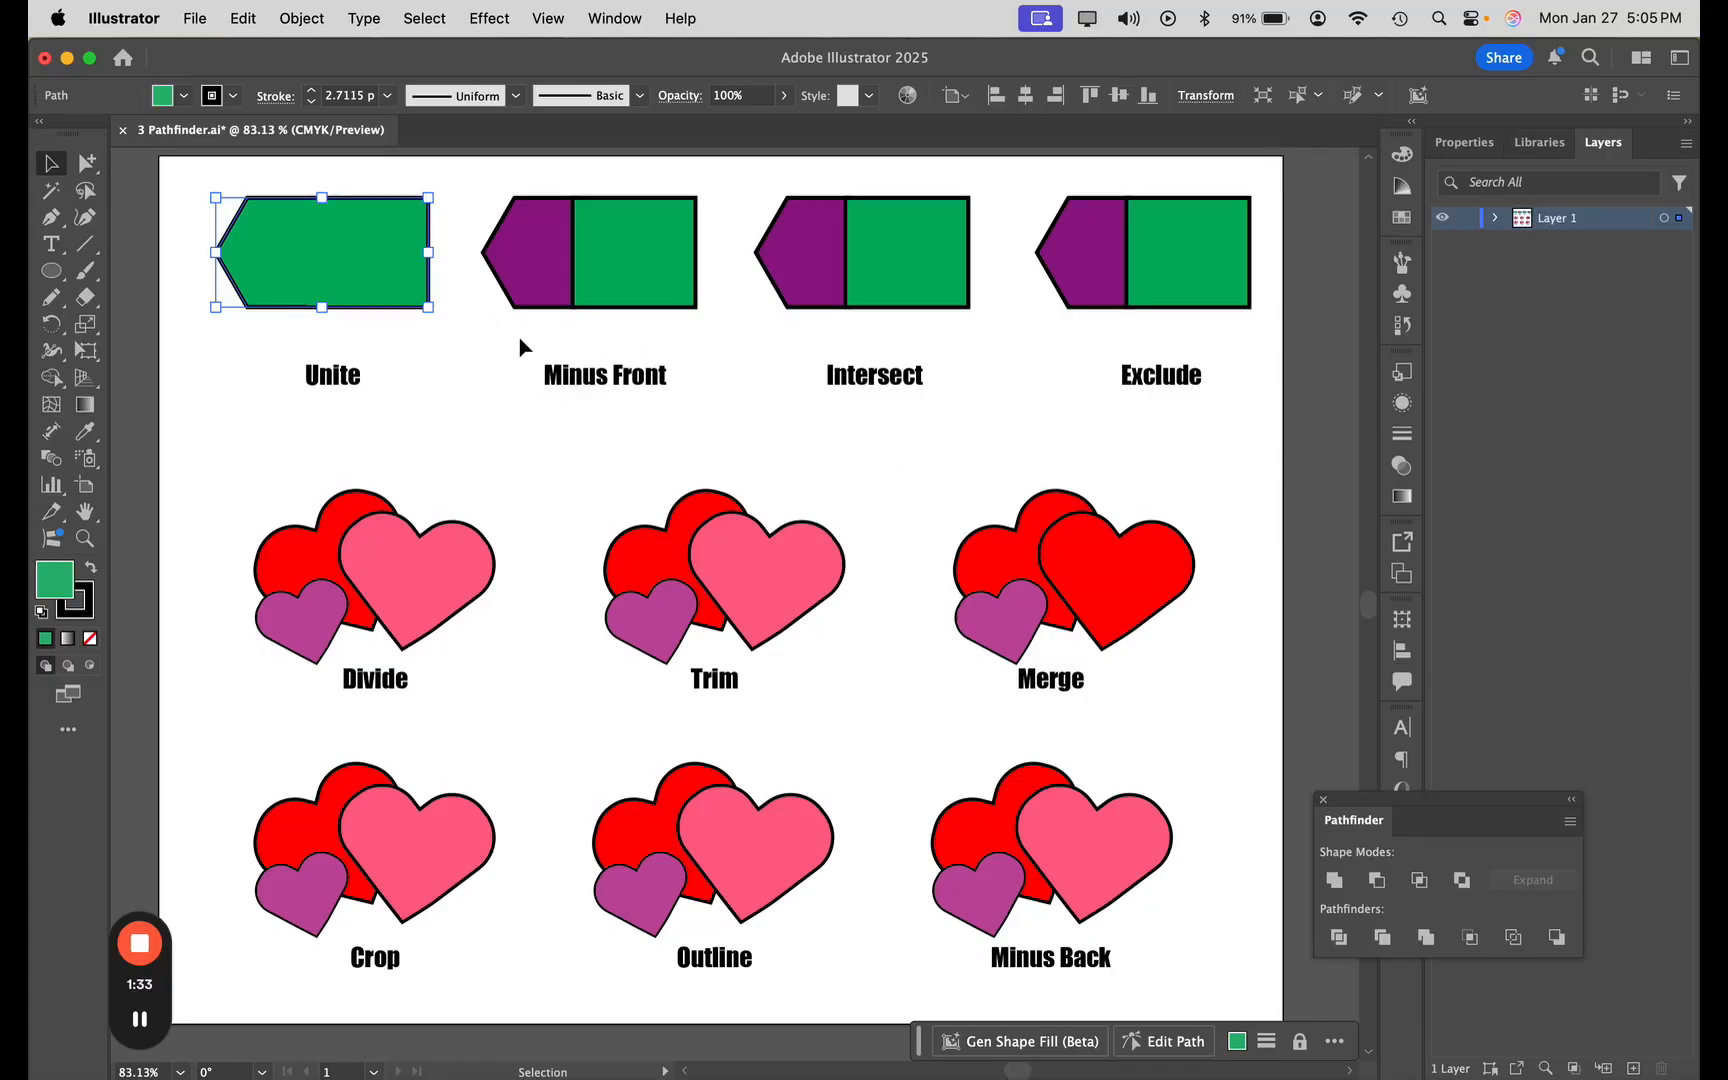
pyautogui.moveTo(526, 211); pyautogui.dragTo(711, 324)
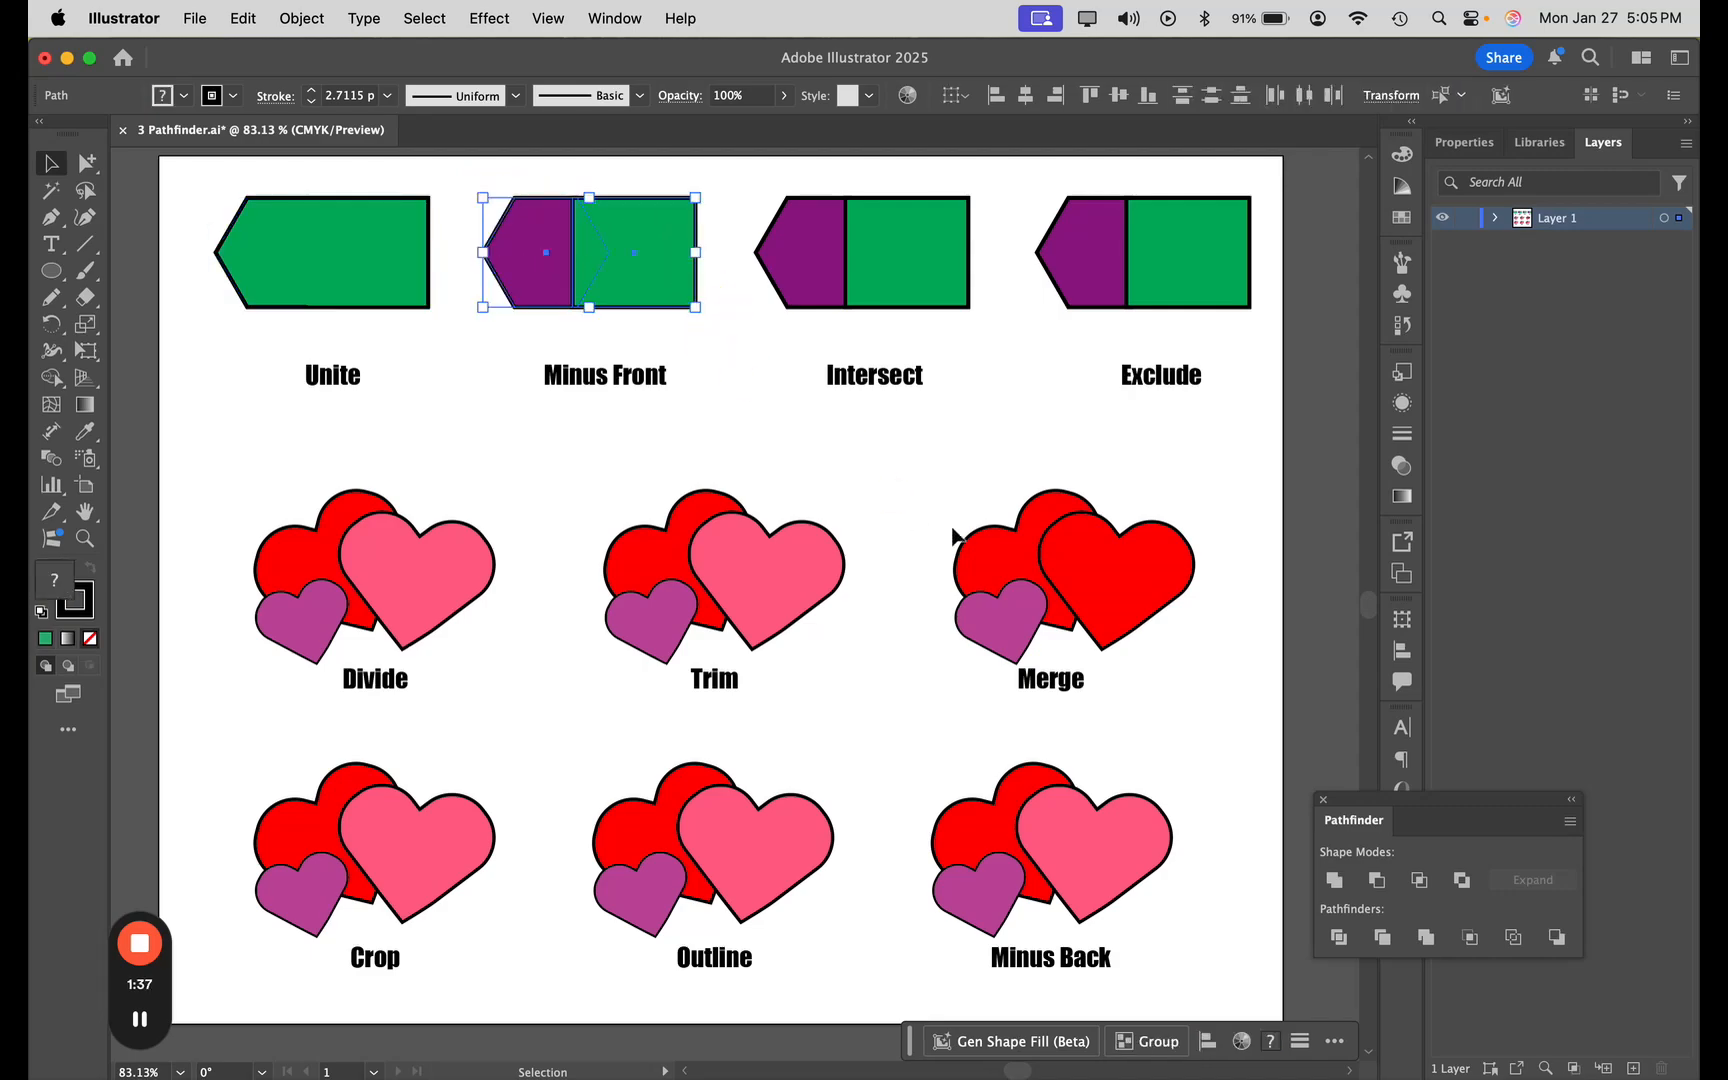
pyautogui.click(1379, 885)
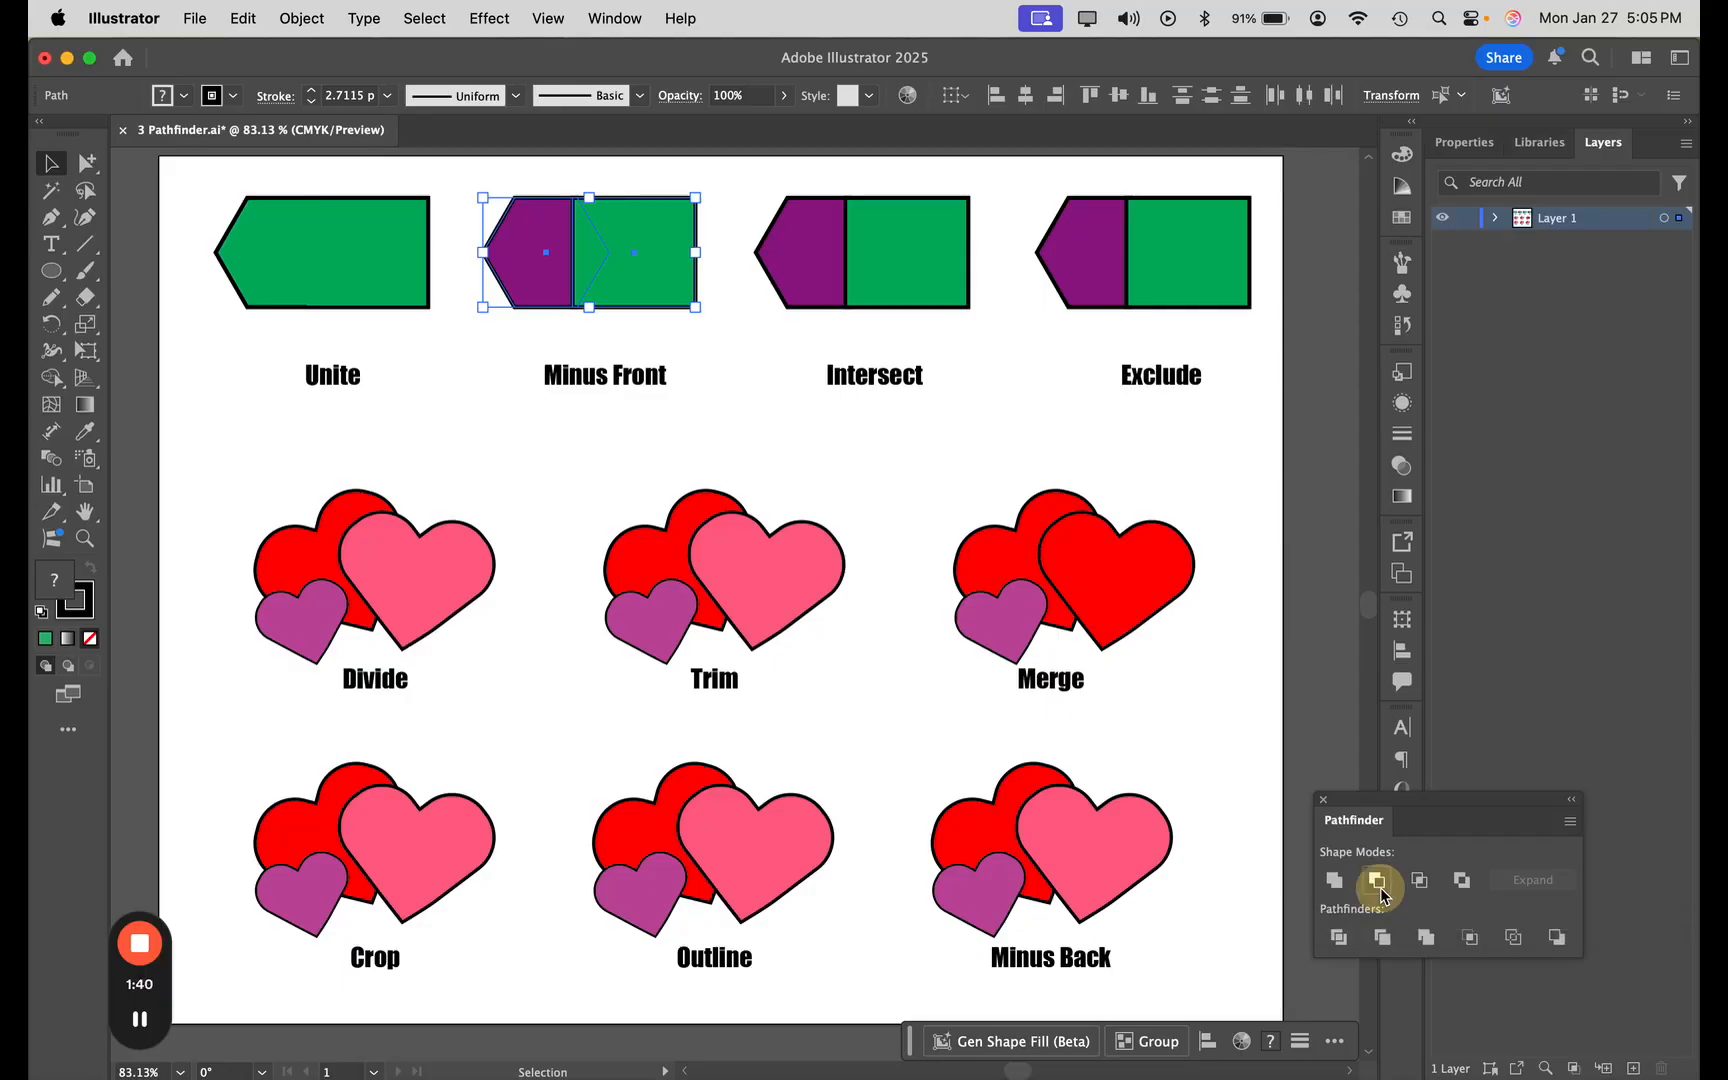
# - Apply Intersect to the purple and green shapes above the Intersect label, and Exclude to the pair above the Exclude label, and deselect
pyautogui.moveTo(737, 176); pyautogui.dragTo(1008, 328)
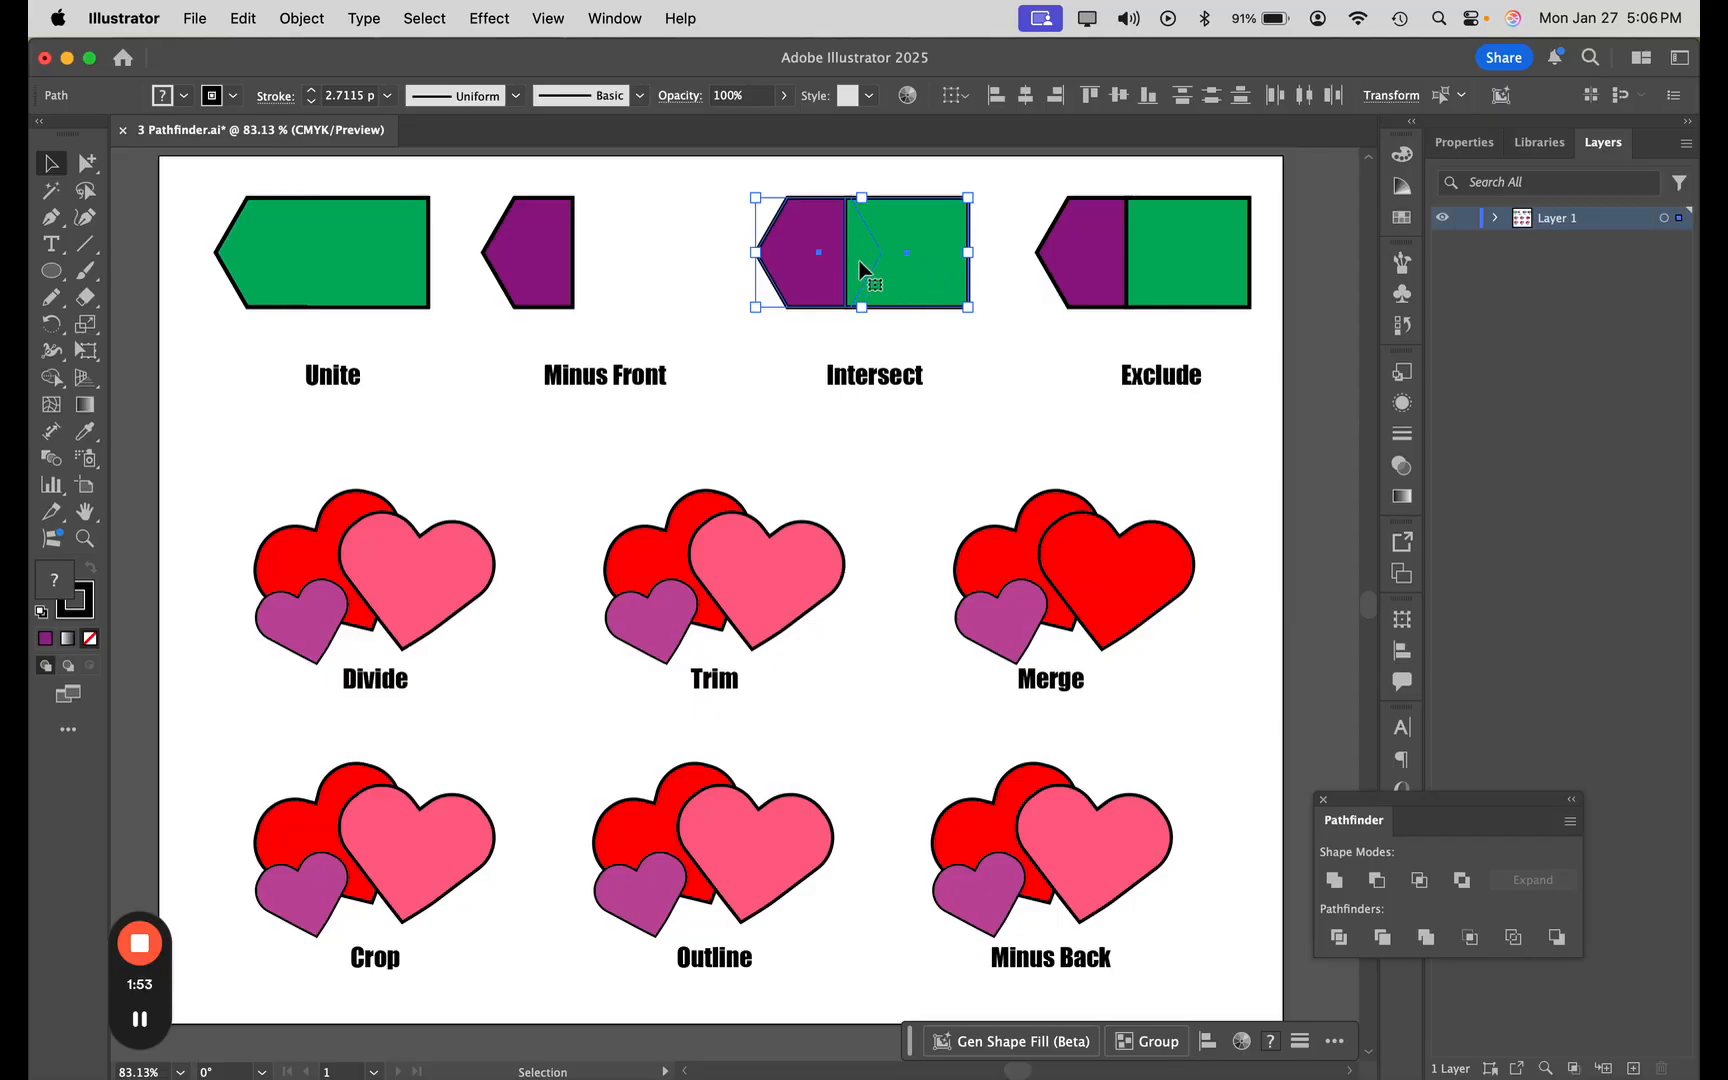
pyautogui.click(1420, 881)
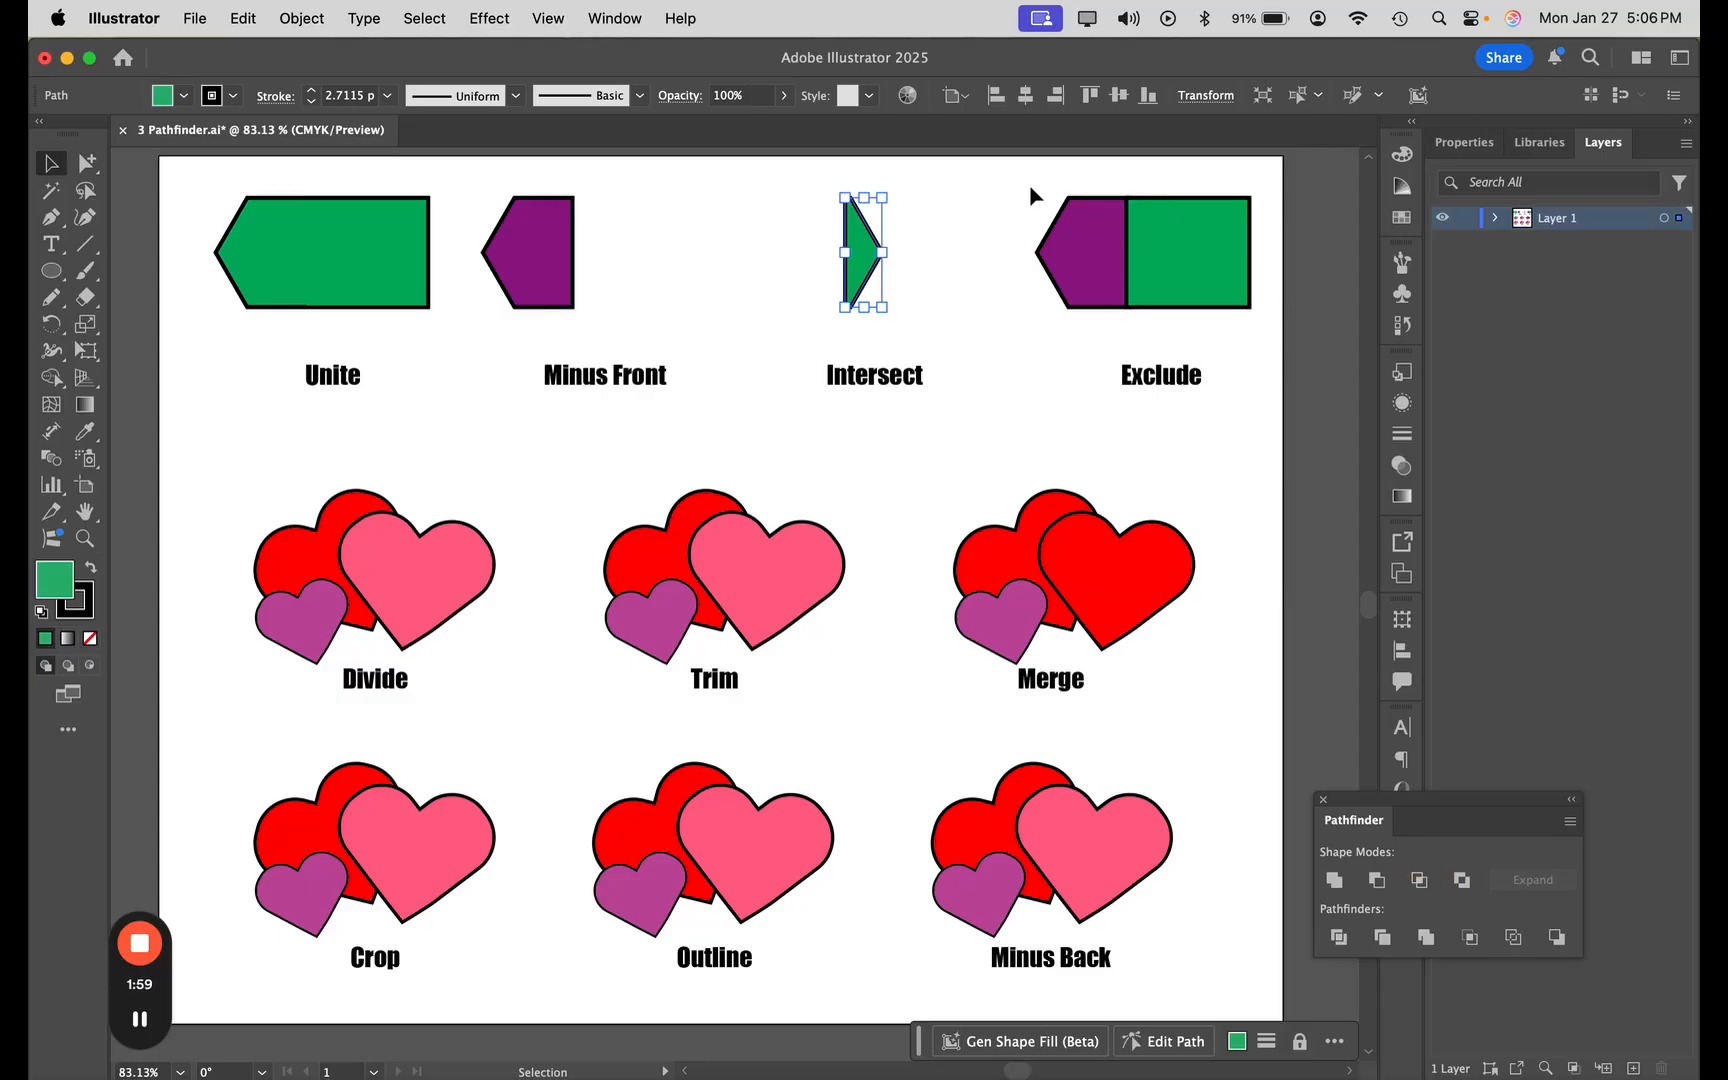
pyautogui.moveTo(1030, 185); pyautogui.dragTo(1275, 349)
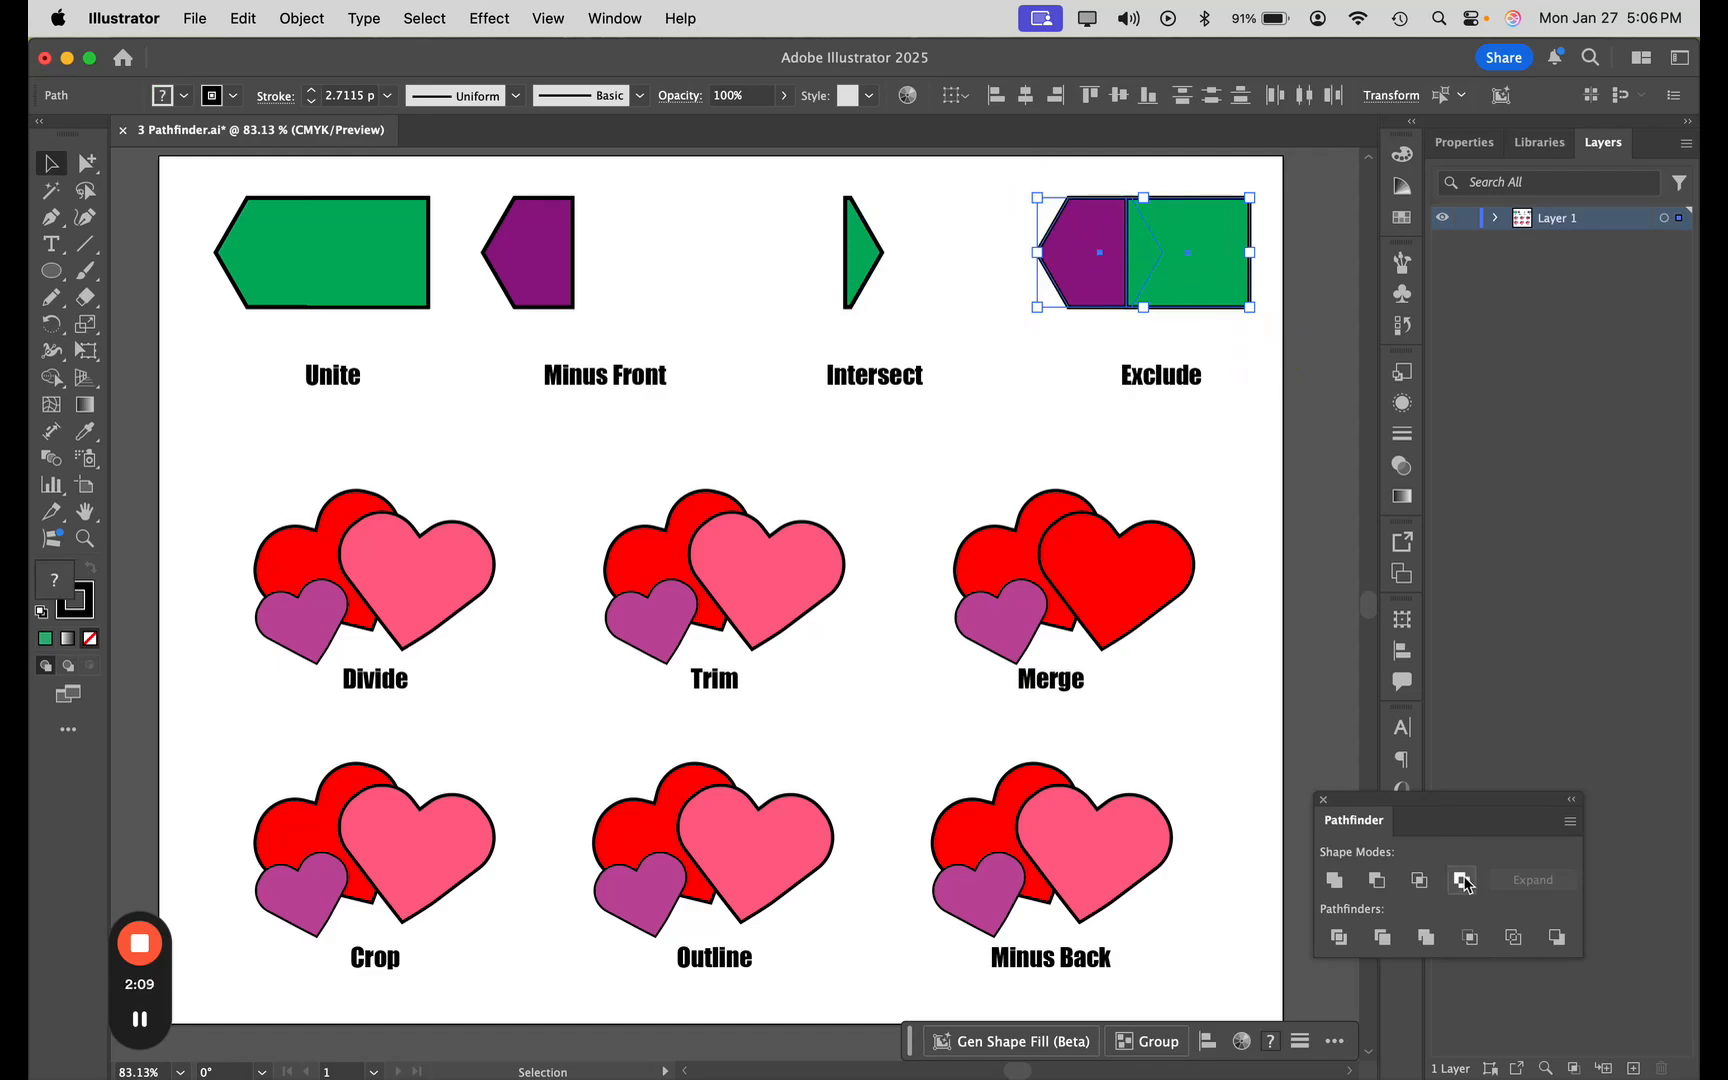
pyautogui.click(1462, 881)
pyautogui.click(1222, 499)
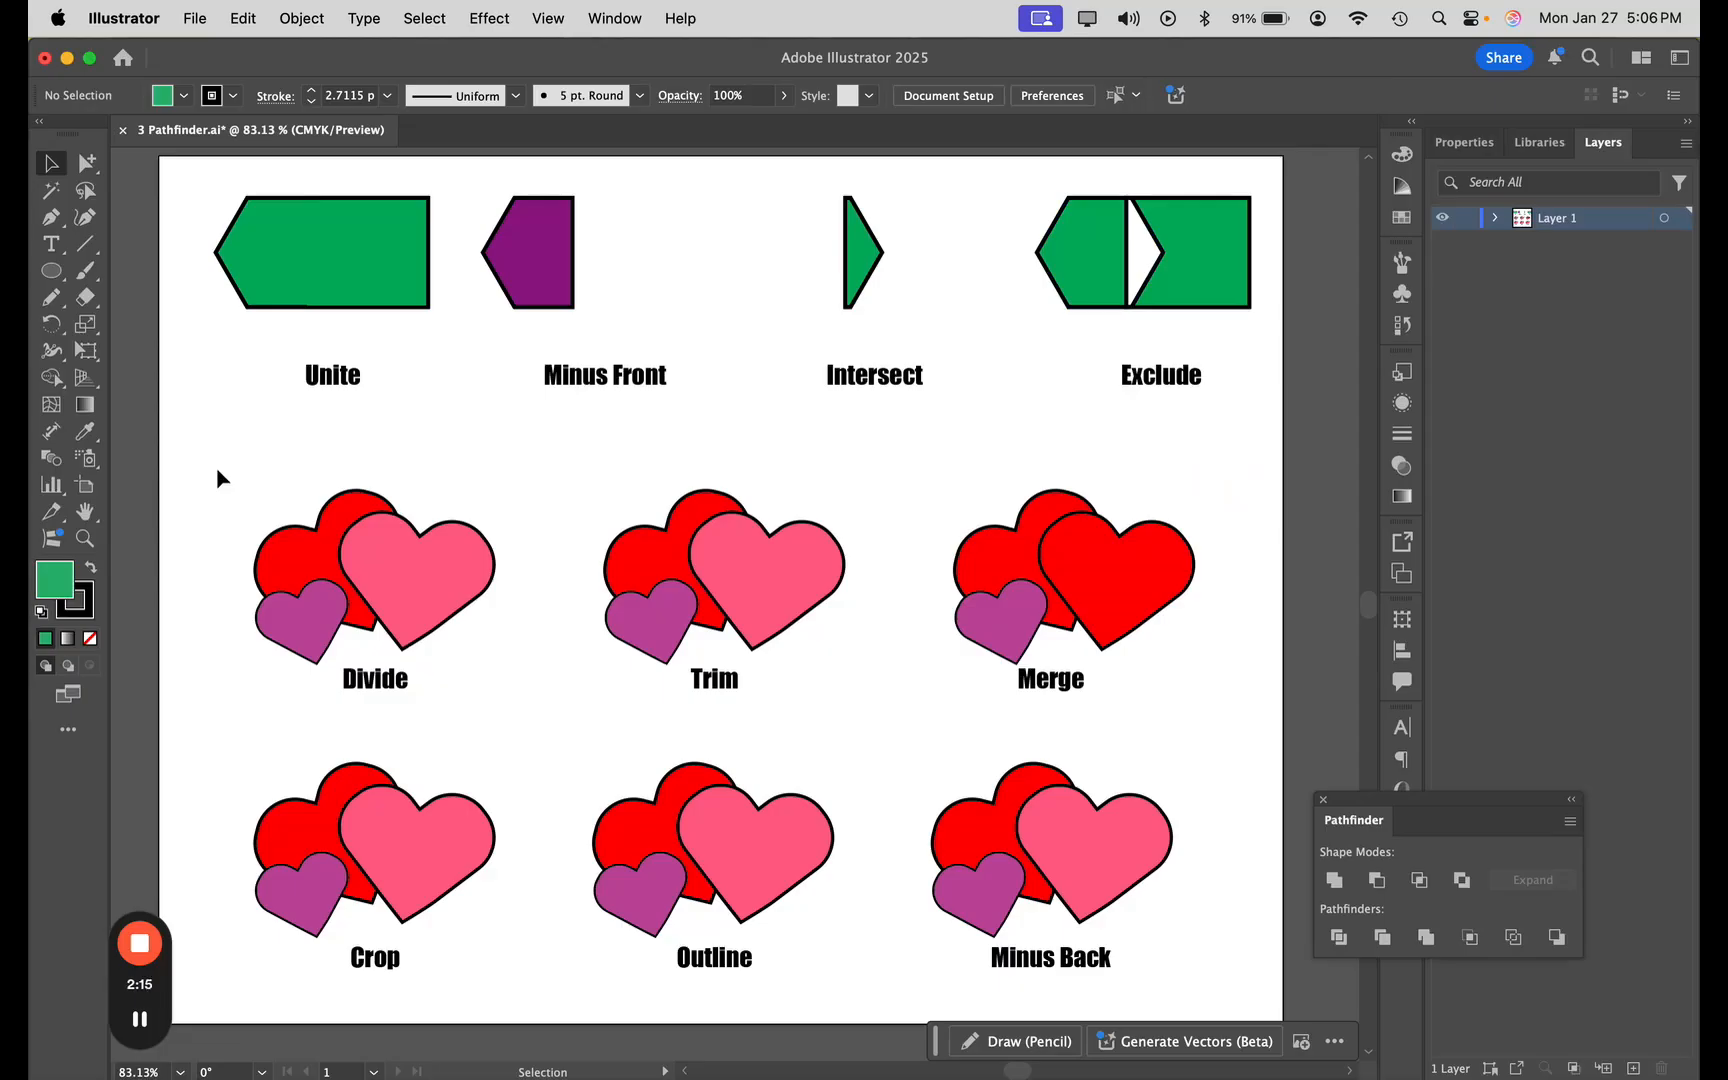
# - Divide the three overlapping hearts above the Divide label with the Pathfinder, ungroup the result and deselect it
pyautogui.moveTo(210, 464); pyautogui.dragTo(524, 653)
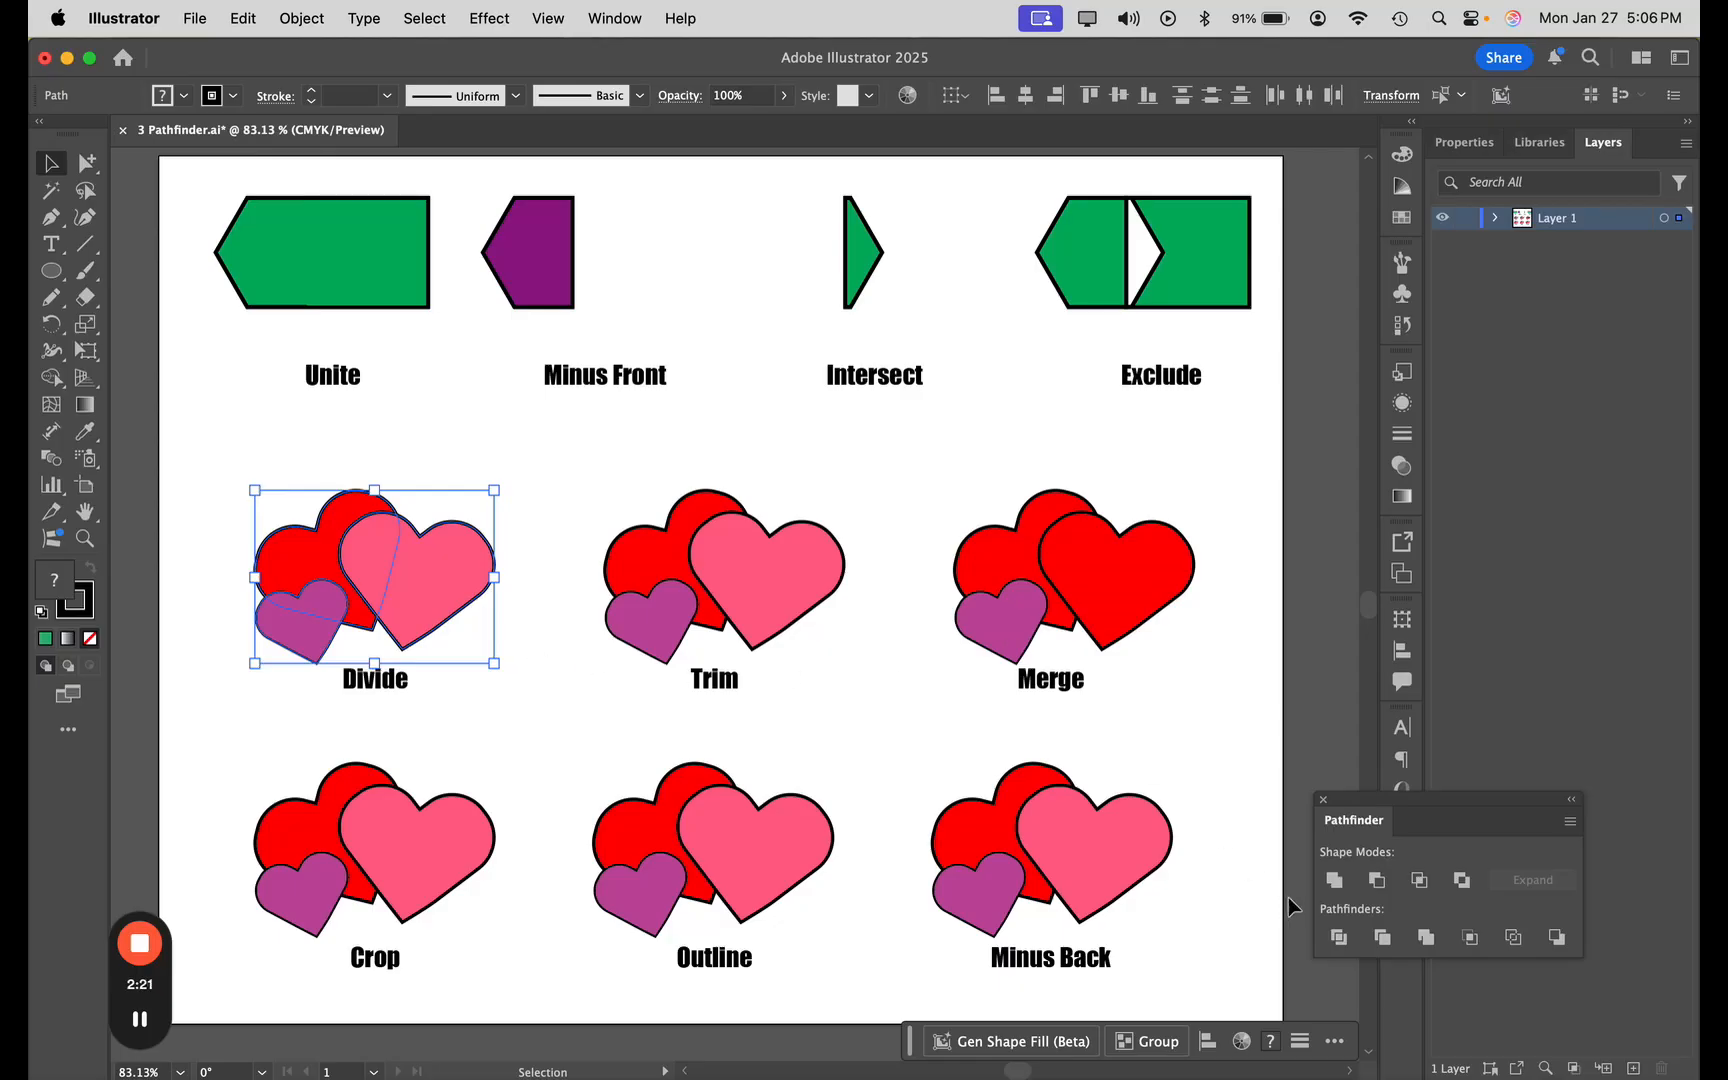
pyautogui.click(1339, 940)
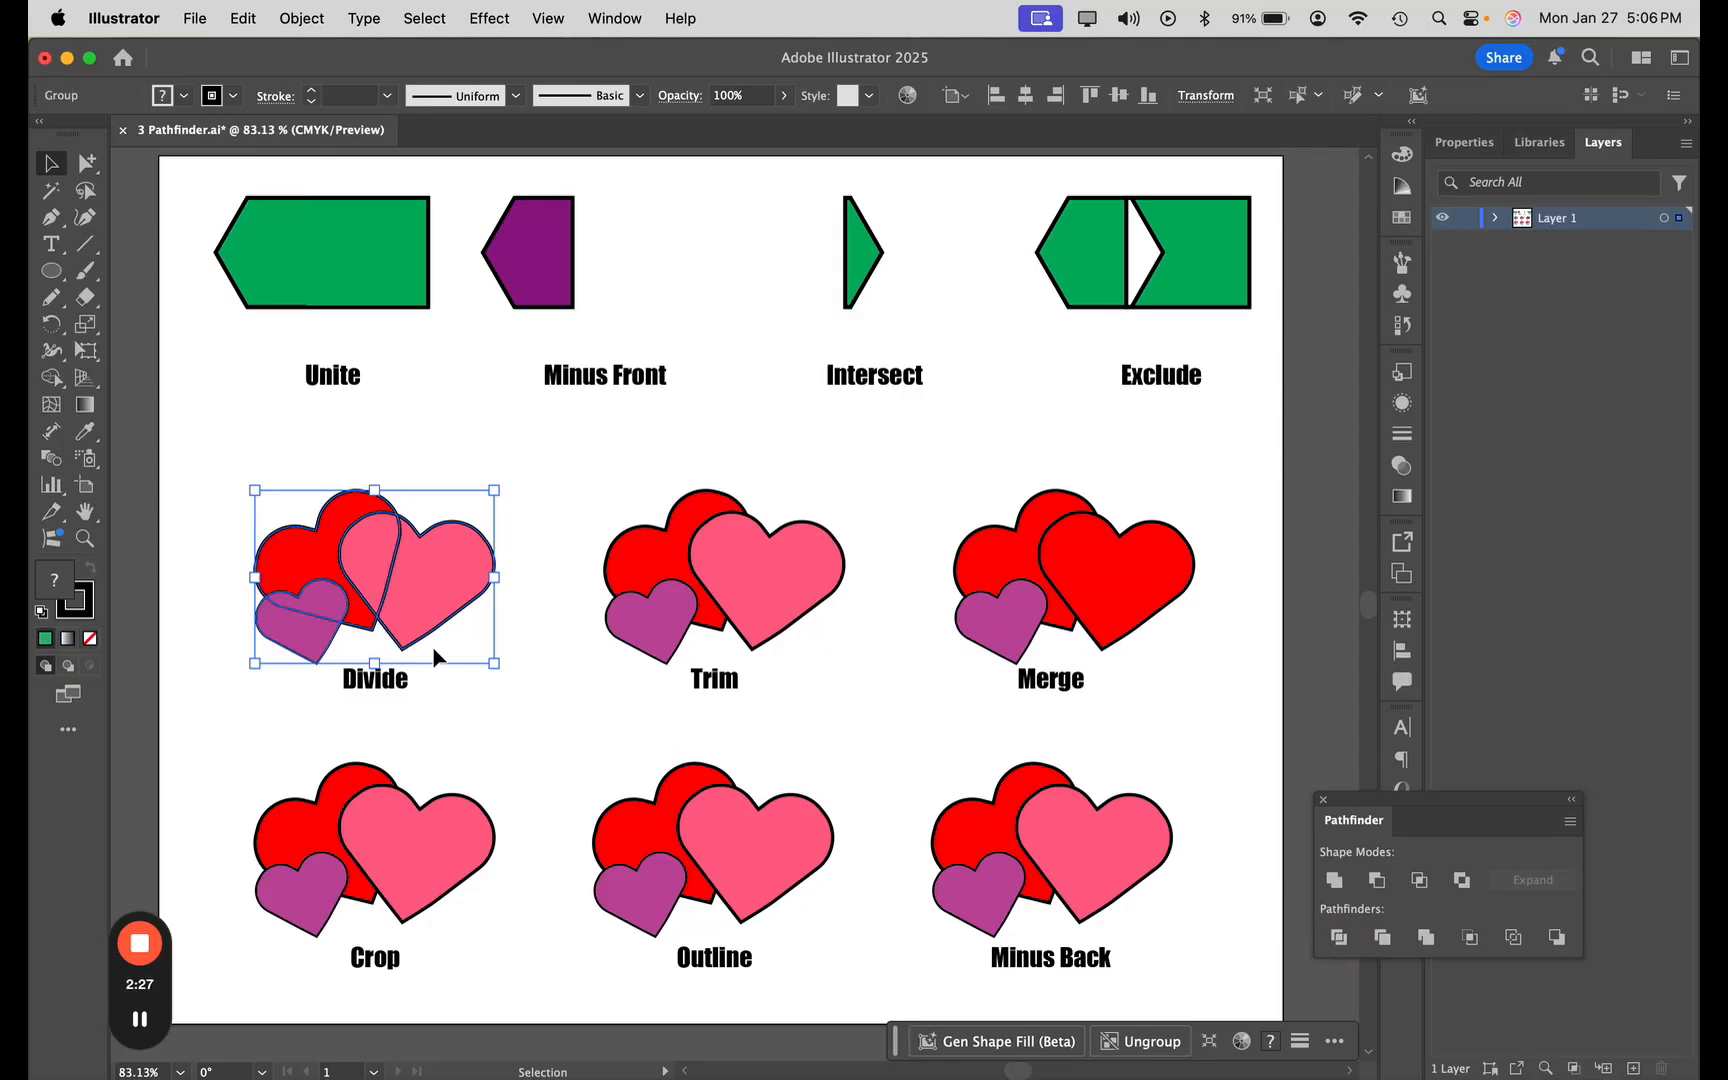
pyautogui.press('super+shift+b')
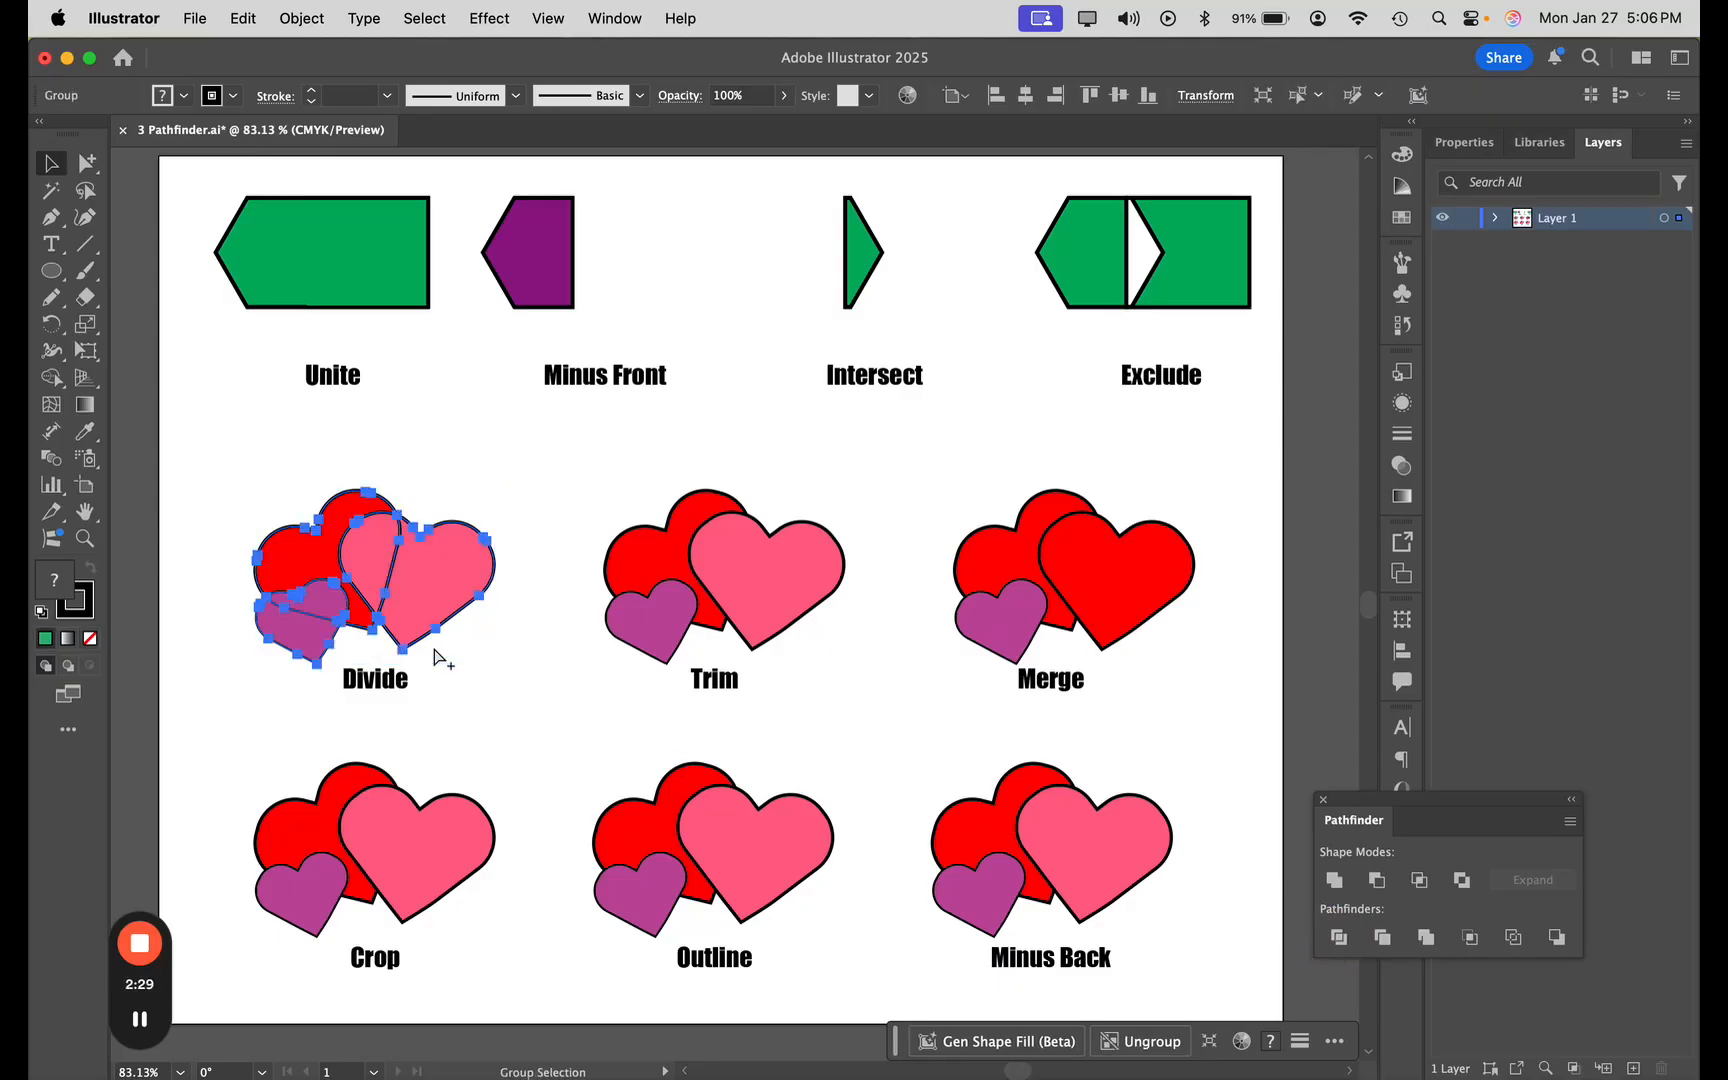
pyautogui.press('super+equal')
pyautogui.press('super+equal')
pyautogui.press('super+shift+b')
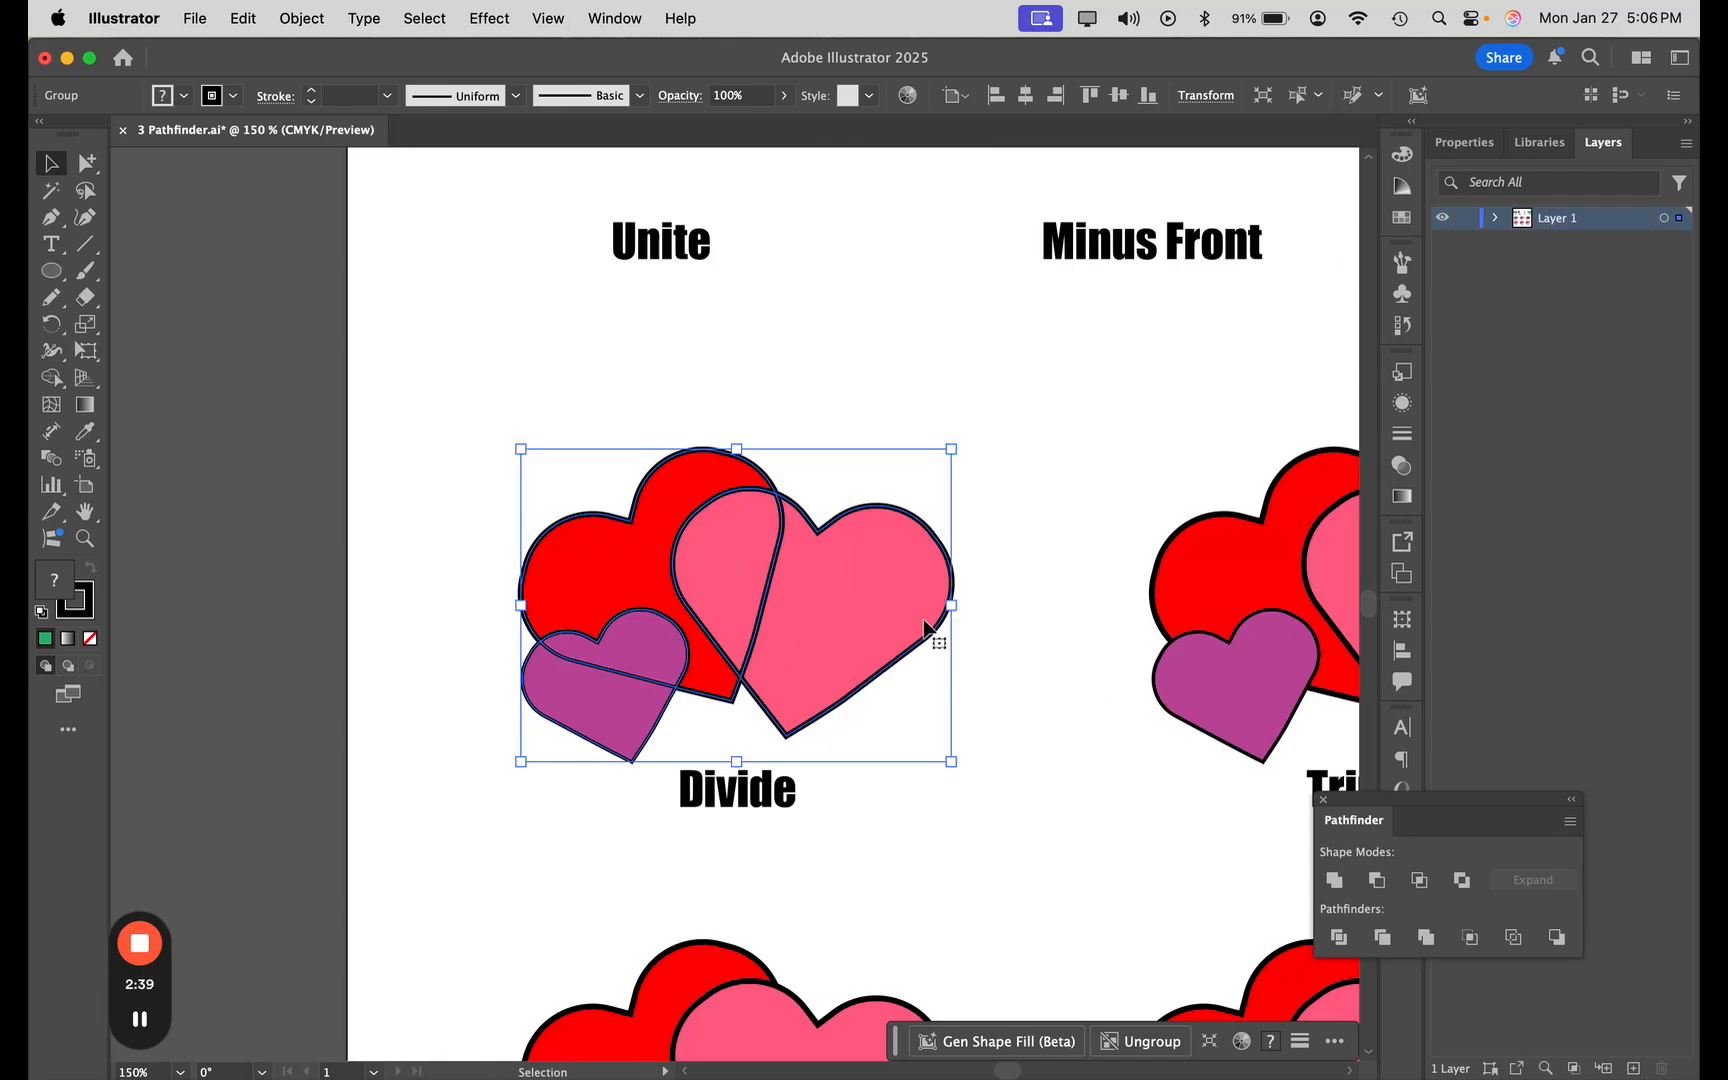
pyautogui.press('super+shift+g')
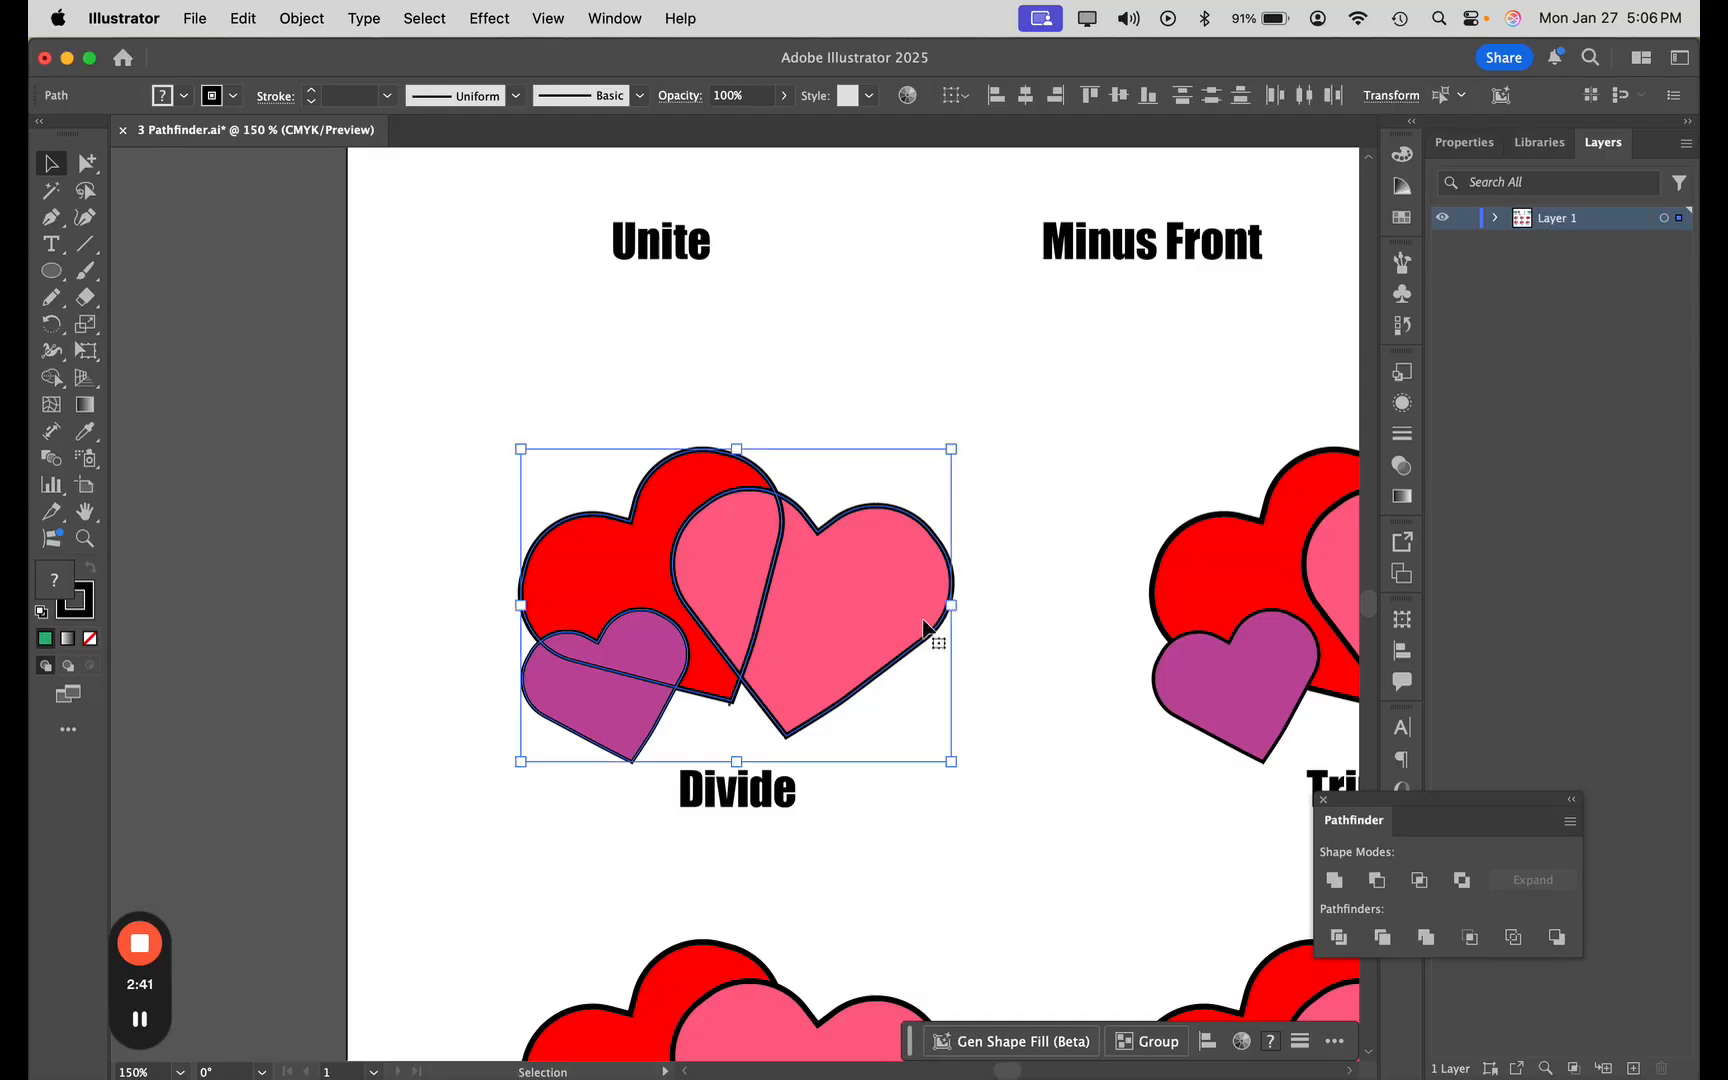
pyautogui.click(987, 536)
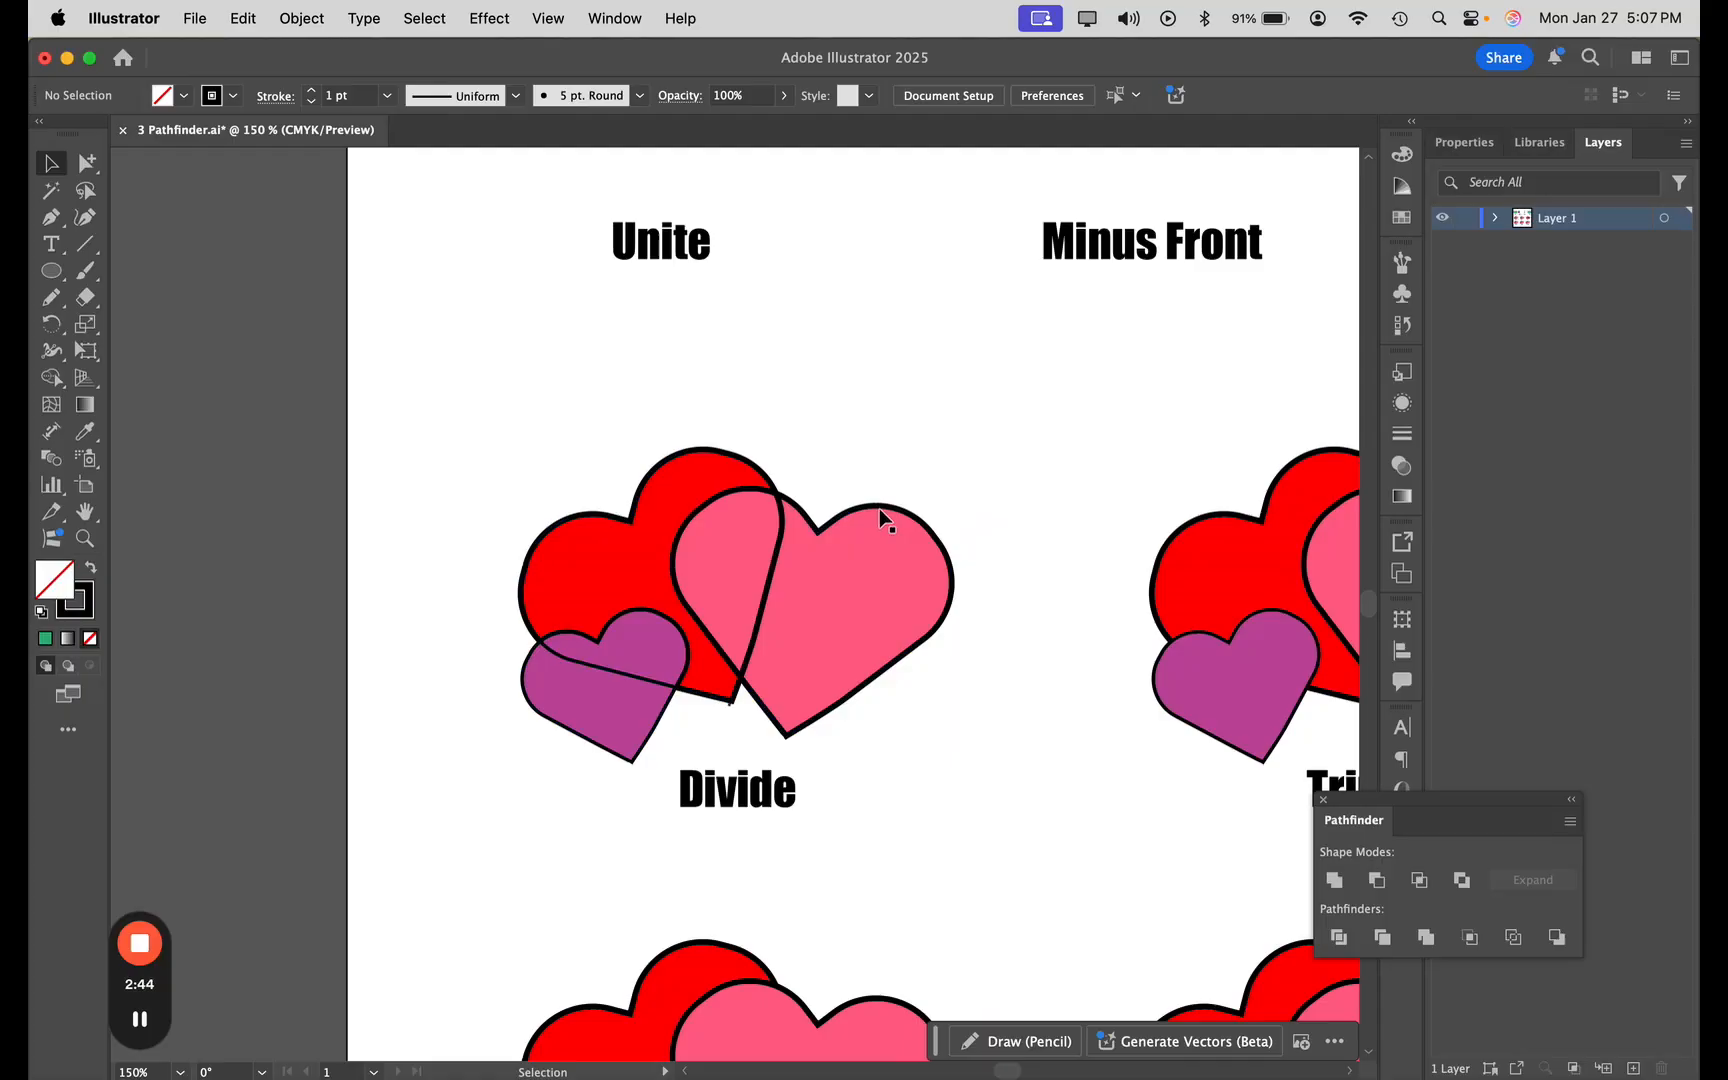
# - Move the divided pink, red and purple heart pieces apart from one another to expose the separate cut shapes
pyautogui.click(860, 557)
pyautogui.moveTo(841, 590); pyautogui.dragTo(941, 555)
pyautogui.moveTo(724, 572); pyautogui.dragTo(818, 397)
pyautogui.moveTo(663, 555); pyautogui.dragTo(547, 437)
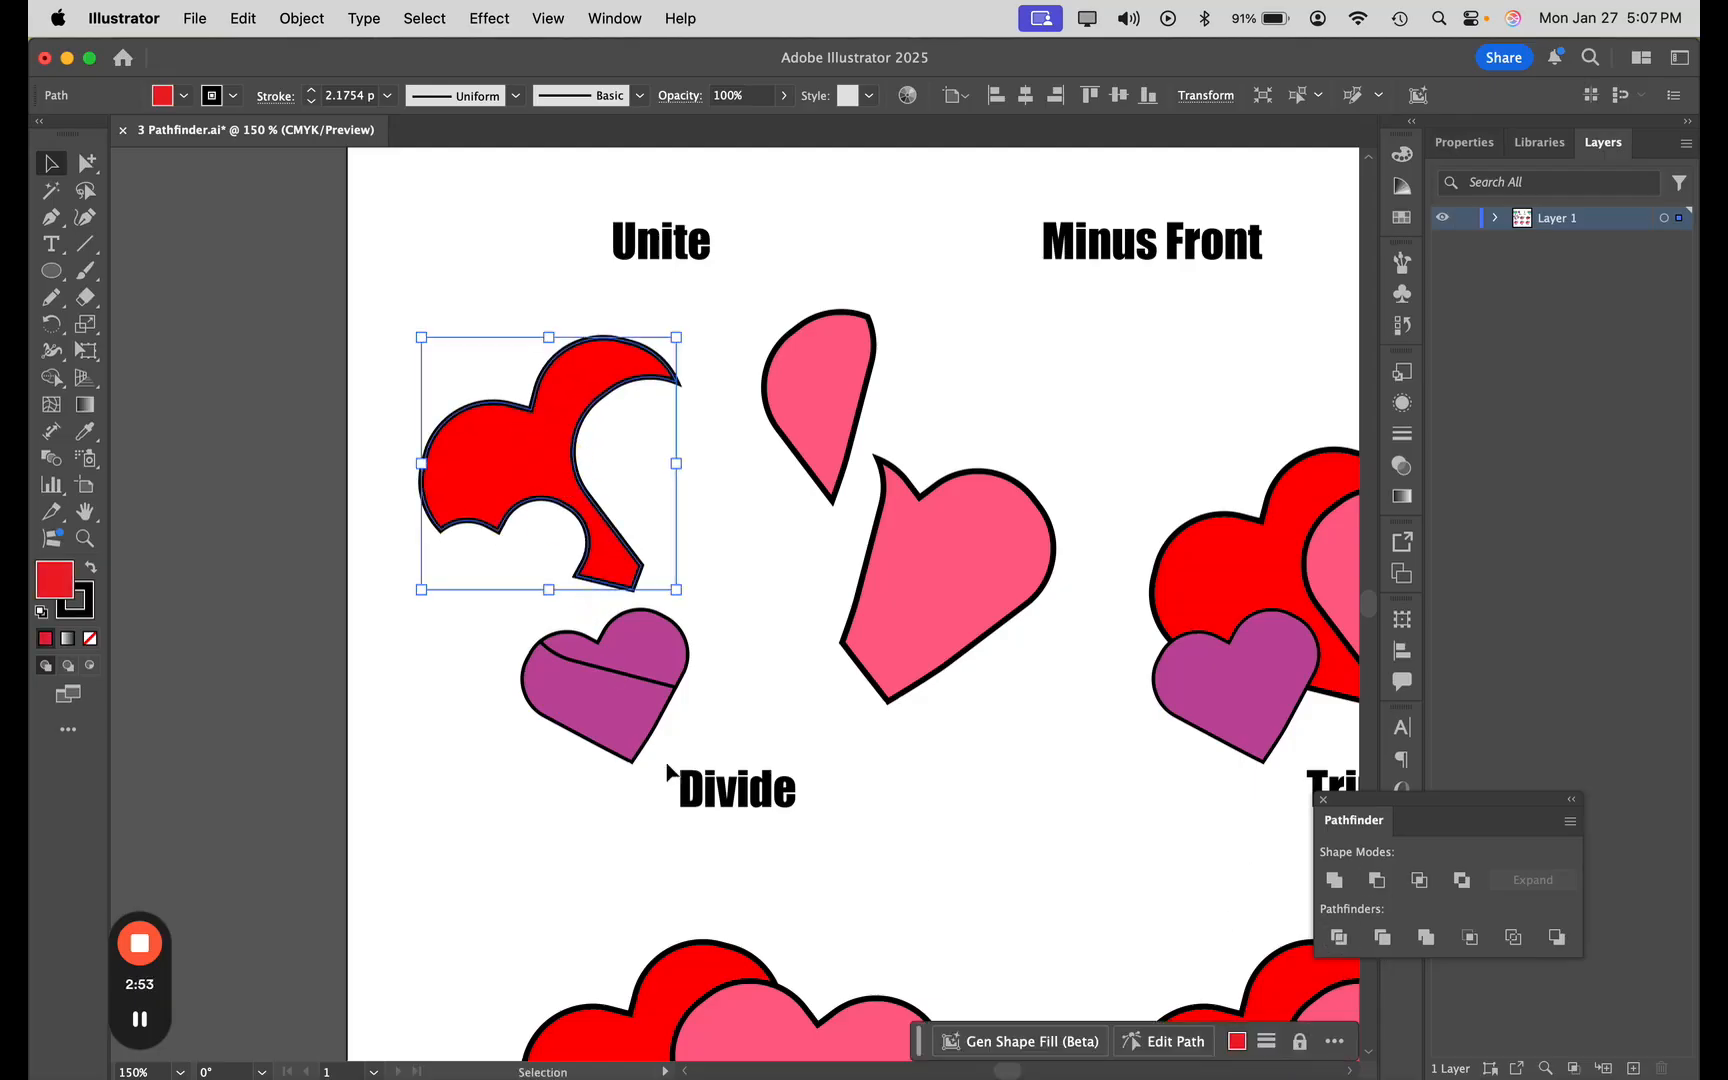
pyautogui.moveTo(585, 707); pyautogui.dragTo(464, 713)
pyautogui.moveTo(652, 675)
pyautogui.mouseDown()
pyautogui.moveTo(617, 697)
pyautogui.moveTo(680, 687)
pyautogui.mouseUp()
# - Trim the three overlapping hearts above the Trim label with the Pathfinder, ungroup the result and deselect it
pyautogui.moveTo(1041, 783); pyautogui.dragTo(406, 770)
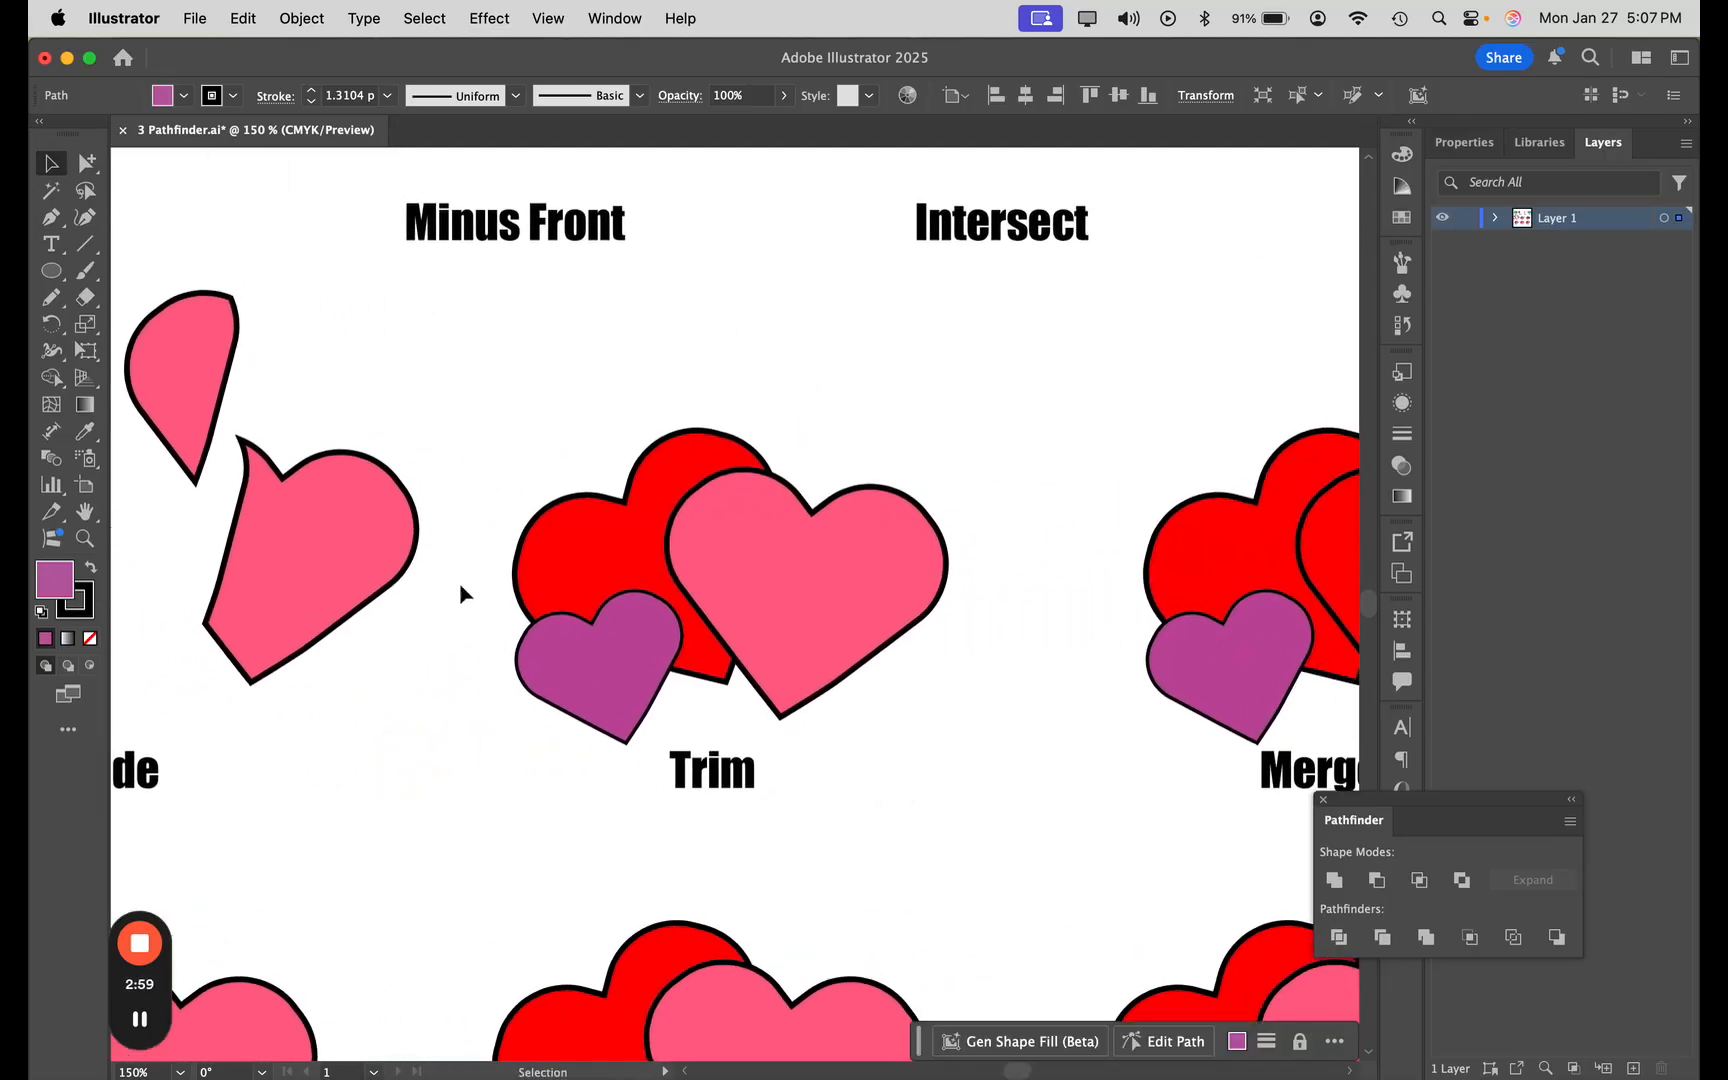
pyautogui.moveTo(475, 380); pyautogui.dragTo(959, 713)
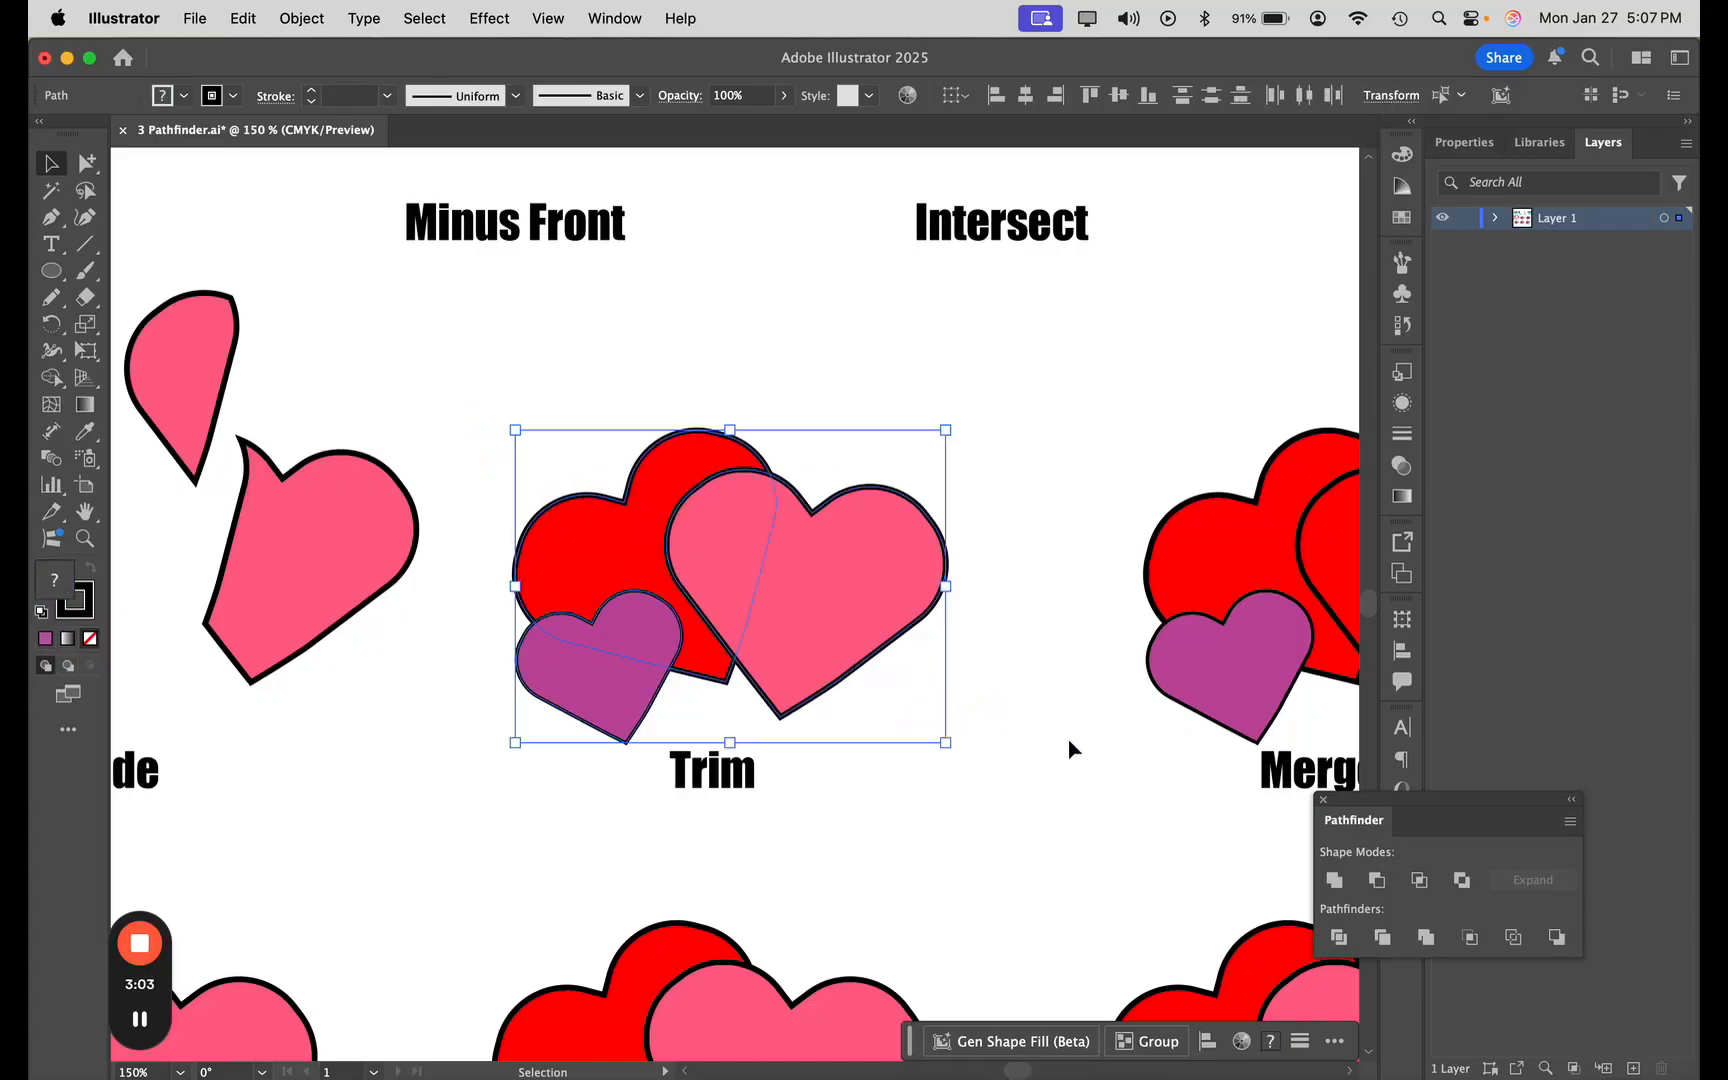
pyautogui.click(1384, 940)
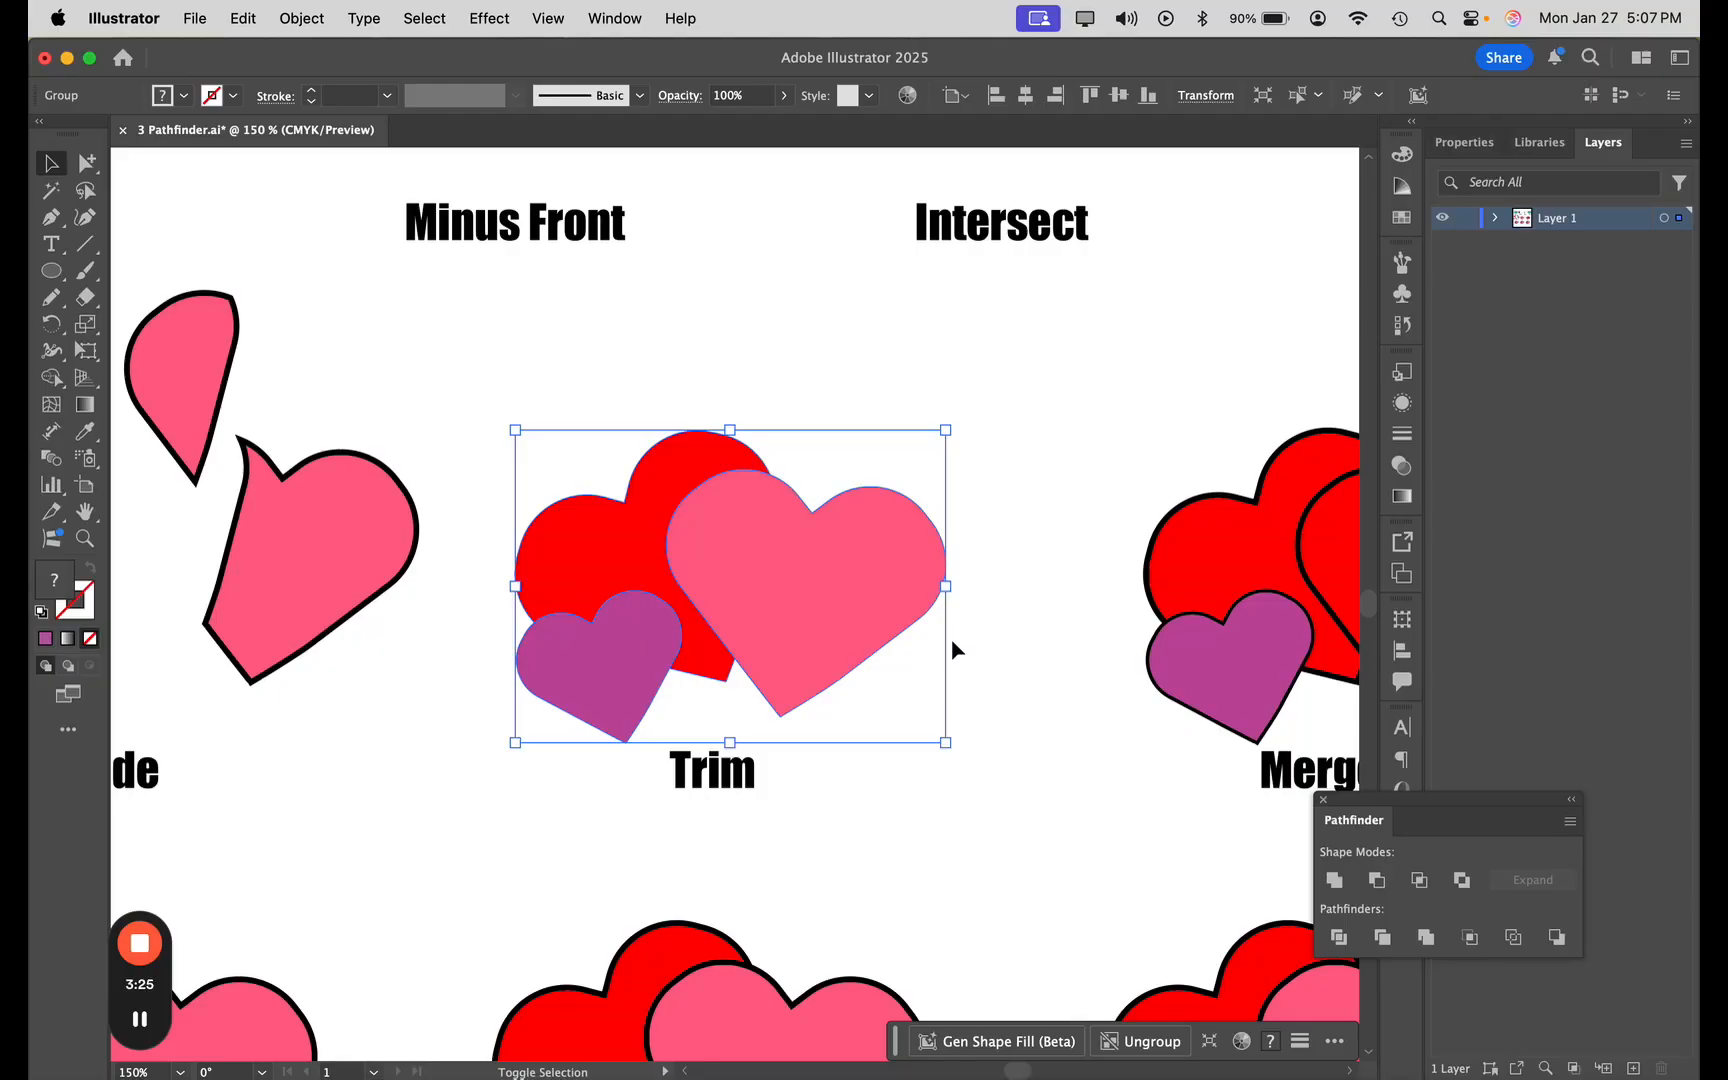
pyautogui.press('super+shift+a')
pyautogui.press('super+shift+g')
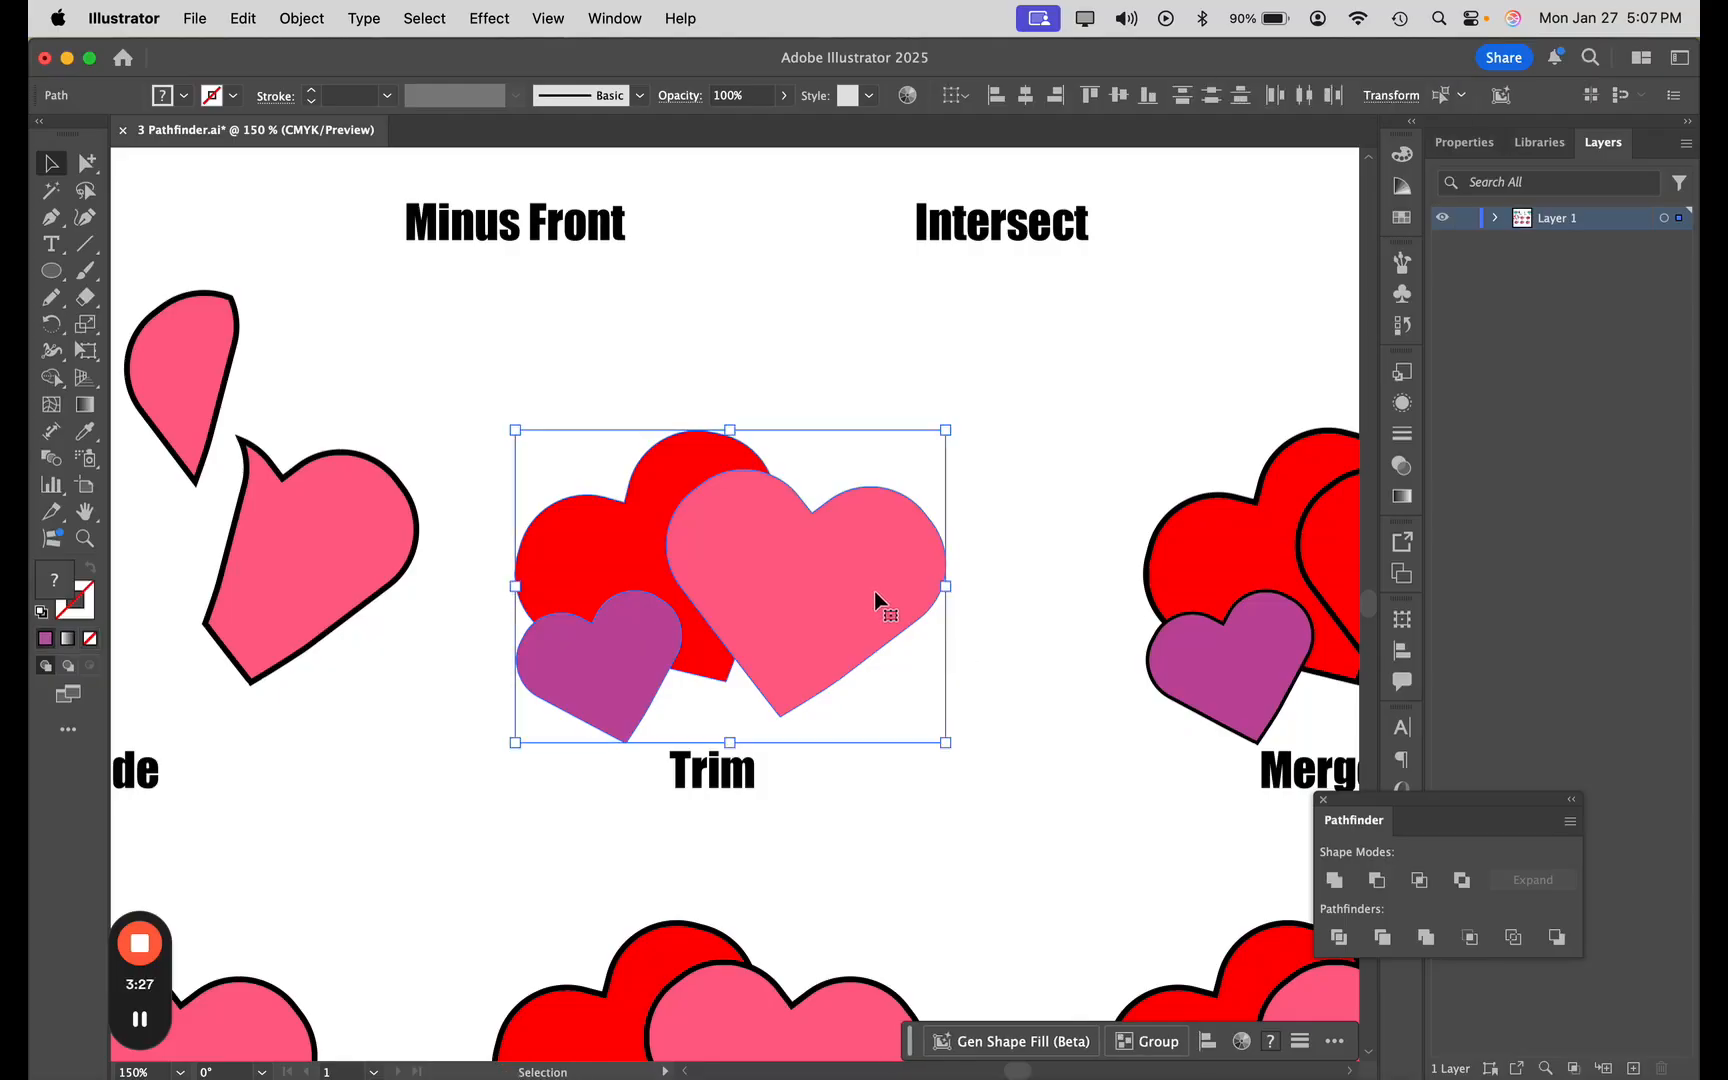
pyautogui.click(857, 383)
# - Spread the trimmed hearts apart, moving the pink heart to the upper right, the red piece up and the purple heart left
pyautogui.moveTo(864, 552); pyautogui.dragTo(999, 477)
pyautogui.moveTo(645, 532); pyautogui.dragTo(637, 441)
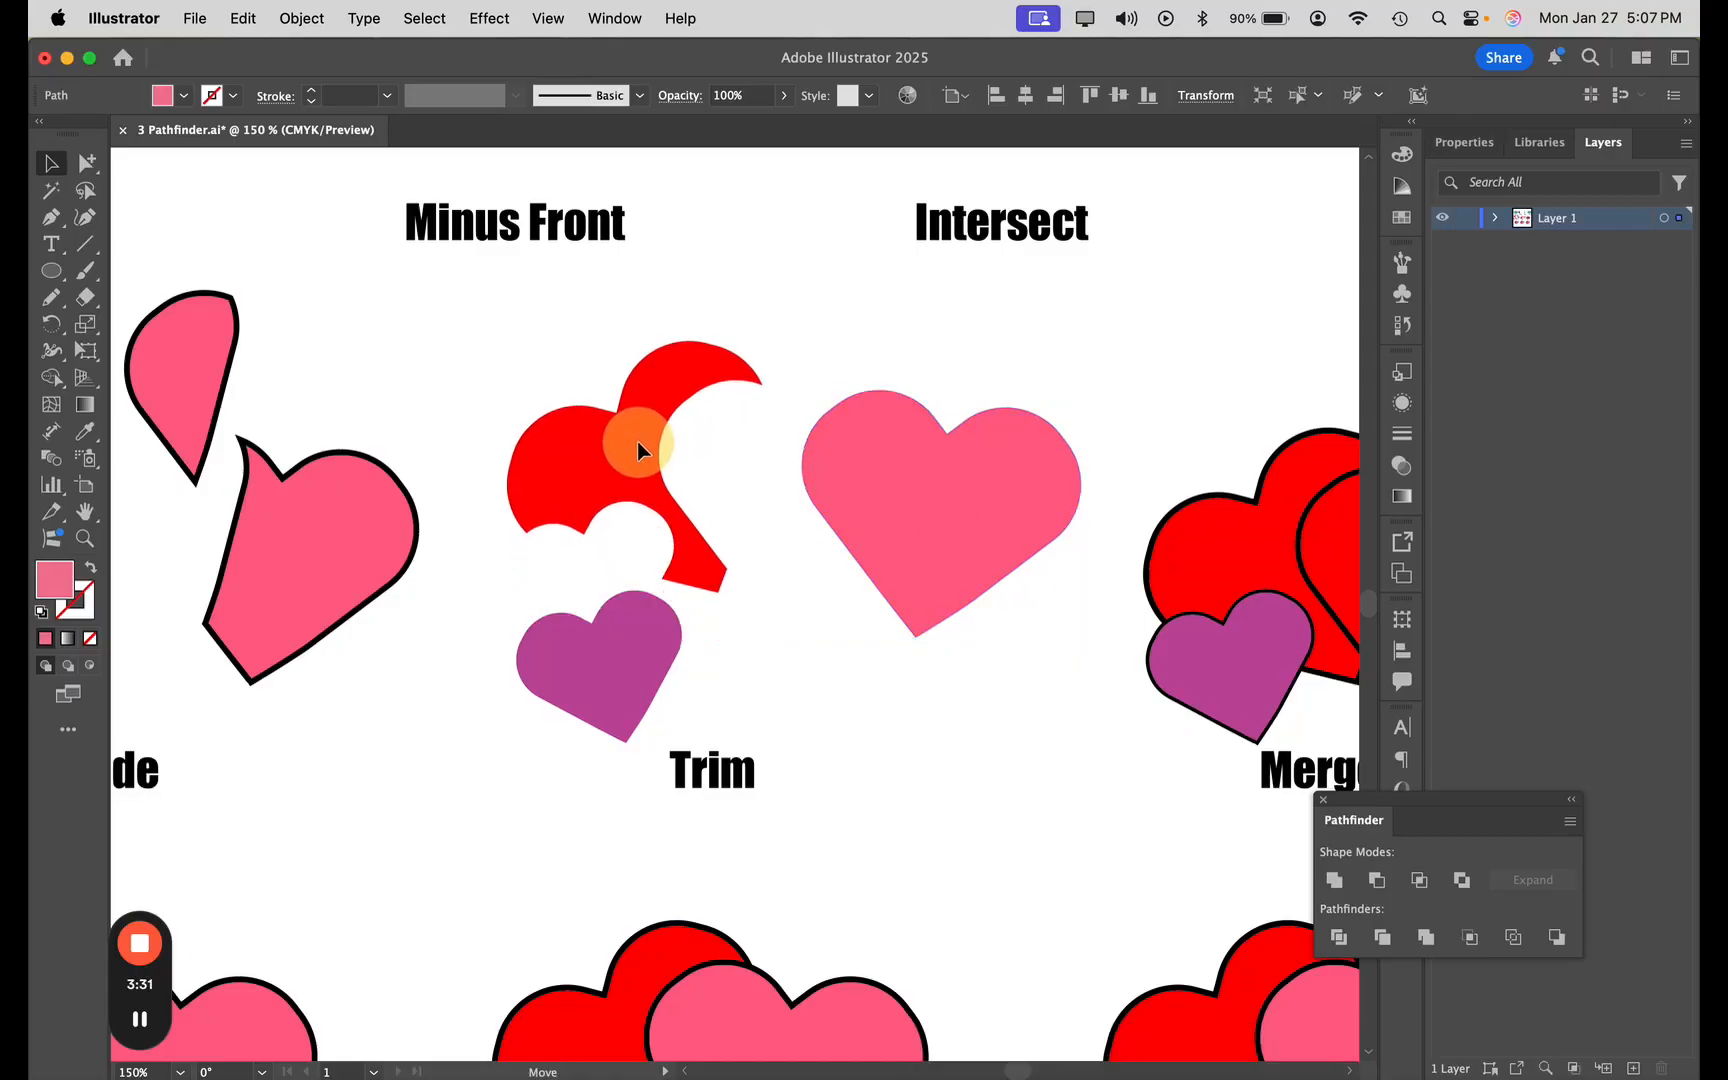
pyautogui.moveTo(643, 688); pyautogui.dragTo(600, 686)
pyautogui.moveTo(911, 540); pyautogui.dragTo(853, 564)
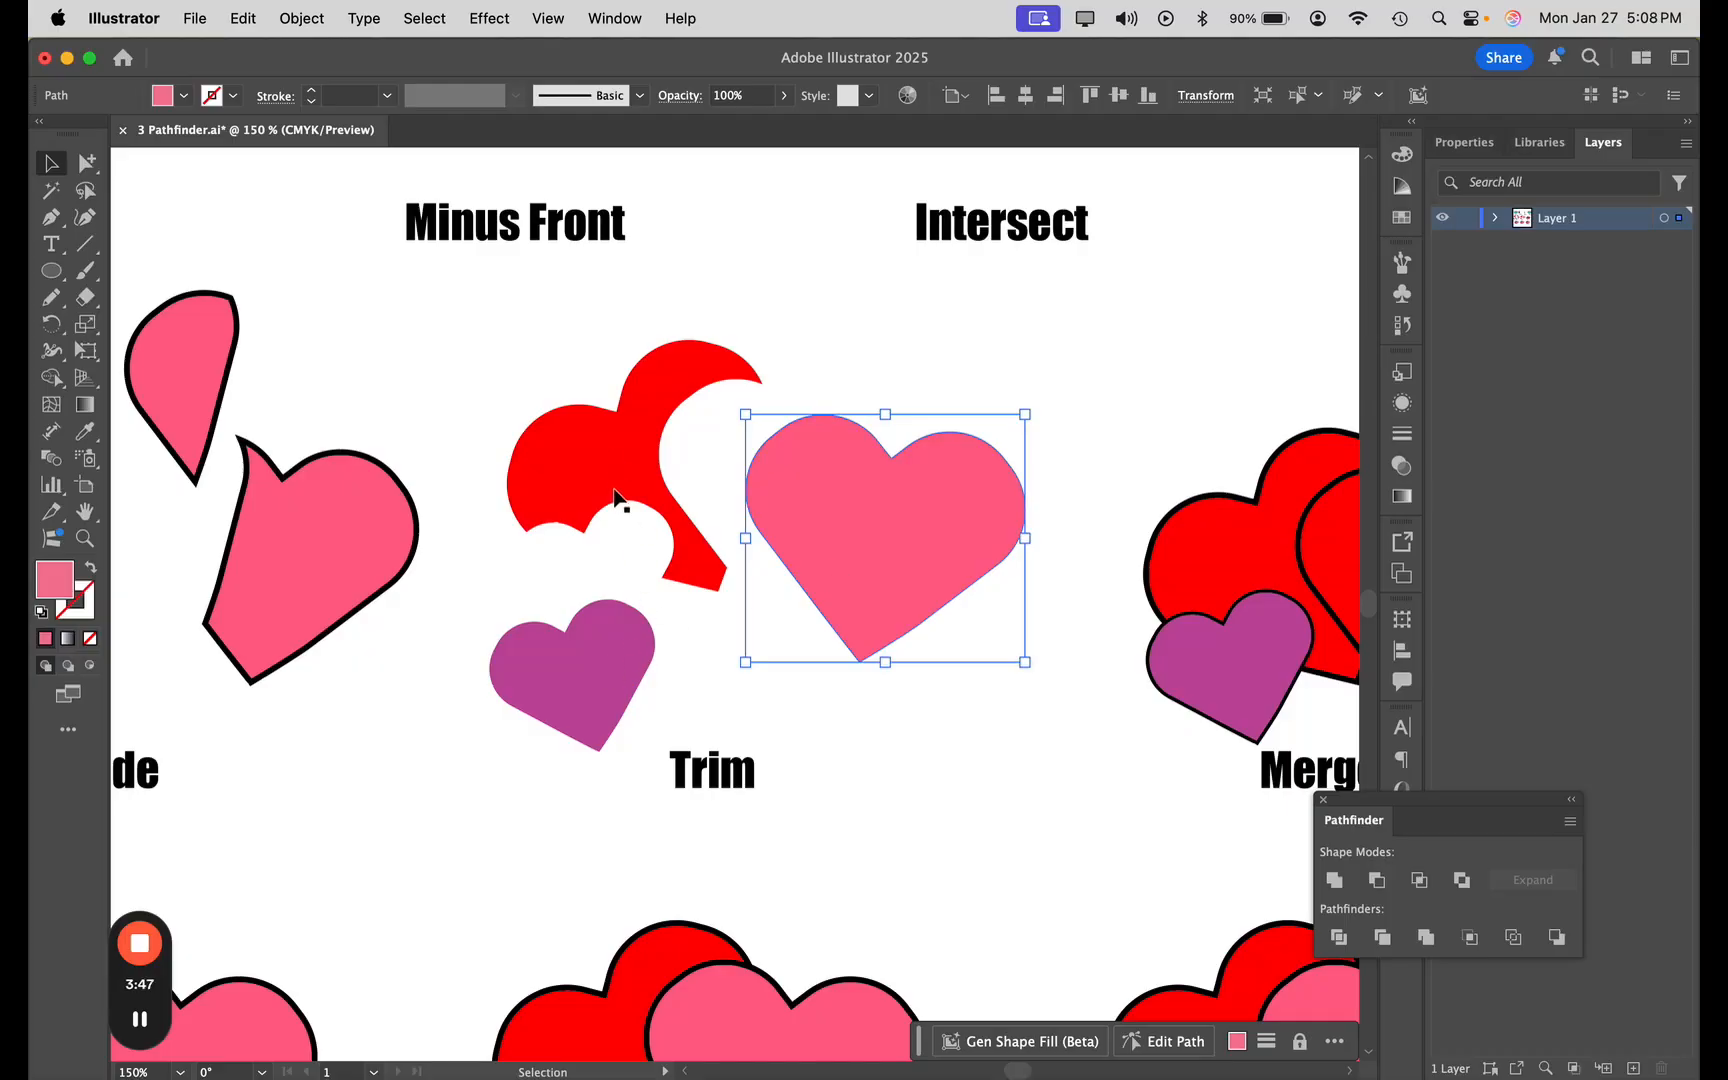
# - Merge the two red hearts and the purple heart above the Merge label with the Pathfinder
pyautogui.moveTo(1000, 760); pyautogui.dragTo(474, 727)
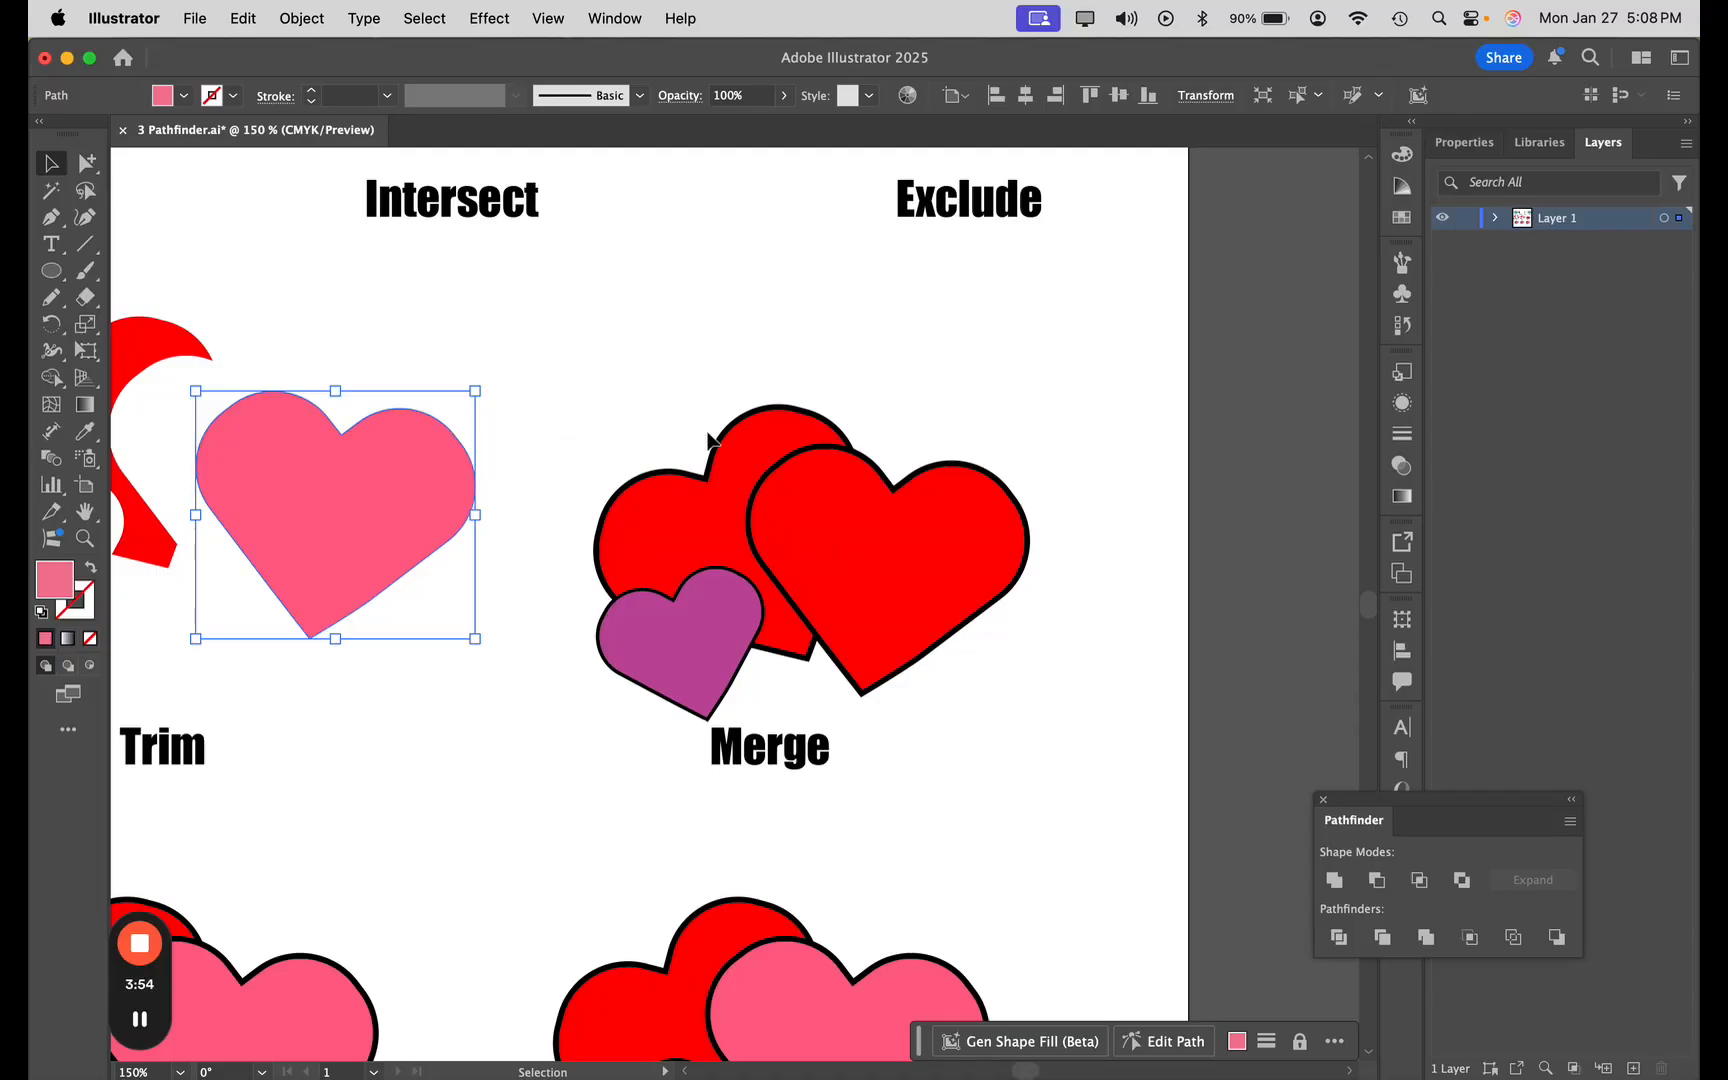
pyautogui.moveTo(547, 361); pyautogui.dragTo(1096, 693)
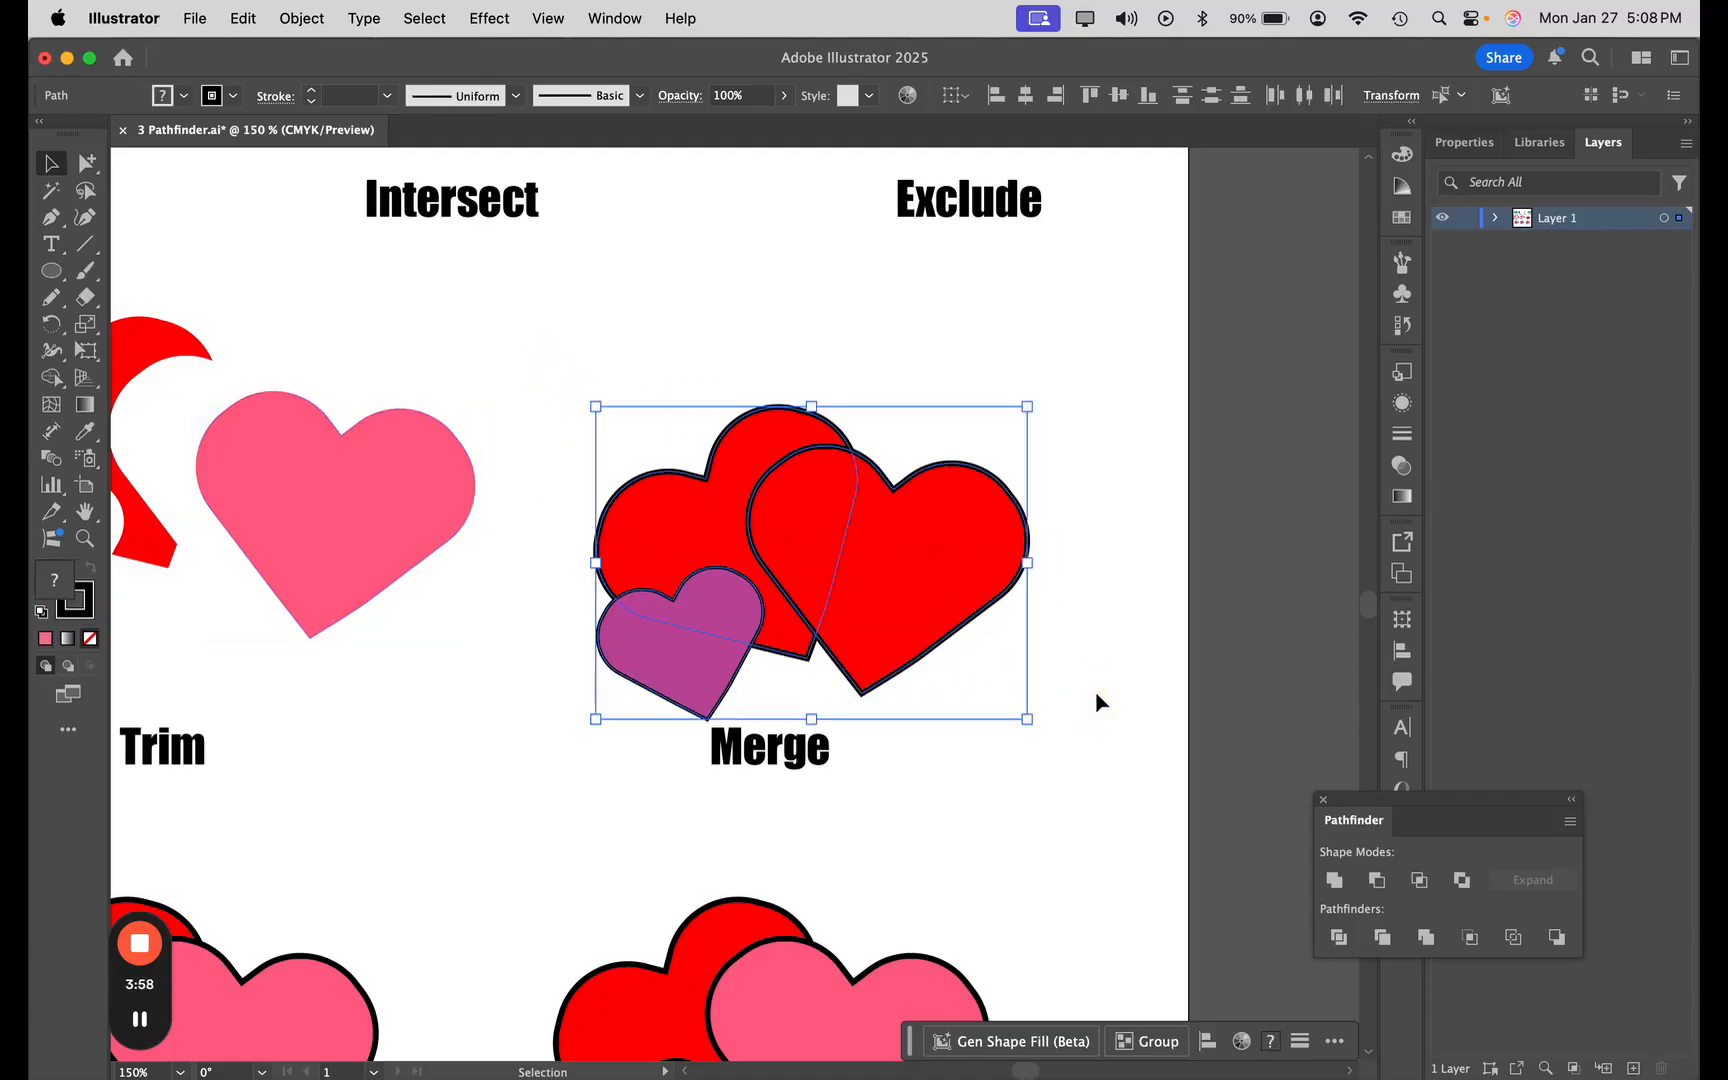
pyautogui.click(1428, 940)
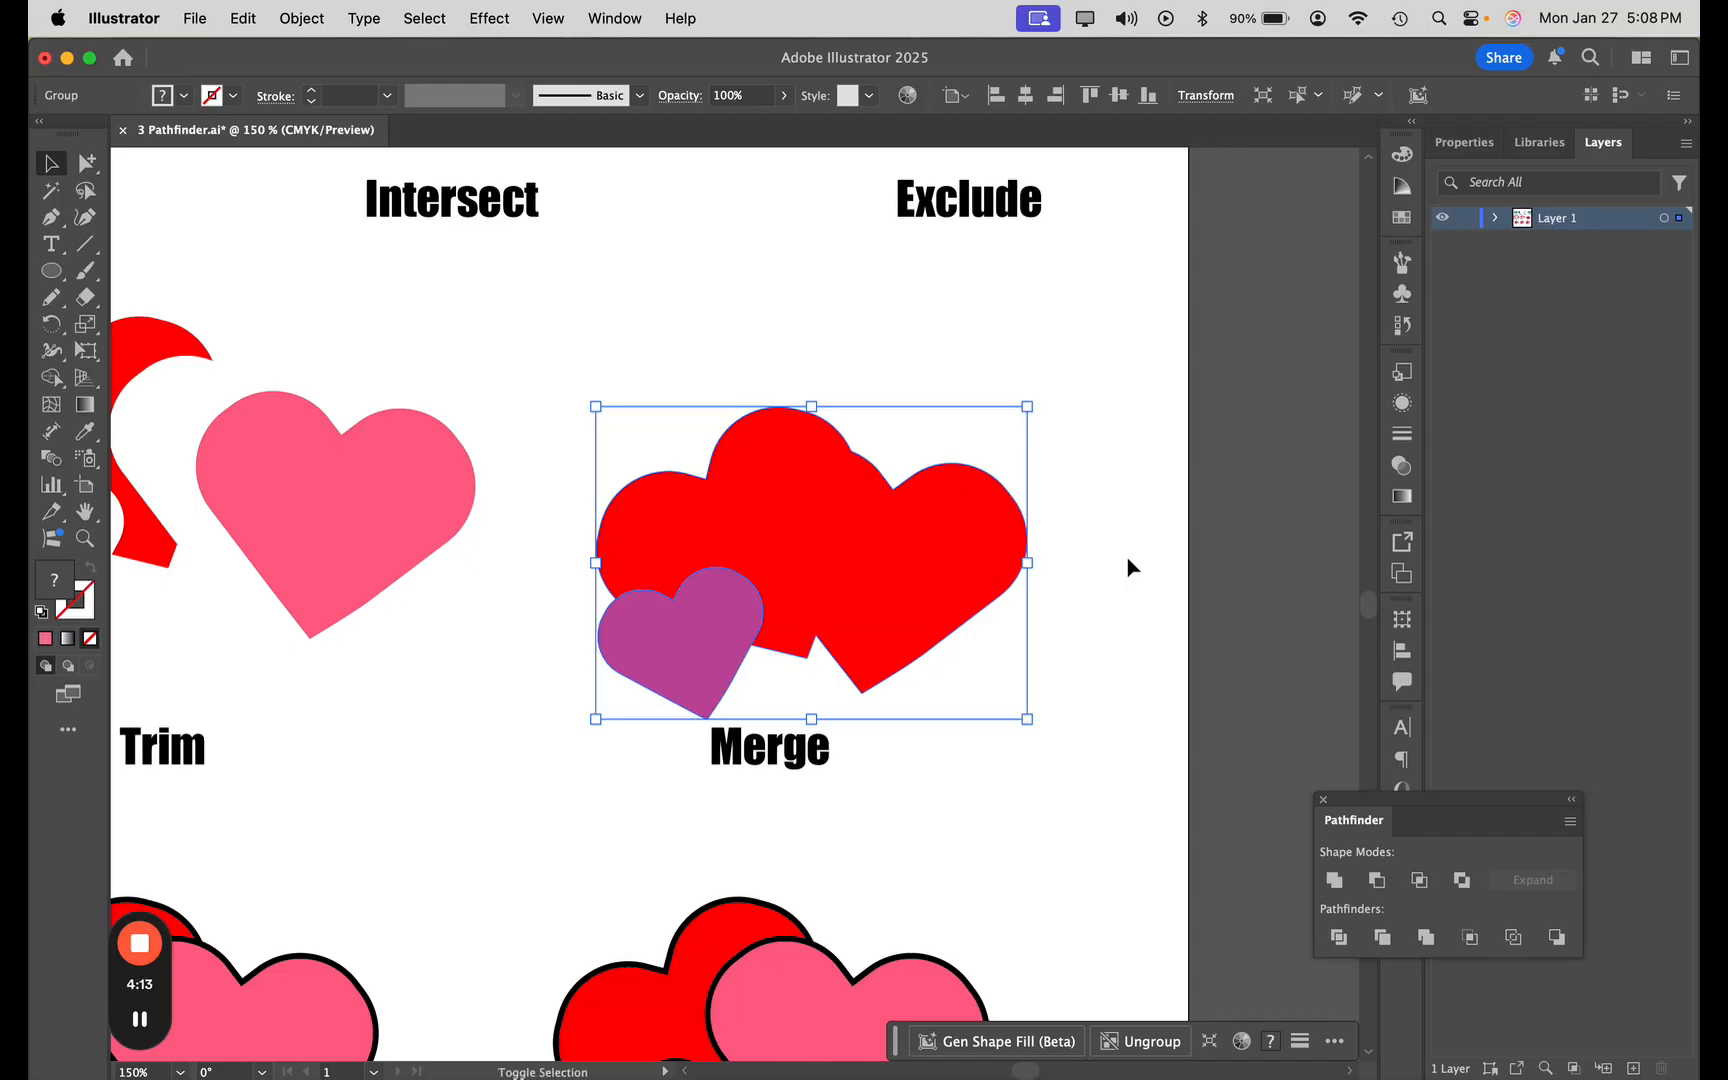
# - Ungroup the merged hearts above the Merge label and move the combined red shape and the purple heart apart
pyautogui.press('super+shift+g')
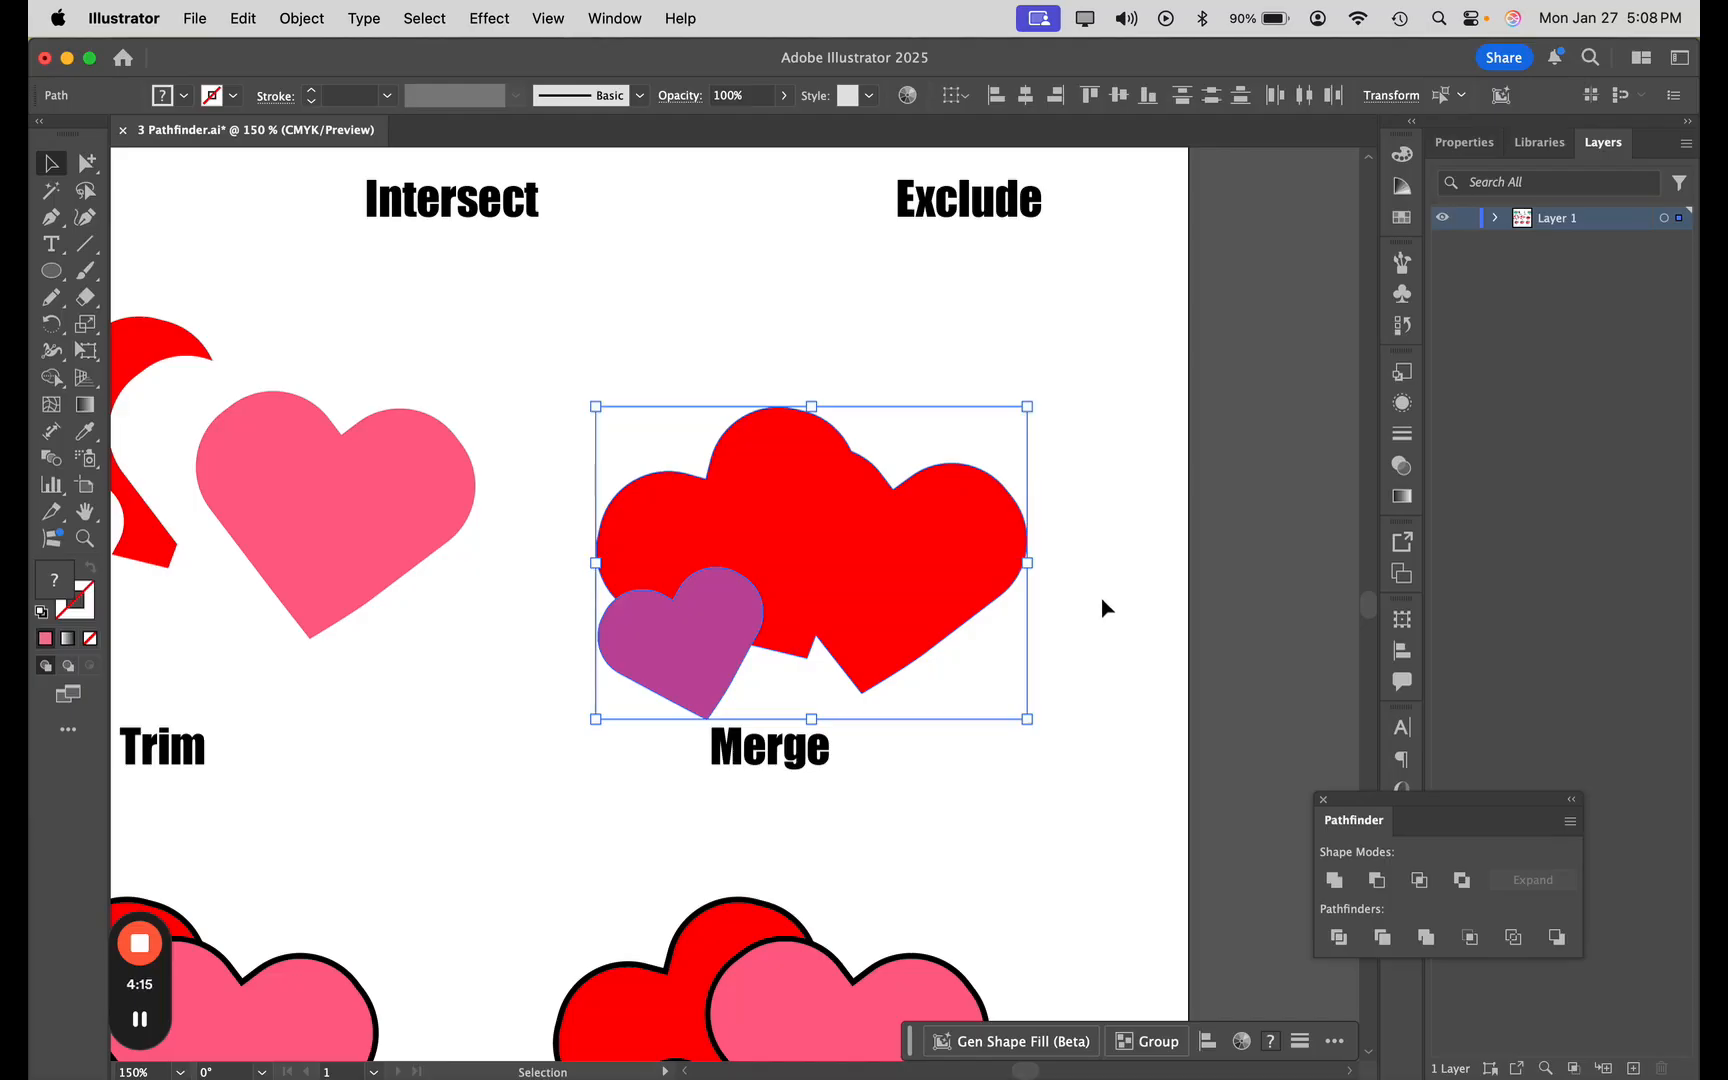
pyautogui.click(1102, 600)
pyautogui.moveTo(950, 568); pyautogui.dragTo(996, 466)
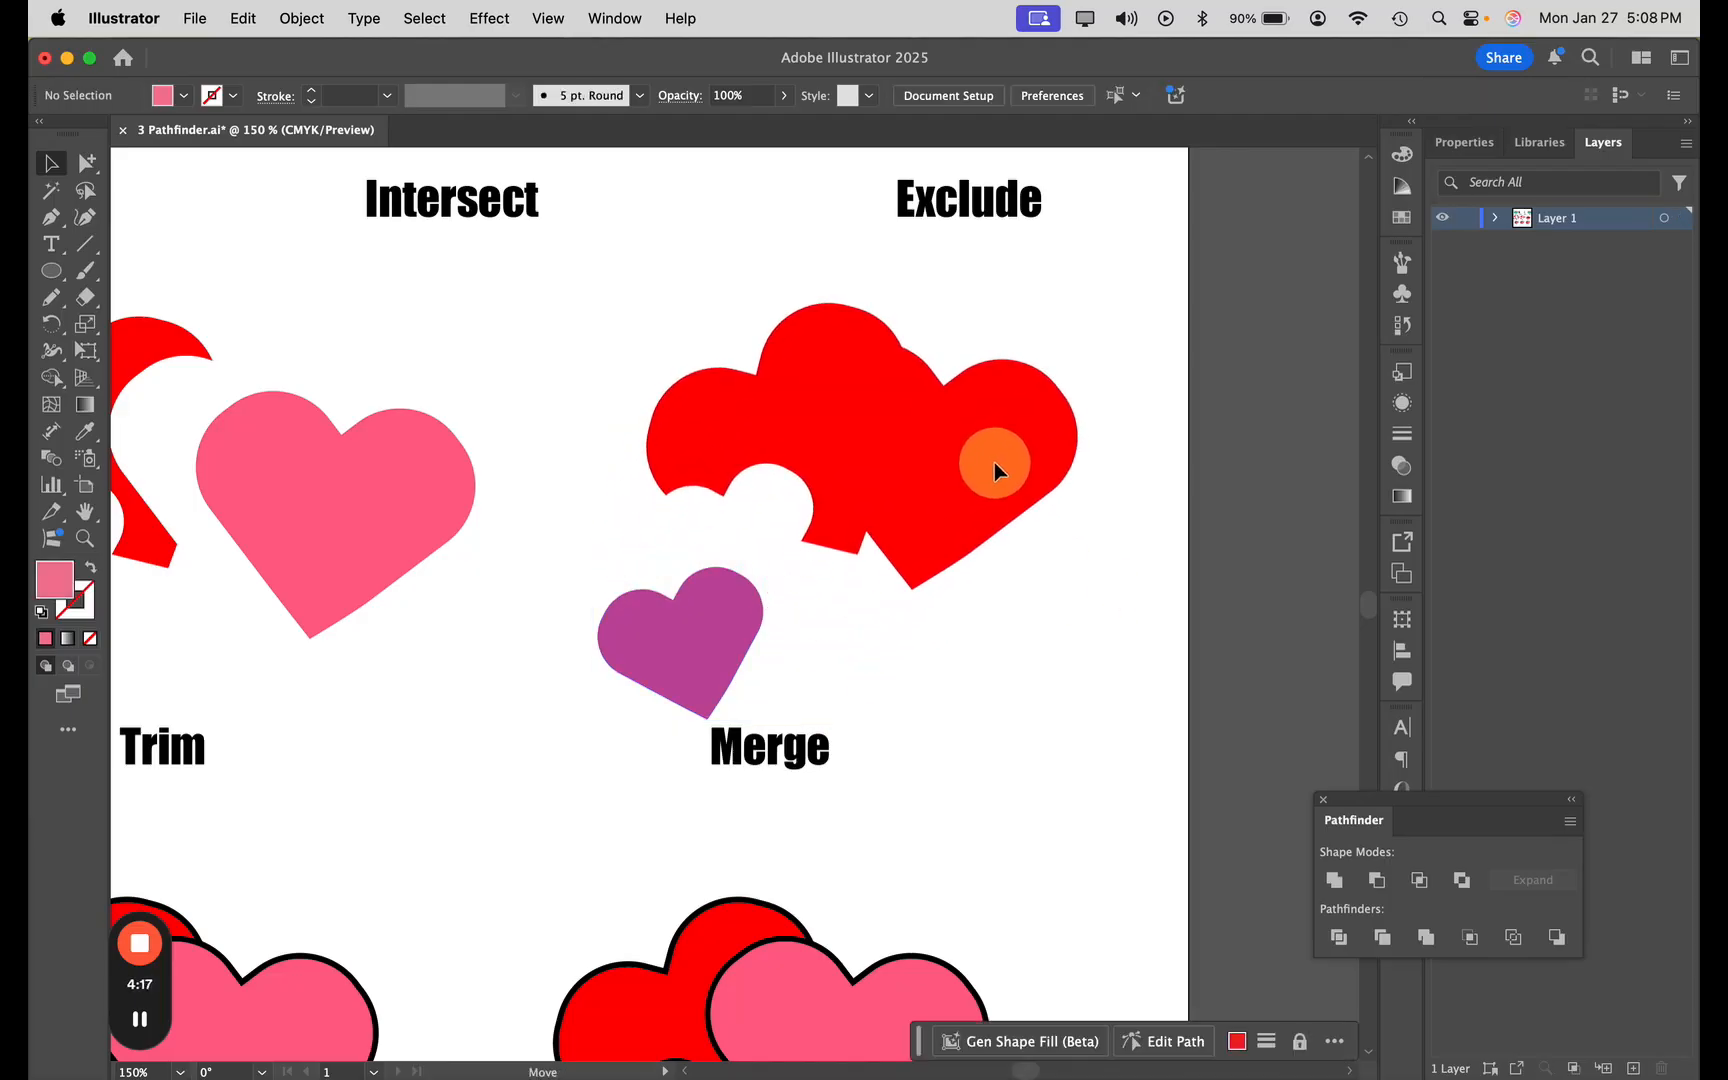
pyautogui.moveTo(702, 658); pyautogui.dragTo(704, 619)
# - Crop the three overlapping hearts above the Crop label with the Pathfinder
pyautogui.moveTo(468, 812); pyautogui.dragTo(1086, 539)
pyautogui.moveTo(460, 743); pyautogui.dragTo(922, 530)
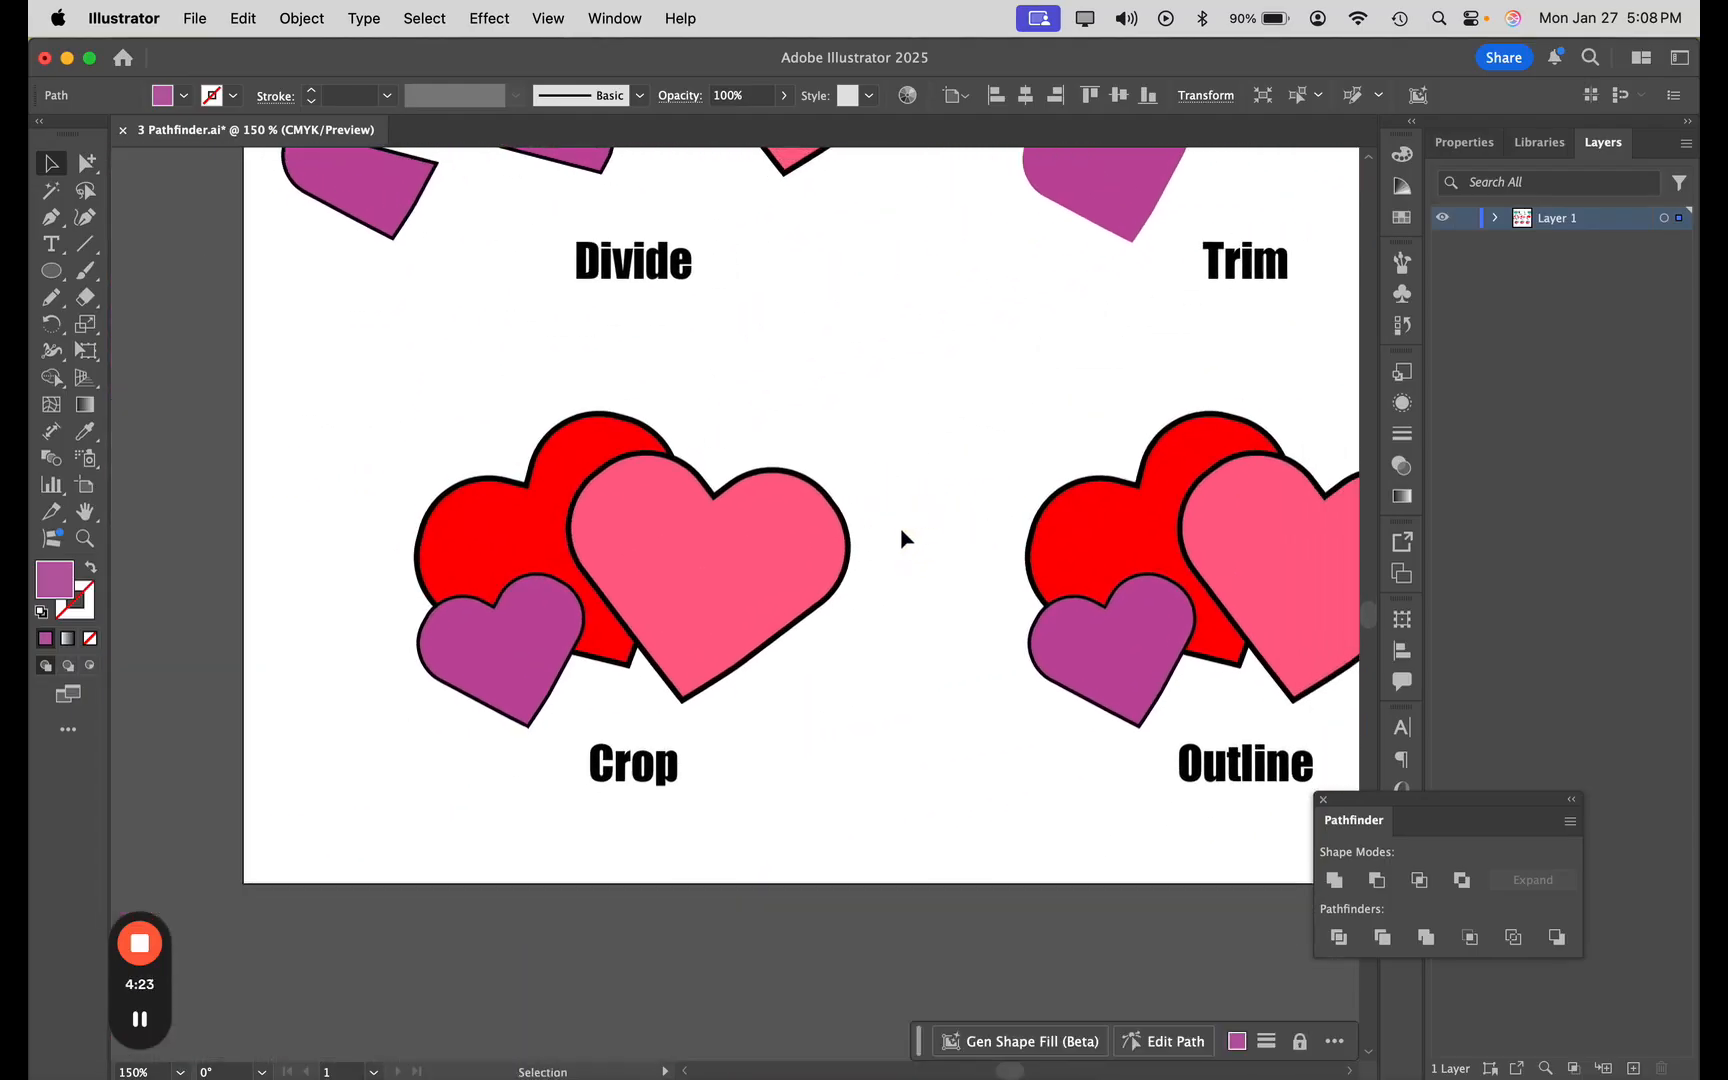
pyautogui.moveTo(333, 395); pyautogui.dragTo(879, 699)
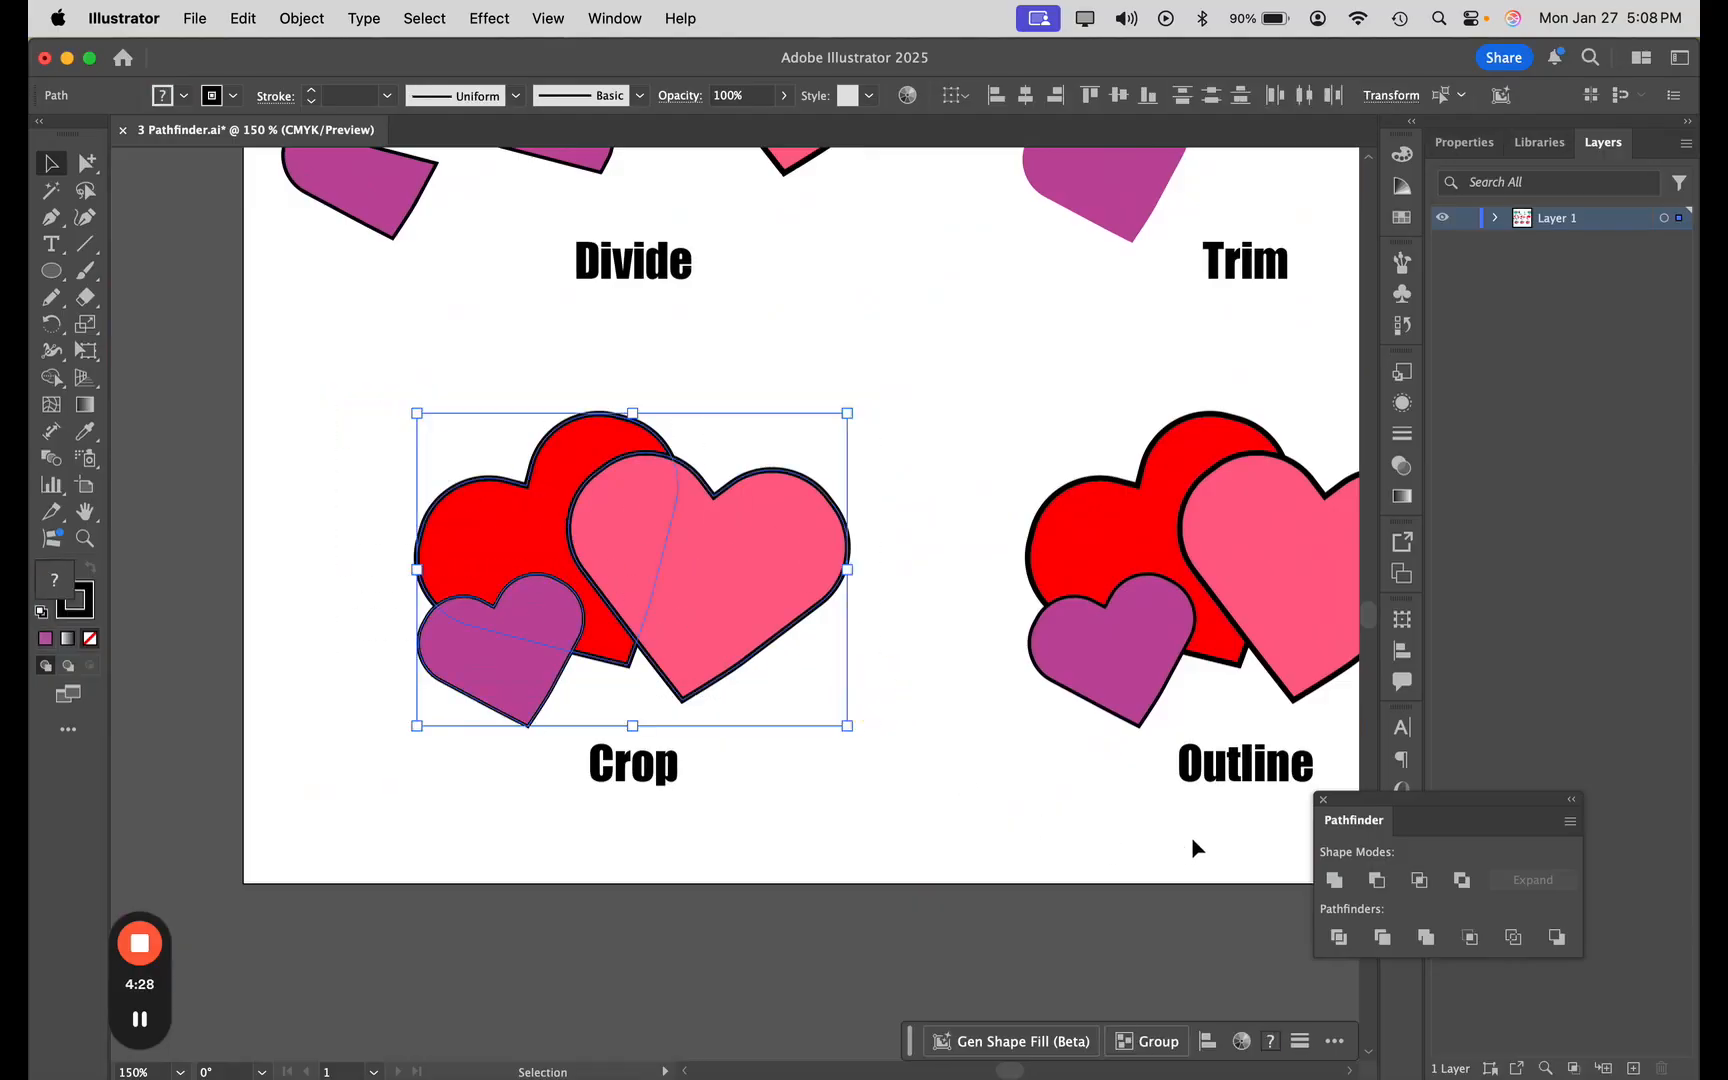
pyautogui.click(1470, 938)
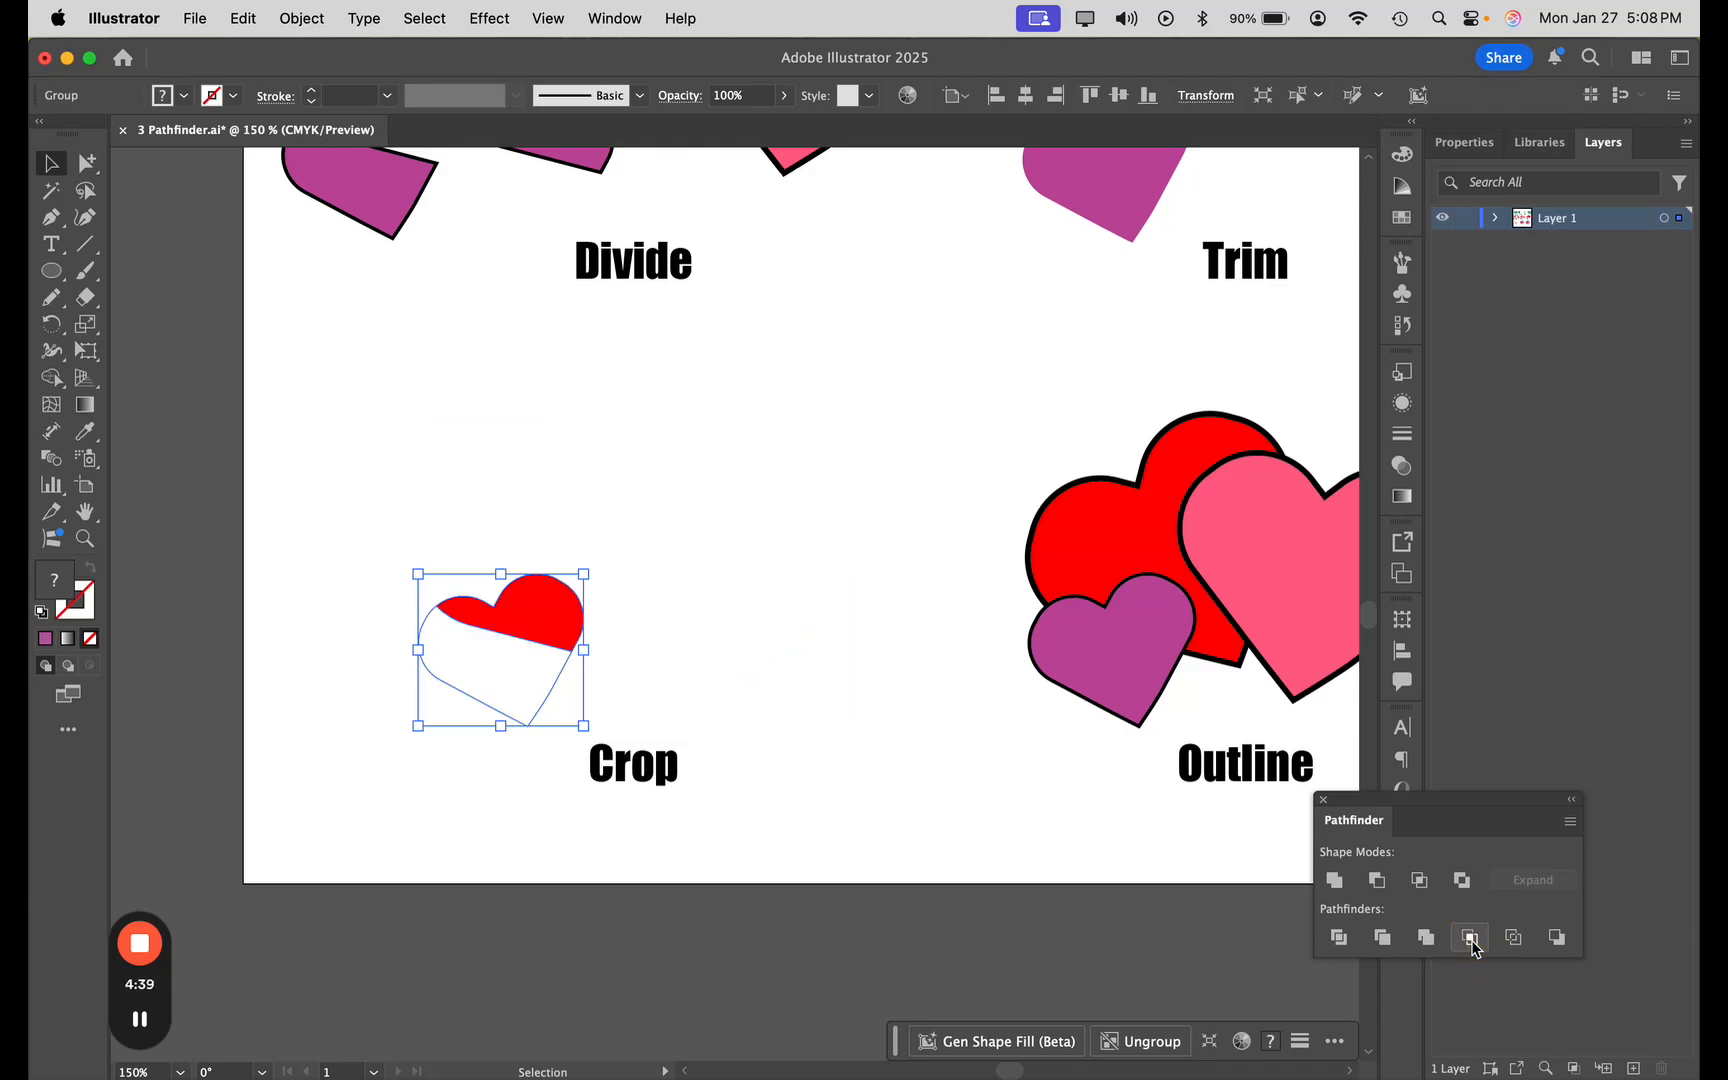
pyautogui.press('super+z')
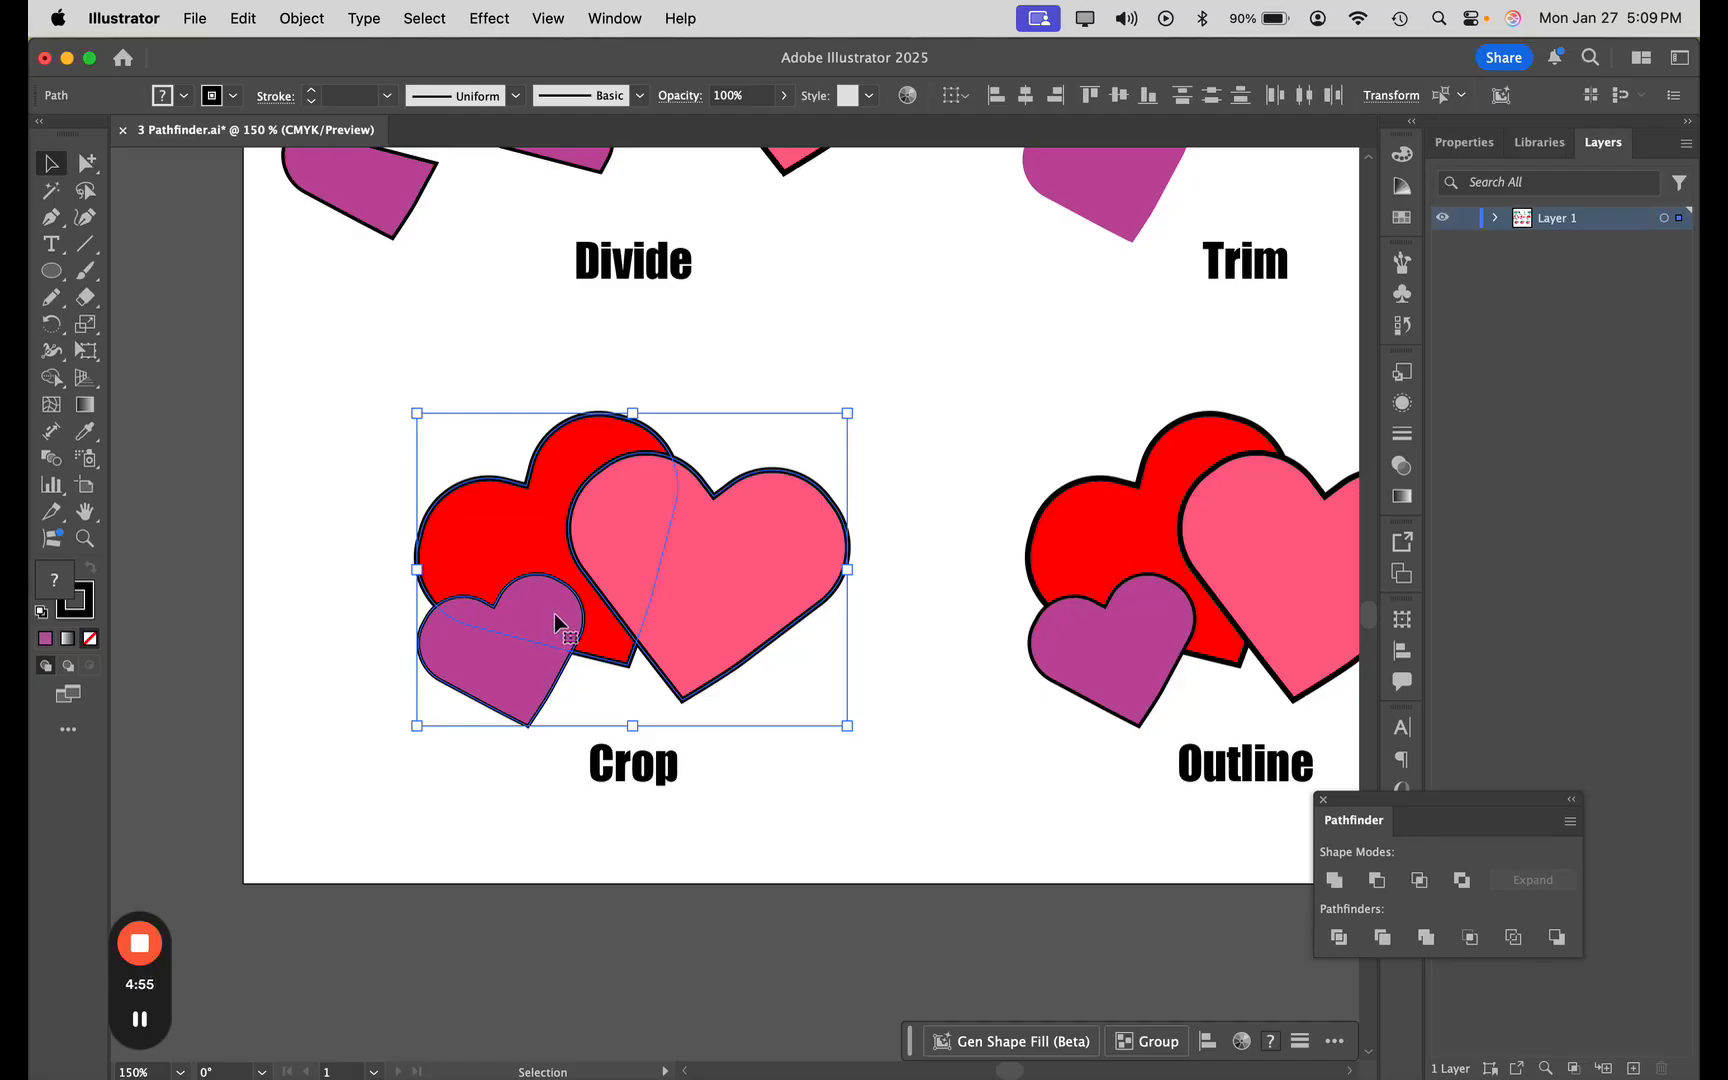
pyautogui.click(1470, 940)
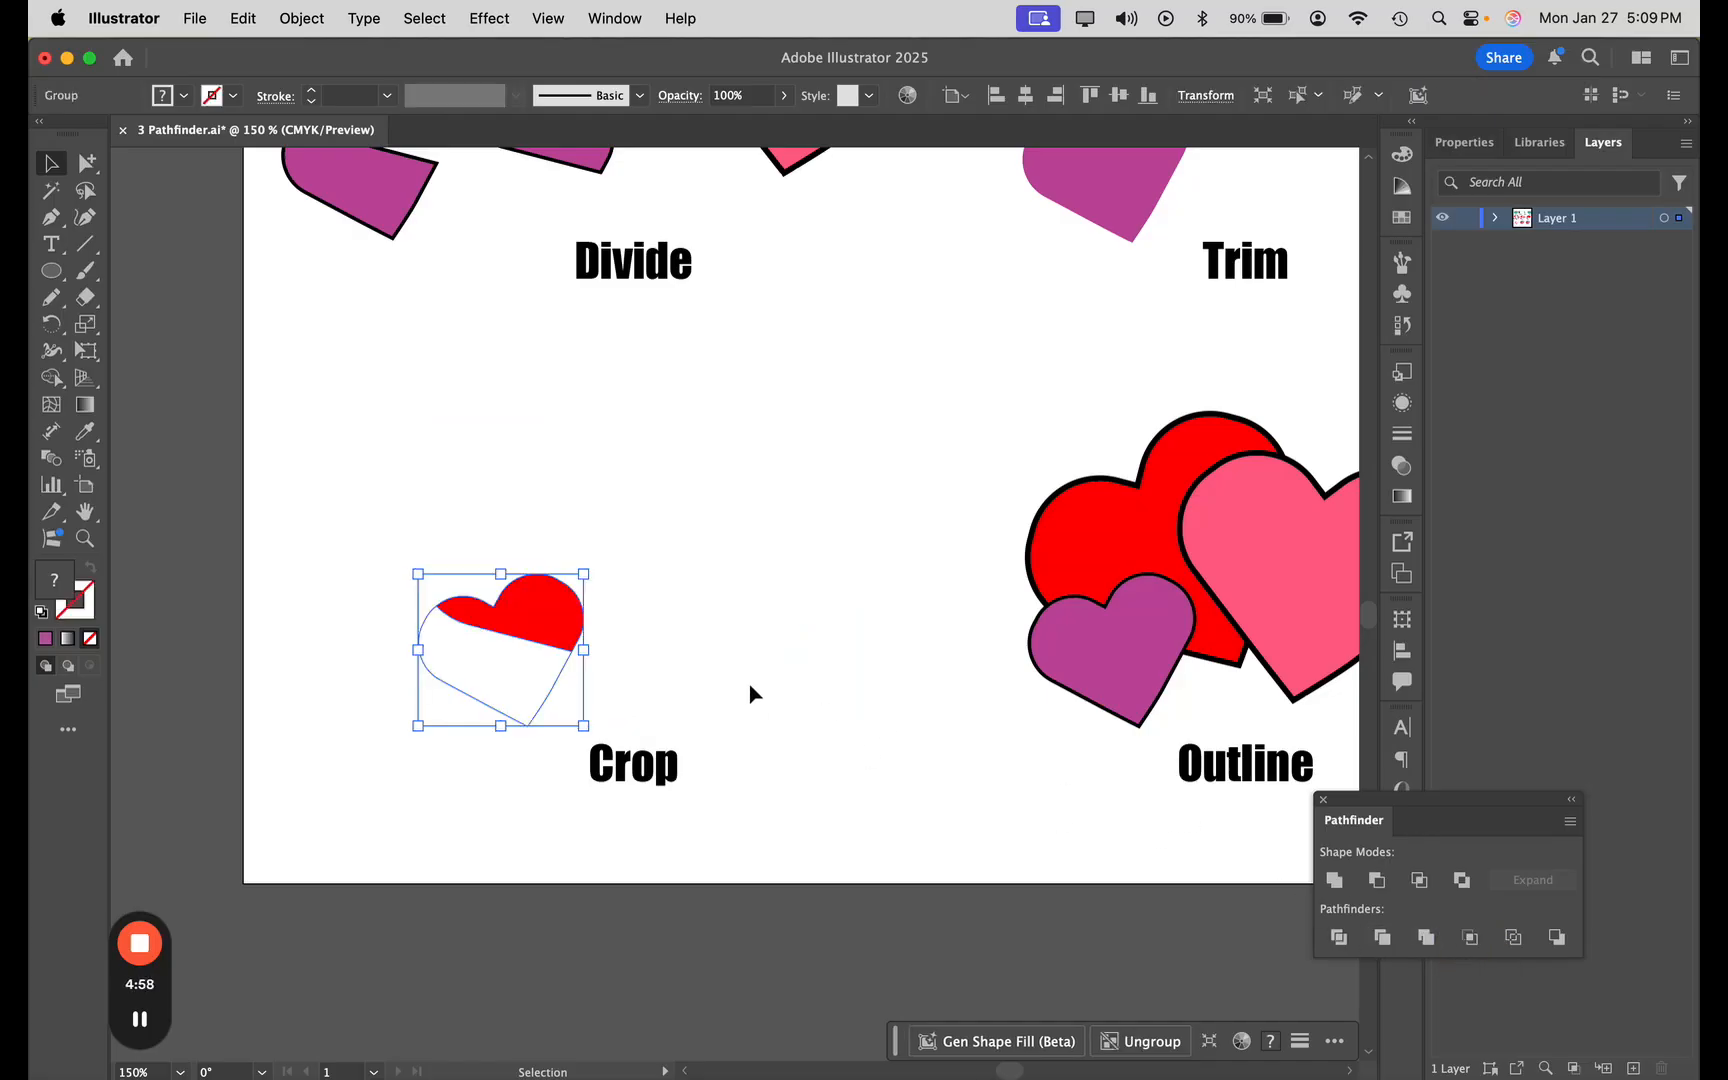
# - Apply the Pathfinder Outline effect to the three overlapping hearts above the Outline label
pyautogui.press('space')
pyautogui.moveTo(848, 661); pyautogui.dragTo(305, 679)
pyautogui.moveTo(398, 406); pyautogui.dragTo(951, 727)
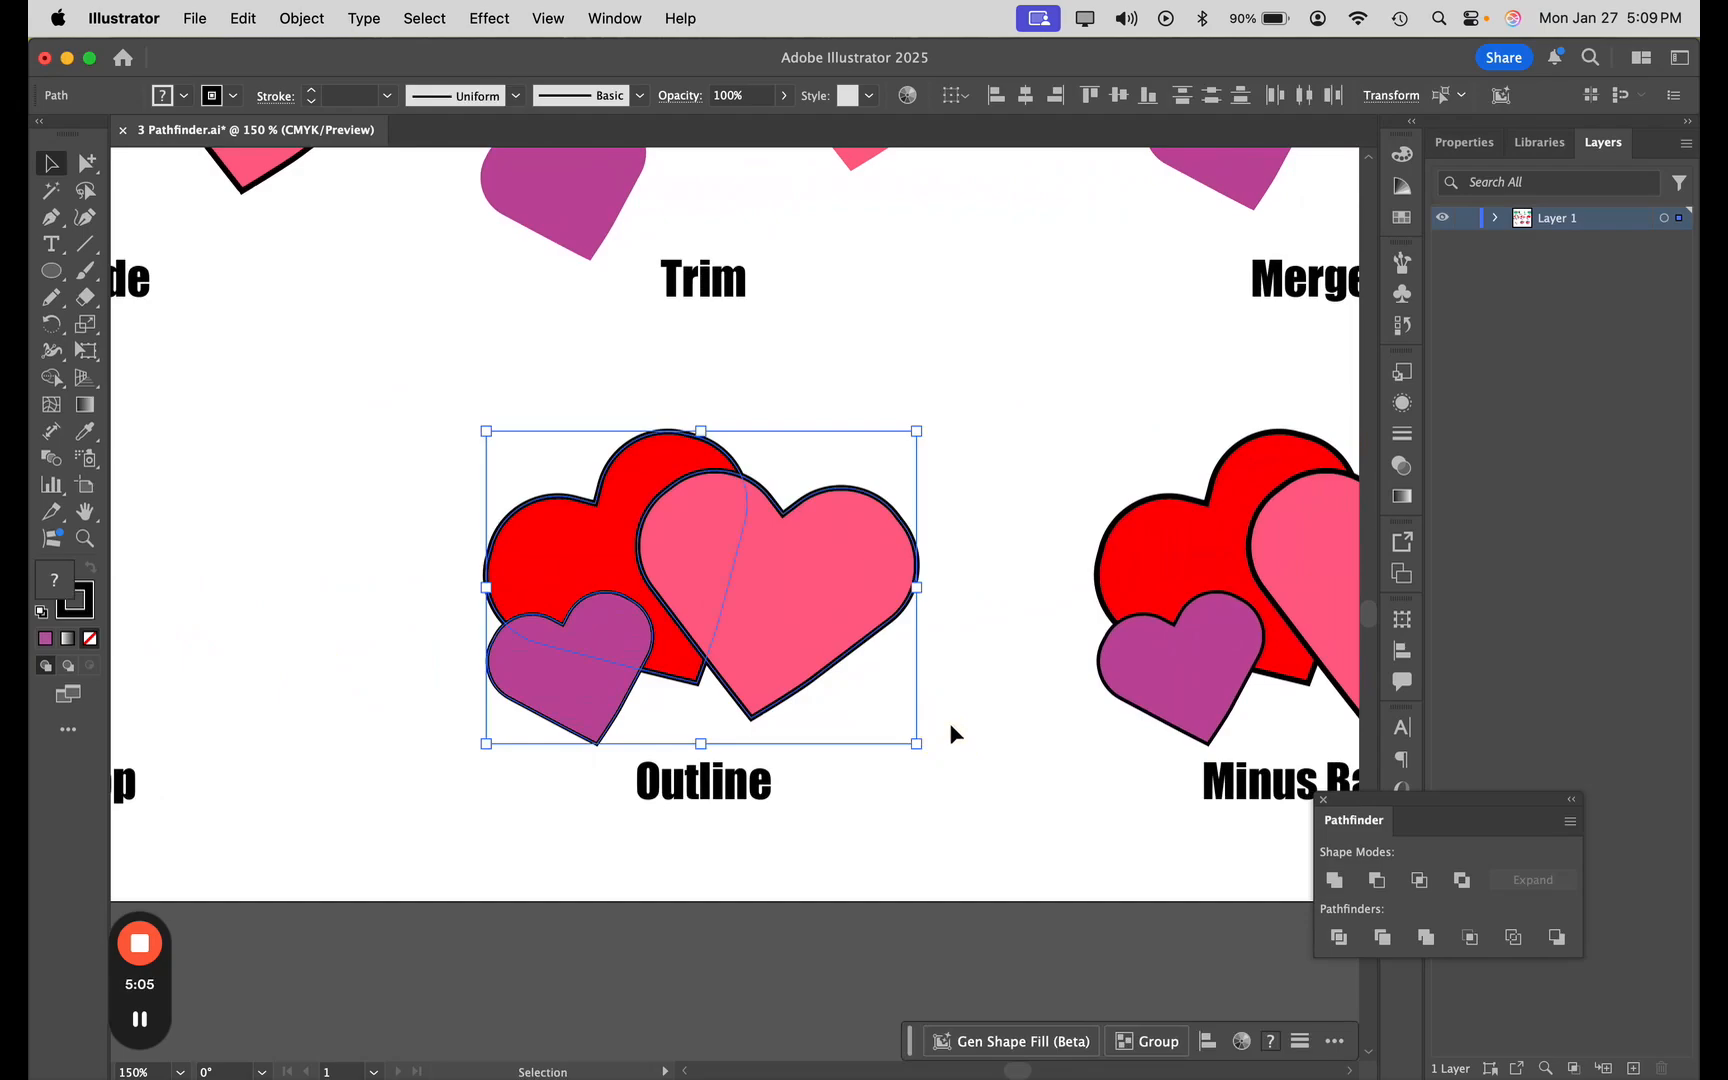
pyautogui.click(1514, 944)
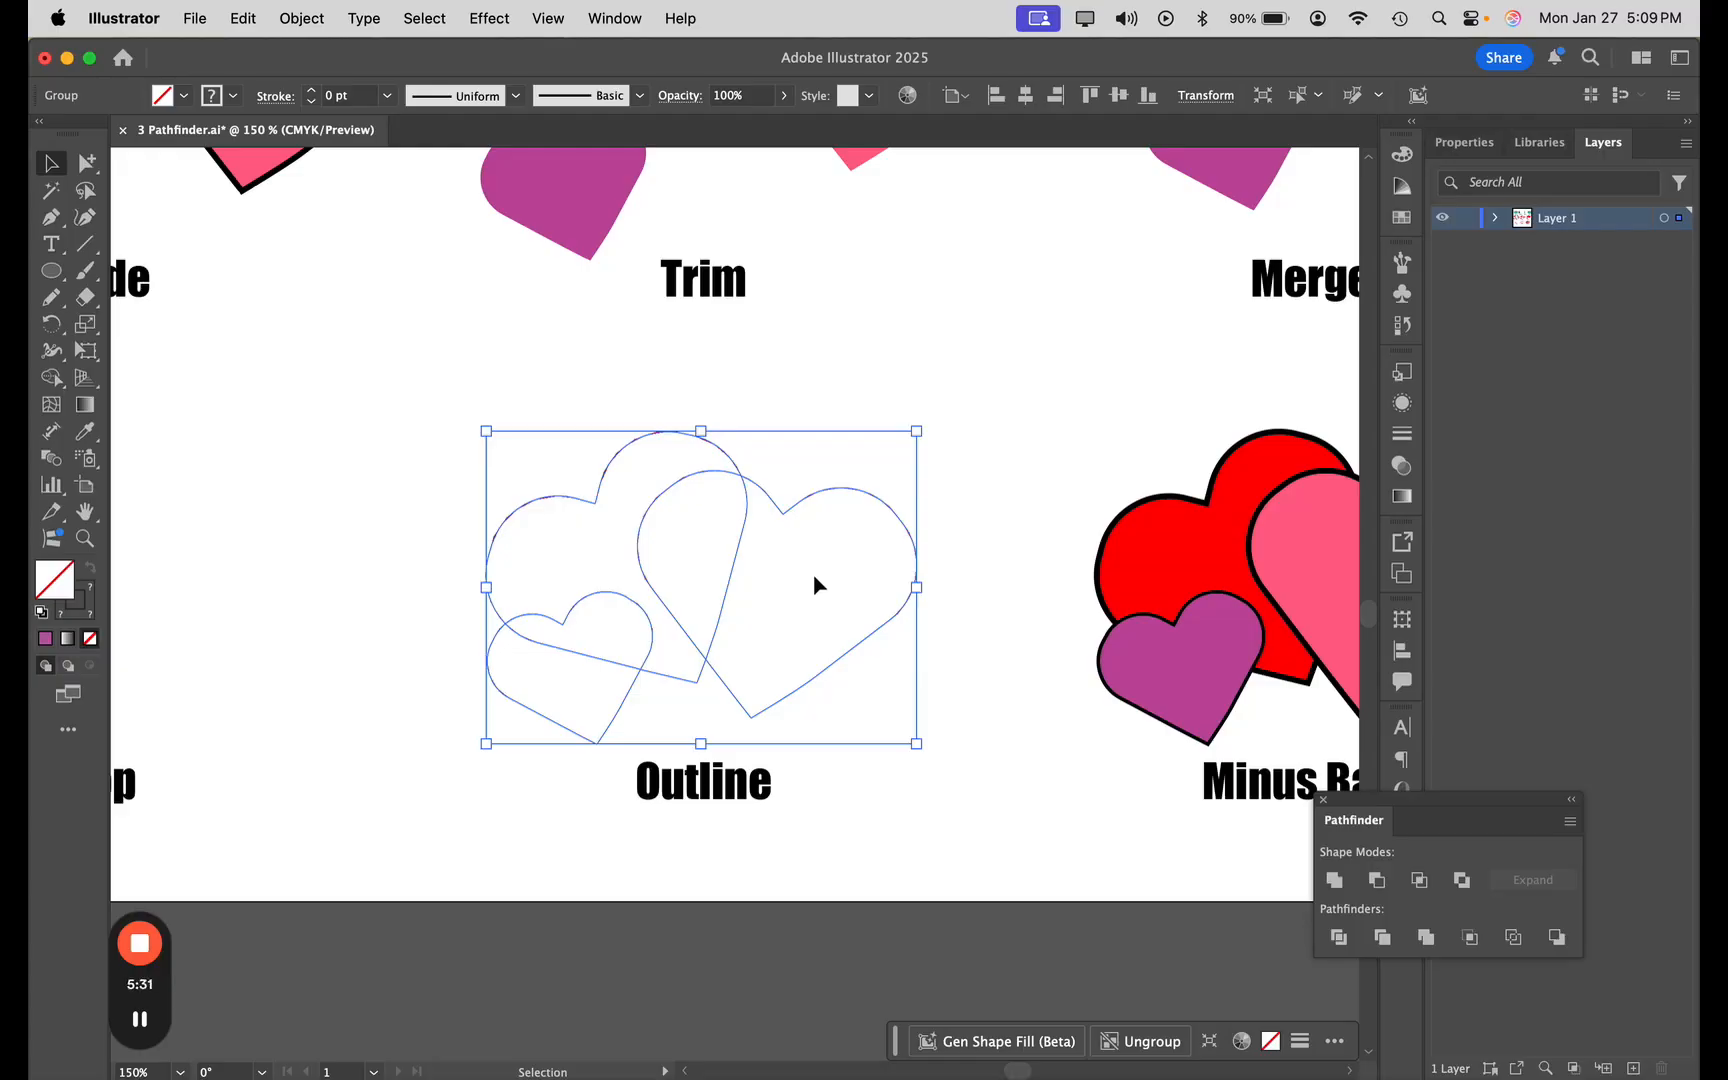
# - Set the stroke weight of the outlined hearts to 4 pt
pyautogui.click(1403, 436)
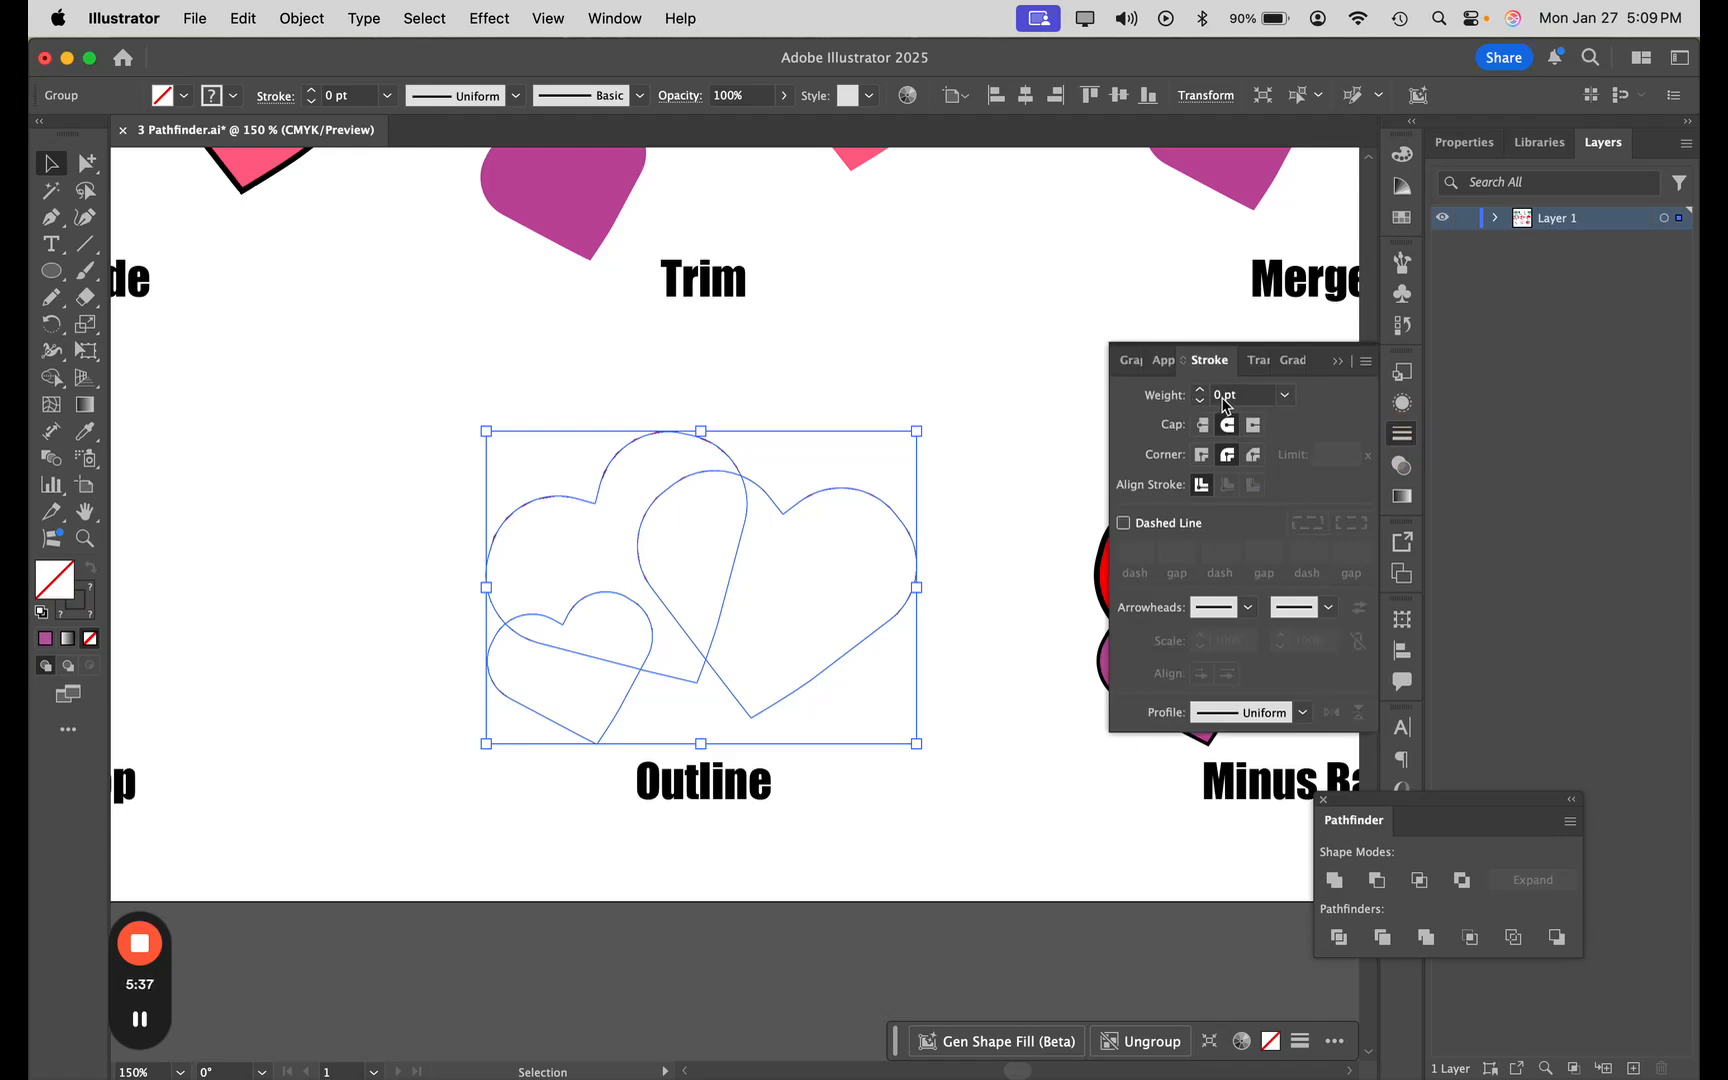
pyautogui.click(1285, 395)
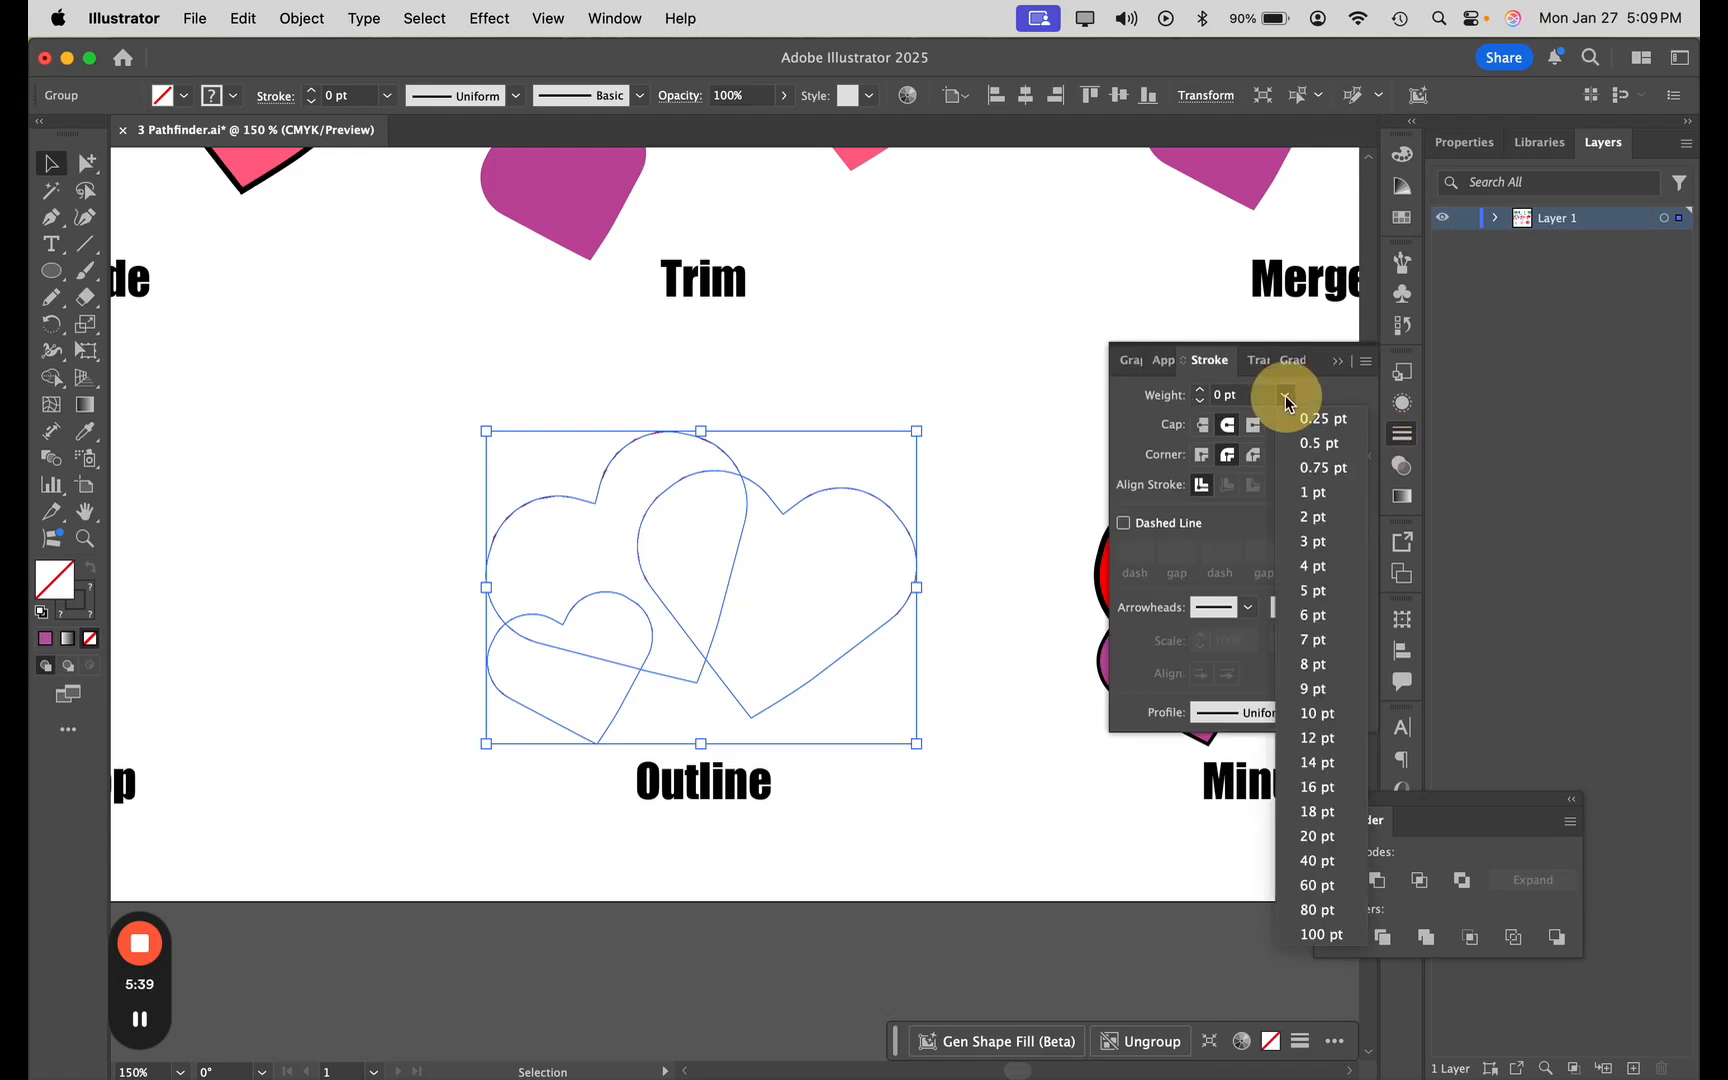
pyautogui.click(1311, 567)
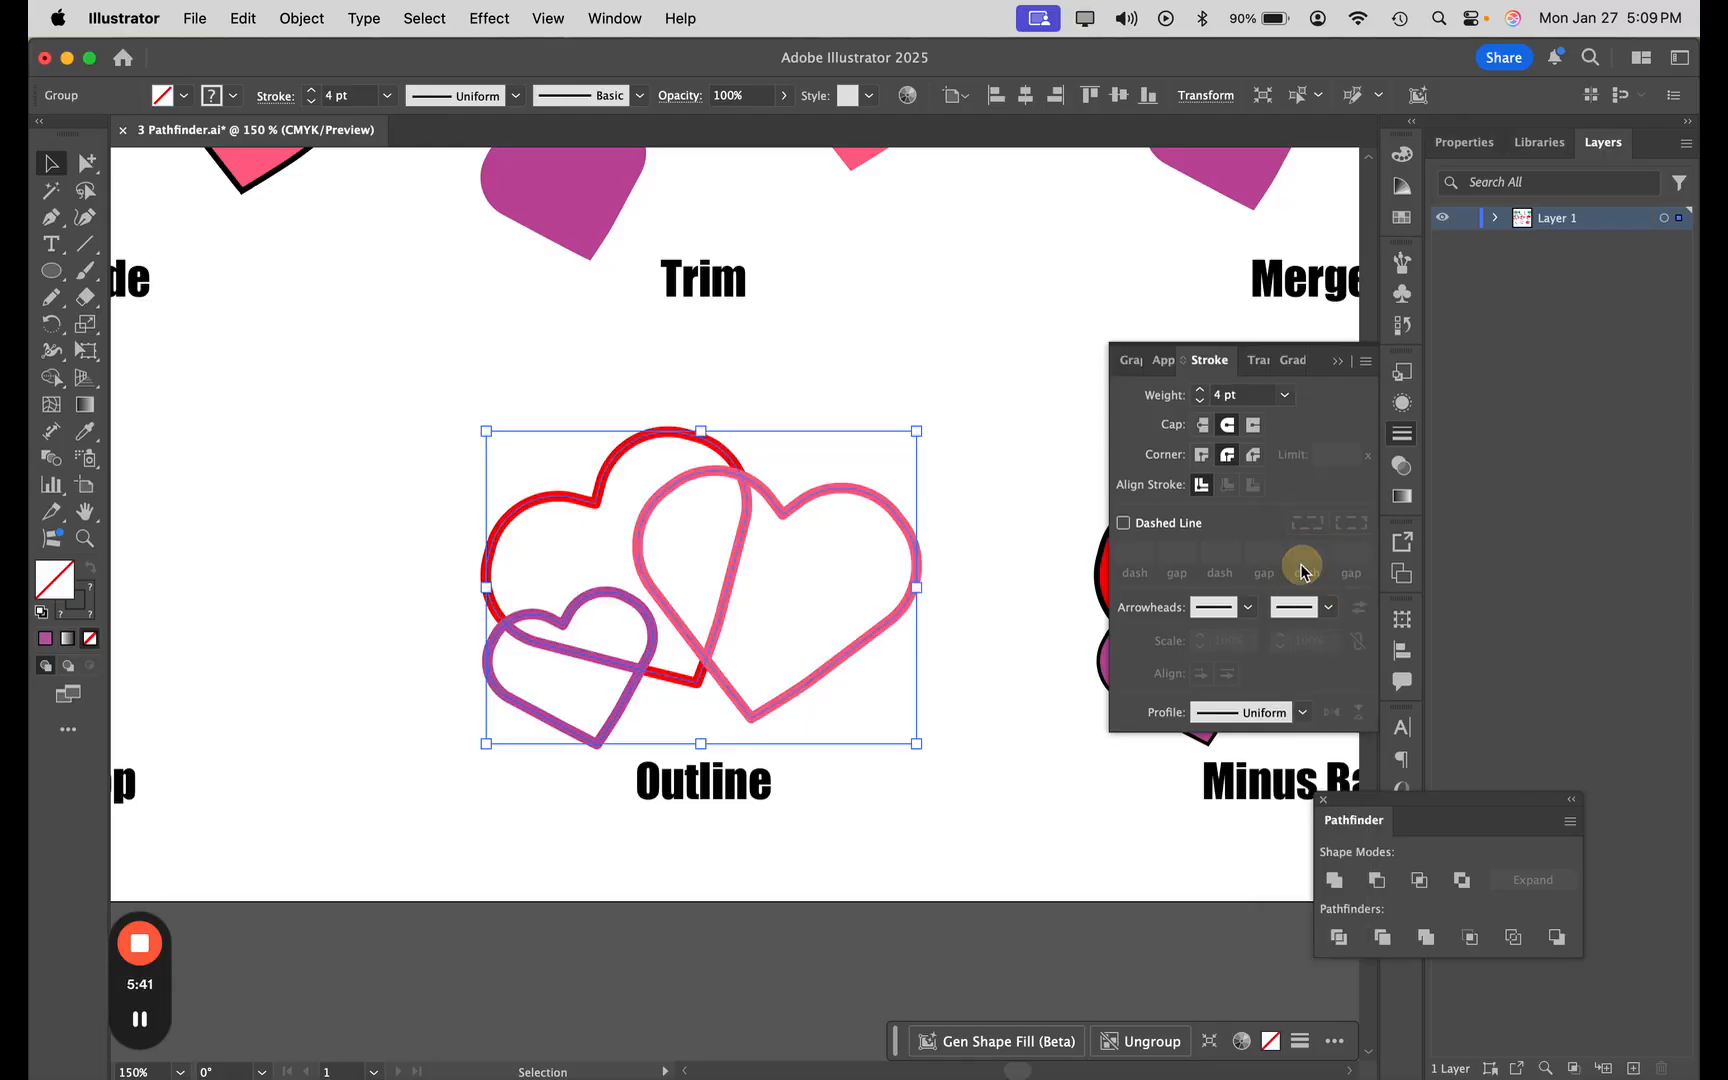
pyautogui.click(1338, 360)
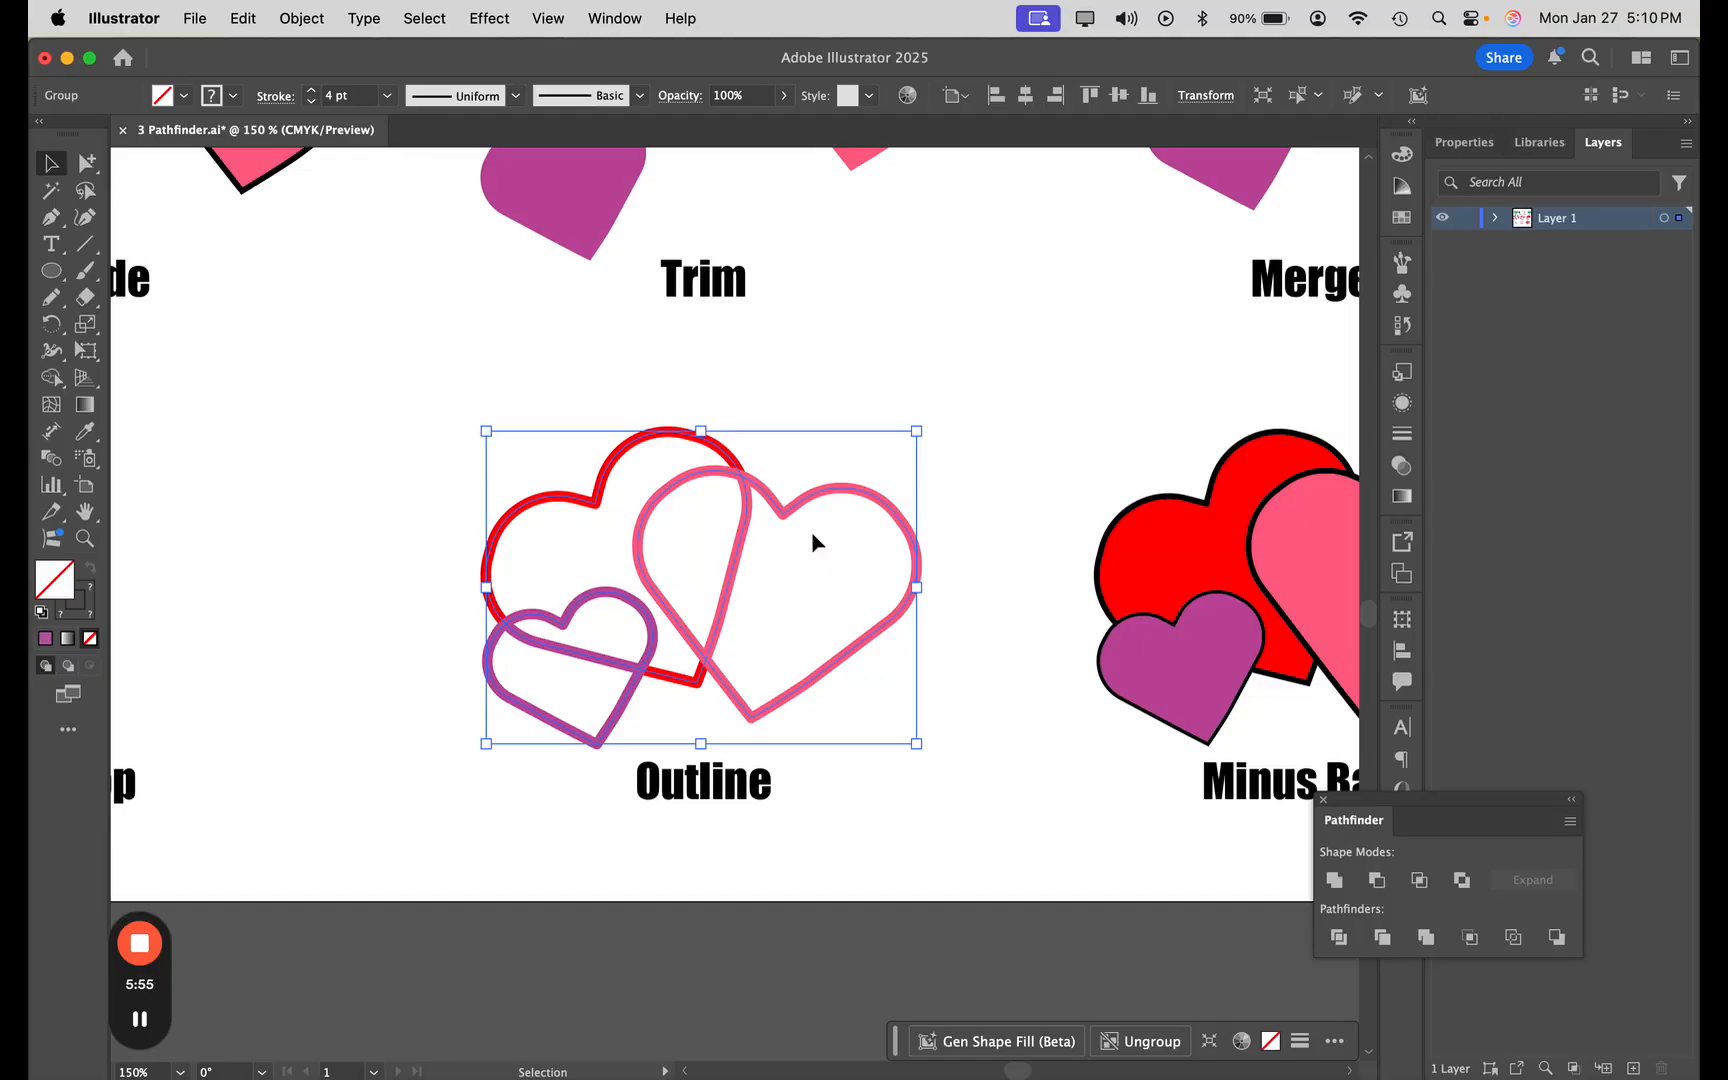
# - Ungroup the outlined hearts and move the three pink line segments away from the rest and from each other
pyautogui.press('super+shift+g')
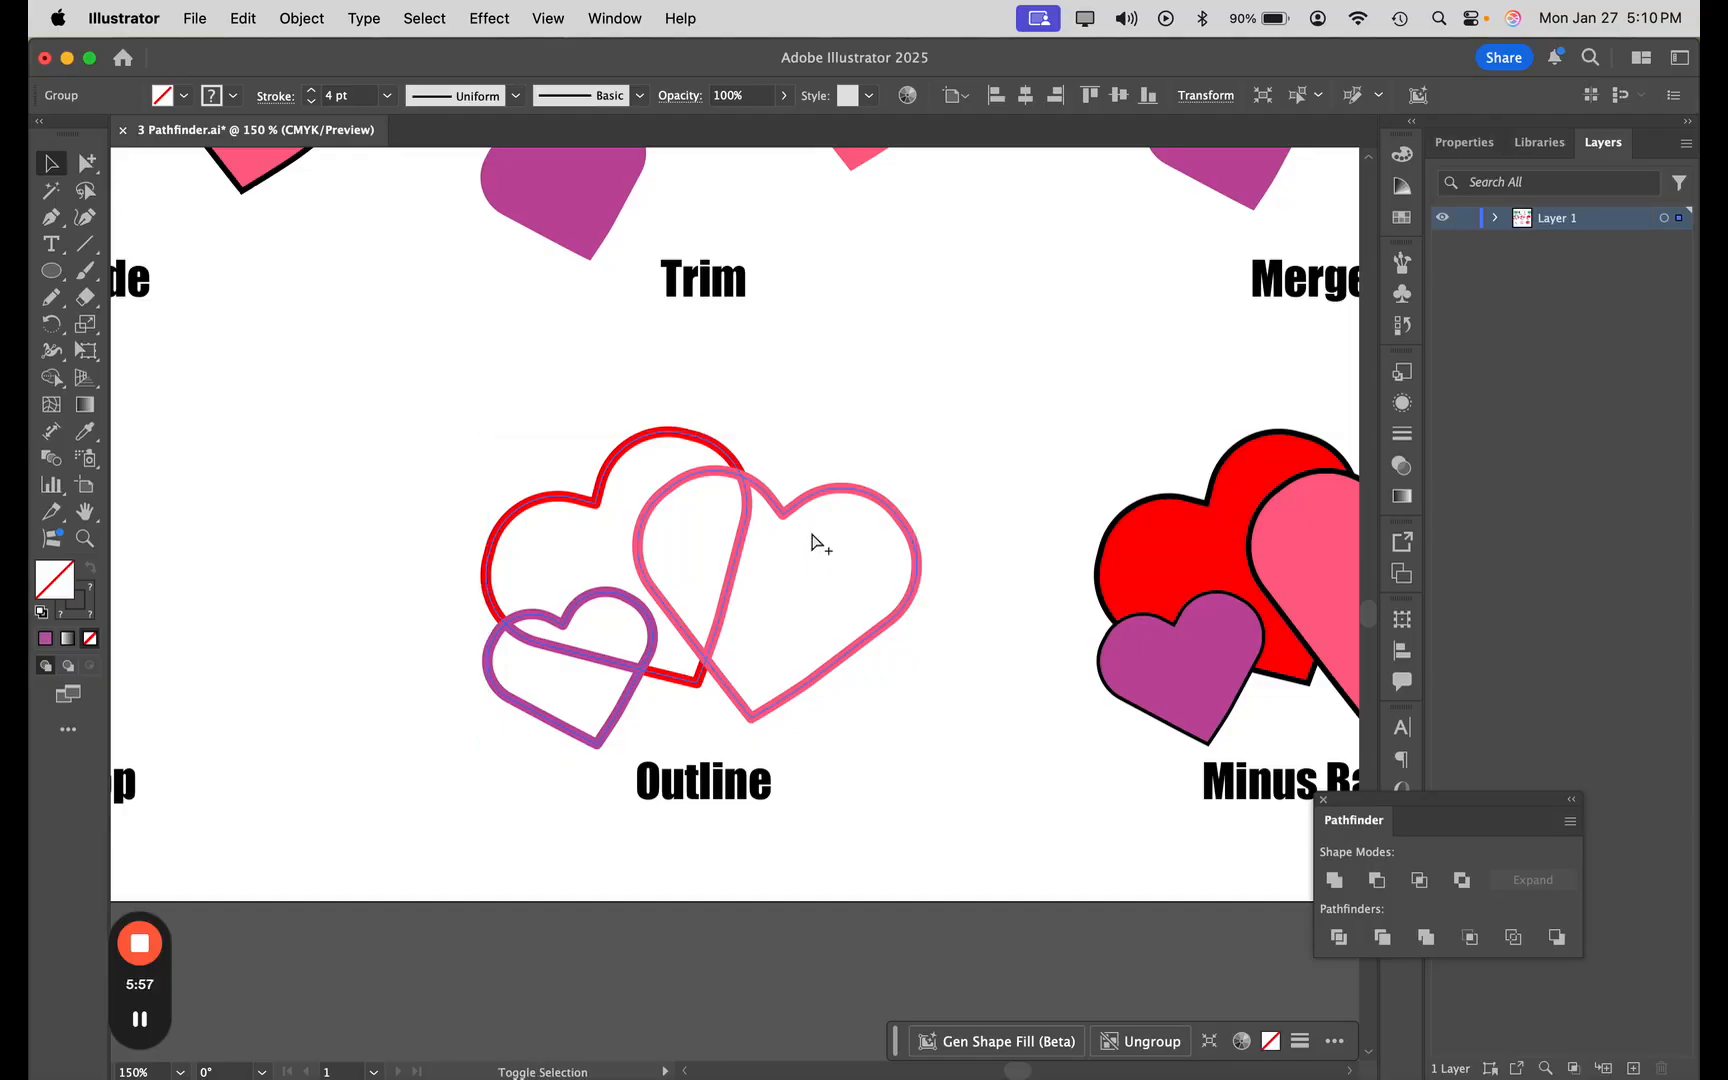
pyautogui.click(848, 403)
pyautogui.moveTo(832, 497); pyautogui.dragTo(945, 432)
pyautogui.moveTo(716, 484); pyautogui.dragTo(838, 340)
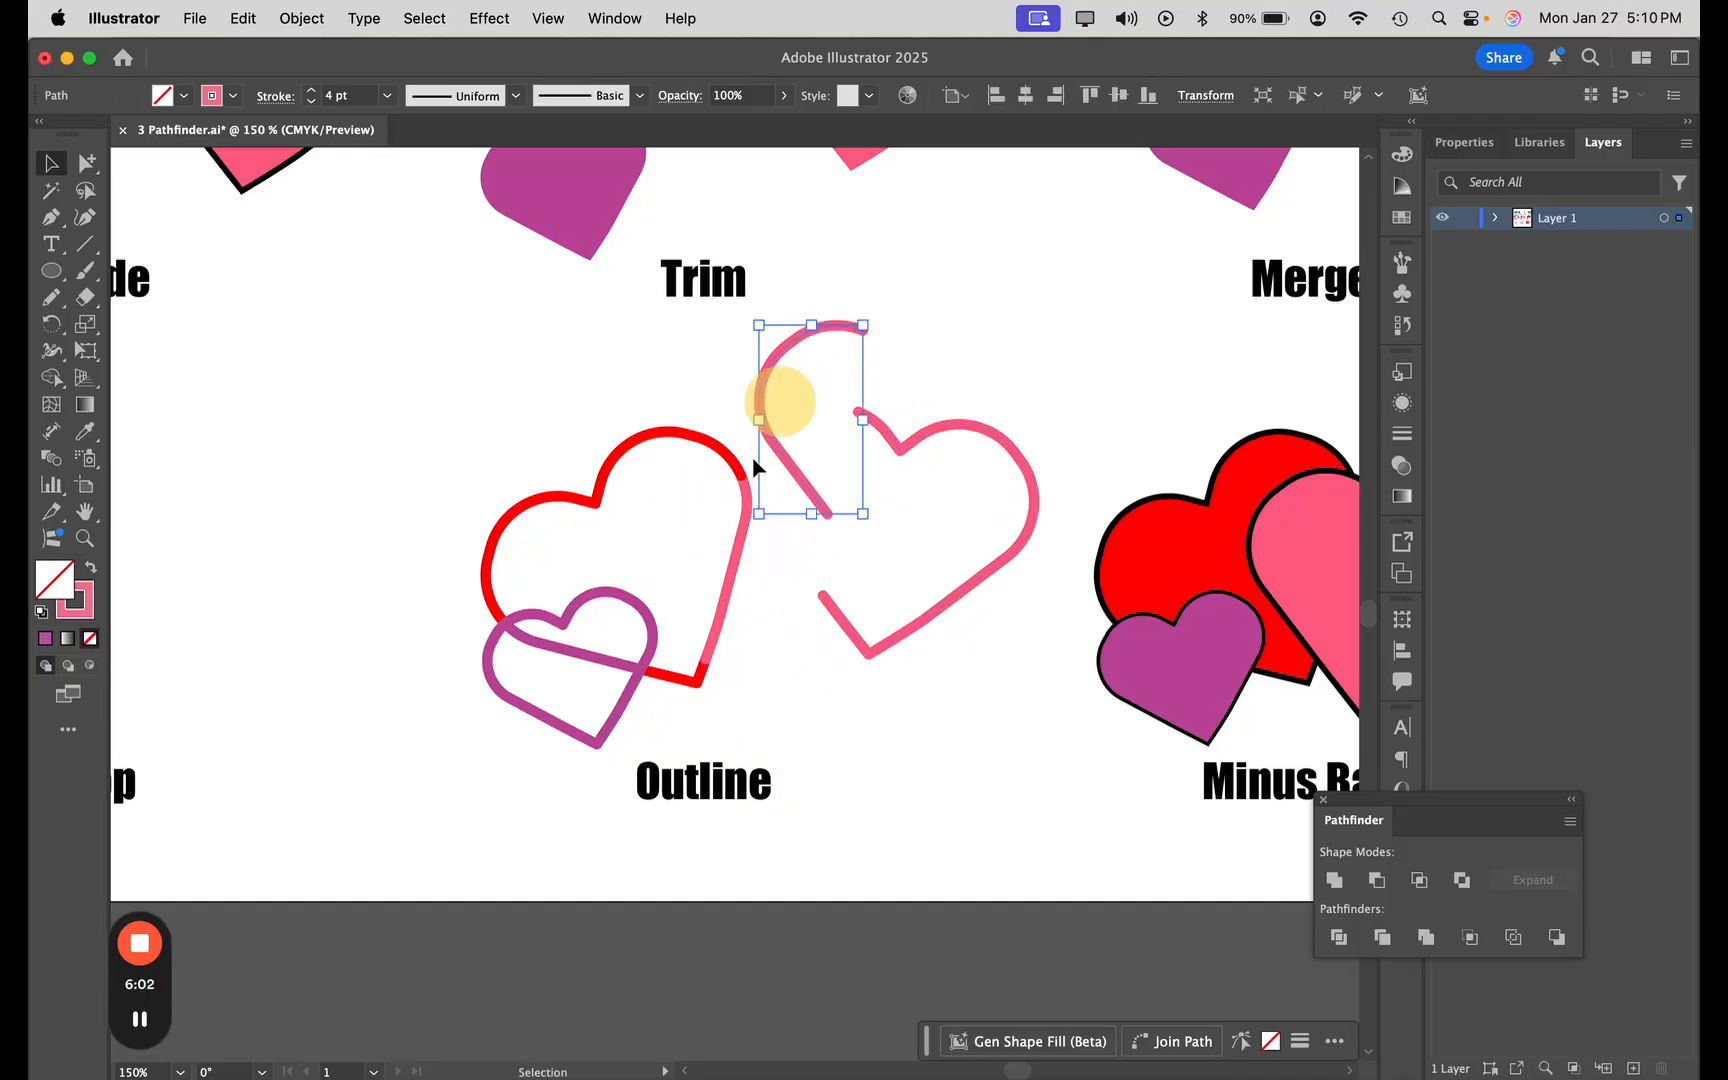
pyautogui.moveTo(737, 598); pyautogui.dragTo(983, 754)
# - Spread the upper red curve and the purple line segments apart, keeping the small red corner piece in place, and clear the selection
pyautogui.moveTo(591, 494); pyautogui.dragTo(481, 419)
pyautogui.moveTo(568, 744); pyautogui.dragTo(452, 778)
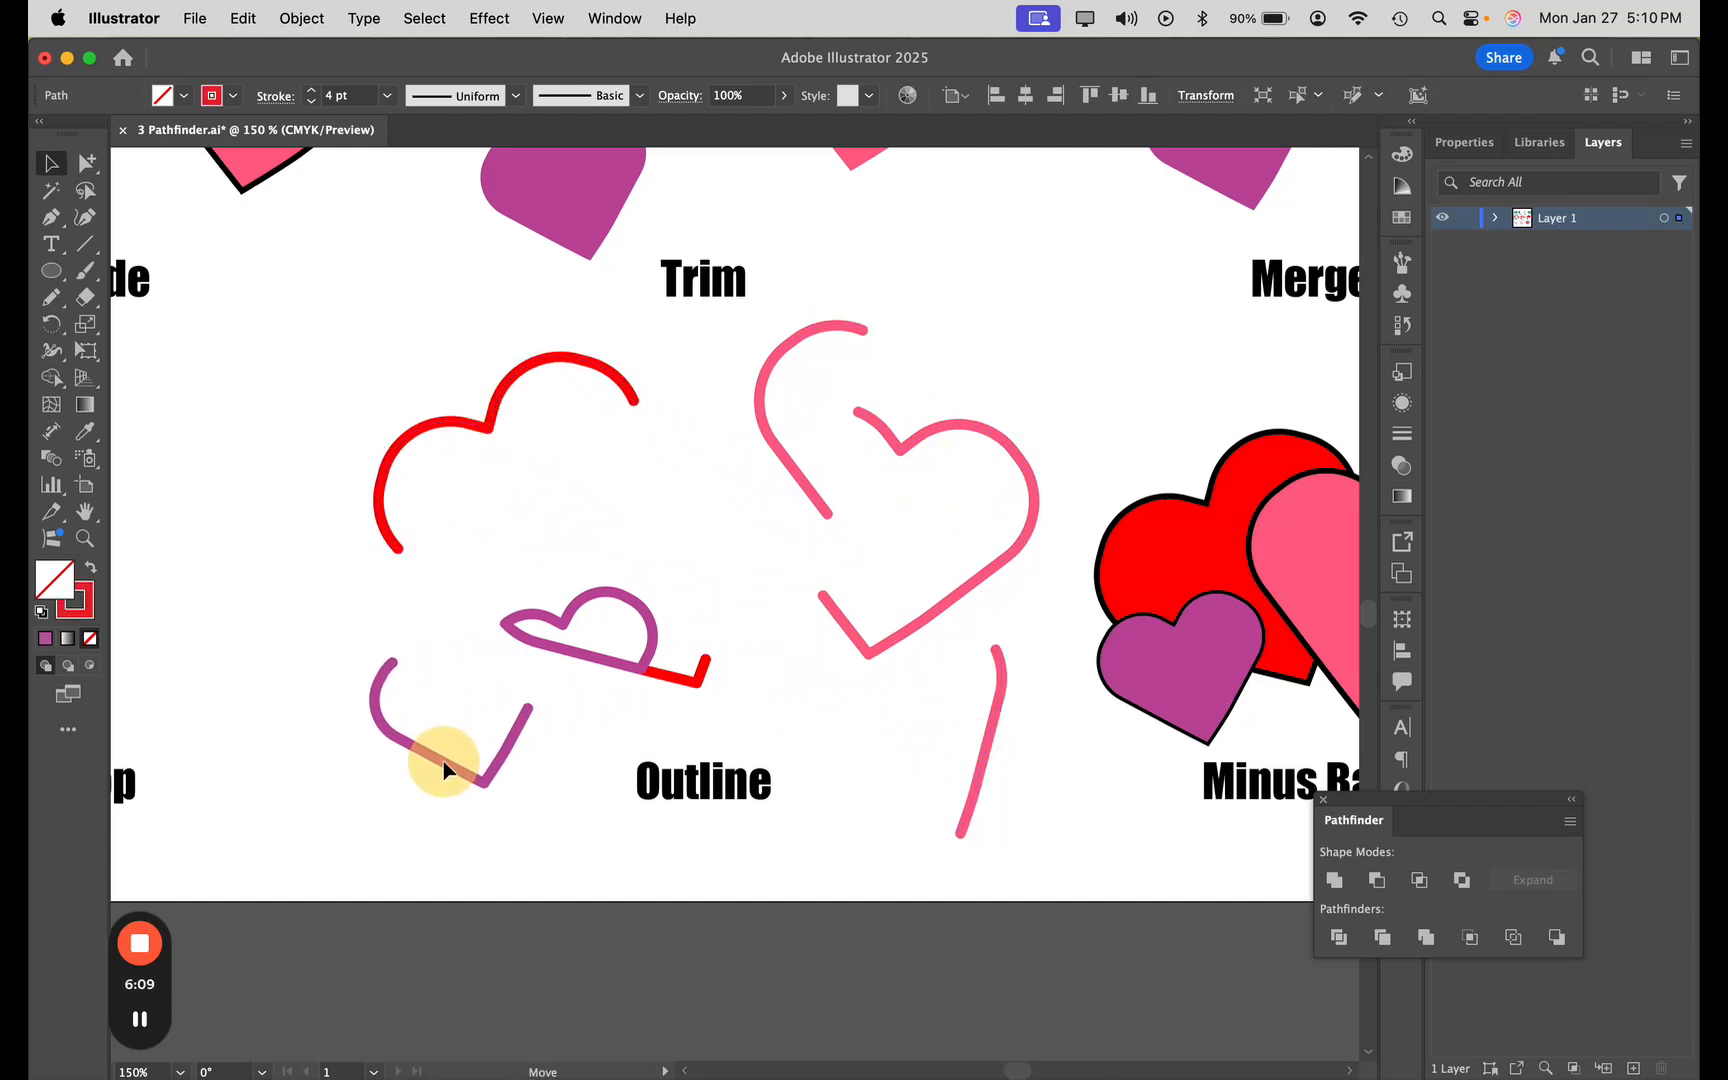
pyautogui.moveTo(623, 601); pyautogui.dragTo(590, 502)
pyautogui.moveTo(617, 663); pyautogui.dragTo(556, 670)
pyautogui.click(670, 689)
pyautogui.click(795, 728)
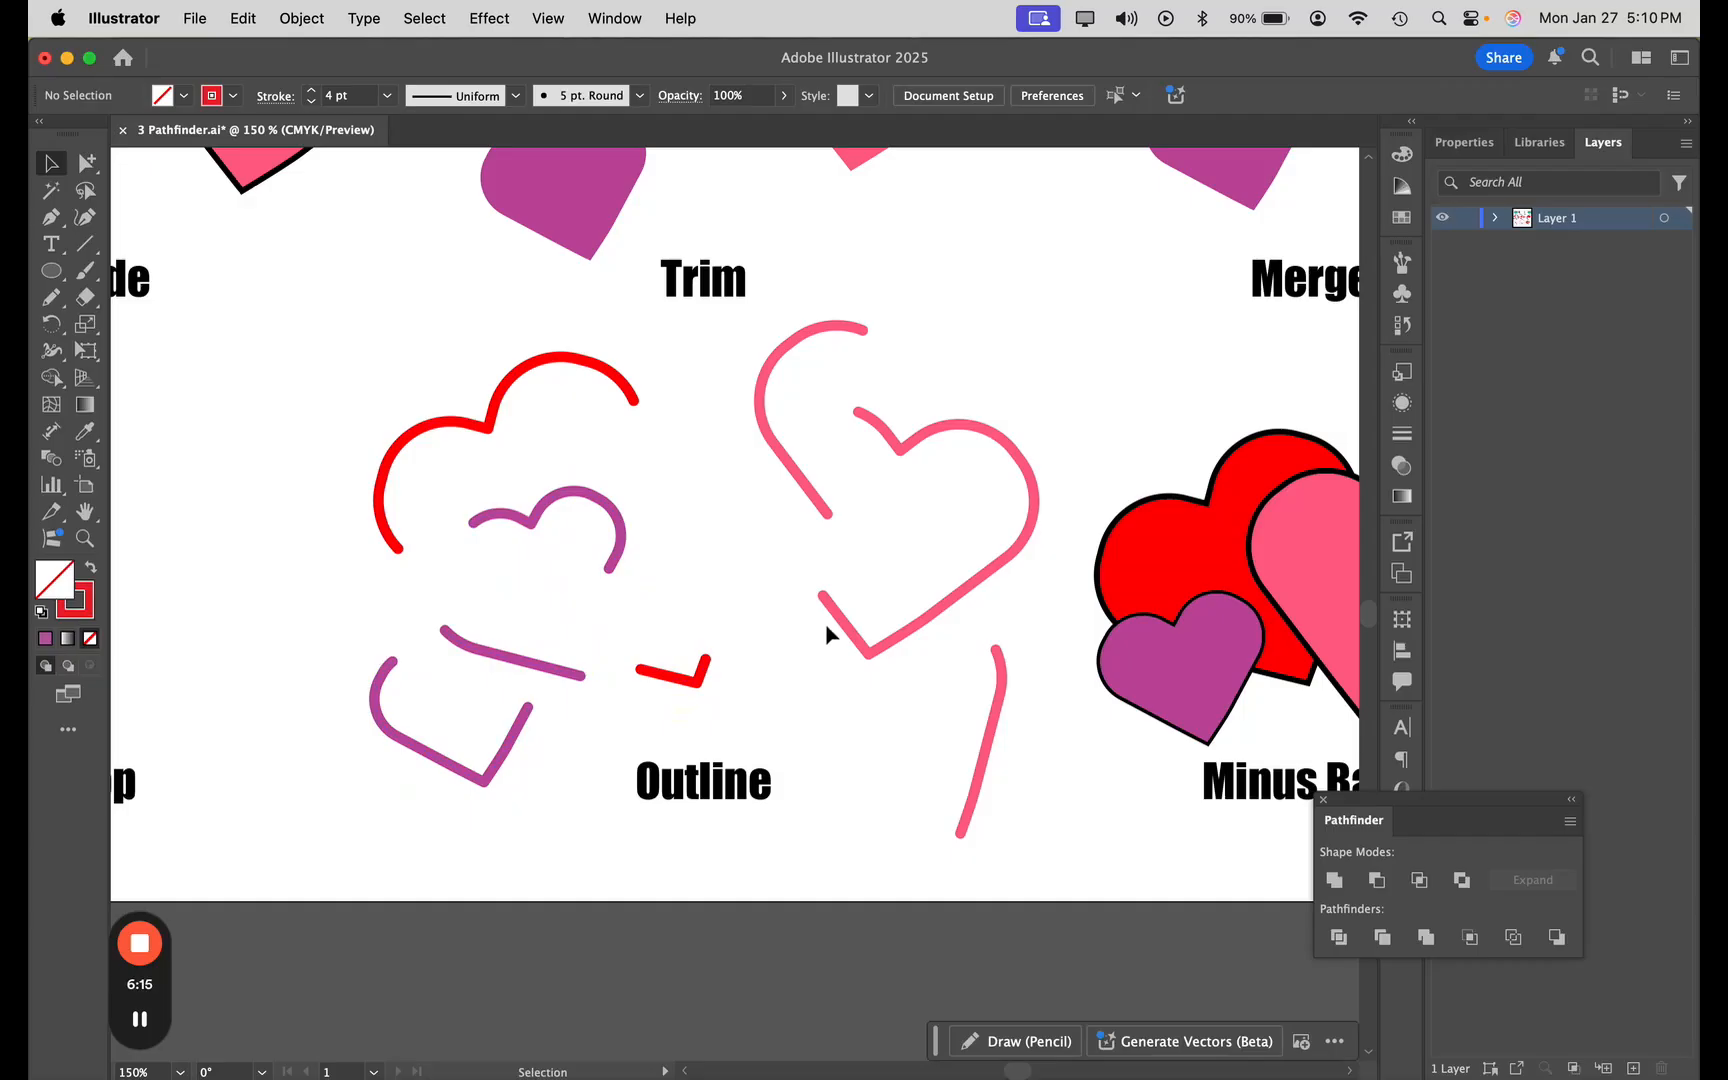
# - Apply the Pathfinder Minus Back effect to the three overlapping hearts above the Minus Back label
pyautogui.moveTo(1066, 757); pyautogui.dragTo(531, 742)
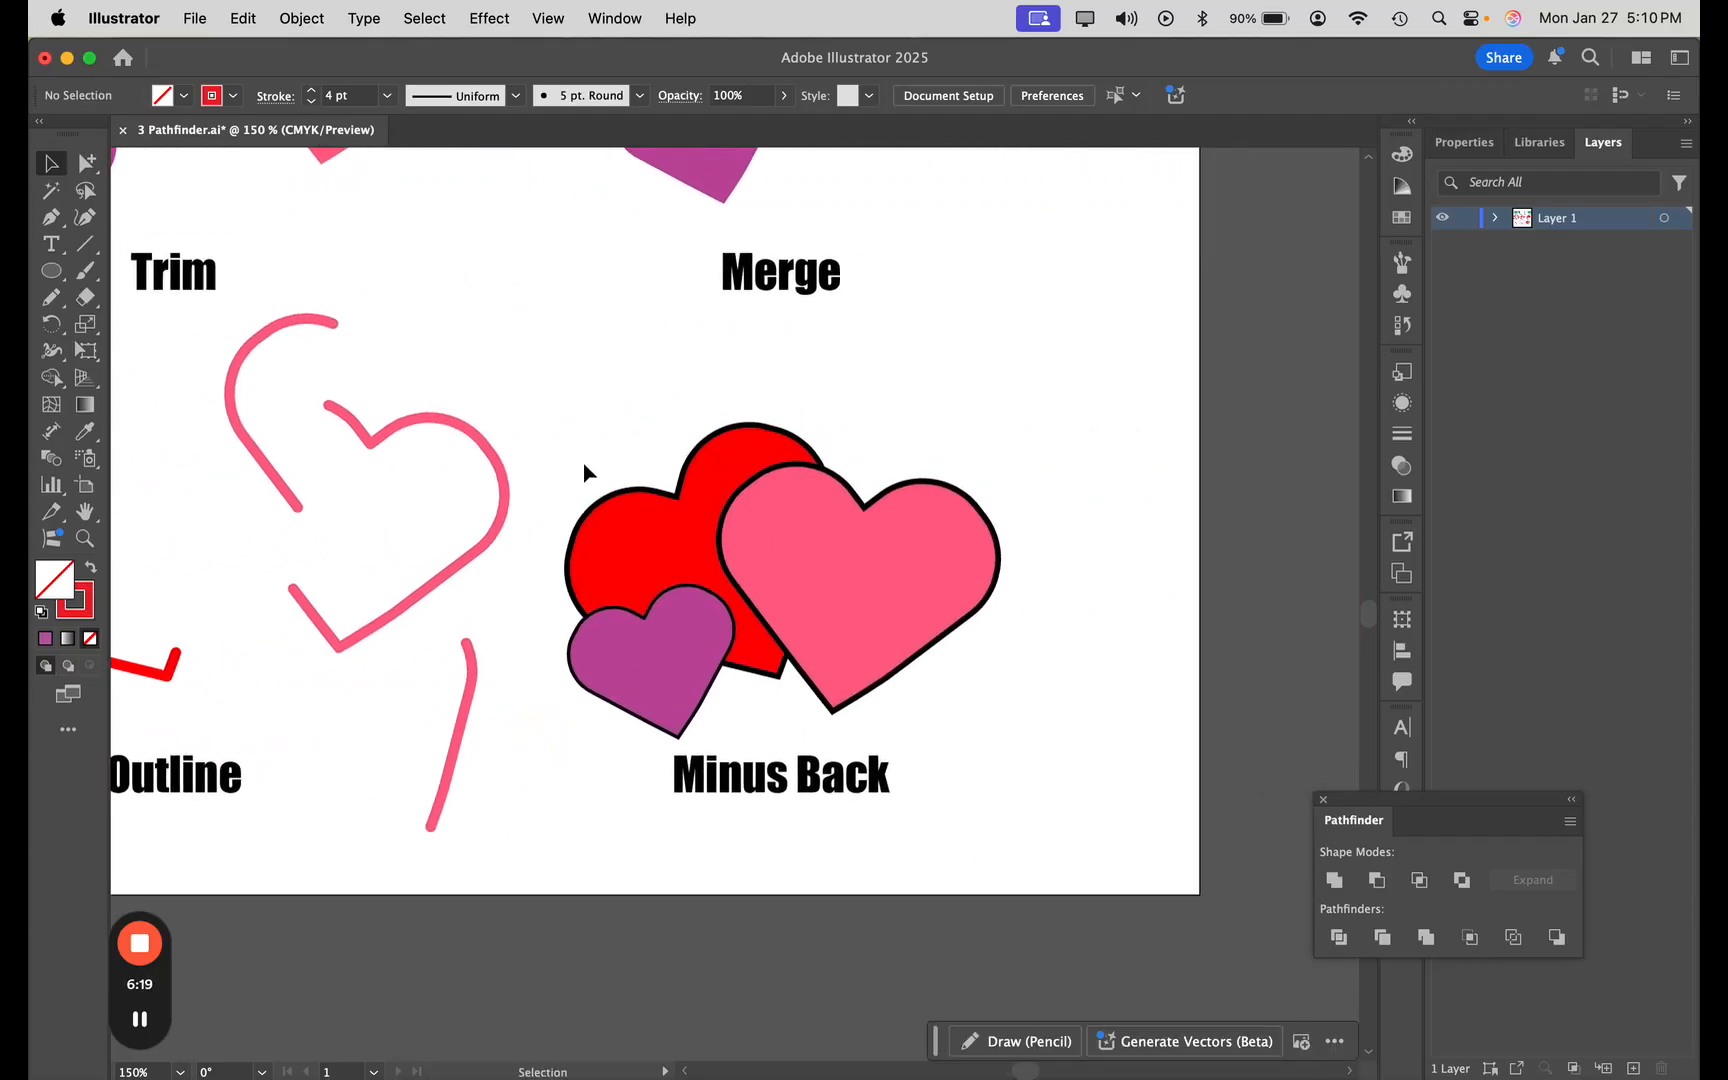
pyautogui.moveTo(557, 415); pyautogui.dragTo(1036, 692)
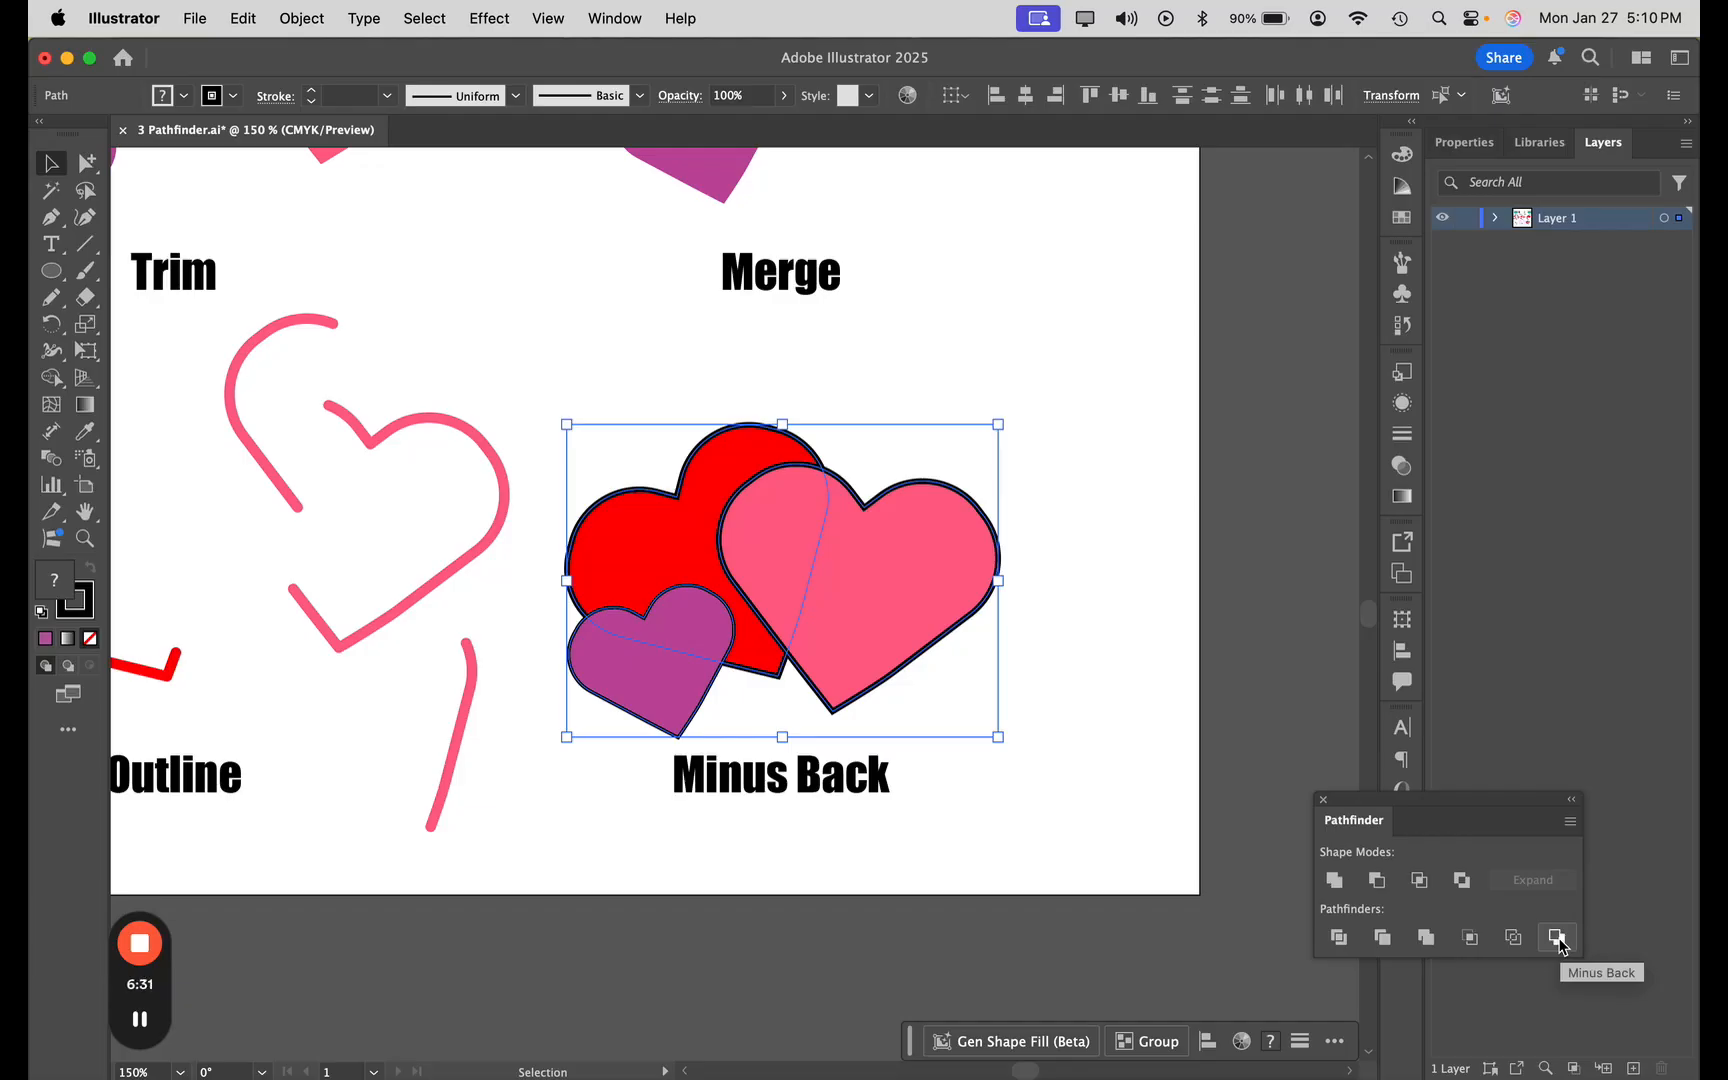
pyautogui.click(1559, 940)
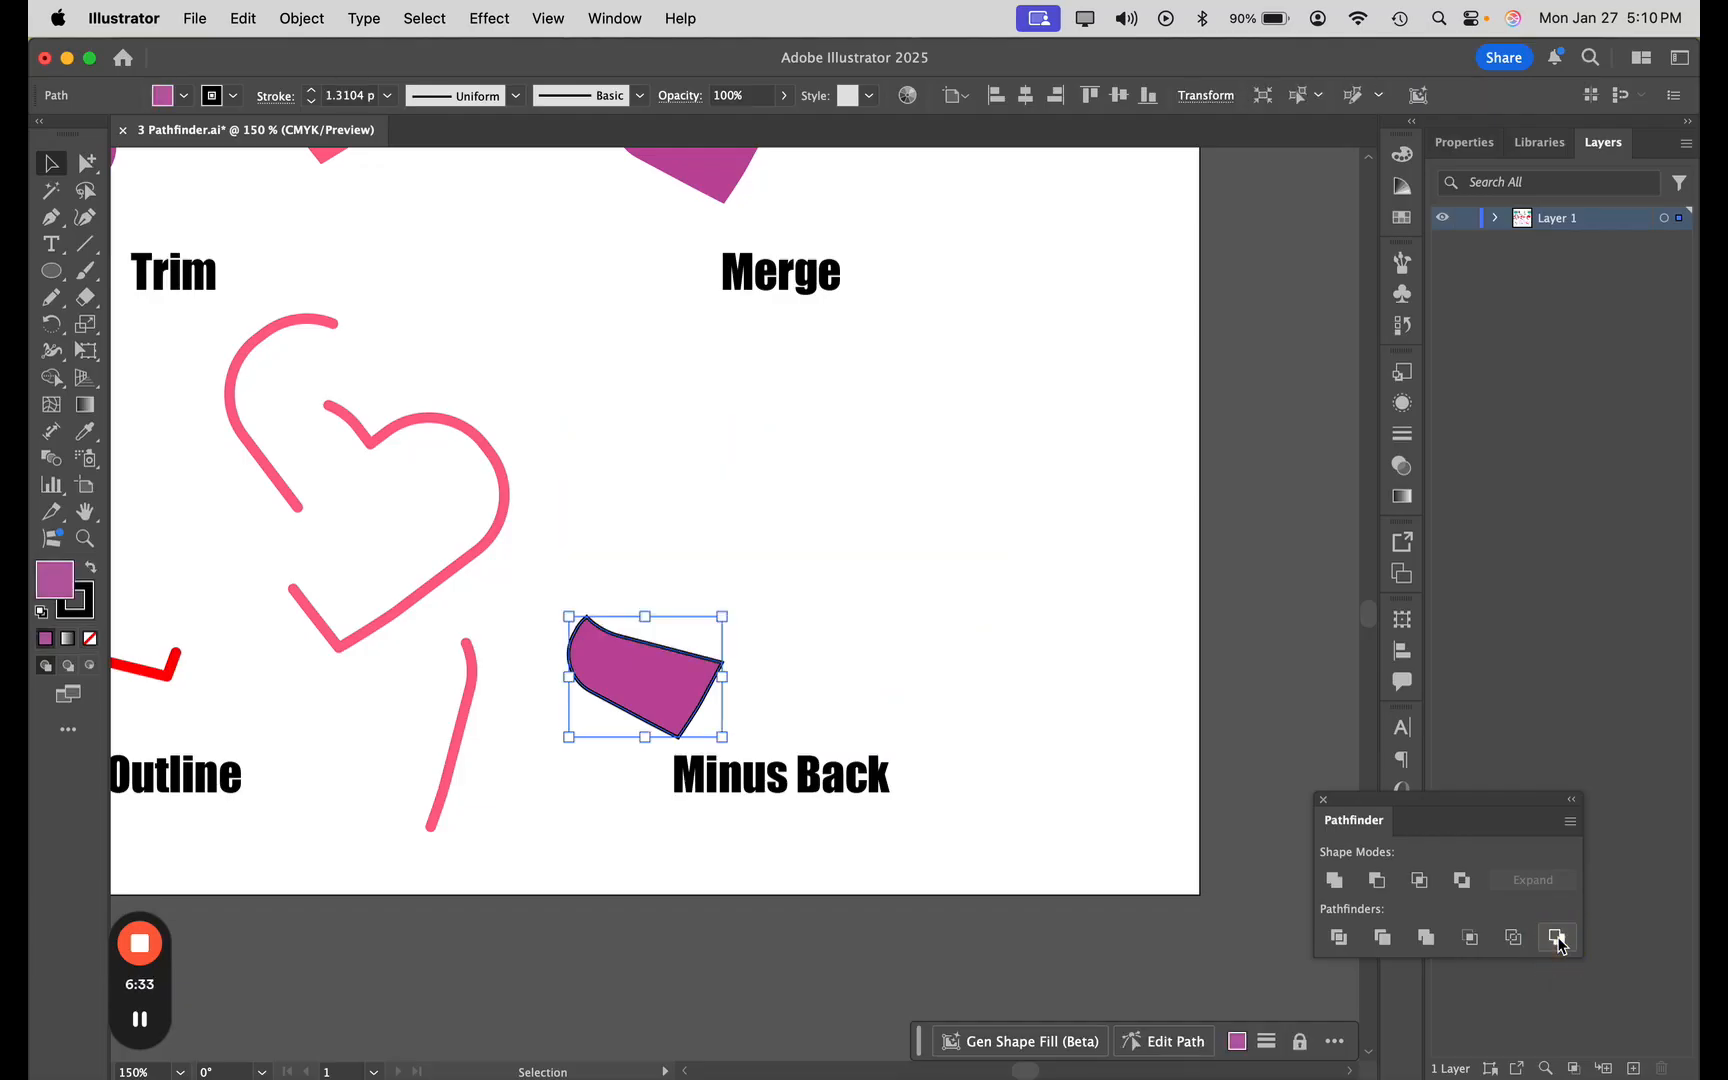
pyautogui.press('super+z')
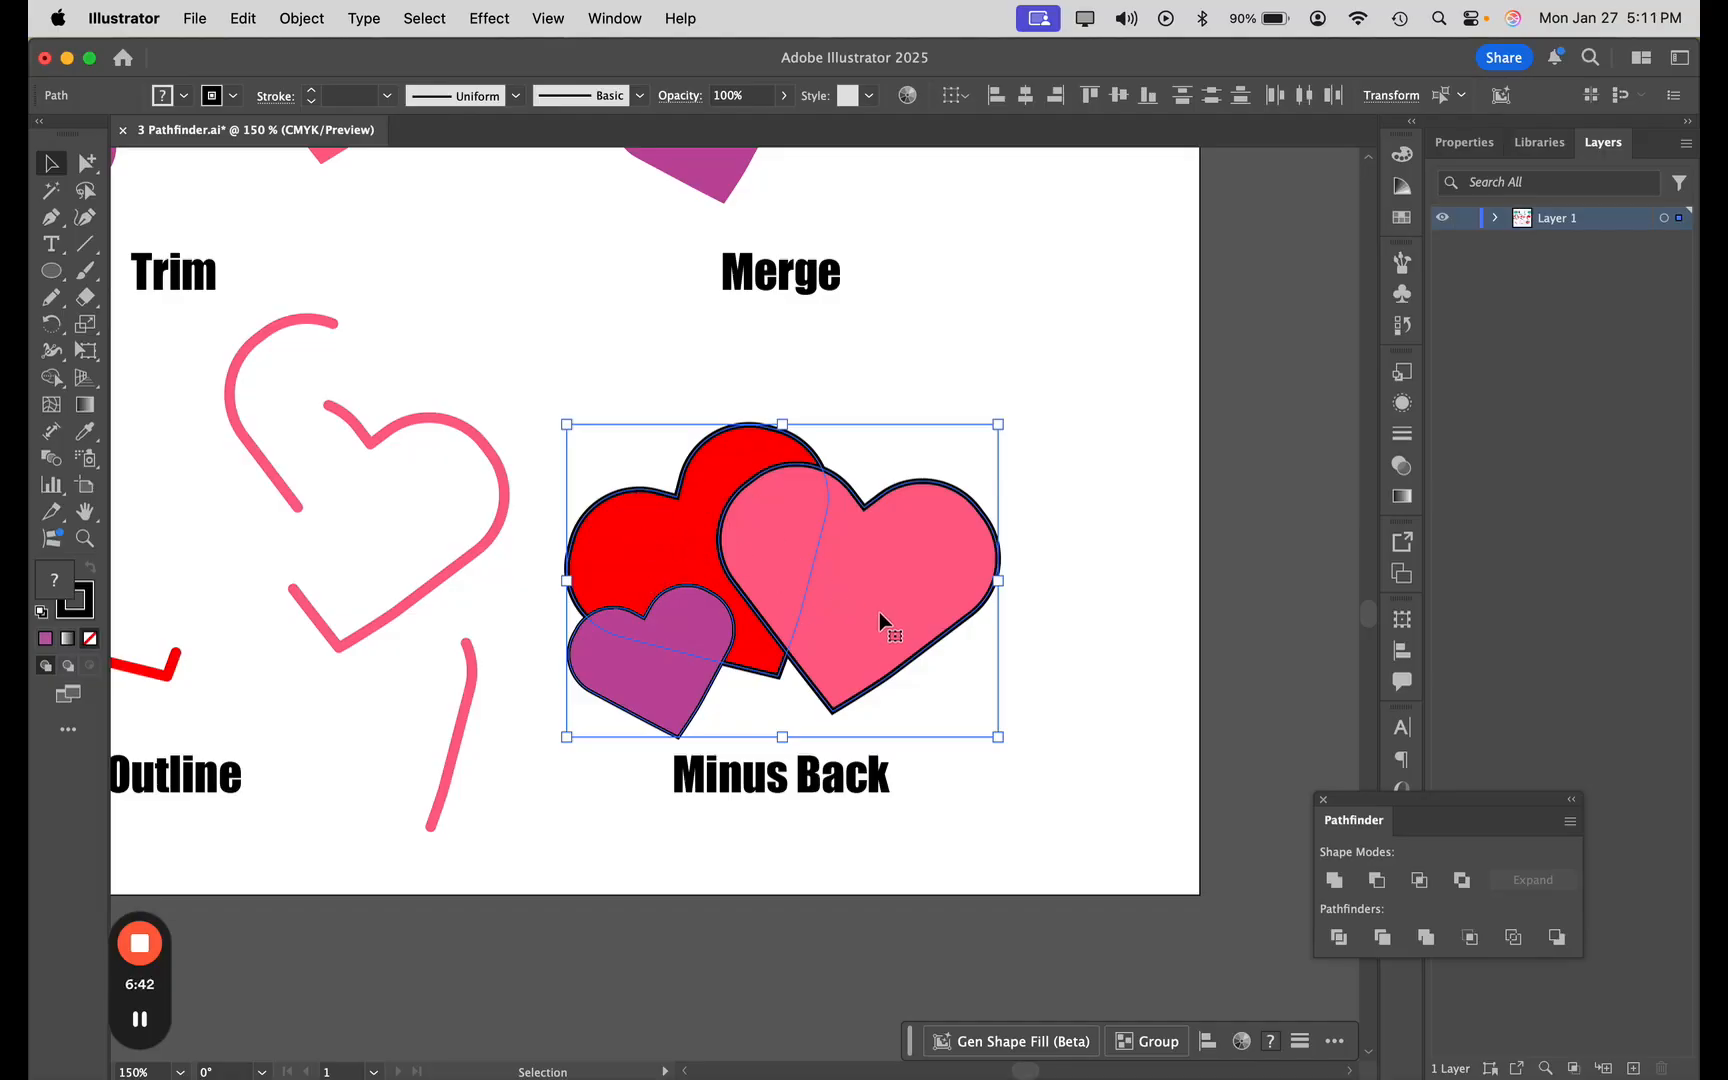
pyautogui.click(1557, 938)
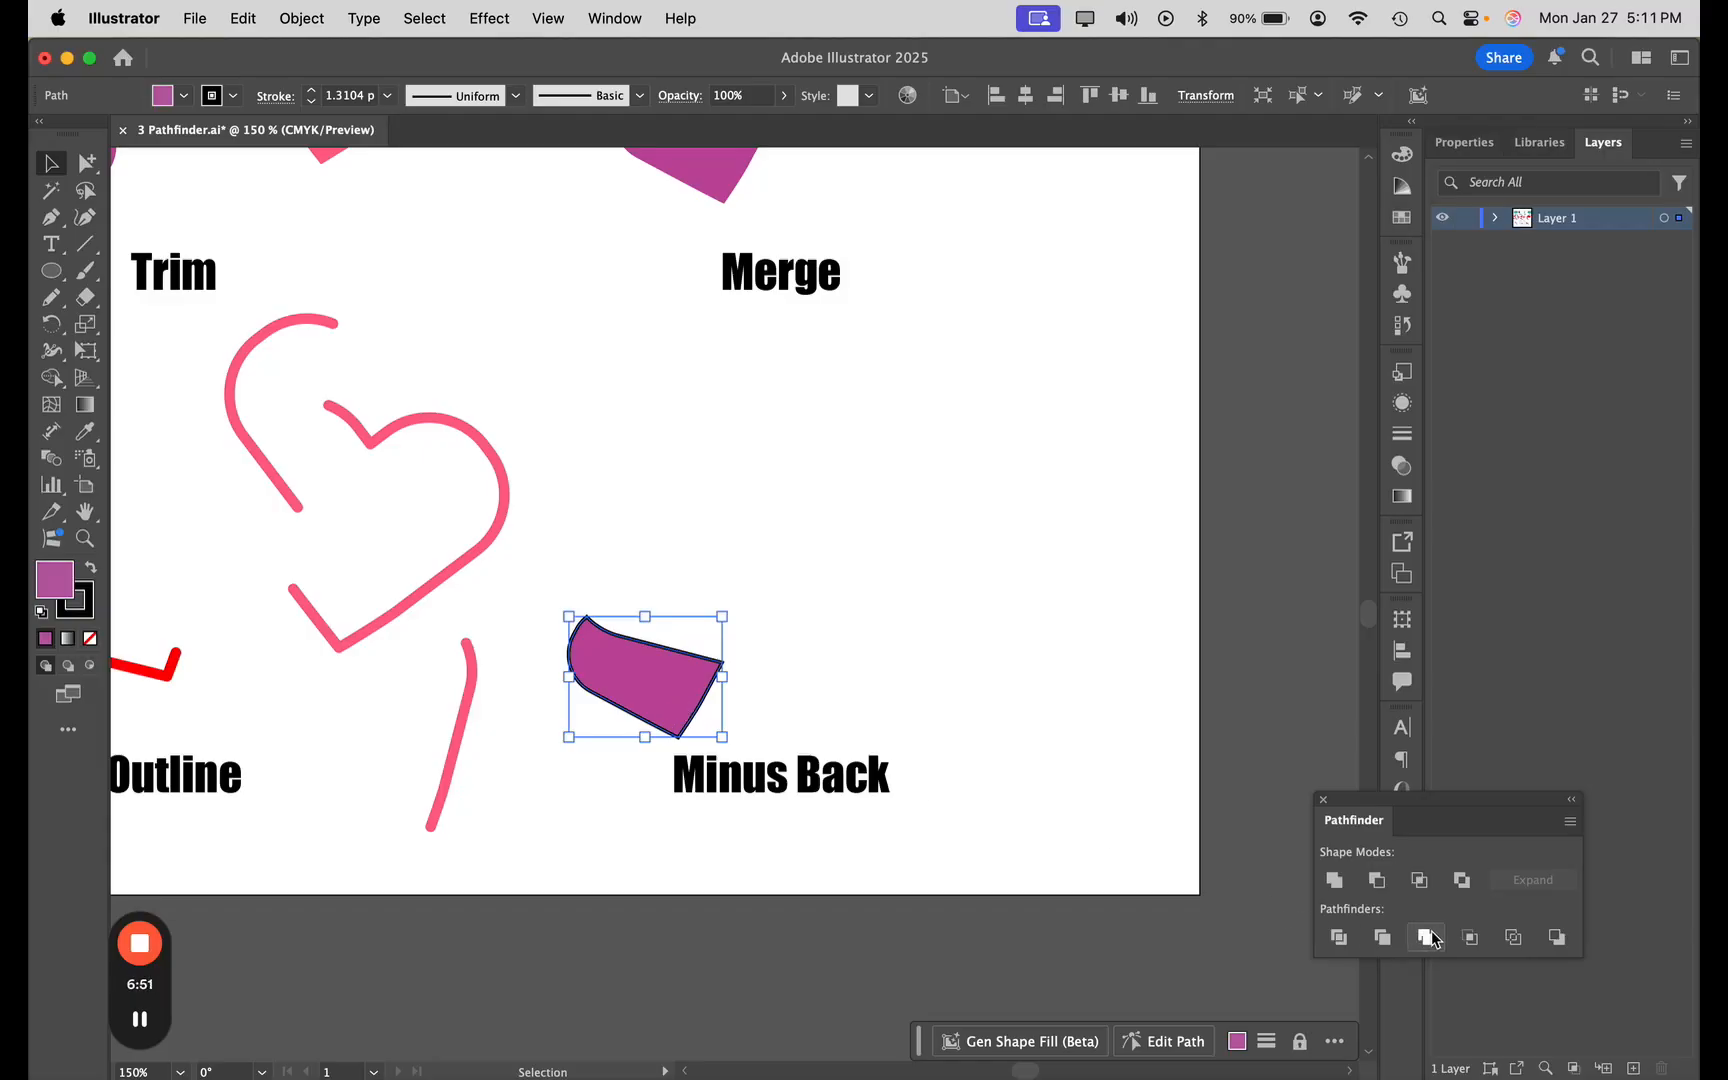
pyautogui.press('super+z')
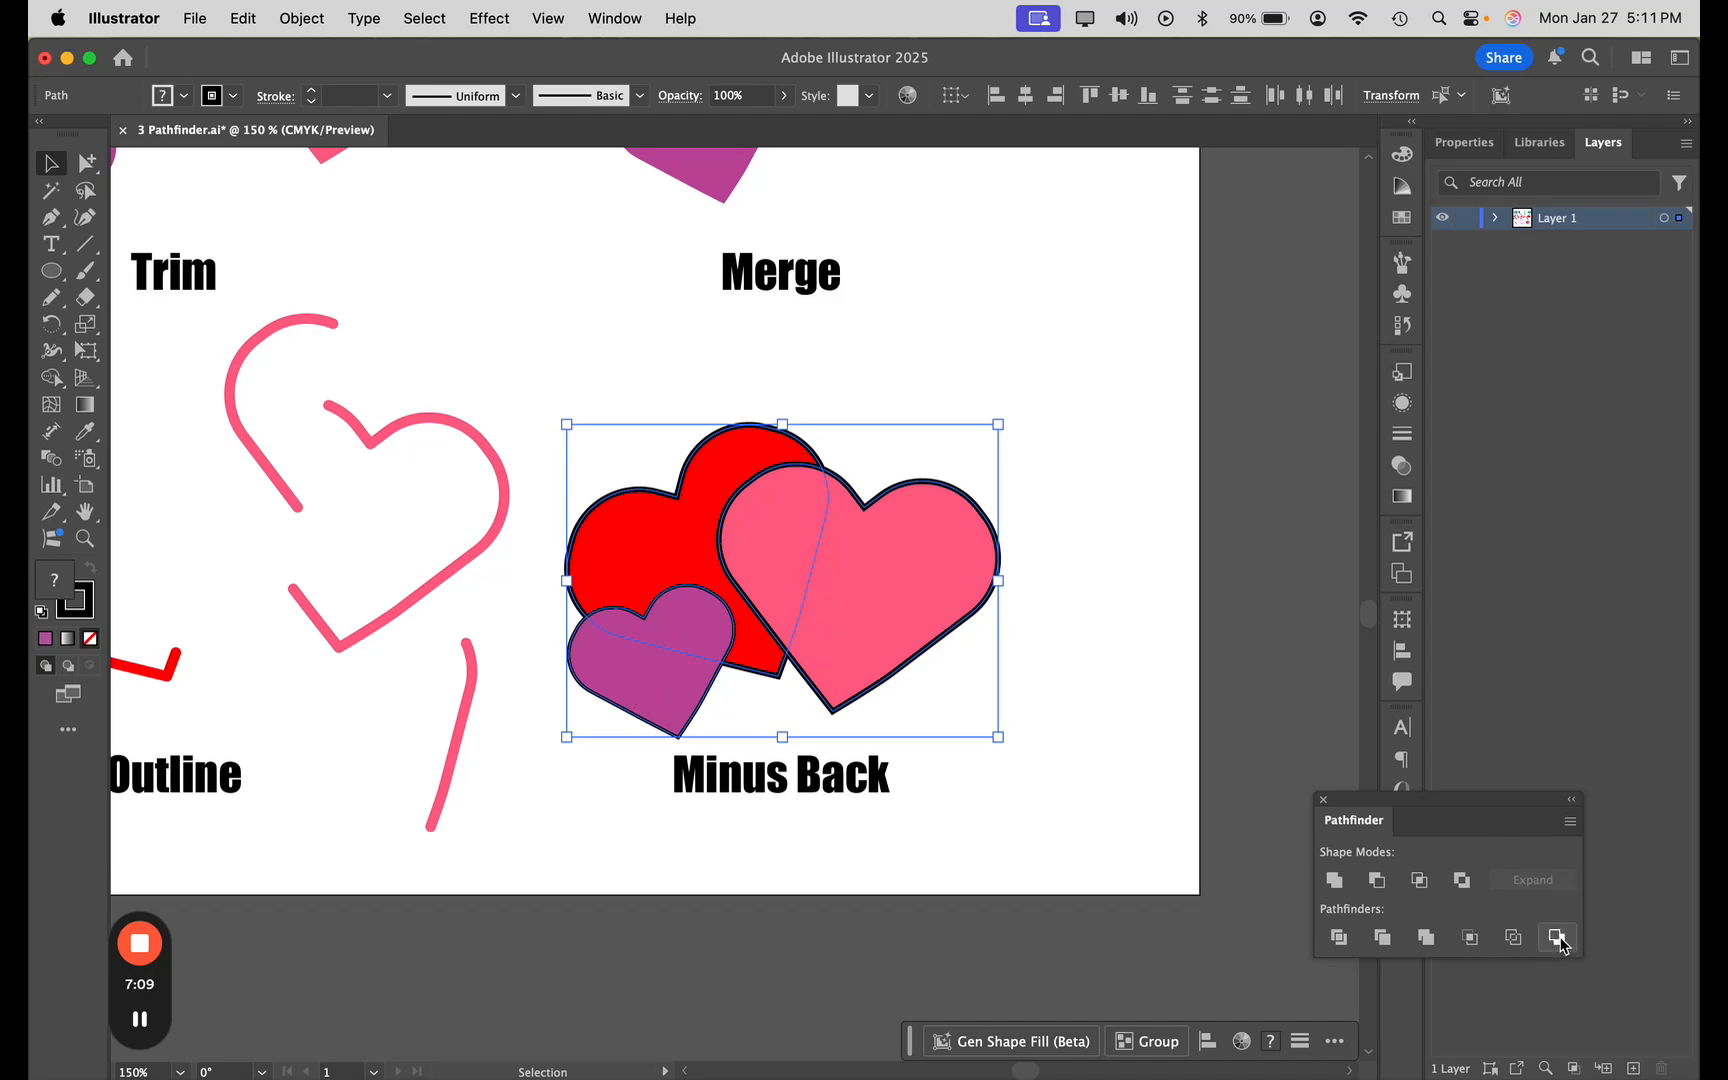
pyautogui.click(1560, 942)
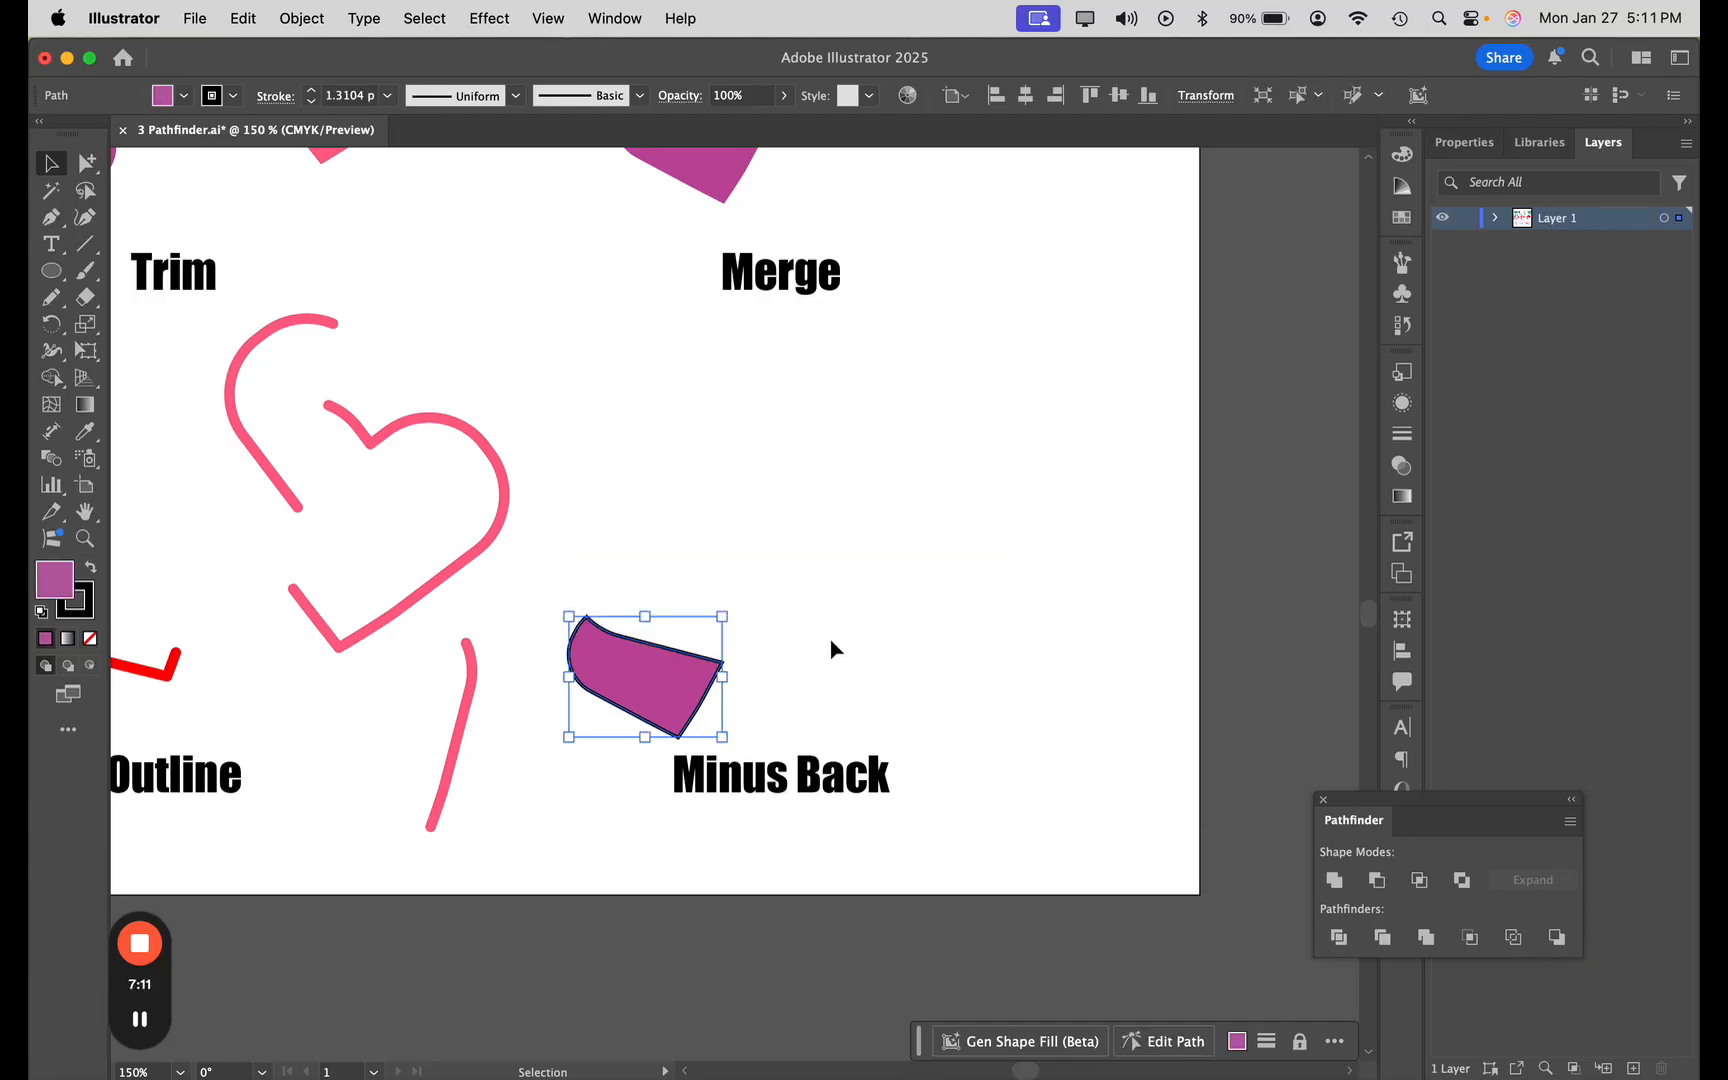
pyautogui.scroll(-3, 830, 650)
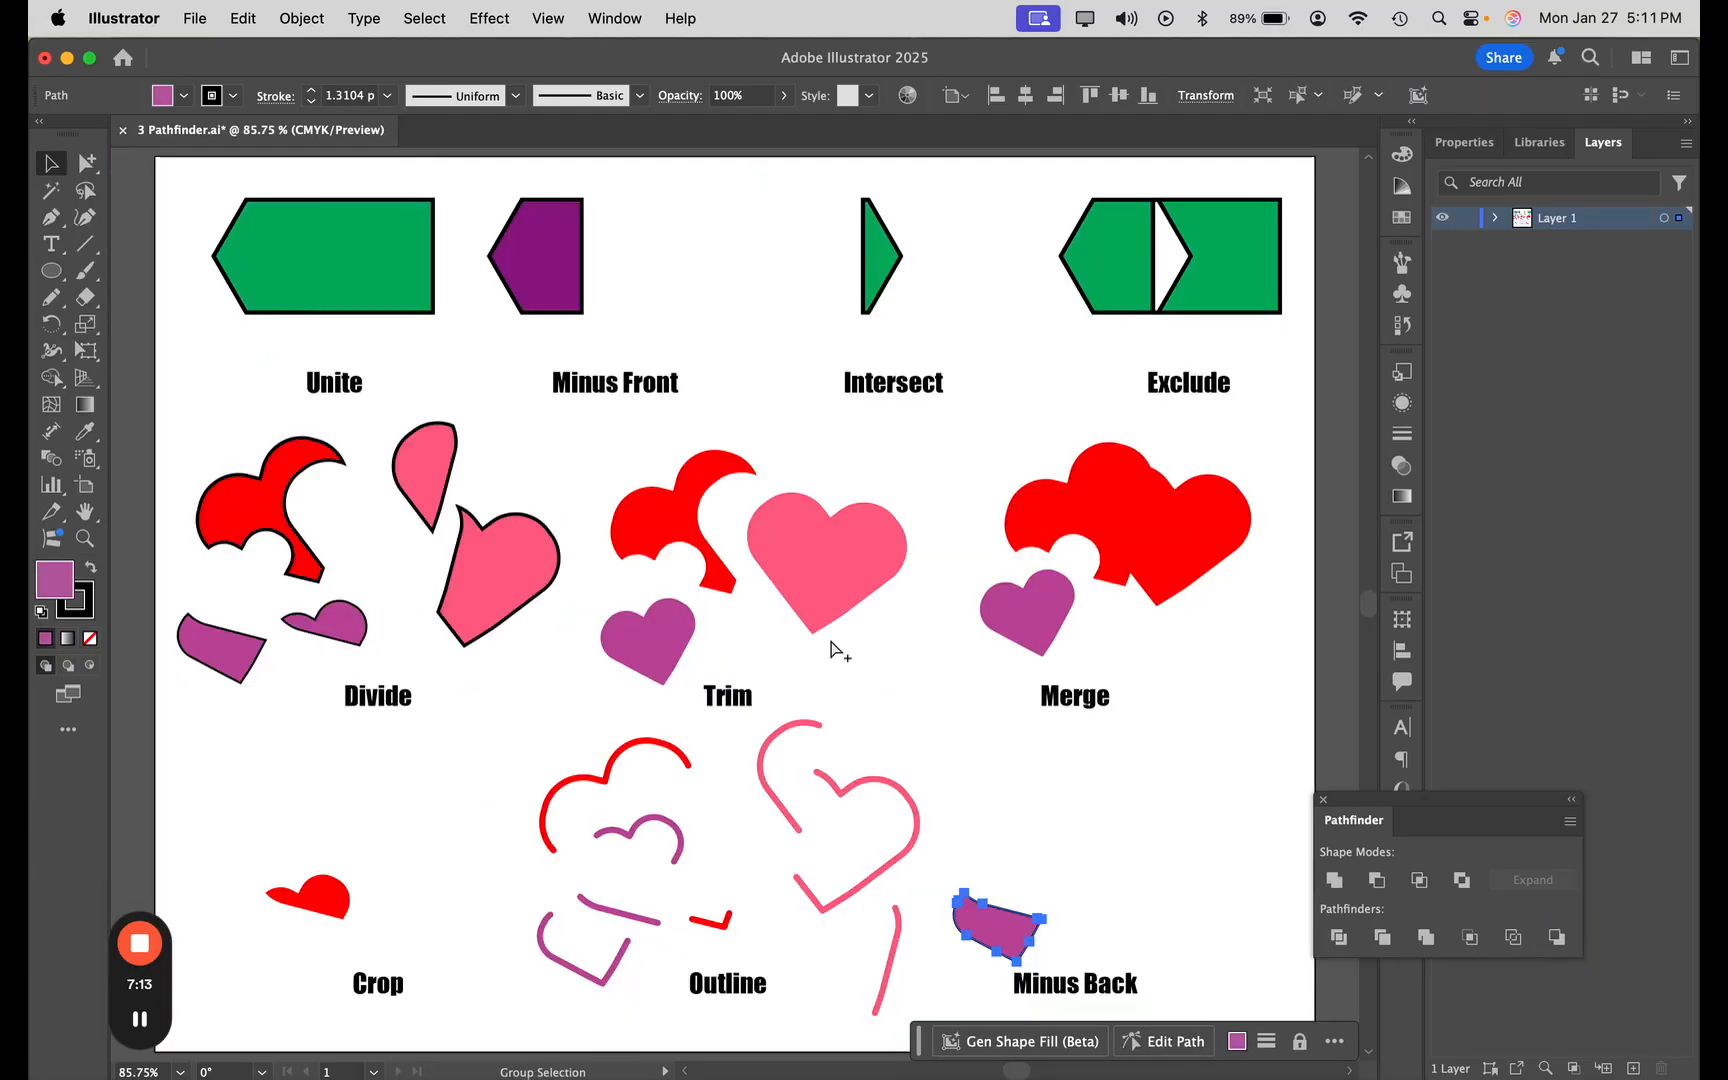
pyautogui.press('super+minus')
pyautogui.moveTo(515, 505); pyautogui.dragTo(737, 712)
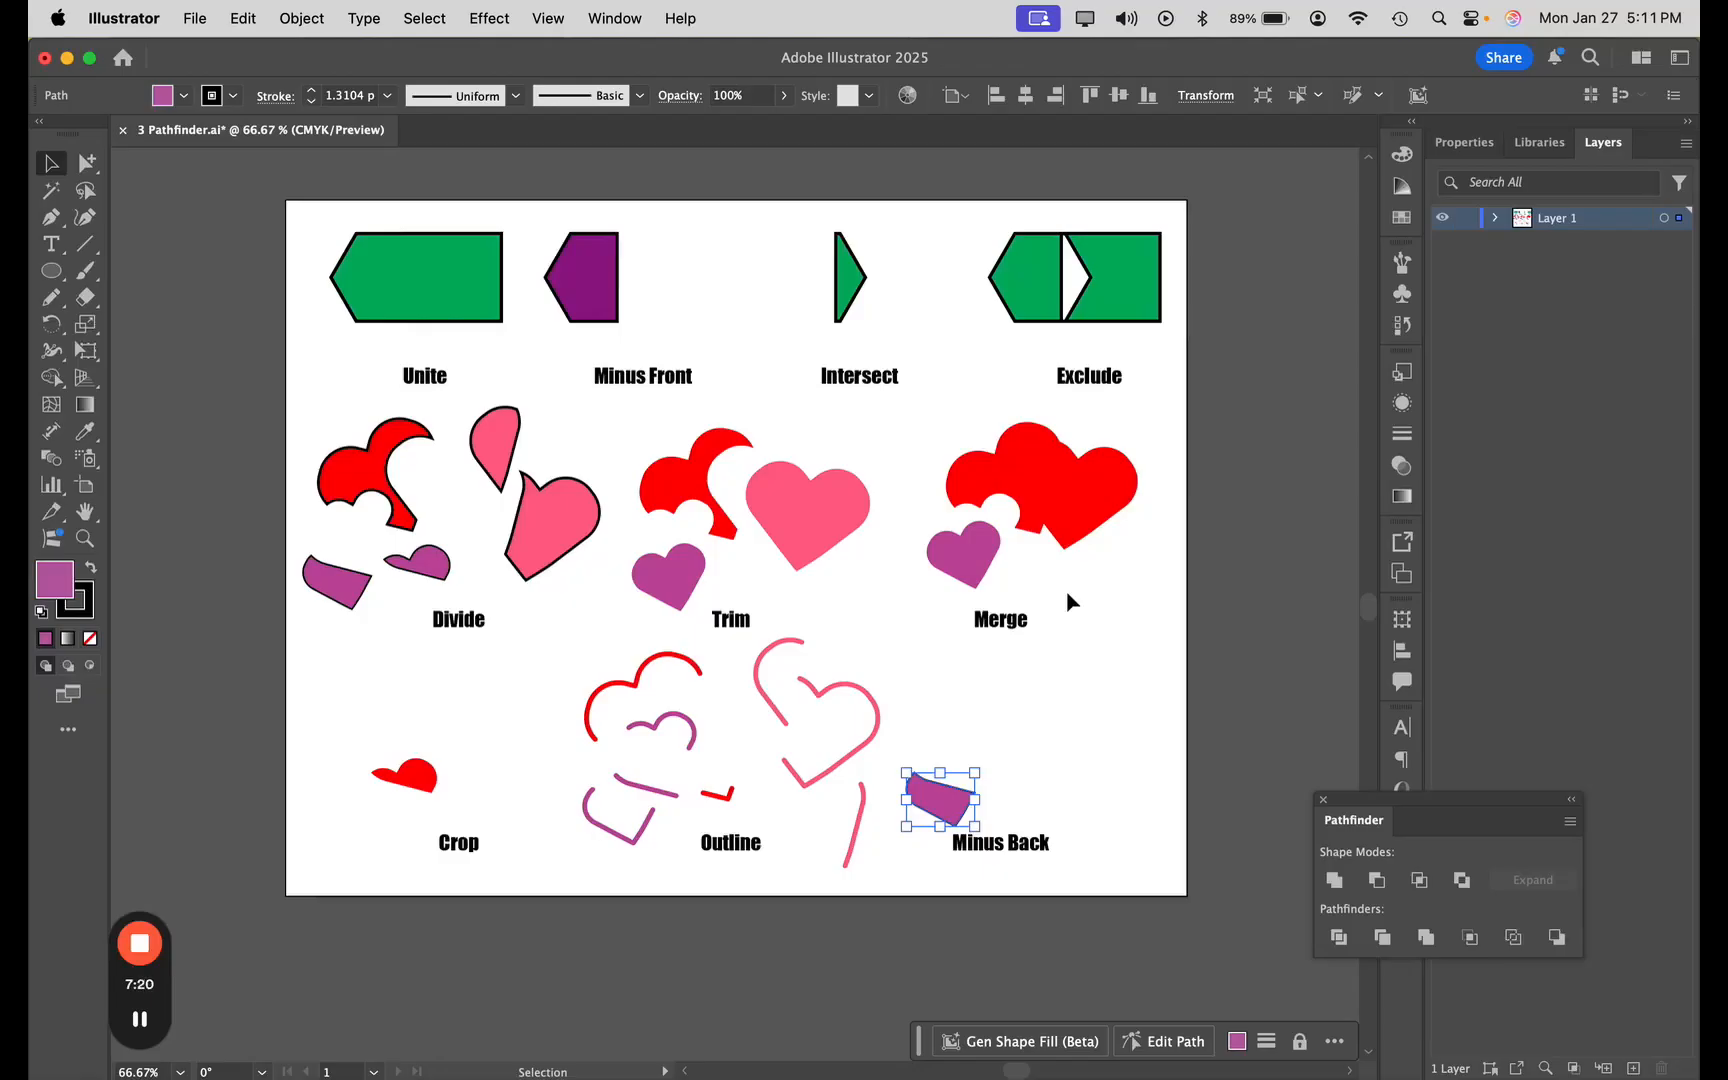
pyautogui.click(144, 945)
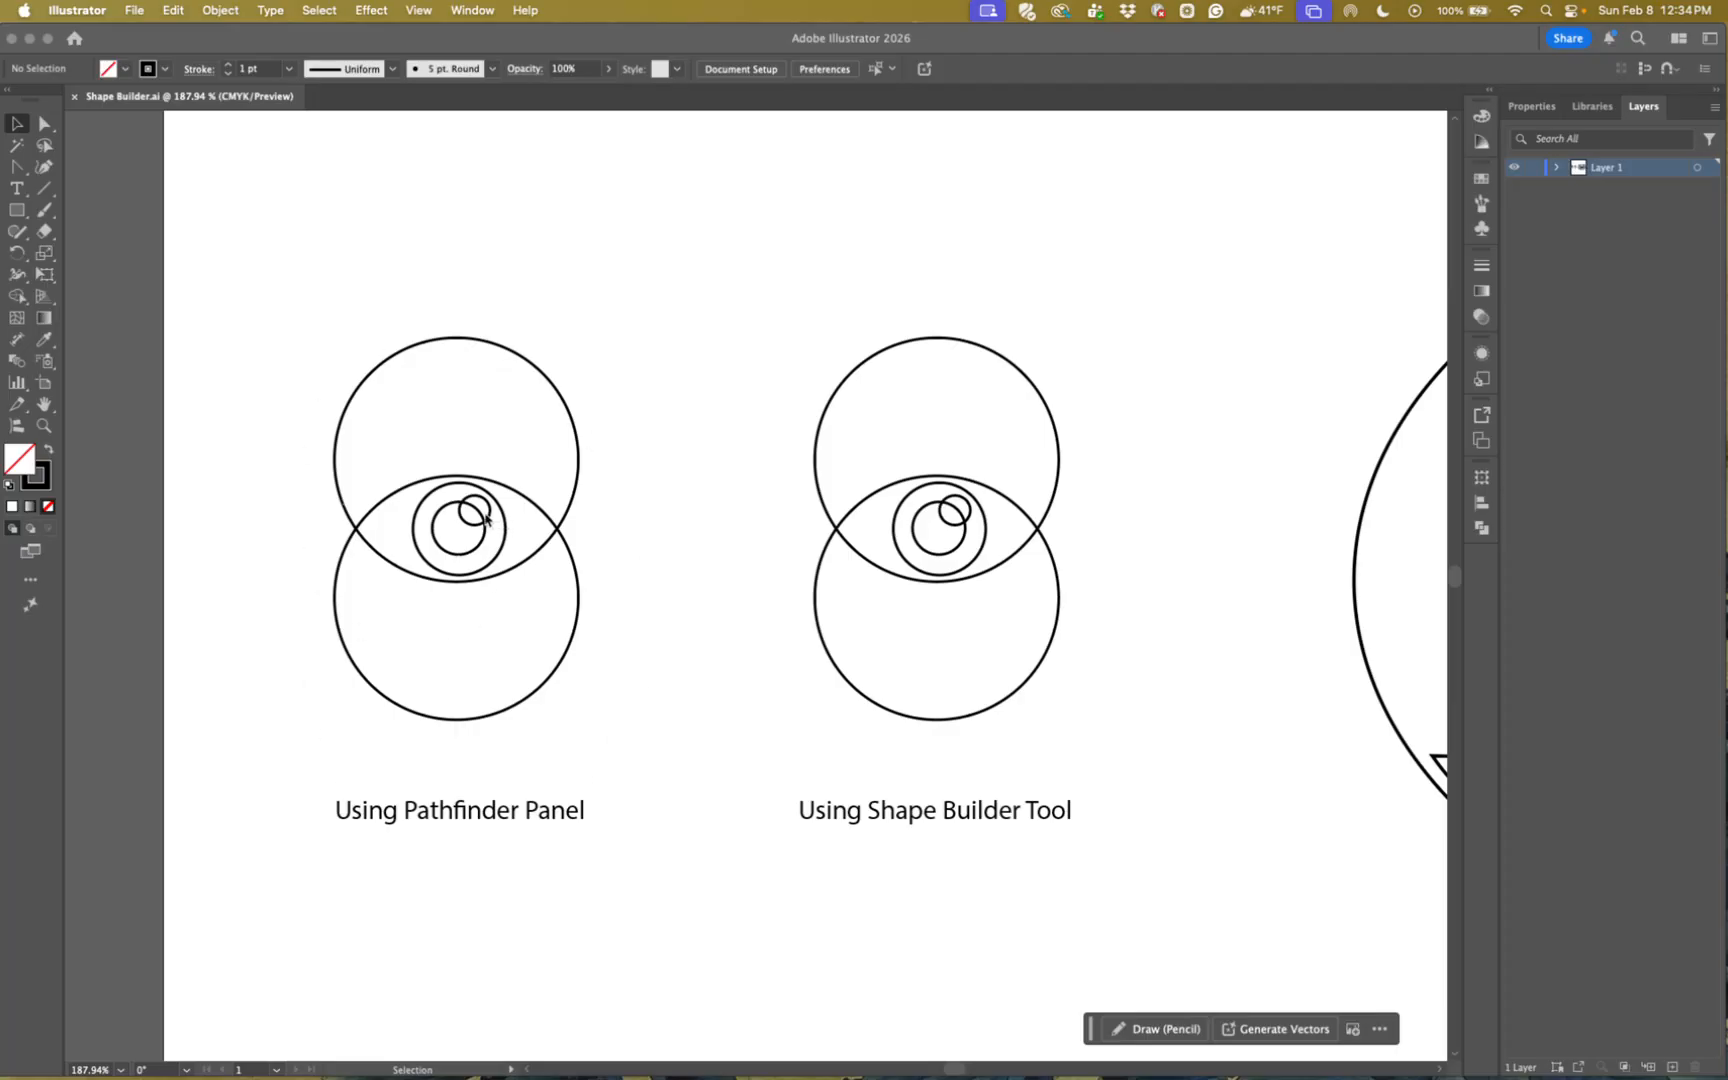
# - Intersect the two large overlapping circles above the Using Pathfinder Panel label to form the eye's almond shape, and deselect it
pyautogui.click(489, 522)
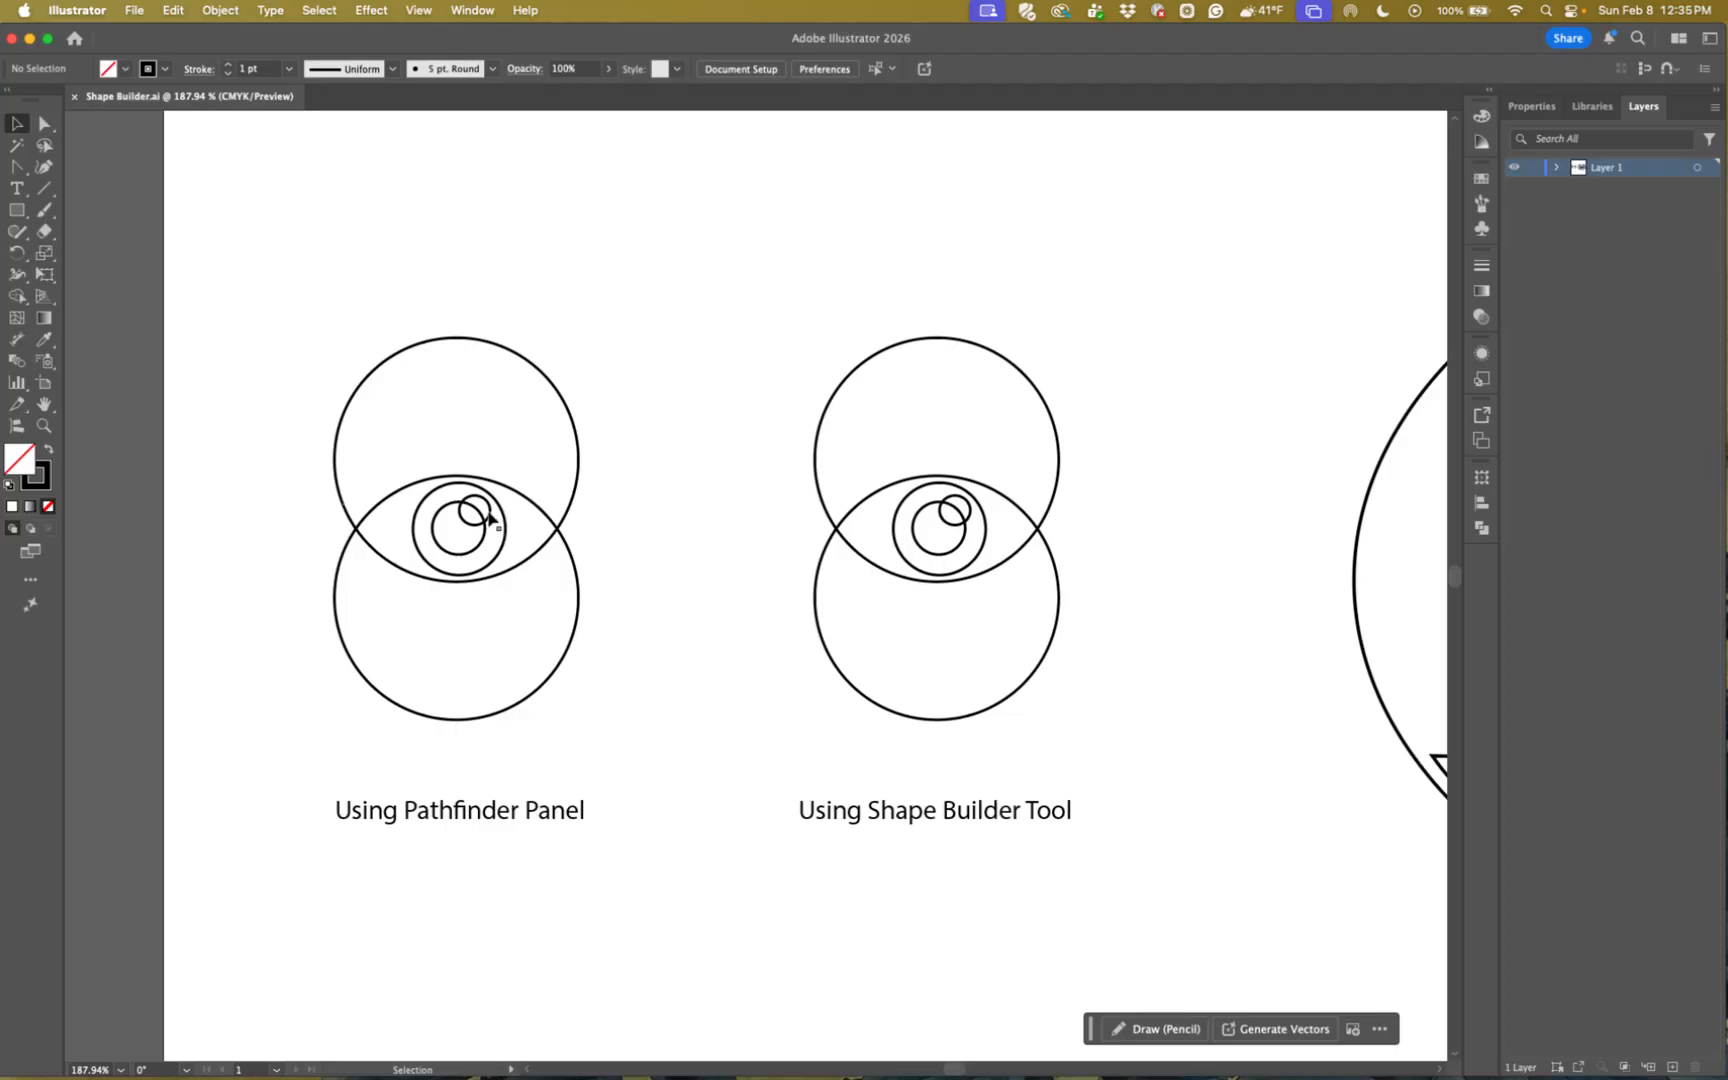
pyautogui.click(490, 517)
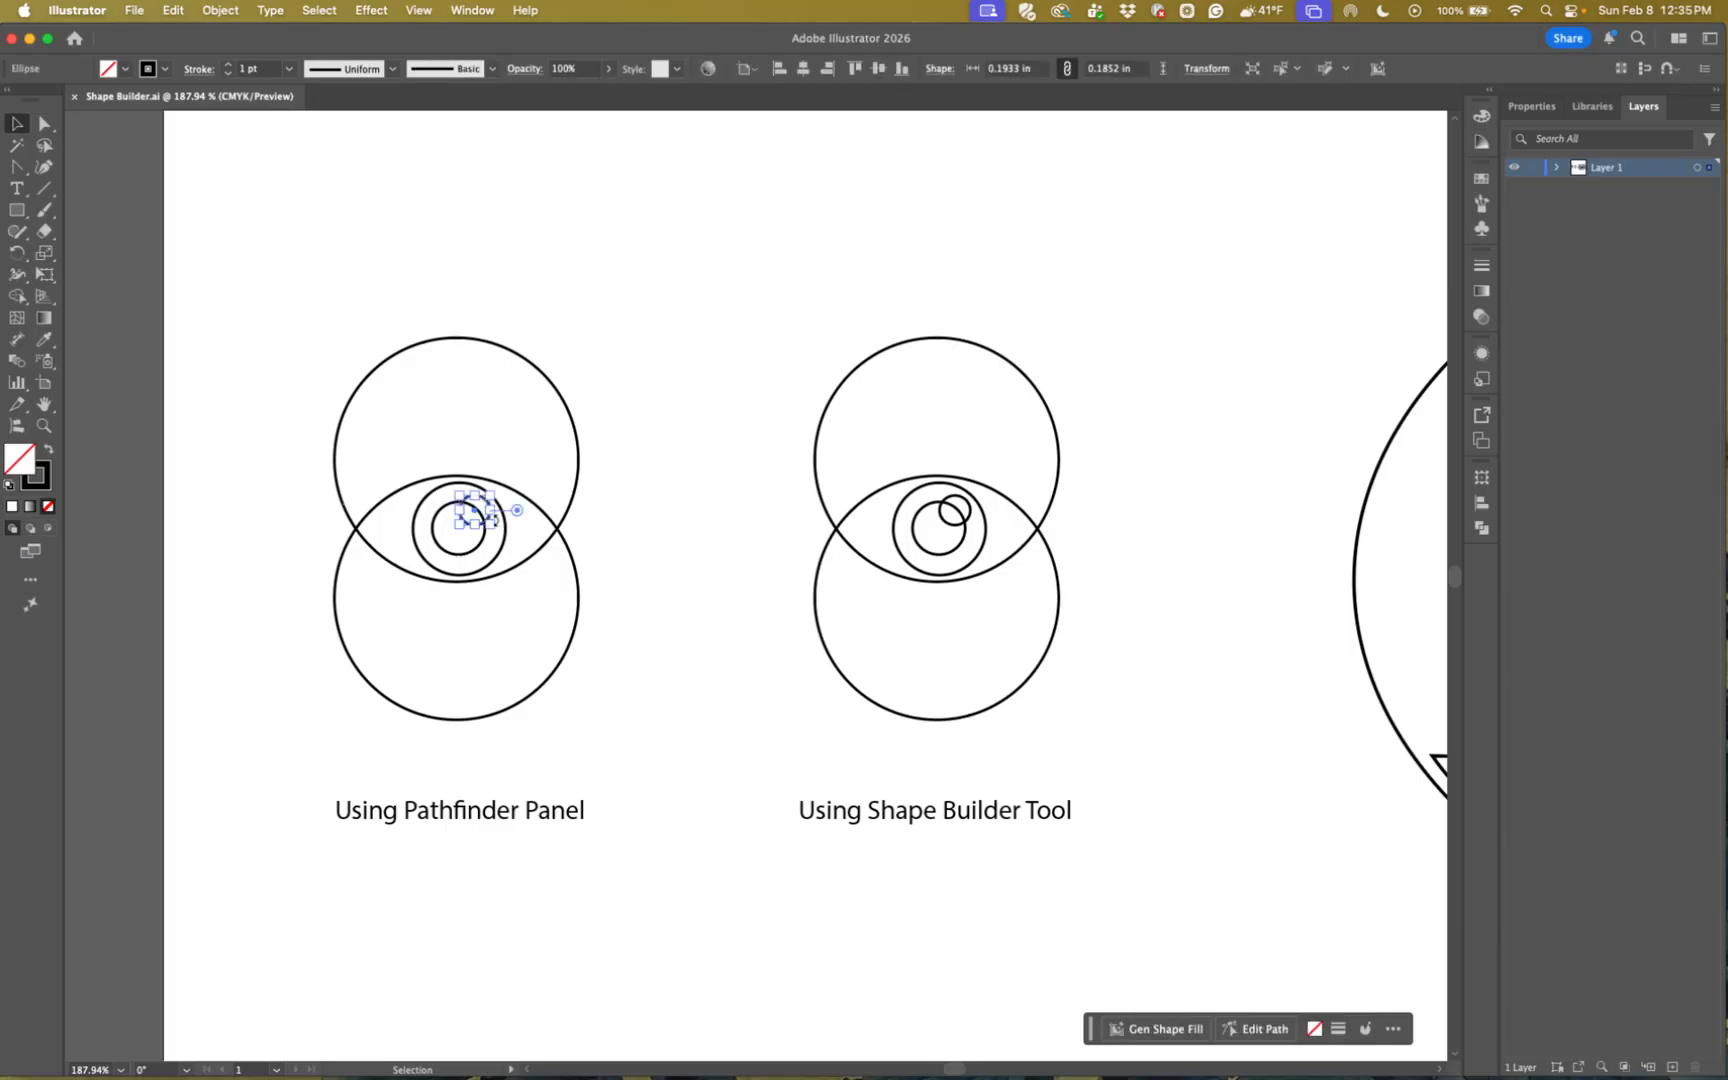
pyautogui.click(577, 488)
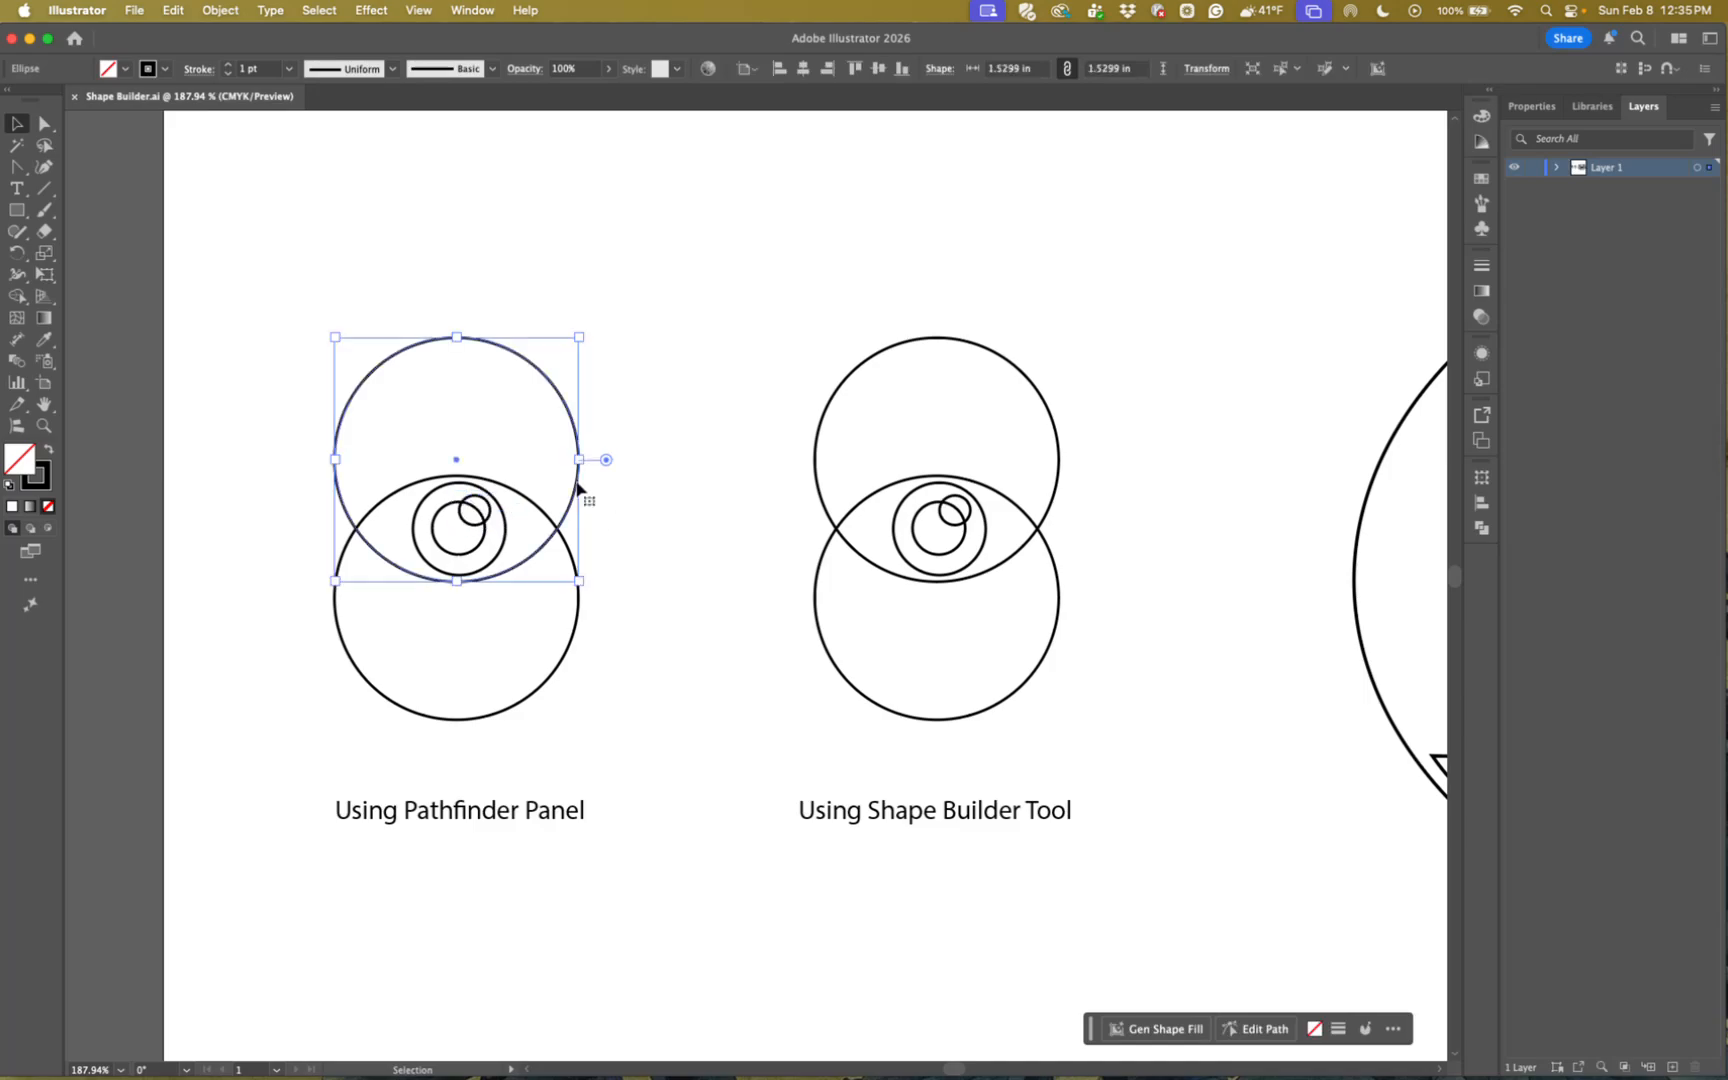
pyautogui.keyDown('shift'); pyautogui.click(572, 643); pyautogui.keyUp('shift')
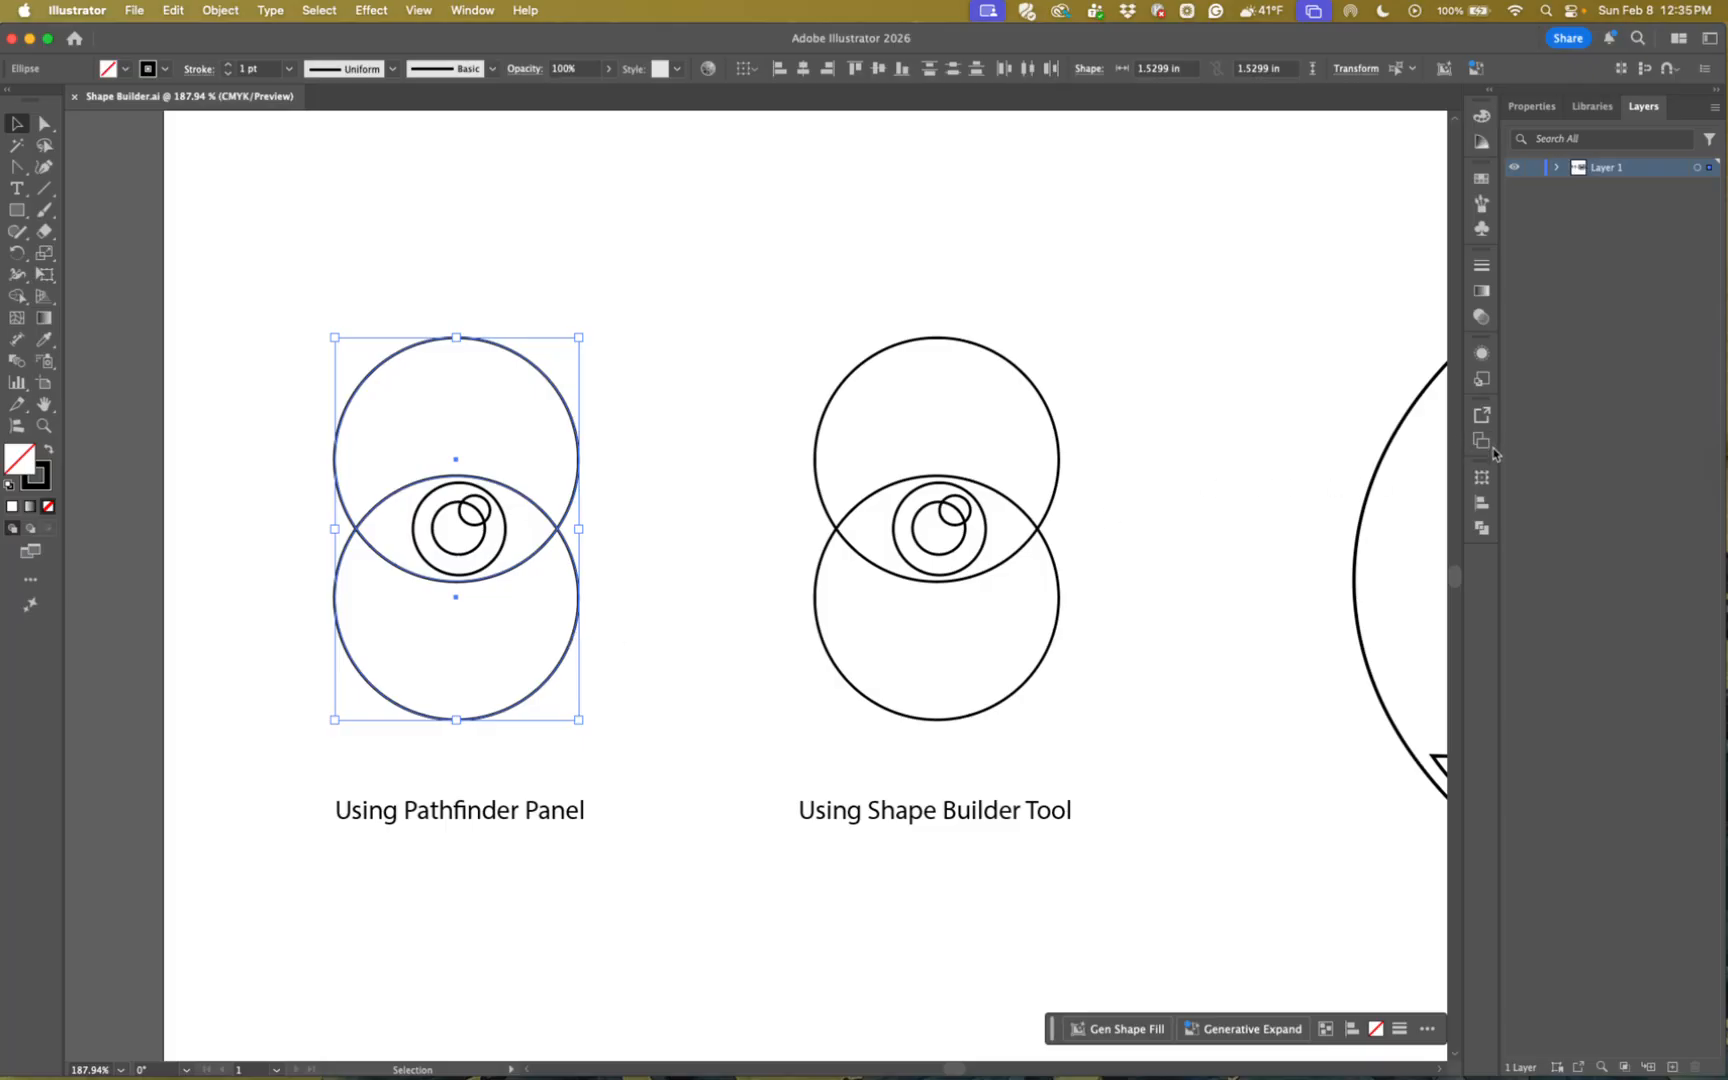
pyautogui.click(1482, 530)
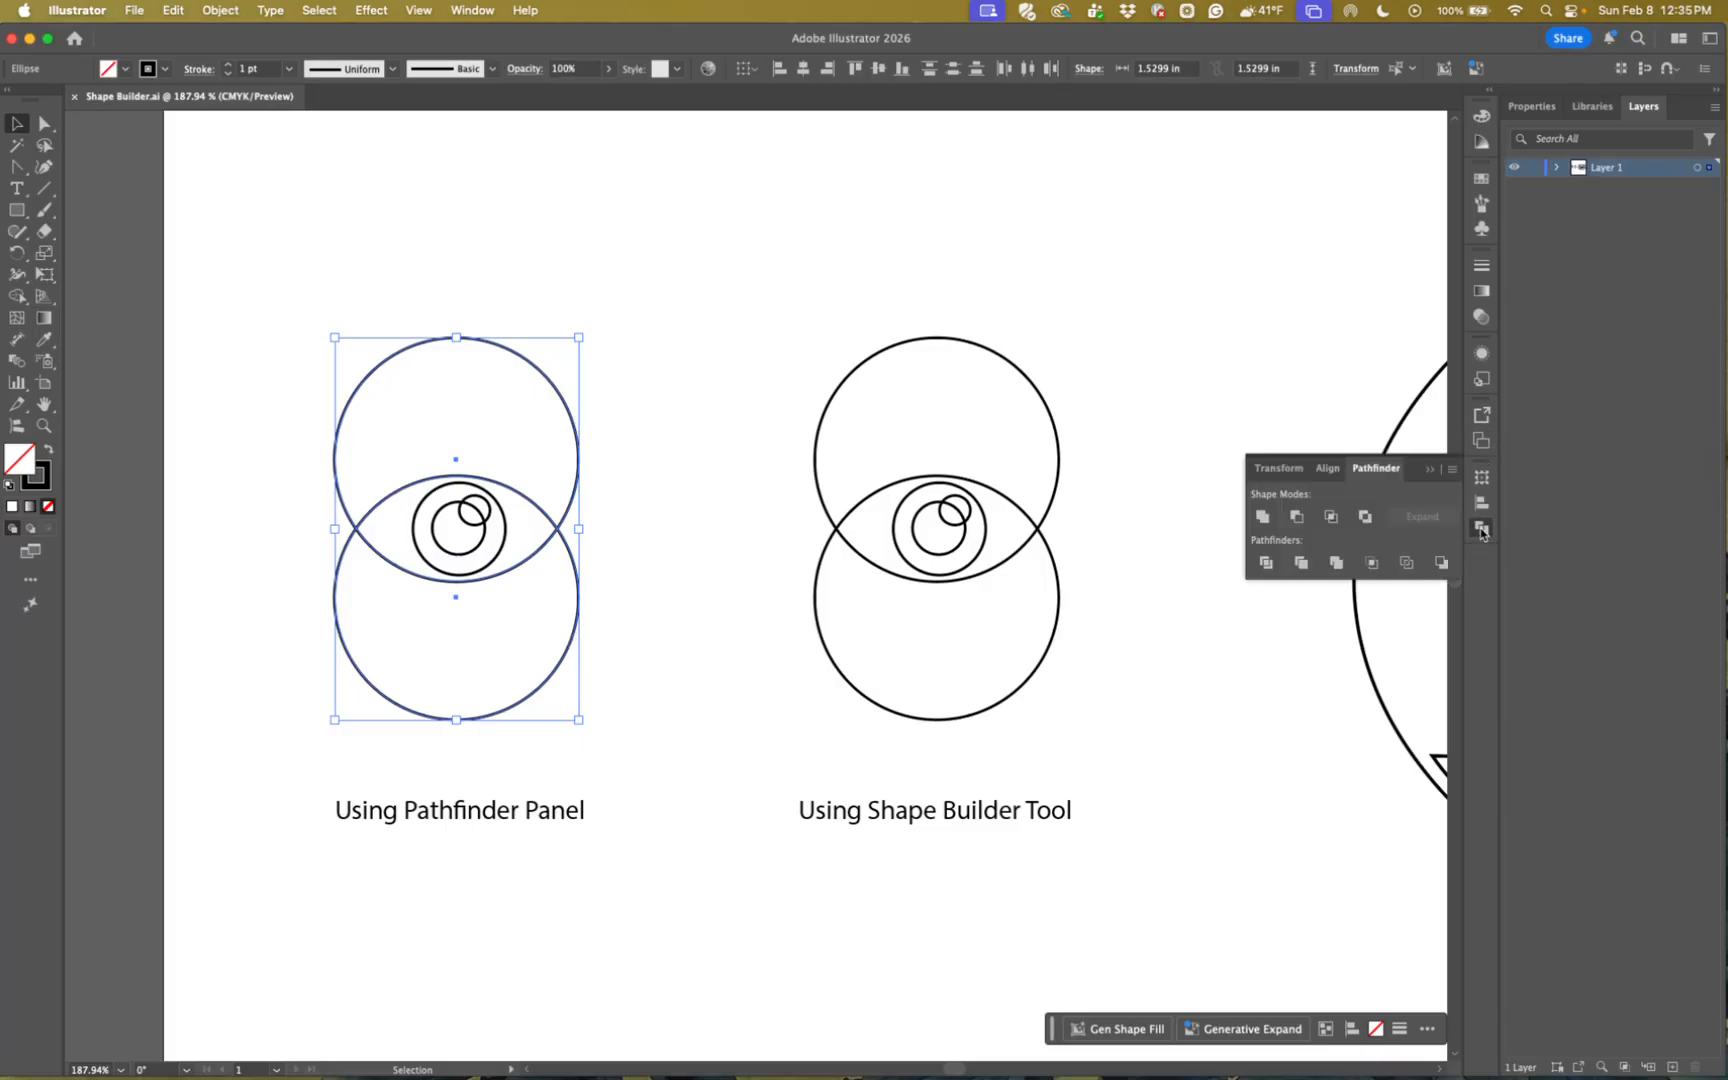
pyautogui.click(1331, 517)
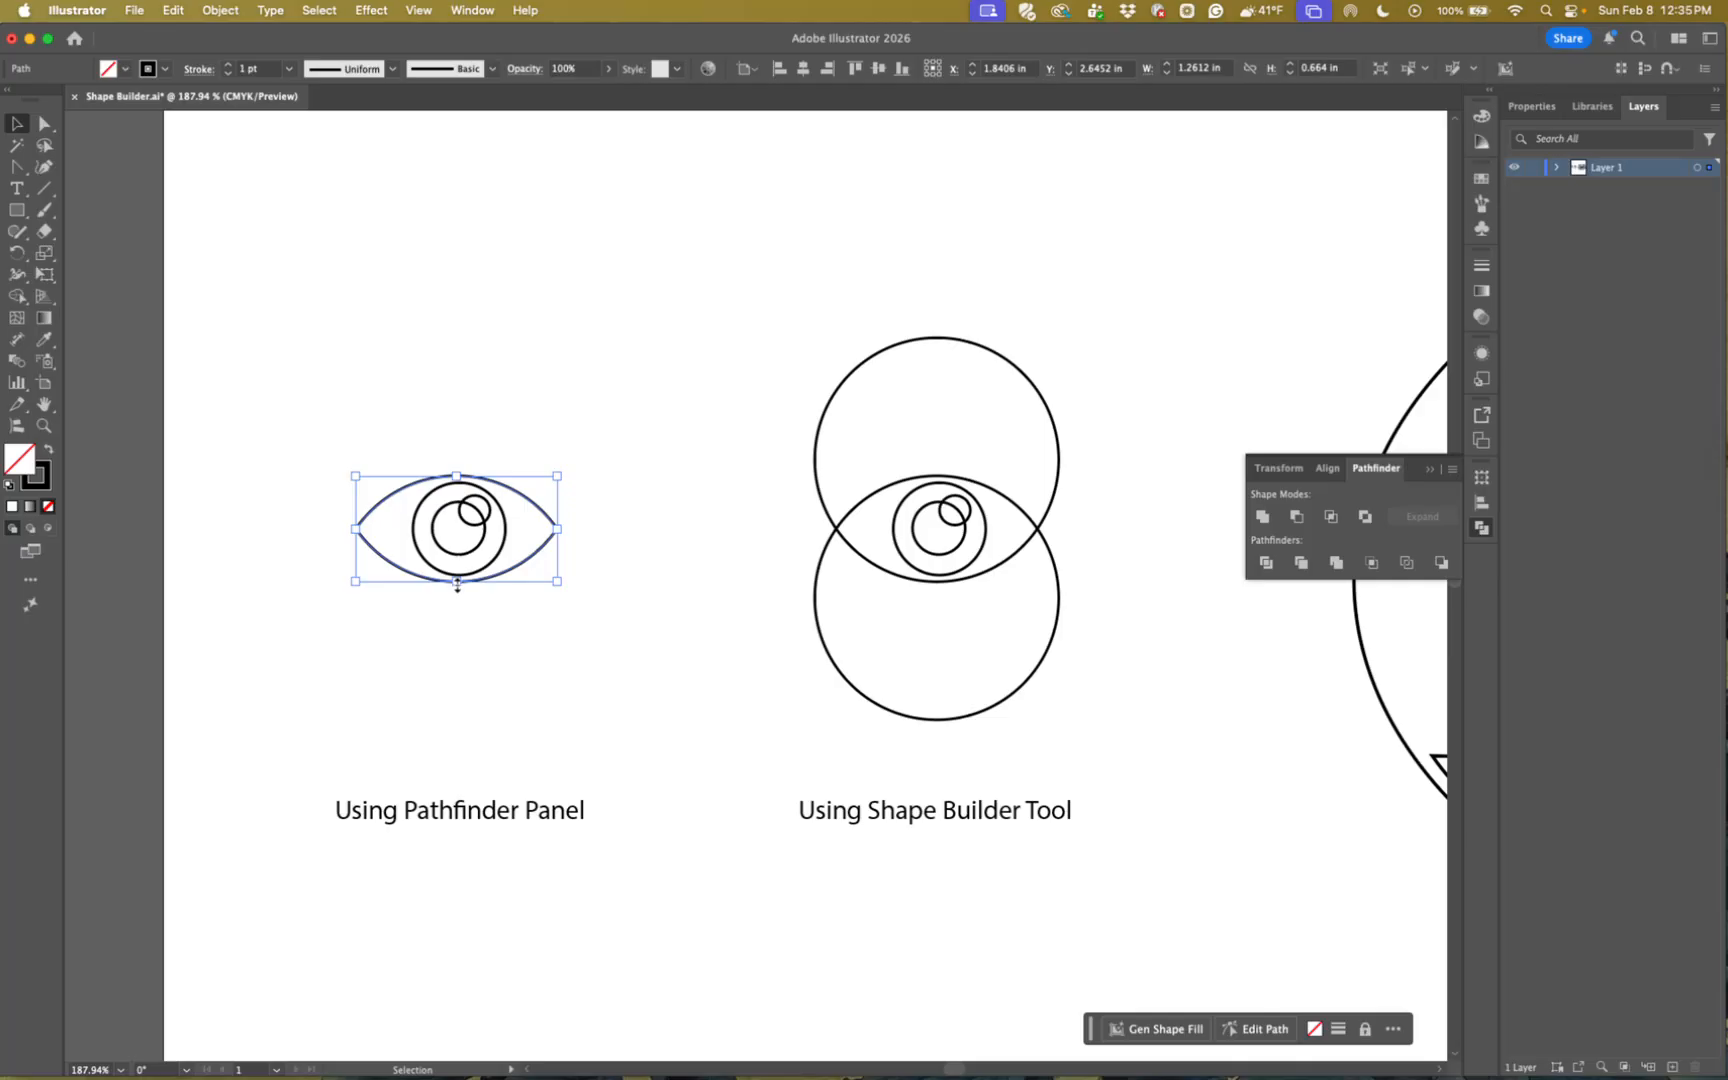
pyautogui.click(540, 617)
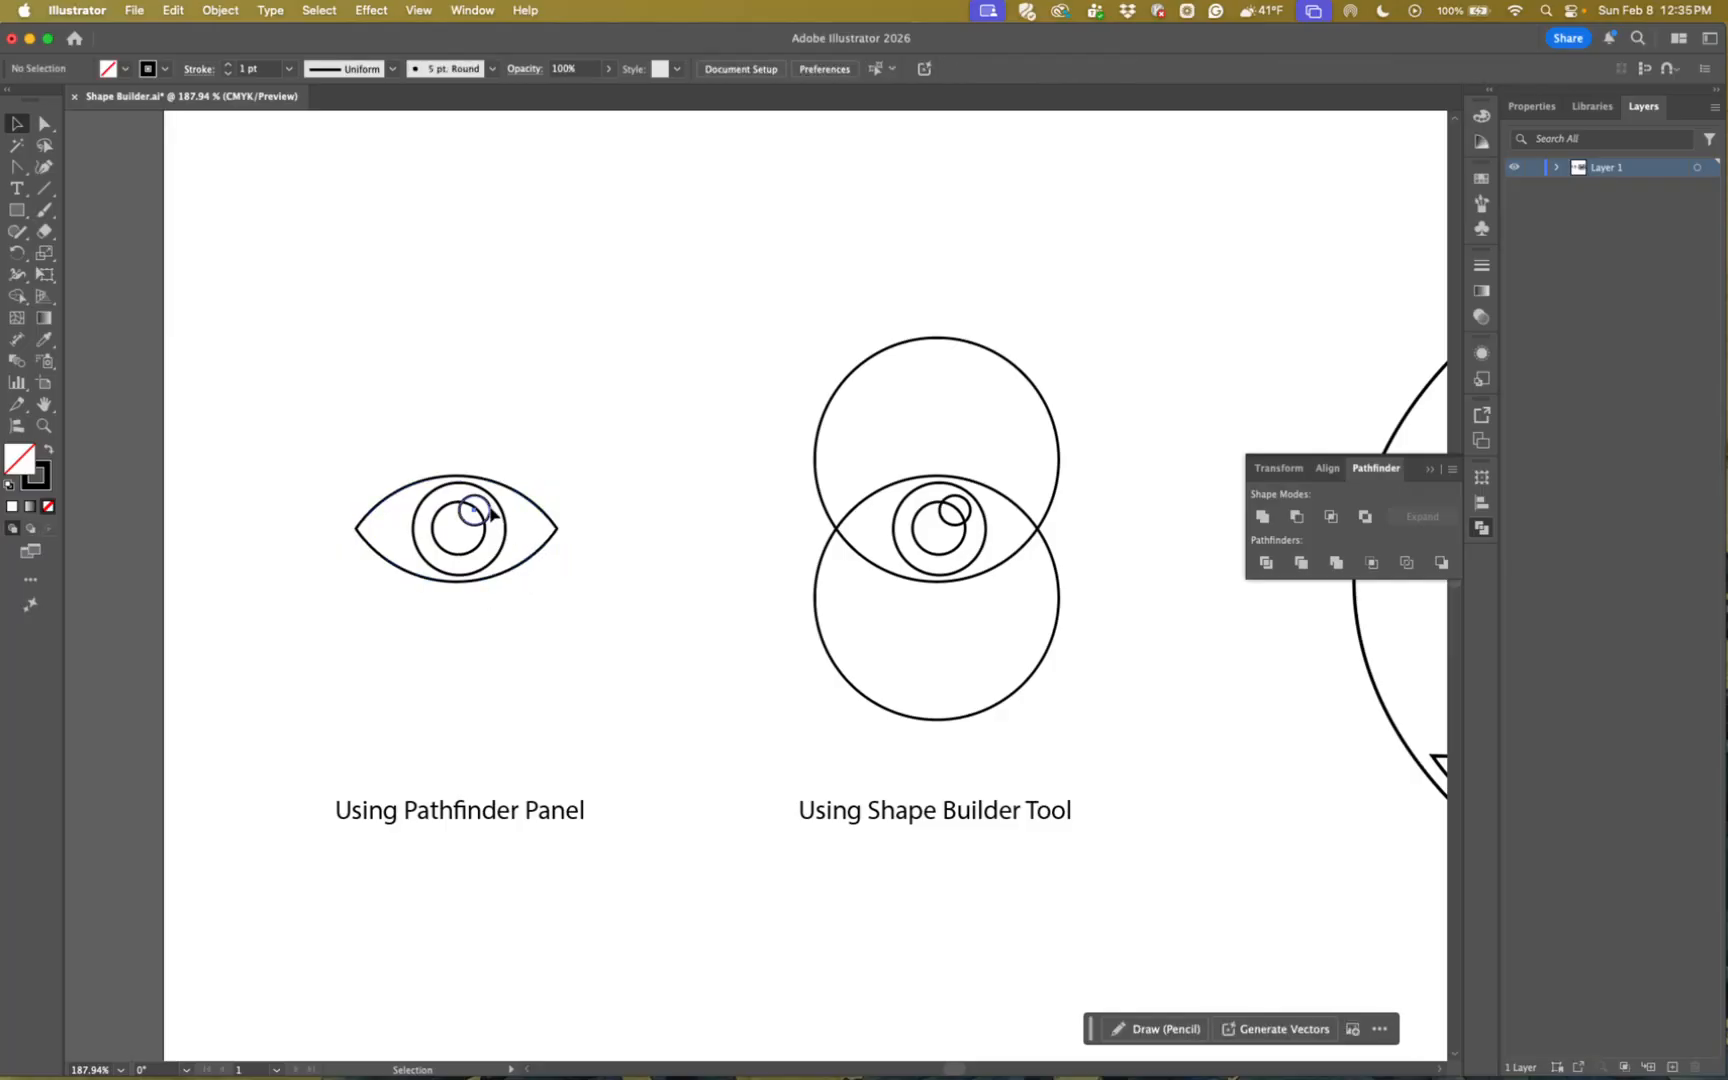
# - Subtract the small highlight circle from the iris circle of the Using Pathfinder Panel eye with Minus Front and check its anchor points
pyautogui.click(490, 511)
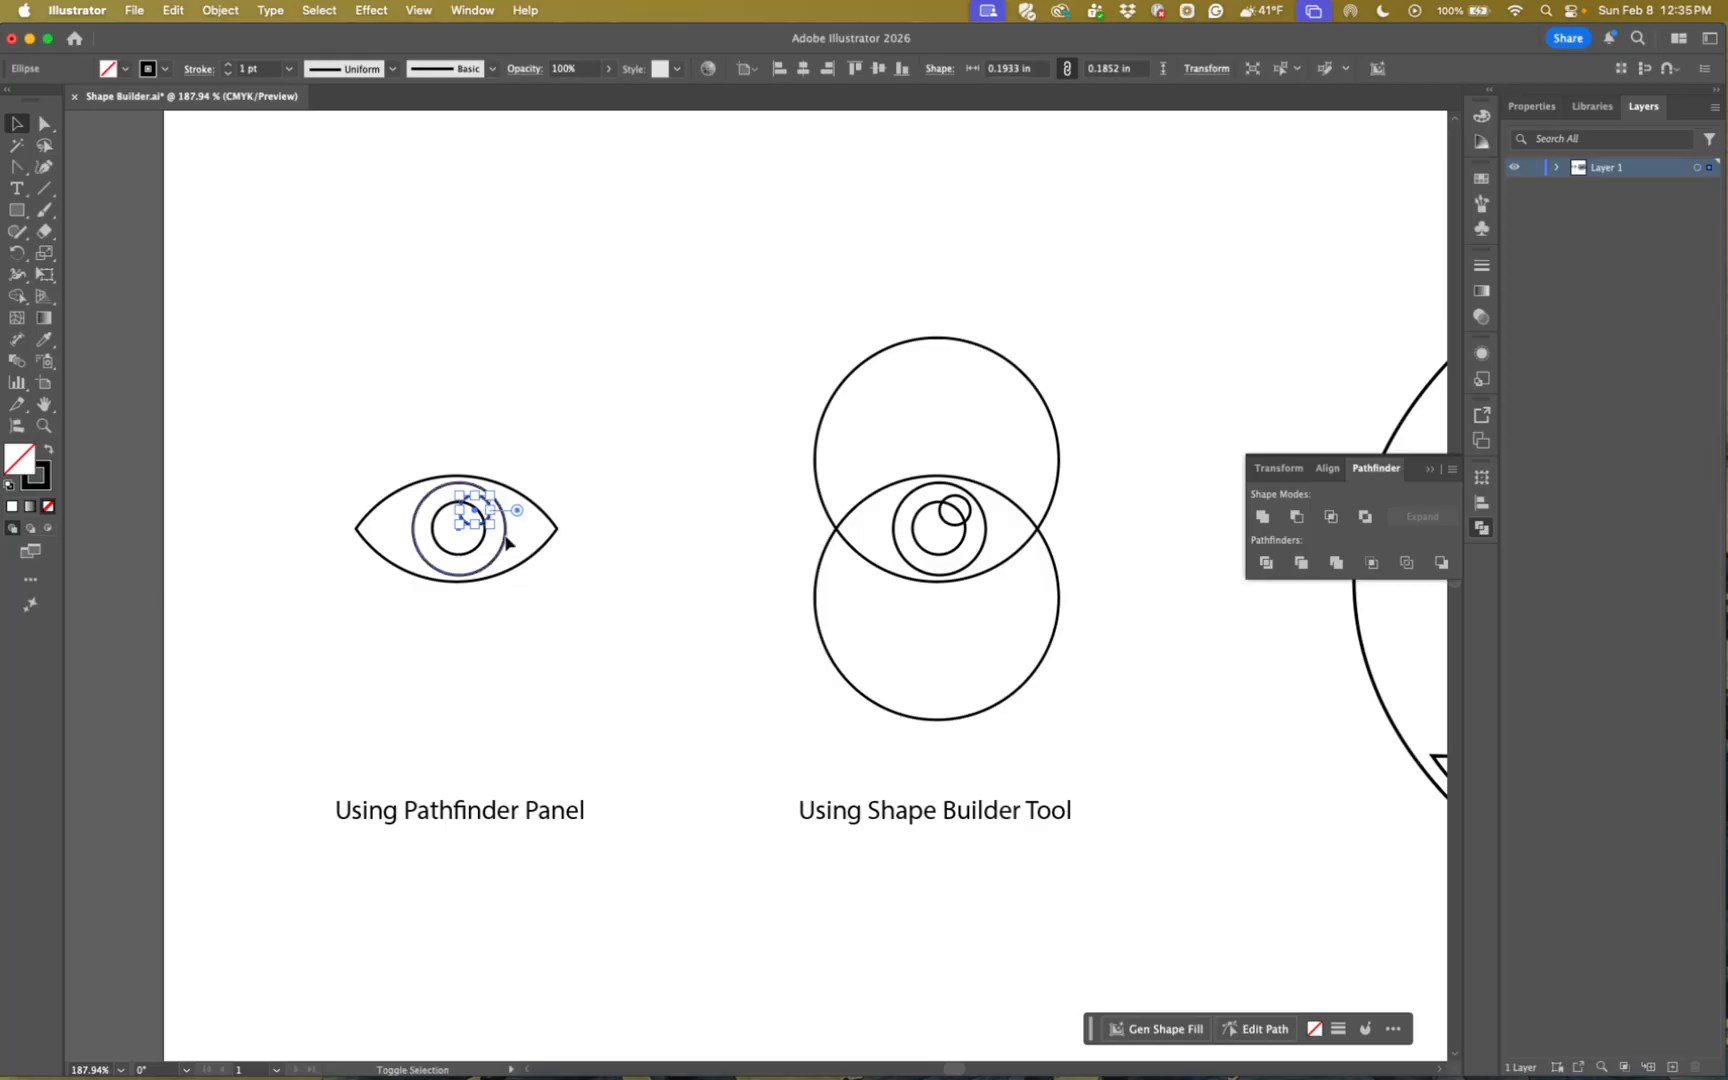
pyautogui.keyDown('shift'); pyautogui.click(505, 539); pyautogui.keyUp('shift')
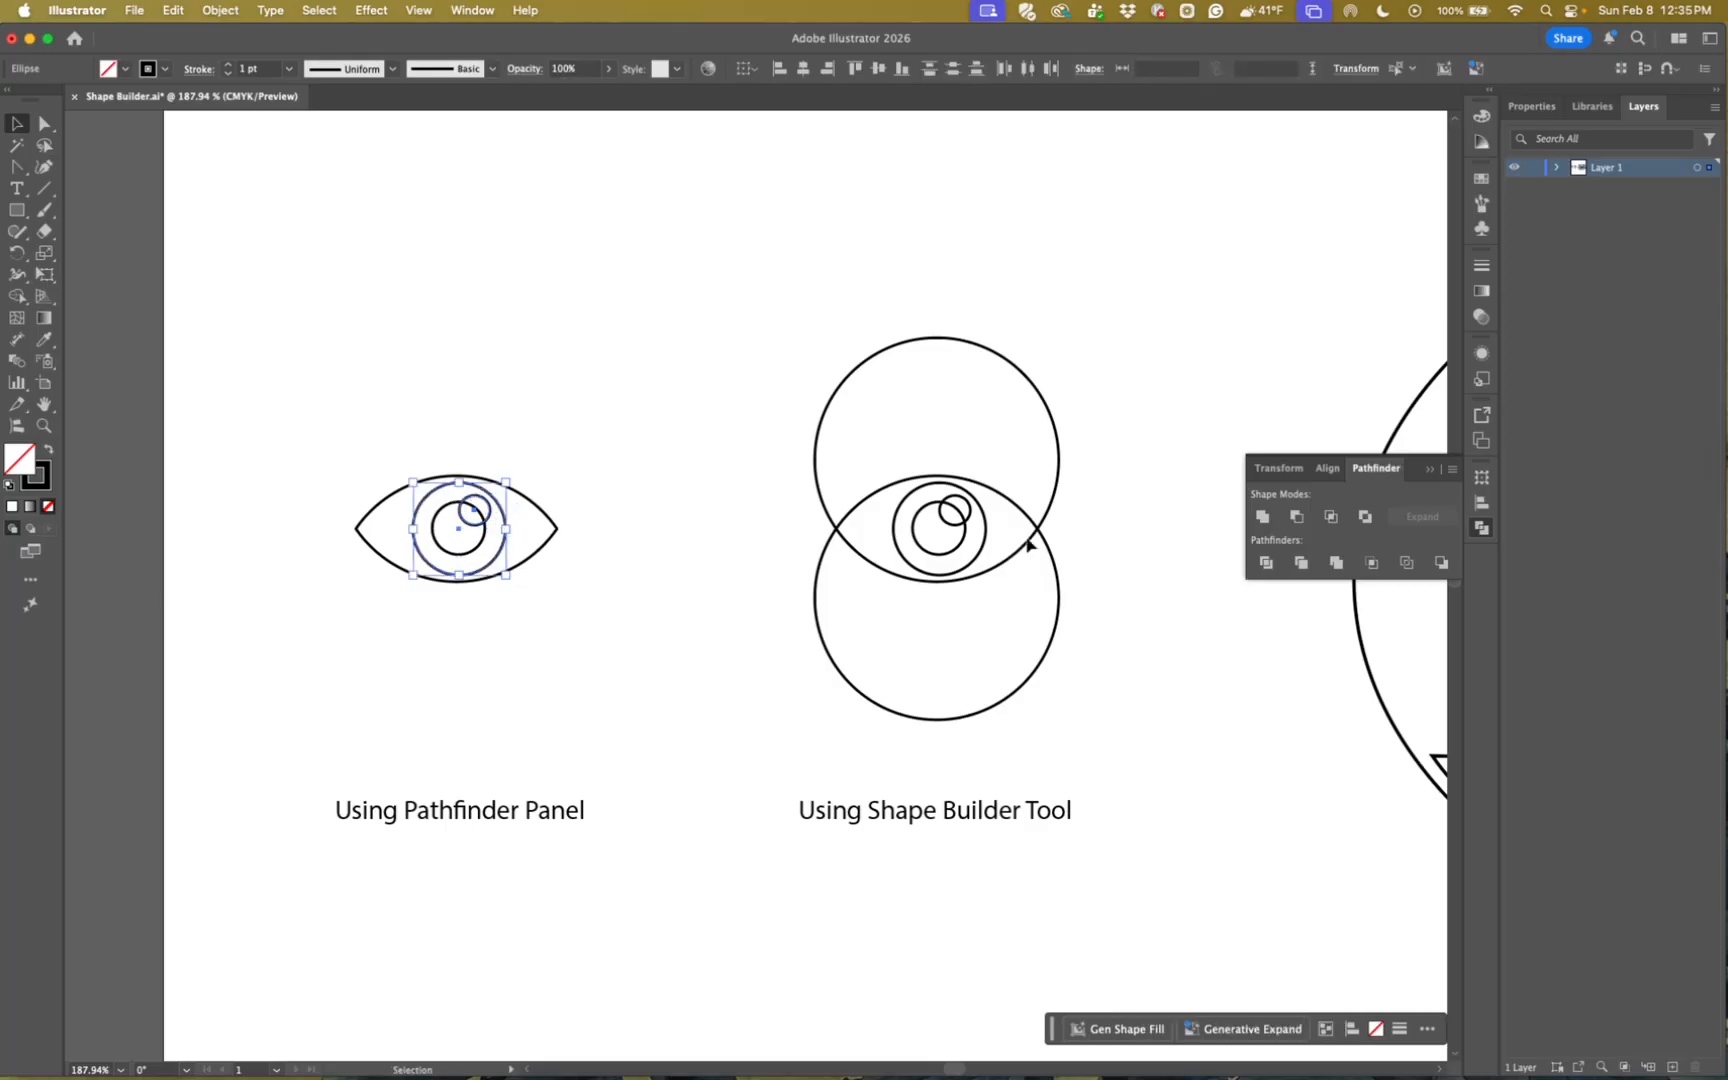
pyautogui.click(1298, 519)
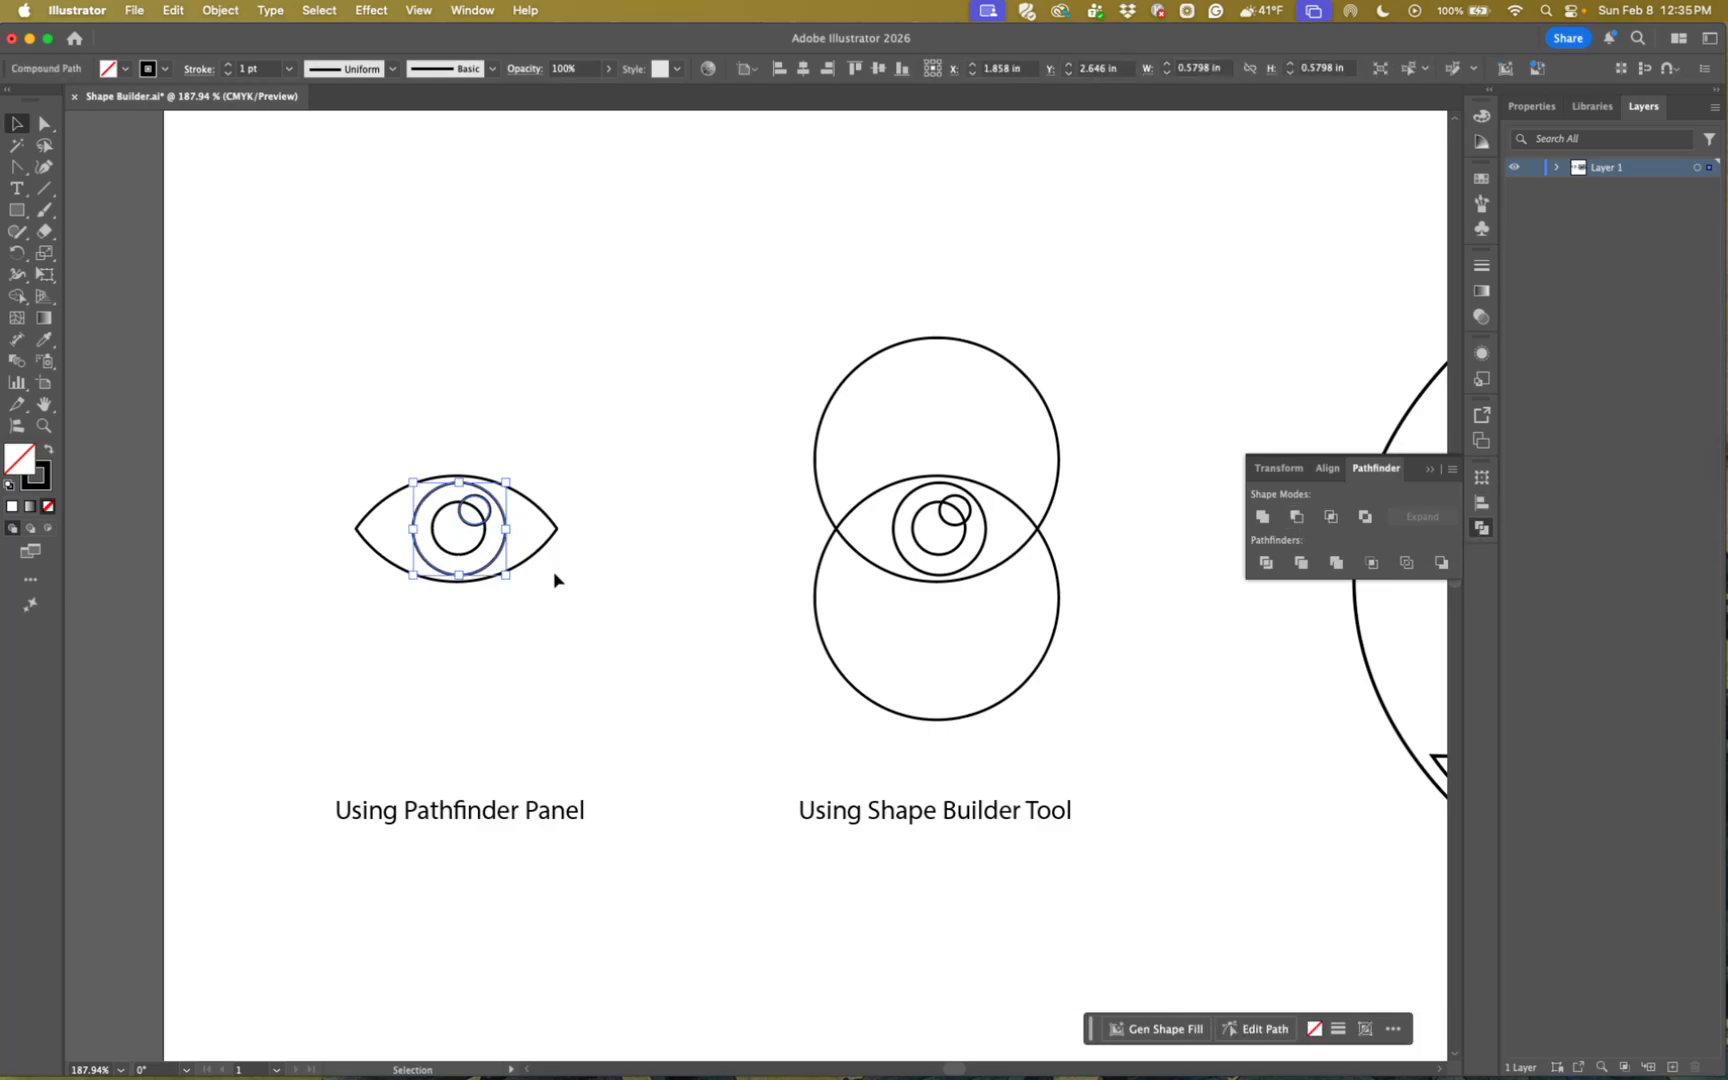
pyautogui.press('a')
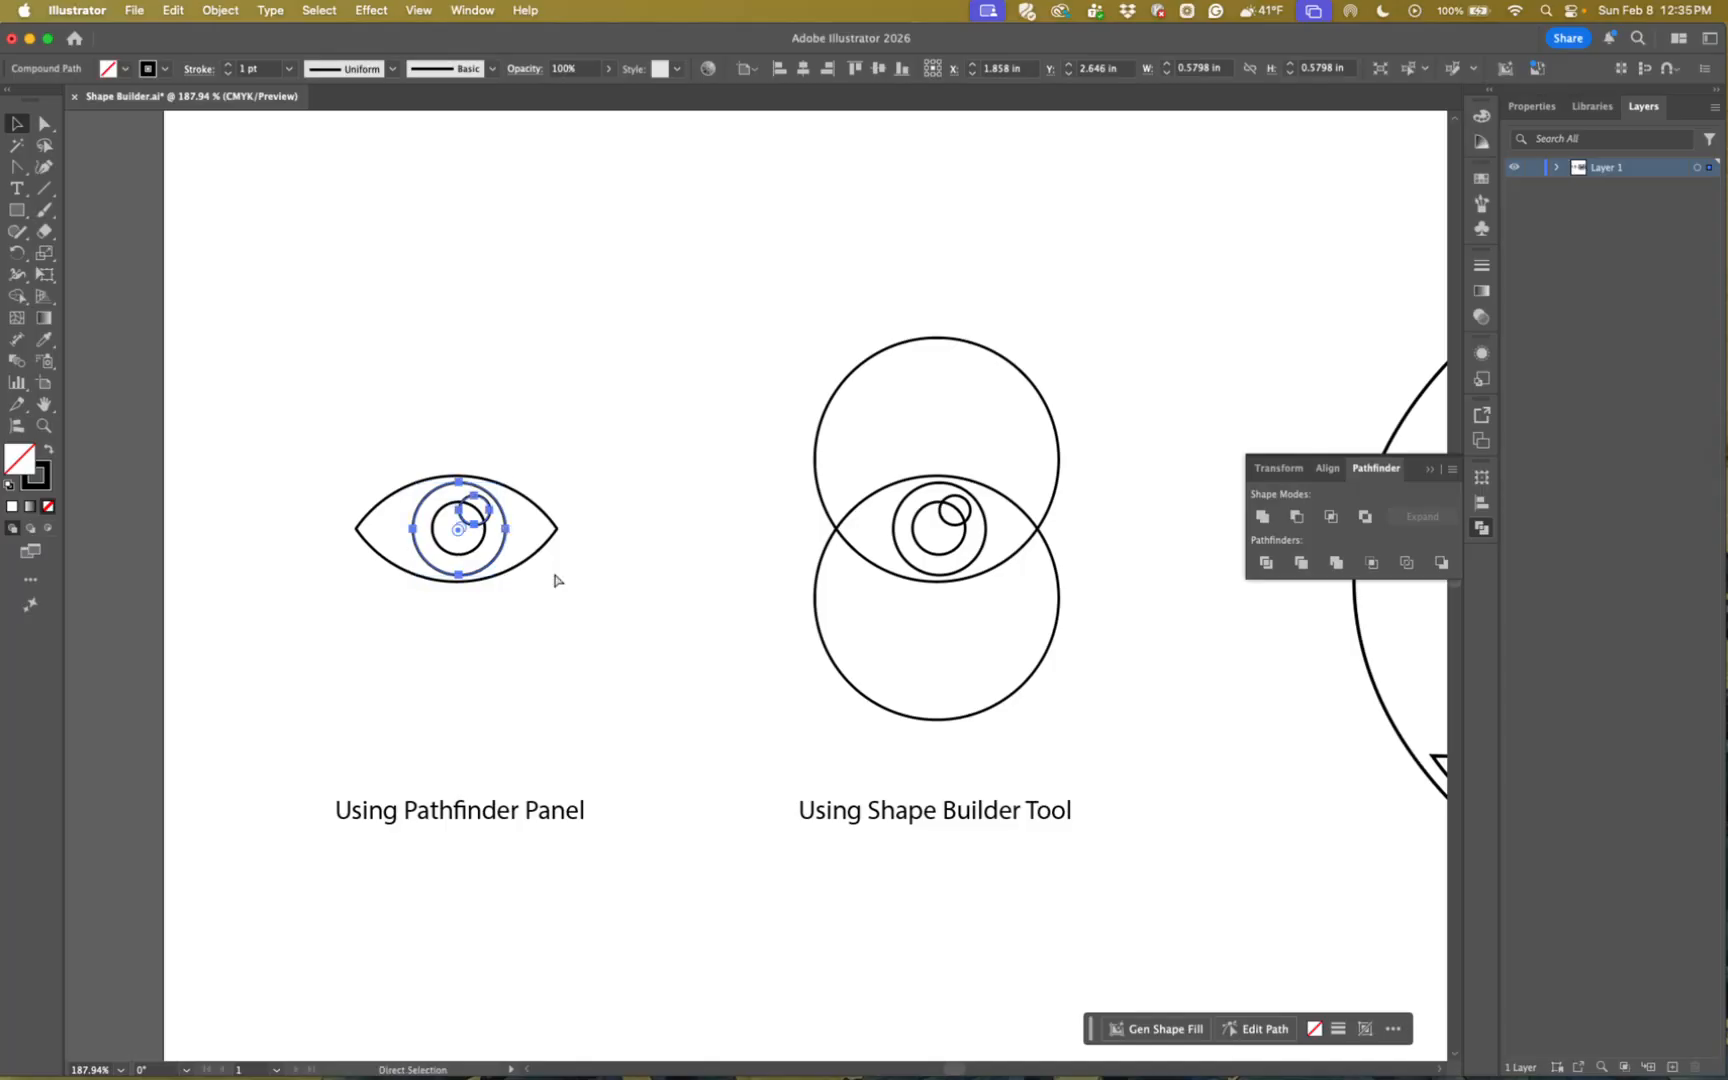
# - Bring back the small highlight circle, subtract it from the pupil circle with Minus Front, and clear the selection
pyautogui.press('super+z')
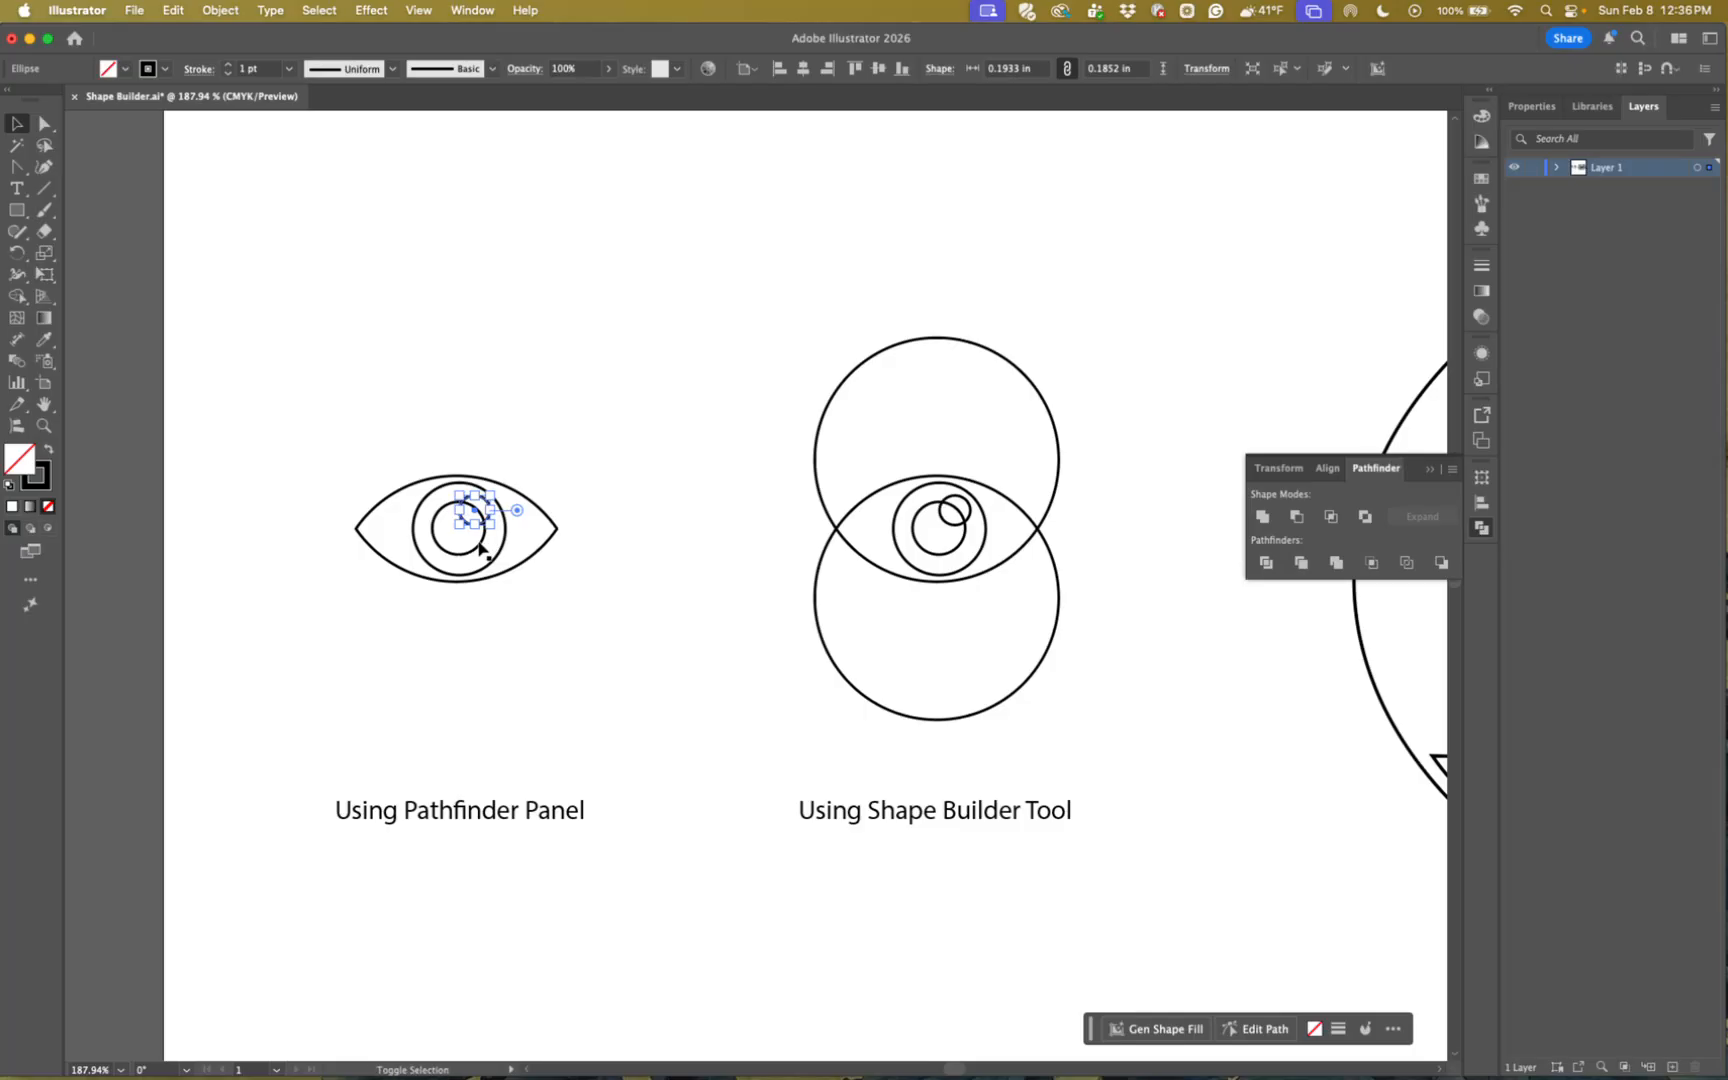
pyautogui.keyDown('shift'); pyautogui.click(480, 548); pyautogui.keyUp('shift')
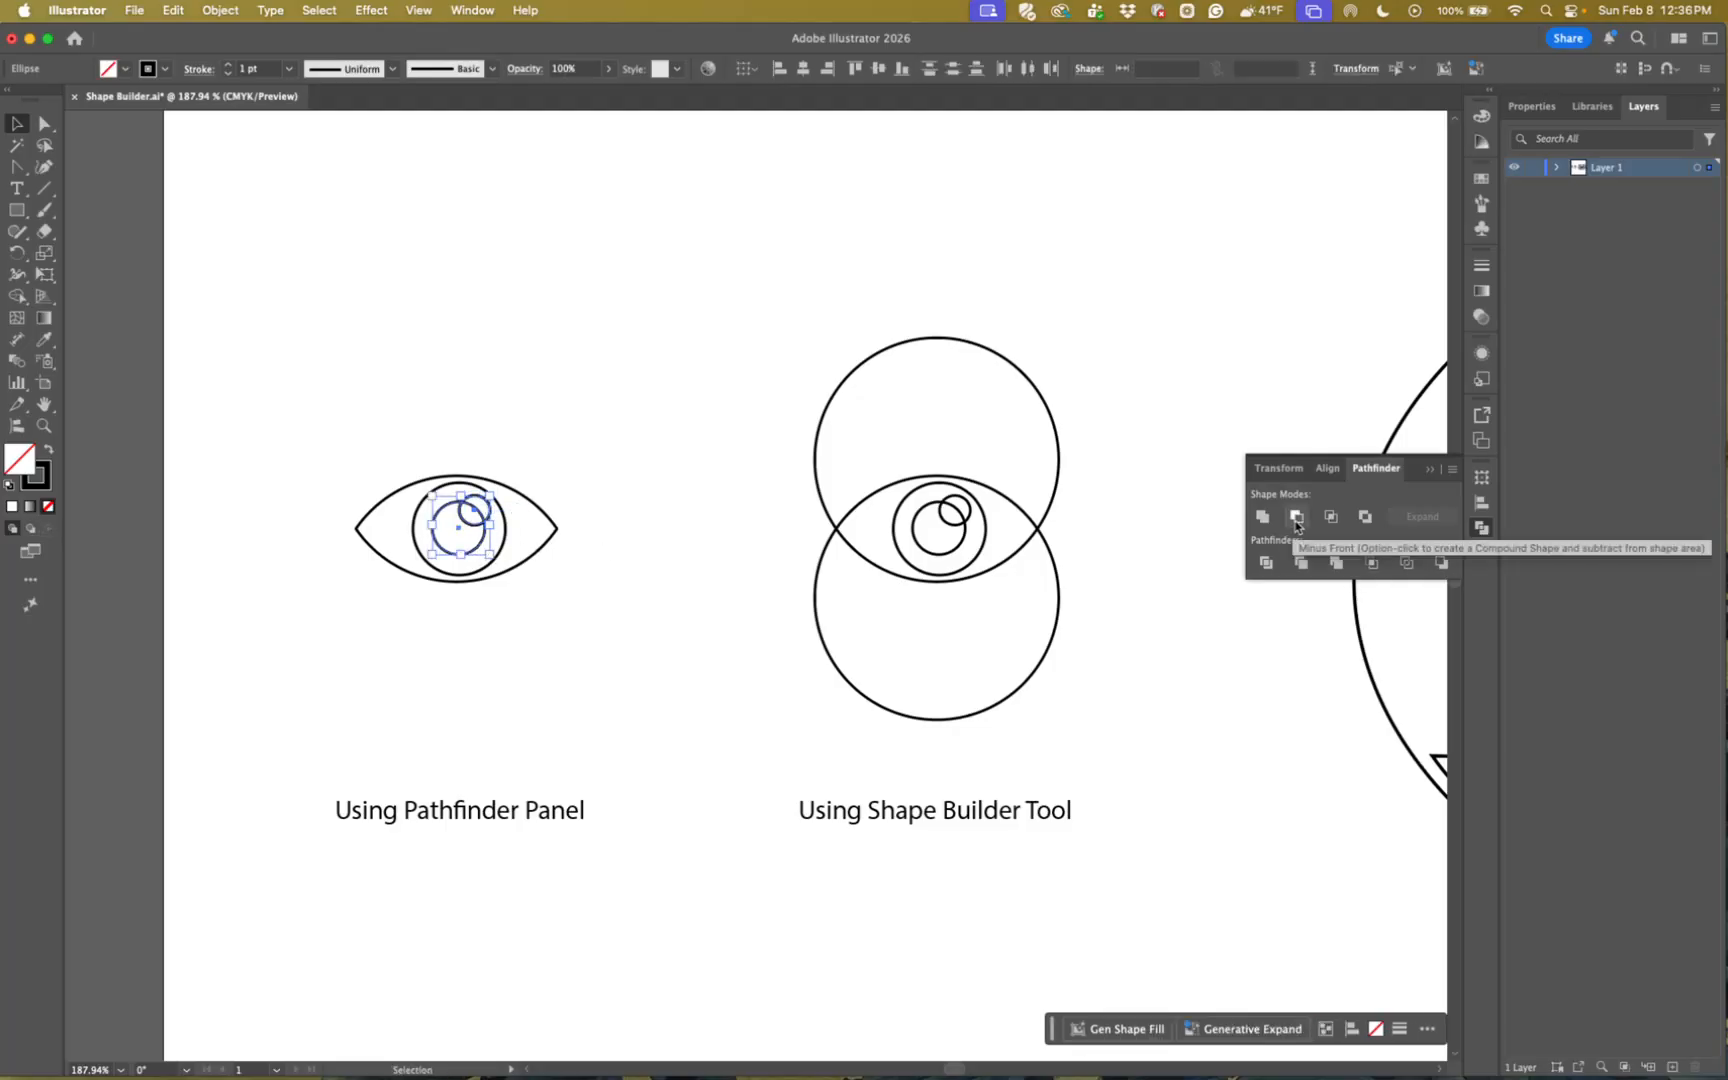
pyautogui.click(1296, 518)
pyautogui.click(638, 570)
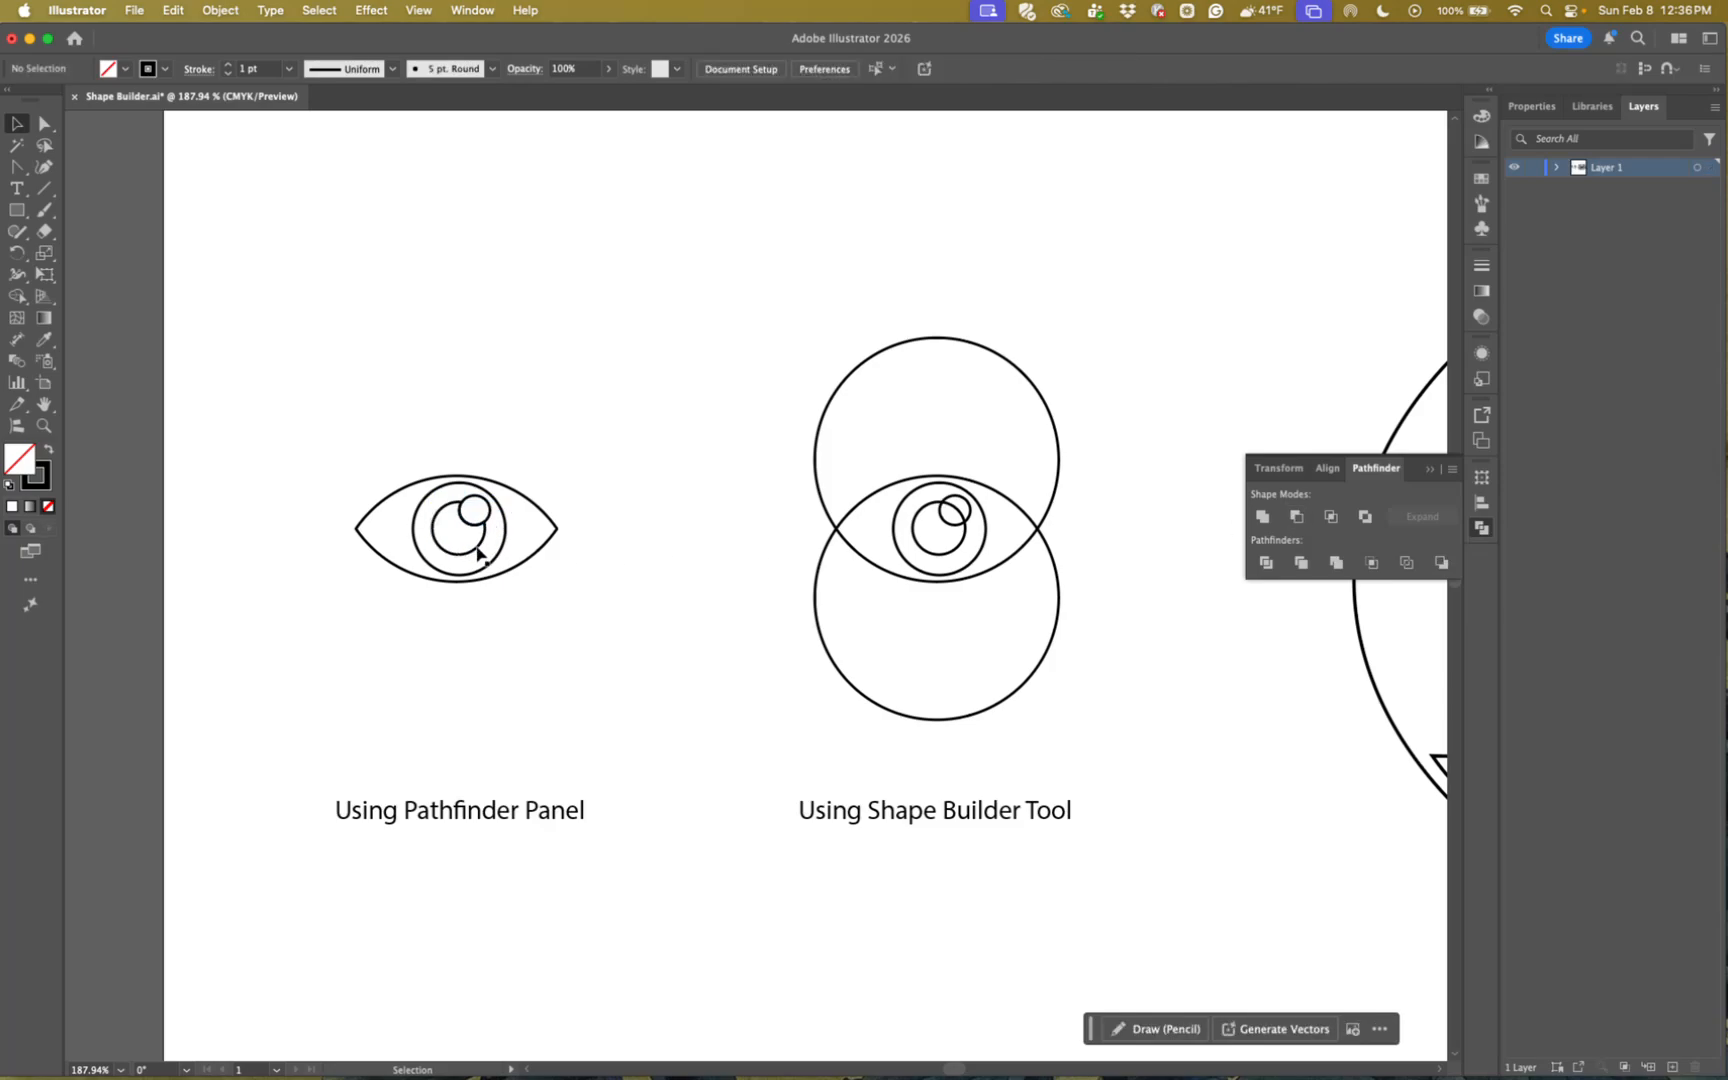
# - Fill the pupil of the Using Pathfinder Panel eye with black and its iris with blue, and deselect
pyautogui.click(479, 556)
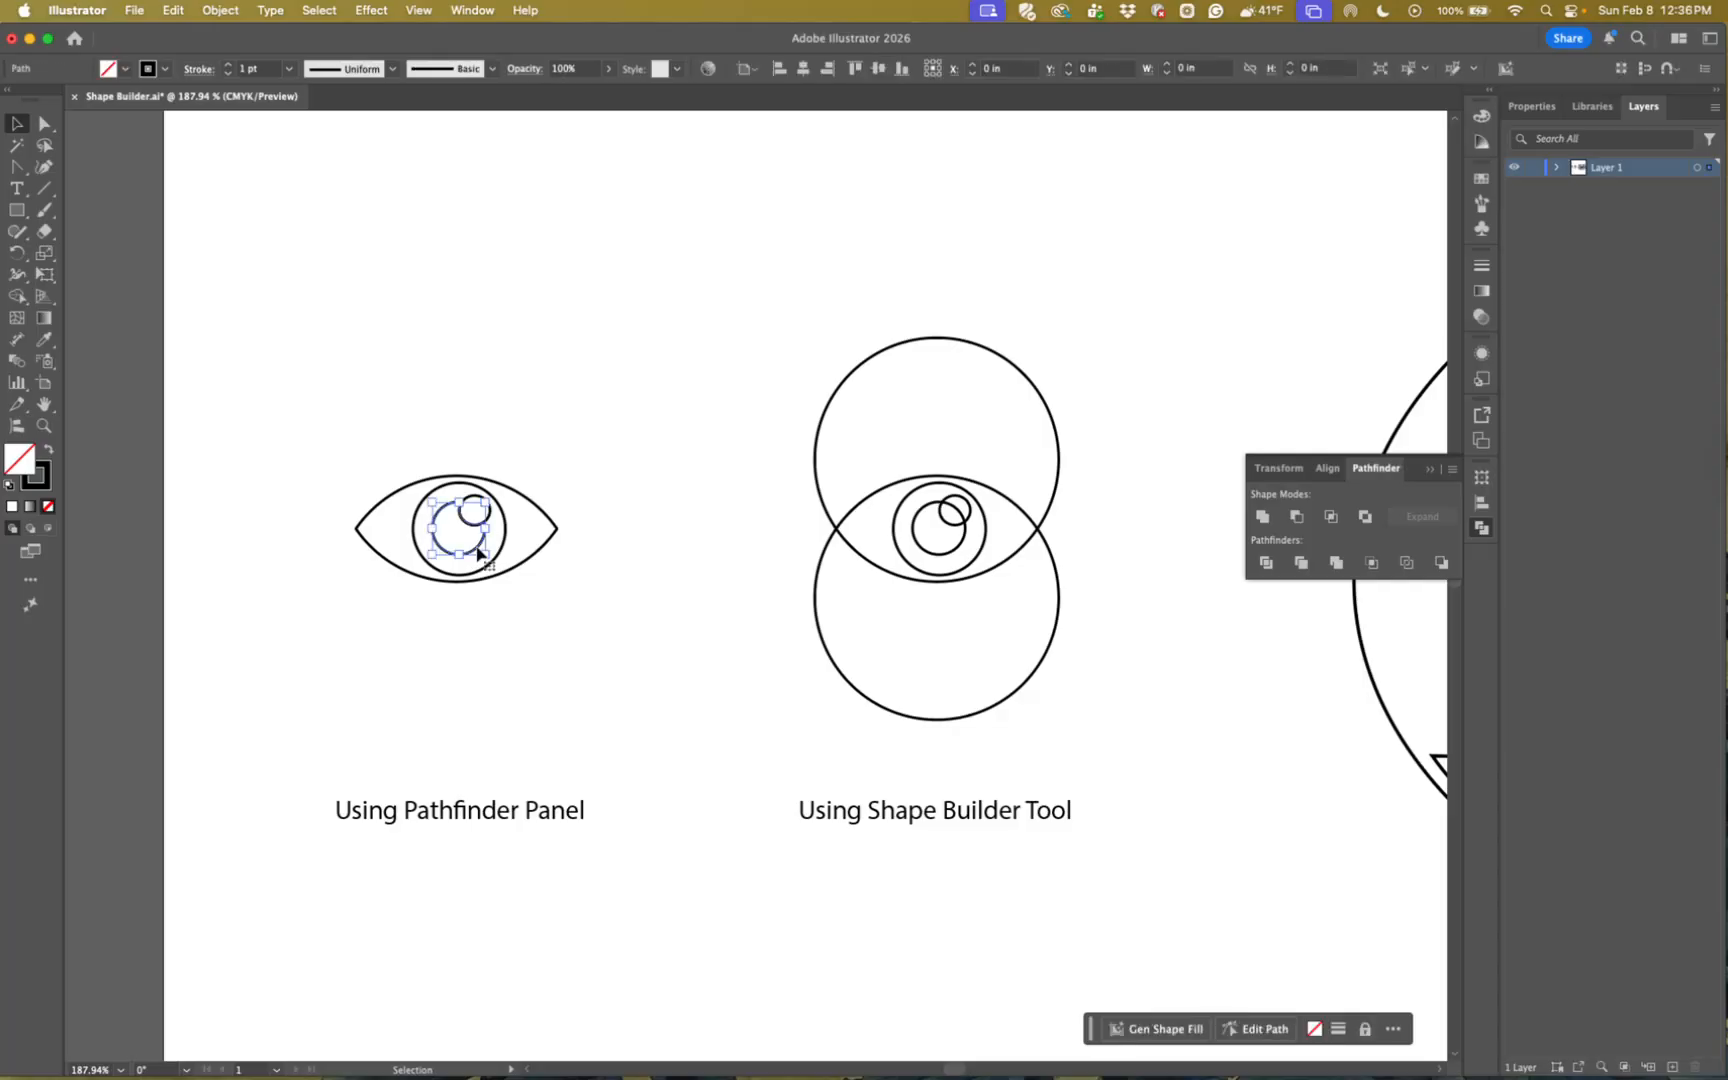
pyautogui.click(1481, 178)
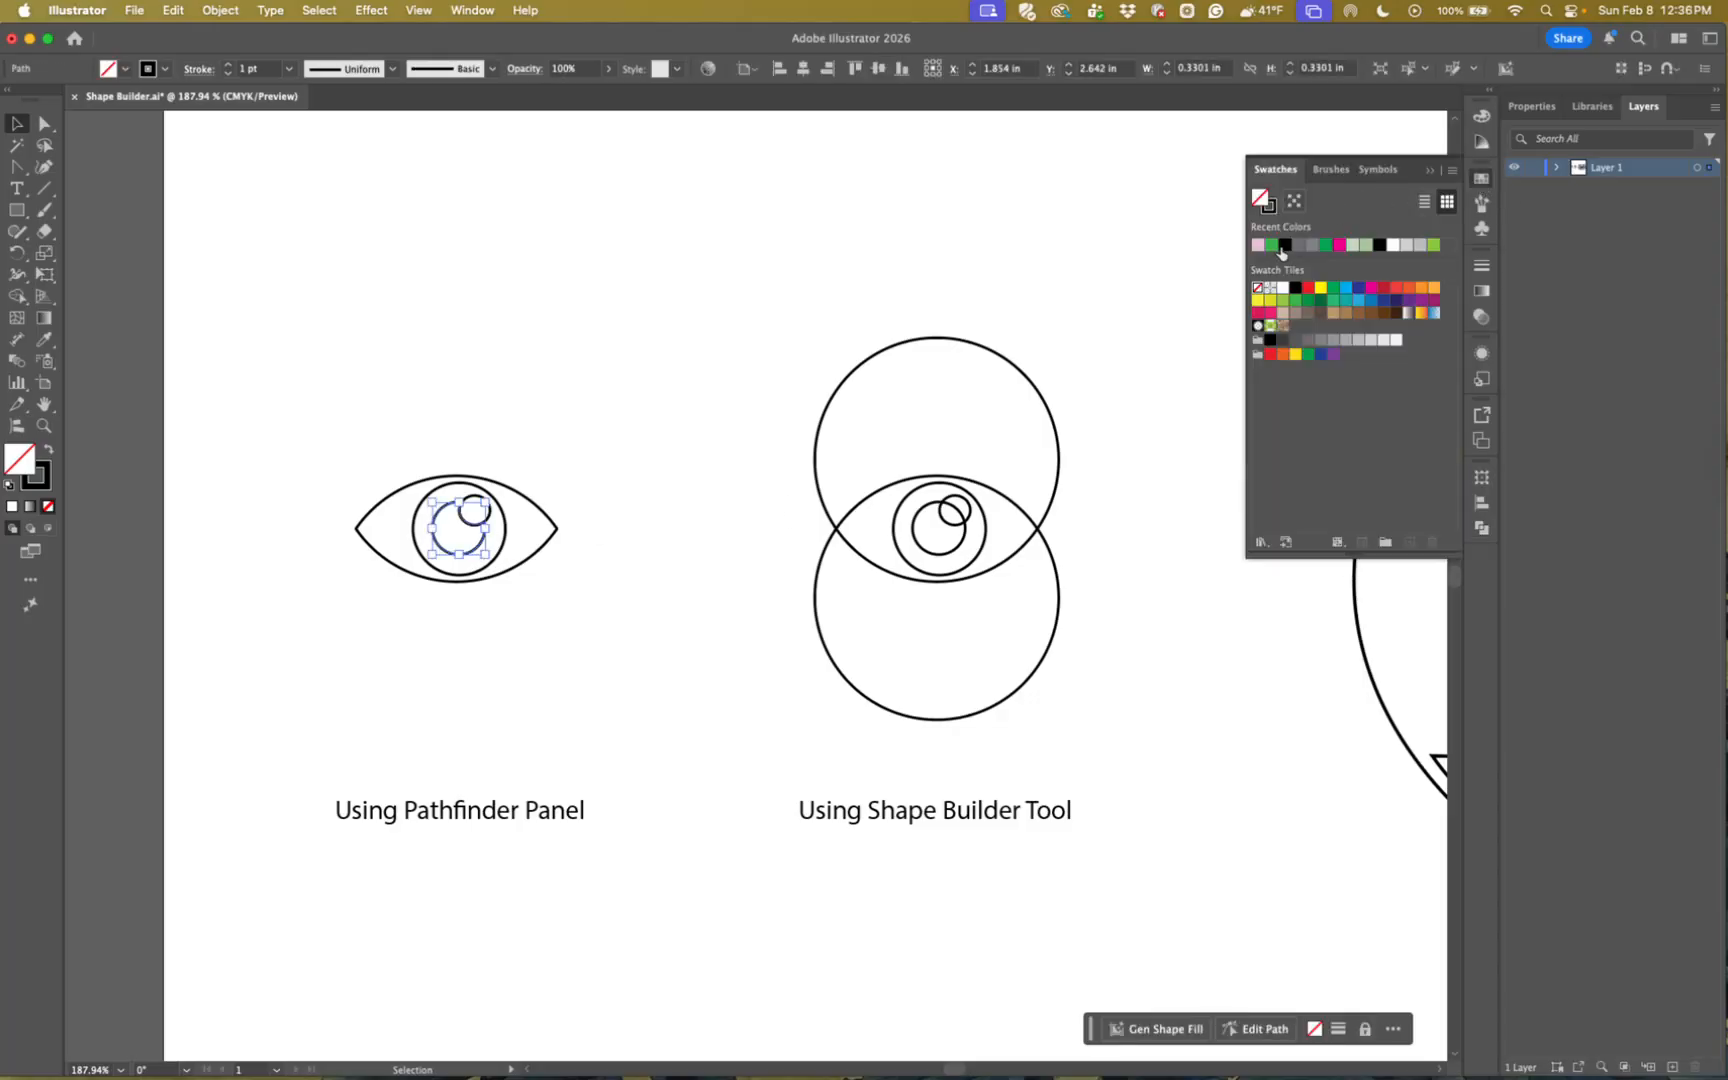
pyautogui.click(1278, 247)
pyautogui.click(503, 545)
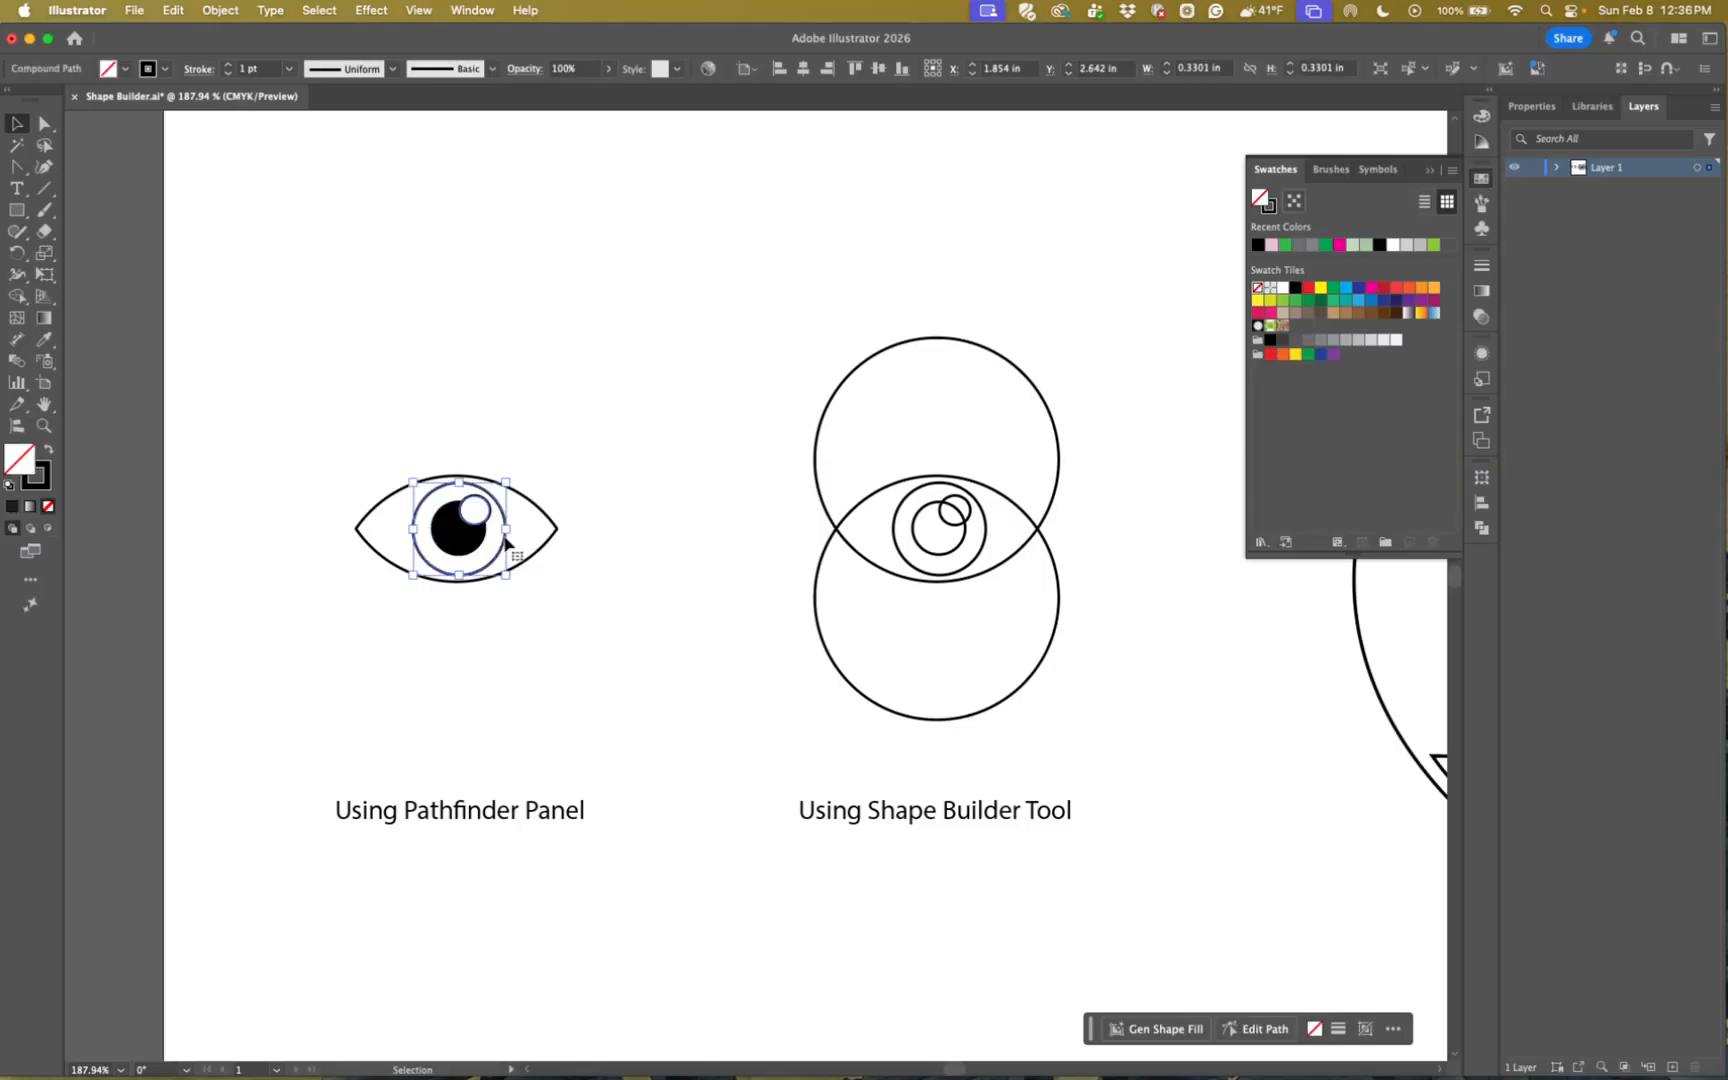
pyautogui.click(1371, 302)
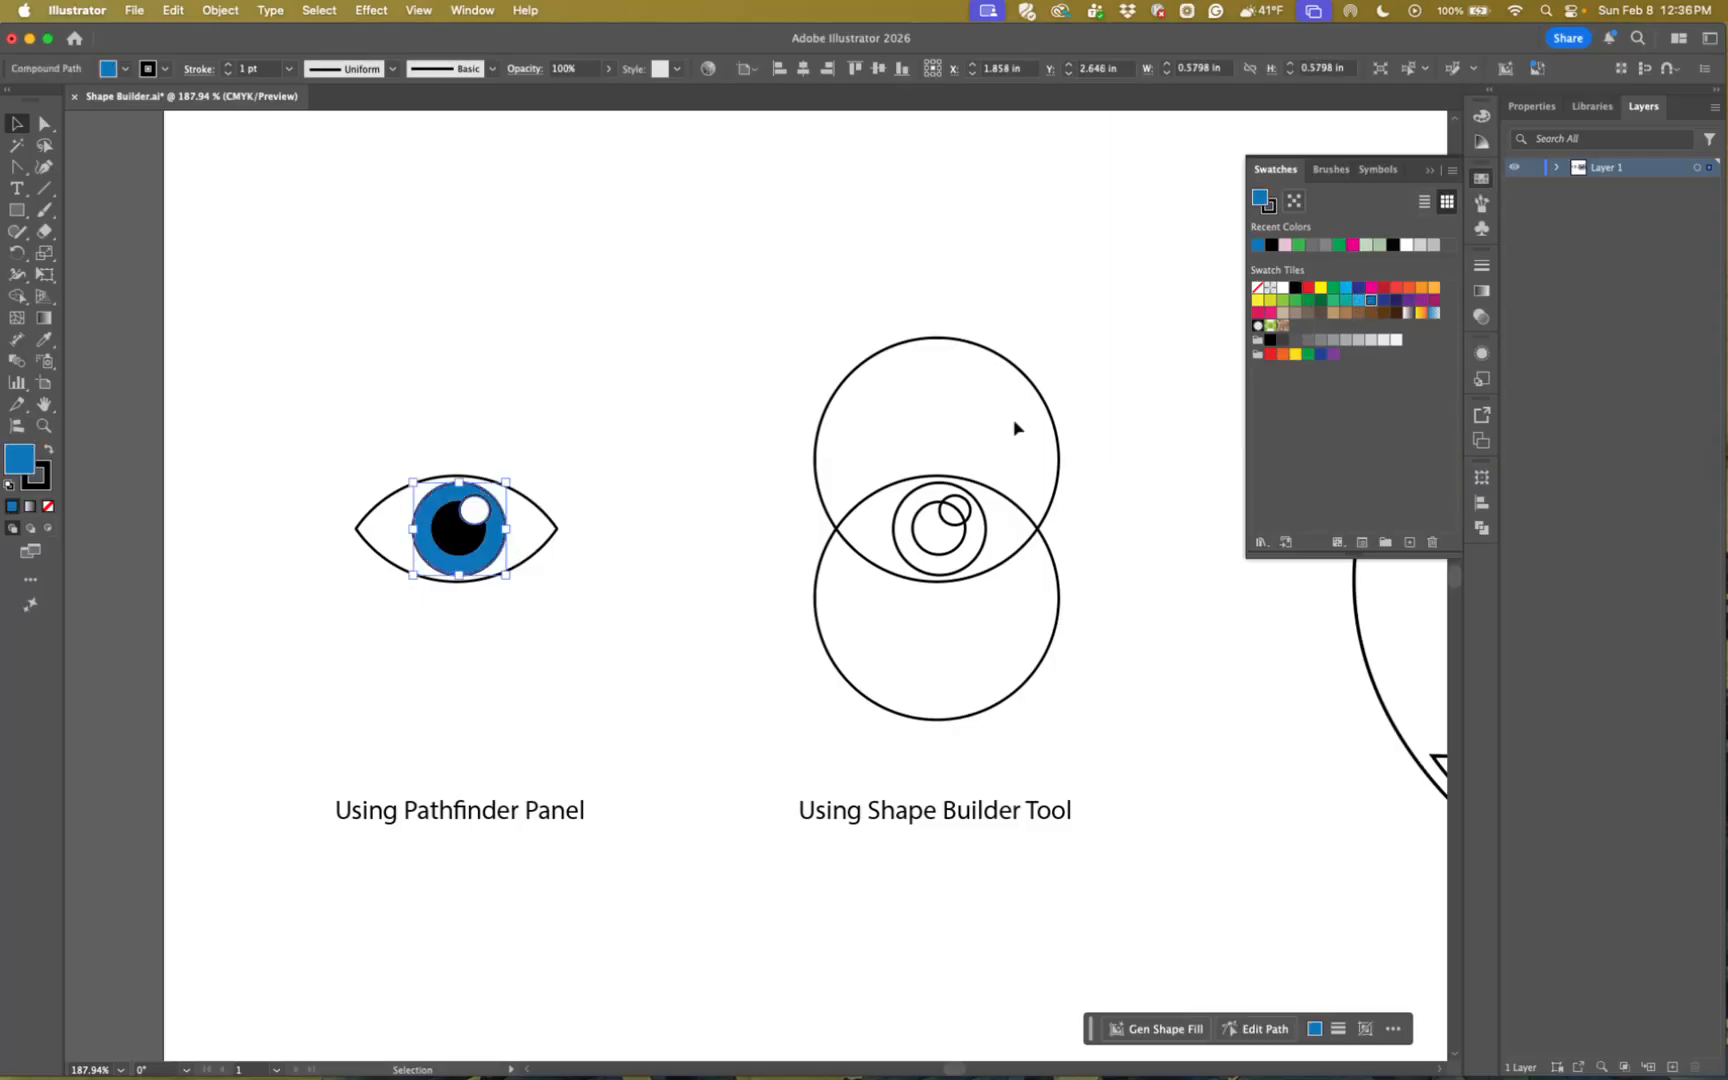
pyautogui.click(686, 494)
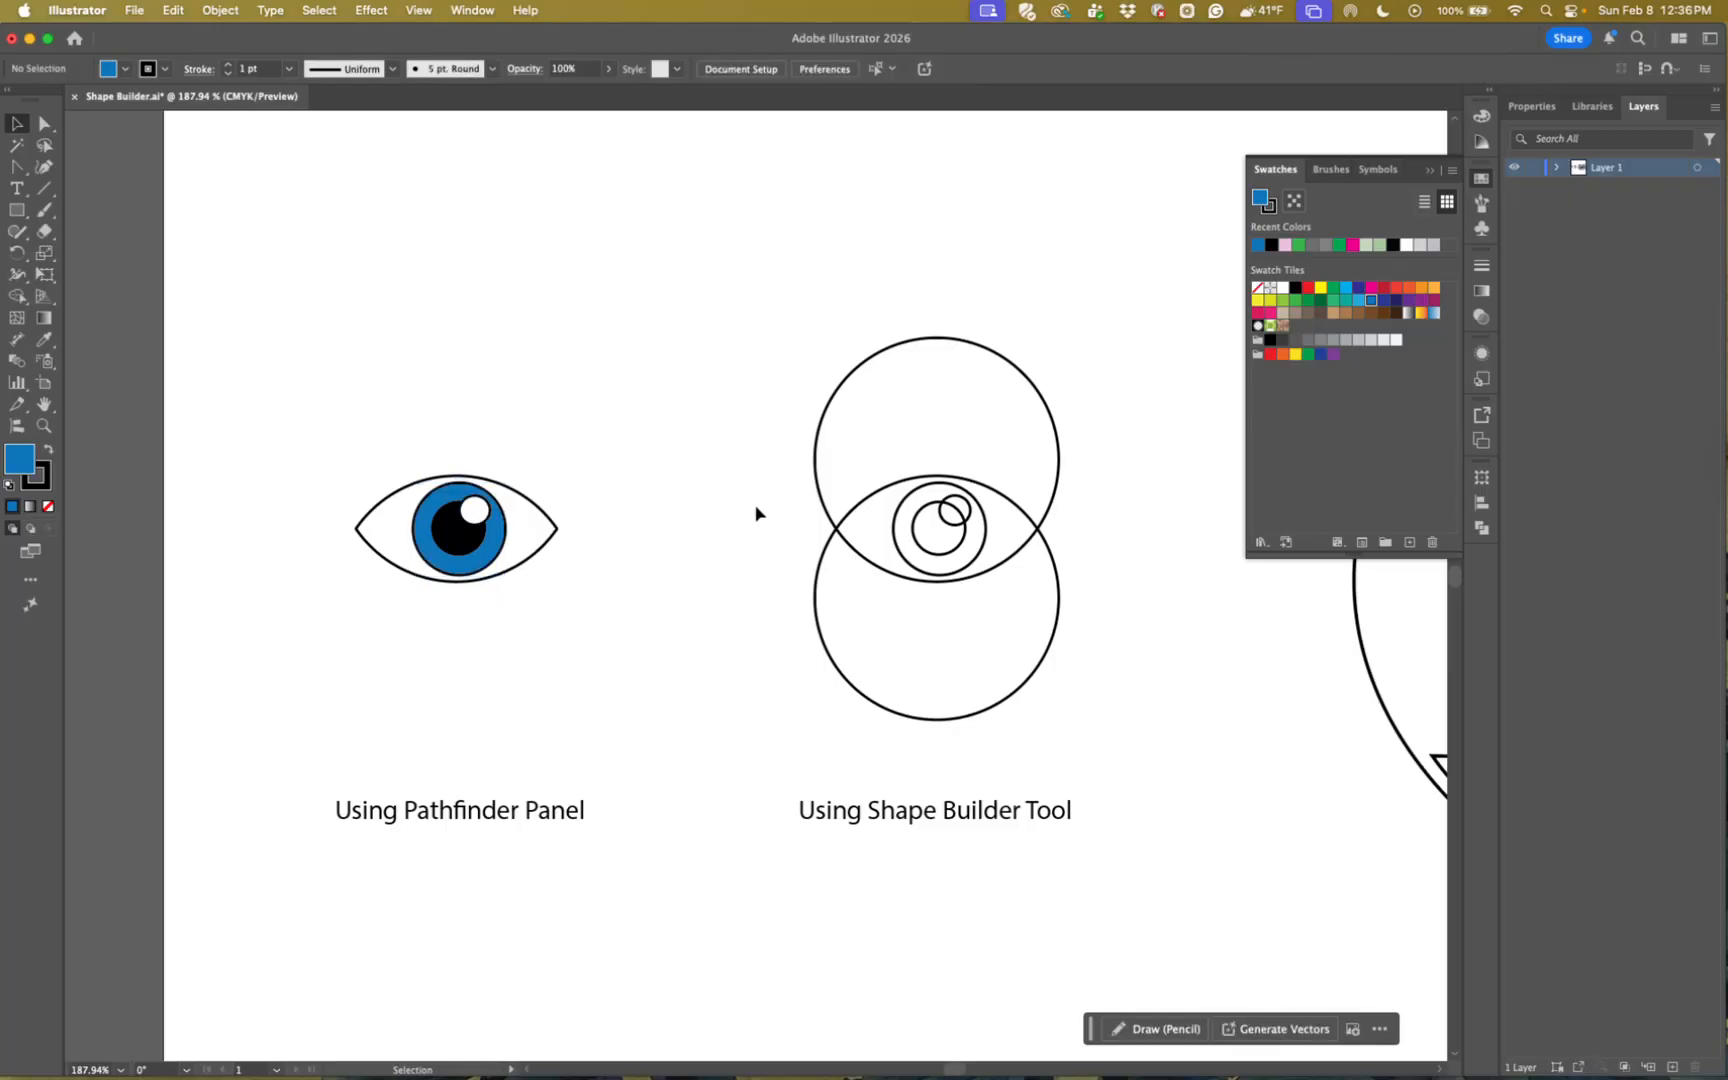
# - With the Shape Builder, remove the large circles' parts outside the almond above the Using Shape Builder Tool label and merge the highlight circle's pieces
pyautogui.press('space')
pyautogui.moveTo(758, 509); pyautogui.dragTo(467, 510)
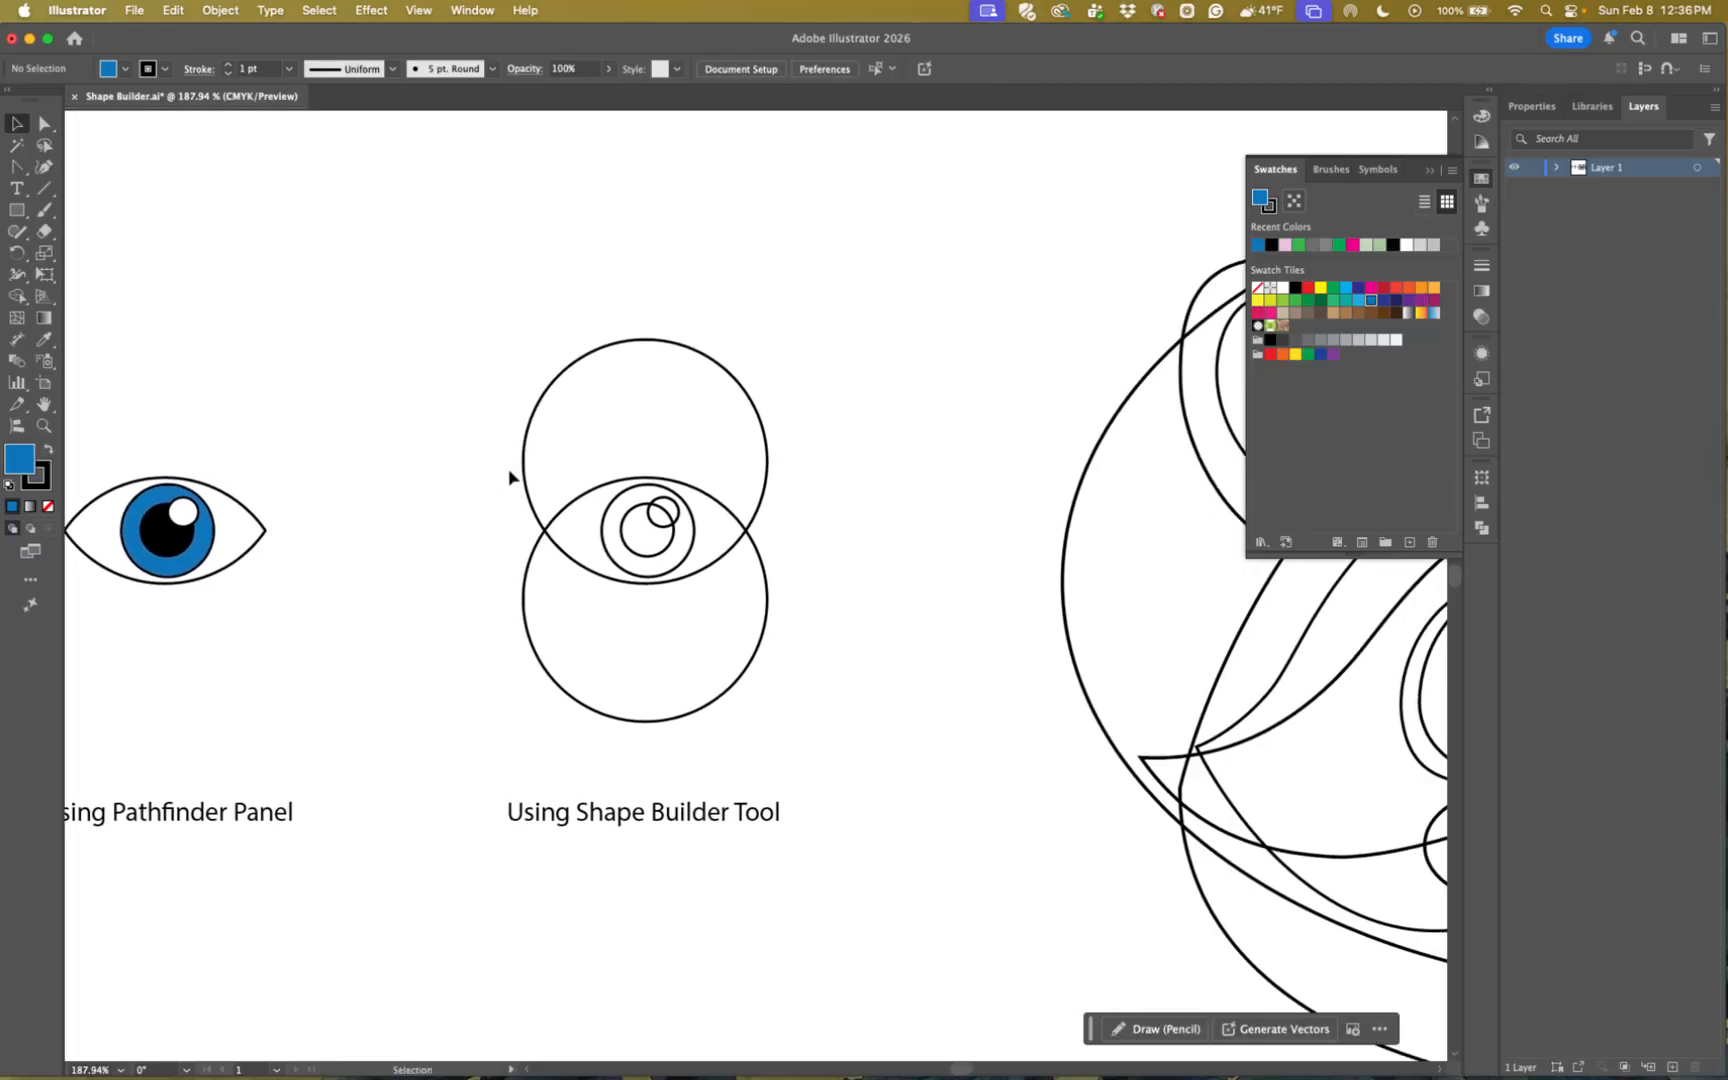
pyautogui.press('space')
pyautogui.moveTo(305, 471); pyautogui.dragTo(436, 455)
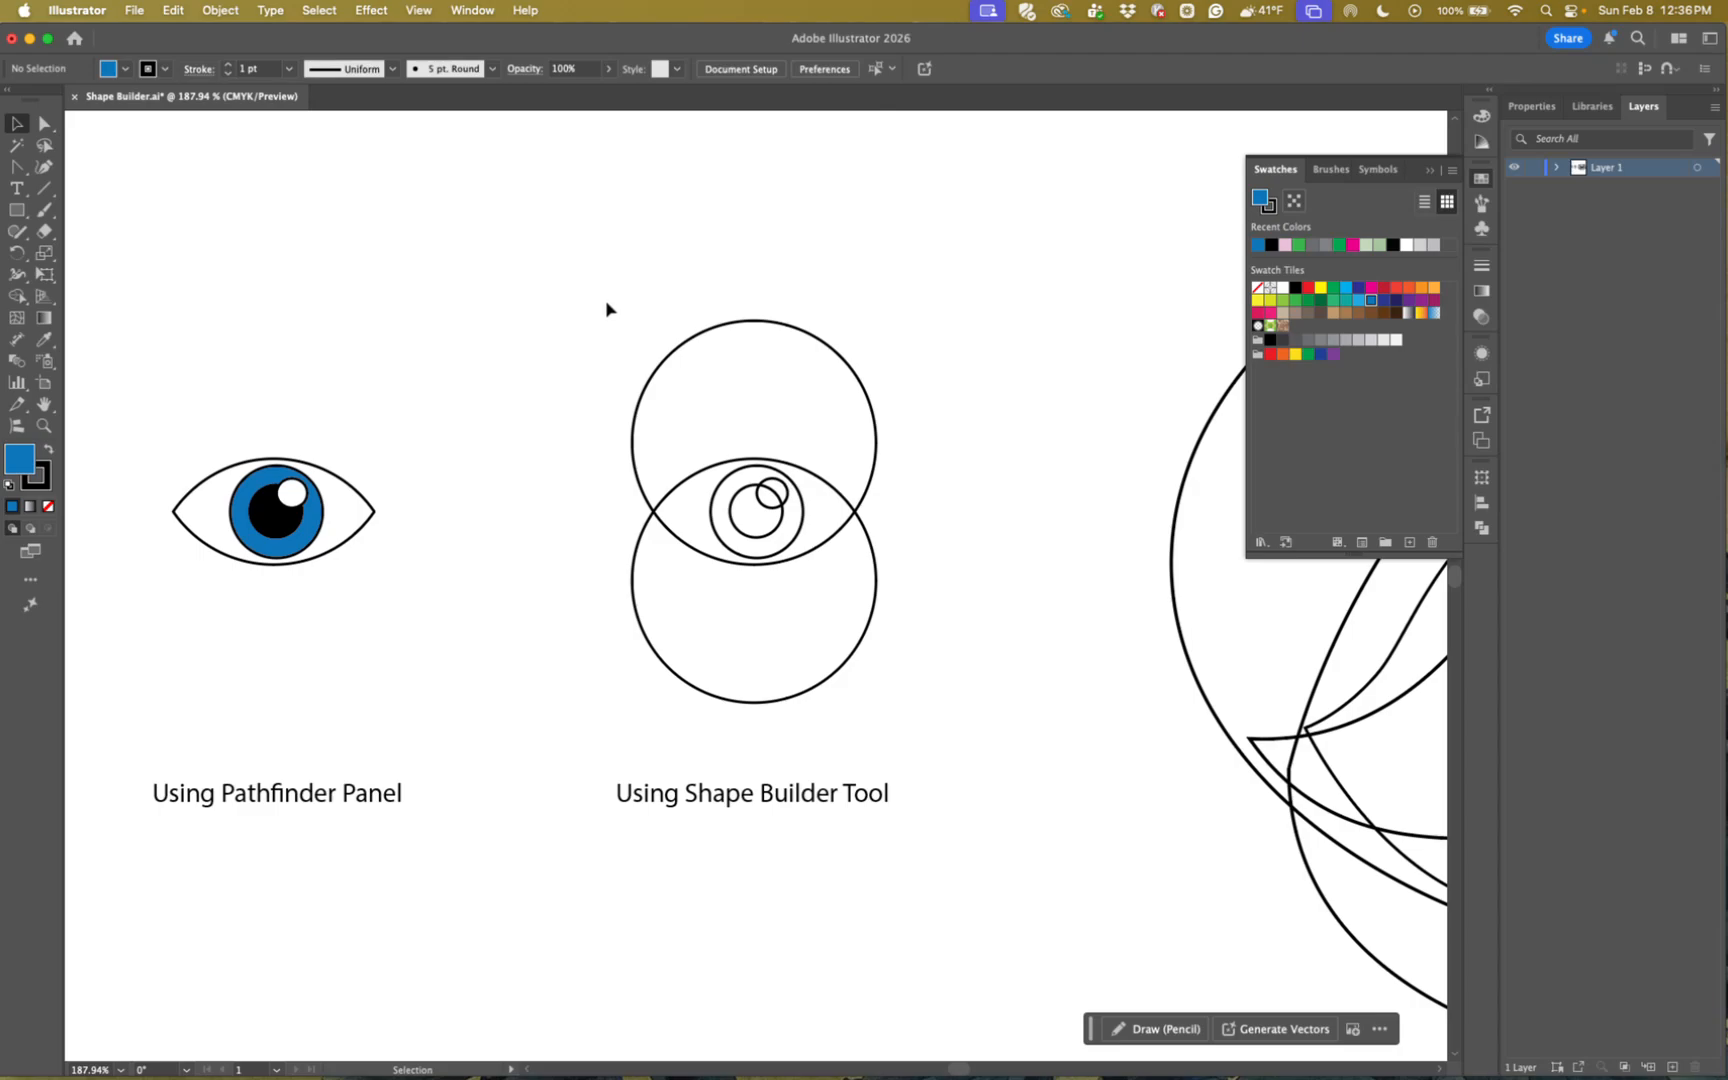
pyautogui.moveTo(606, 308); pyautogui.dragTo(928, 758)
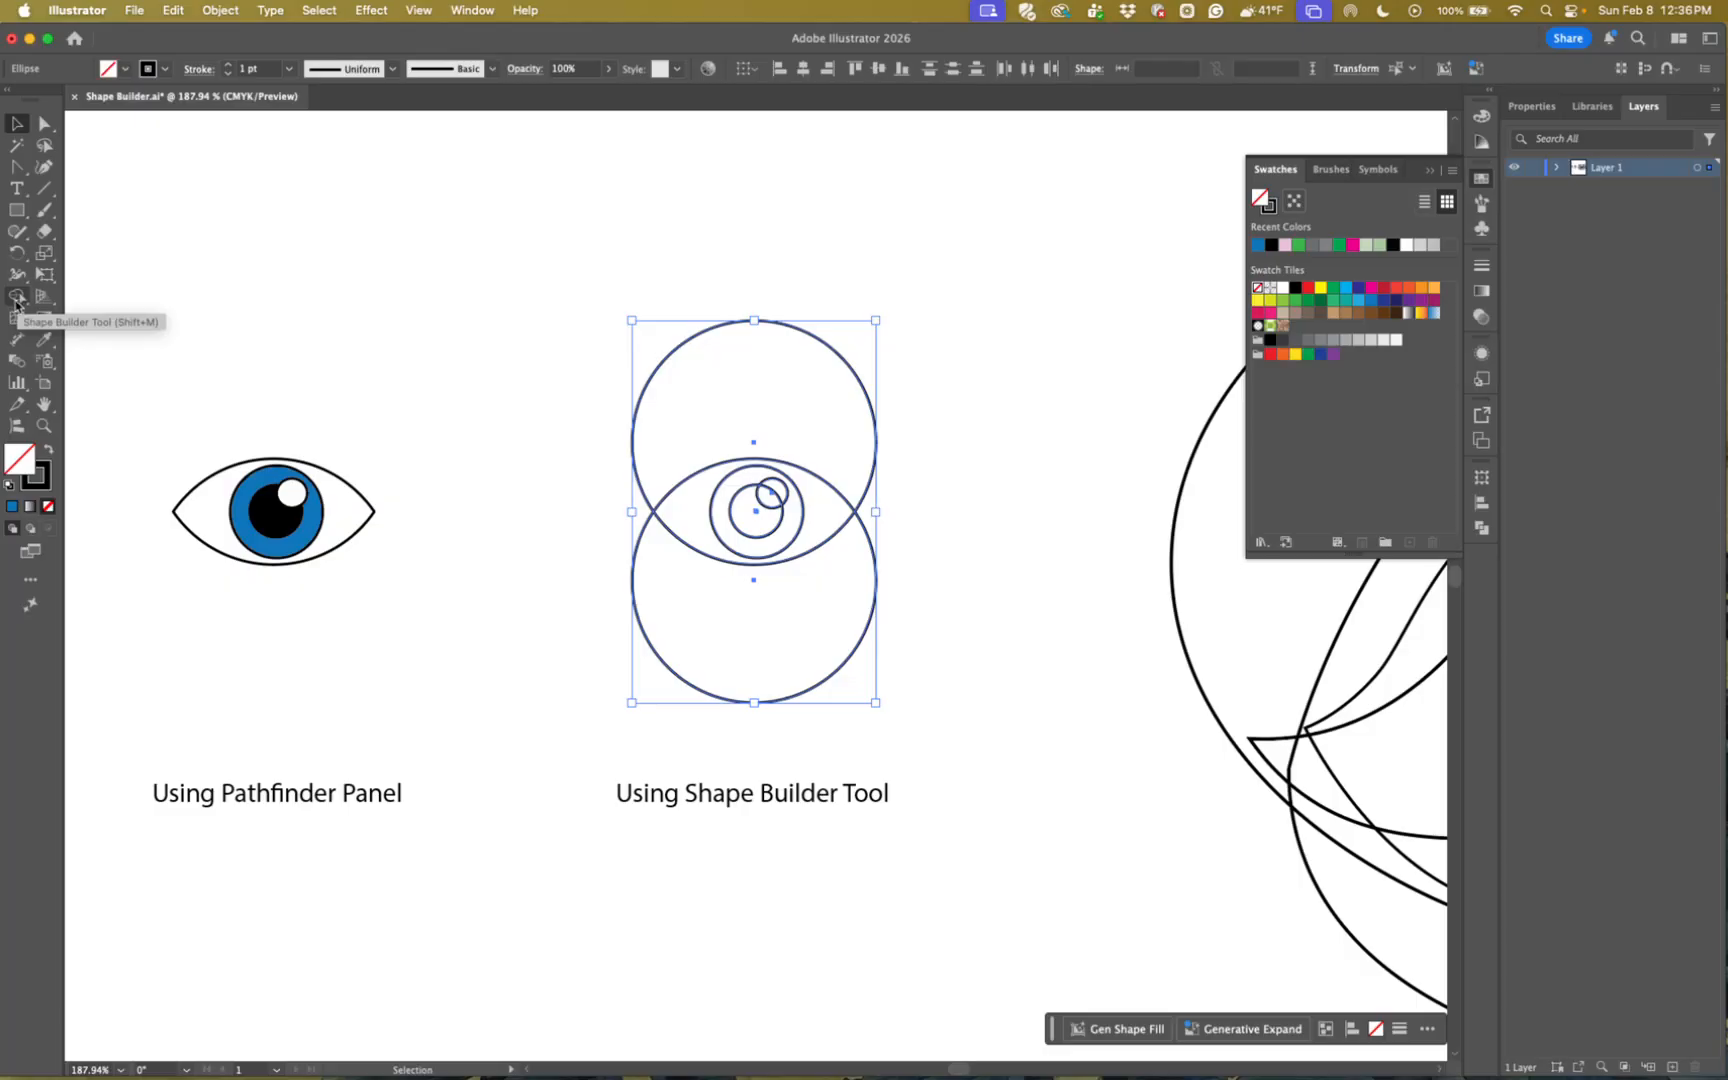
pyautogui.click(16, 298)
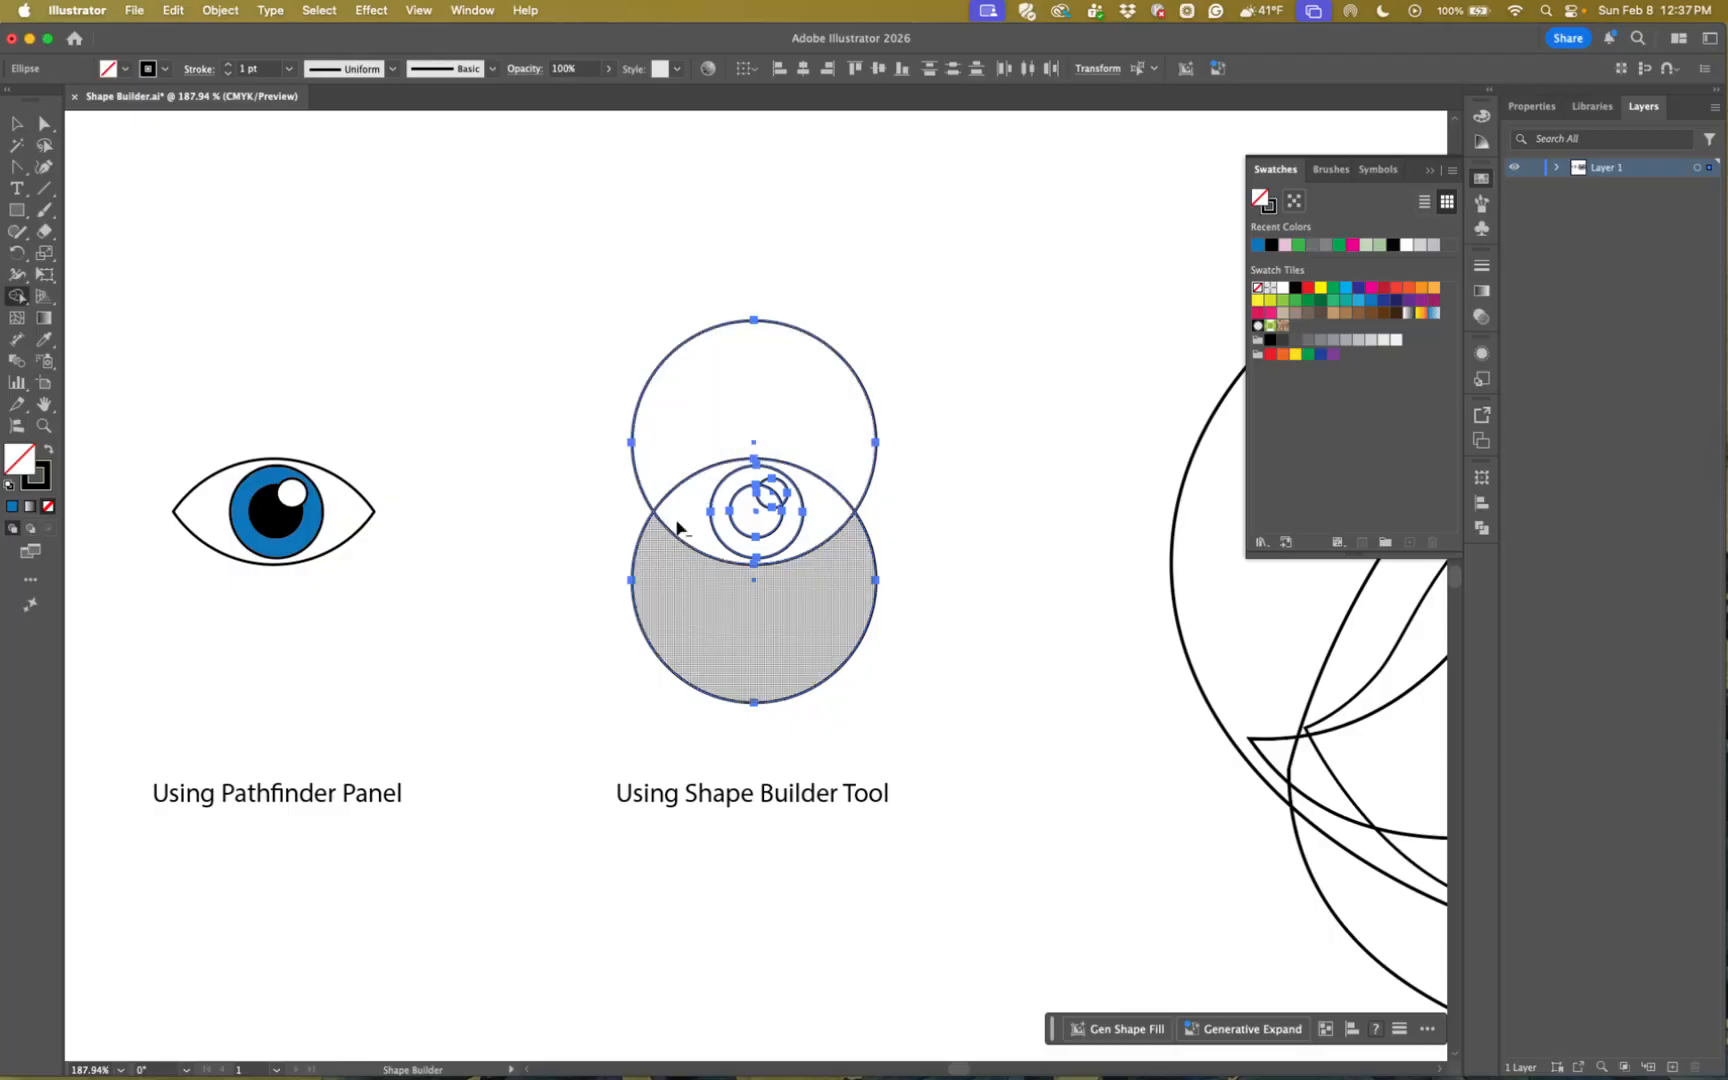
pyautogui.keyDown('alt'); pyautogui.click(690, 430); pyautogui.keyUp('alt')
pyautogui.keyDown('alt'); pyautogui.click(715, 645); pyautogui.keyUp('alt')
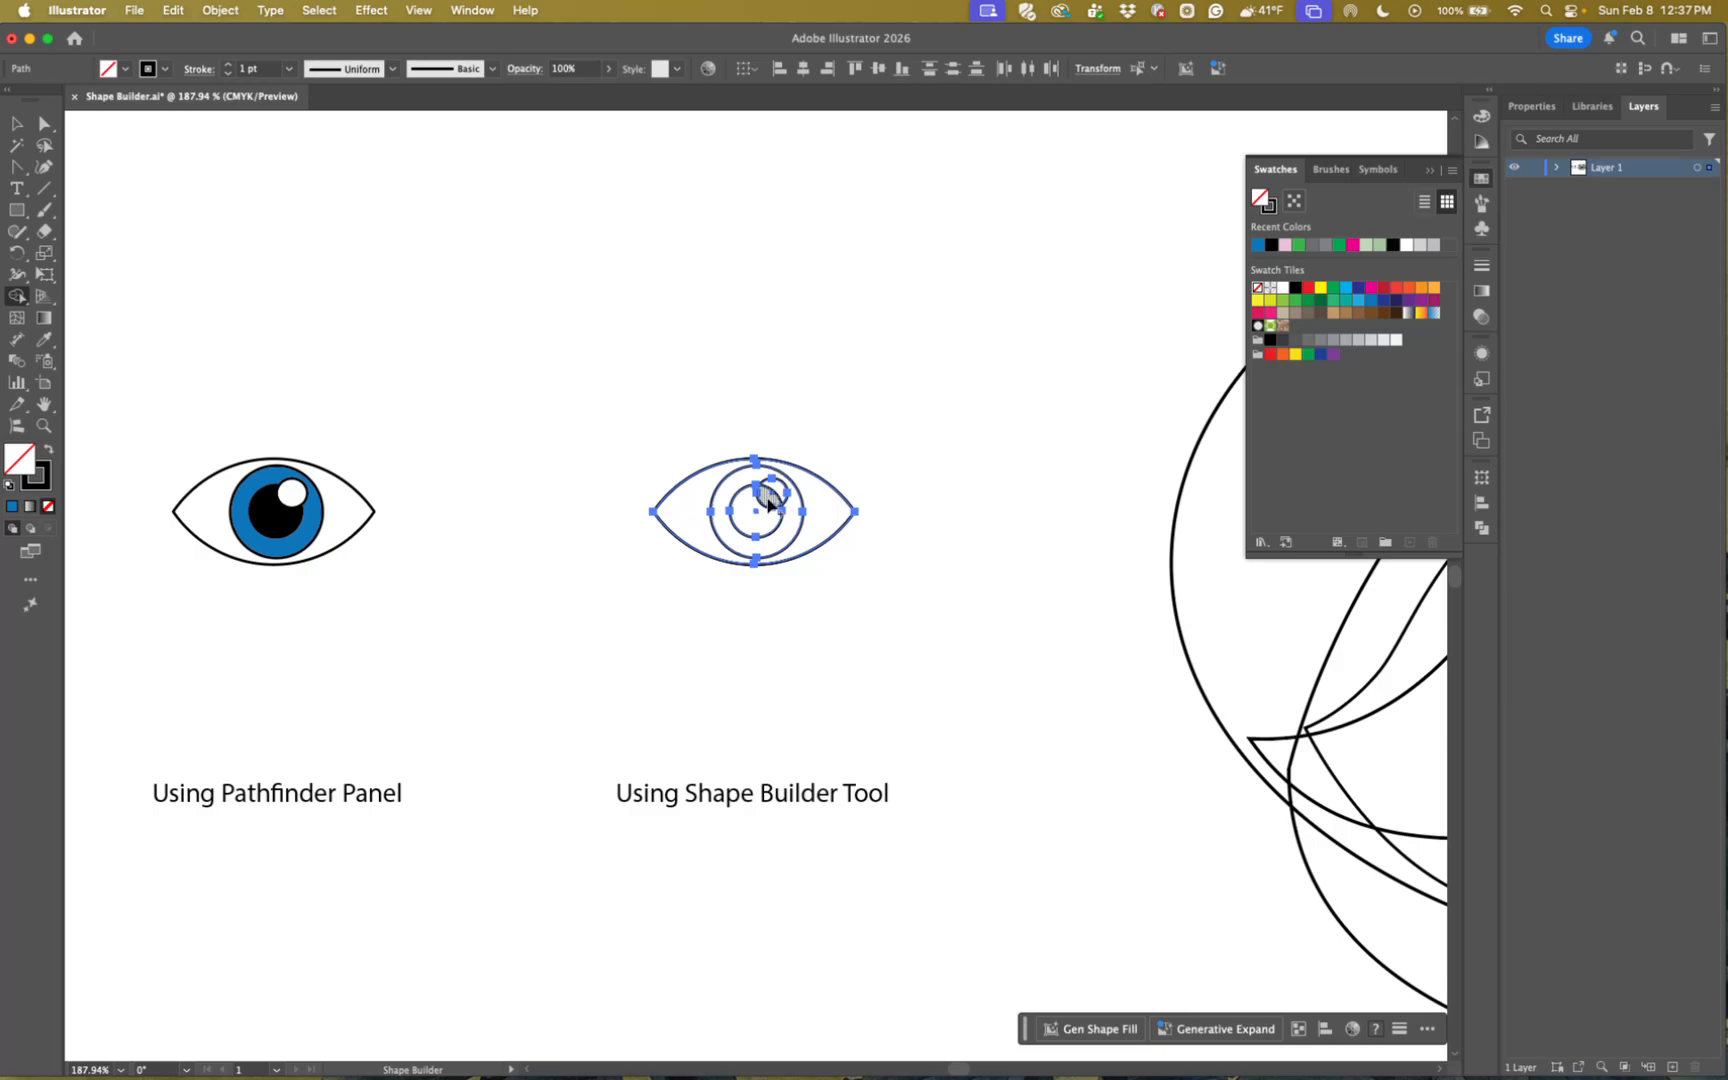
pyautogui.moveTo(774, 500); pyautogui.dragTo(780, 495)
pyautogui.press('super+shift+a')
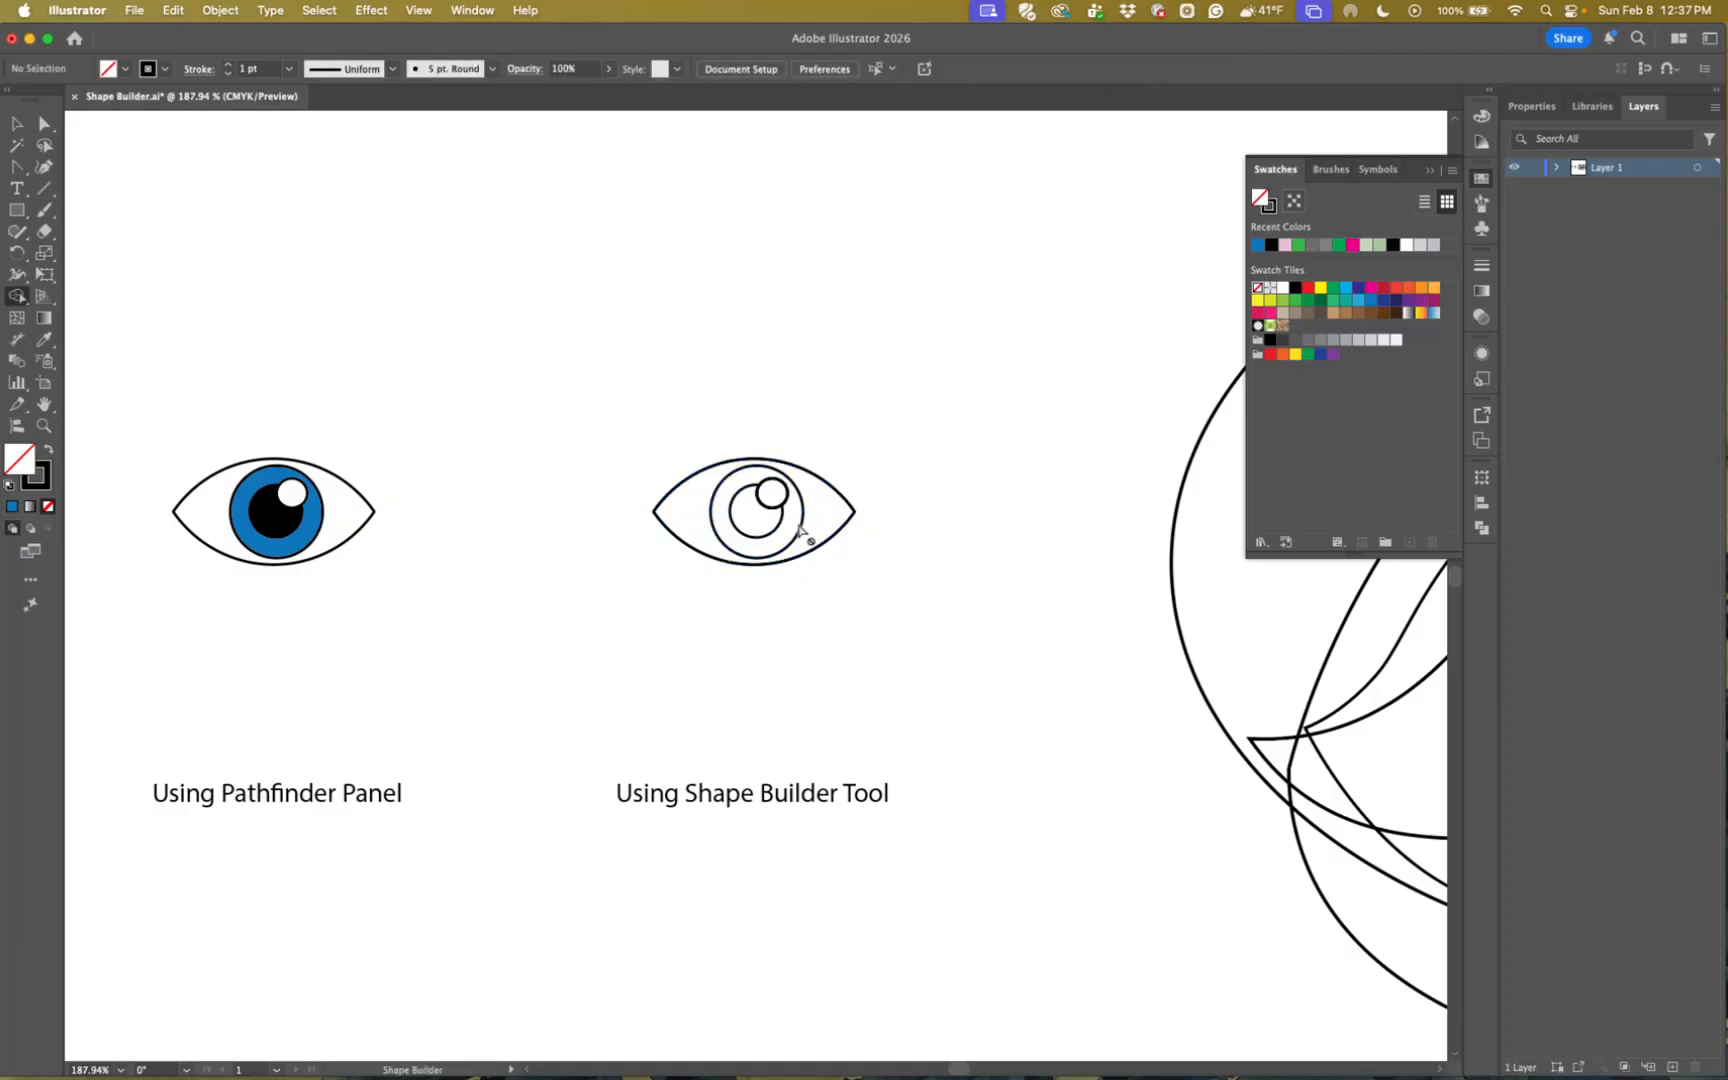
# - Fill the iris of the Using Shape Builder Tool eye with blue and its pupil with black, and deselect
pyautogui.press('v')
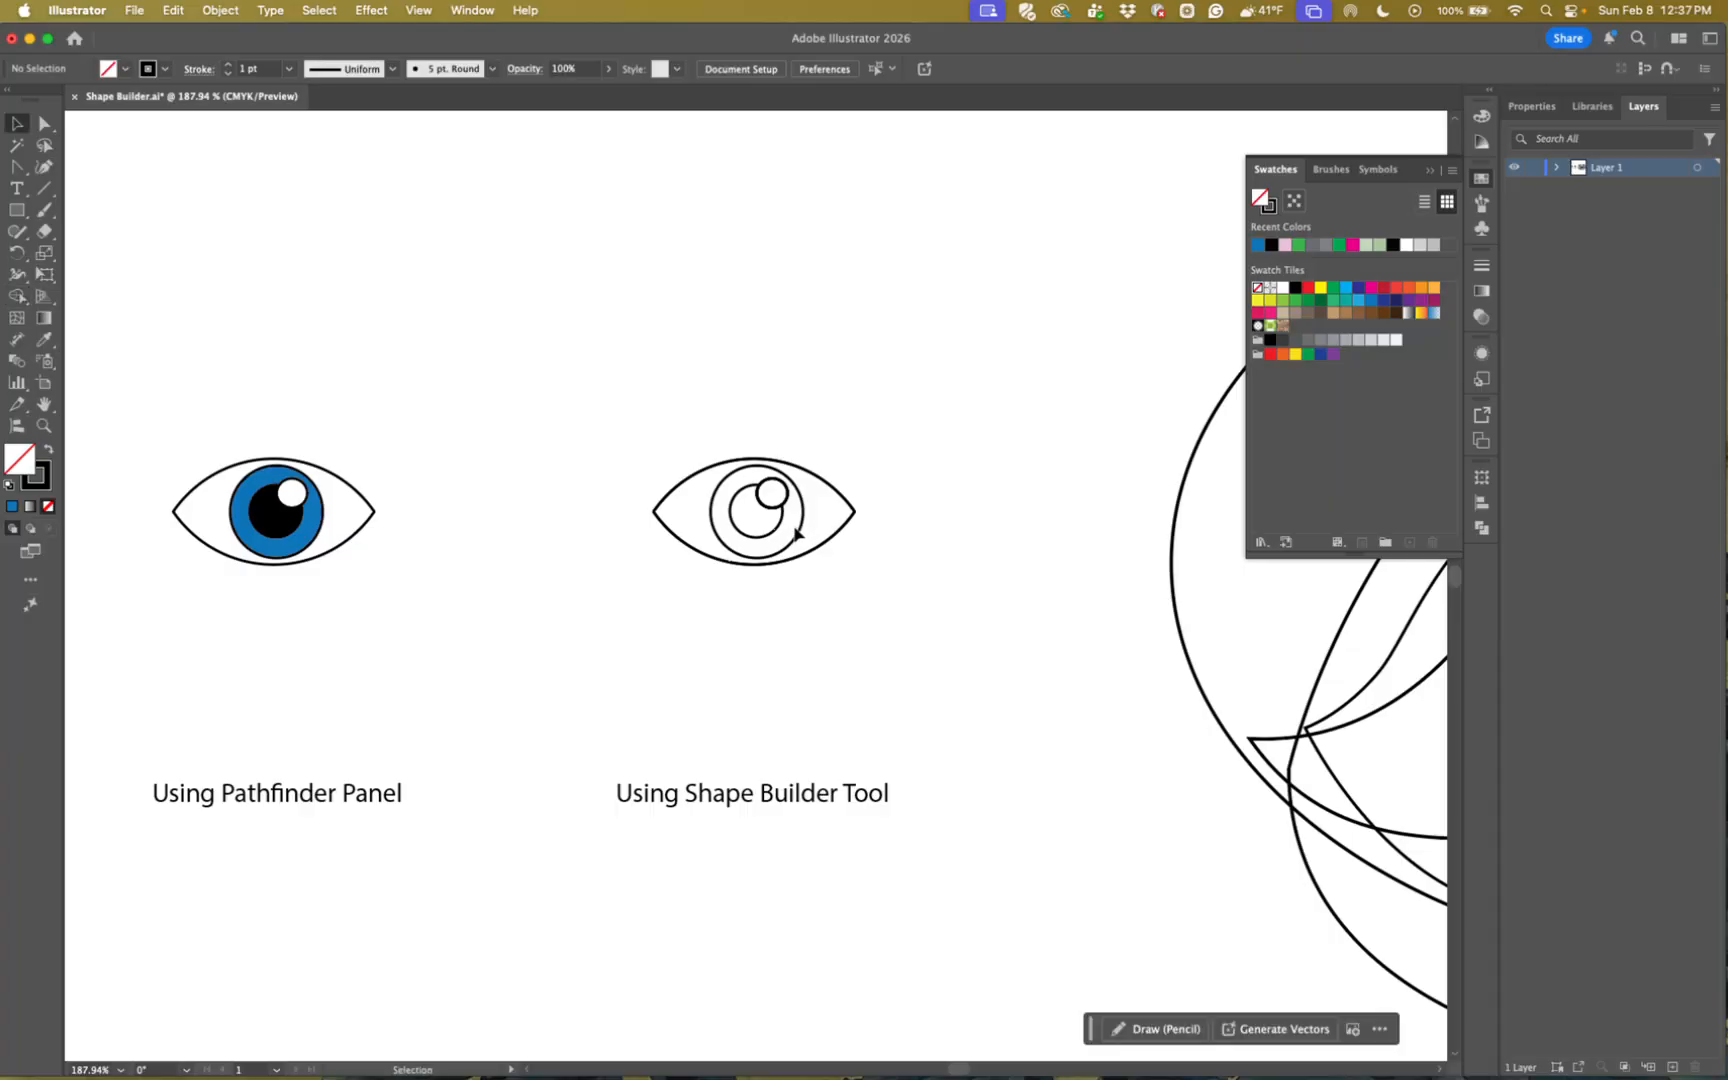
pyautogui.click(799, 536)
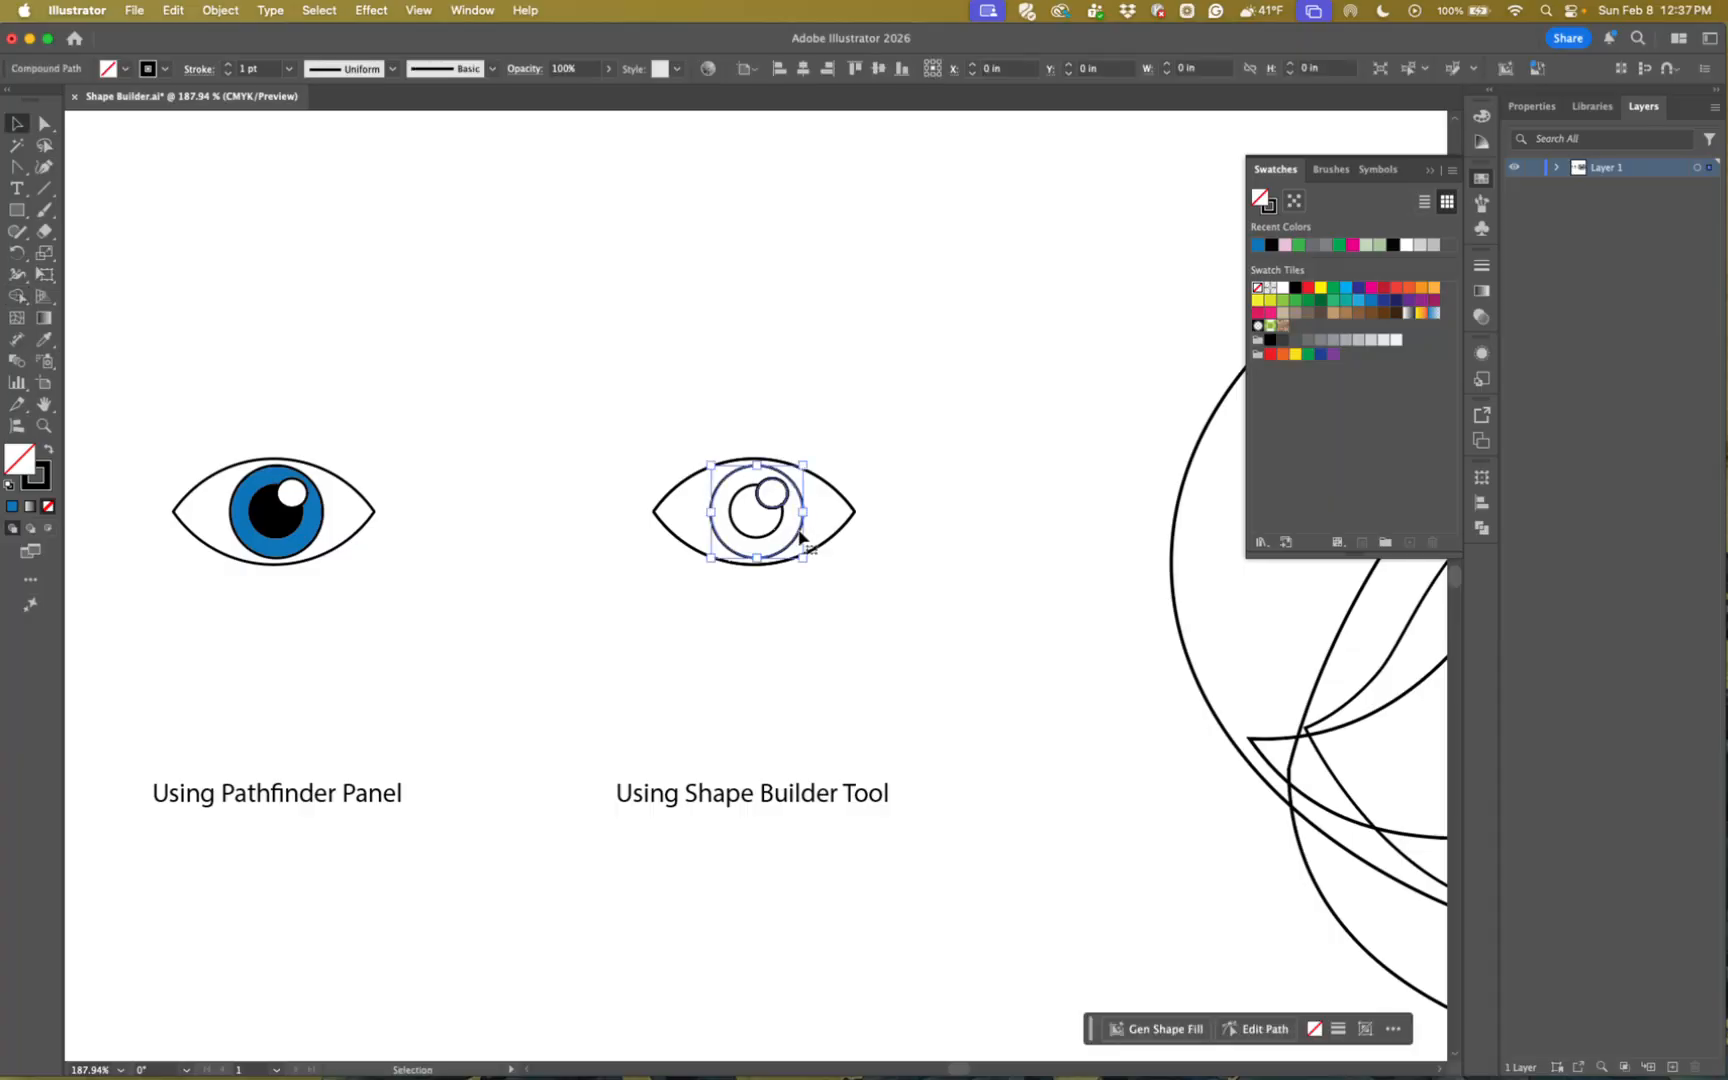
pyautogui.click(1370, 302)
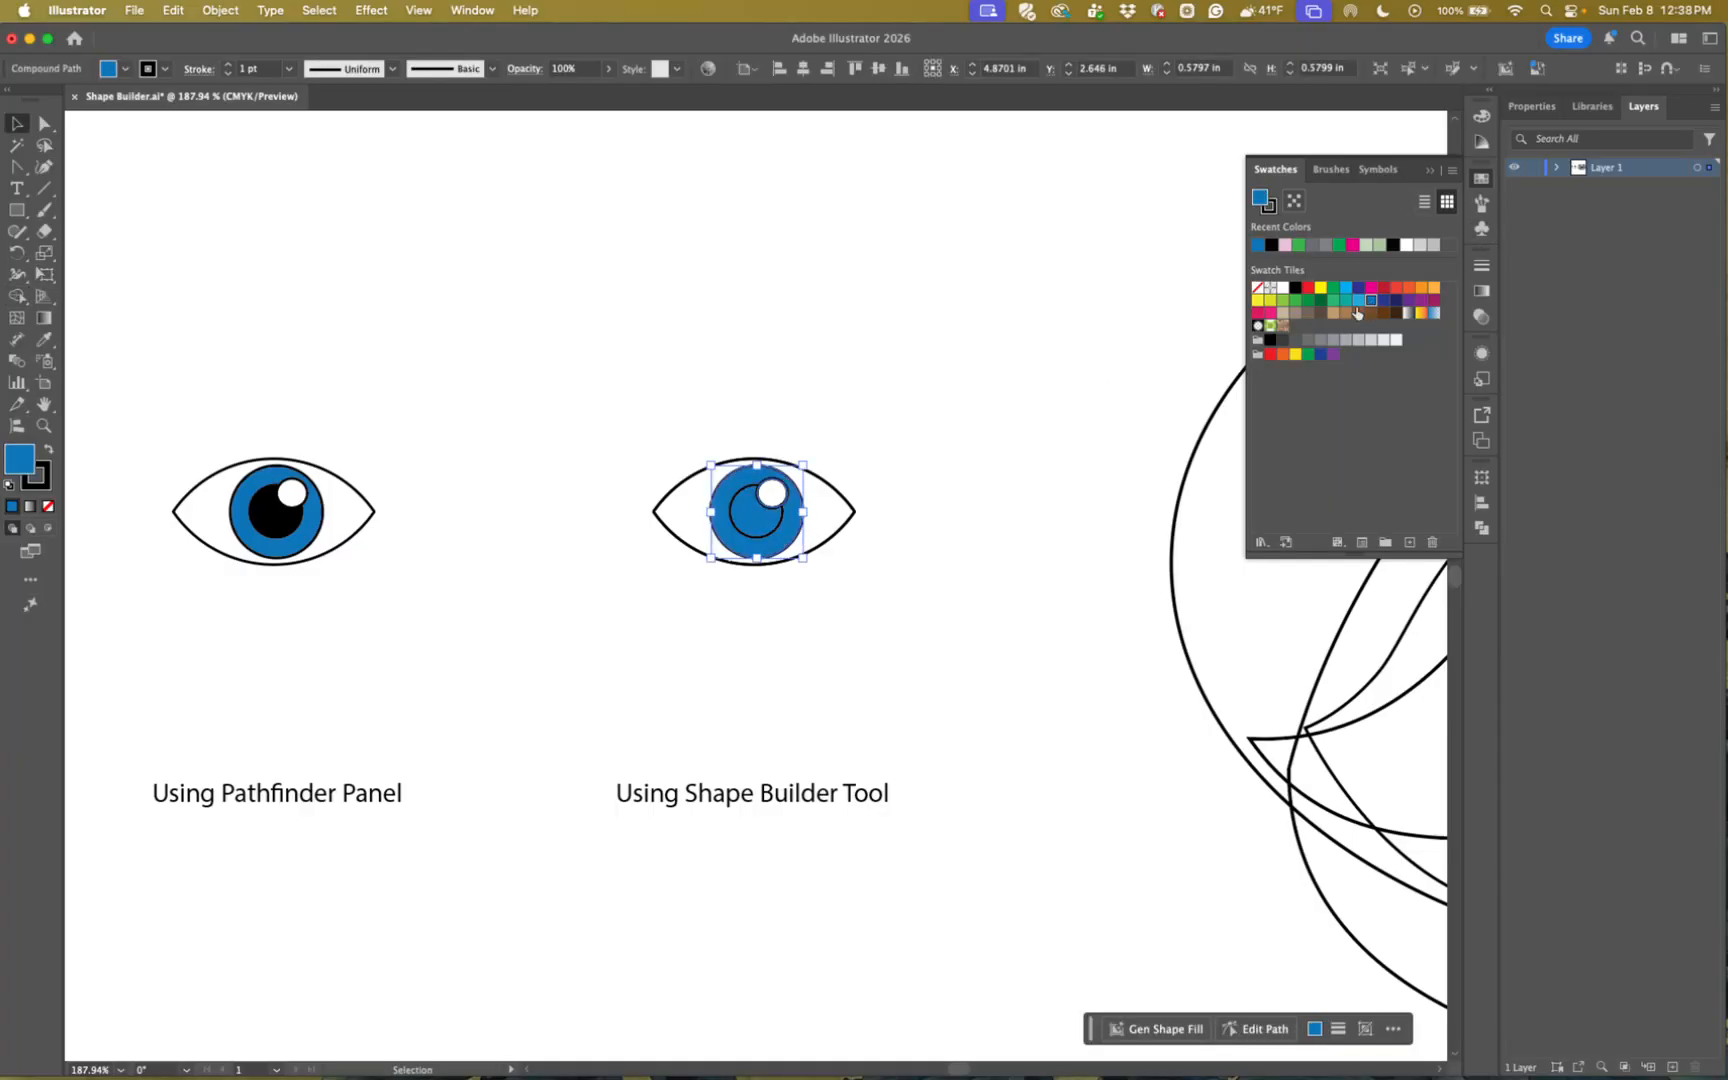
pyautogui.click(762, 541)
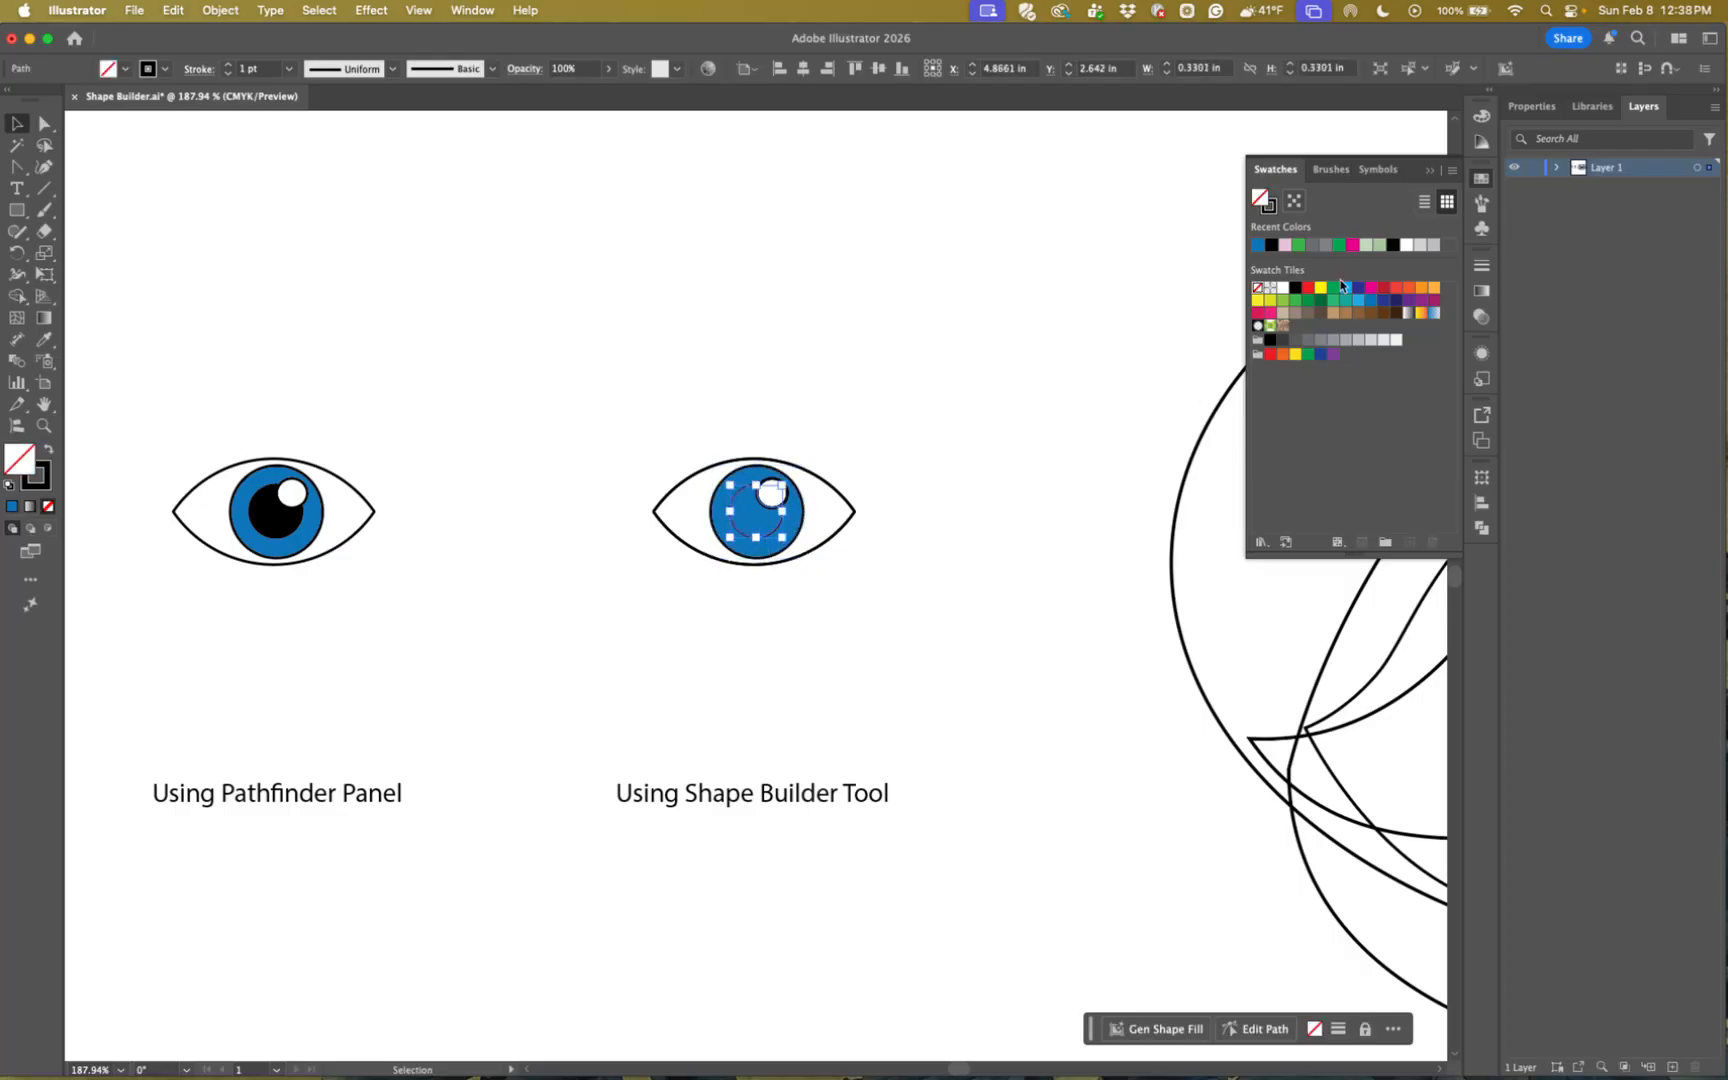
pyautogui.click(1283, 288)
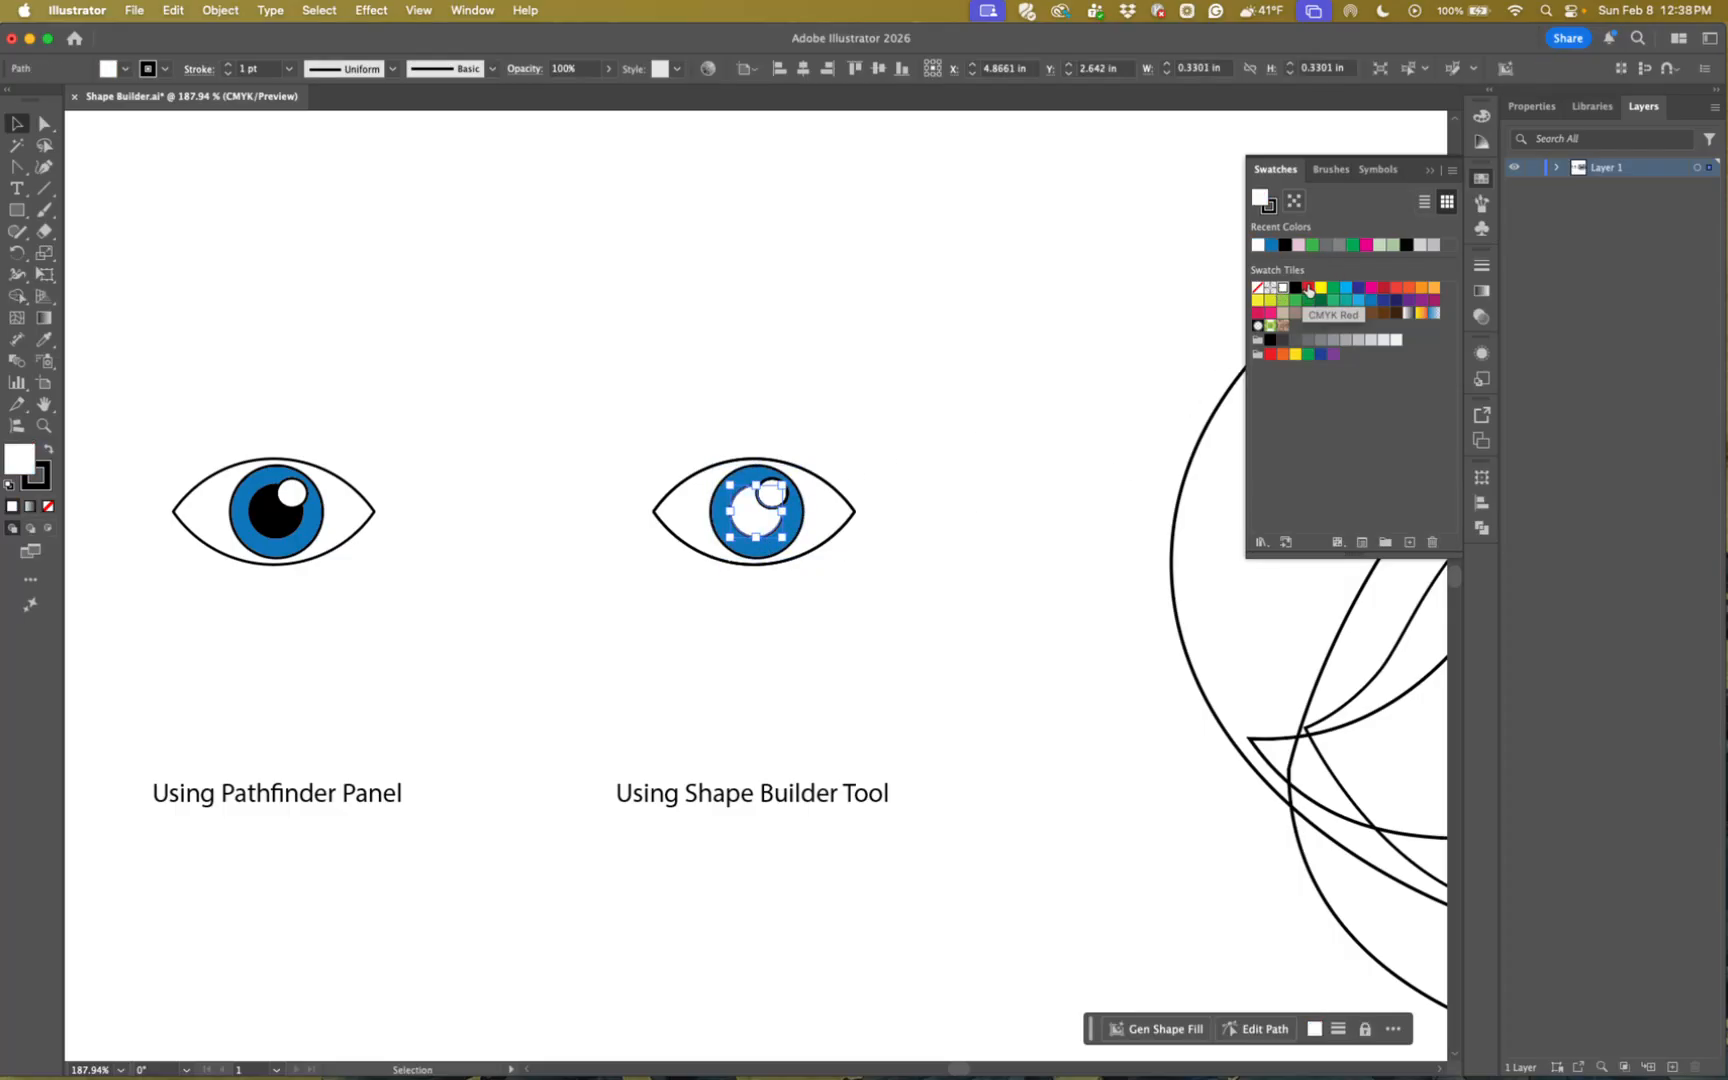
pyautogui.click(1296, 289)
pyautogui.click(901, 456)
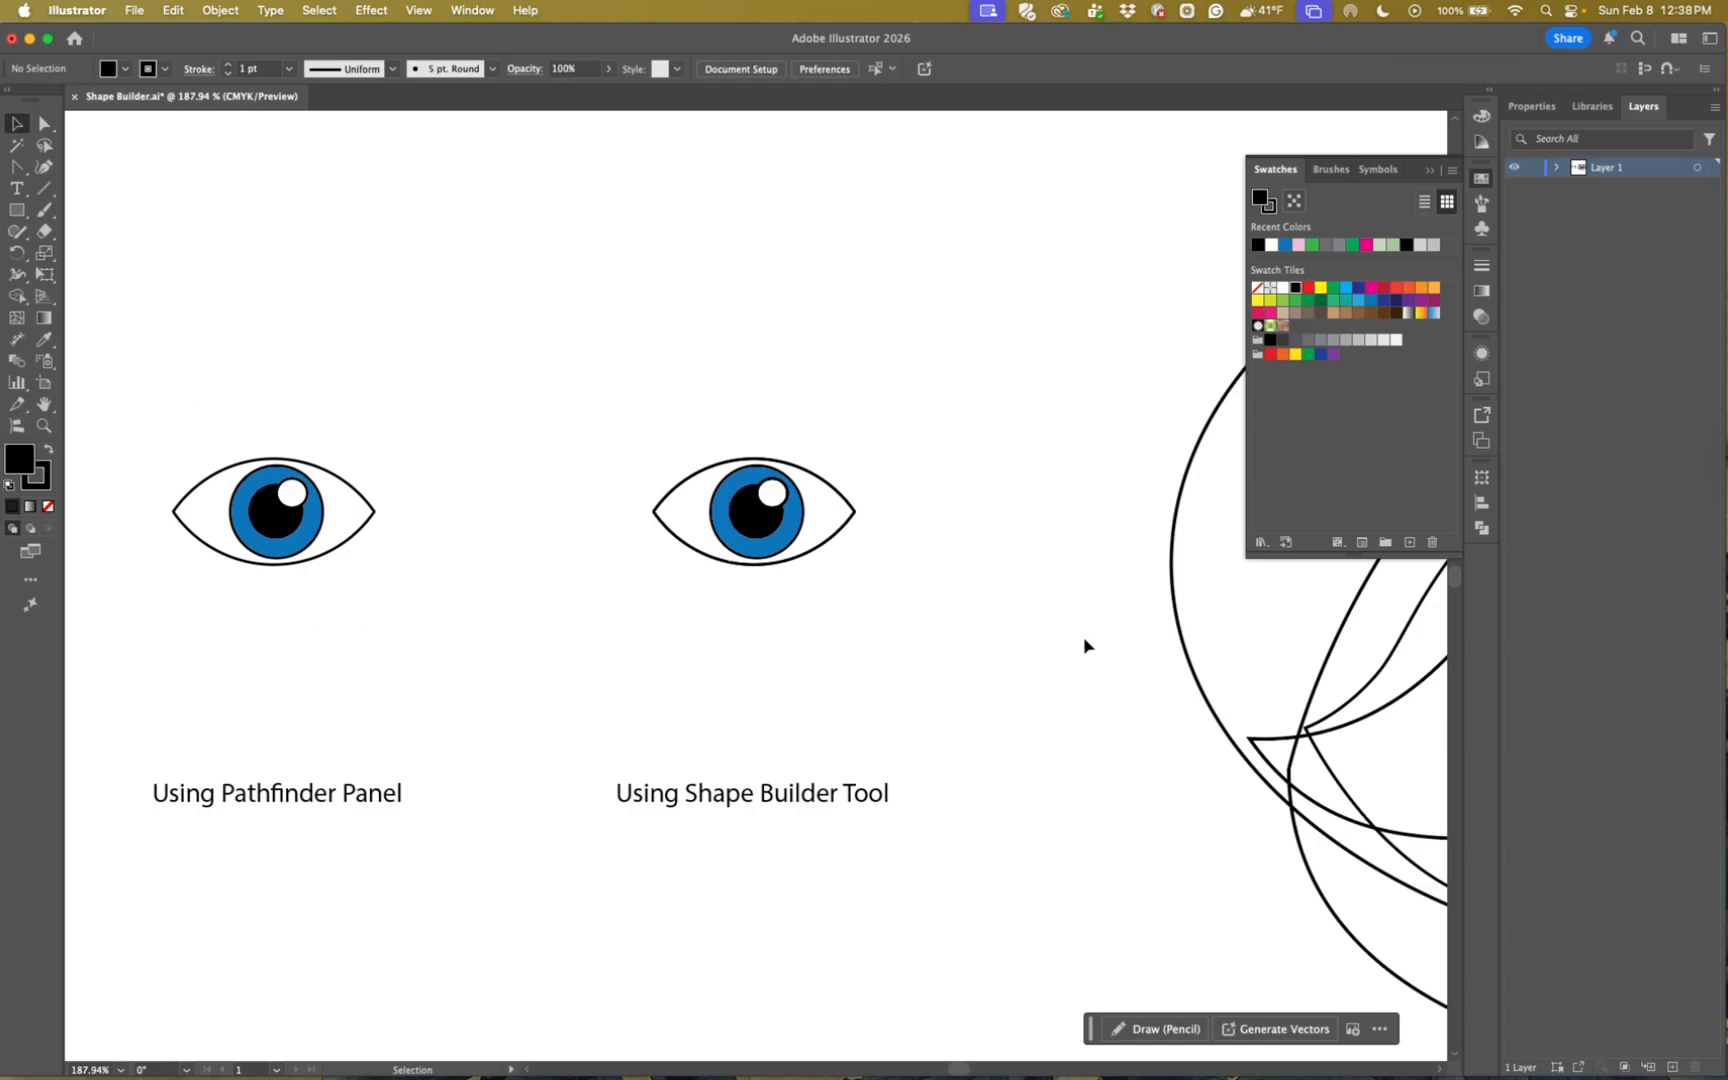
pyautogui.click(1435, 173)
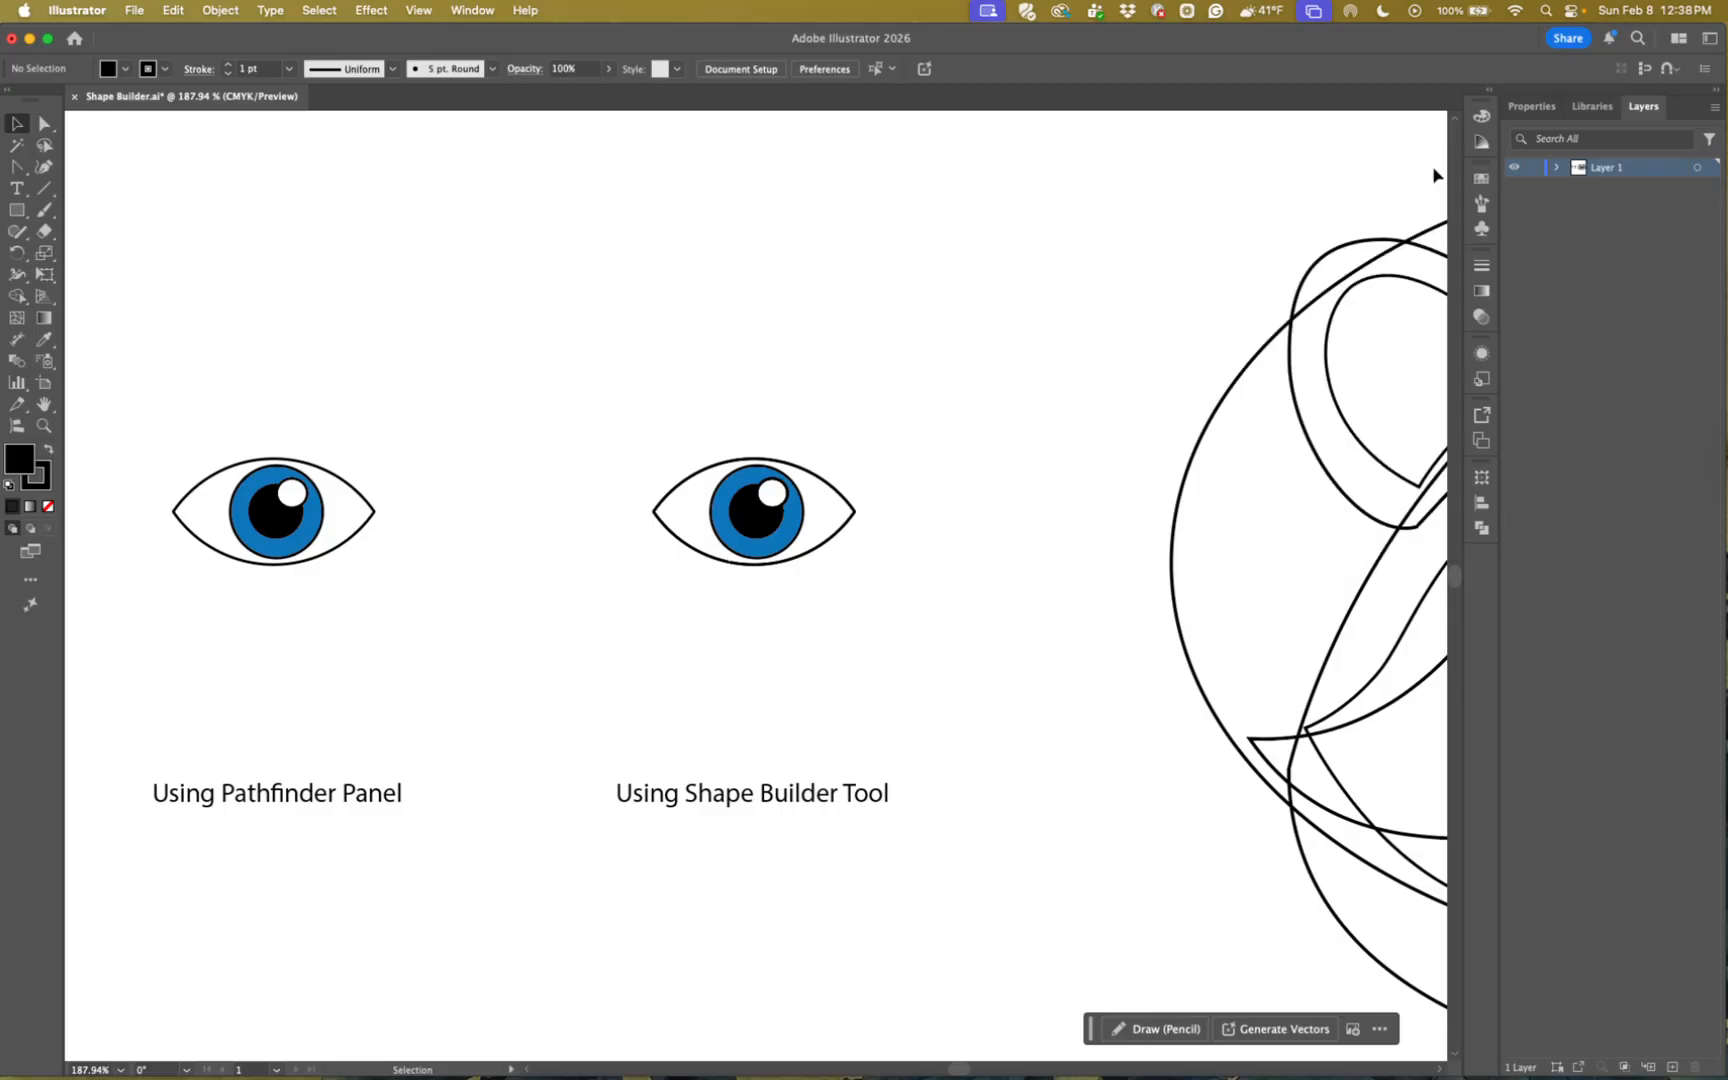
# - Select the whole raccoon line drawing and remove the excess regions above, beside and below the head with the Shape Builder
pyautogui.moveTo(1254, 436)
pyautogui.mouseDown()
pyautogui.moveTo(424, 436)
pyautogui.moveTo(347, 413)
pyautogui.mouseUp()
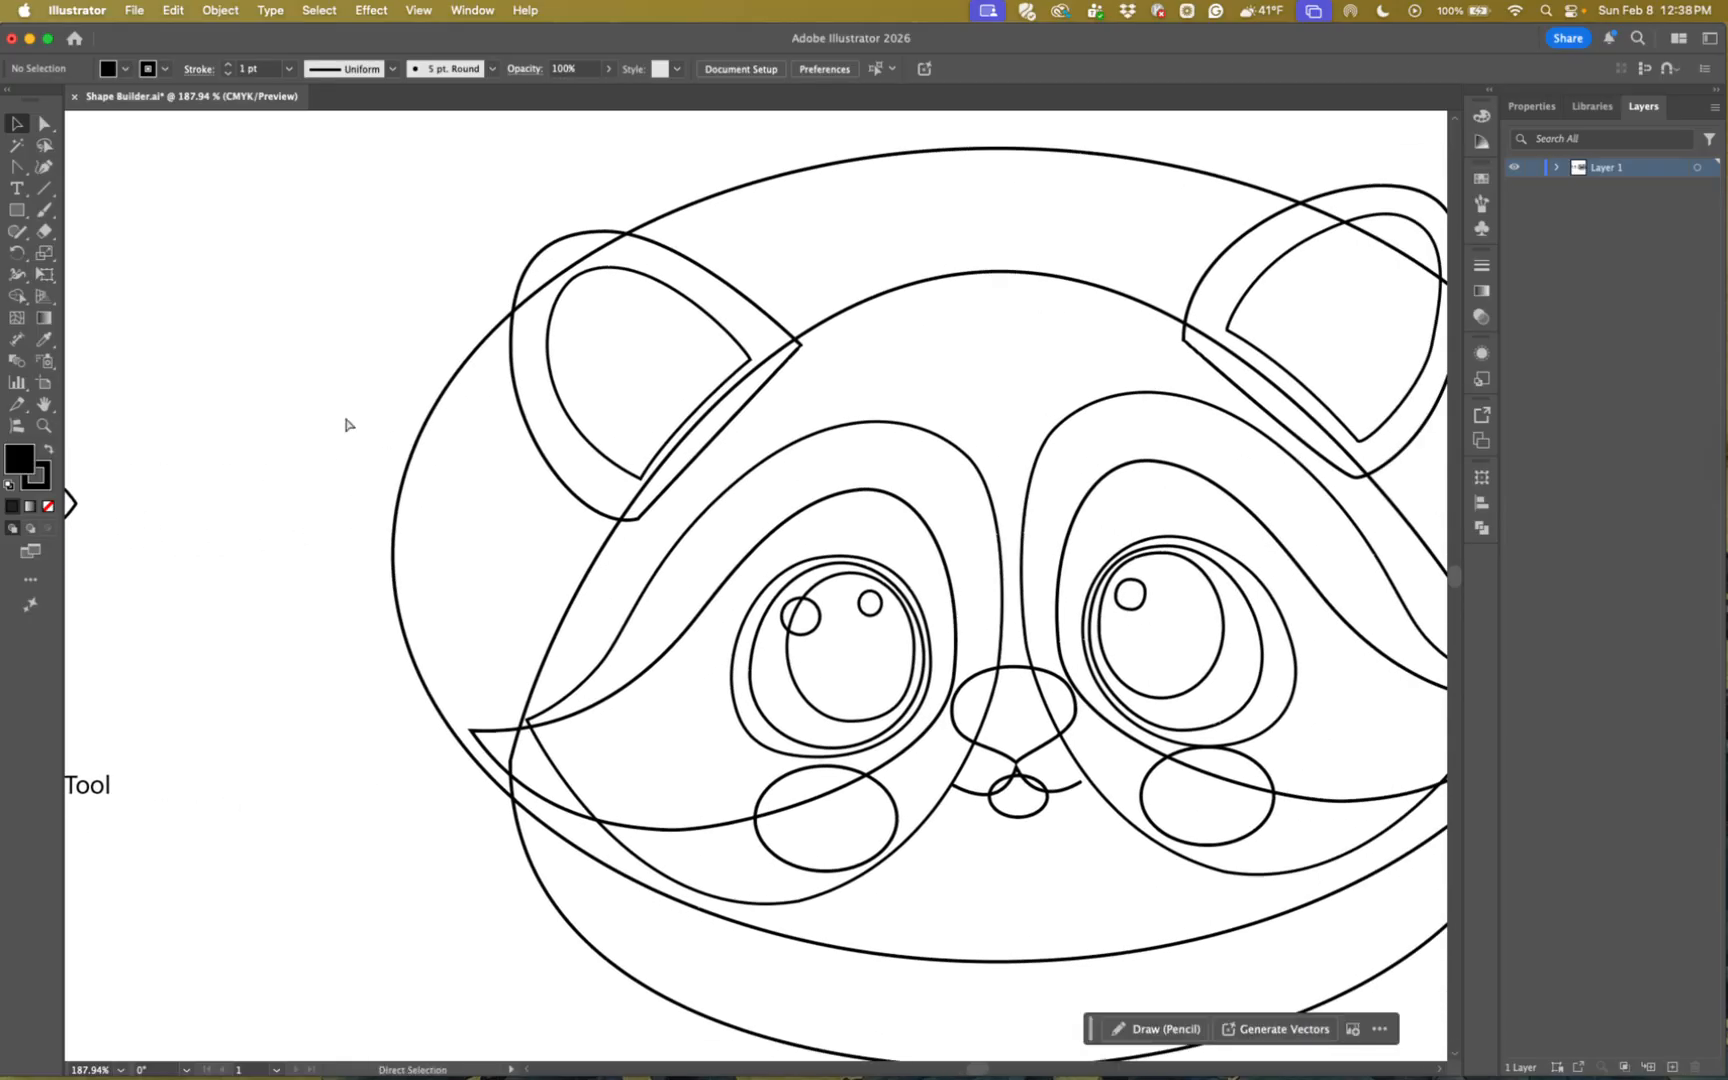
pyautogui.press('super+minus')
pyautogui.moveTo(862, 535); pyautogui.dragTo(680, 534)
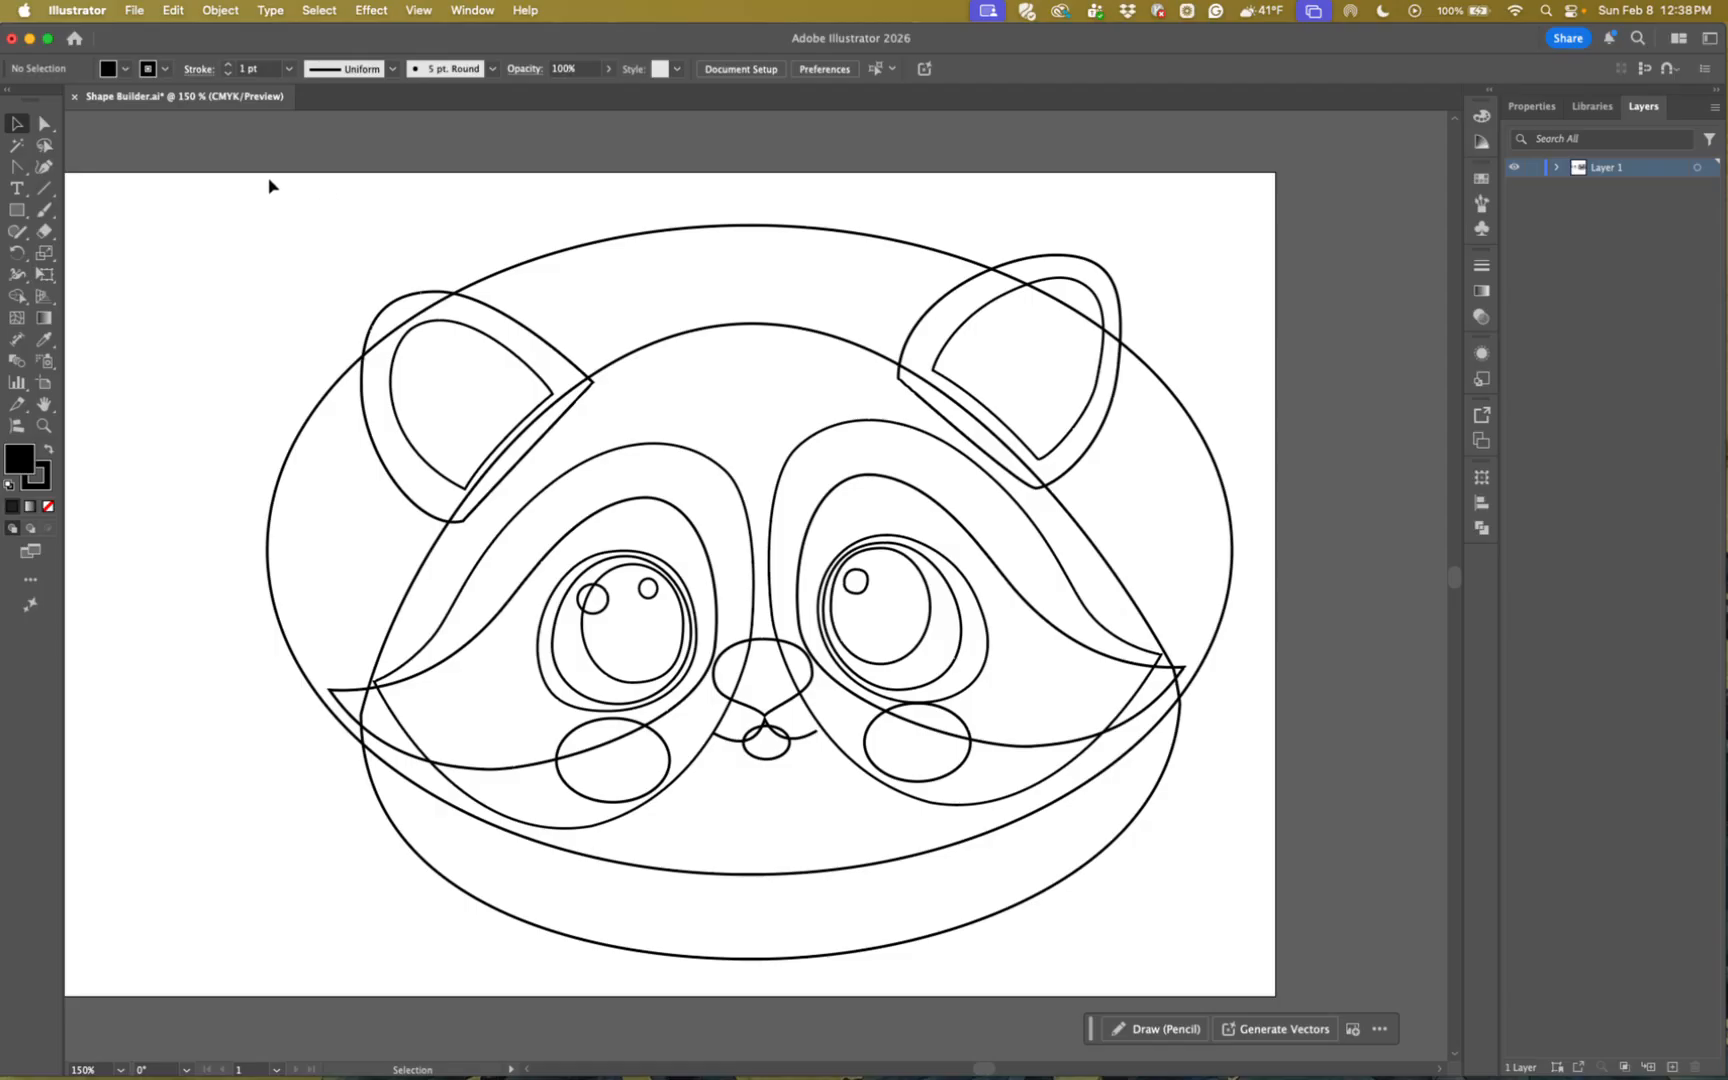
pyautogui.moveTo(269, 188); pyautogui.dragTo(1296, 979)
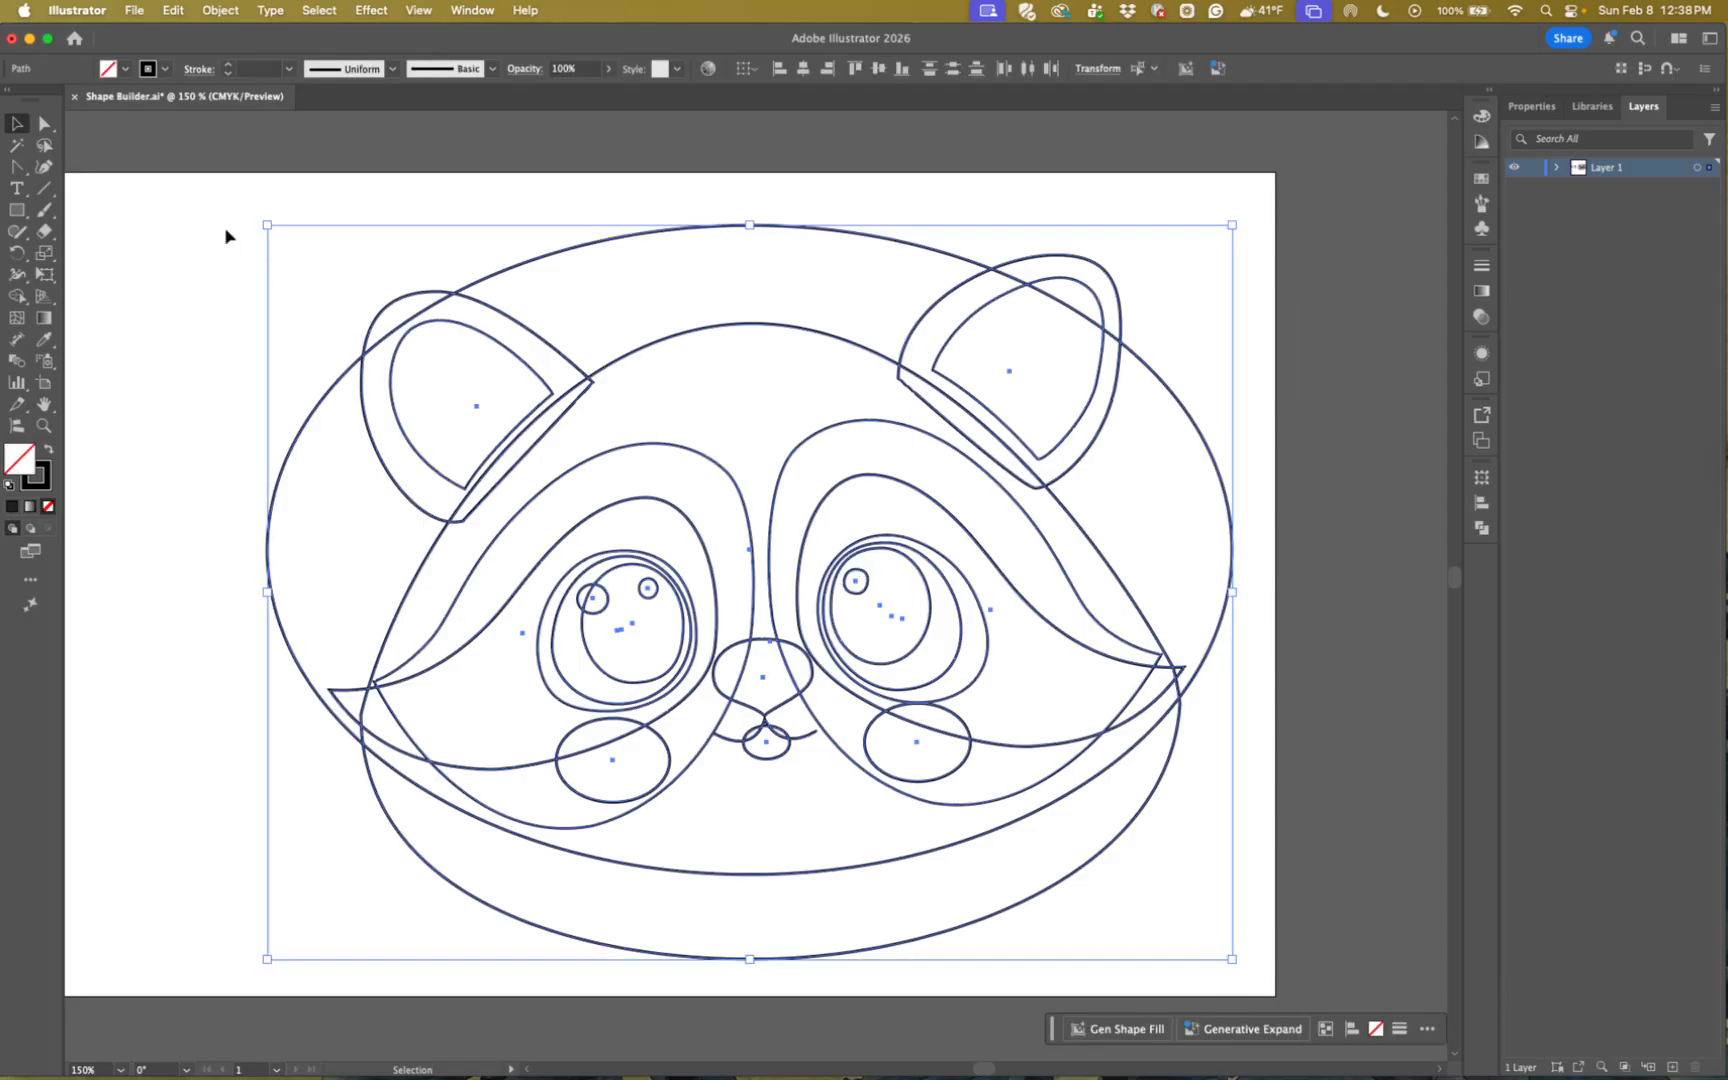
pyautogui.click(14, 297)
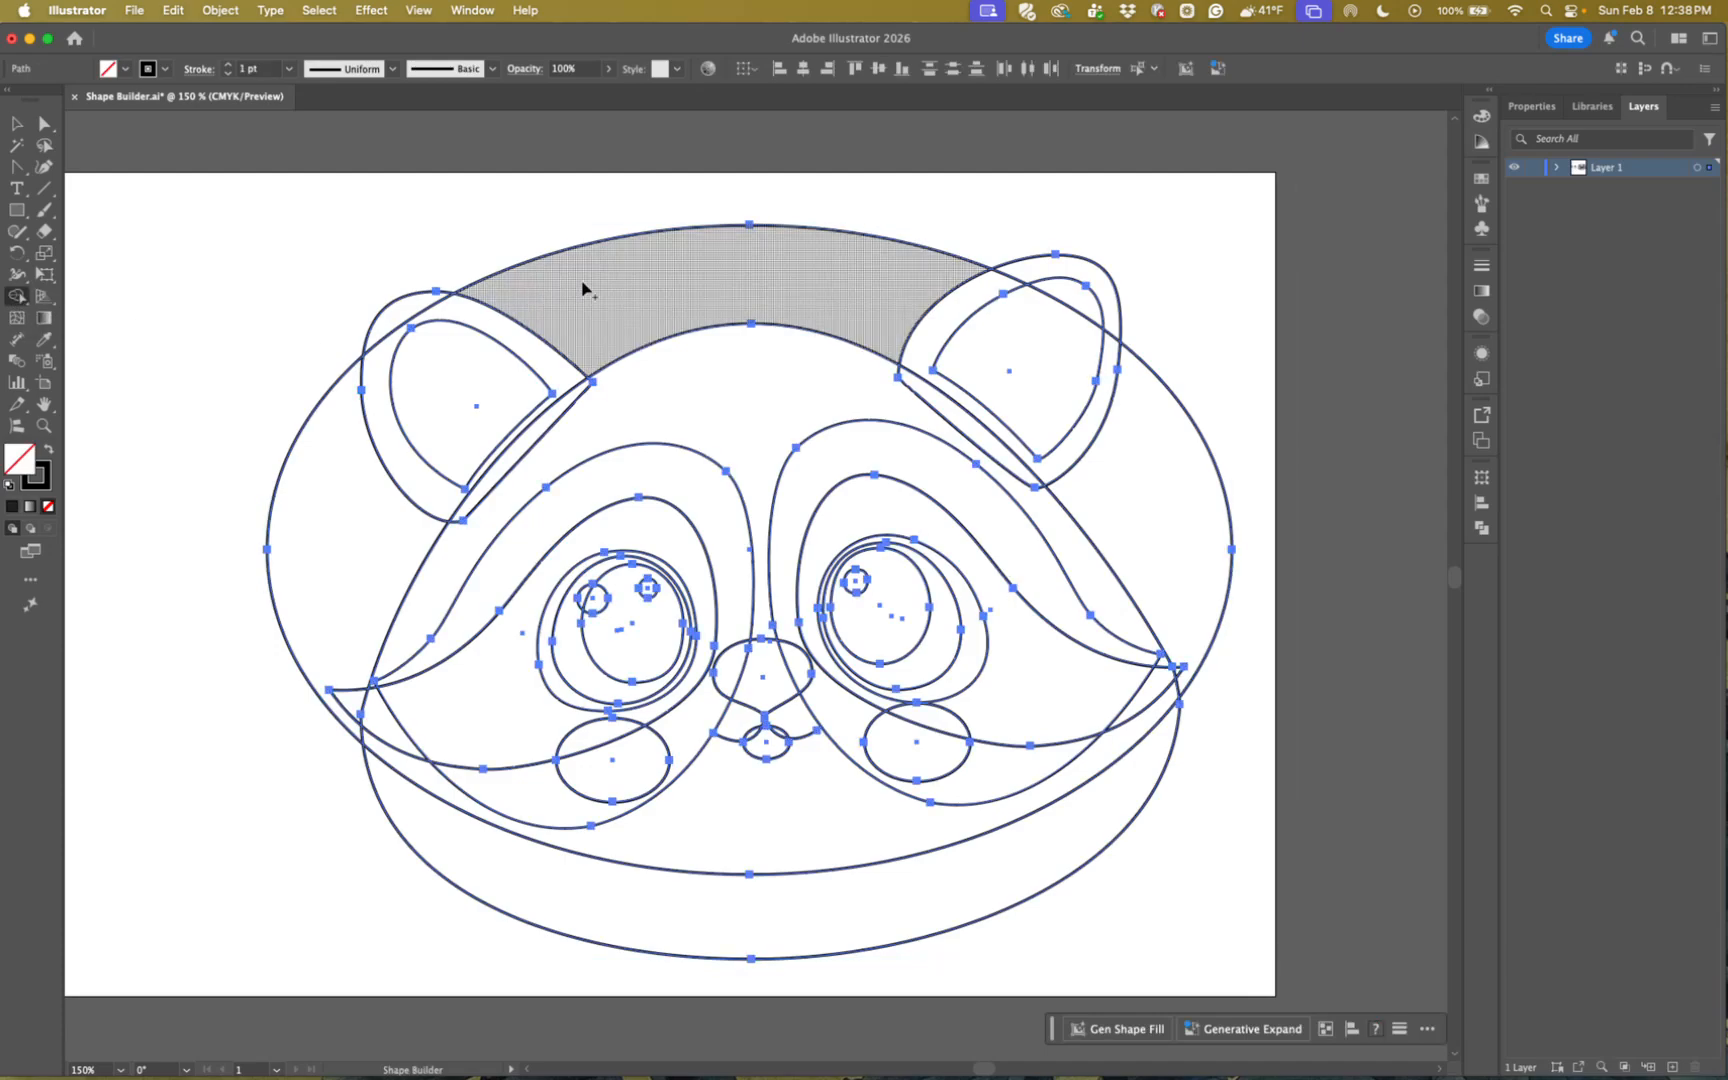
pyautogui.keyDown('alt'); pyautogui.click(669, 273); pyautogui.keyUp('alt')
pyautogui.keyDown('alt'); pyautogui.click(326, 541); pyautogui.keyUp('alt')
pyautogui.keyDown('alt'); pyautogui.click(1119, 521); pyautogui.keyUp('alt')
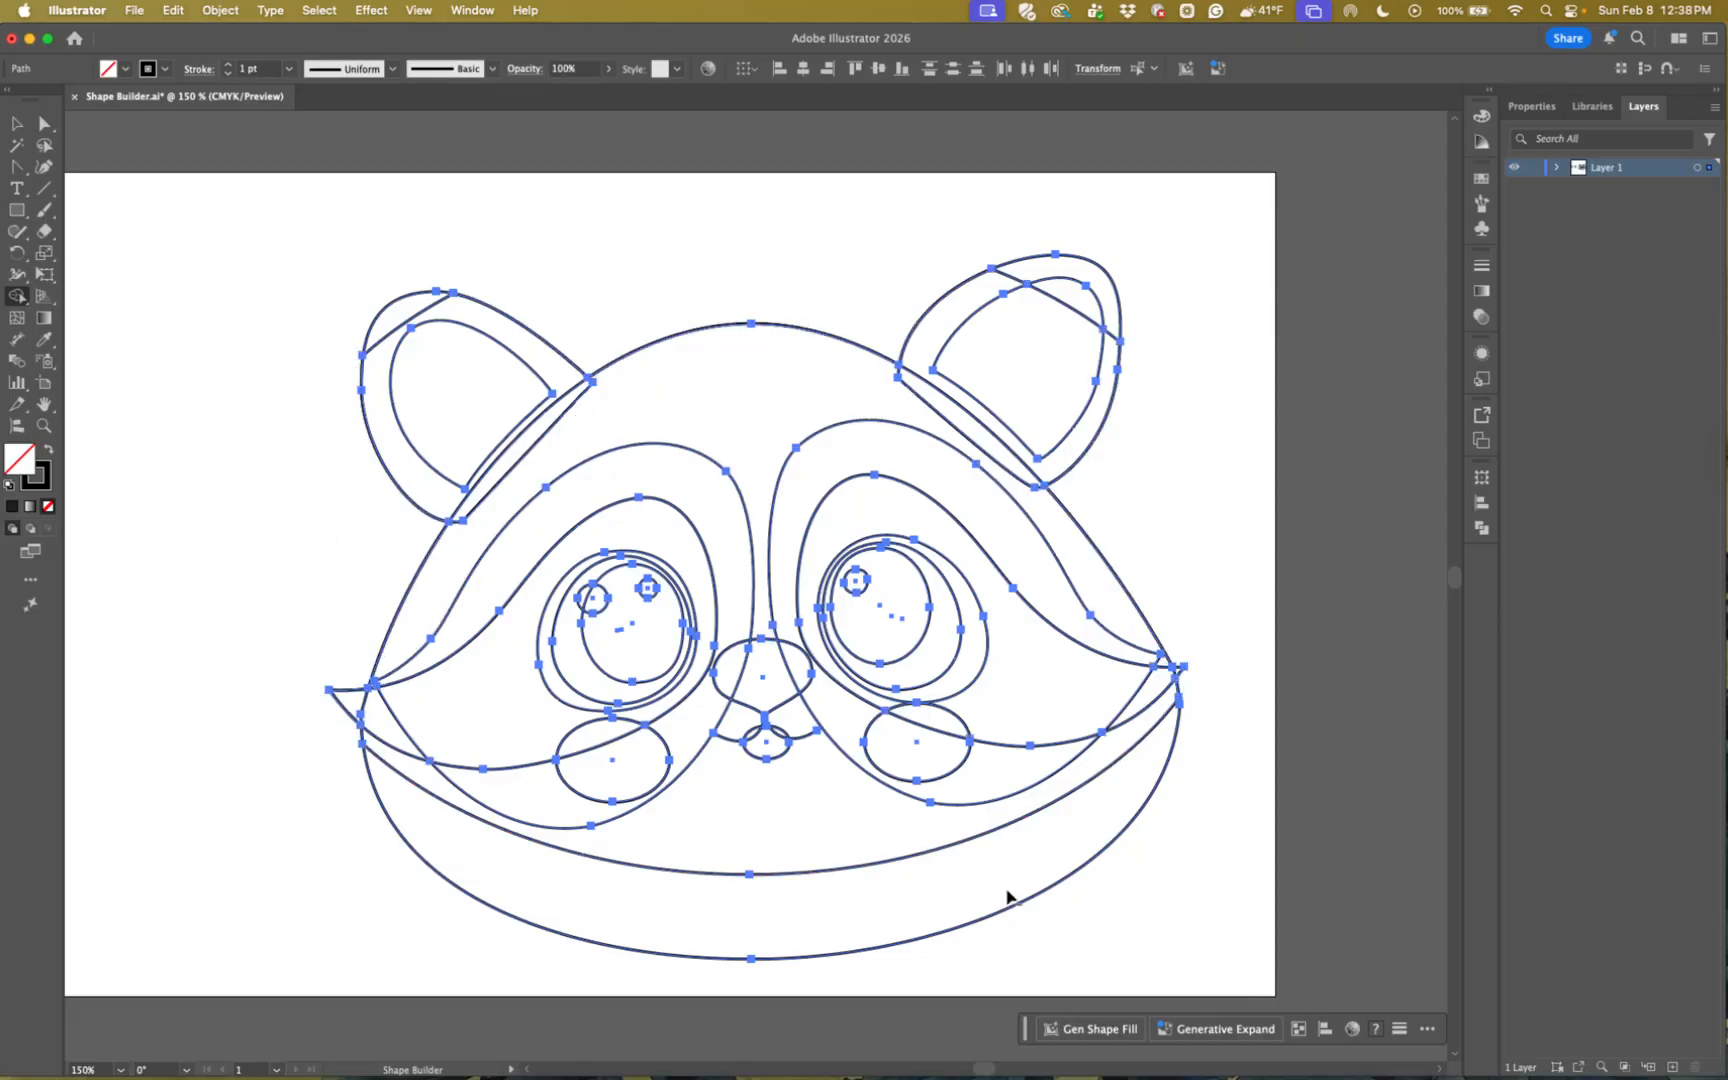
pyautogui.keyDown('alt'); pyautogui.click(935, 897); pyautogui.keyUp('alt')
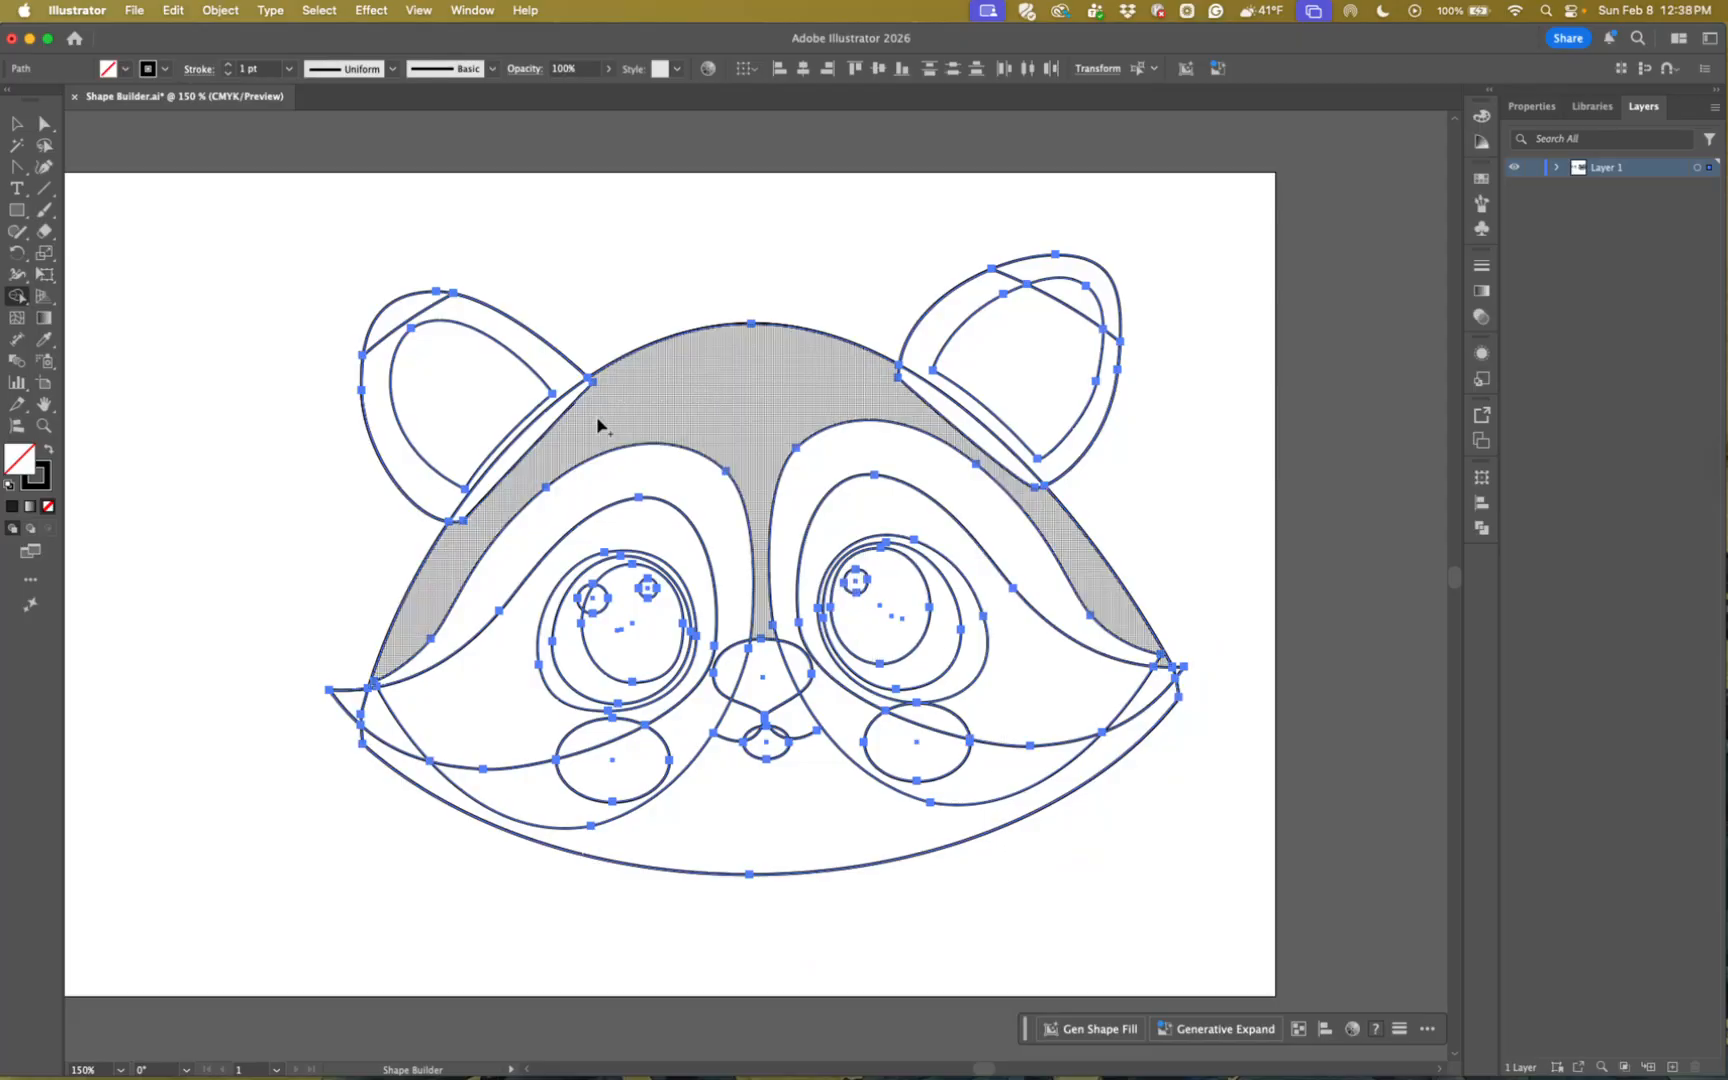
# - Merge both ears' outer areas with the raccoon's forehead and join the pieces split by the crossing lines
pyautogui.moveTo(598, 421); pyautogui.dragTo(556, 381)
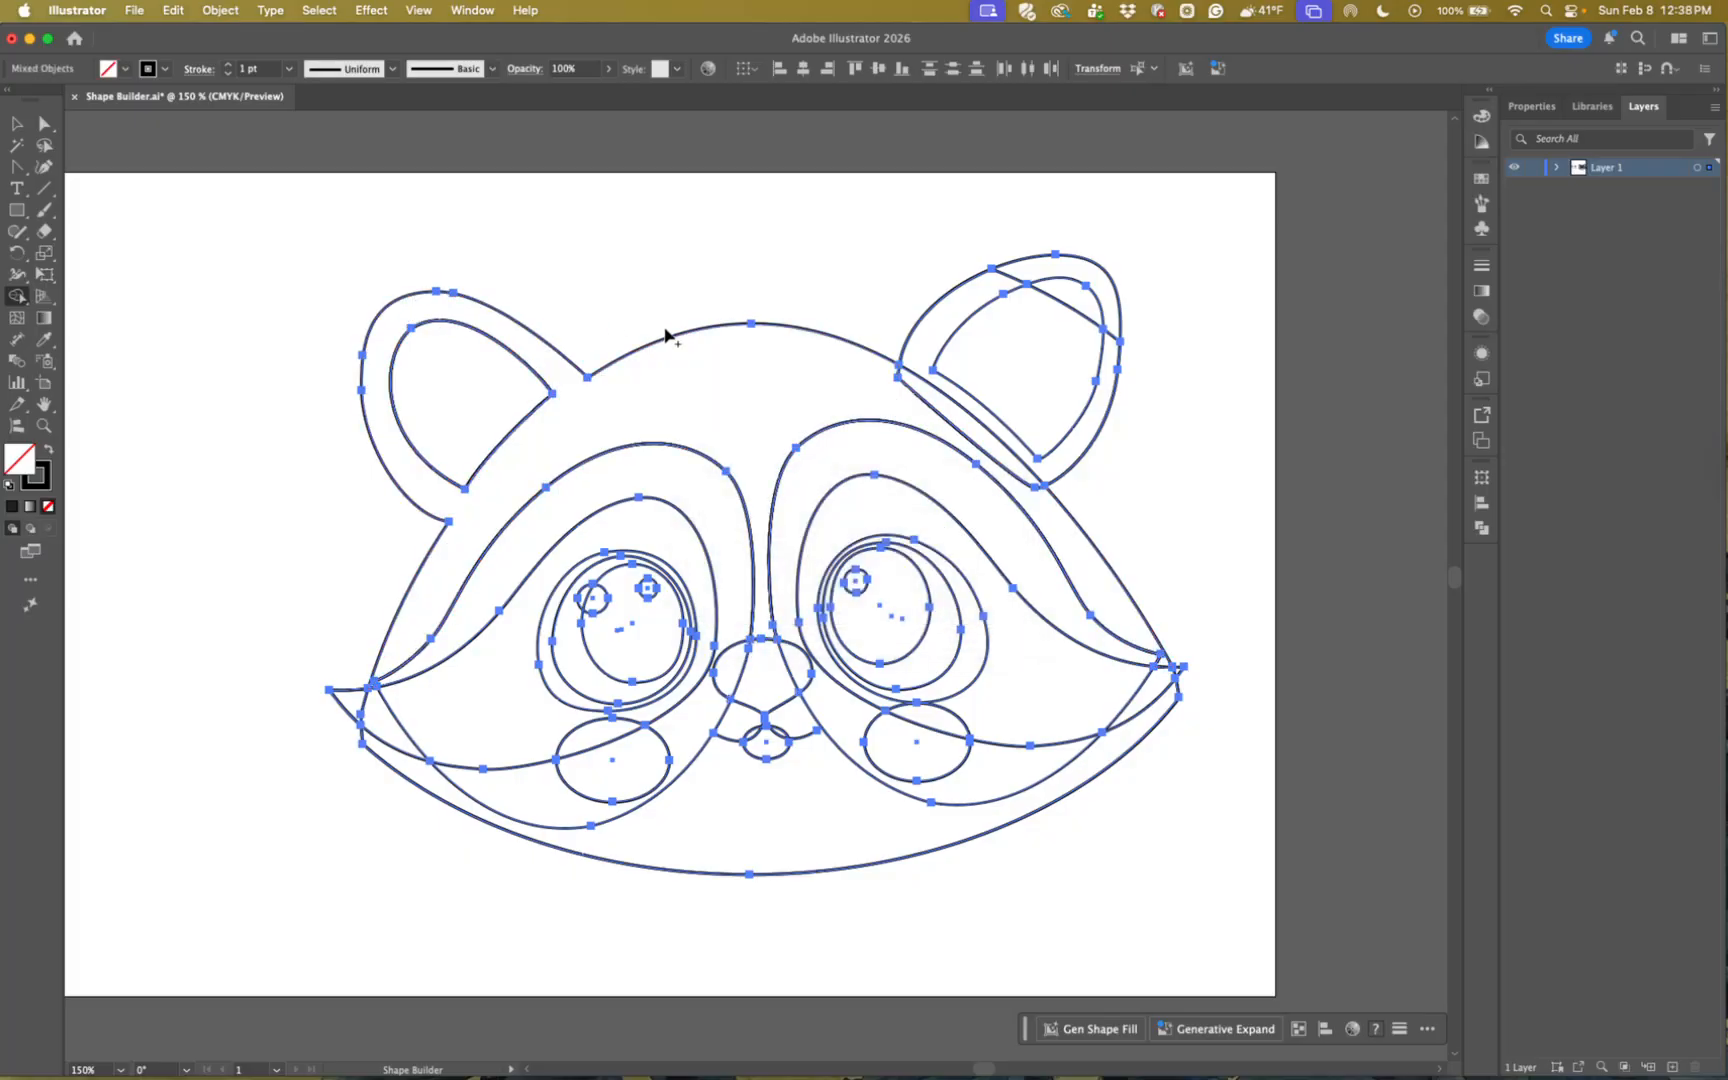
pyautogui.moveTo(905, 382); pyautogui.dragTo(921, 351)
pyautogui.moveTo(981, 285)
pyautogui.mouseDown()
pyautogui.moveTo(1027, 272)
pyautogui.moveTo(1082, 330)
pyautogui.mouseUp()
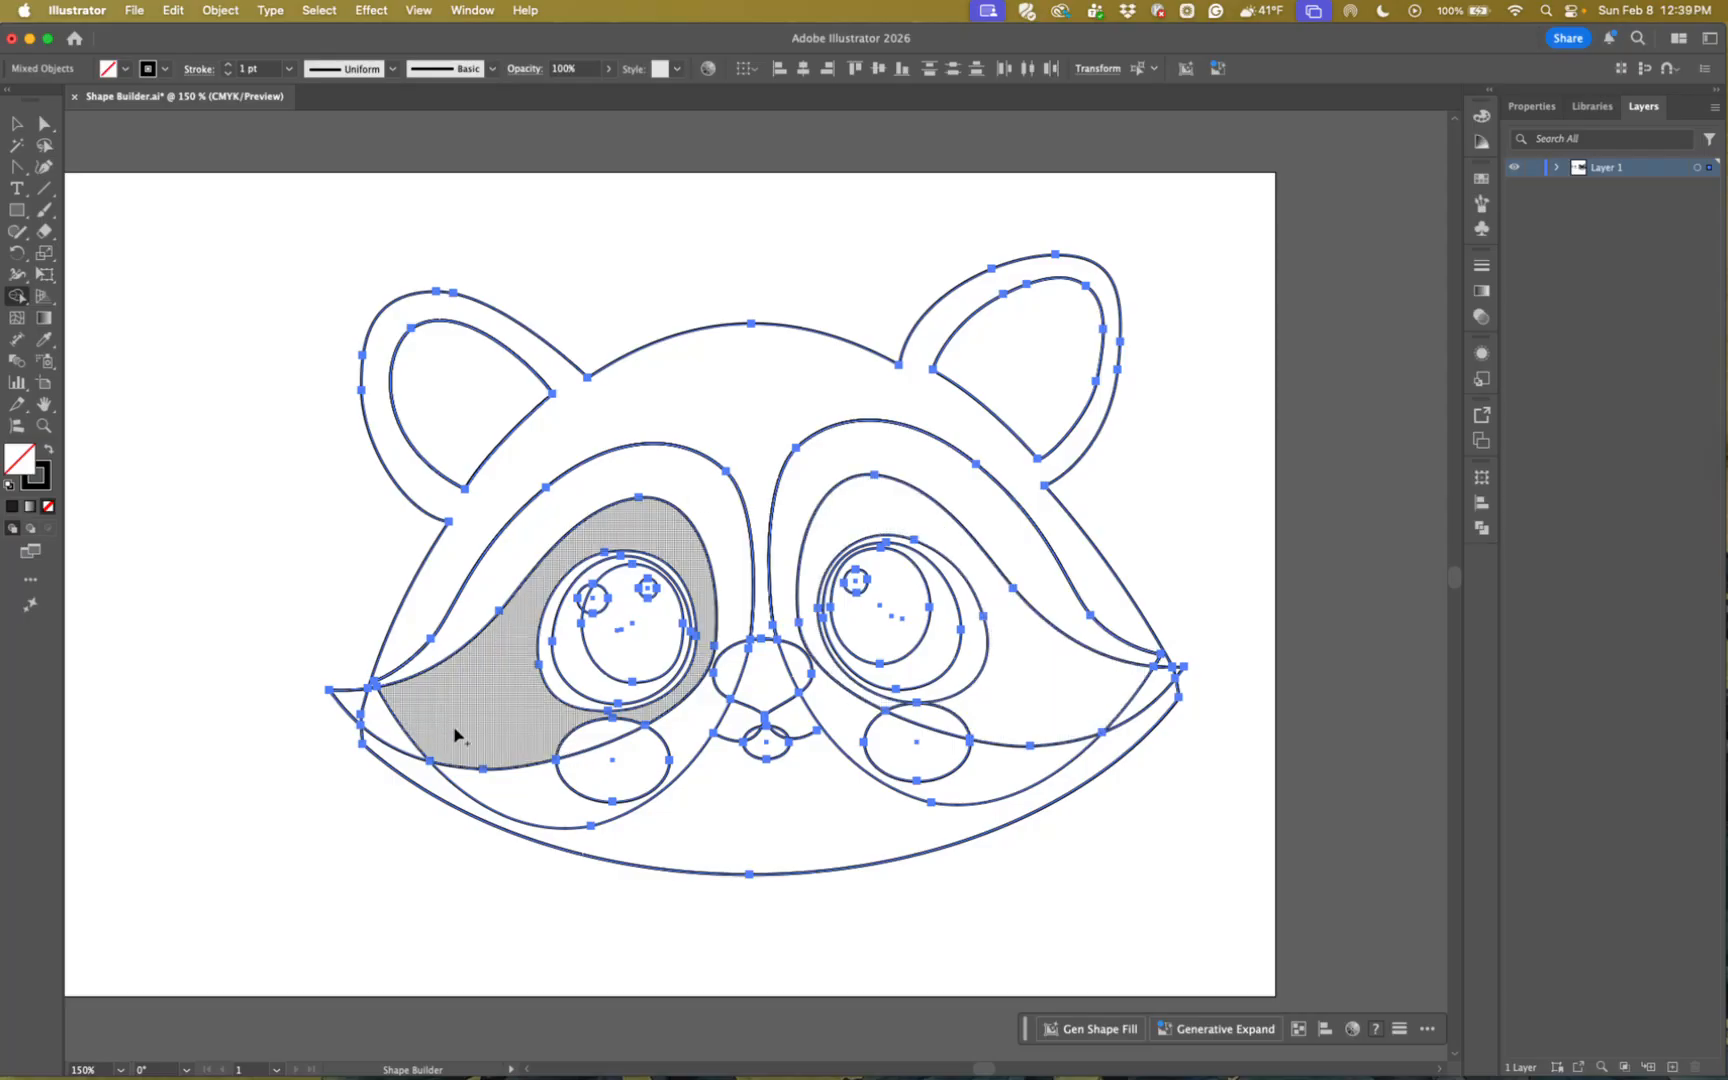
# - Merge the raccoon's patch around each eye with its pointed outer tip beyond the face outline
pyautogui.moveTo(435, 722); pyautogui.dragTo(350, 704)
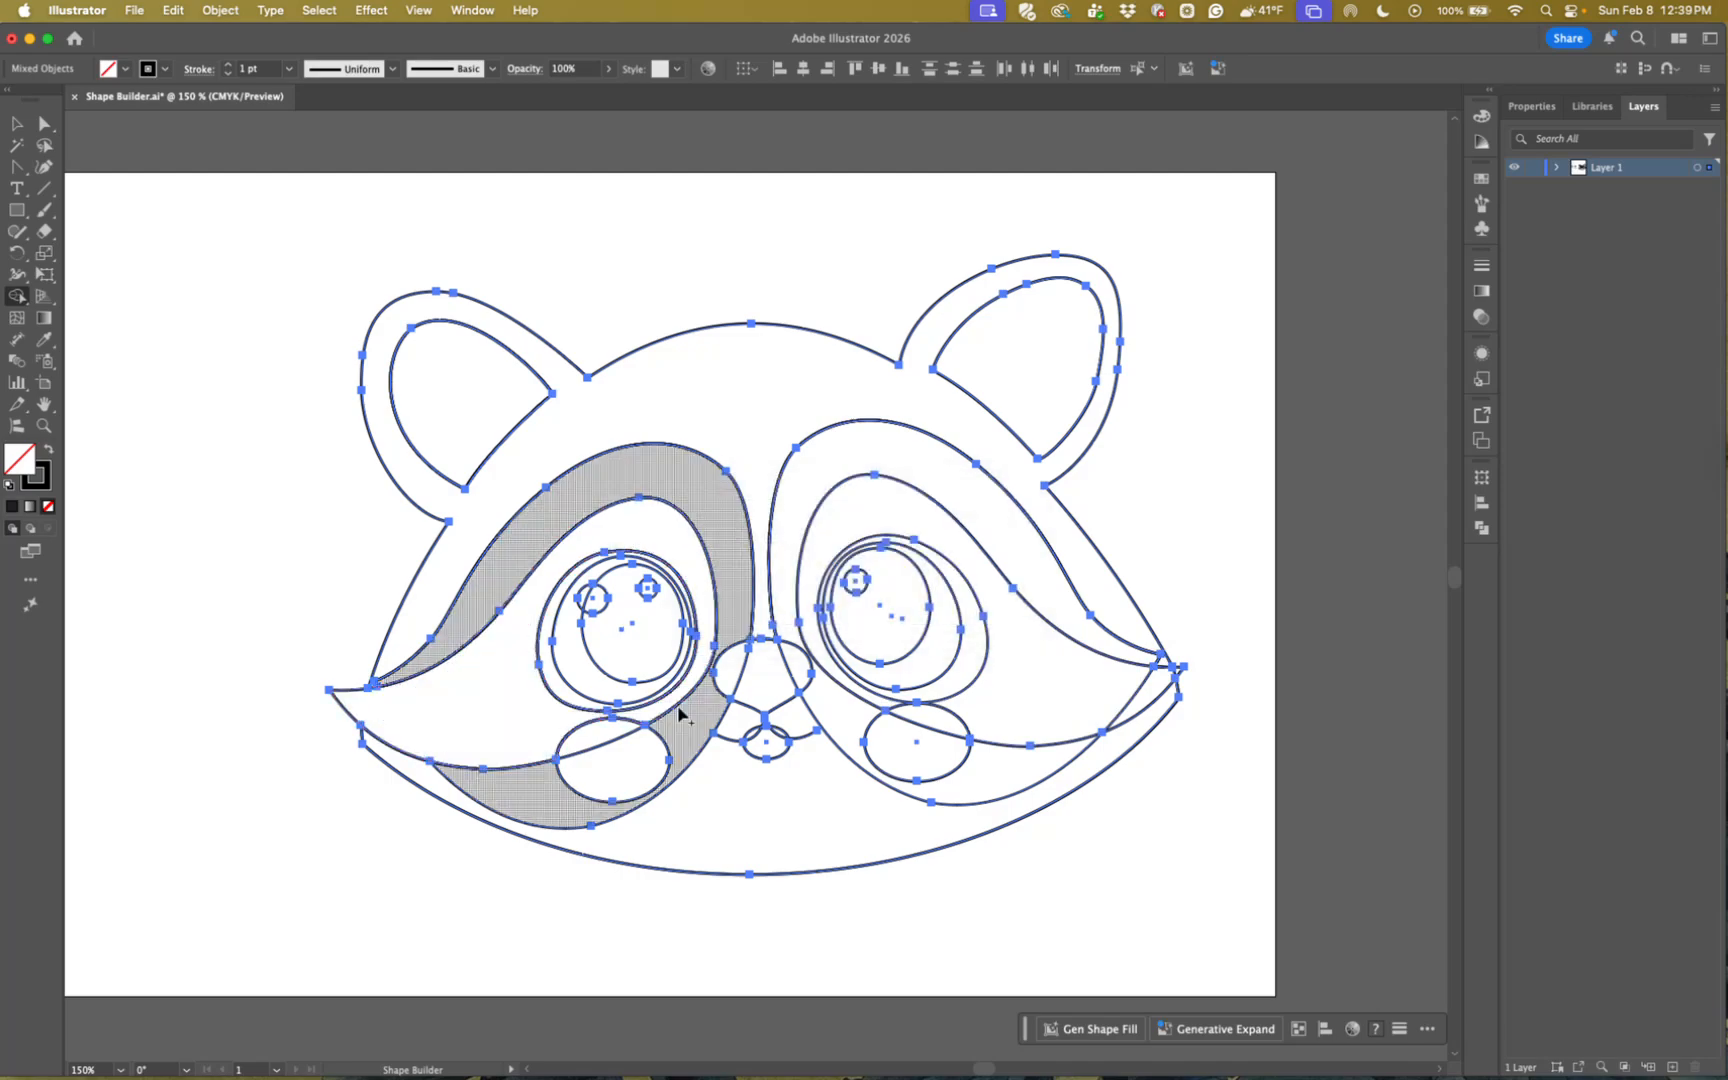
pyautogui.moveTo(1108, 690); pyautogui.dragTo(1182, 677)
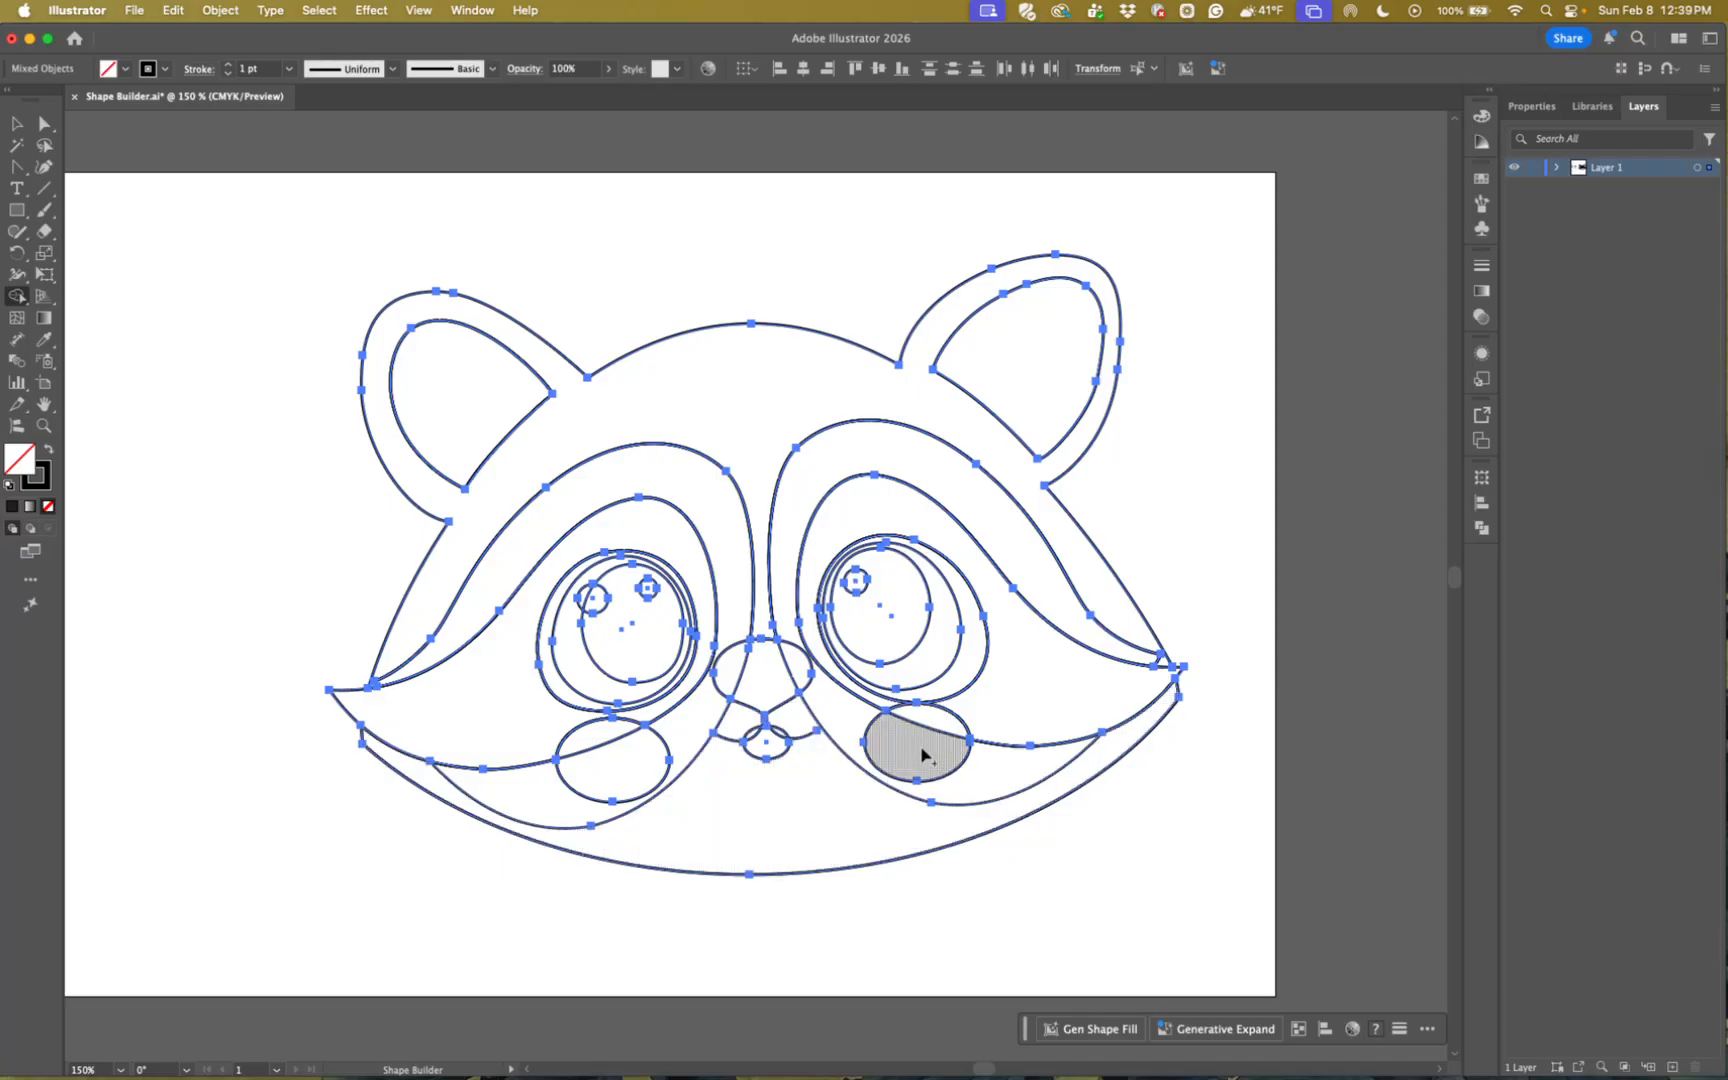
# - Merge the split pieces of both cheek ovals and of the nose into whole shapes with the Shape Builder
pyautogui.moveTo(921, 747); pyautogui.dragTo(930, 716)
pyautogui.moveTo(614, 763); pyautogui.dragTo(599, 736)
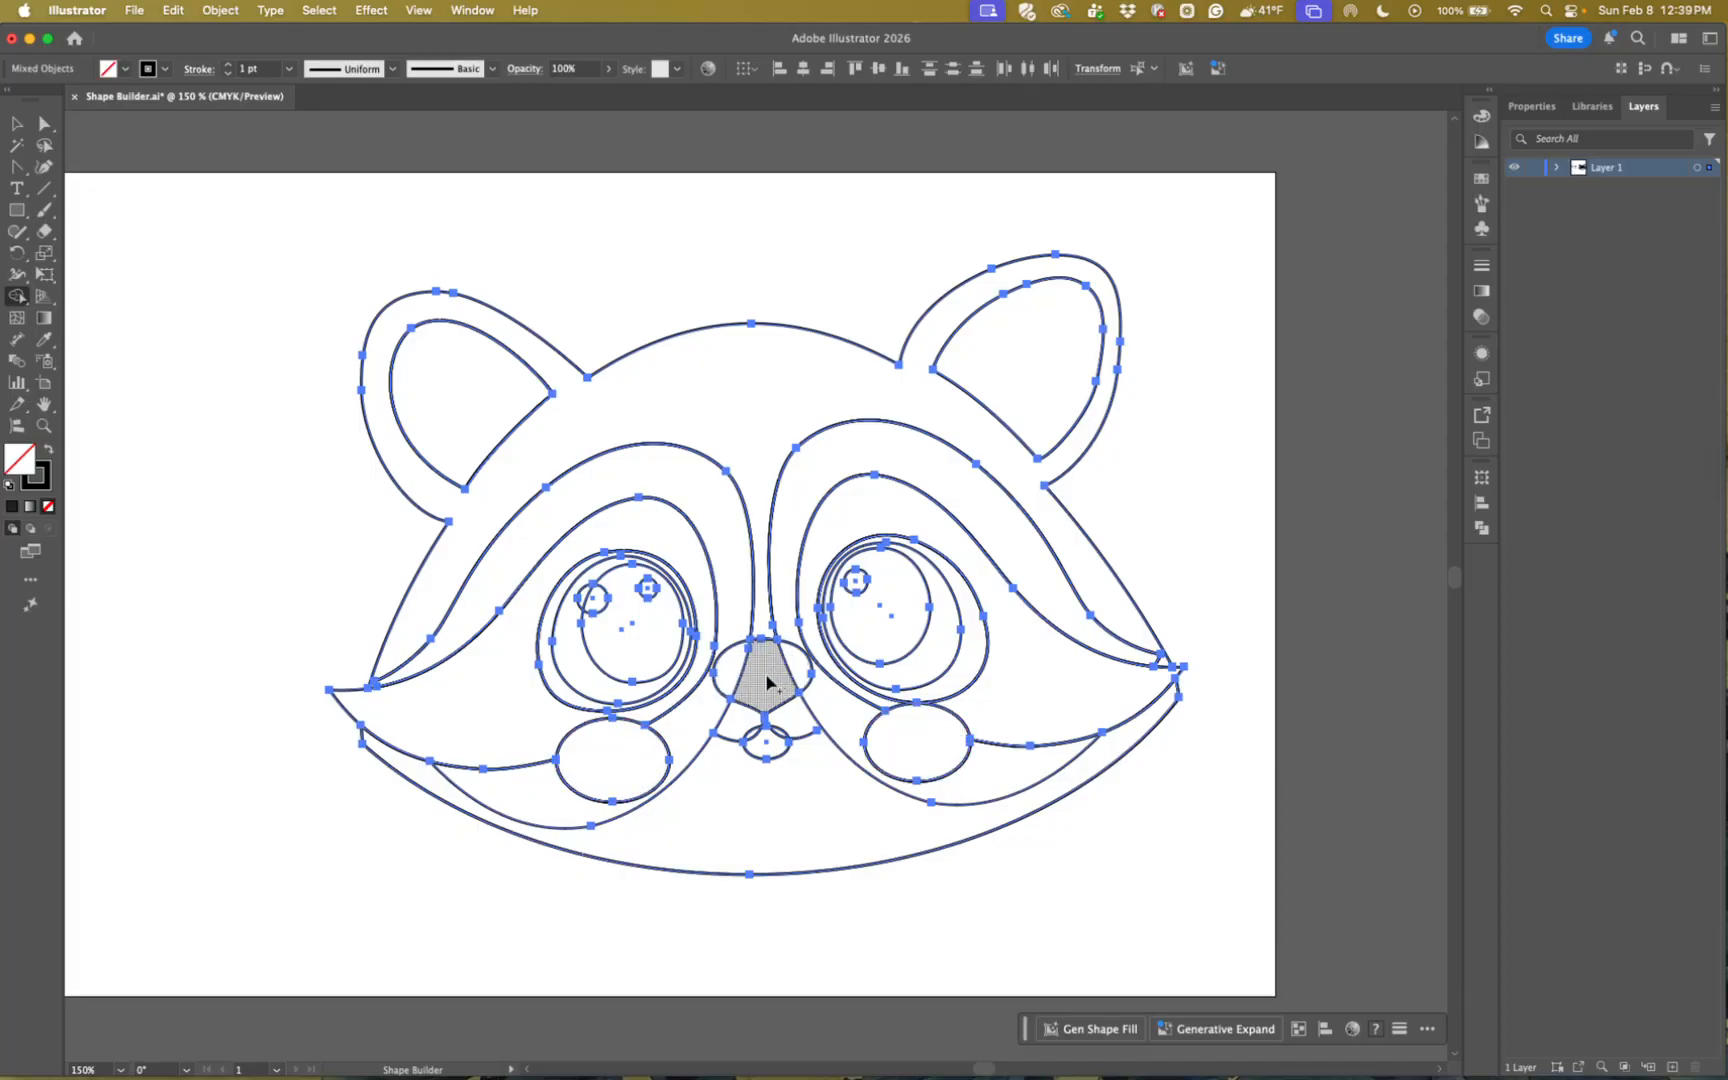
pyautogui.moveTo(735, 672); pyautogui.dragTo(799, 675)
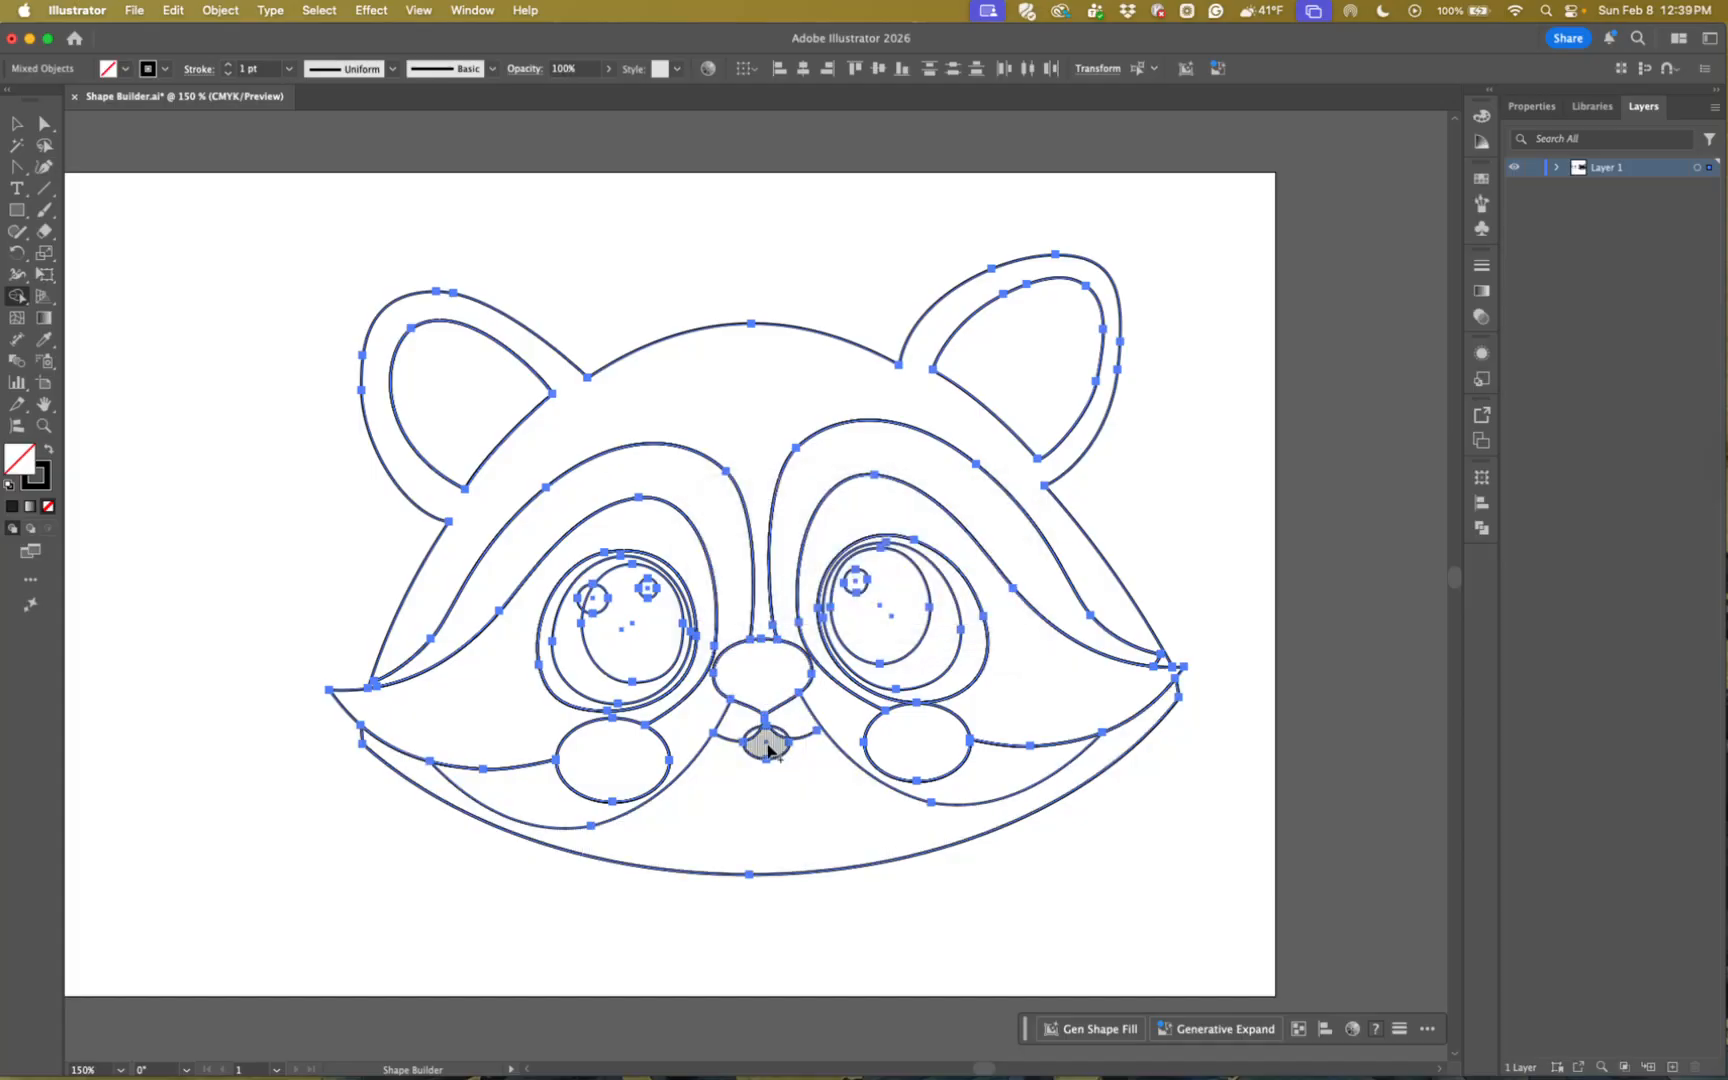
# - Merge the tongue oval's upper side slivers into the muzzle area, and join the tongue with the small tip between the mouth curves
pyautogui.press('super+equal')
pyautogui.press('super+equal')
pyautogui.press('super+equal')
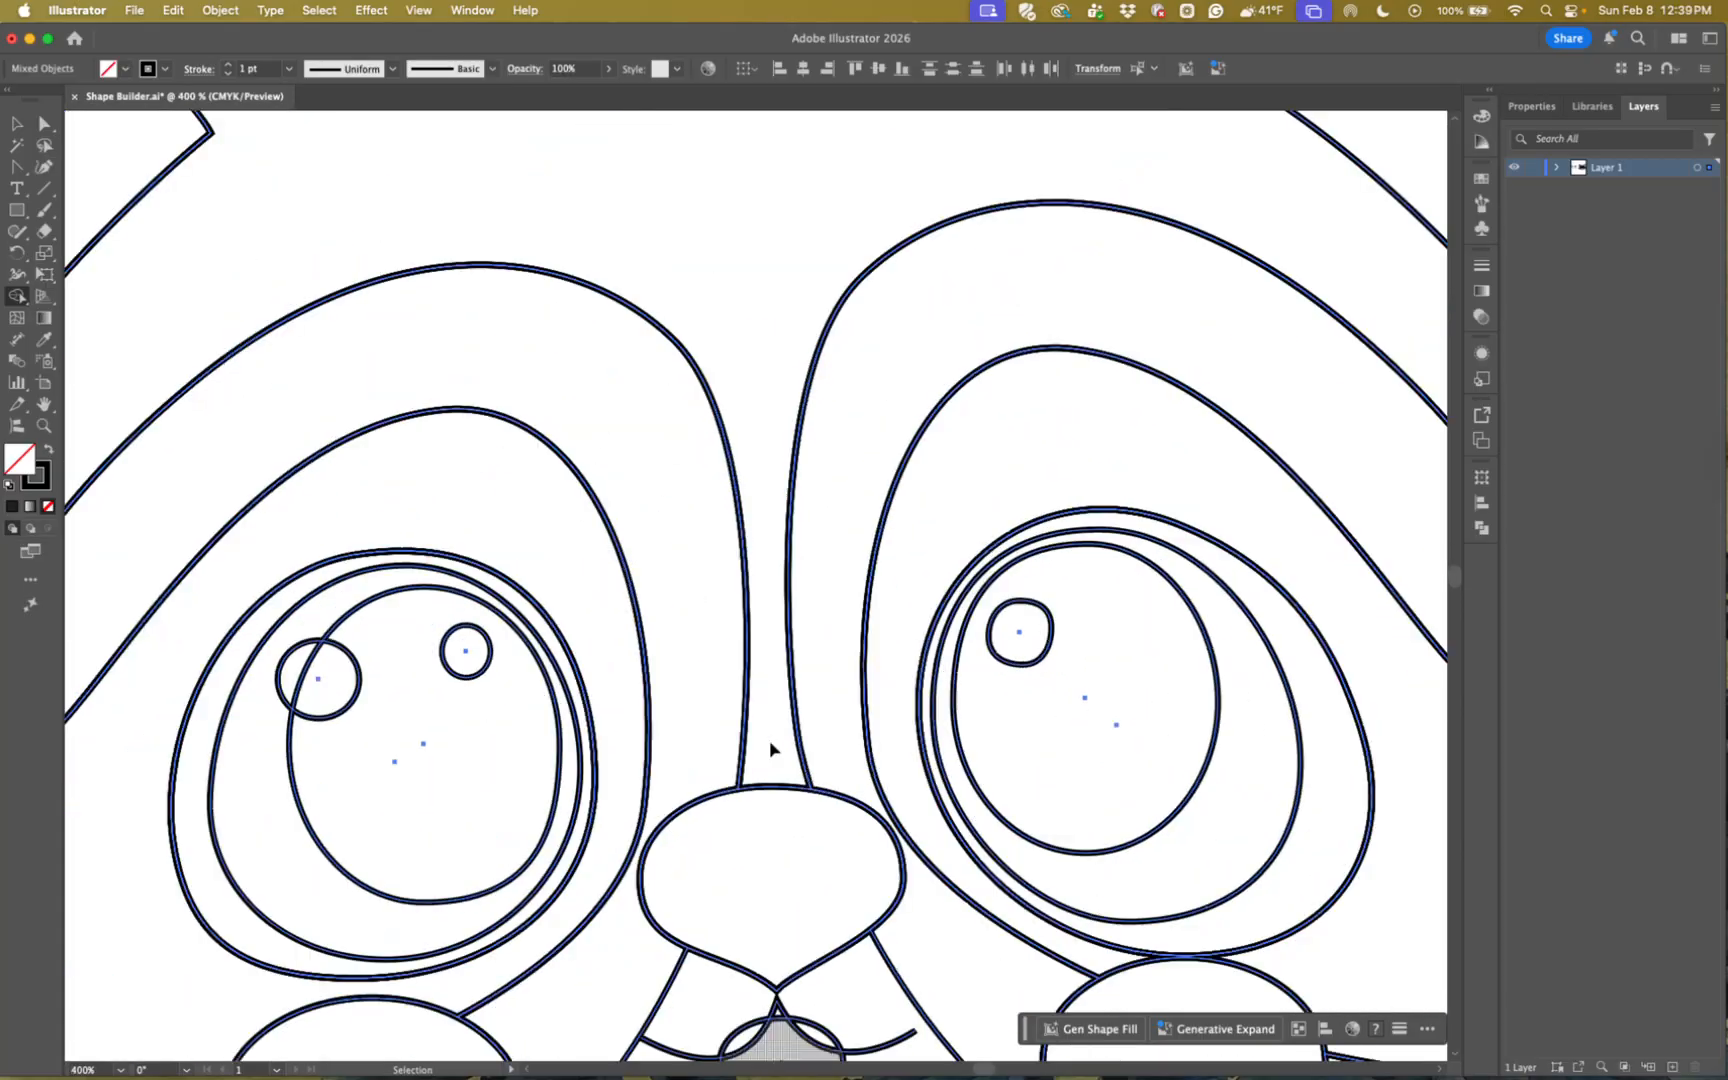
pyautogui.moveTo(775, 760); pyautogui.dragTo(759, 460)
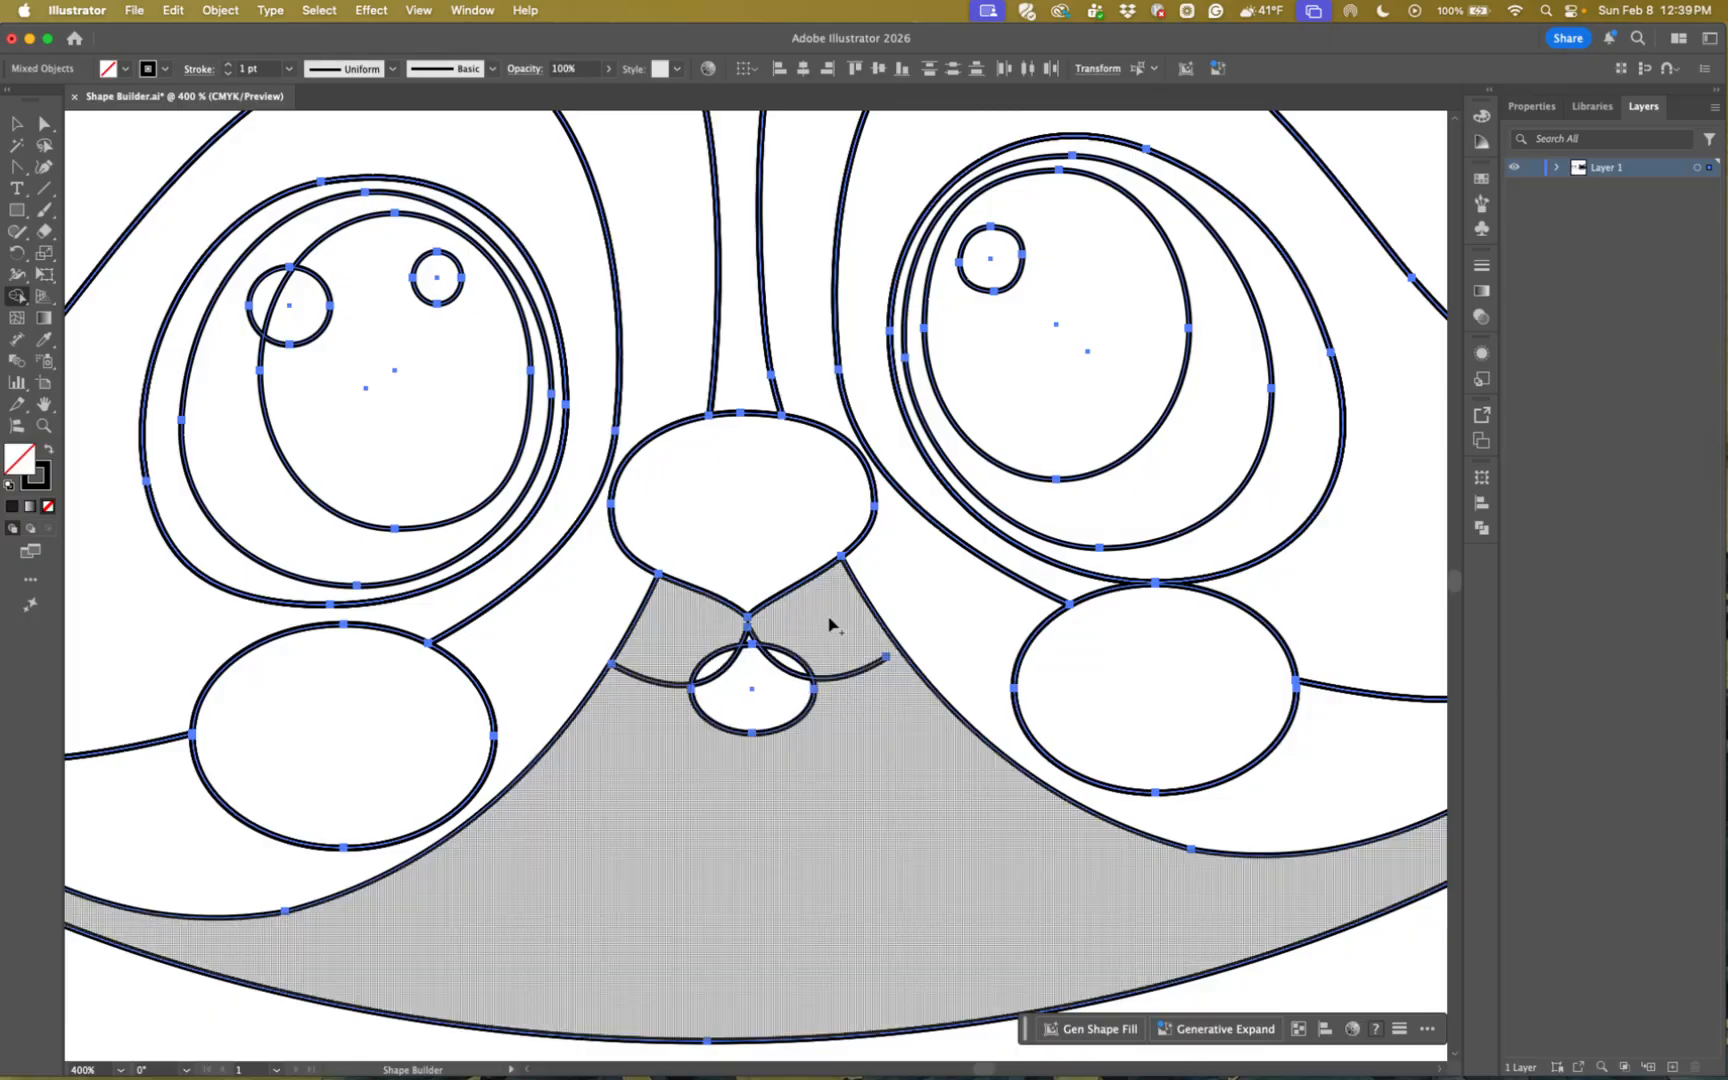
pyautogui.moveTo(810, 644); pyautogui.dragTo(796, 664)
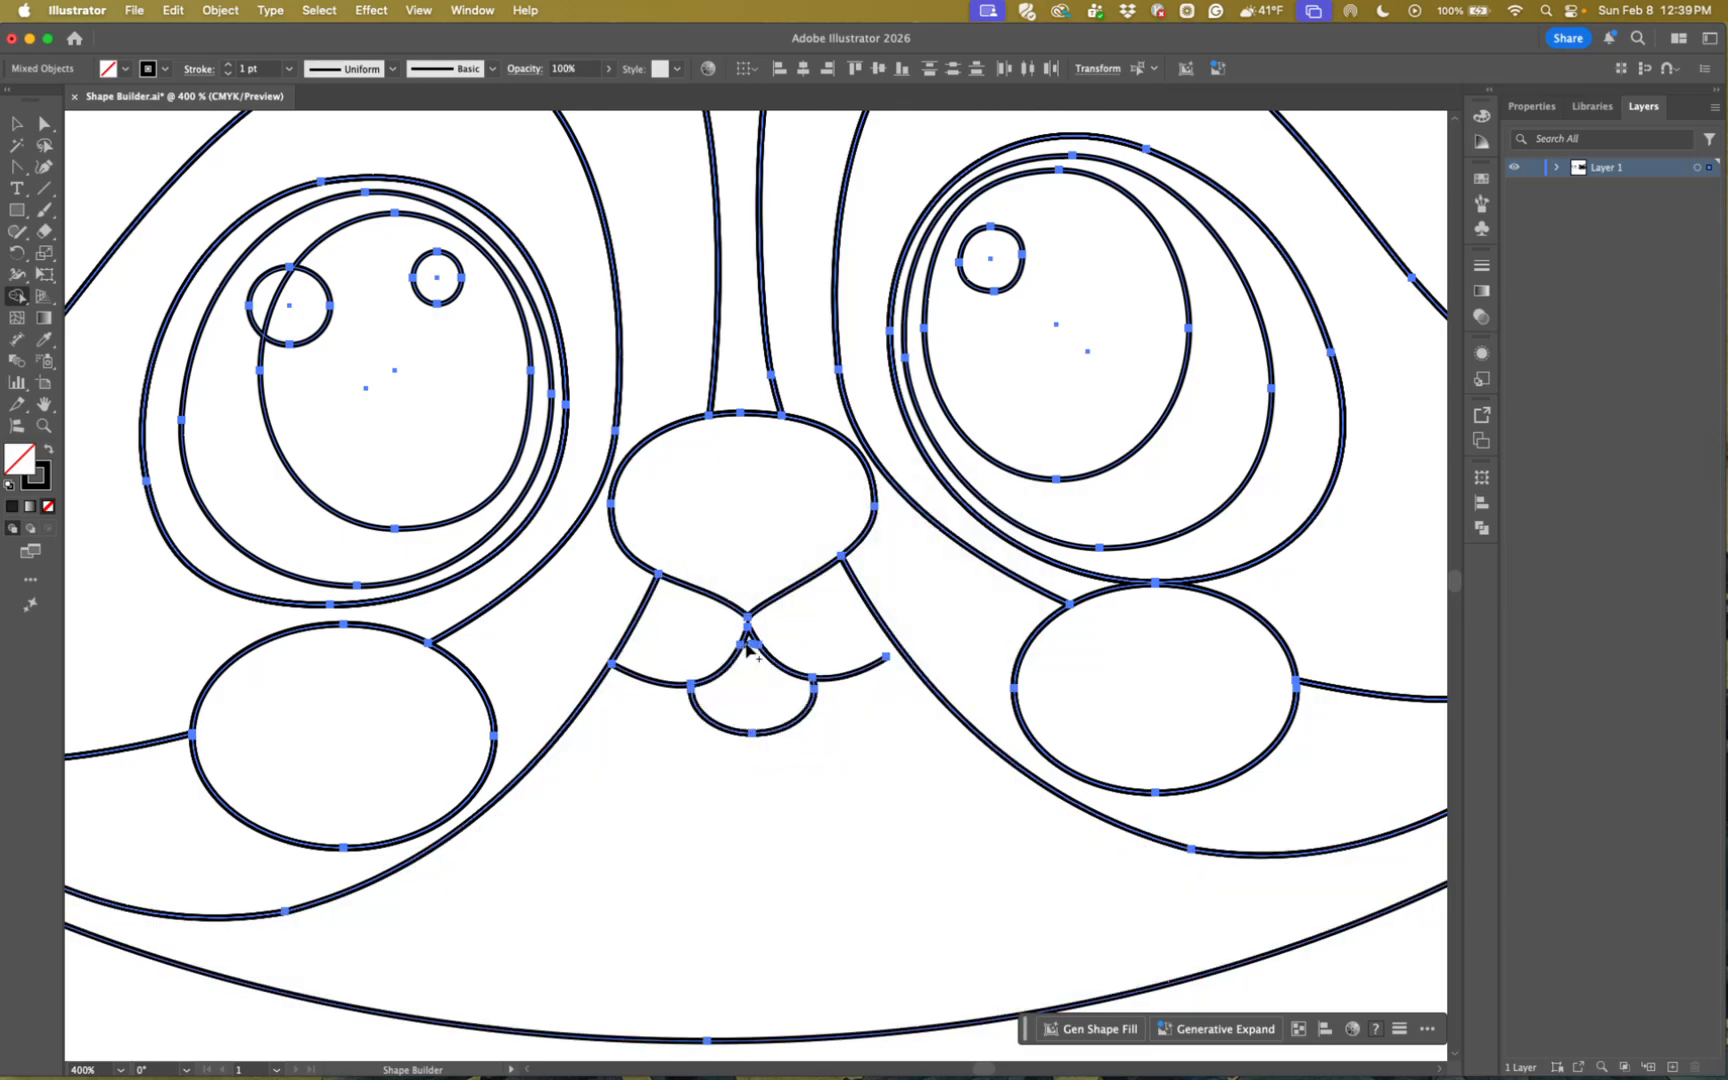
pyautogui.moveTo(749, 637); pyautogui.dragTo(758, 662)
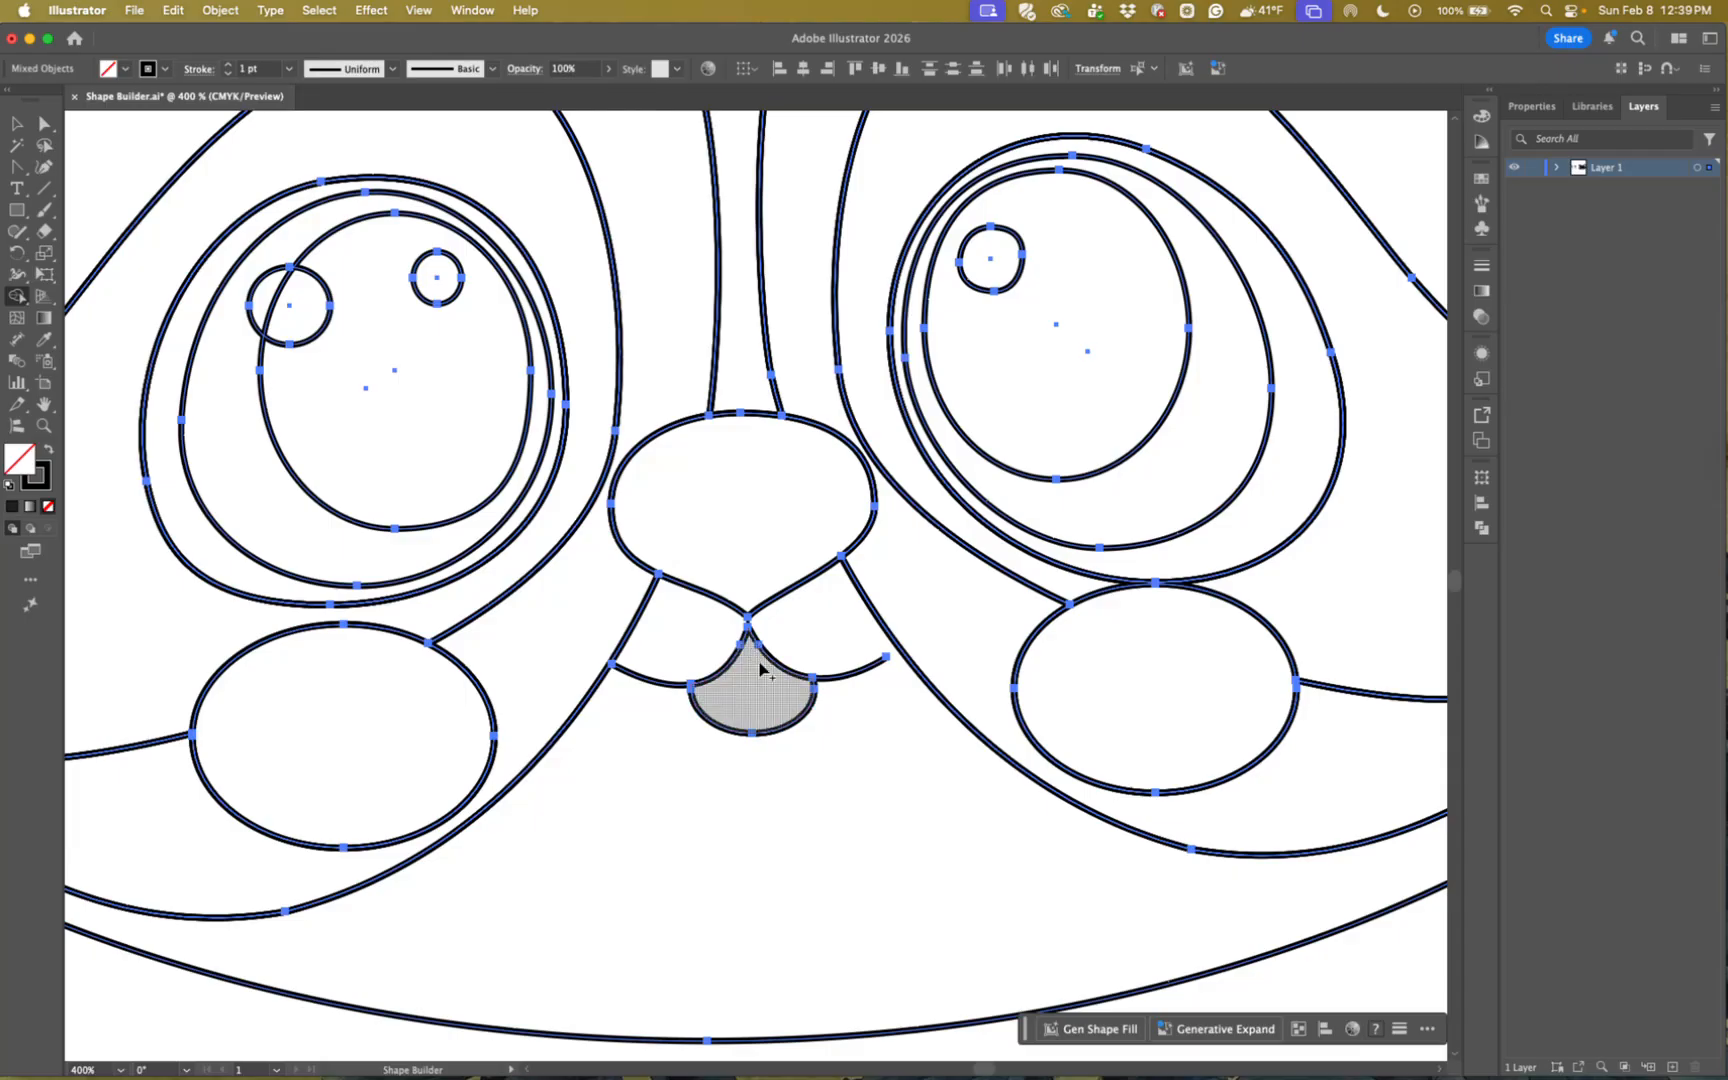
# - Merge the split larger highlight of the left eye, make the right eye's highlight a separate shape, and deselect the drawing
pyautogui.press('space')
pyautogui.moveTo(628, 683); pyautogui.dragTo(824, 867)
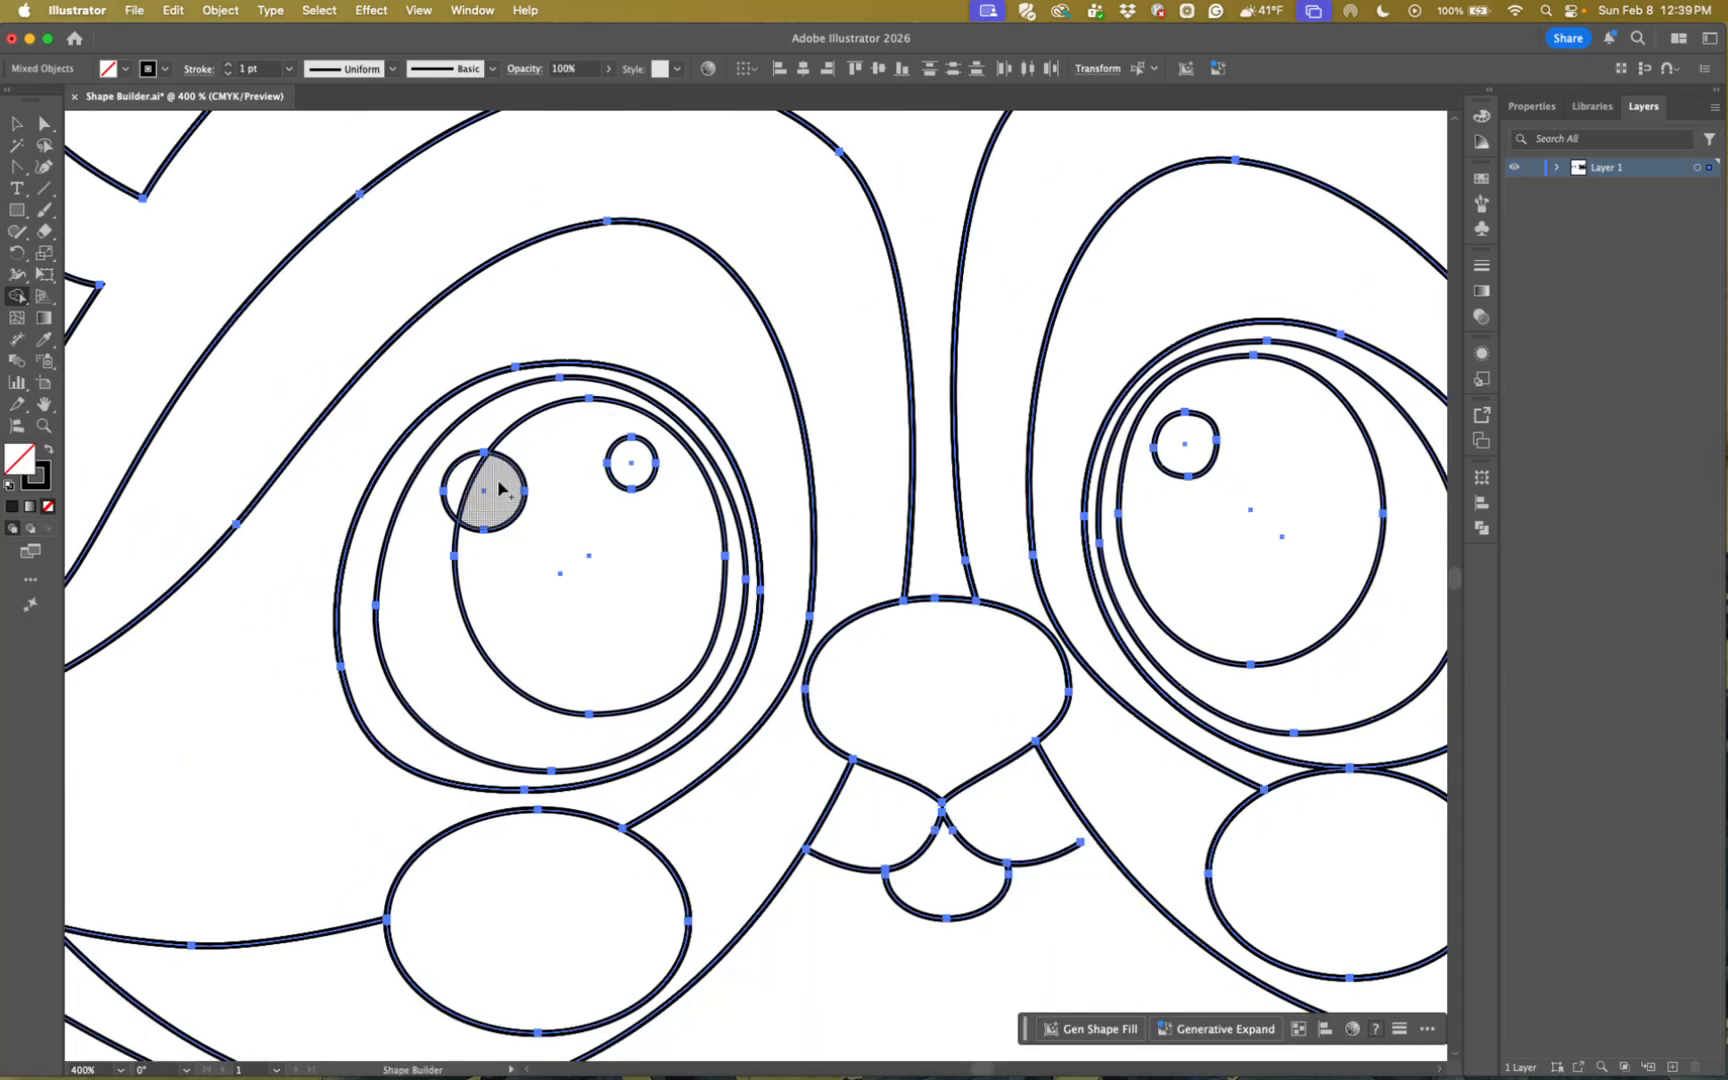
pyautogui.moveTo(495, 483); pyautogui.dragTo(476, 485)
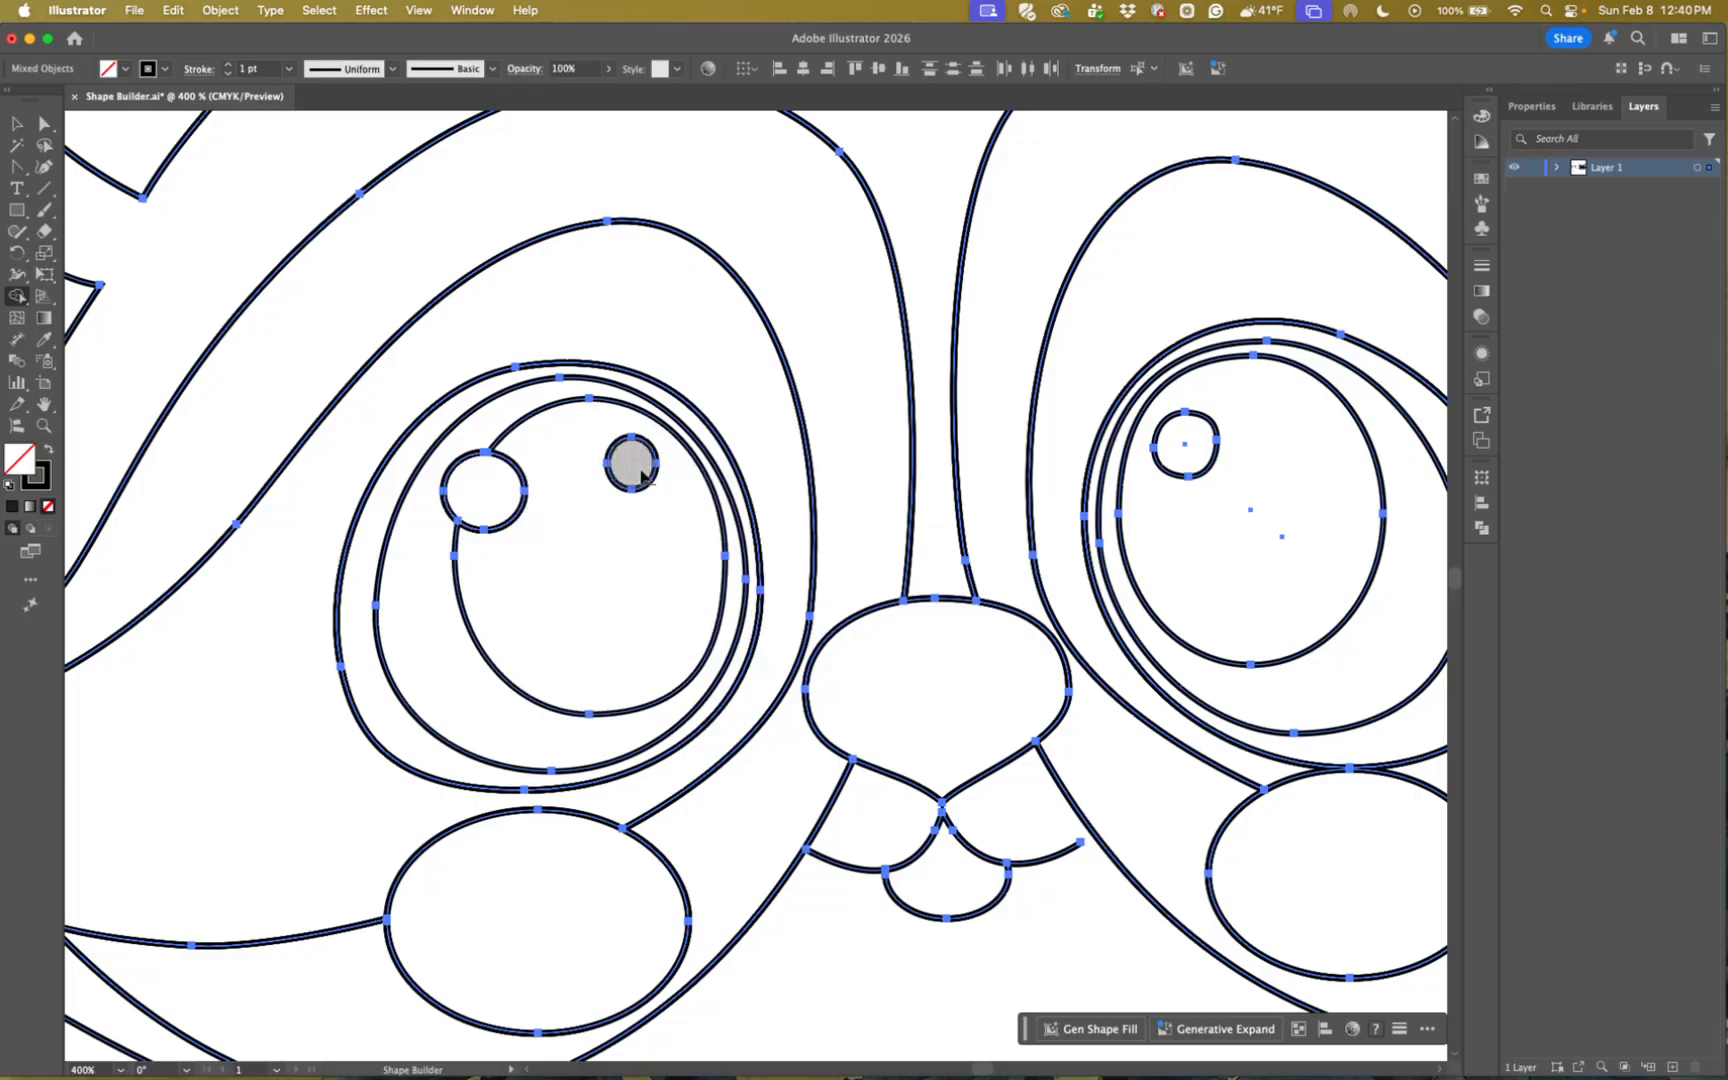
pyautogui.click(1190, 459)
pyautogui.press('v')
pyautogui.press('super+0')
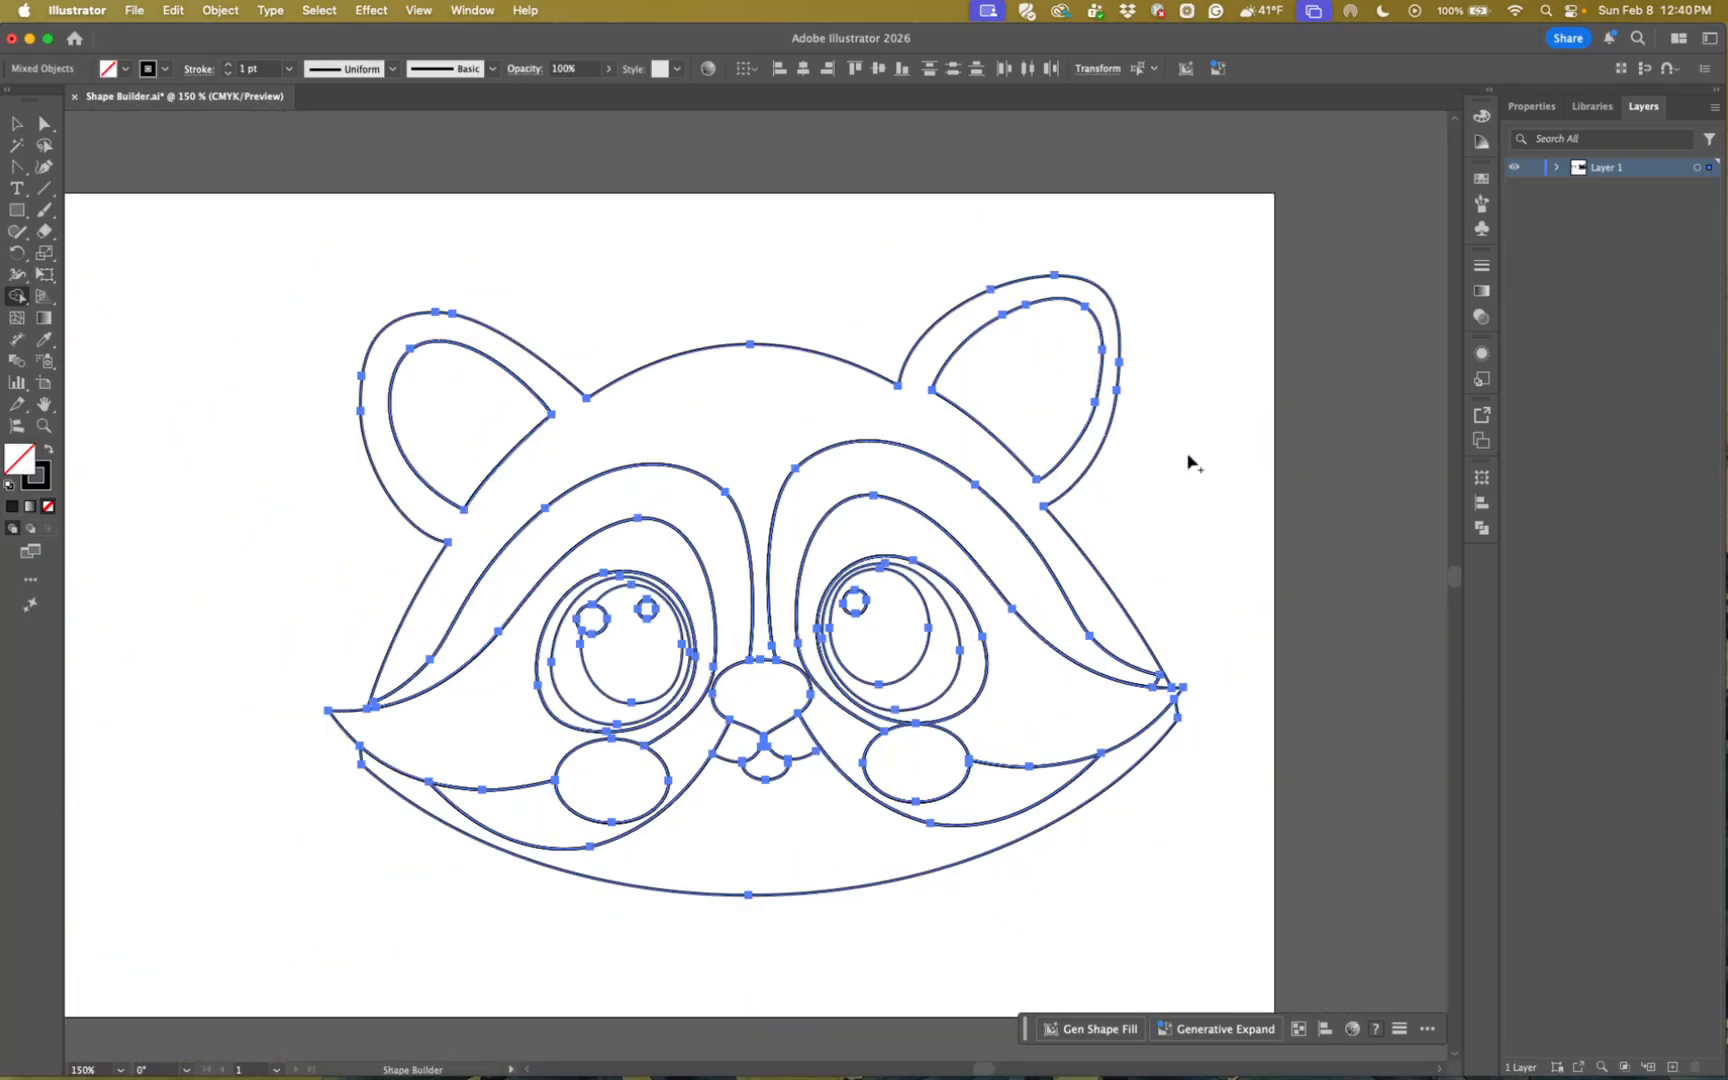
pyautogui.press('space')
pyautogui.moveTo(918, 692); pyautogui.dragTo(982, 707)
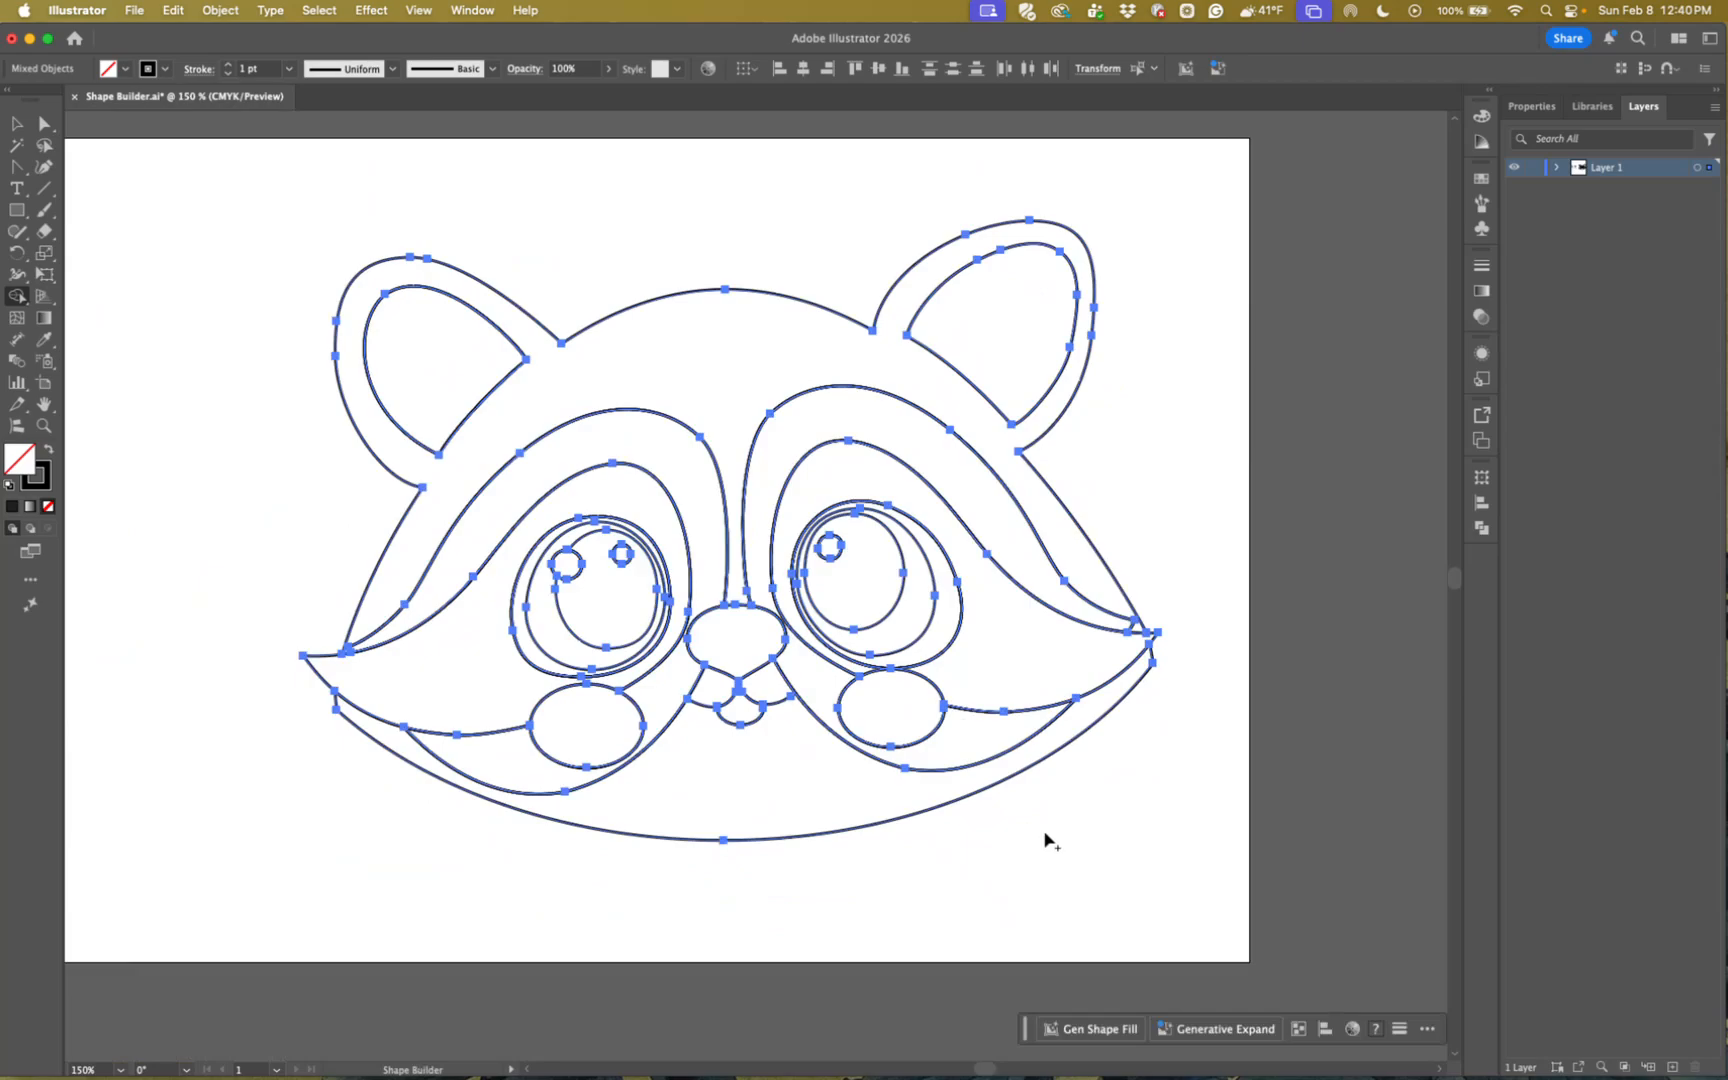
pyautogui.press('v')
pyautogui.click(1048, 878)
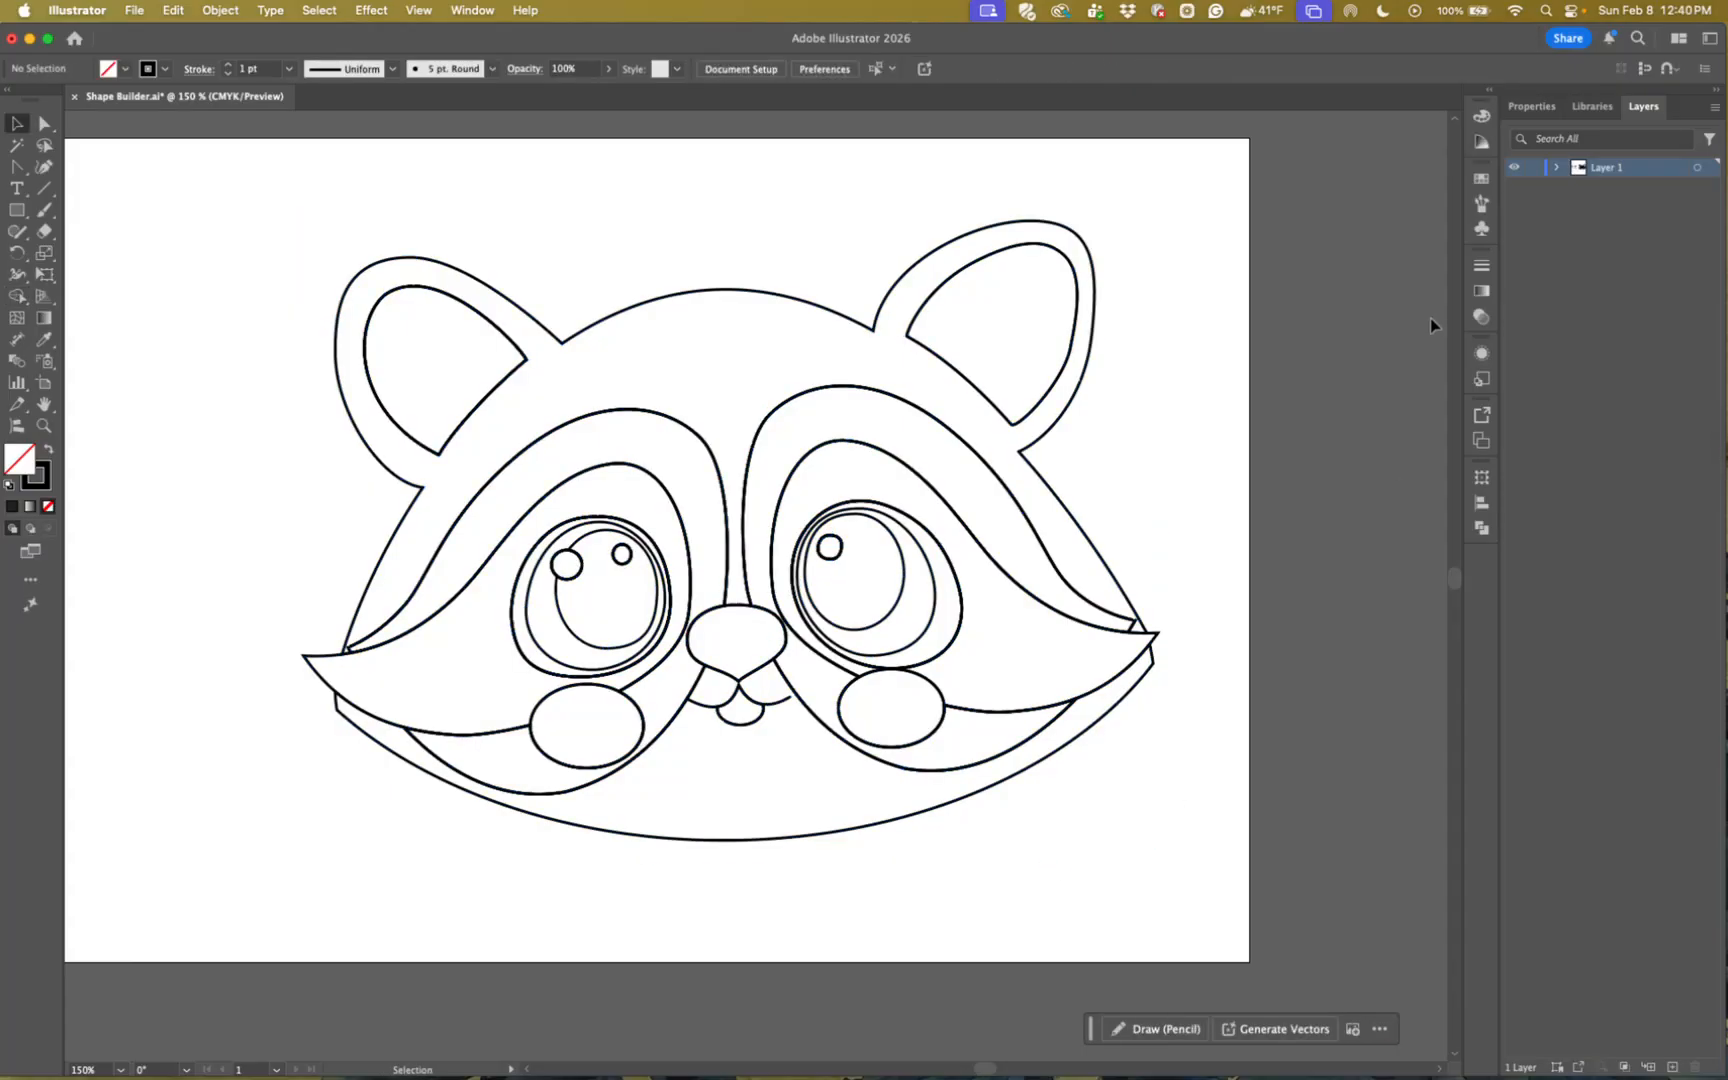
# - Fill the raccoon's forehead with outer ears, and the muzzle and chin area, with the same medium gray swatch
pyautogui.click(1481, 180)
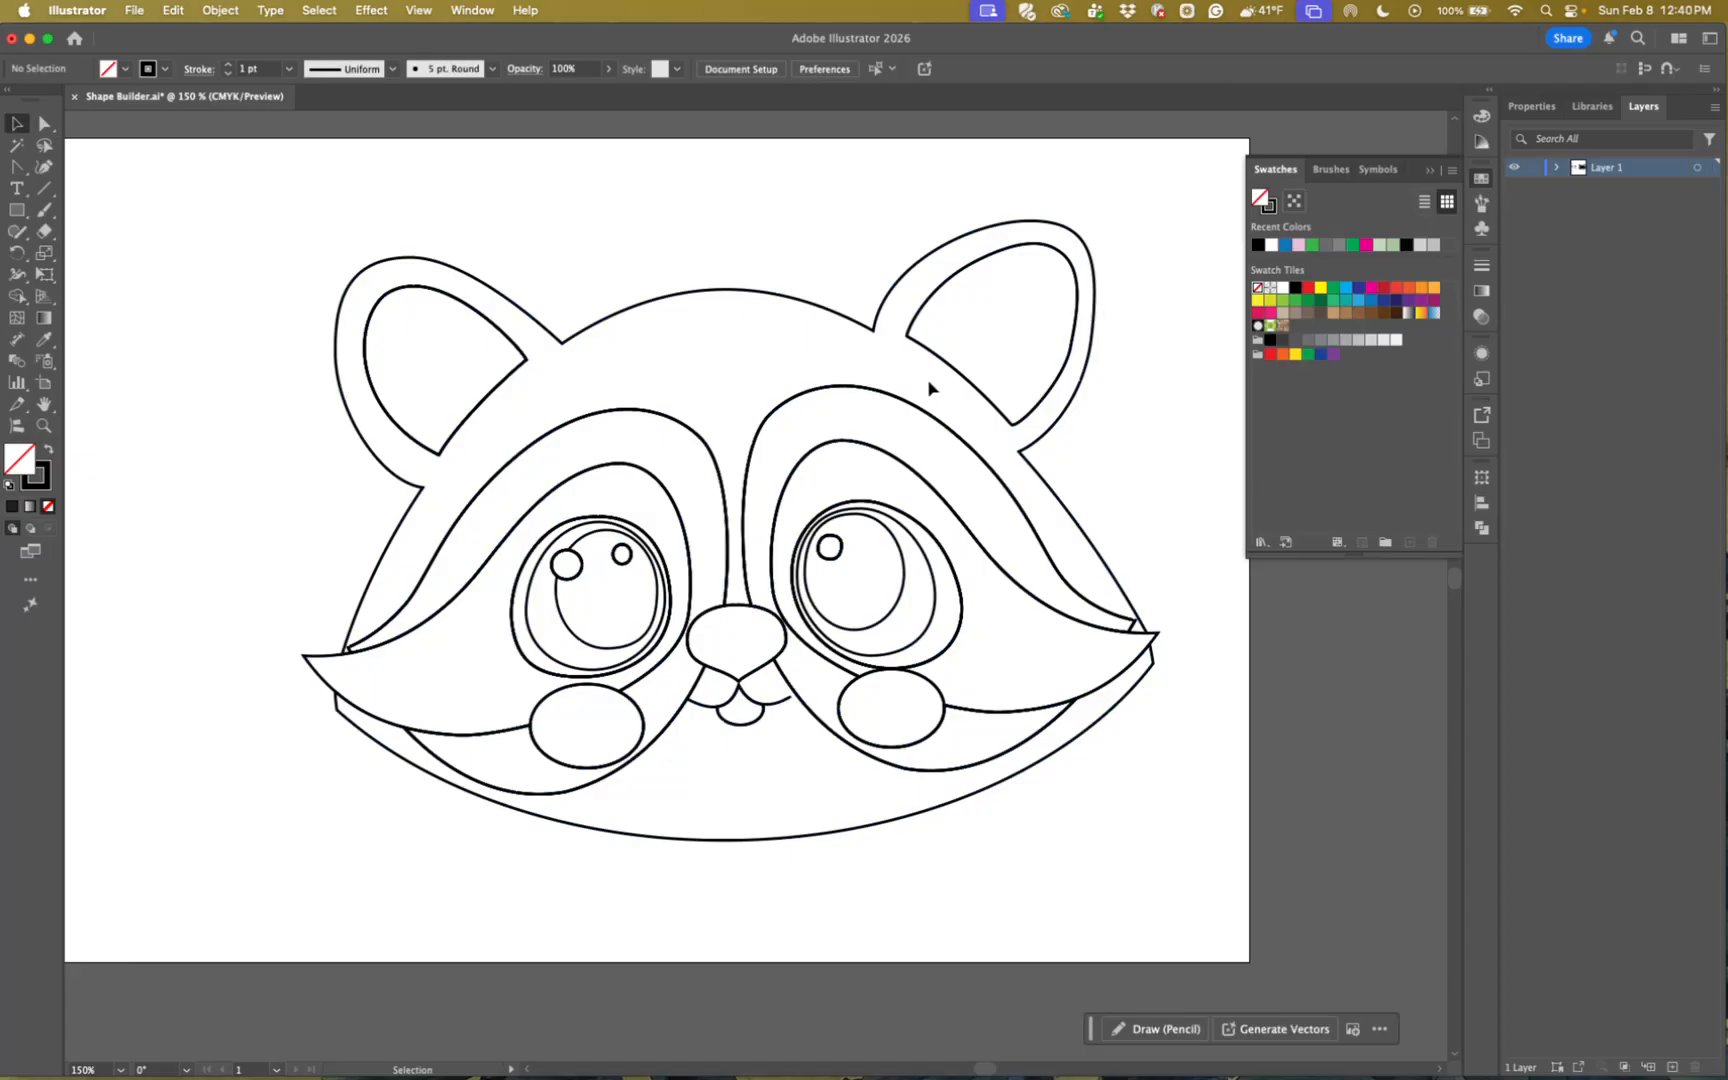
pyautogui.click(873, 337)
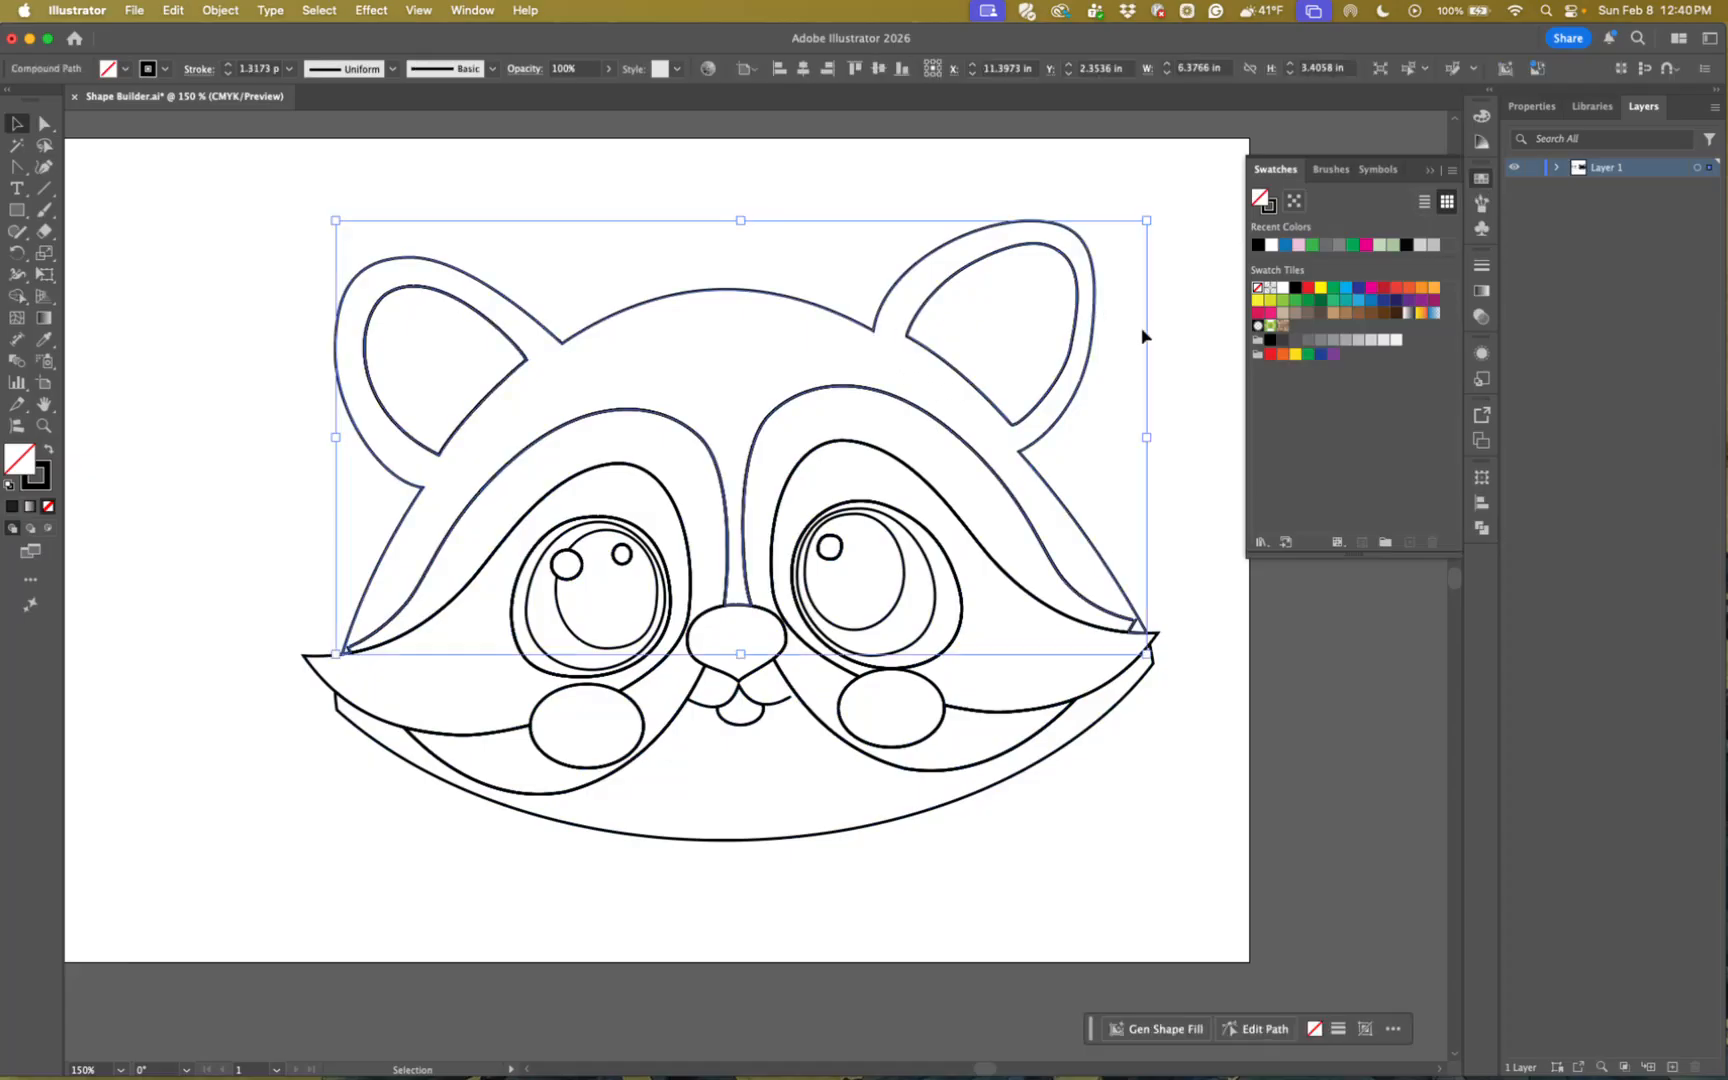
pyautogui.click(1331, 341)
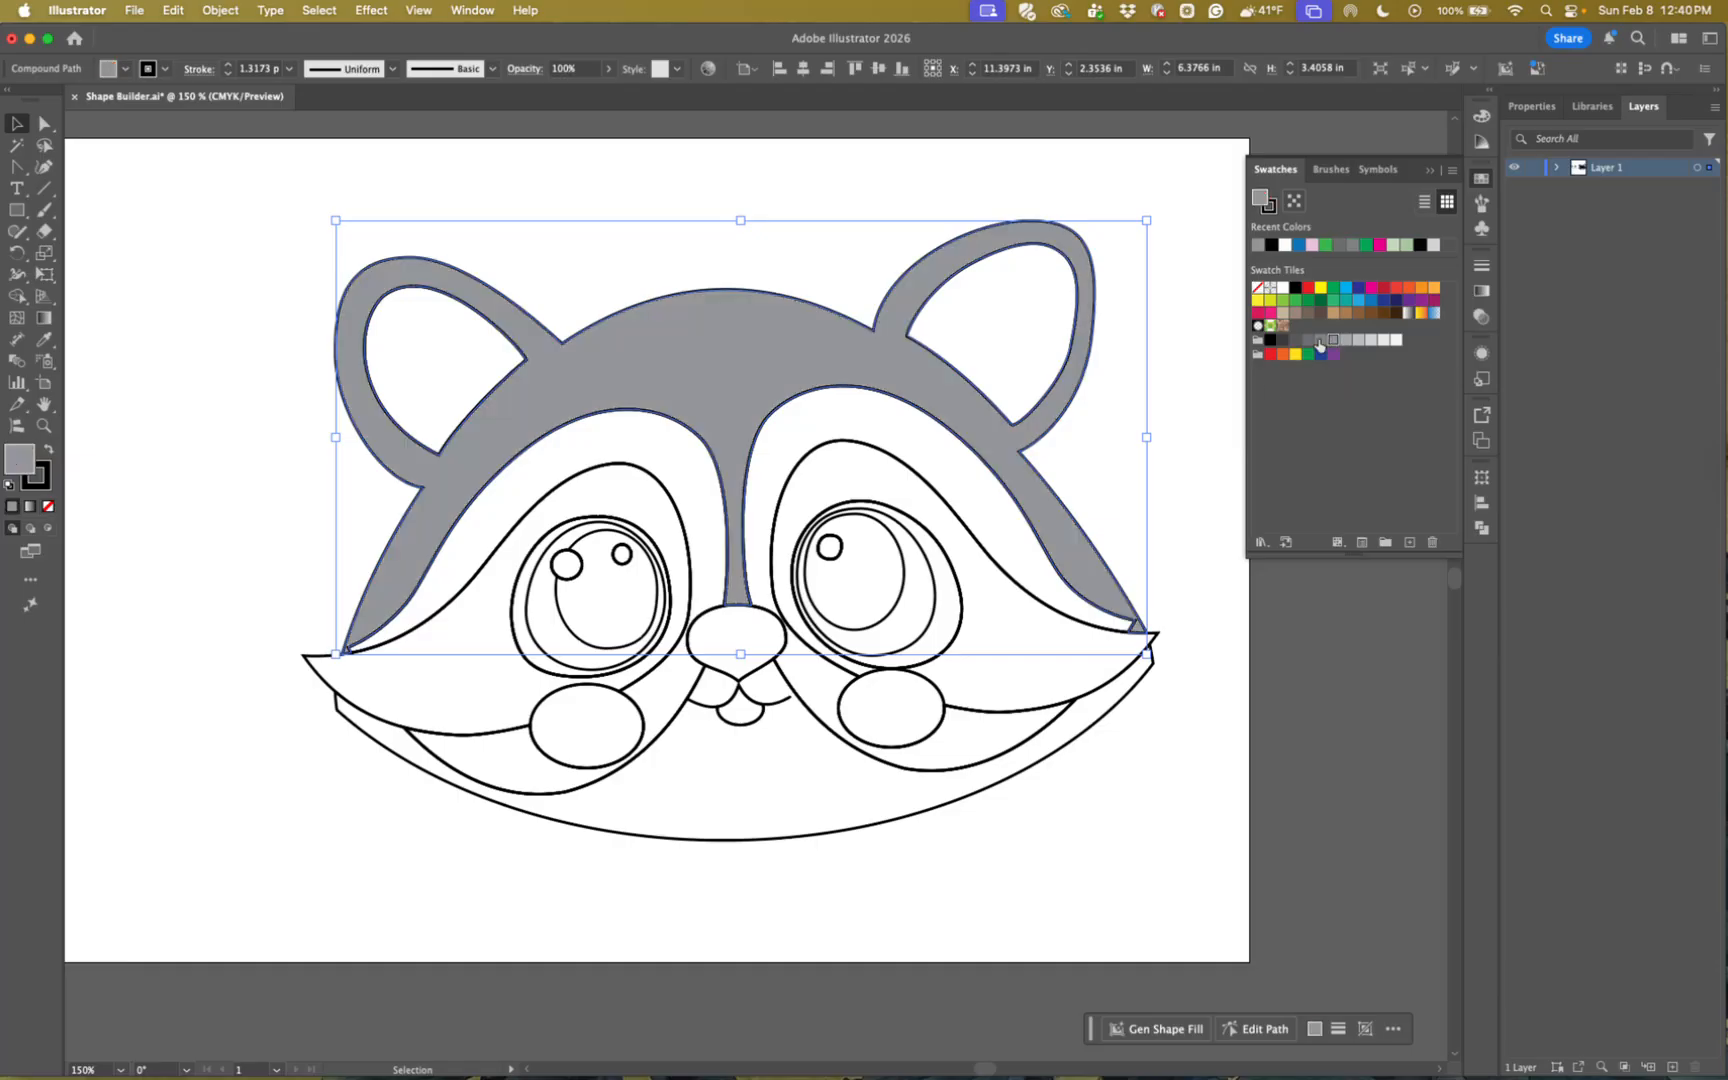
pyautogui.click(833, 840)
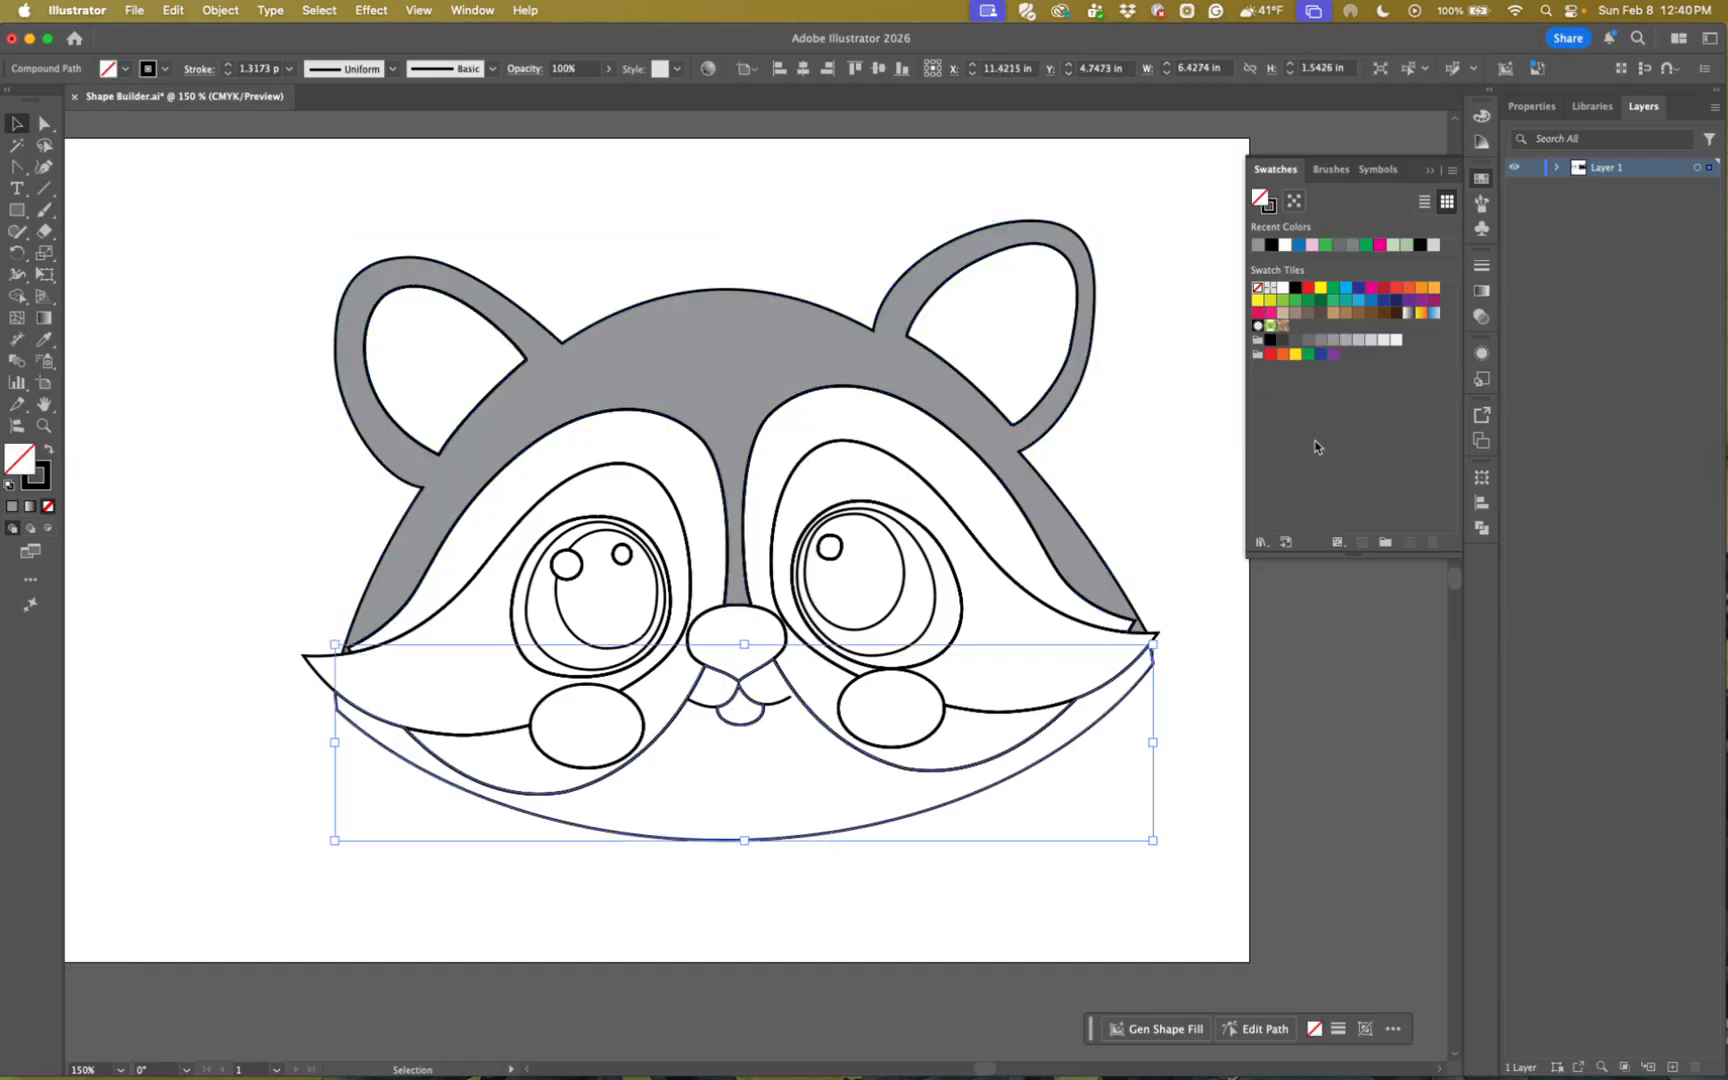
pyautogui.click(1331, 341)
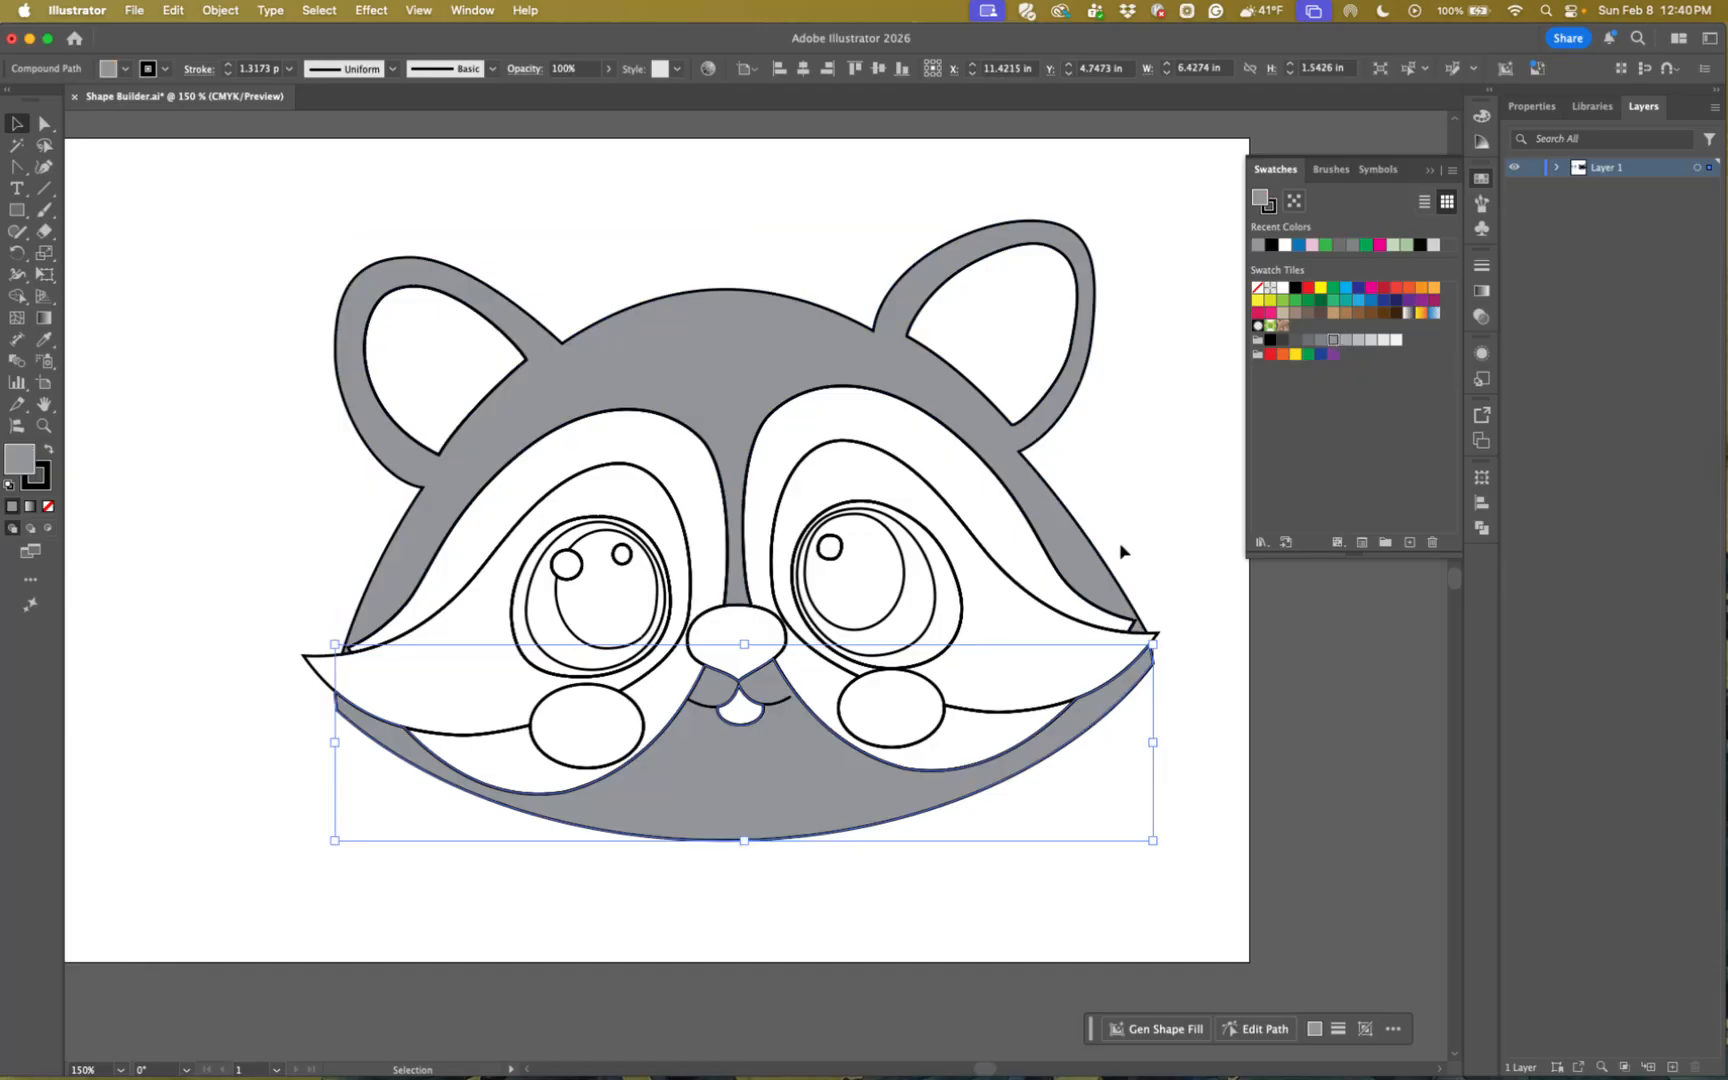
# - Fill the mask patches around both eyes with black and deselect them
pyautogui.click(483, 572)
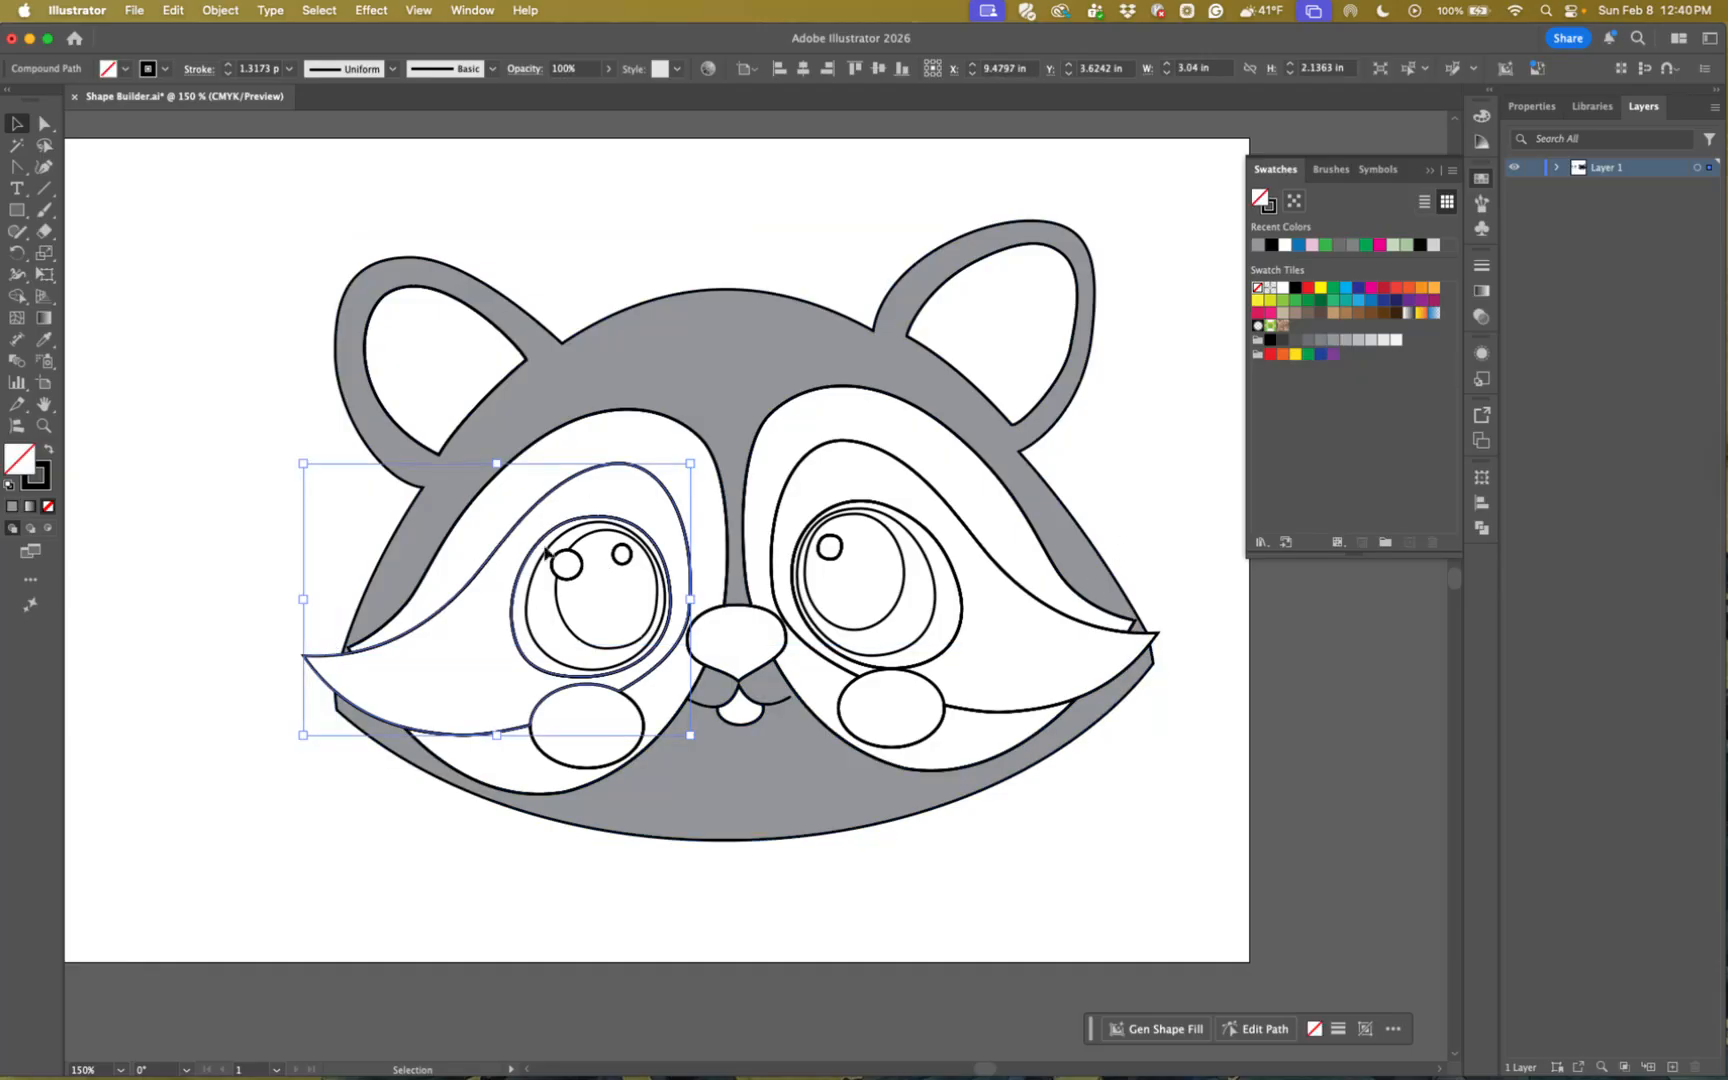
pyautogui.keyDown('shift'); pyautogui.click(873, 453); pyautogui.keyUp('shift')
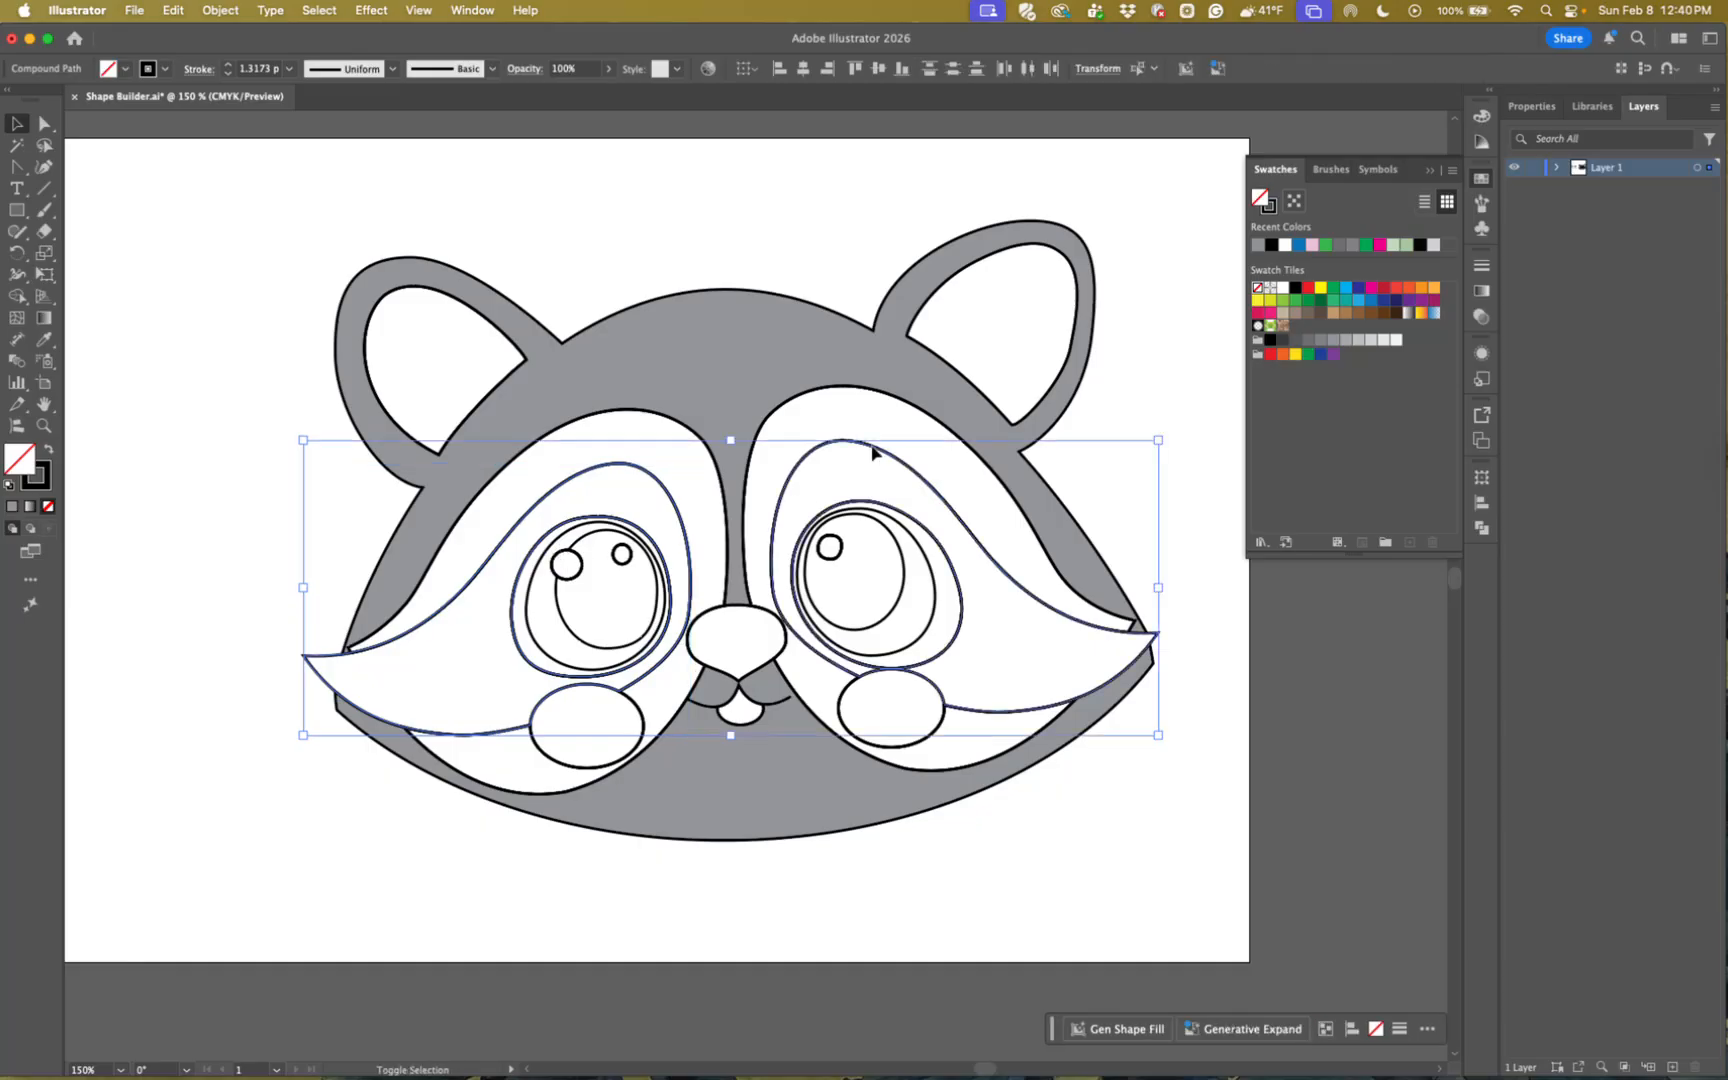
pyautogui.click(1295, 288)
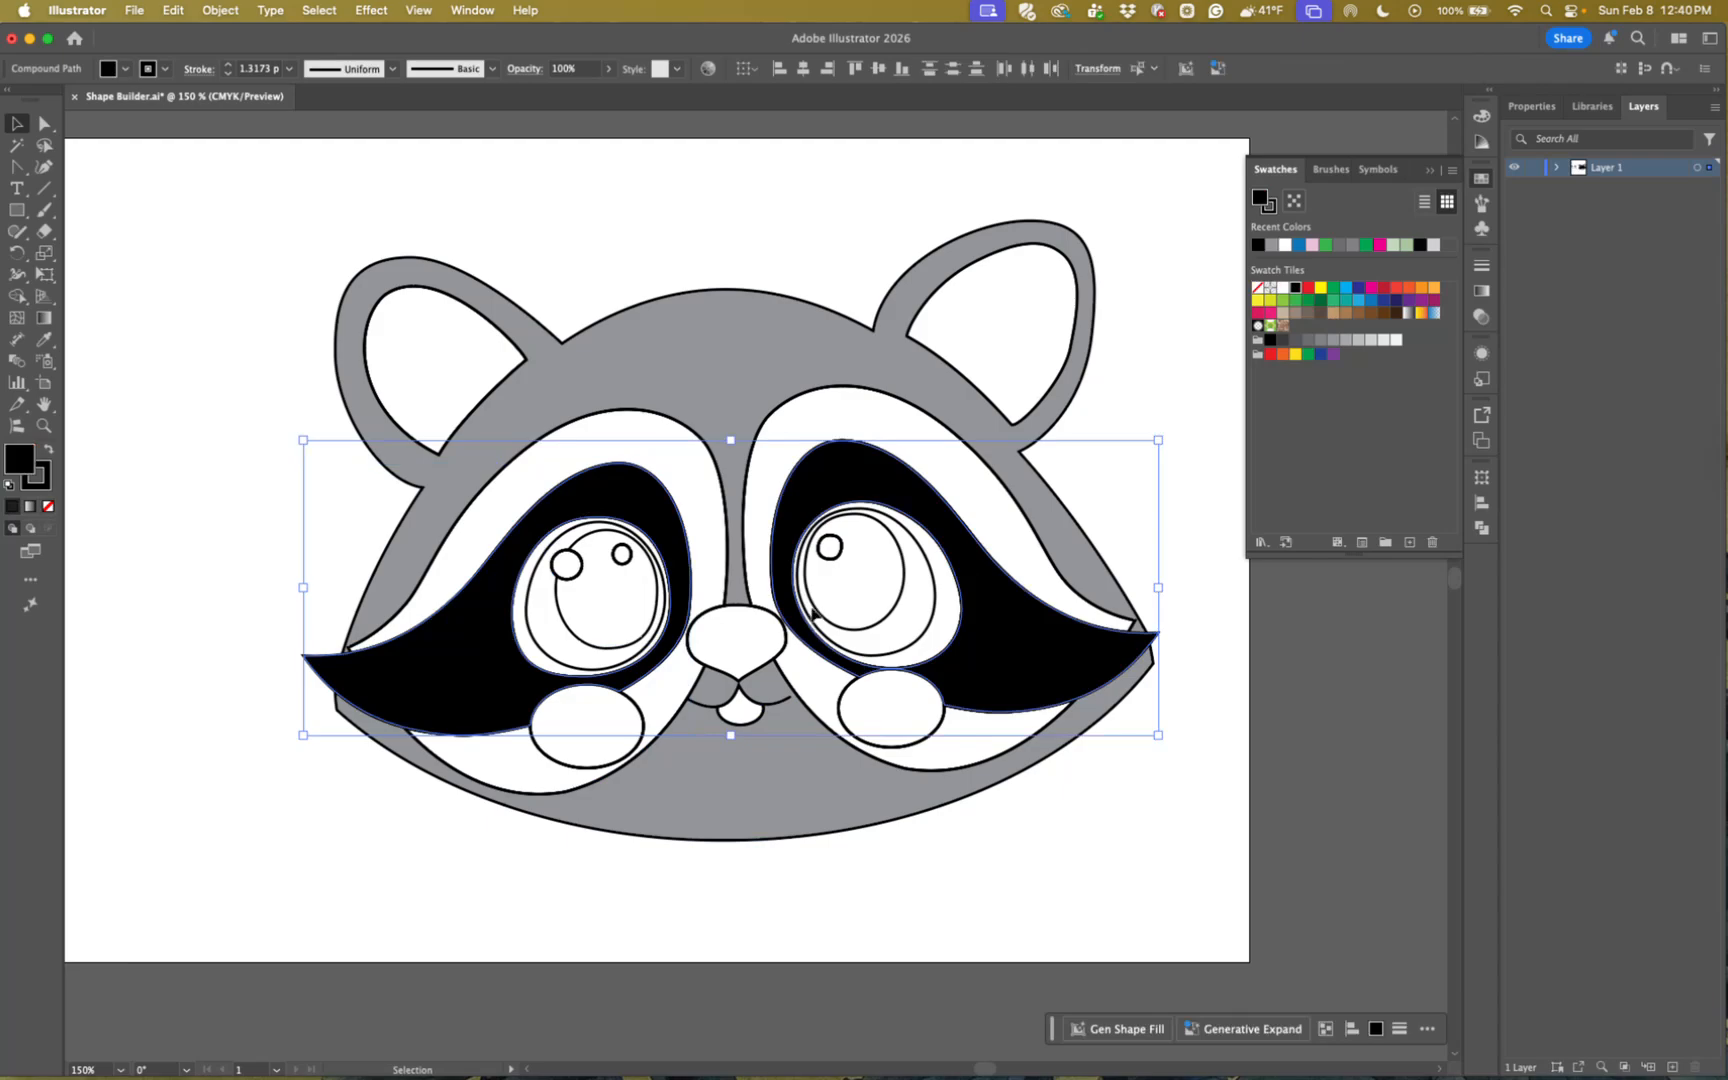
pyautogui.press('super+shift+a')
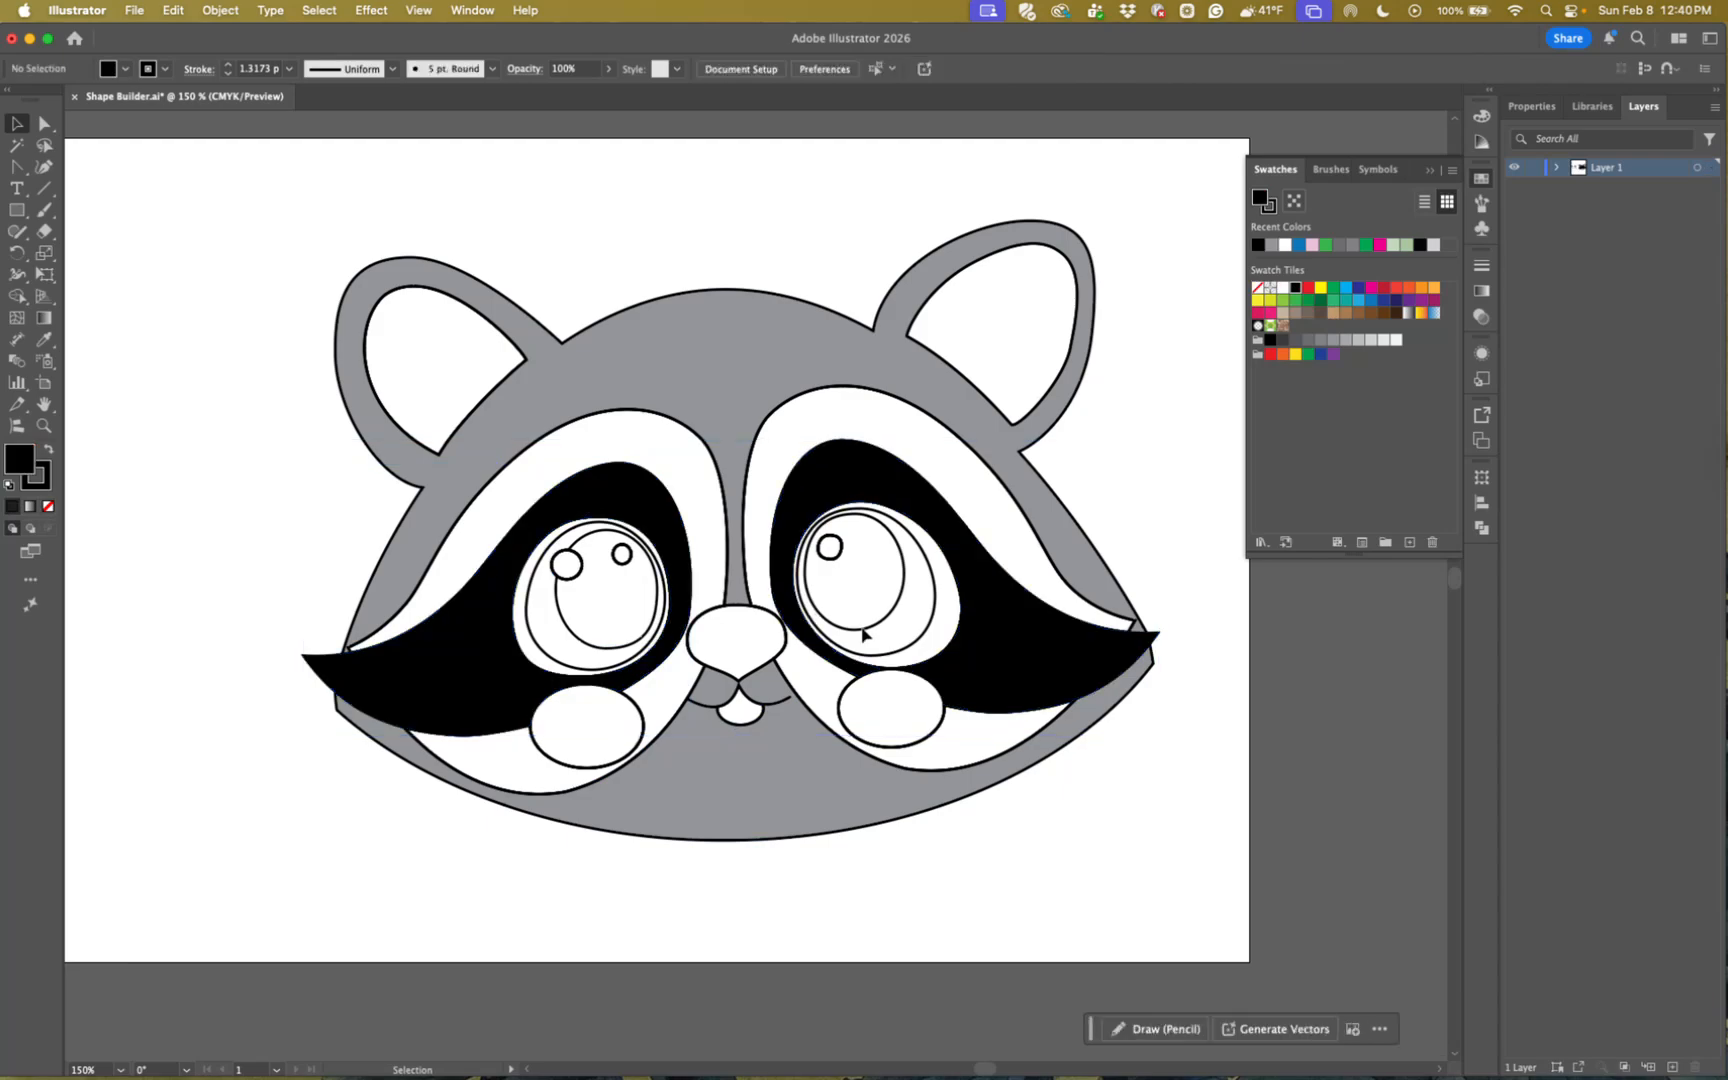
# - Fill the pupils of both eyes with black
pyautogui.click(862, 632)
pyautogui.keyDown('shift'); pyautogui.click(637, 648); pyautogui.keyUp('shift')
pyautogui.click(1295, 288)
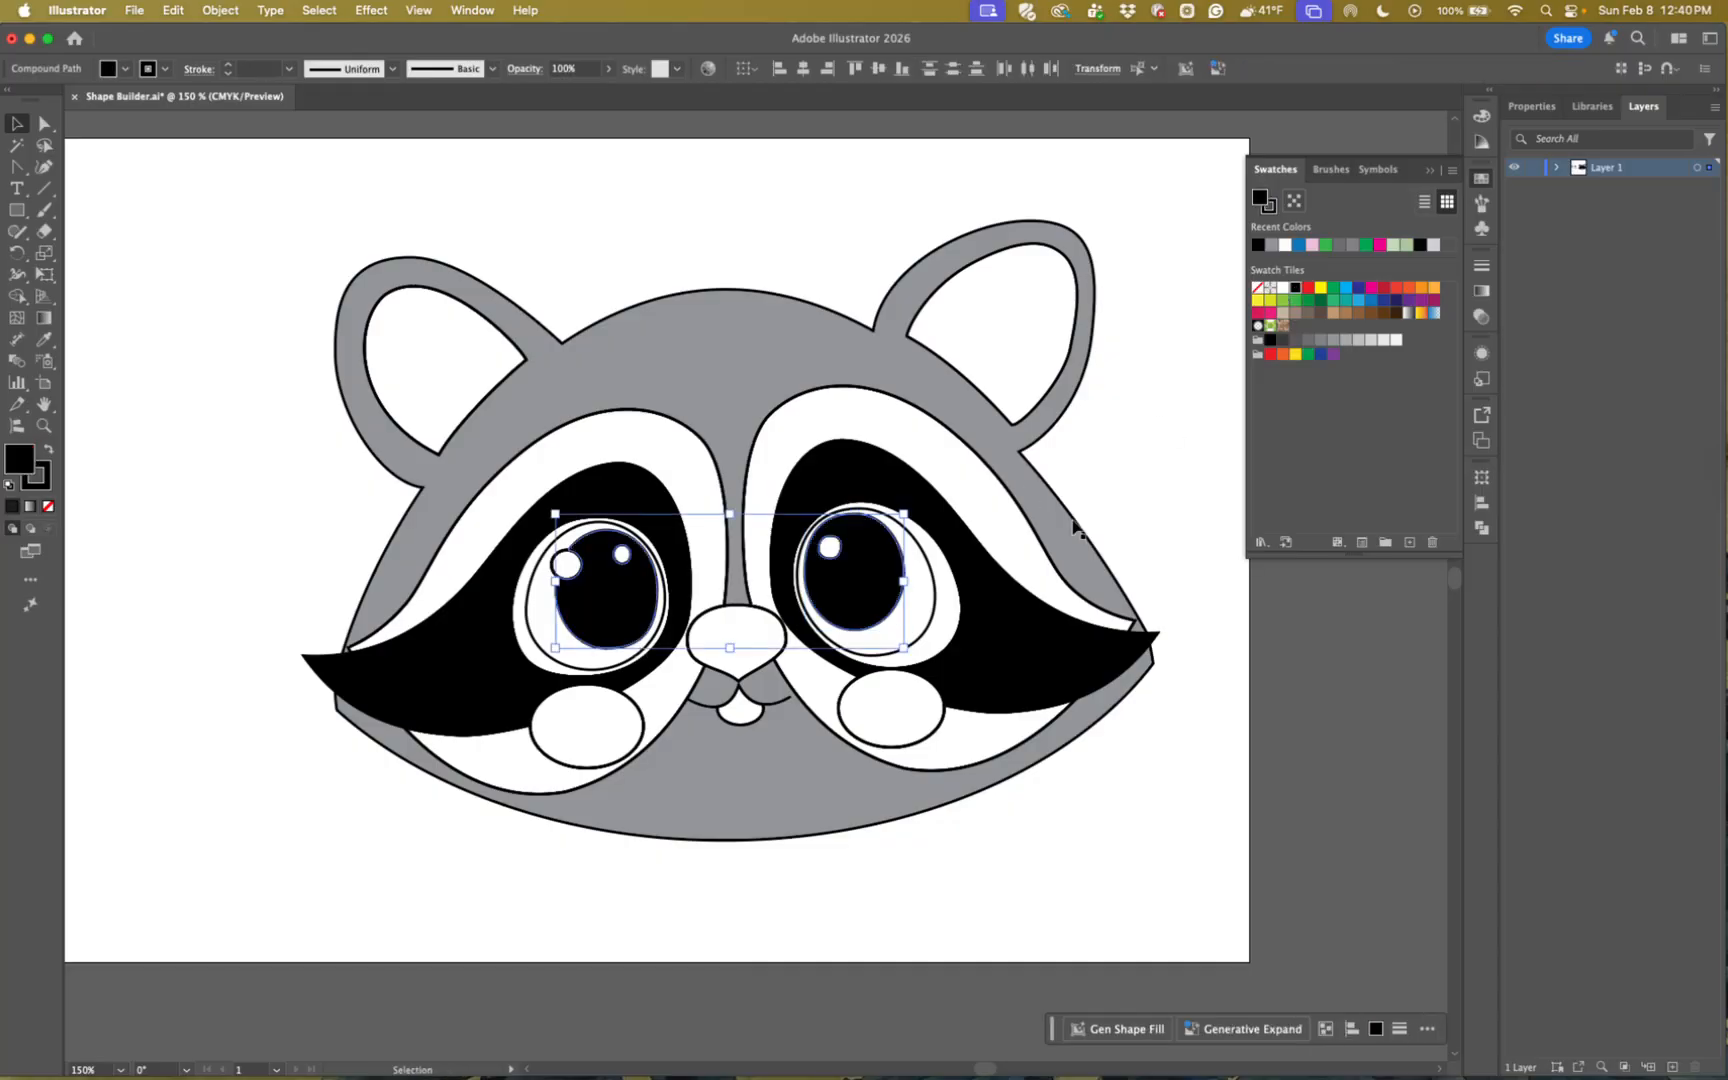
# - Select the irises of both eyes and fill them with green after trying teal
pyautogui.click(921, 641)
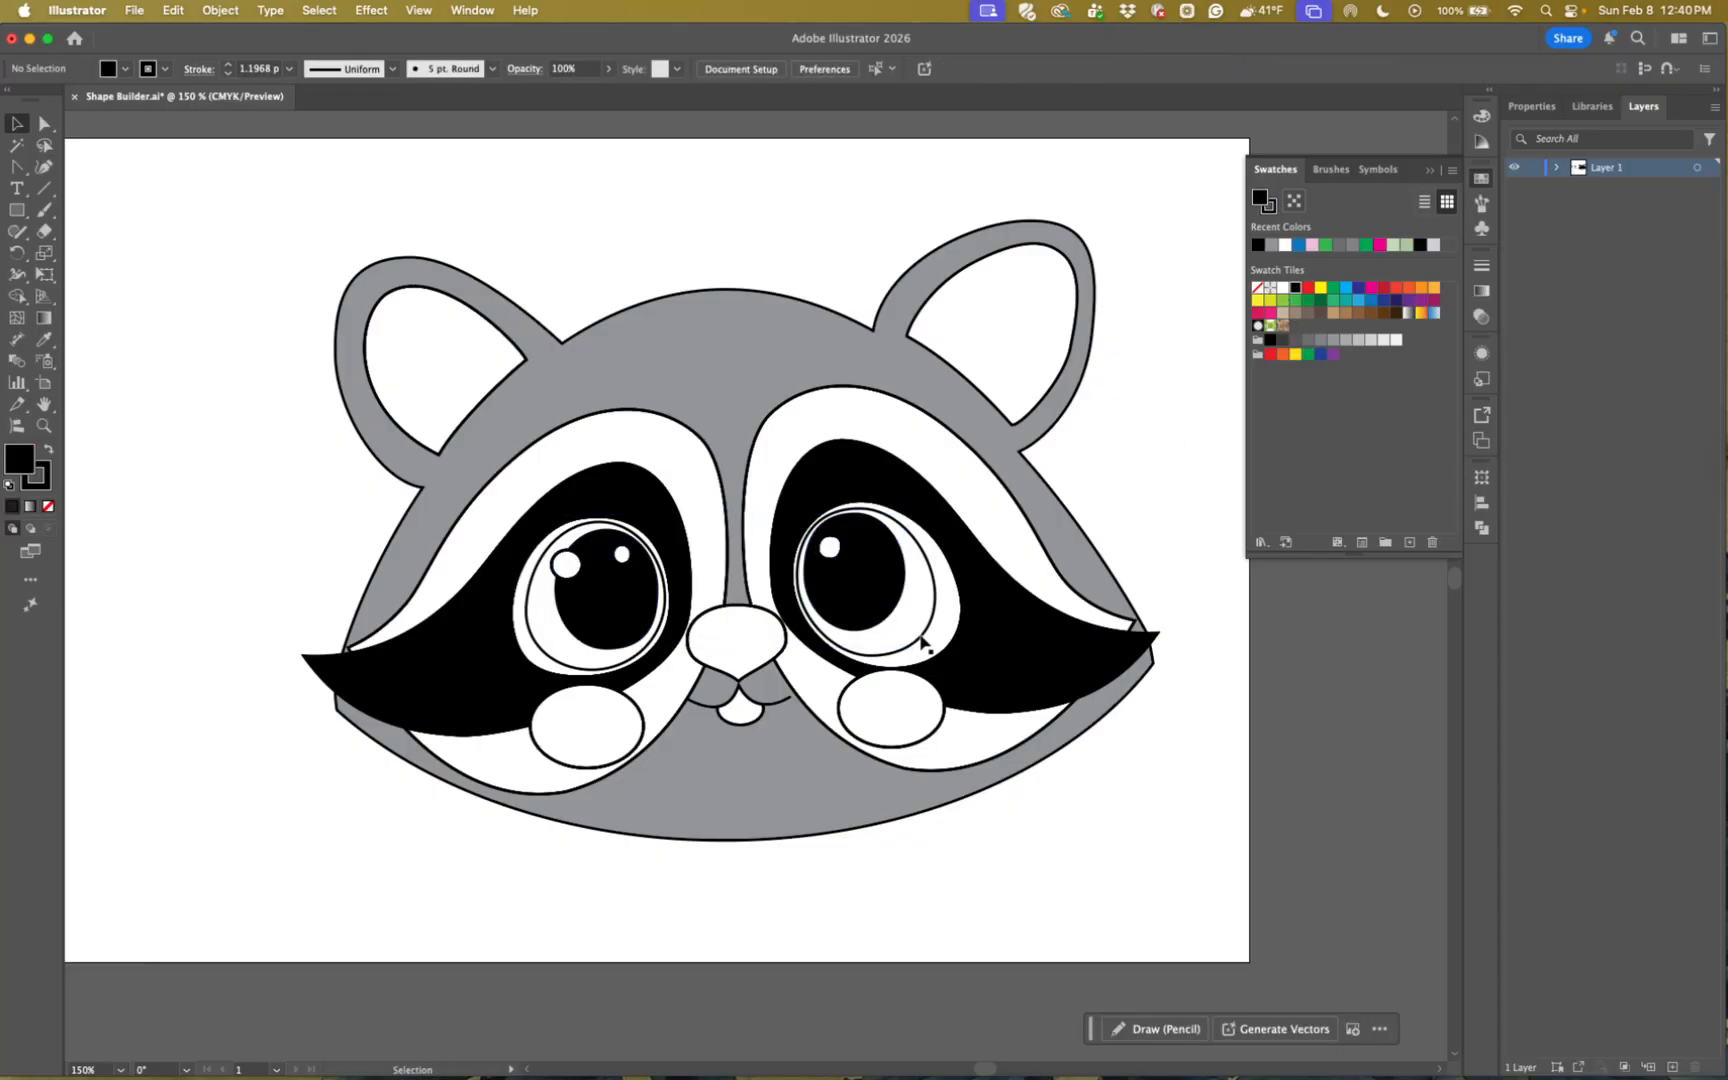
pyautogui.keyDown('shift'); pyautogui.click(590, 675); pyautogui.keyUp('shift')
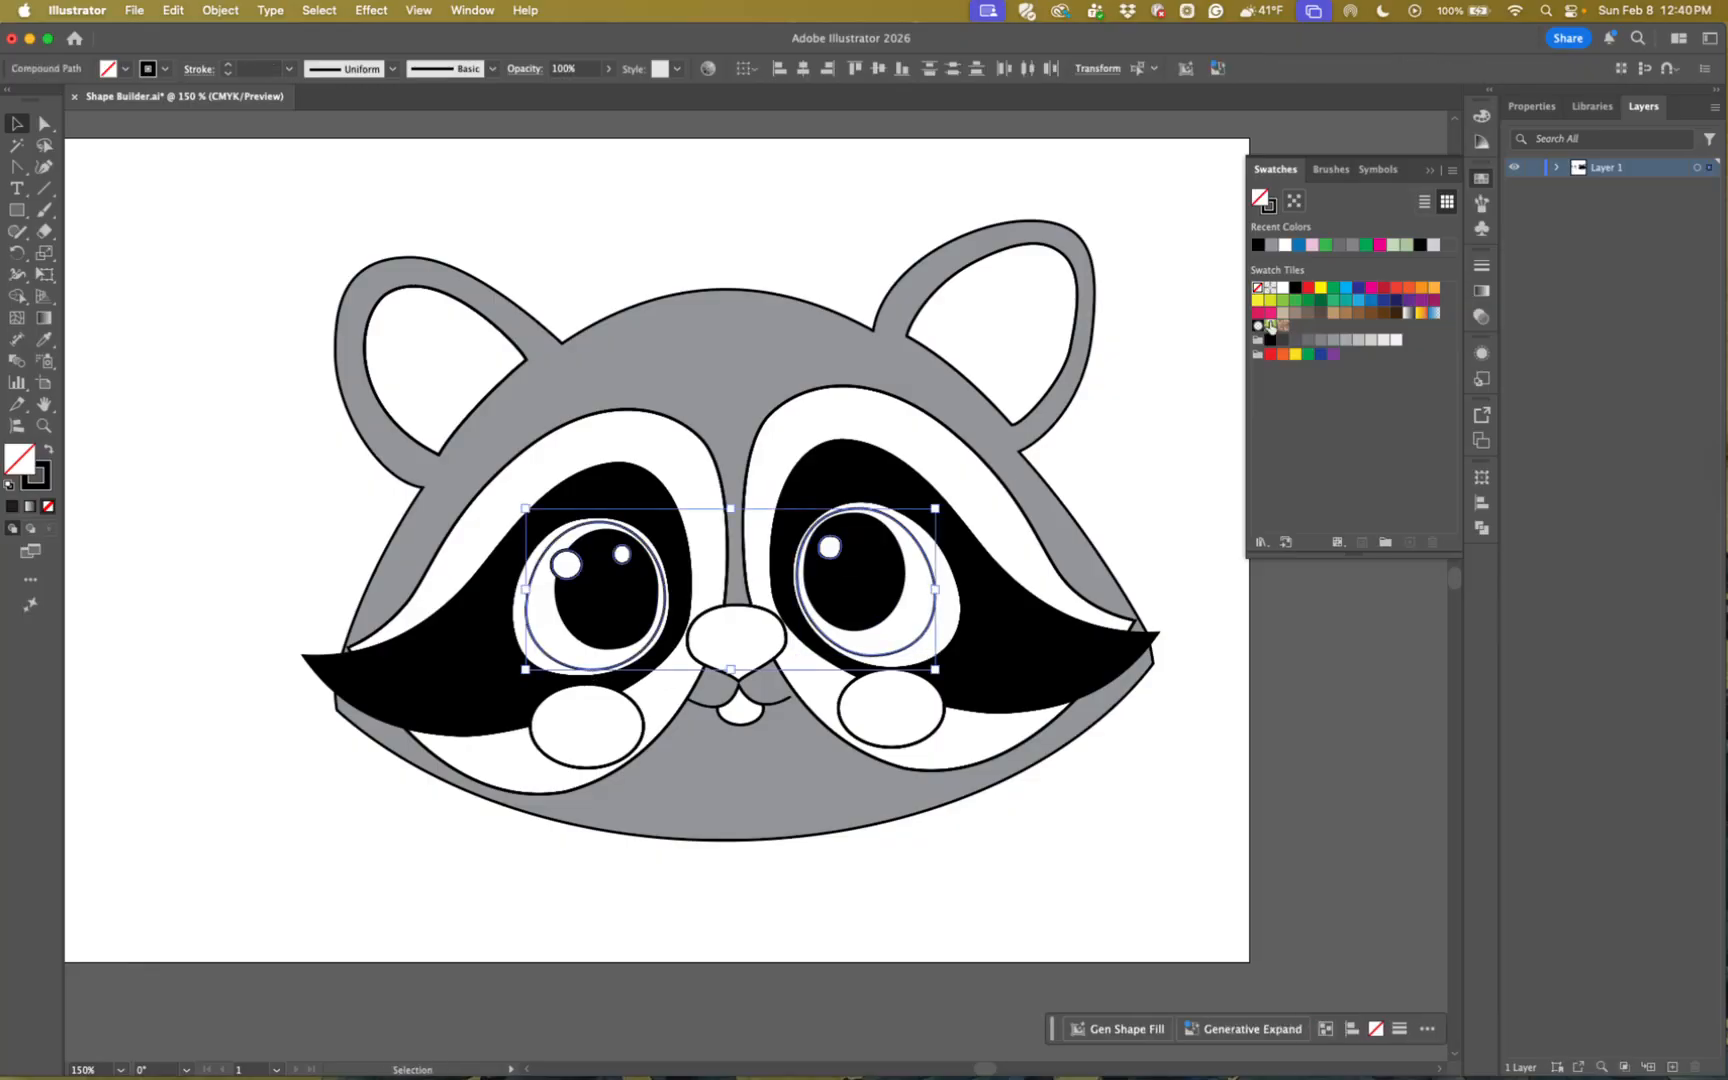
pyautogui.click(1346, 303)
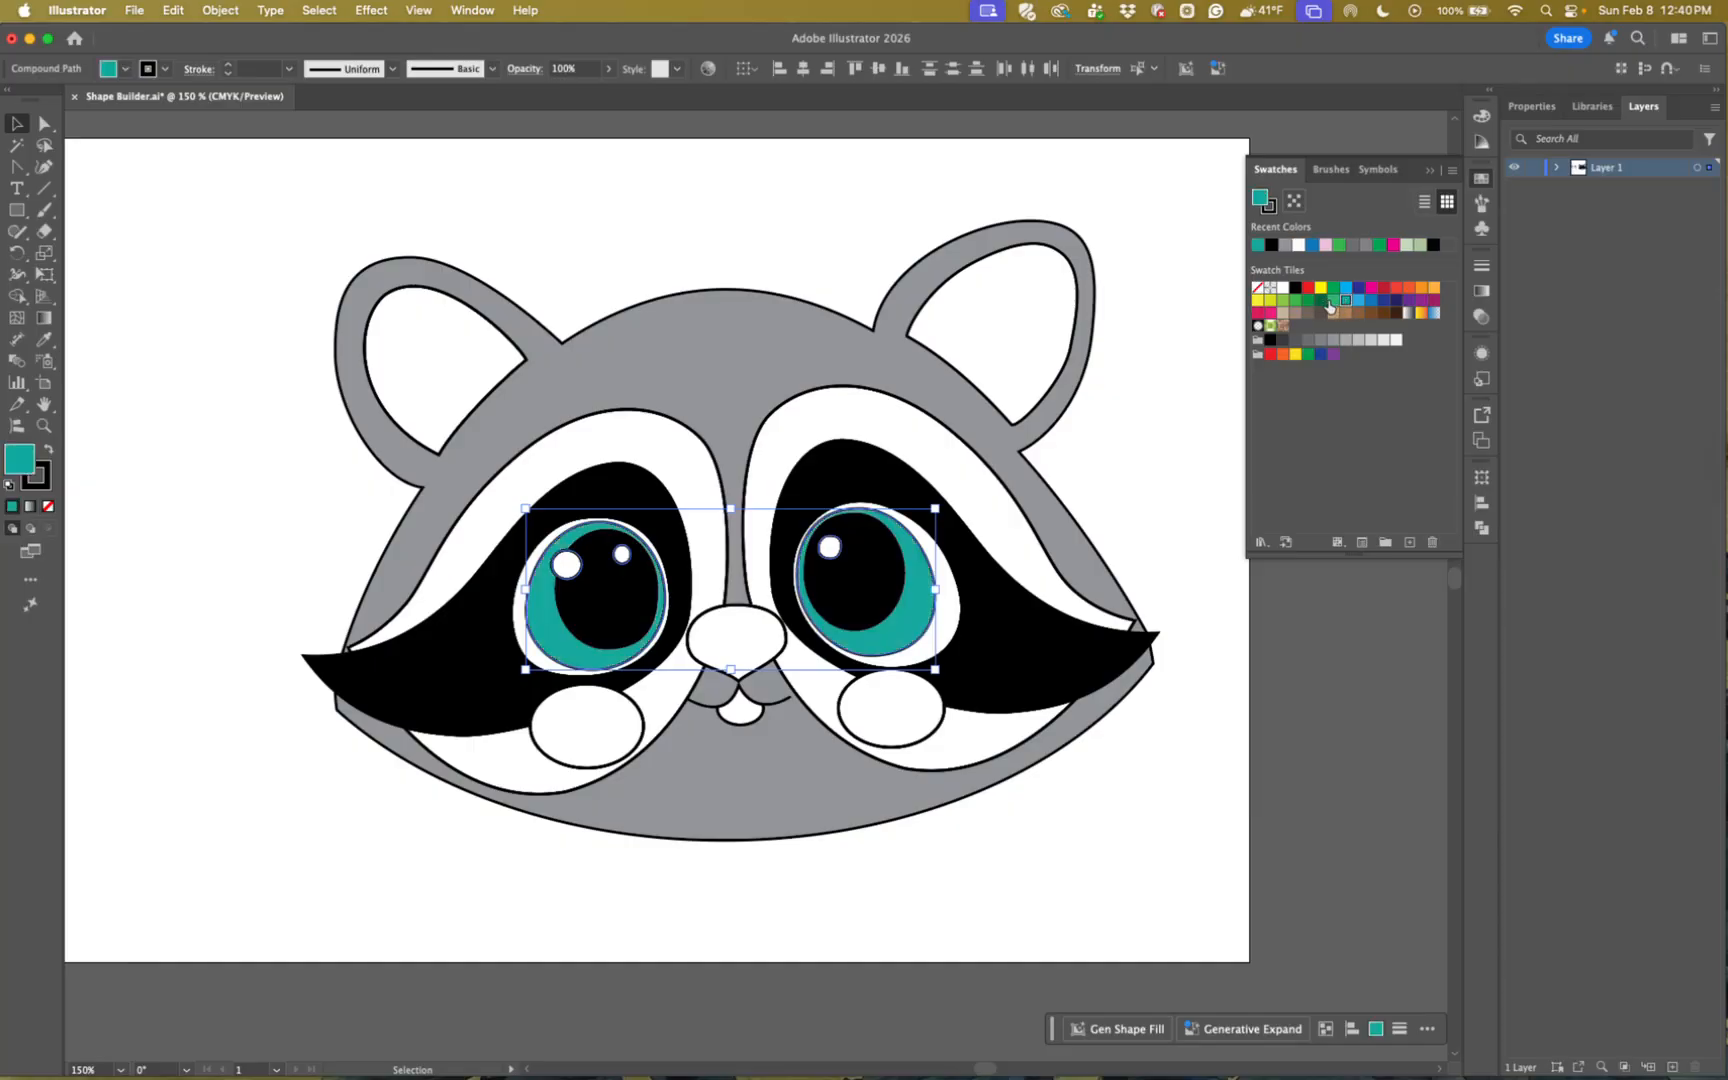
pyautogui.click(1333, 300)
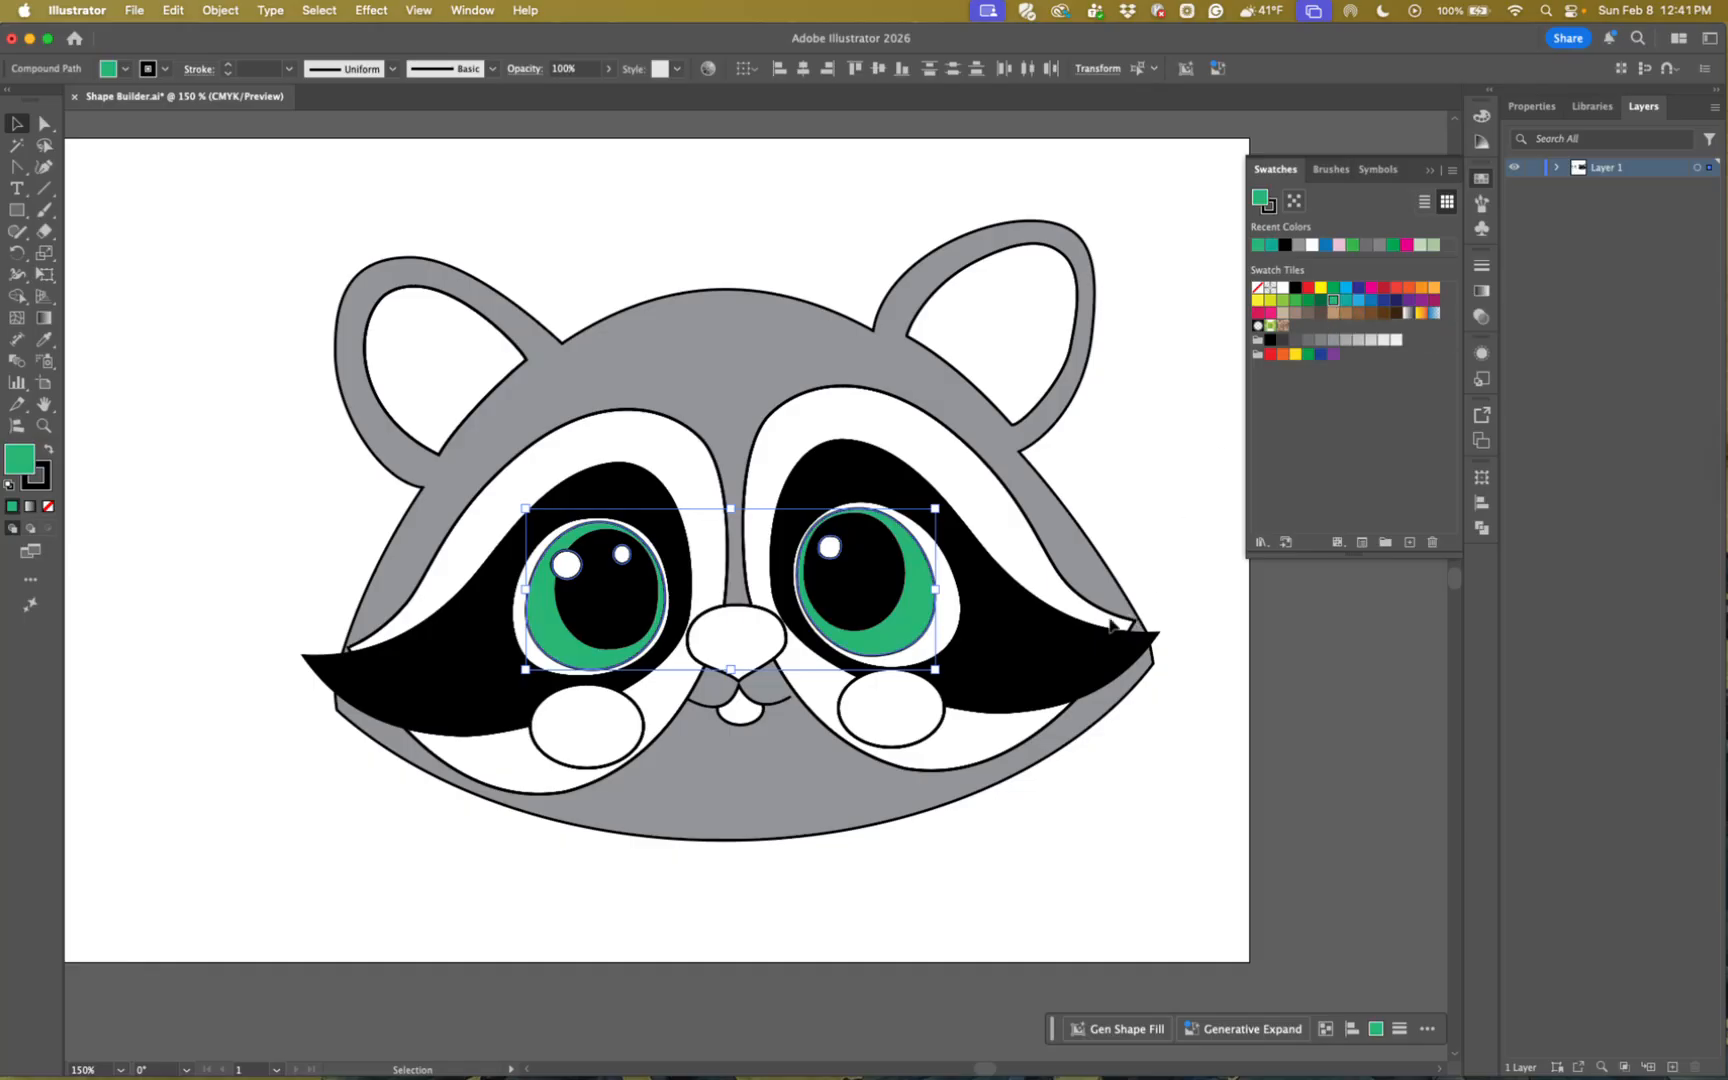
# - Fill the raccoon's nose with black and deselect it
pyautogui.click(742, 612)
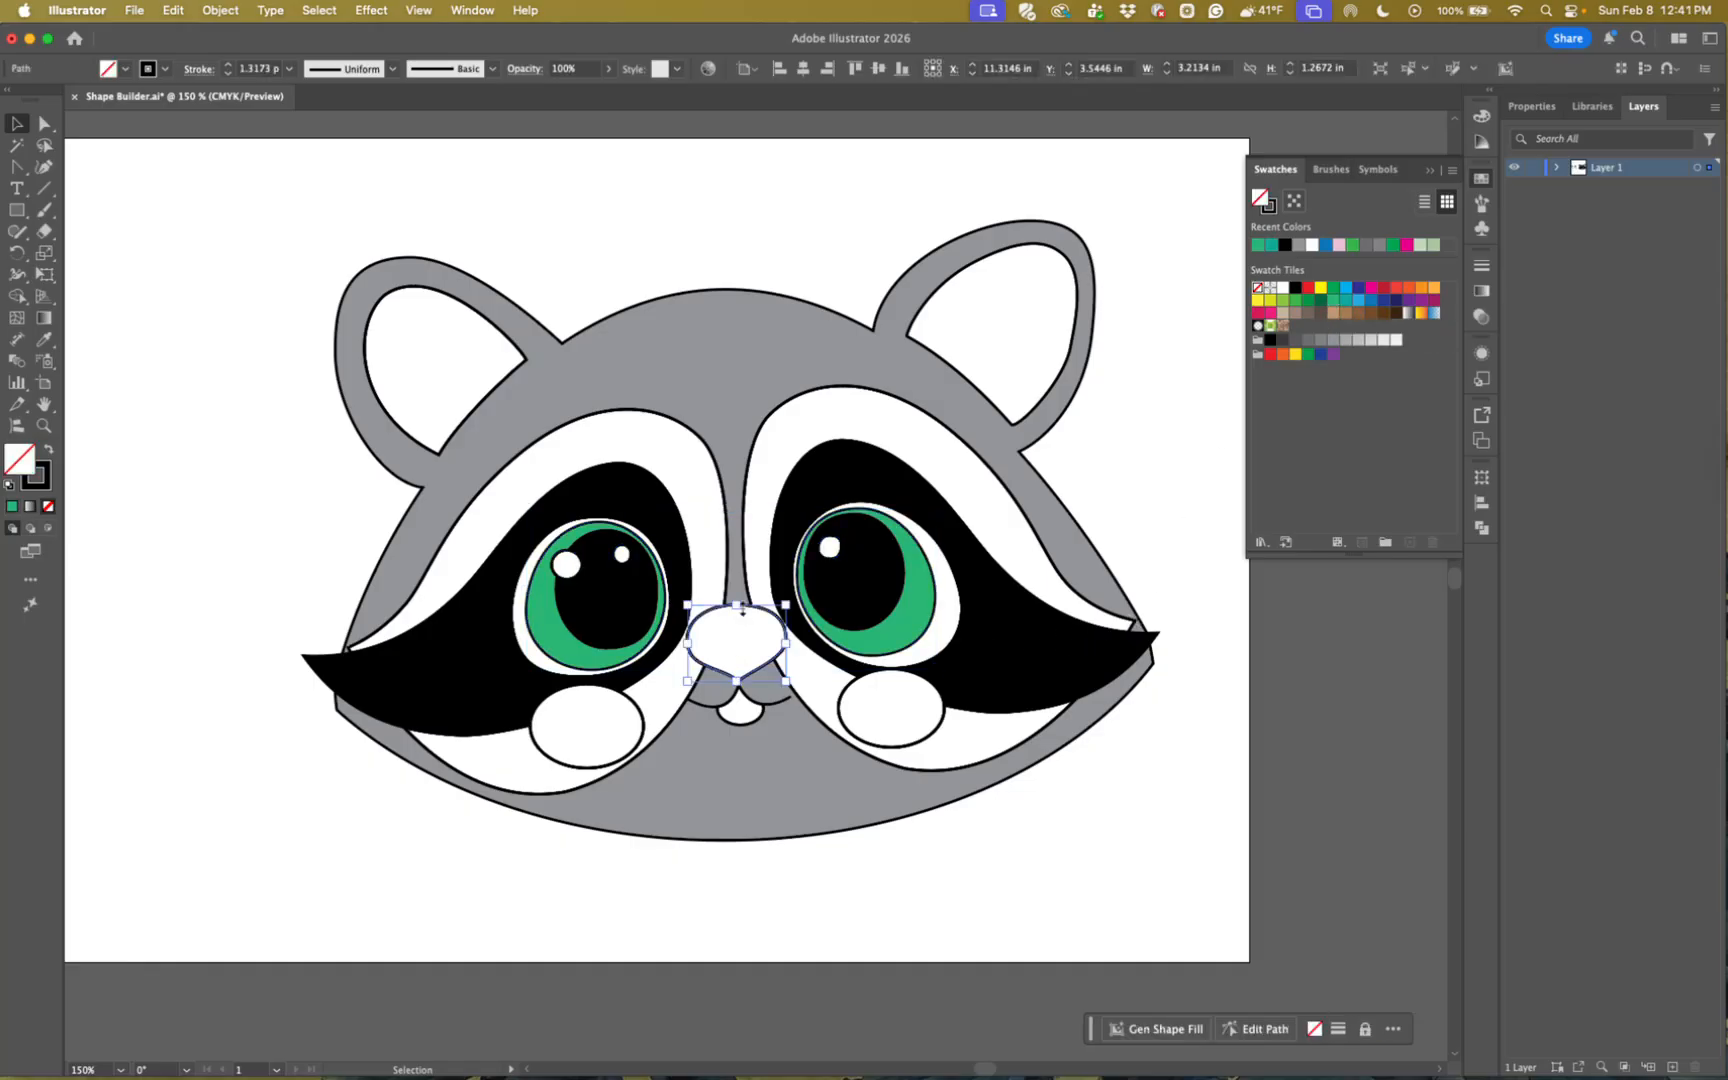
pyautogui.click(1296, 289)
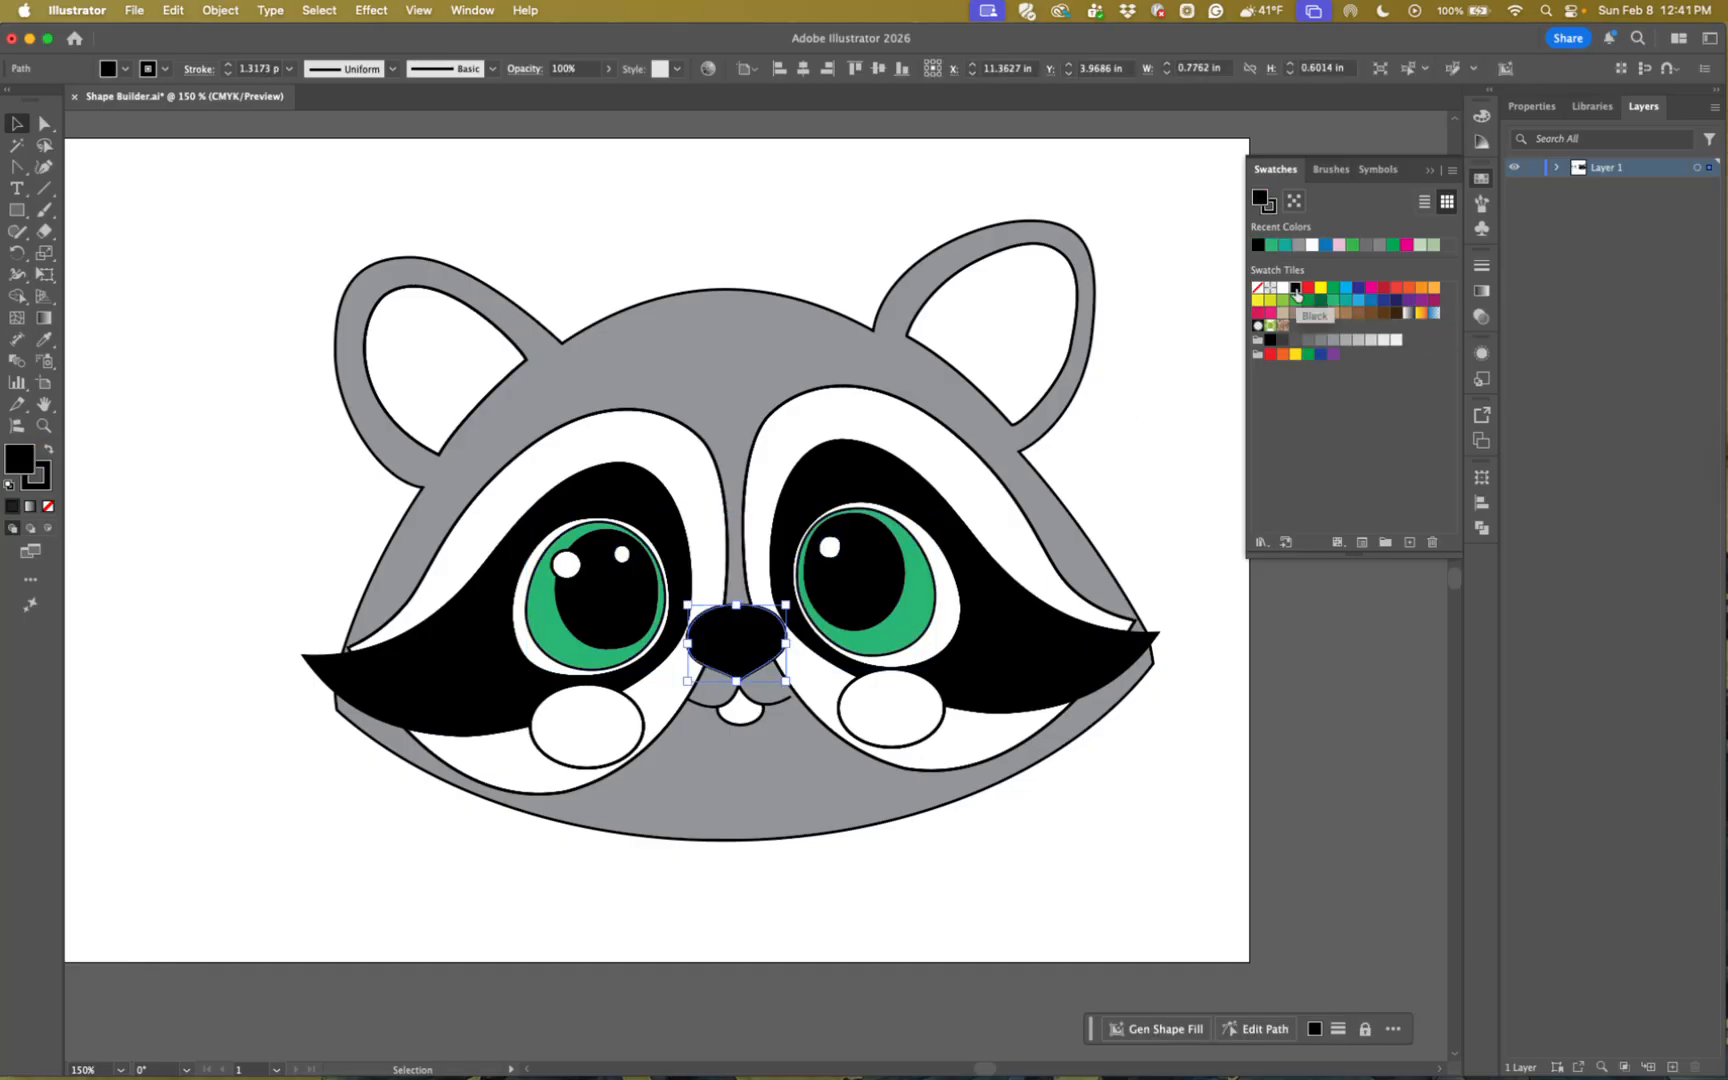
pyautogui.click(902, 668)
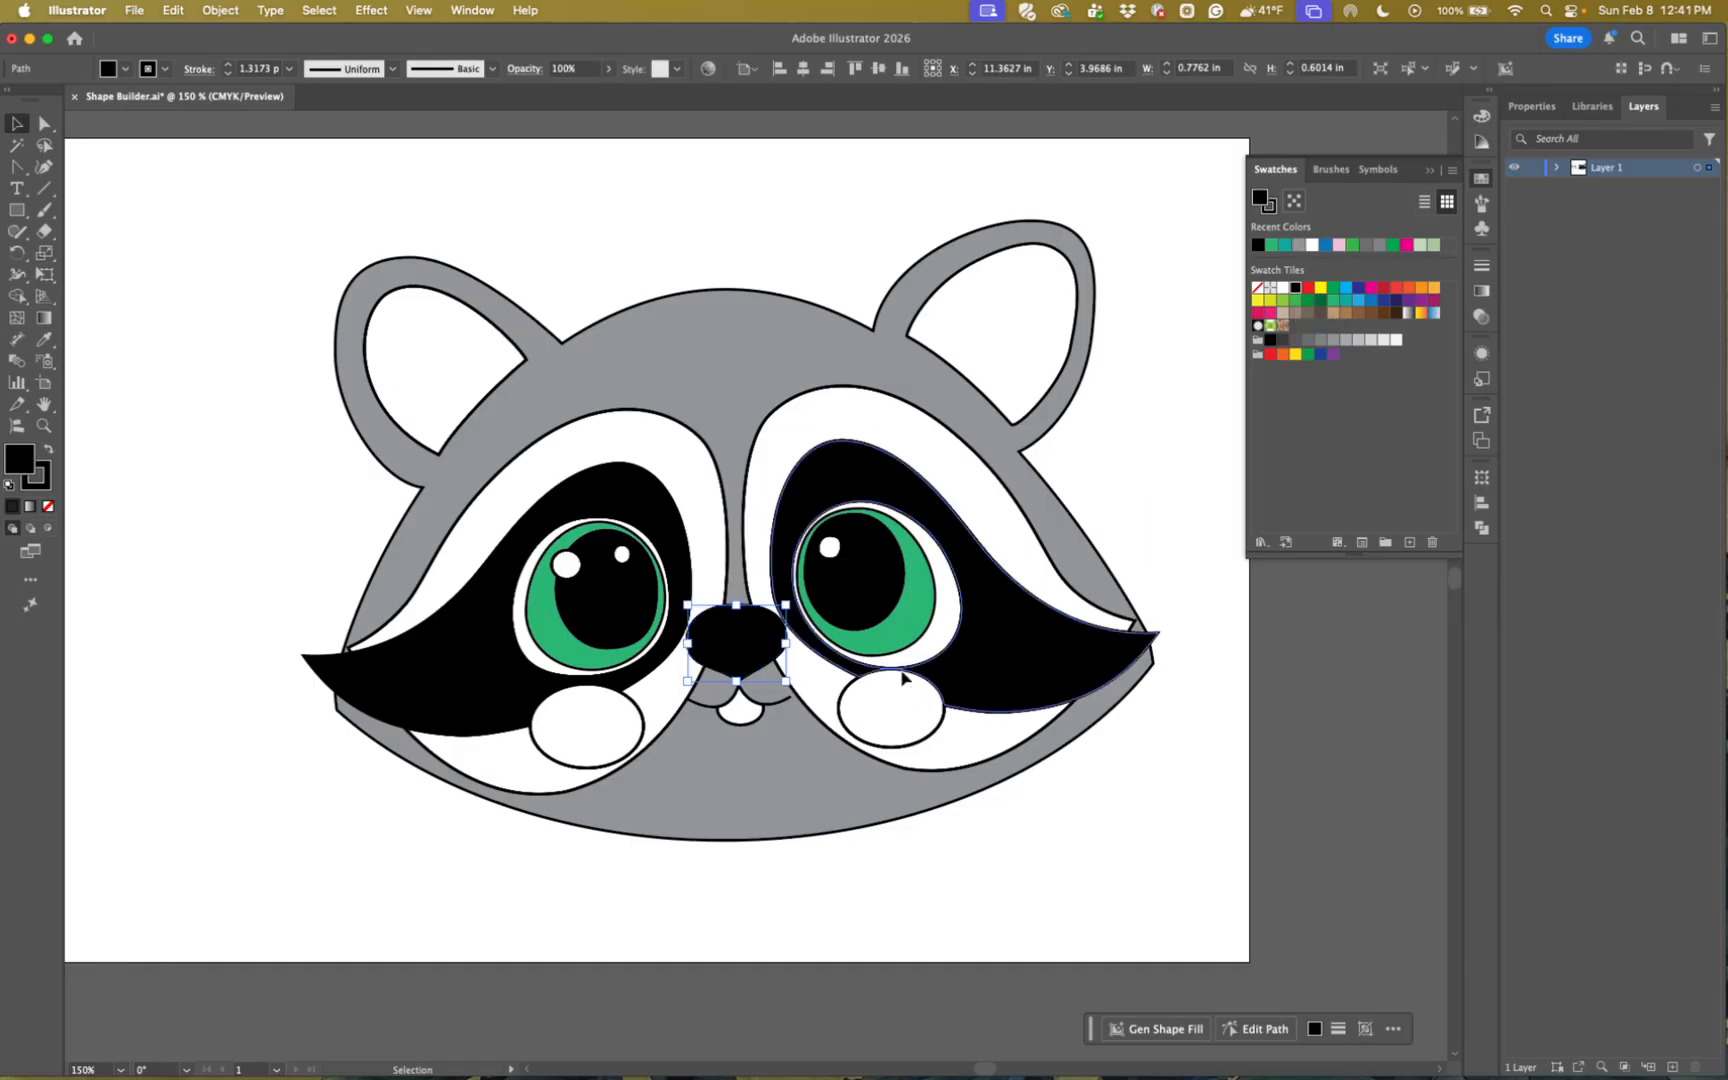
# - Select both cheeks, the tongue and both inner ears together and fill them with magenta
pyautogui.click(901, 747)
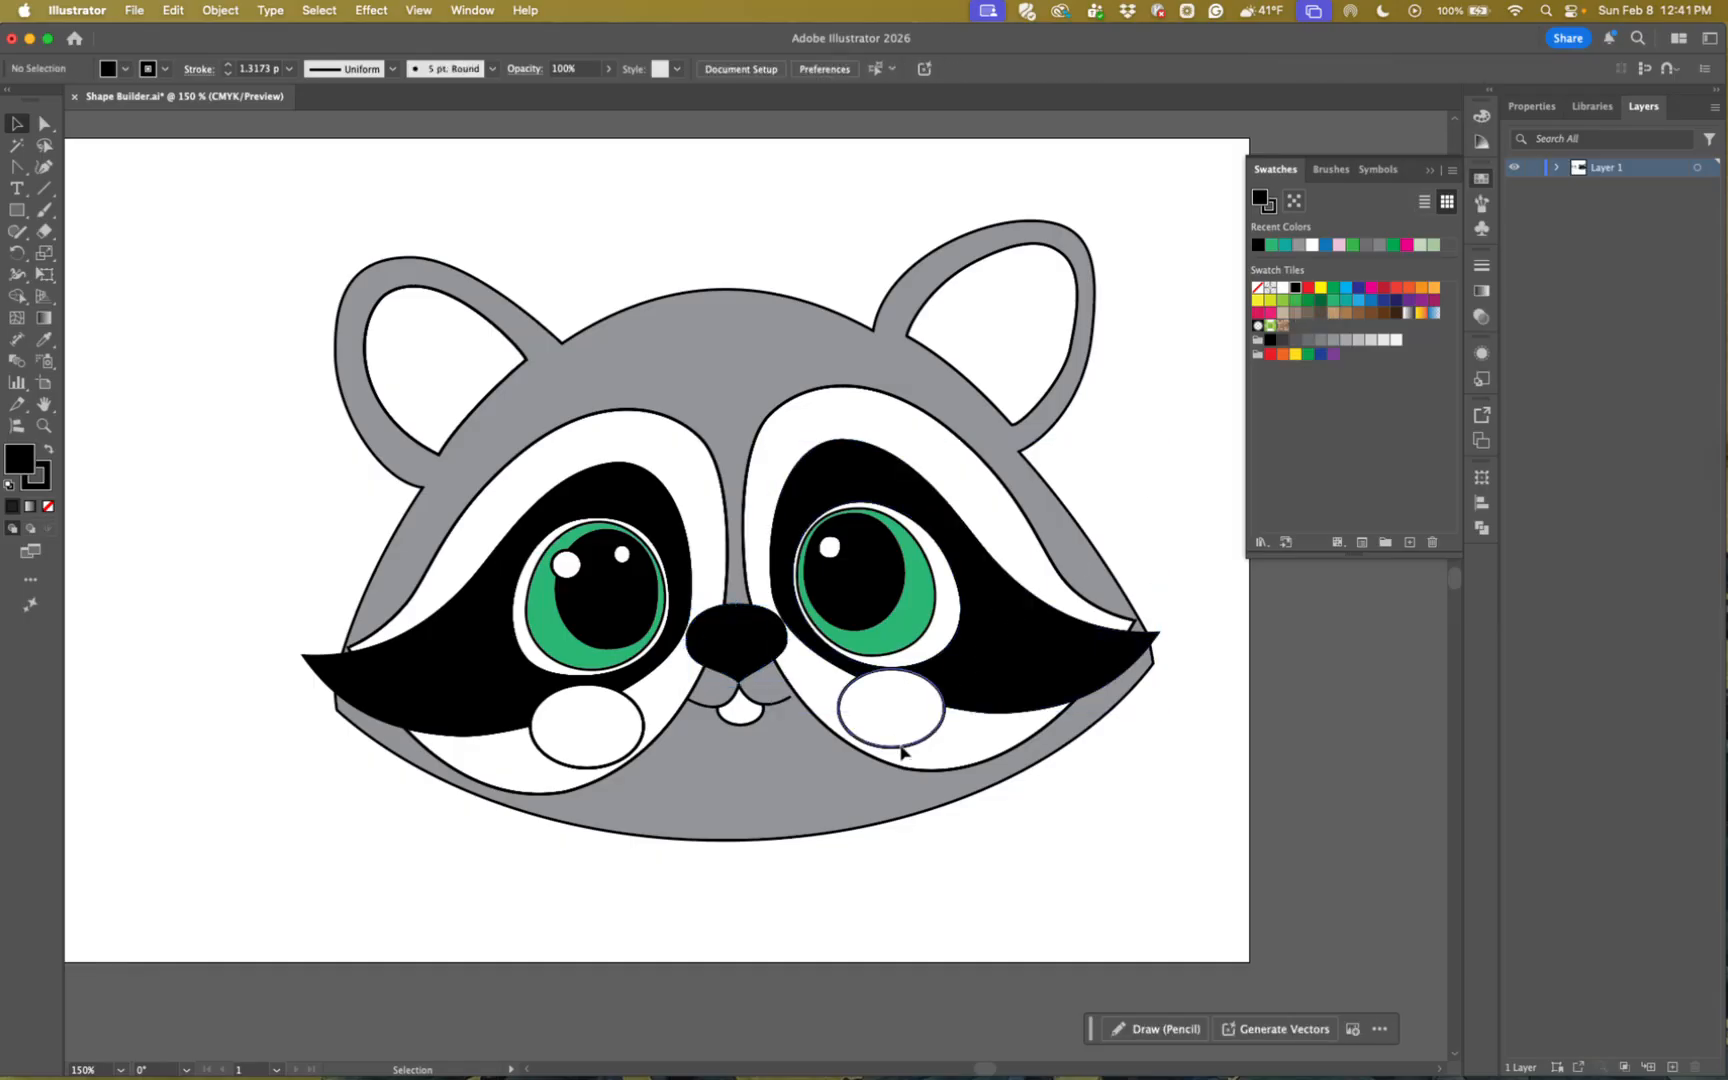
pyautogui.keyDown('shift'); pyautogui.click(643, 725); pyautogui.keyUp('shift')
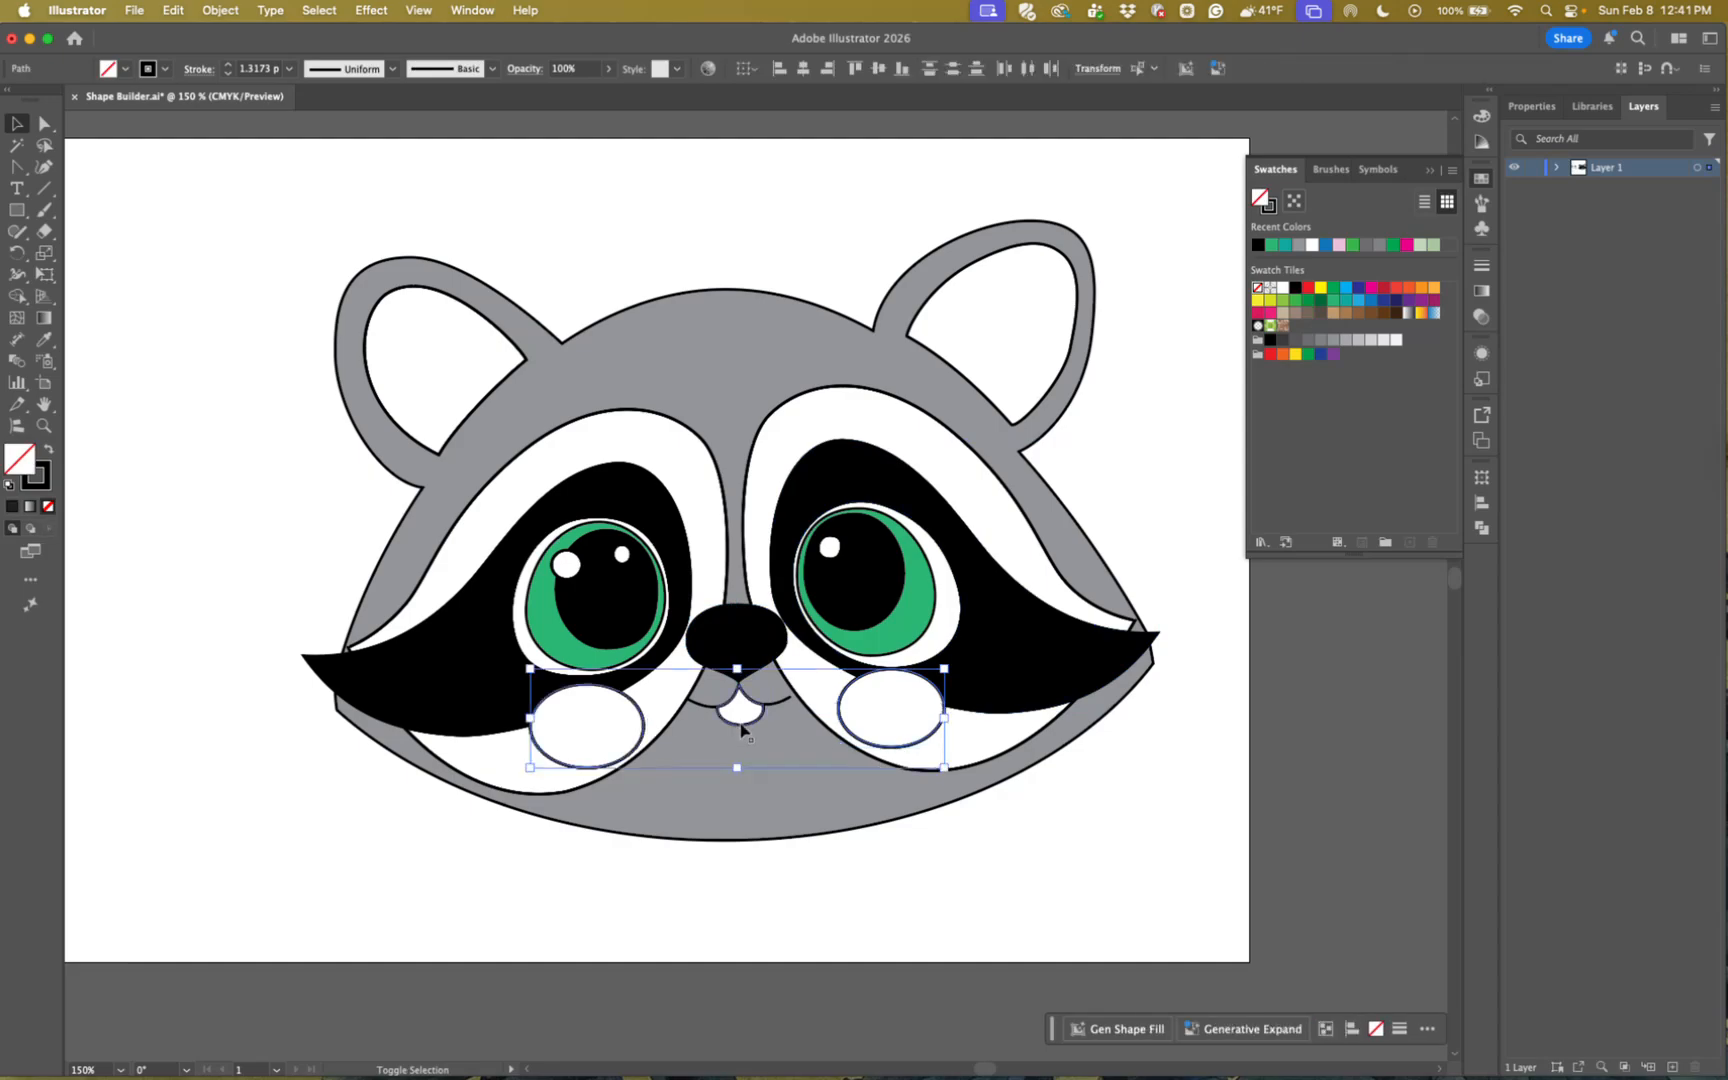
pyautogui.keyDown('shift'); pyautogui.click(995, 262); pyautogui.keyUp('shift')
pyautogui.keyDown('shift'); pyautogui.click(437, 296); pyautogui.keyUp('shift')
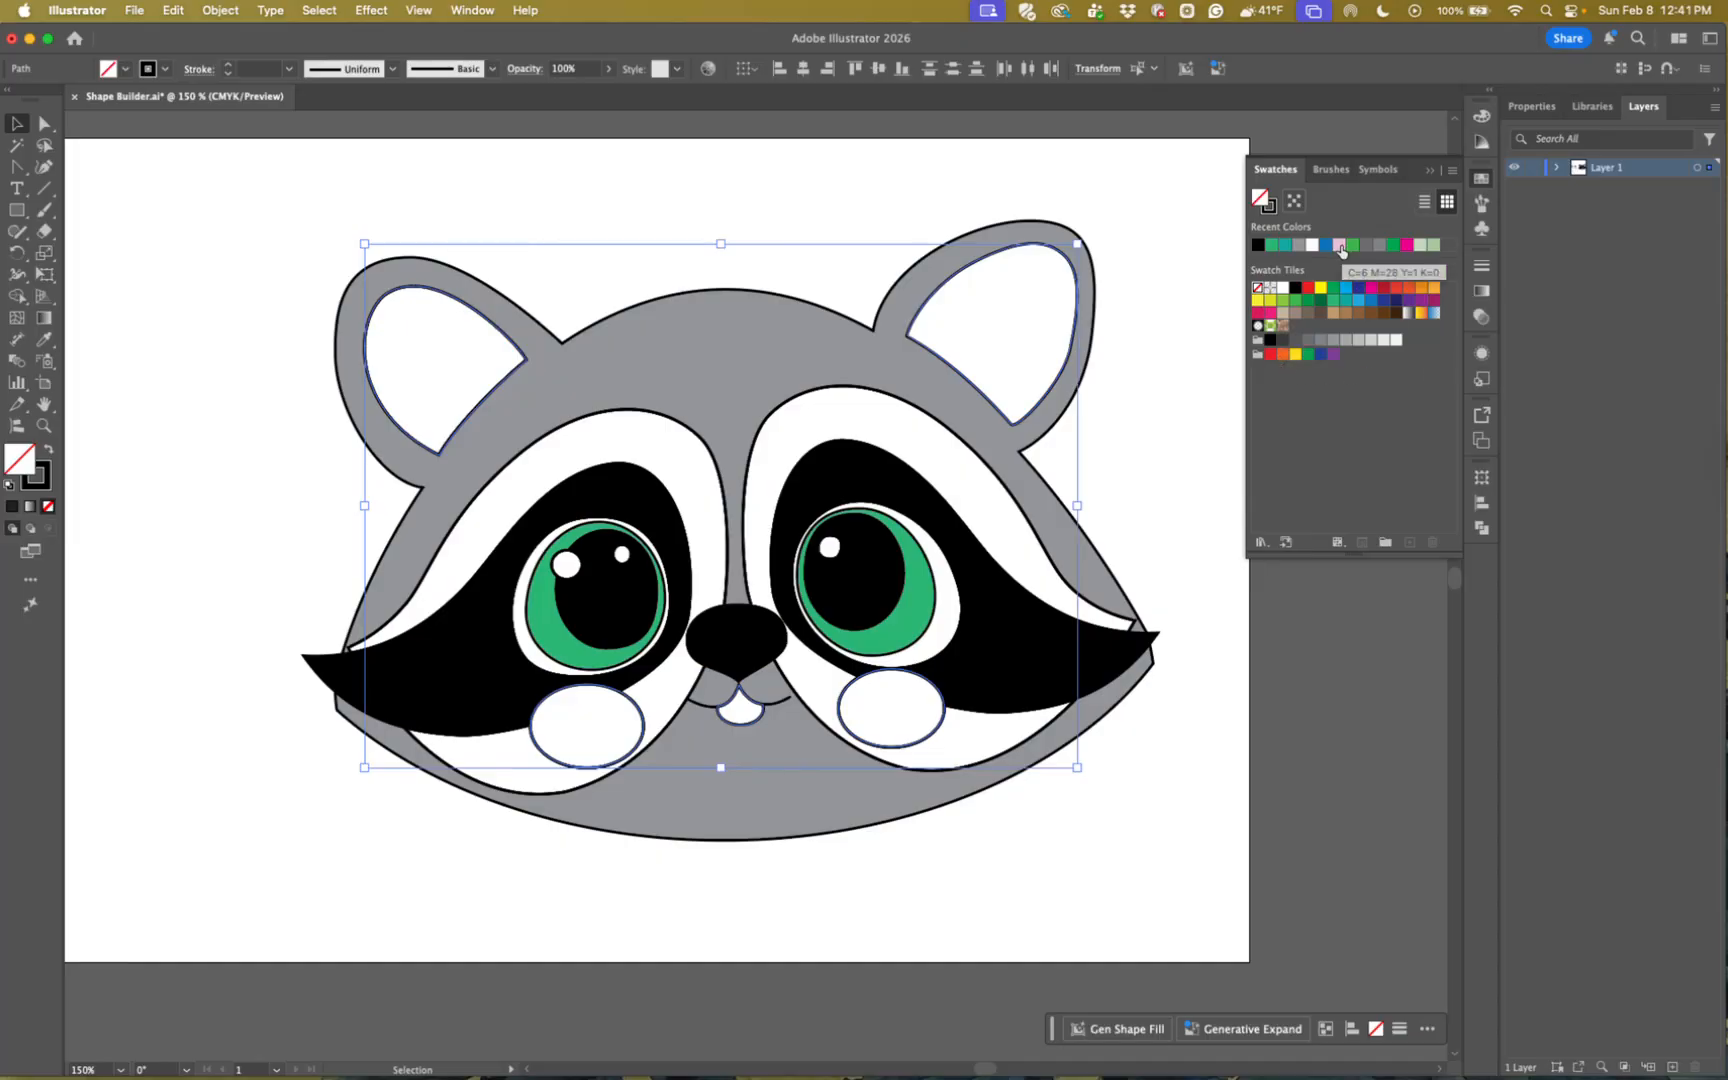
pyautogui.click(1371, 289)
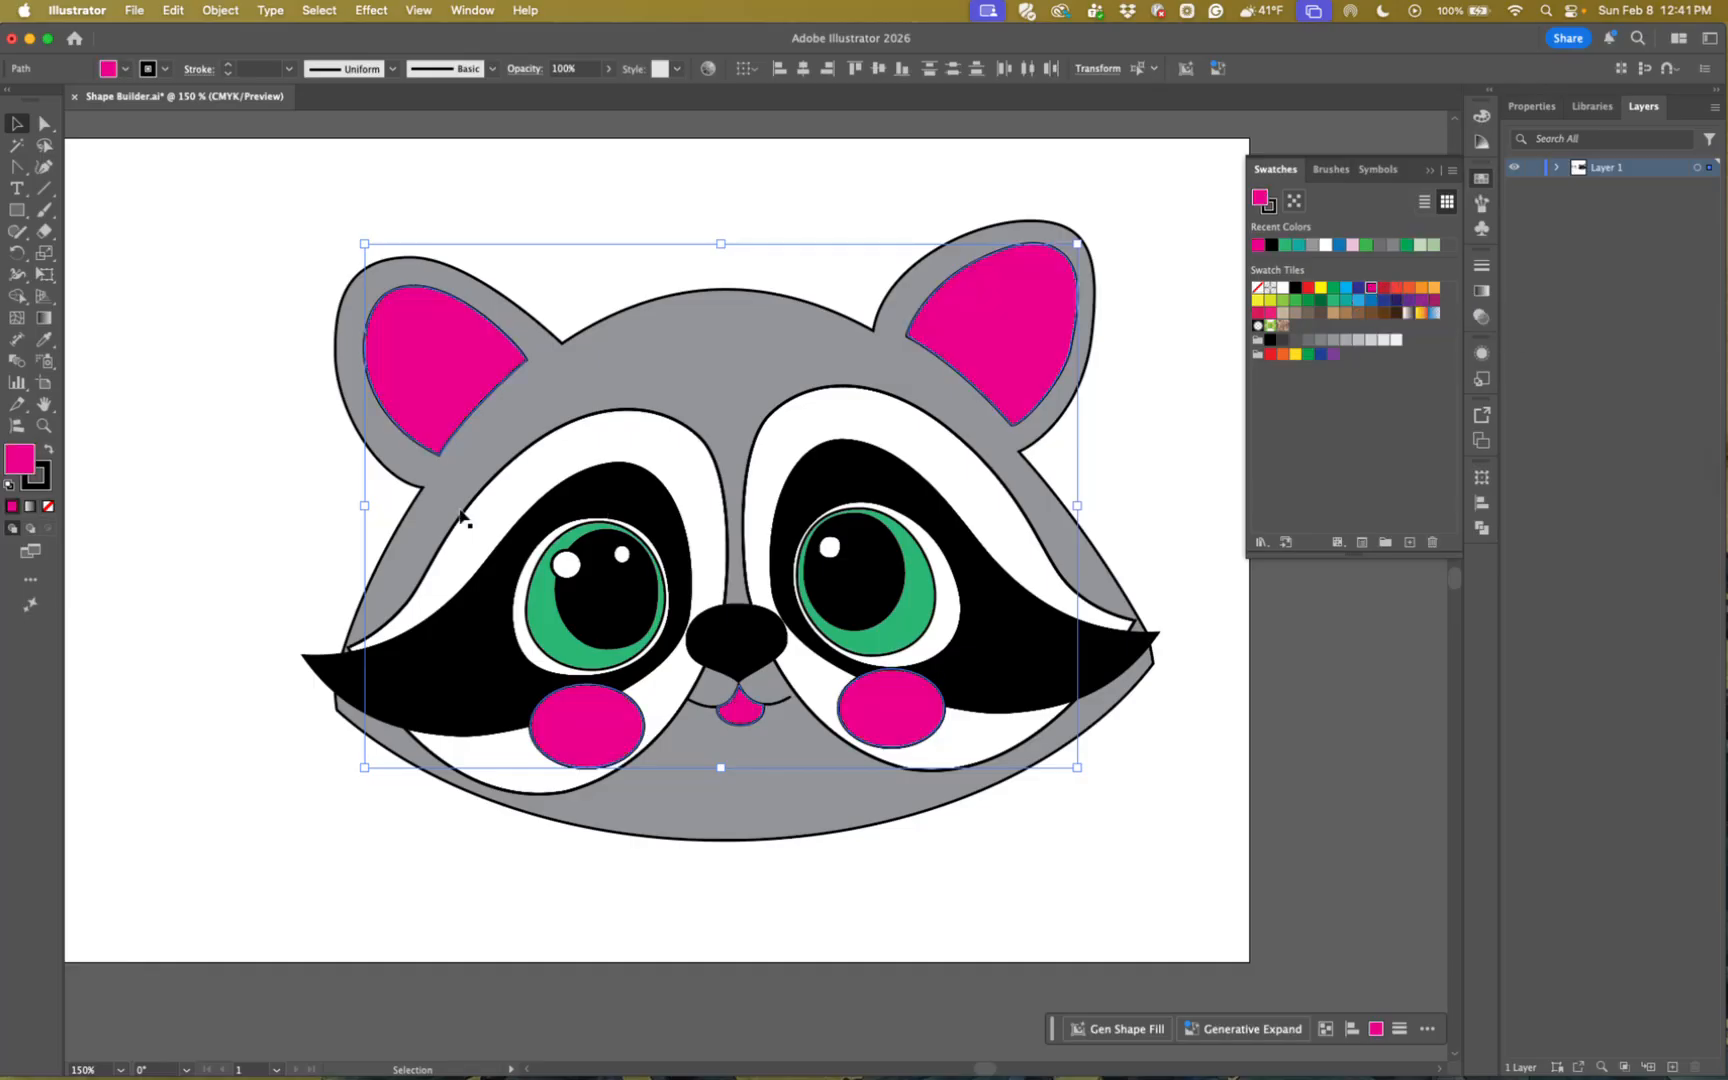
# - Lighten the fill of the selected cheeks, tongue and inner ears to the pale pink f7c9e7
pyautogui.doubleClick(15, 464)
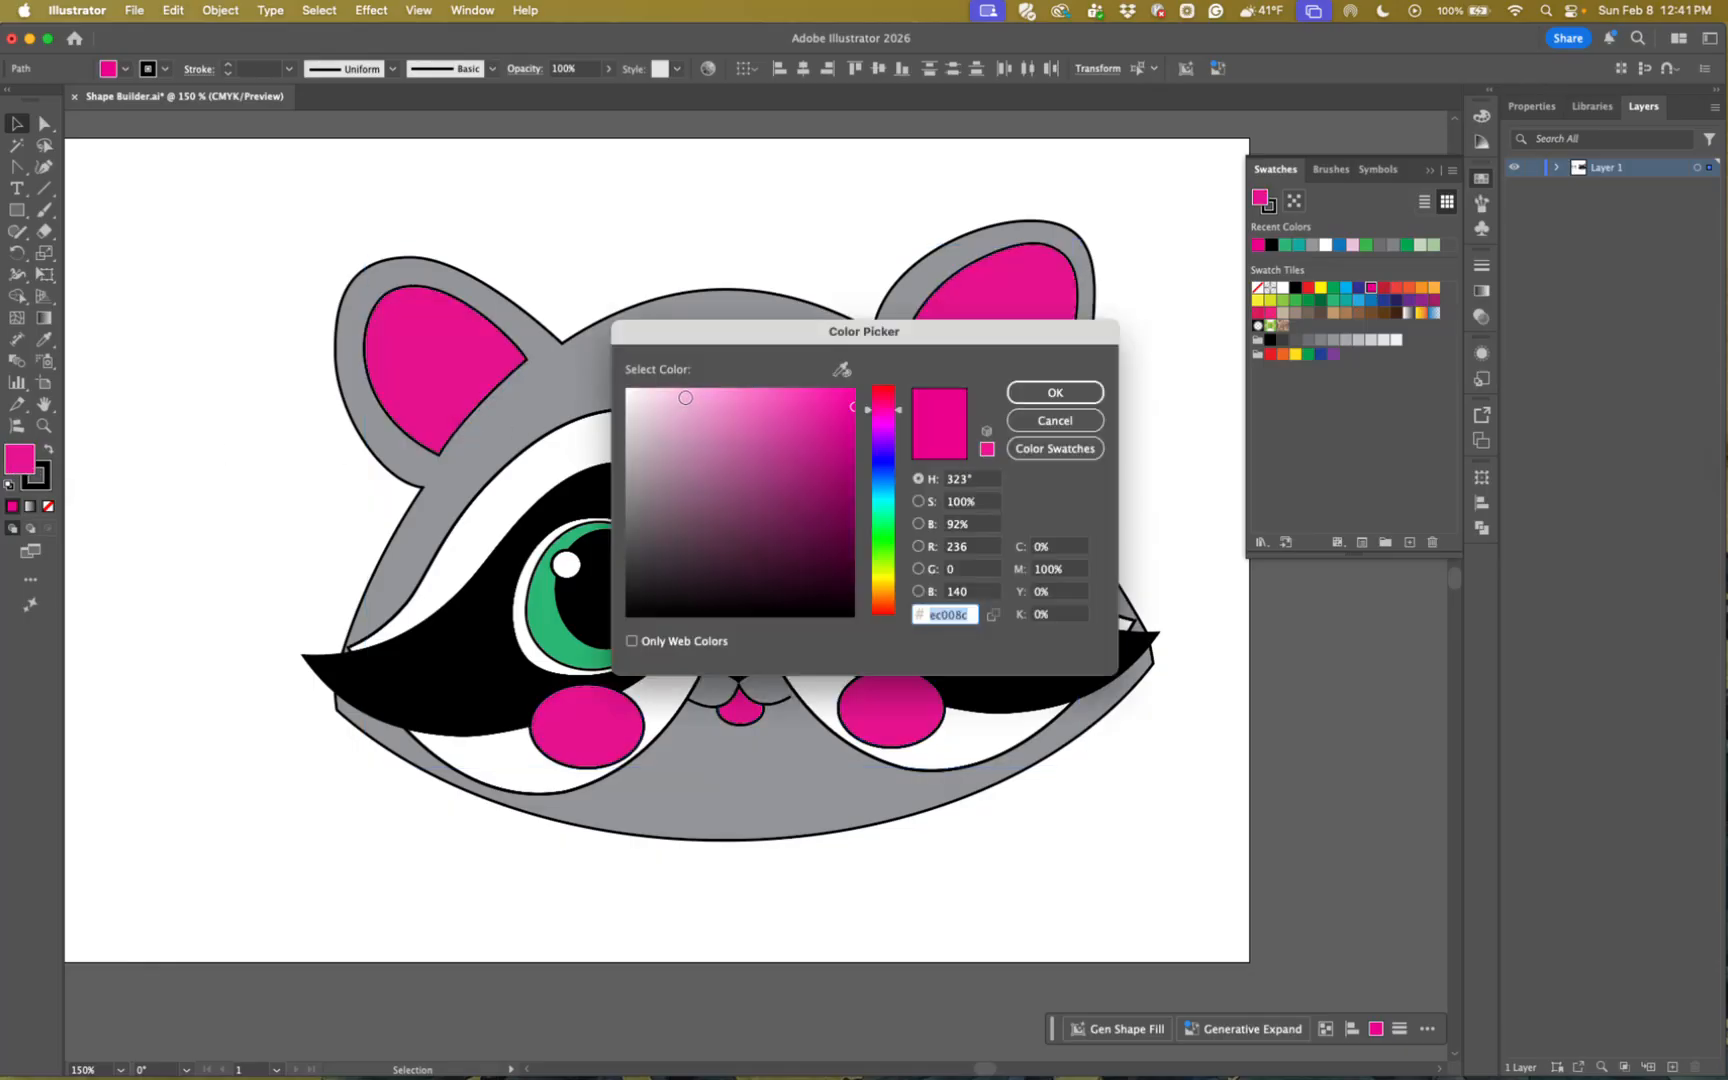
pyautogui.click(682, 398)
pyautogui.click(667, 397)
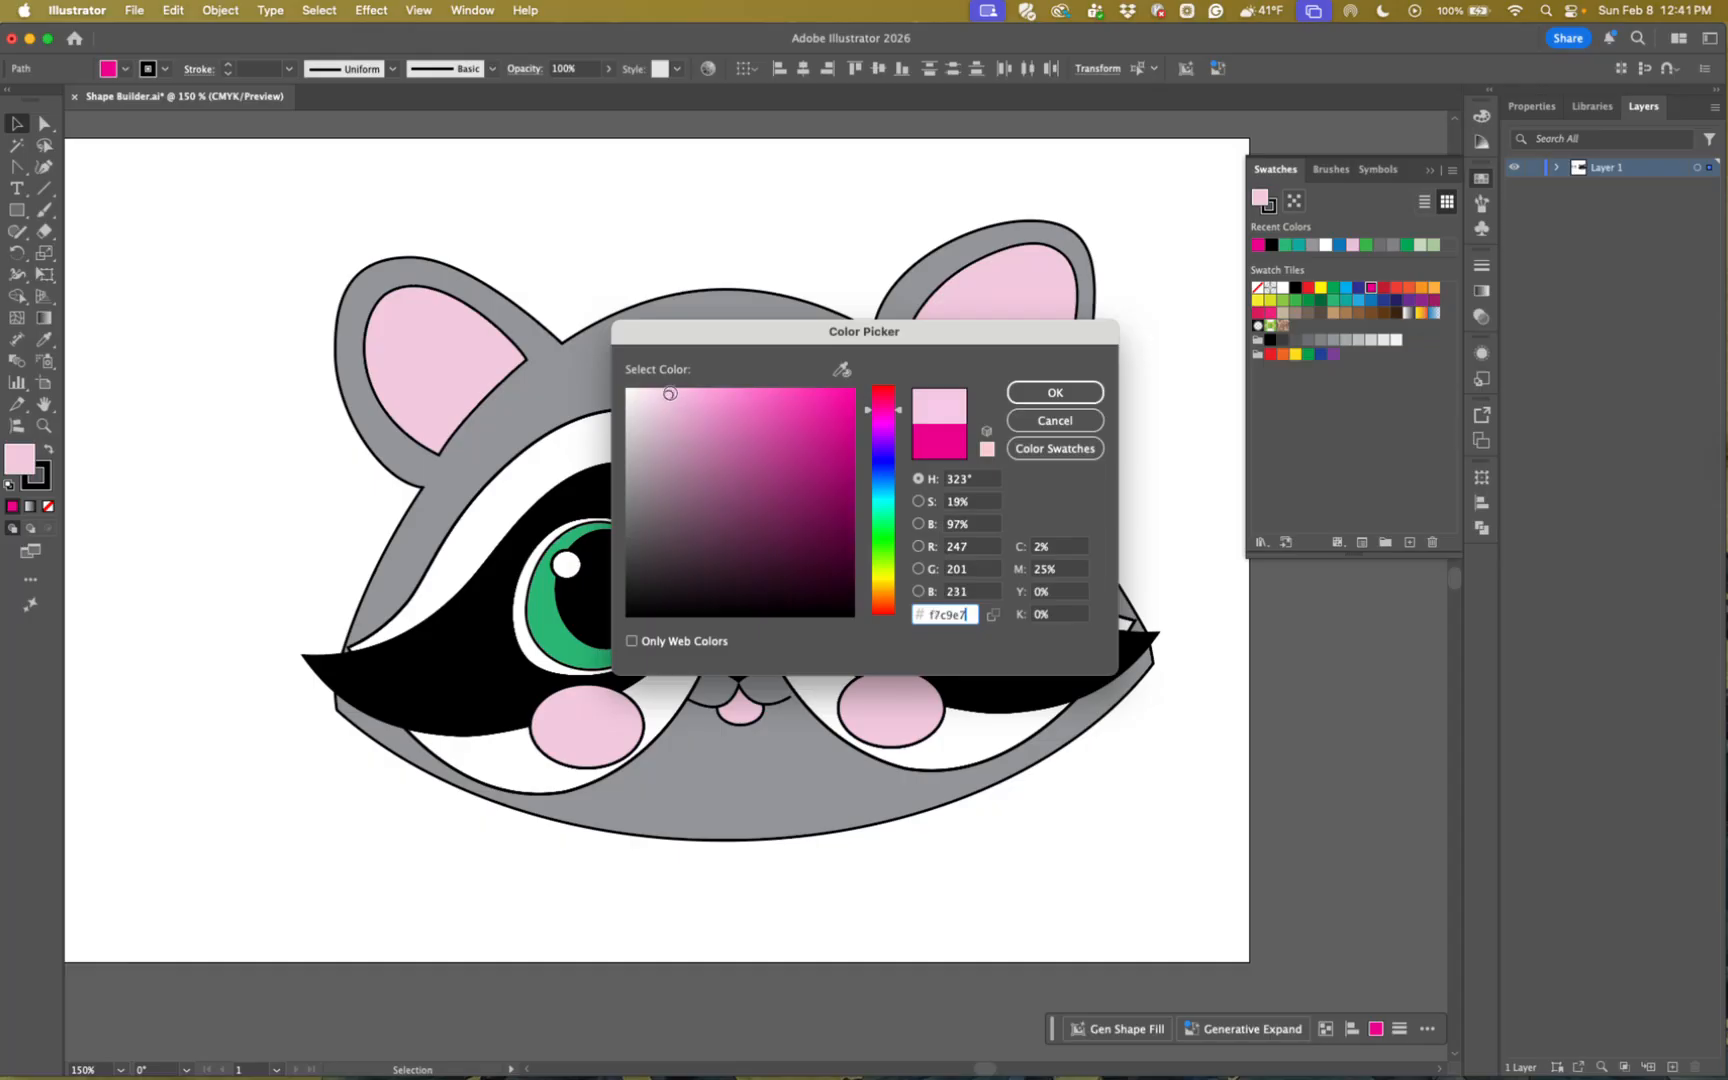
pyautogui.click(1018, 402)
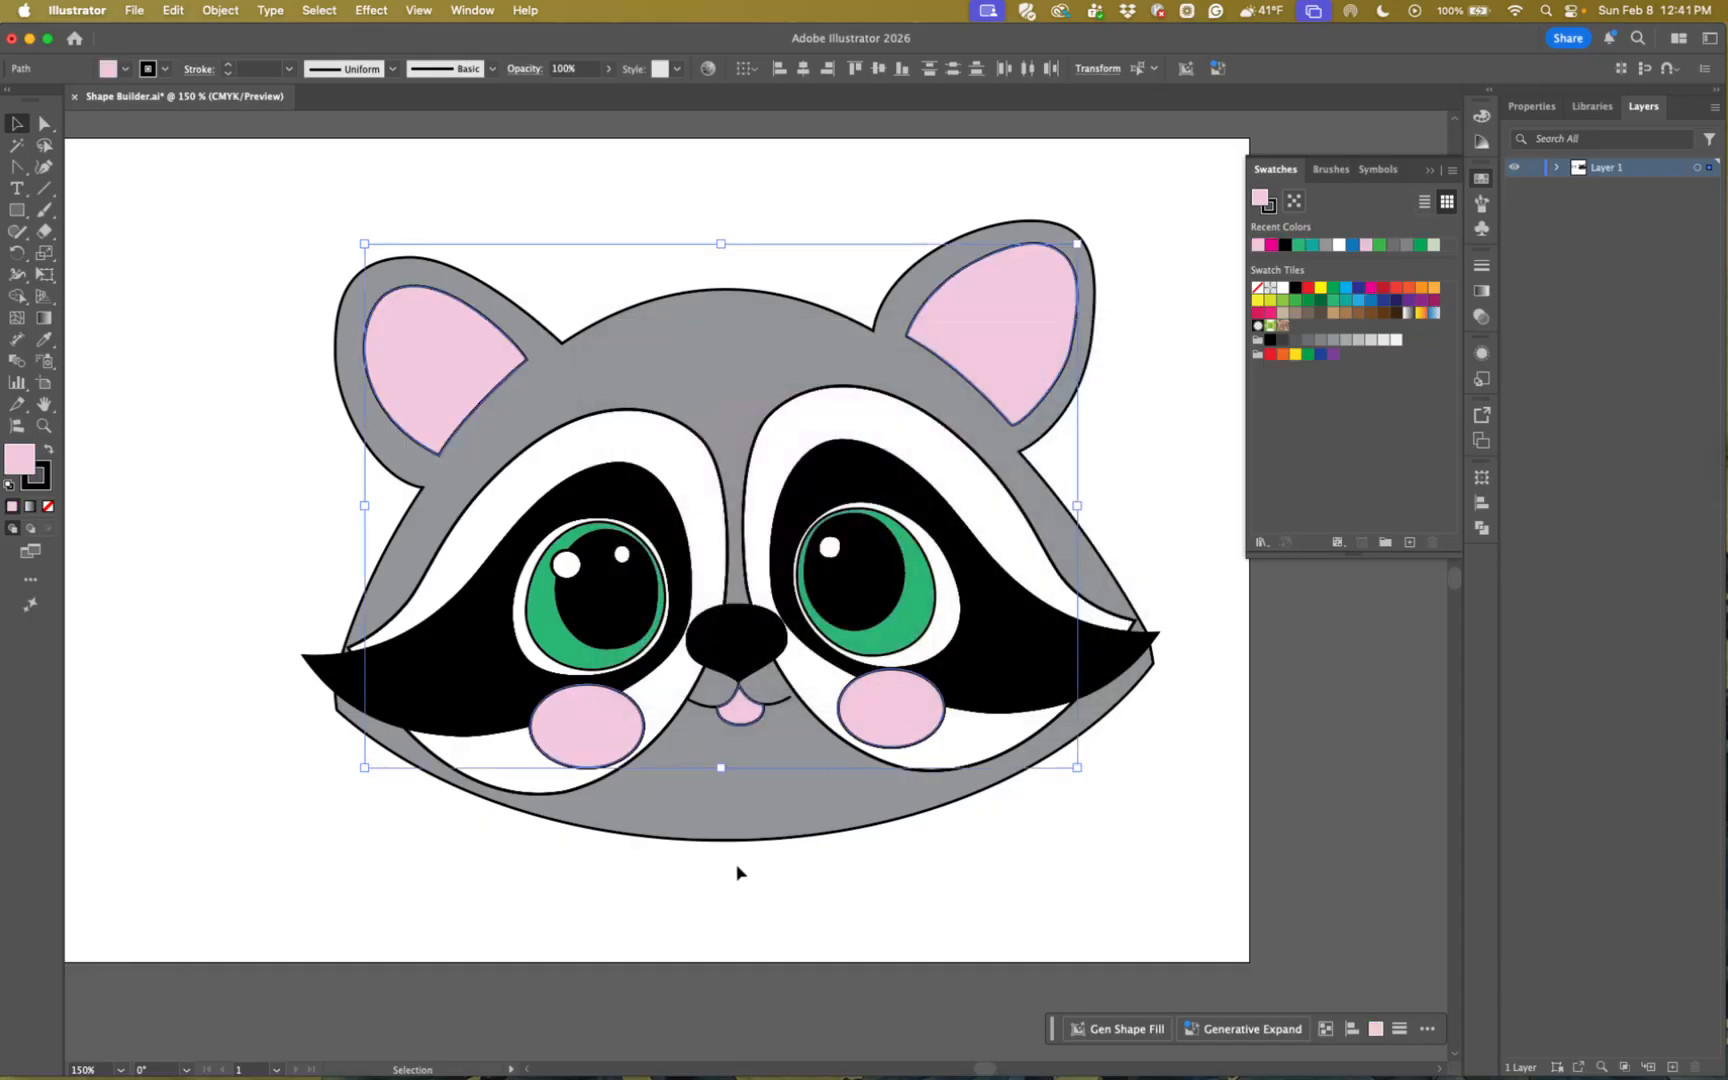
# - Deselect the raccoon's cheeks, tongue and inner ears
pyautogui.click(738, 873)
pyautogui.press('super+minus')
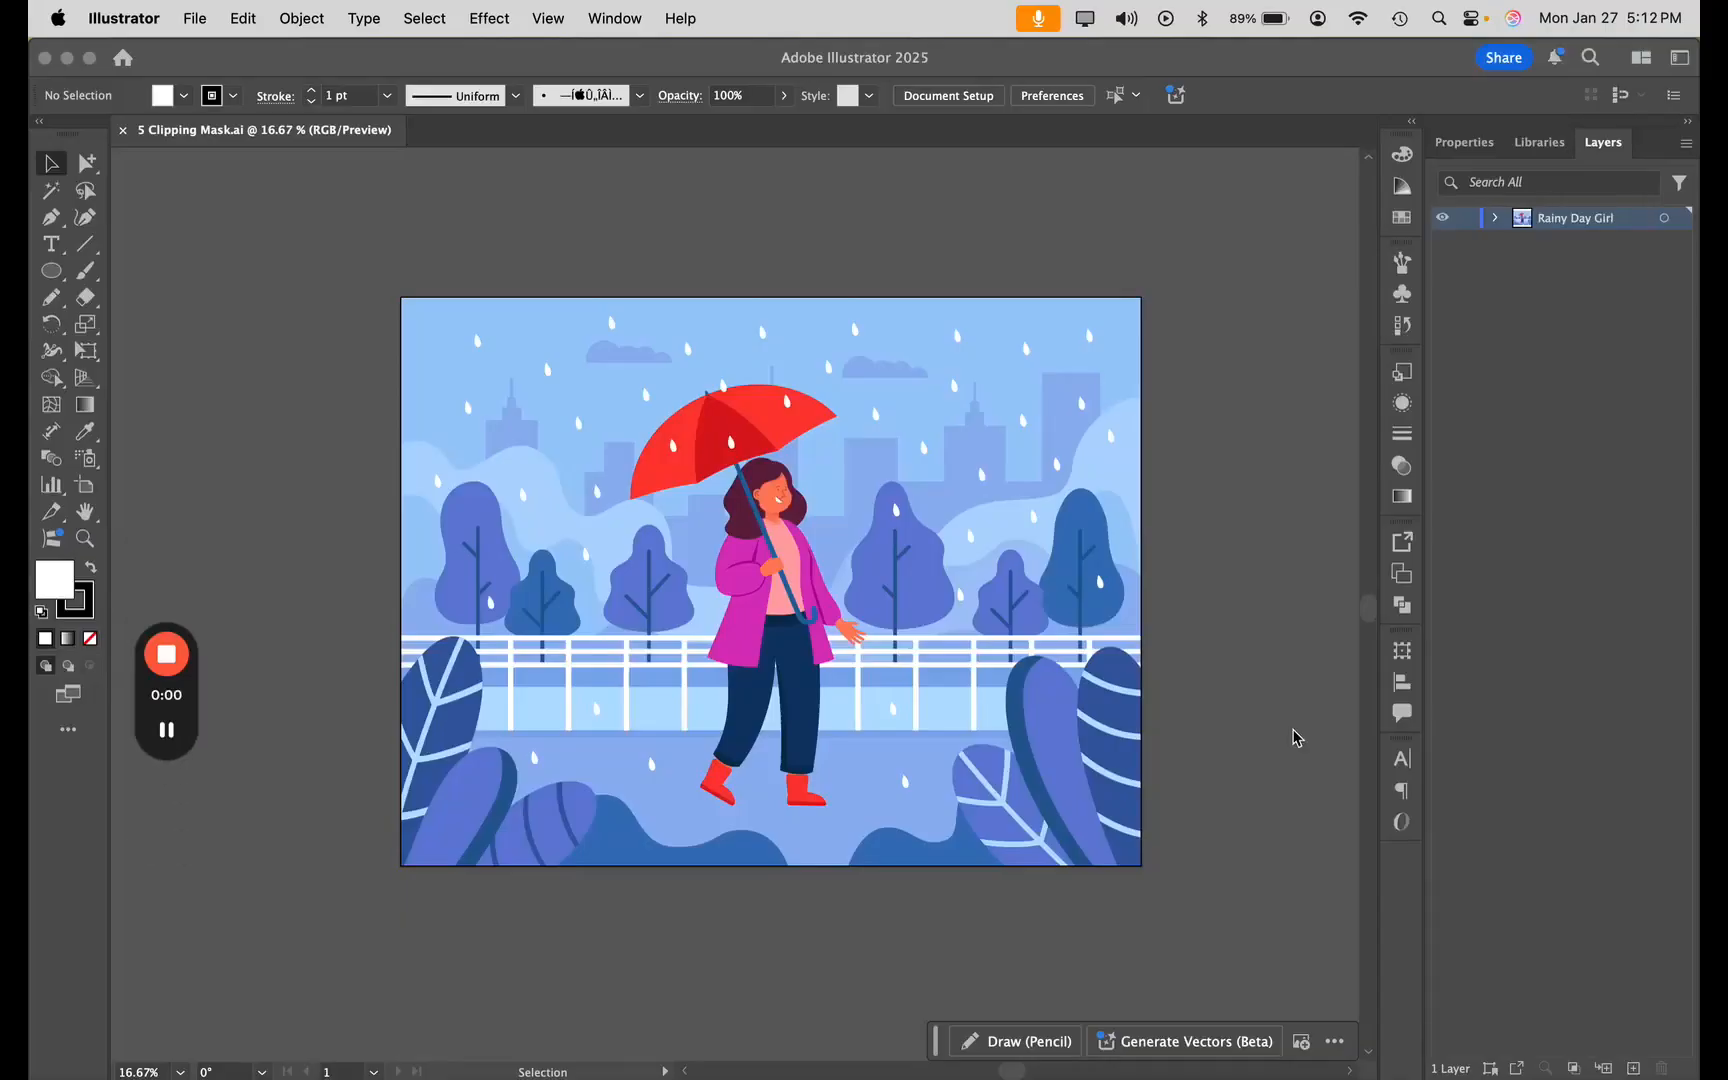
pyautogui.moveTo(190, 682); pyautogui.dragTo(182, 975)
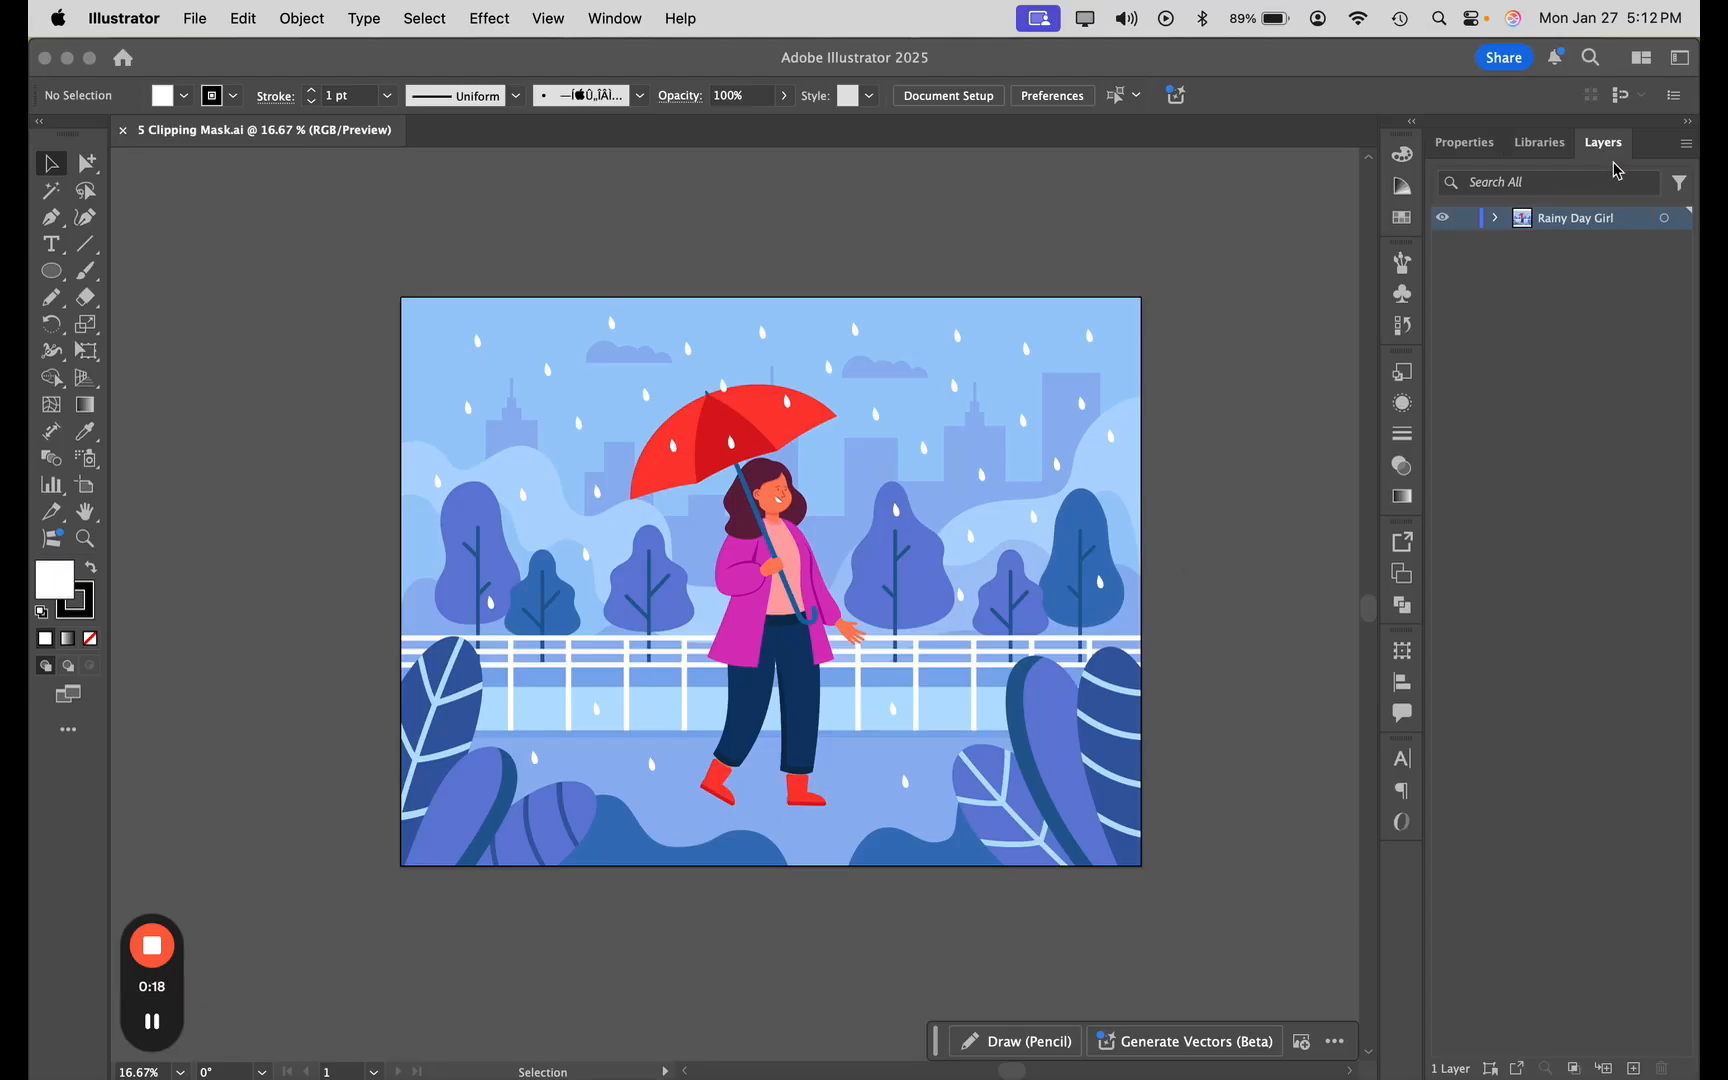
# - Lock the Rainy Day Girl layer and add a new layer above it
pyautogui.click(1467, 220)
pyautogui.click(1467, 219)
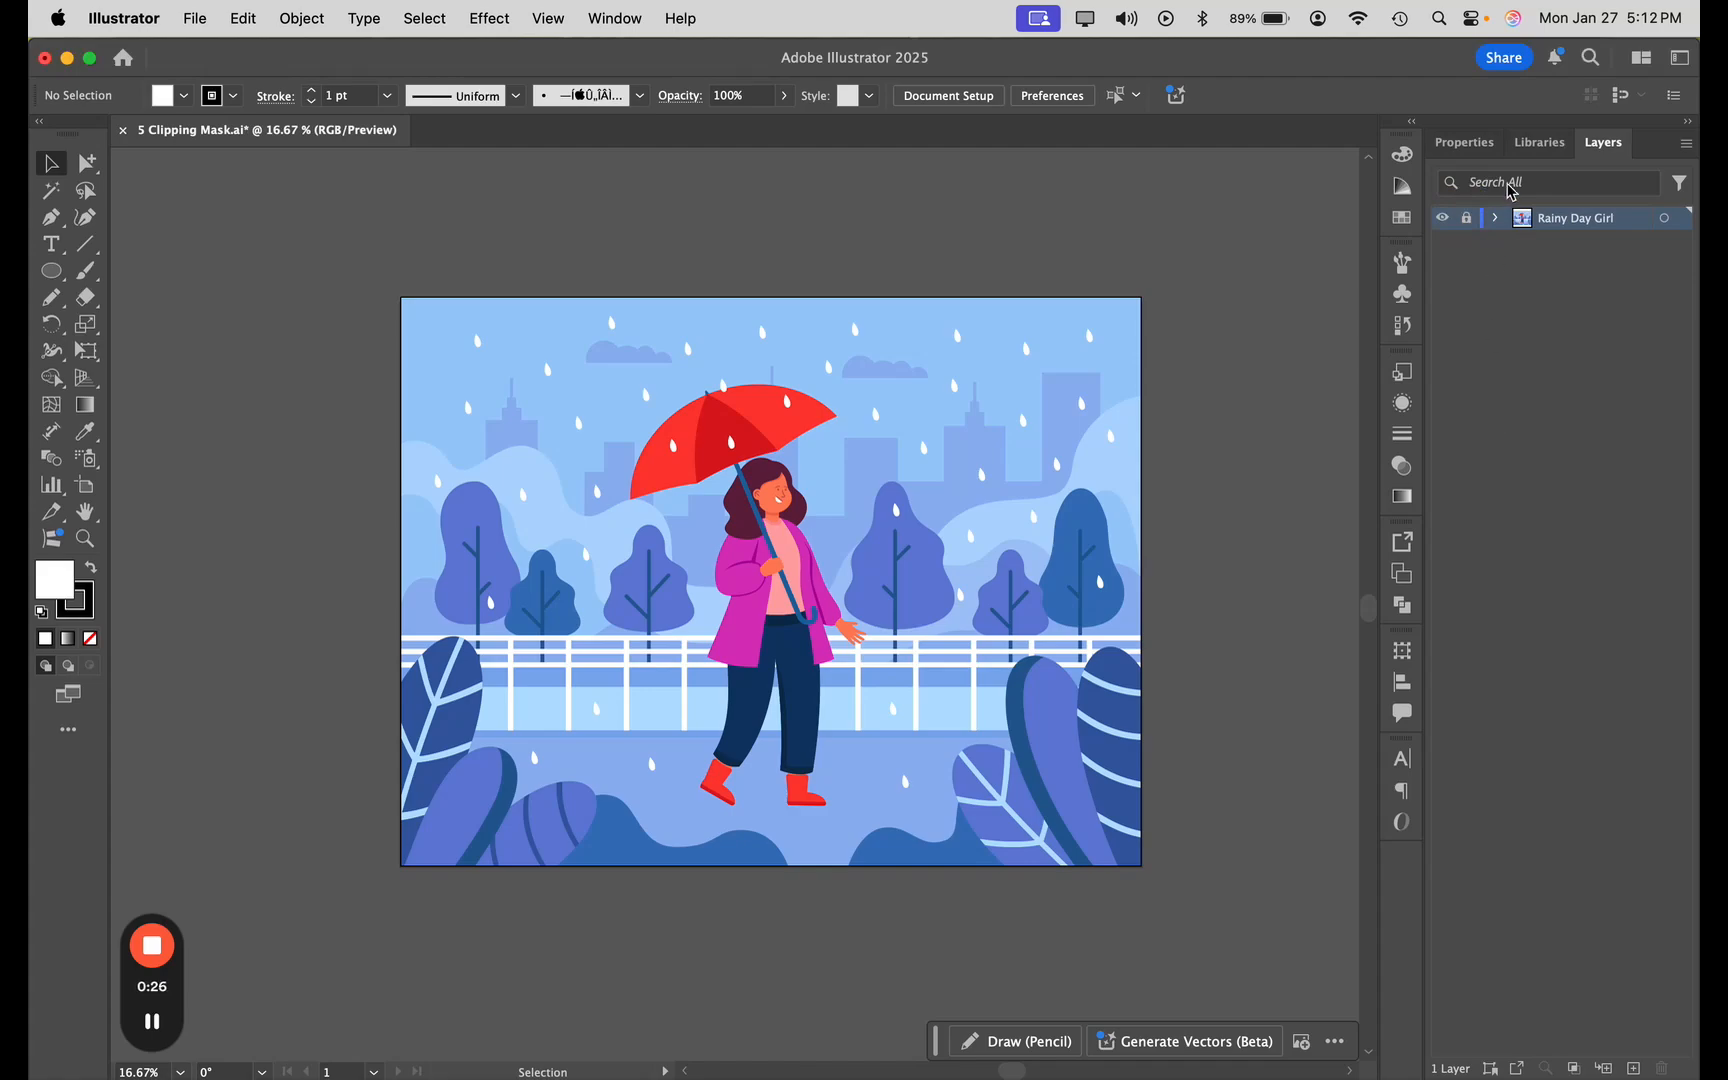
pyautogui.click(1634, 1069)
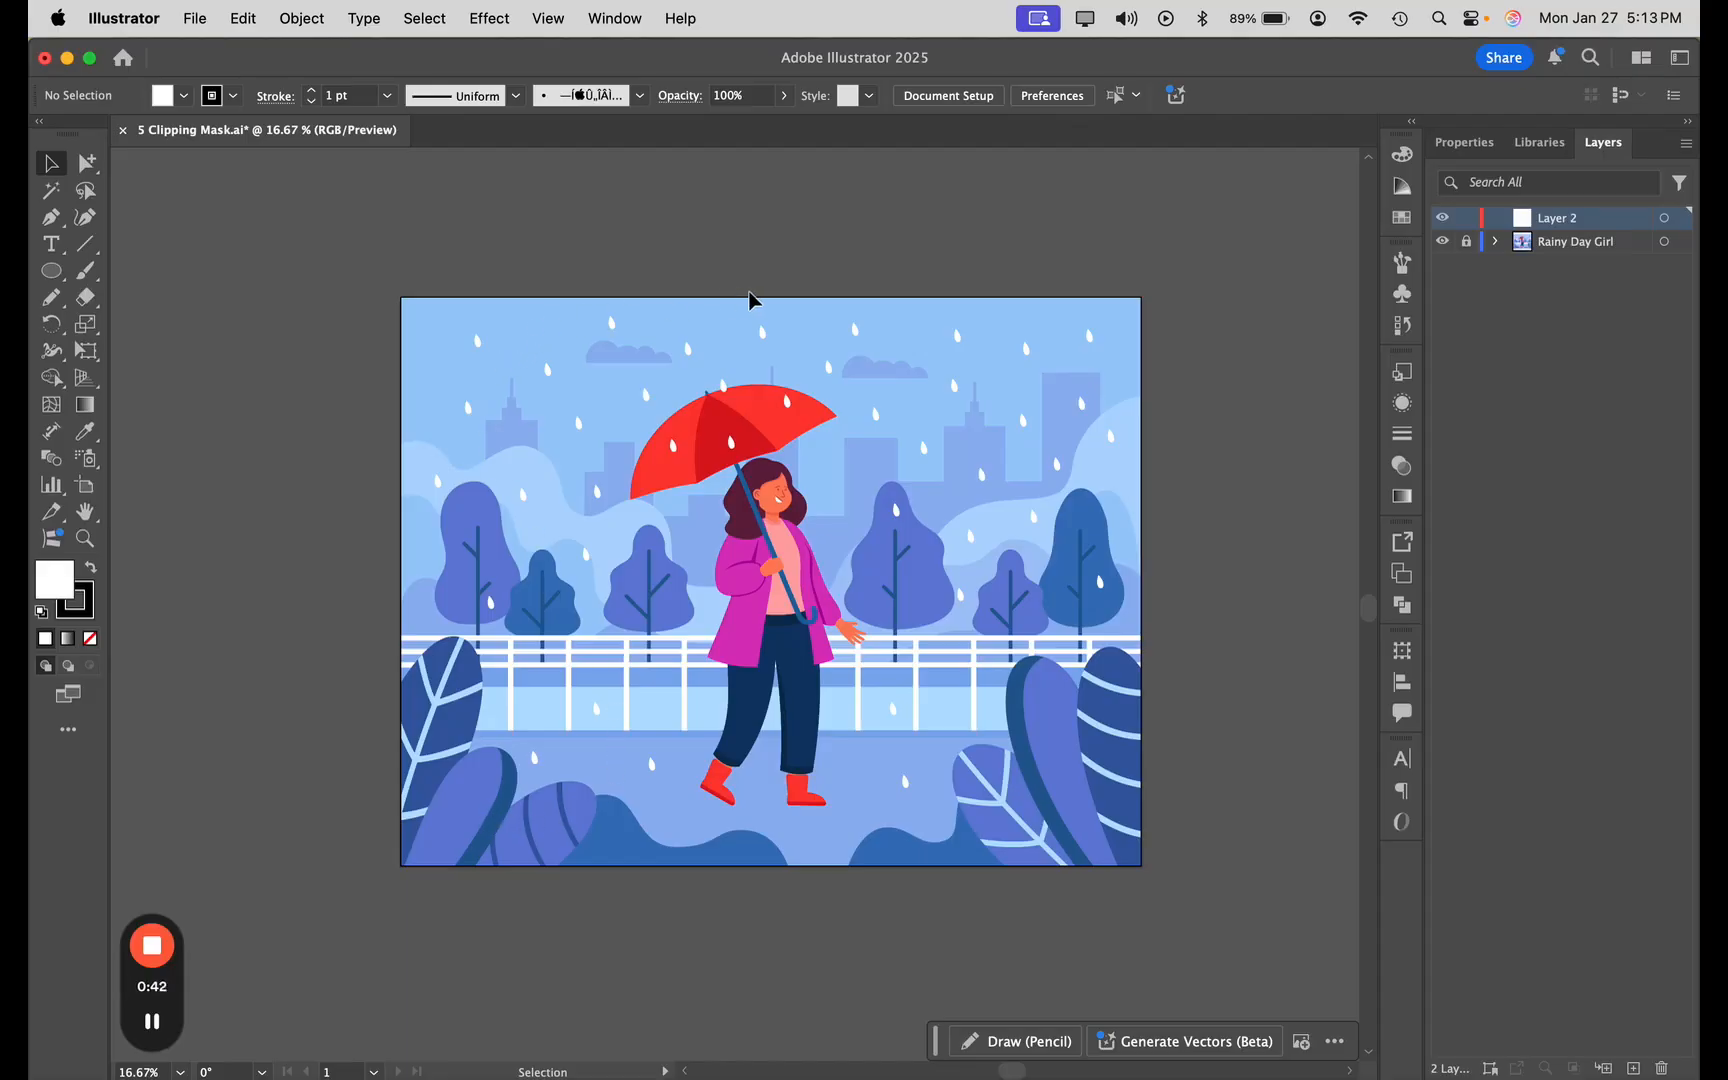
# - Draw a closed, curvy white blob with the Pen tool around the woman, covering most of the rainy park scene
pyautogui.click(52, 218)
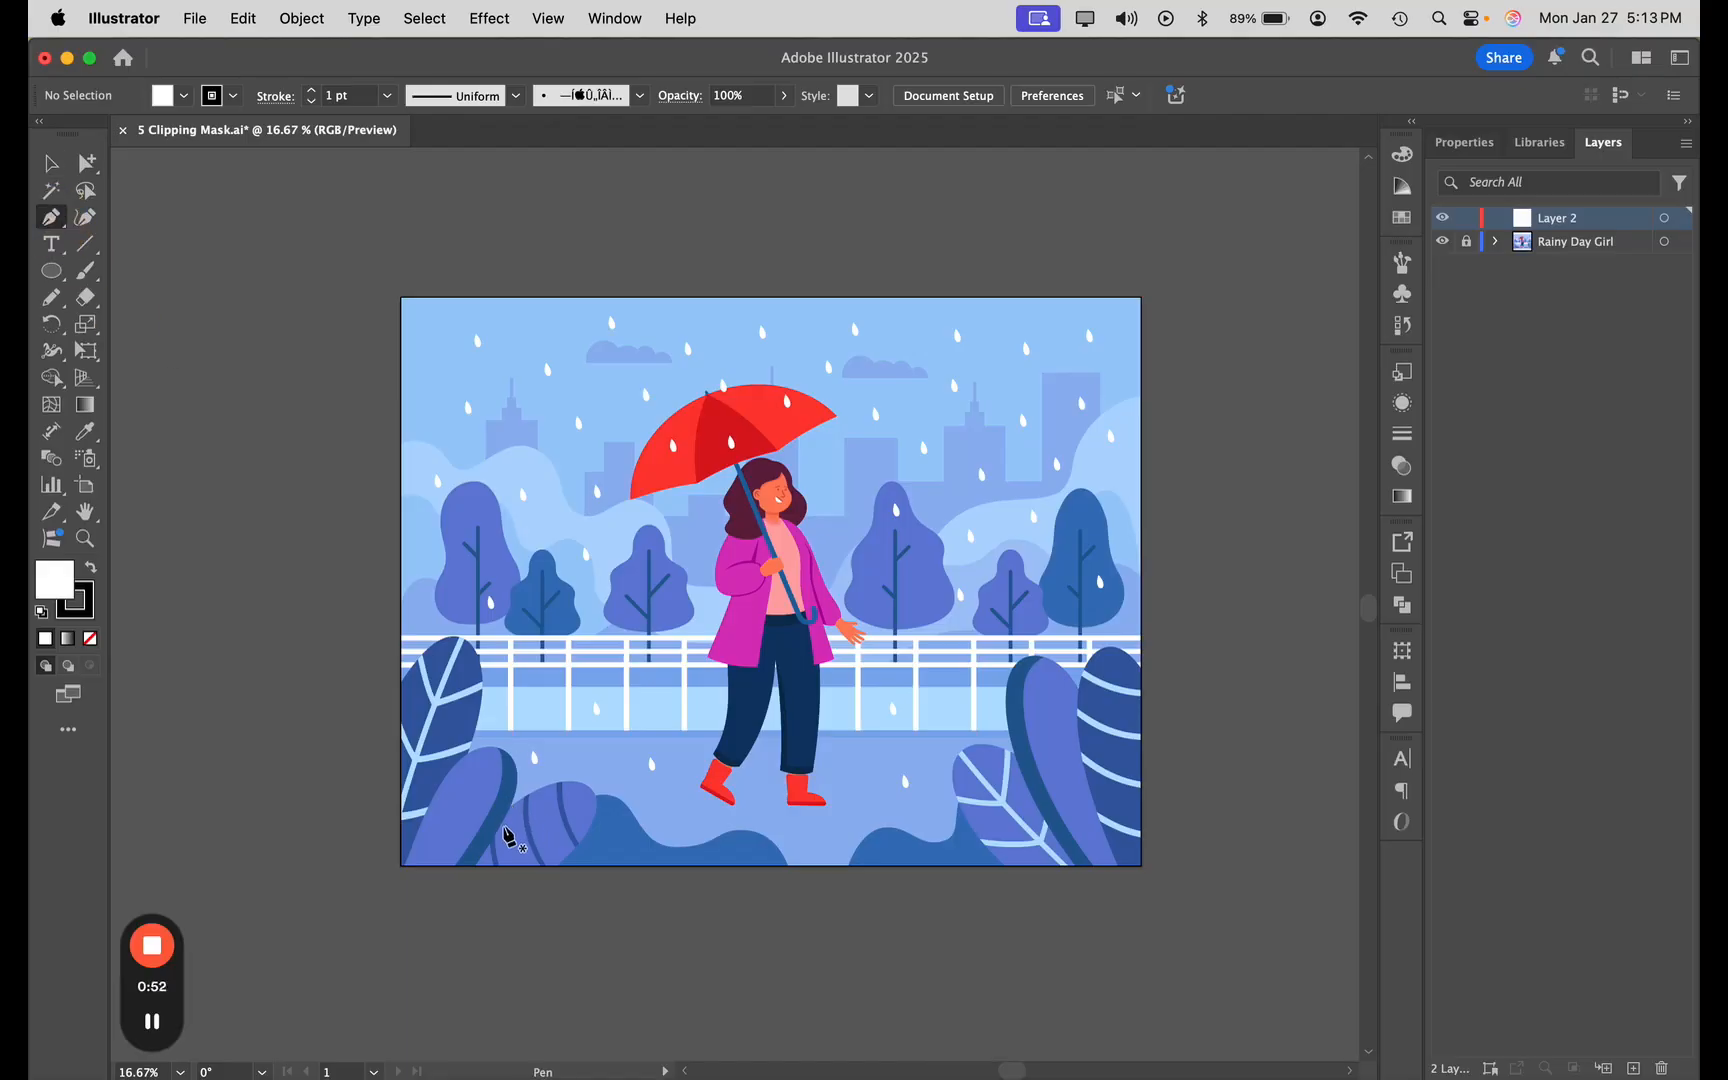
pyautogui.moveTo(504, 827); pyautogui.dragTo(479, 778)
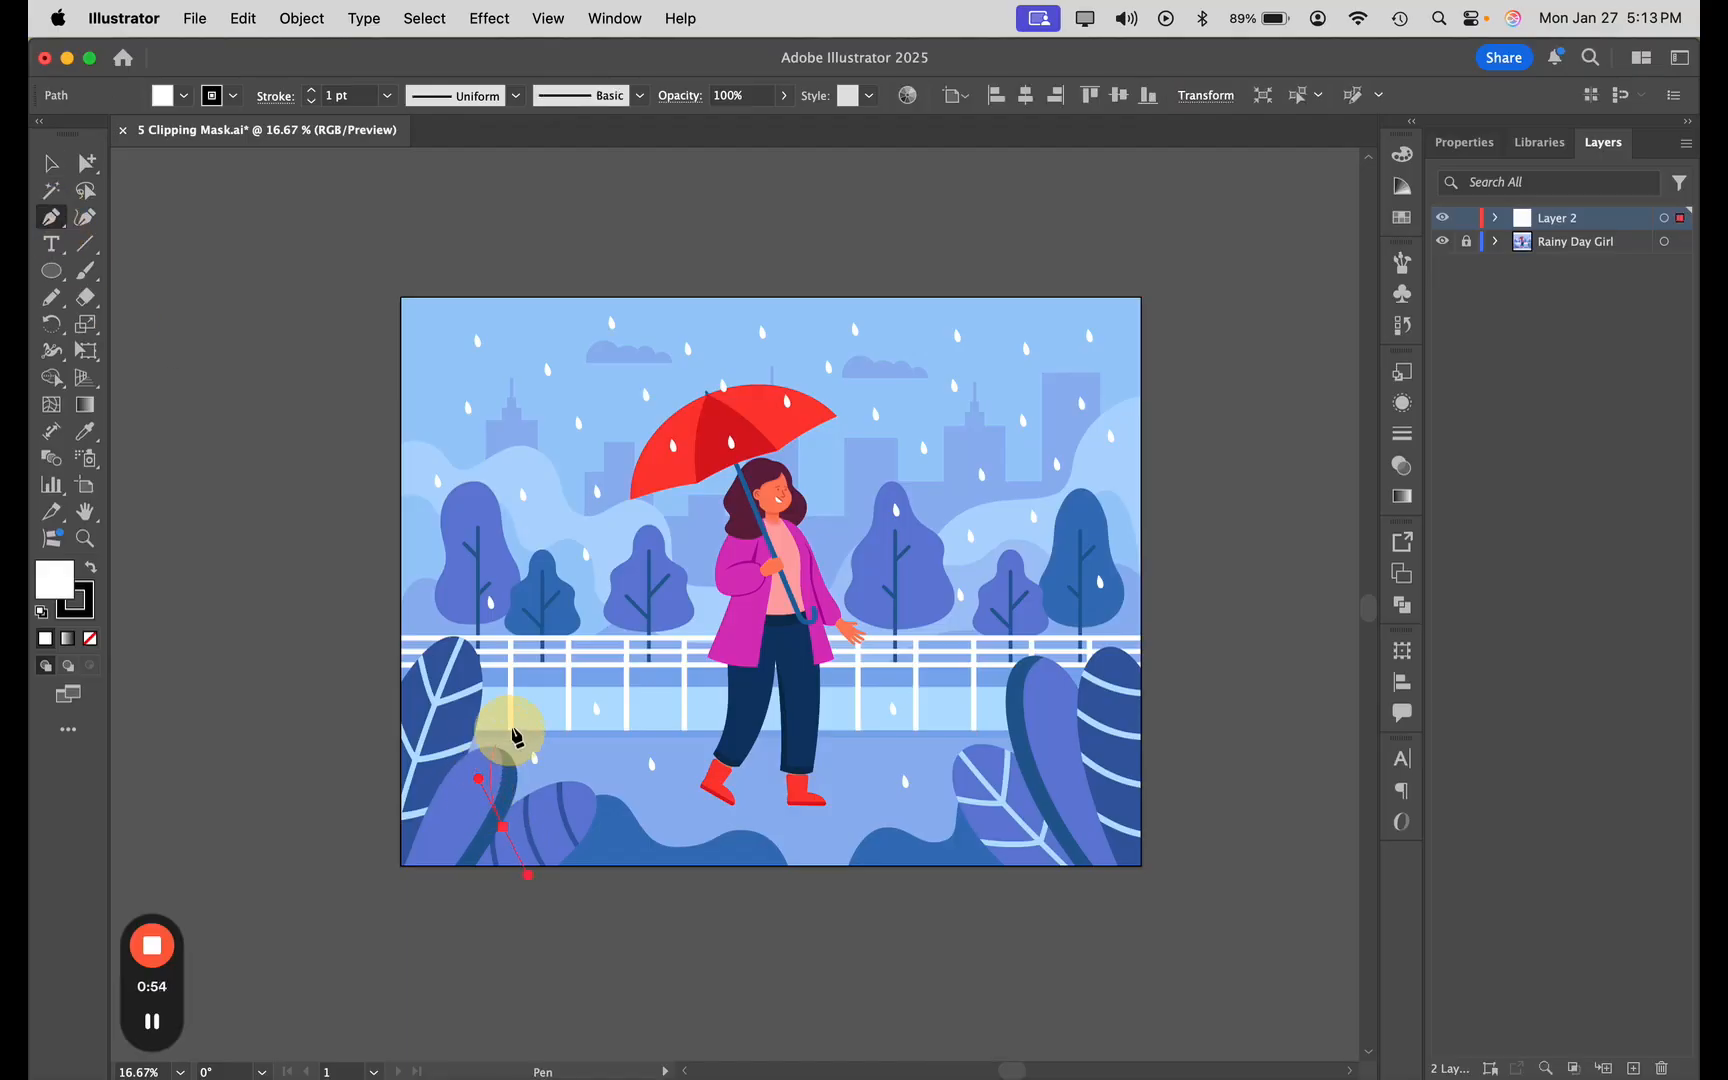
pyautogui.moveTo(441, 579); pyautogui.dragTo(490, 506)
pyautogui.moveTo(524, 399); pyautogui.dragTo(517, 369)
pyautogui.moveTo(717, 324); pyautogui.dragTo(866, 362)
pyautogui.moveTo(998, 469); pyautogui.dragTo(995, 578)
pyautogui.moveTo(1022, 711); pyautogui.dragTo(1062, 746)
pyautogui.moveTo(1070, 819); pyautogui.dragTo(1043, 850)
pyautogui.moveTo(820, 843); pyautogui.dragTo(755, 858)
pyautogui.moveTo(503, 826); pyautogui.dragTo(505, 842)
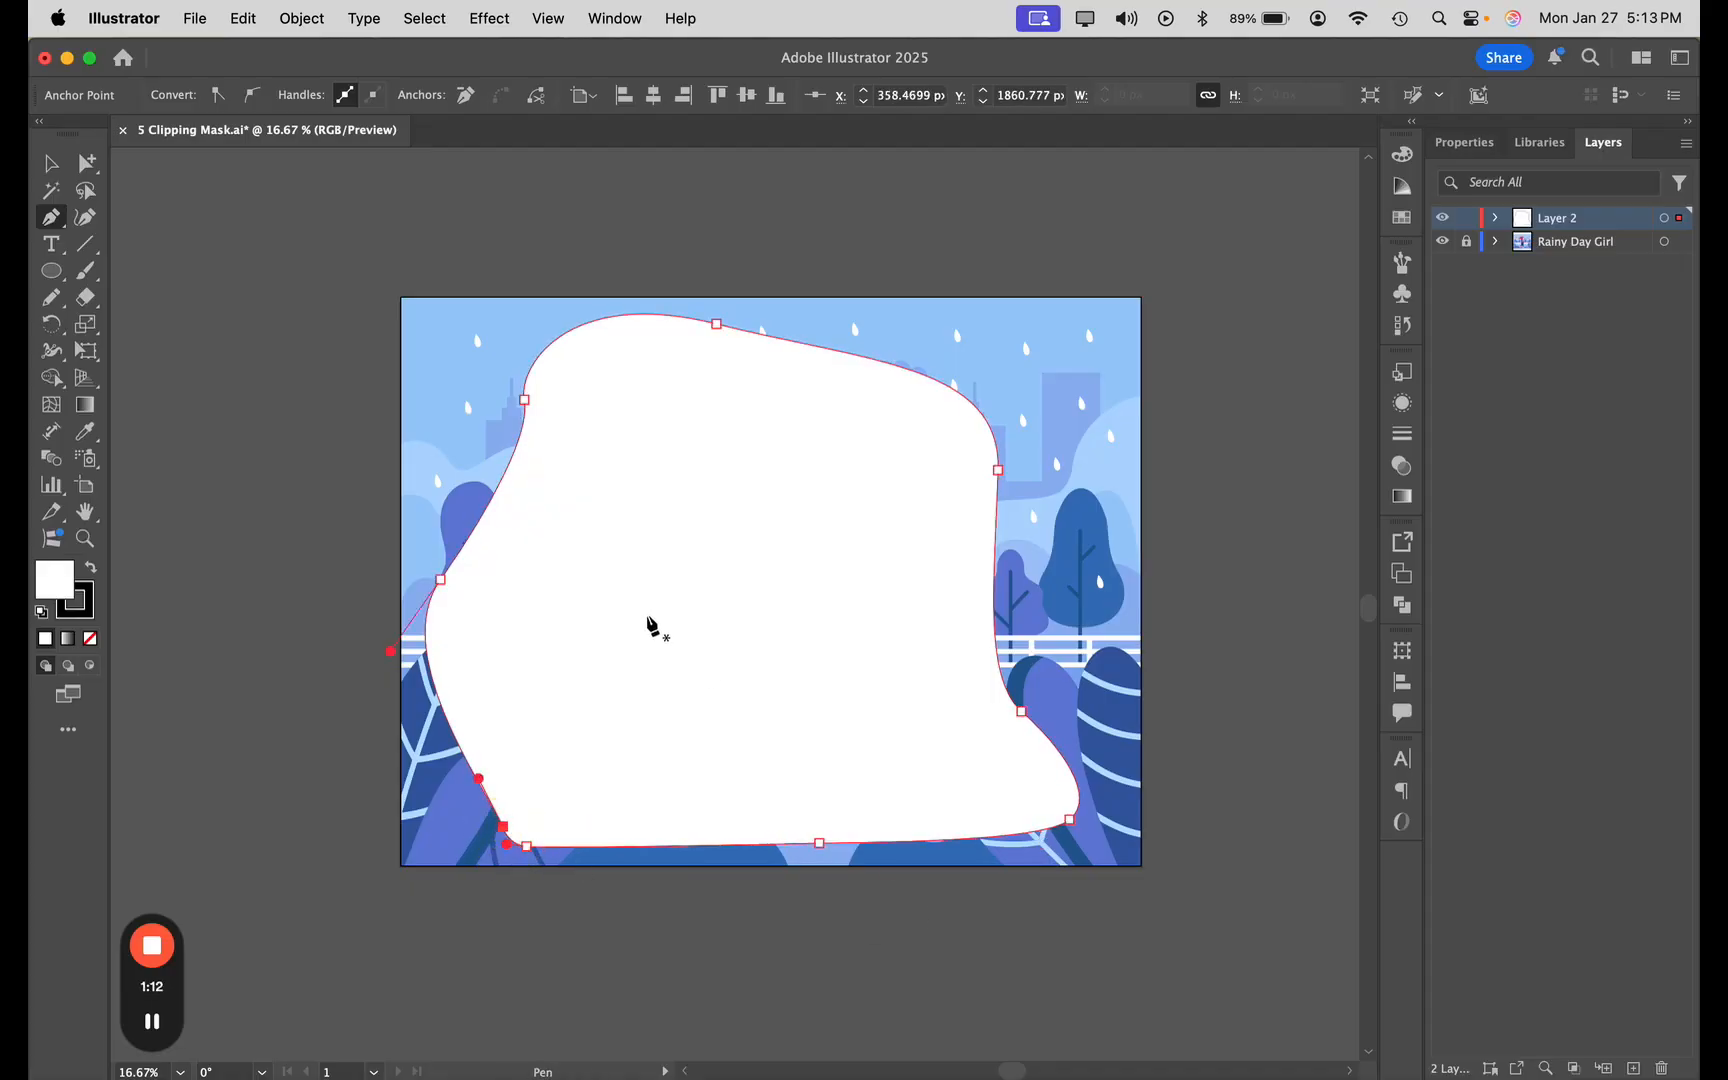
# - Round the blob's lower-left corner by moving its anchor points and reshaping their handles with the Anchor Point tool
pyautogui.click(58, 166)
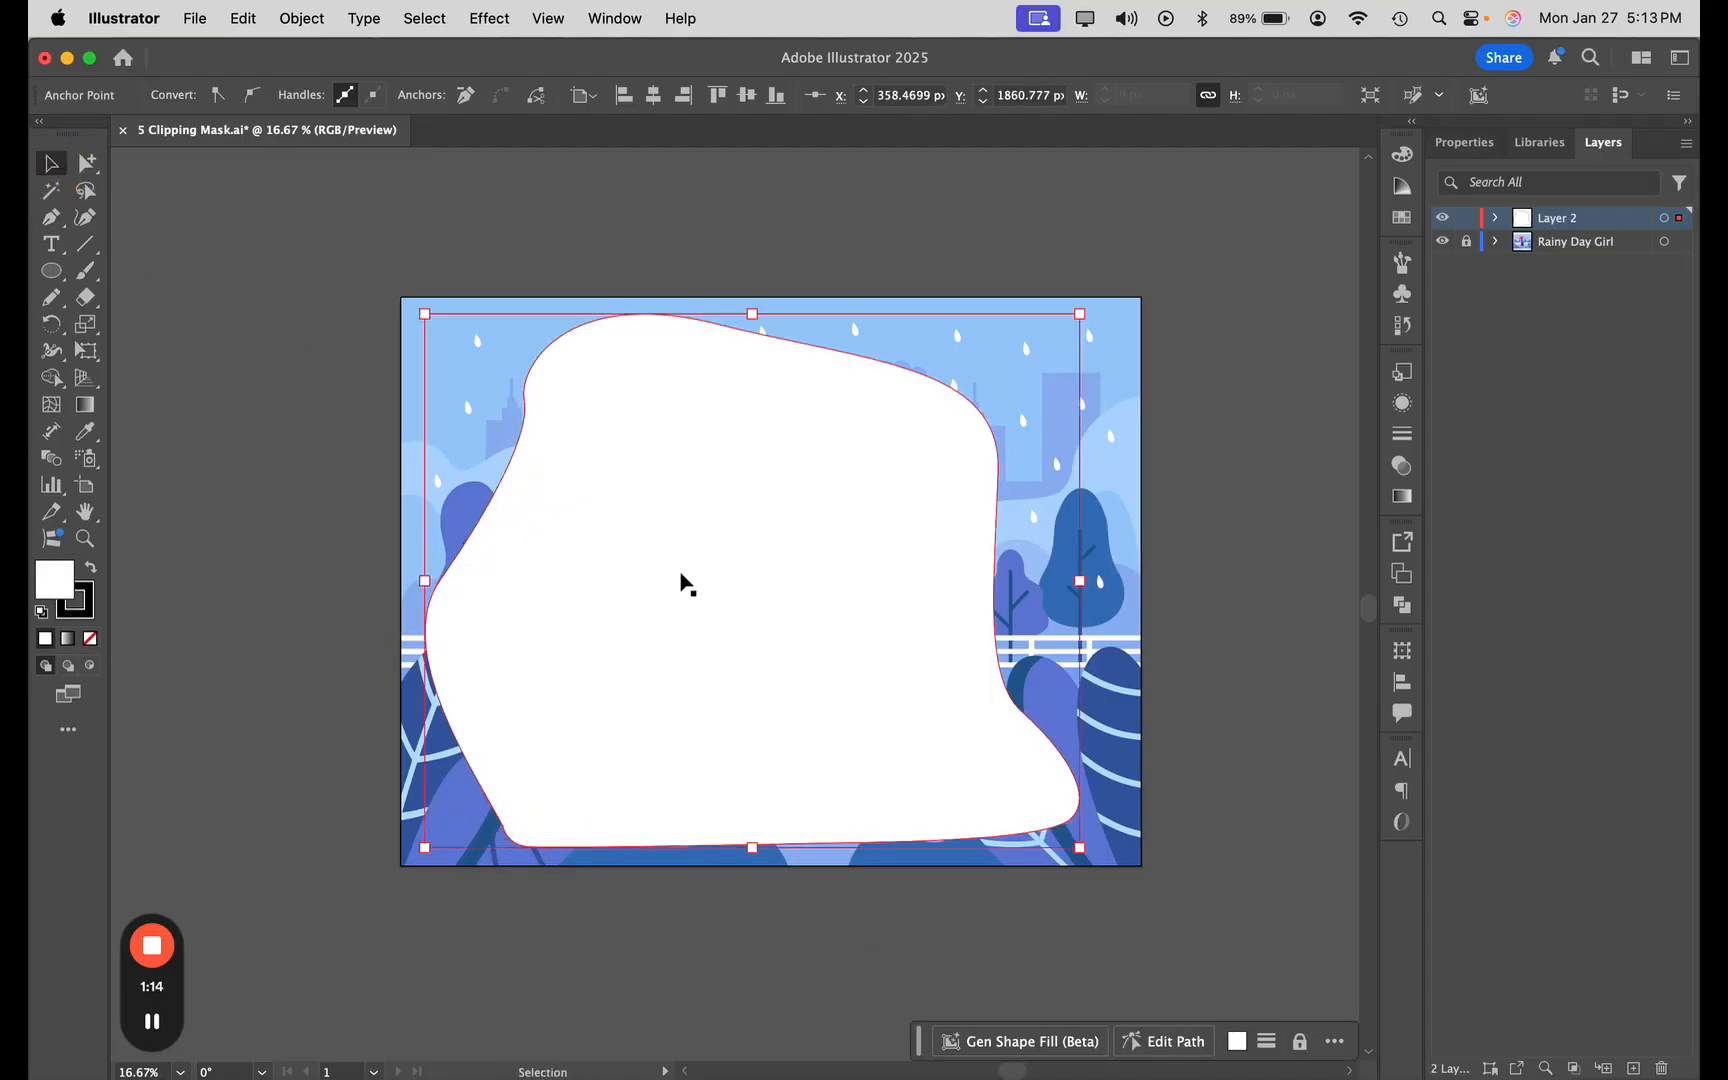
pyautogui.click(720, 552)
pyautogui.moveTo(86, 164); pyautogui.dragTo(140, 166)
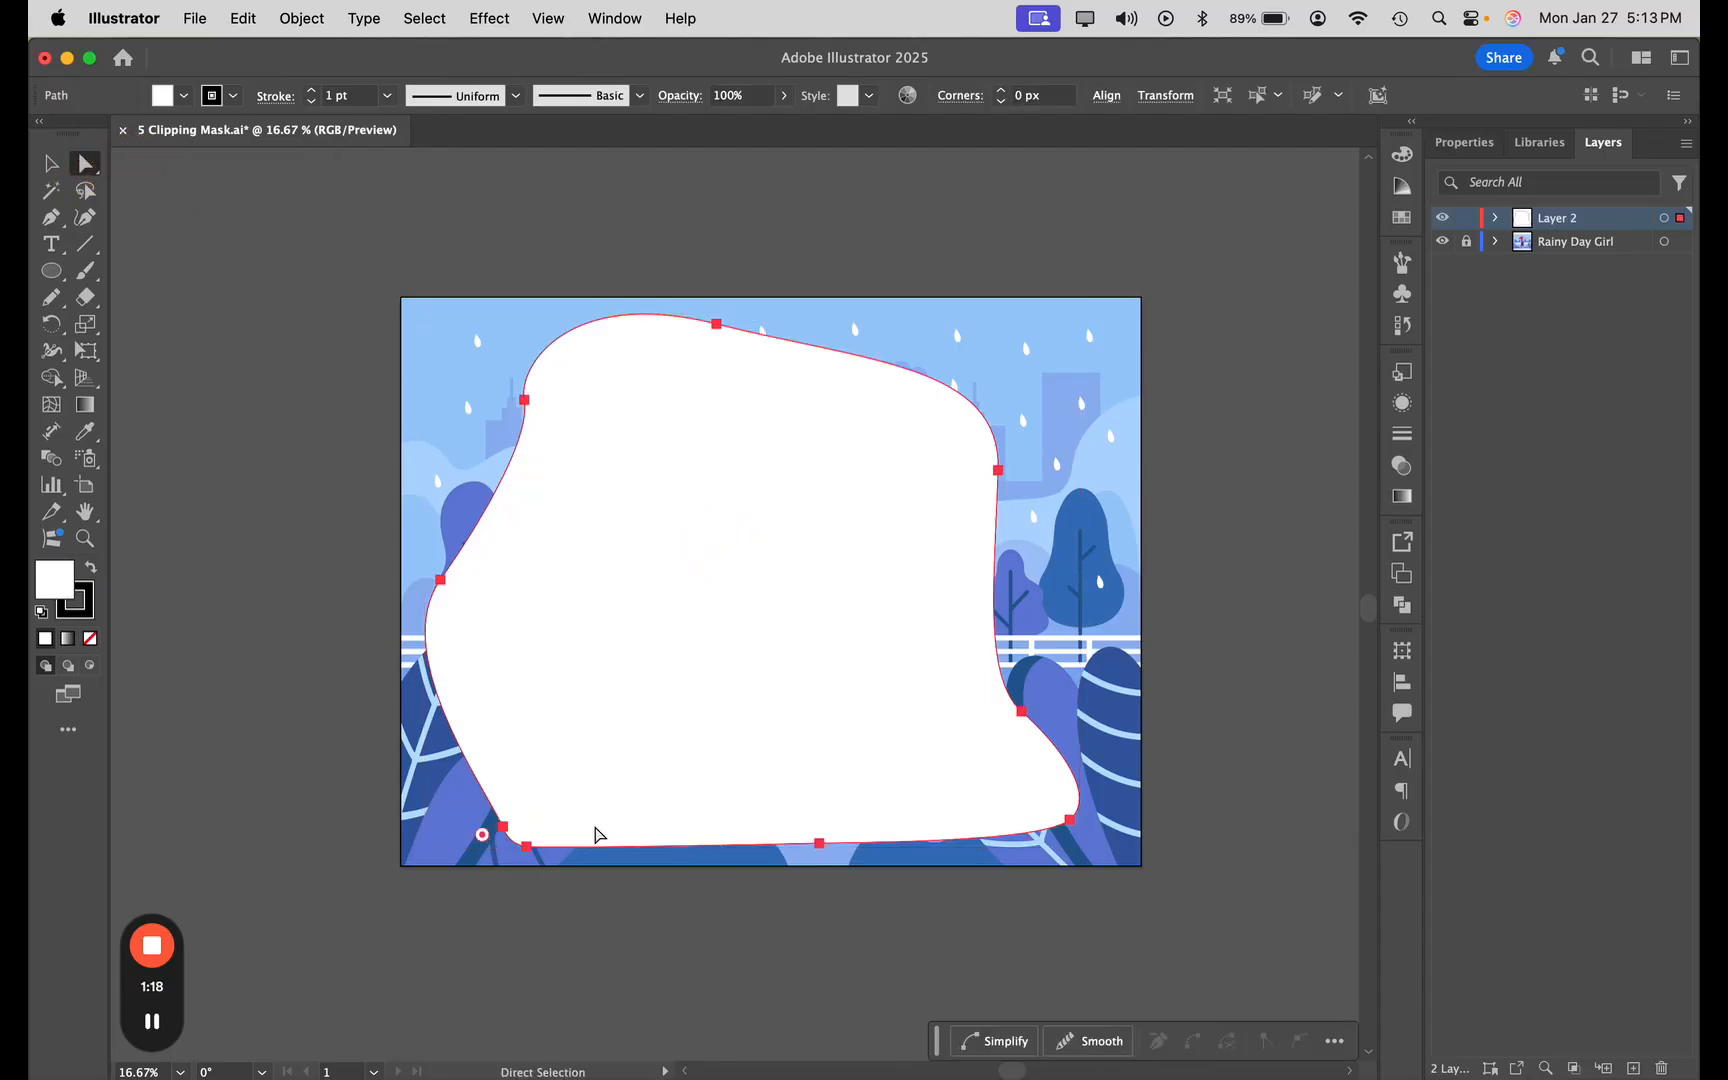
pyautogui.moveTo(503, 827); pyautogui.dragTo(567, 852)
pyautogui.click(497, 818)
pyautogui.click(522, 836)
pyautogui.moveTo(480, 797); pyautogui.dragTo(478, 820)
pyautogui.hotkey('shift', 'c')
pyautogui.moveTo(474, 816); pyautogui.dragTo(427, 772)
pyautogui.moveTo(519, 859)
pyautogui.mouseDown()
pyautogui.moveTo(494, 829)
pyautogui.moveTo(474, 841)
pyautogui.moveTo(609, 856)
pyautogui.moveTo(555, 883)
pyautogui.moveTo(547, 852)
pyautogui.moveTo(527, 855)
pyautogui.mouseUp()
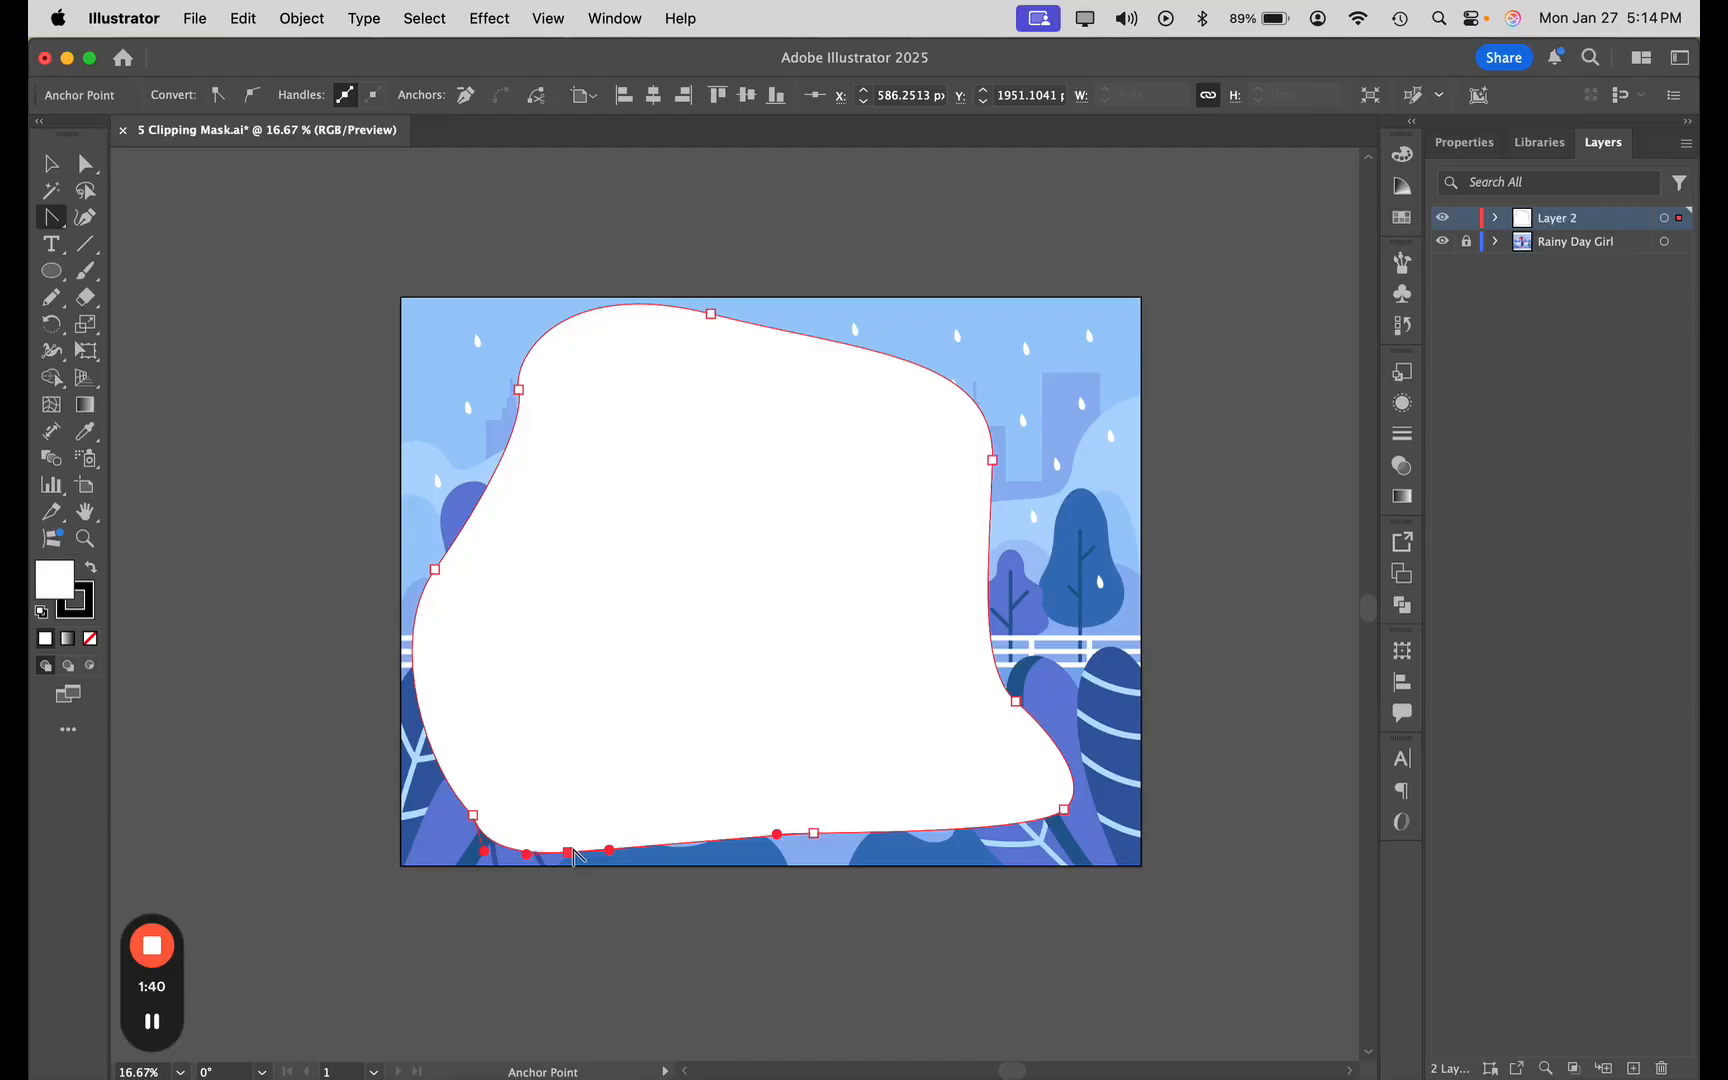
# - Move anchor points along the blob's bottom, right, top and left edges to refine its outline
pyautogui.press('a')
pyautogui.click(814, 833)
pyautogui.moveTo(818, 848); pyautogui.dragTo(835, 849)
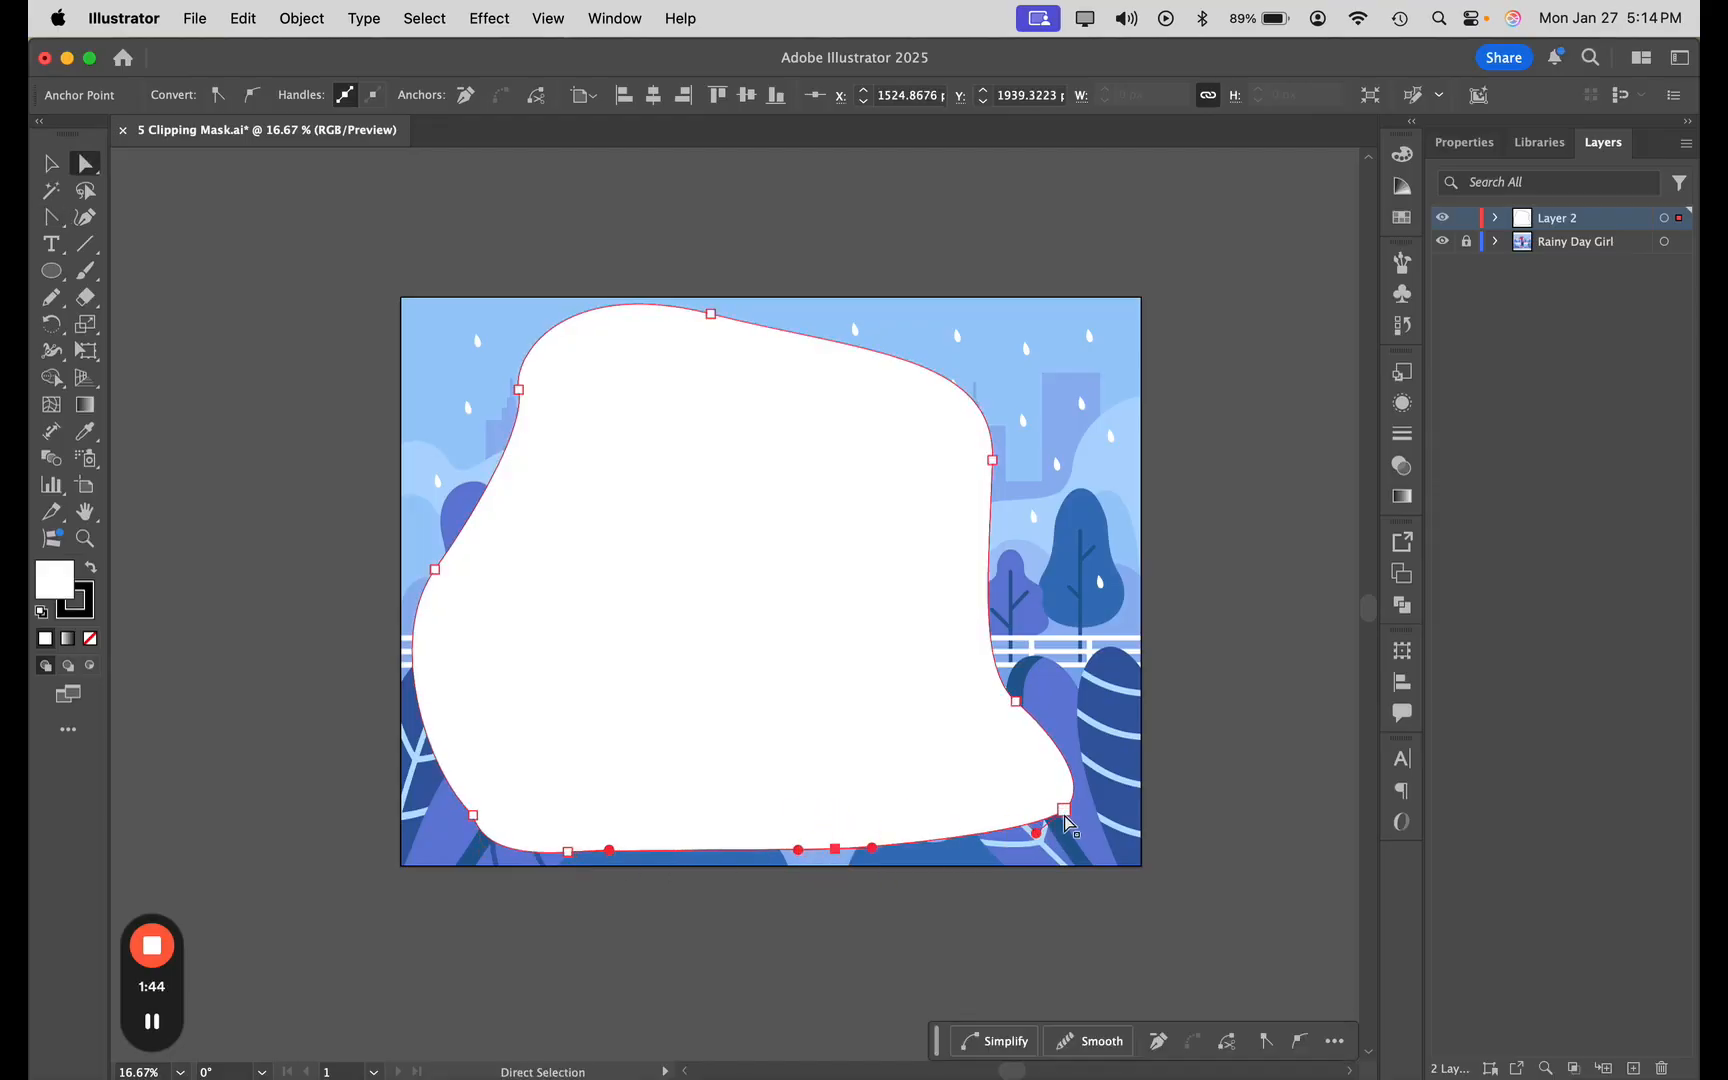
pyautogui.moveTo(1066, 812); pyautogui.dragTo(1081, 838)
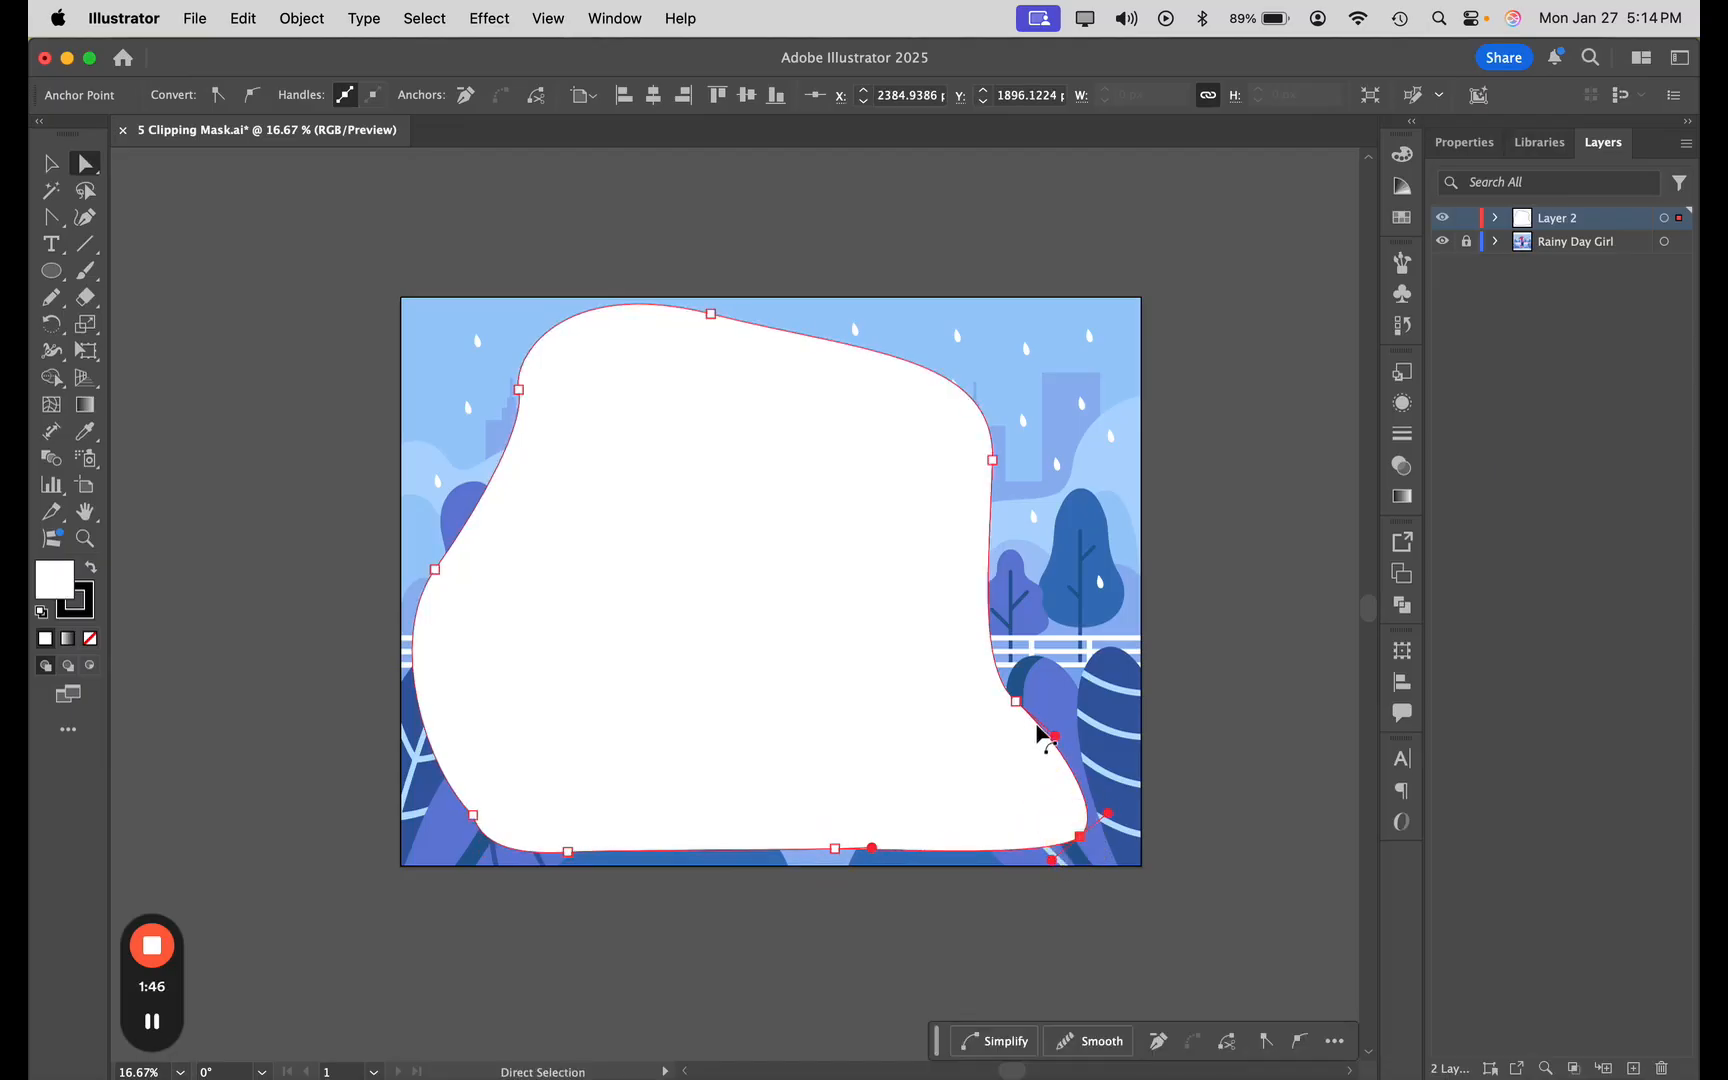
pyautogui.moveTo(1020, 708); pyautogui.dragTo(1062, 678)
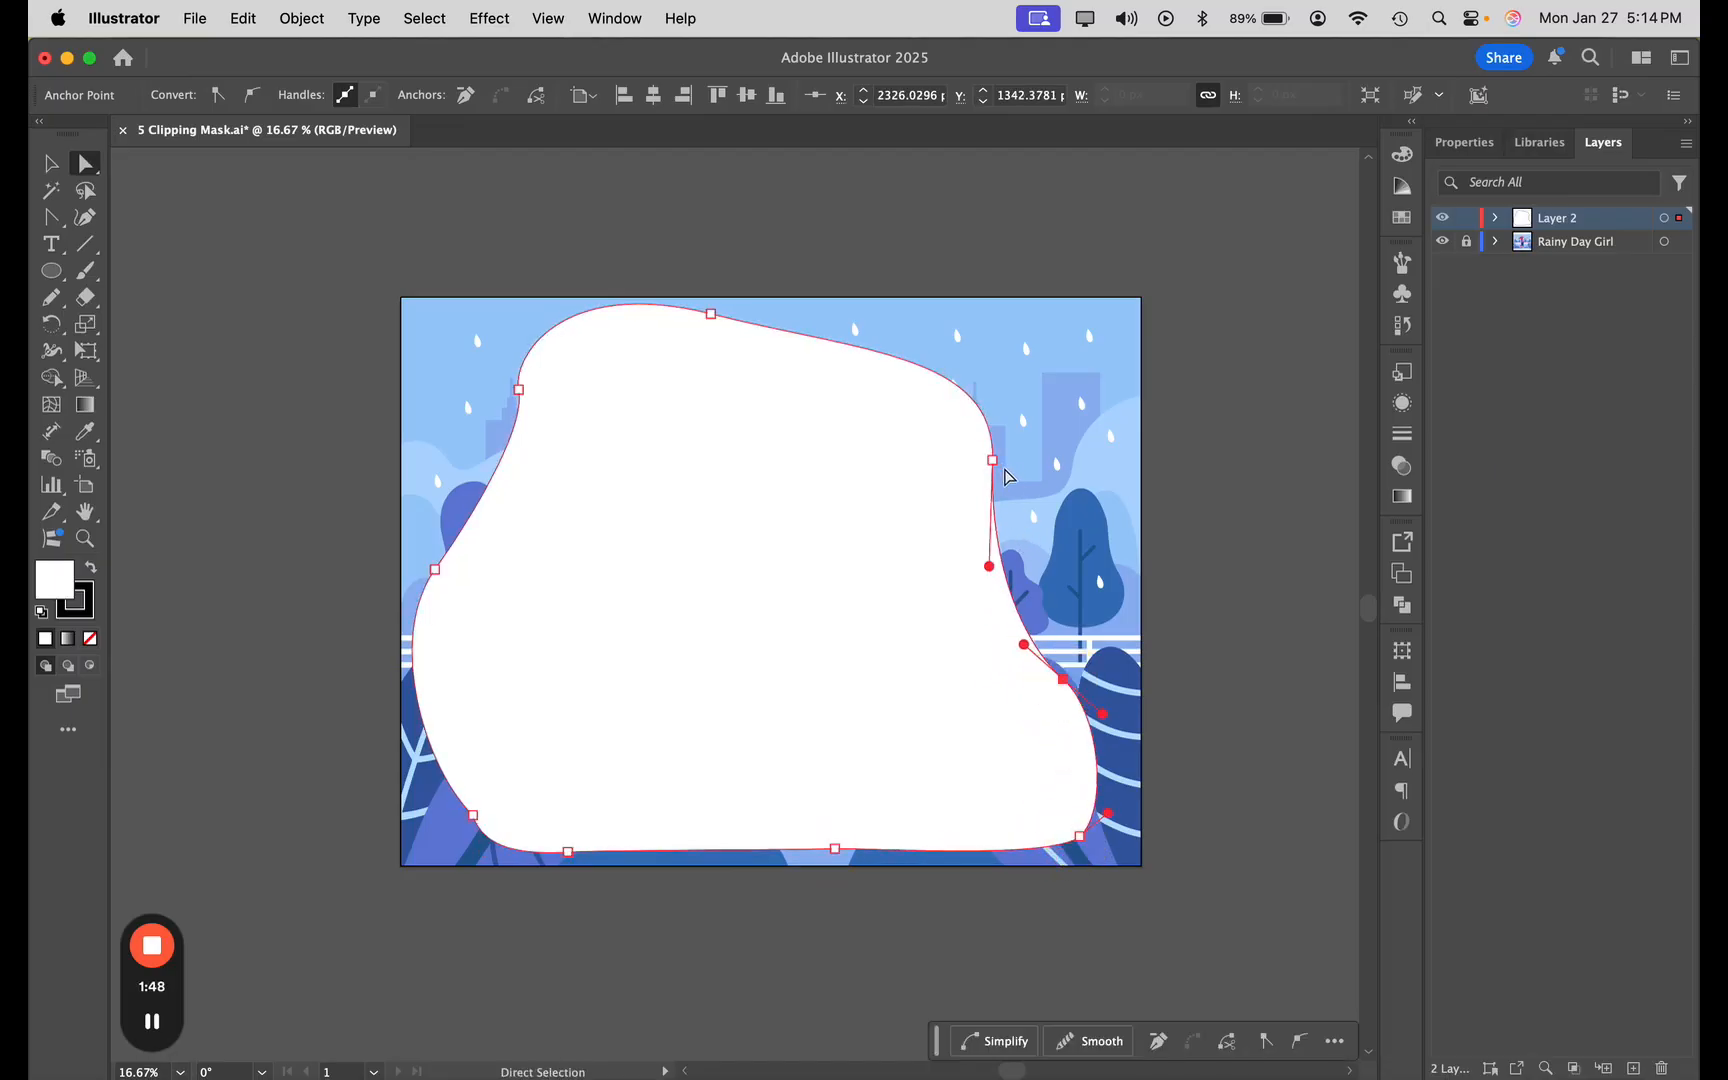
pyautogui.moveTo(996, 463); pyautogui.dragTo(1016, 491)
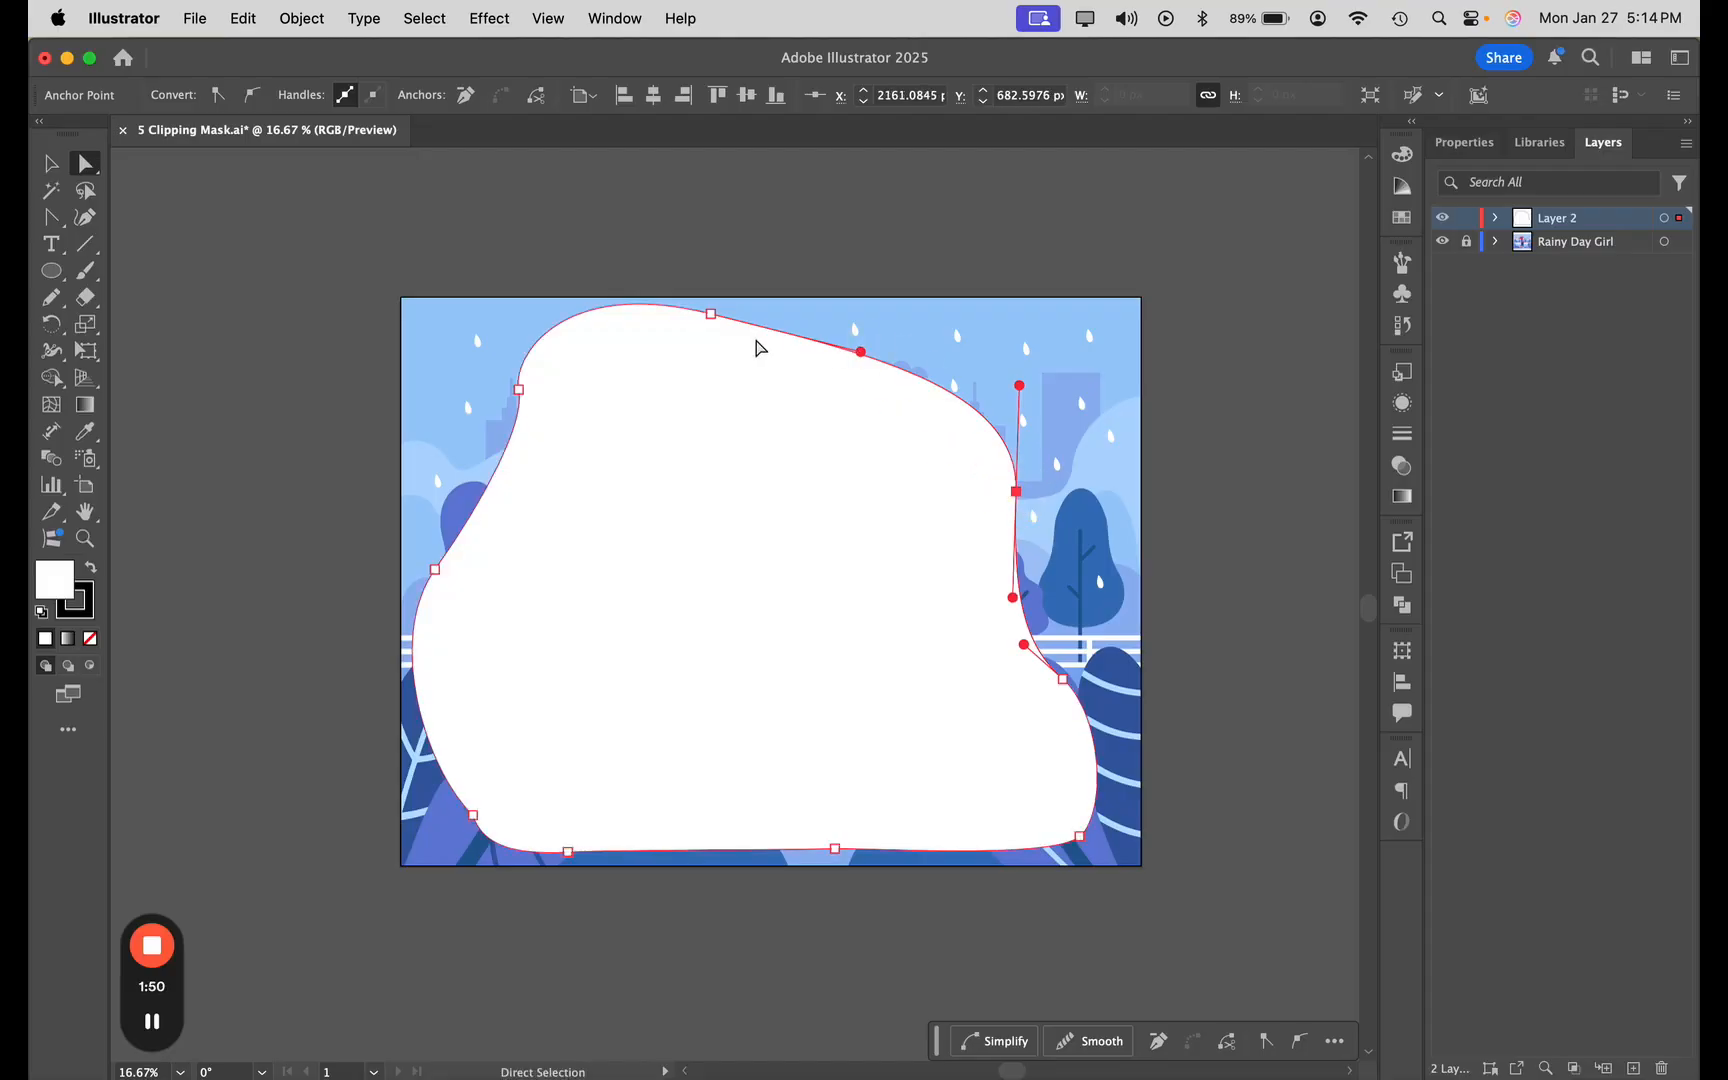
pyautogui.moveTo(713, 318); pyautogui.dragTo(803, 331)
pyautogui.moveTo(512, 357); pyautogui.dragTo(530, 536)
# - Unlock the Rainy Day Girl layer and clip all the artwork to the blob with a clipping mask
pyautogui.click(51, 163)
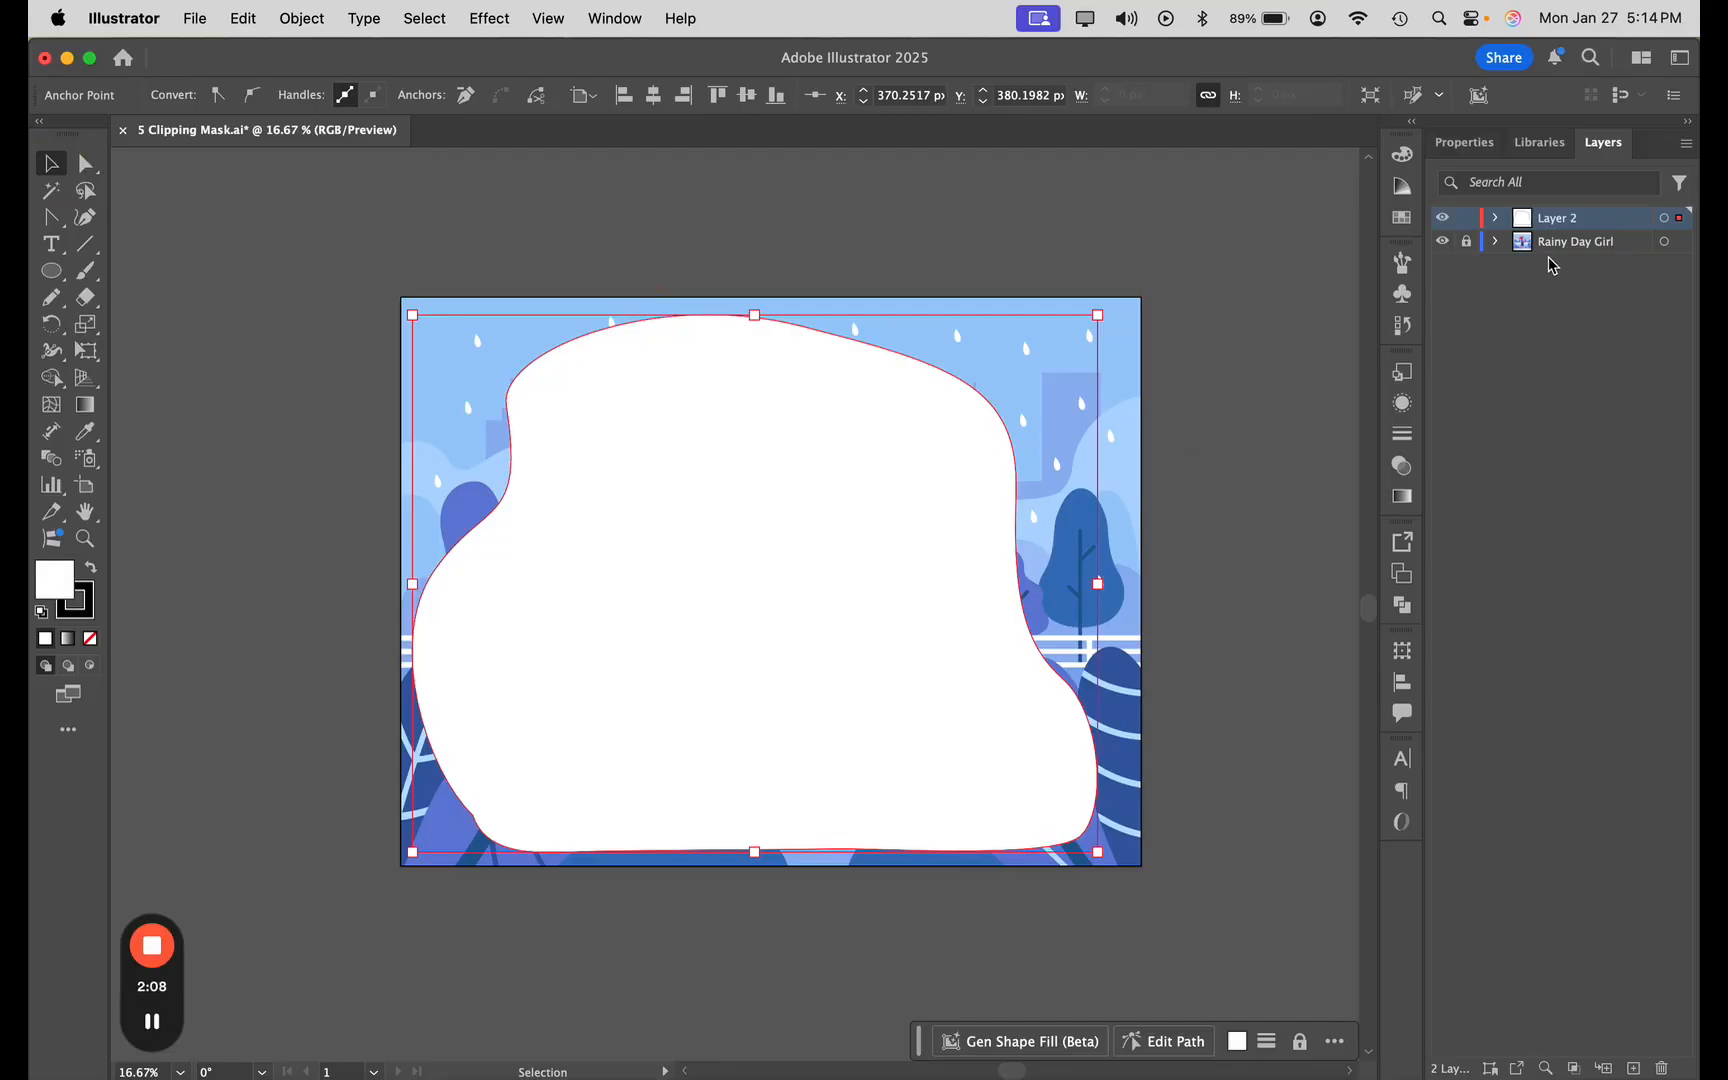
pyautogui.click(1467, 243)
pyautogui.press('super+a')
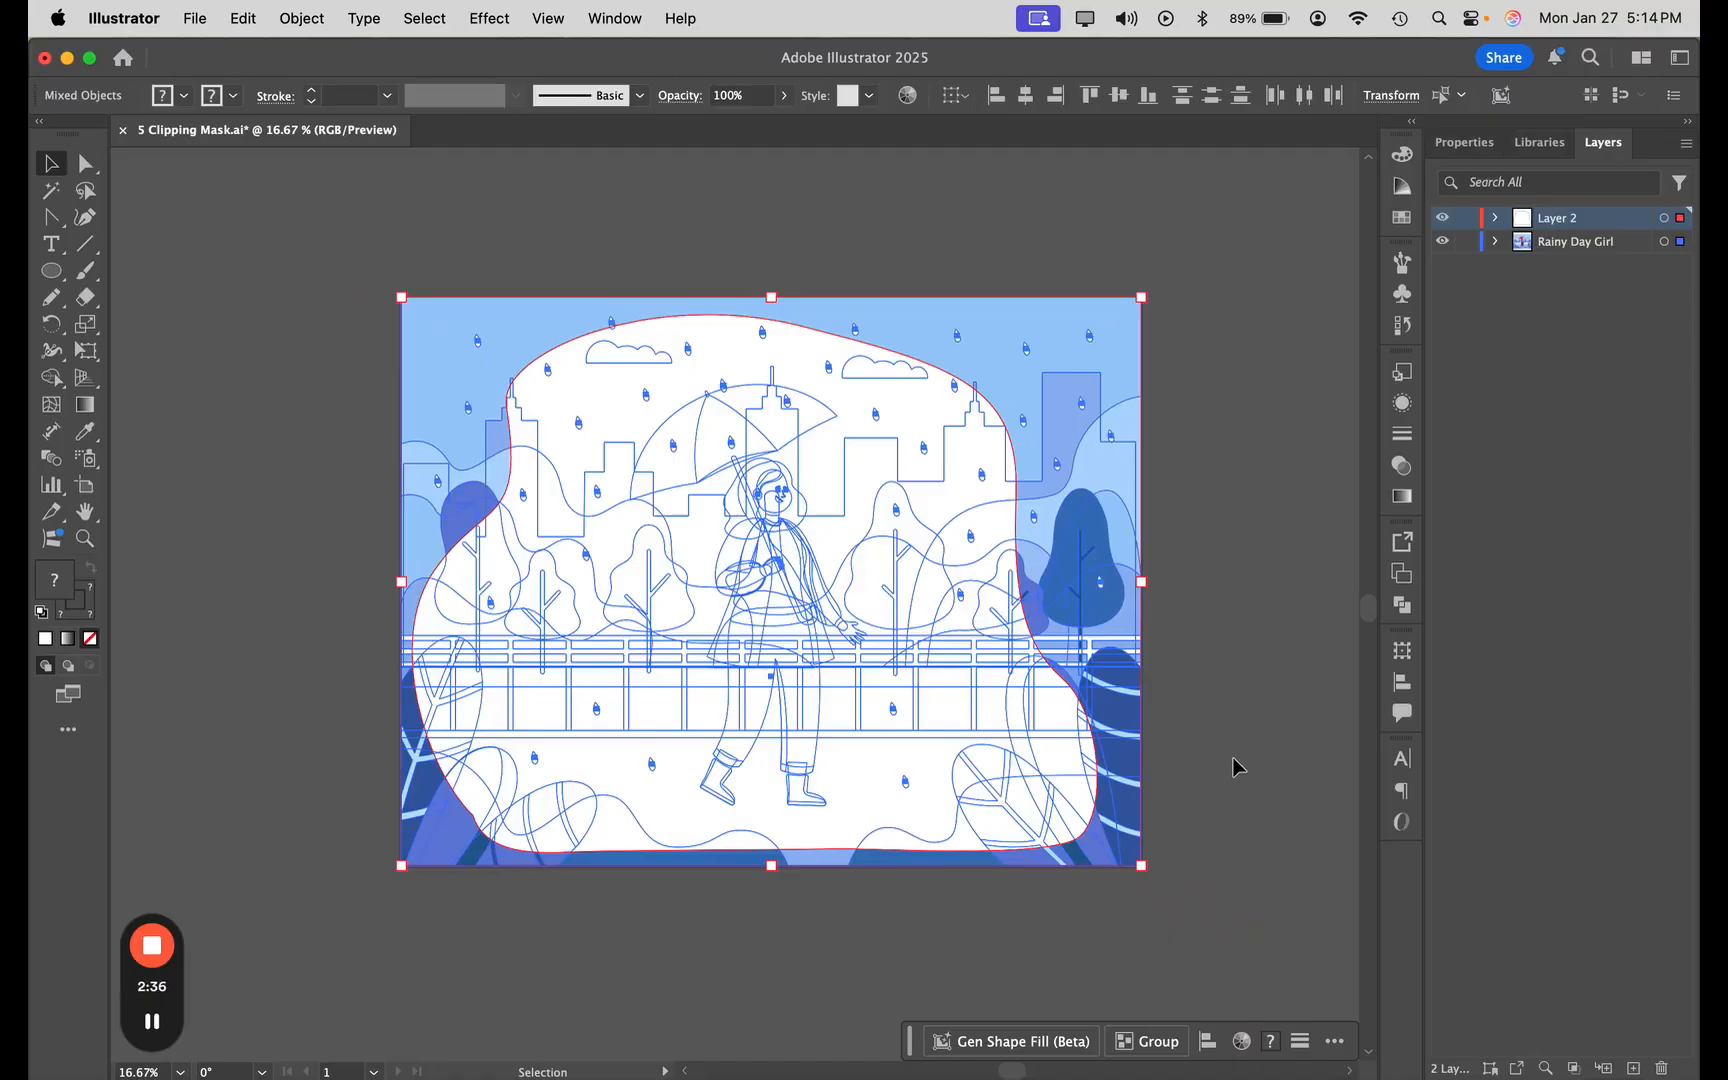
pyautogui.click(300, 19)
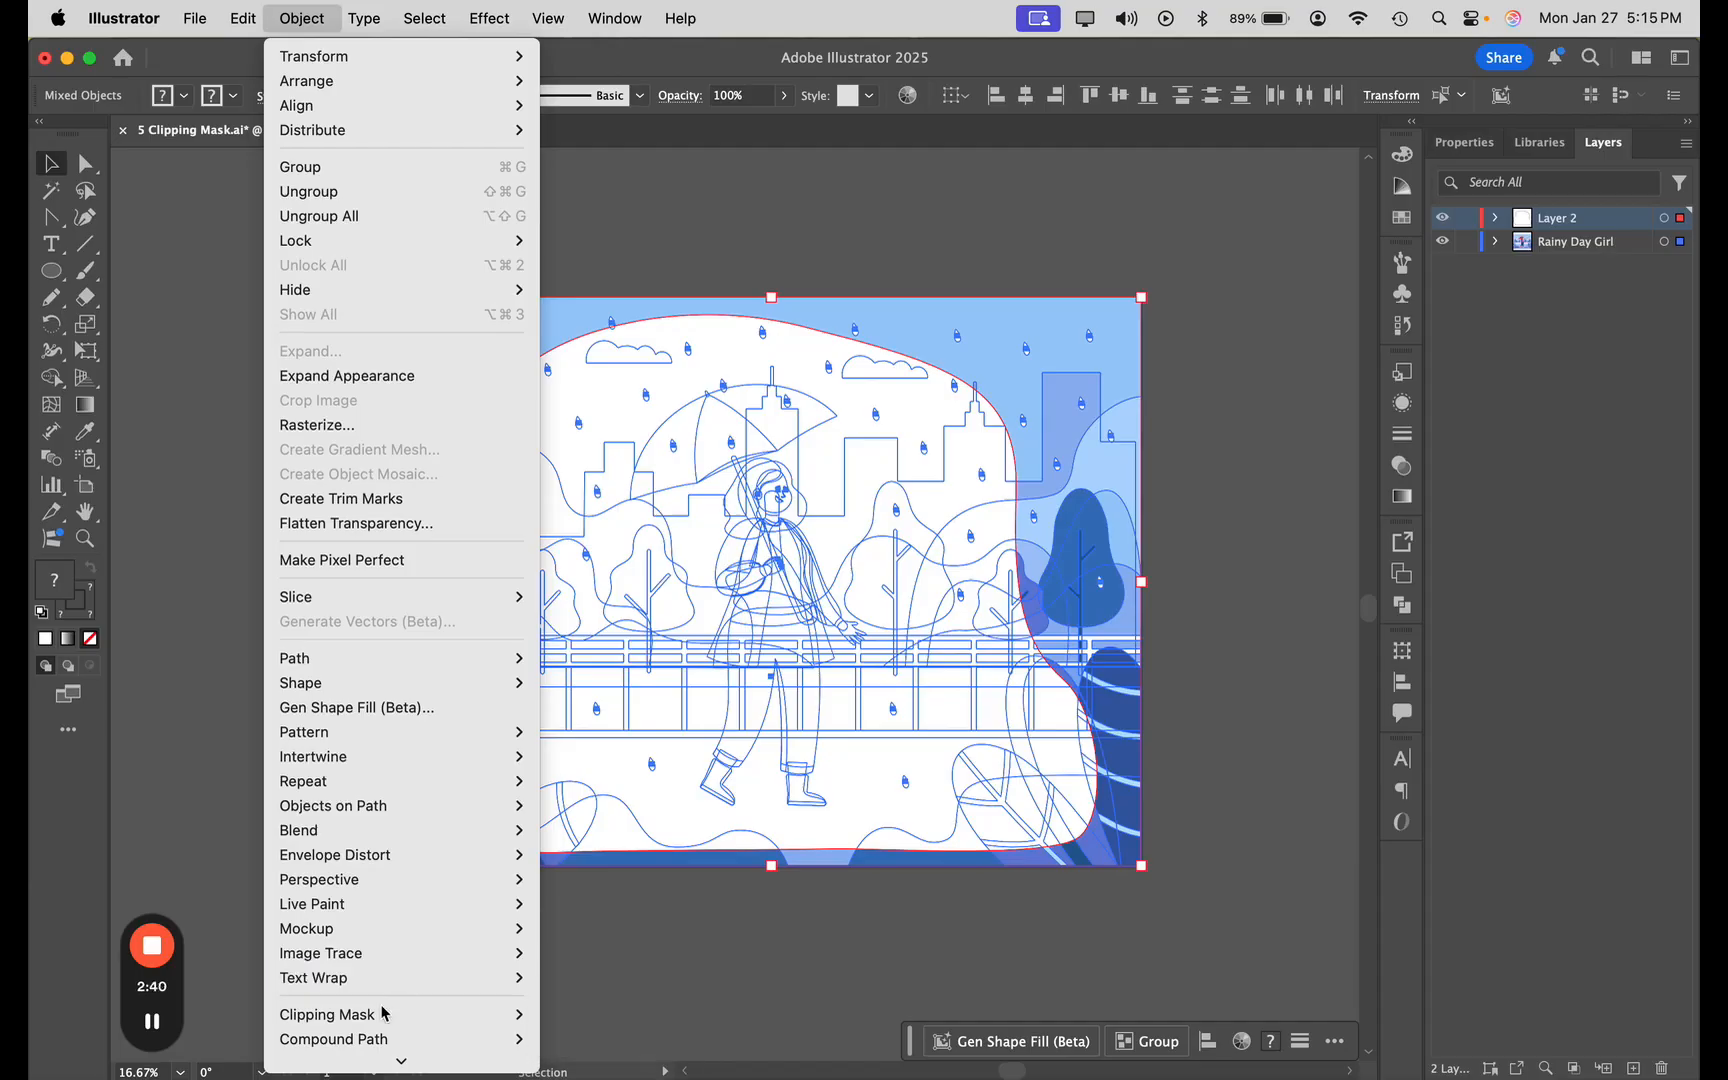
pyautogui.moveTo(457, 1014)
pyautogui.click(575, 1014)
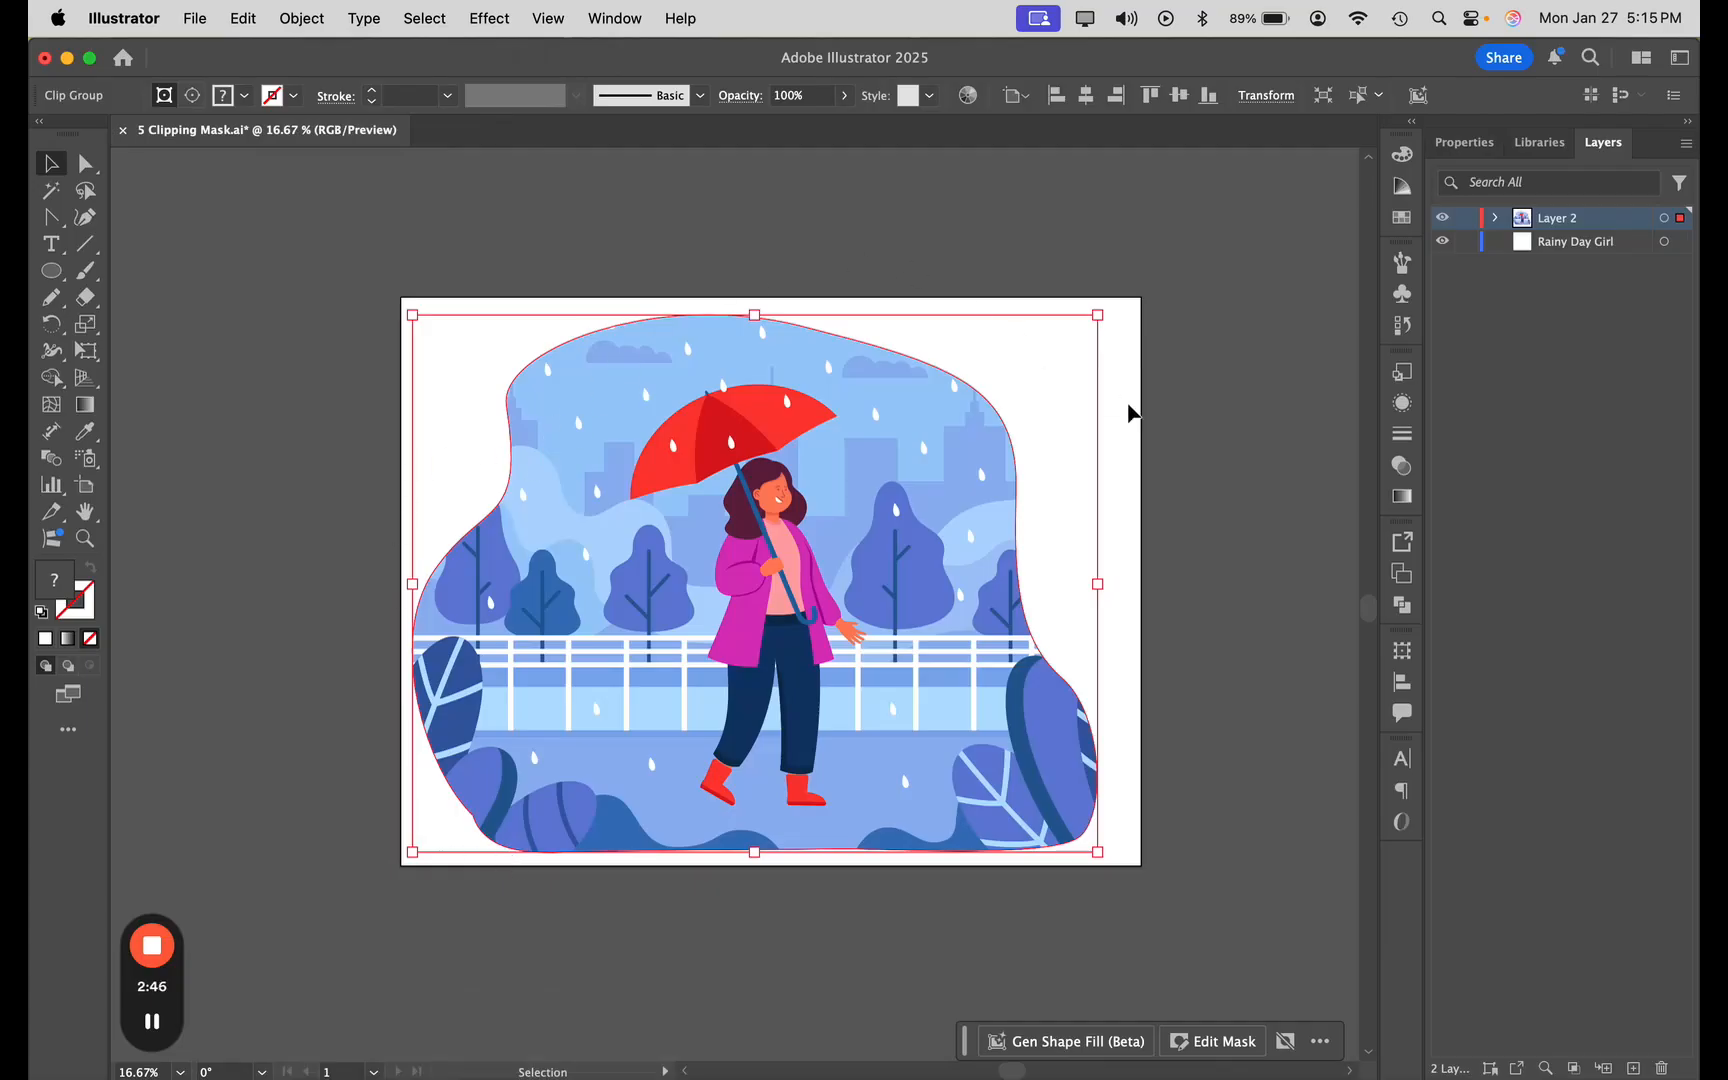
pyautogui.click(632, 925)
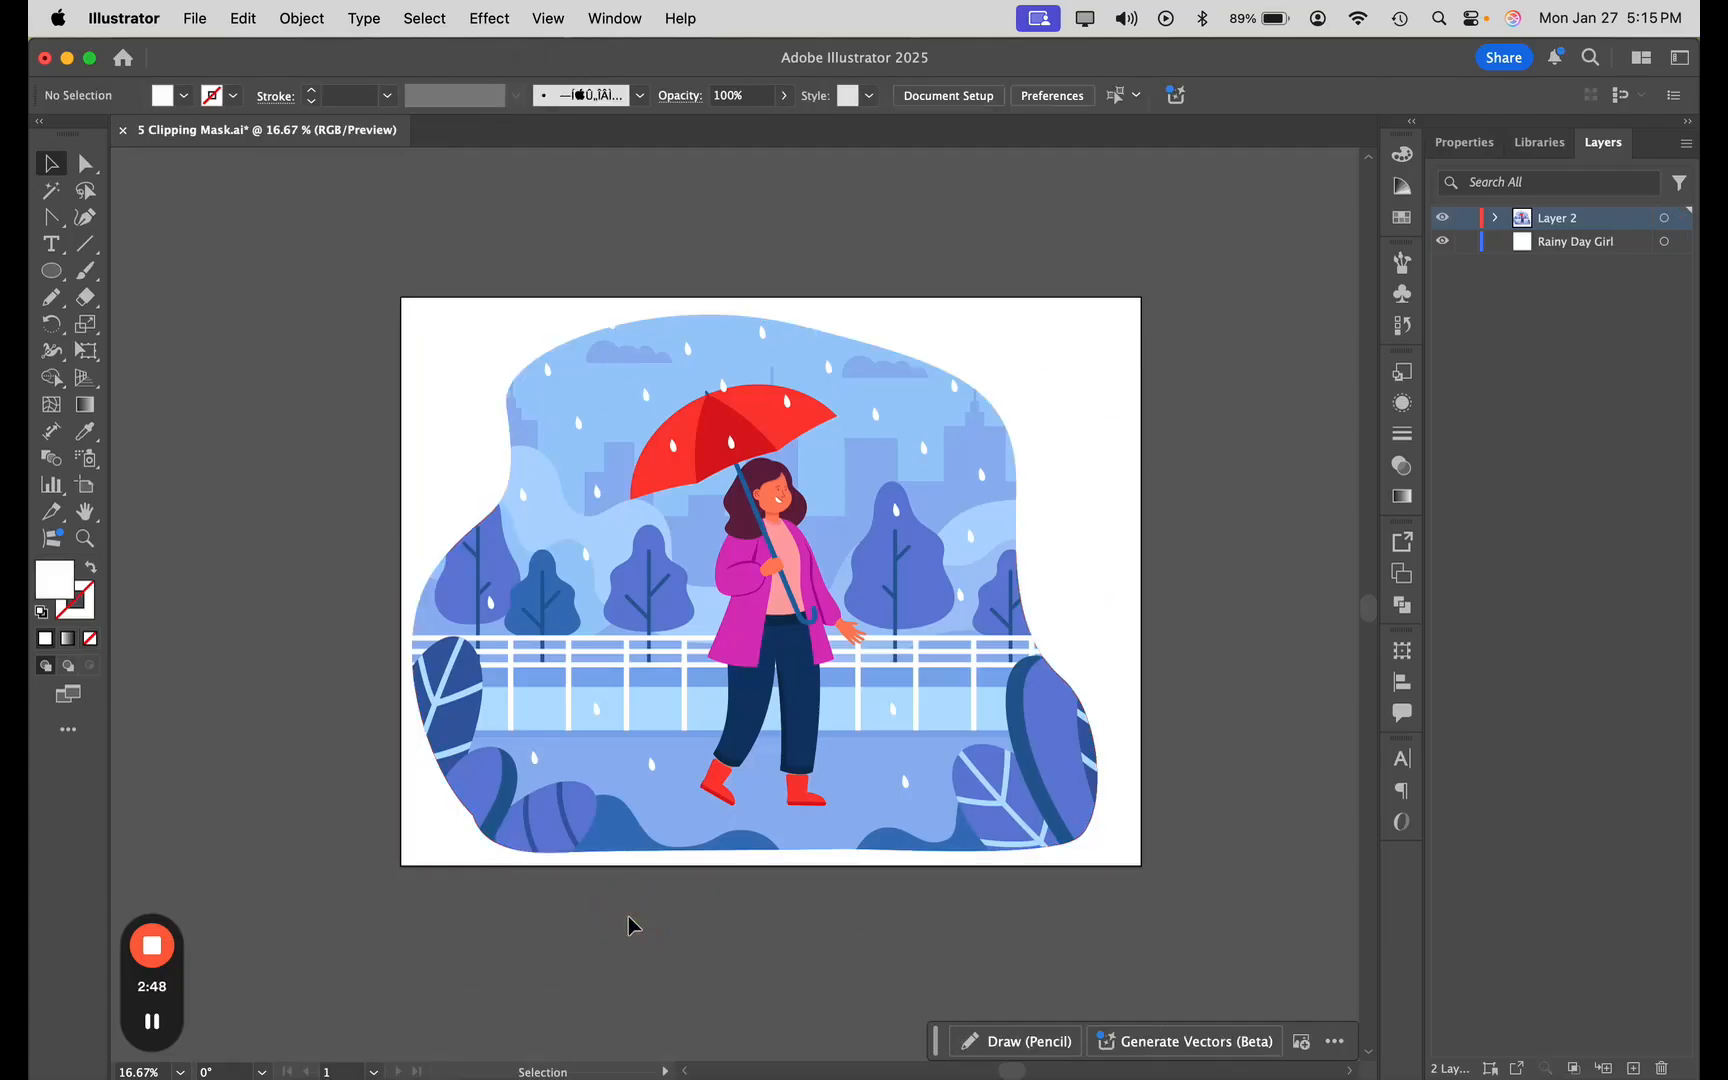
# - Move the clipped illustration slightly right, and edit the mask's contents to shift the scene up and left inside the blob
pyautogui.moveTo(692, 622)
pyautogui.mouseDown()
pyautogui.moveTo(676, 630)
pyautogui.moveTo(718, 500)
pyautogui.moveTo(714, 602)
pyautogui.moveTo(738, 515)
pyautogui.moveTo(714, 627)
pyautogui.mouseUp()
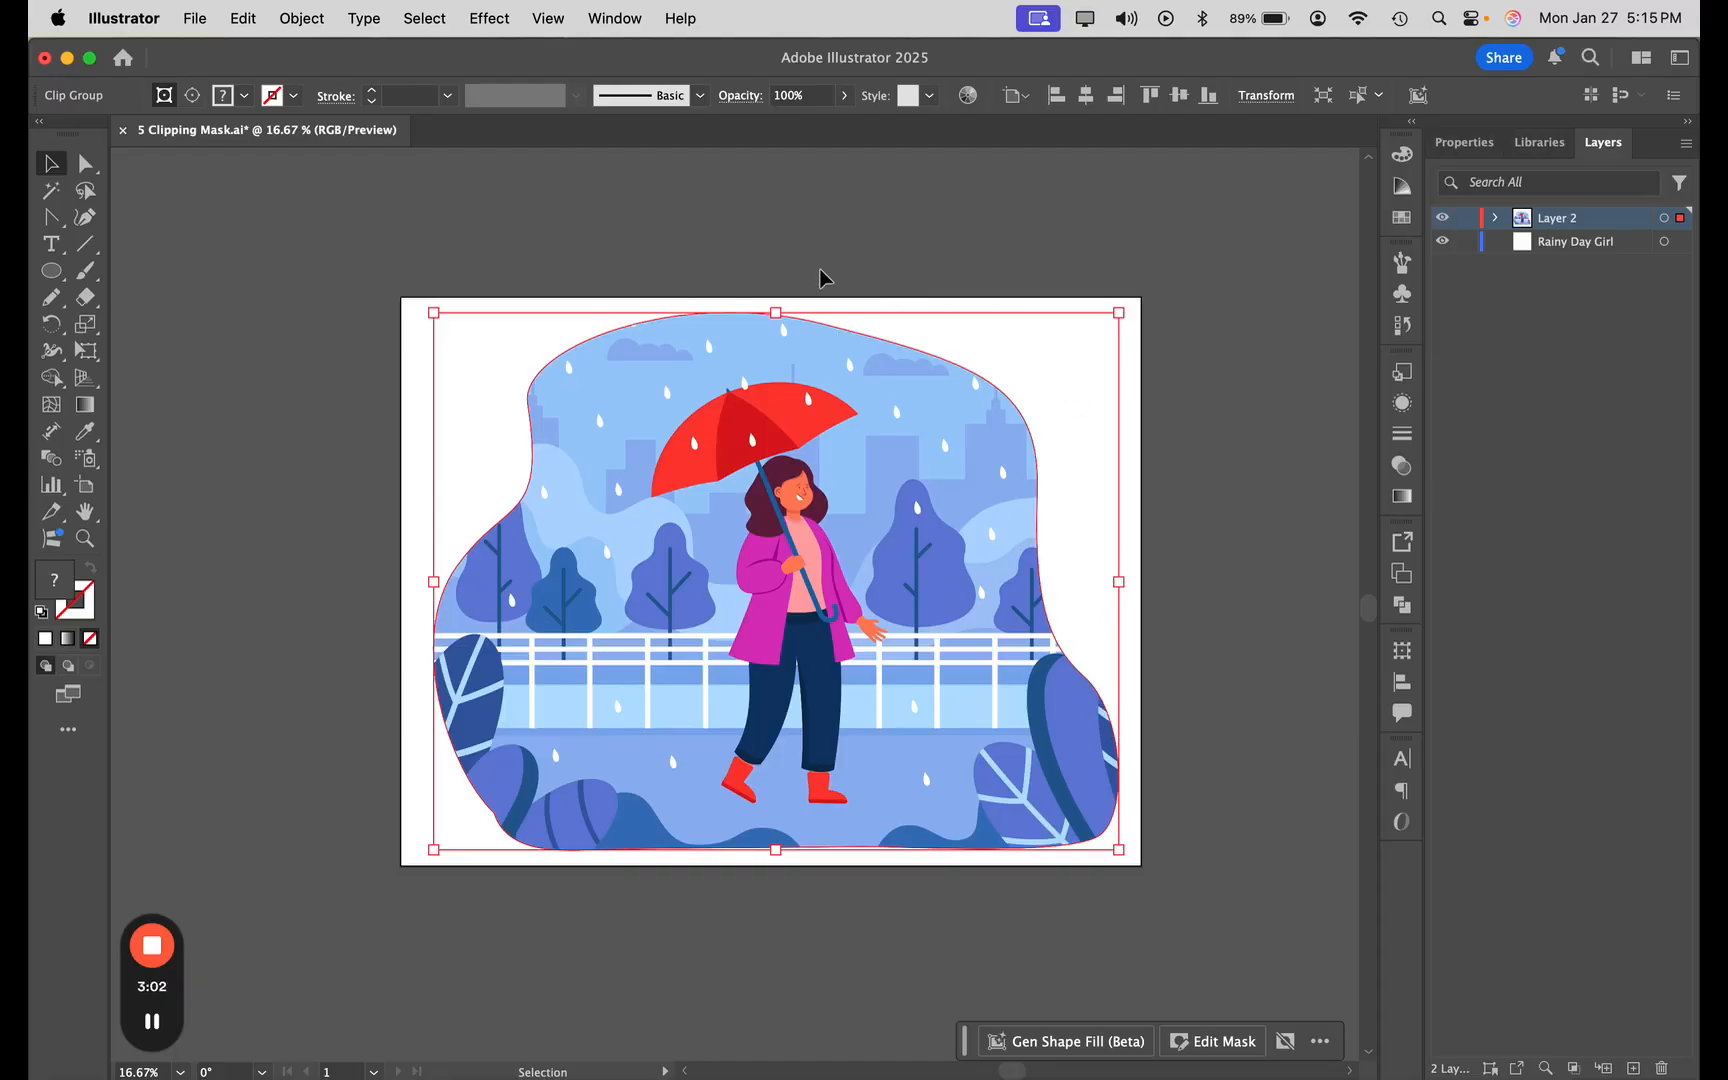
pyautogui.click(300, 20)
pyautogui.scroll(-2, 400, 700)
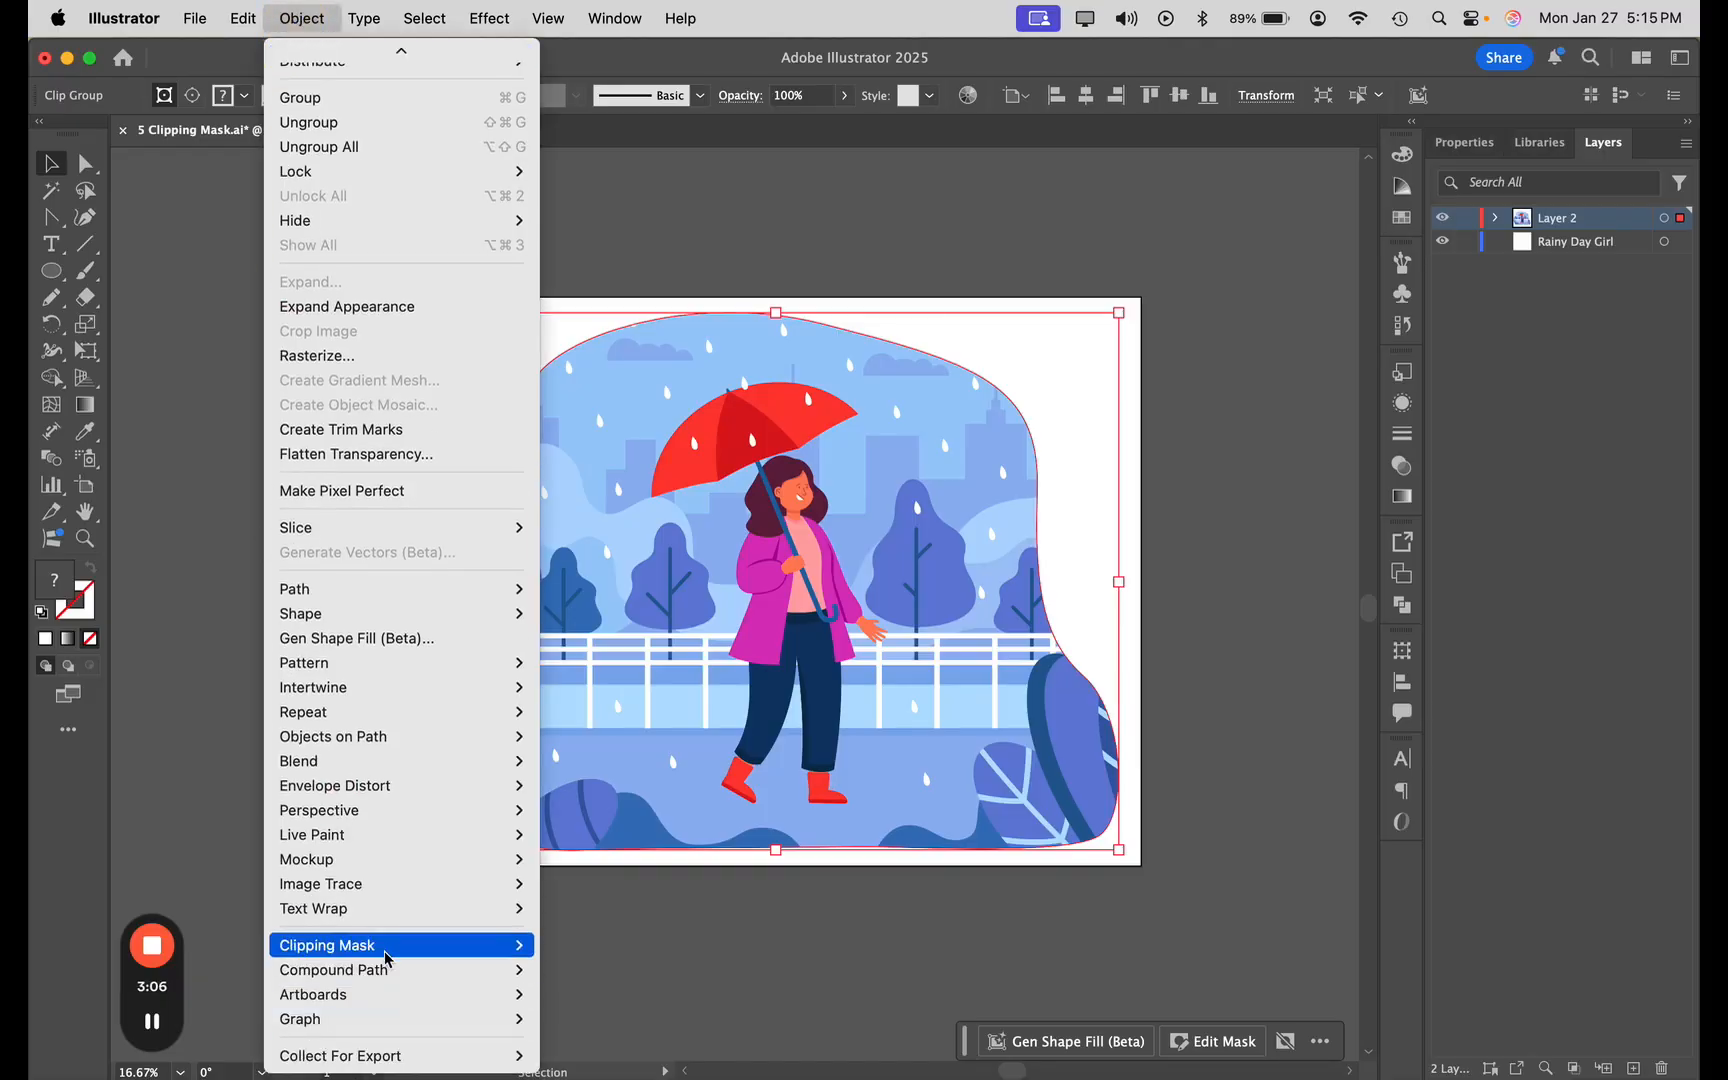
pyautogui.moveTo(403, 950)
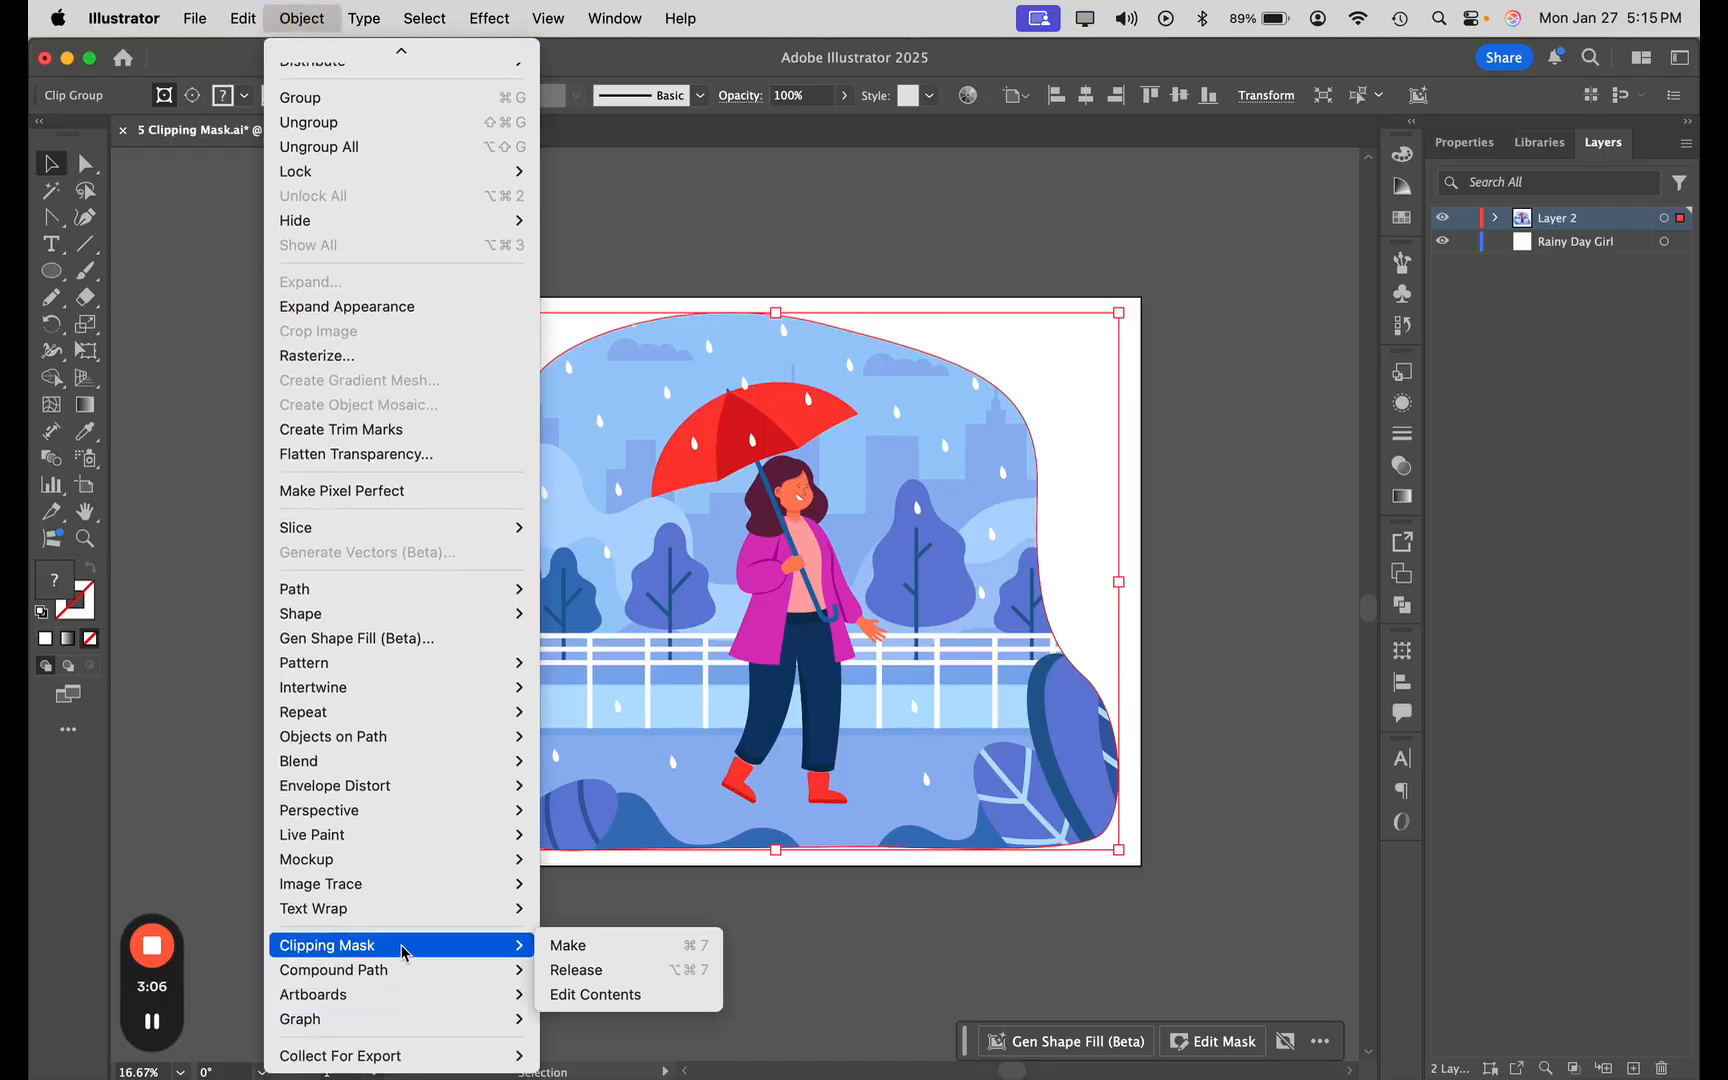
pyautogui.click(567, 998)
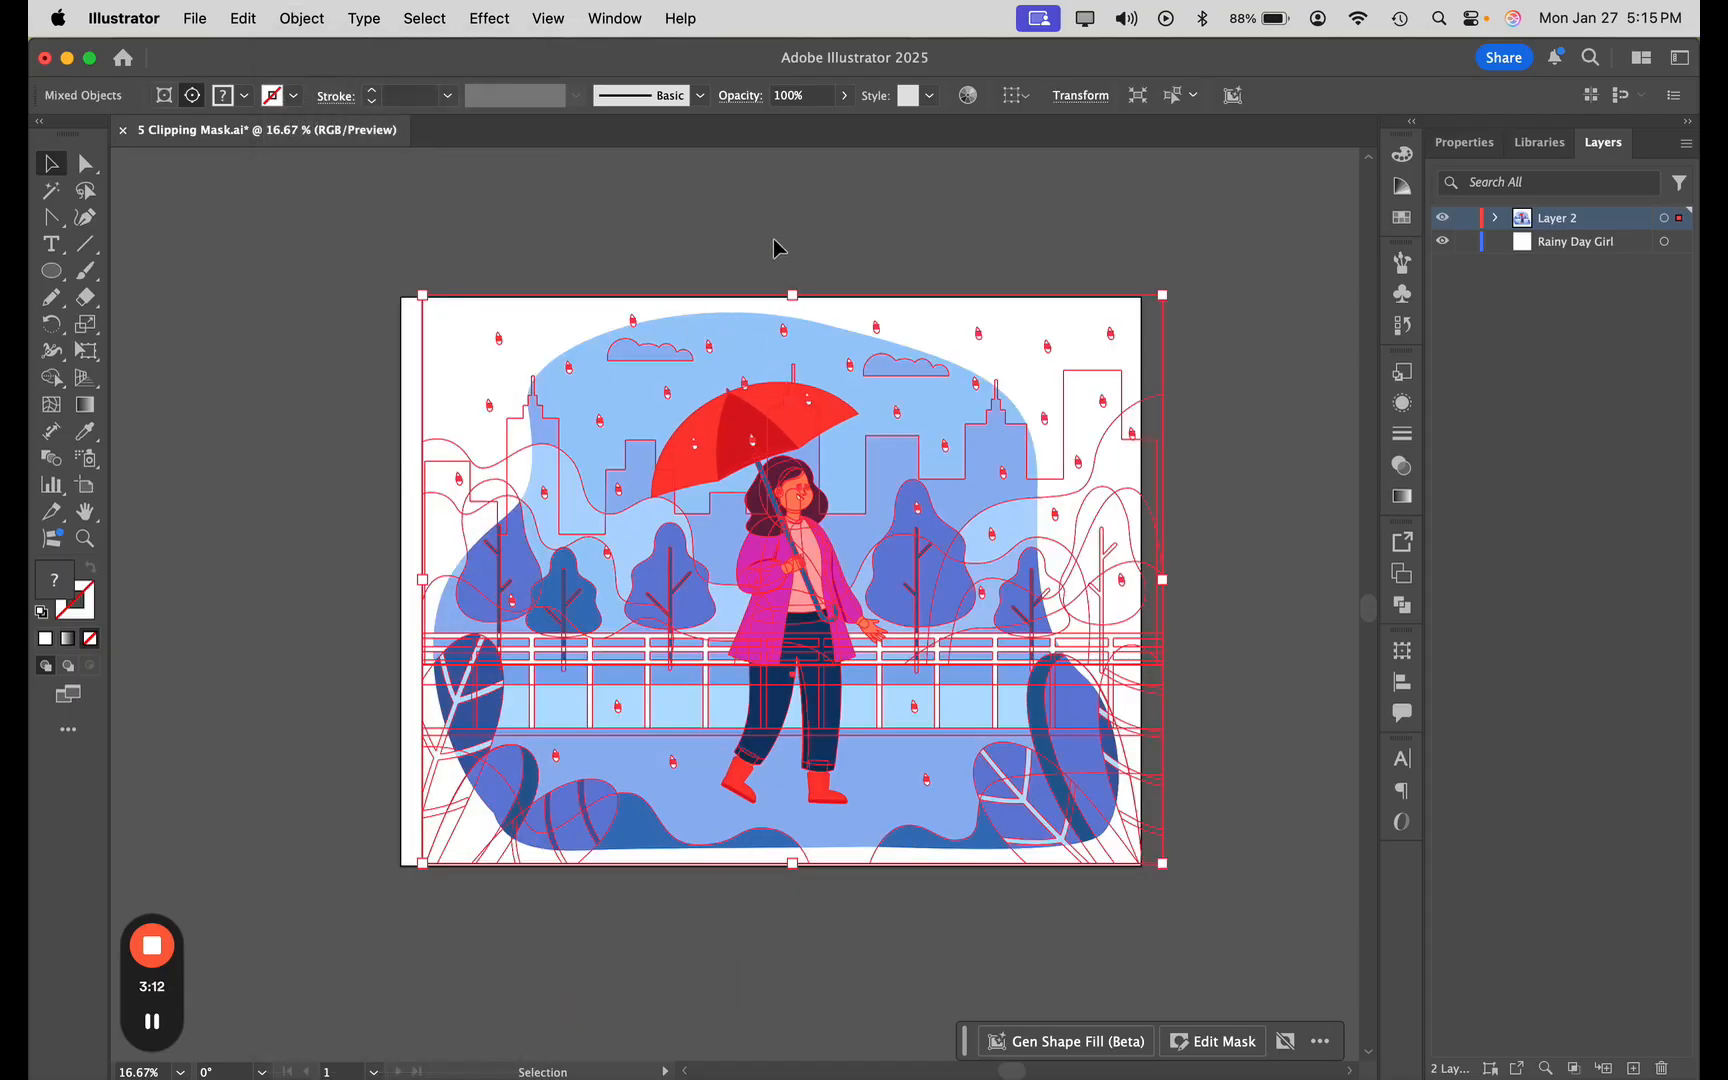
pyautogui.moveTo(642, 360); pyautogui.dragTo(606, 333)
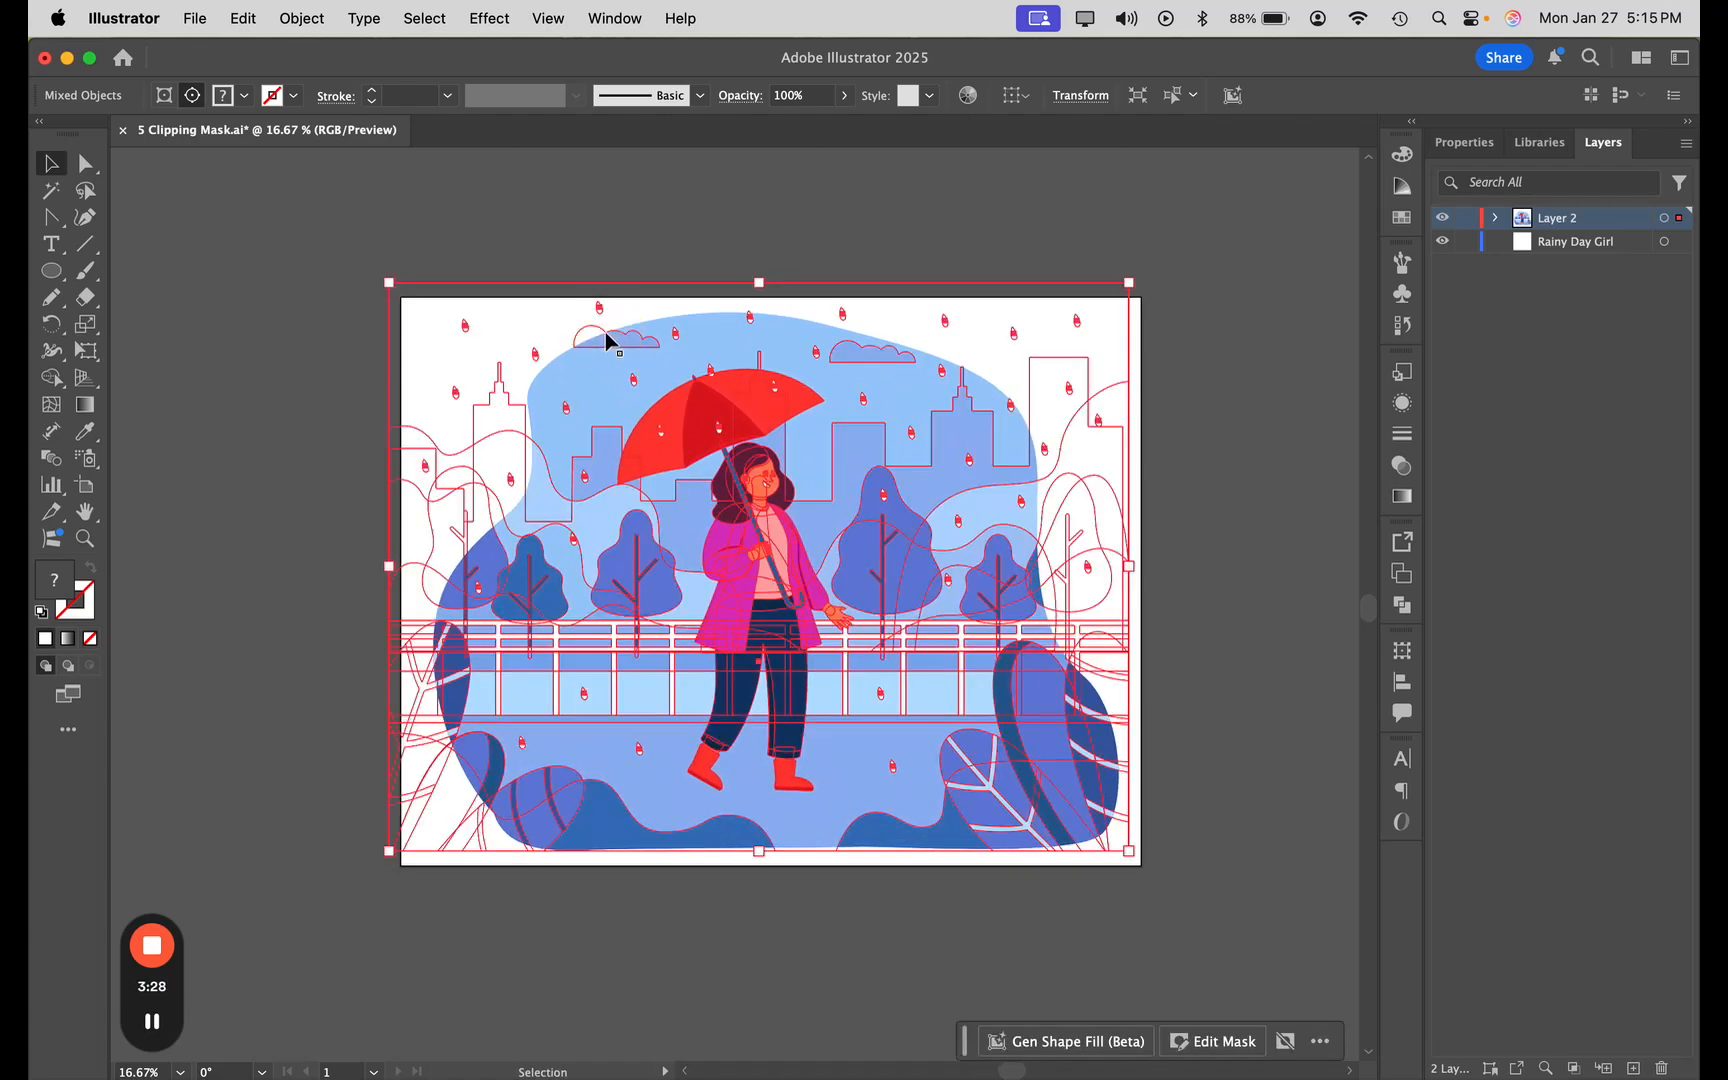
# - Try to release the clipping mask while only its contents are selected, and deselect the artwork
pyautogui.click(301, 18)
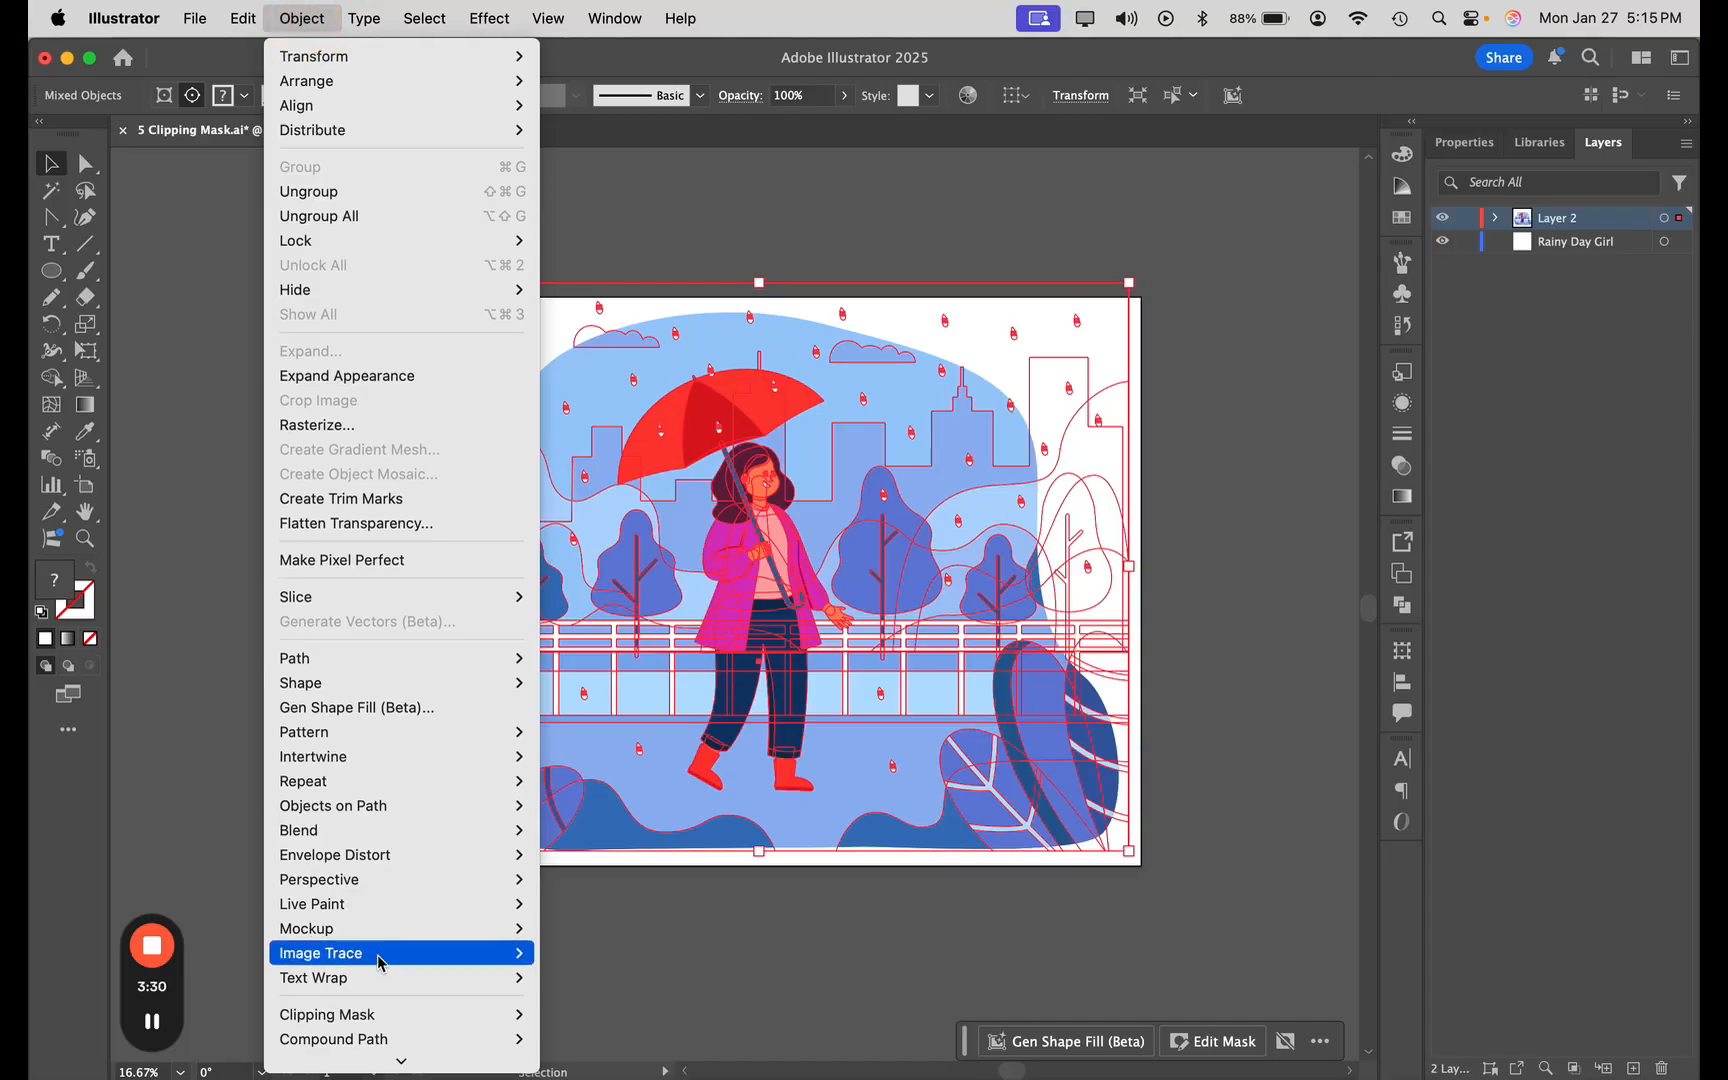
pyautogui.moveTo(390, 1014)
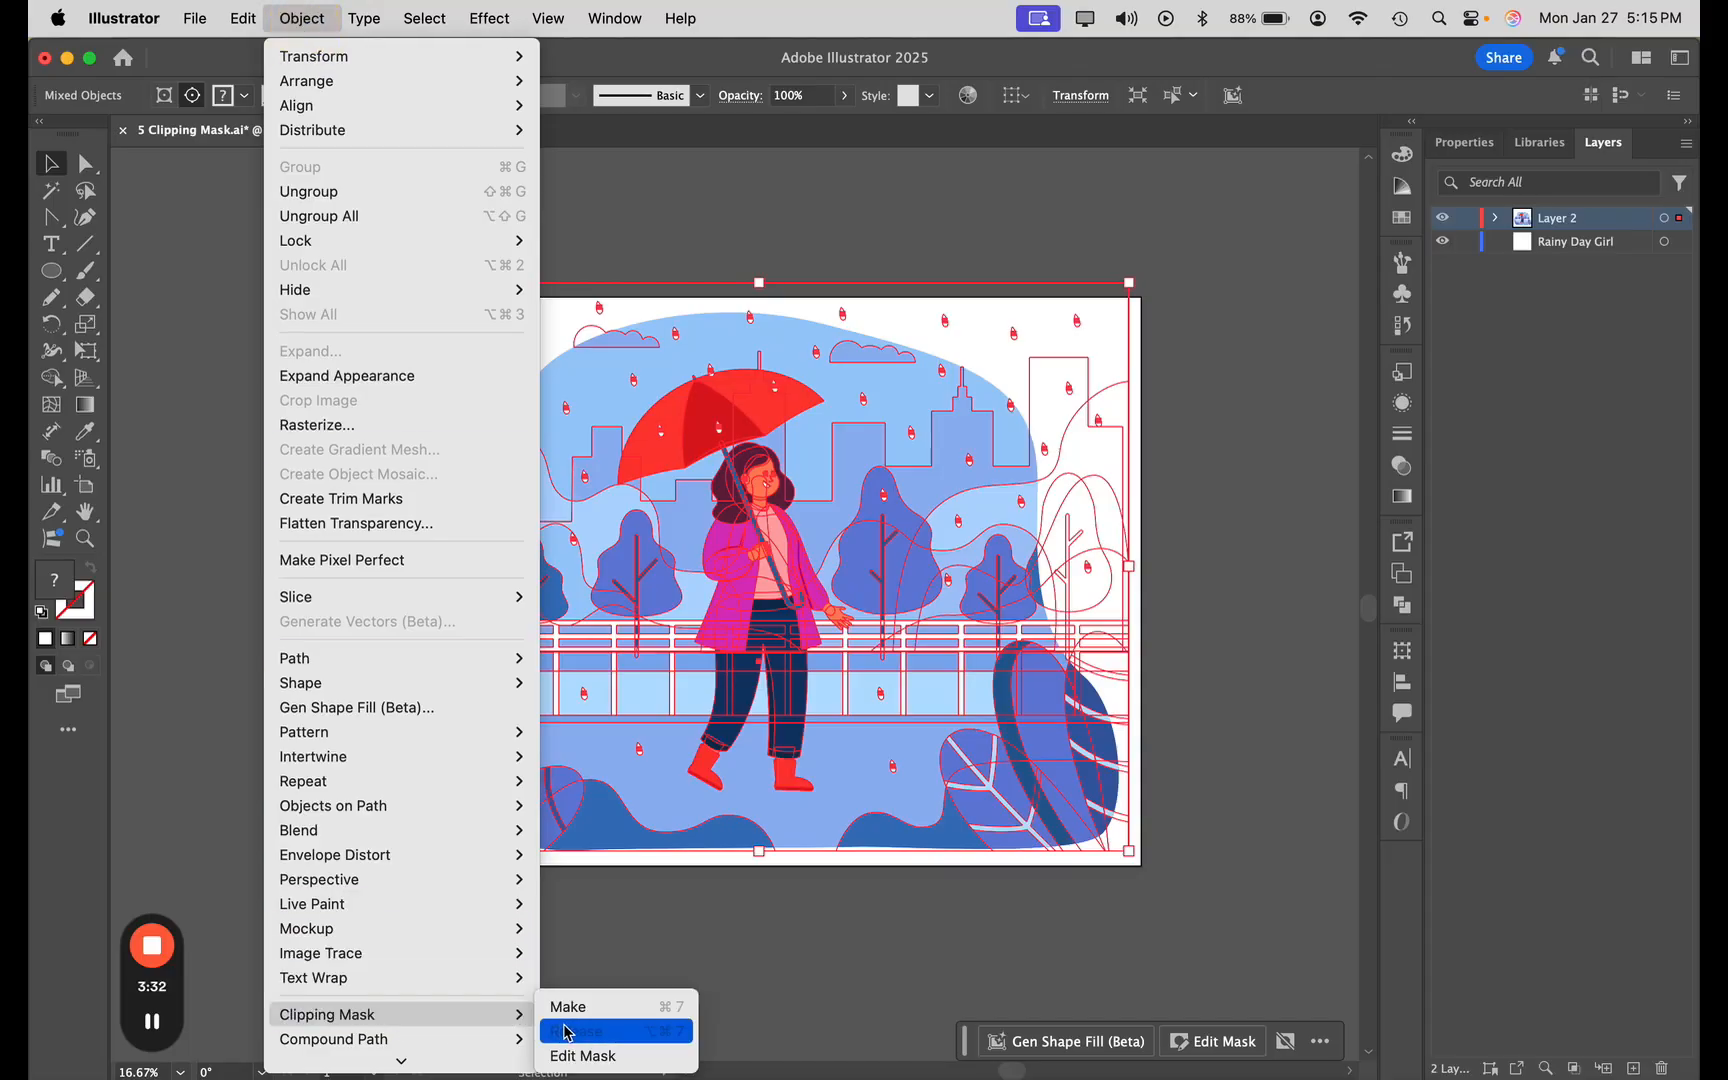
pyautogui.press('alt+super+7')
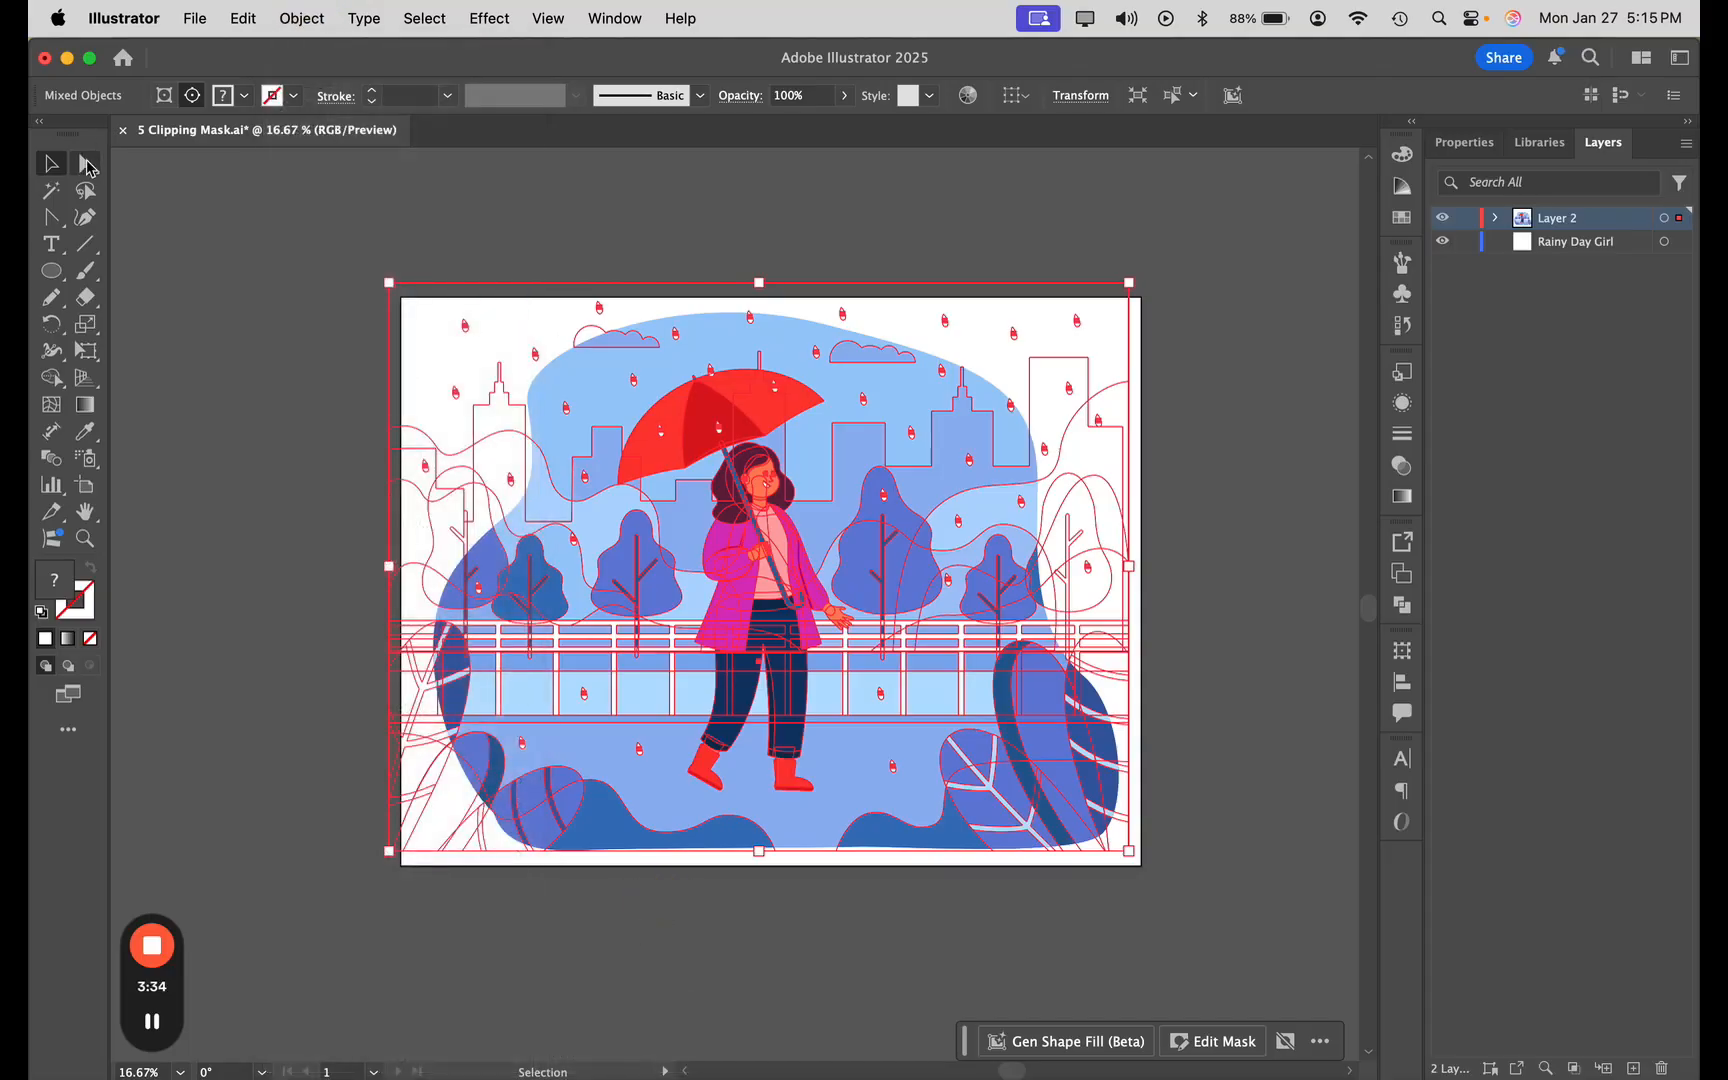
pyautogui.click(313, 489)
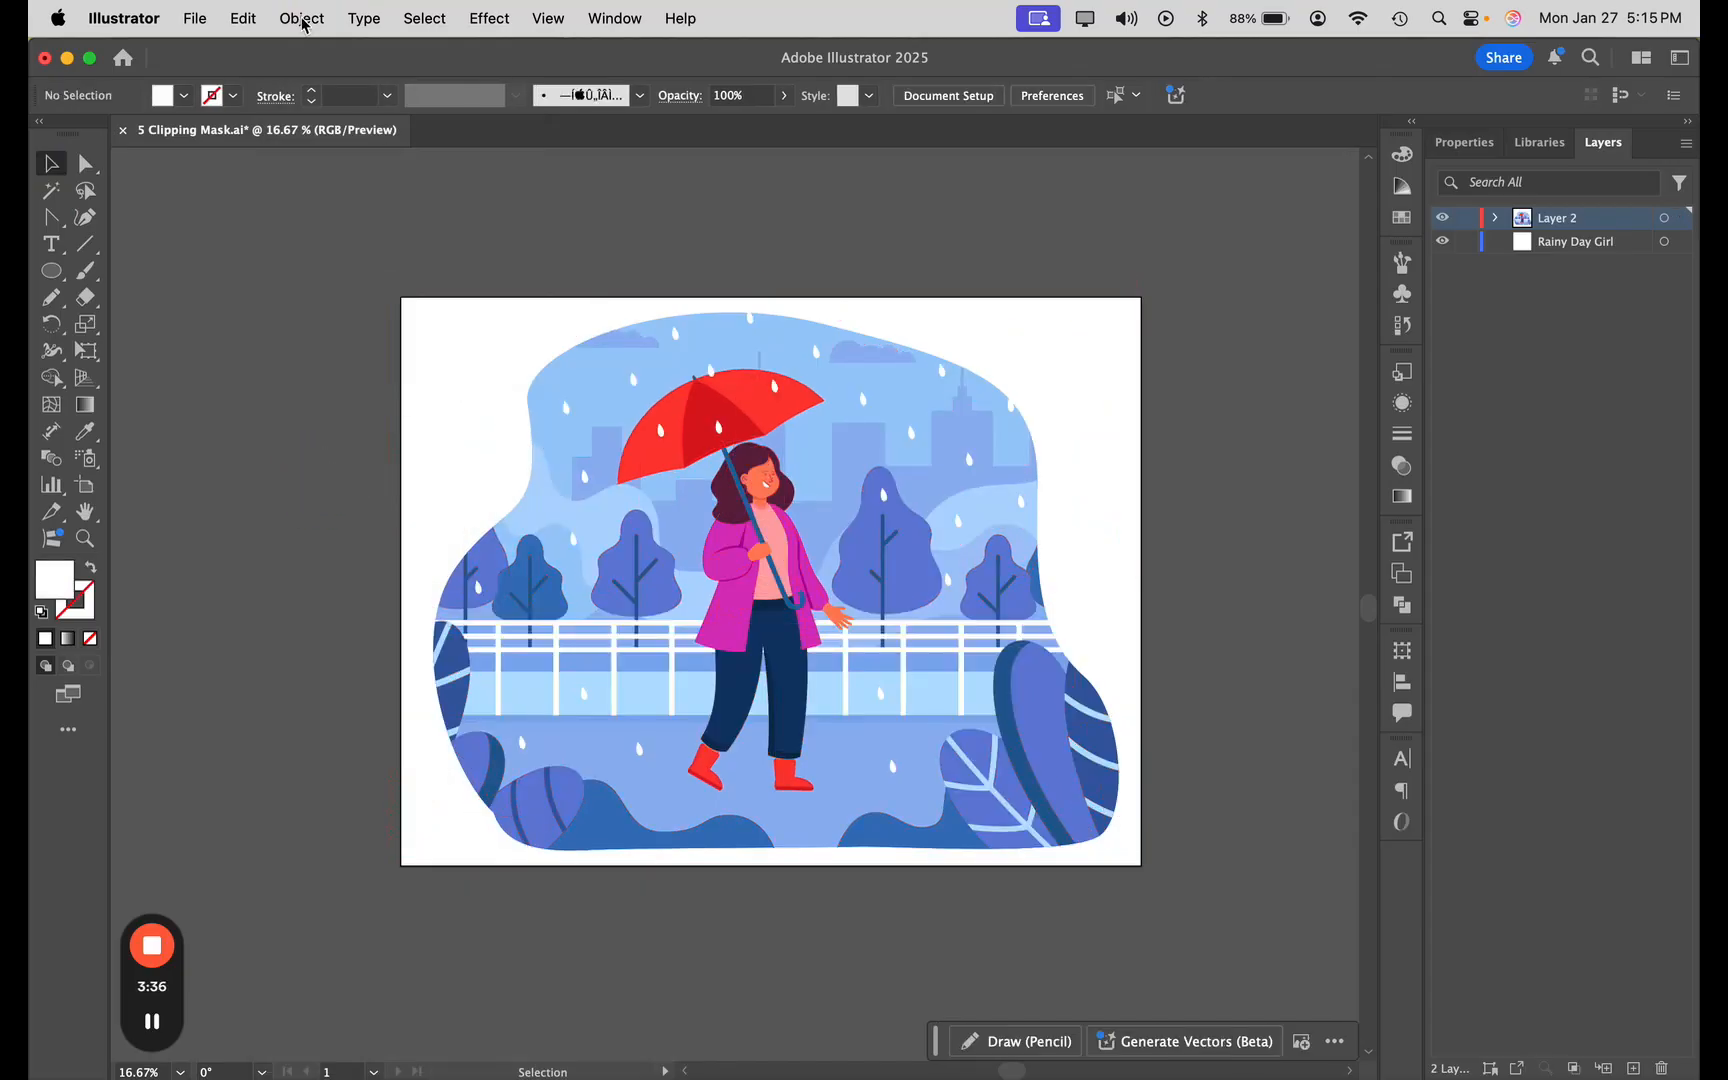
# - Select the clipped illustration as a whole, release its clipping mask and deselect the artwork
pyautogui.click(308, 20)
pyautogui.click(645, 392)
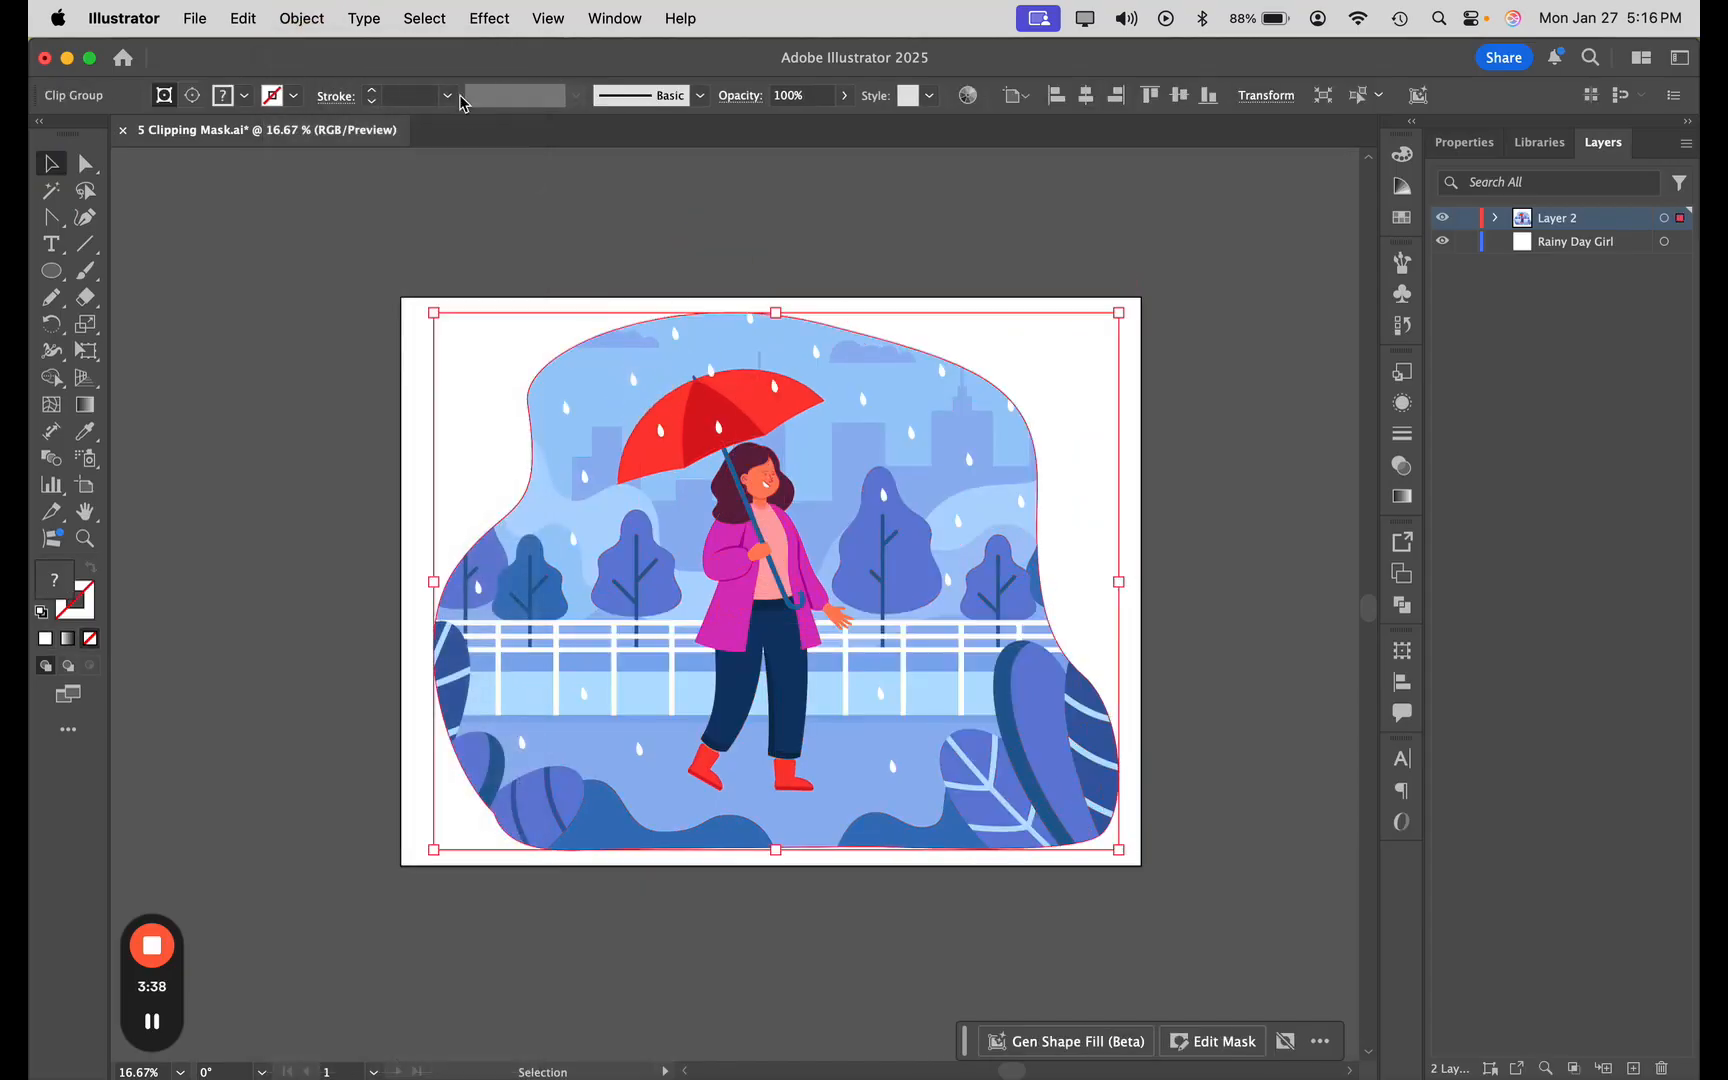
pyautogui.click(308, 19)
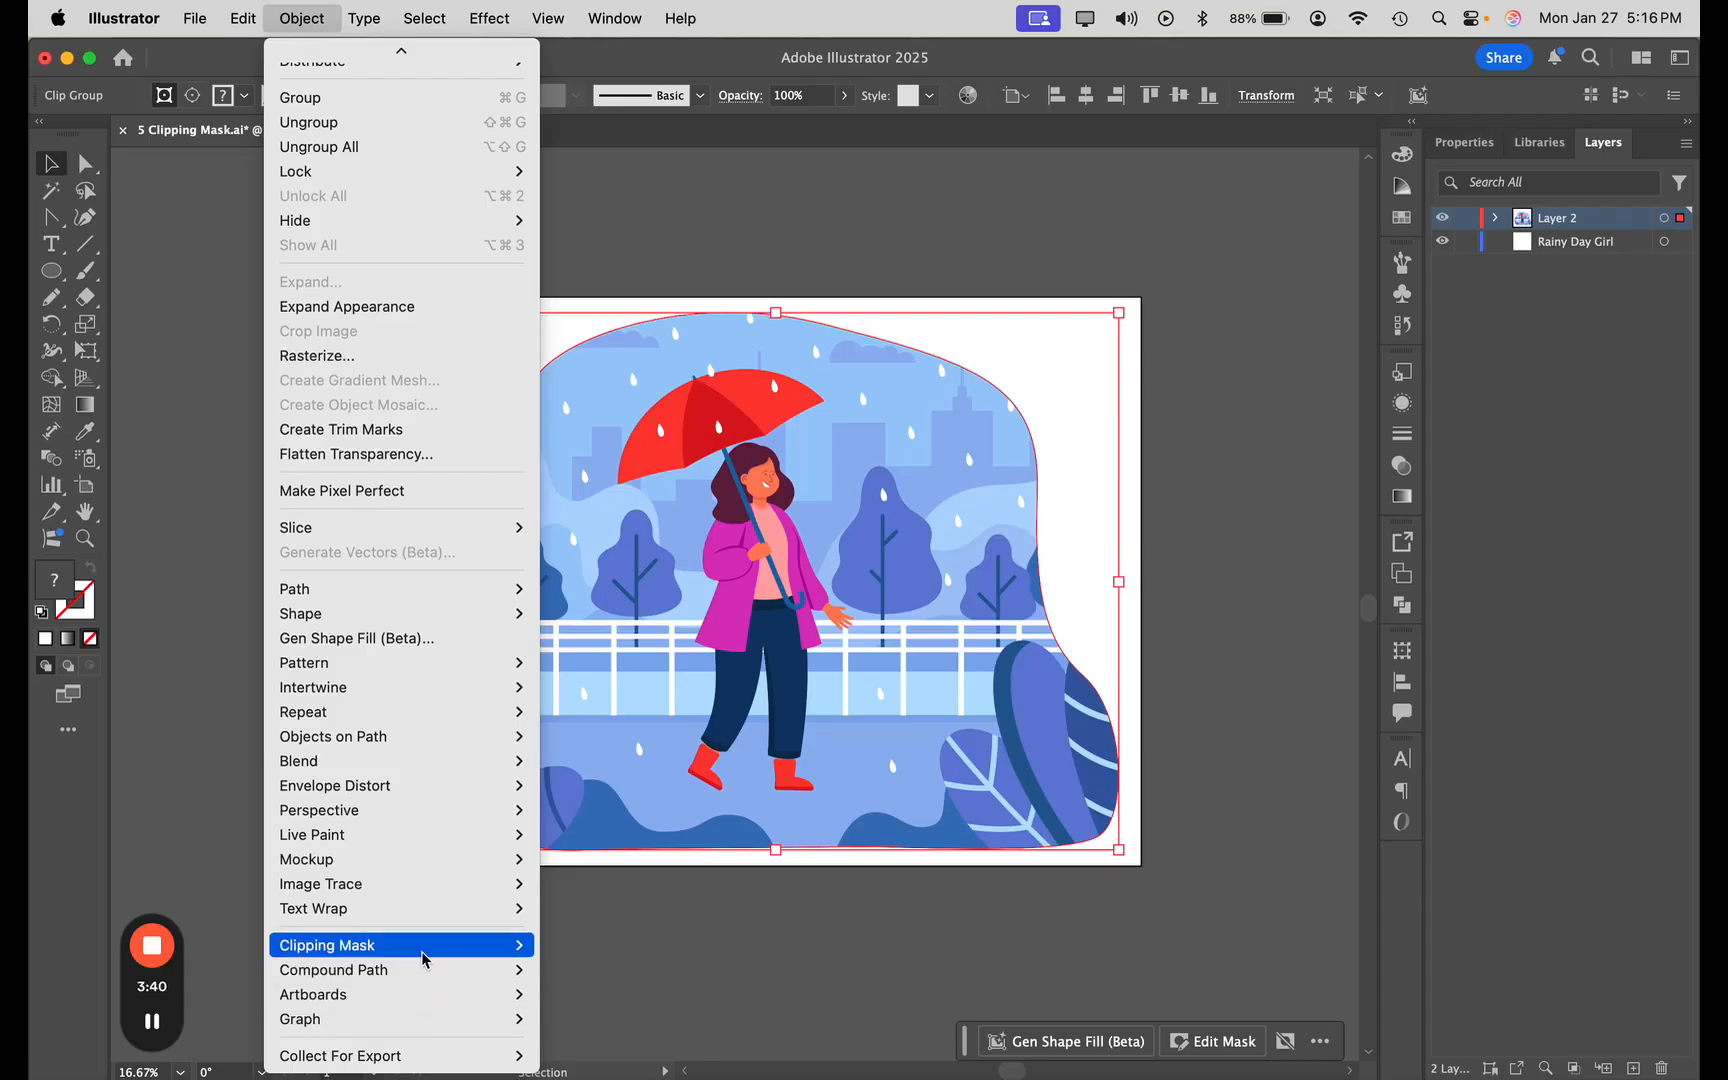
pyautogui.moveTo(475, 955)
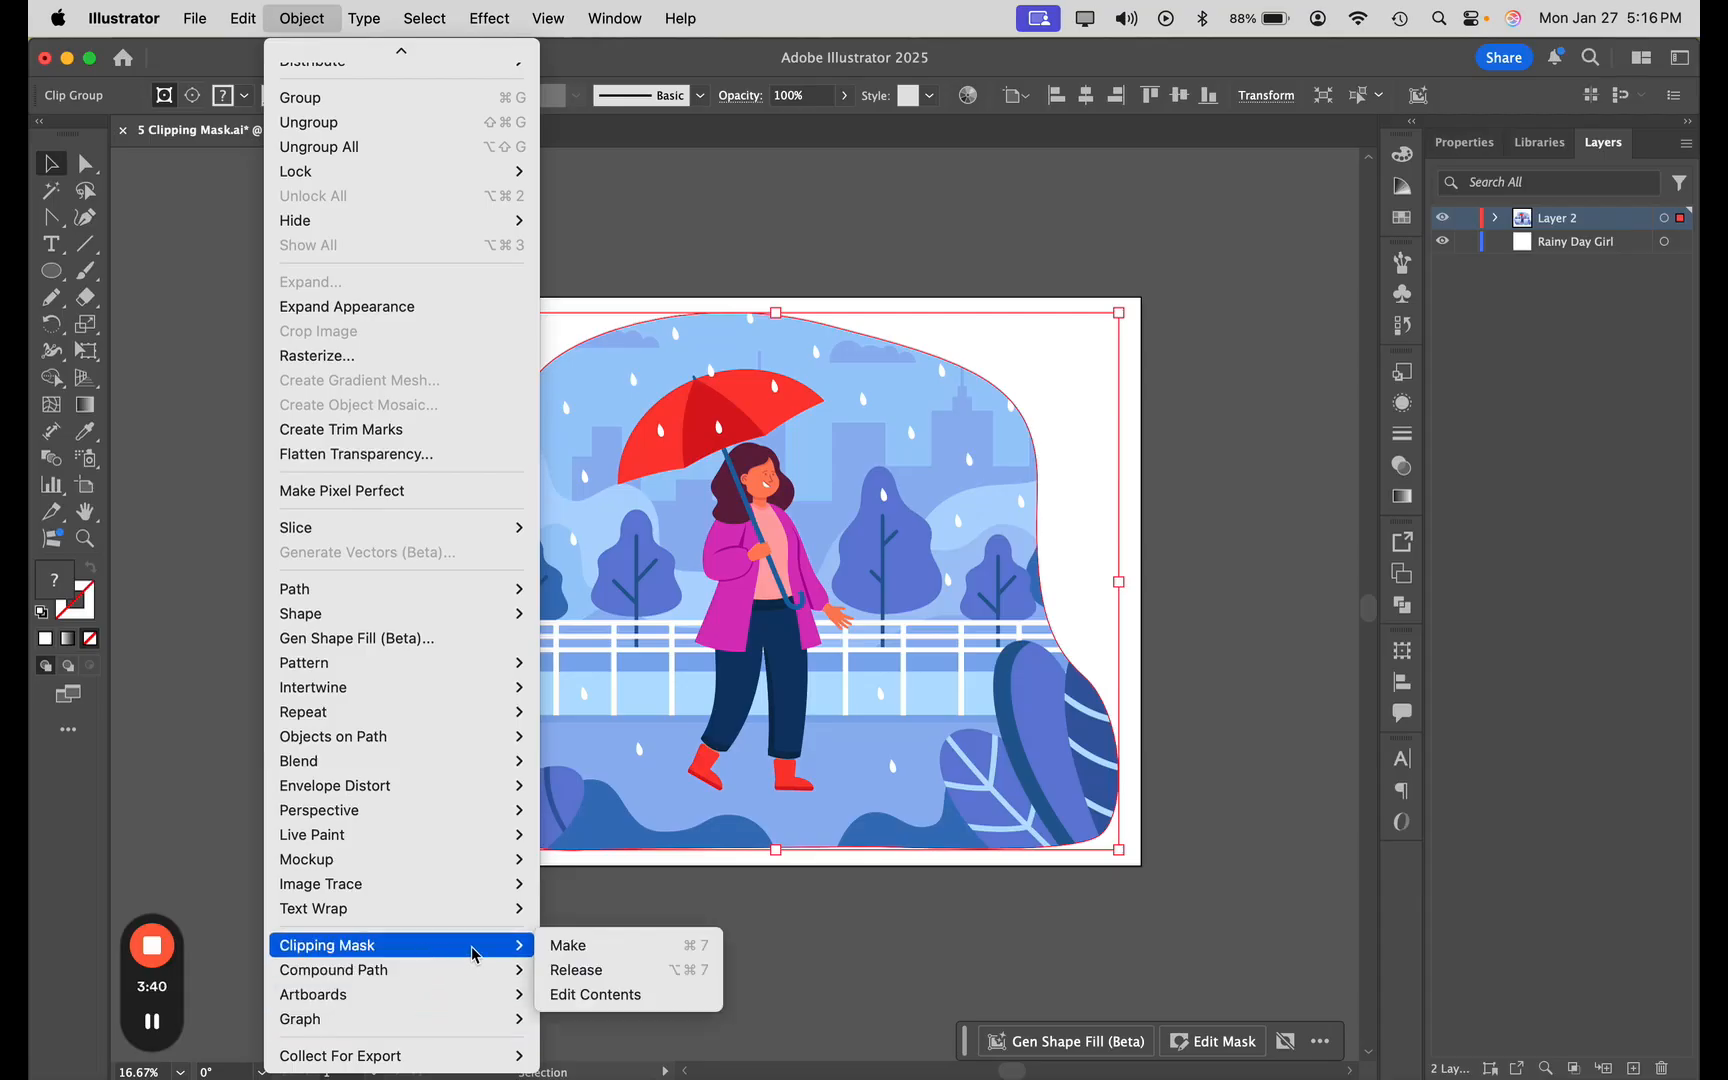
pyautogui.click(575, 970)
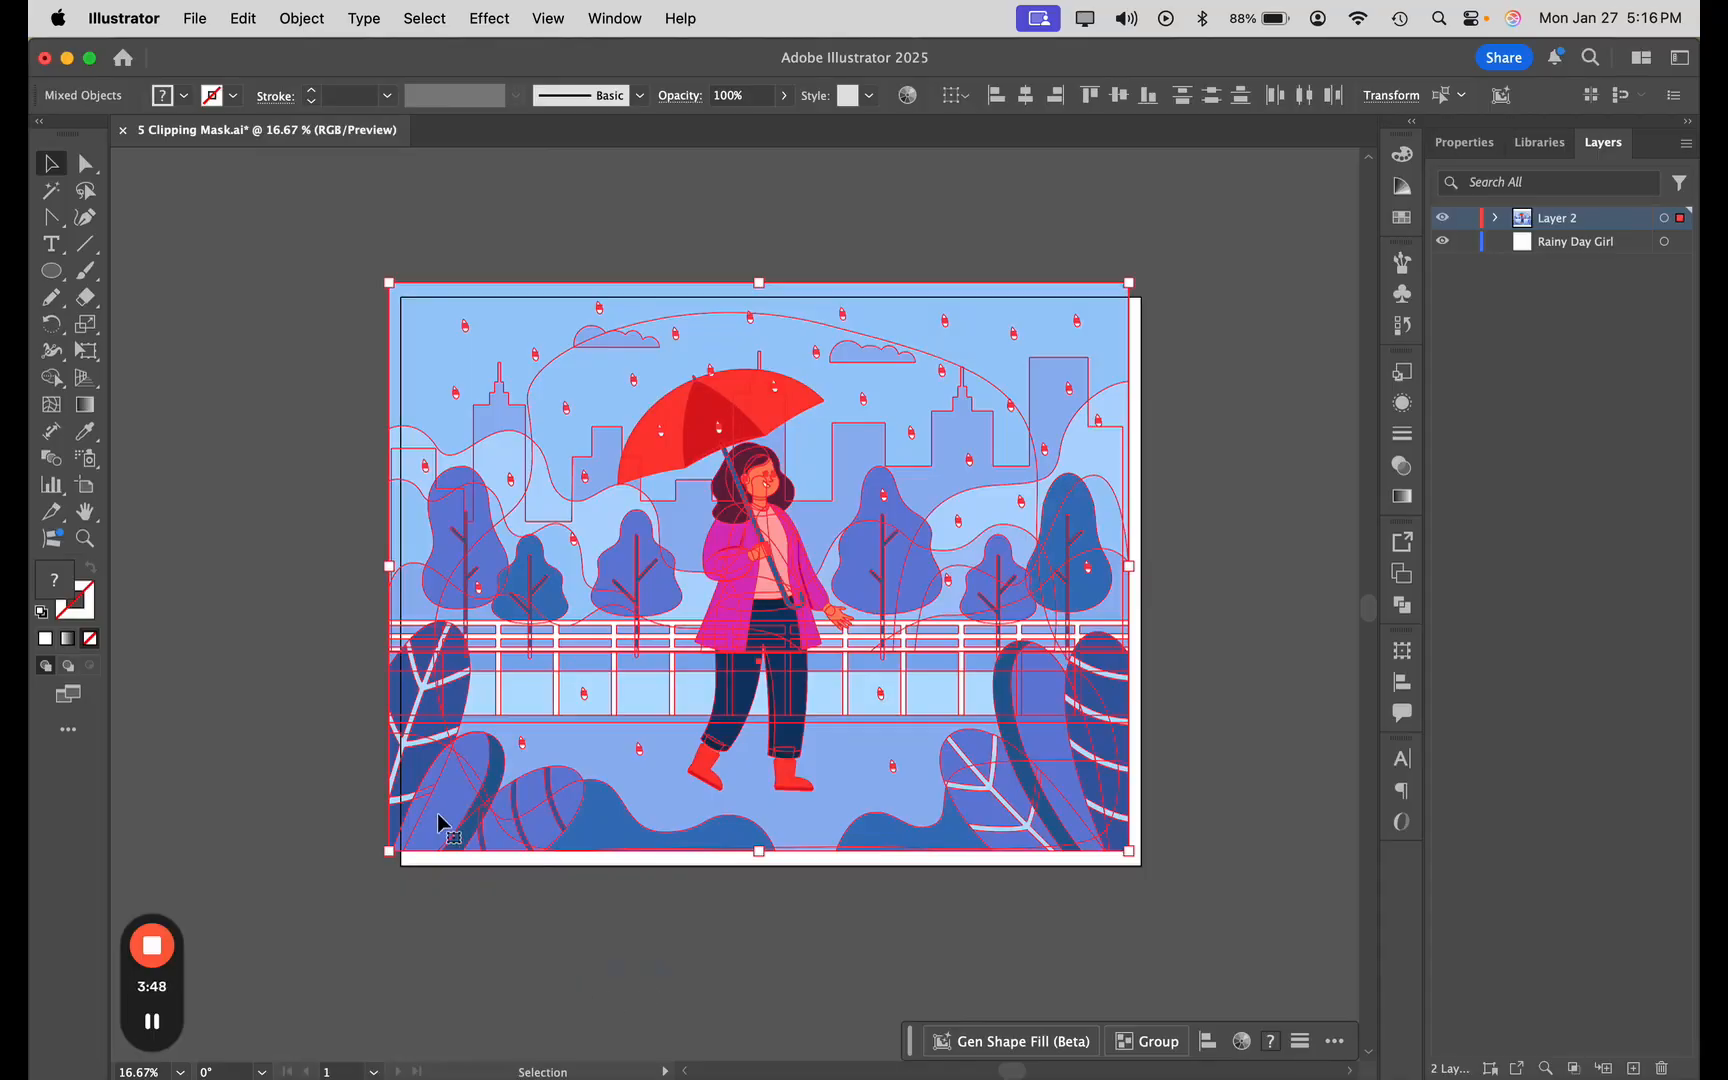
pyautogui.click(650, 1007)
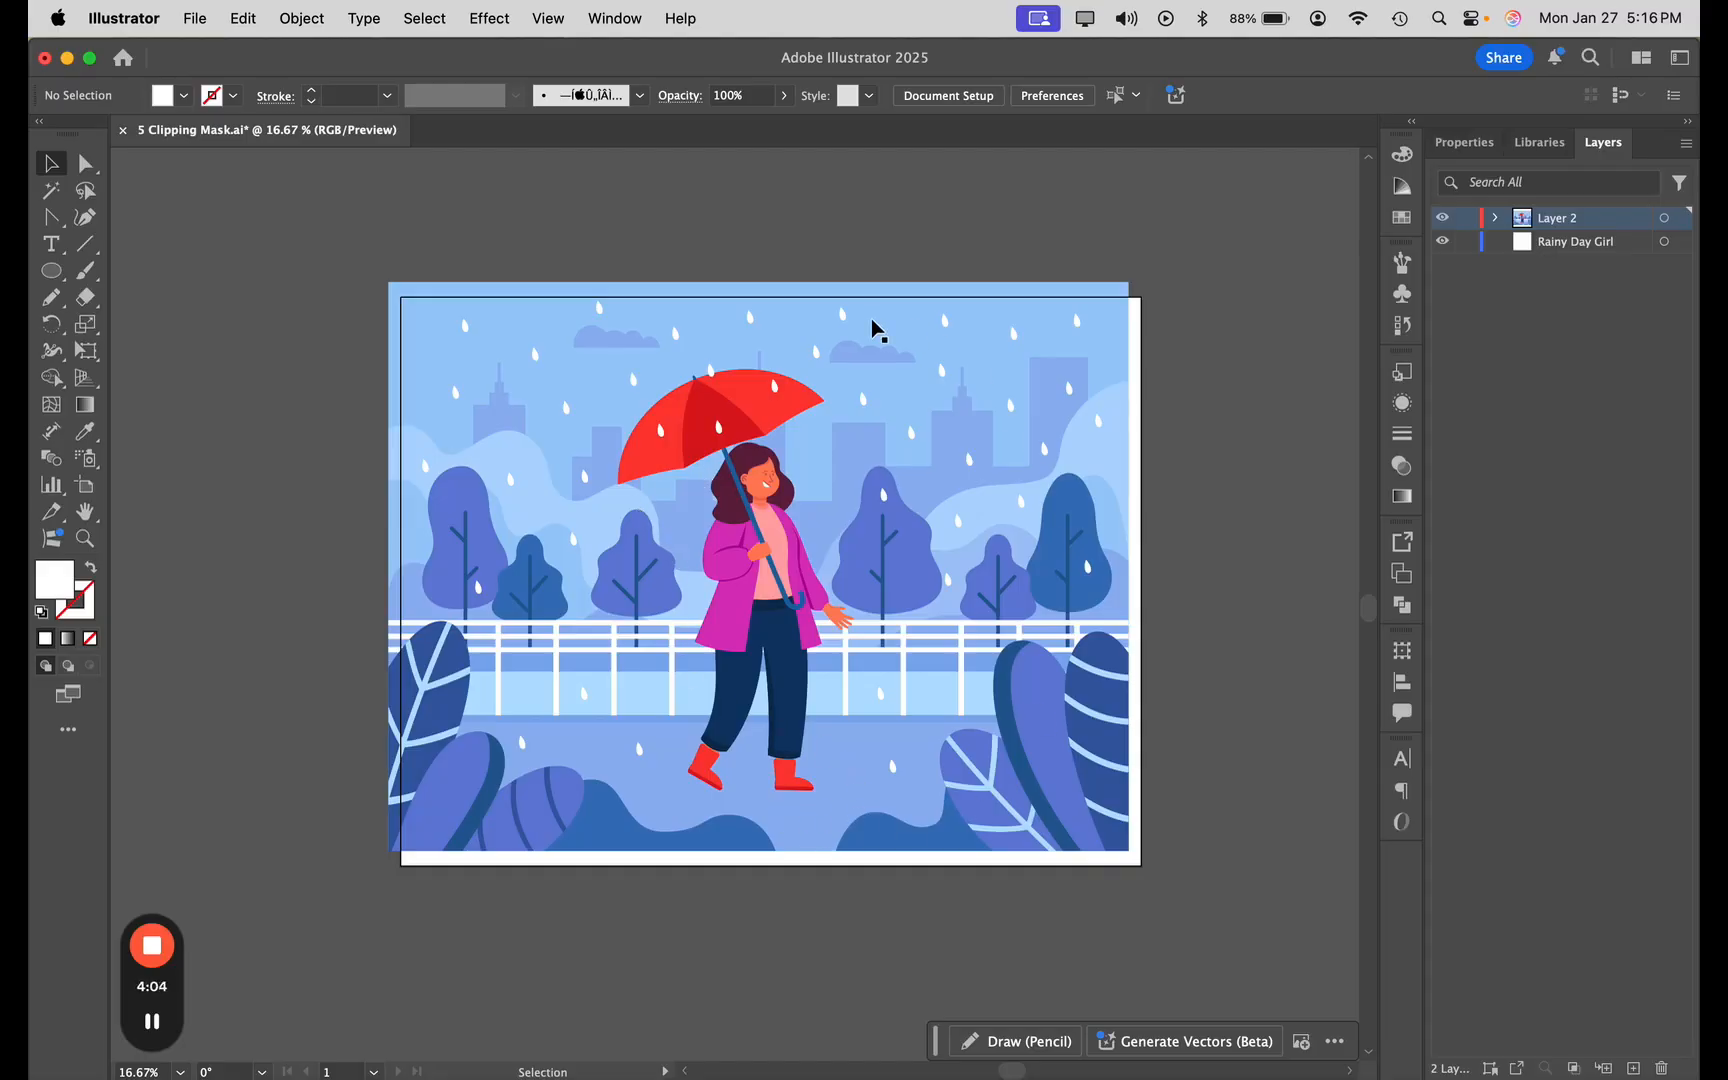
pyautogui.click(152, 945)
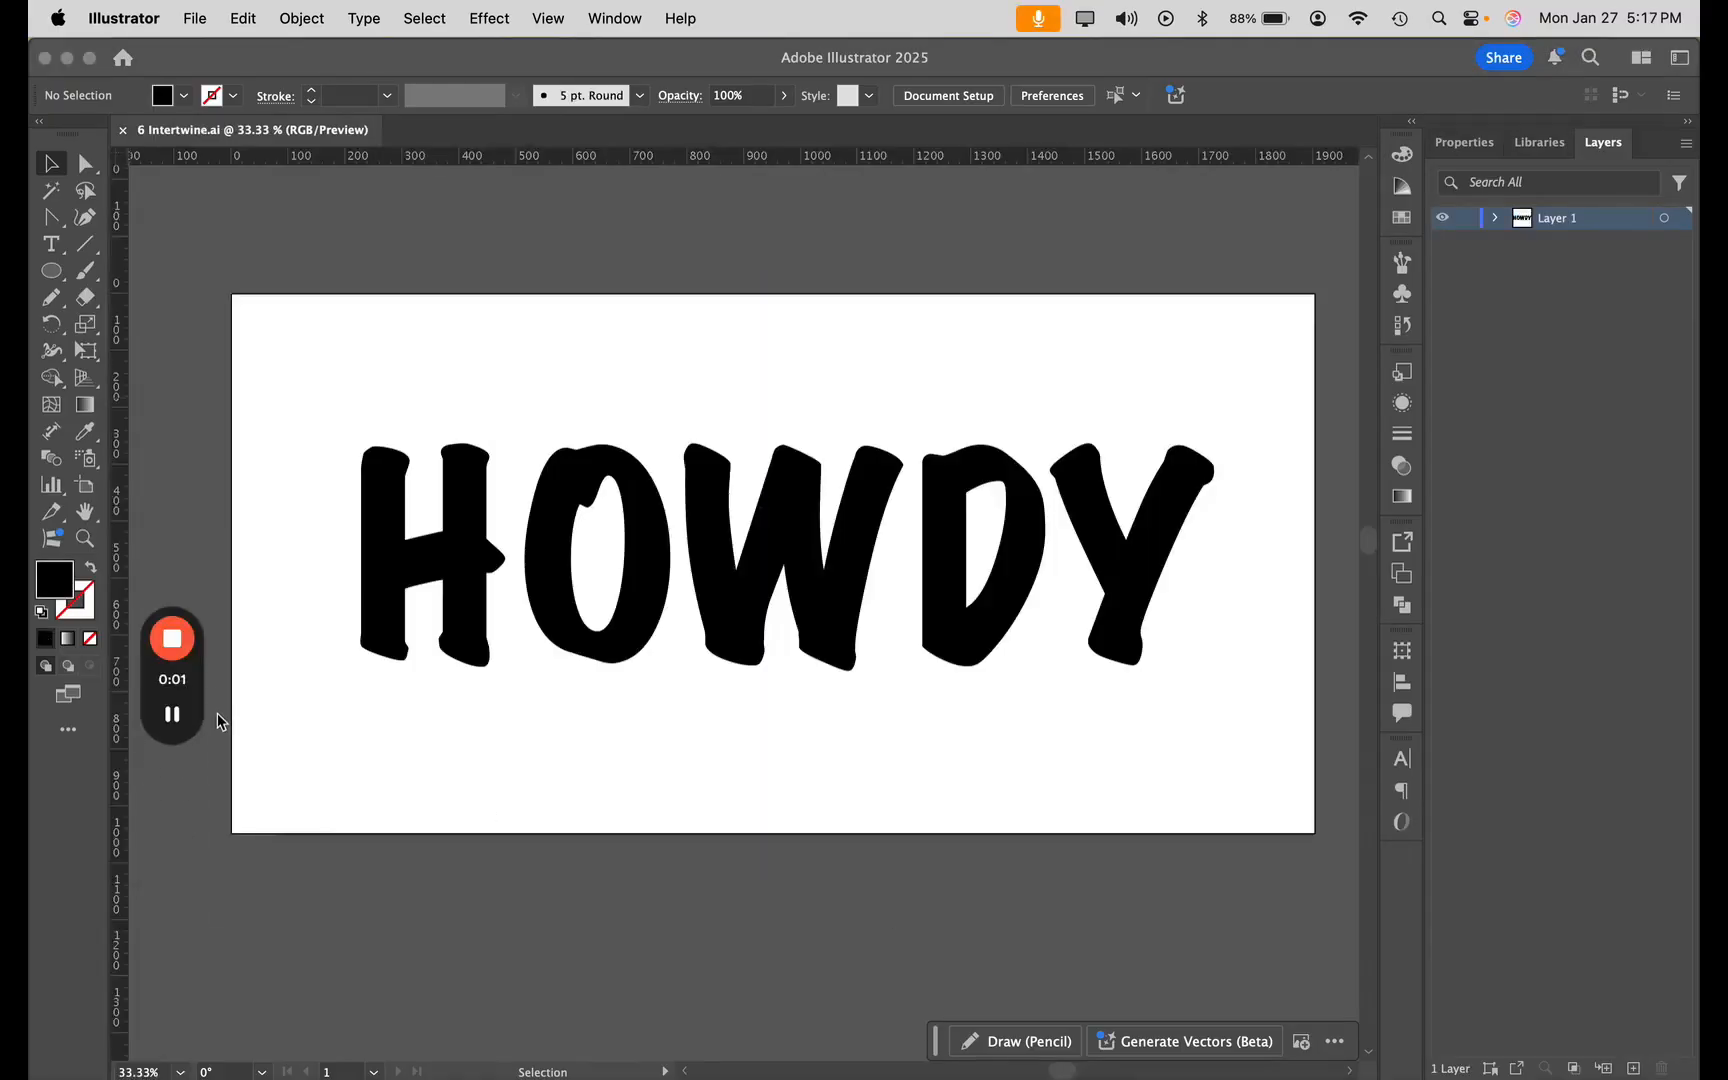
pyautogui.moveTo(203, 672); pyautogui.dragTo(203, 966)
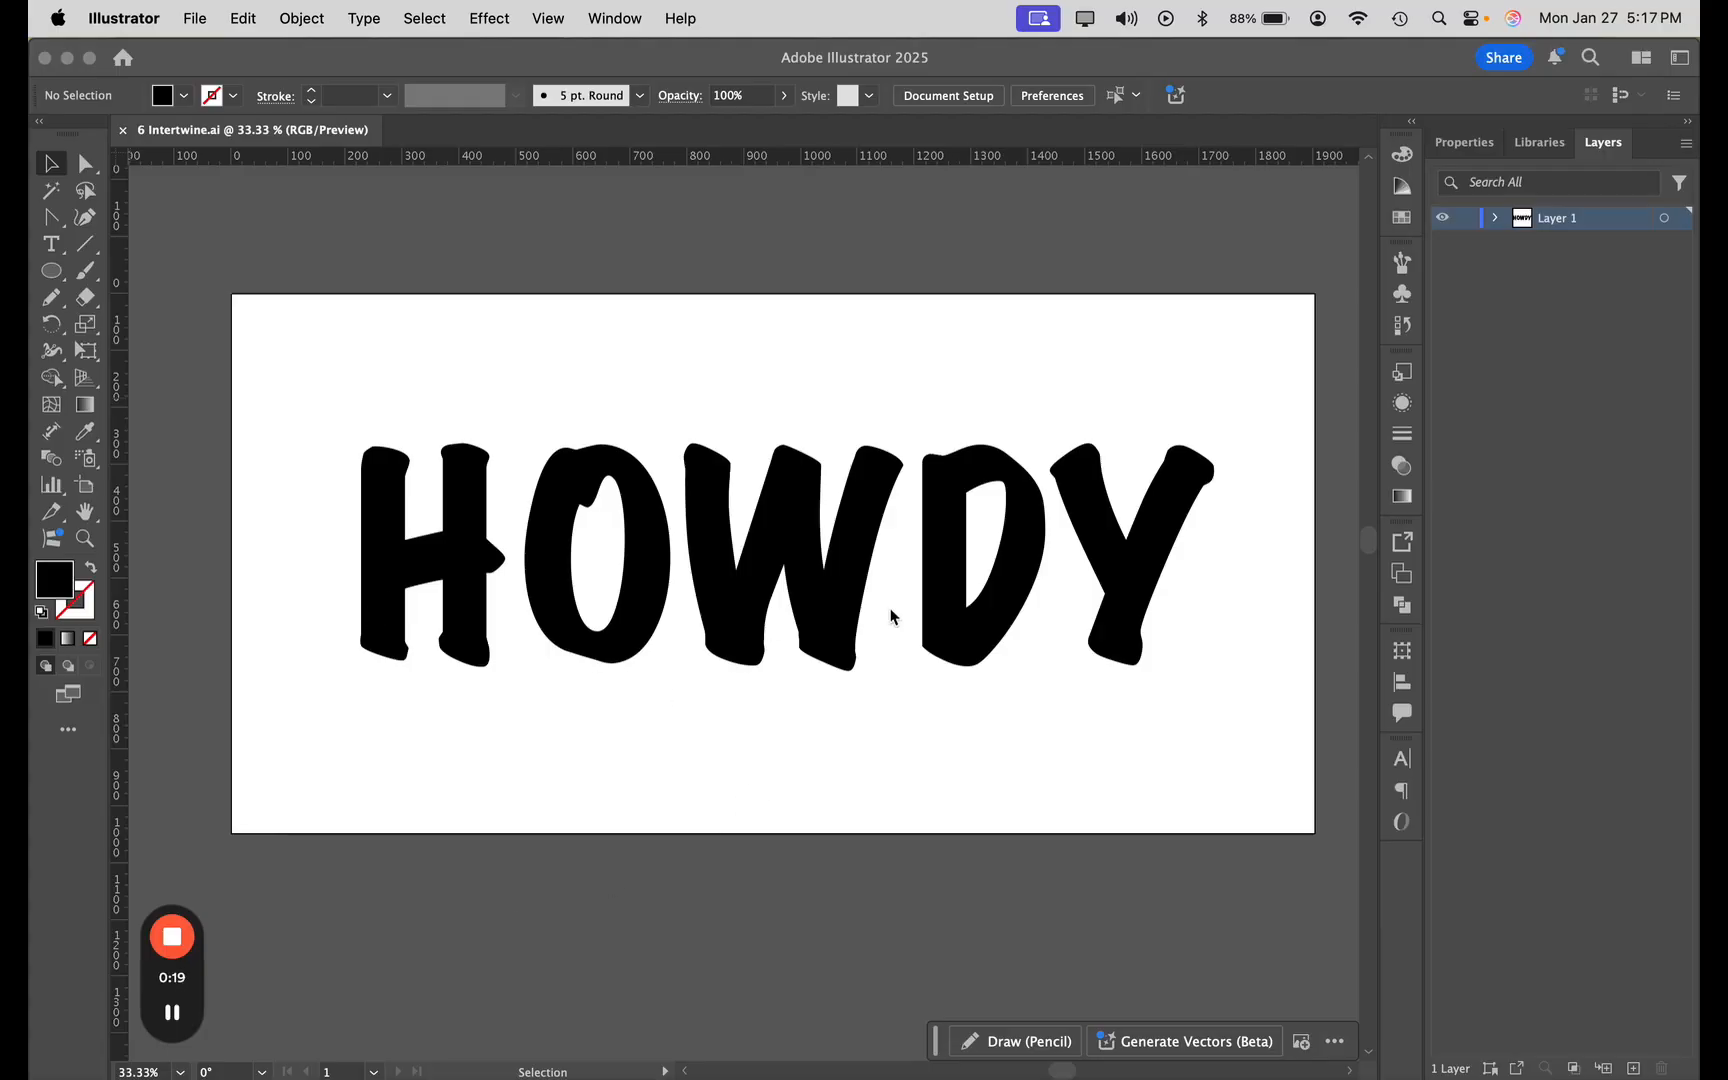
# - Select the HOWDY lettering, examine its outlines and anchor points, and deselect it
pyautogui.click(420, 565)
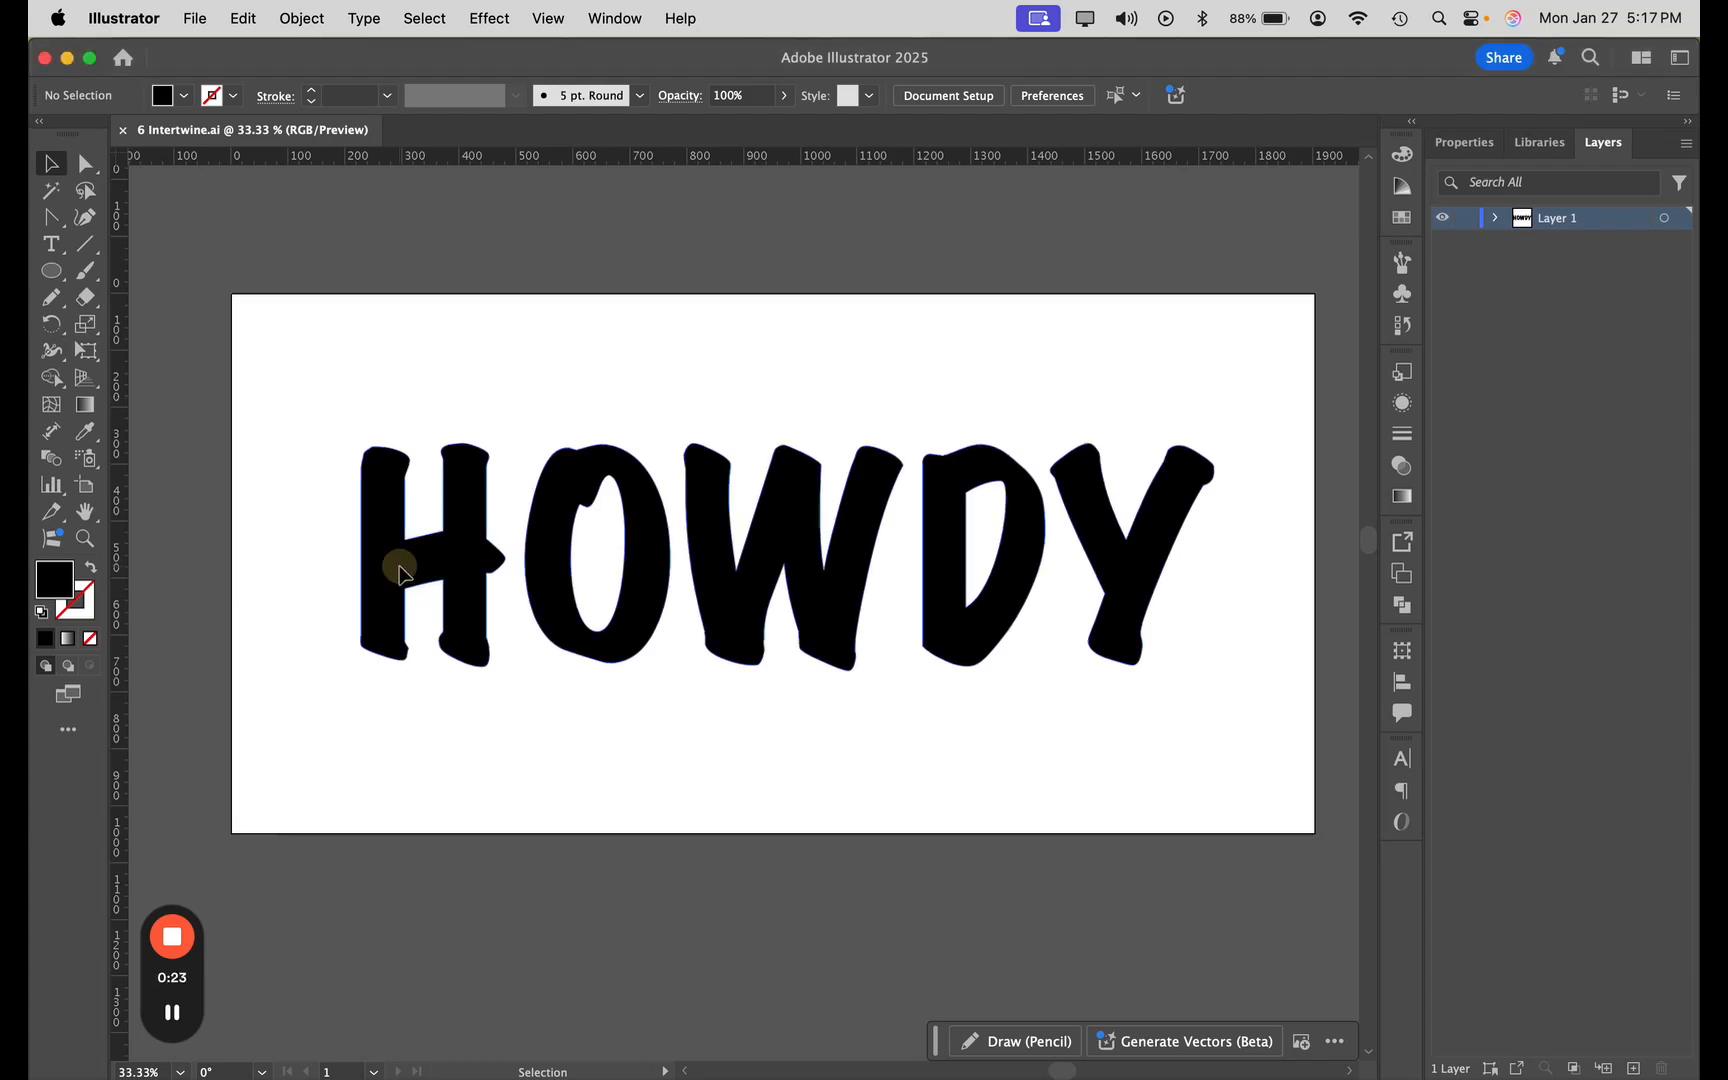
pyautogui.click(398, 572)
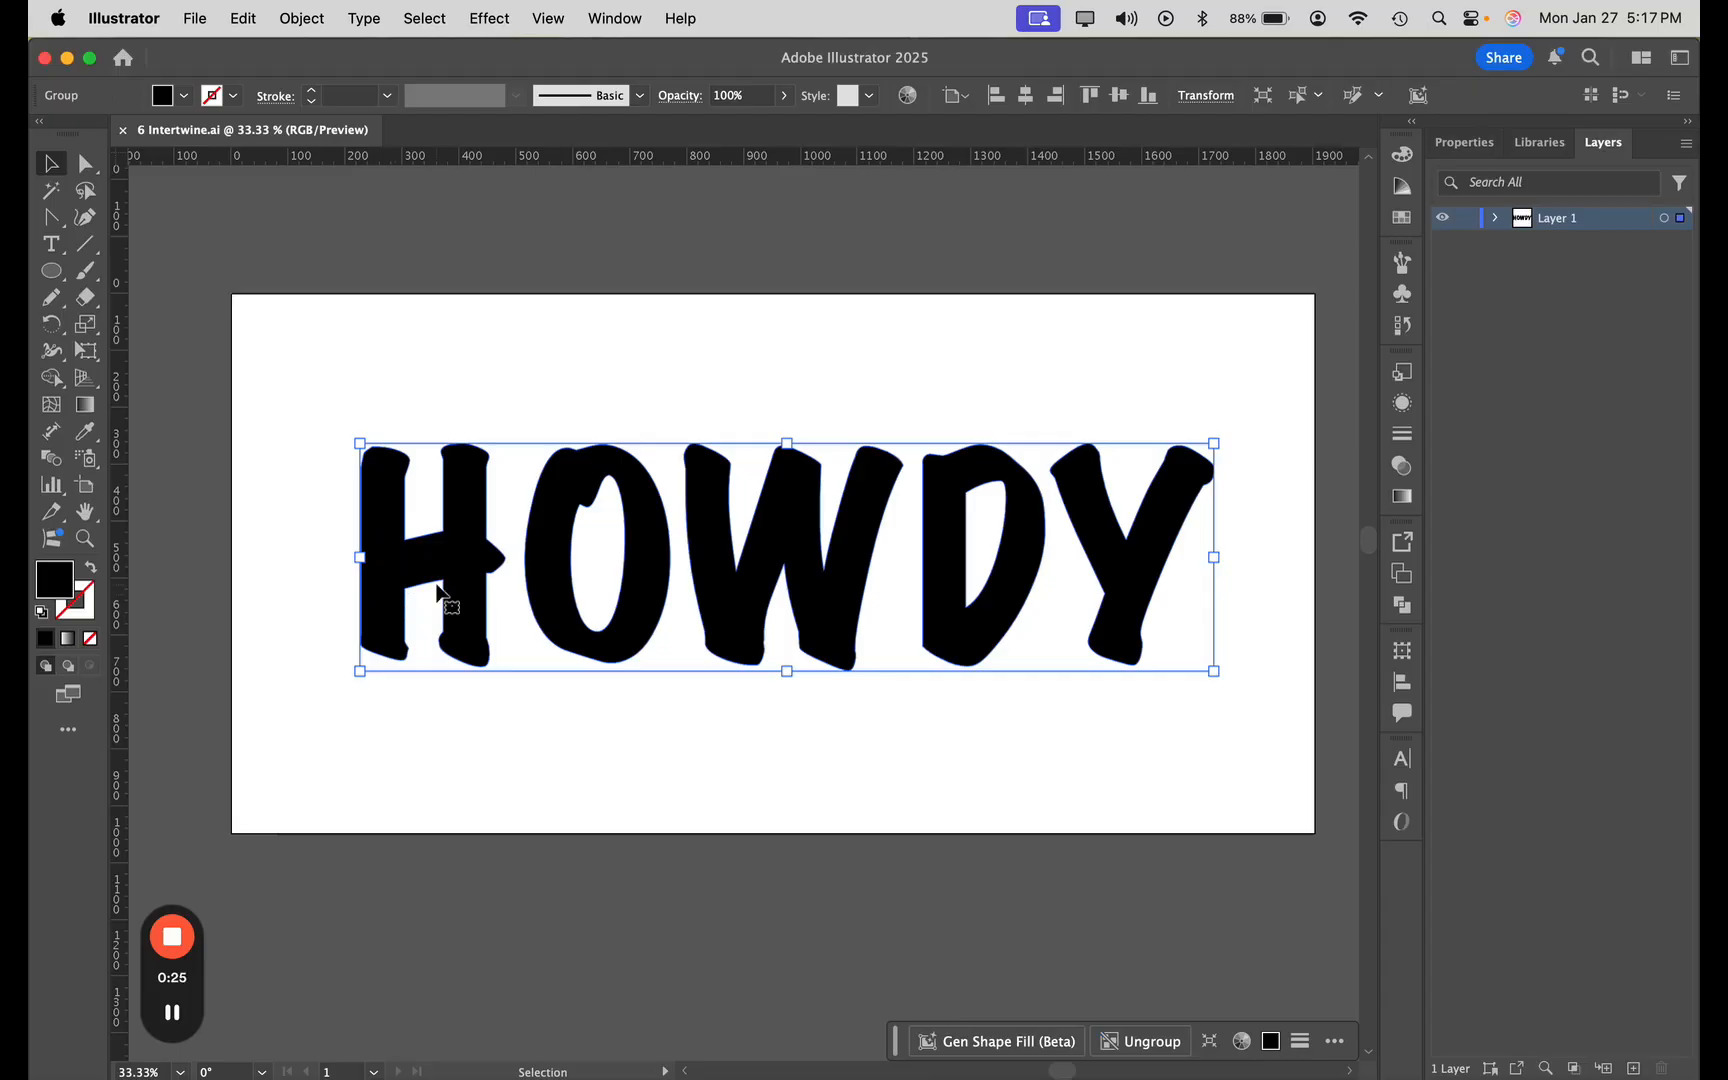
pyautogui.click(85, 163)
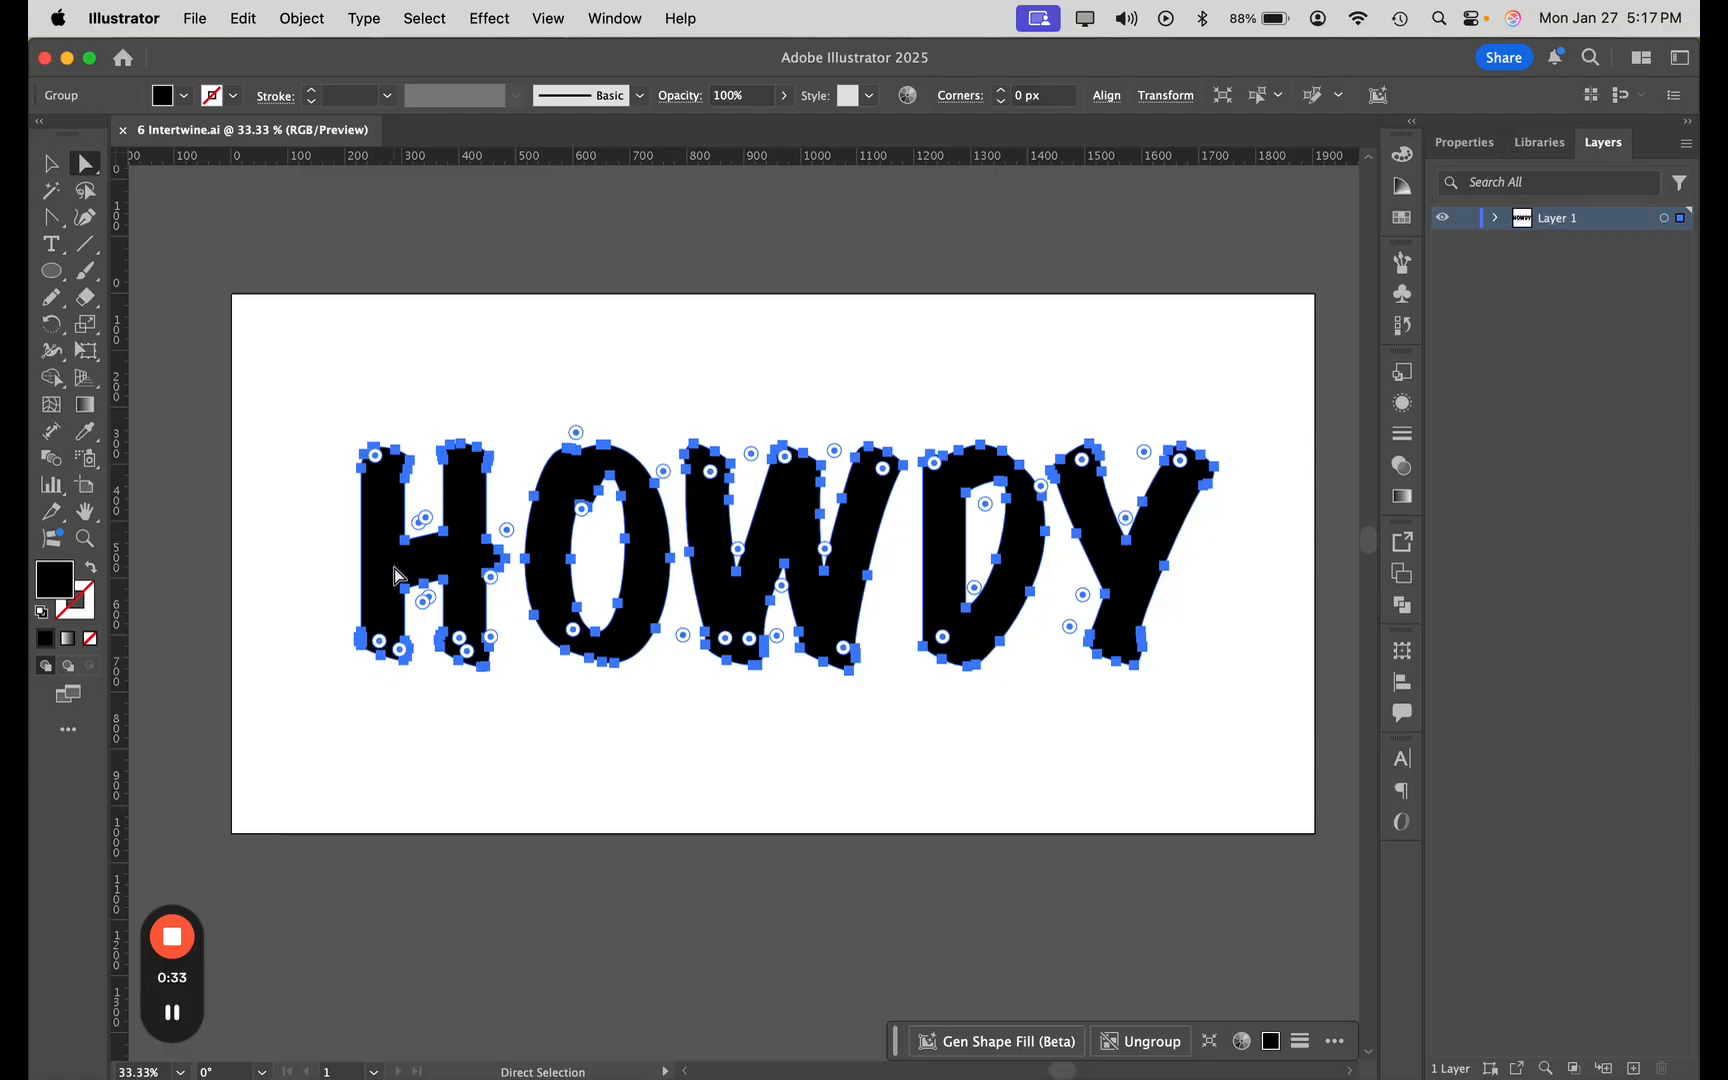
pyautogui.click(518, 761)
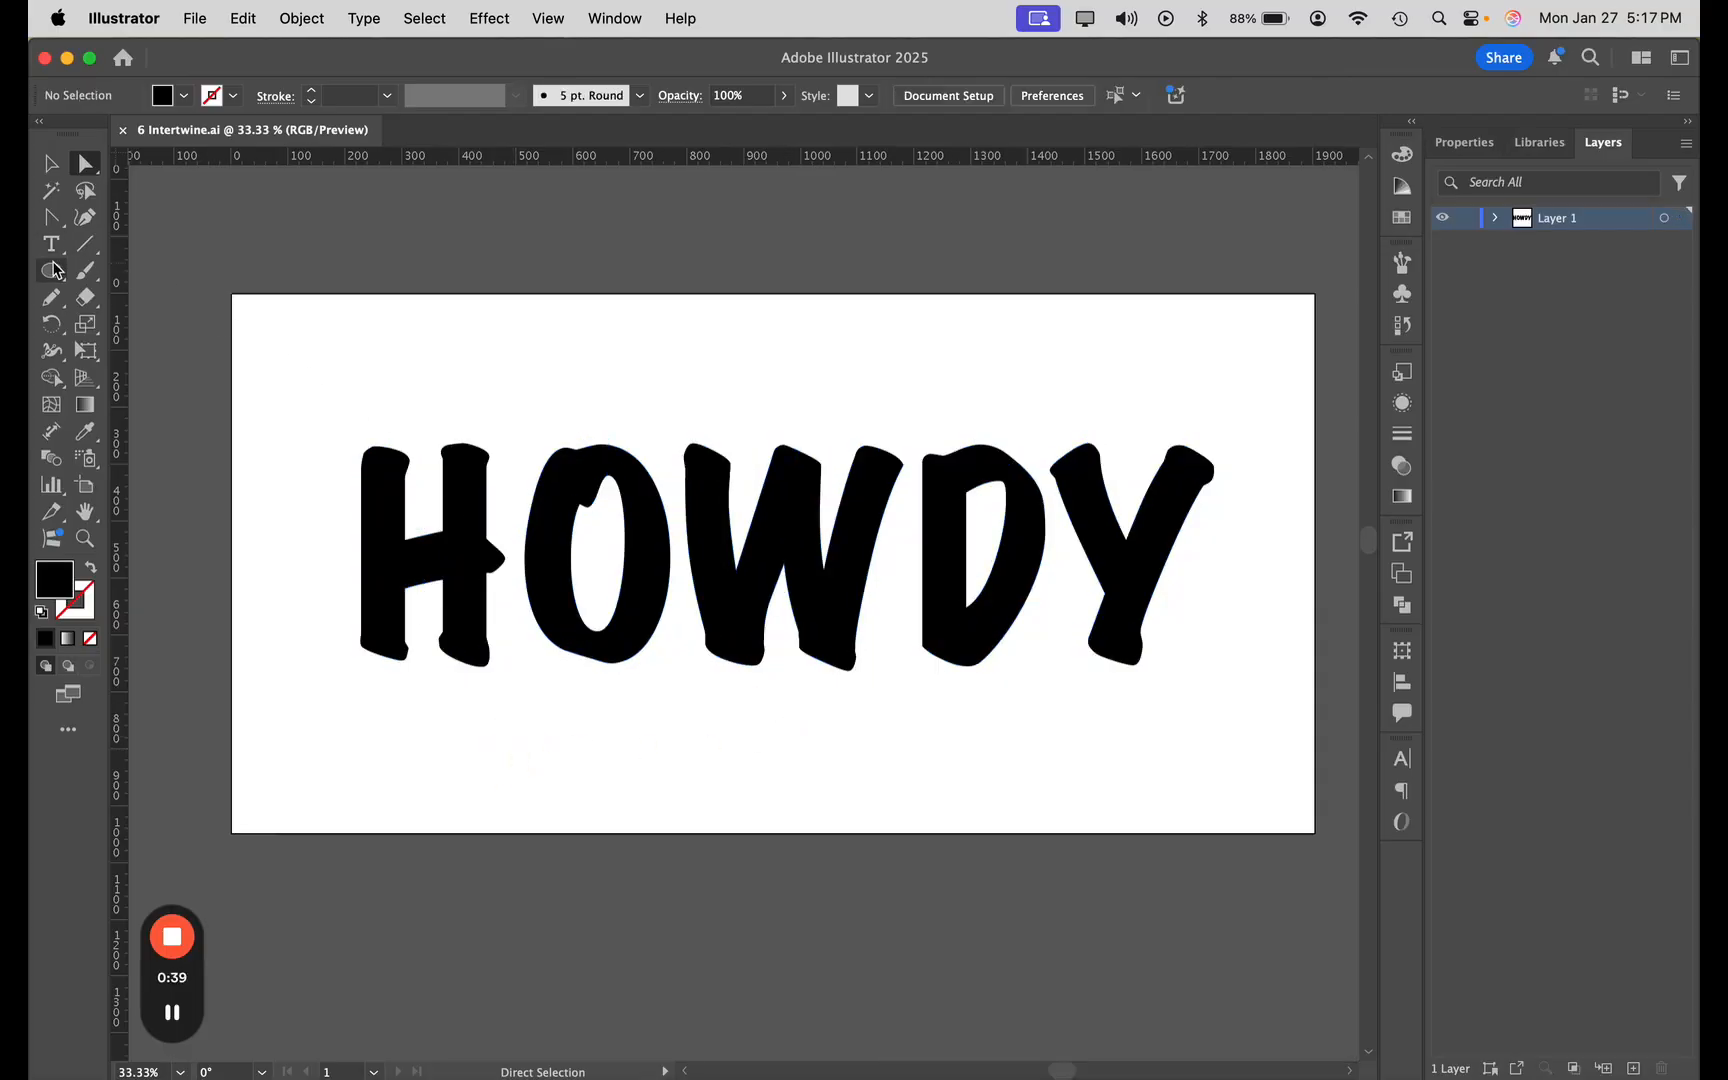
# - Set the Pencil tool's fidelity all the way to Smooth and accept its options
pyautogui.moveTo(60, 300); pyautogui.dragTo(136, 329)
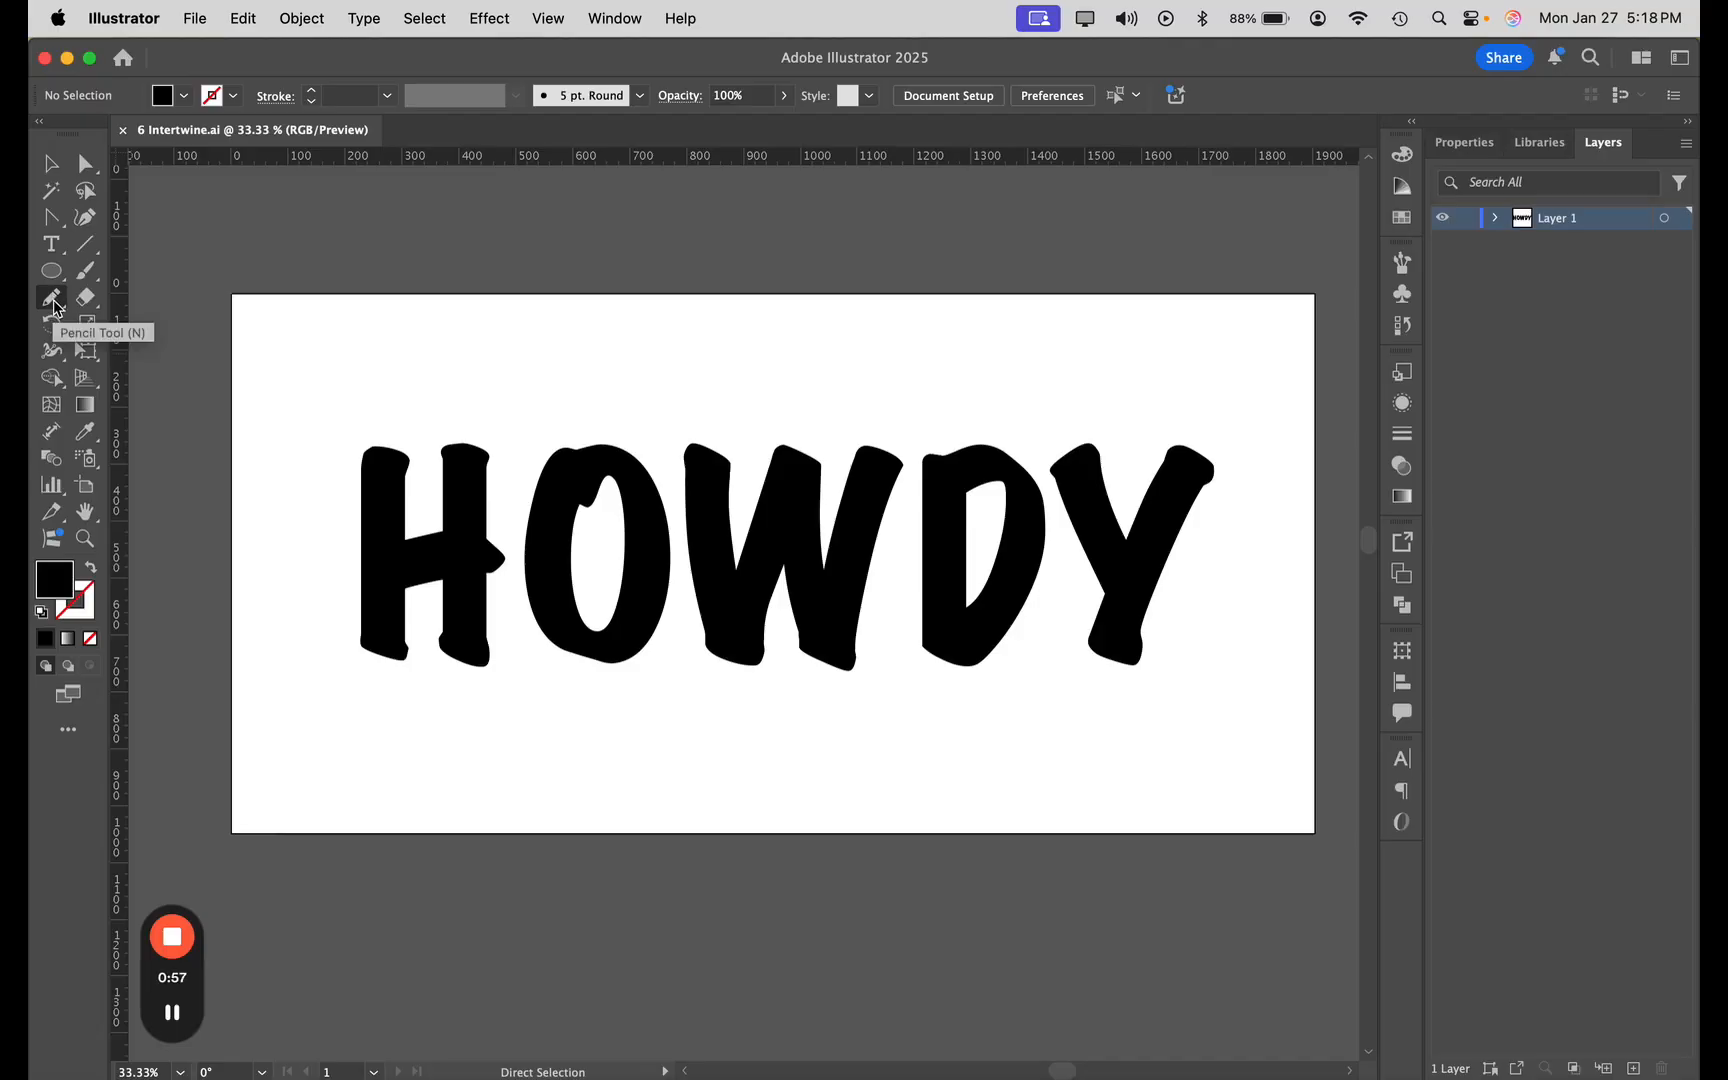
pyautogui.doubleClick(52, 298)
pyautogui.moveTo(115, 157); pyautogui.dragTo(238, 244)
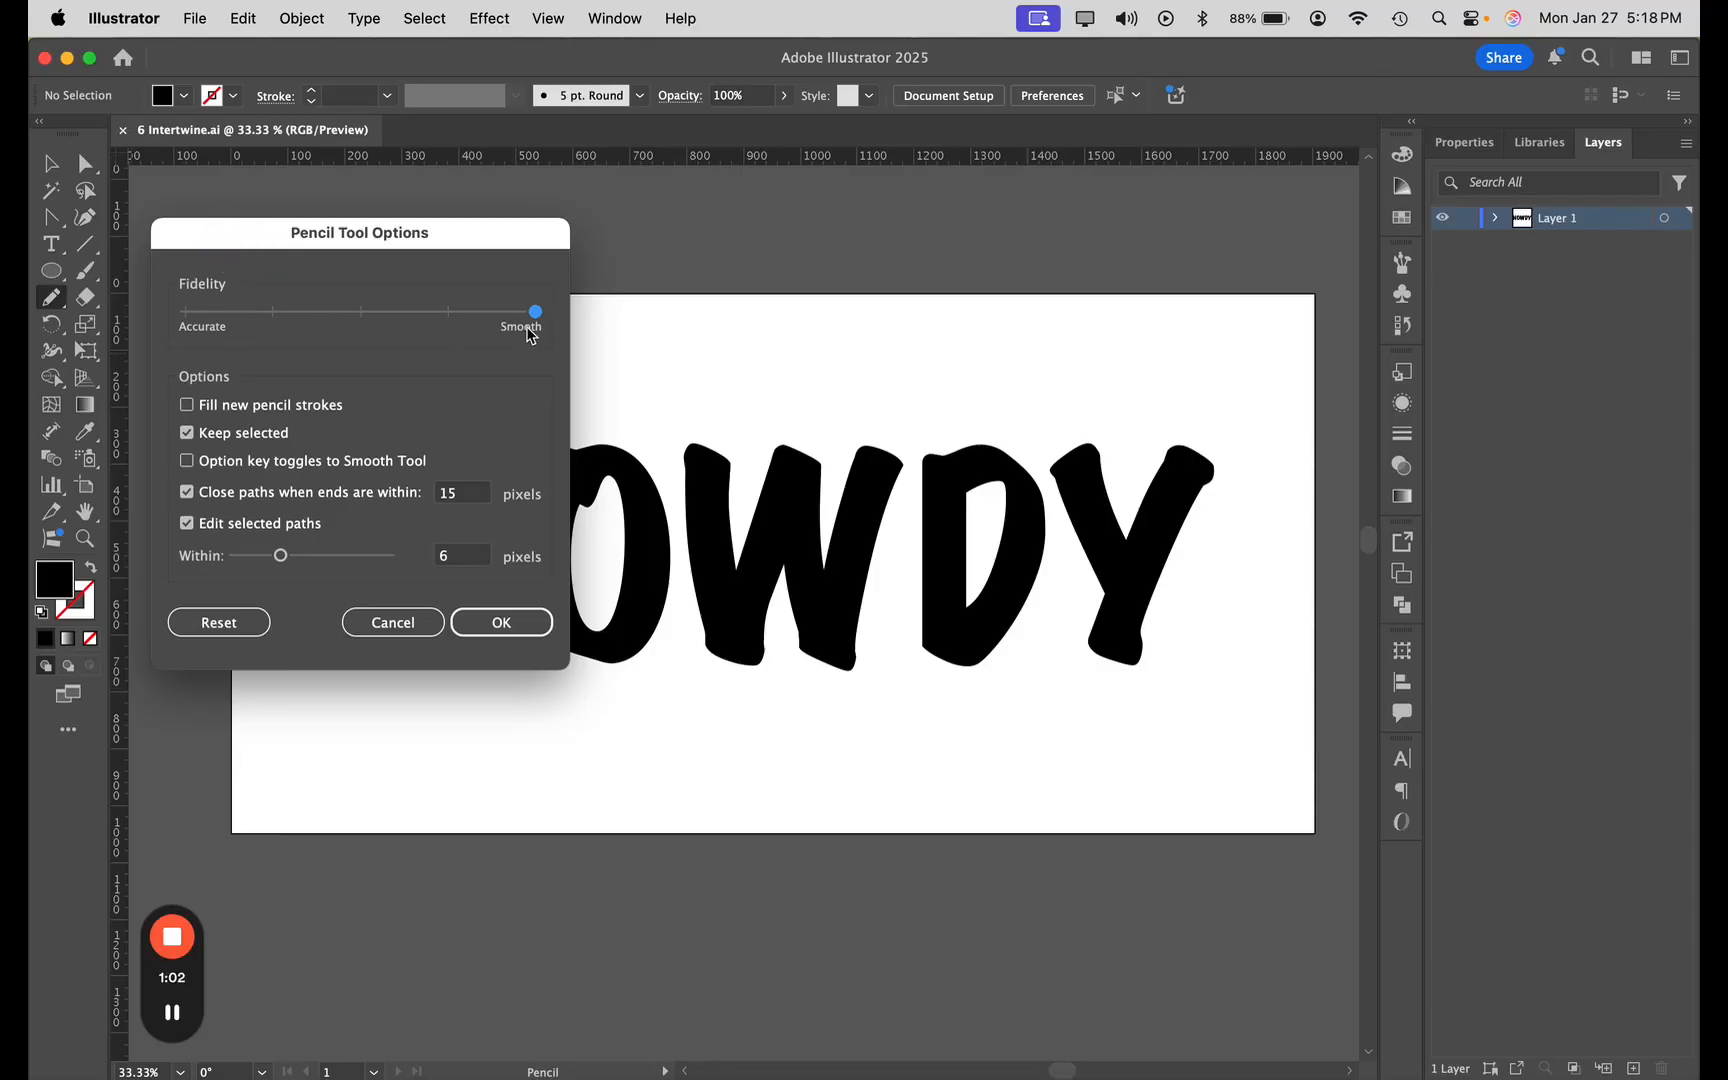
pyautogui.moveTo(537, 315)
pyautogui.mouseDown()
pyautogui.moveTo(552, 316)
pyautogui.moveTo(534, 317)
pyautogui.mouseUp()
pyautogui.click(484, 627)
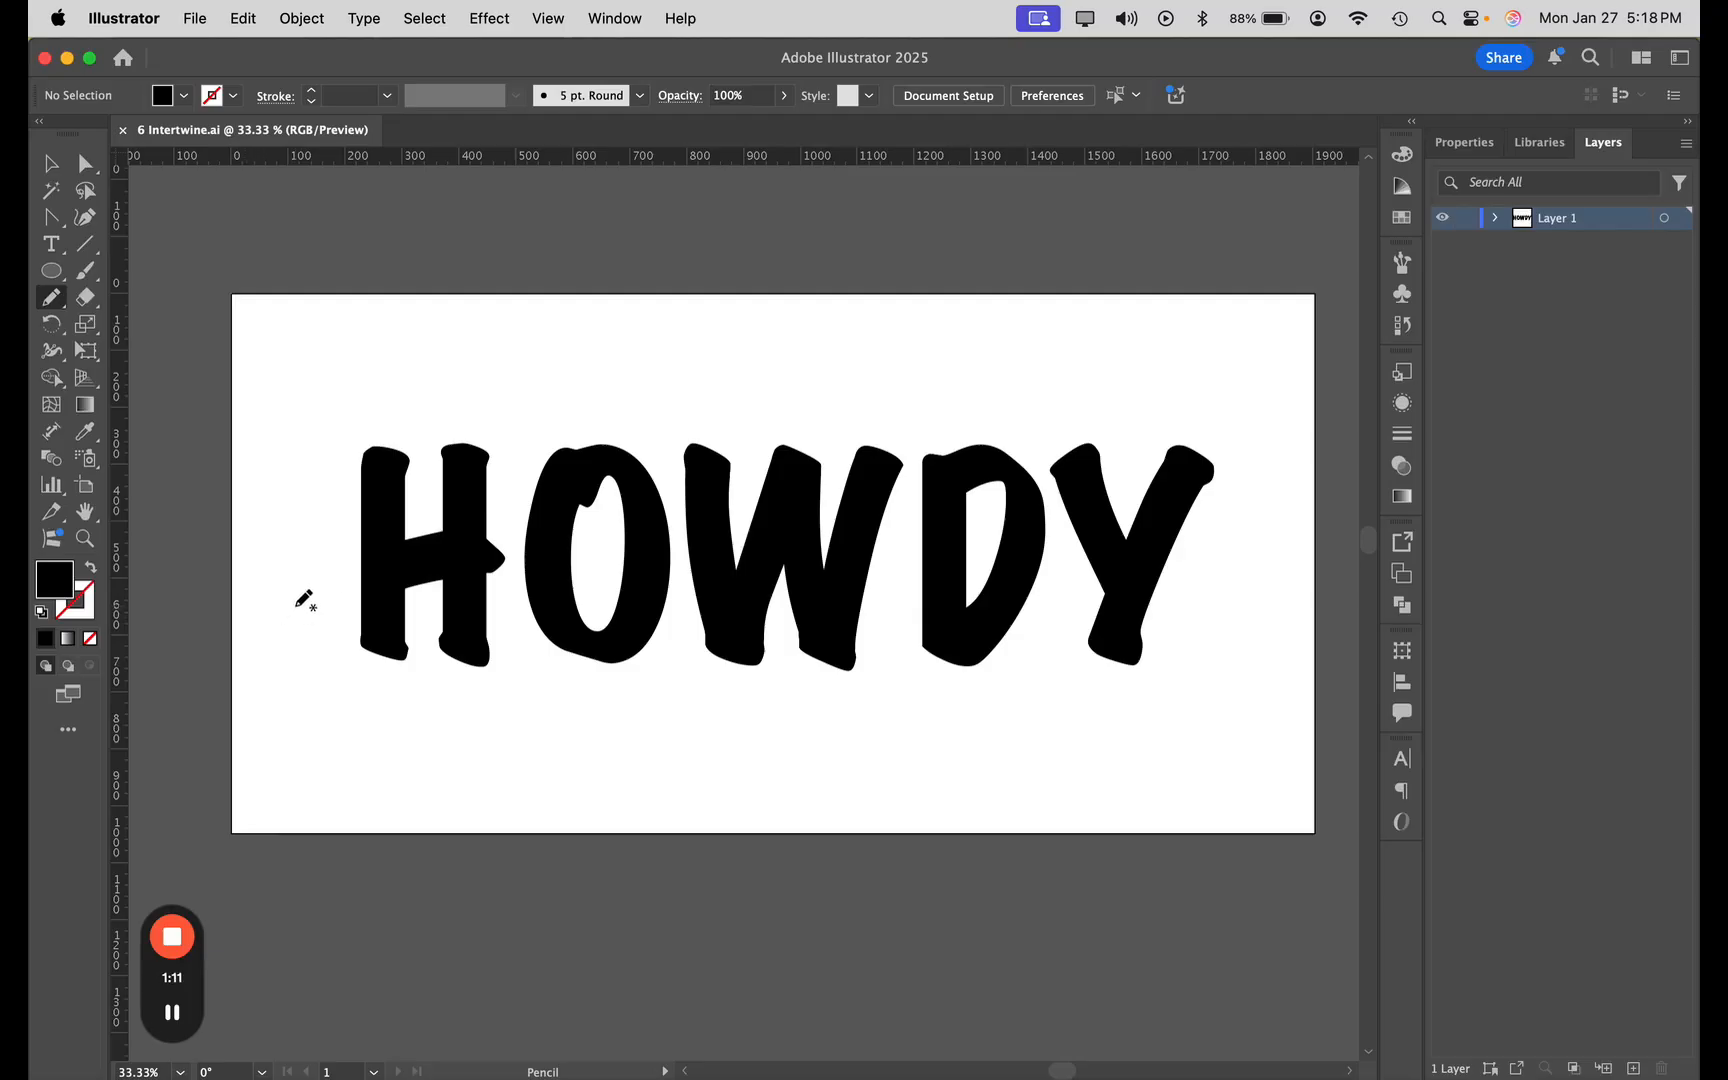
# - Draw a wavy pencil path across the whole HOWDY lettering and apply the second rope brush, in golden brown, to it
pyautogui.moveTo(278, 620)
pyautogui.mouseDown()
pyautogui.moveTo(422, 501)
pyautogui.moveTo(485, 495)
pyautogui.moveTo(624, 559)
pyautogui.moveTo(736, 576)
pyautogui.moveTo(785, 565)
pyautogui.moveTo(841, 513)
pyautogui.moveTo(1021, 526)
pyautogui.moveTo(1168, 497)
pyautogui.moveTo(1280, 580)
pyautogui.mouseUp()
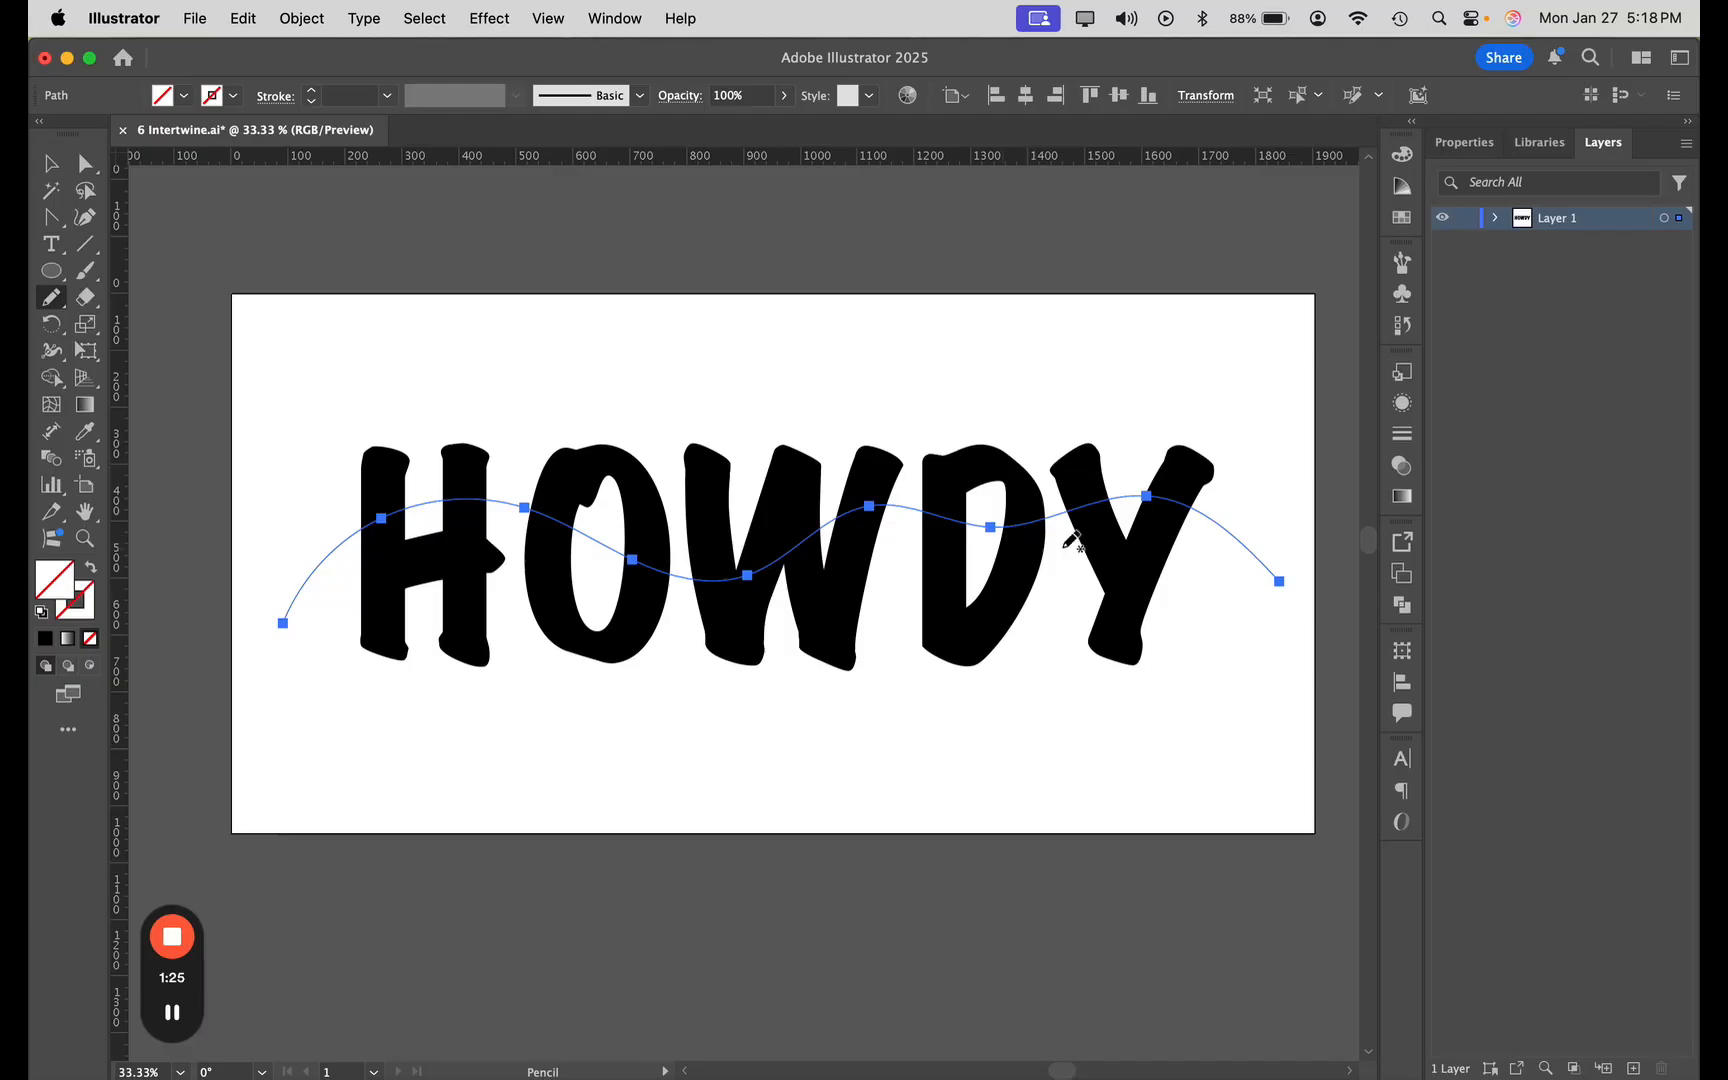
pyautogui.click(1403, 265)
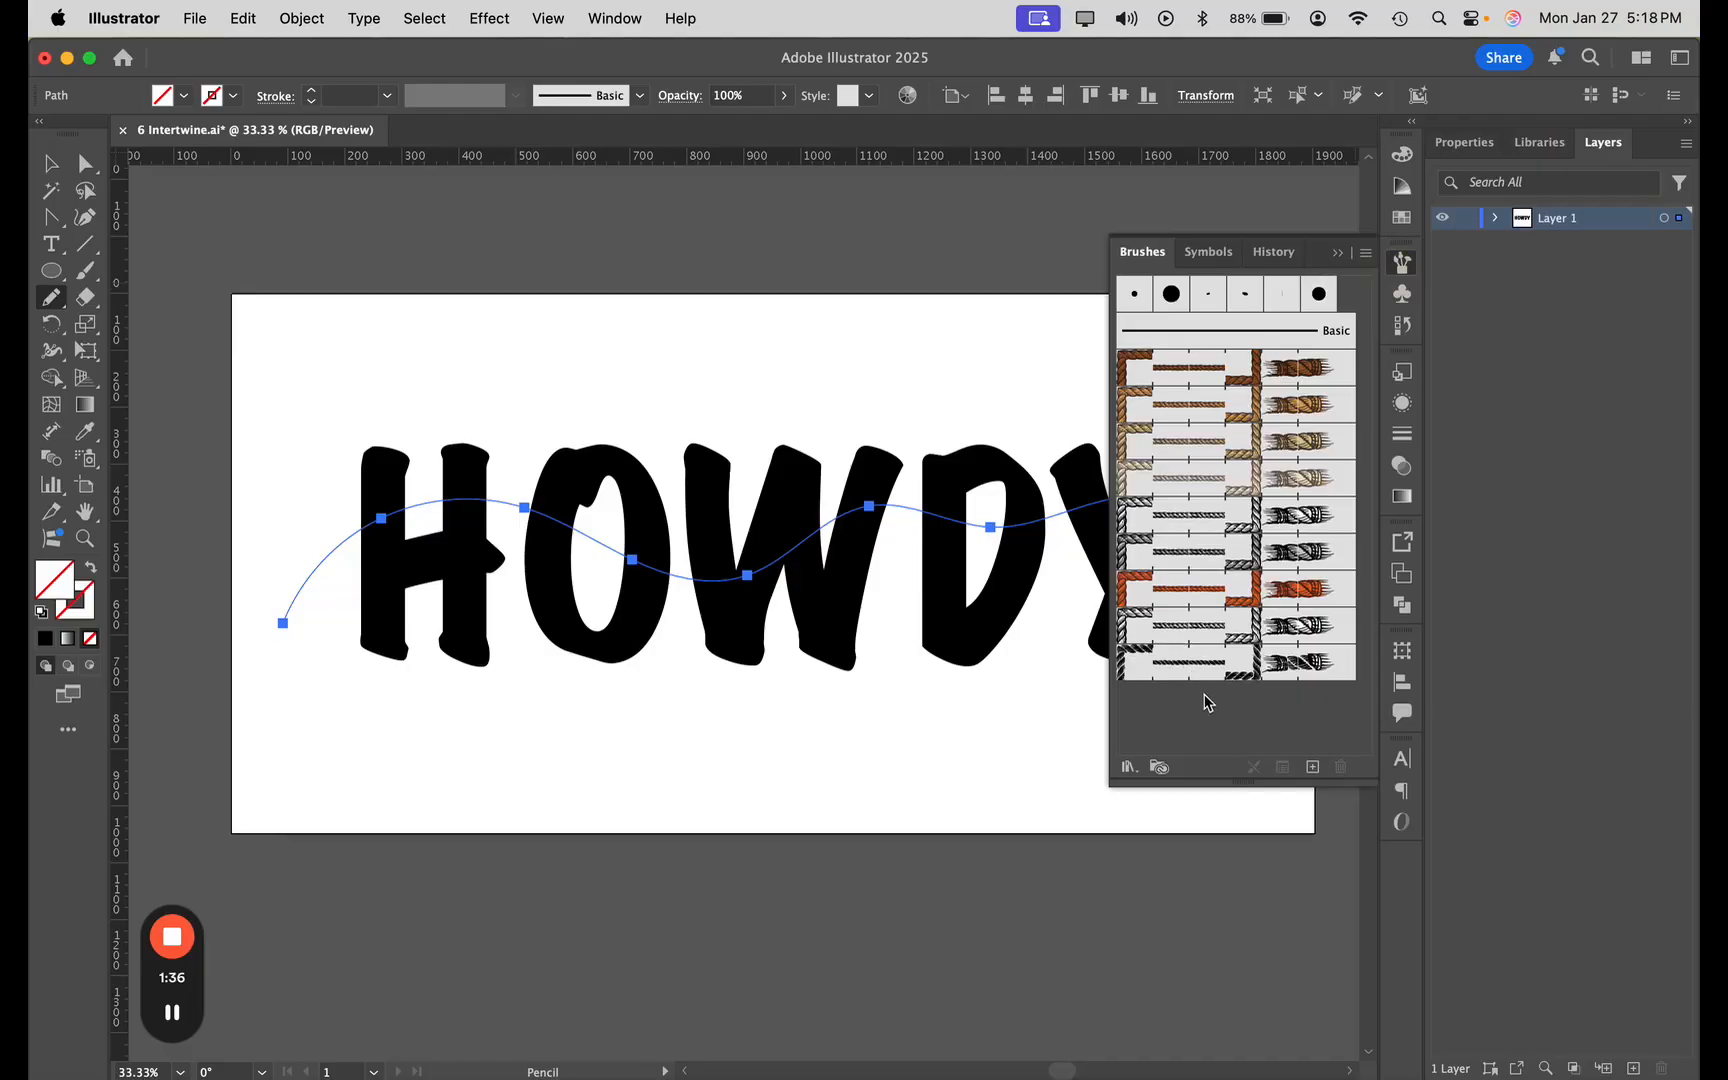
pyautogui.click(1175, 408)
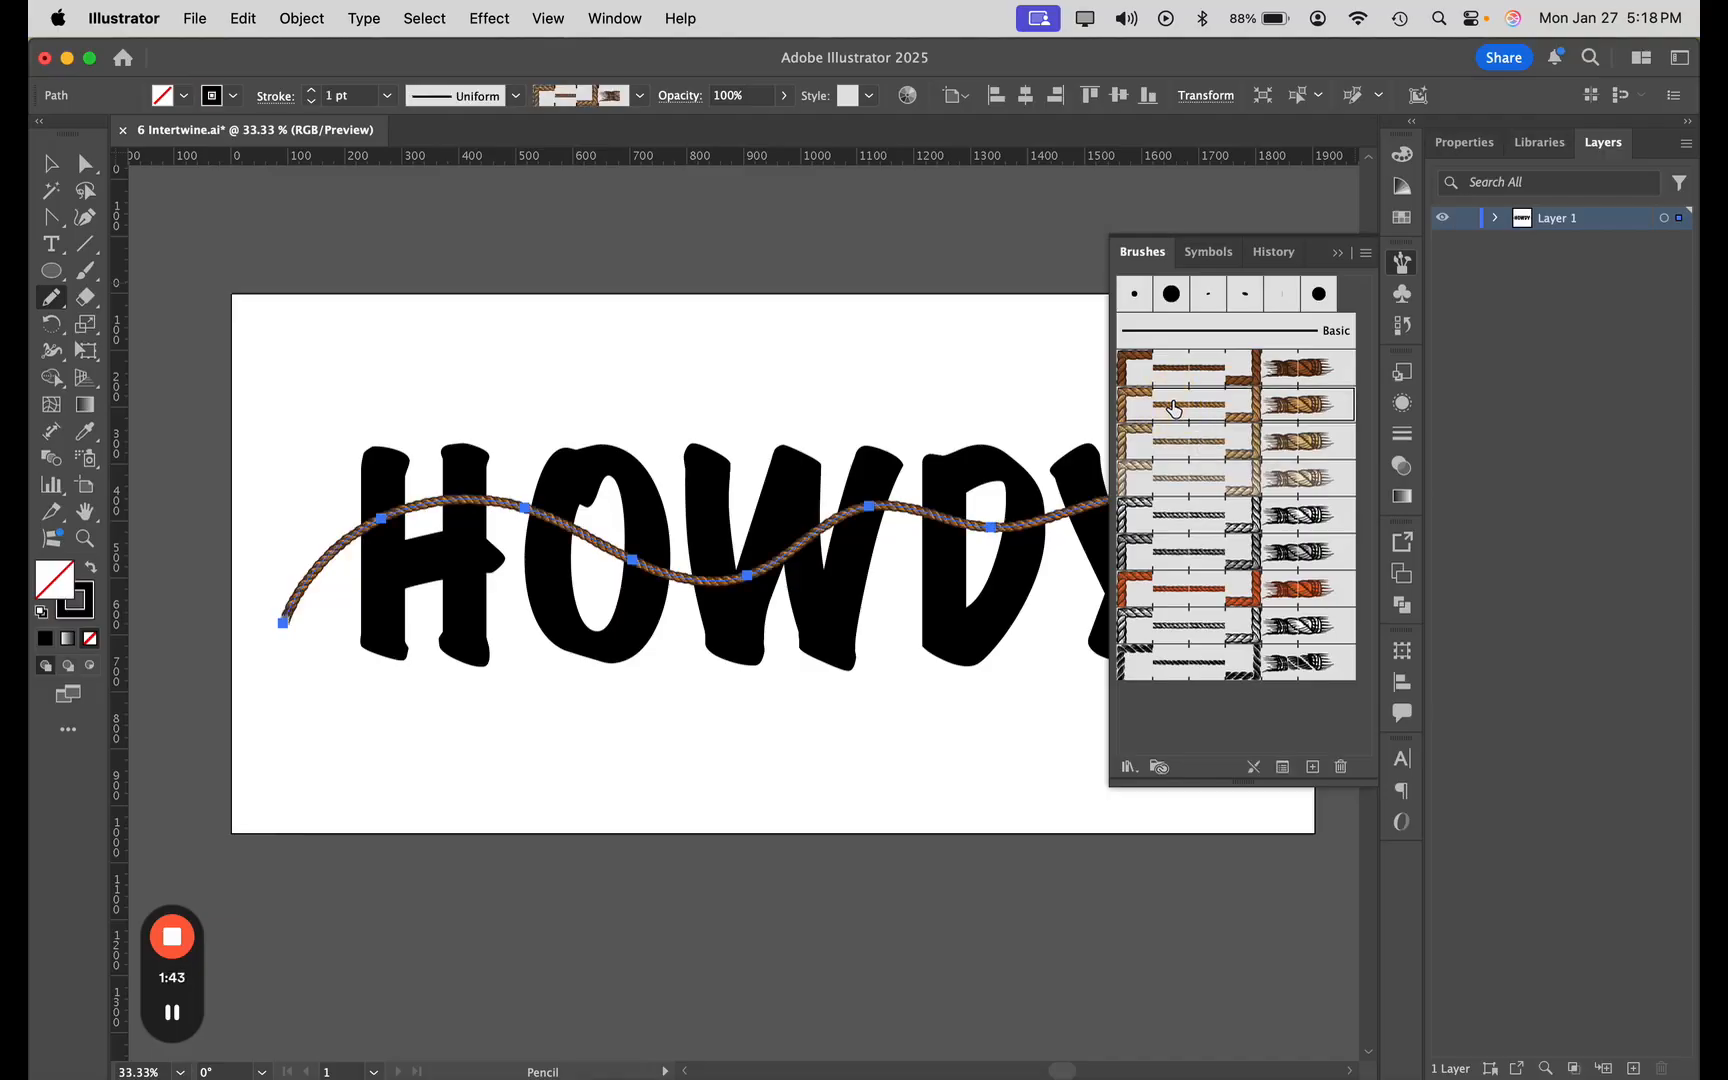
pyautogui.click(1340, 256)
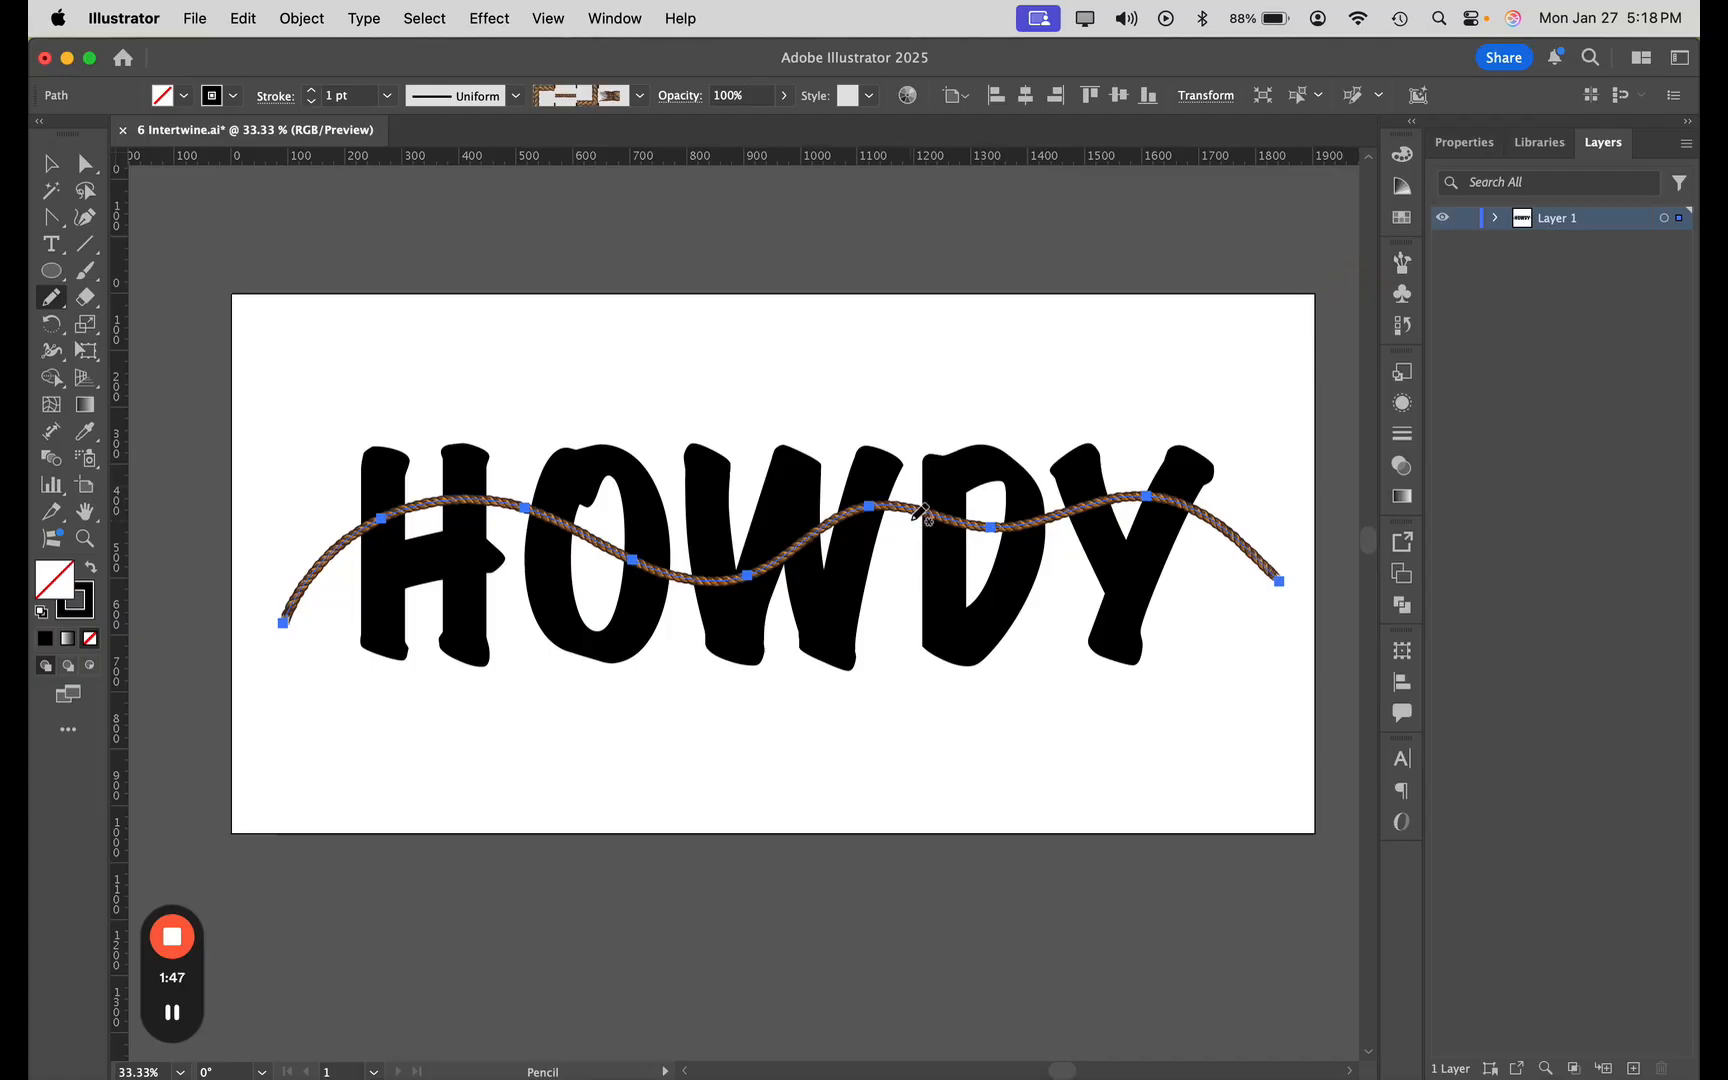
# - Set the rope path's stroke weight to 3 pt
pyautogui.click(1401, 437)
pyautogui.click(1285, 395)
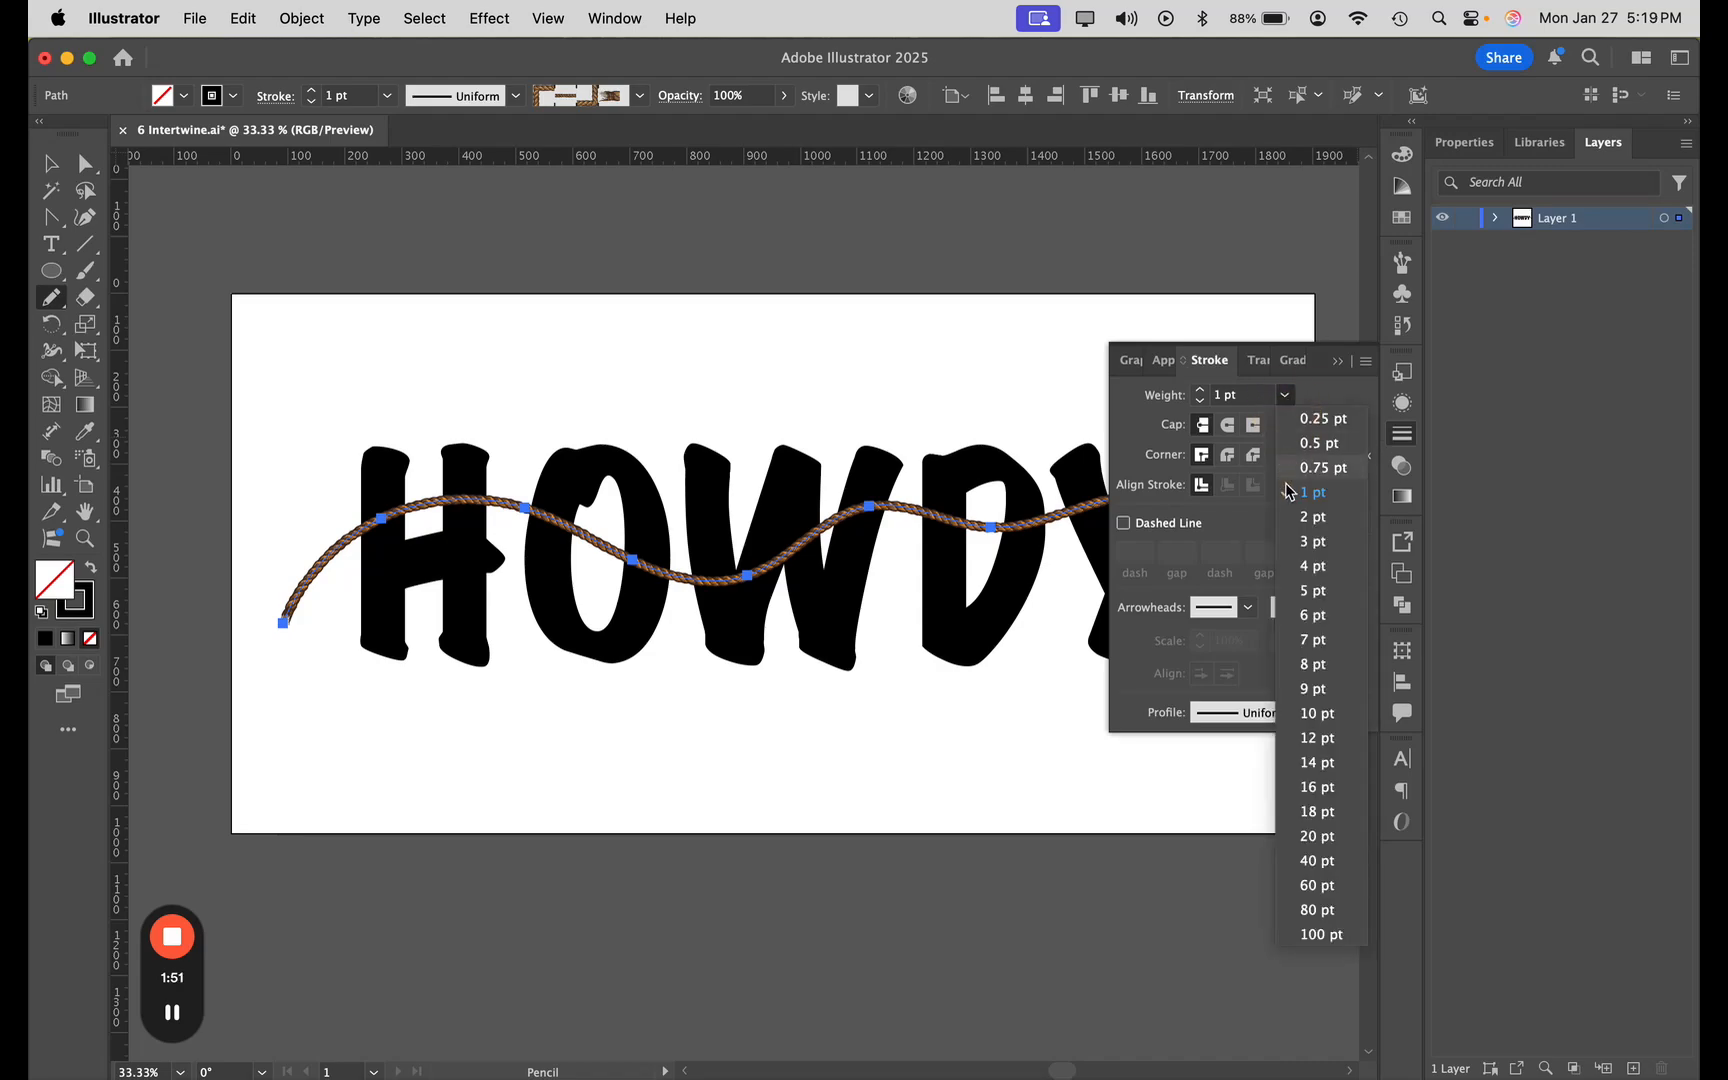
pyautogui.click(1313, 541)
pyautogui.click(1343, 360)
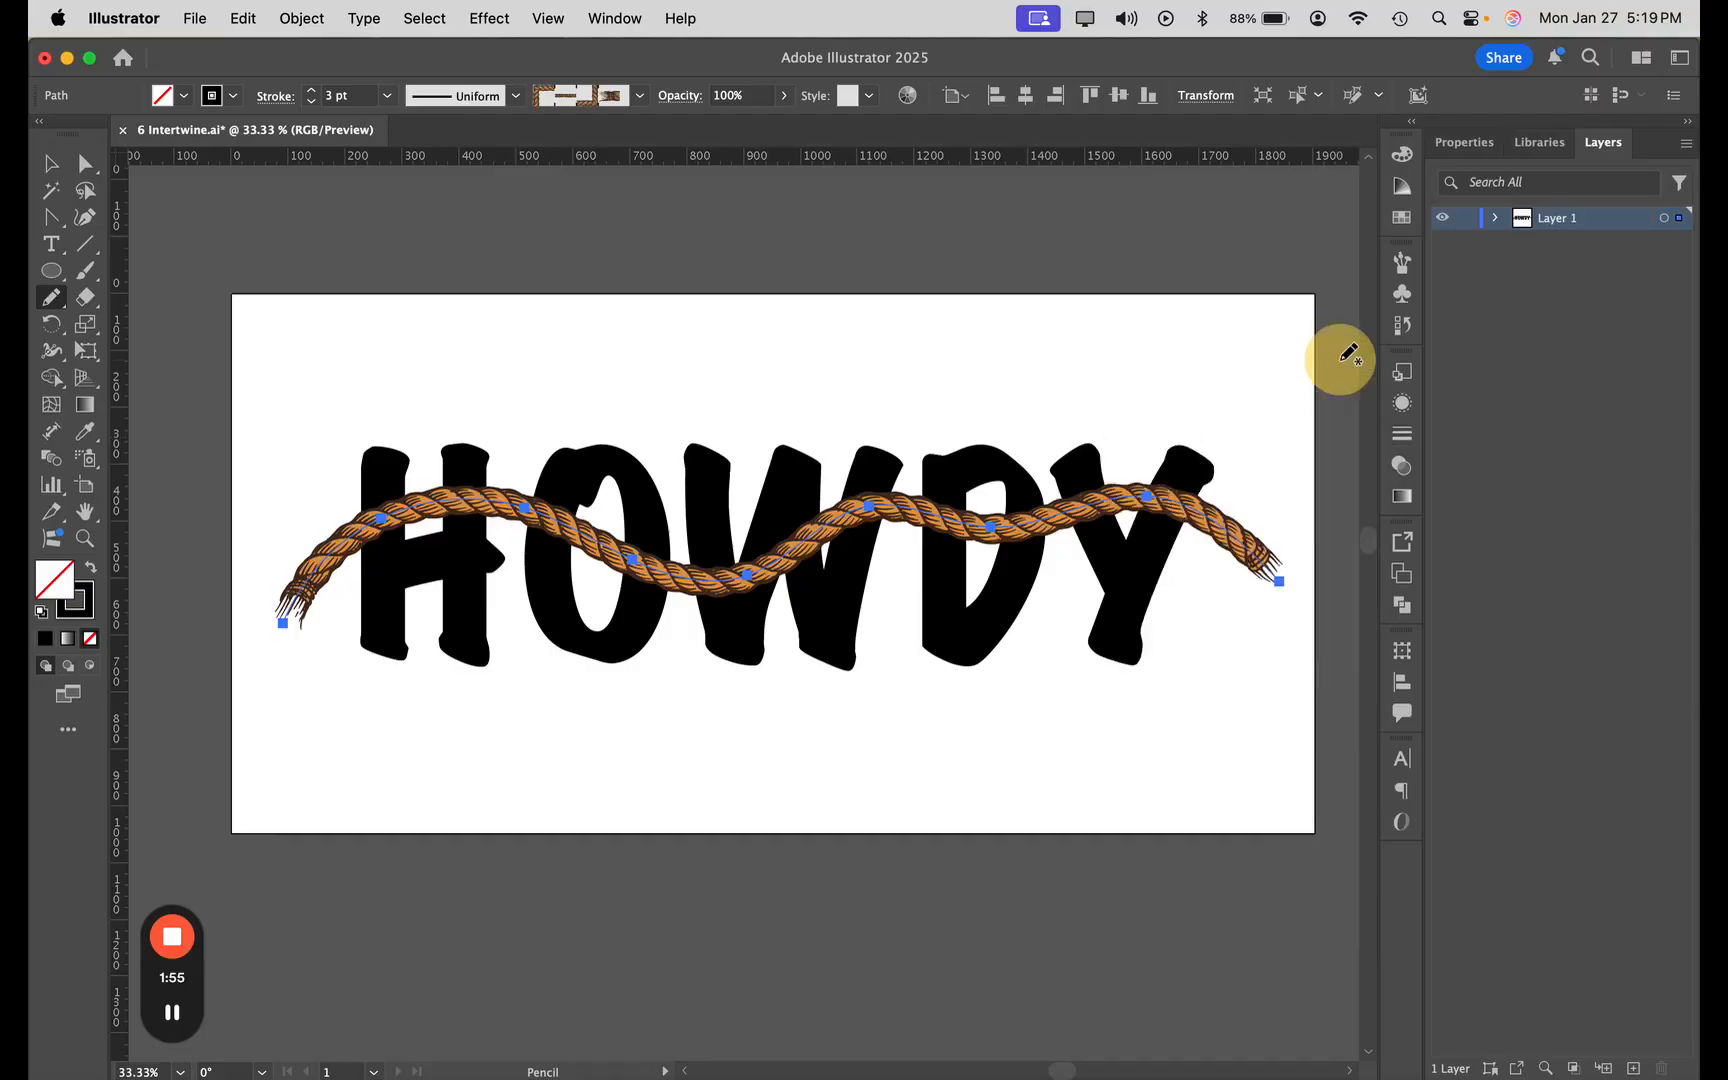
# - Select both the rope and the HOWDY lettering and make an Intertwine object from them
pyautogui.click(53, 170)
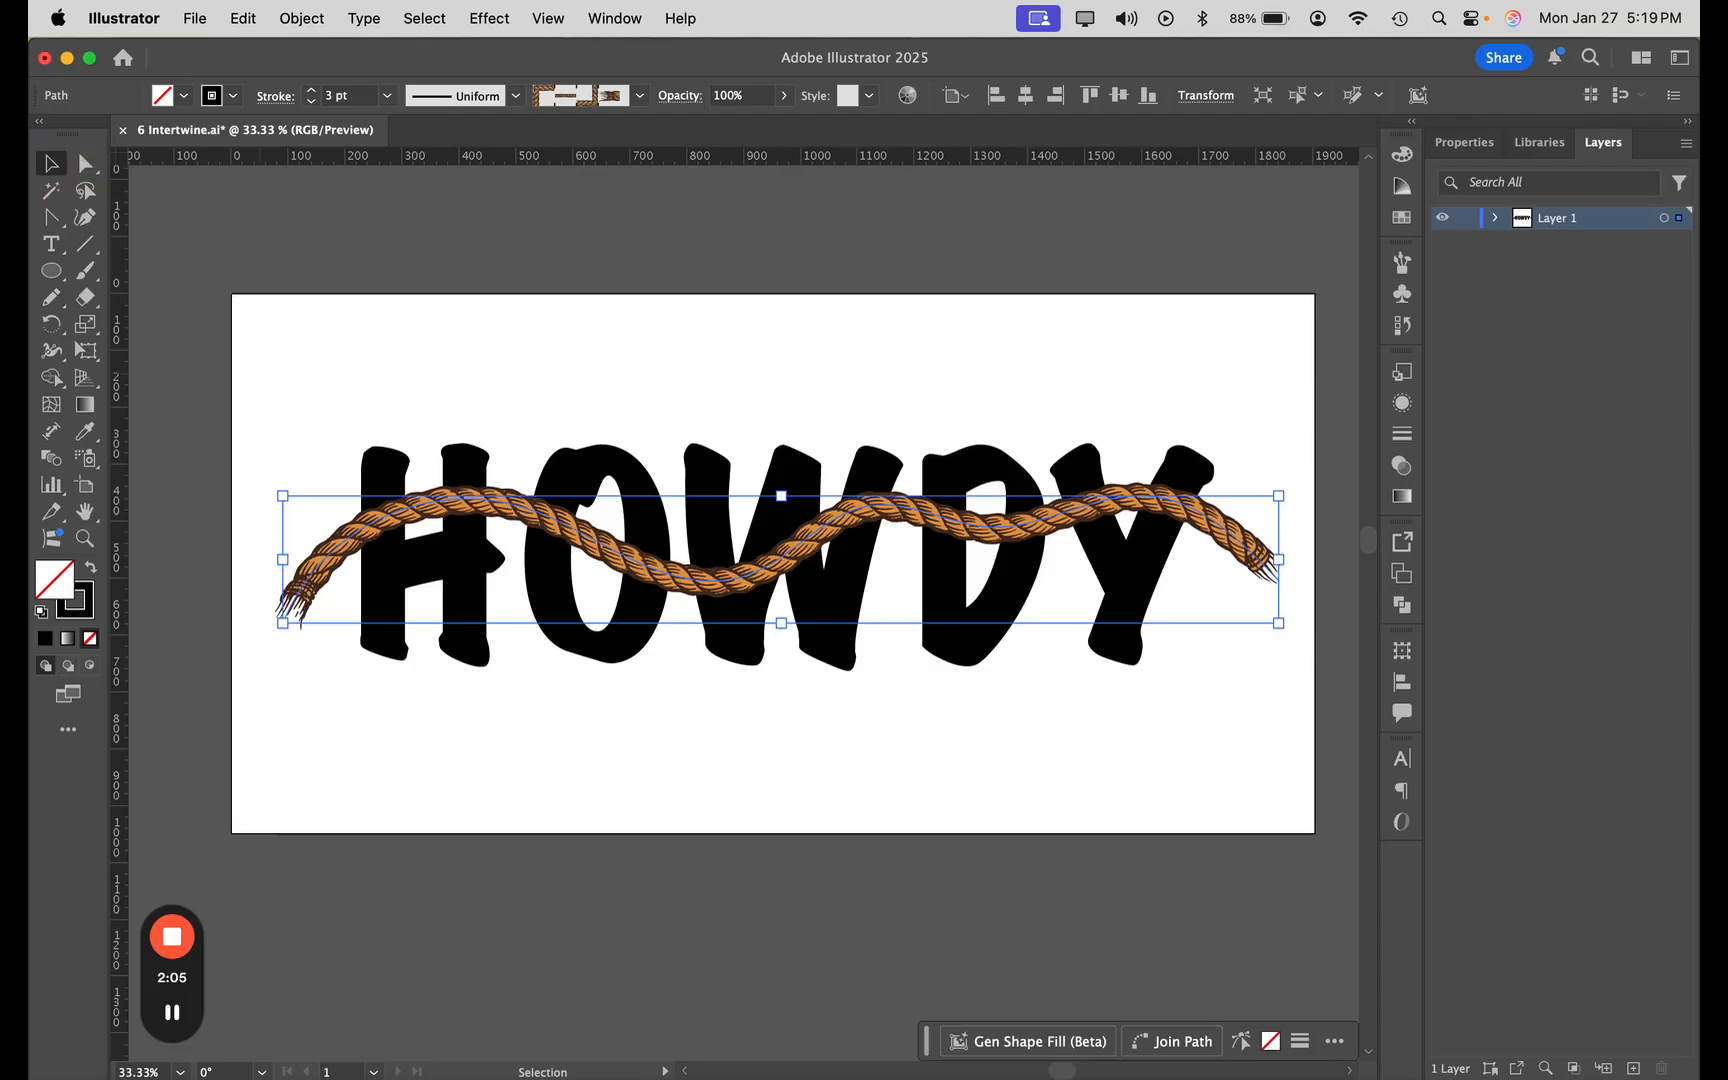
pyautogui.press('super+a')
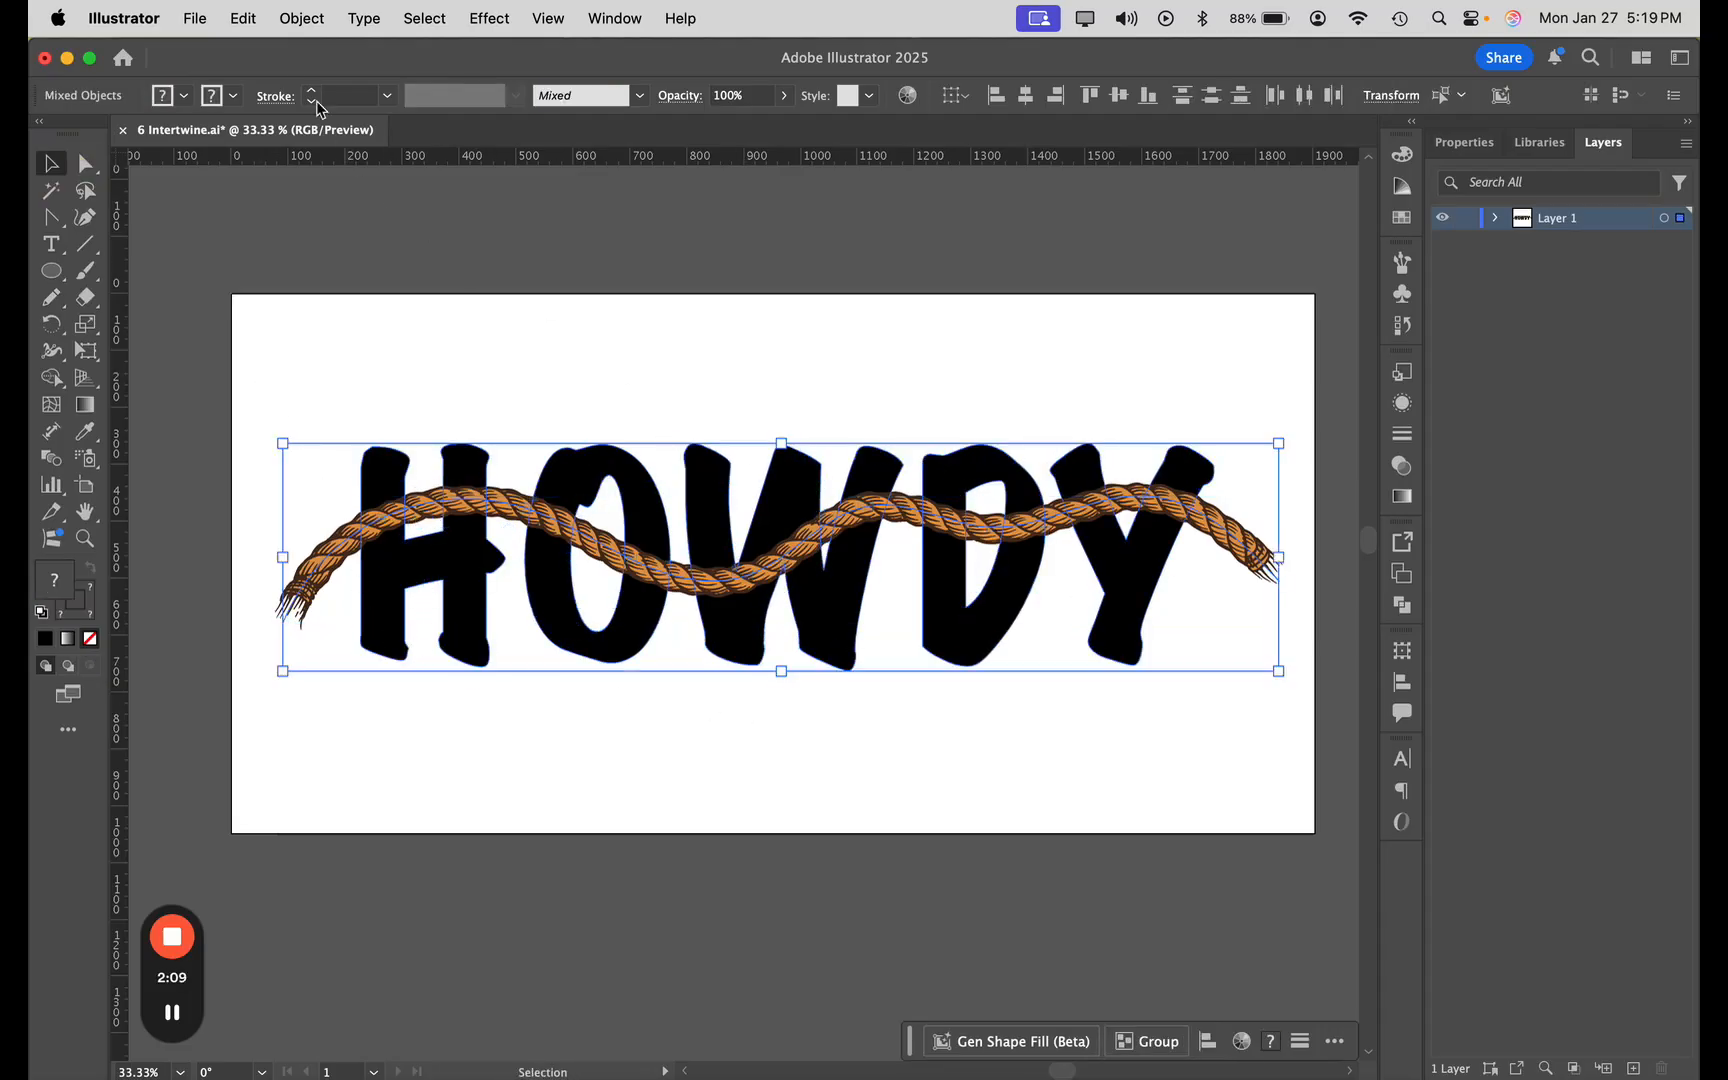
pyautogui.click(300, 19)
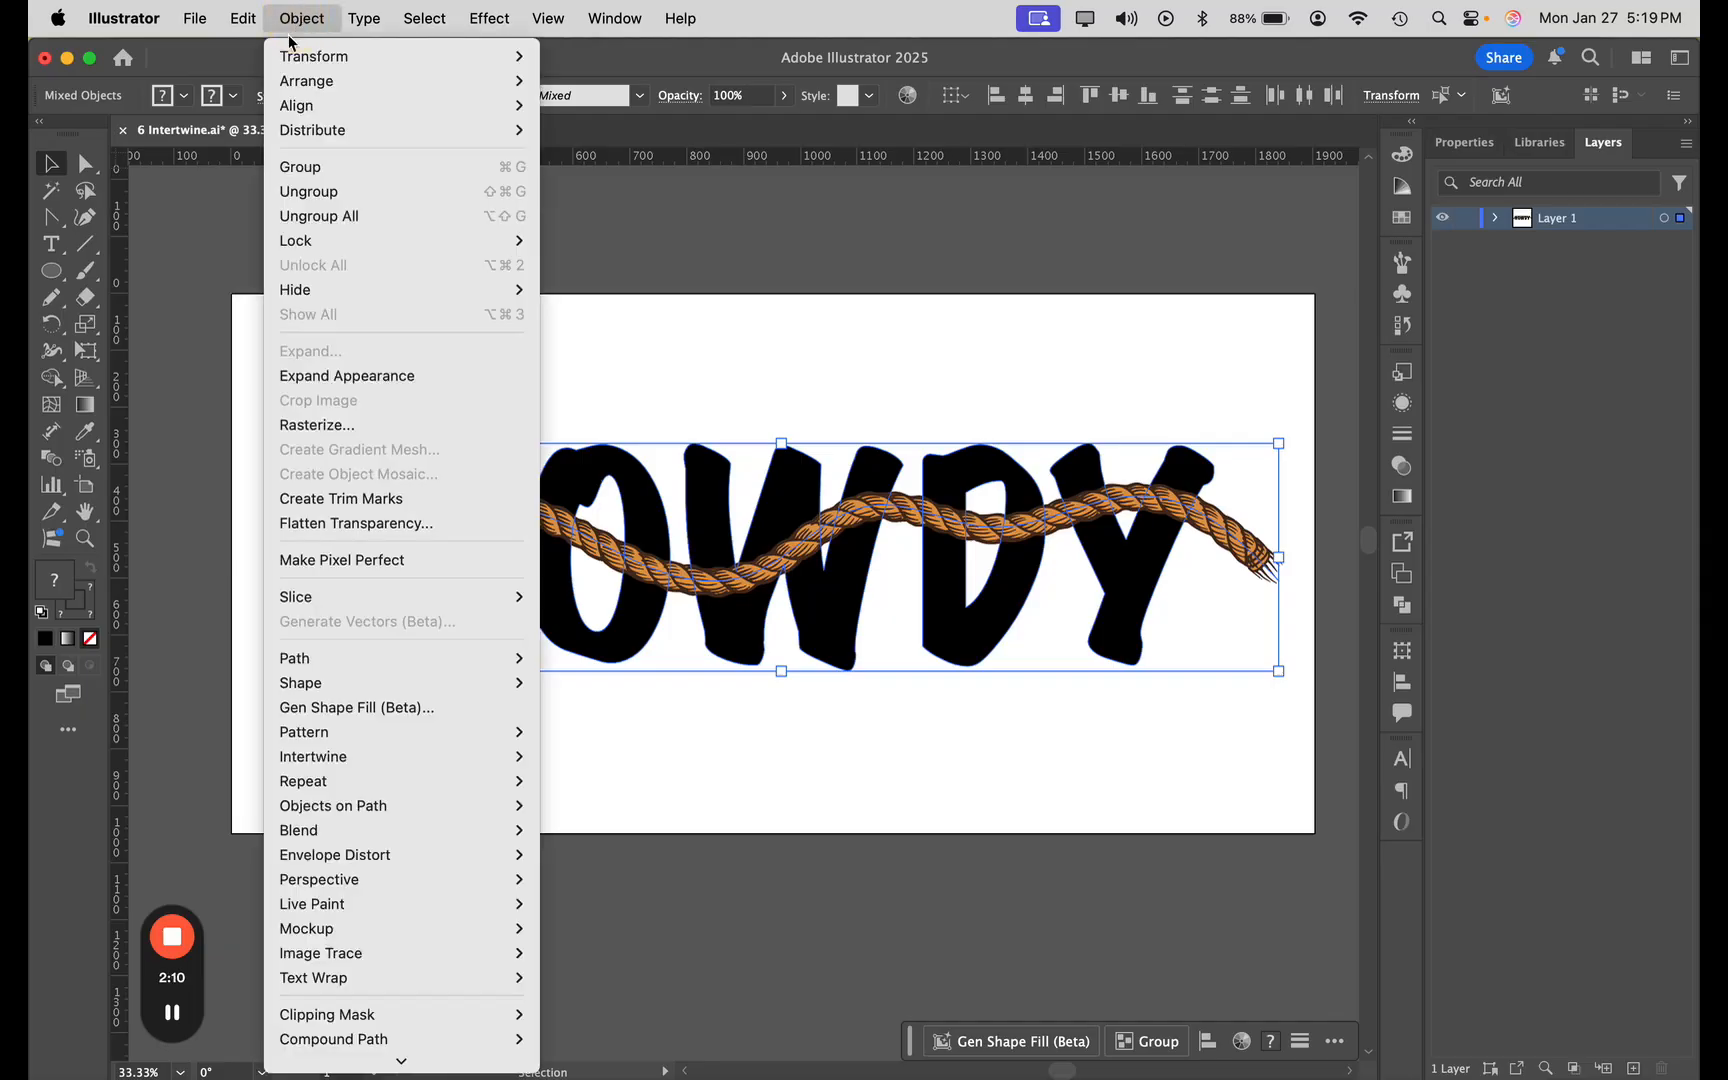
pyautogui.moveTo(400, 758)
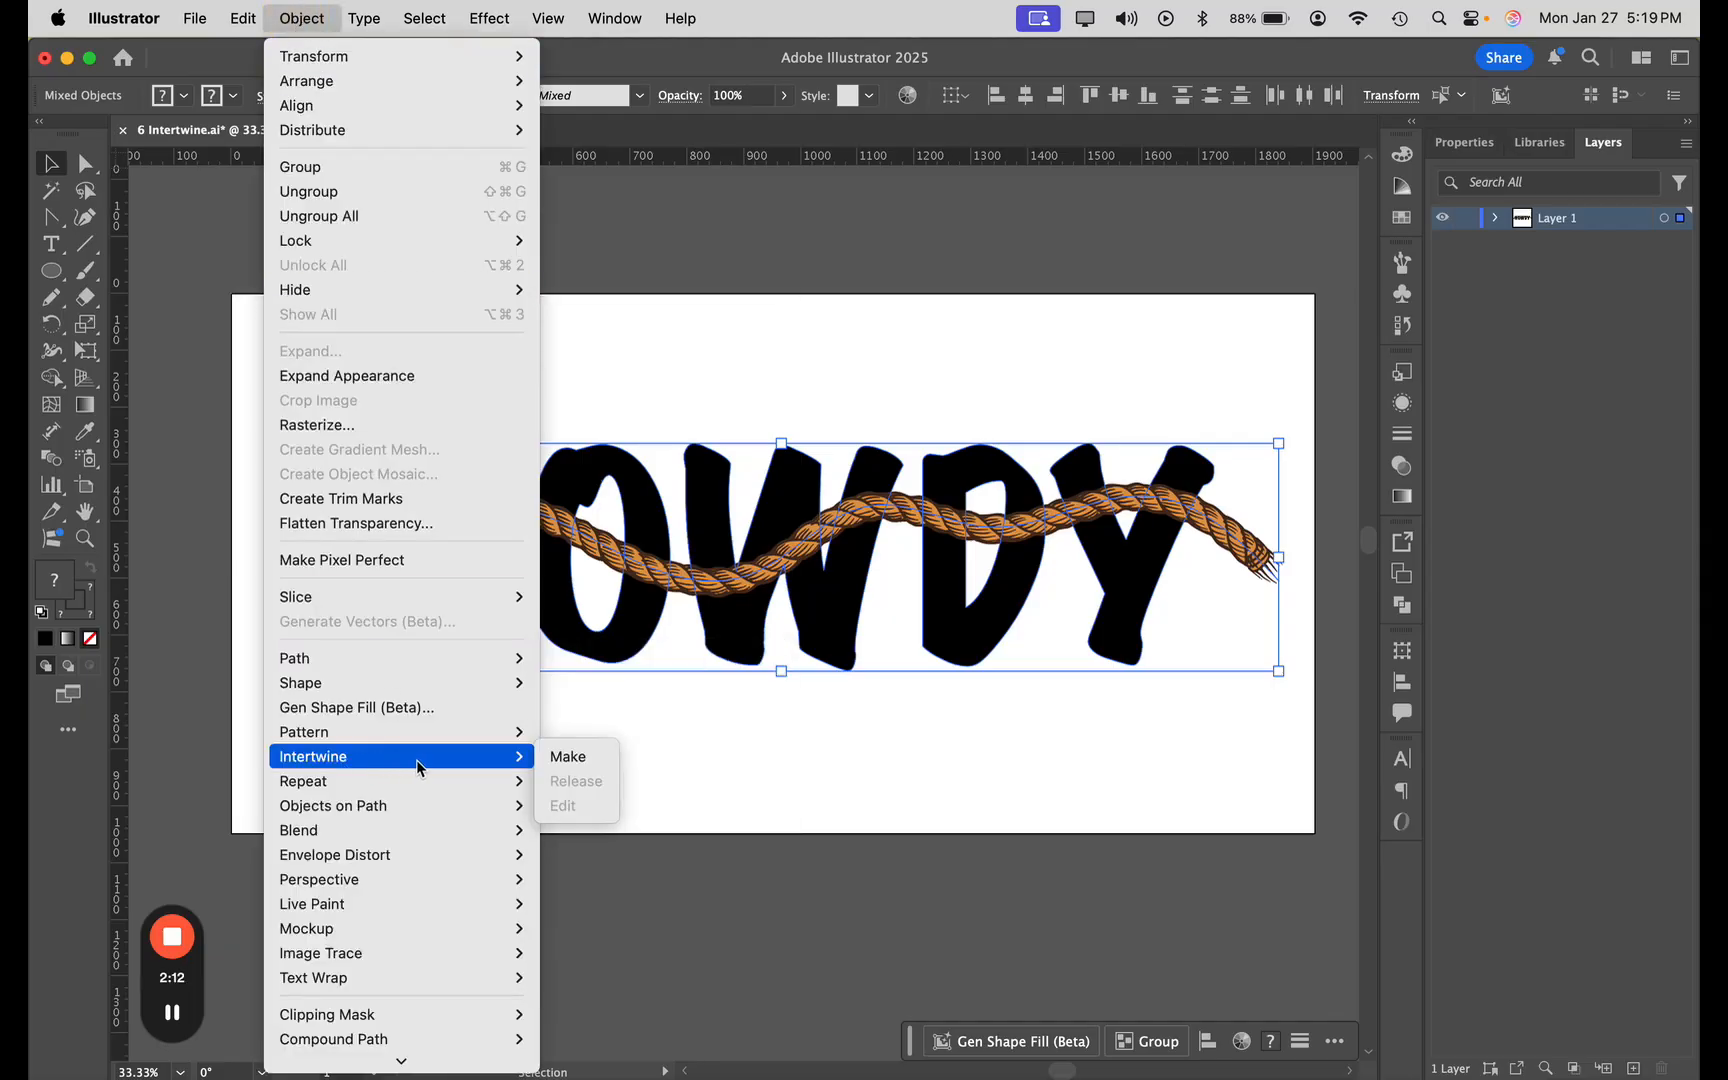
pyautogui.click(563, 768)
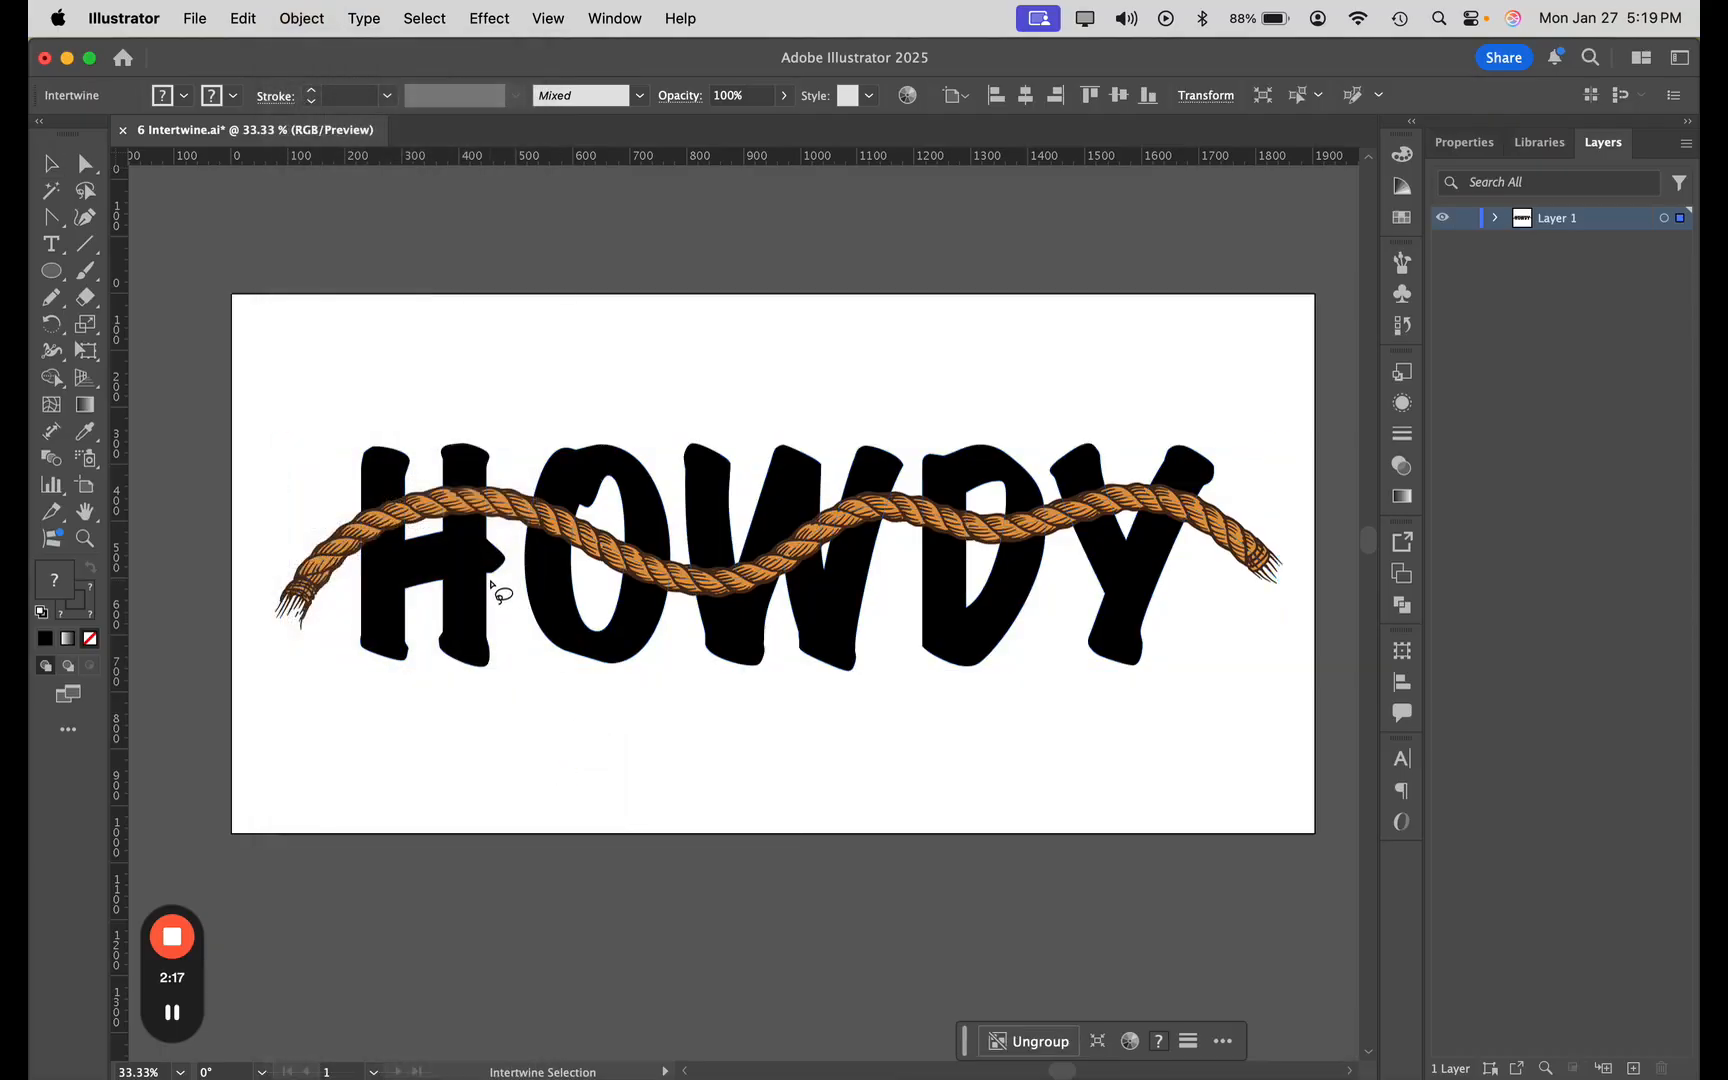
# - Send the rope behind the H's right stem, the right sides of the O and D, the W's right stroke and the Y's right arm
pyautogui.click(480, 512)
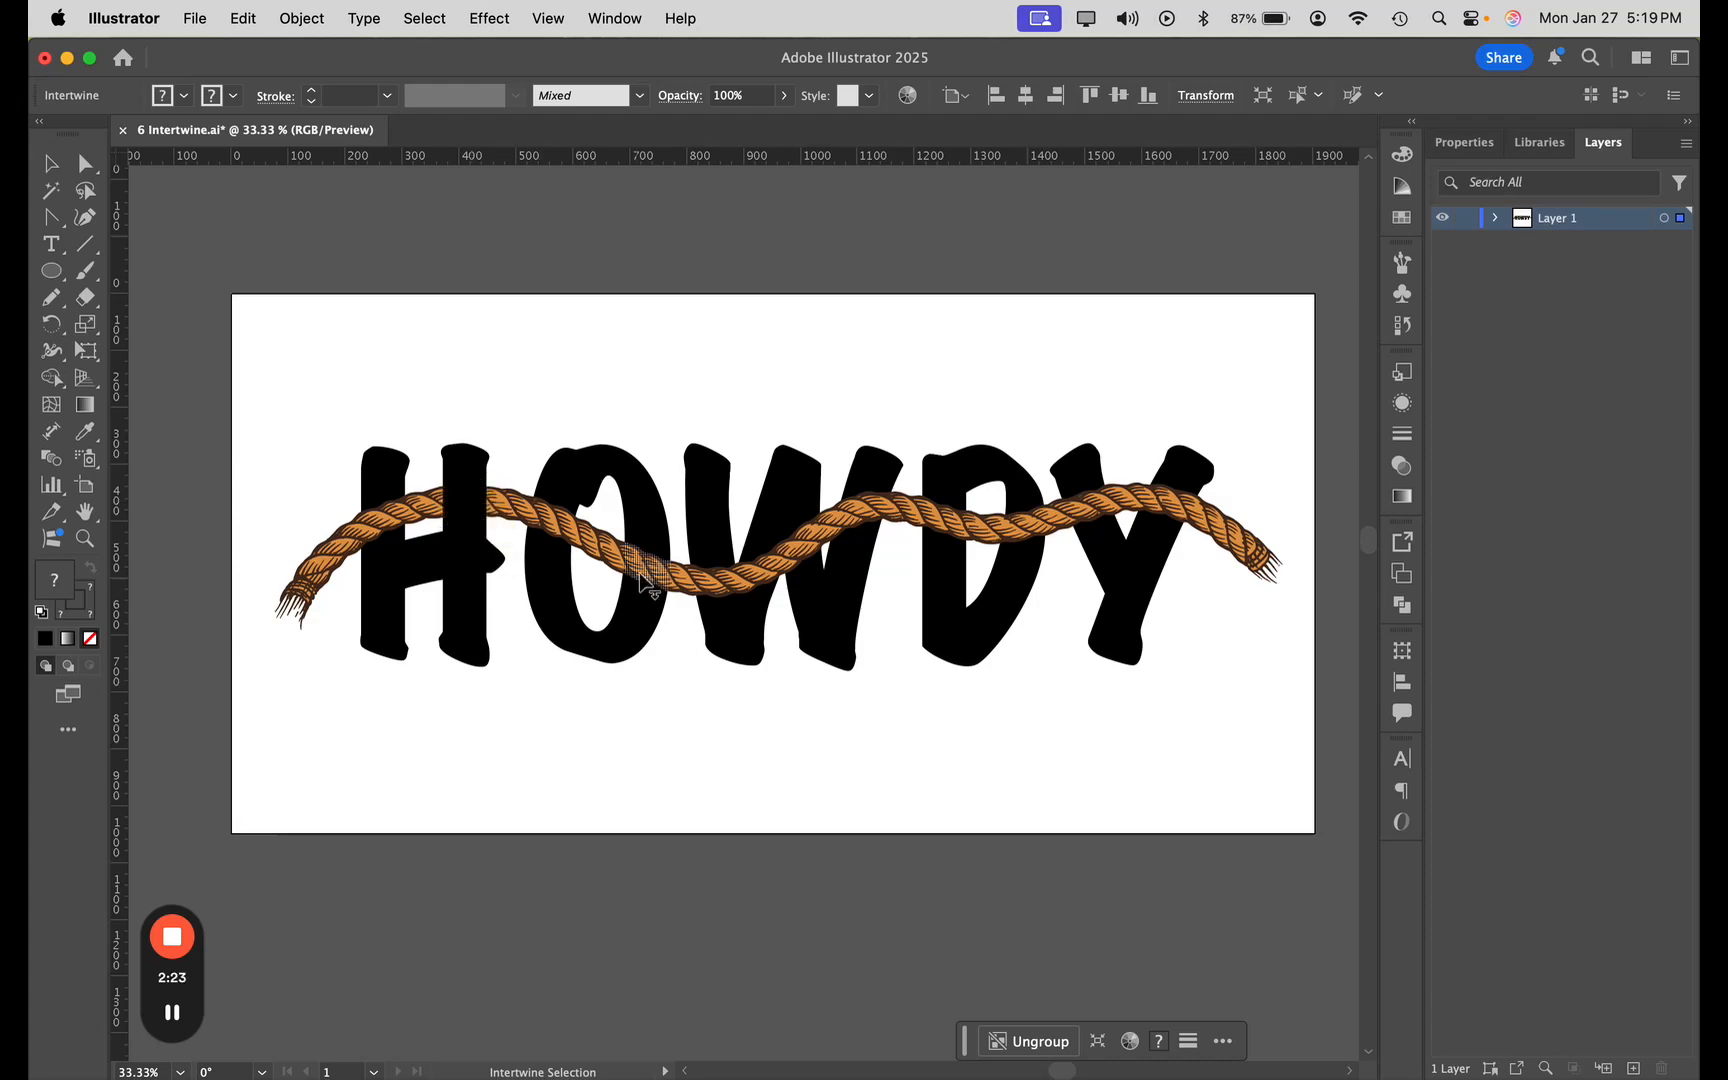
pyautogui.click(651, 530)
pyautogui.moveTo(651, 532)
pyautogui.mouseDown()
pyautogui.moveTo(605, 590)
pyautogui.moveTo(640, 617)
pyautogui.moveTo(691, 596)
pyautogui.moveTo(648, 540)
pyautogui.mouseUp()
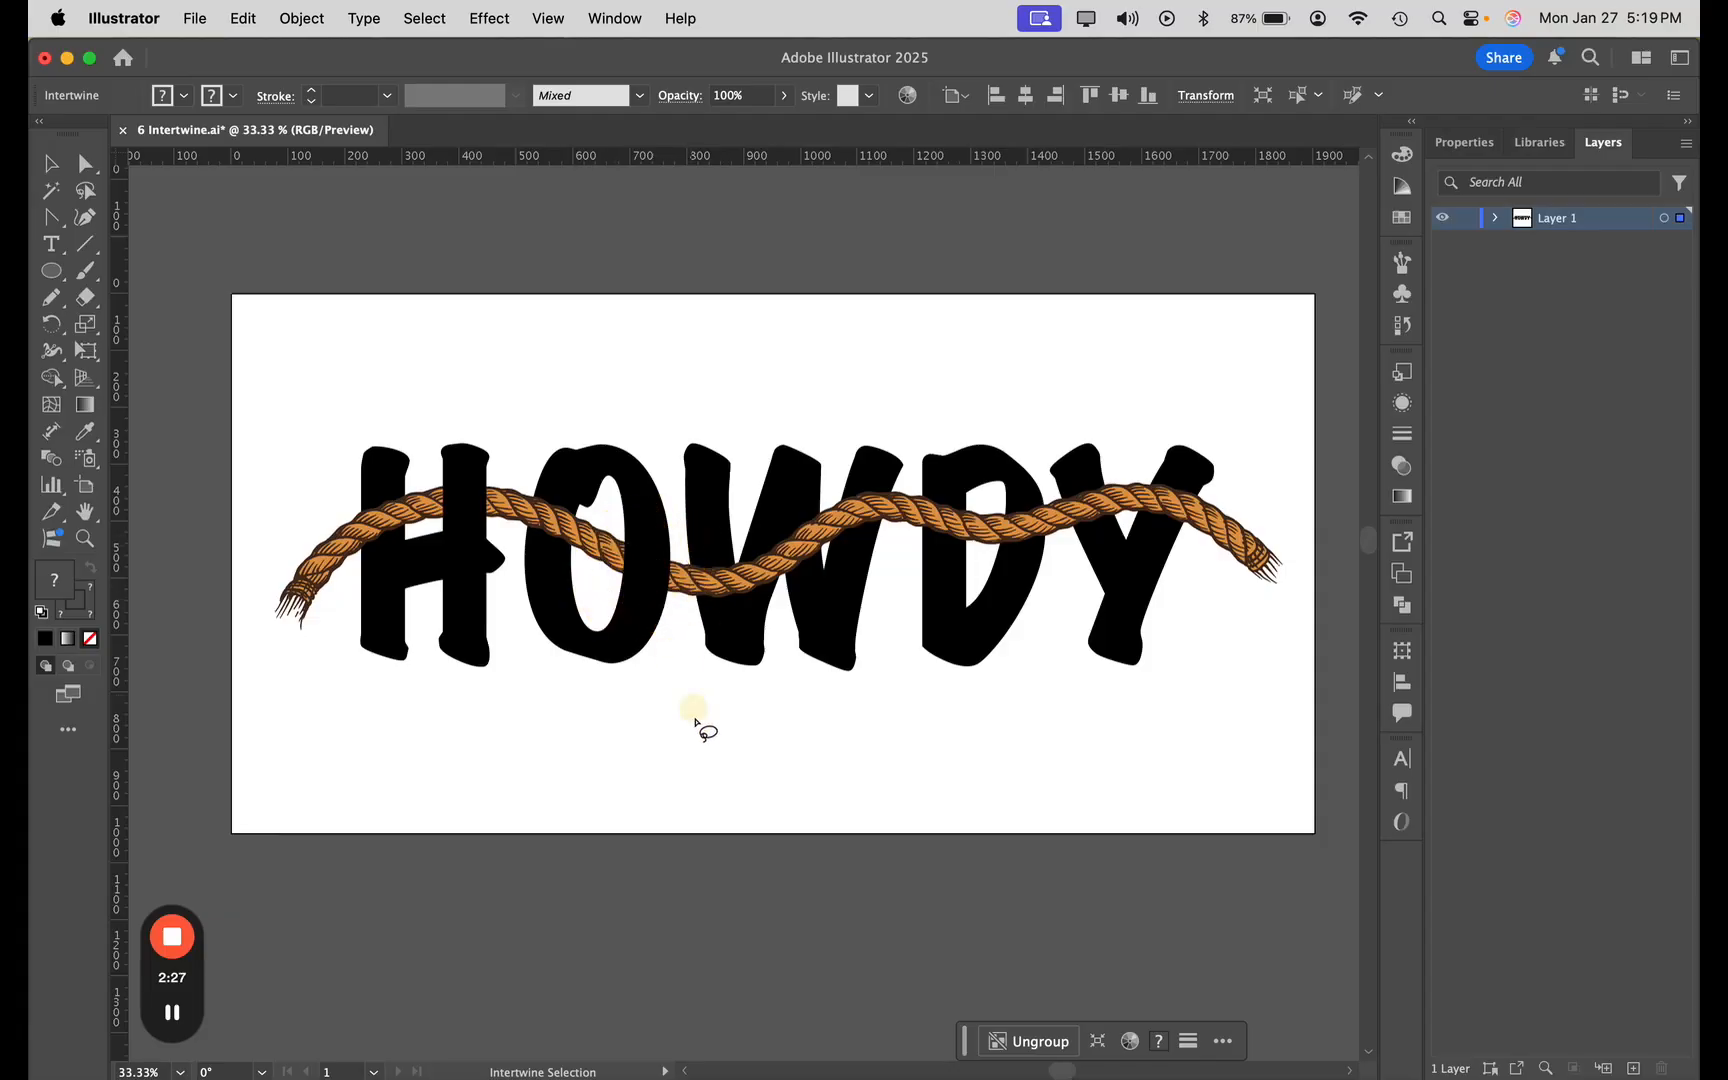
pyautogui.moveTo(833, 488)
pyautogui.mouseDown()
pyautogui.moveTo(834, 528)
pyautogui.moveTo(896, 558)
pyautogui.moveTo(879, 482)
pyautogui.moveTo(845, 471)
pyautogui.moveTo(829, 494)
pyautogui.moveTo(846, 500)
pyautogui.mouseUp()
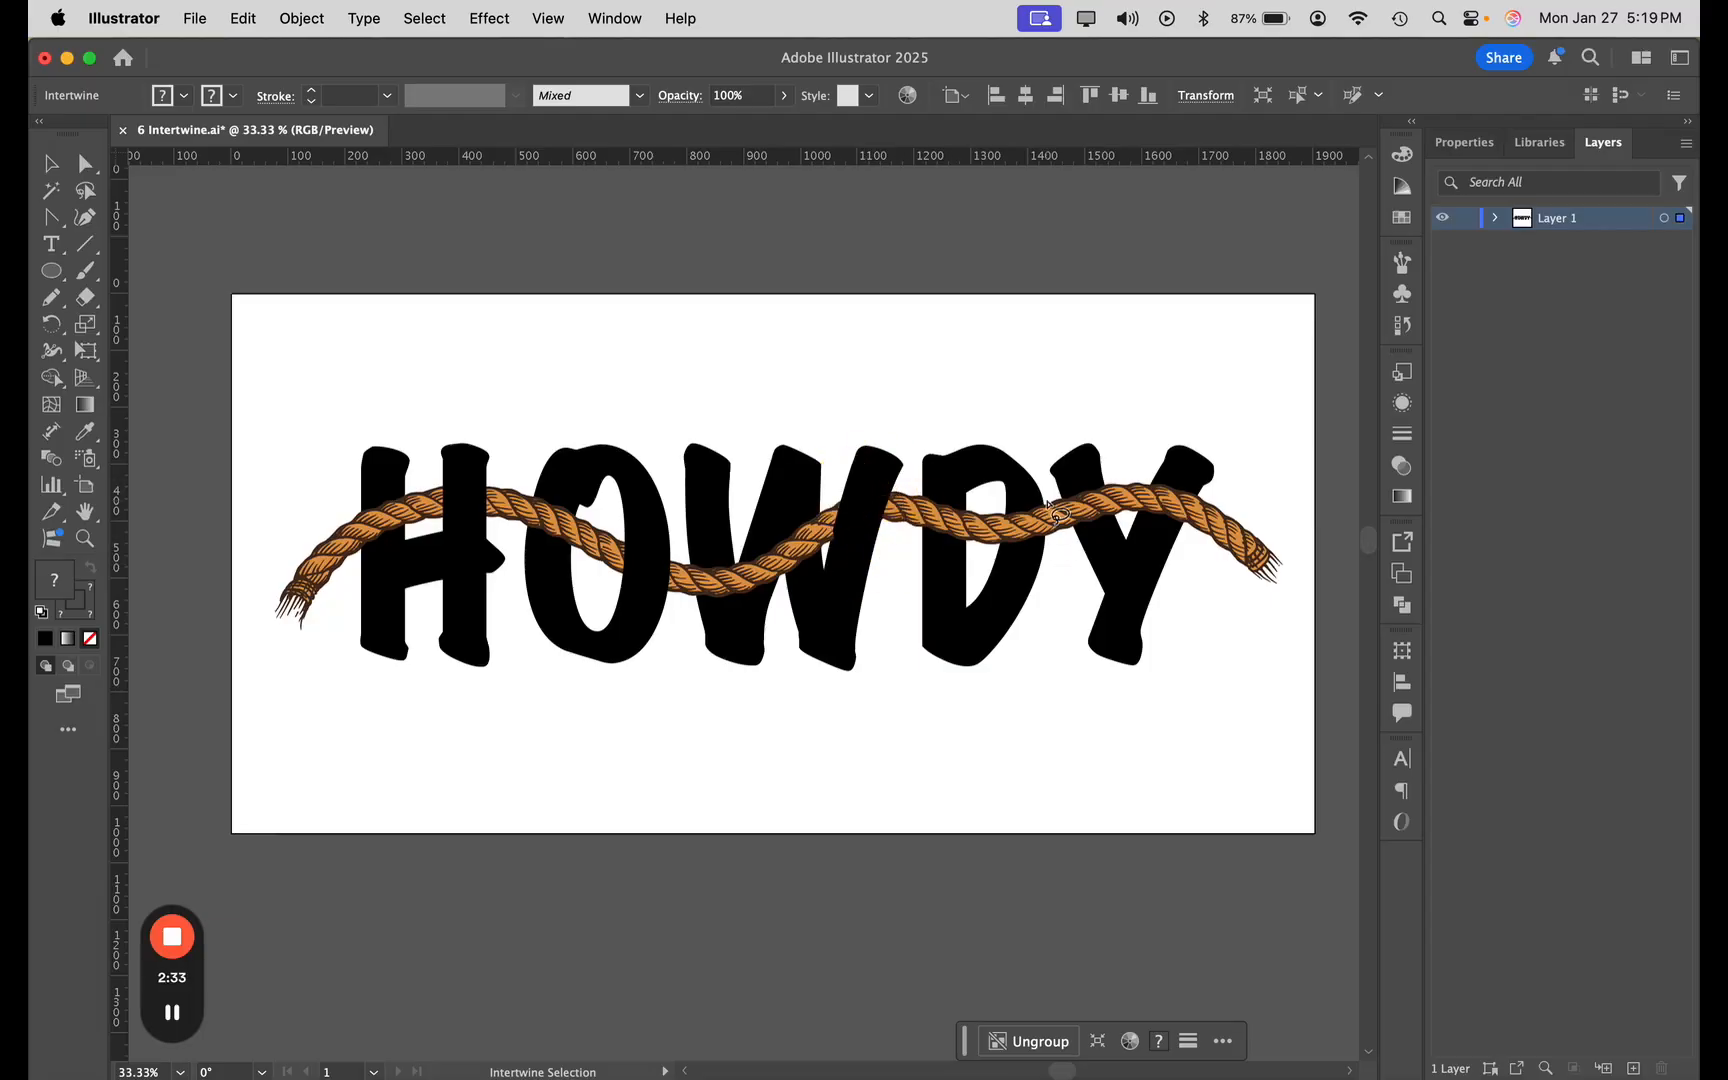
pyautogui.moveTo(1040, 480)
pyautogui.mouseDown()
pyautogui.moveTo(1003, 496)
pyautogui.moveTo(1013, 558)
pyautogui.moveTo(1056, 553)
pyautogui.moveTo(1036, 490)
pyautogui.mouseUp()
pyautogui.moveTo(1200, 485)
pyautogui.mouseDown()
pyautogui.moveTo(1153, 476)
pyautogui.moveTo(1137, 498)
pyautogui.moveTo(1132, 524)
pyautogui.moveTo(1156, 548)
pyautogui.moveTo(1222, 522)
pyautogui.moveTo(1168, 470)
pyautogui.mouseUp()
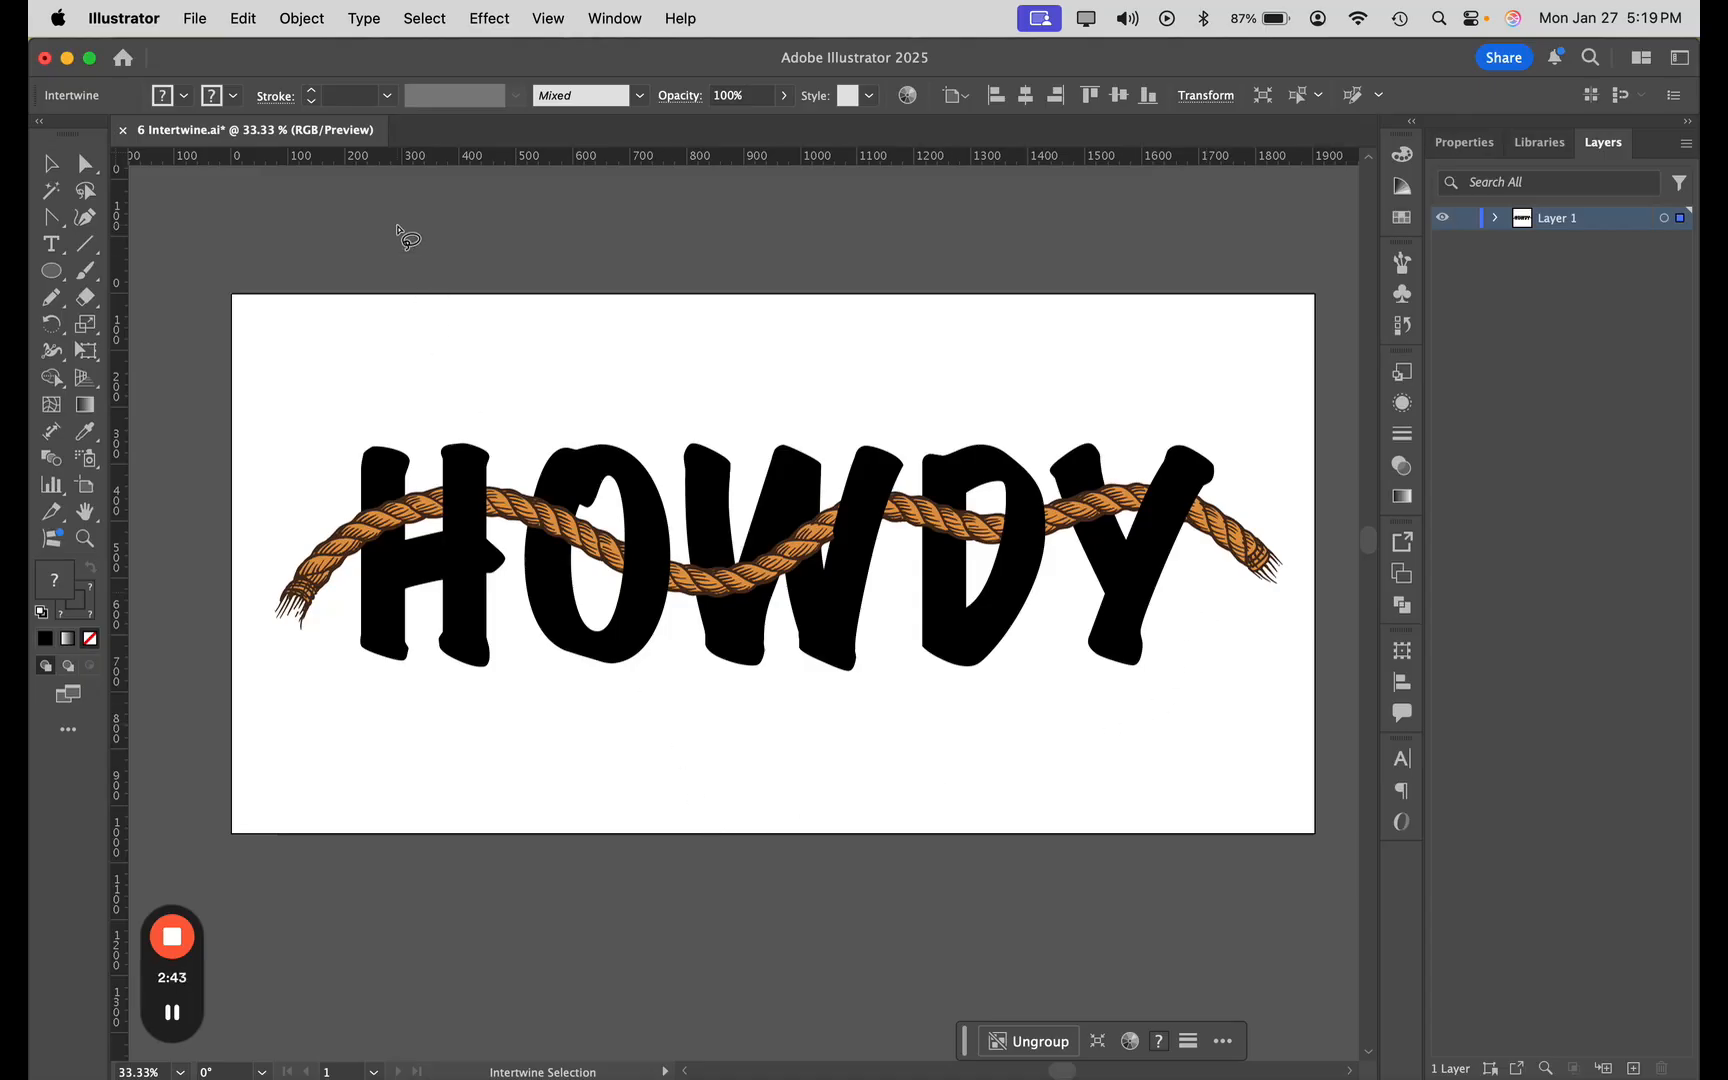
pyautogui.click(304, 22)
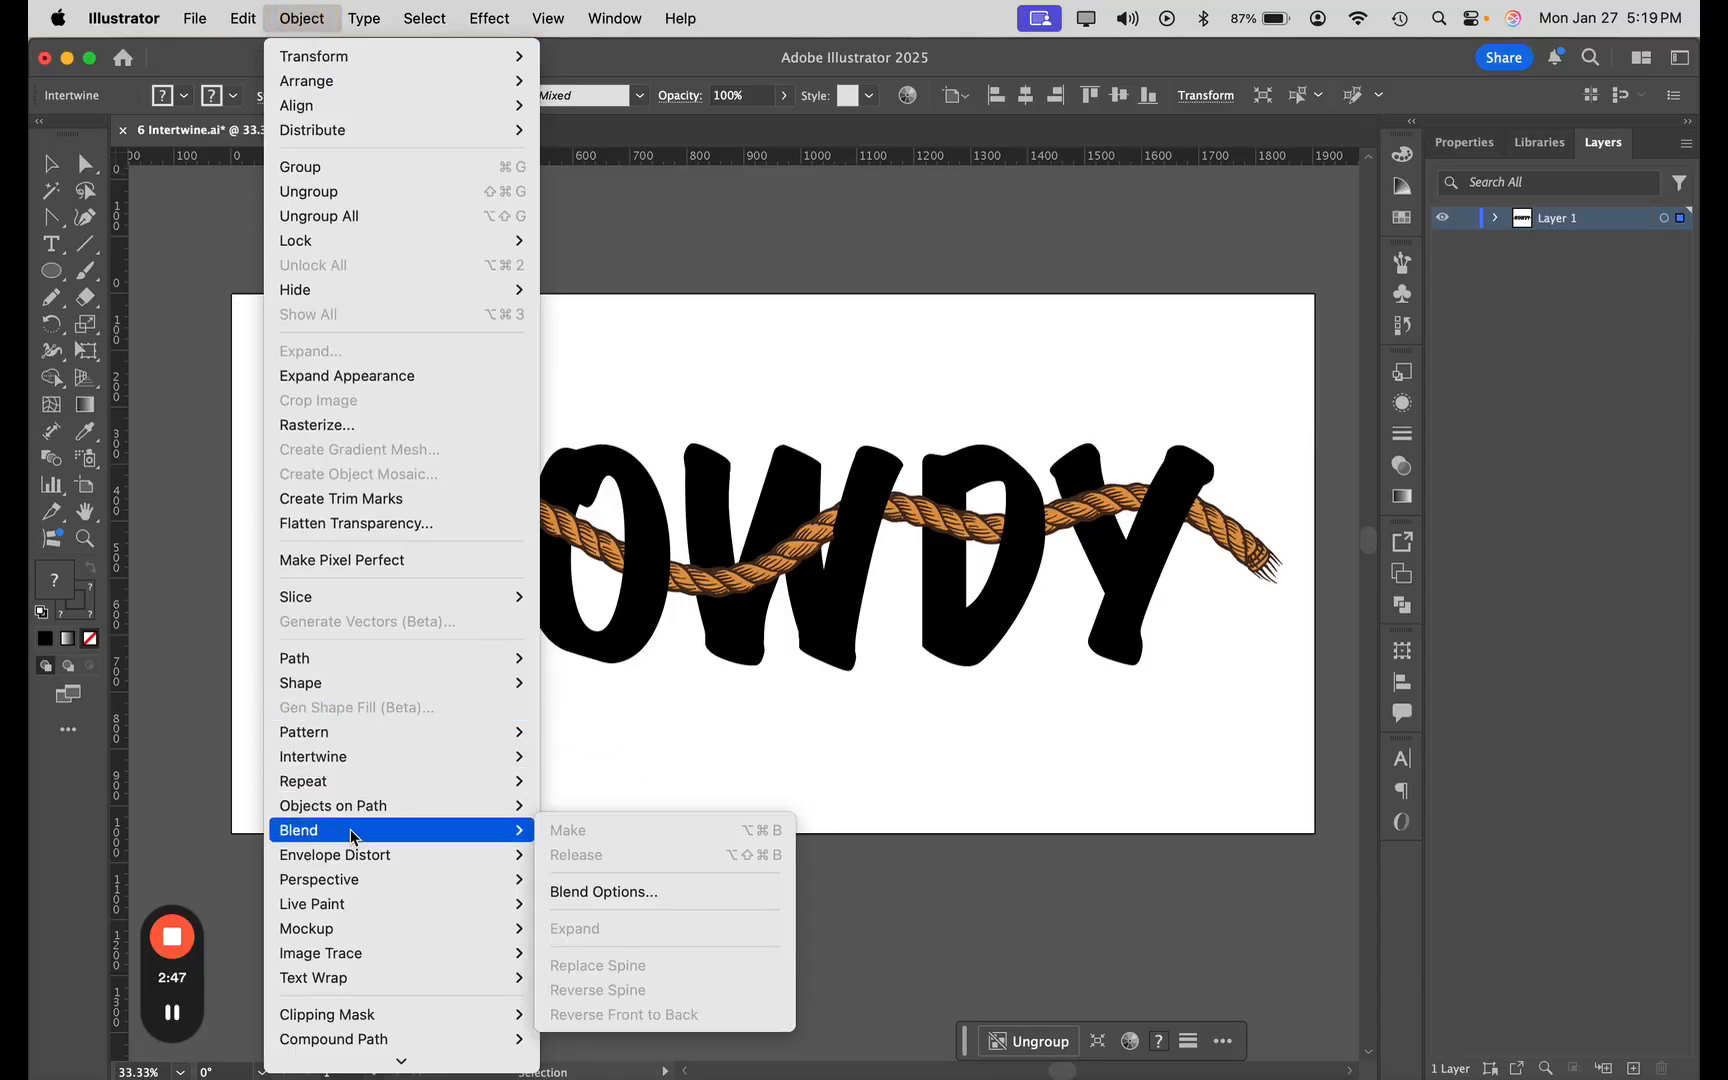
pyautogui.moveTo(342, 762)
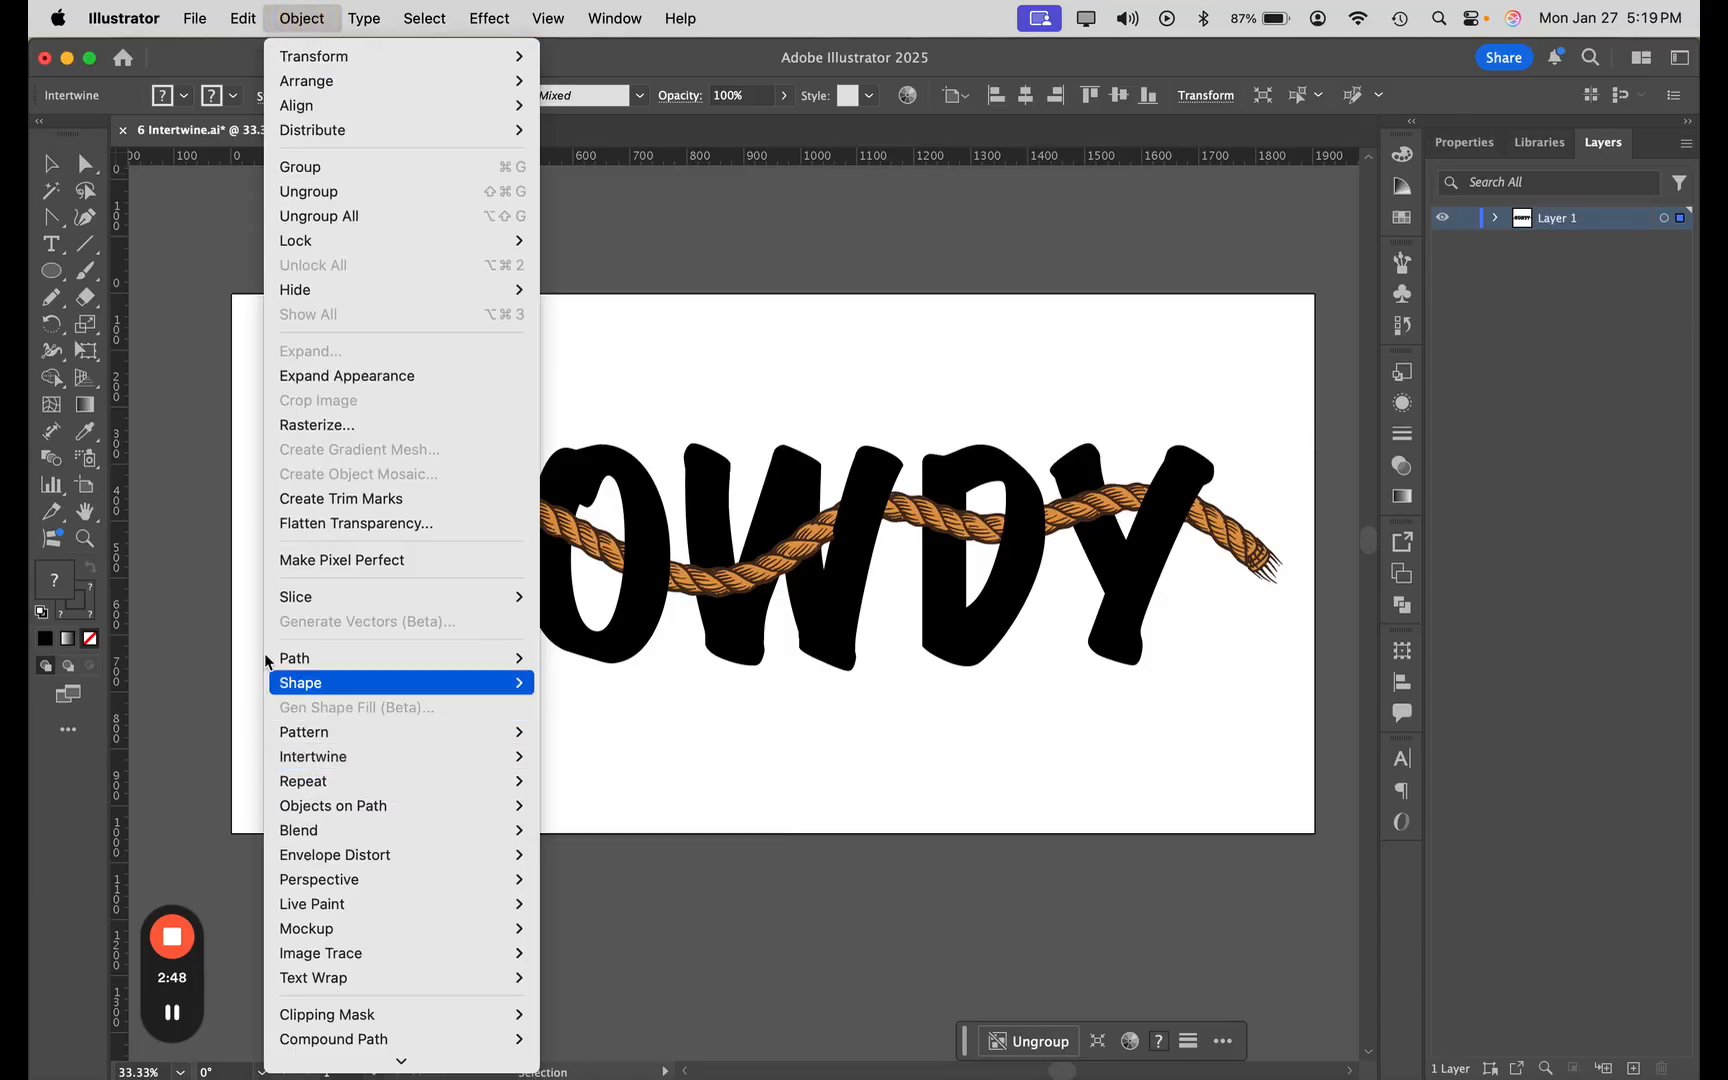
pyautogui.click(149, 243)
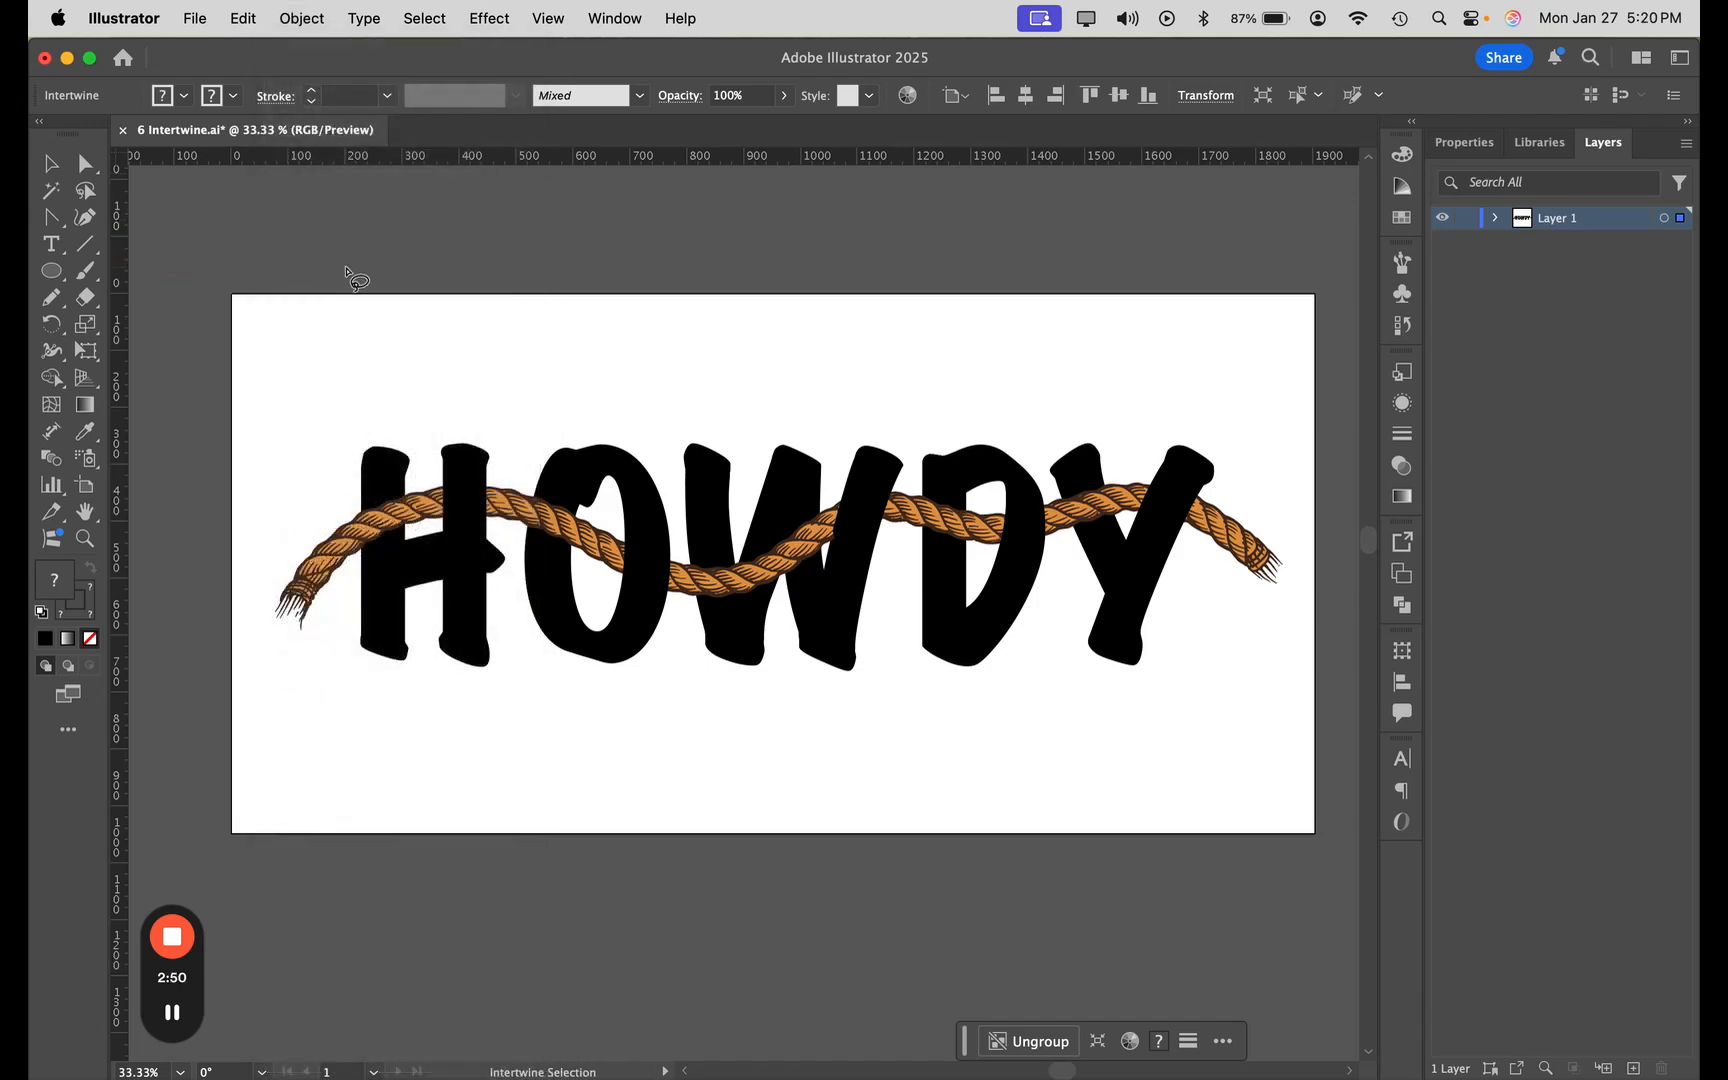